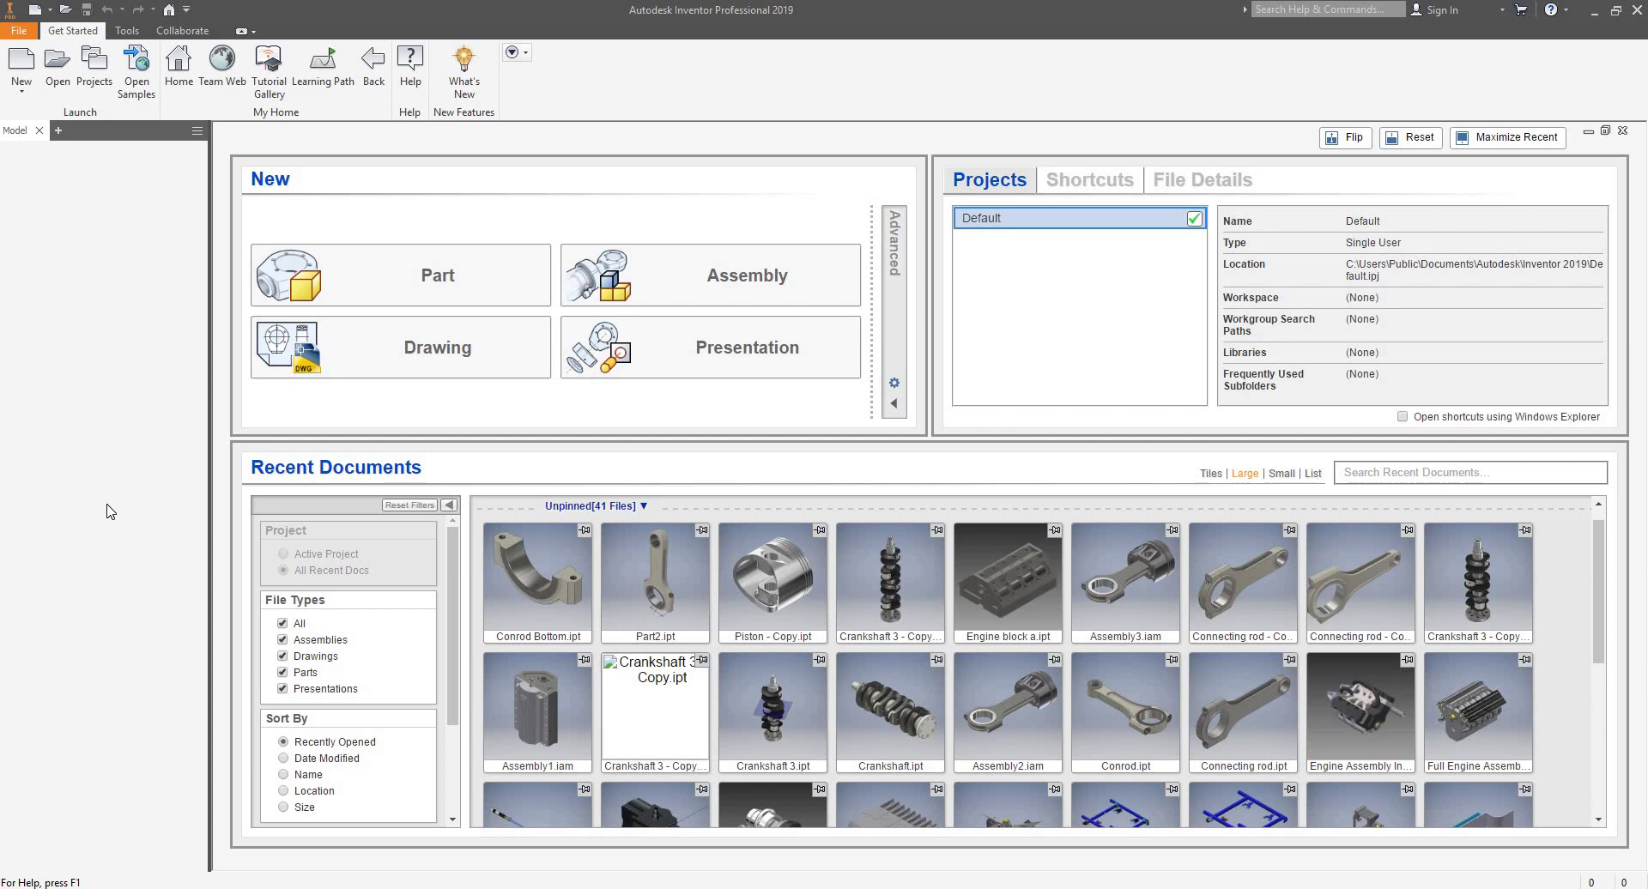
# - Create a new part from the metric Standard (mm).ipt template and start a 2D sketch on the front (XY) plane
pyautogui.click(31, 11)
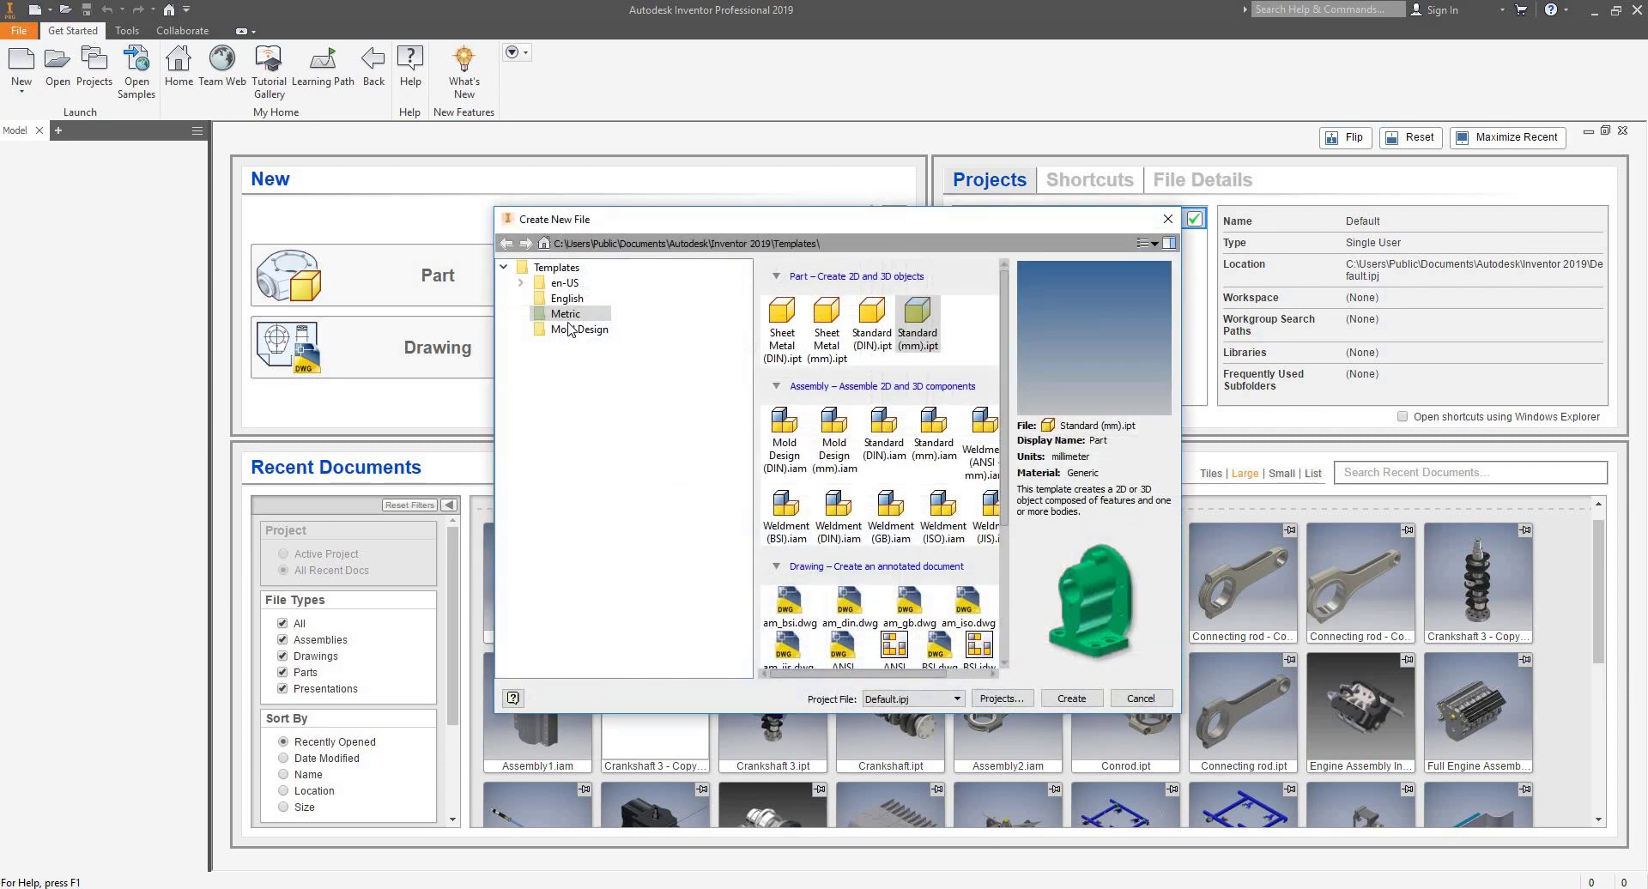
pyautogui.click(1084, 699)
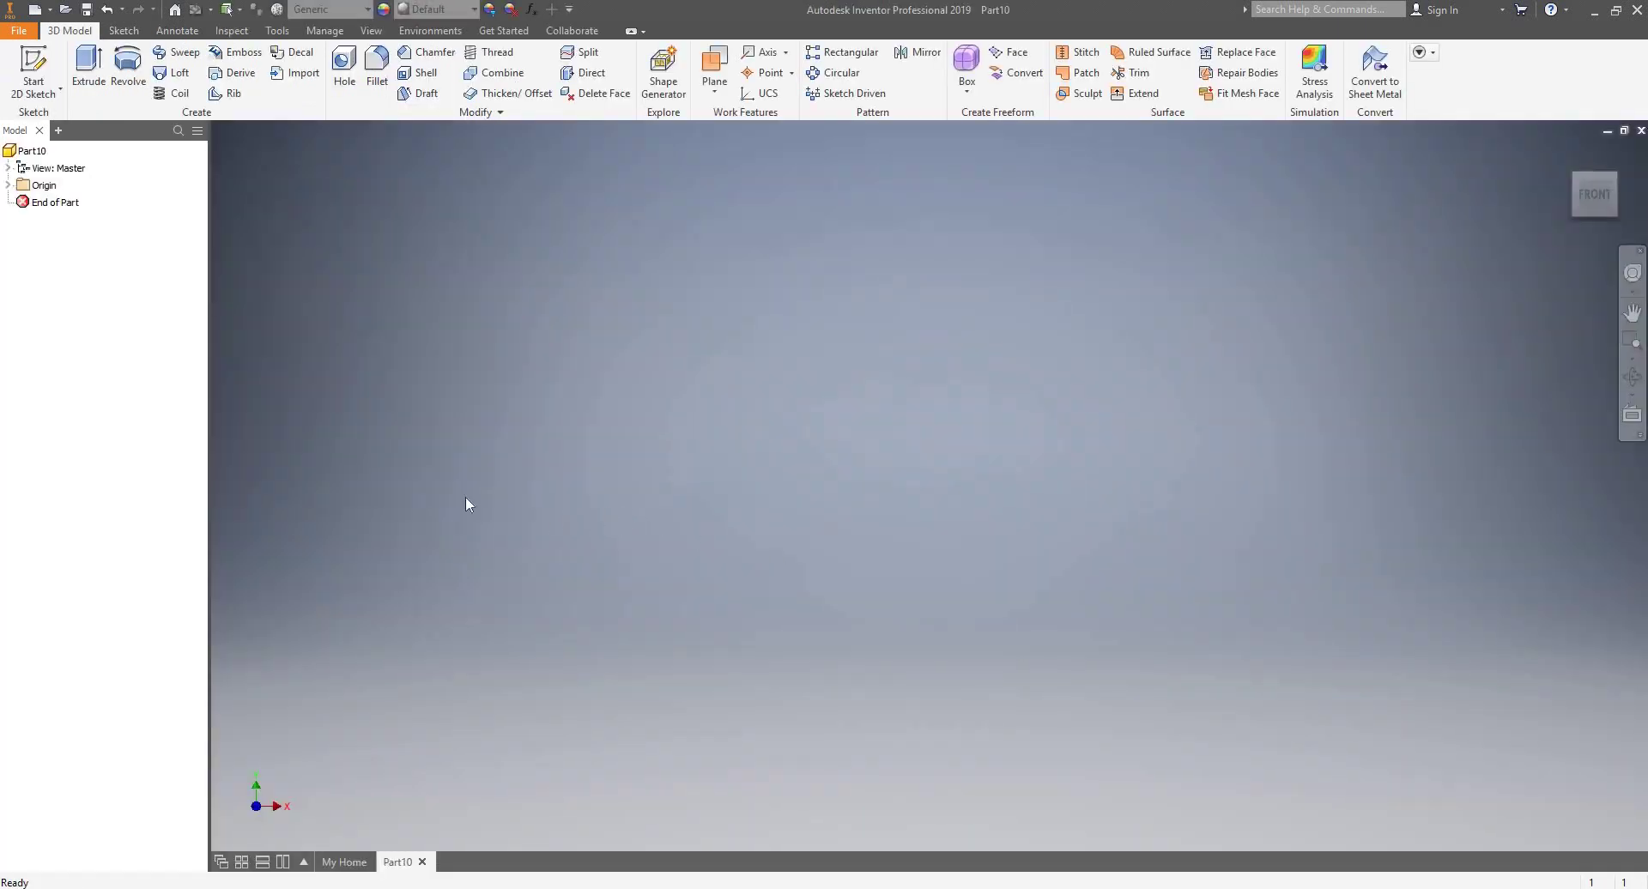
pyautogui.click(33, 62)
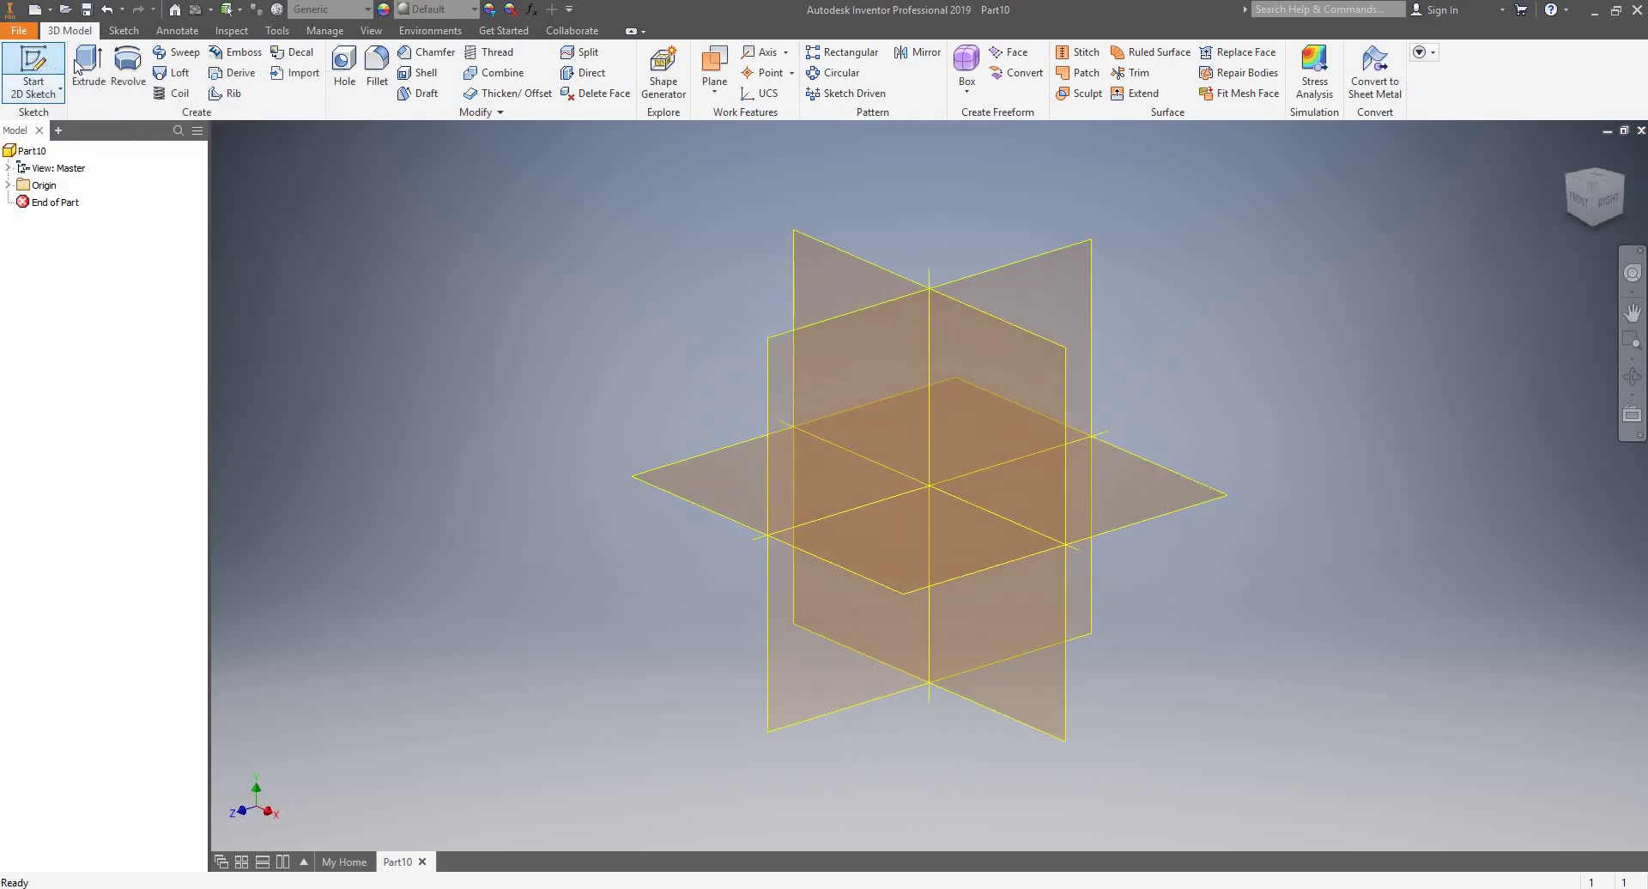
pyautogui.click(867, 270)
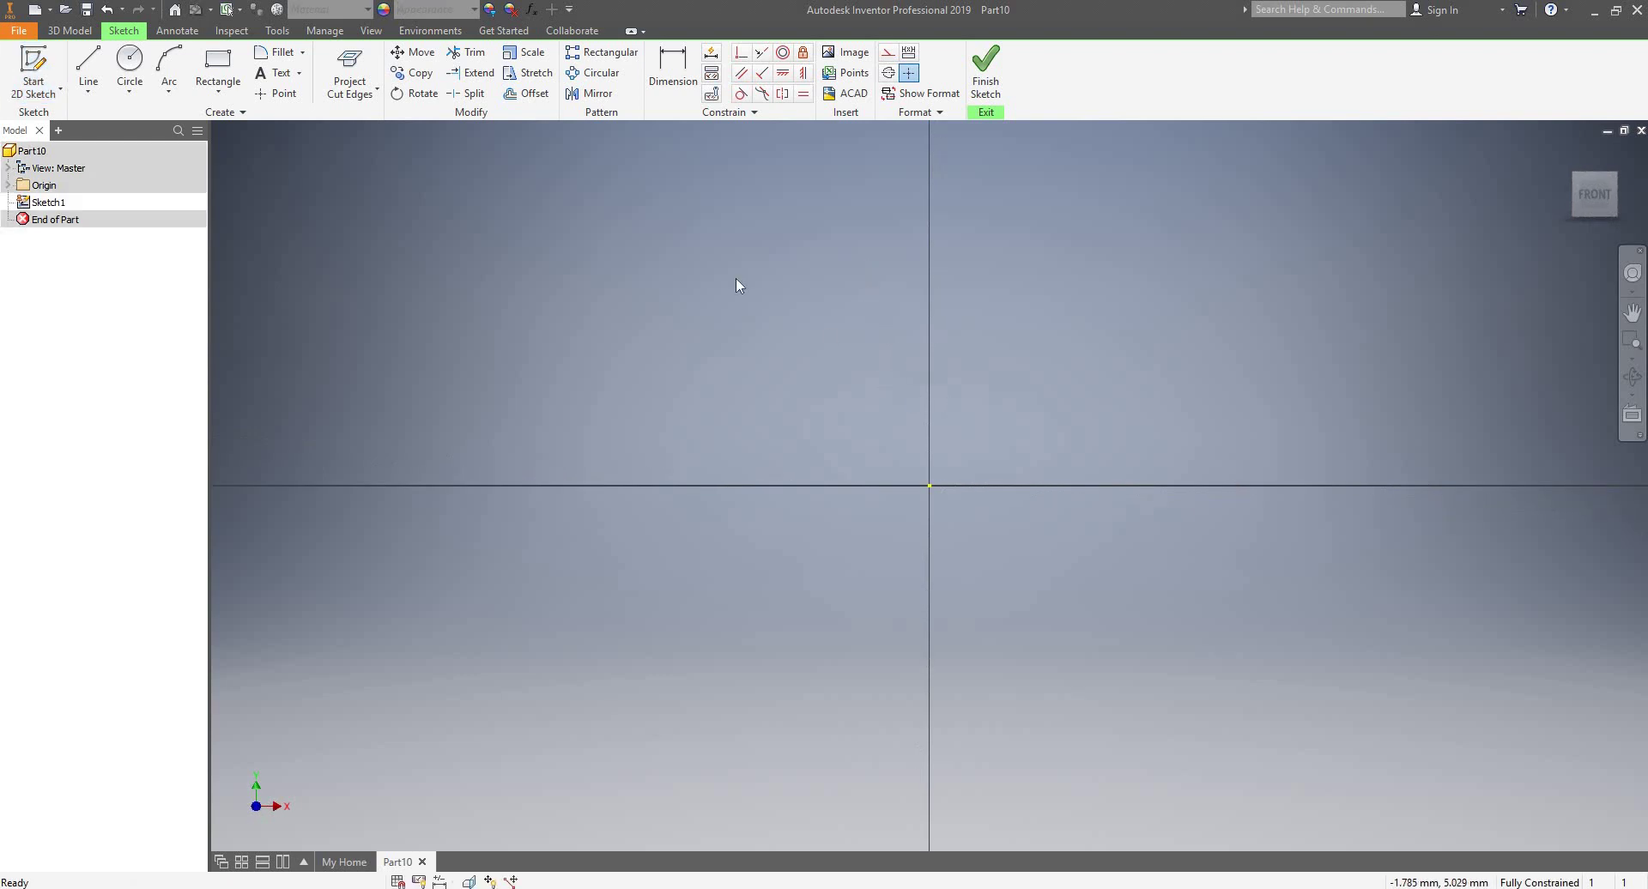
# - Add a numeric user parameter named Centreshaftdia with a value of 52 mm
pyautogui.click(530, 11)
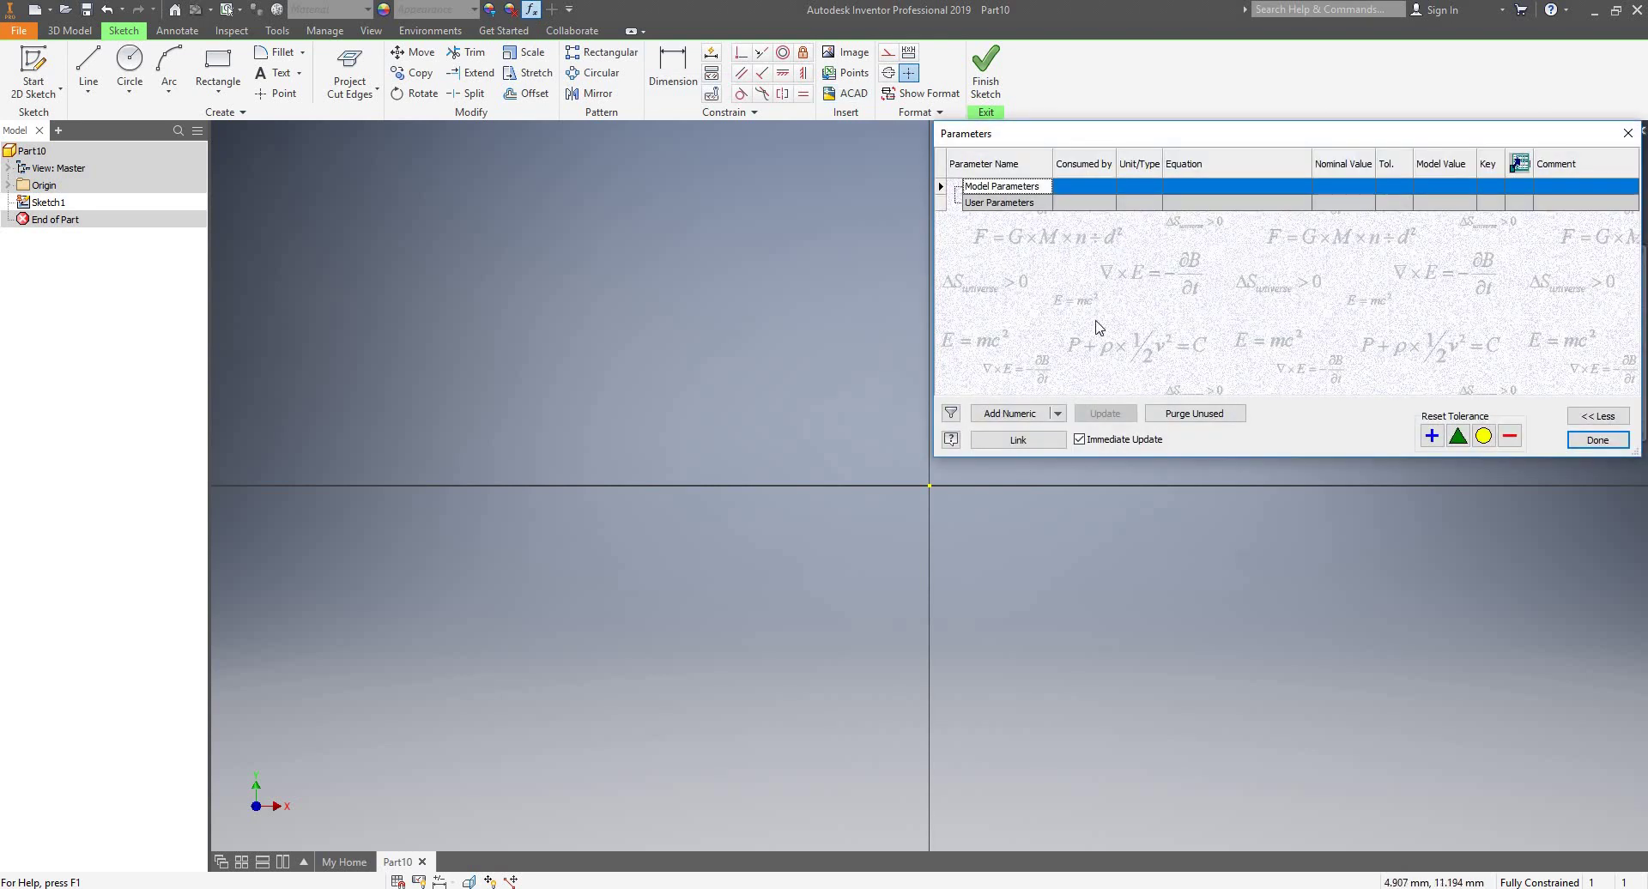
pyautogui.click(1034, 415)
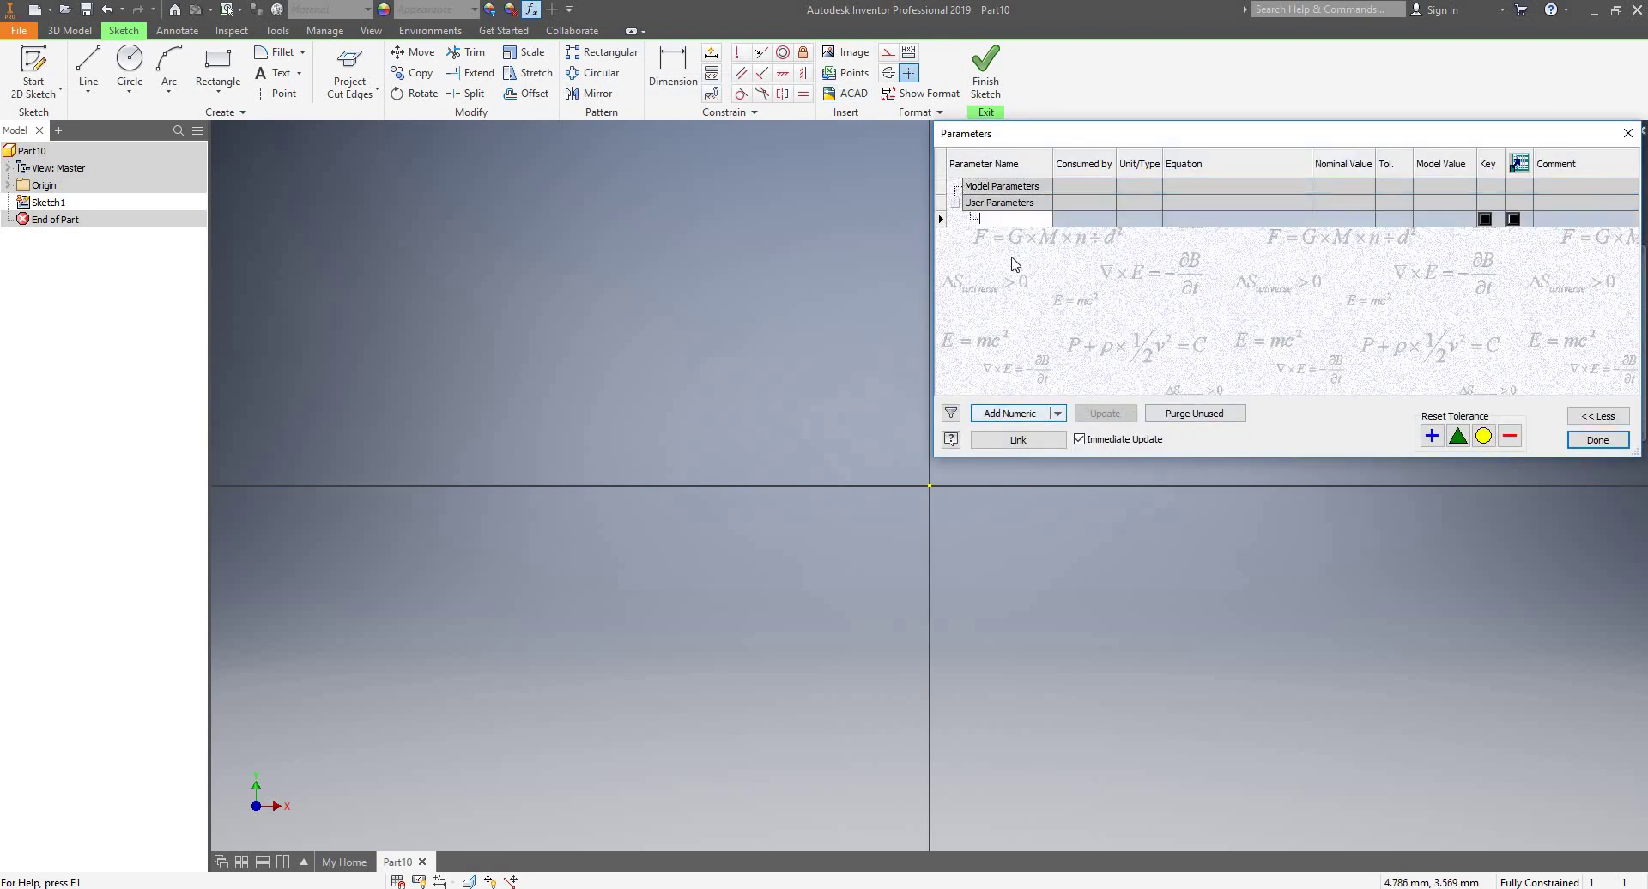
pyautogui.write('Centre')
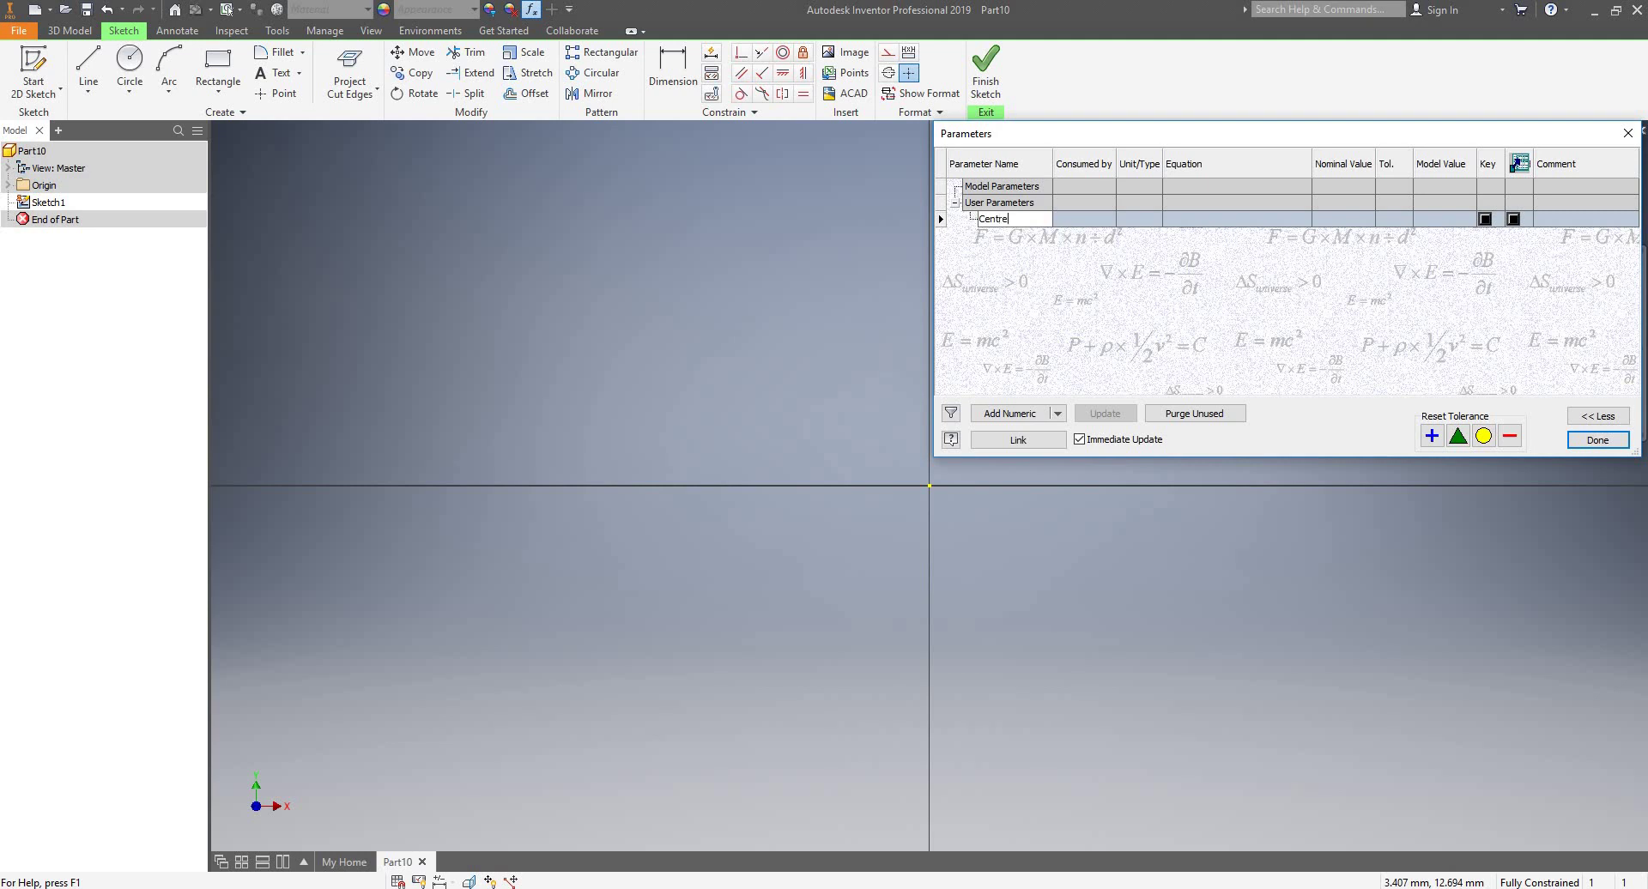
pyautogui.write('shaftdia')
pyautogui.click(1278, 218)
pyautogui.click(1277, 218)
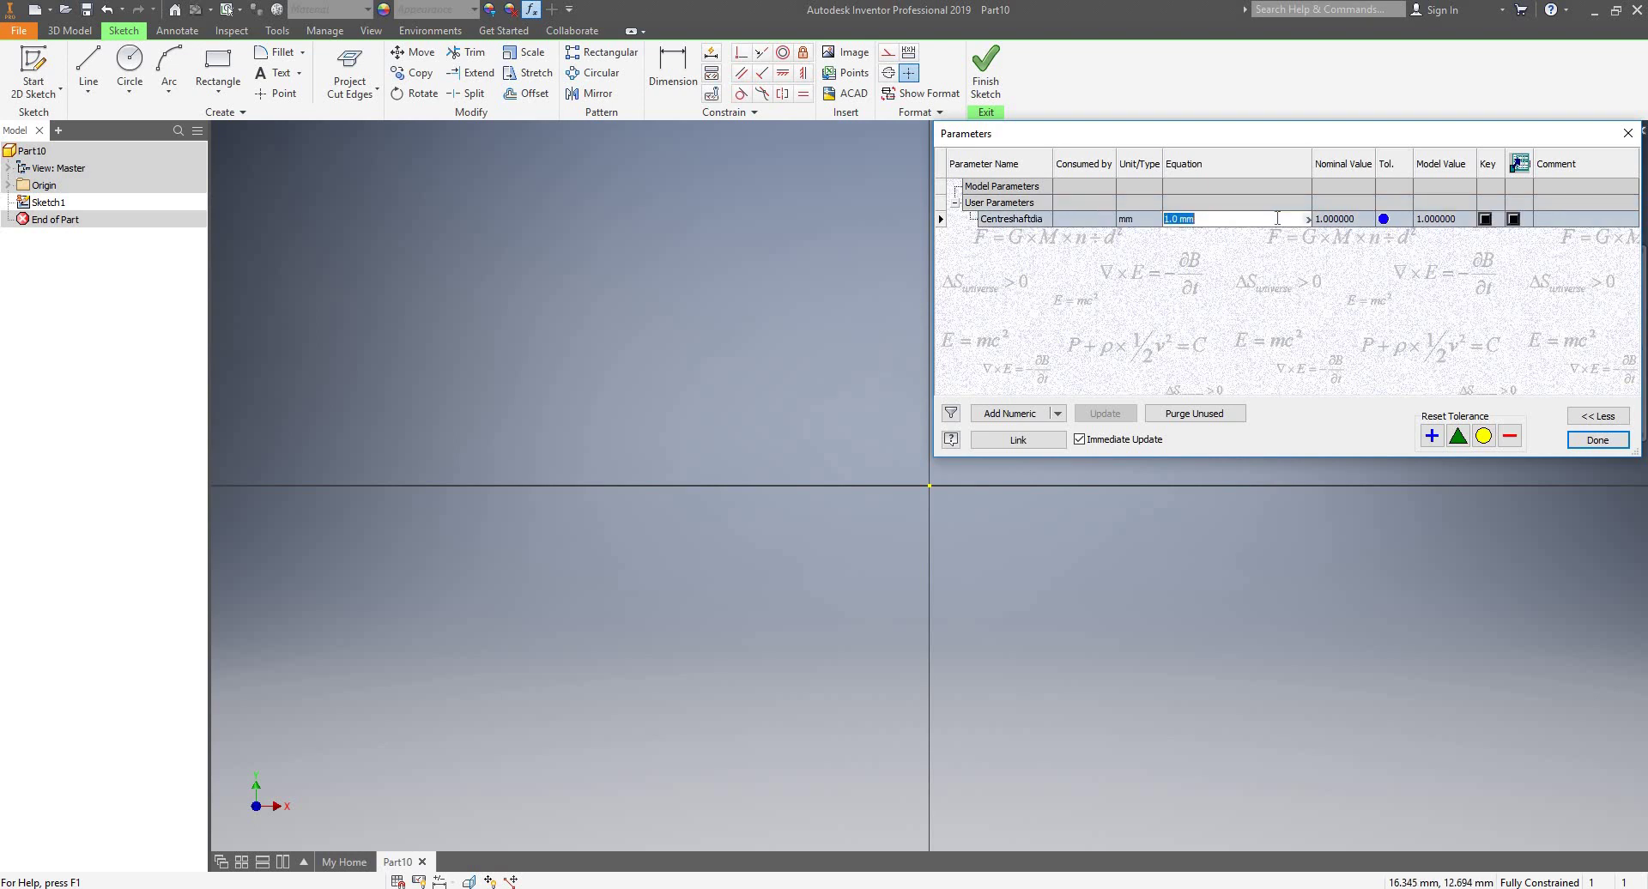
pyautogui.write('52')
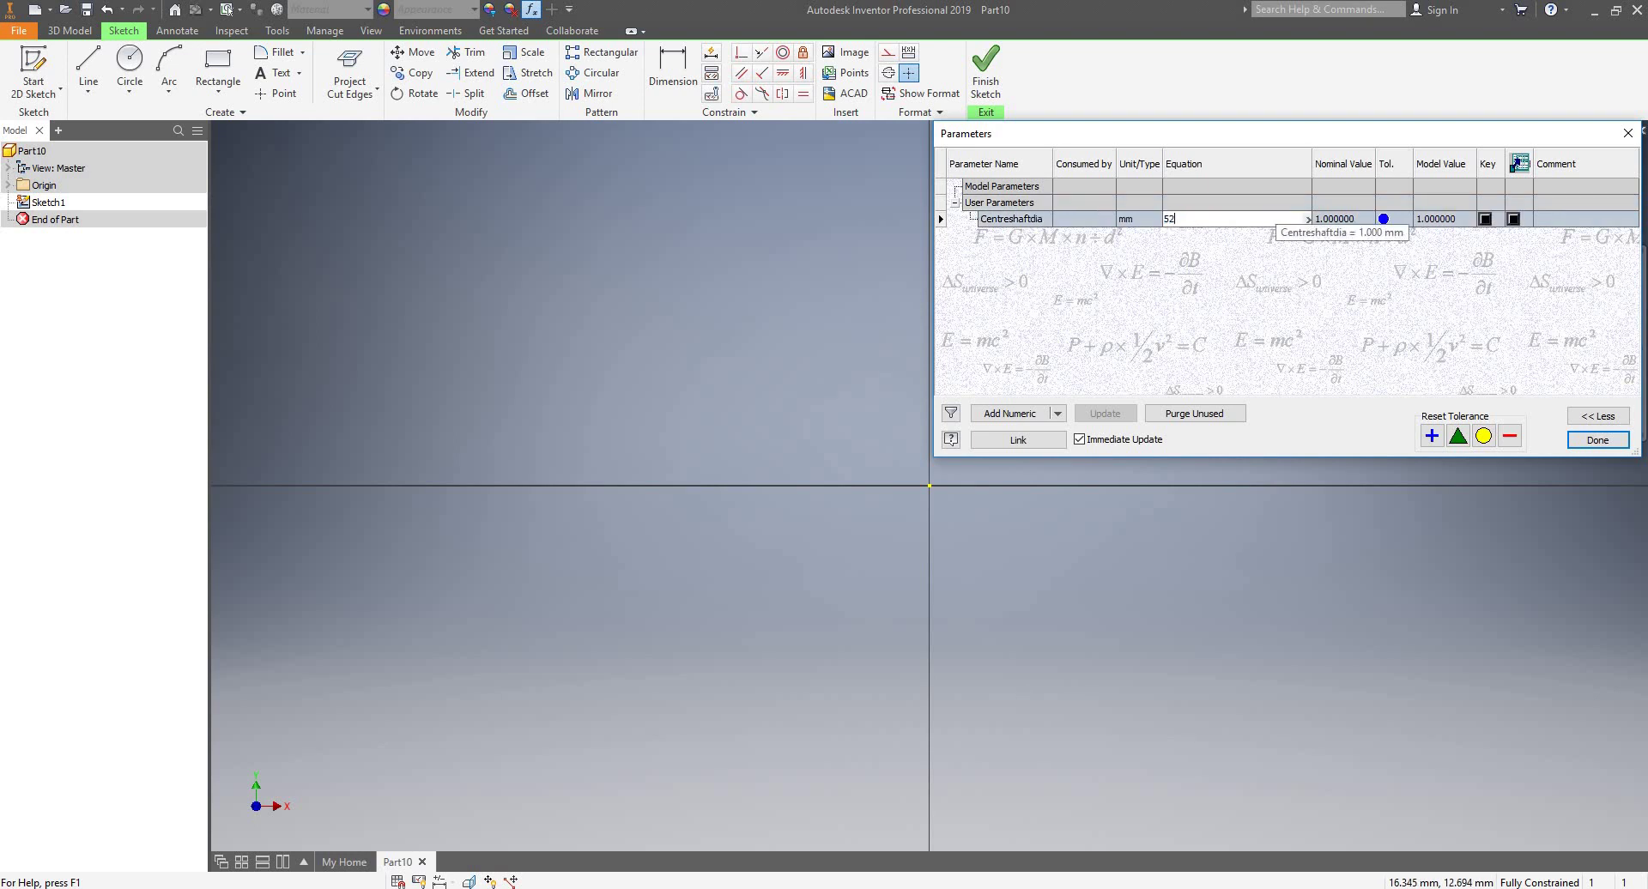
pyautogui.press('Return')
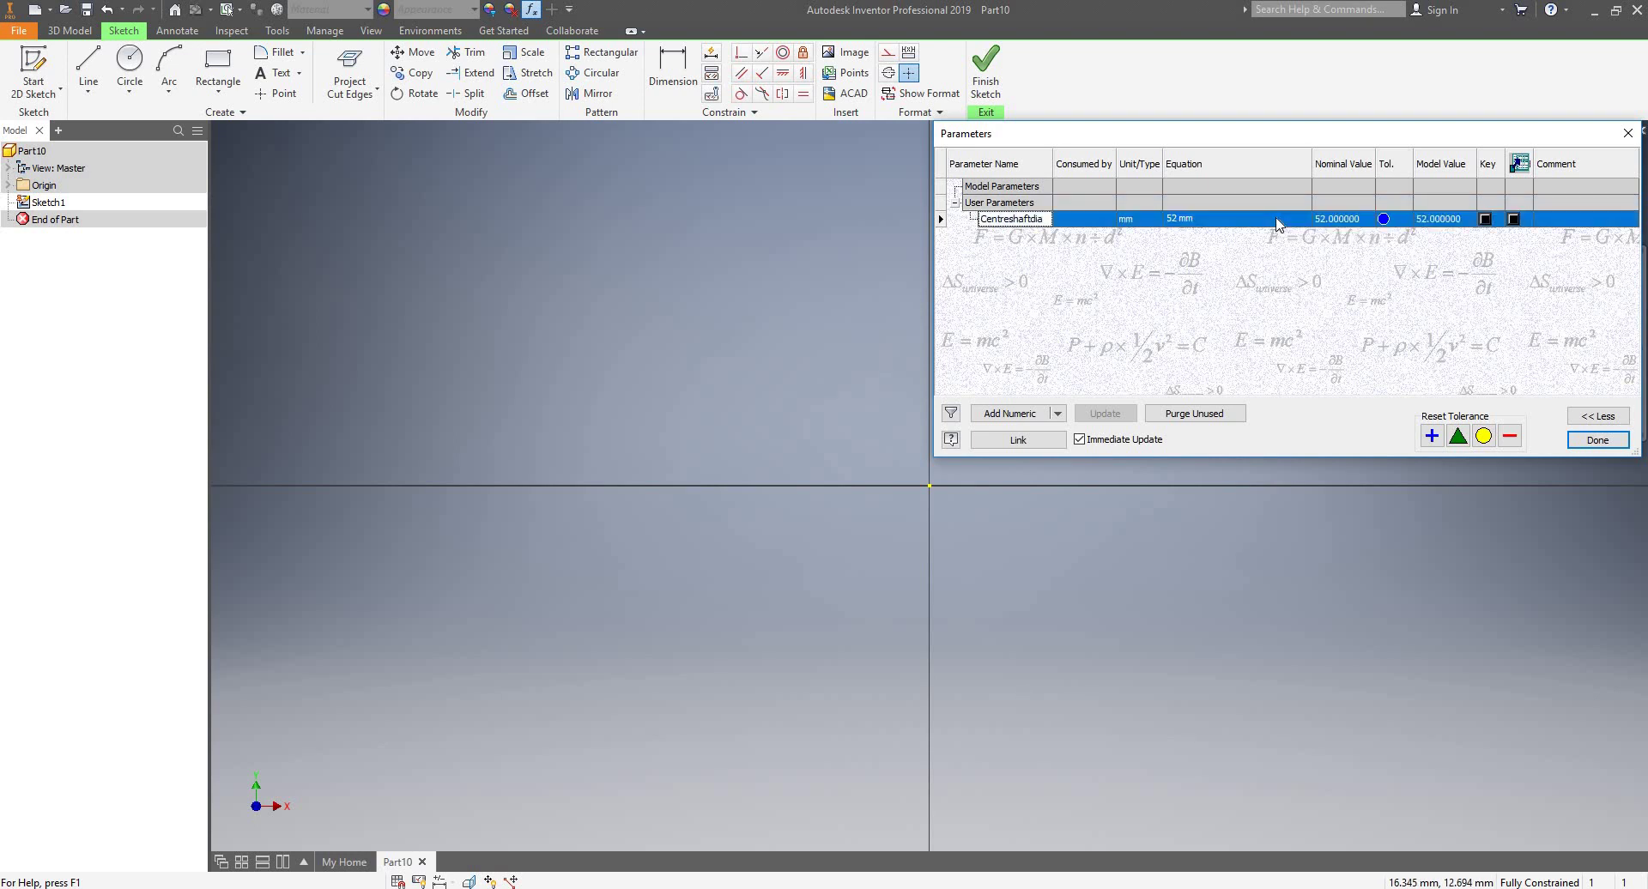
# - Add a numeric user parameter named Stroke with a value of 35 mm
pyautogui.click(1008, 415)
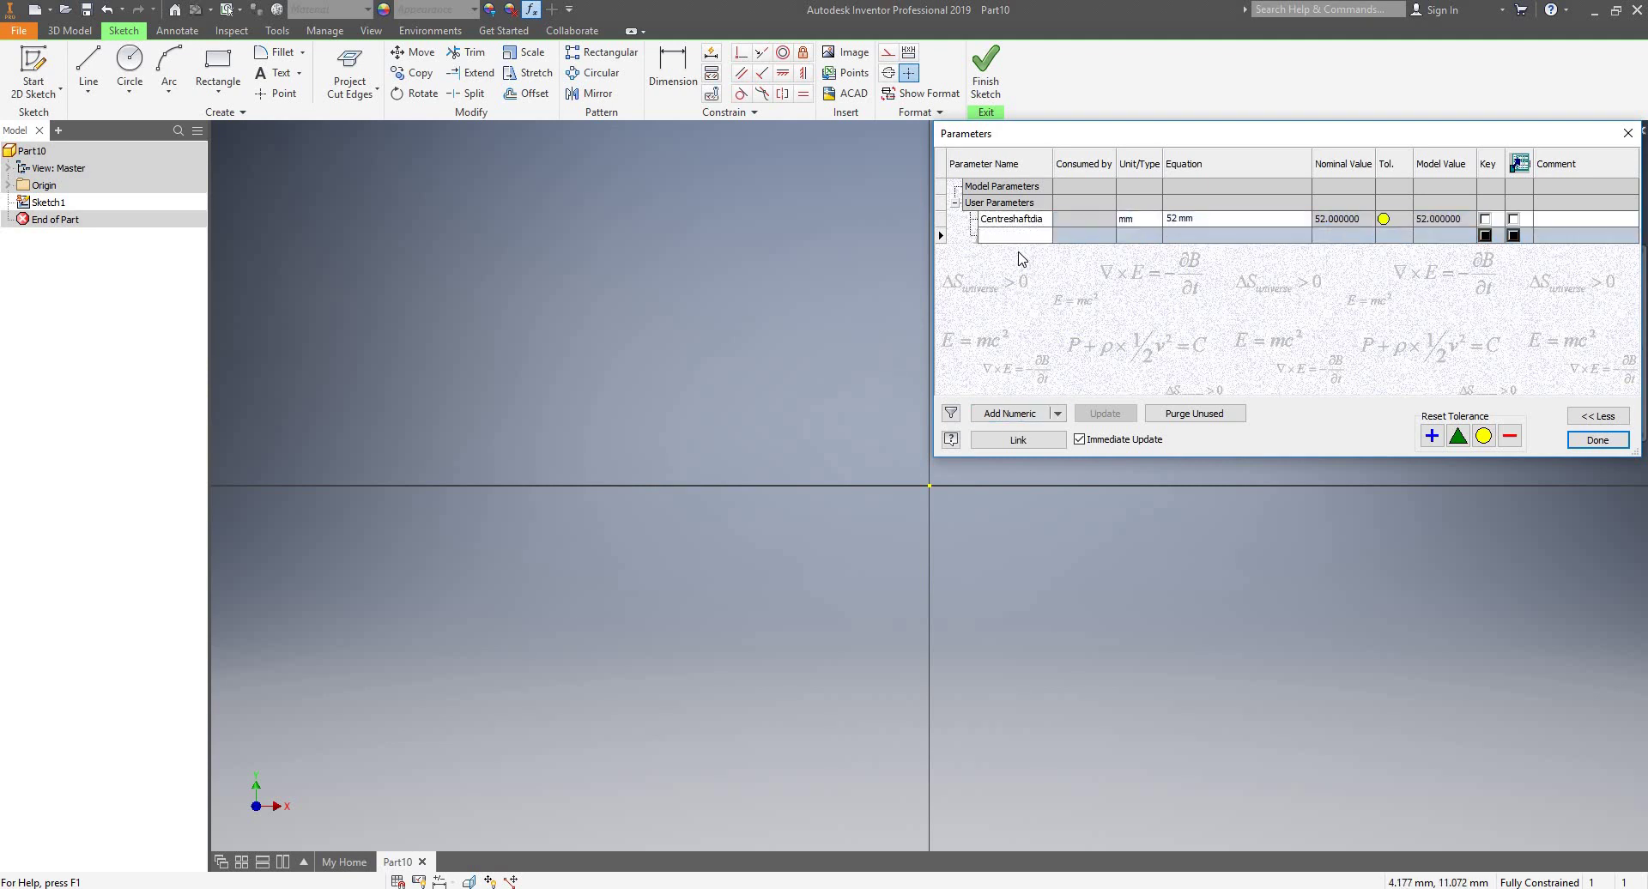
pyautogui.write('Stroke')
pyautogui.click(1189, 236)
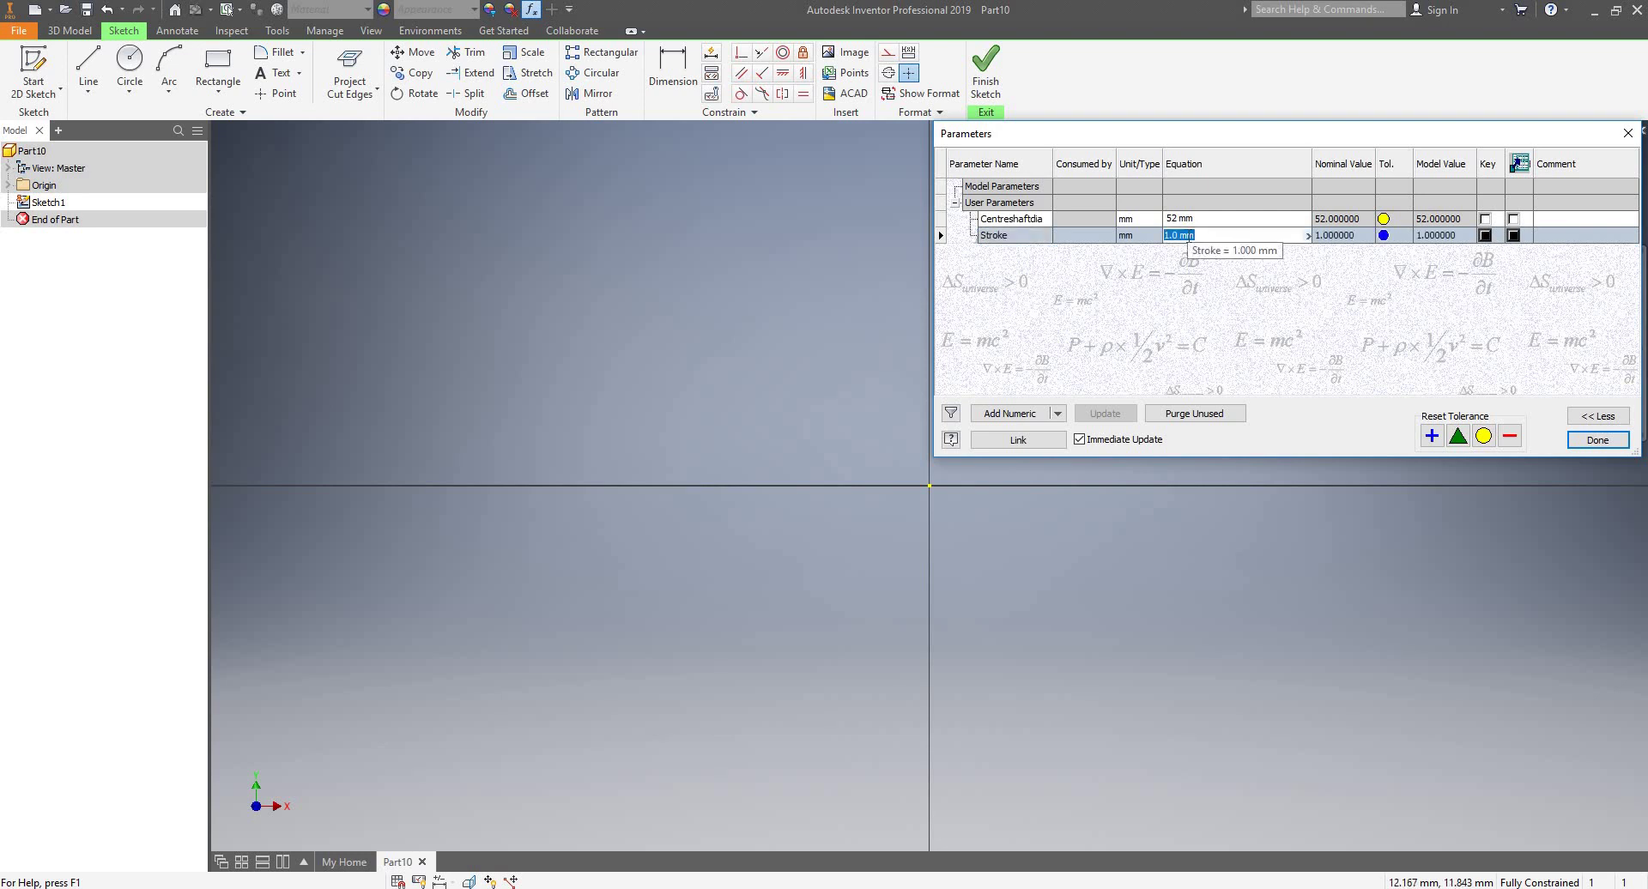
pyautogui.write('35')
pyautogui.press('Return')
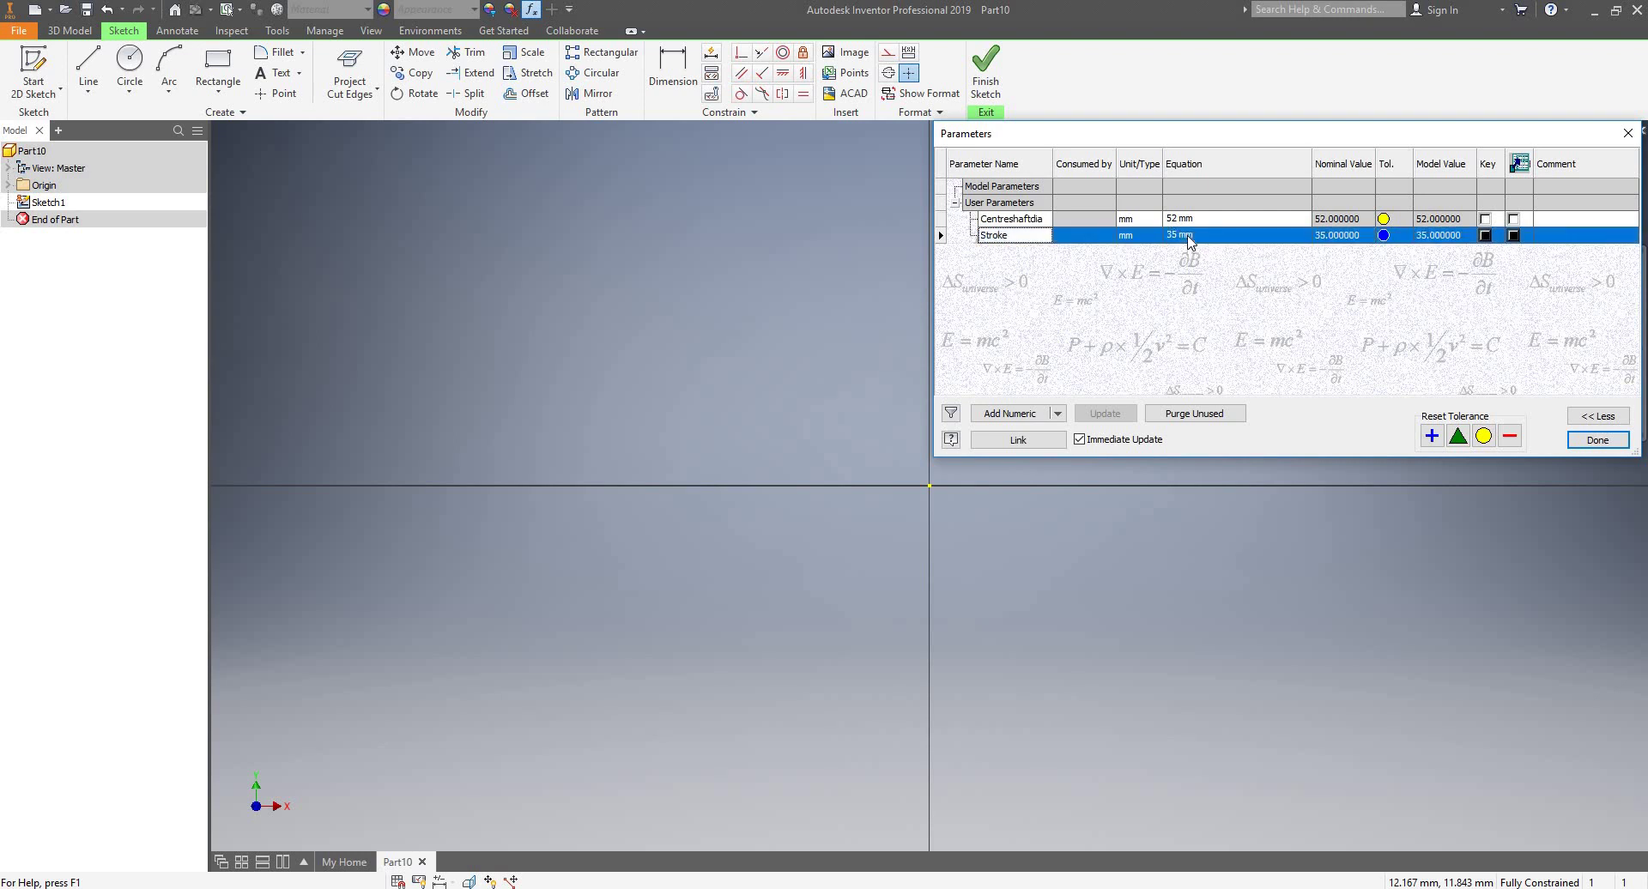
# - Add a numeric user parameter named Conroddia with a value of 52 mm
pyautogui.click(1039, 416)
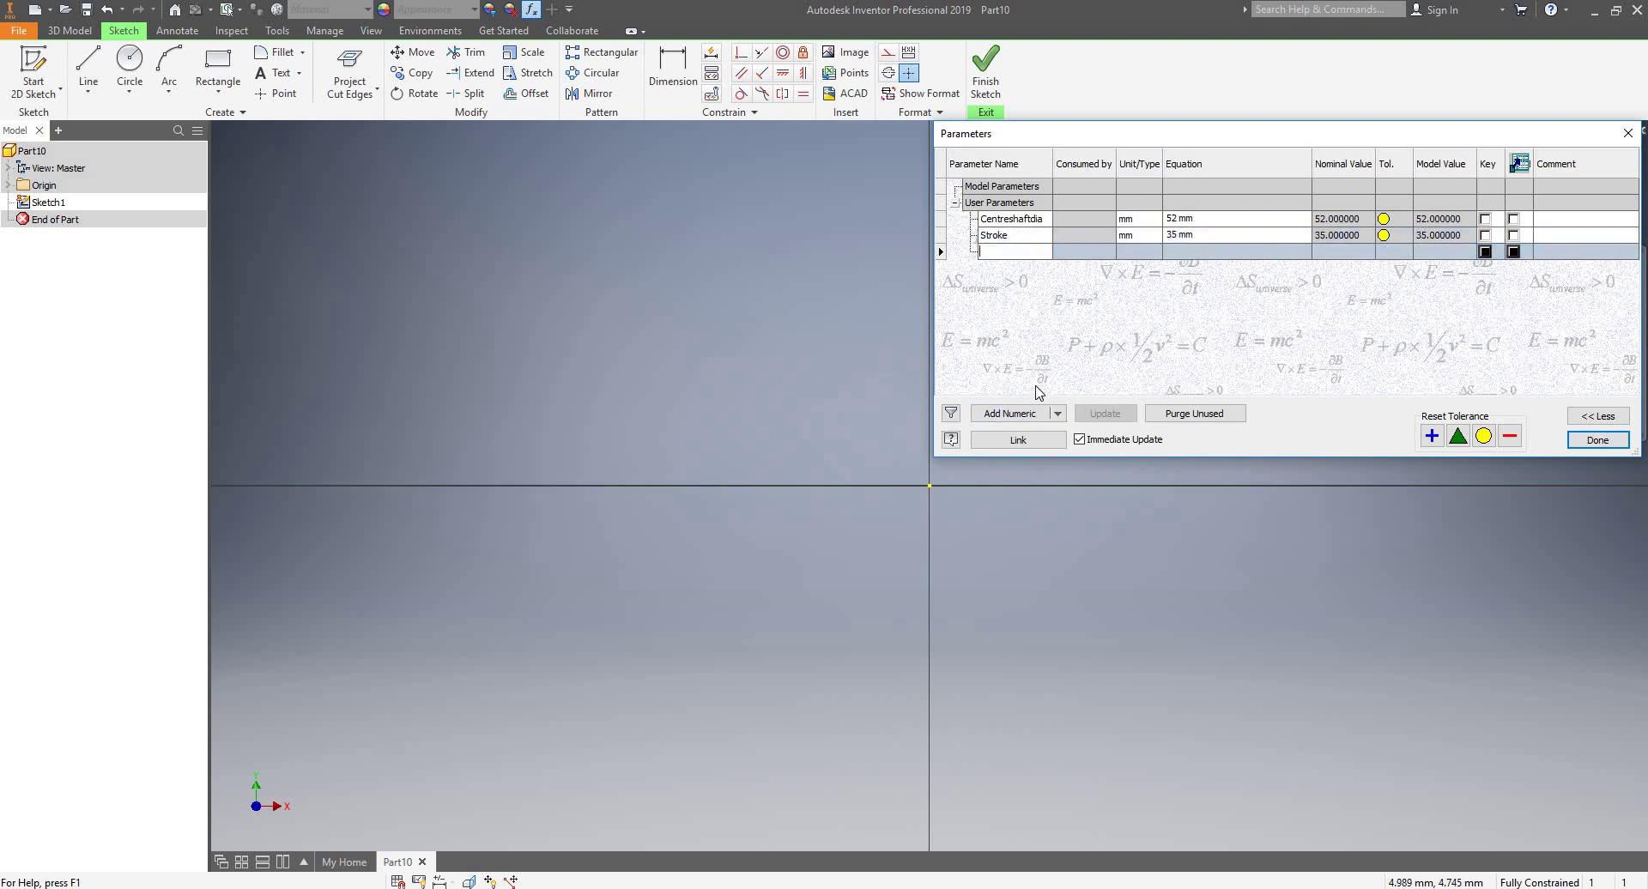
pyautogui.write('Conroddia')
pyautogui.click(1178, 250)
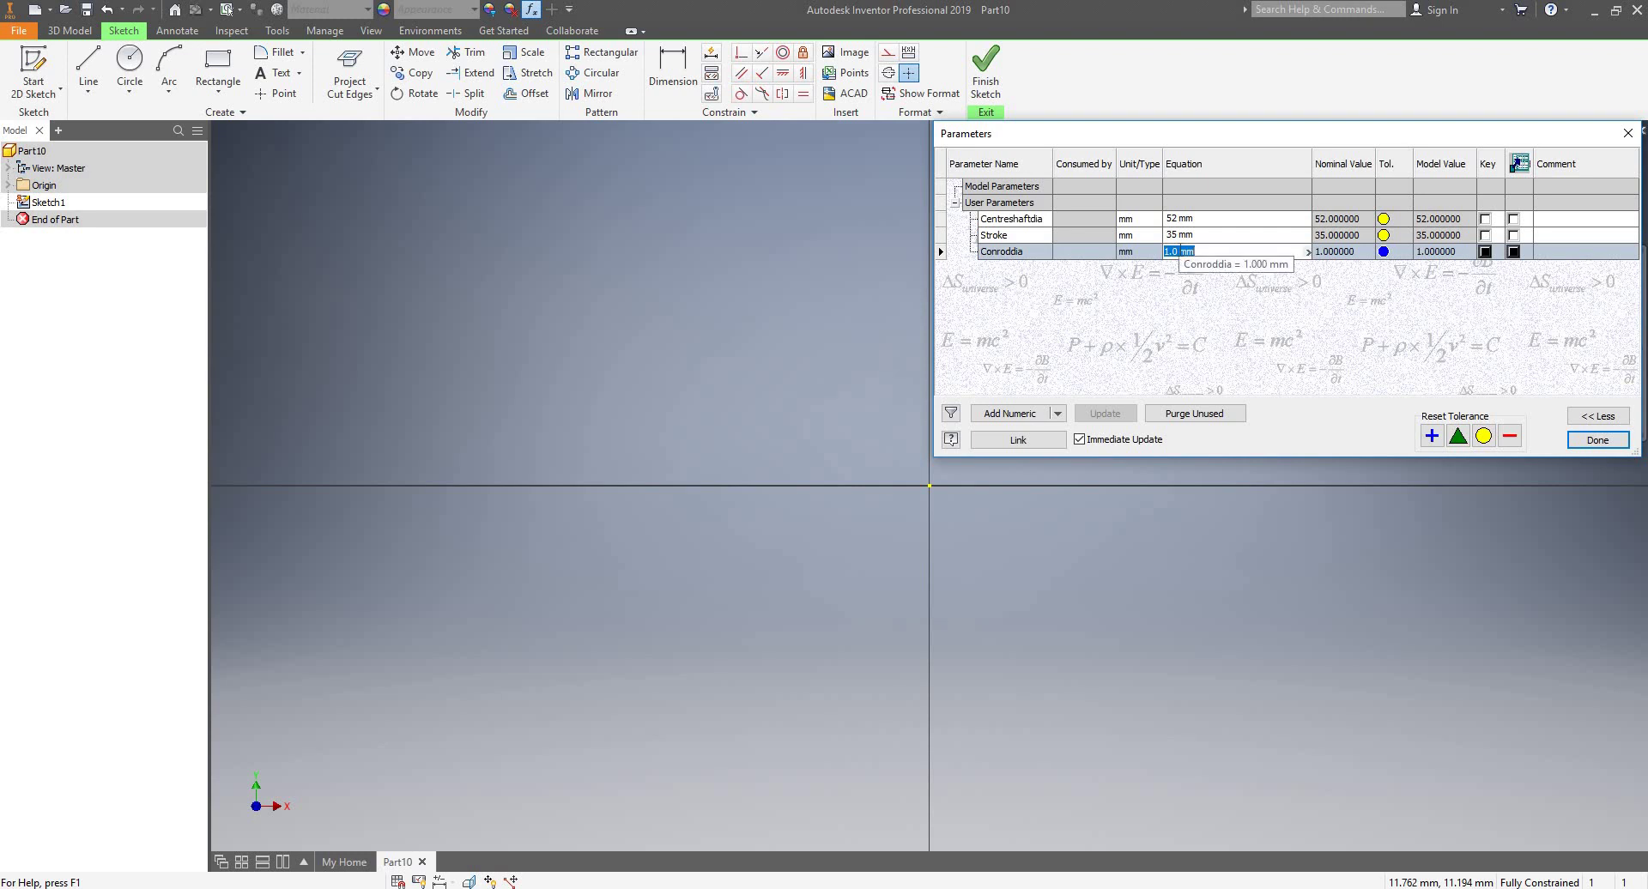
pyautogui.write('52')
pyautogui.press('Return')
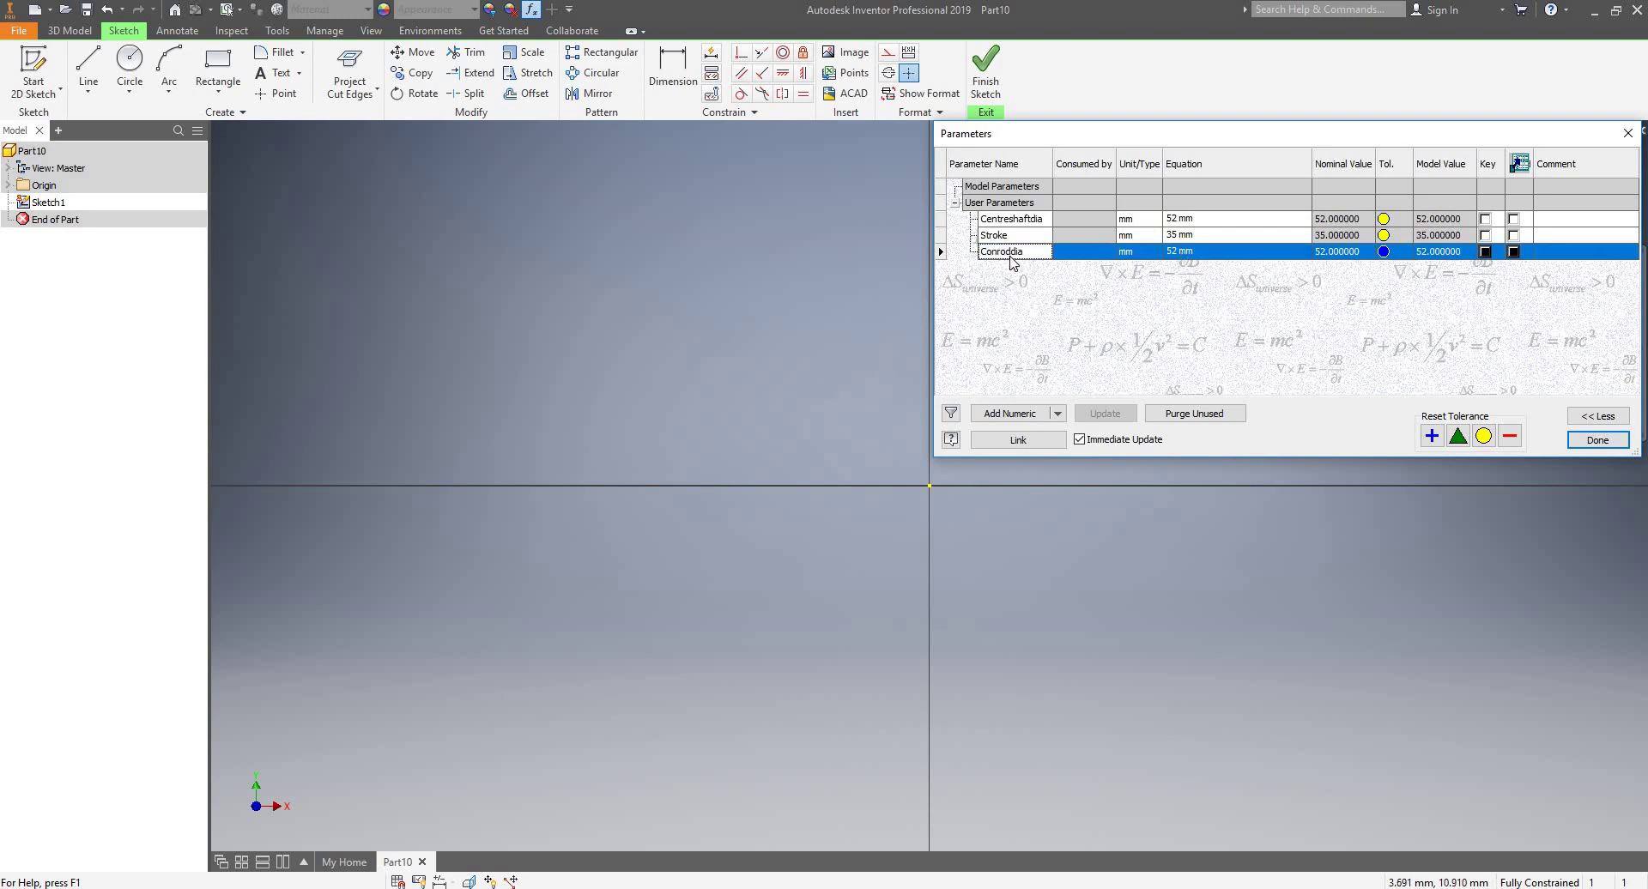
# - Add a numeric user parameter named Hole with a value of 8 mm
pyautogui.click(1042, 421)
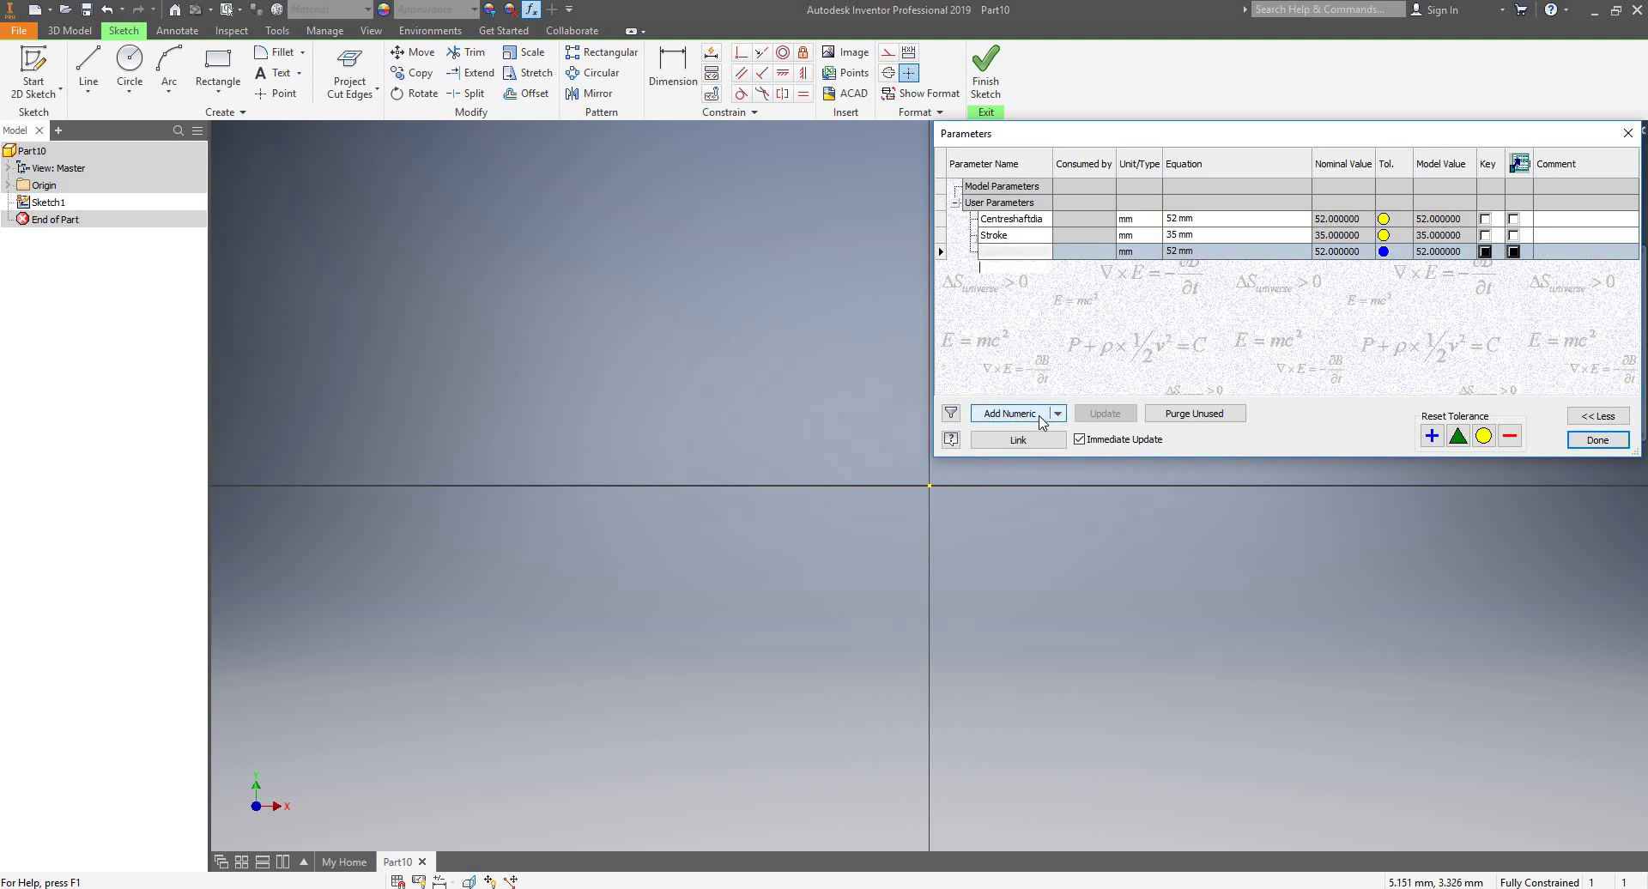
pyautogui.write('Hole')
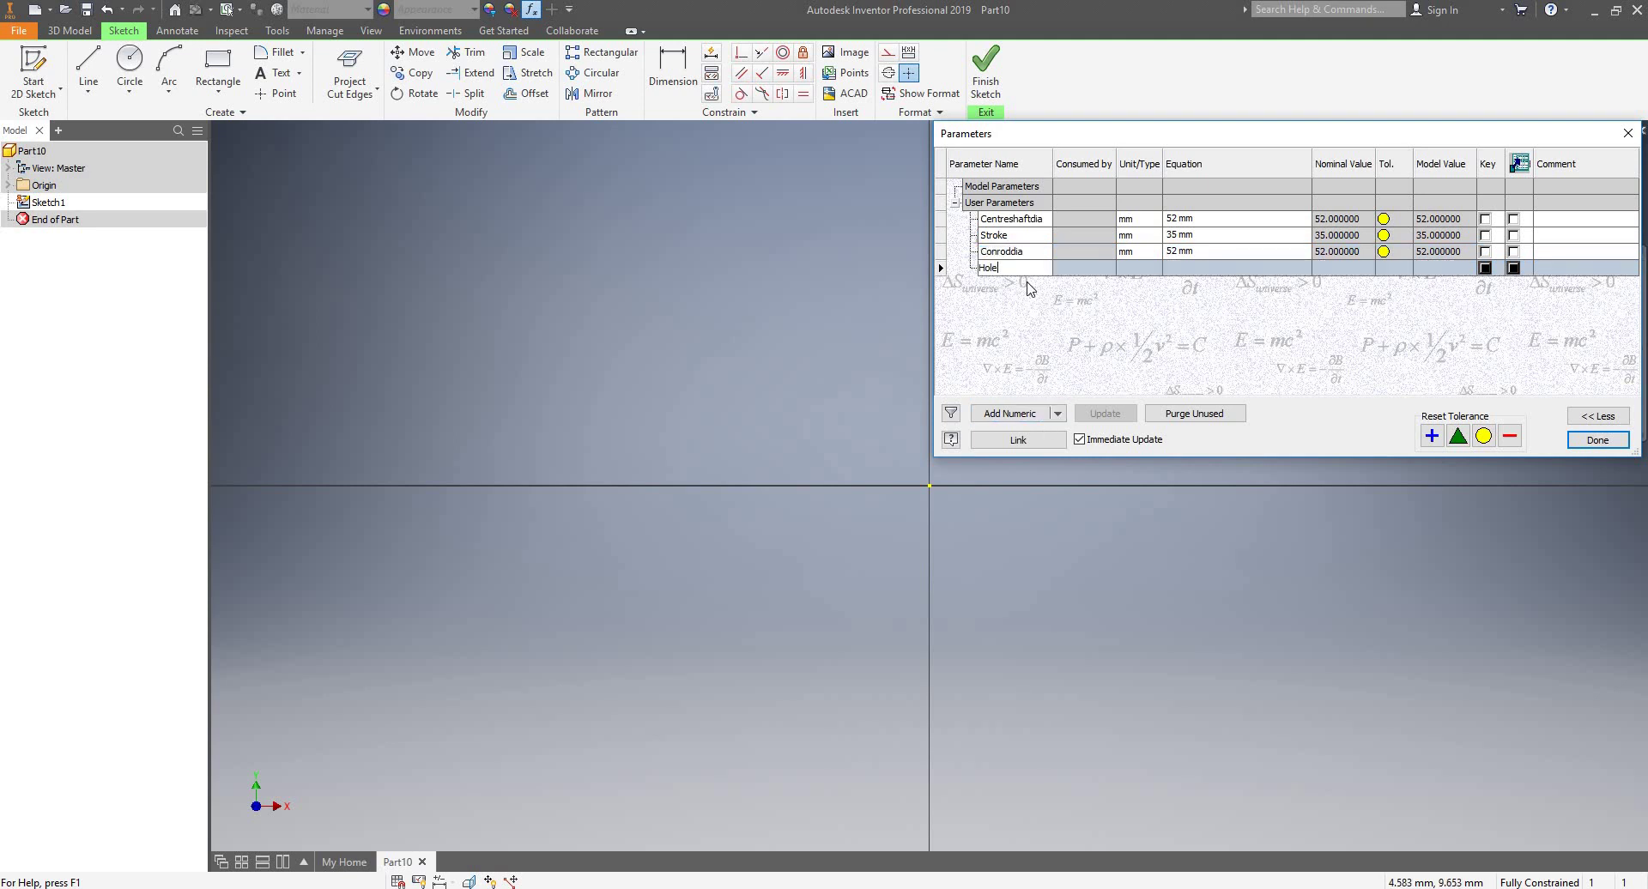
pyautogui.press('Tab')
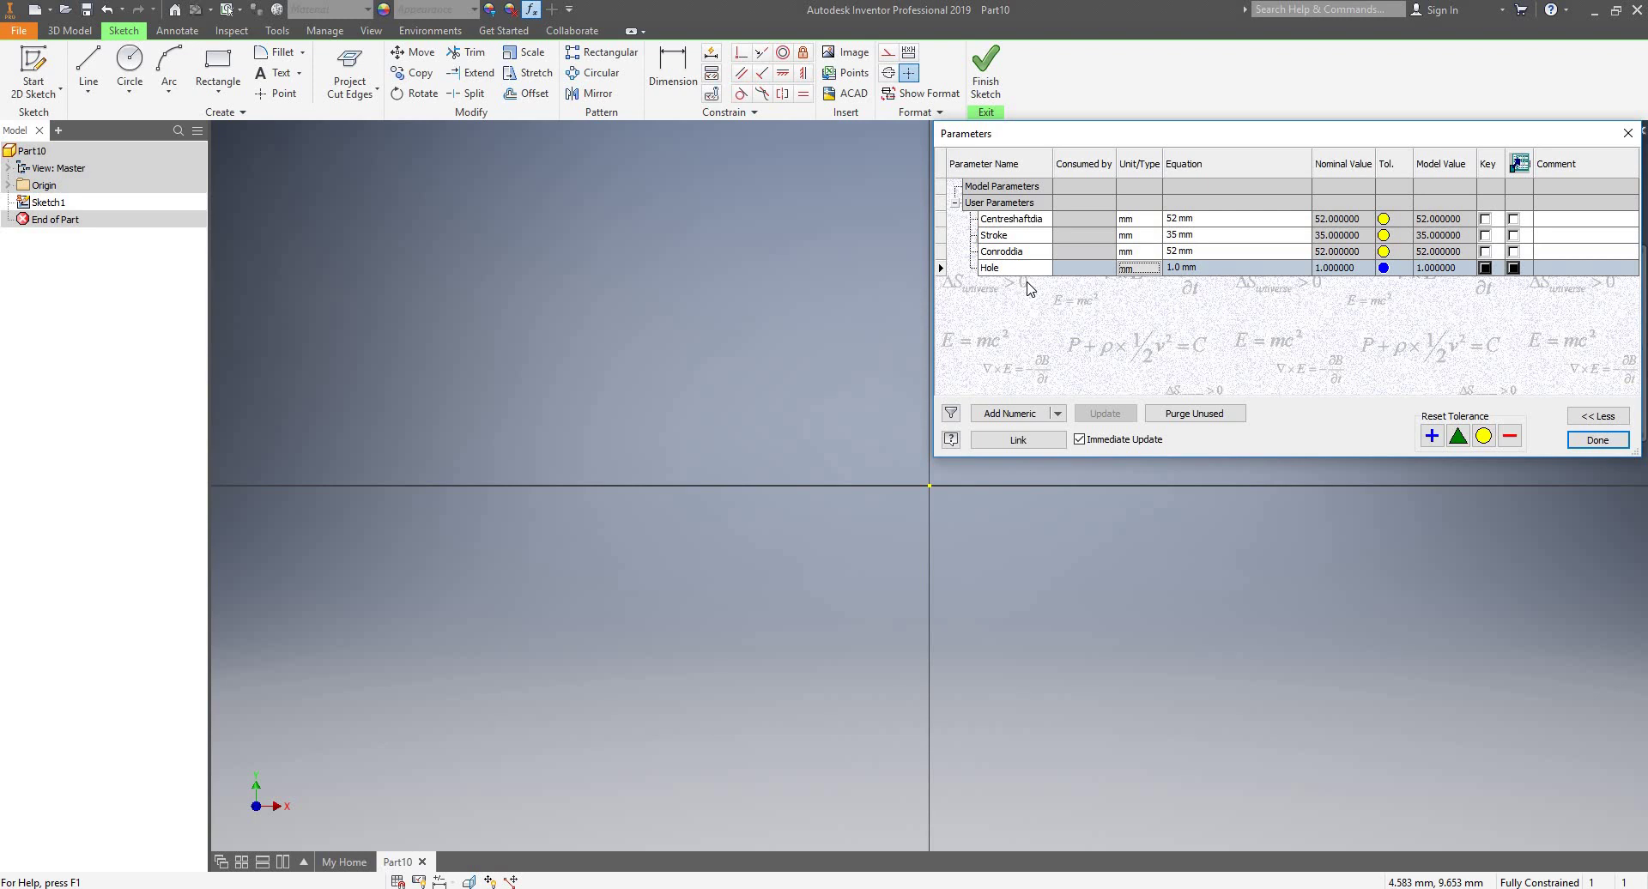
pyautogui.click(1176, 268)
pyautogui.write('8')
pyautogui.press('Return')
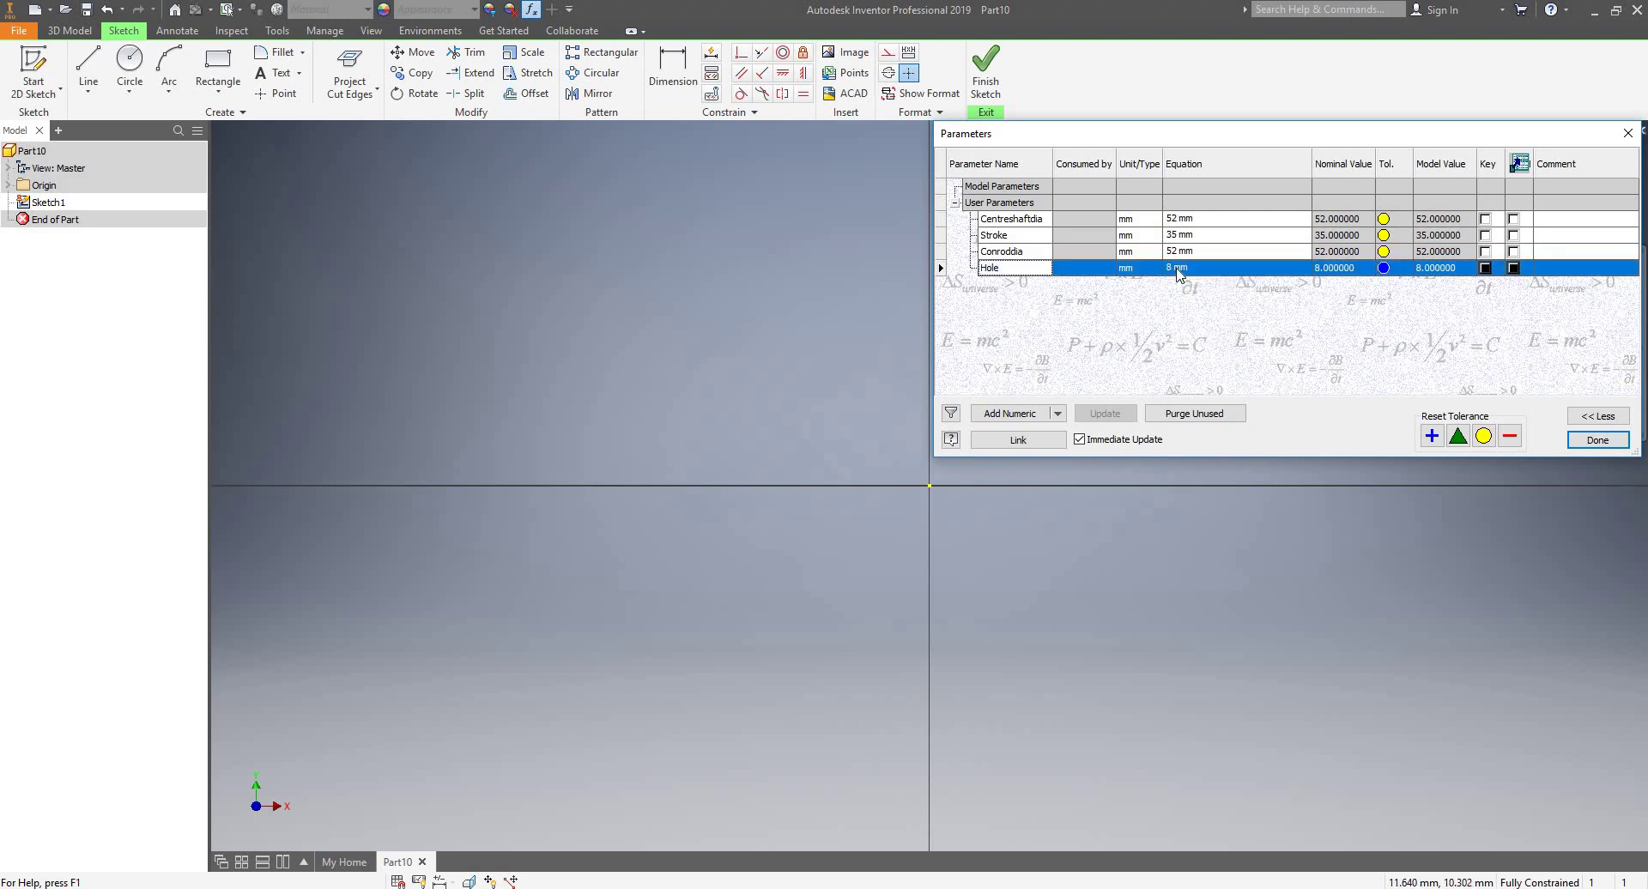
pyautogui.click(1030, 267)
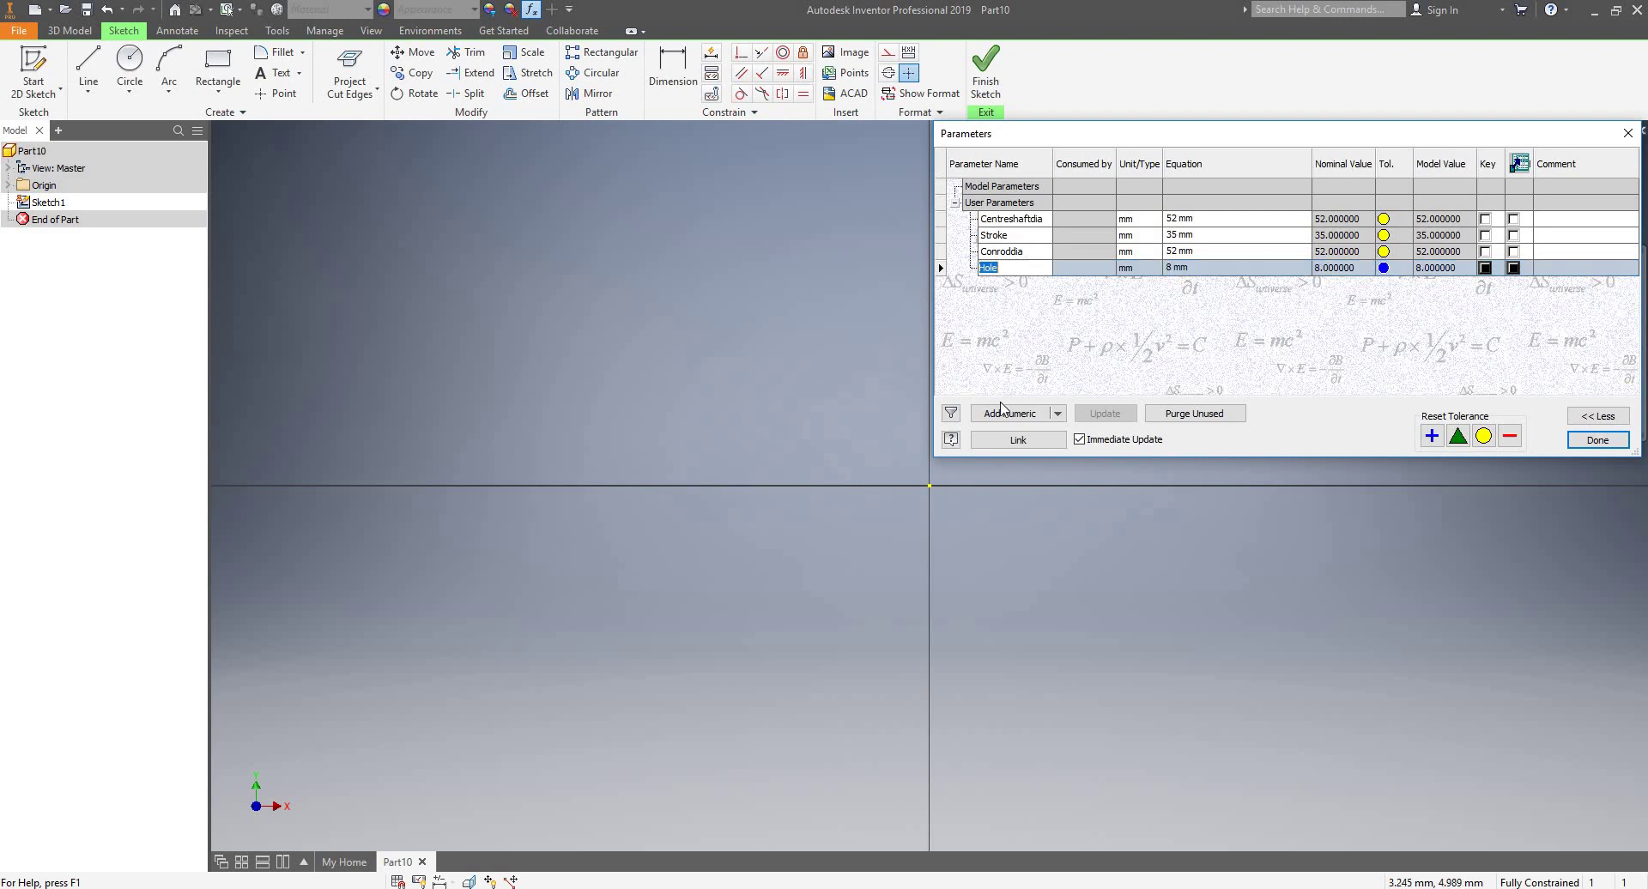
# - Add a numeric user parameter named Balancewidth with a value of 15 mm
pyautogui.click(1010, 414)
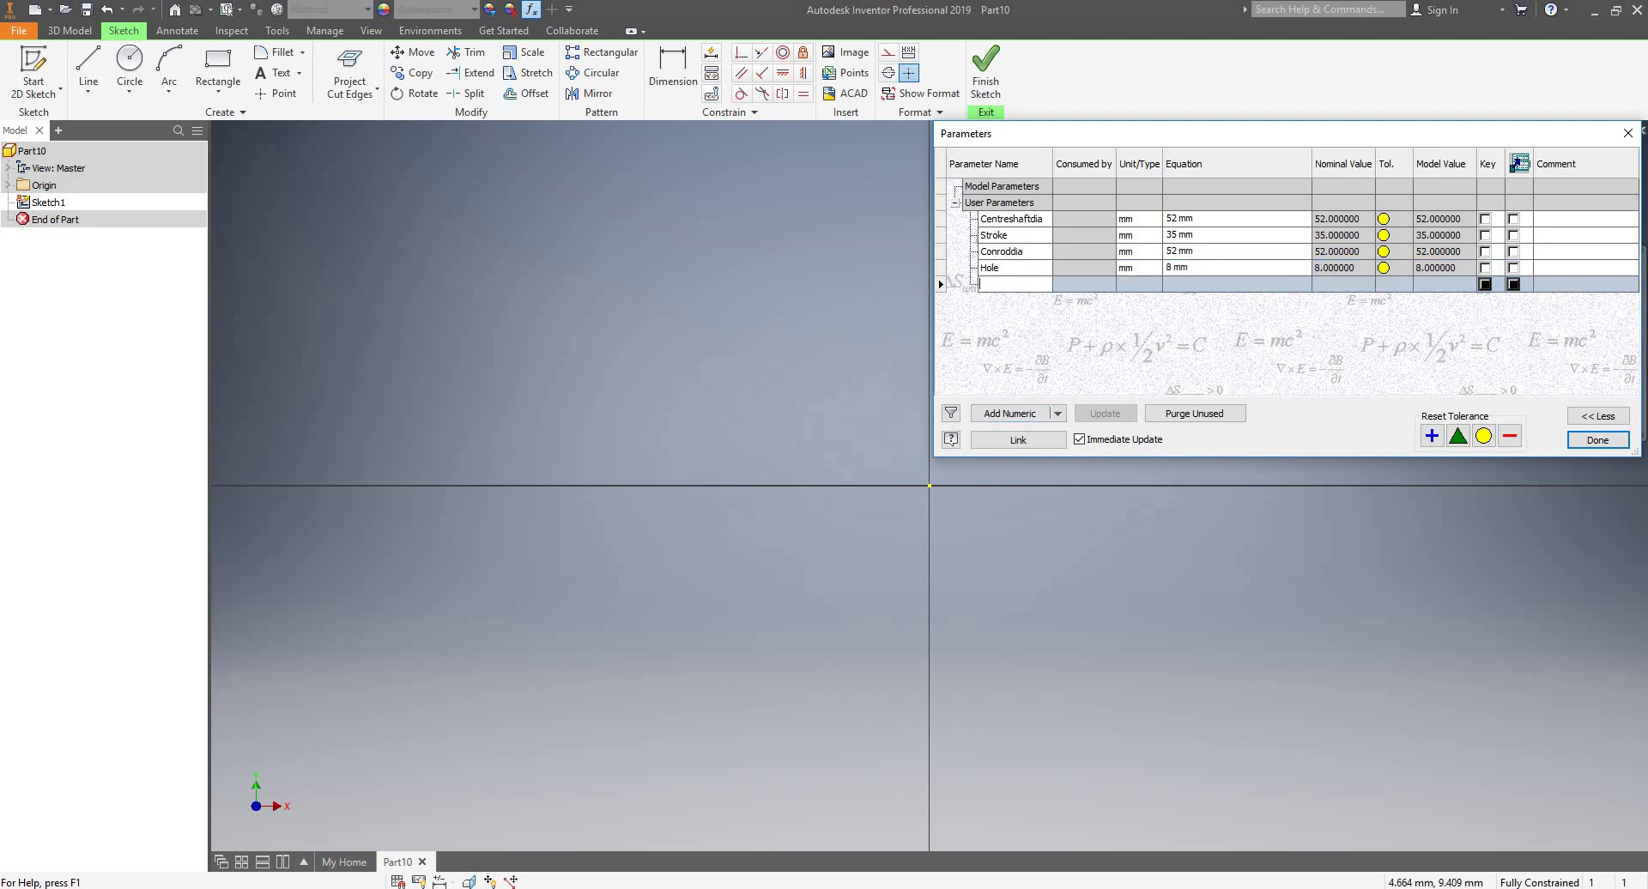
pyautogui.write('Balancewidwth')
pyautogui.press('BackSpace')
pyautogui.press('BackSpace')
pyautogui.press('BackSpace')
pyautogui.press('Return')
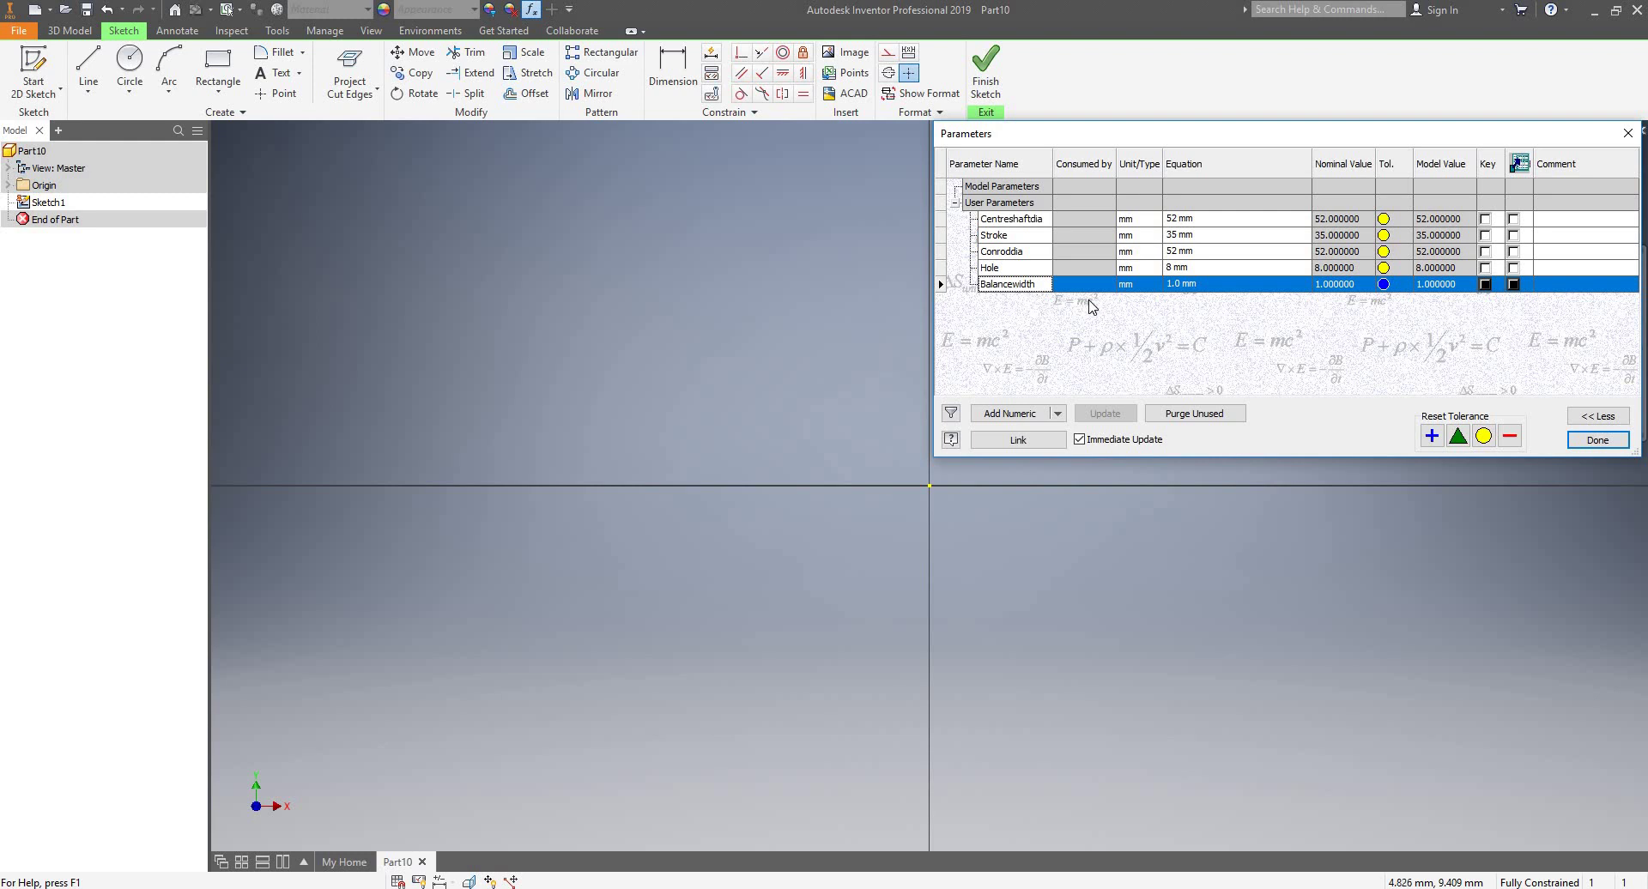
pyautogui.click(1205, 285)
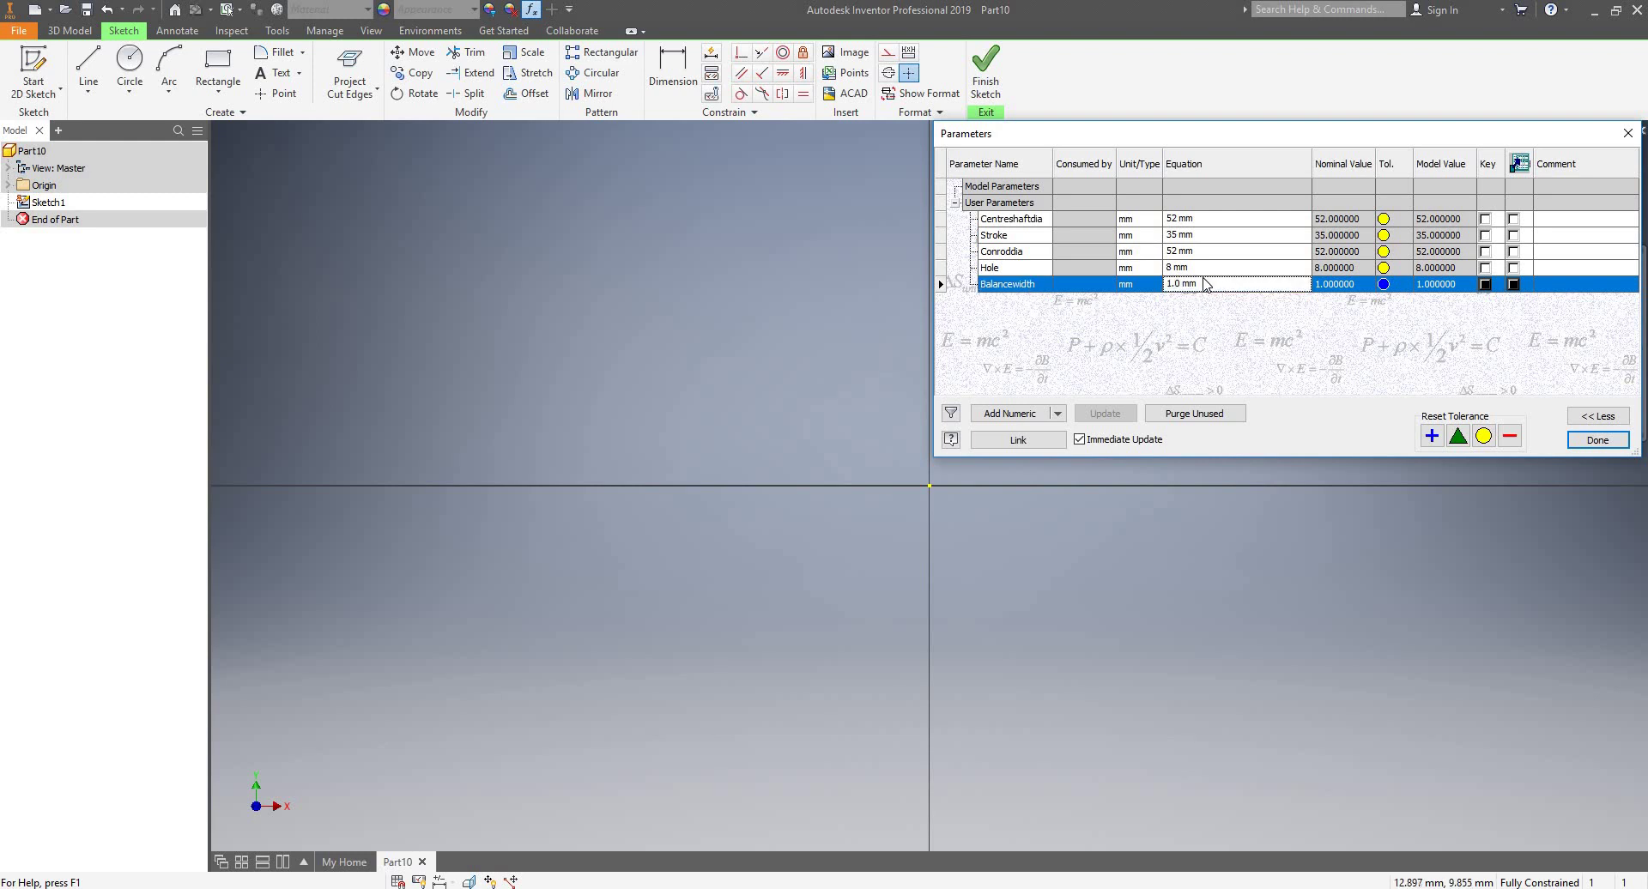
pyautogui.click(1206, 282)
pyautogui.write('15')
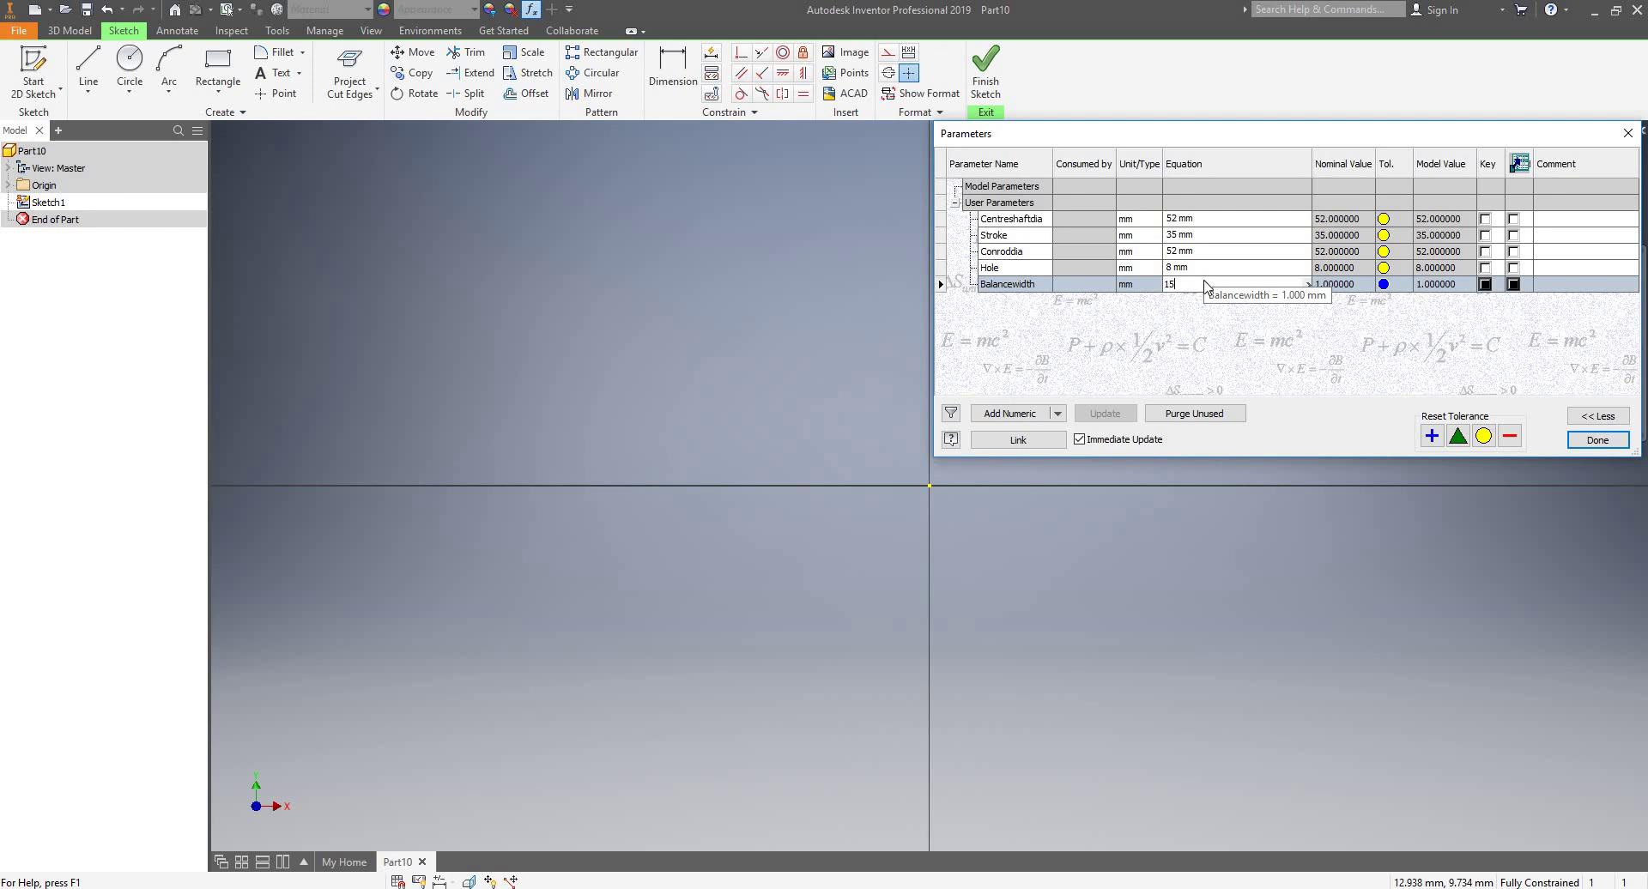
pyautogui.press('Return')
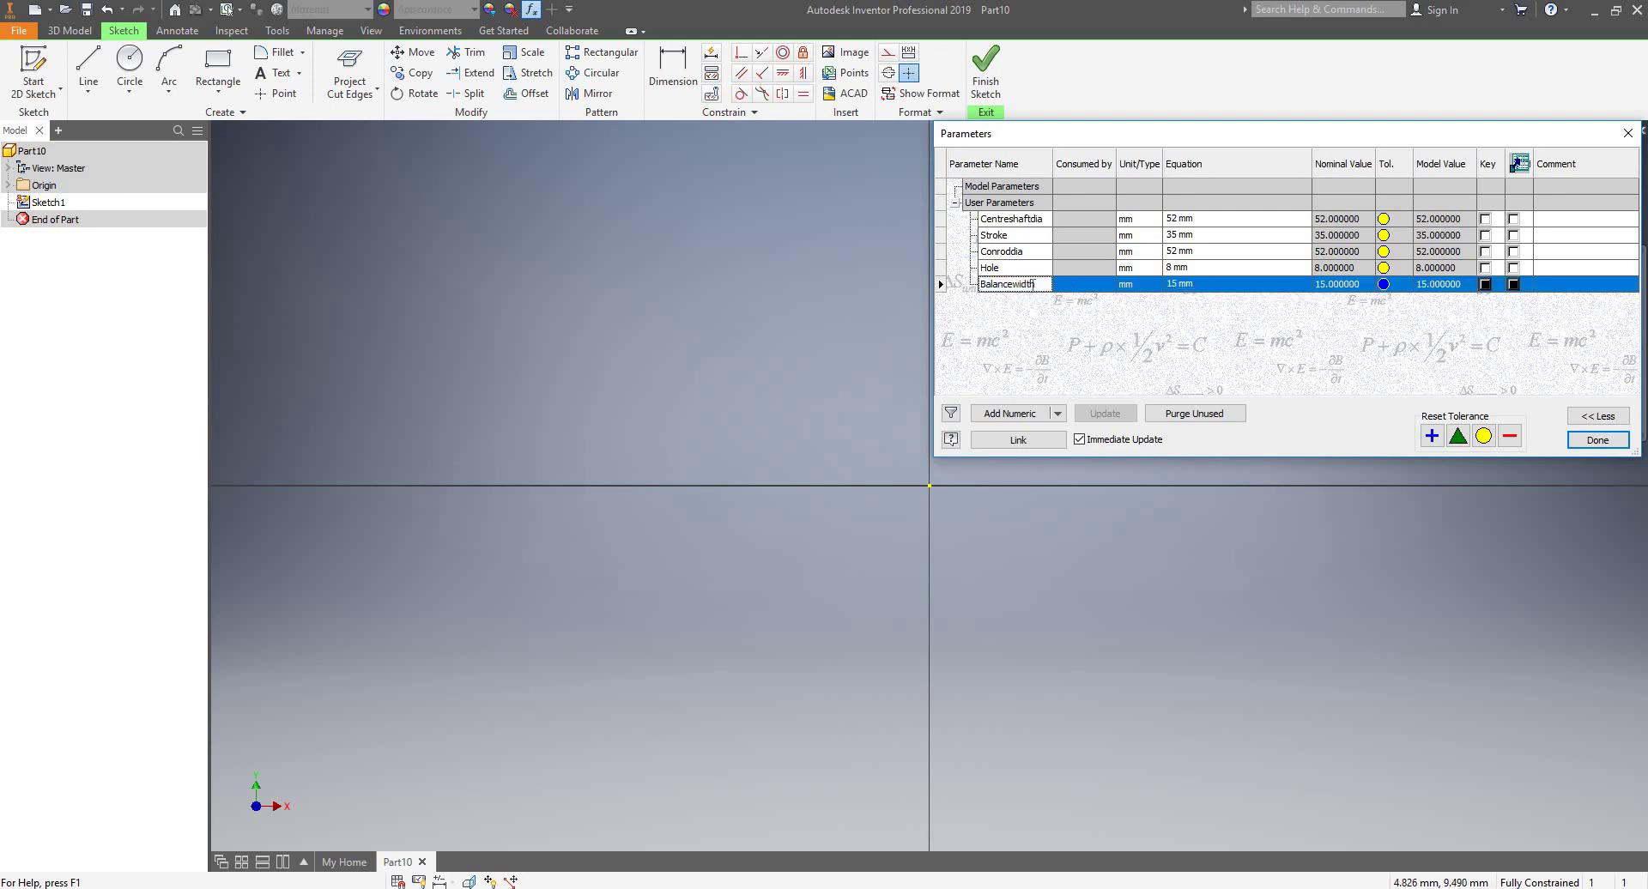
# - Add a numeric user parameter named Balancespacing with a value of 40 mm
pyautogui.click(1009, 413)
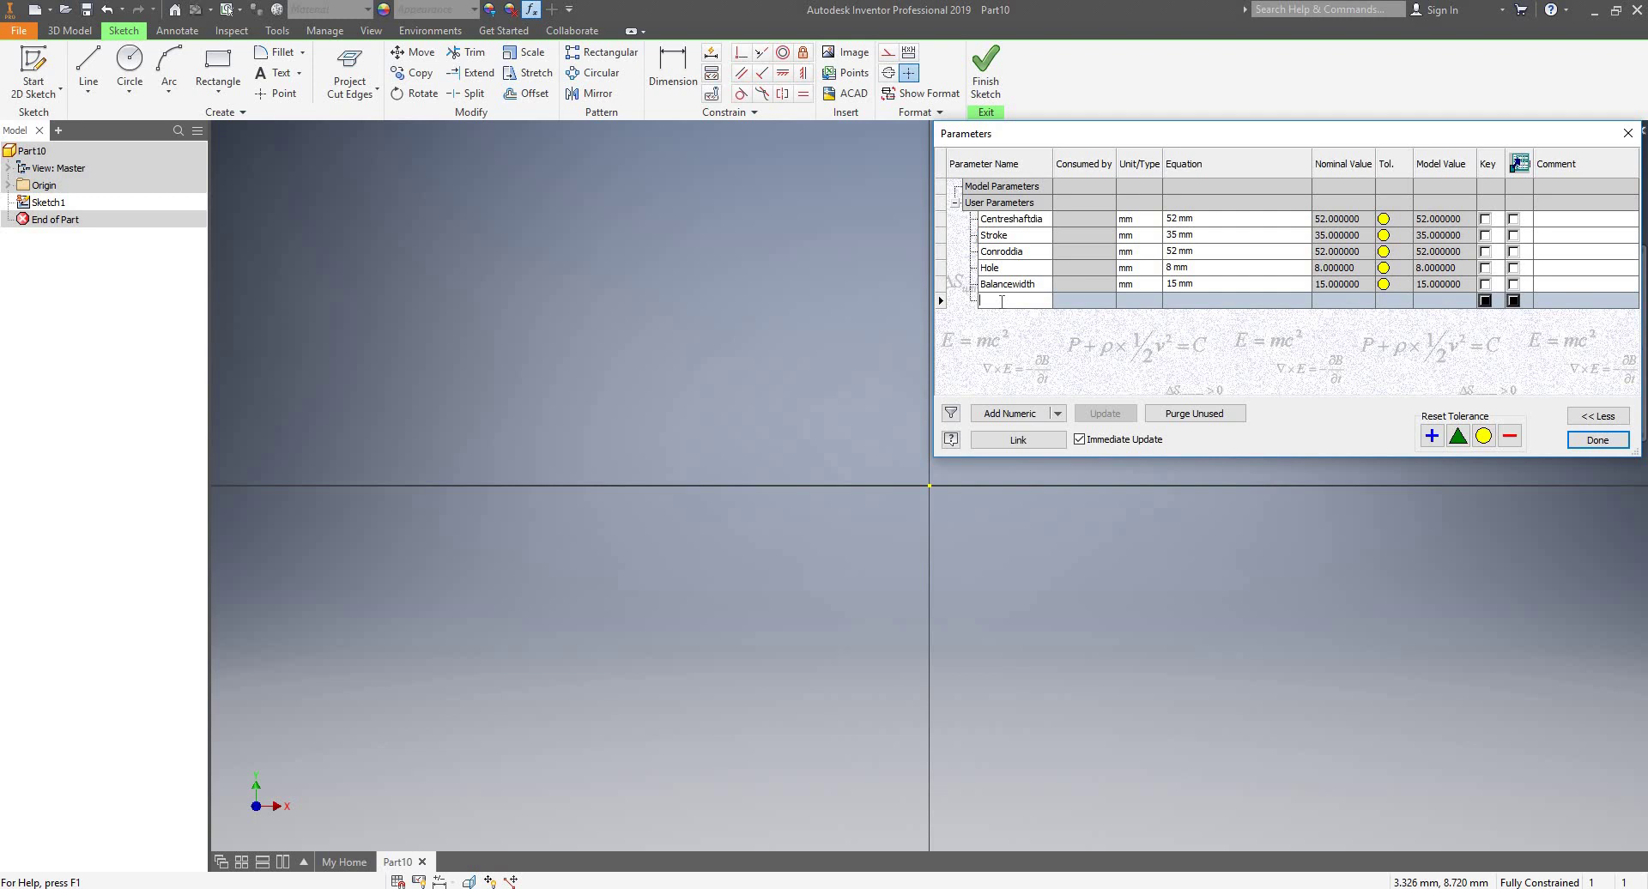
pyautogui.write('Balancespacing')
pyautogui.press('Tab')
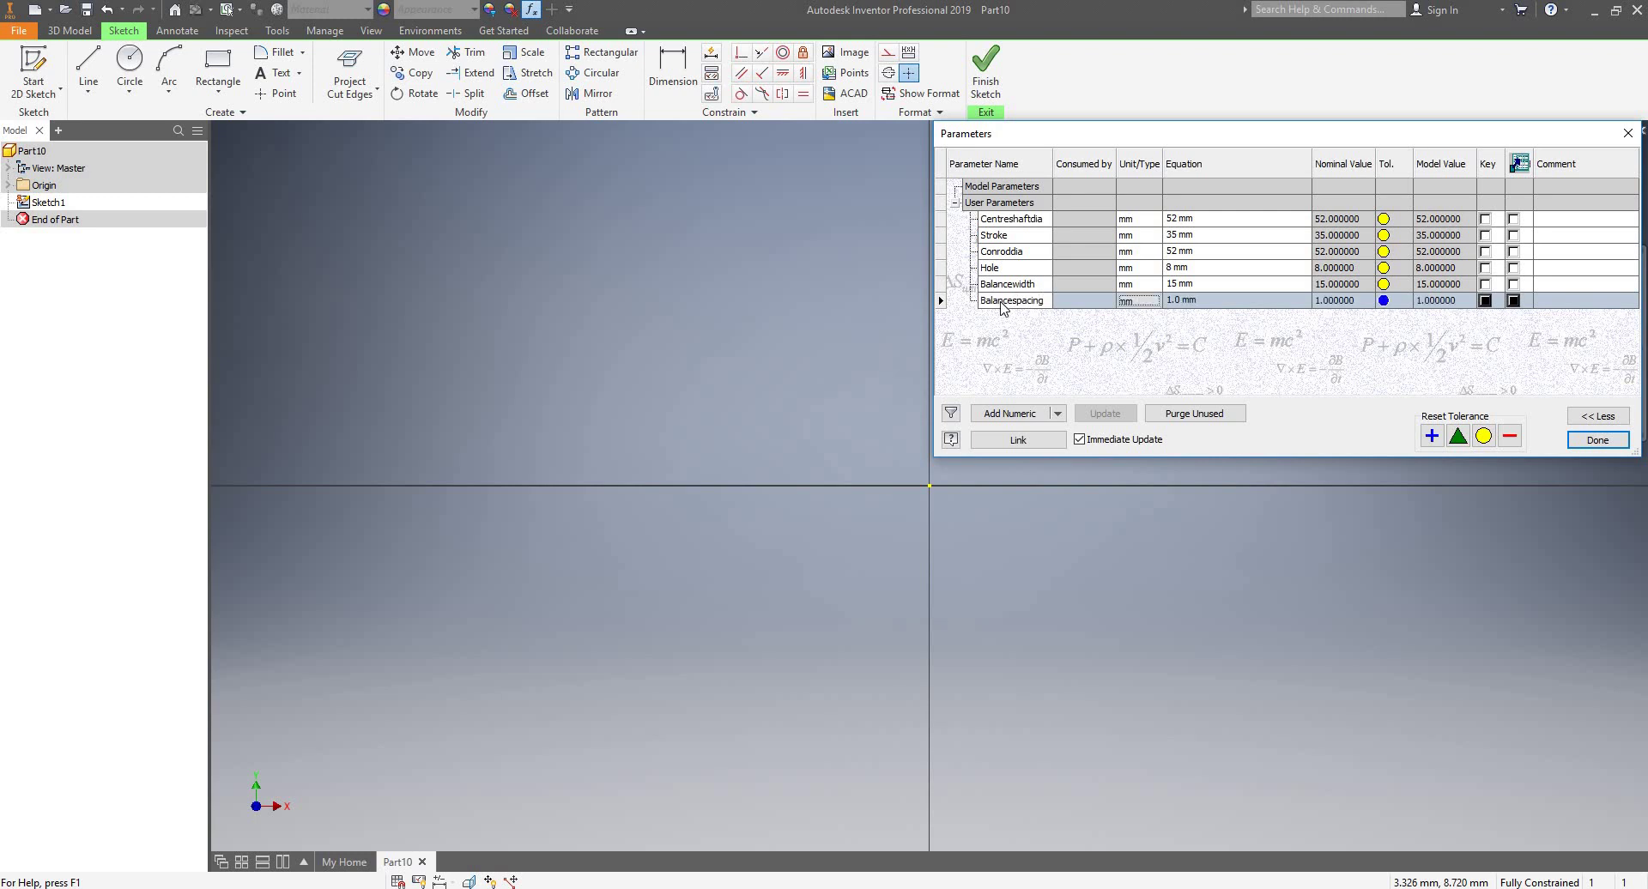
pyautogui.press('Tab')
pyautogui.write('40')
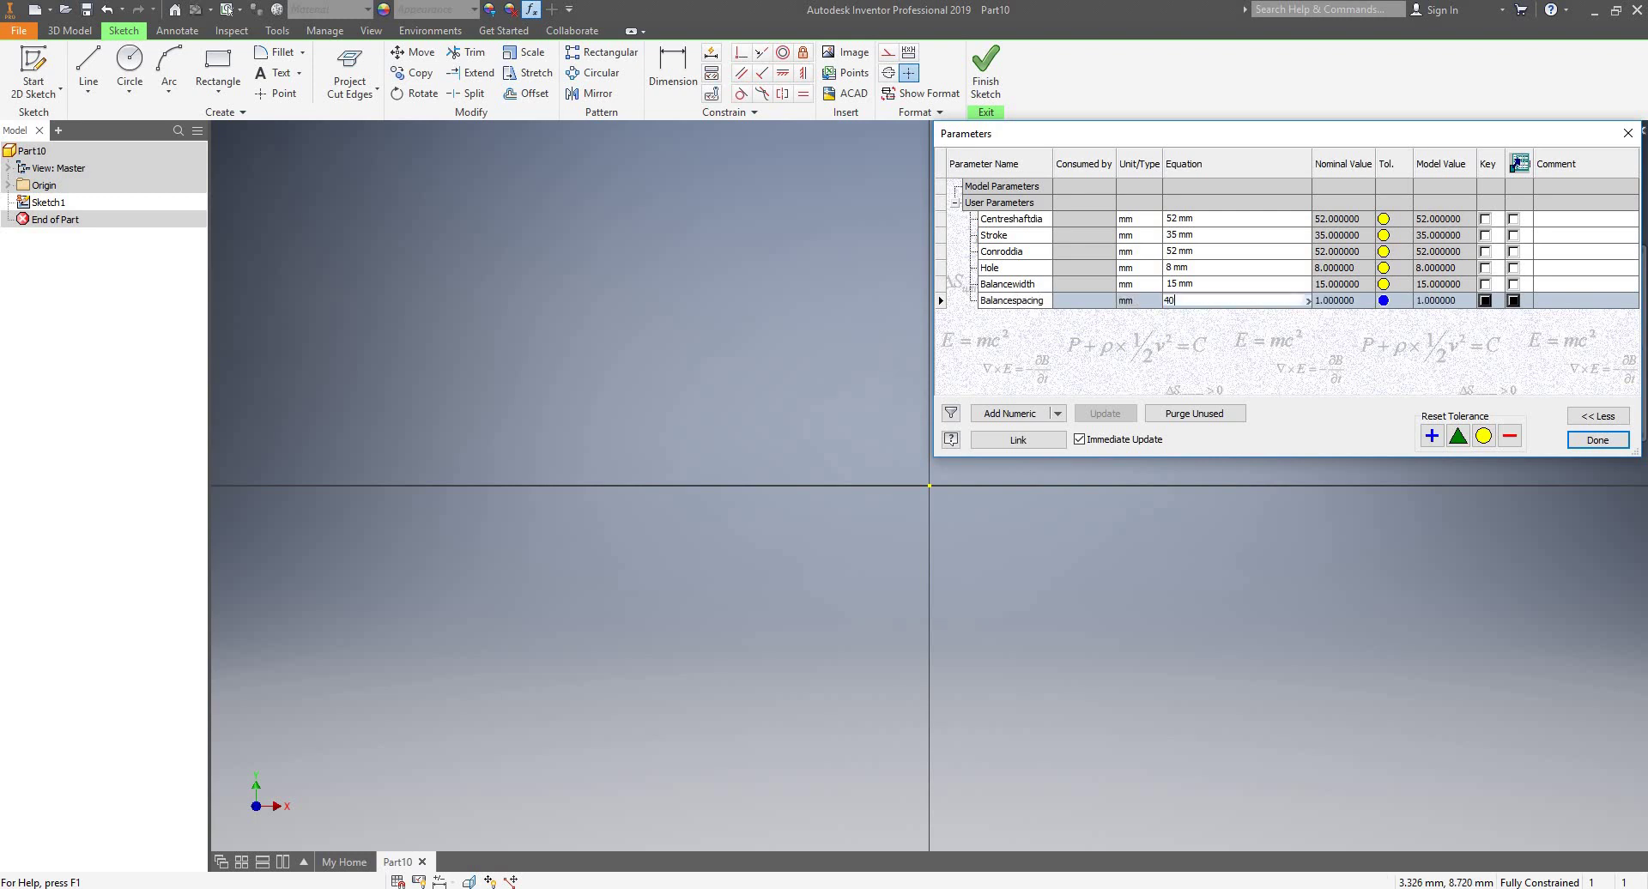
pyautogui.press('Return')
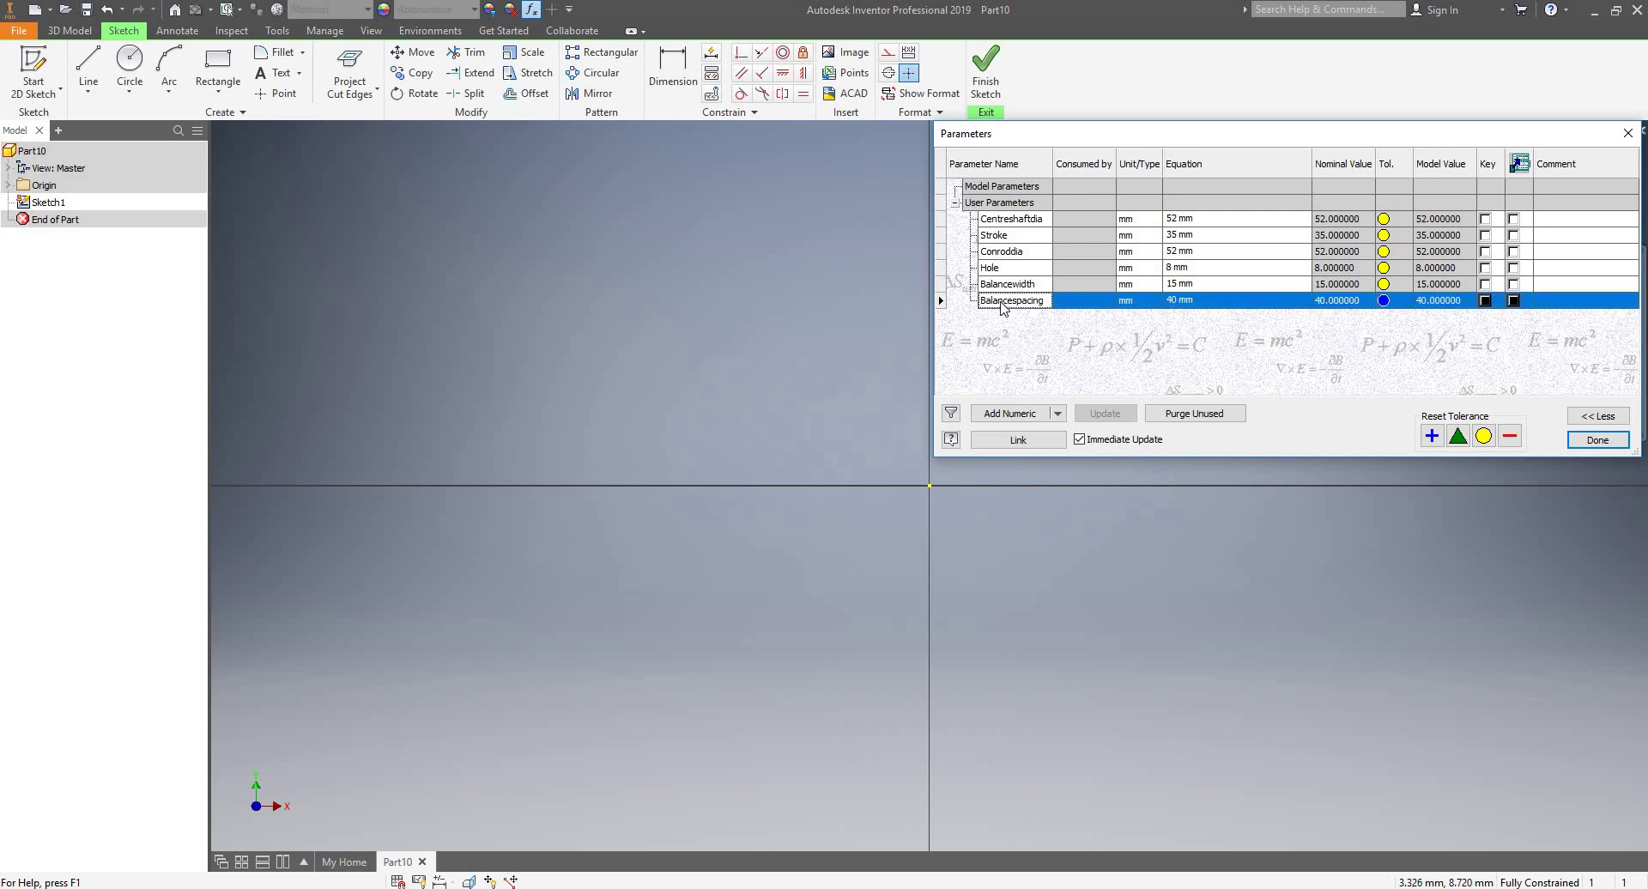
pyautogui.click(1002, 305)
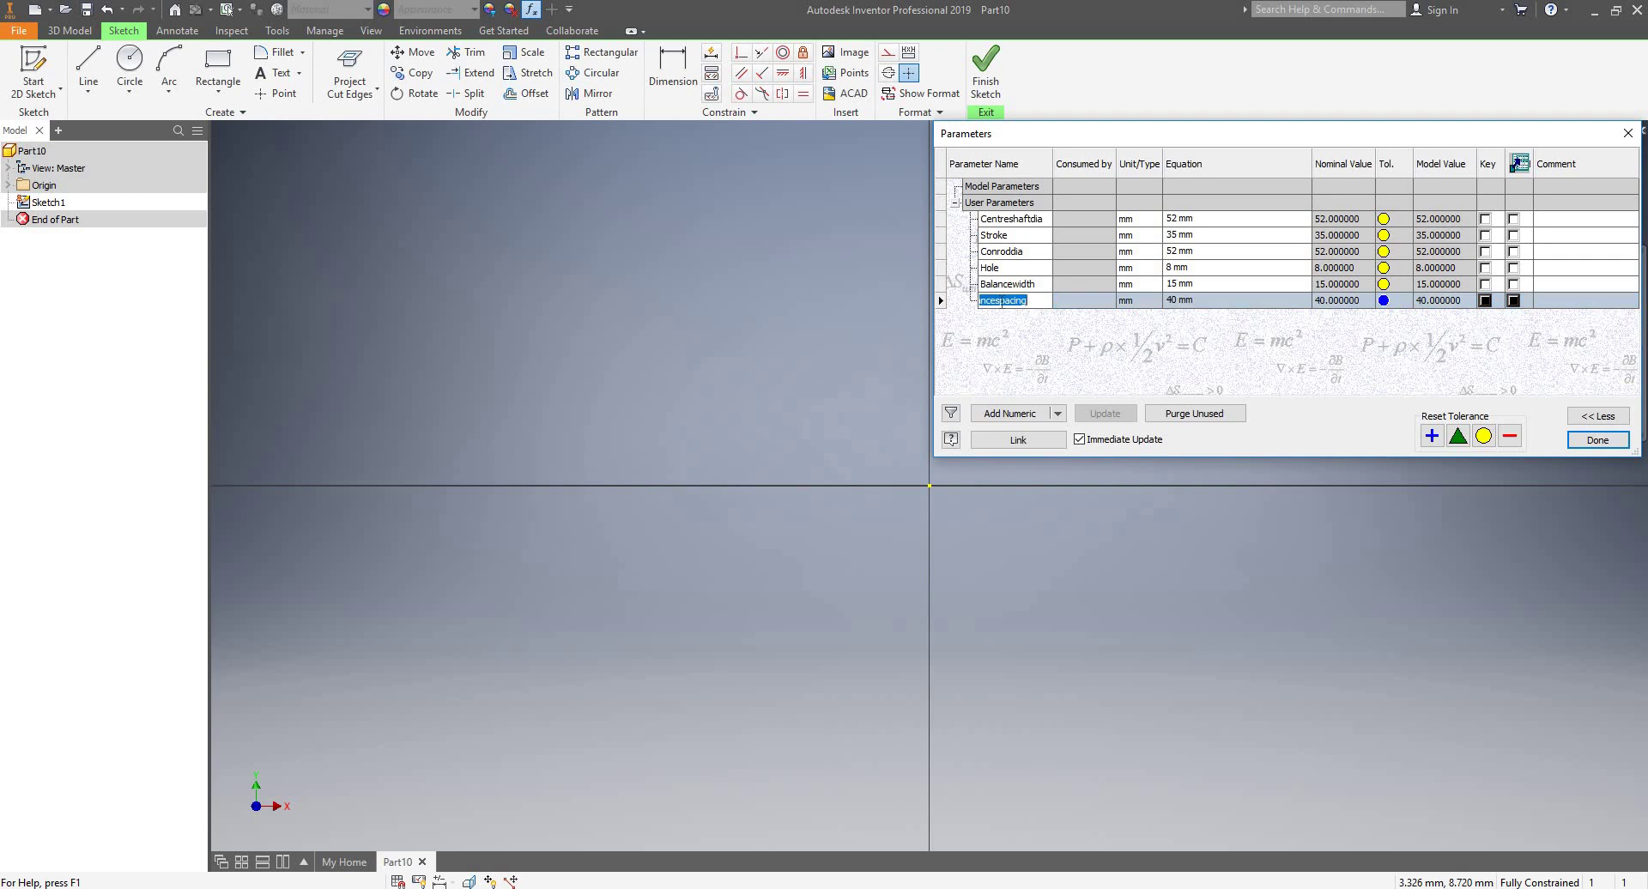
# - Add a numeric user parameter named Spacing with a value of 100 mm
pyautogui.click(1018, 416)
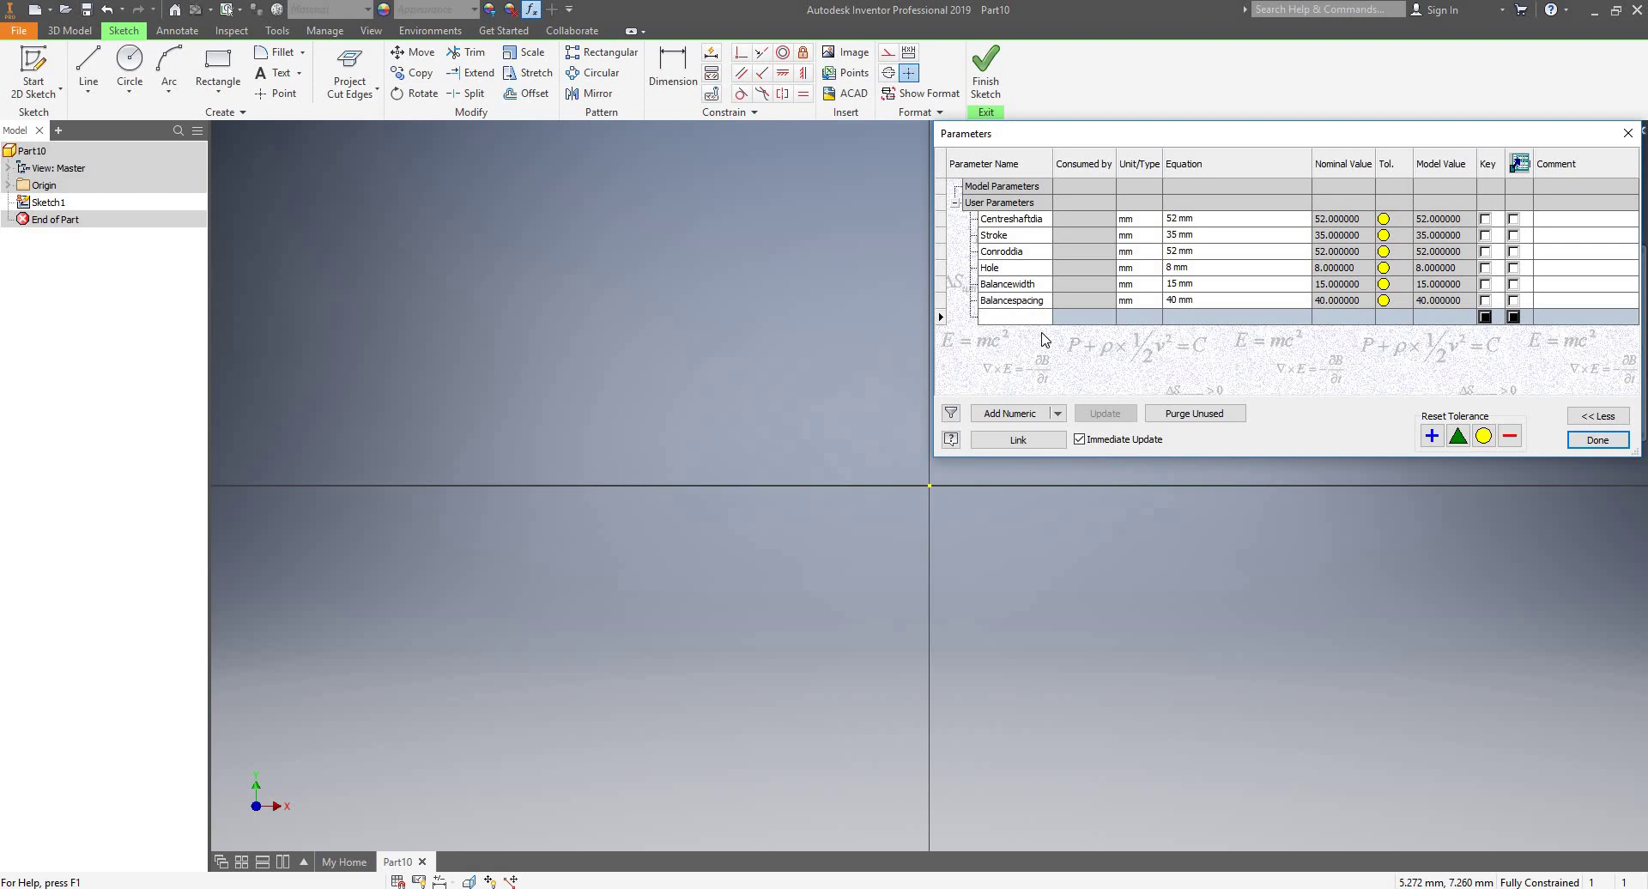
pyautogui.write('Spacing')
pyautogui.press('Tab')
pyautogui.press('Tab')
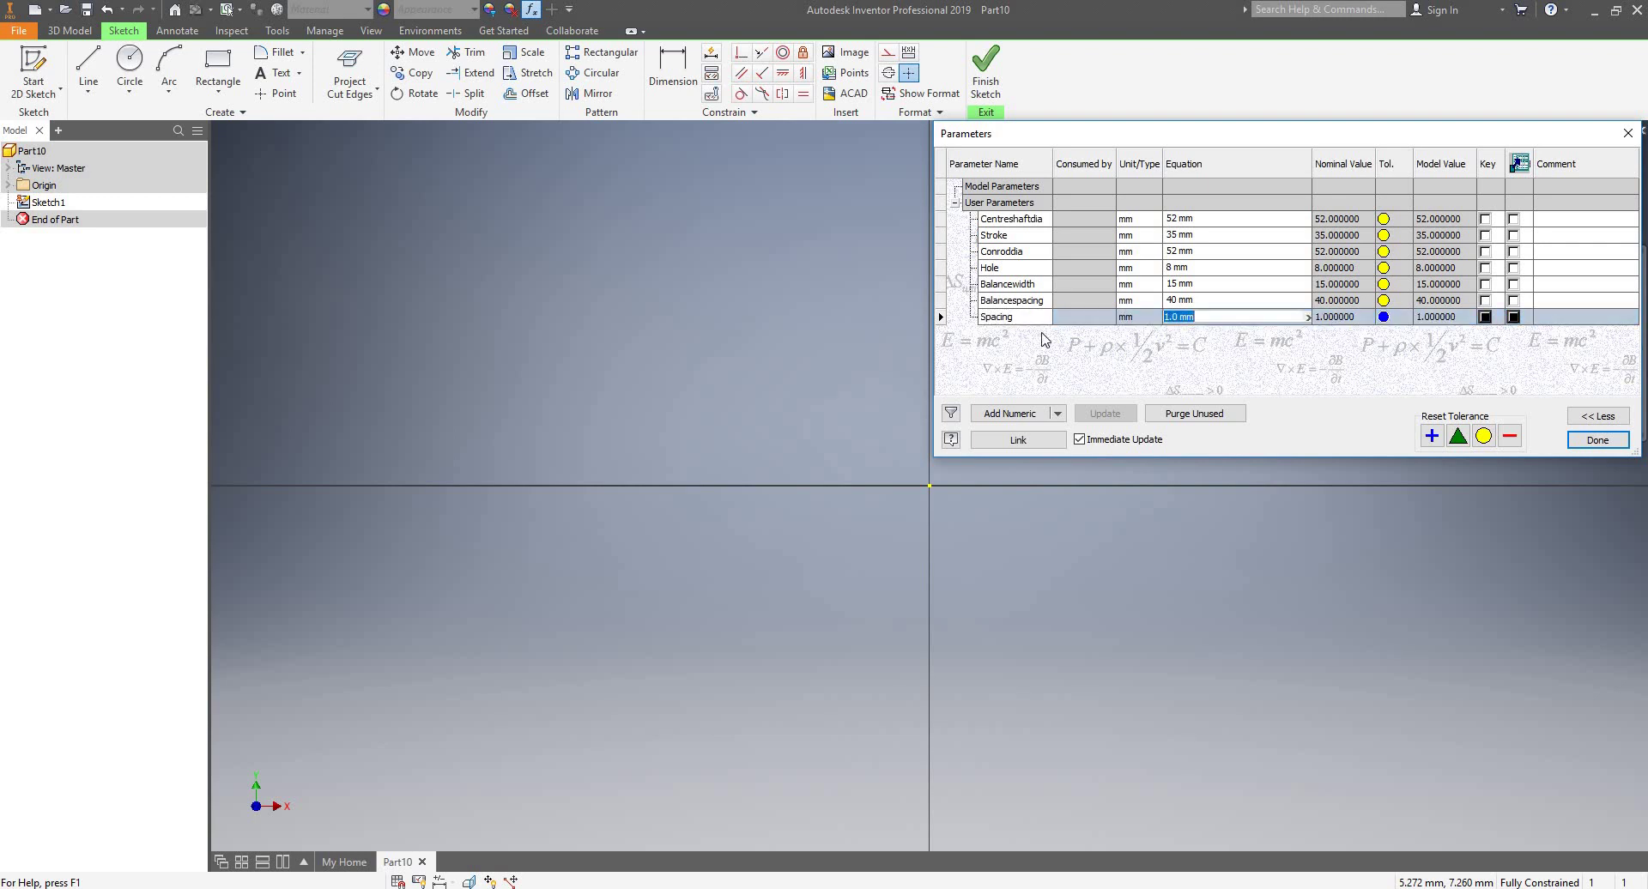
pyautogui.write('100')
pyautogui.press('Return')
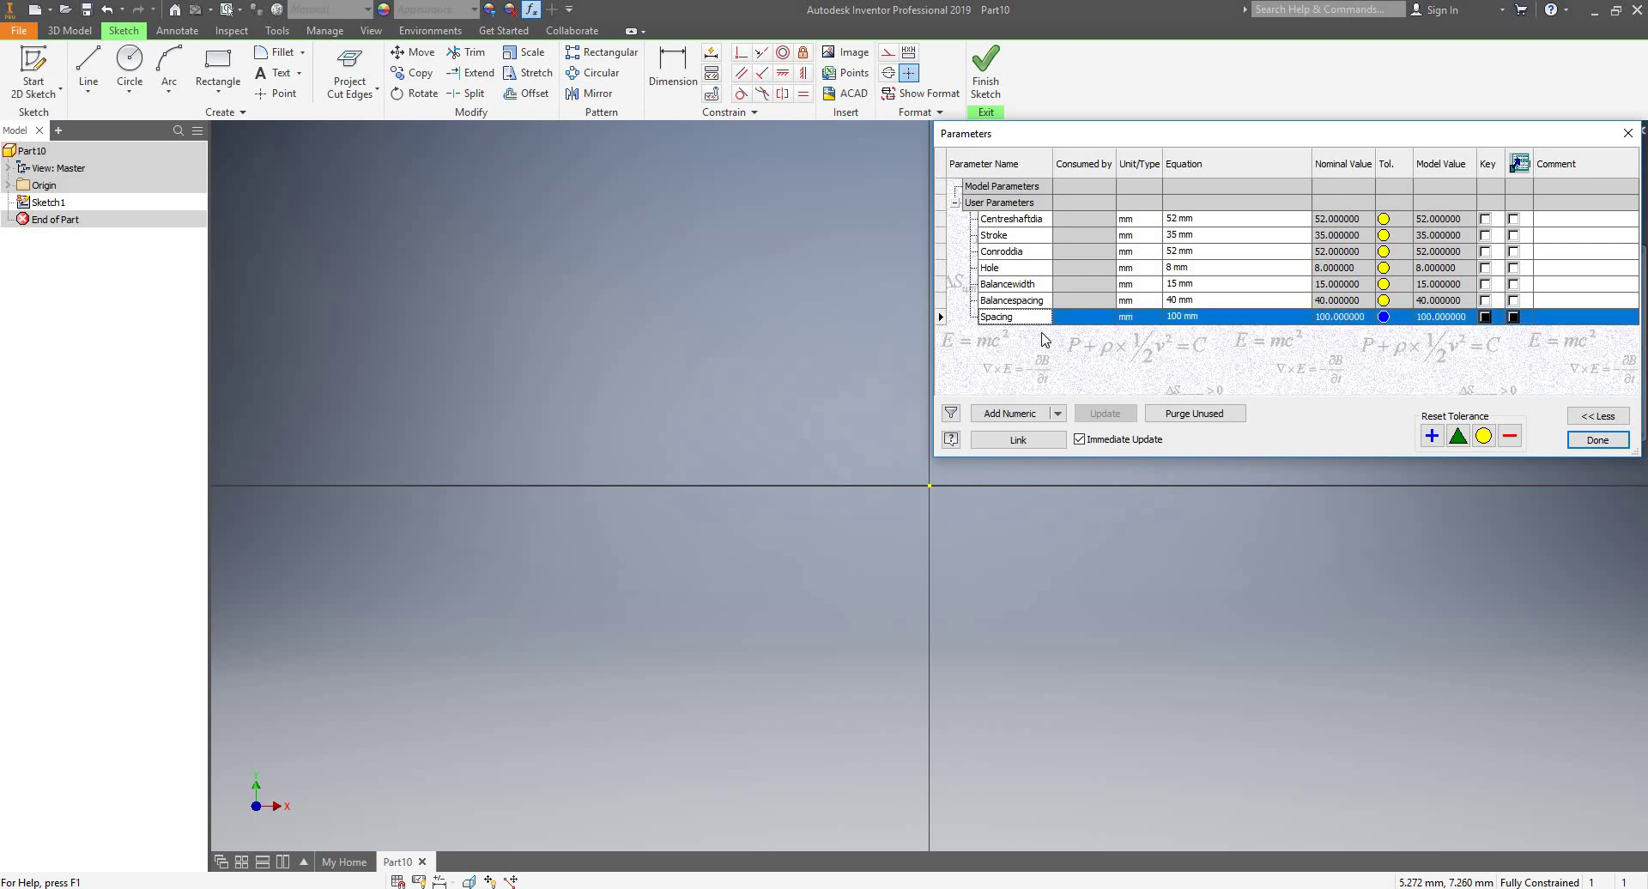
# - Add a numeric user parameter named Flangedia with a value of 120 mm
pyautogui.click(1009, 414)
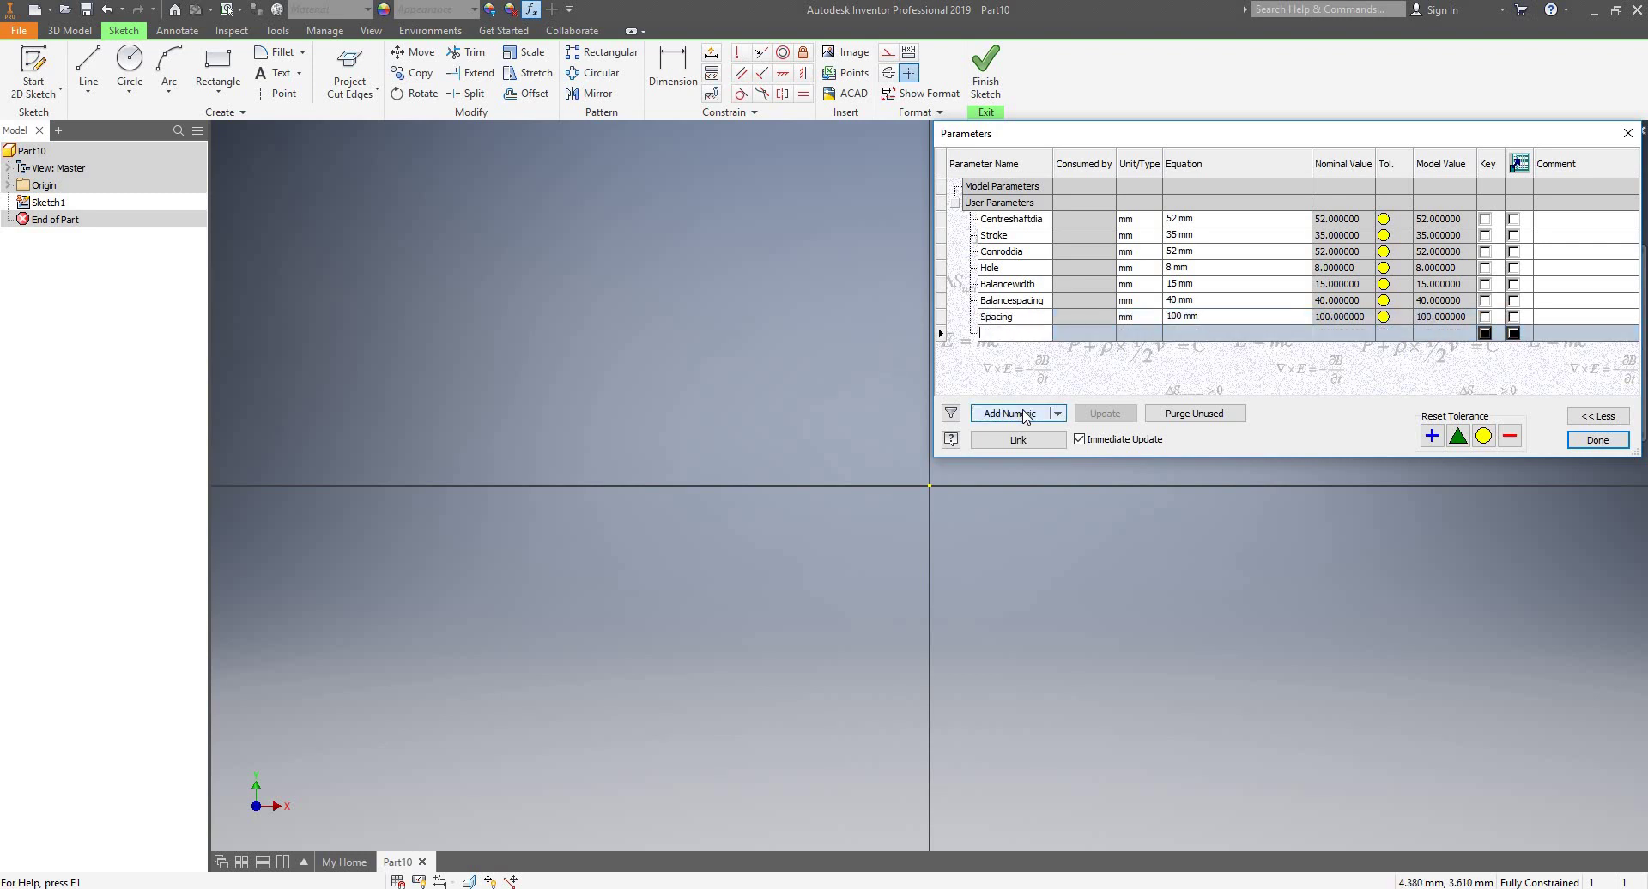
pyautogui.write('Flangedia')
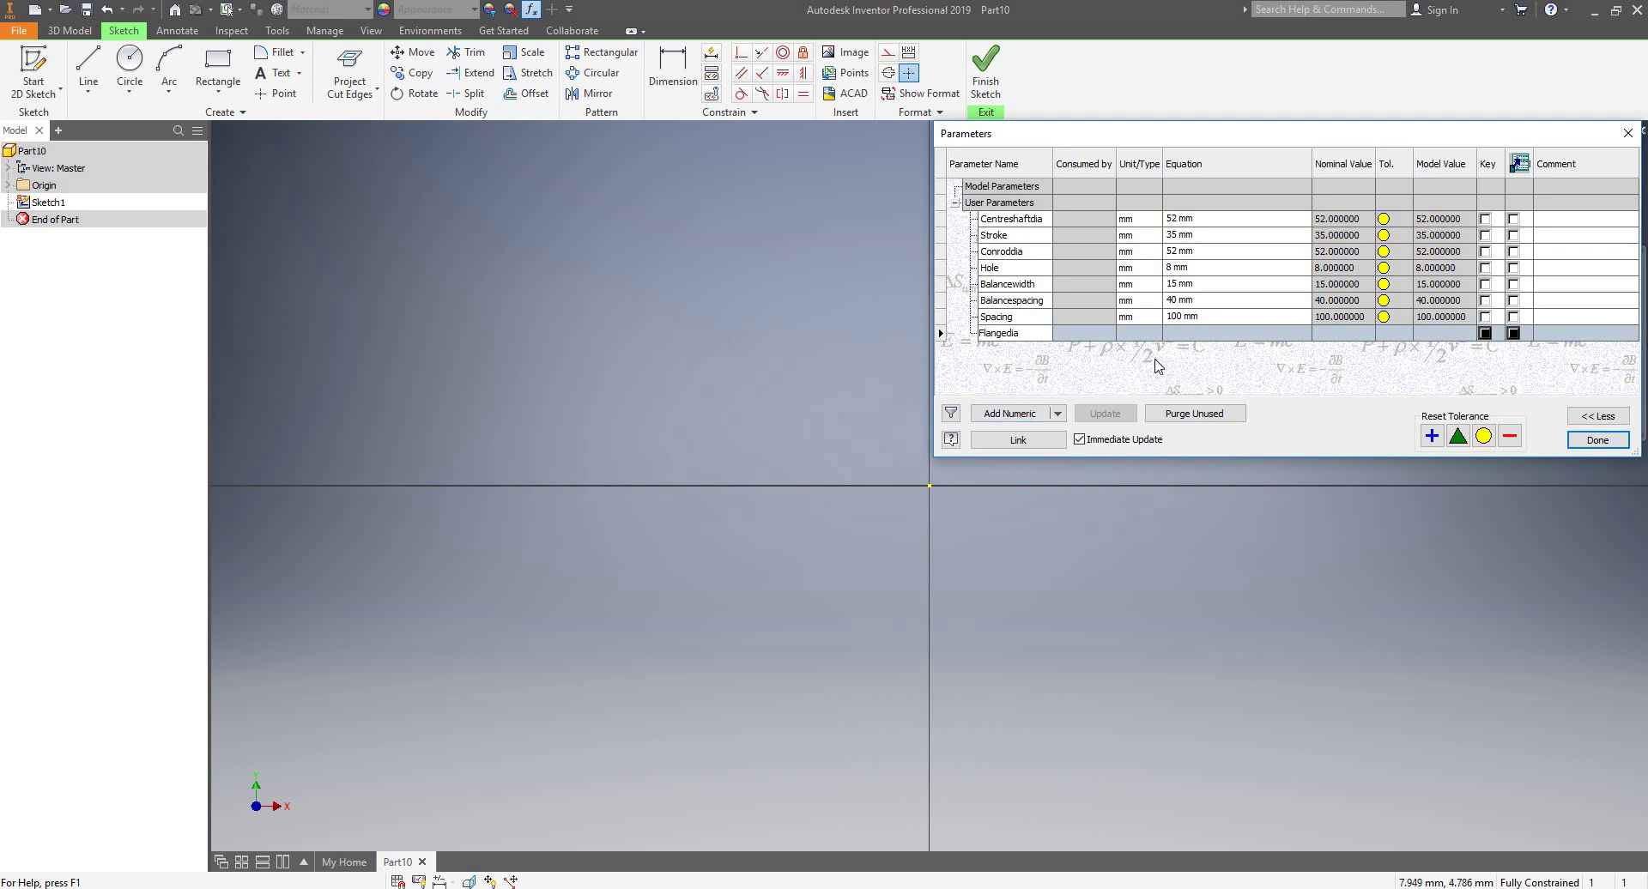
pyautogui.click(1189, 333)
pyautogui.write('120')
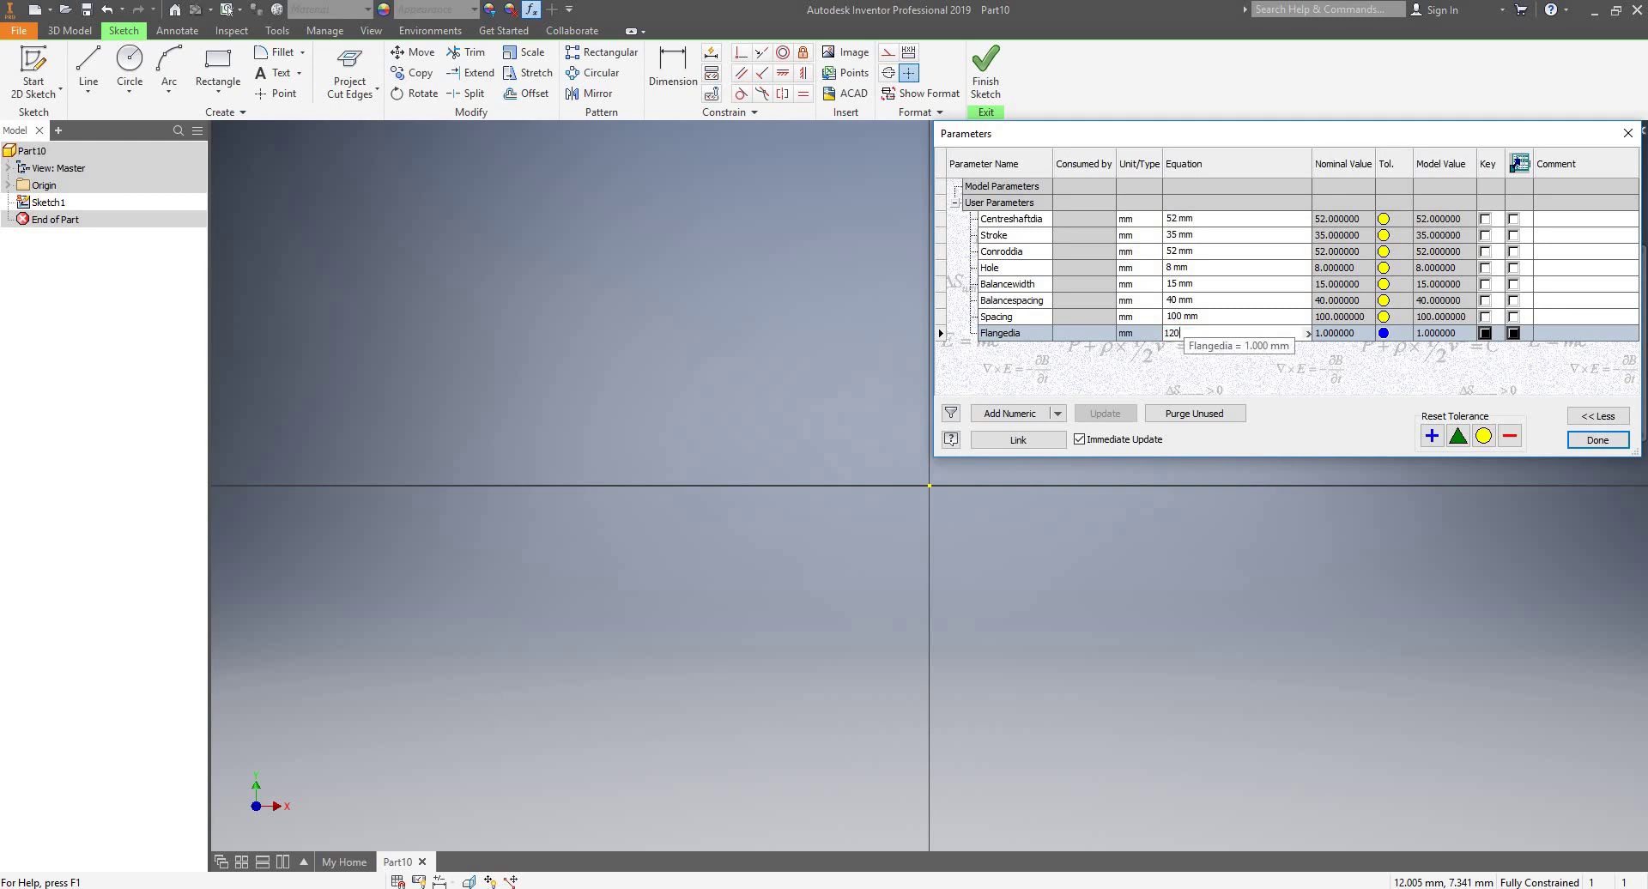
pyautogui.press('Return')
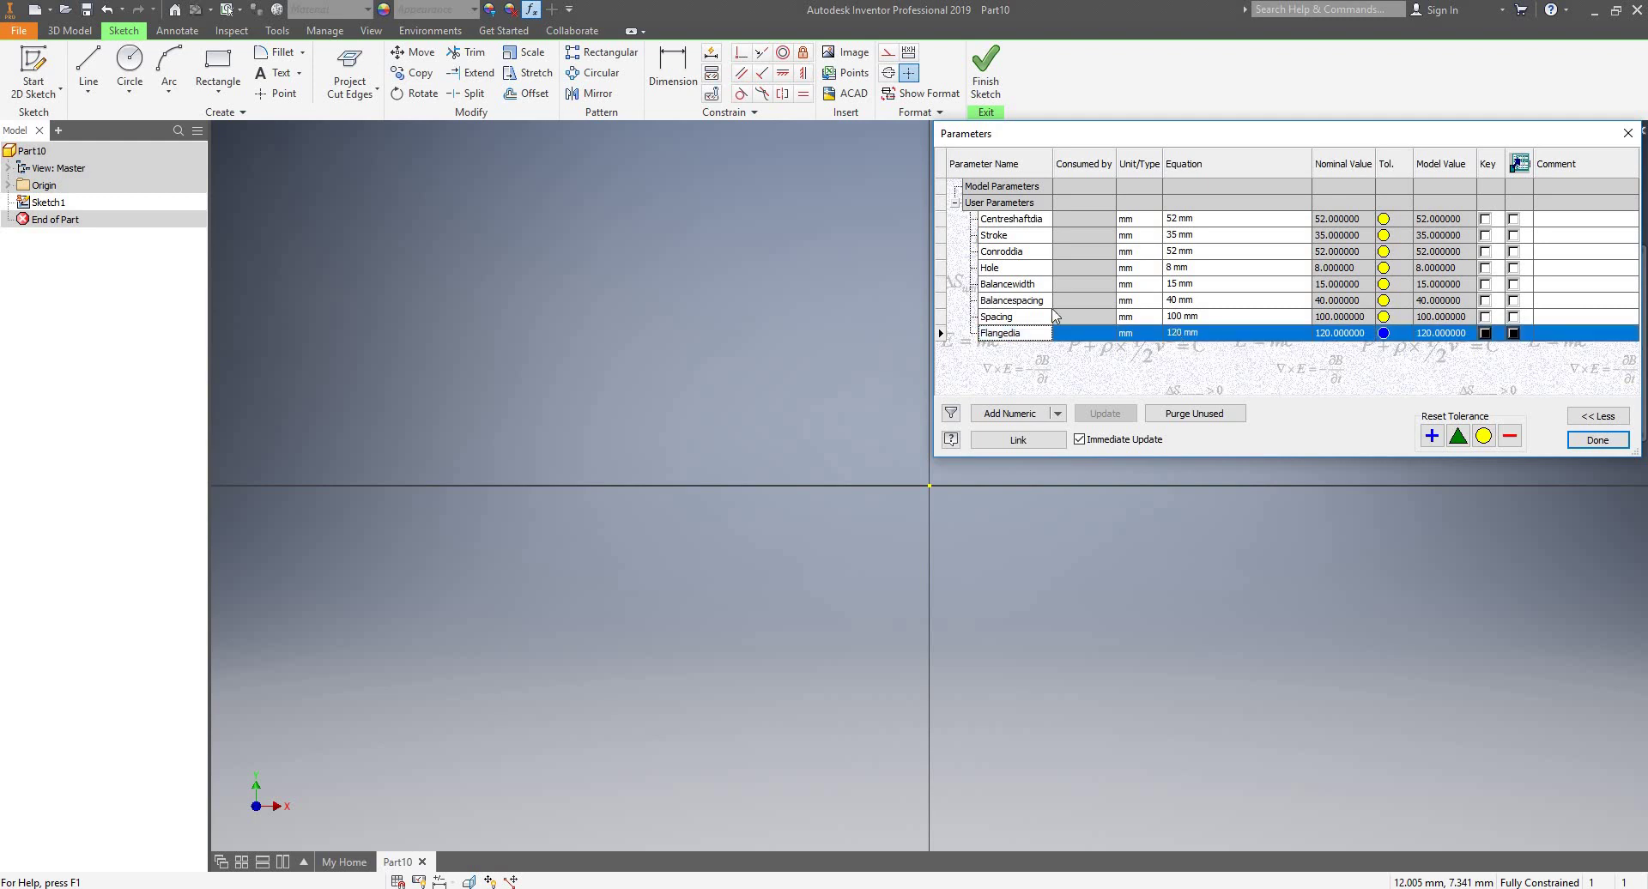
# - Add a numeric user parameter named Flangewidth with a value of 20 mm and close the parameter table
pyautogui.click(1004, 333)
pyautogui.click(1029, 415)
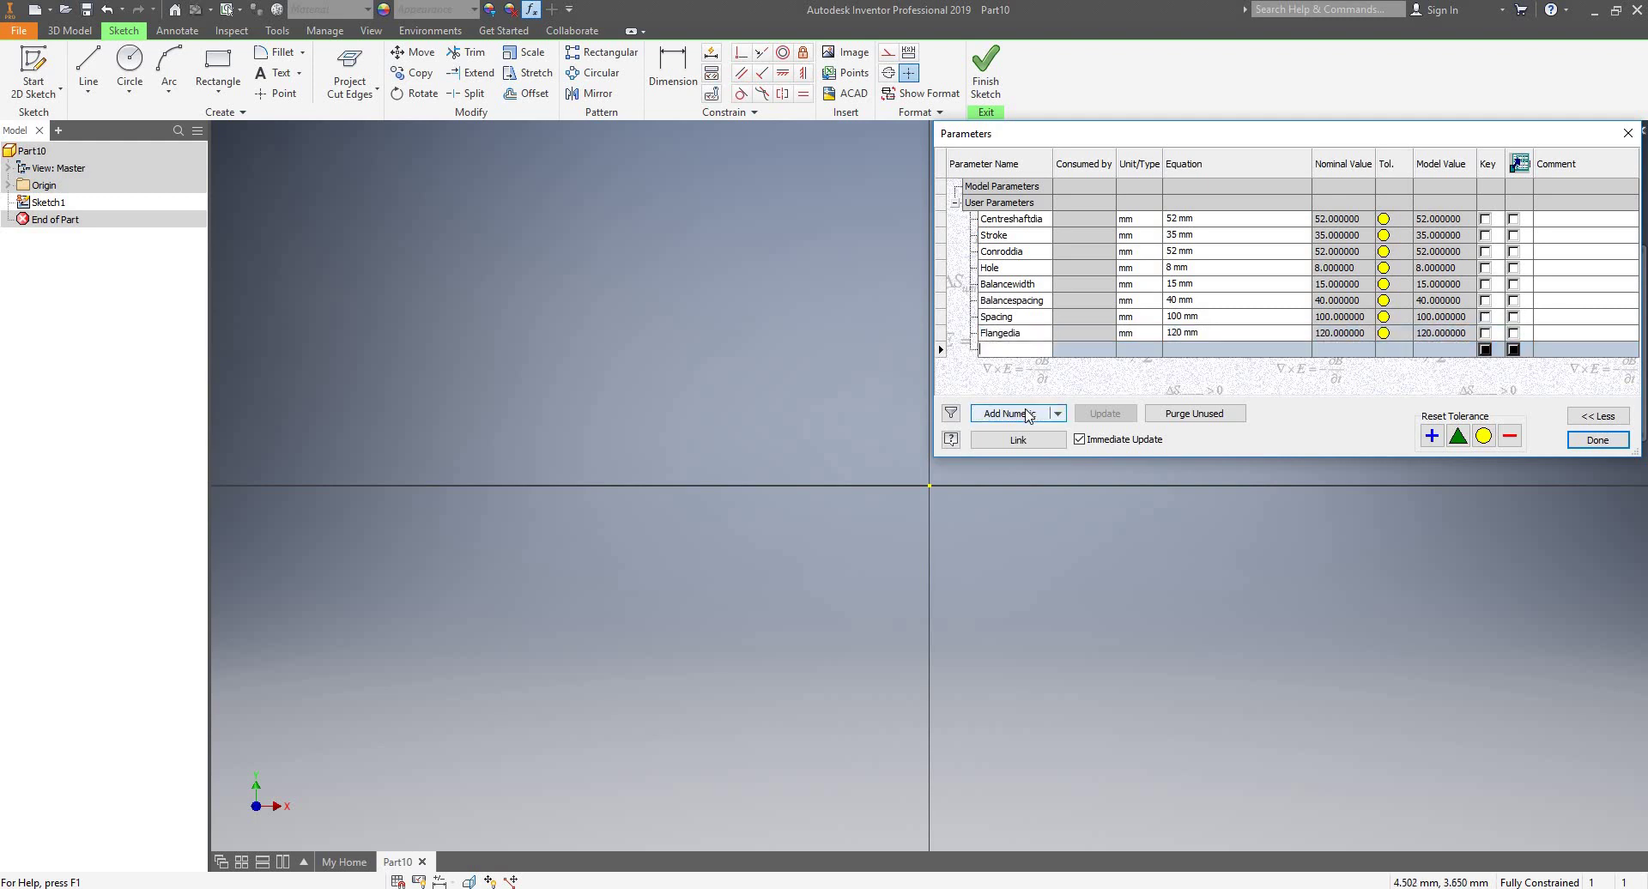
pyautogui.write('Flangewidth')
pyautogui.press('Tab')
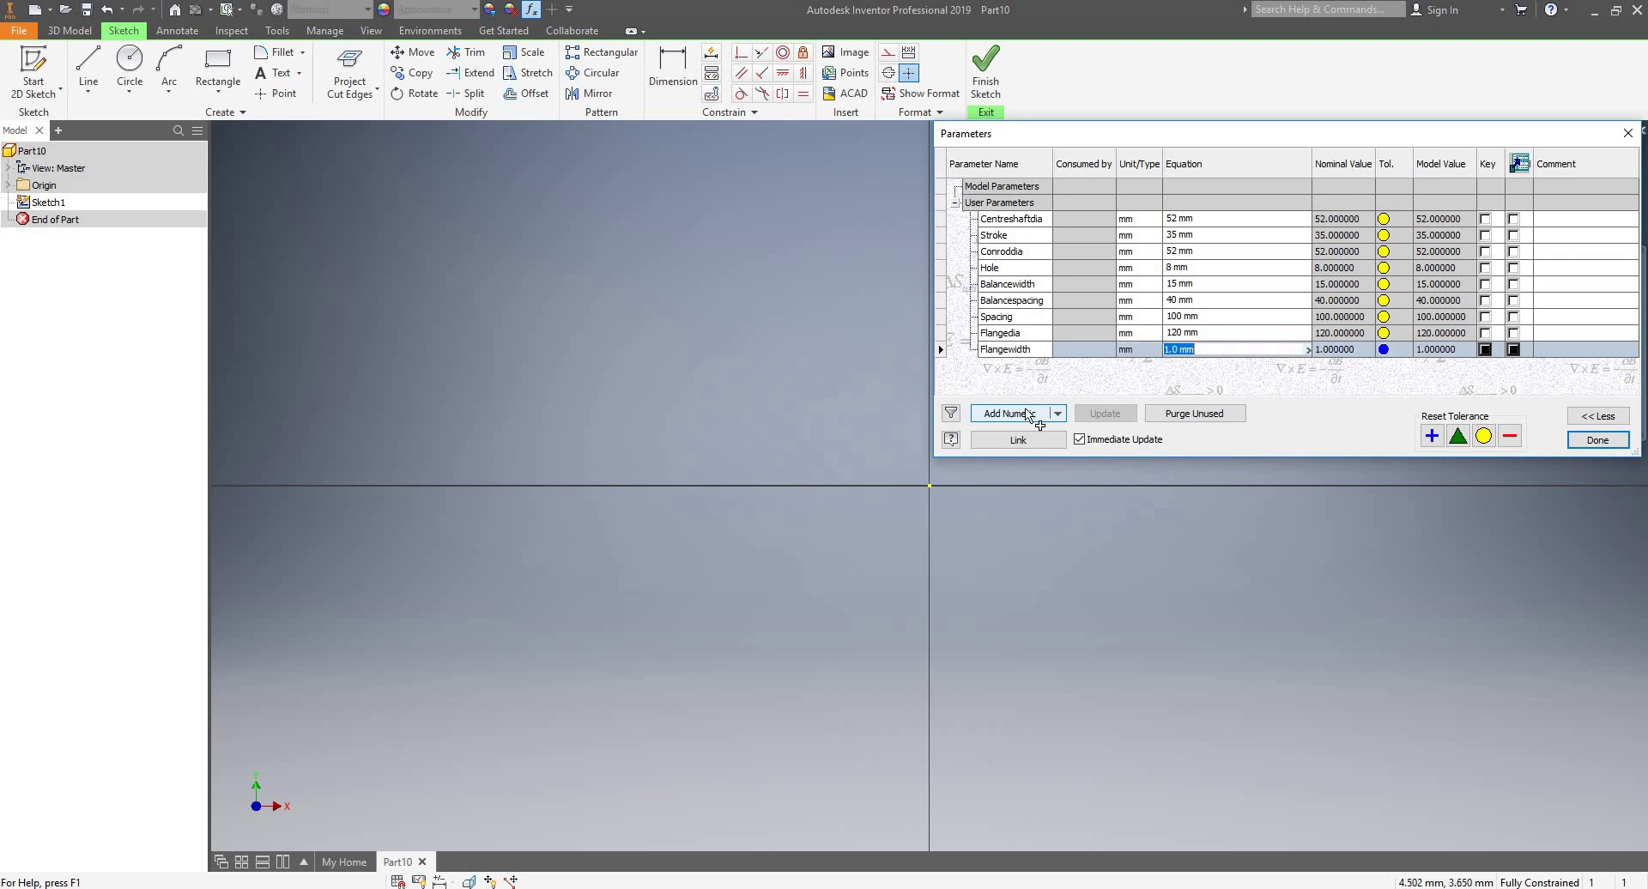
pyautogui.write('20')
pyautogui.press('Return')
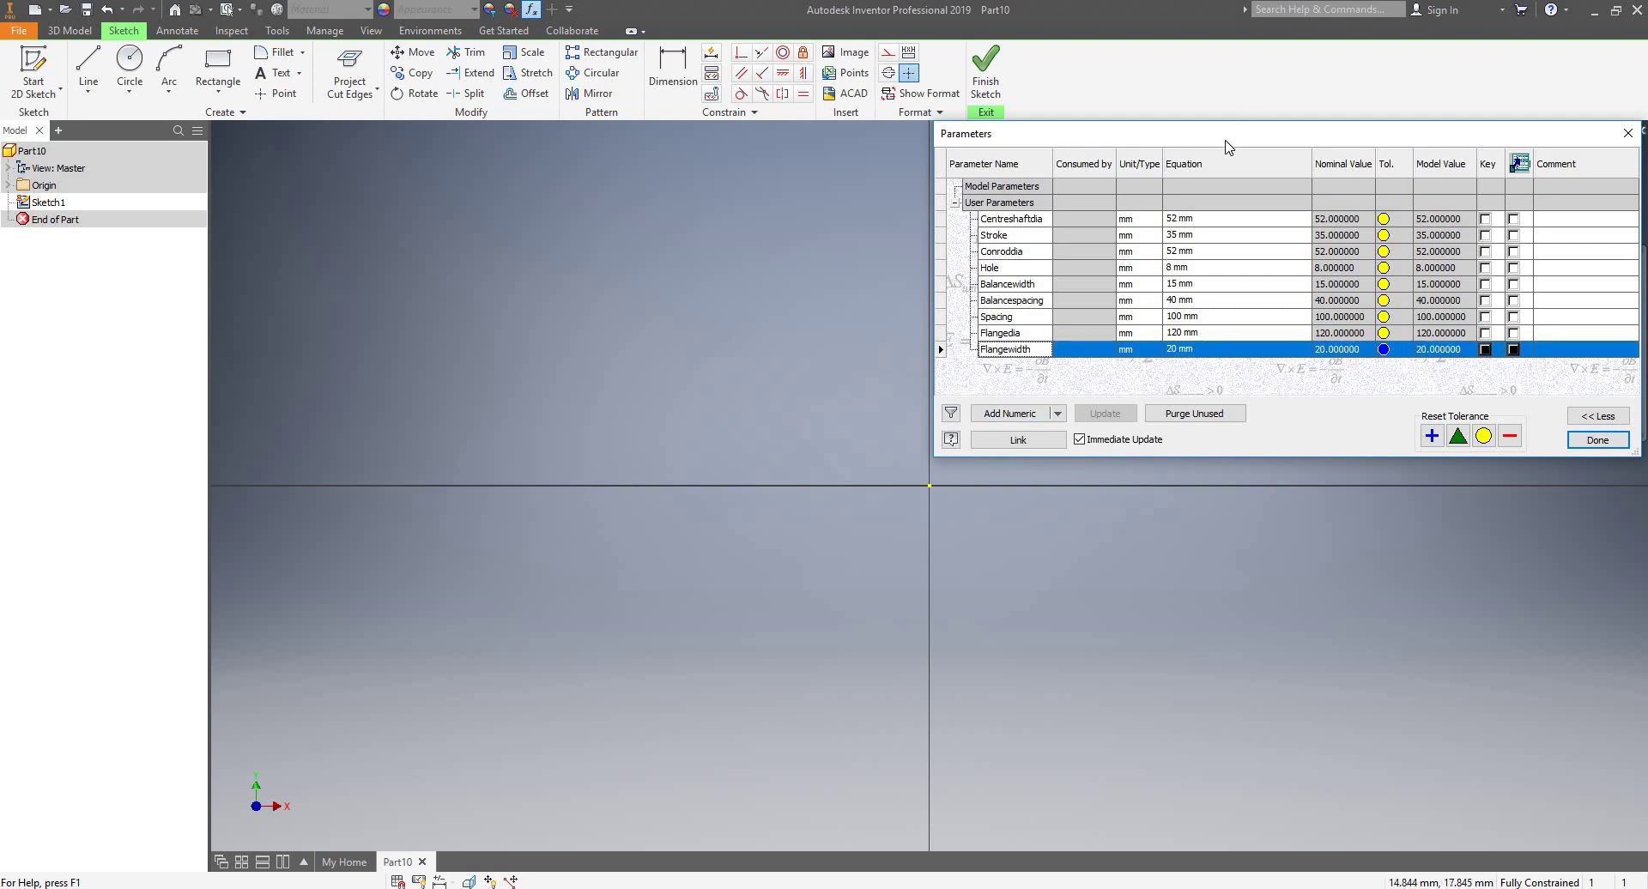
pyautogui.moveTo(1224, 141); pyautogui.dragTo(933, 182)
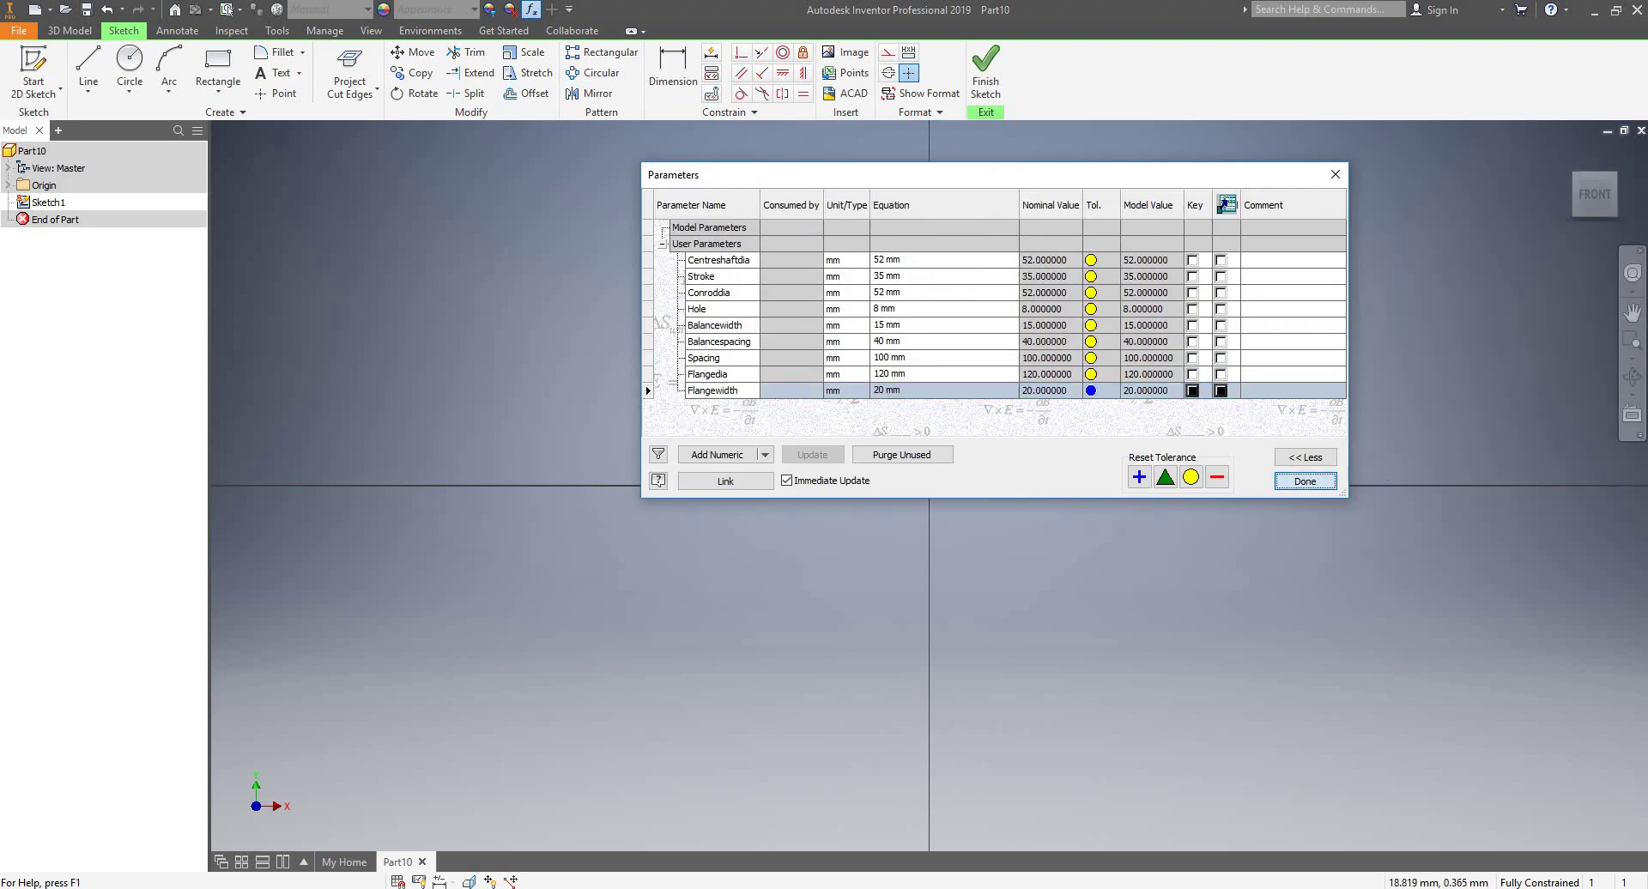
pyautogui.click(1305, 480)
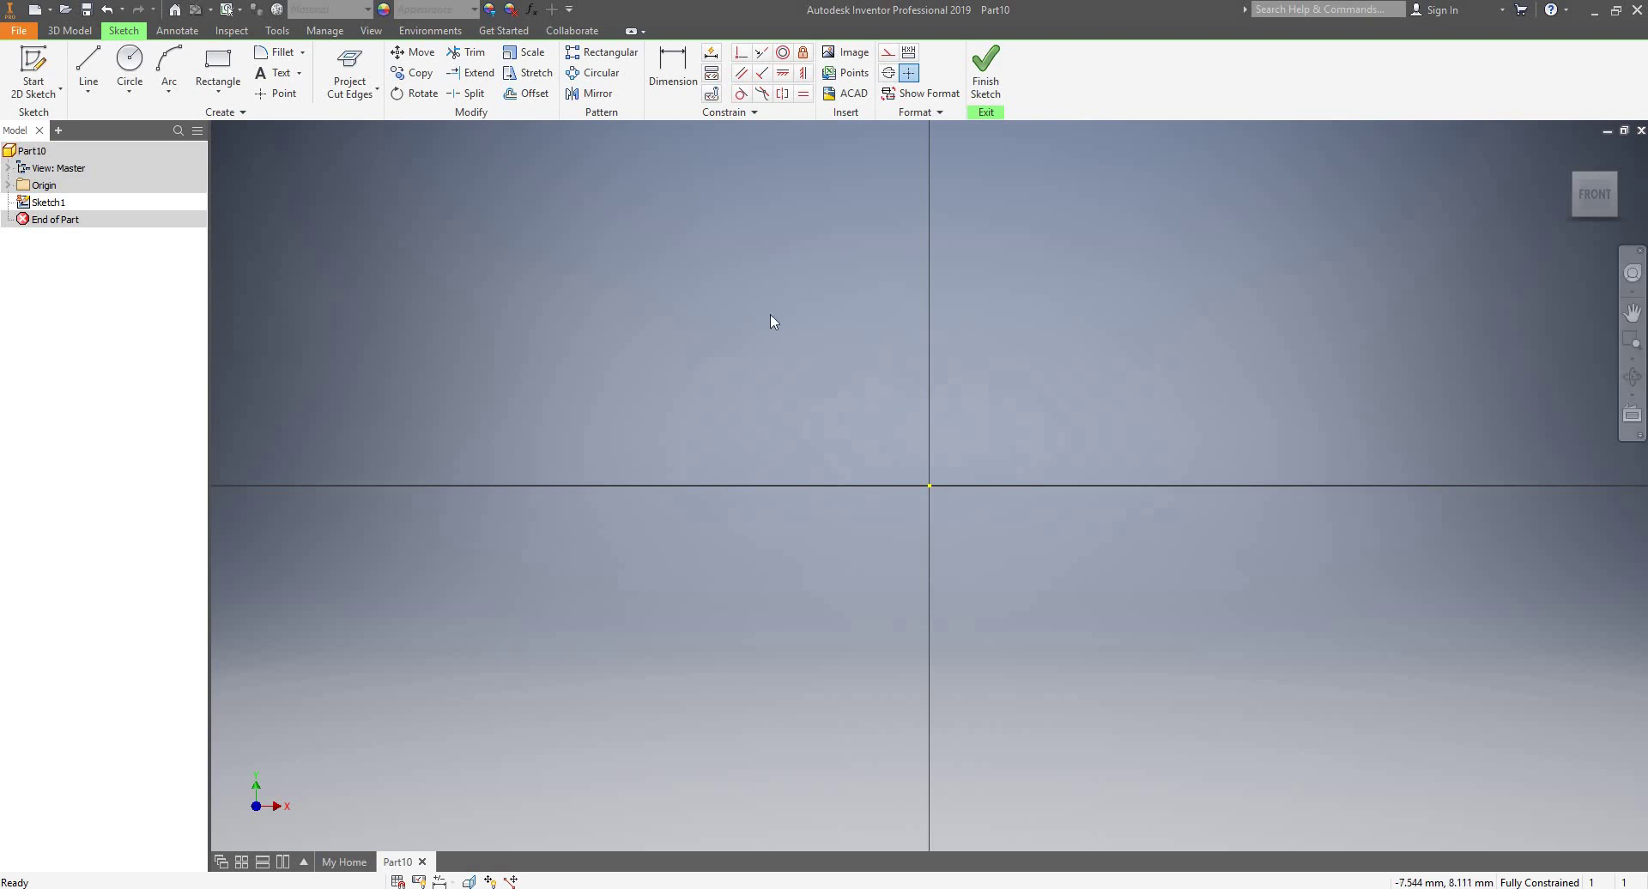
# - Sketch a circle about 17.8 mm in diameter centred on the origin
pyautogui.press('c')
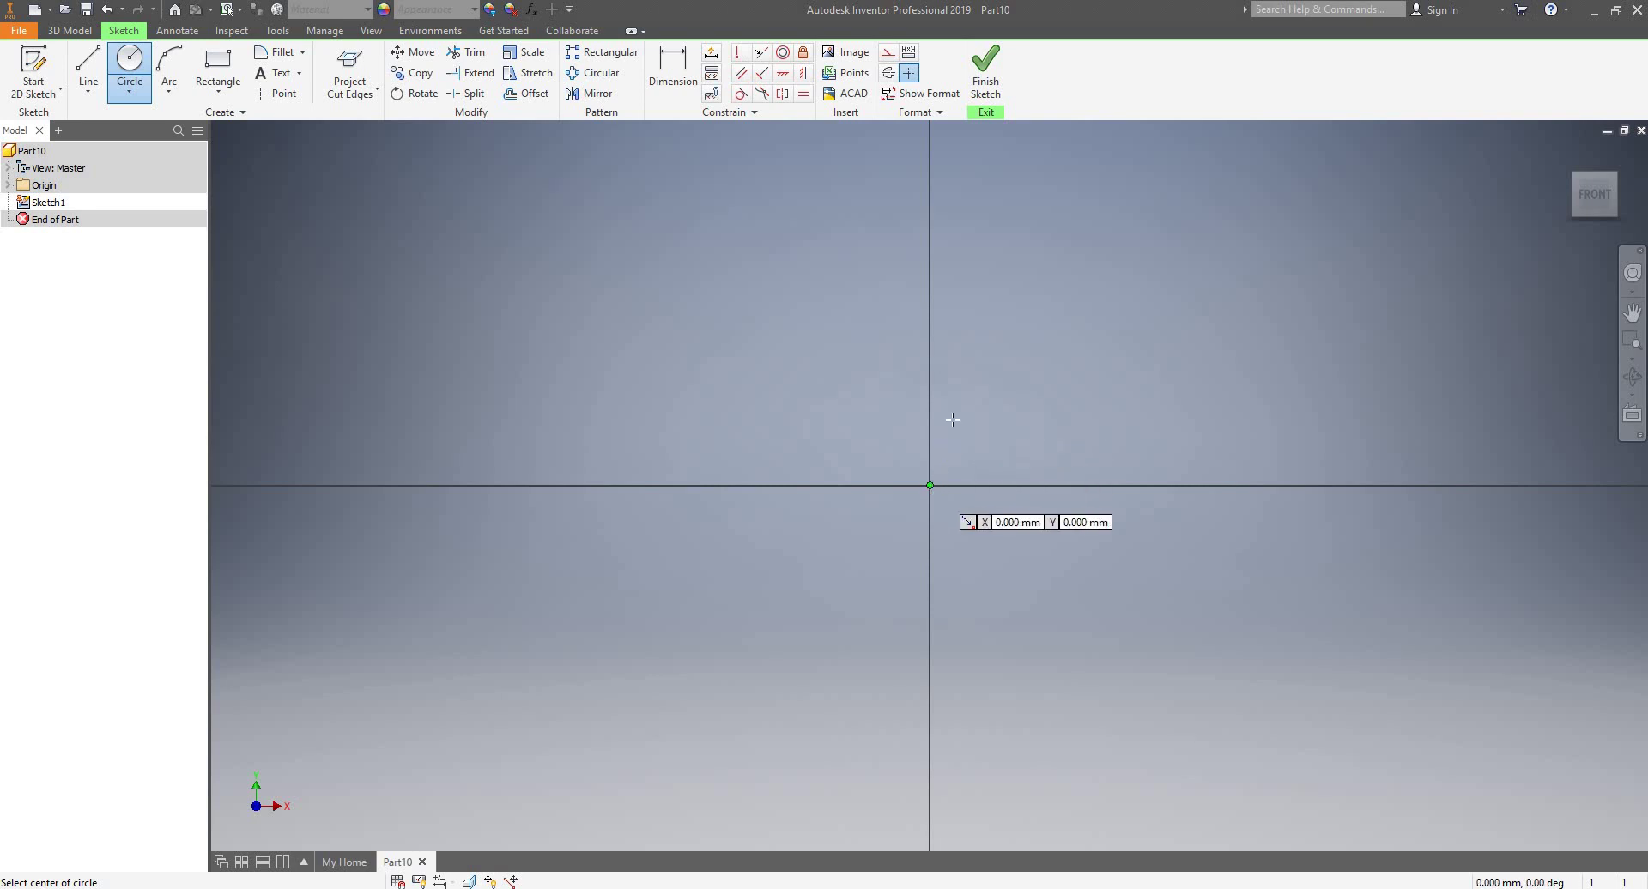
pyautogui.click(929, 485)
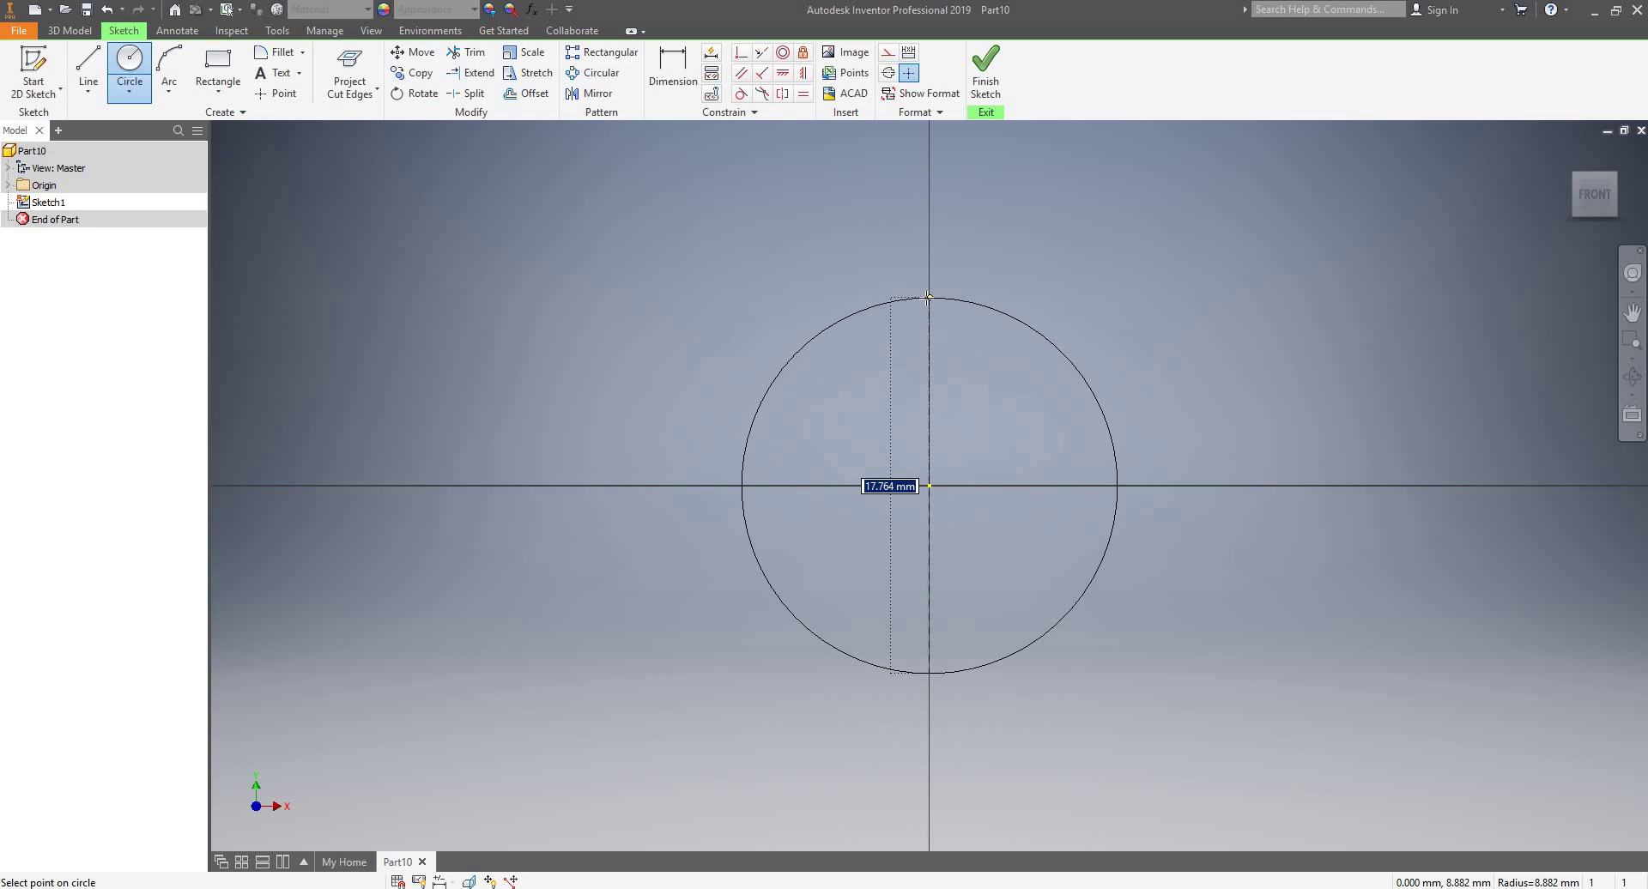
pyautogui.click(928, 297)
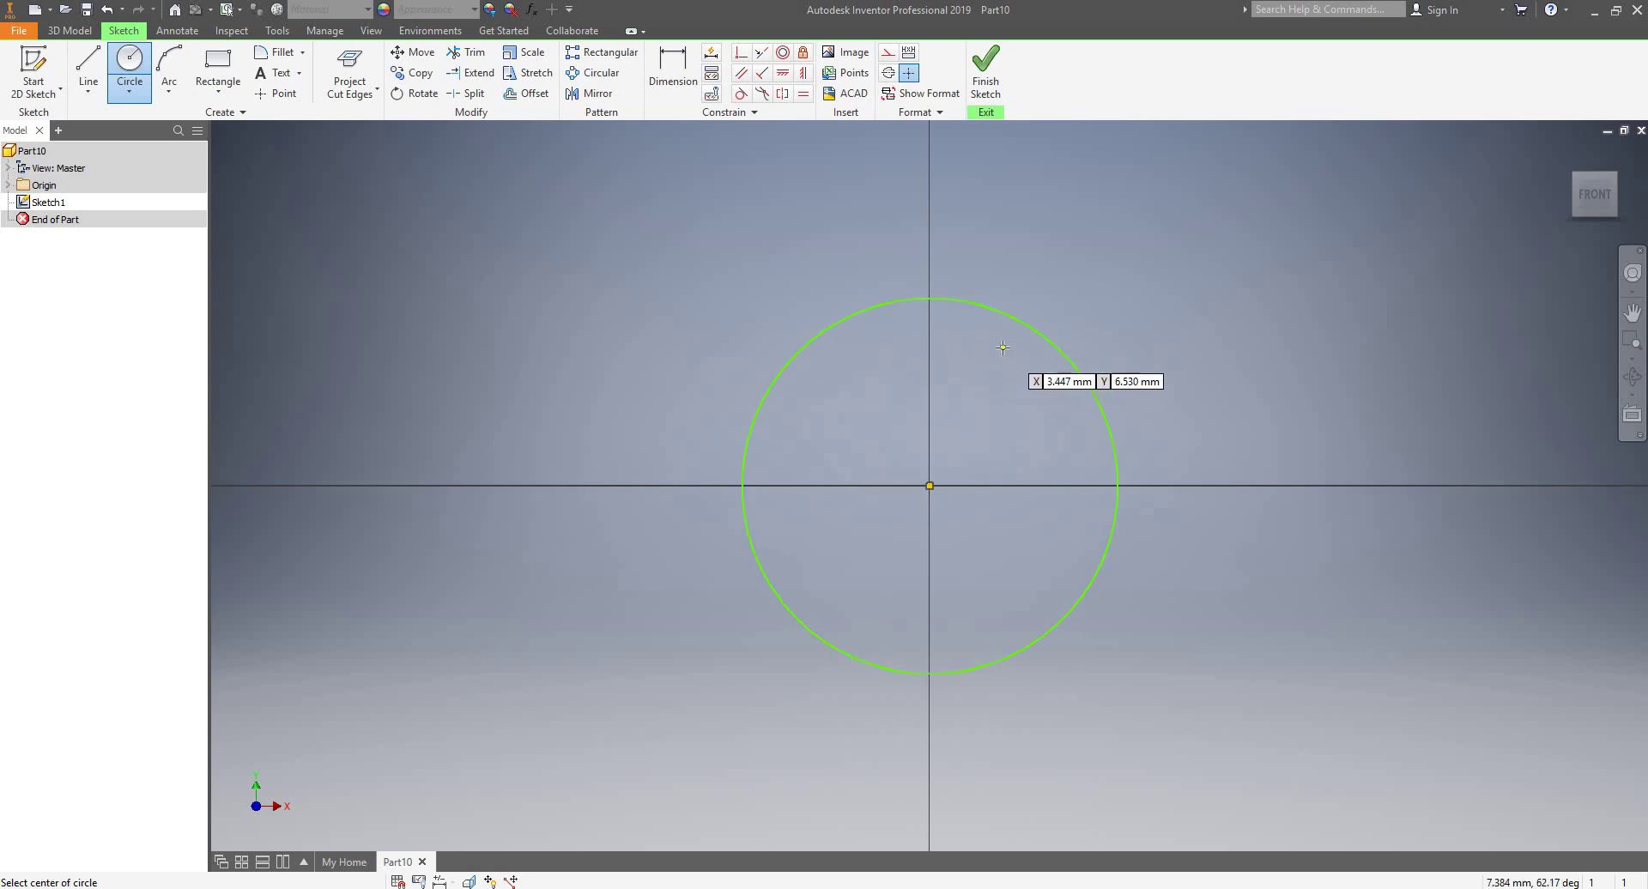
# - Dimension the origin circle's diameter and link it to the Centreshaftdia parameter
pyautogui.click(673, 68)
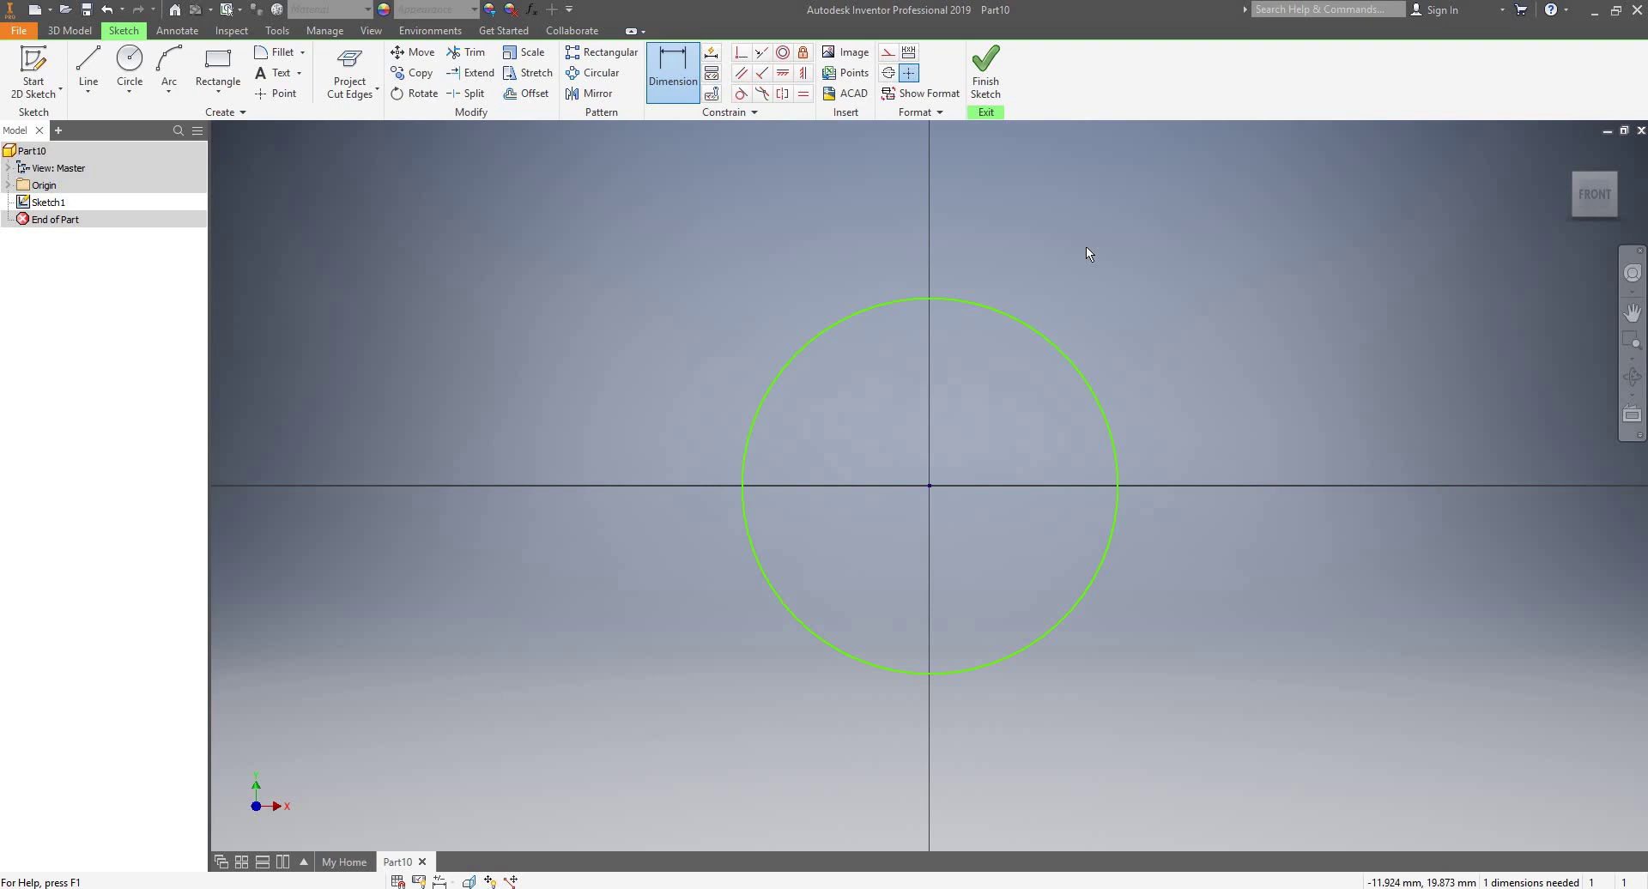
pyautogui.click(1053, 348)
pyautogui.click(1152, 320)
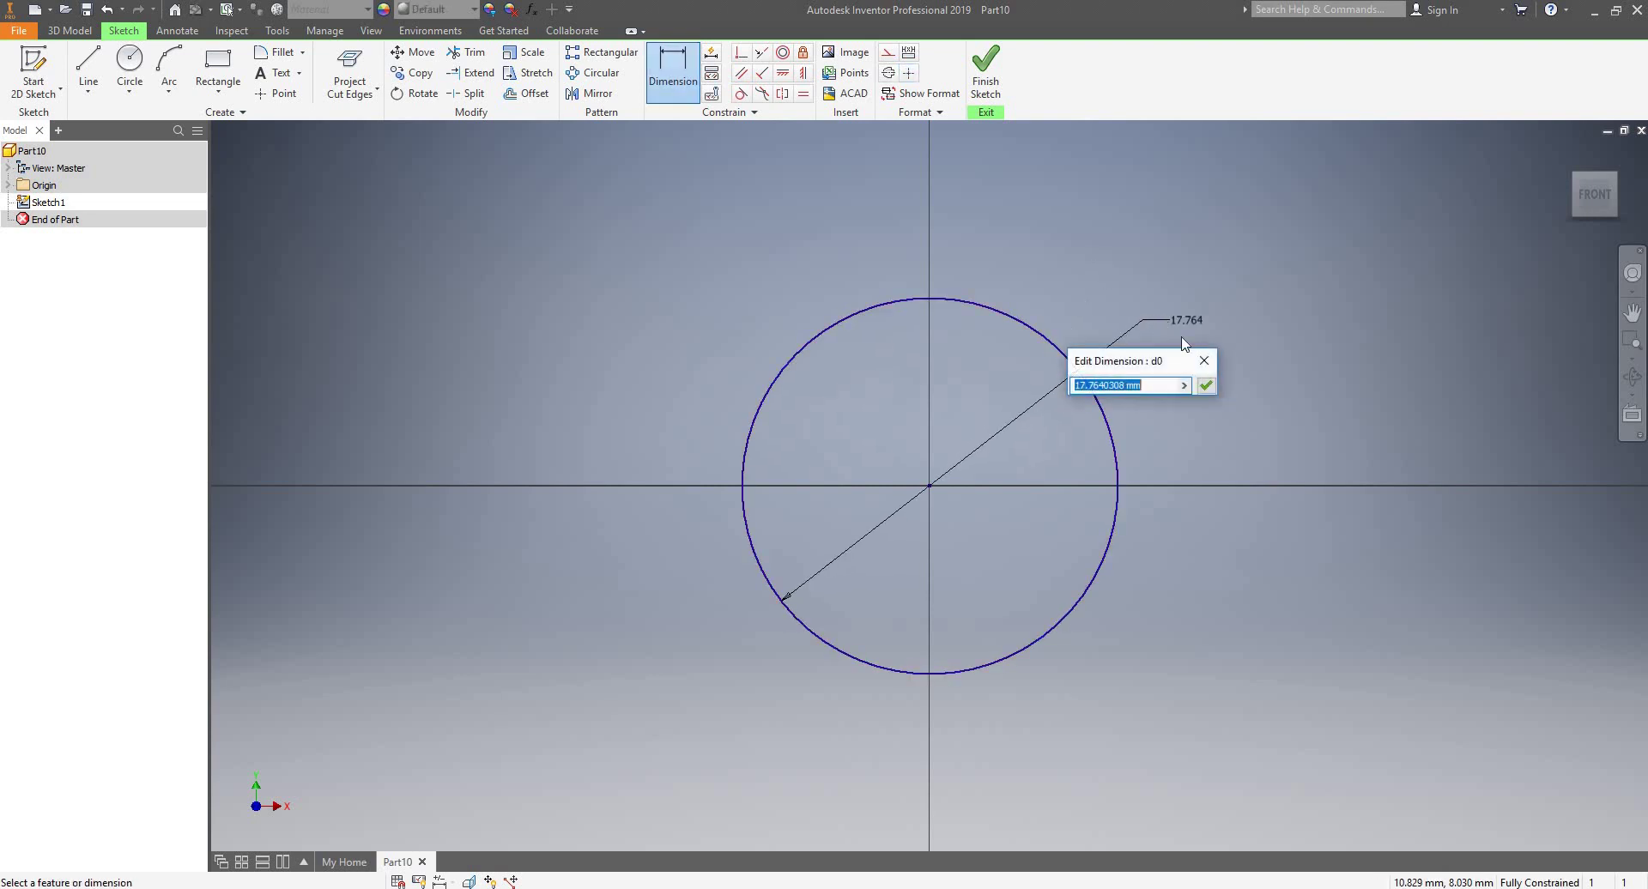
pyautogui.click(1185, 386)
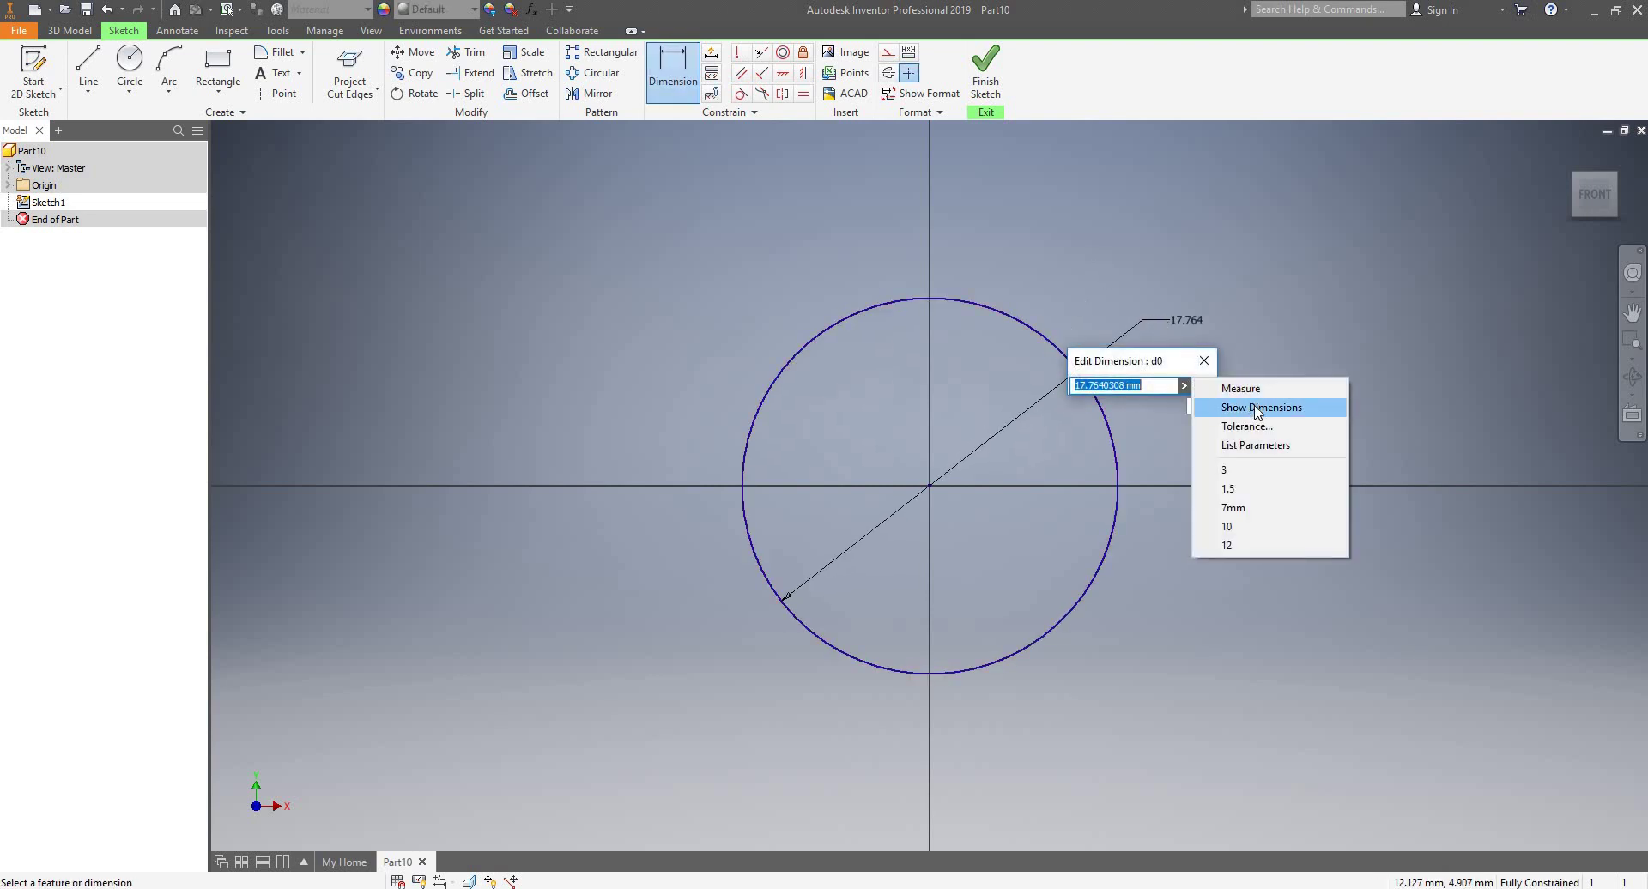
pyautogui.click(1259, 446)
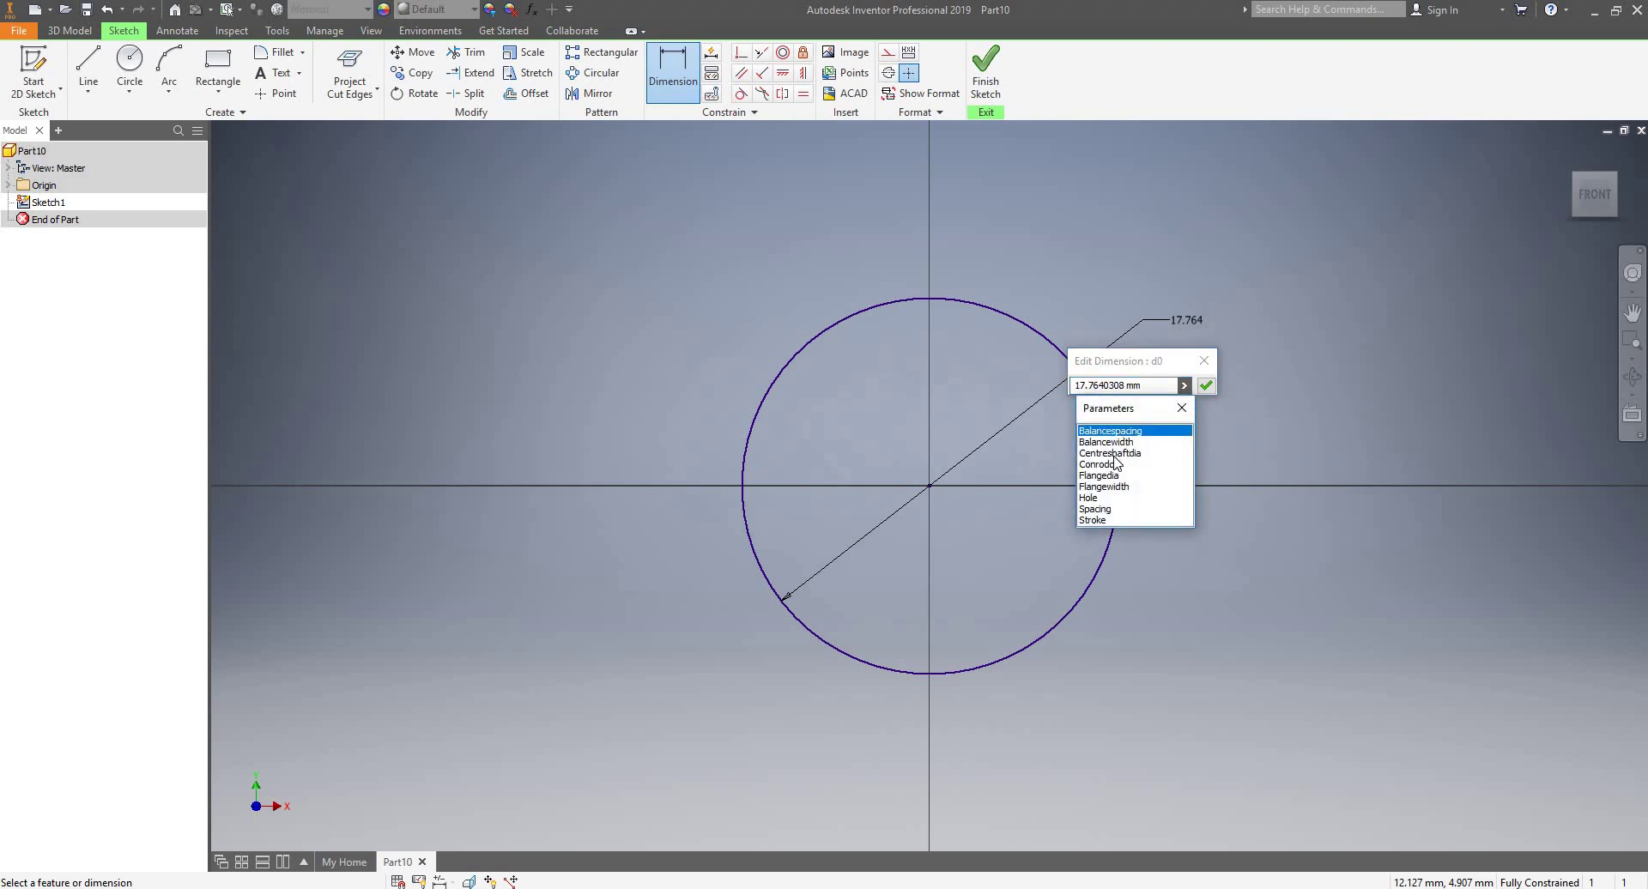
pyautogui.click(1114, 454)
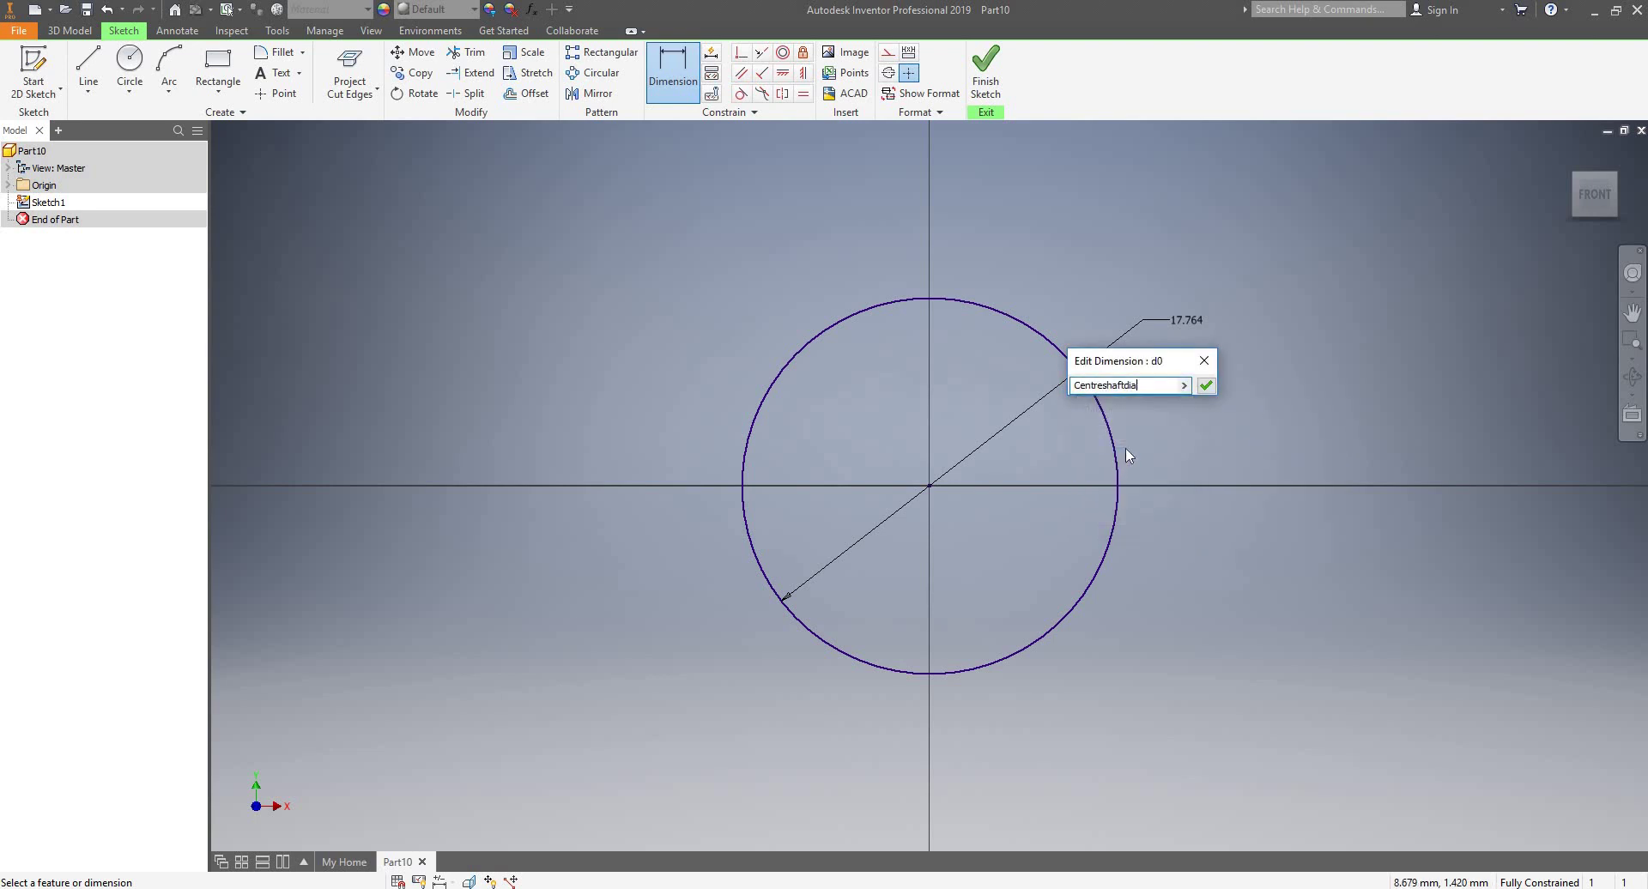
pyautogui.click(1206, 386)
# - Sketch a second circle about 39 mm in diameter, centred on the vertical axis above the shaft circle
pyautogui.scroll(-3, 1051, 421)
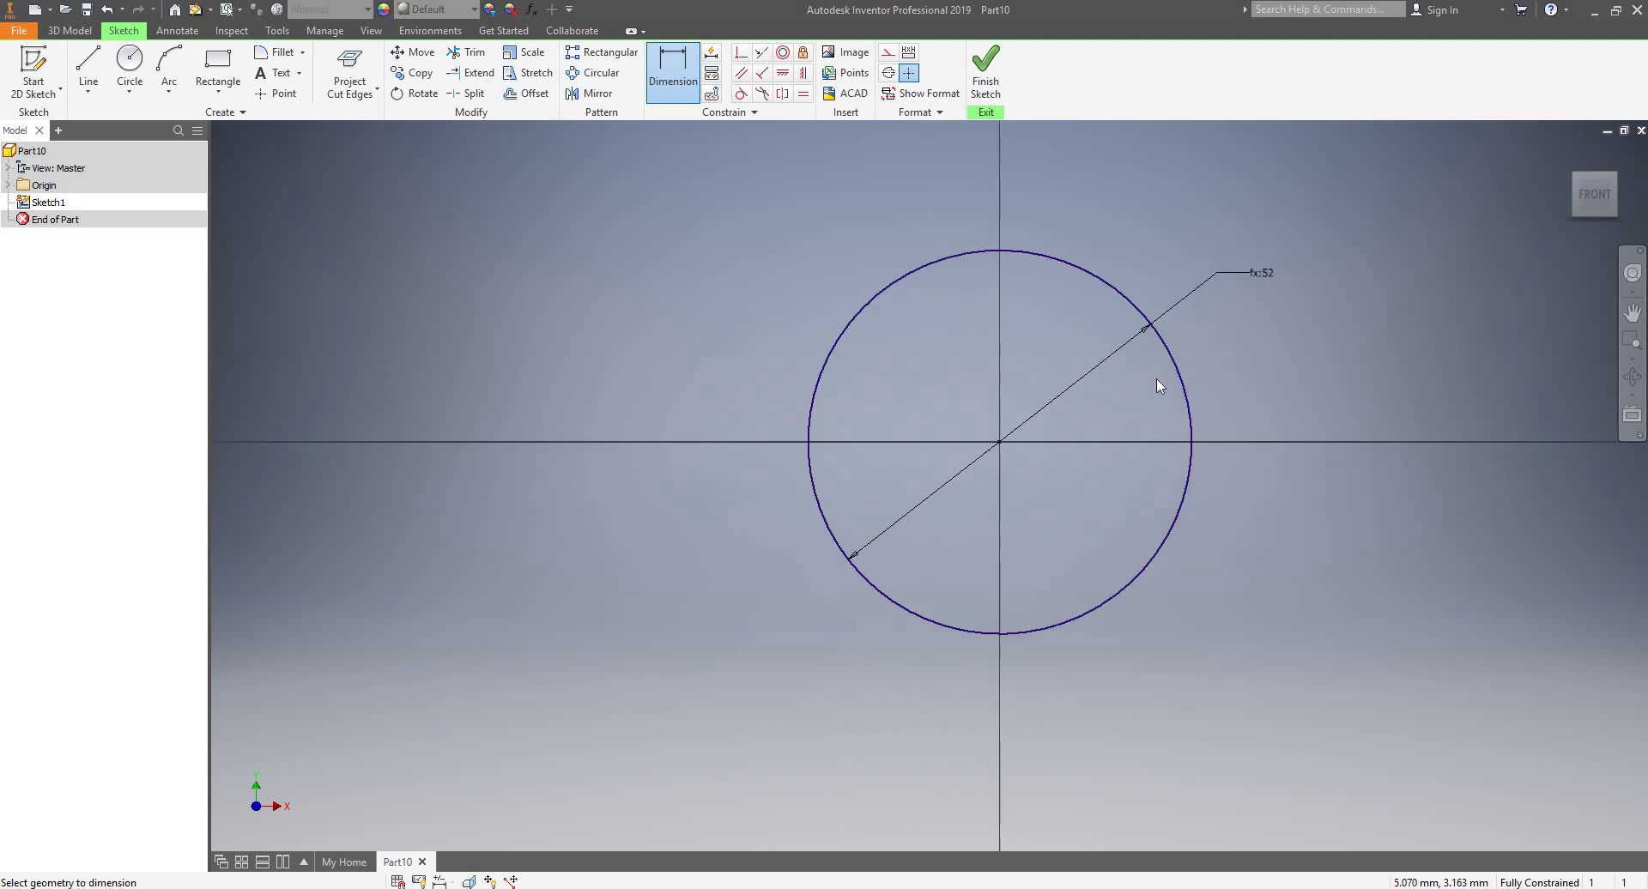
pyautogui.scroll(-3, 1156, 379)
pyautogui.moveTo(1156, 379)
pyautogui.mouseDown(button='middle')
pyautogui.moveTo(966, 449)
pyautogui.moveTo(931, 489)
pyautogui.mouseUp(button='middle')
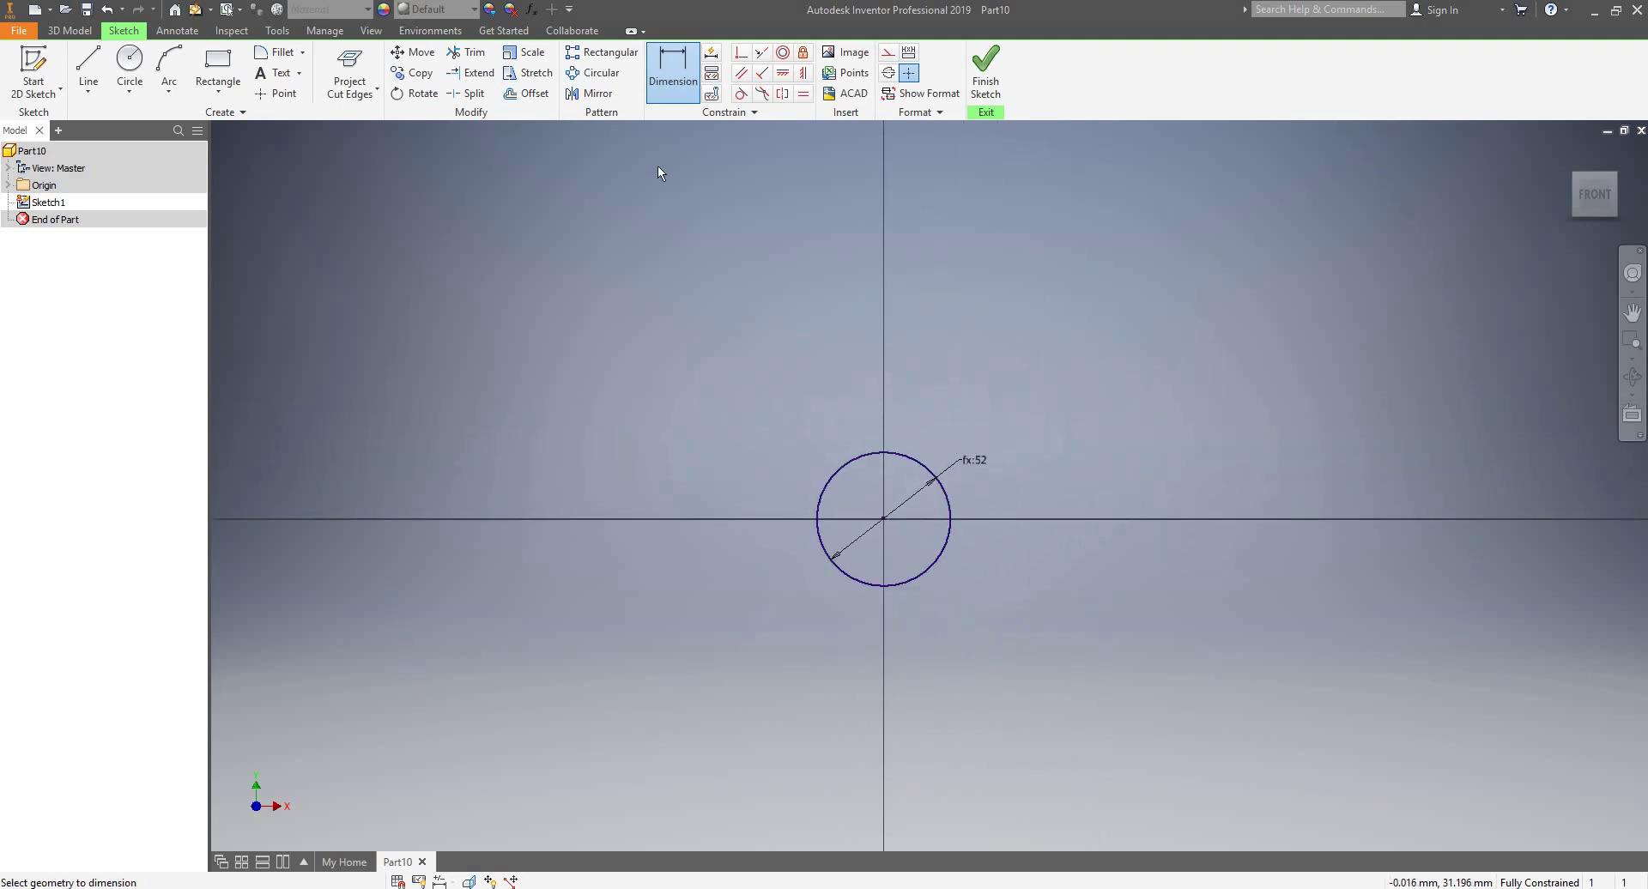
pyautogui.click(130, 65)
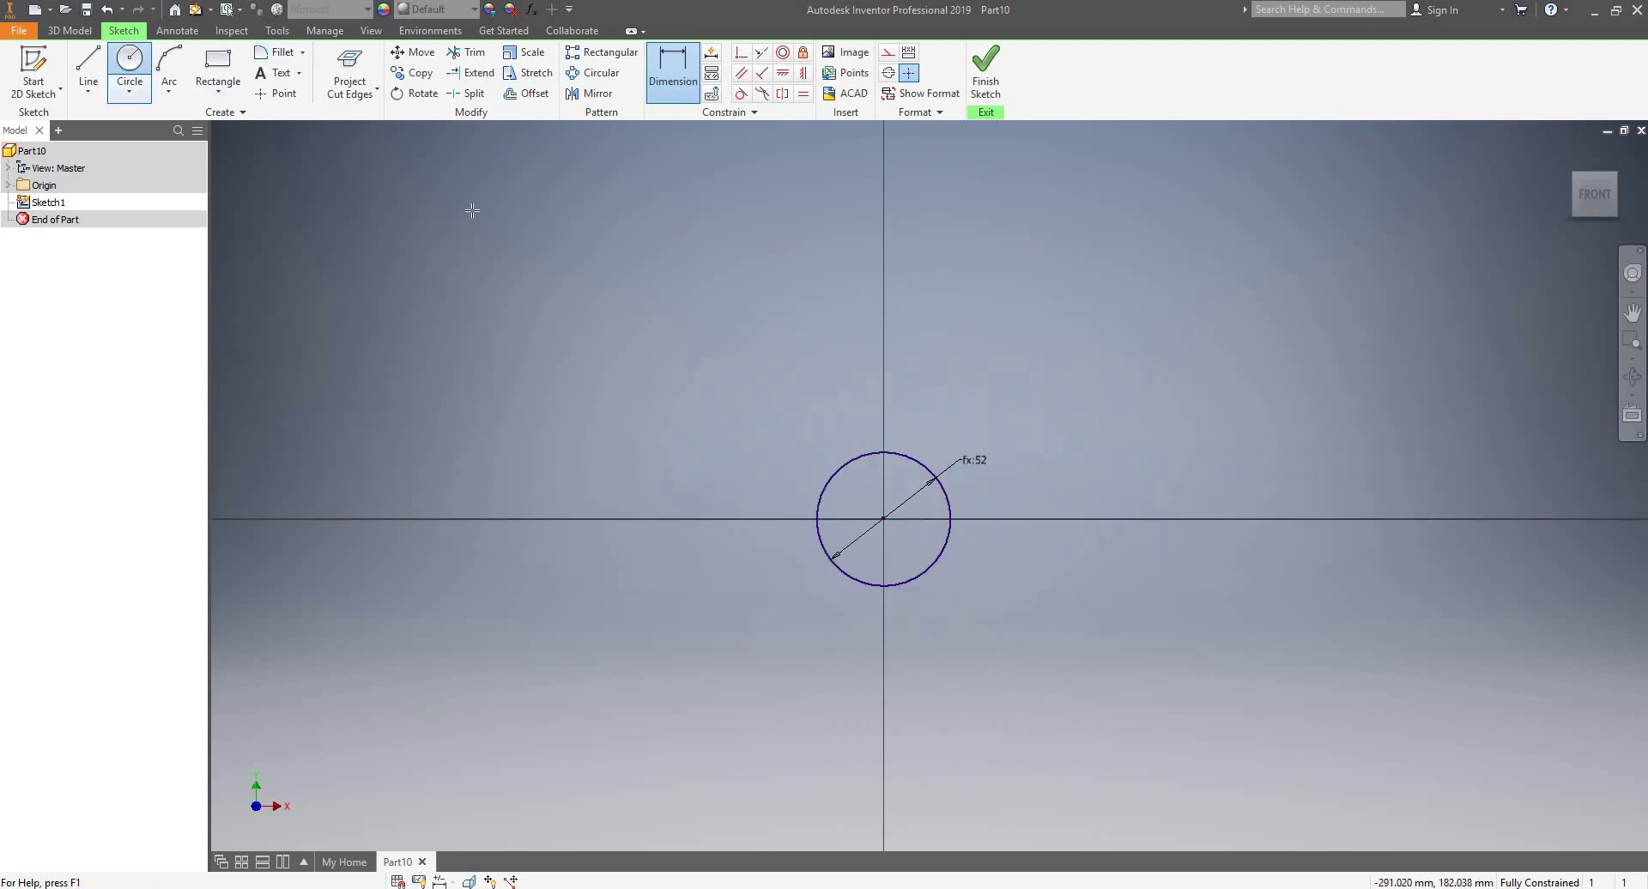
pyautogui.click(883, 312)
pyautogui.click(921, 280)
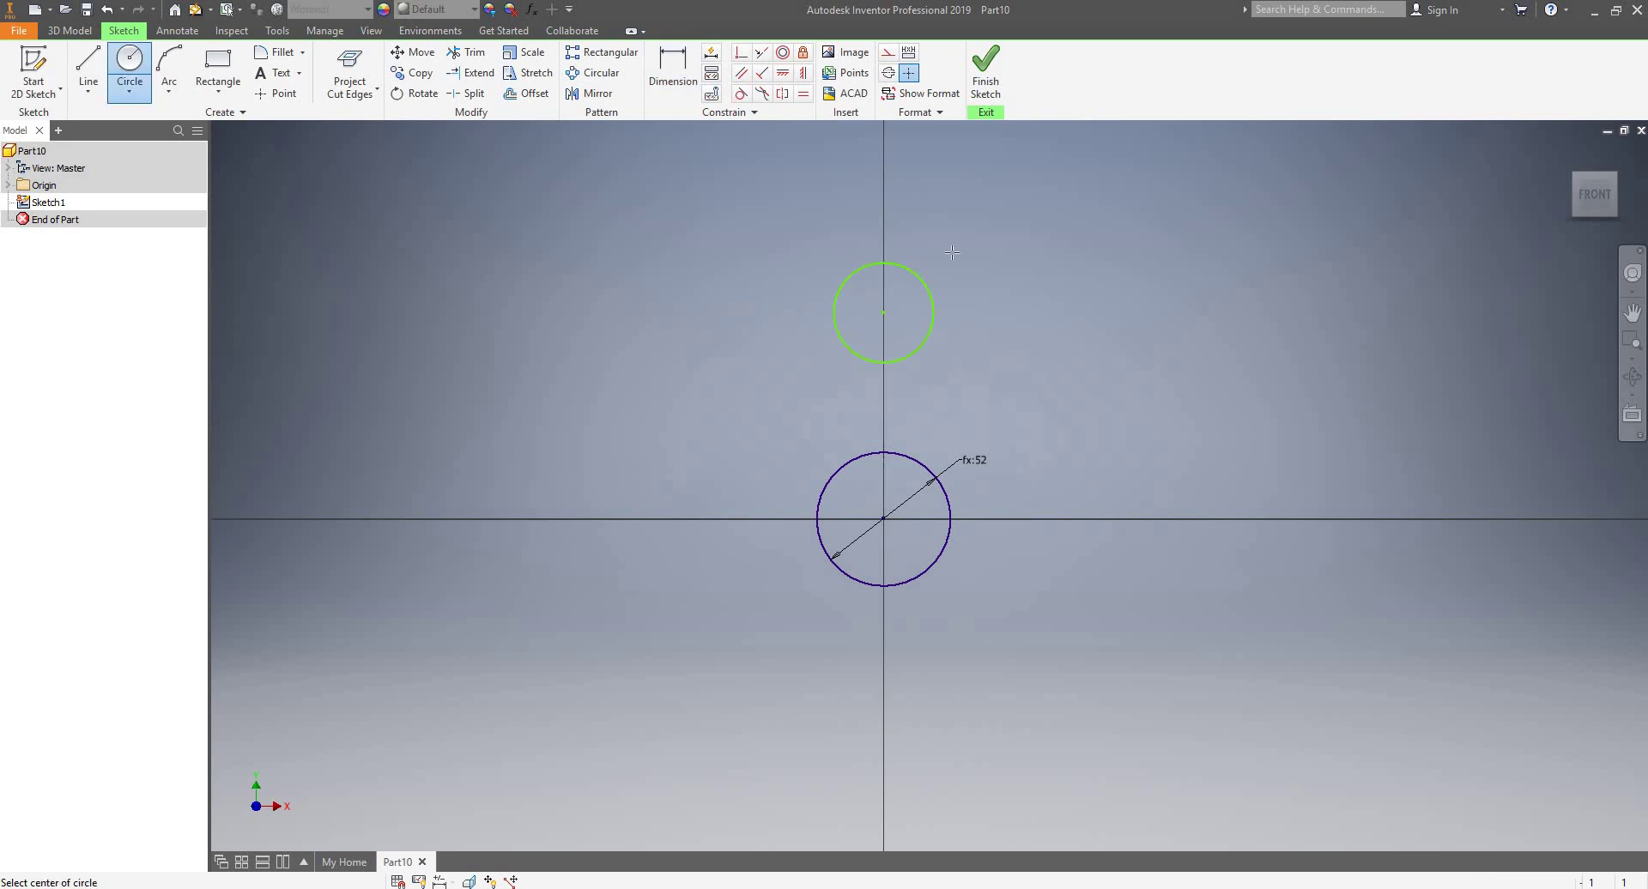
pyautogui.press('Escape')
# - Dimension the upper circle's diameter and link it to the Conroddia parameter
pyautogui.press('d')
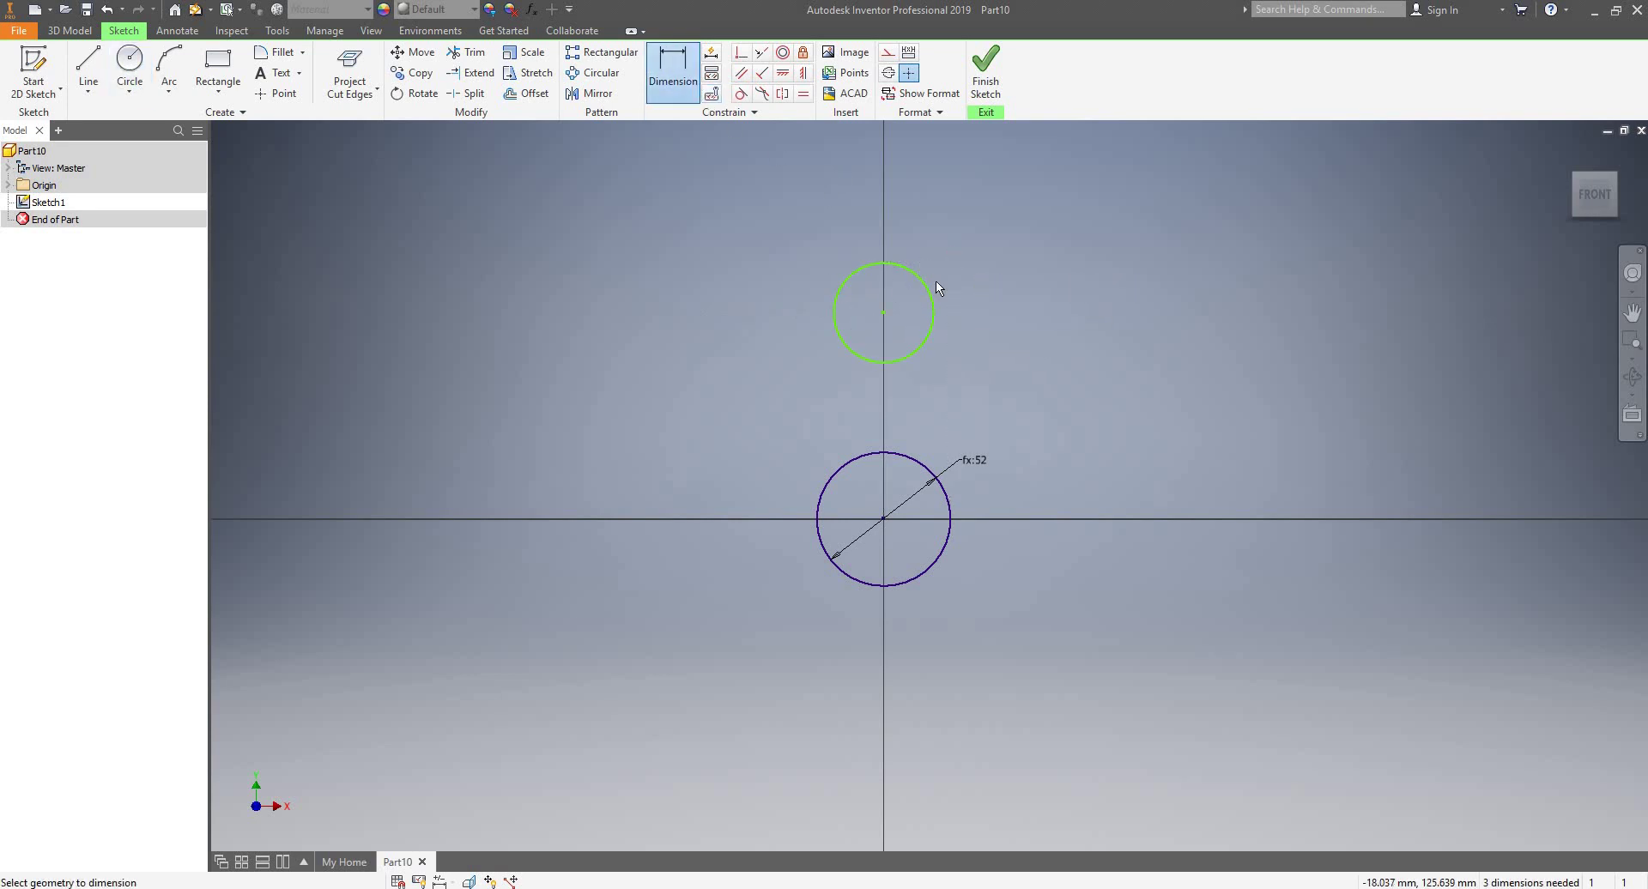
pyautogui.click(932, 287)
pyautogui.click(982, 245)
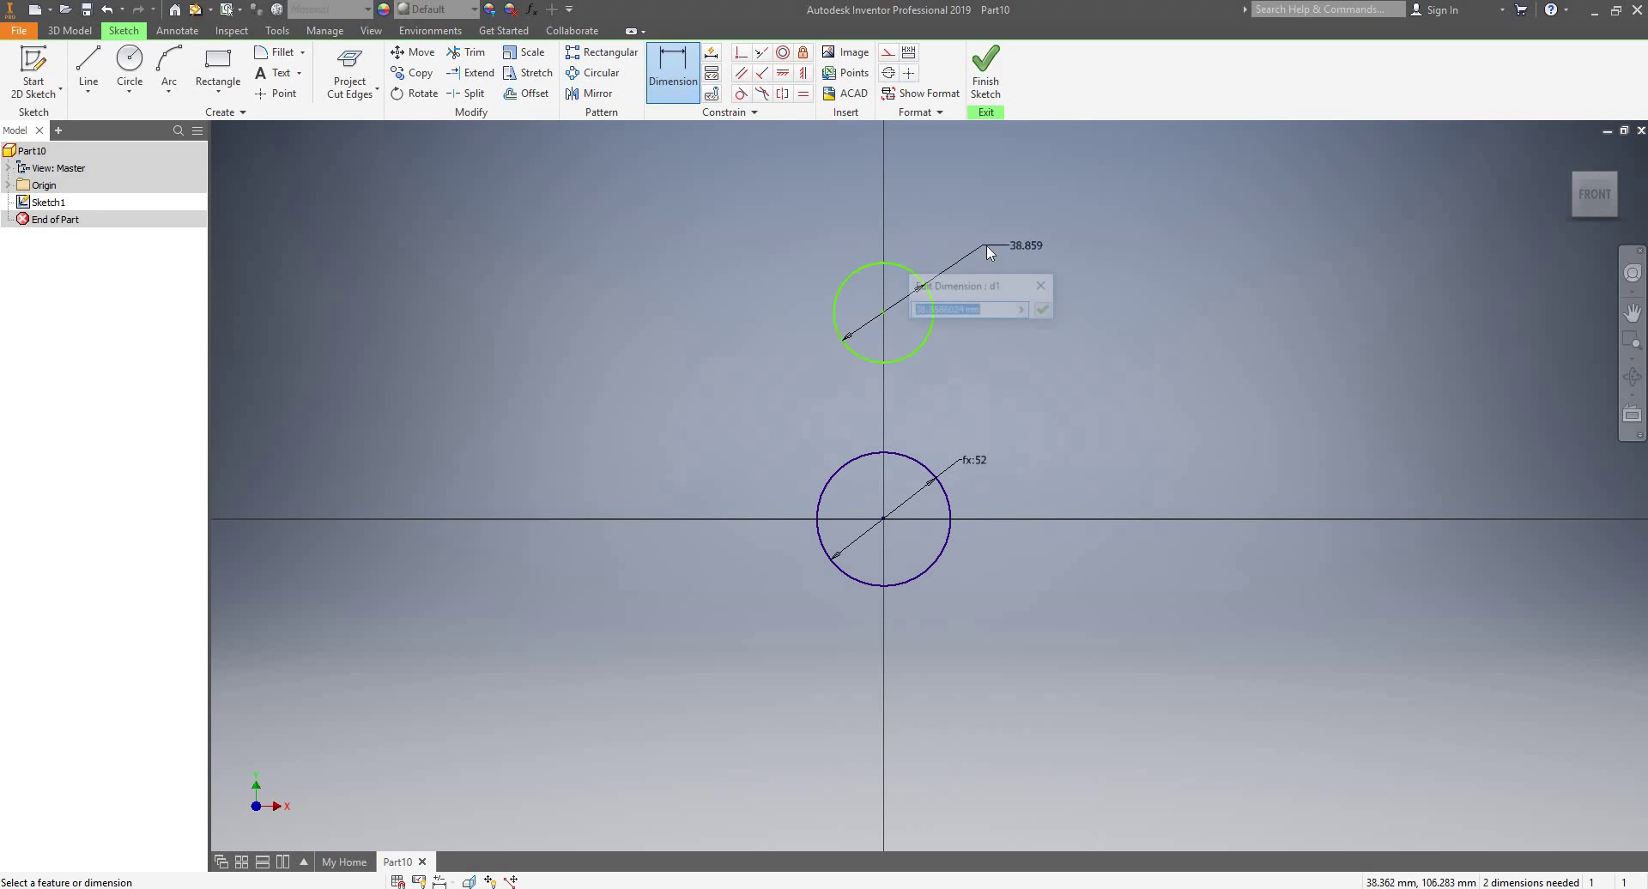
pyautogui.click(1023, 310)
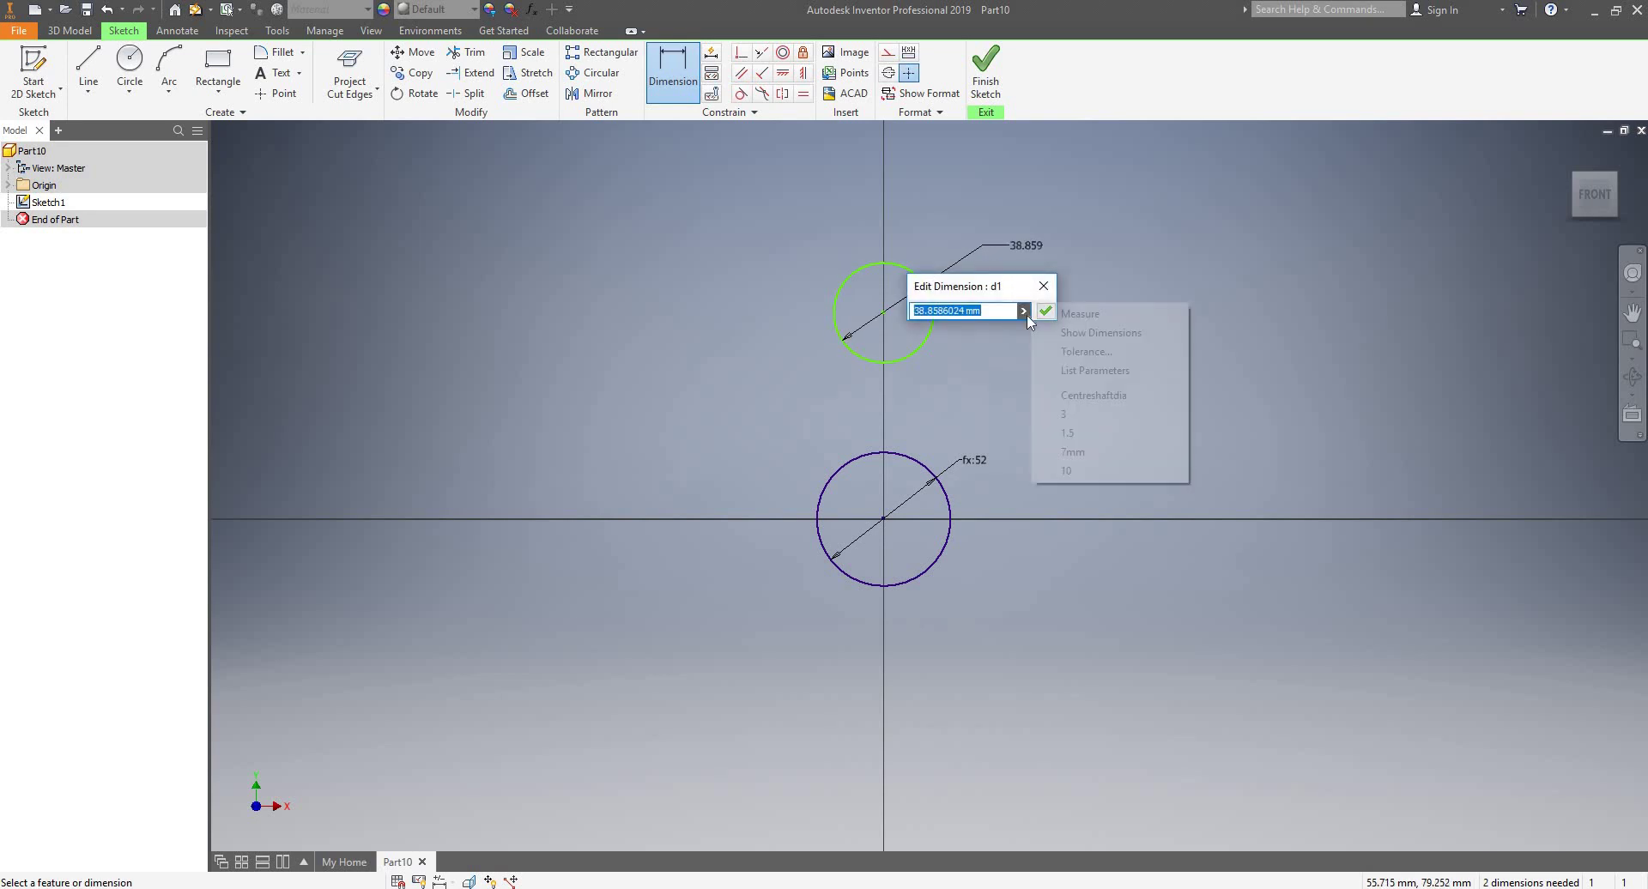
pyautogui.click(1107, 373)
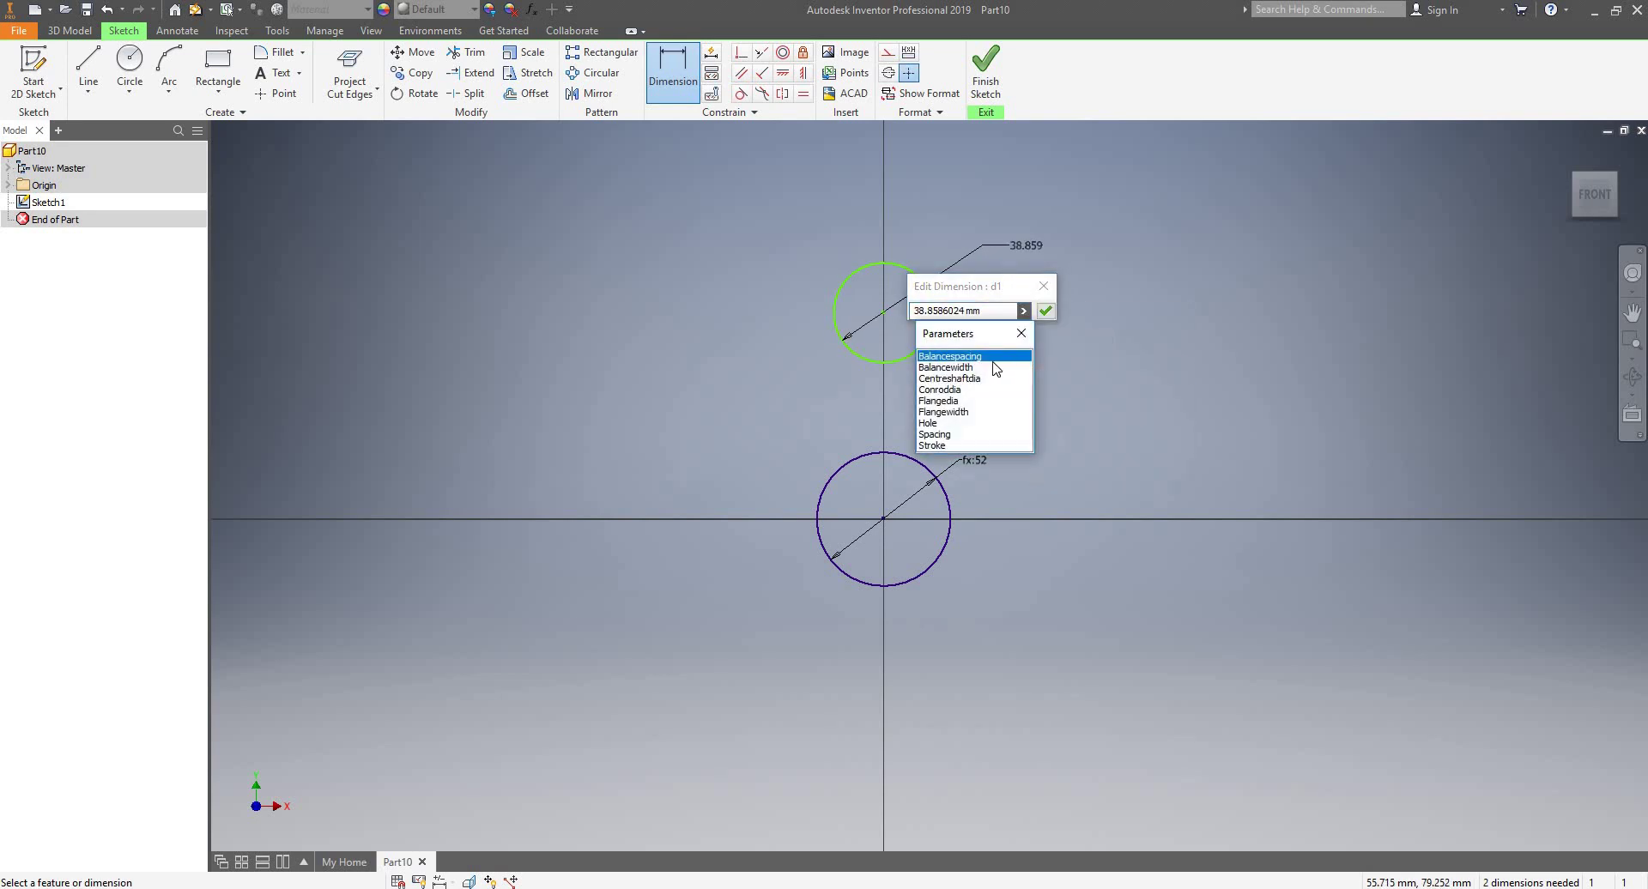
pyautogui.click(955, 390)
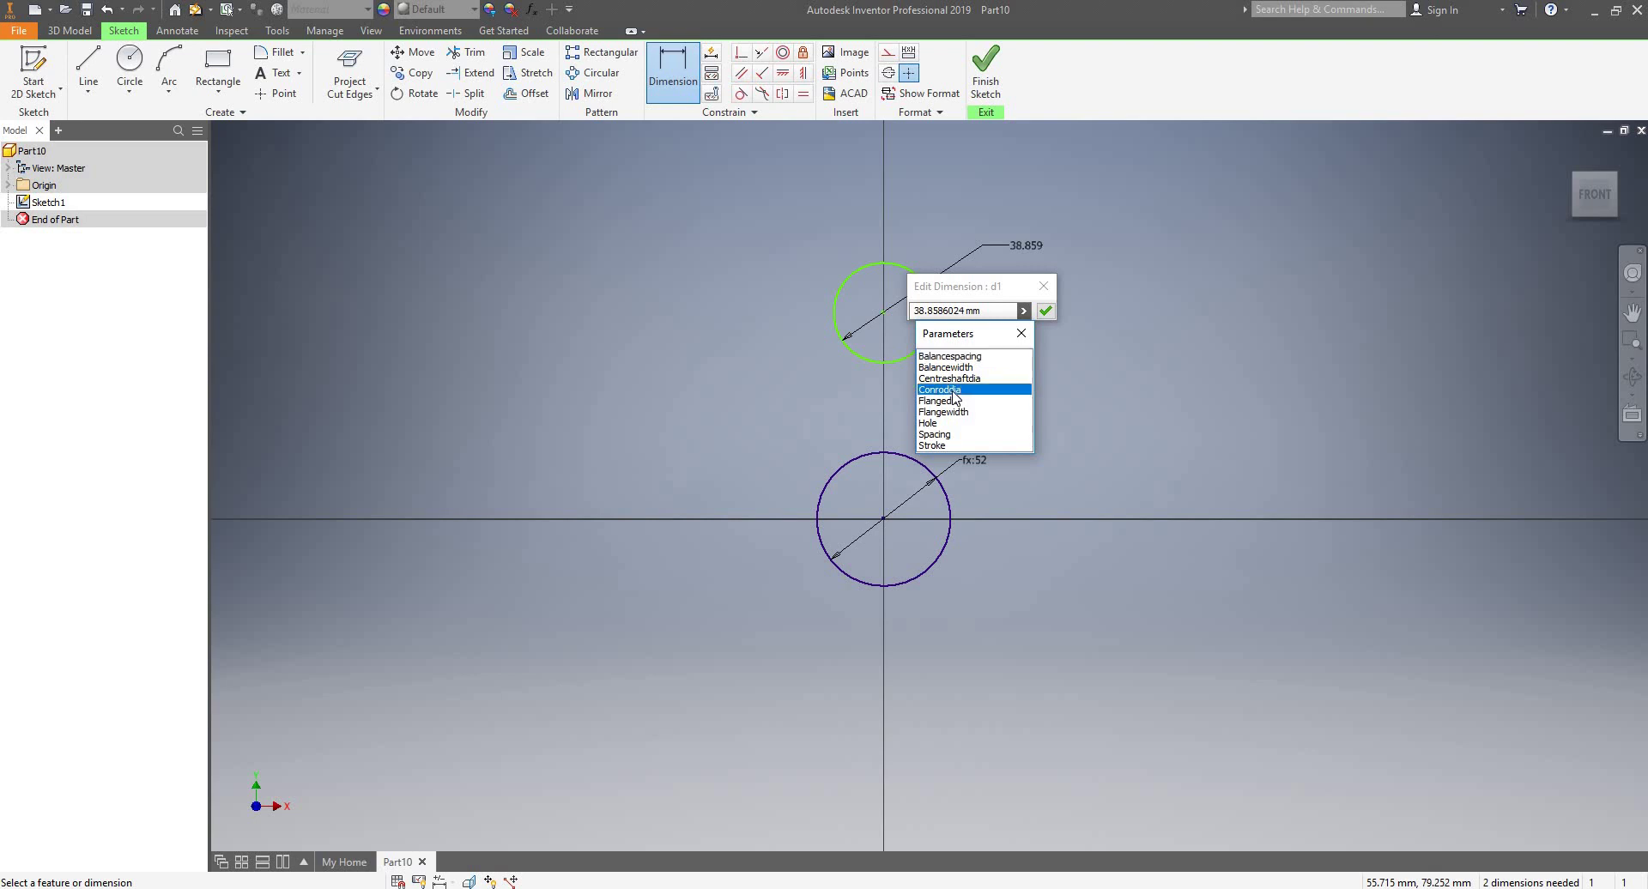
pyautogui.click(1046, 313)
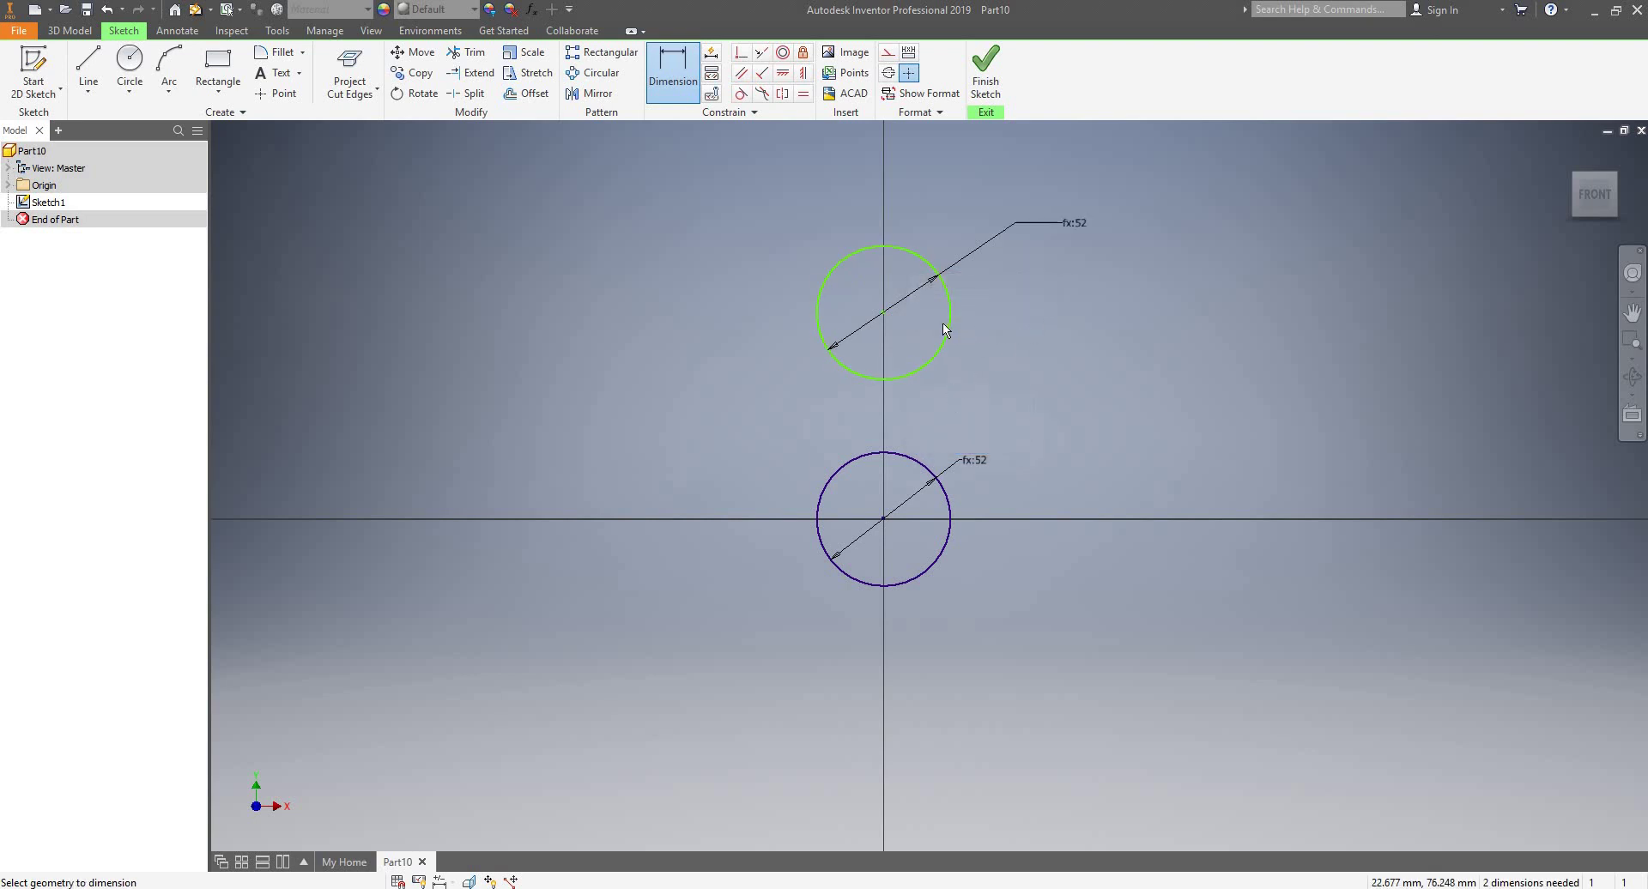
# - Set the Conroddia user parameter to 48 mm in the parameter table
pyautogui.scroll(2, 942, 323)
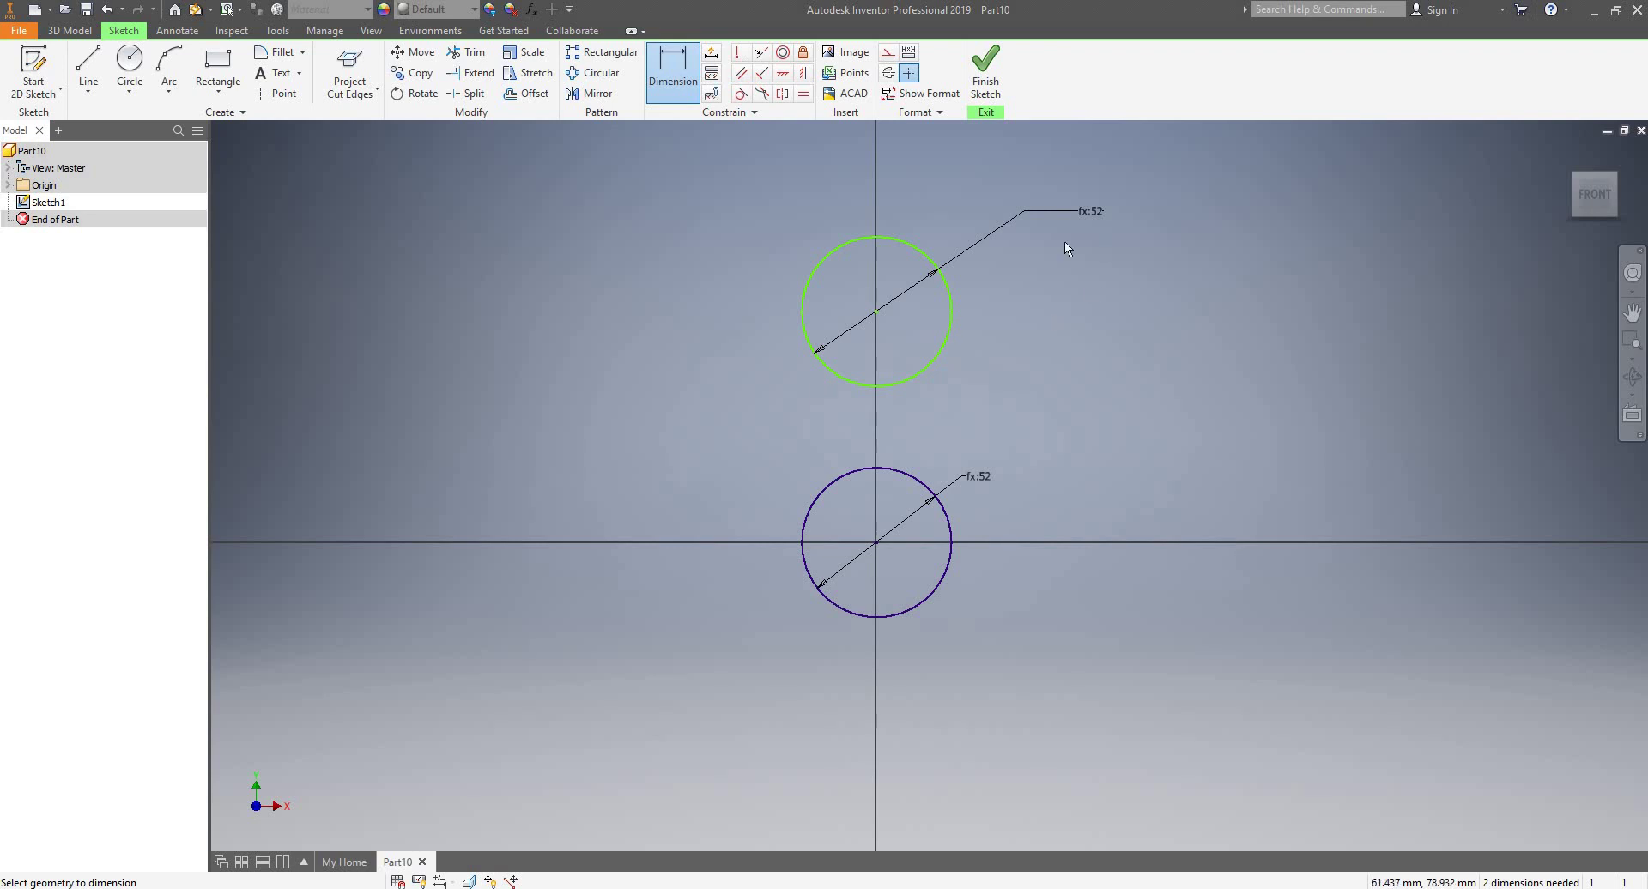
pyautogui.scroll(-2, 961, 280)
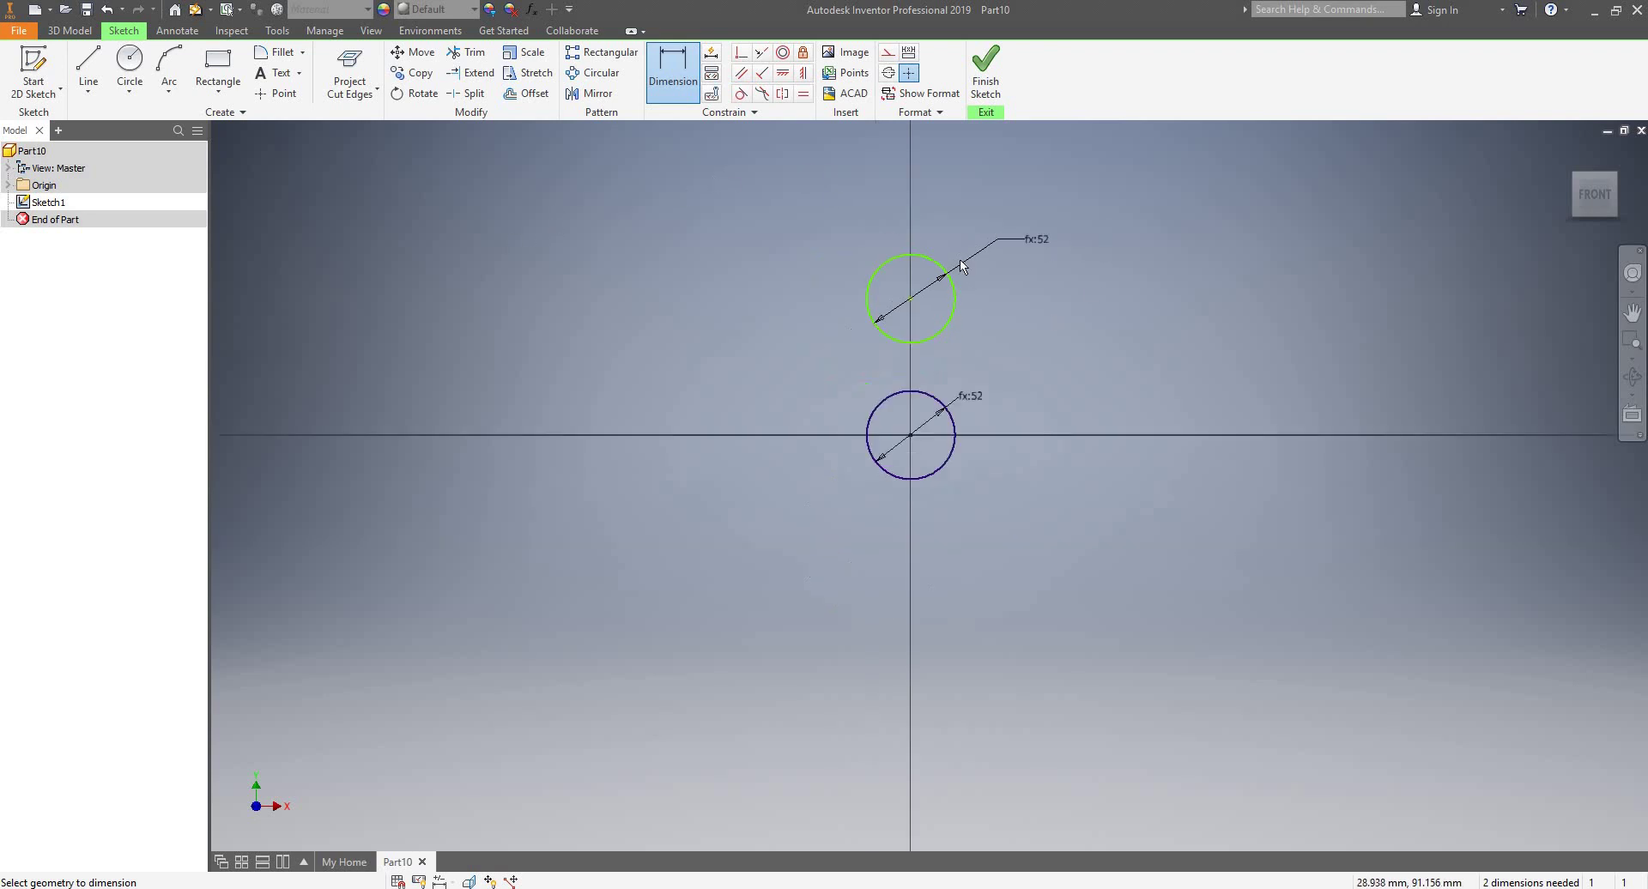
pyautogui.scroll(3, 958, 258)
pyautogui.scroll(3, 949, 305)
pyautogui.moveTo(800, 190); pyautogui.dragTo(618, 283, button='middle')
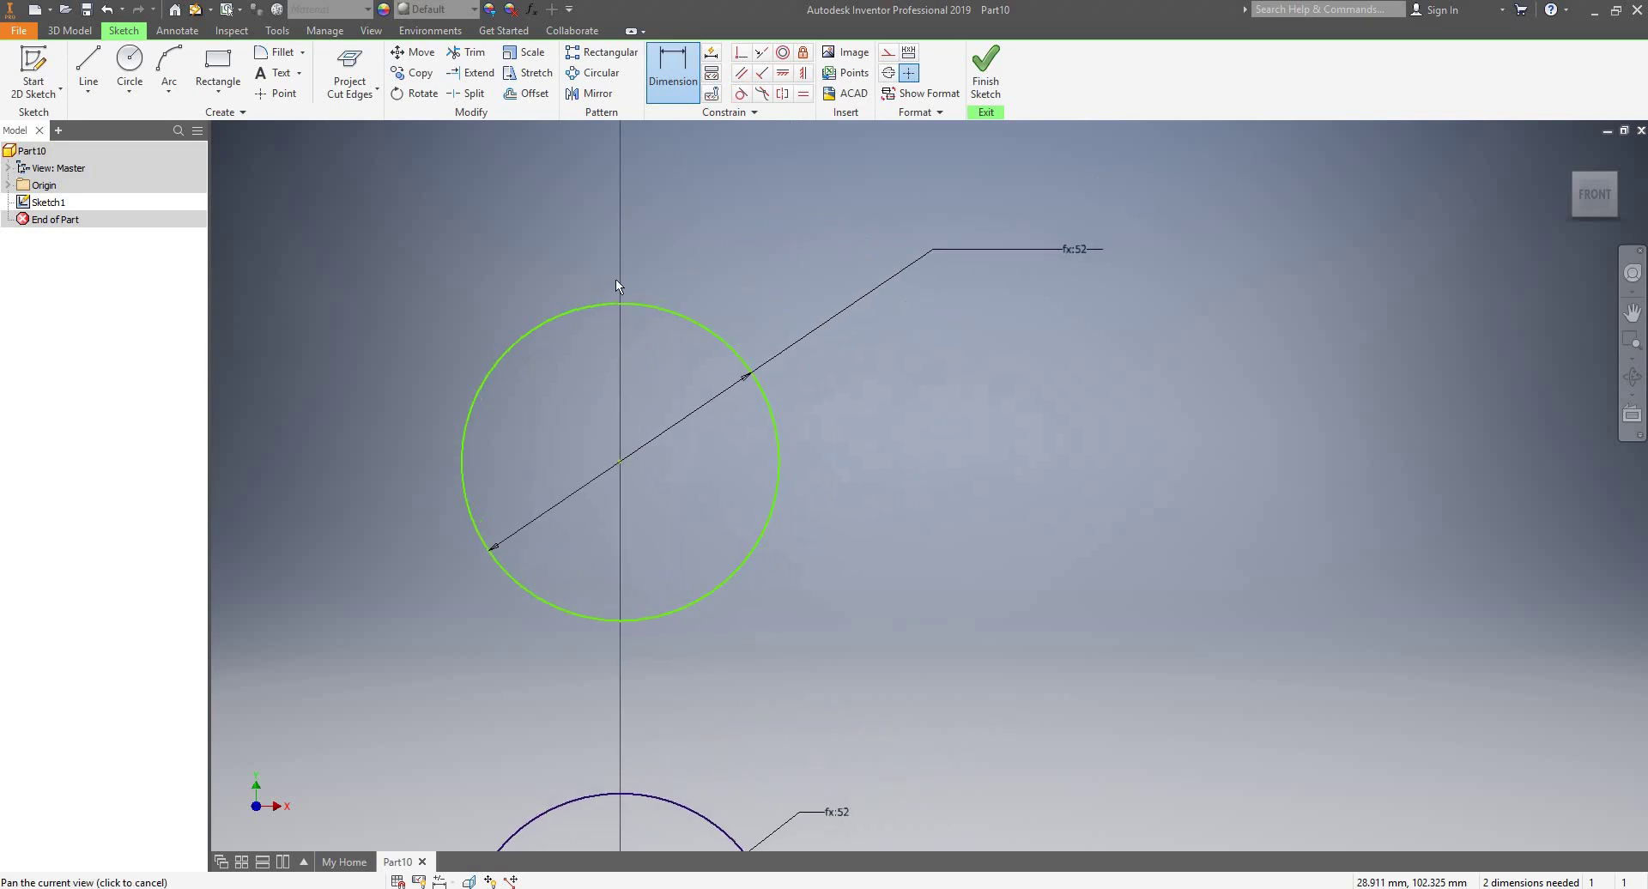
pyautogui.scroll(2, 793, 327)
pyautogui.click(532, 9)
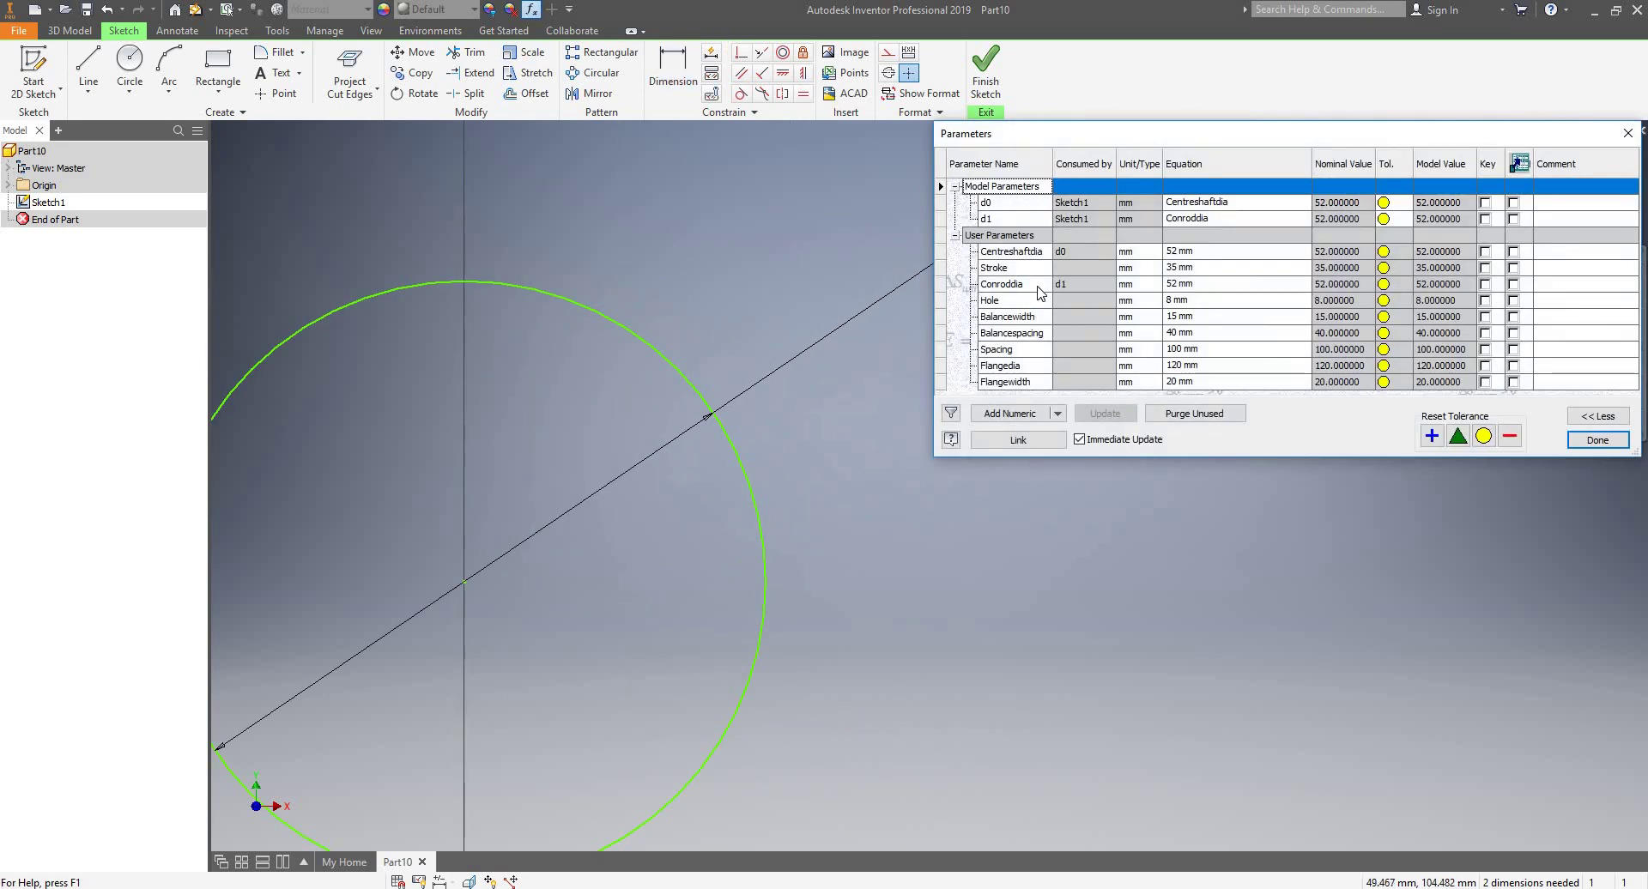
pyautogui.click(1176, 284)
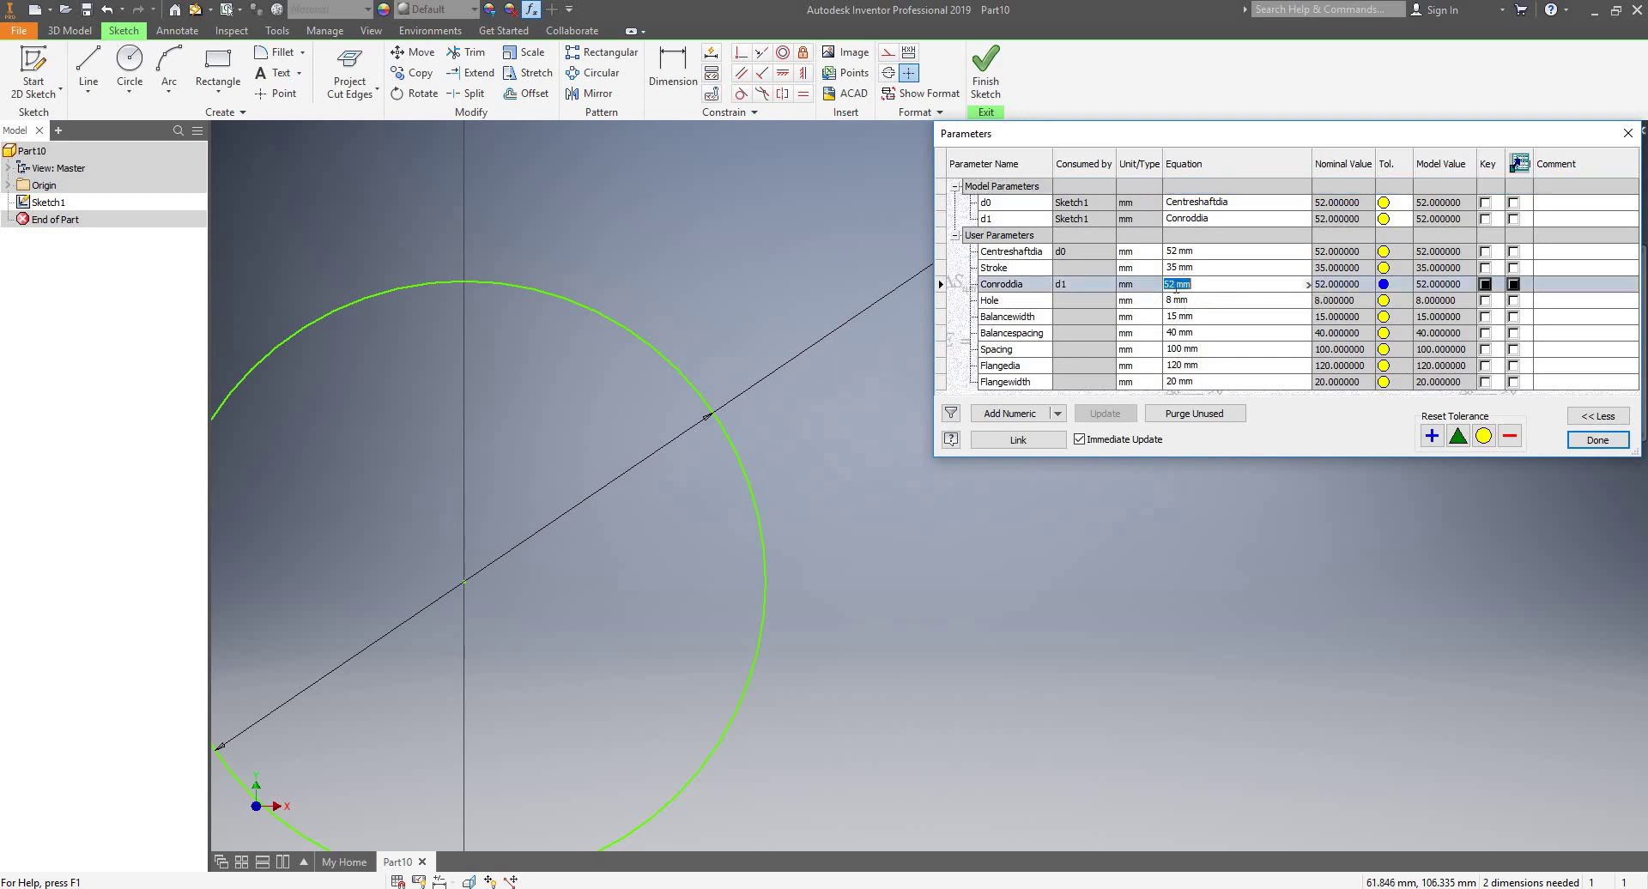
pyautogui.moveTo(1175, 288); pyautogui.dragTo(1144, 294)
pyautogui.write('48')
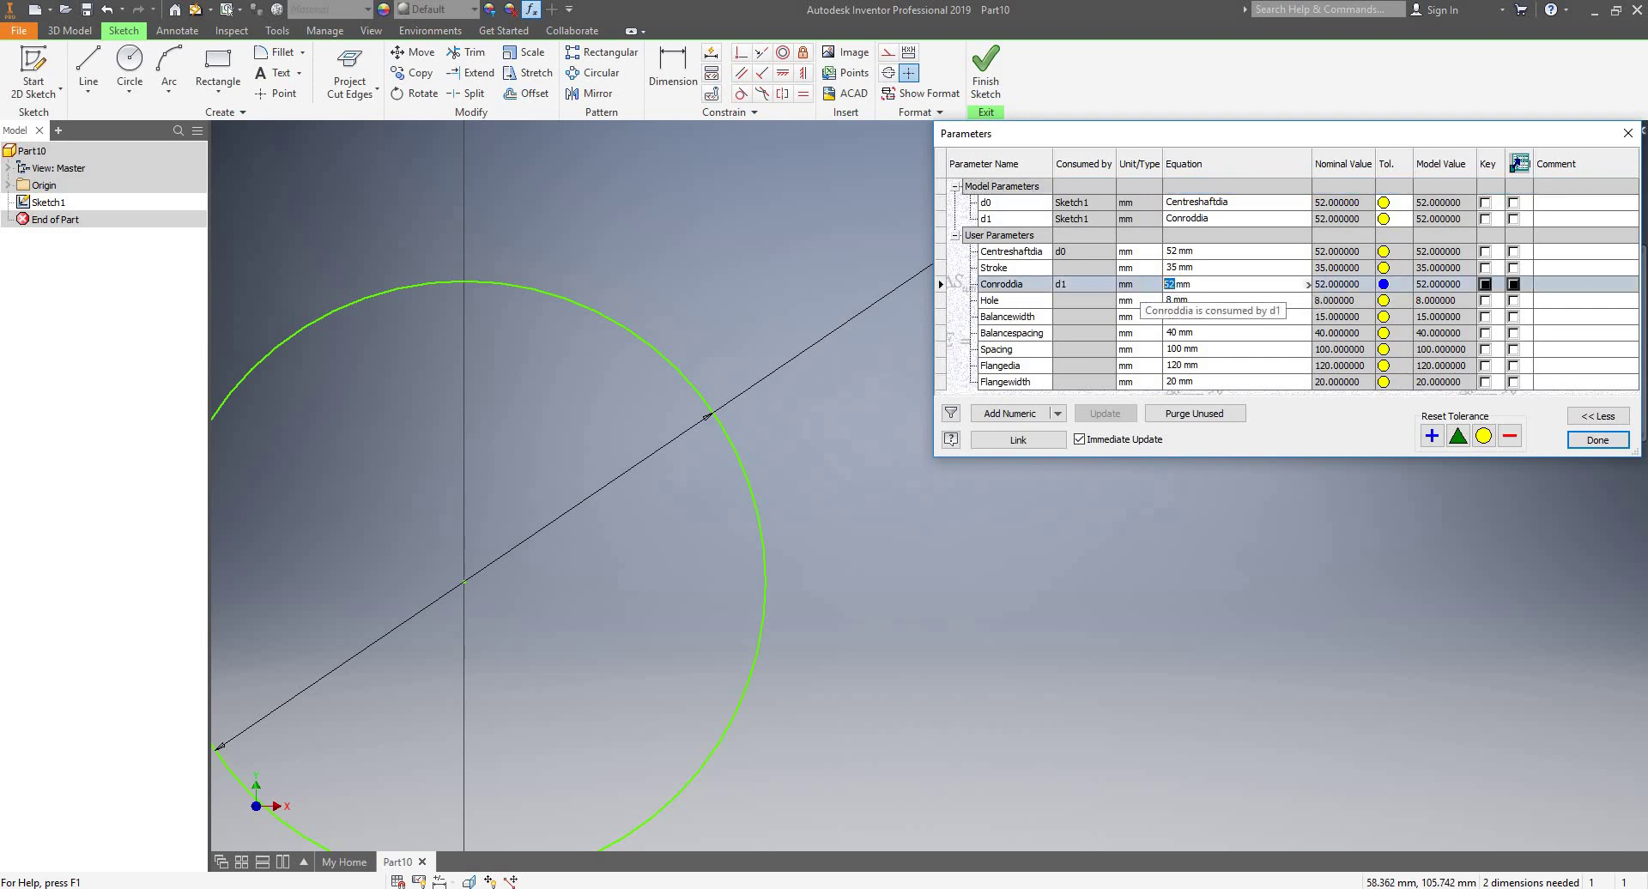
pyautogui.press('Return')
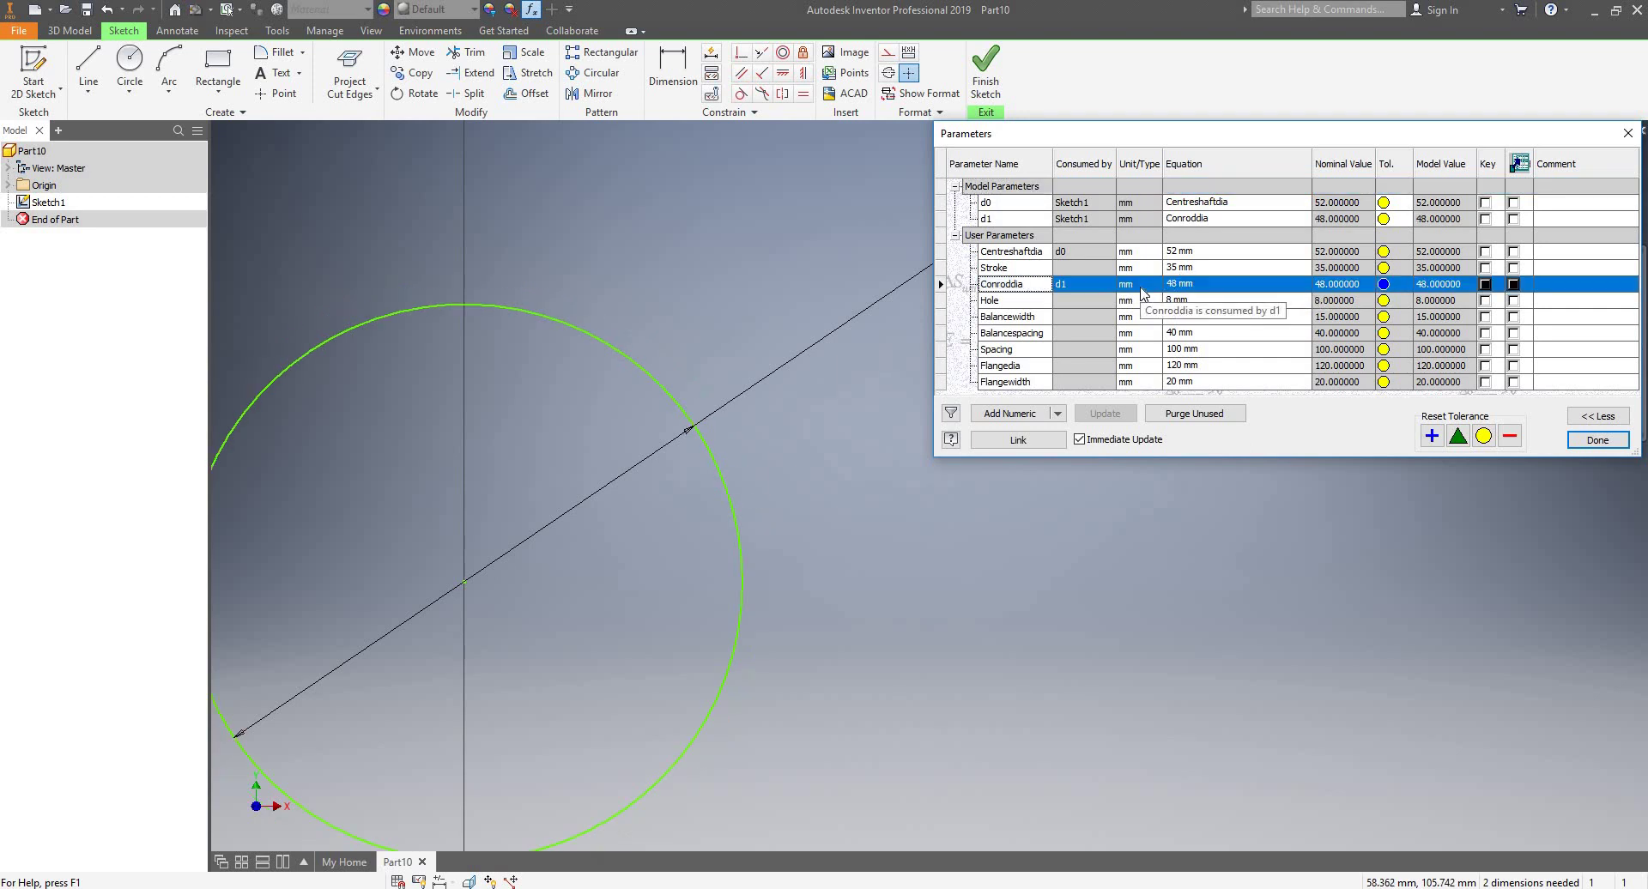
pyautogui.scroll(-5, 846, 522)
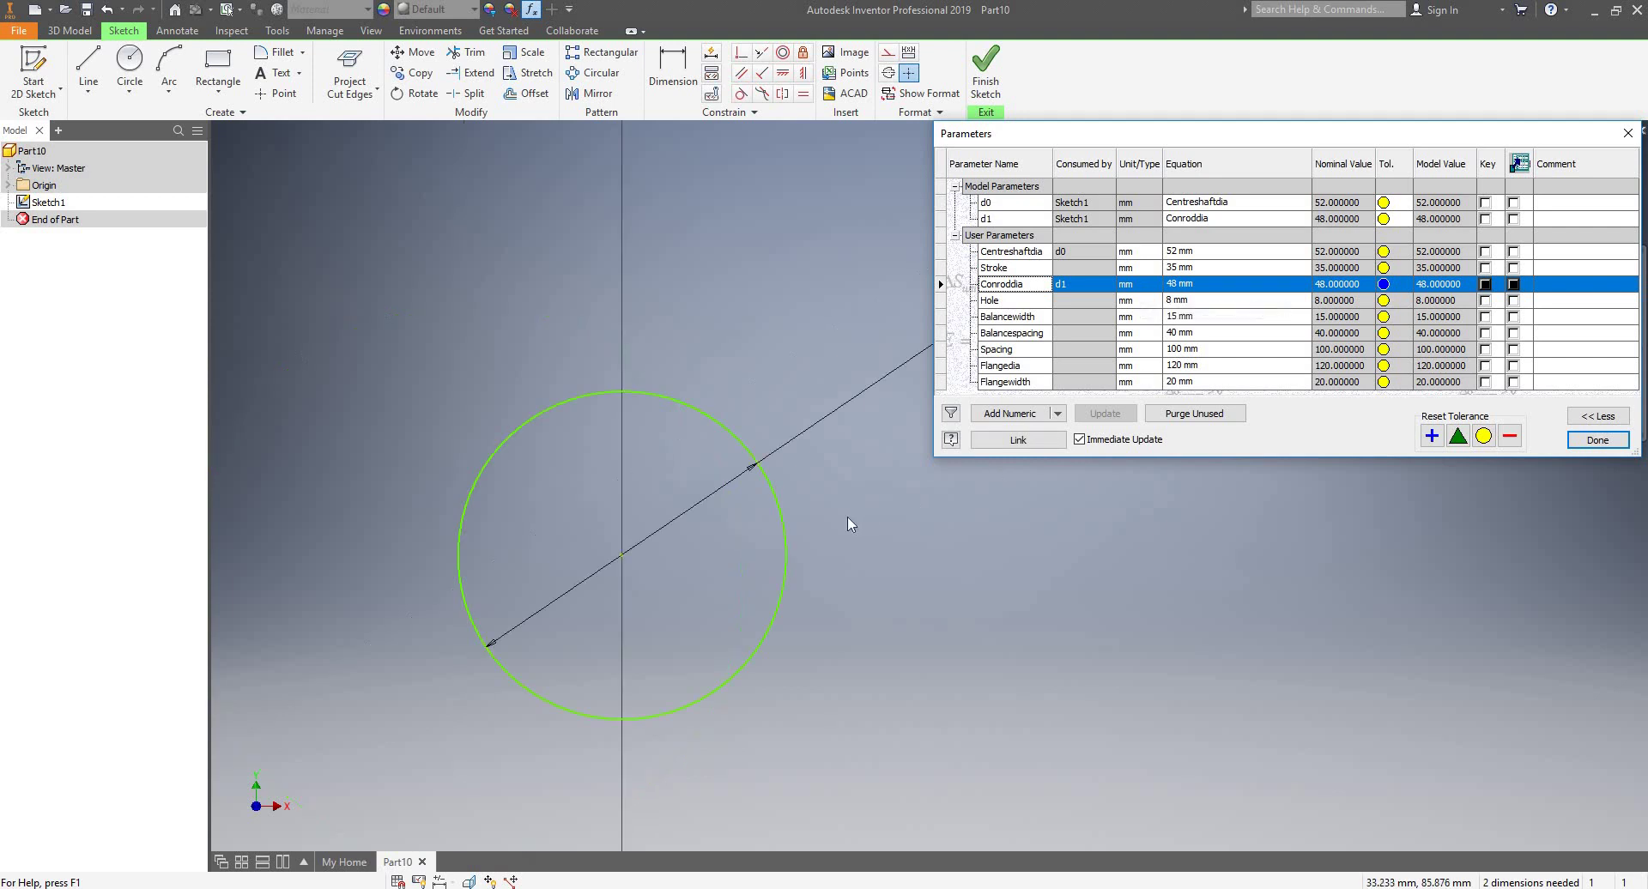
# - Close the parameter table and move the upper circle away from the vertical axis, up and to the side
pyautogui.scroll(3, 816, 577)
pyautogui.moveTo(767, 539); pyautogui.dragTo(691, 452, button='middle')
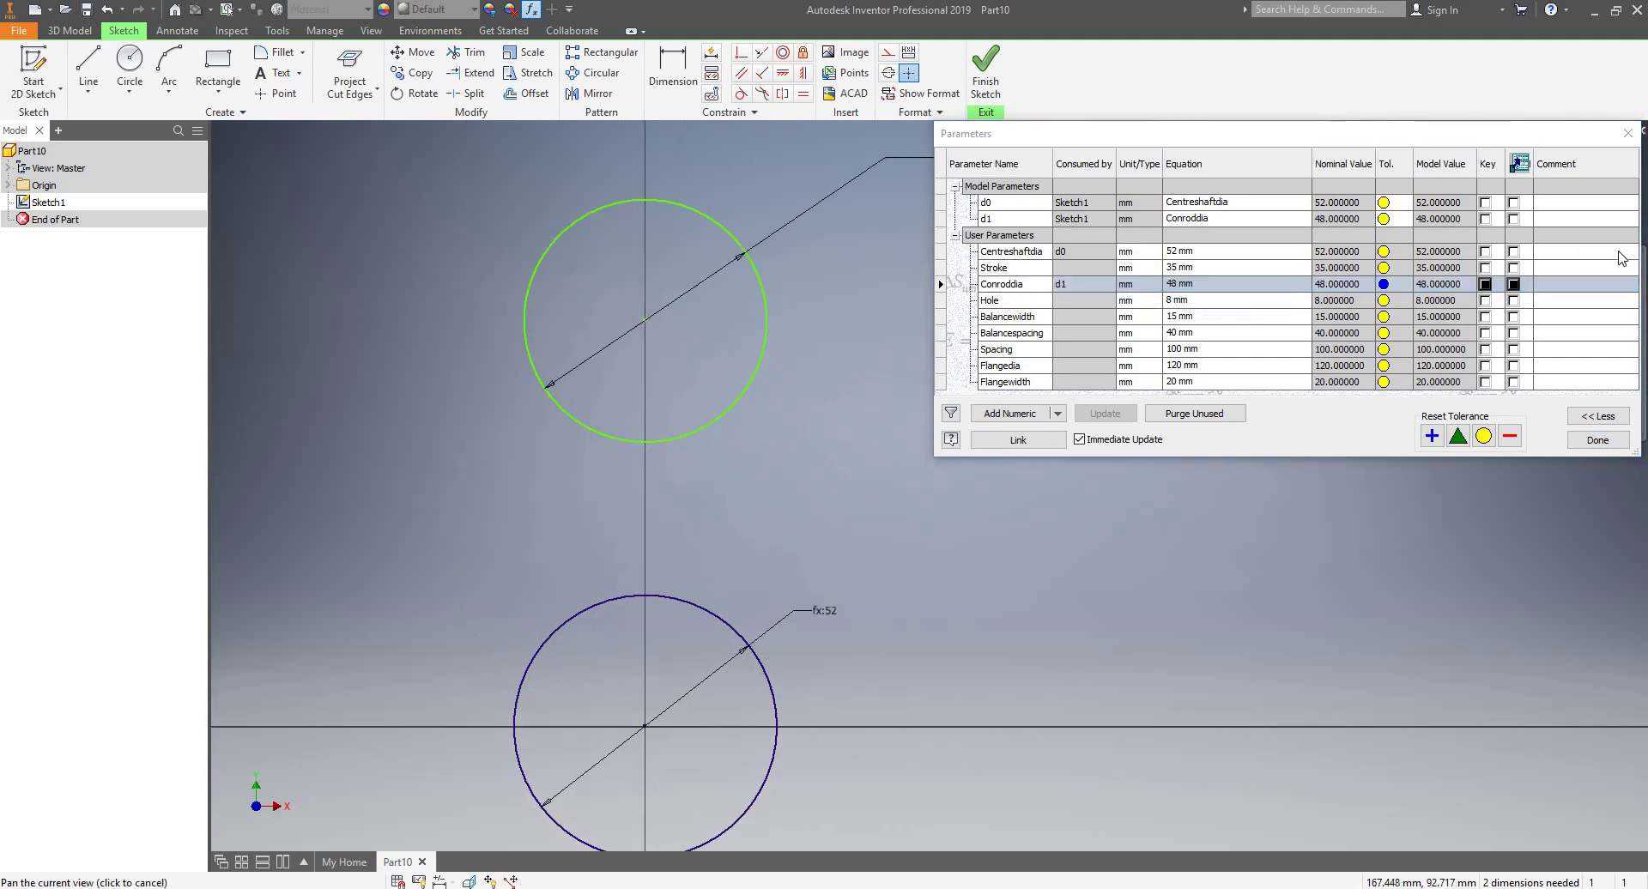
pyautogui.click(1594, 444)
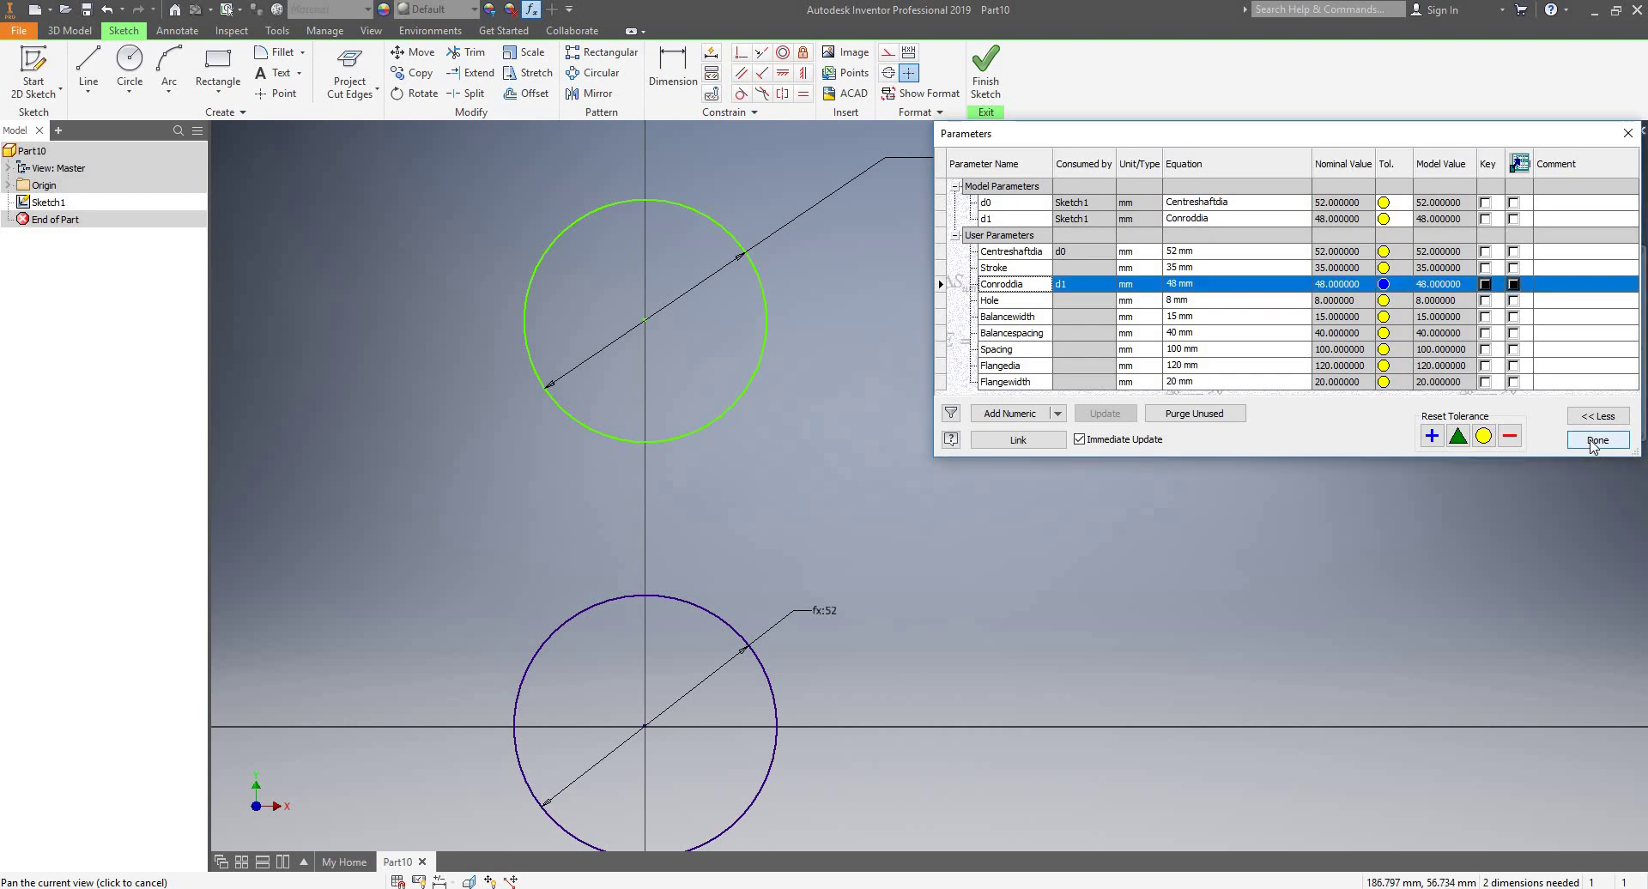
pyautogui.click(1596, 441)
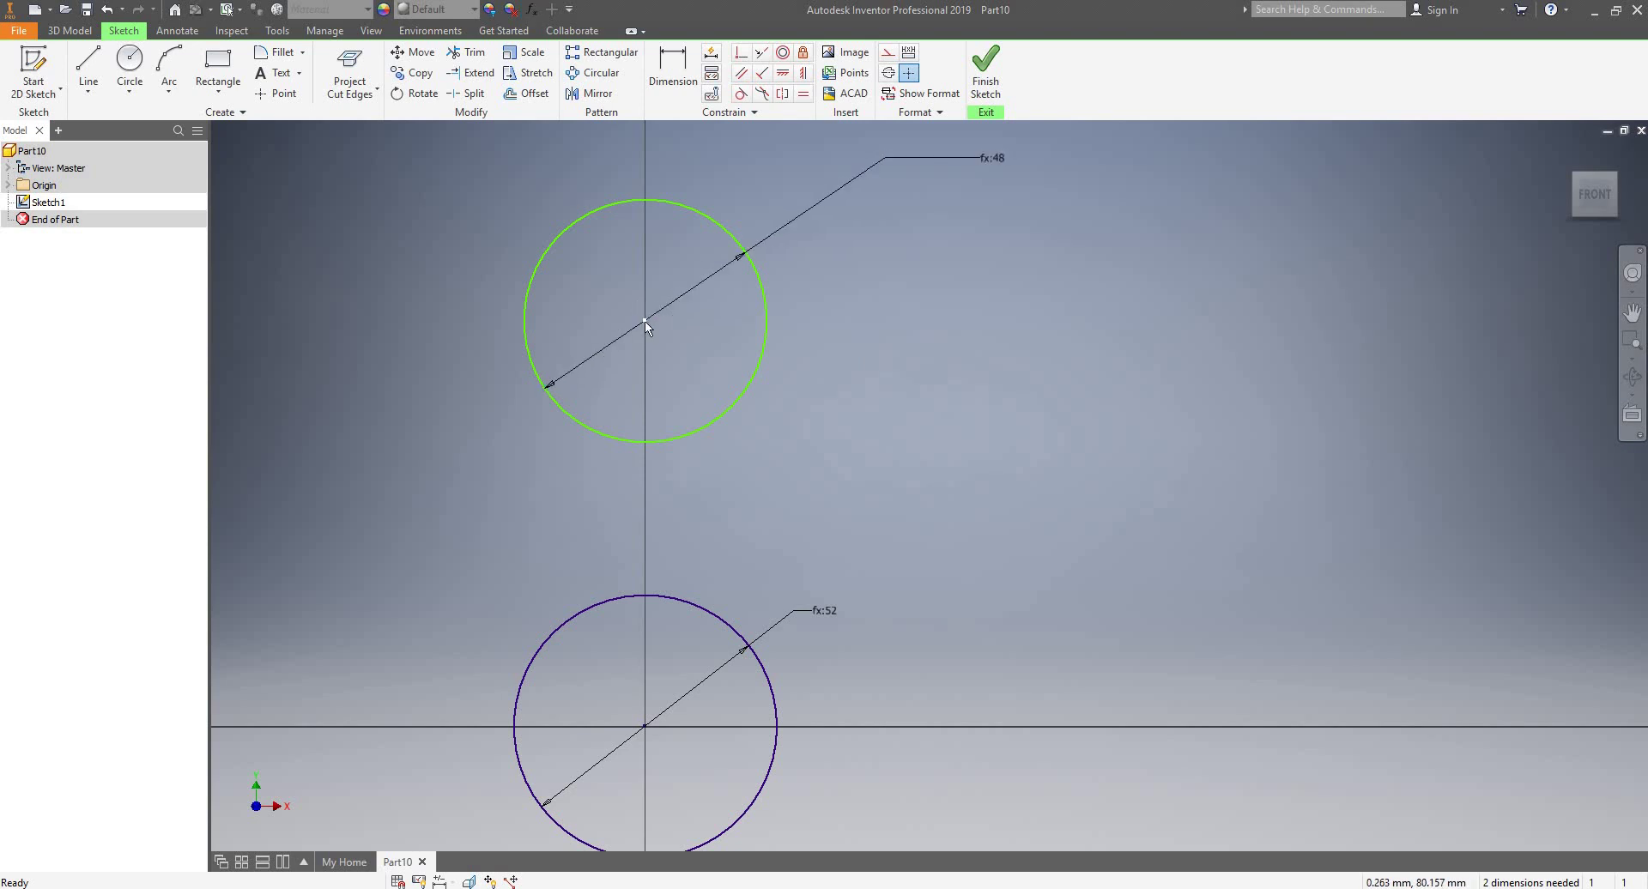
pyautogui.moveTo(646, 321); pyautogui.dragTo(909, 265)
pyautogui.scroll(-2, 881, 392)
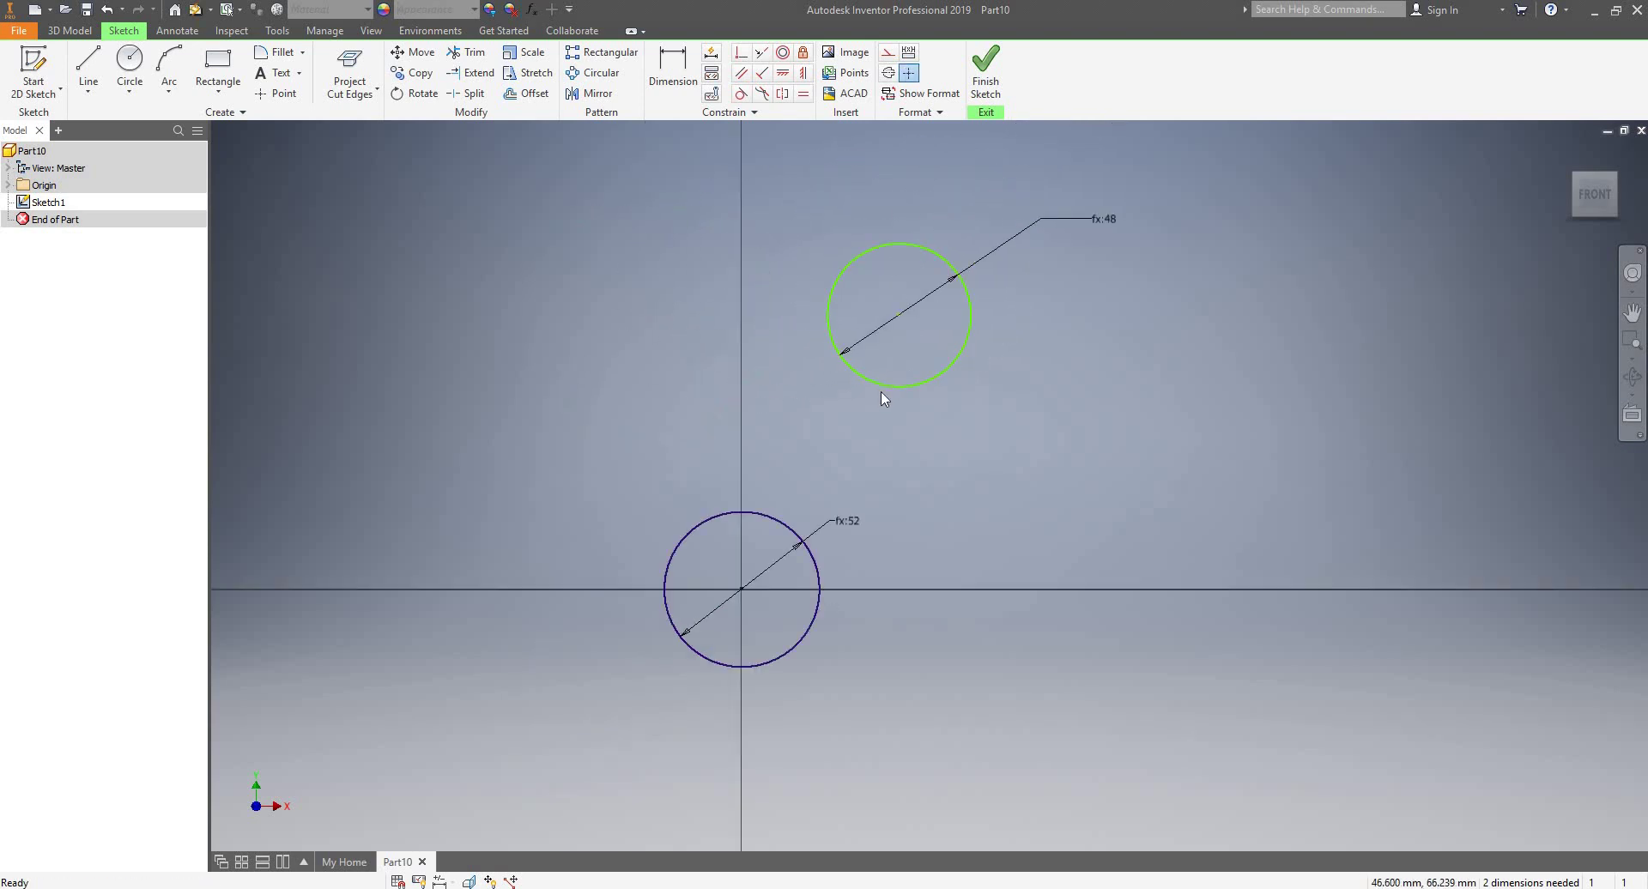
pyautogui.scroll(1, 829, 427)
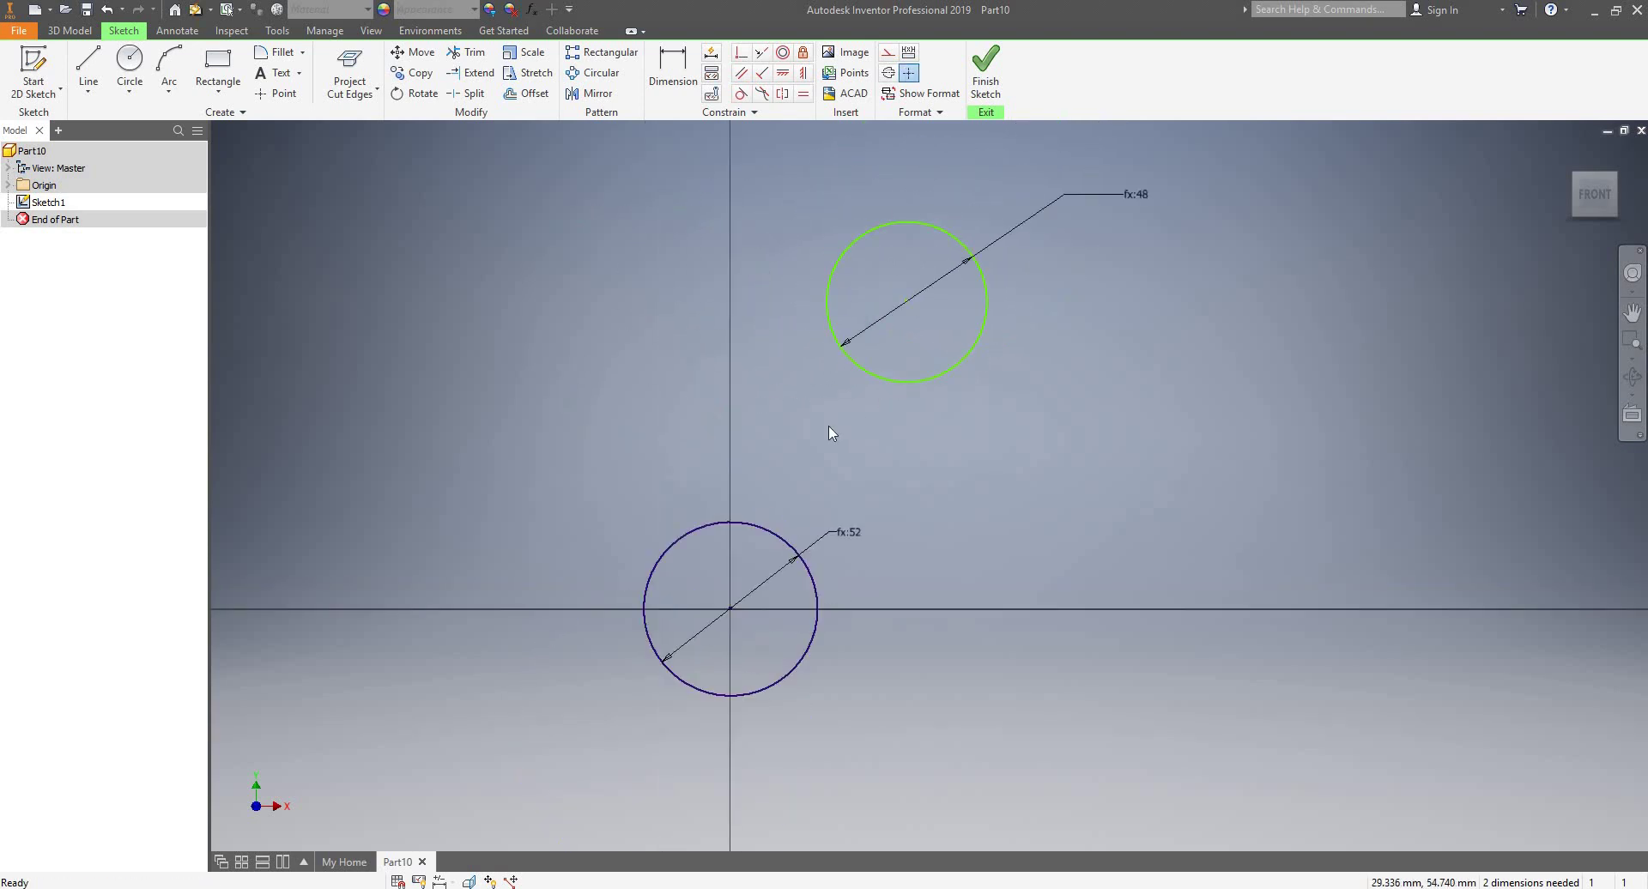
# - Apply a vertical constraint between the upper circle's centre and the origin
pyautogui.rightClick(829, 426)
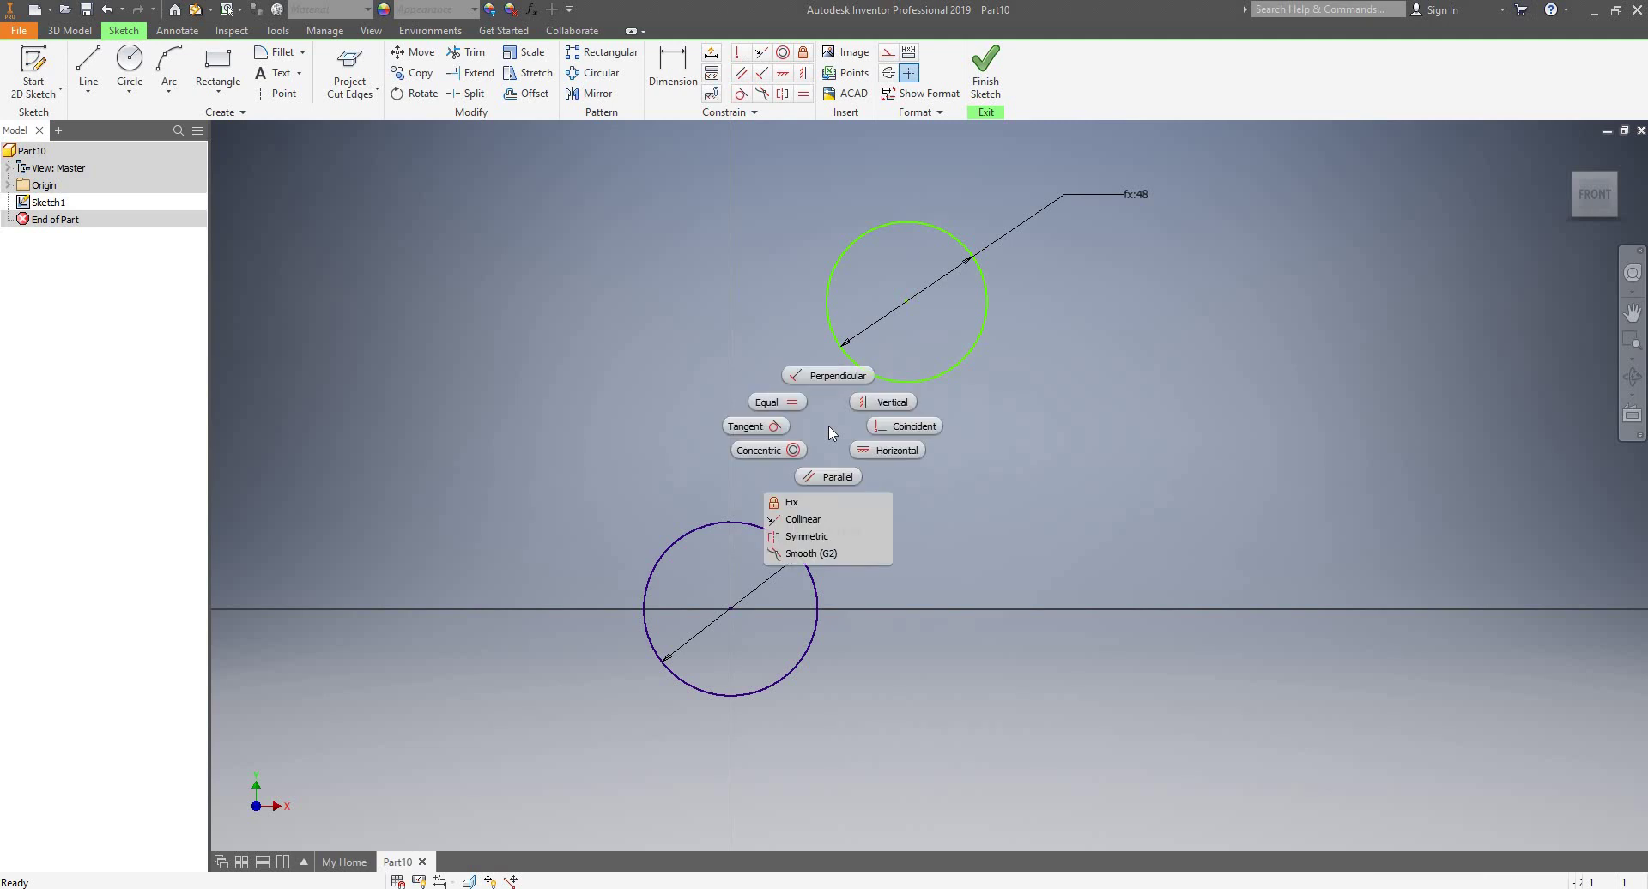
pyautogui.click(887, 402)
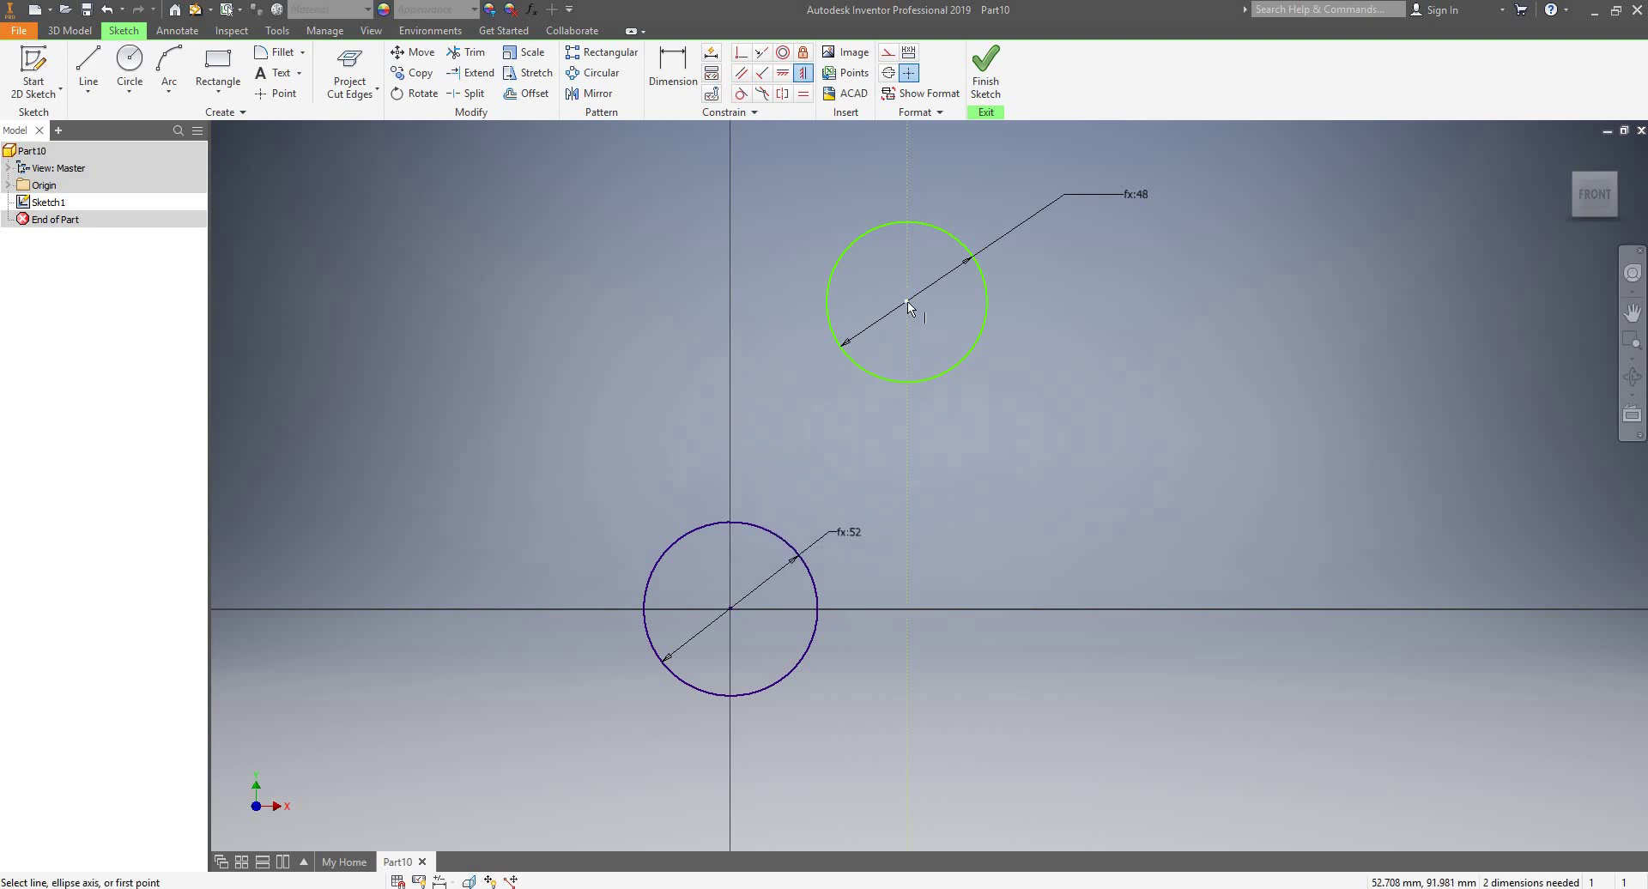
pyautogui.click(909, 302)
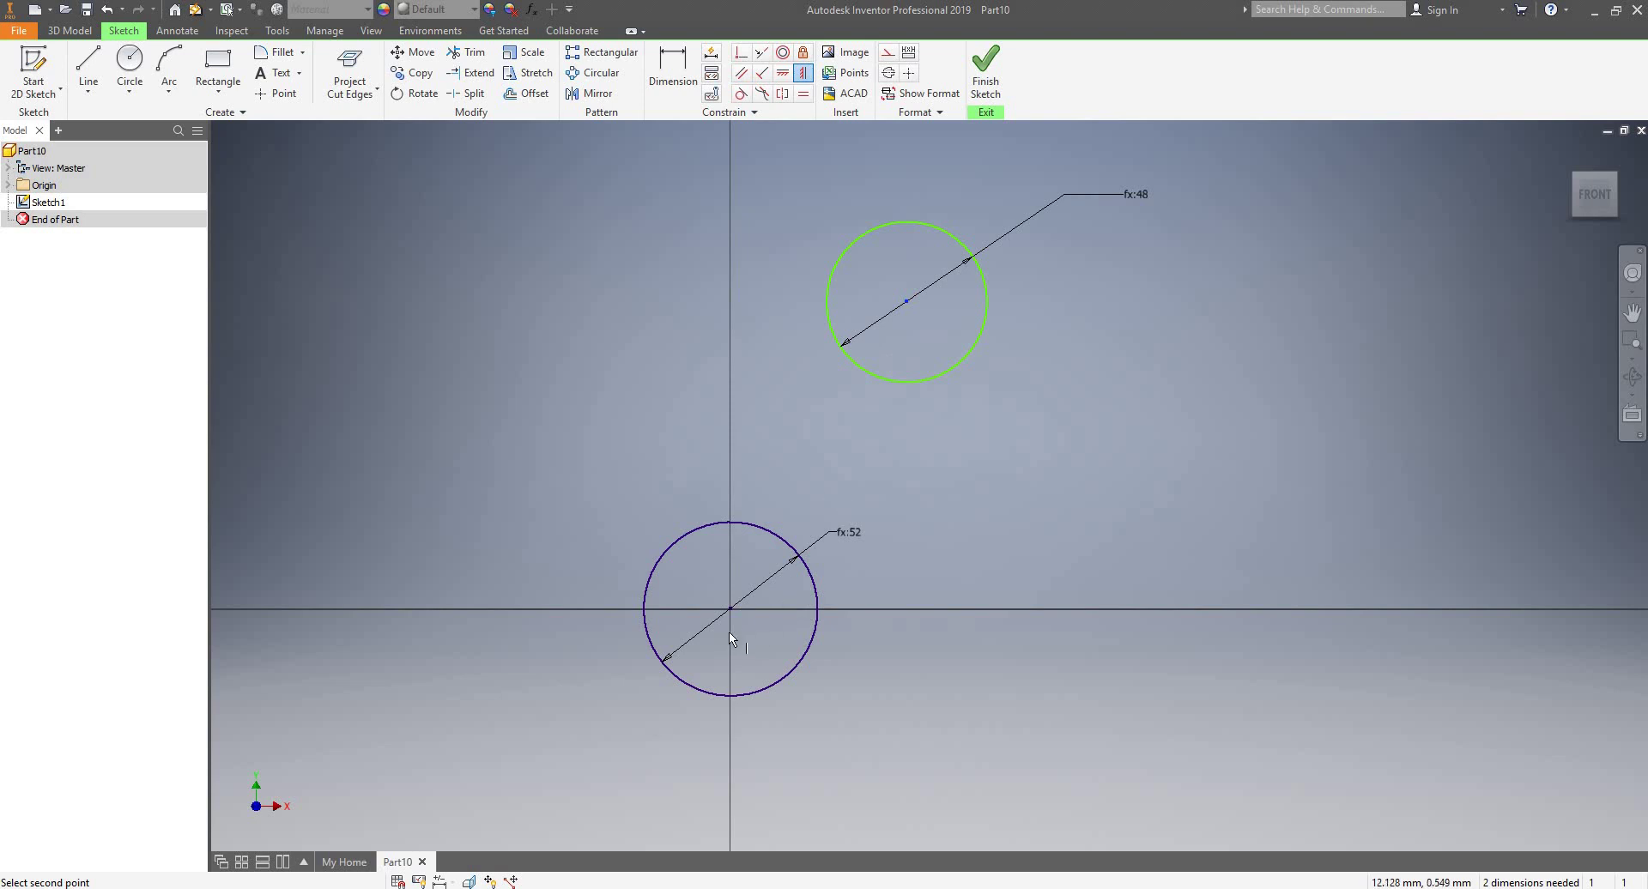
pyautogui.click(730, 610)
pyautogui.press('Escape')
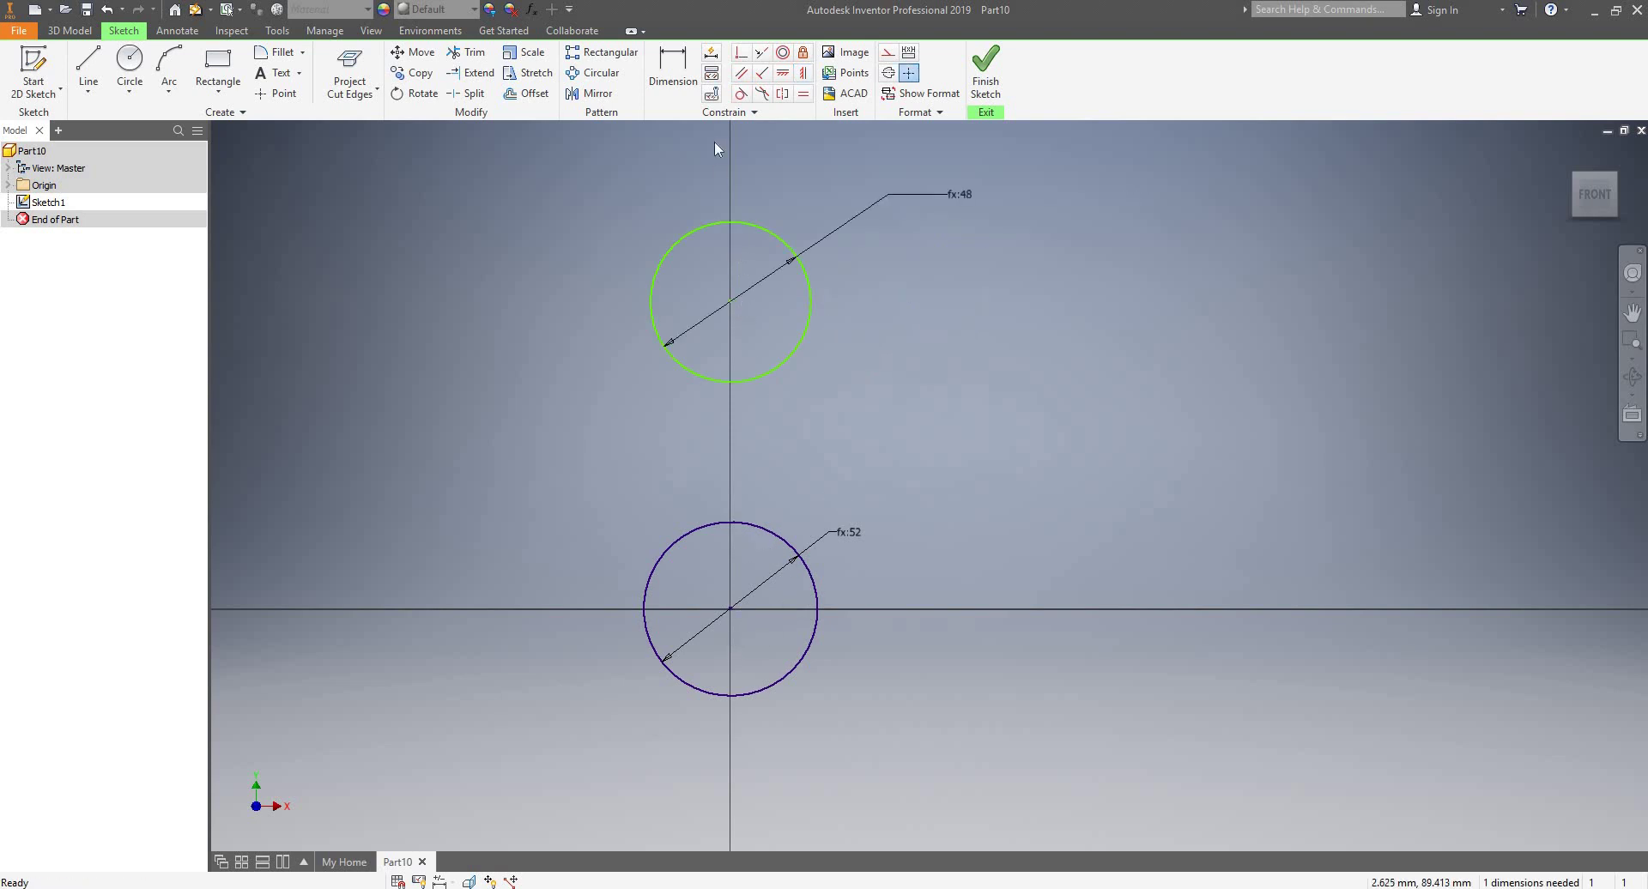
# - Dimension the vertical distance between the two circle centres and link it to the Stroke parameter
pyautogui.click(682, 81)
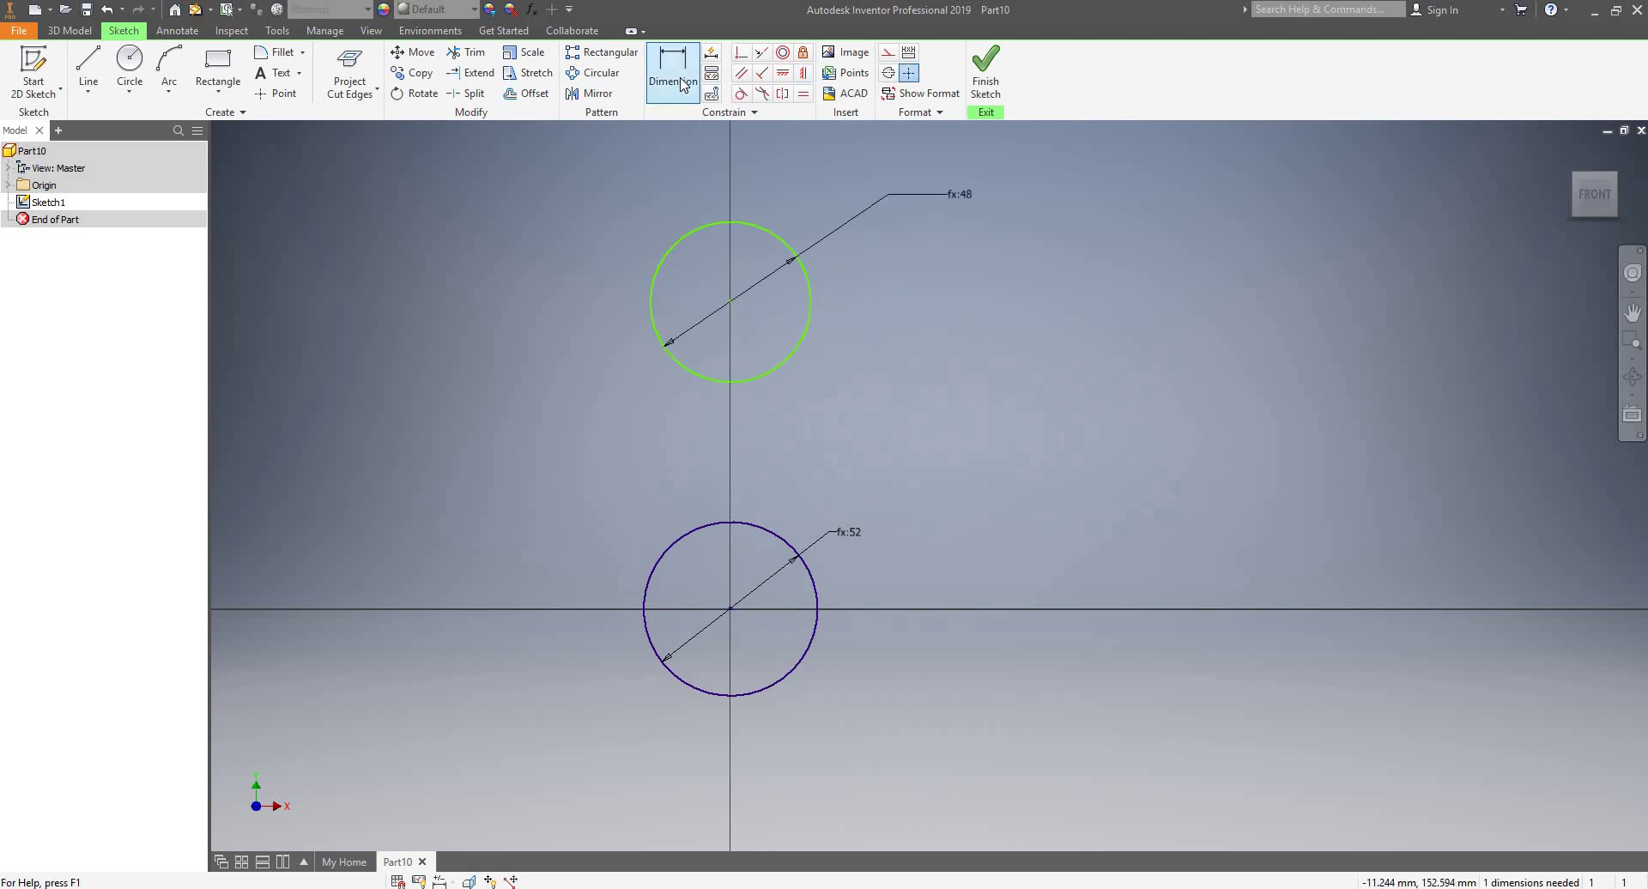
pyautogui.click(731, 301)
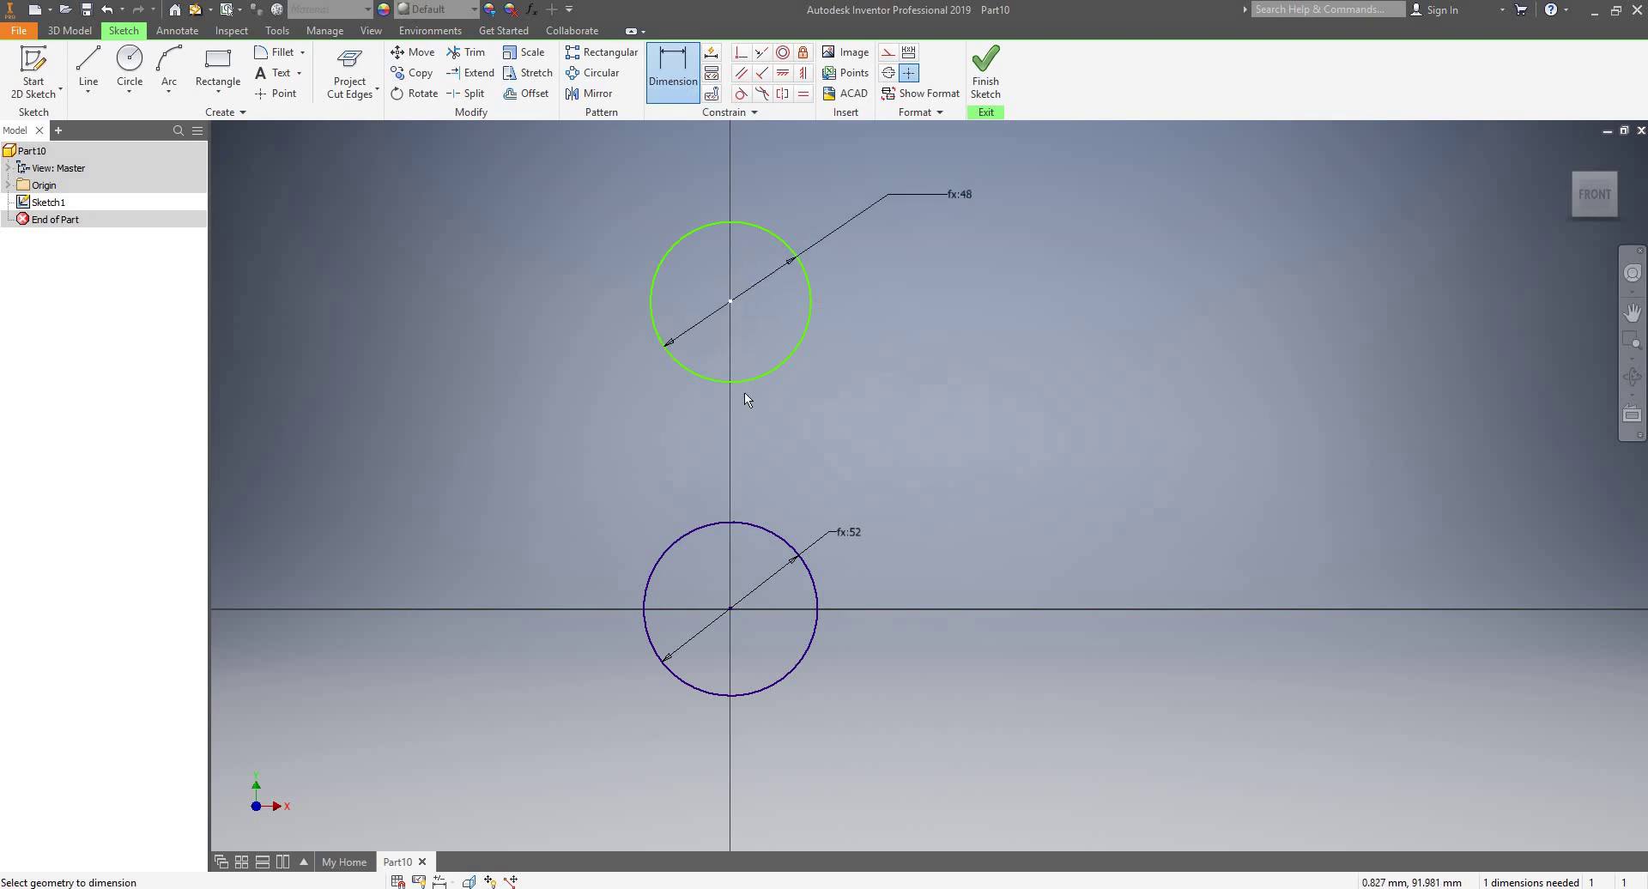
pyautogui.click(731, 609)
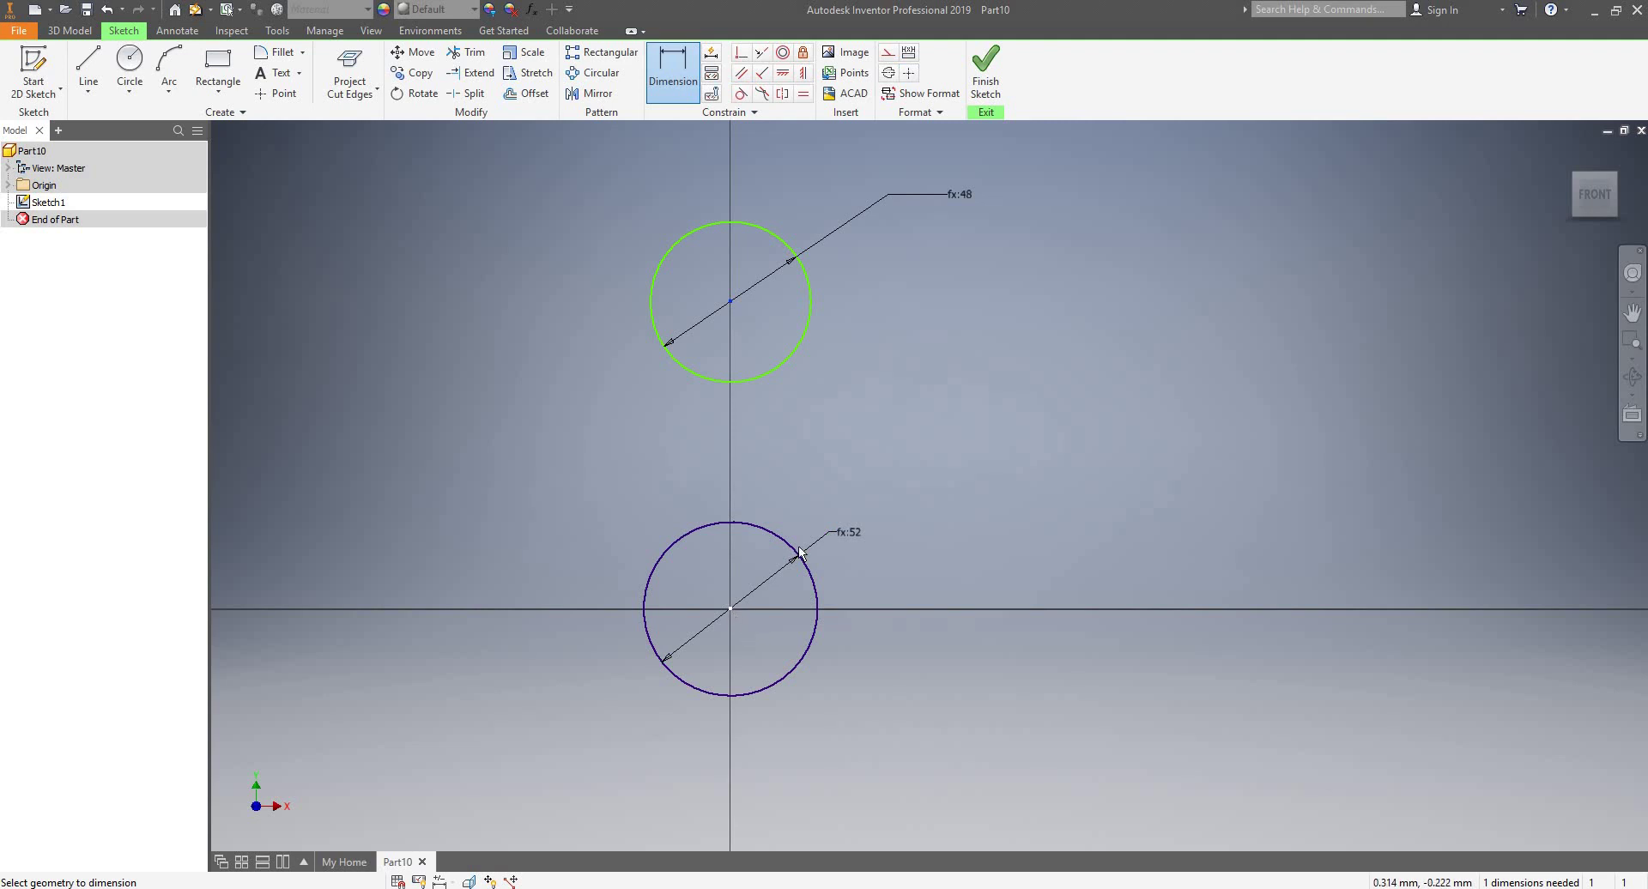
pyautogui.click(942, 432)
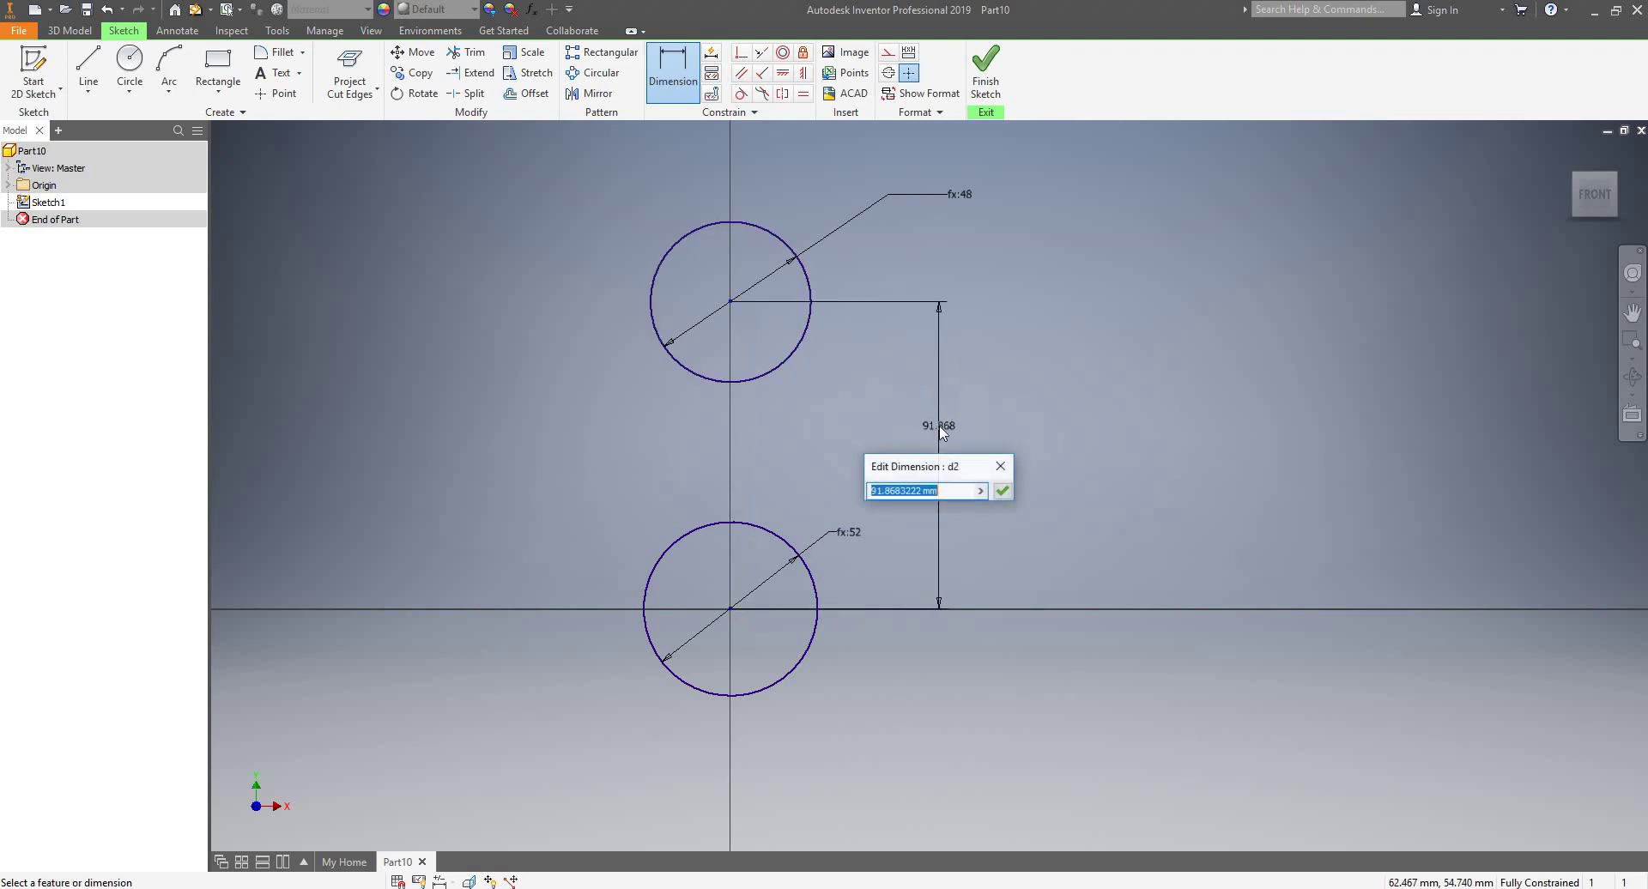
pyautogui.click(980, 491)
pyautogui.click(1051, 551)
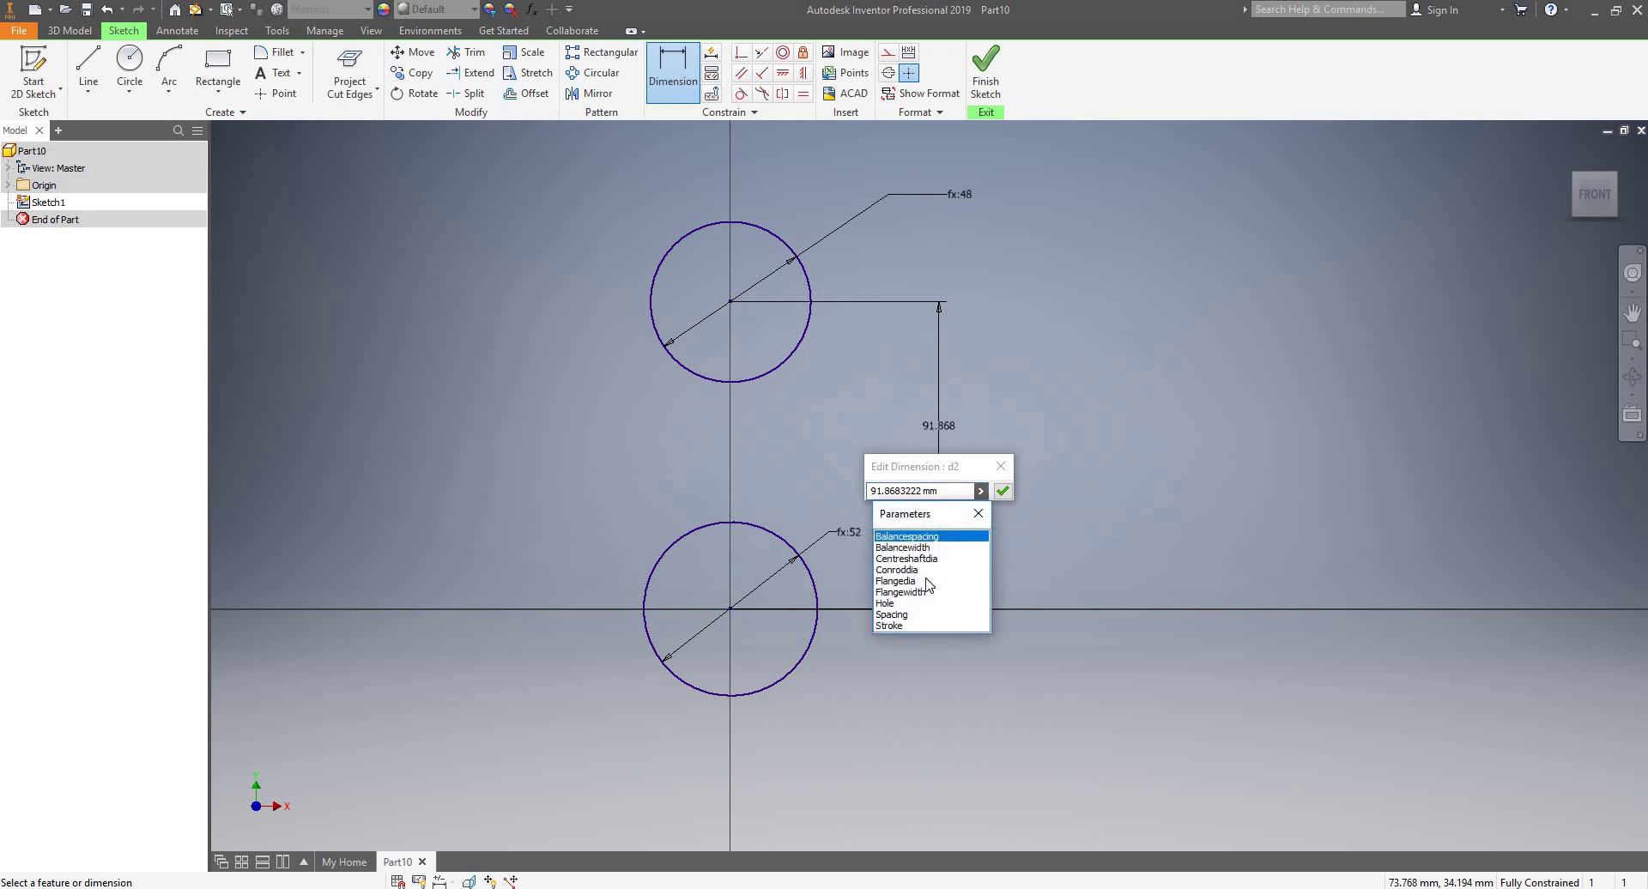
pyautogui.click(908, 625)
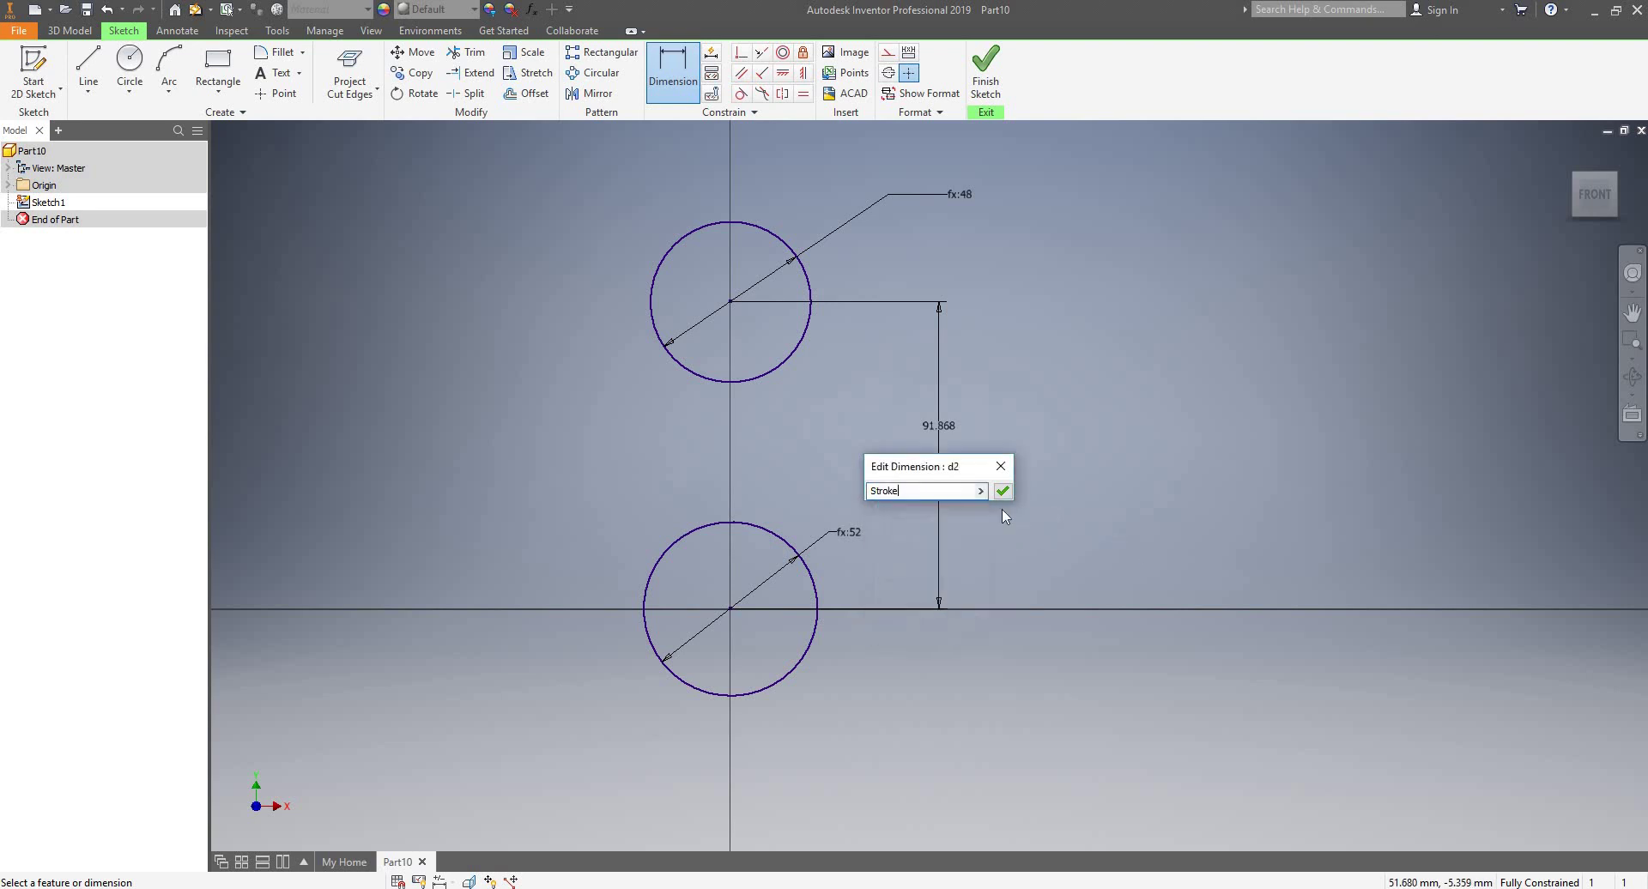
pyautogui.click(1003, 491)
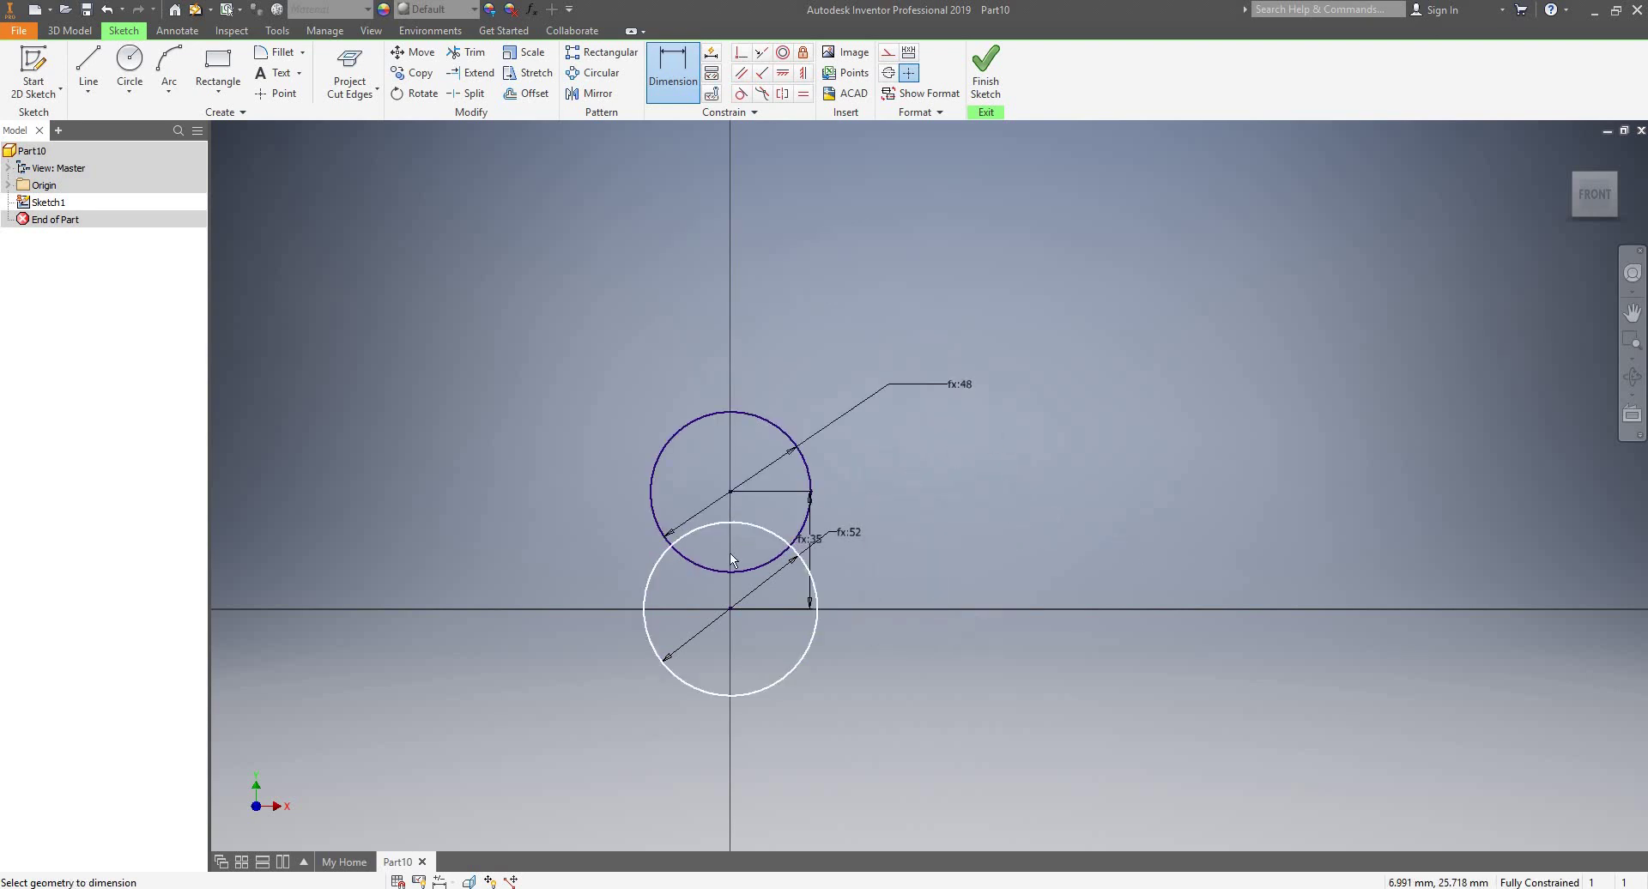
pyautogui.scroll(-5, 724, 578)
pyautogui.scroll(3, 725, 575)
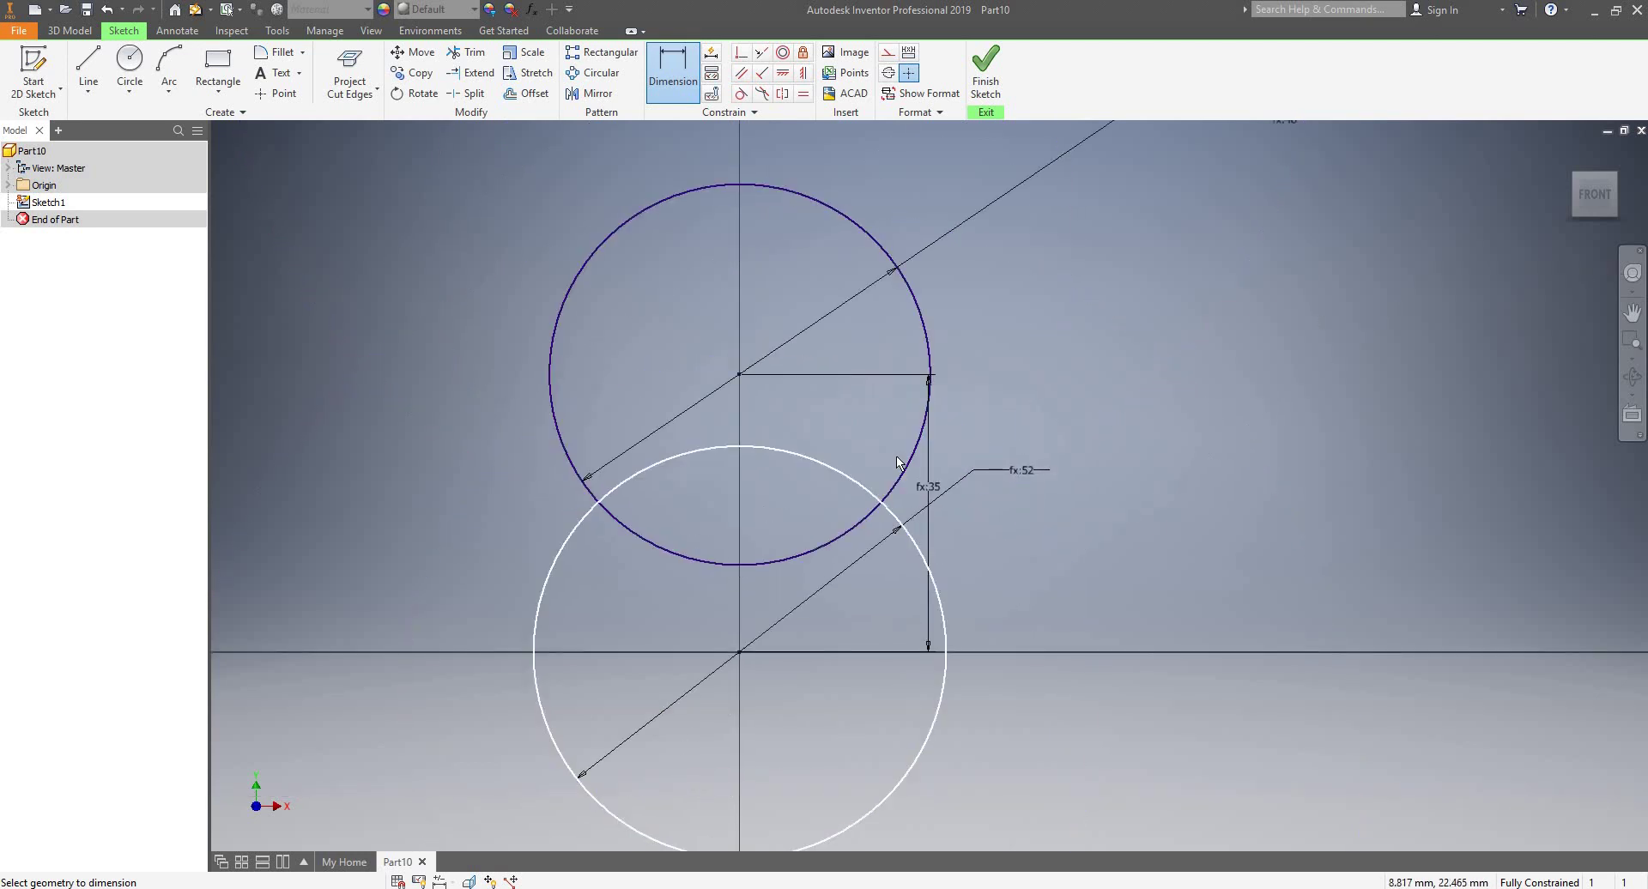
pyautogui.scroll(2, 819, 523)
pyautogui.press('Escape')
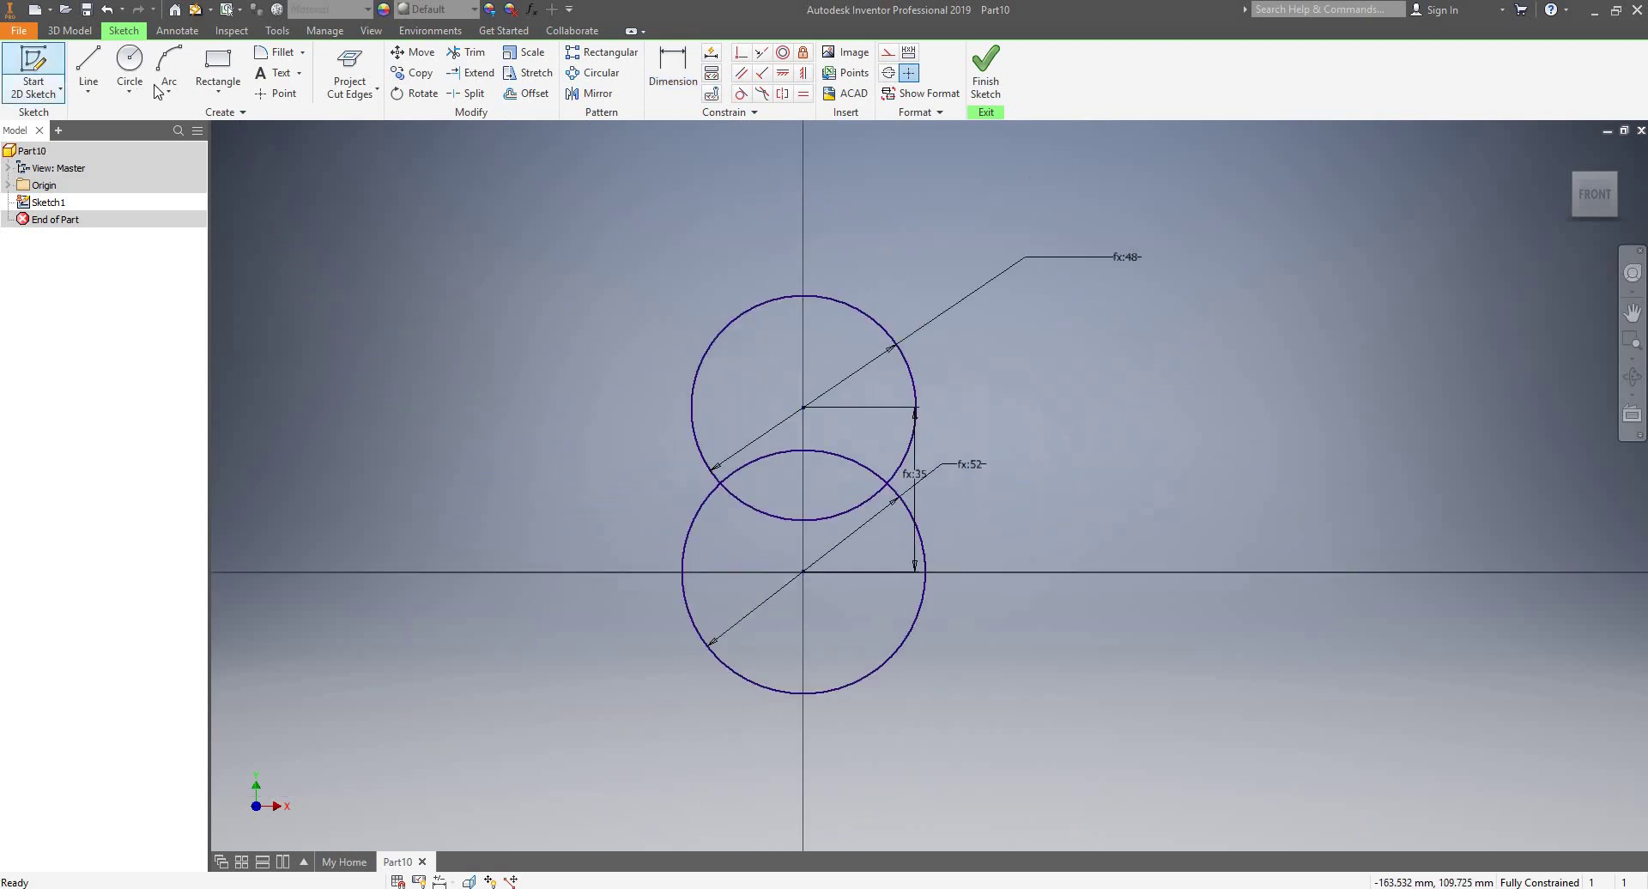
# - Sketch a 120 mm diameter circle centred on the origin
pyautogui.click(130, 61)
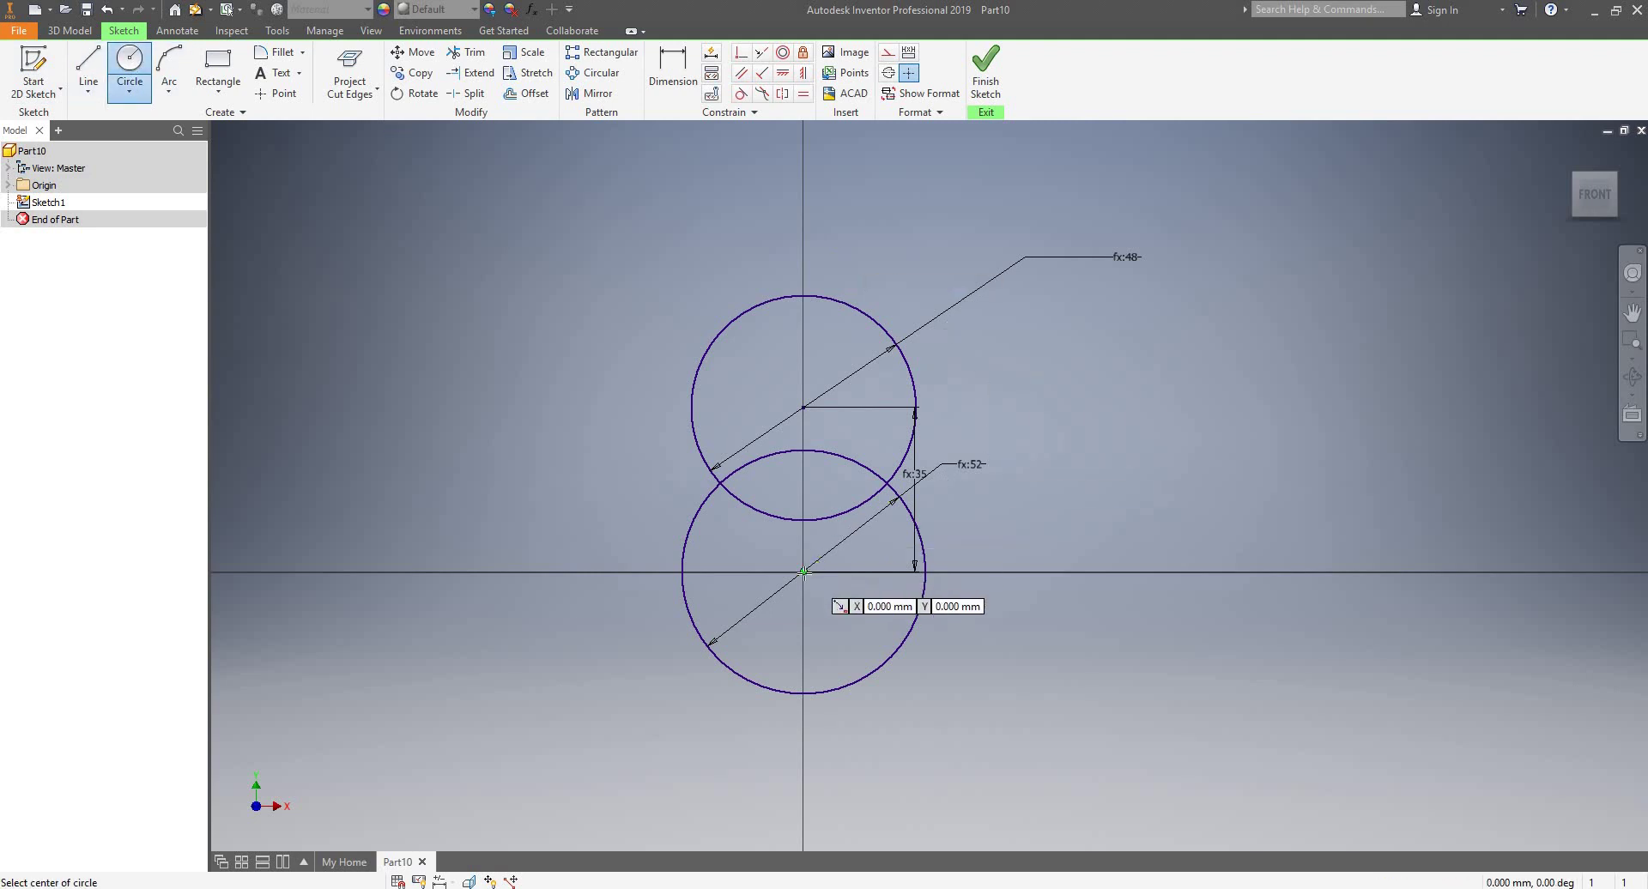
pyautogui.click(803, 571)
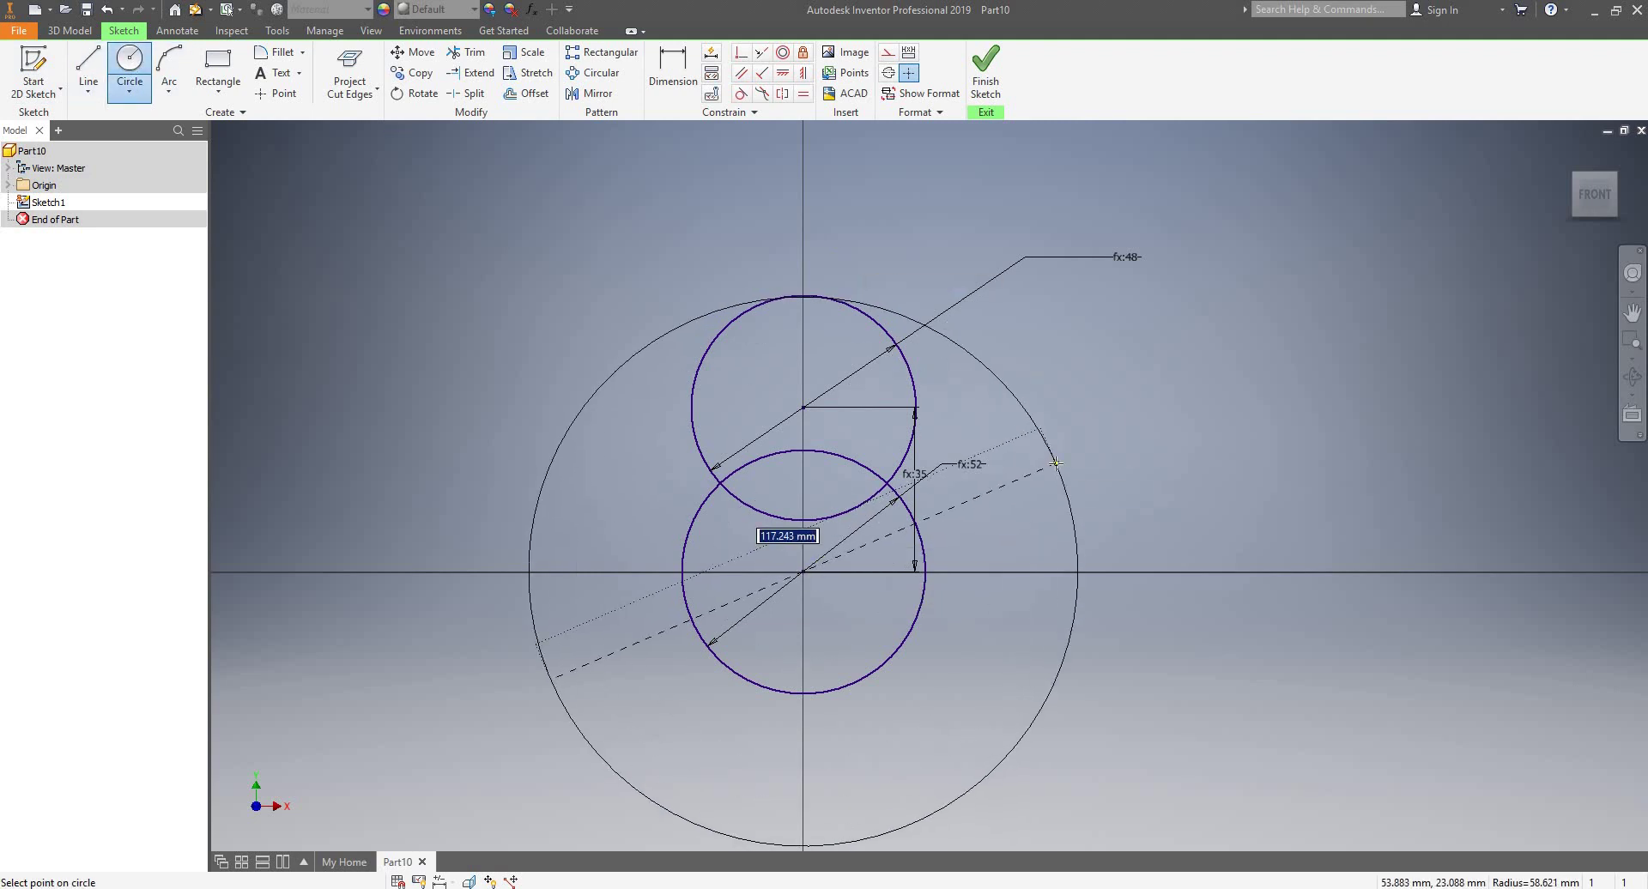
pyautogui.write('120')
pyautogui.press('Return')
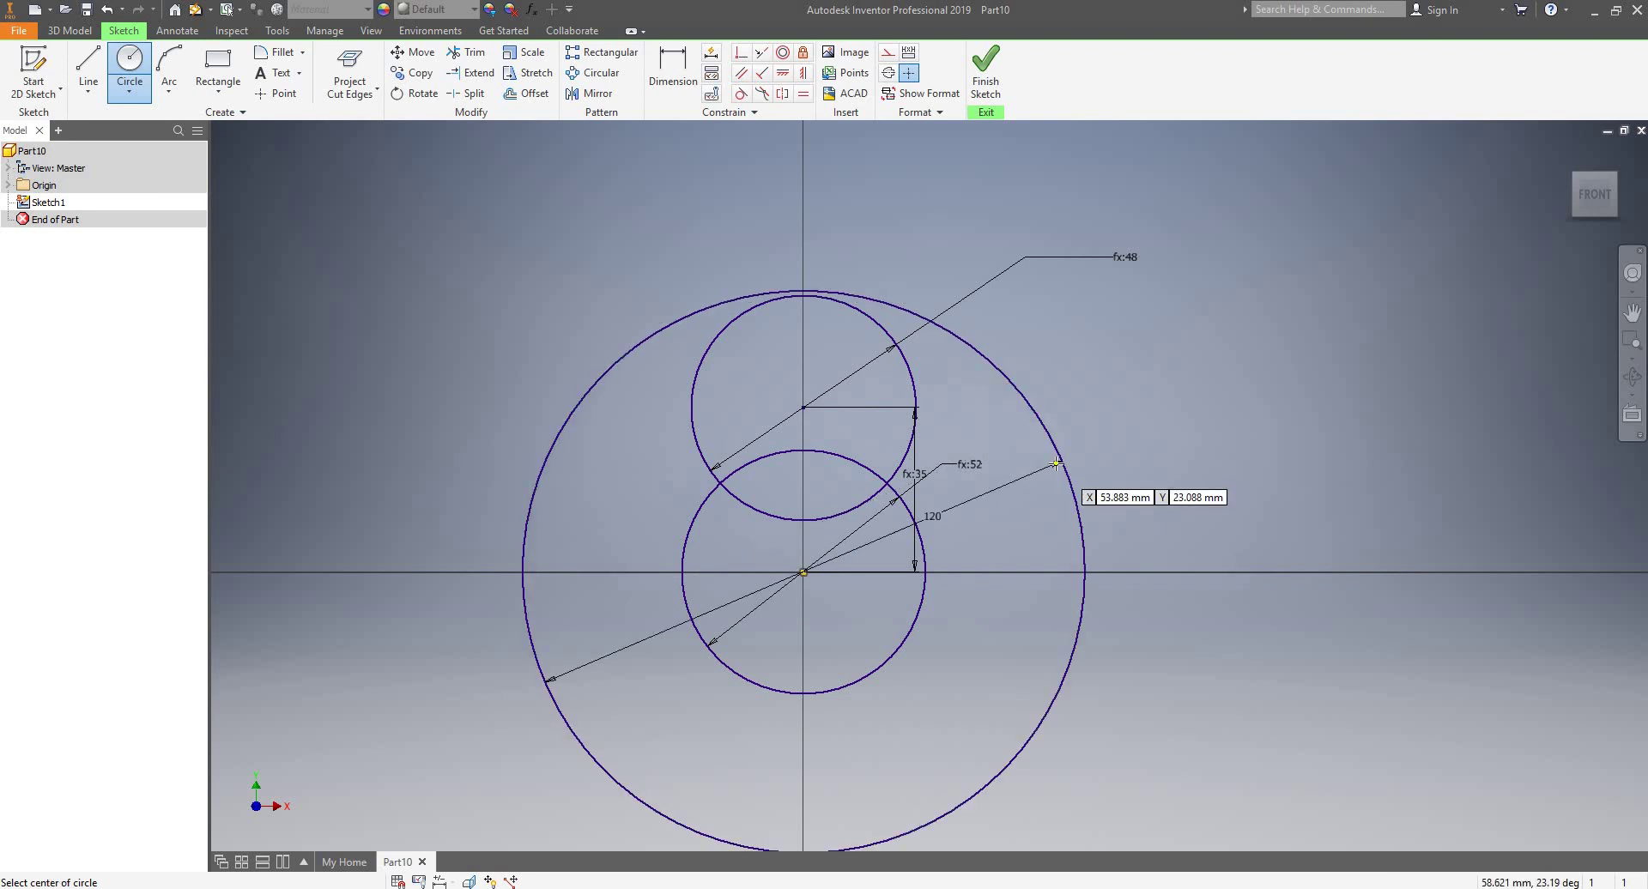
# - Sketch a 67 mm diameter circle concentric with the upper connecting-rod circle
pyautogui.click(803, 407)
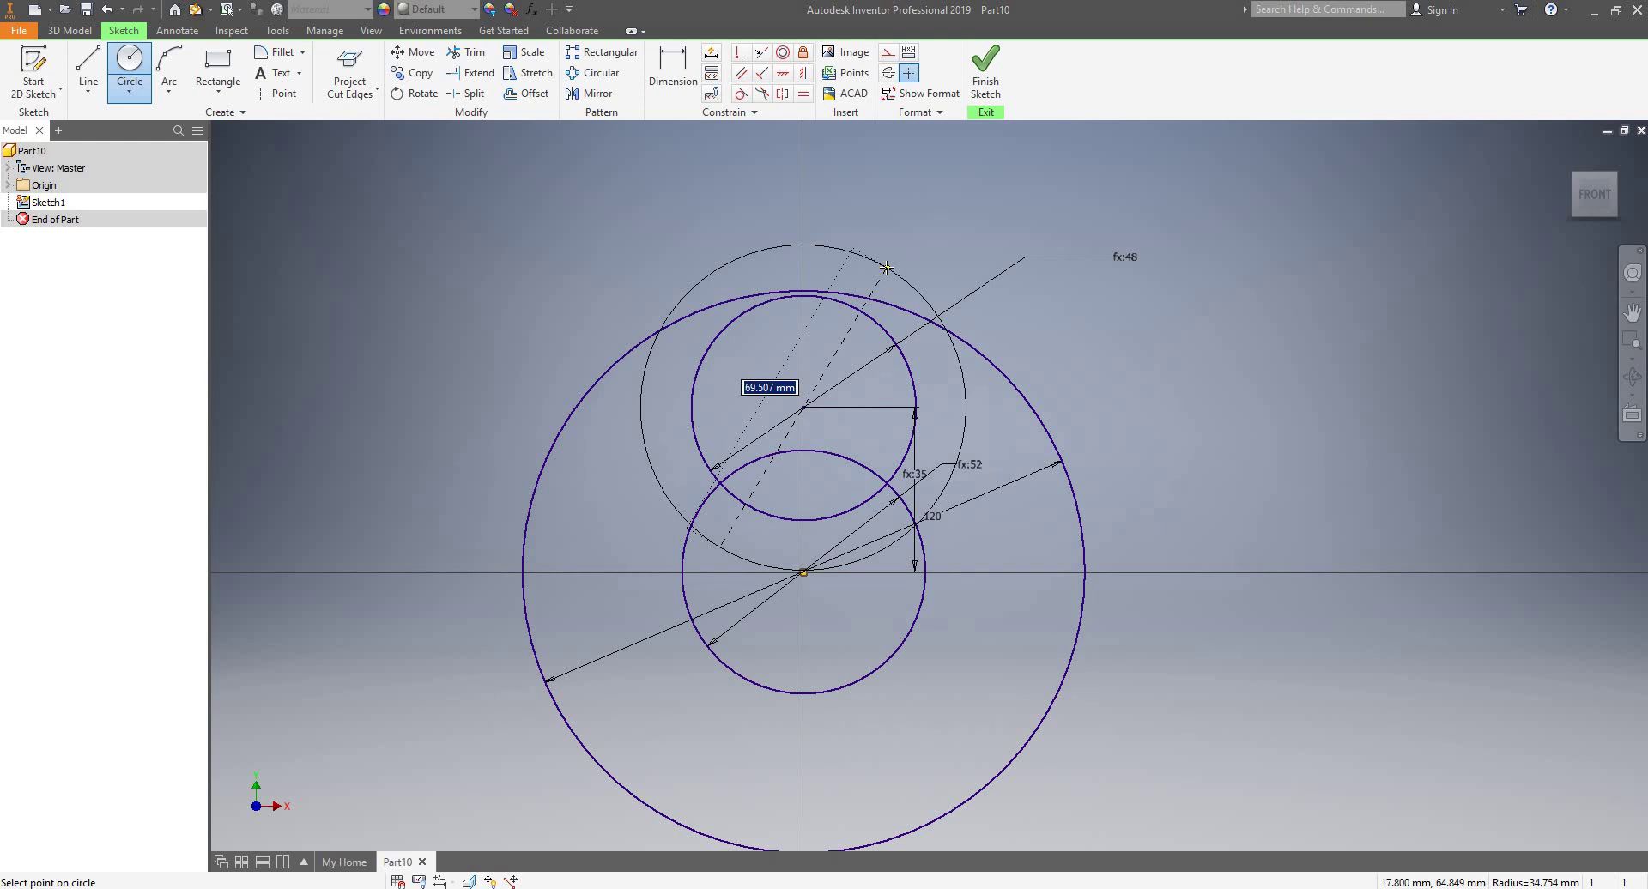
pyautogui.write('67')
pyautogui.press('Return')
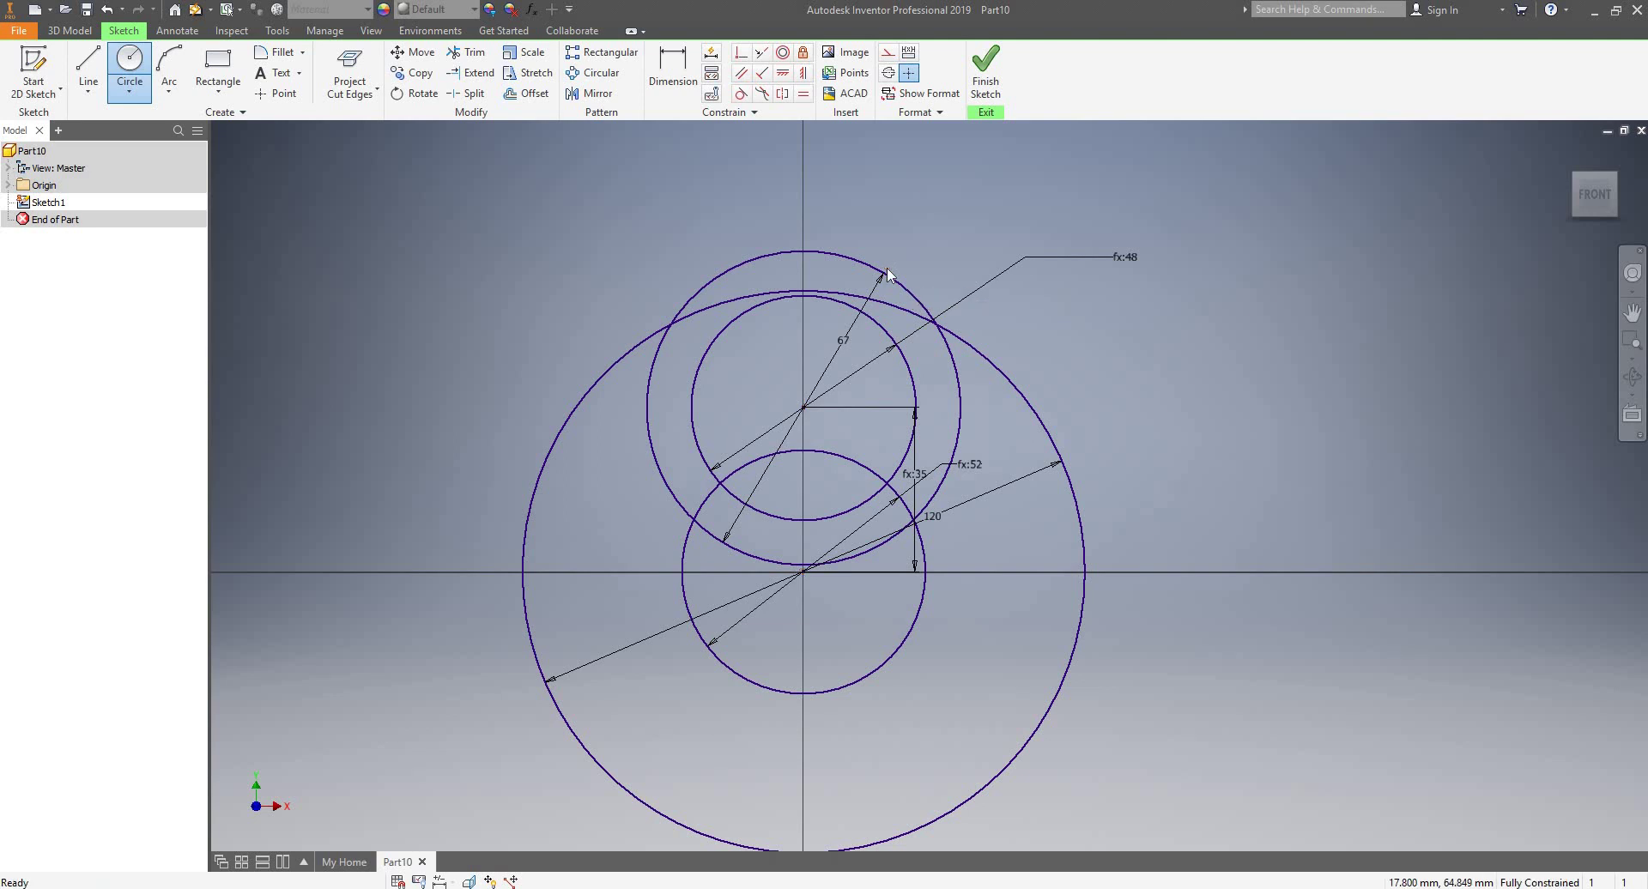
pyautogui.press('Escape')
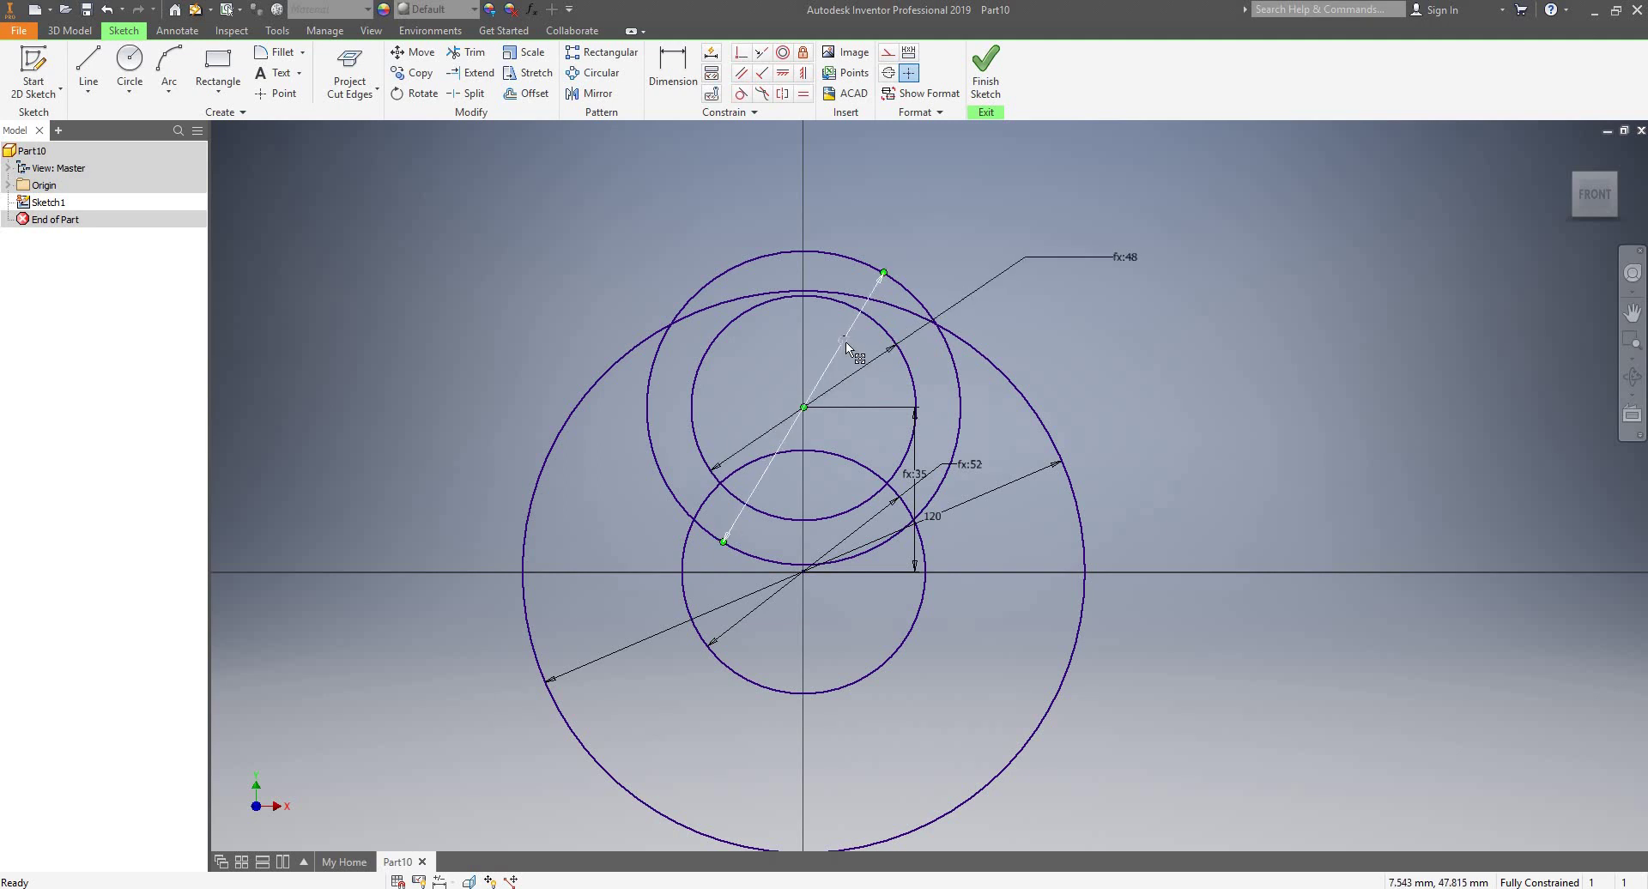
# - Set the outer upper circle's diameter to the expression Conroddia + 15 mm
pyautogui.click(847, 346)
pyautogui.click(845, 345)
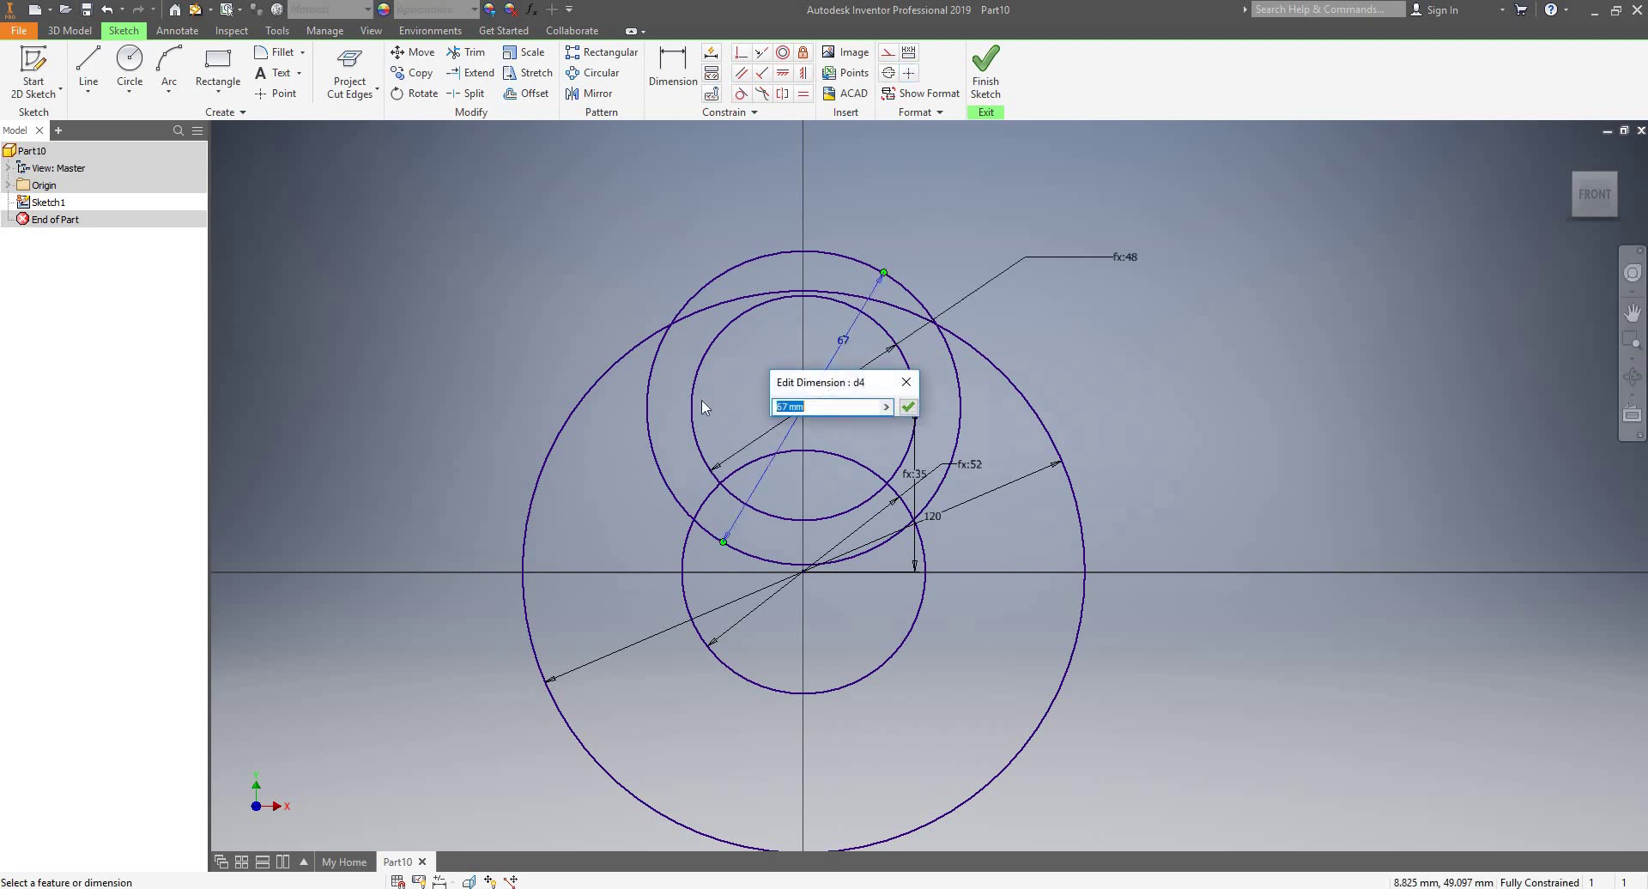
pyautogui.moveTo(835, 387)
pyautogui.mouseDown()
pyautogui.moveTo(1050, 297)
pyautogui.moveTo(1095, 302)
pyautogui.moveTo(1122, 339)
pyautogui.mouseUp()
pyautogui.write('co')
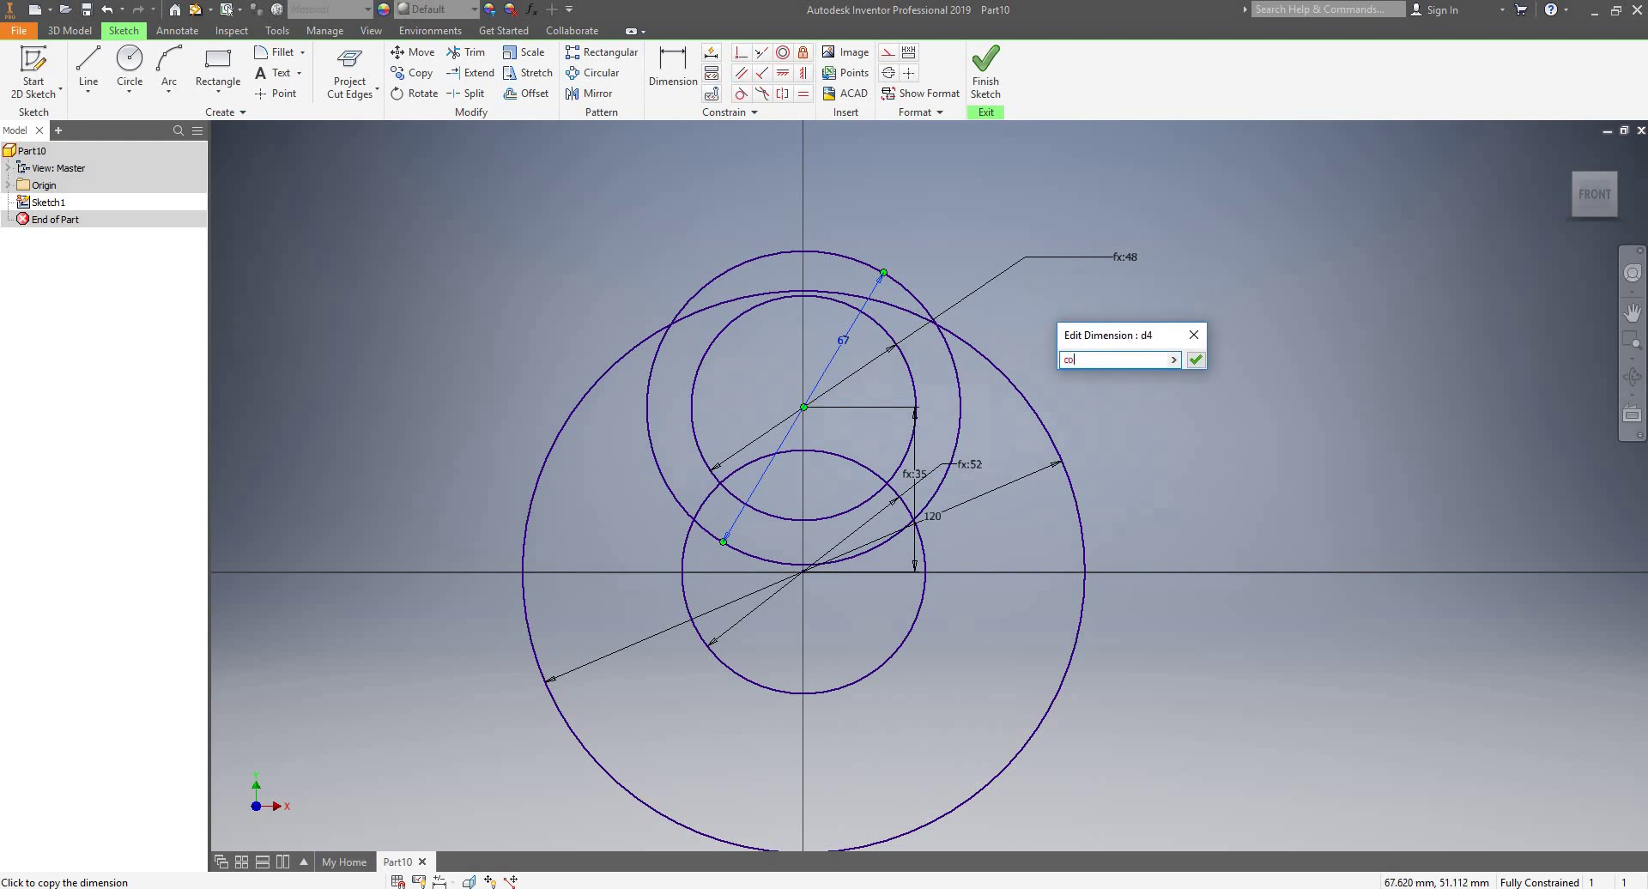
pyautogui.write('nroddi')
pyautogui.press('BackSpace')
pyautogui.write('C')
pyautogui.write('+15')
pyautogui.press('Return')
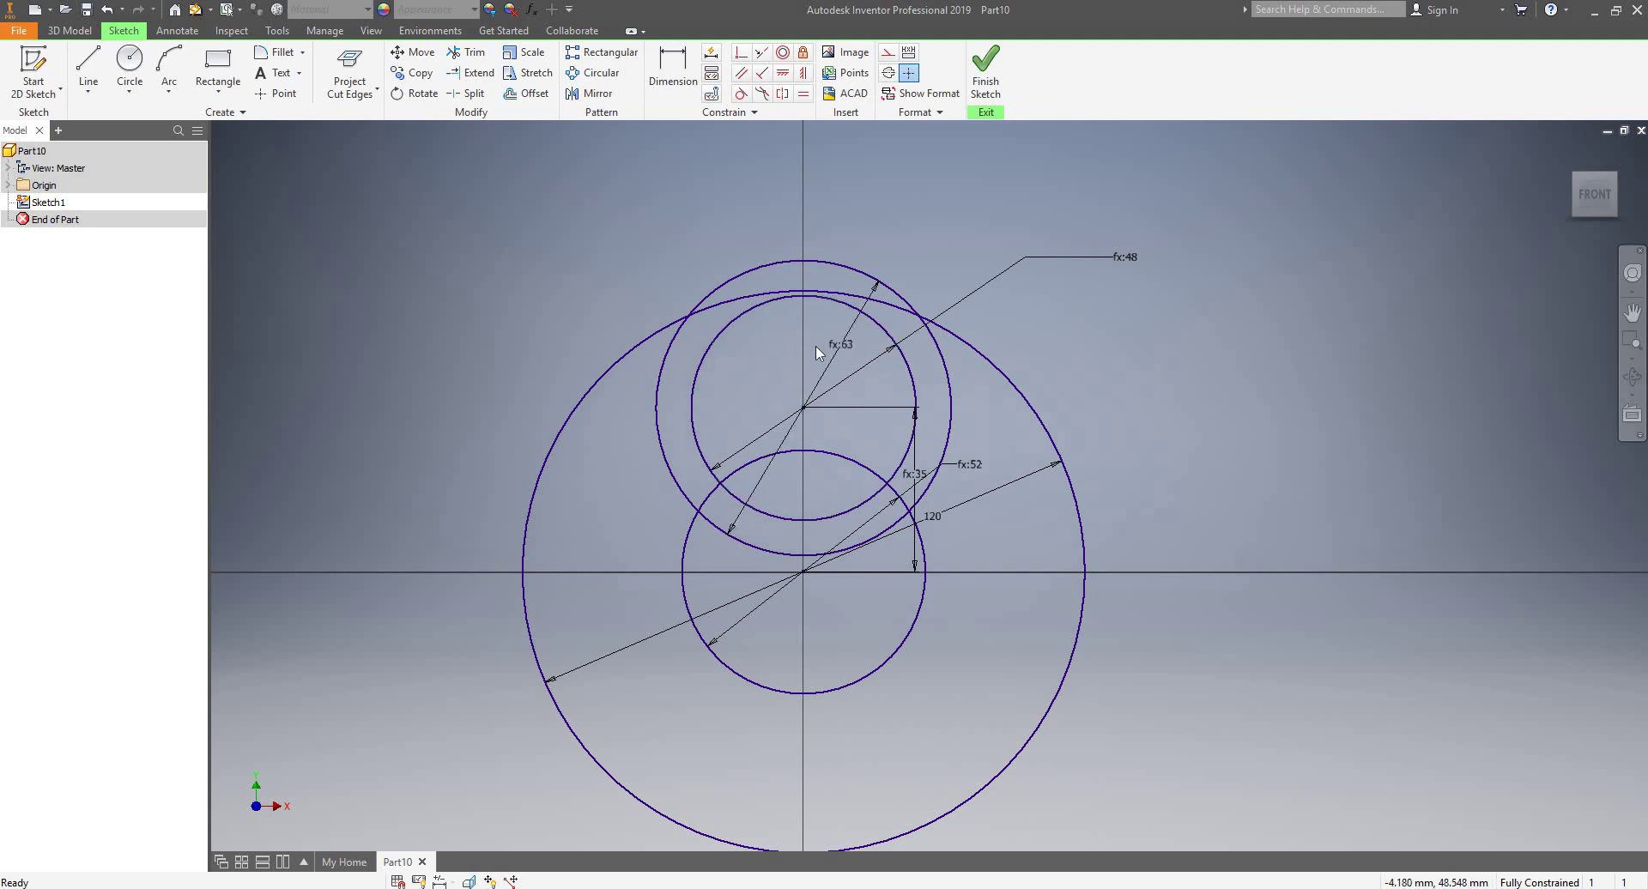
# - Change the outer upper circle's diameter expression to Conroddia + 19 mm
pyautogui.doubleClick(848, 349)
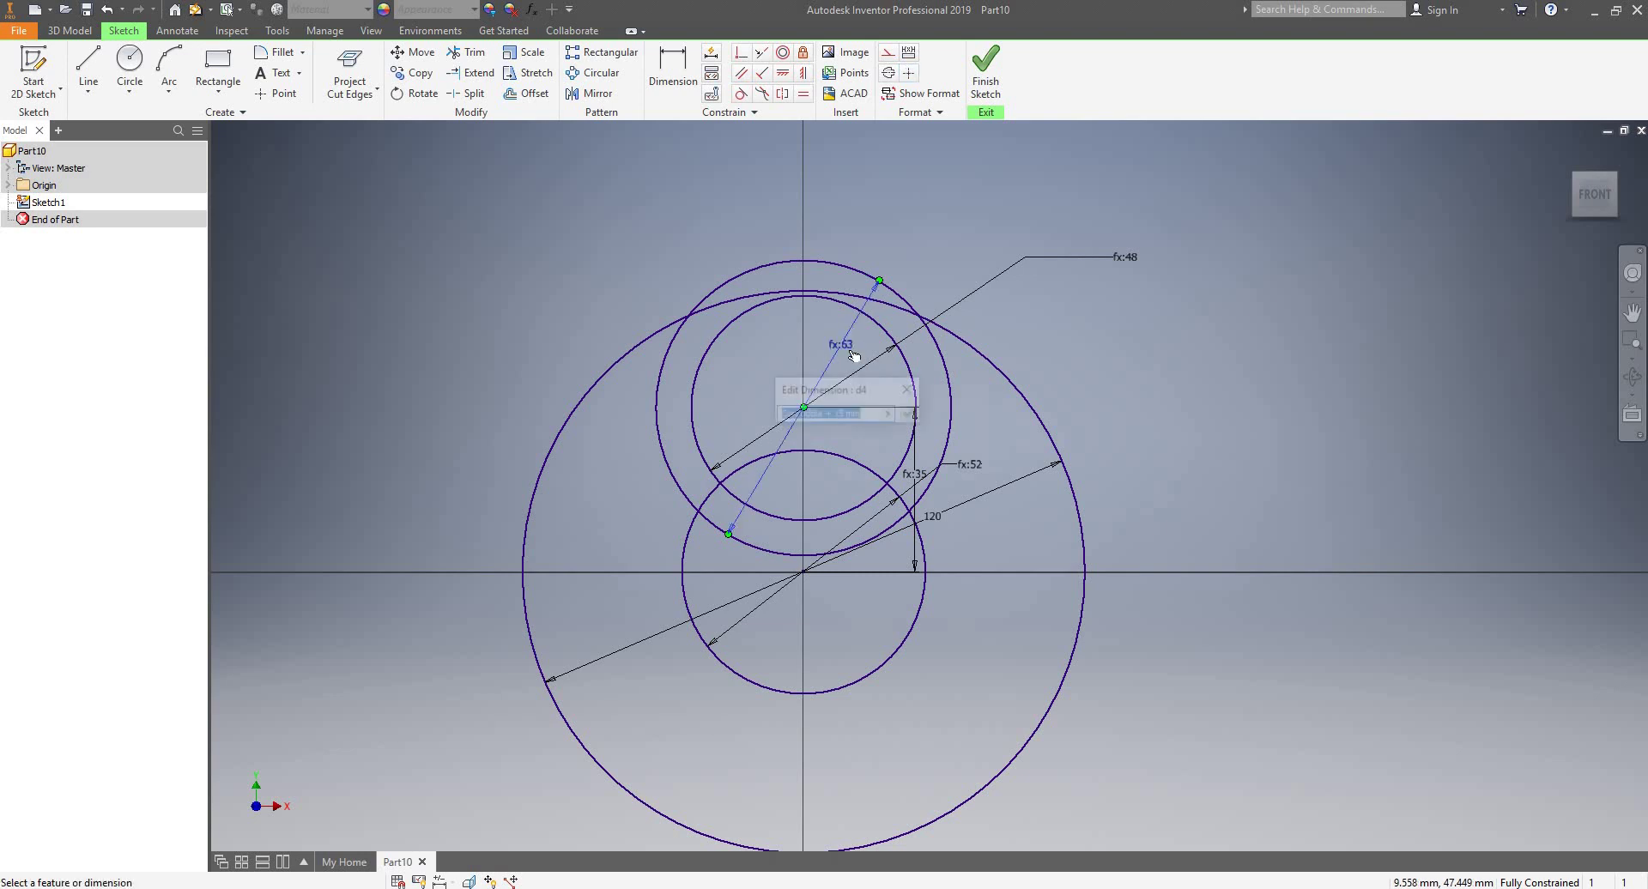
pyautogui.click(843, 414)
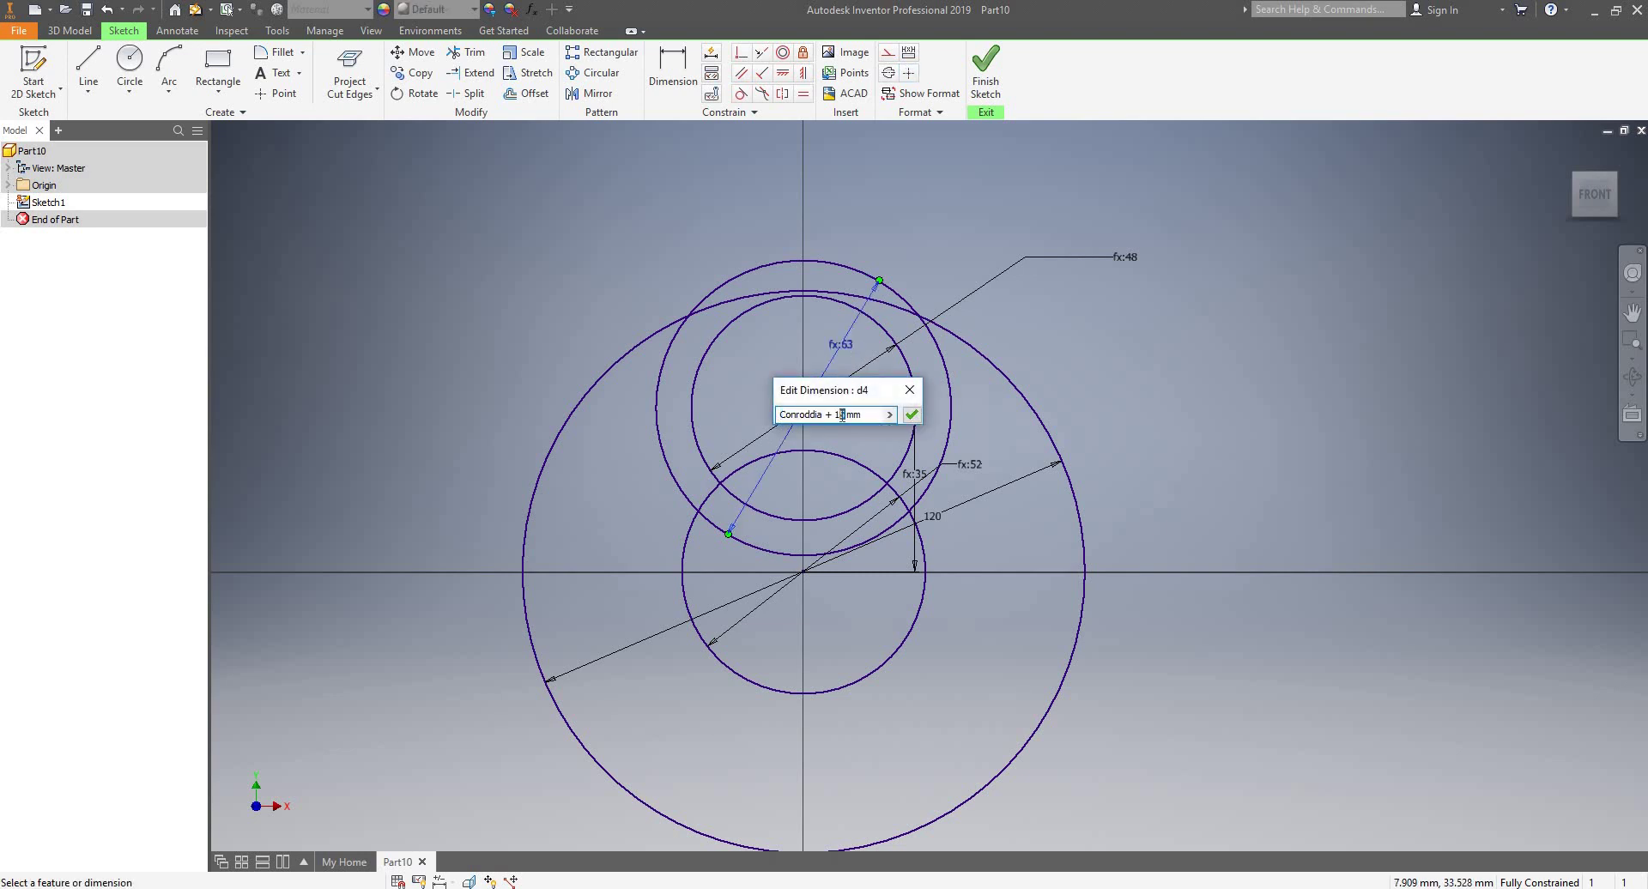
pyautogui.write('9')
pyautogui.click(913, 418)
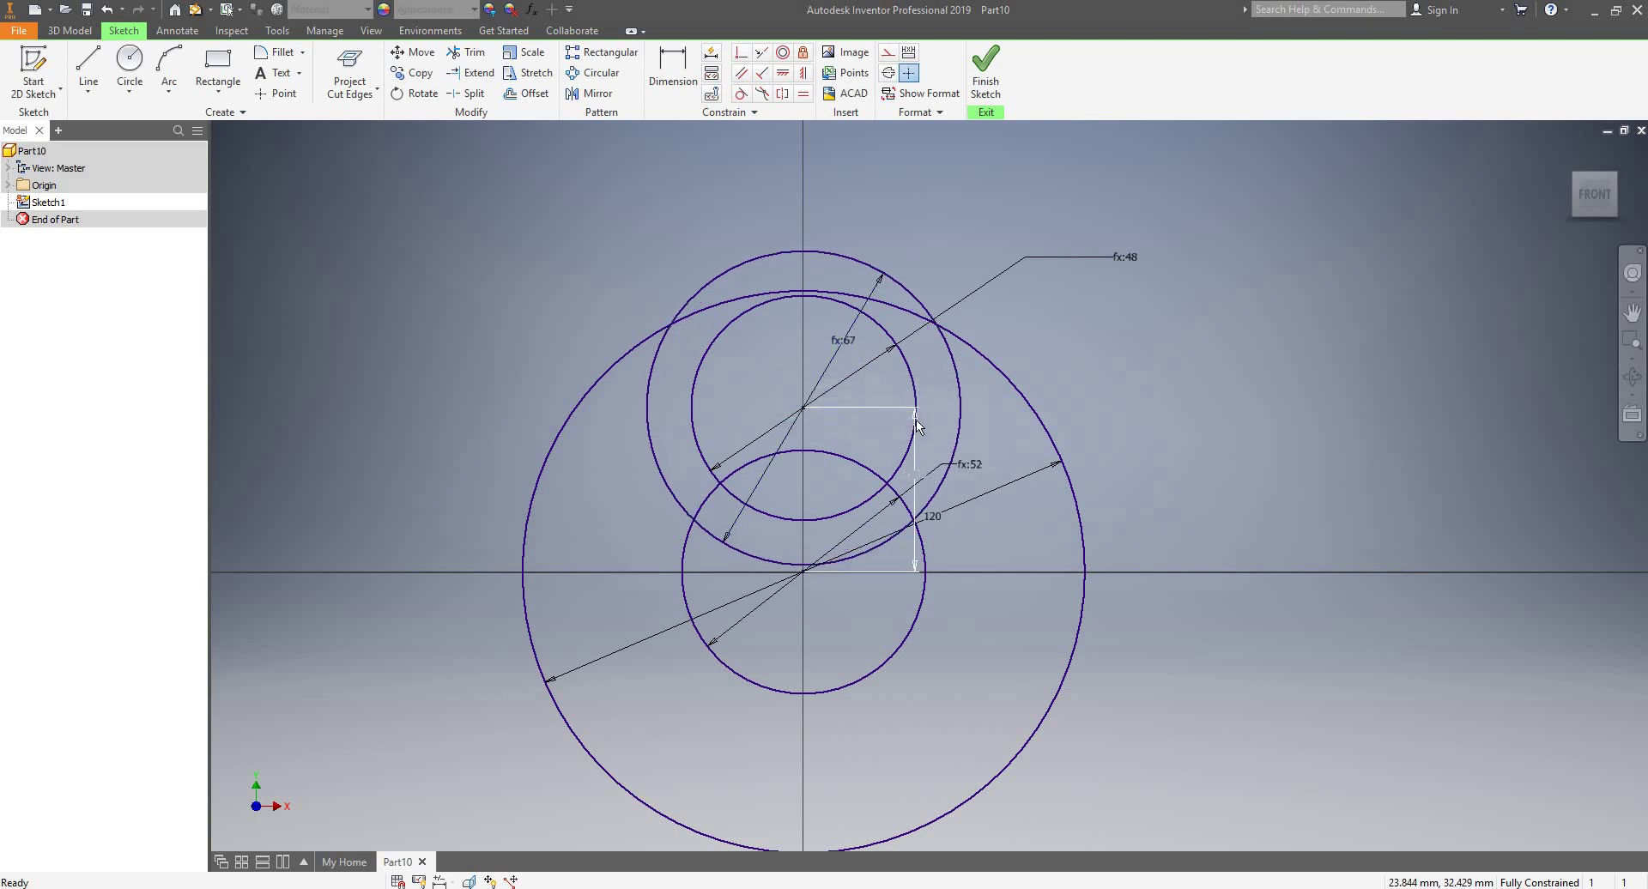
# - Sketch two connected lines from the 120 mm circle's left side to the outer upper circle's leftmost point, the upper segment about 33 mm long
pyautogui.scroll(3, 891, 345)
pyautogui.scroll(-4, 844, 422)
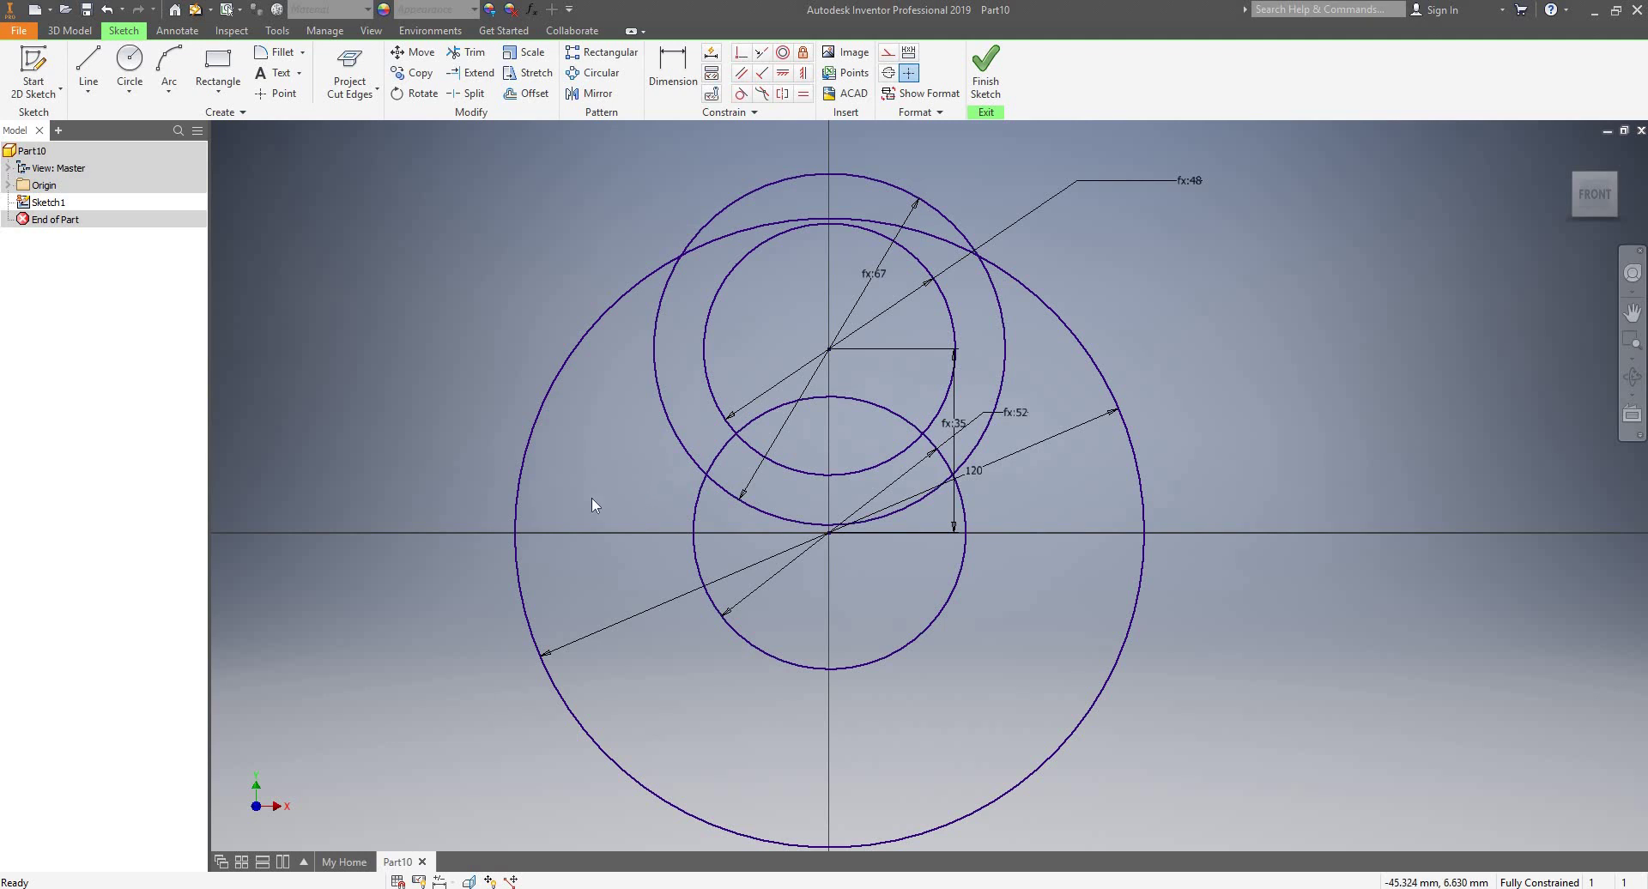
pyautogui.scroll(-3, 611, 515)
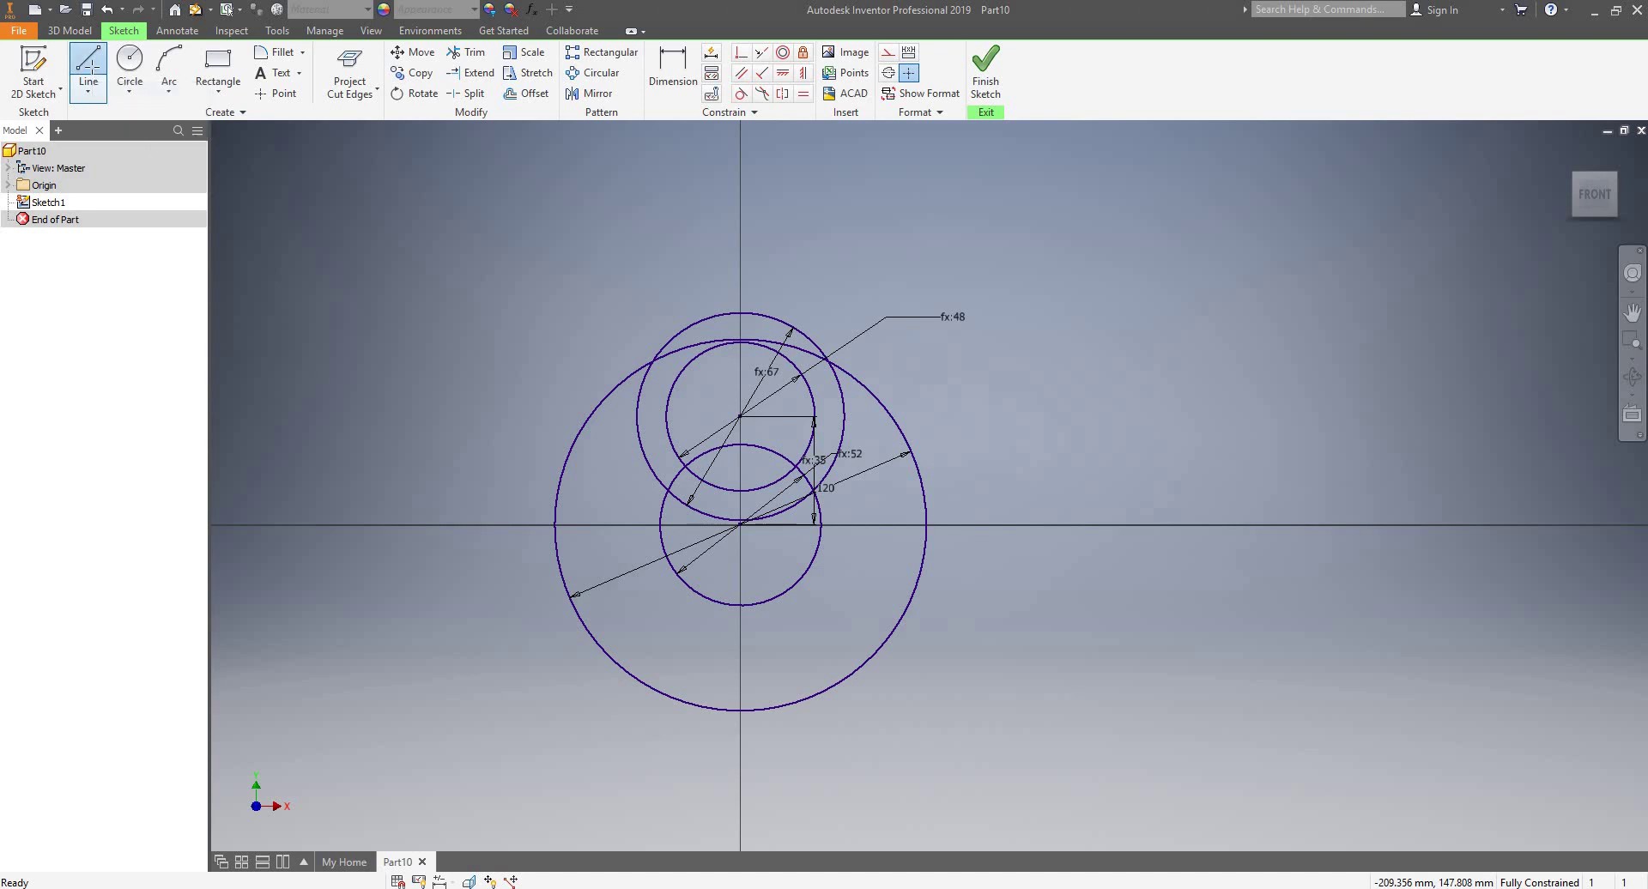
pyautogui.click(90, 69)
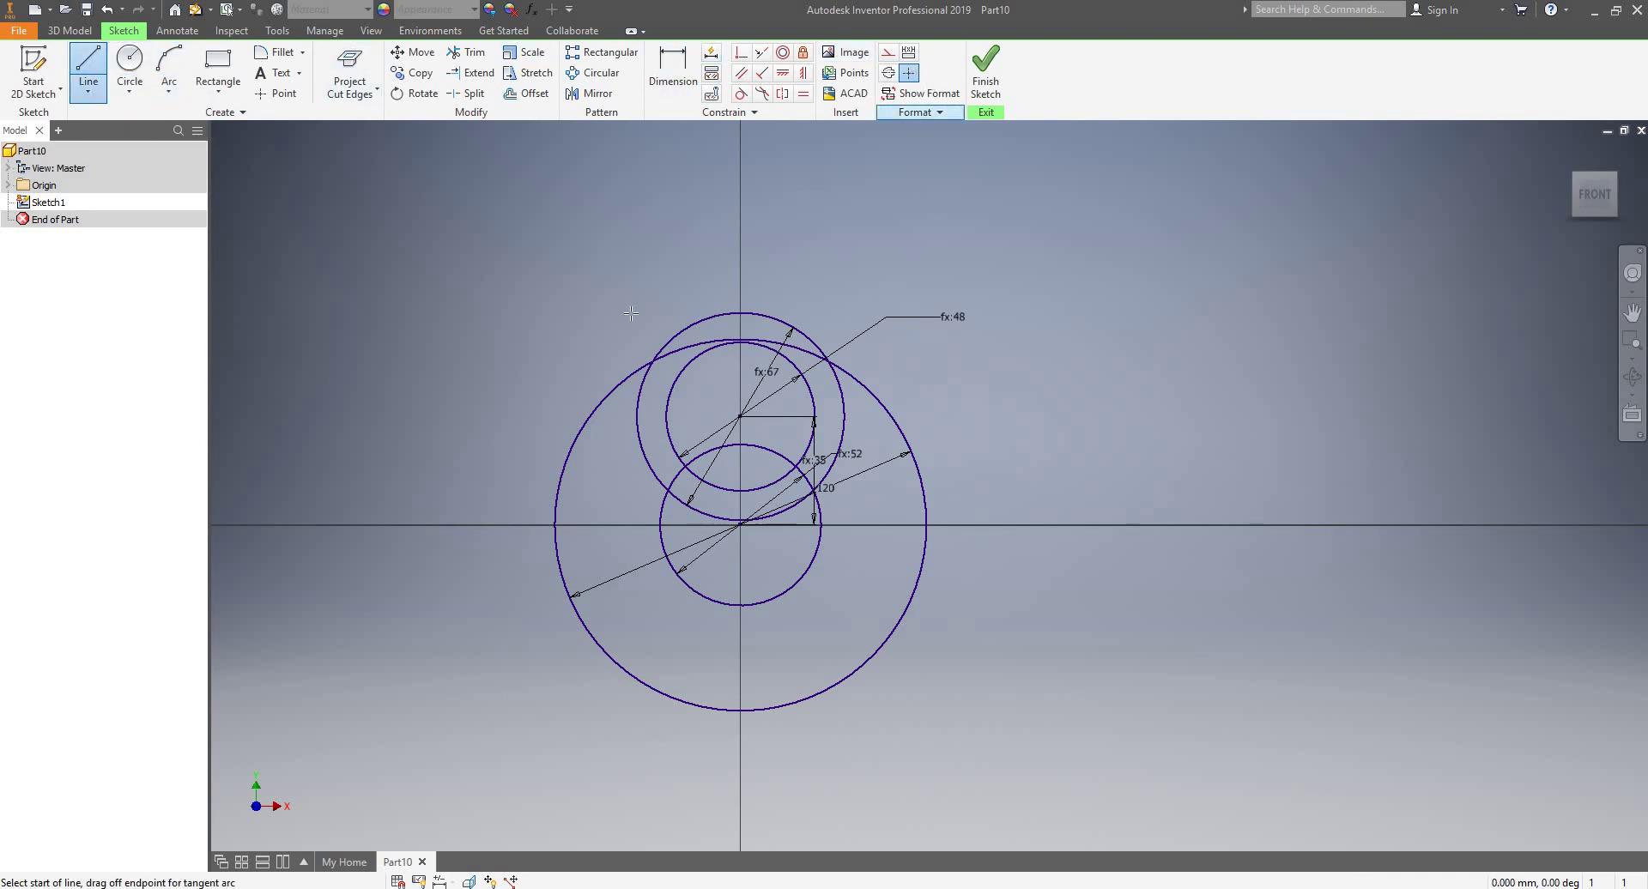
pyautogui.click(556, 566)
pyautogui.scroll(-3, 630, 512)
pyautogui.scroll(5, 629, 512)
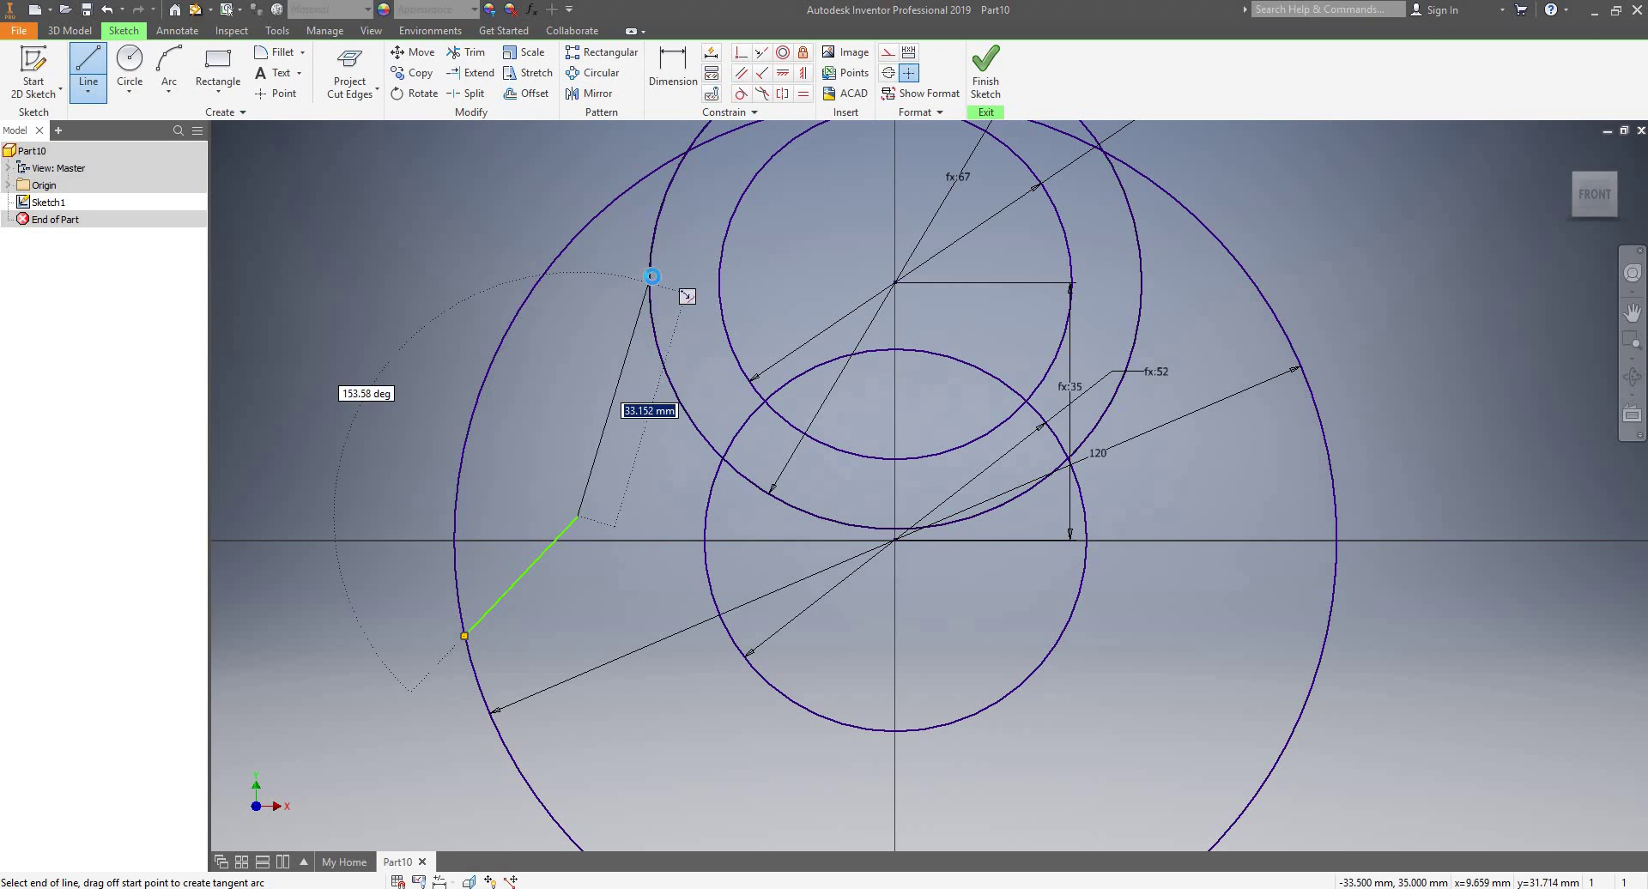
pyautogui.click(649, 280)
pyautogui.press('Escape')
pyautogui.scroll(-3, 635, 339)
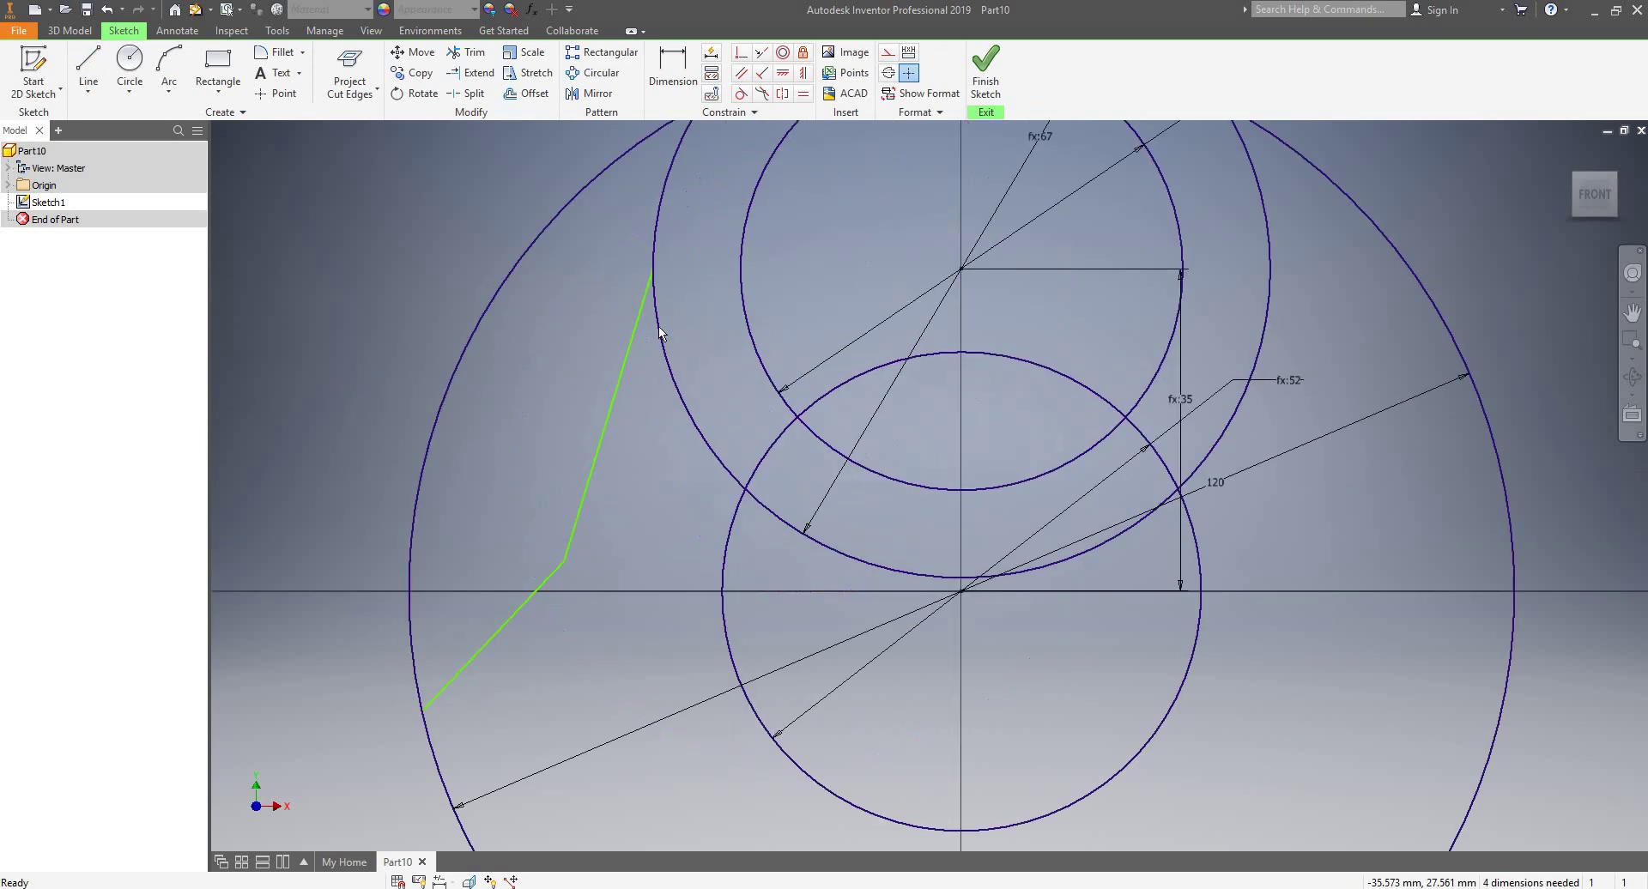
# - Apply a tangent constraint between the outer upper circle and the upper slanted line on its left side
pyautogui.scroll(5, 702, 390)
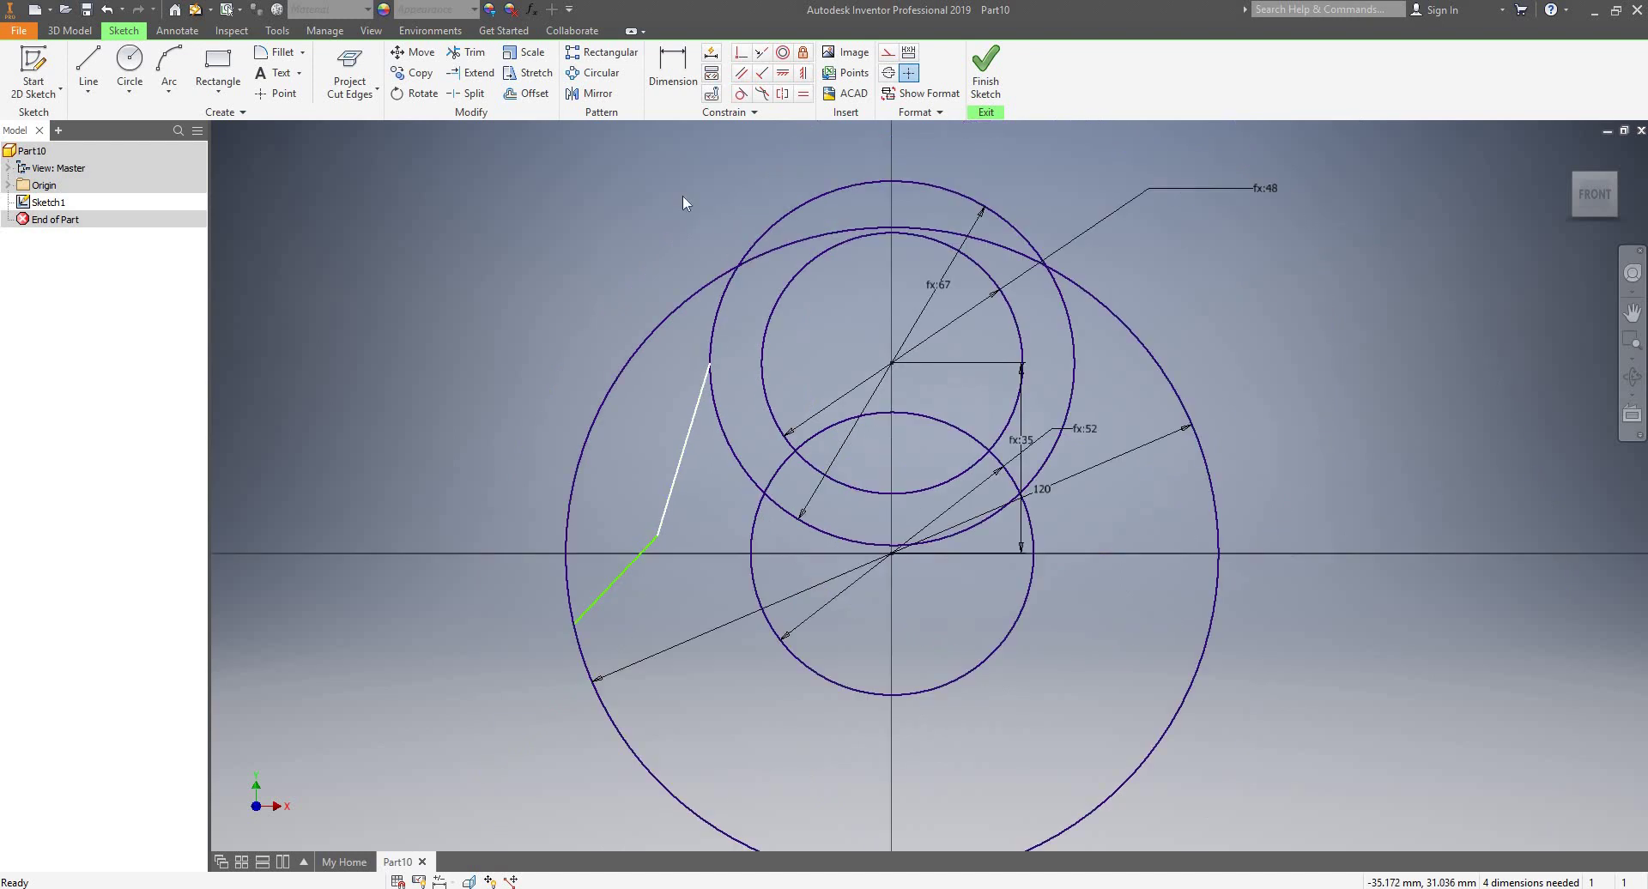
pyautogui.click(741, 93)
pyautogui.click(709, 347)
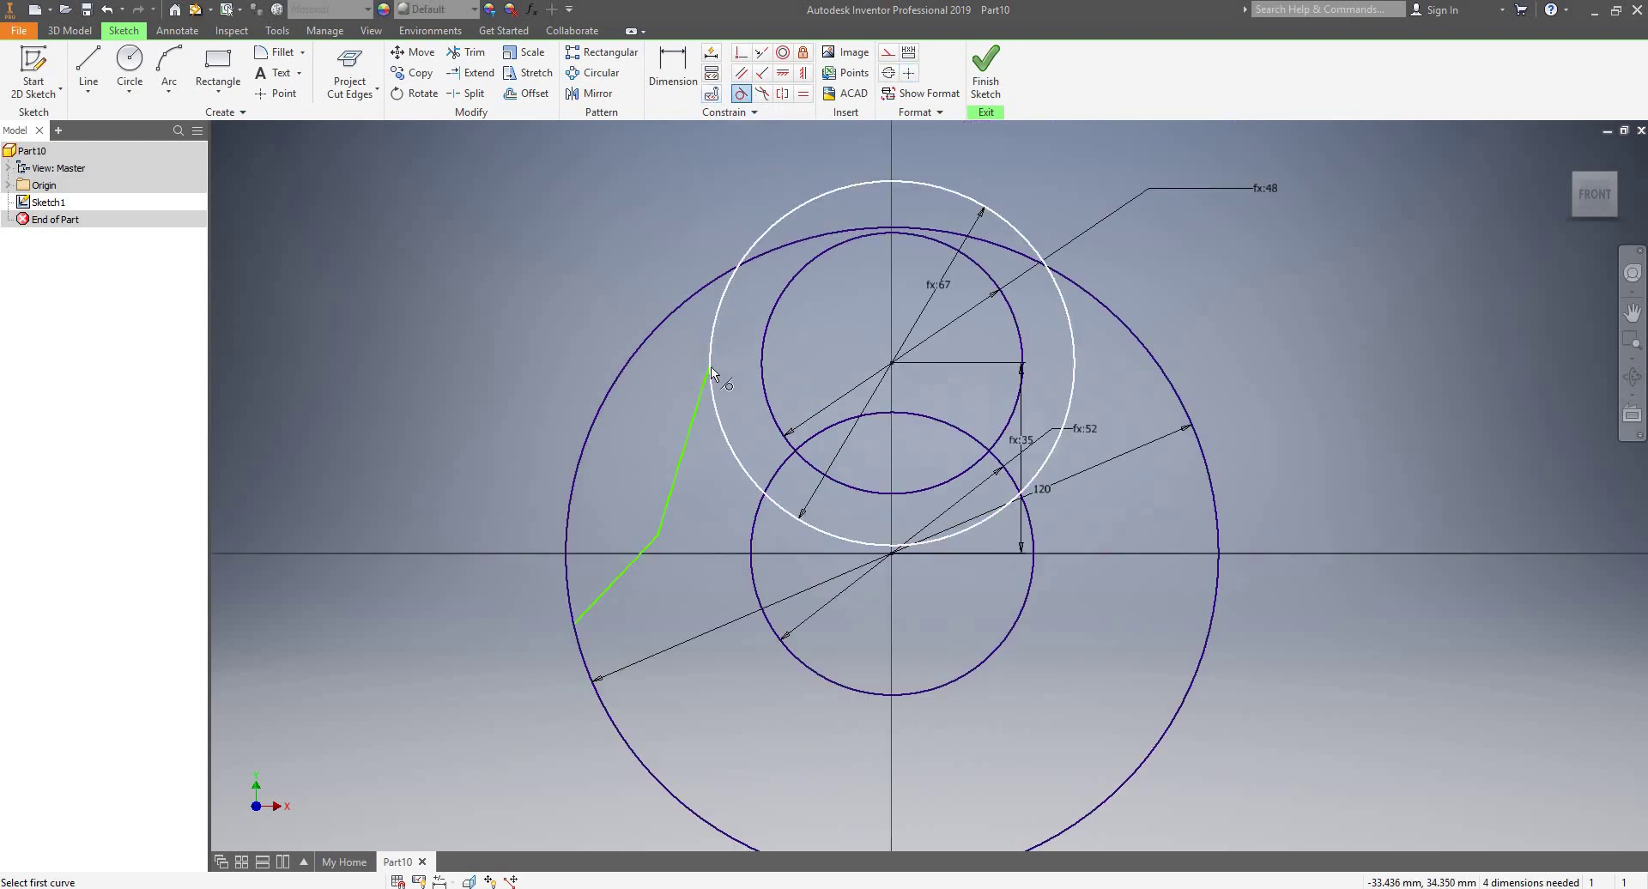
pyautogui.click(697, 403)
pyautogui.press('Escape')
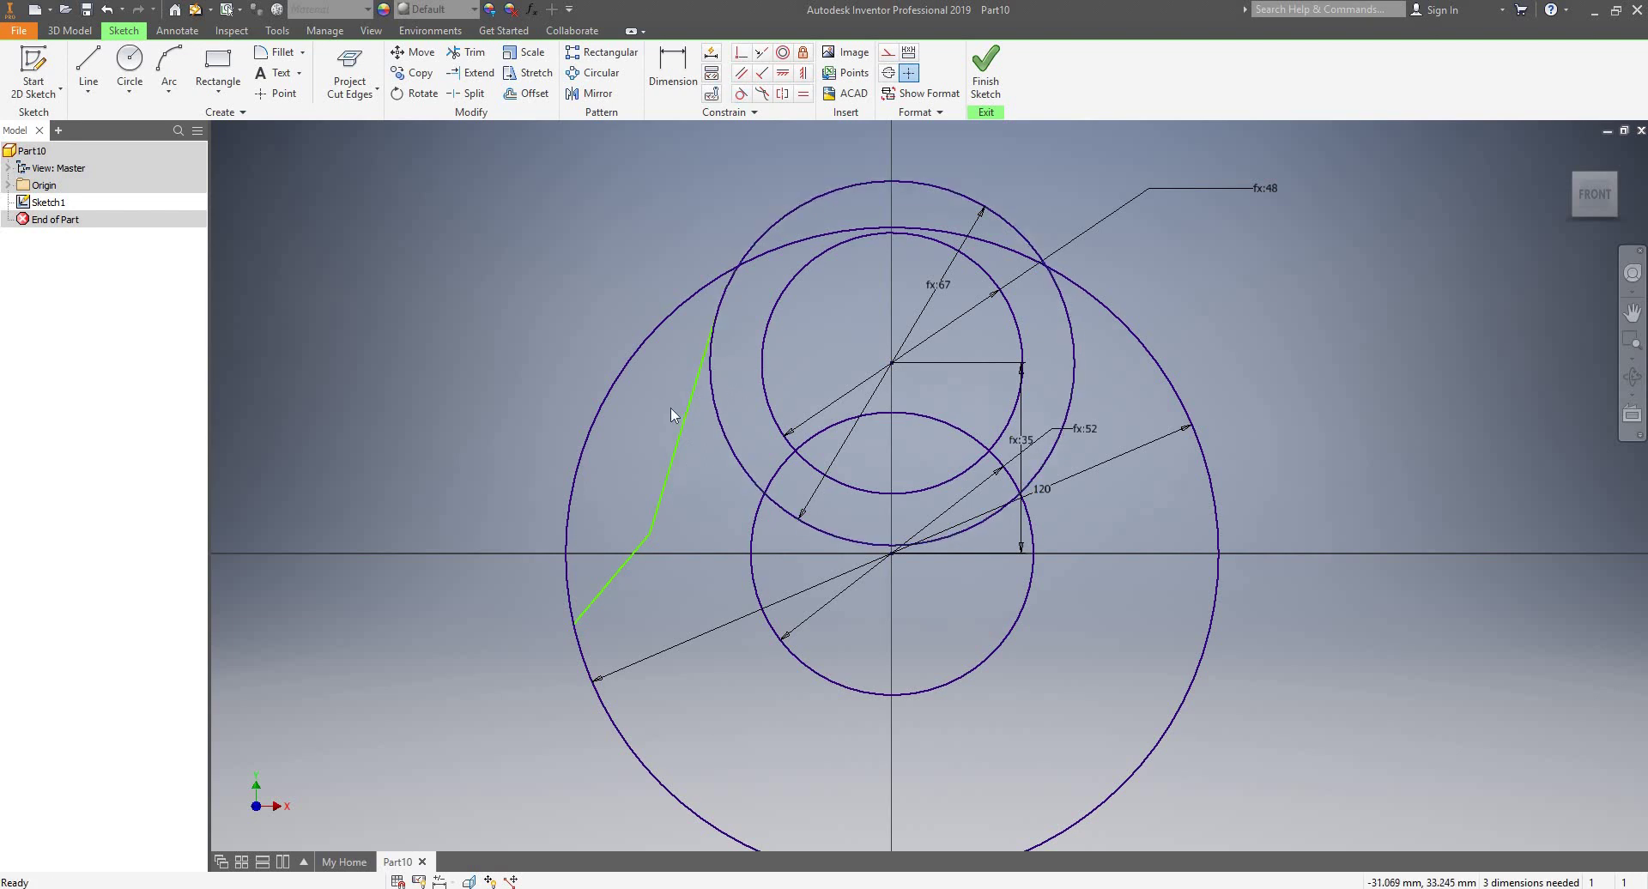
pyautogui.scroll(10, 671, 408)
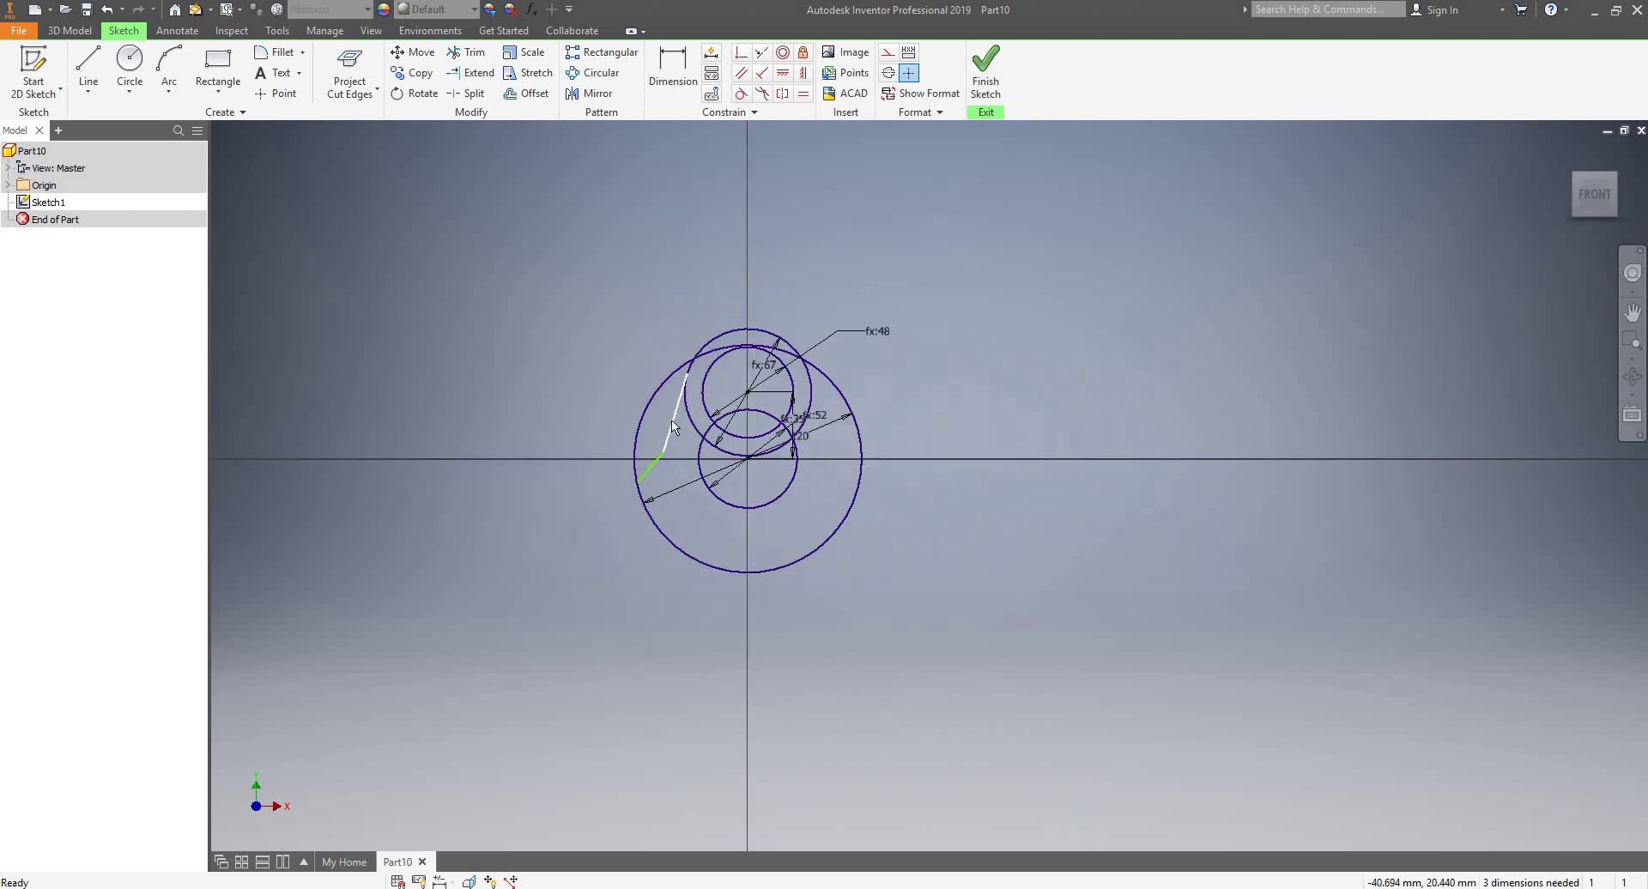
pyautogui.scroll(5, 660, 460)
pyautogui.scroll(-12, 659, 460)
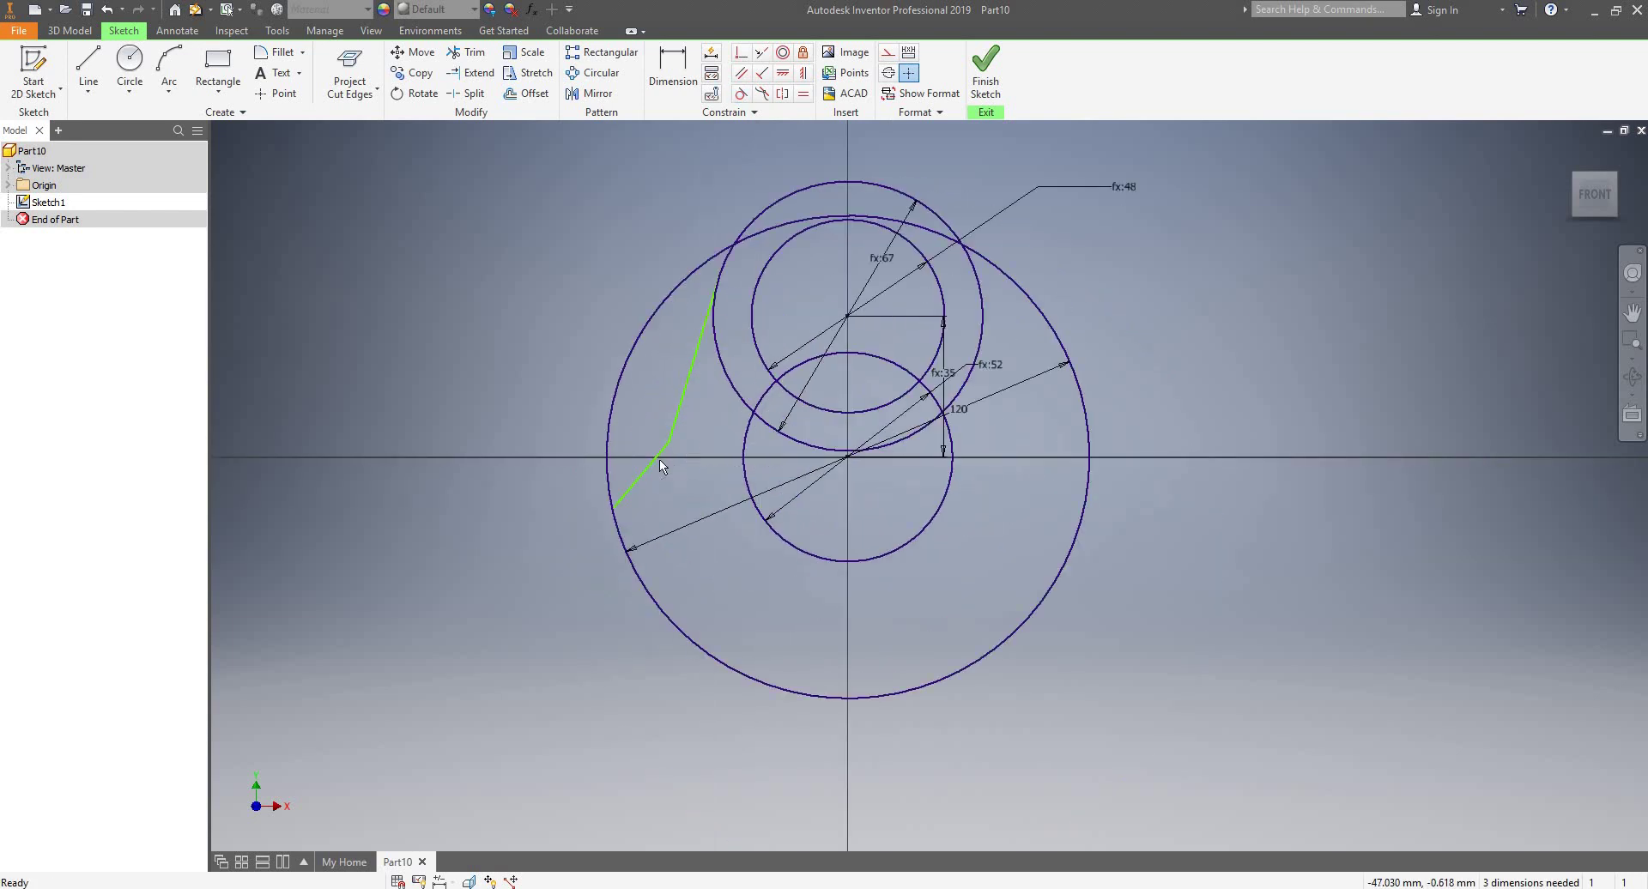
pyautogui.scroll(4, 650, 497)
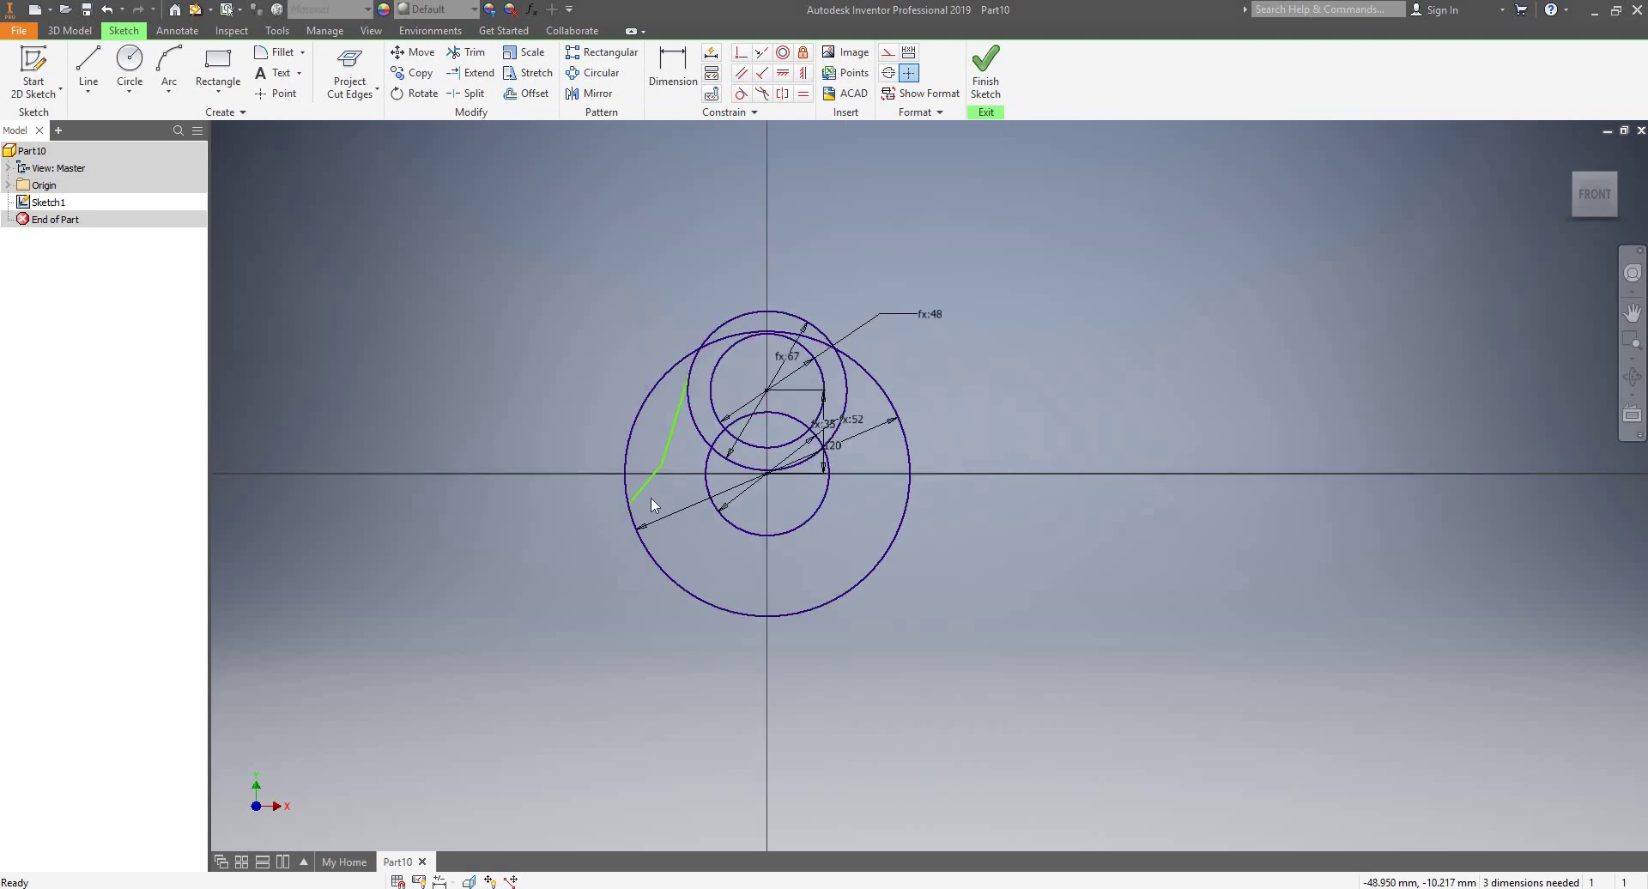
pyautogui.scroll(-4, 672, 488)
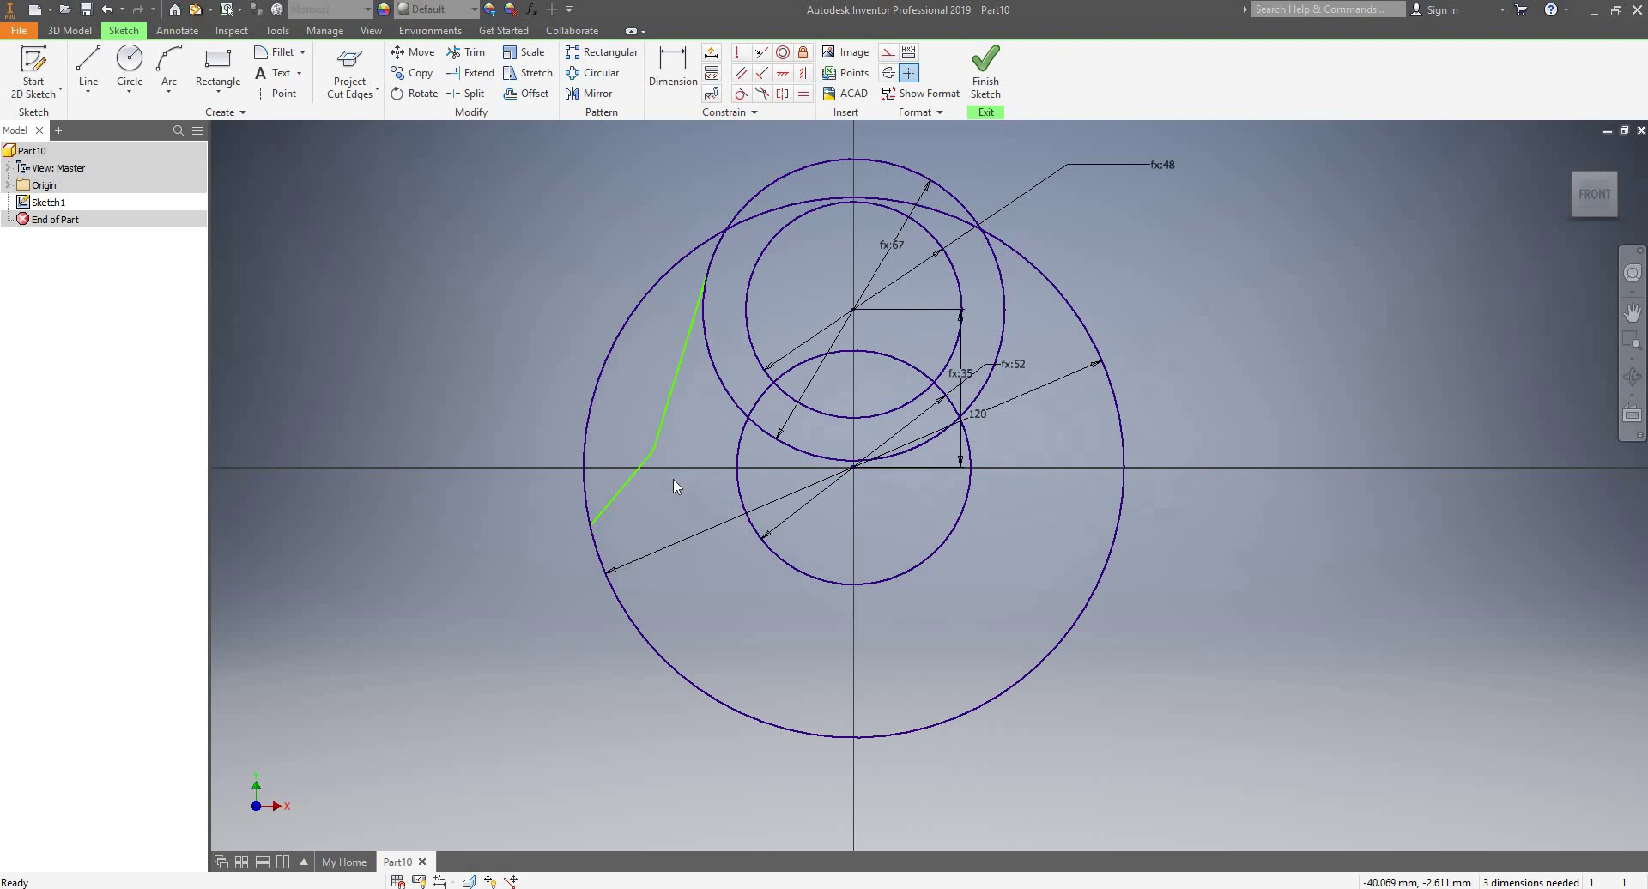
pyautogui.scroll(-4, 935, 435)
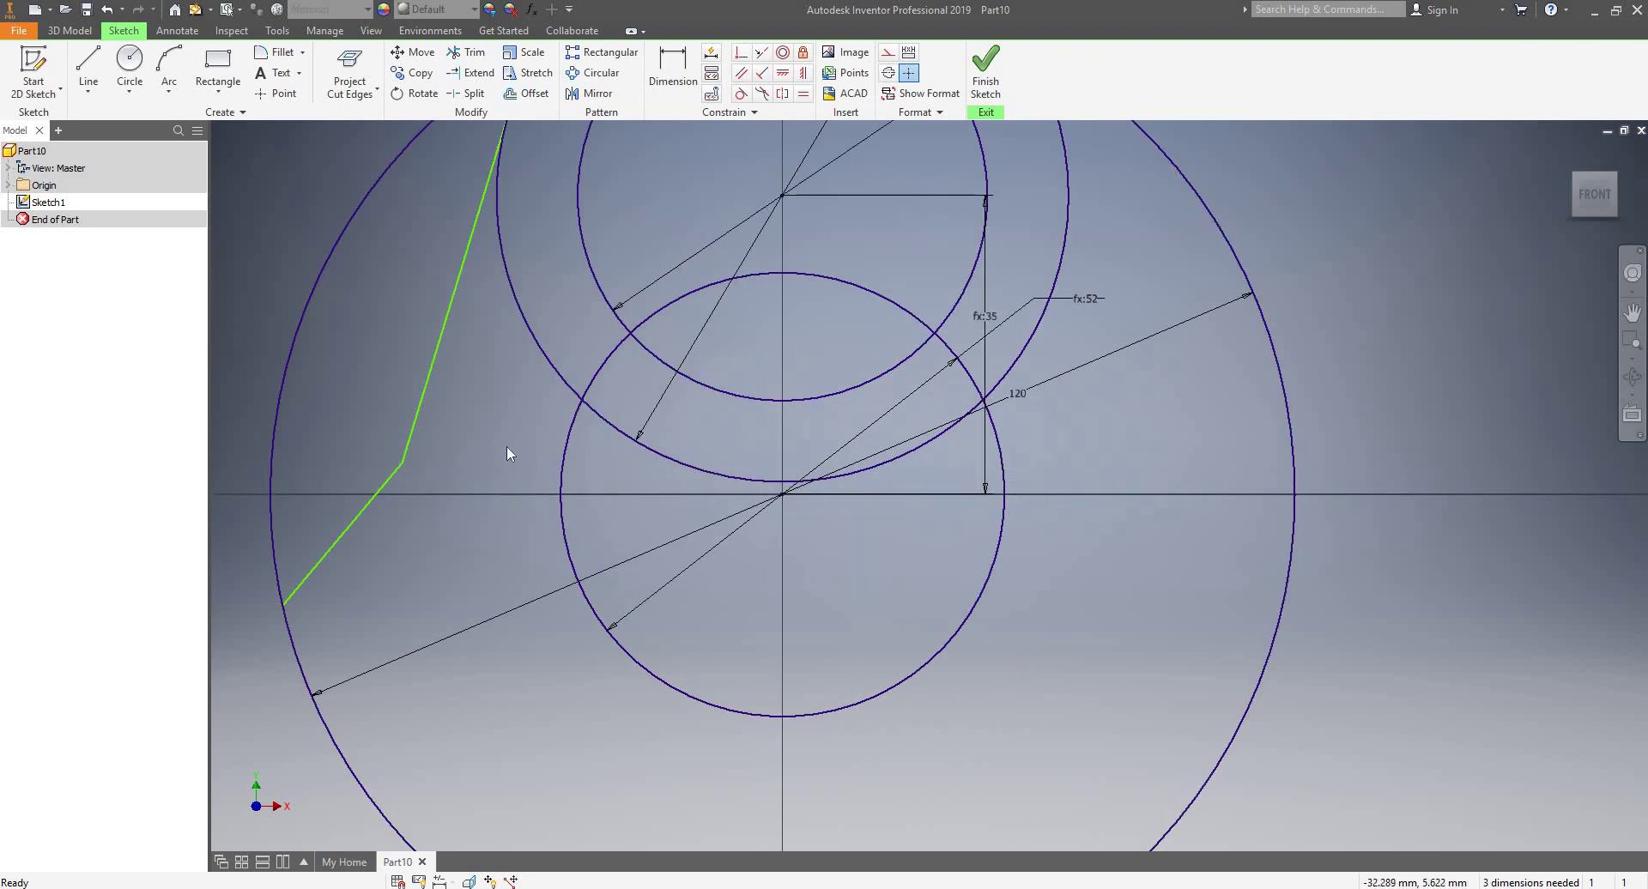
pyautogui.scroll(3, 506, 445)
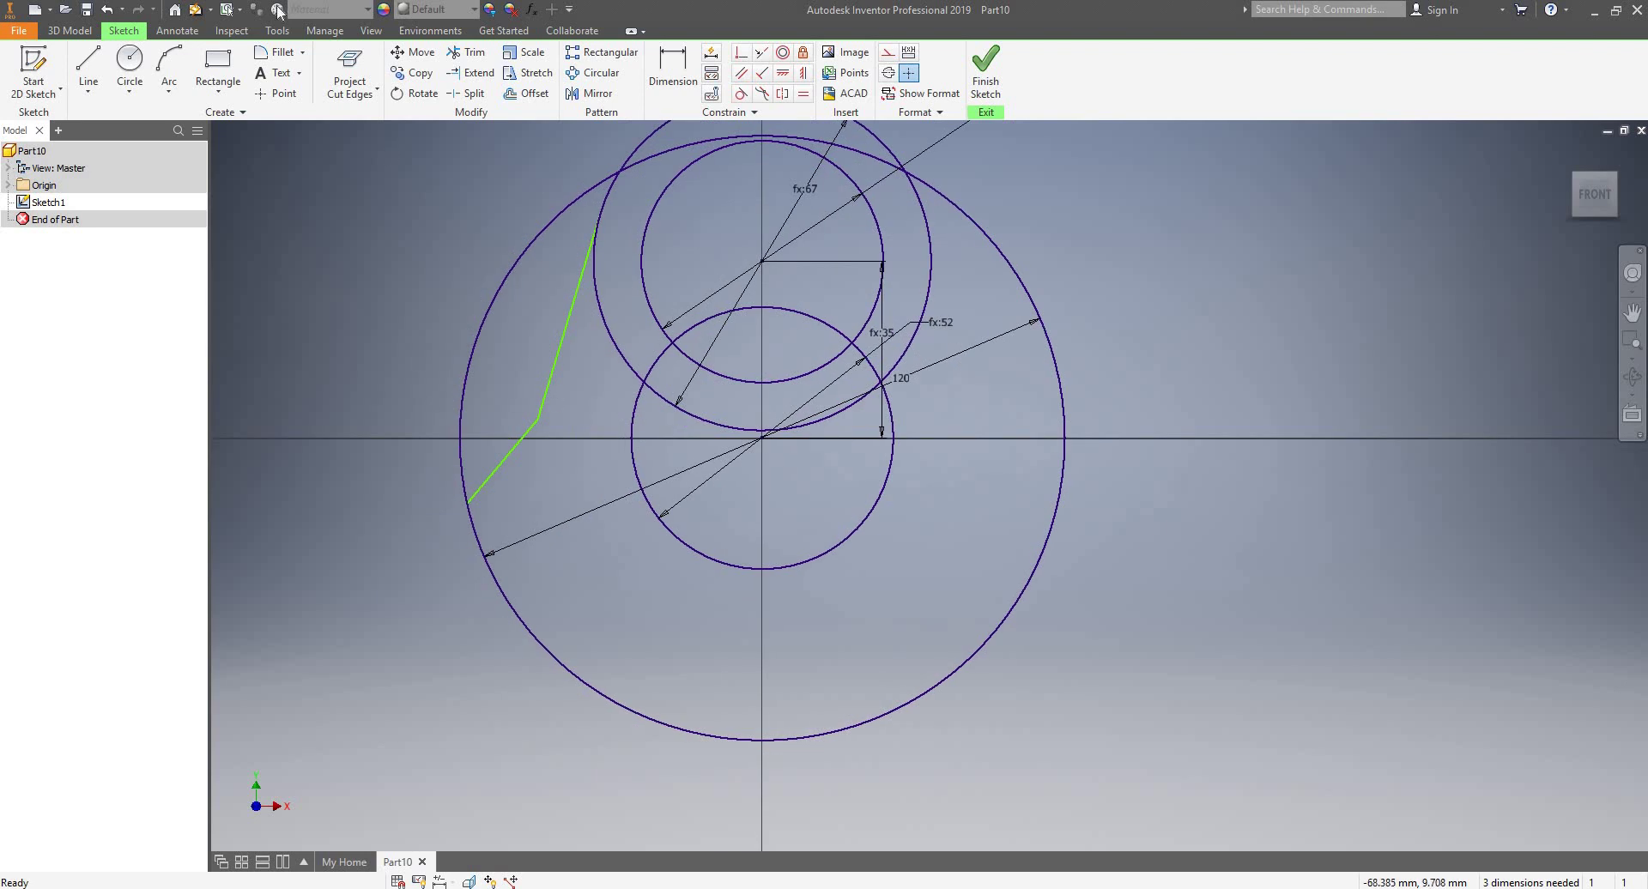
# - Dimension the angle between the two connected lines on the left side and set it to 120 degrees
pyautogui.click(673, 73)
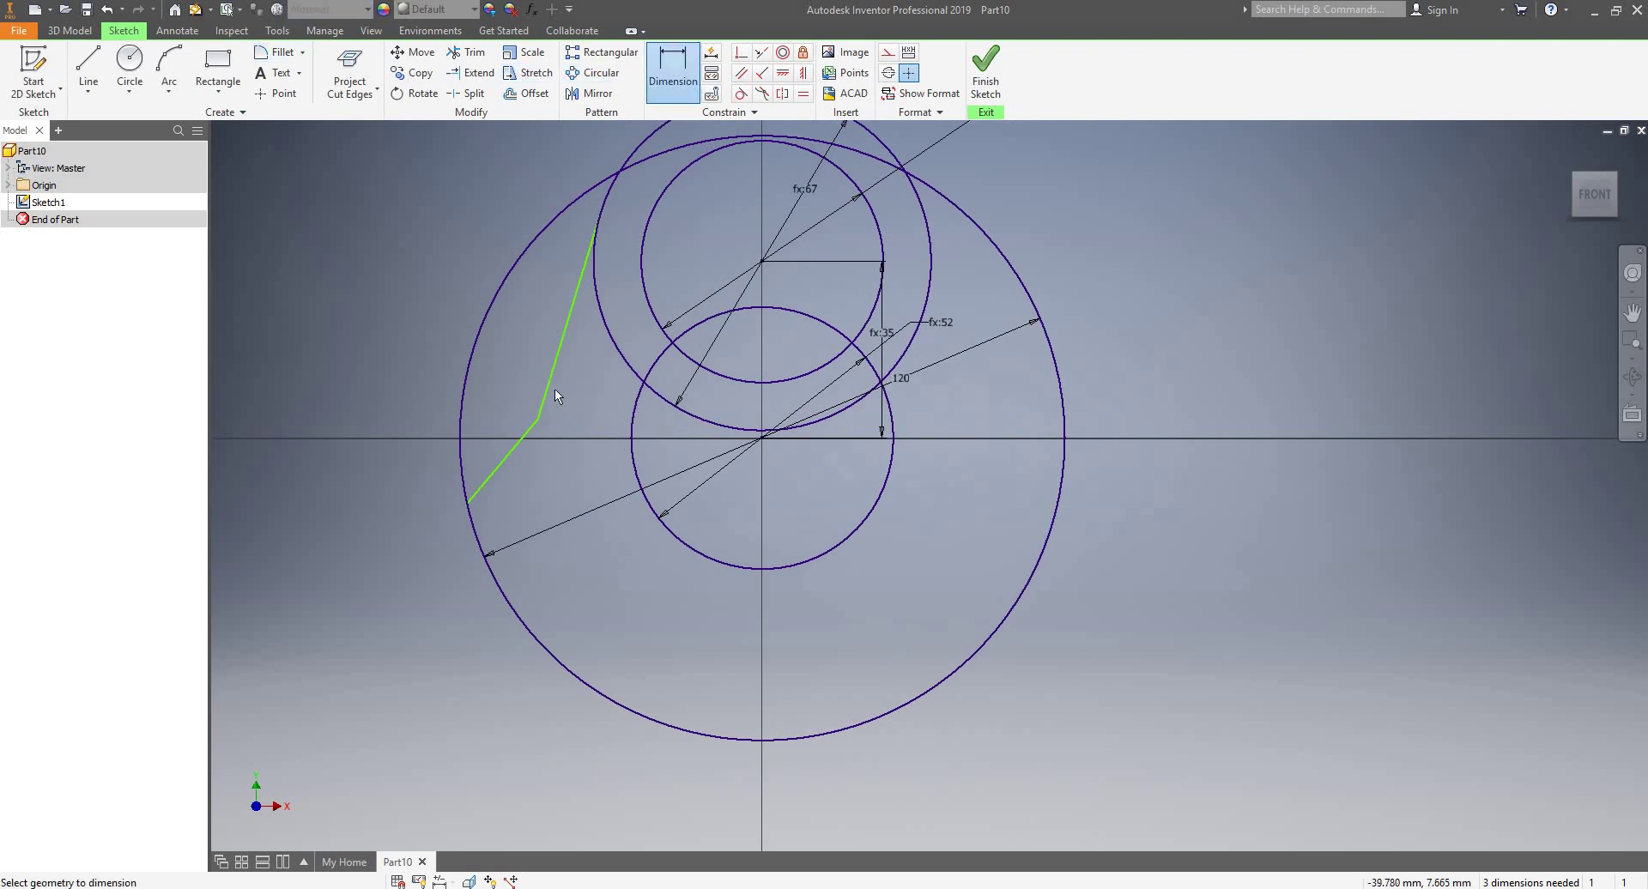
pyautogui.click(549, 384)
pyautogui.click(513, 450)
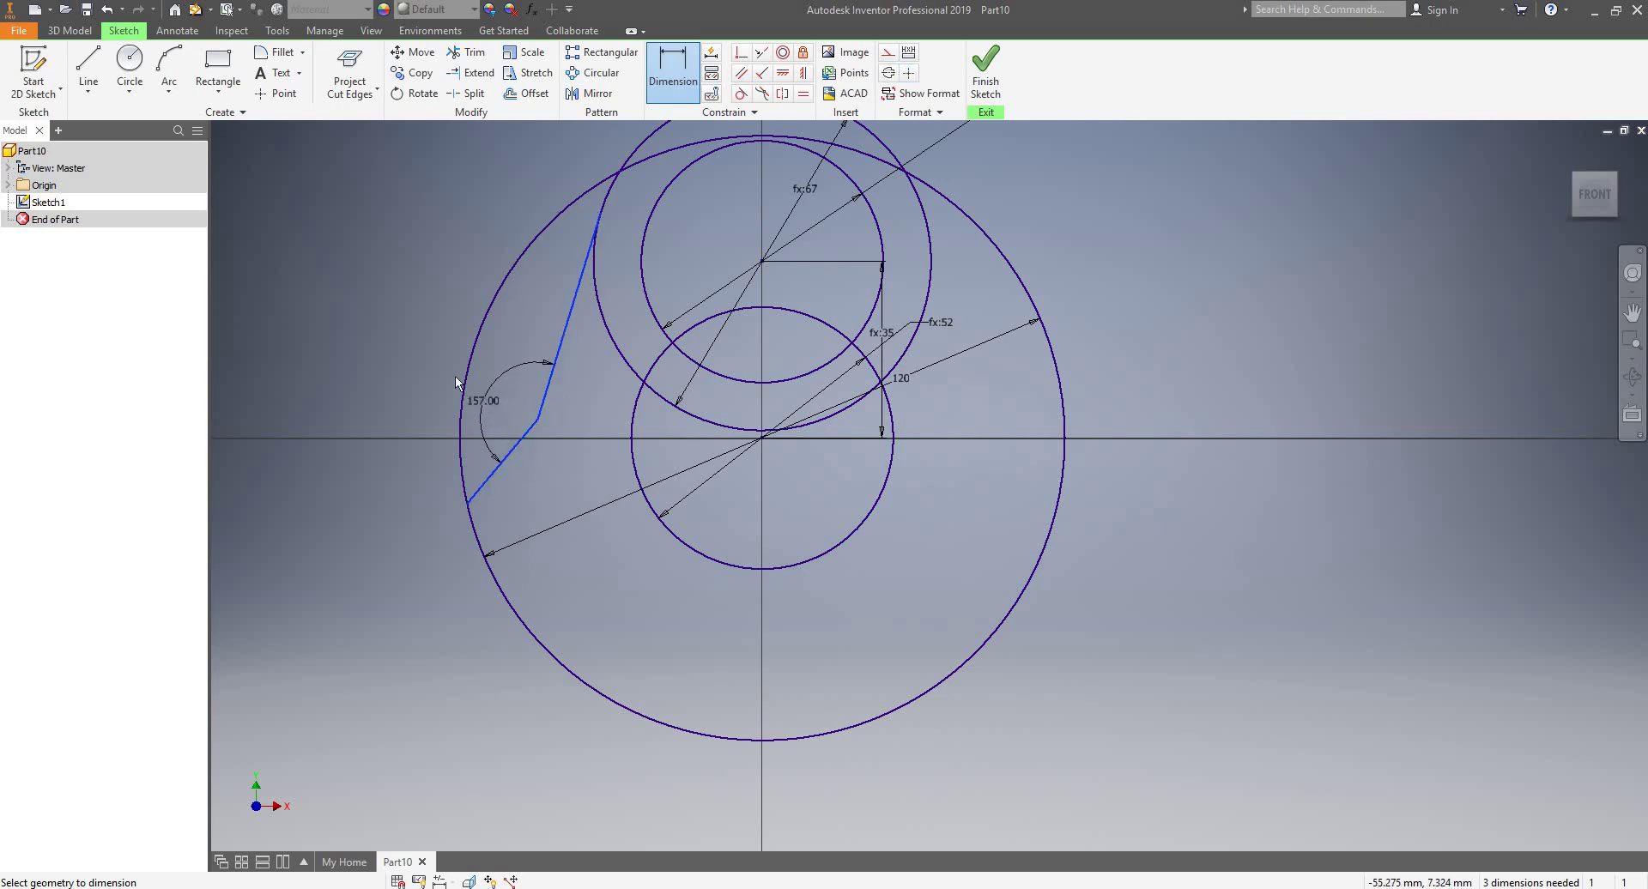
pyautogui.click(419, 360)
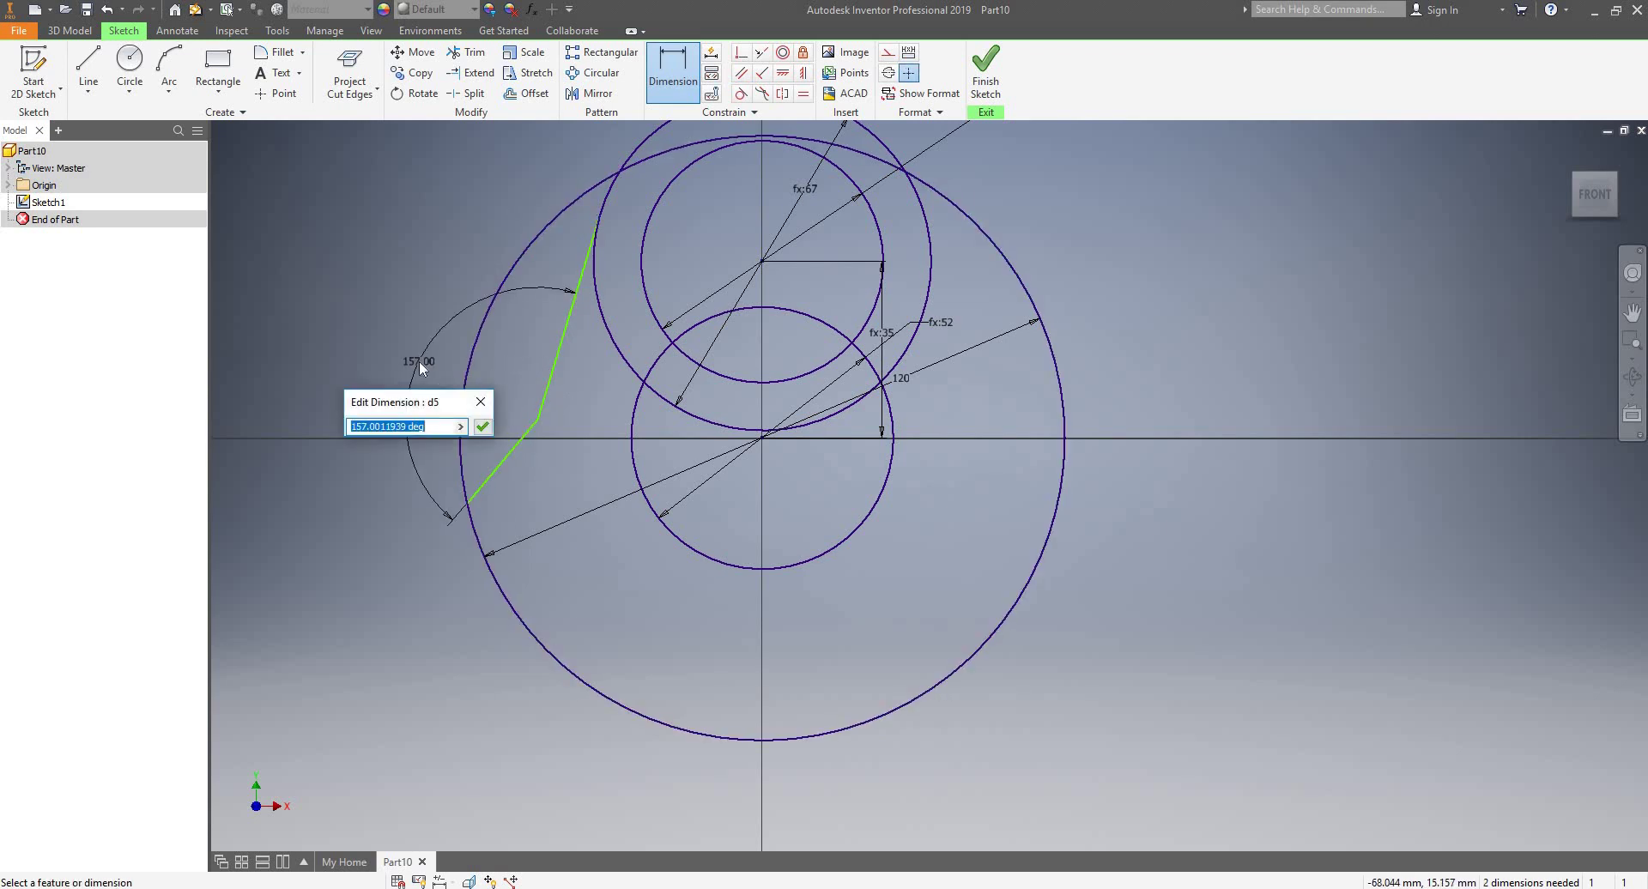
pyautogui.write('120')
pyautogui.press('Return')
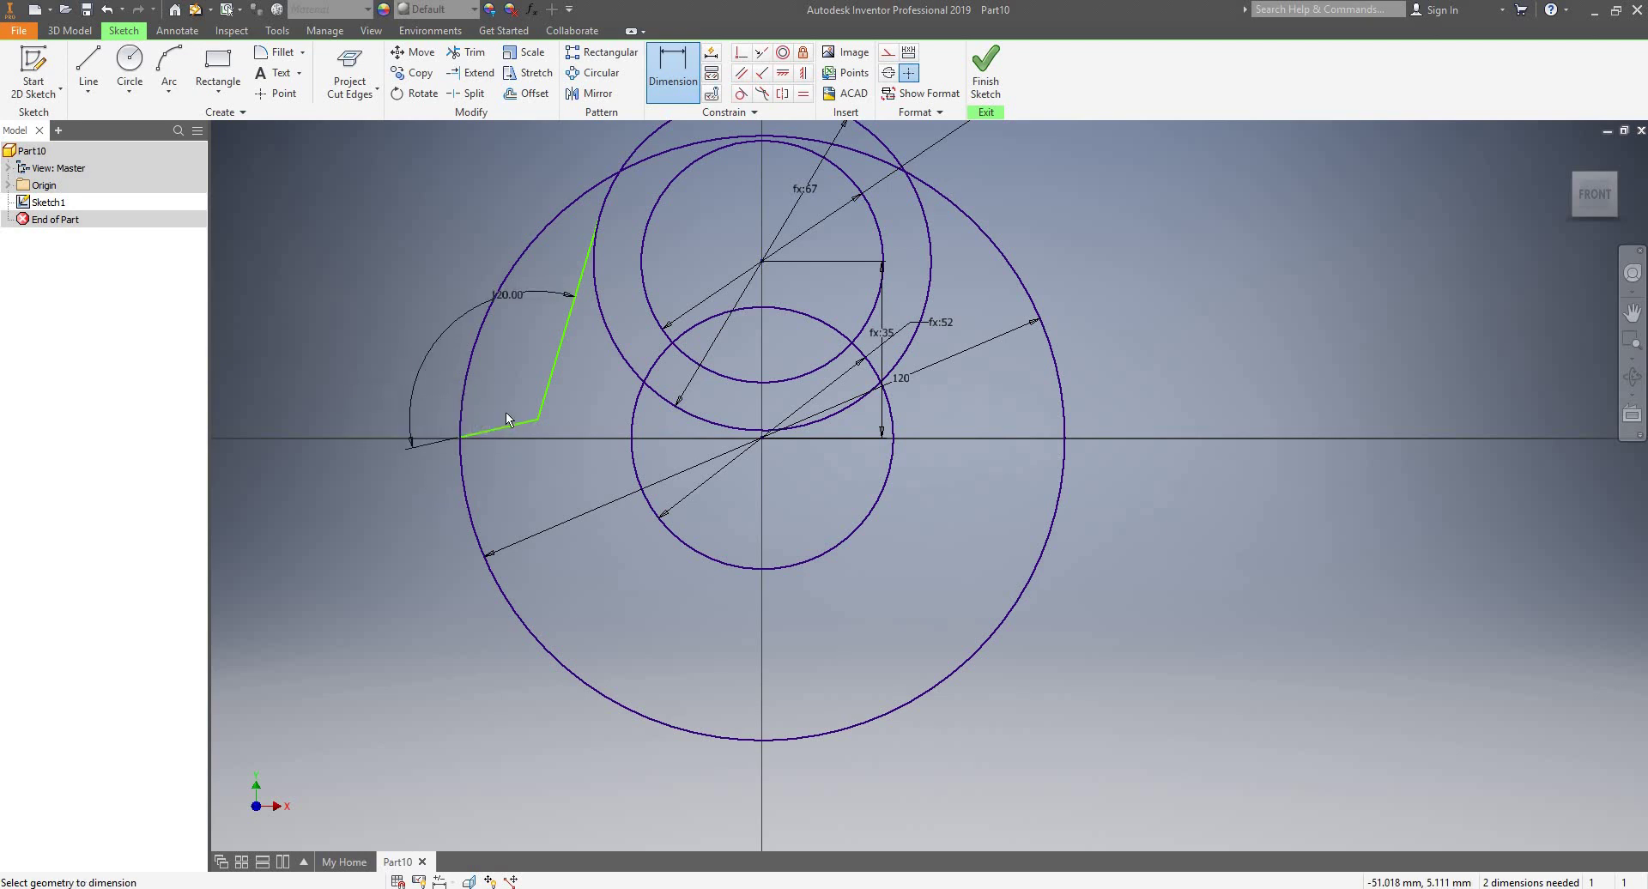
# - Add an aligned length dimension to the lower segment of the connected lines and set it to 22 mm
pyautogui.scroll(-2, 507, 418)
pyautogui.scroll(3, 508, 430)
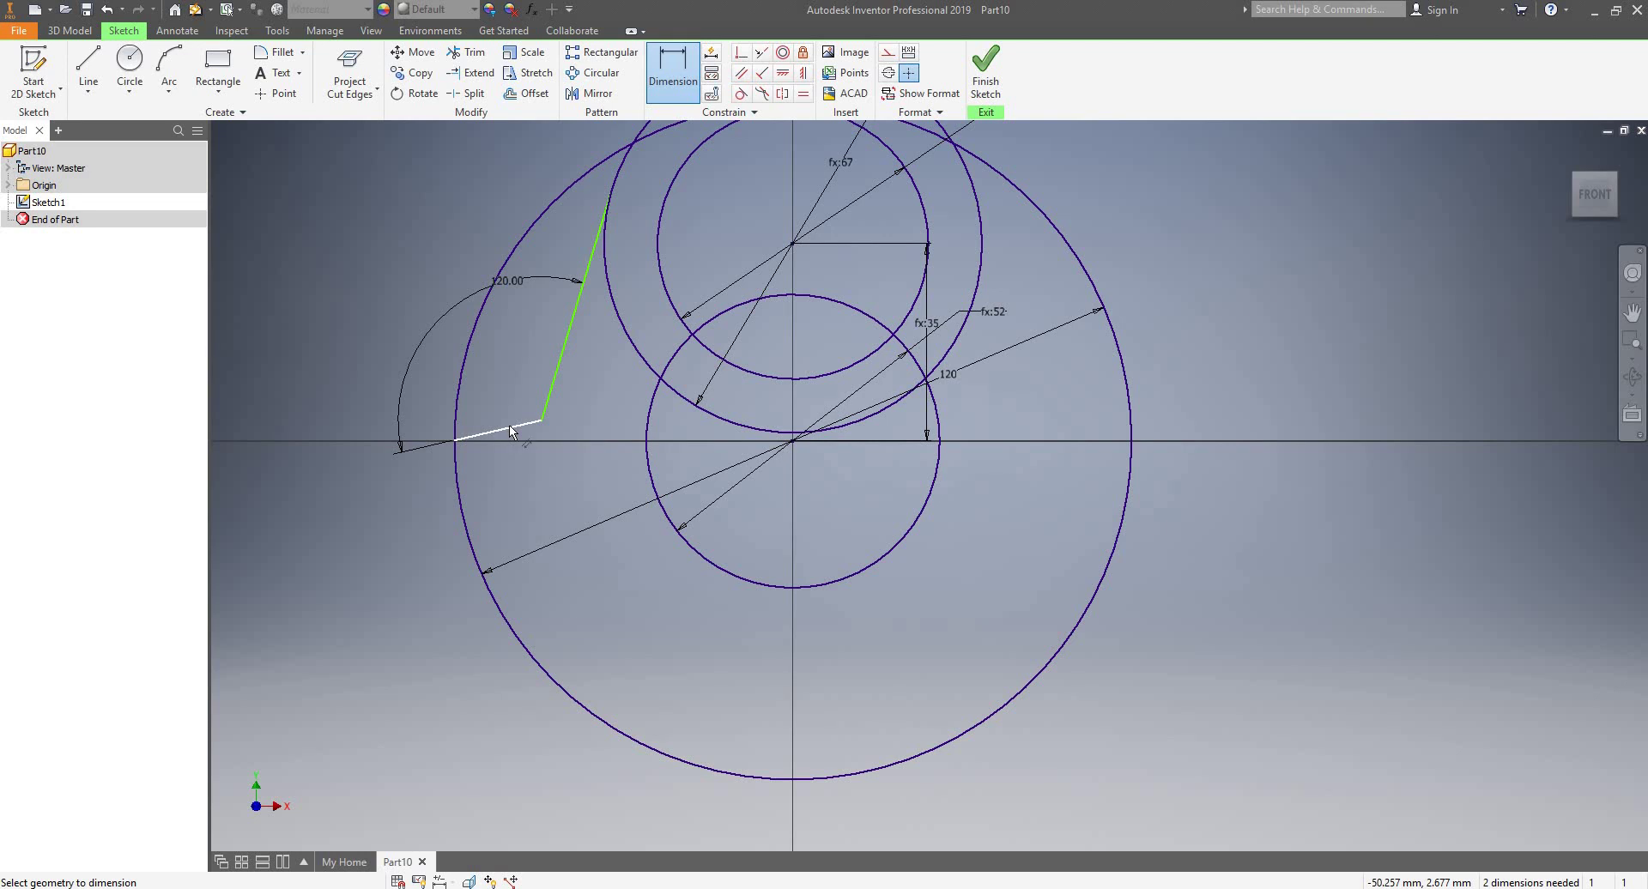
pyautogui.click(509, 427)
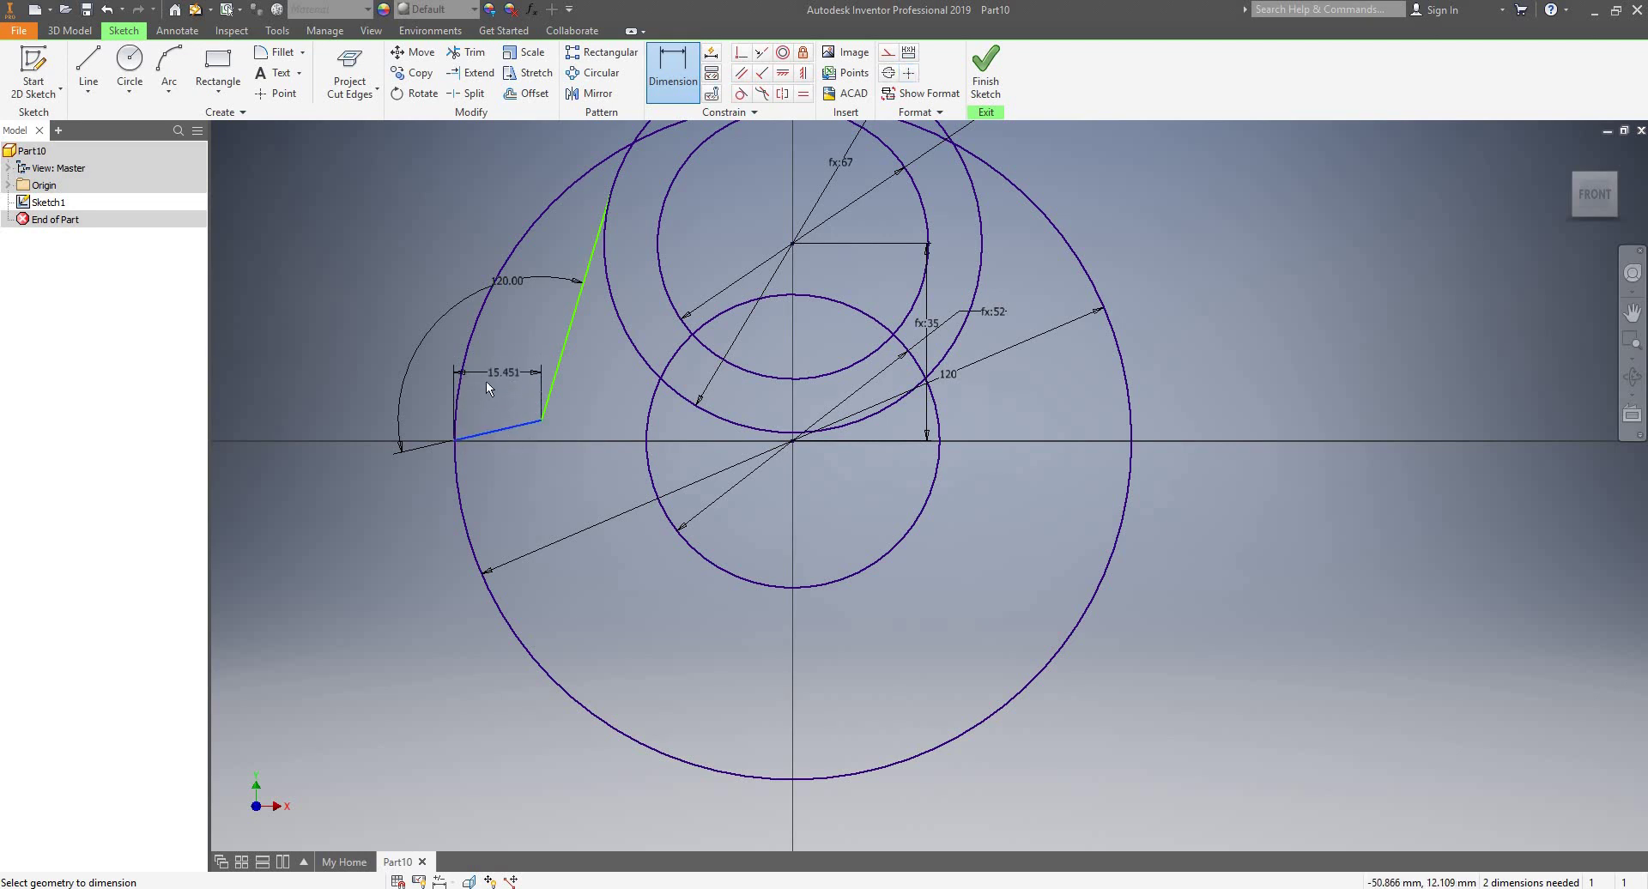
pyautogui.scroll(3, 486, 383)
pyautogui.scroll(-2, 486, 383)
pyautogui.scroll(2, 486, 382)
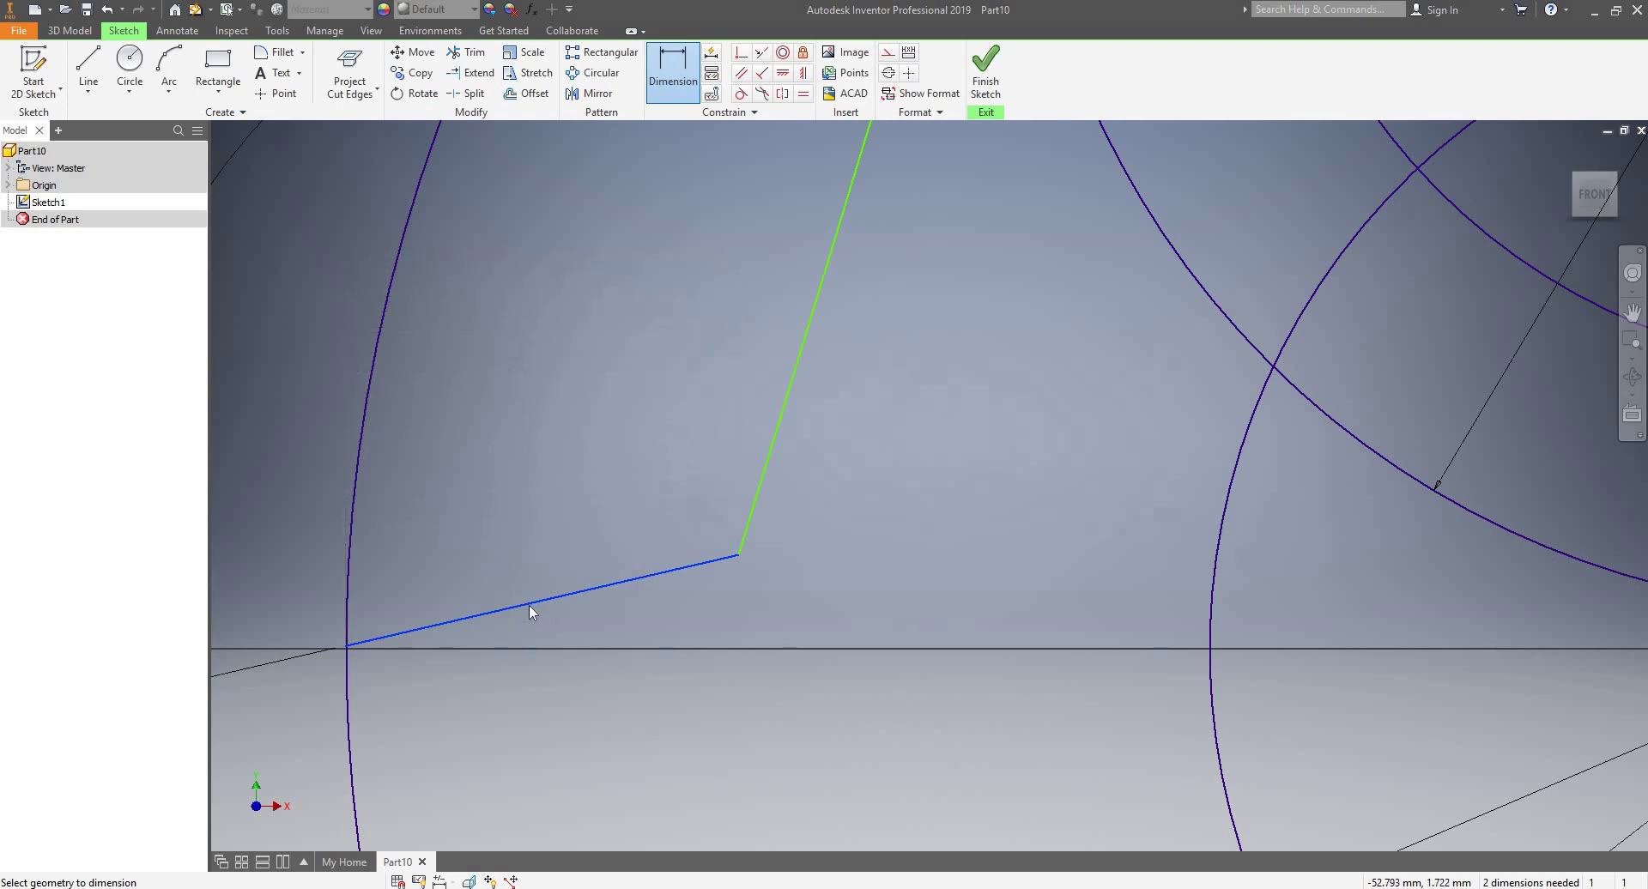
pyautogui.click(481, 461)
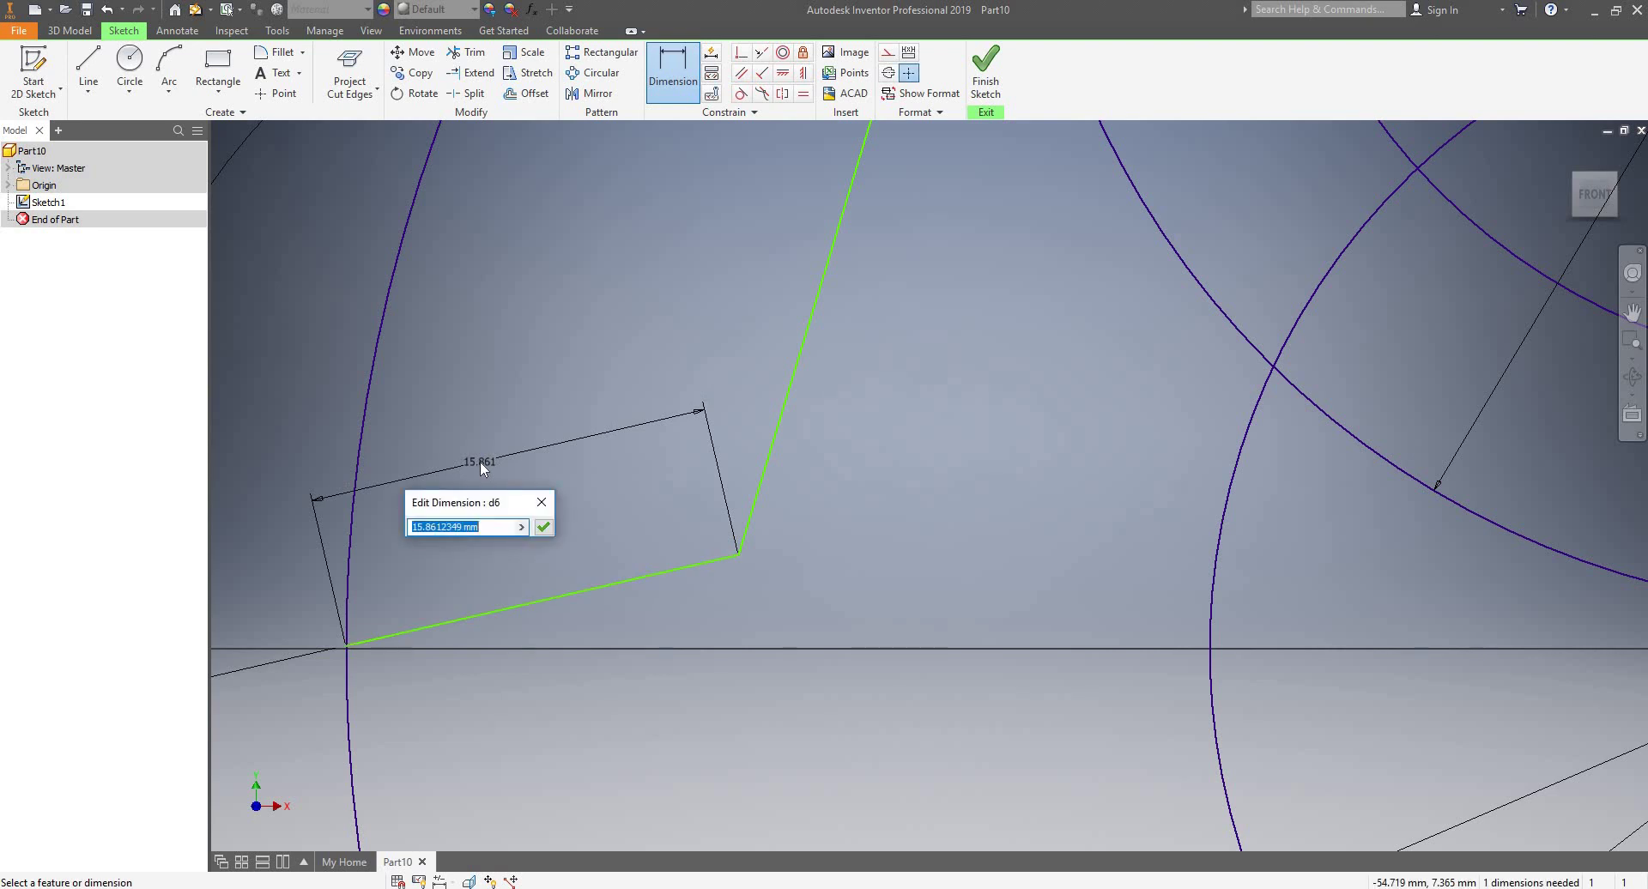
pyautogui.write('22')
pyautogui.press('Return')
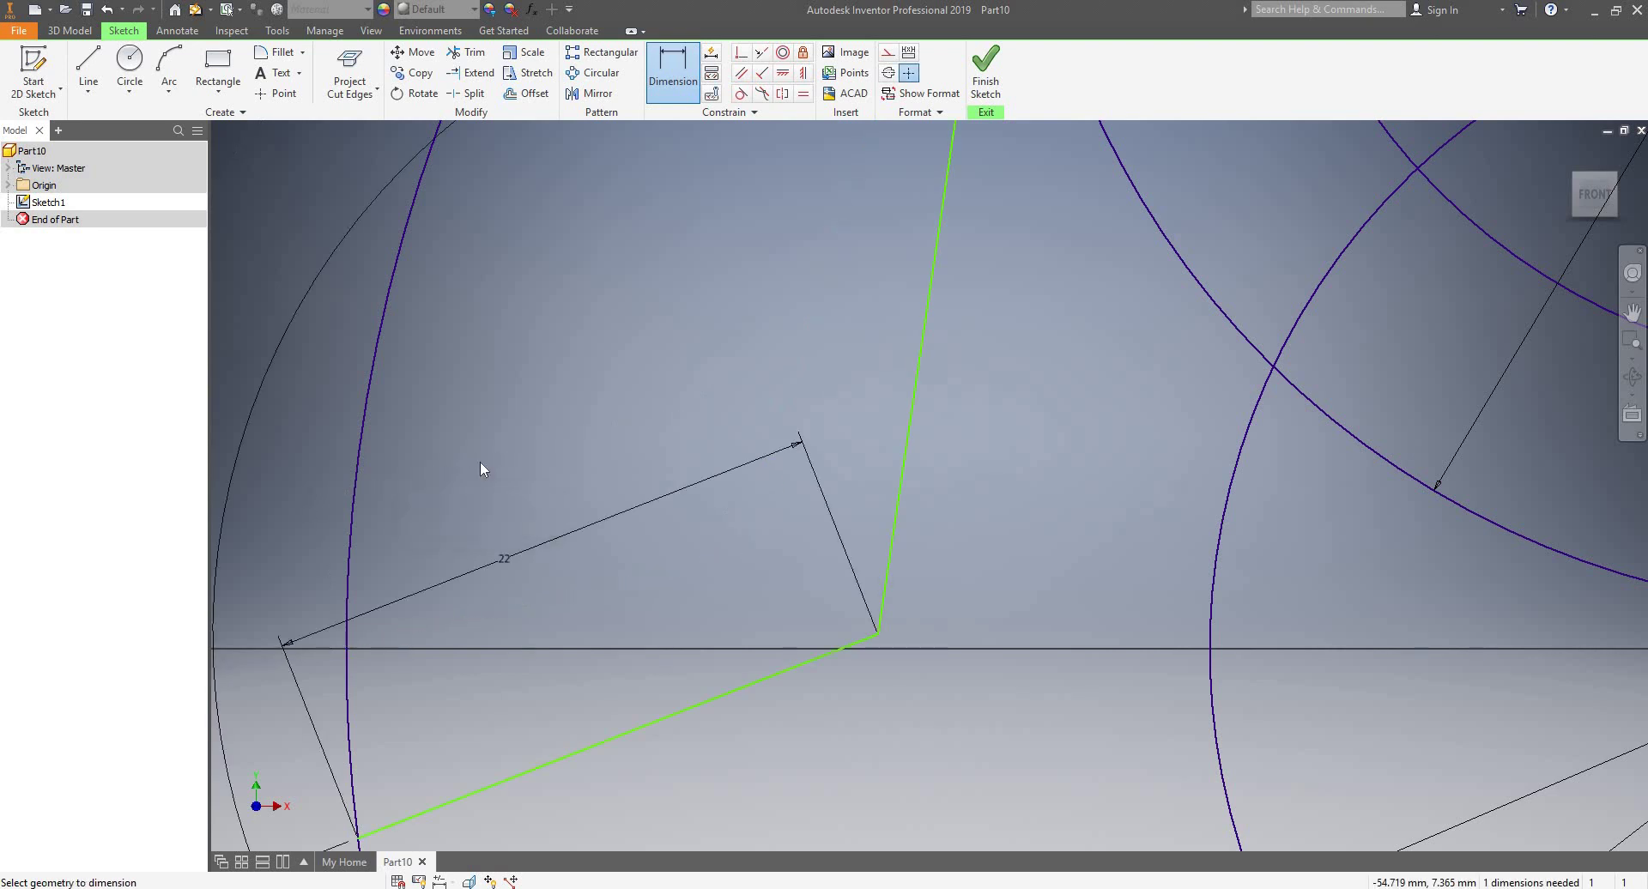
# - Draw a vertical line from the top of the outer upper circle to the bottom of the 120 mm circle and make it construction geometry
pyautogui.scroll(5, 480, 469)
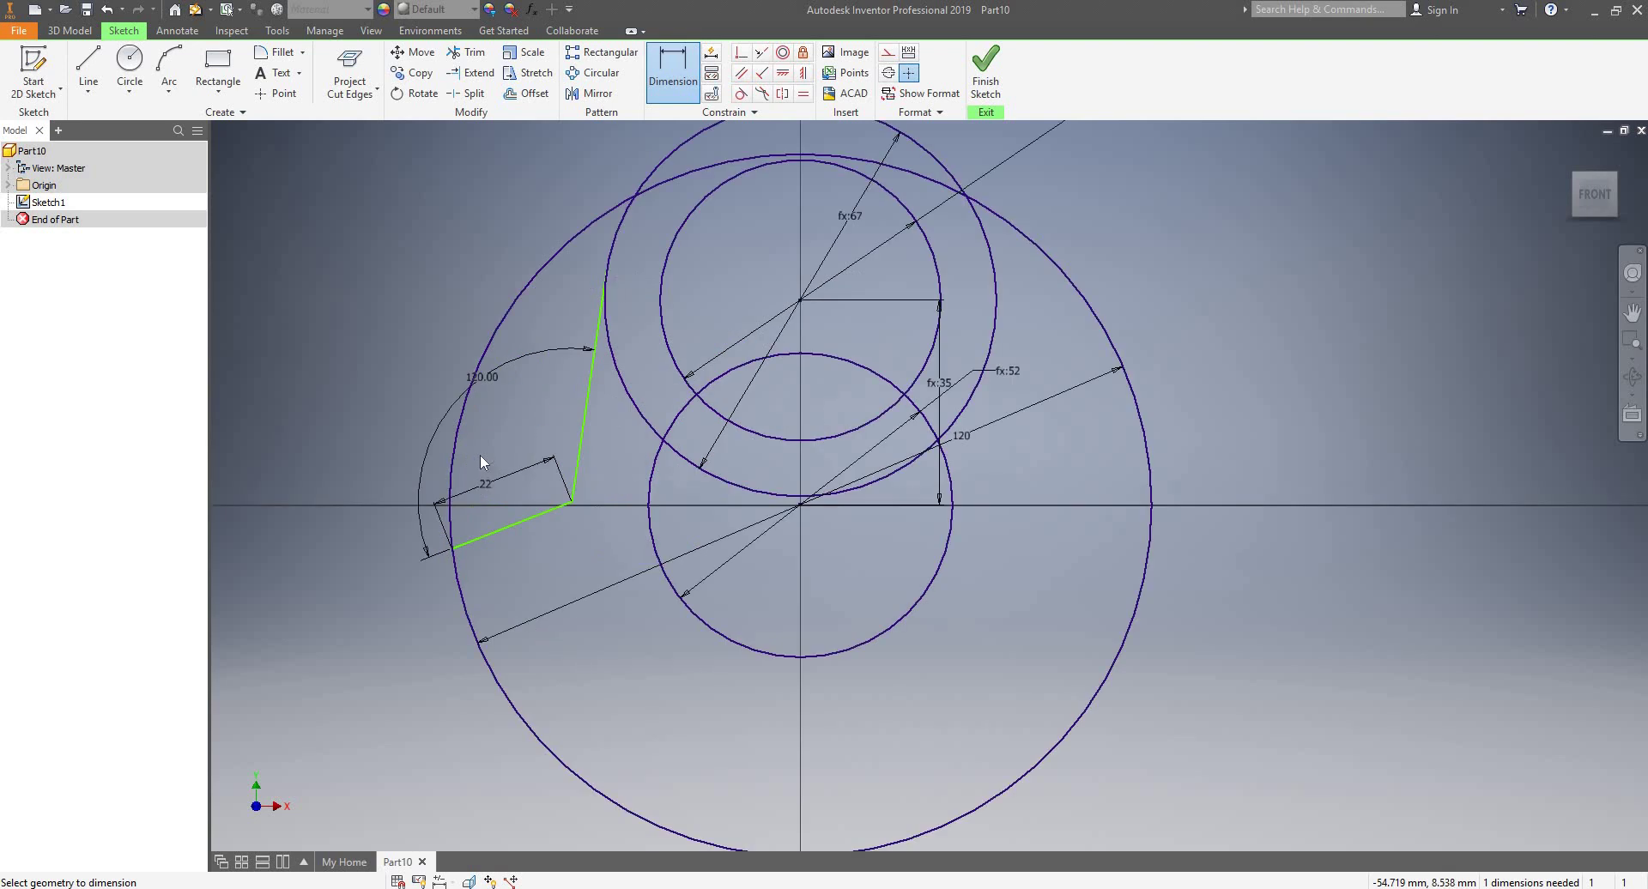
pyautogui.scroll(3, 582, 395)
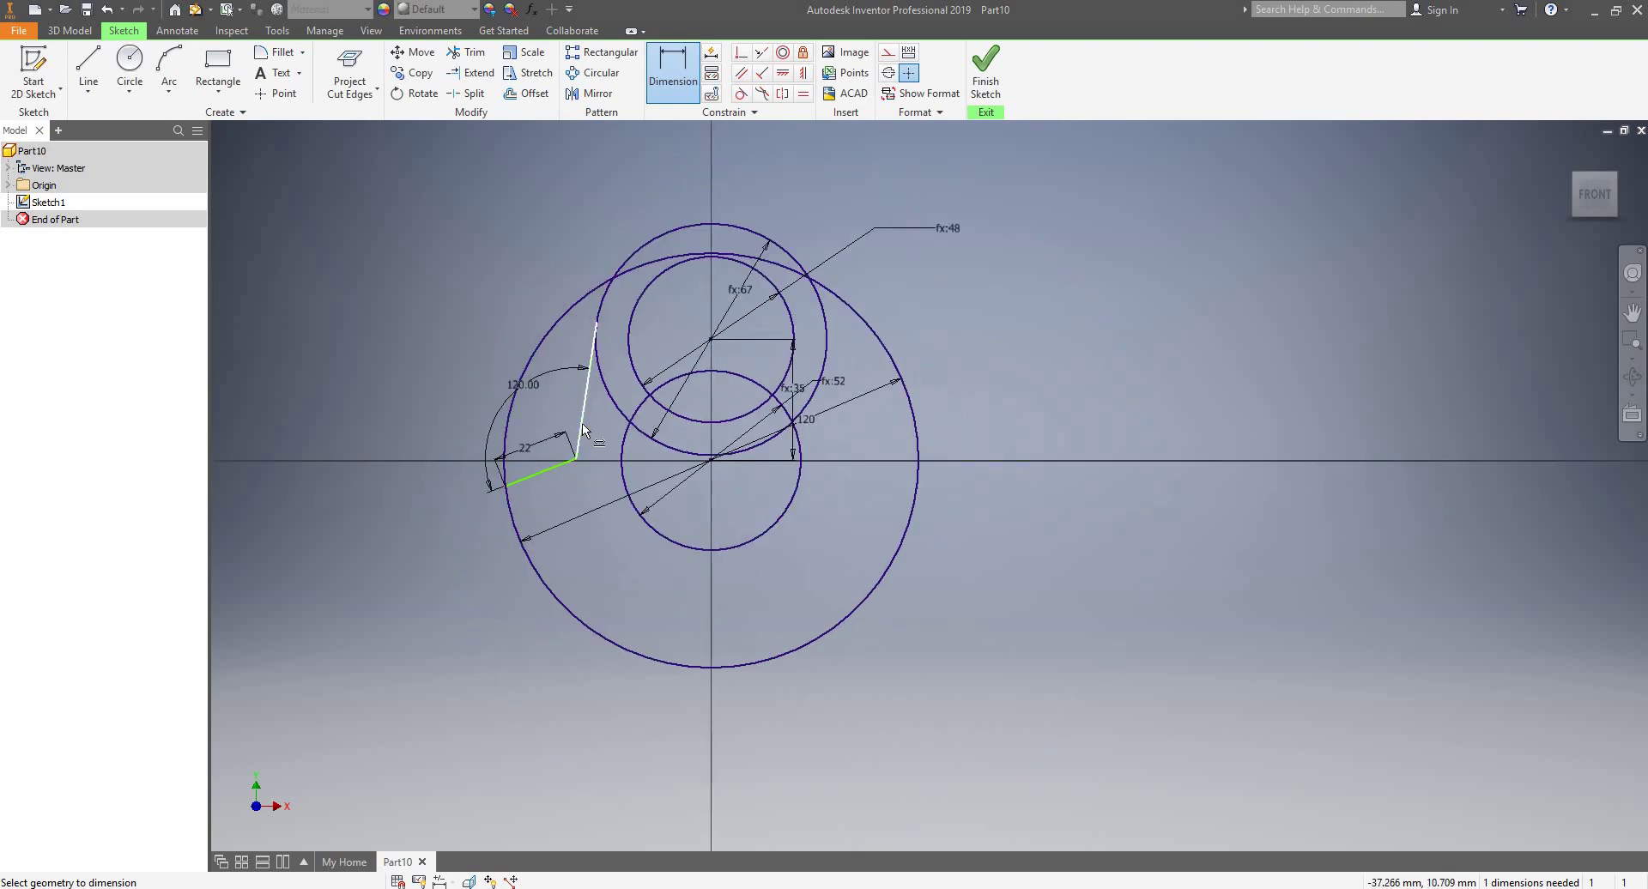
pyautogui.scroll(-4, 677, 366)
pyautogui.scroll(3, 636, 408)
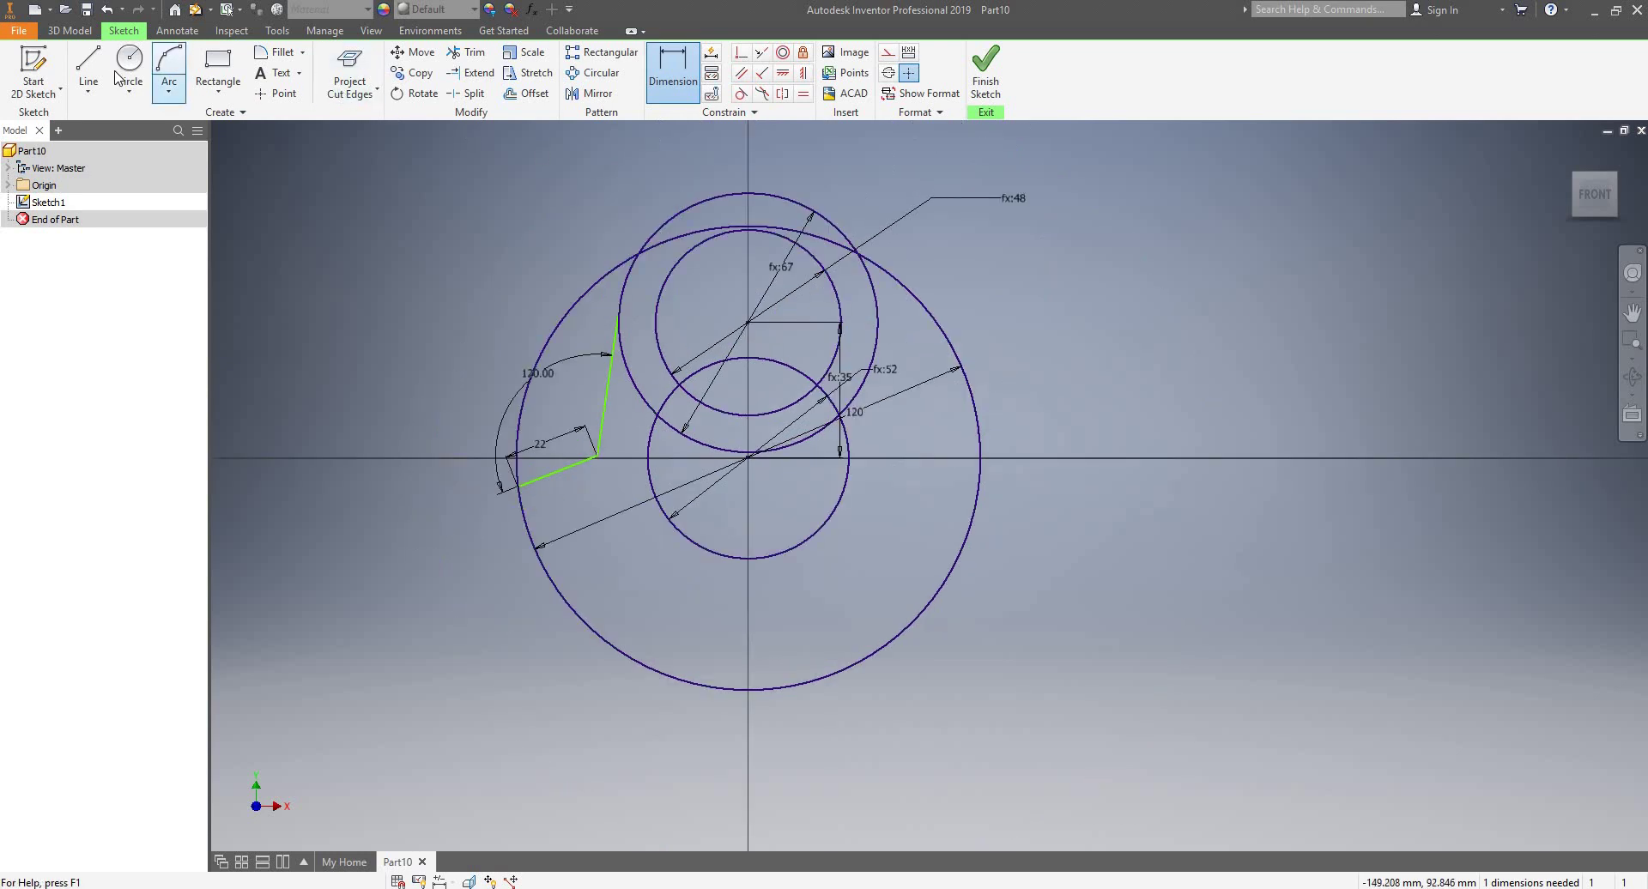
pyautogui.click(88, 69)
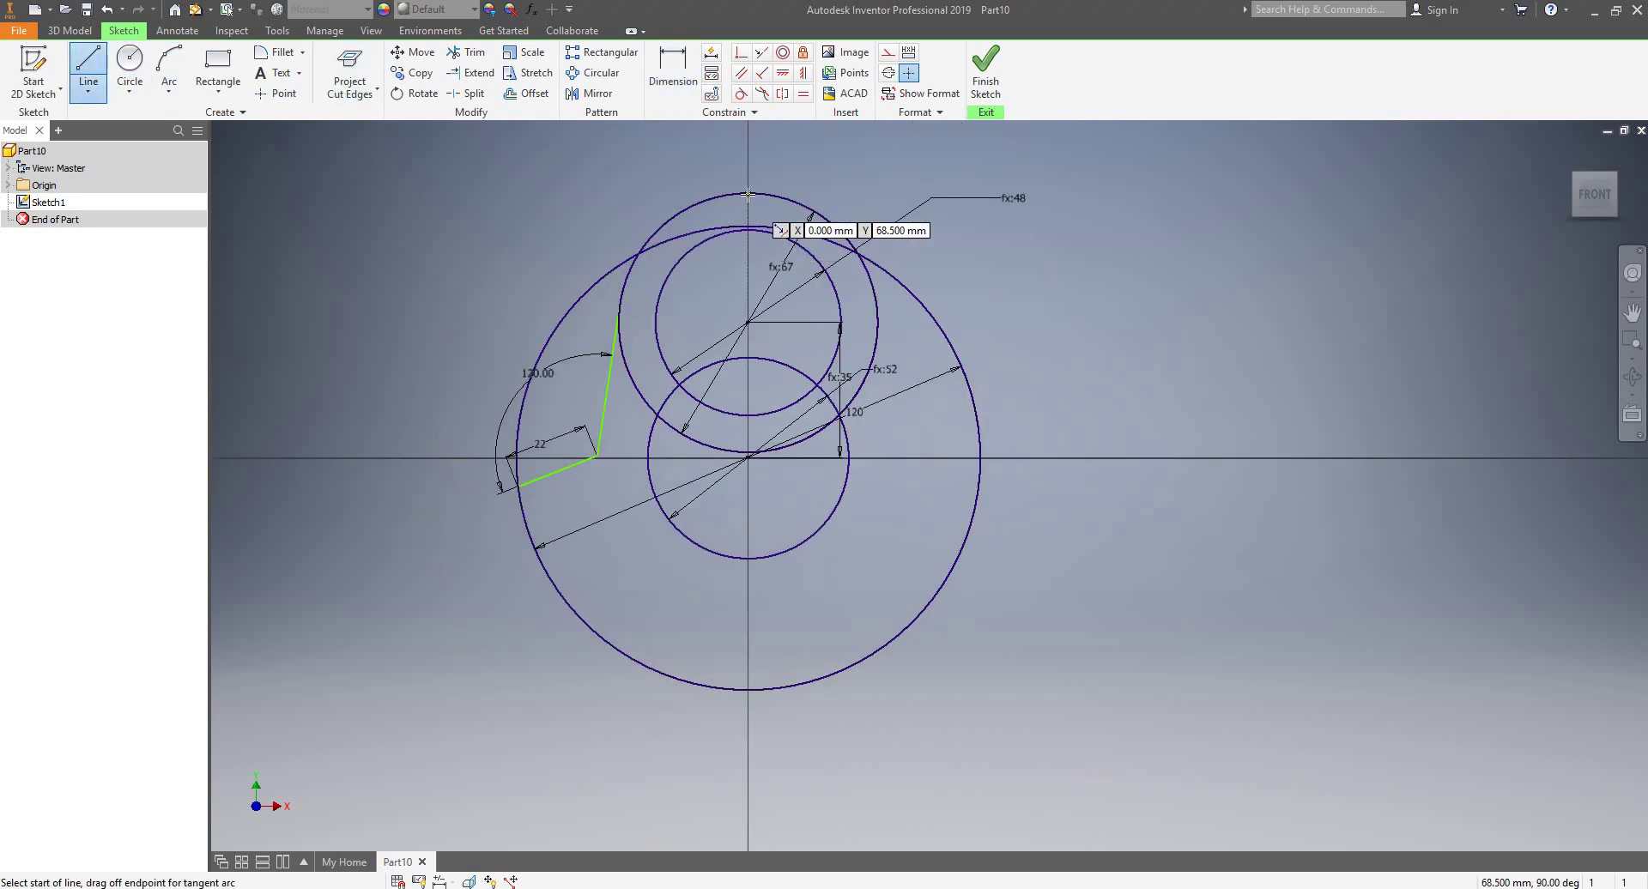
pyautogui.click(748, 194)
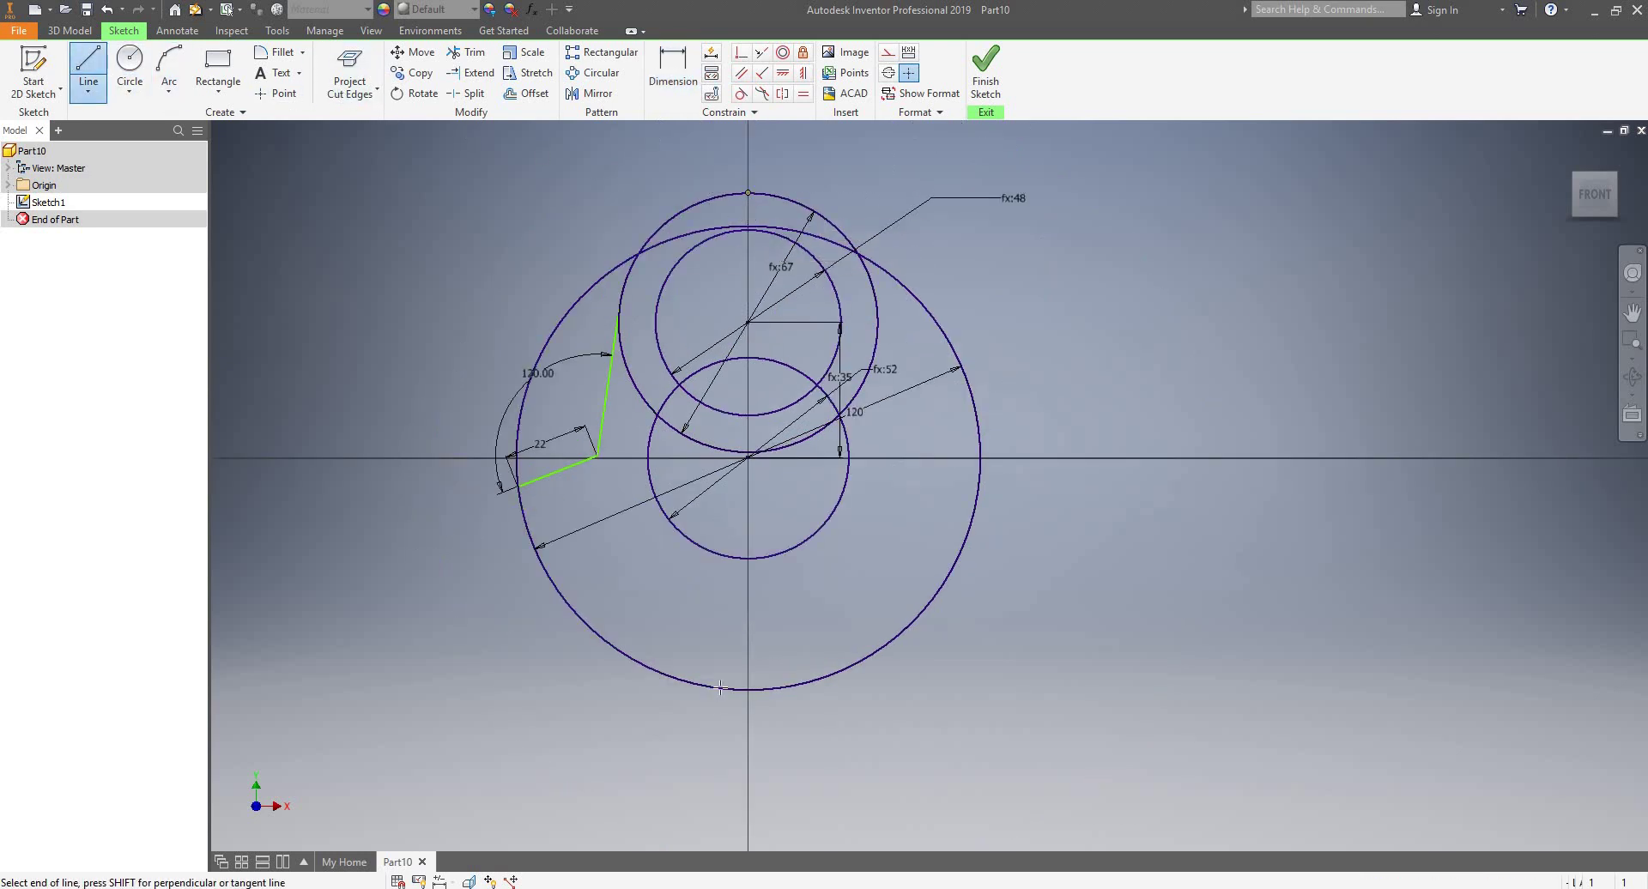
pyautogui.click(769, 679)
pyautogui.press('Escape')
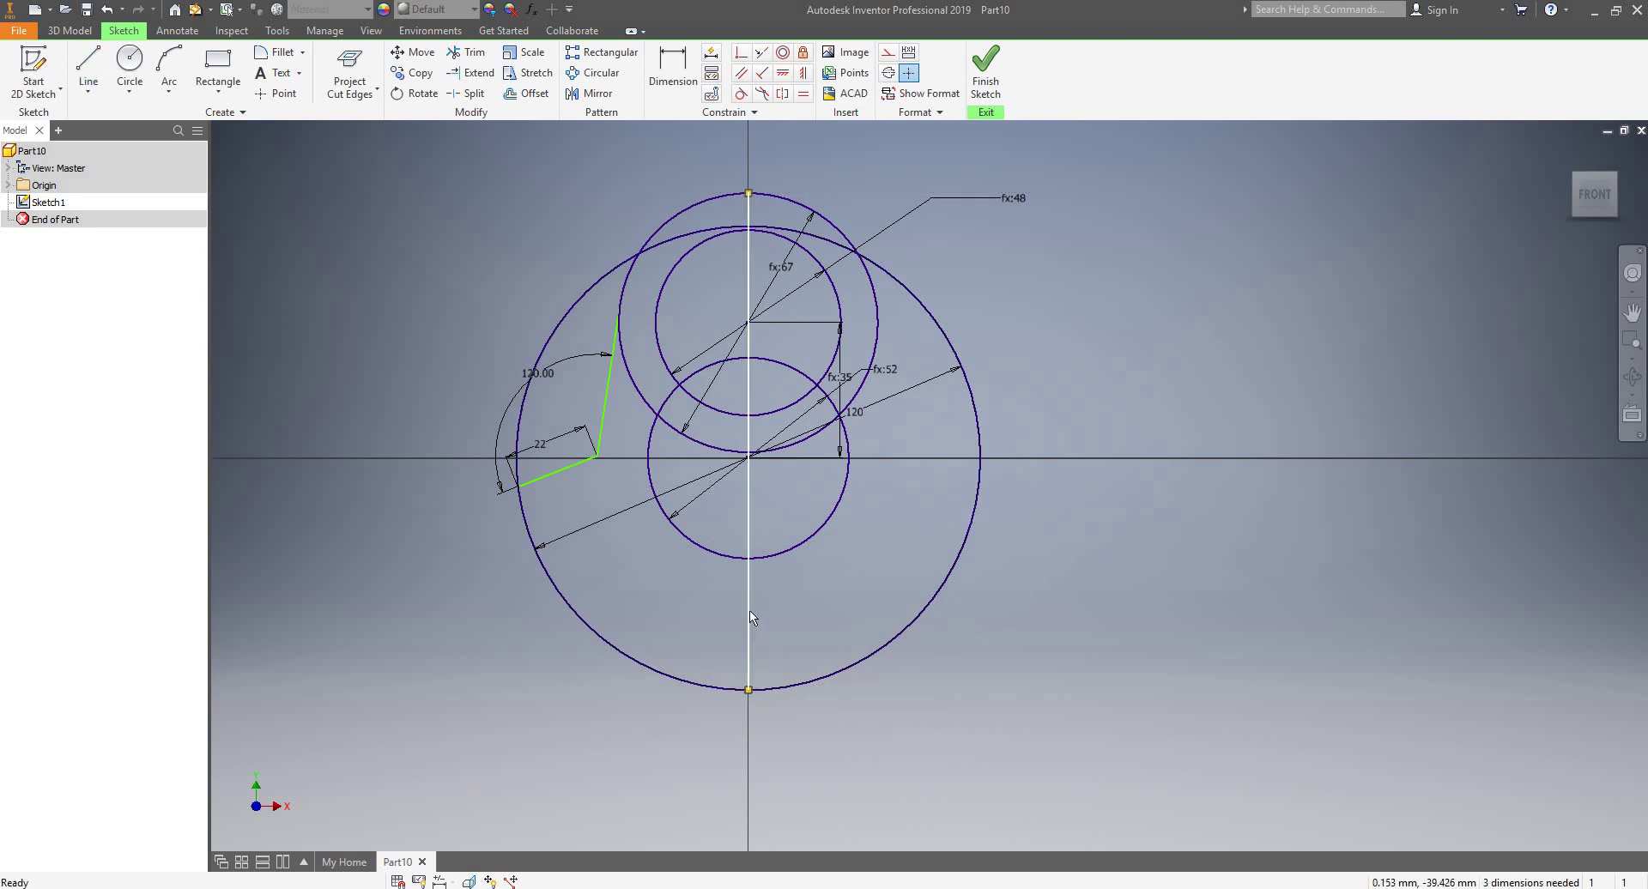
pyautogui.click(751, 617)
pyautogui.rightClick(754, 616)
pyautogui.click(793, 616)
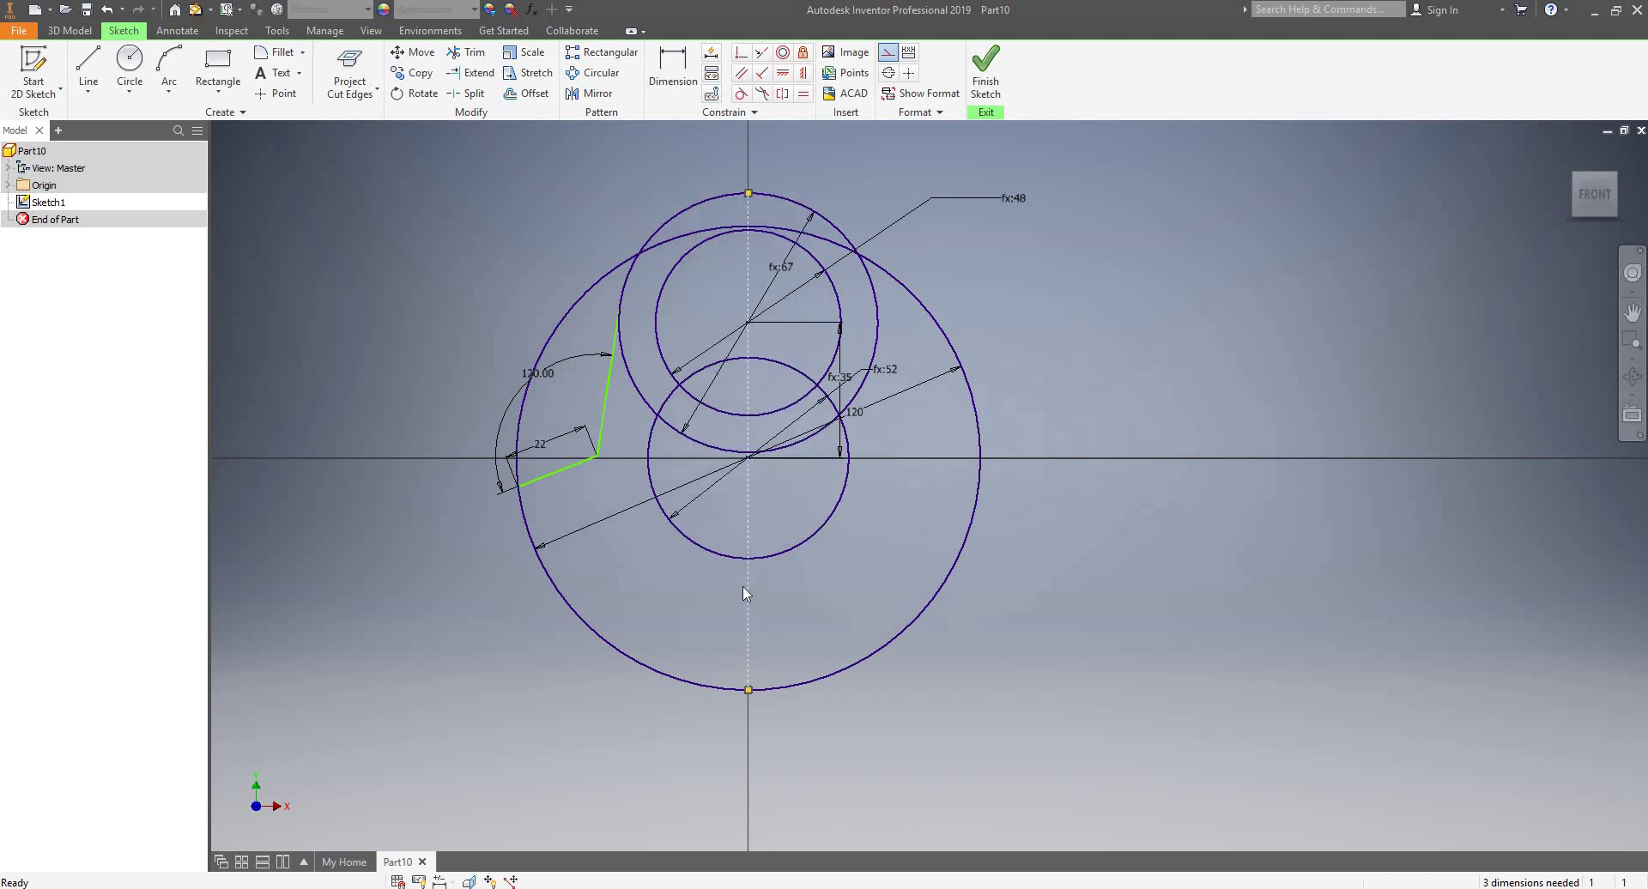
# - Apply a Fix constraint to the vertical construction line
pyautogui.click(802, 54)
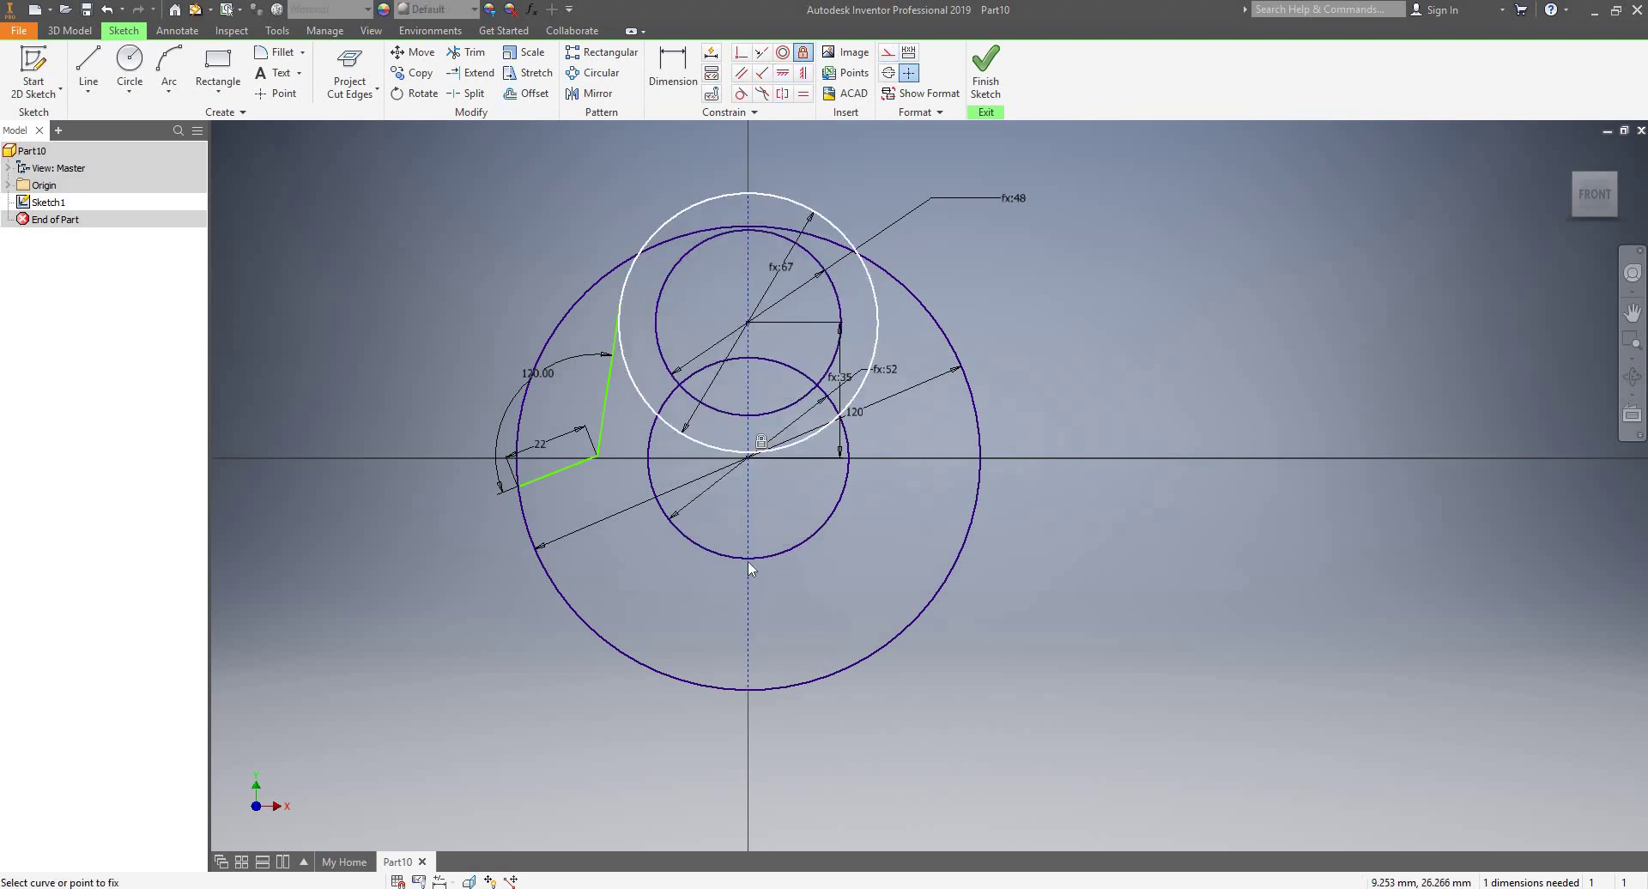
pyautogui.click(748, 588)
pyautogui.press('Escape')
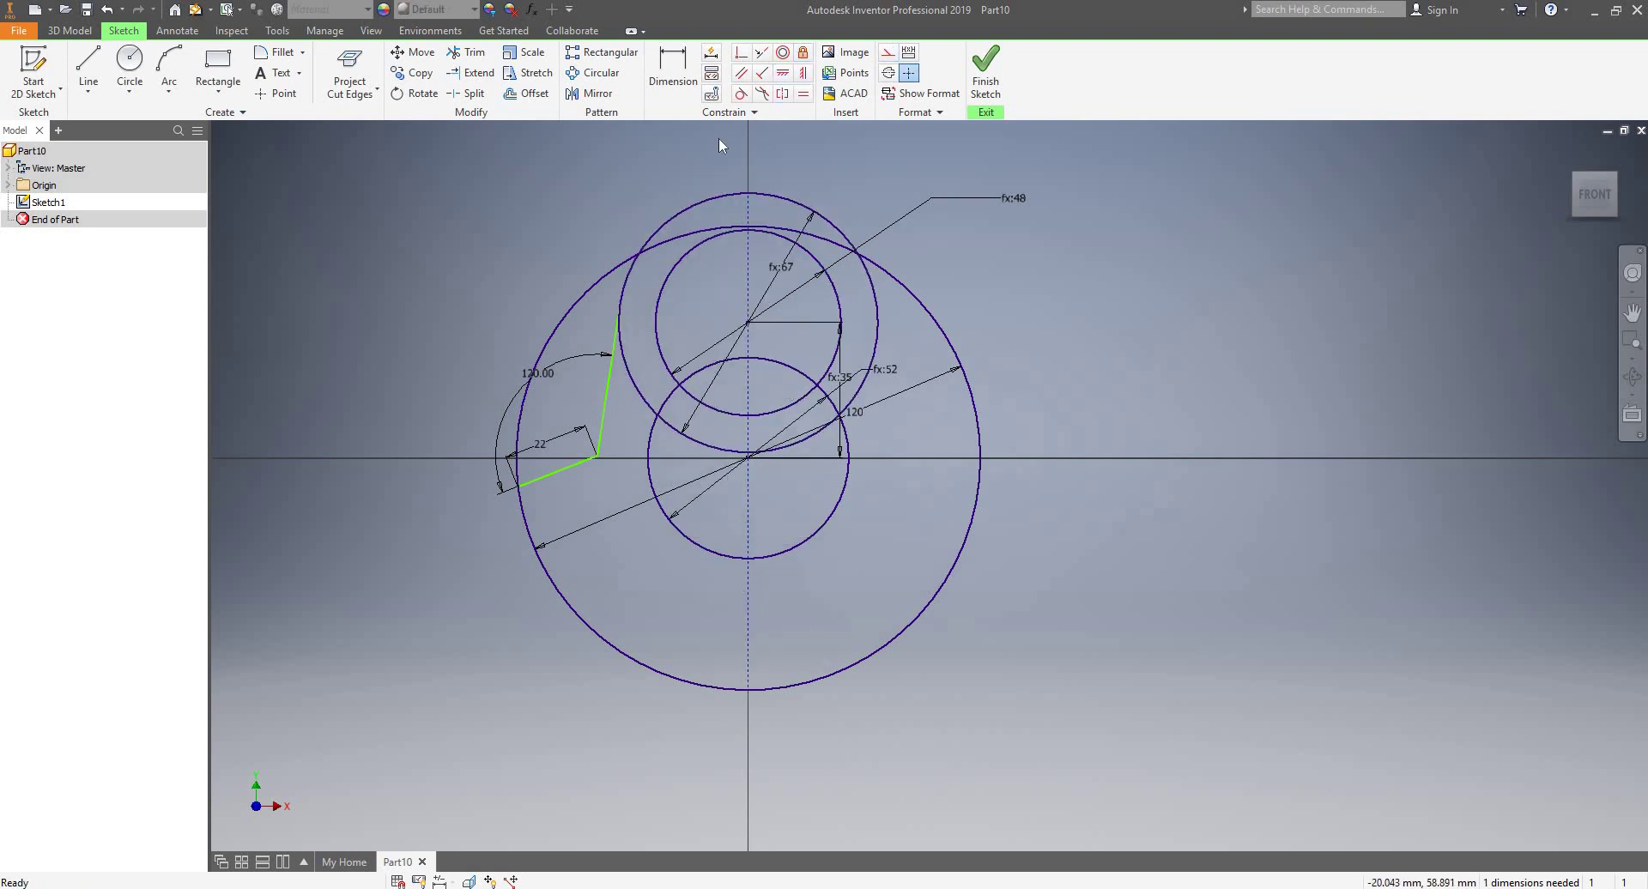
# - Mirror the two connected left-side lines across the vertical construction line
pyautogui.click(591, 93)
pyautogui.click(602, 434)
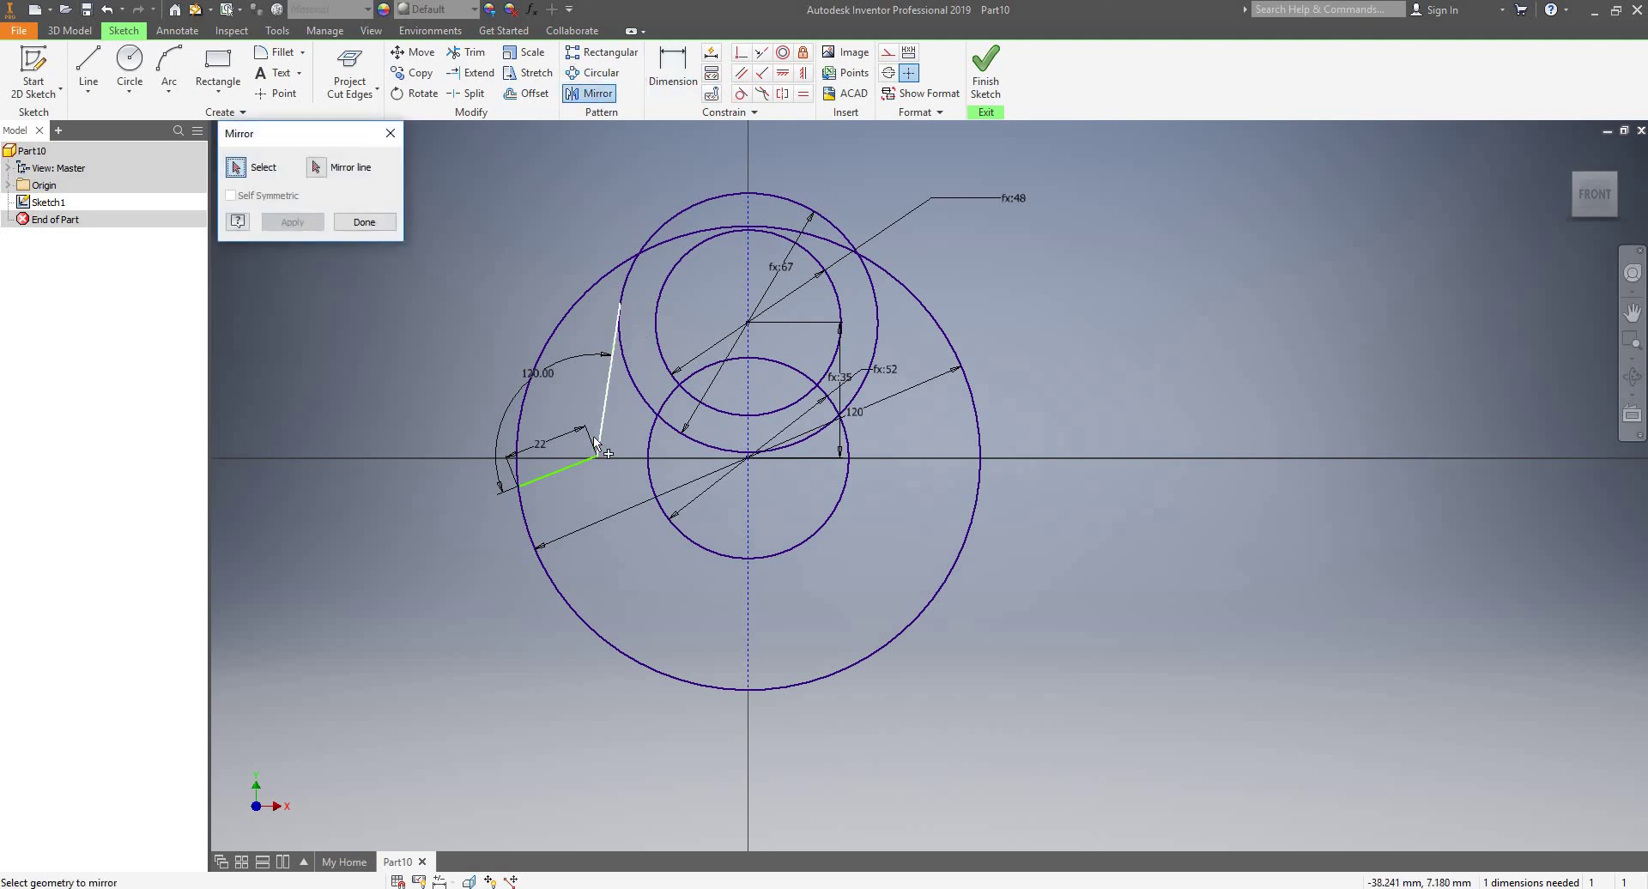
pyautogui.click(316, 167)
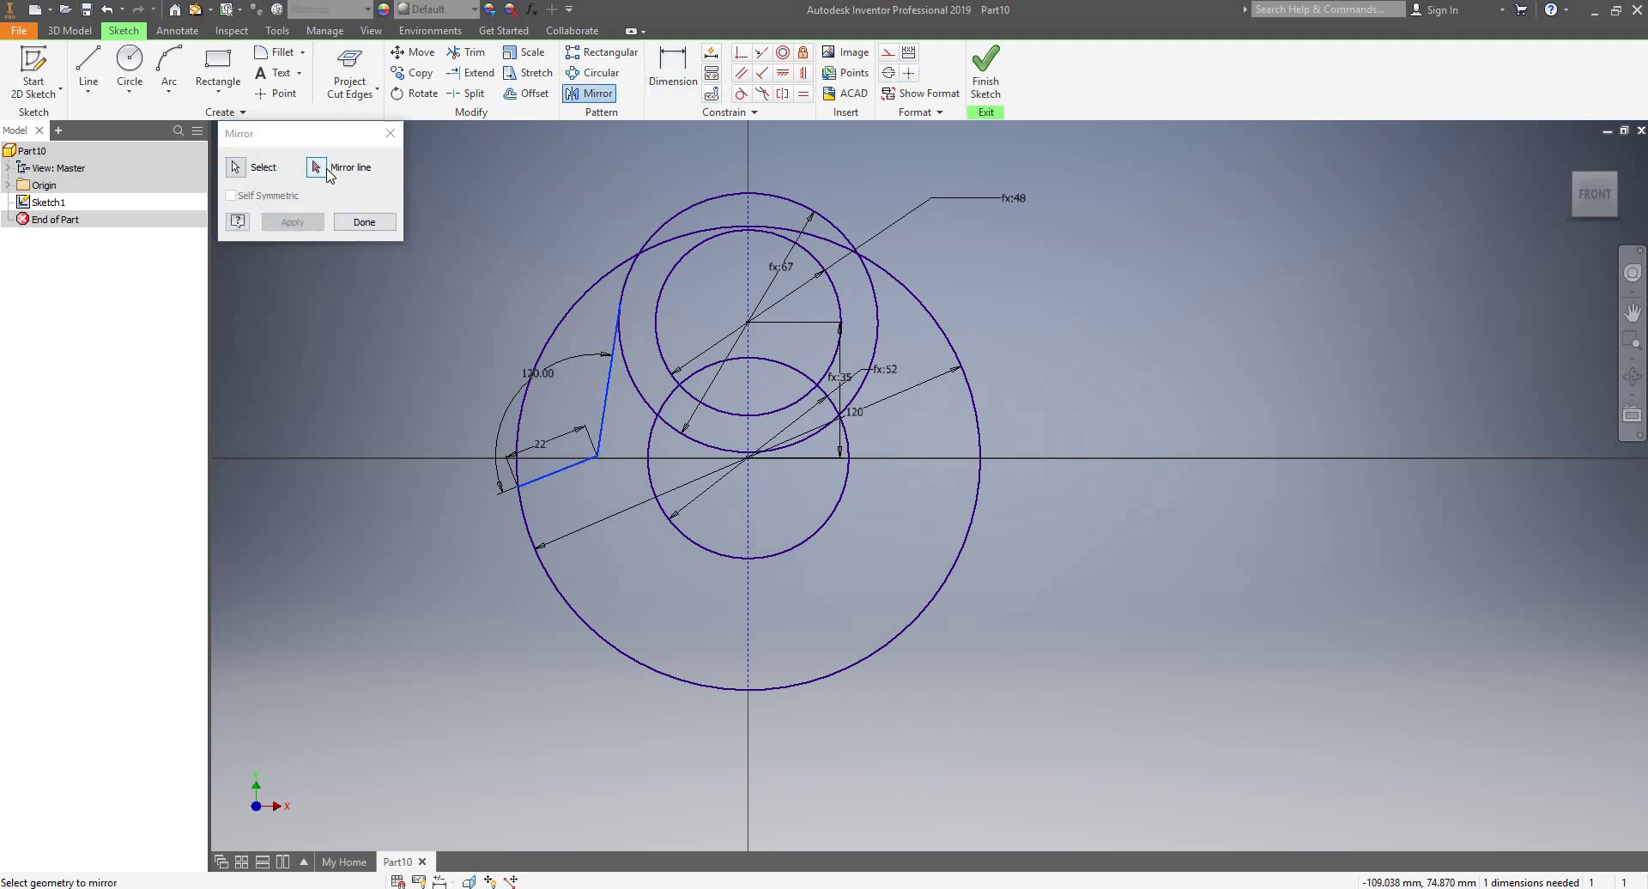
pyautogui.click(750, 510)
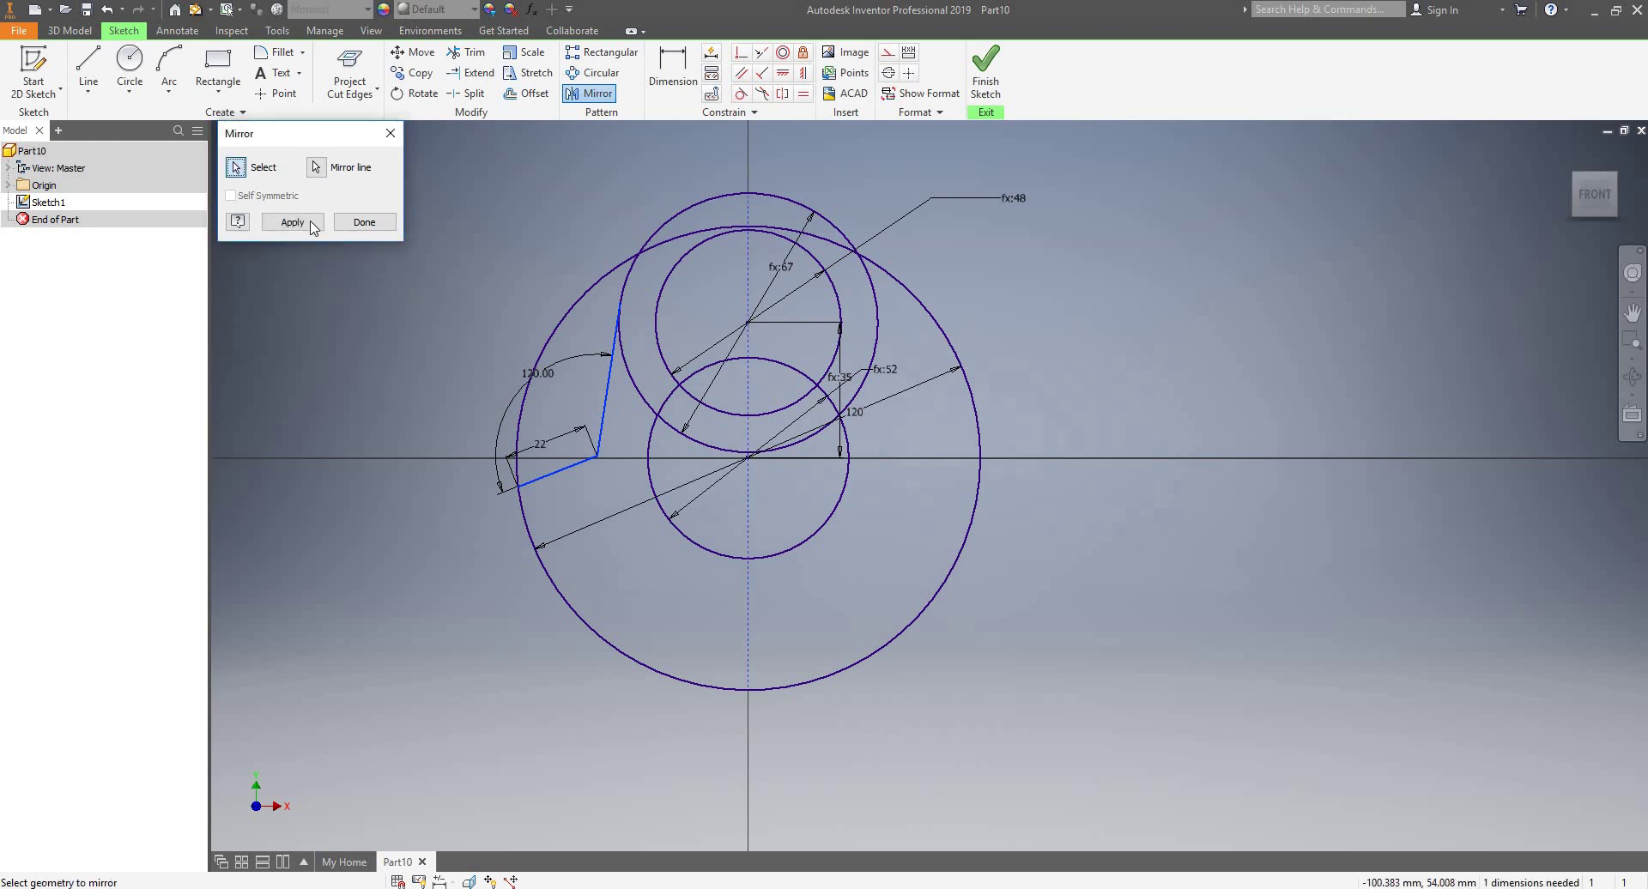
pyautogui.click(311, 224)
pyautogui.click(360, 223)
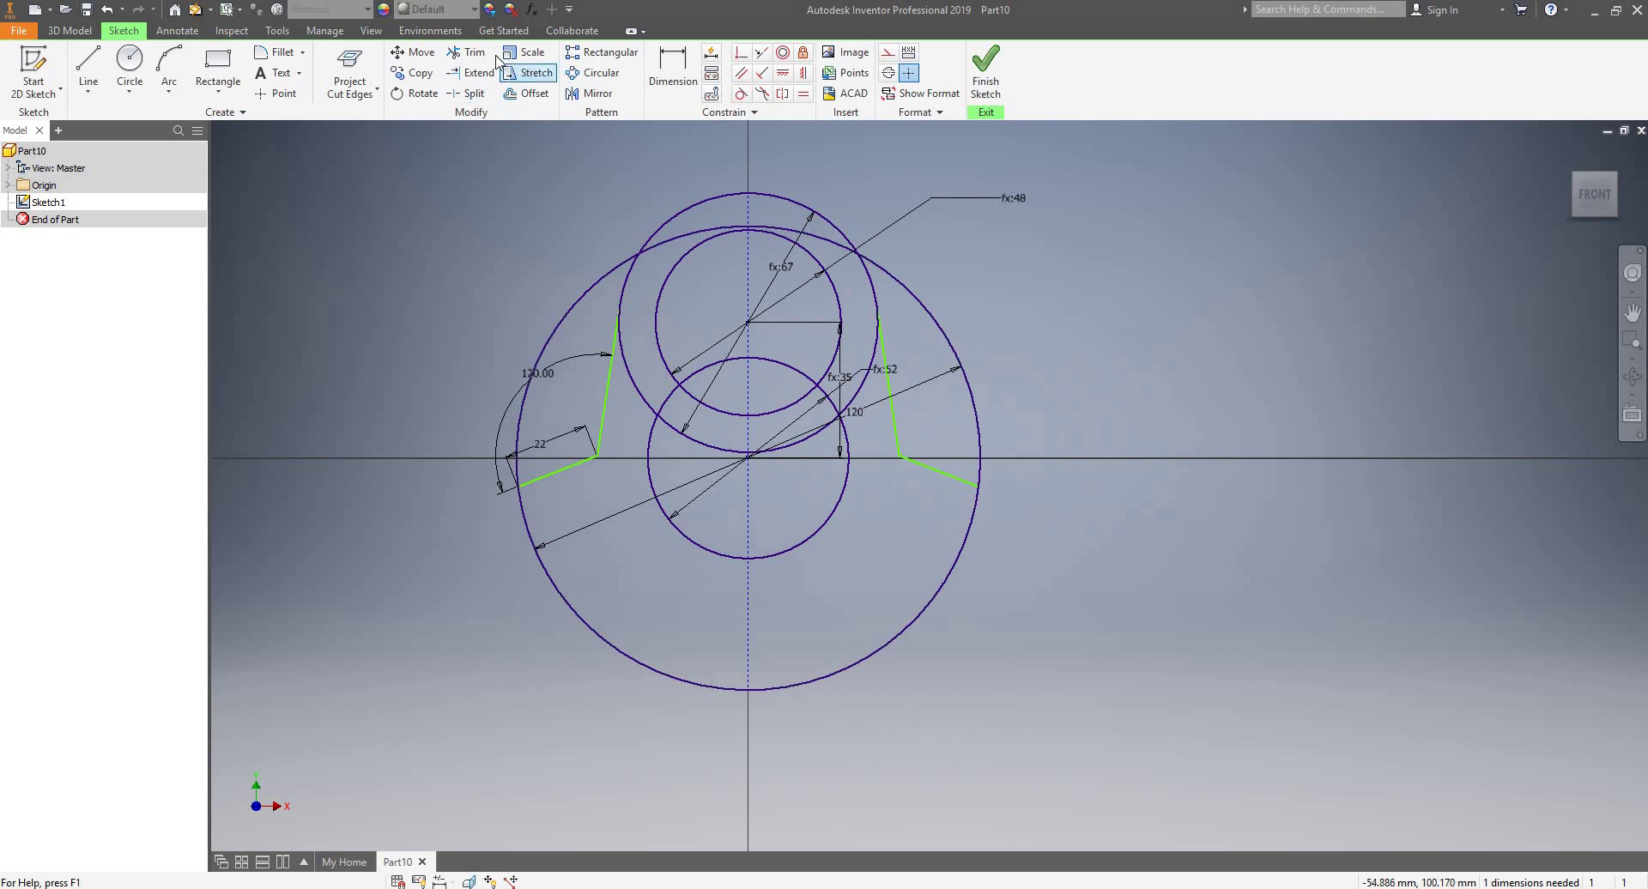
# - Trim the 120 mm circle above the slanted lower segments and the outer upper circle below the side lines, leaving the web outline
pyautogui.click(468, 52)
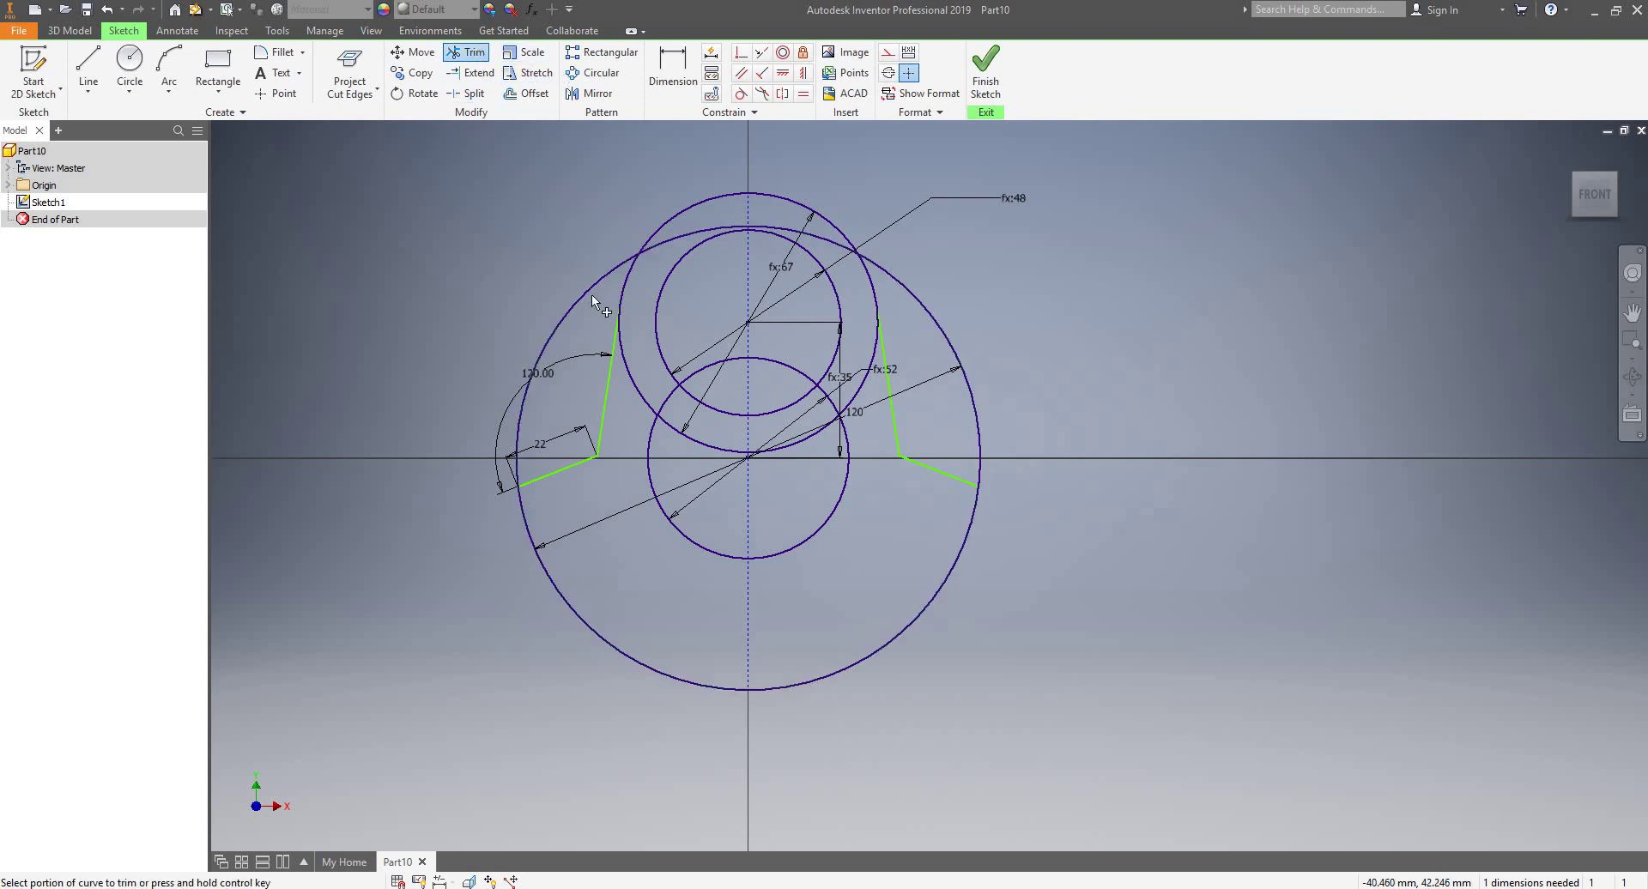
pyautogui.click(585, 292)
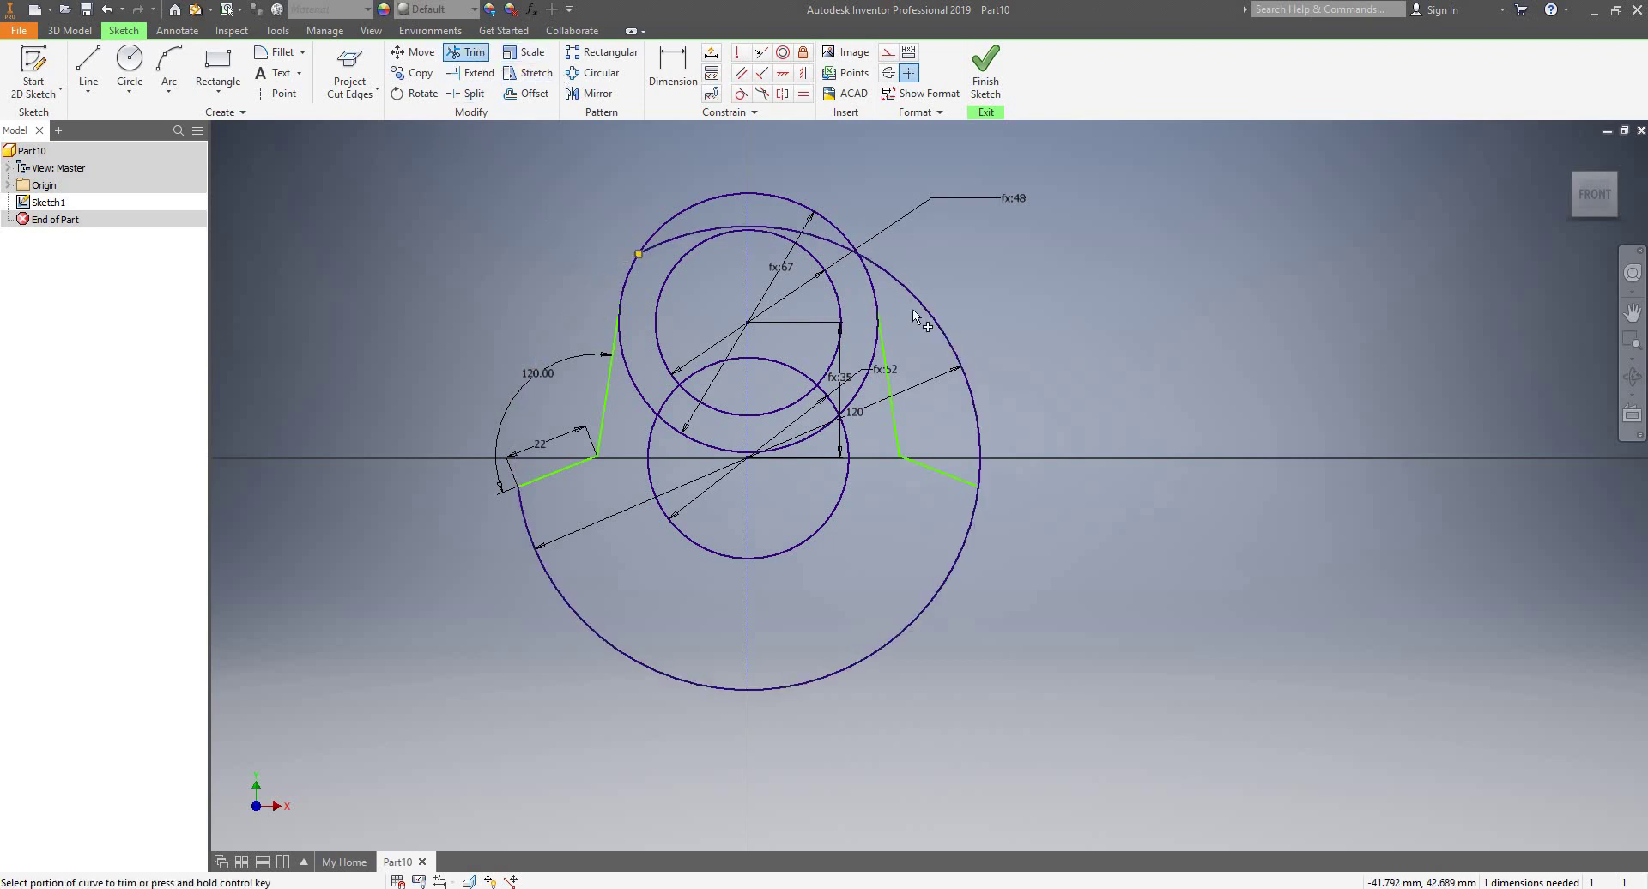
pyautogui.click(970, 381)
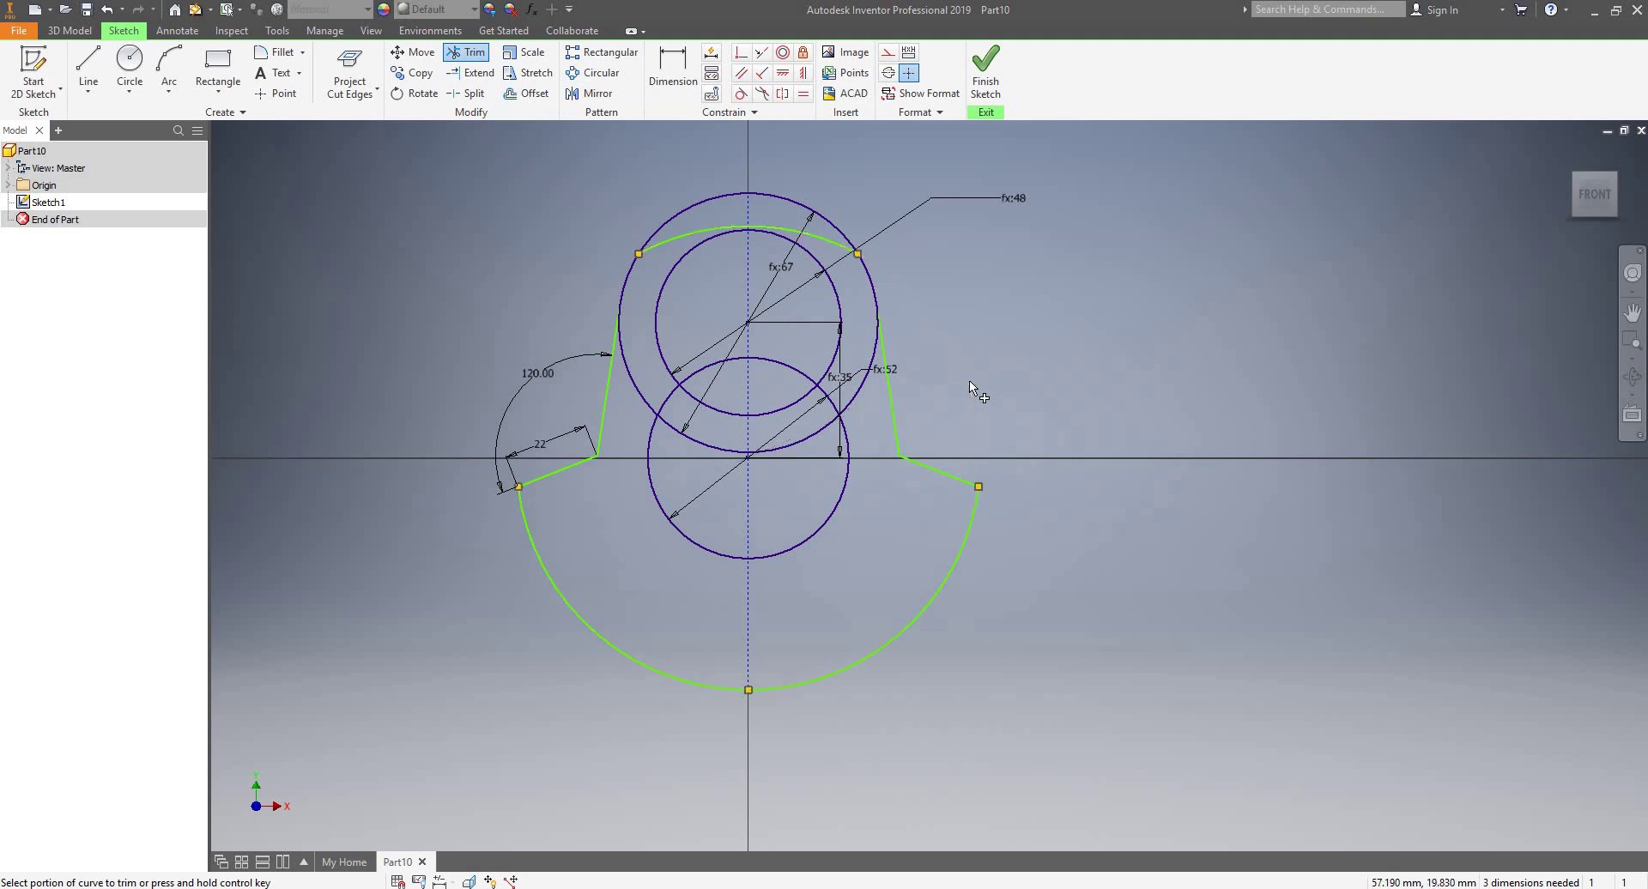
pyautogui.click(749, 227)
pyautogui.click(630, 374)
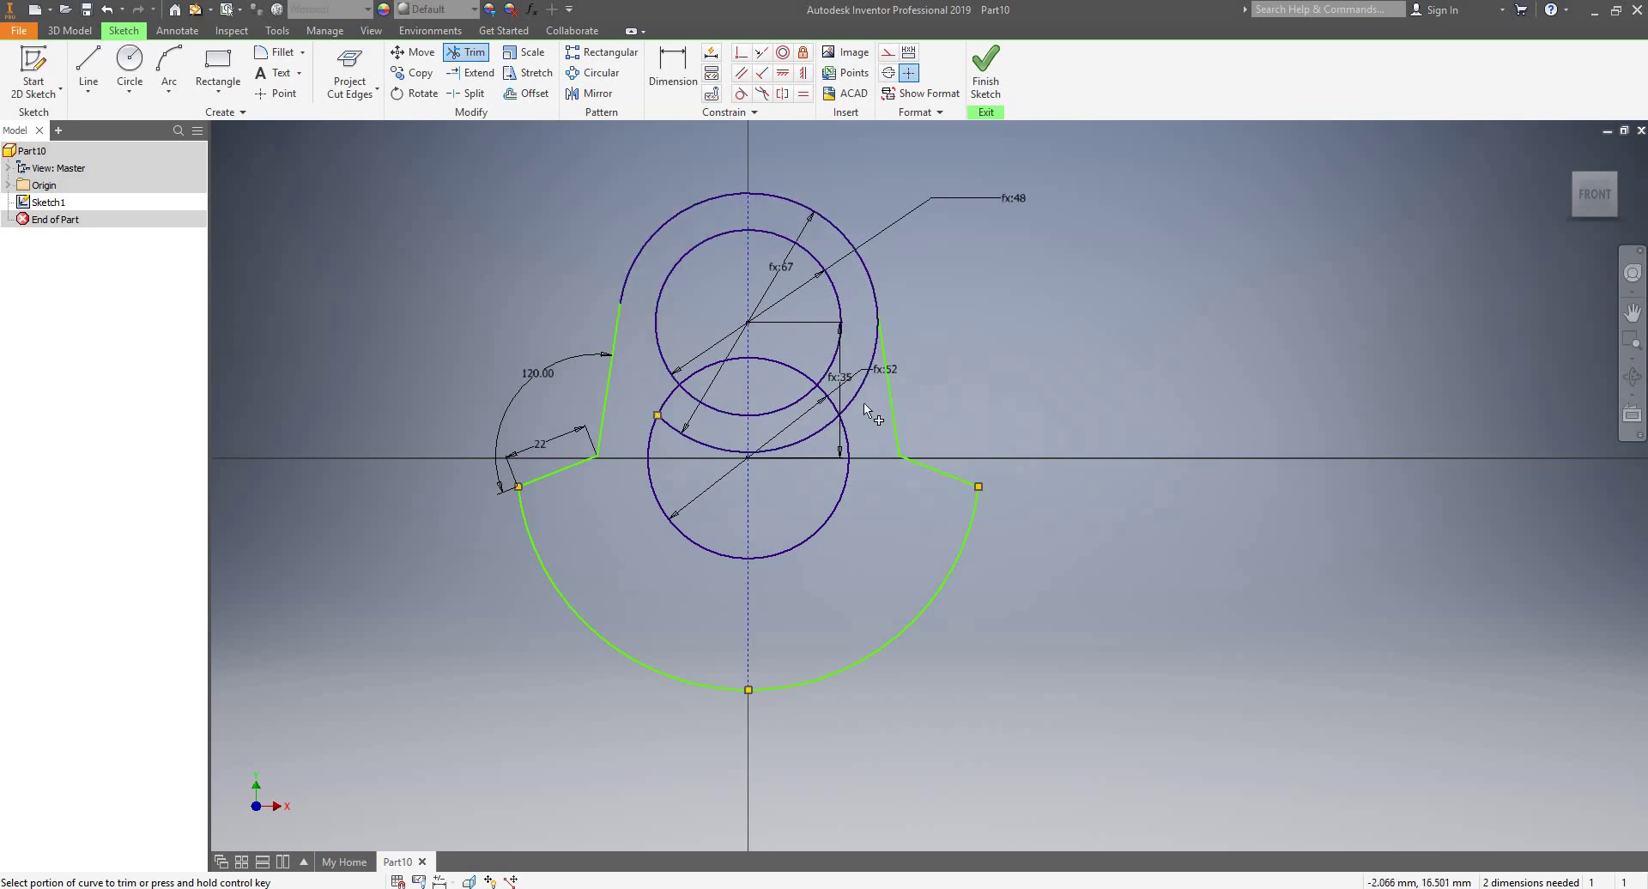
pyautogui.click(858, 397)
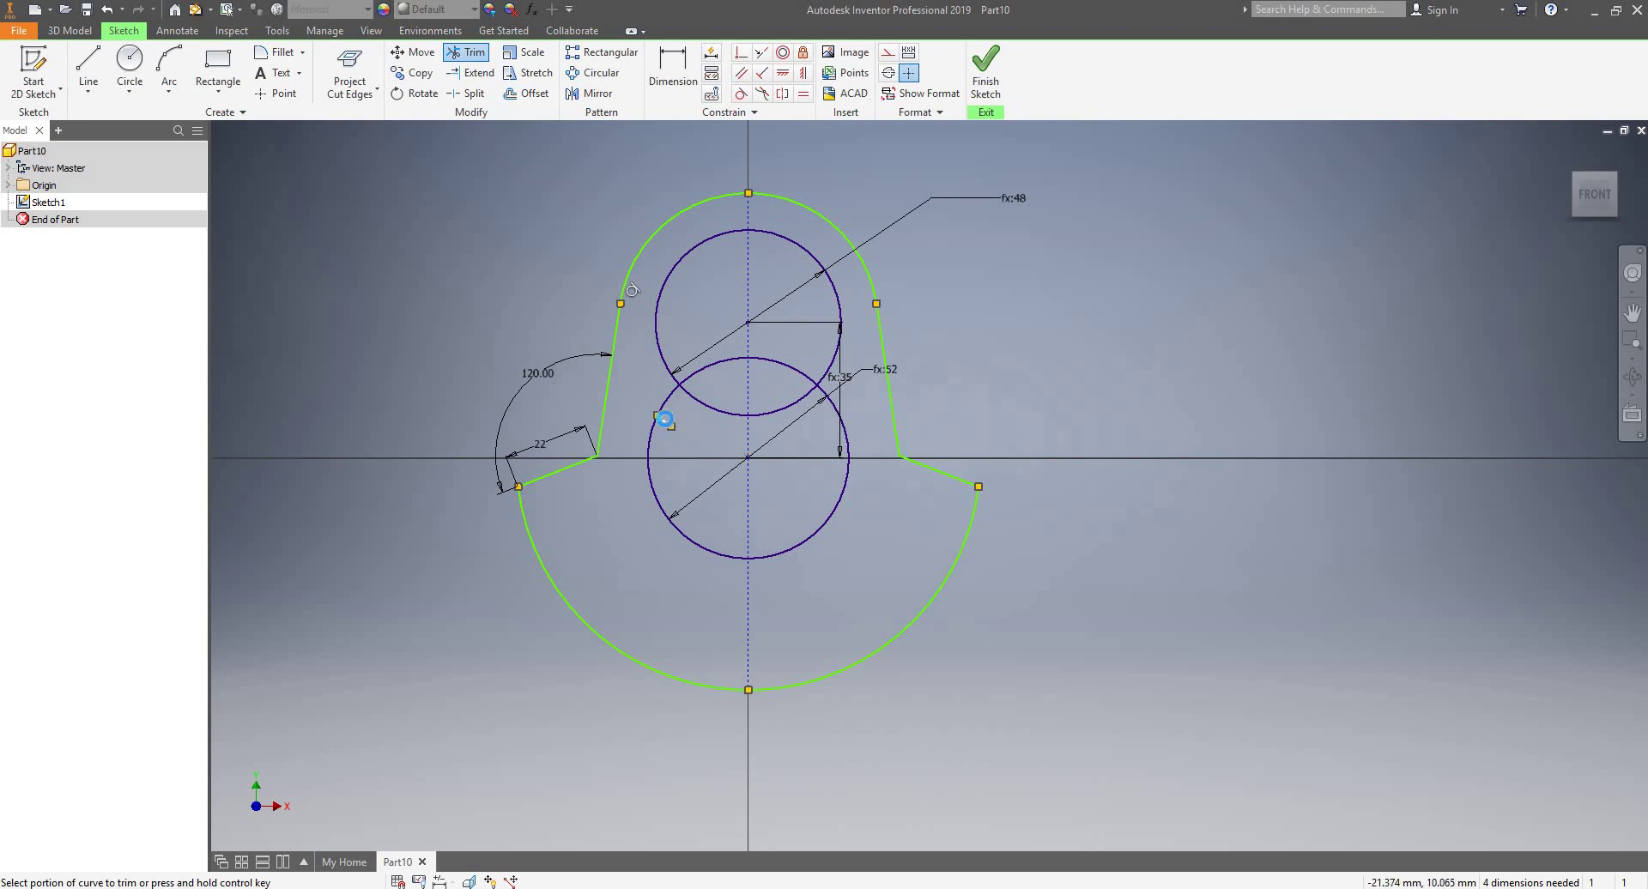
pyautogui.scroll(-2, 705, 409)
pyautogui.scroll(3, 770, 353)
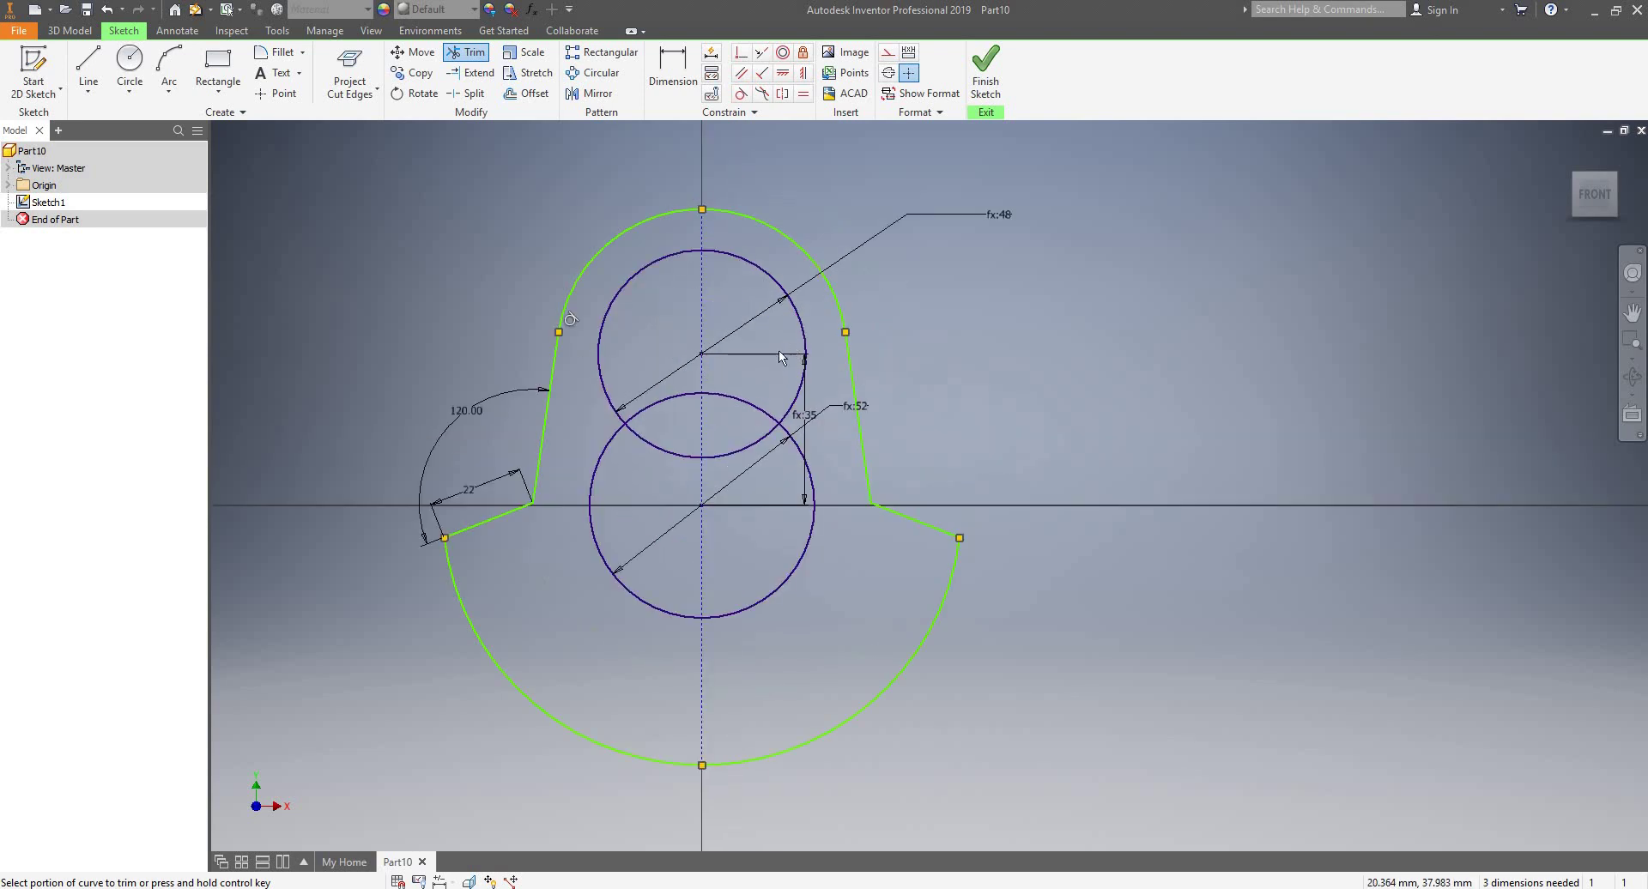
pyautogui.scroll(-1, 717, 399)
pyautogui.press('Escape')
# - Add a radius dimension to the large lower arc of the web profile and accept its current value
pyautogui.scroll(3, 666, 172)
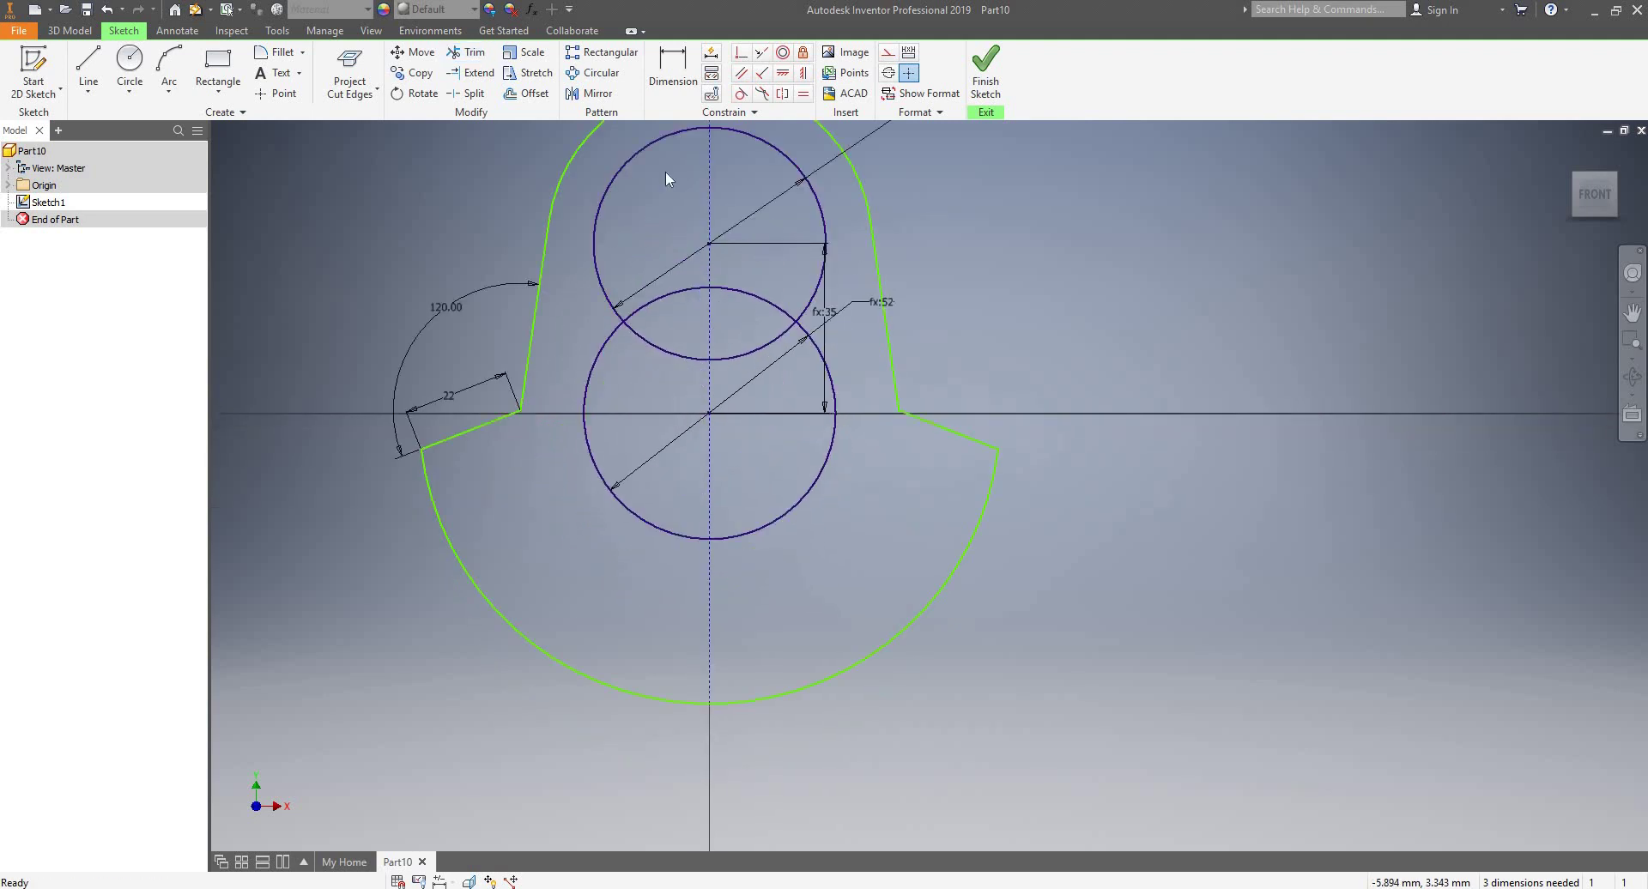
pyautogui.click(676, 95)
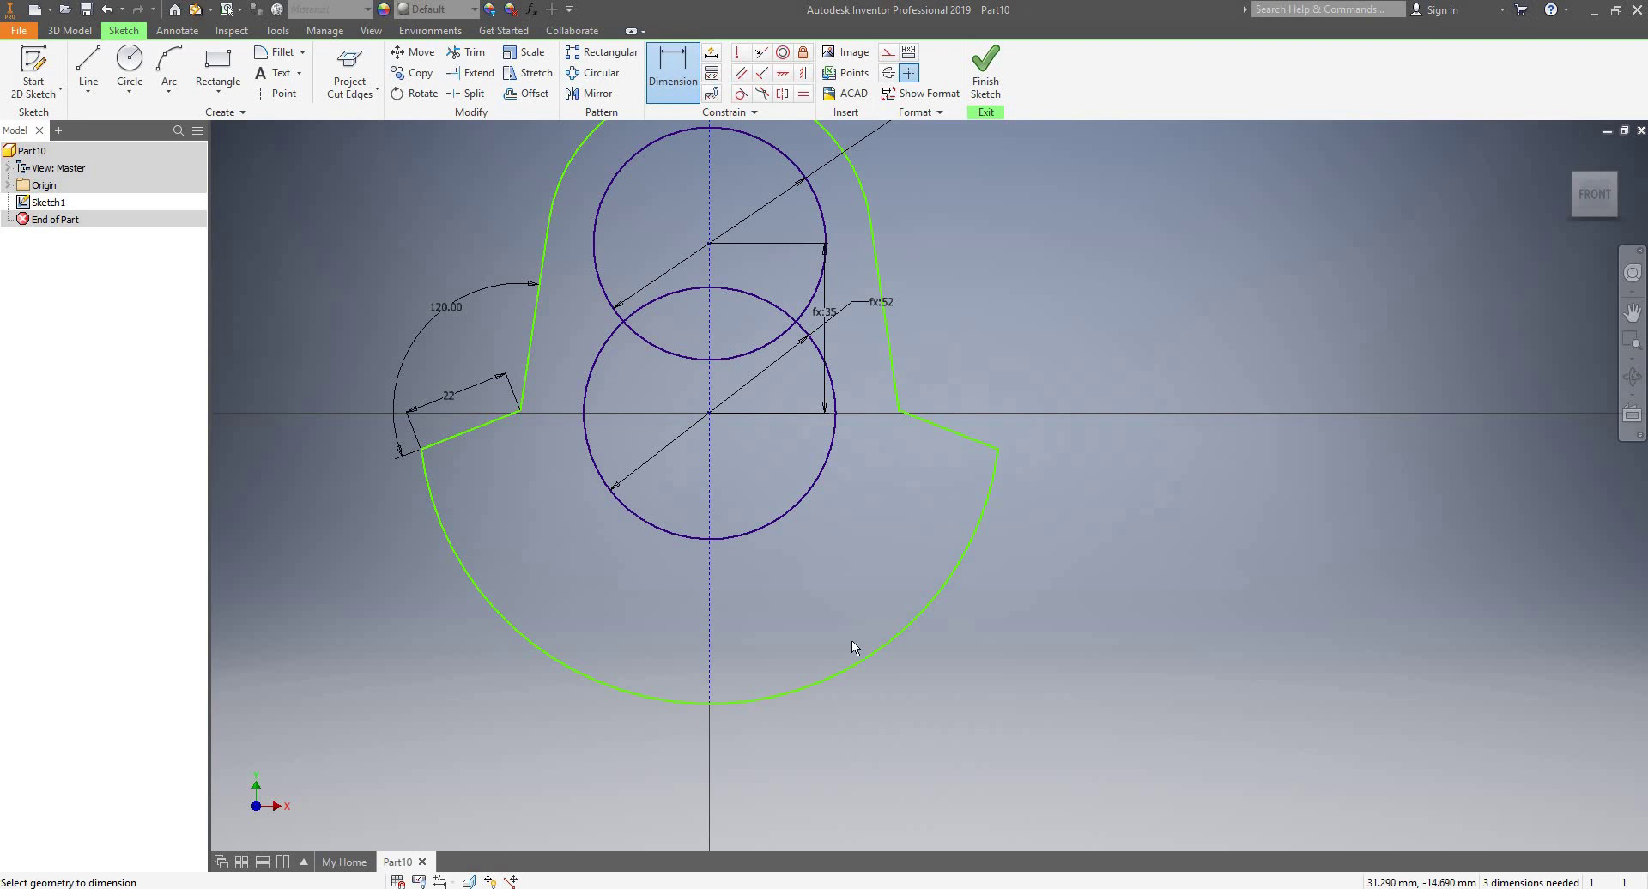
pyautogui.click(856, 663)
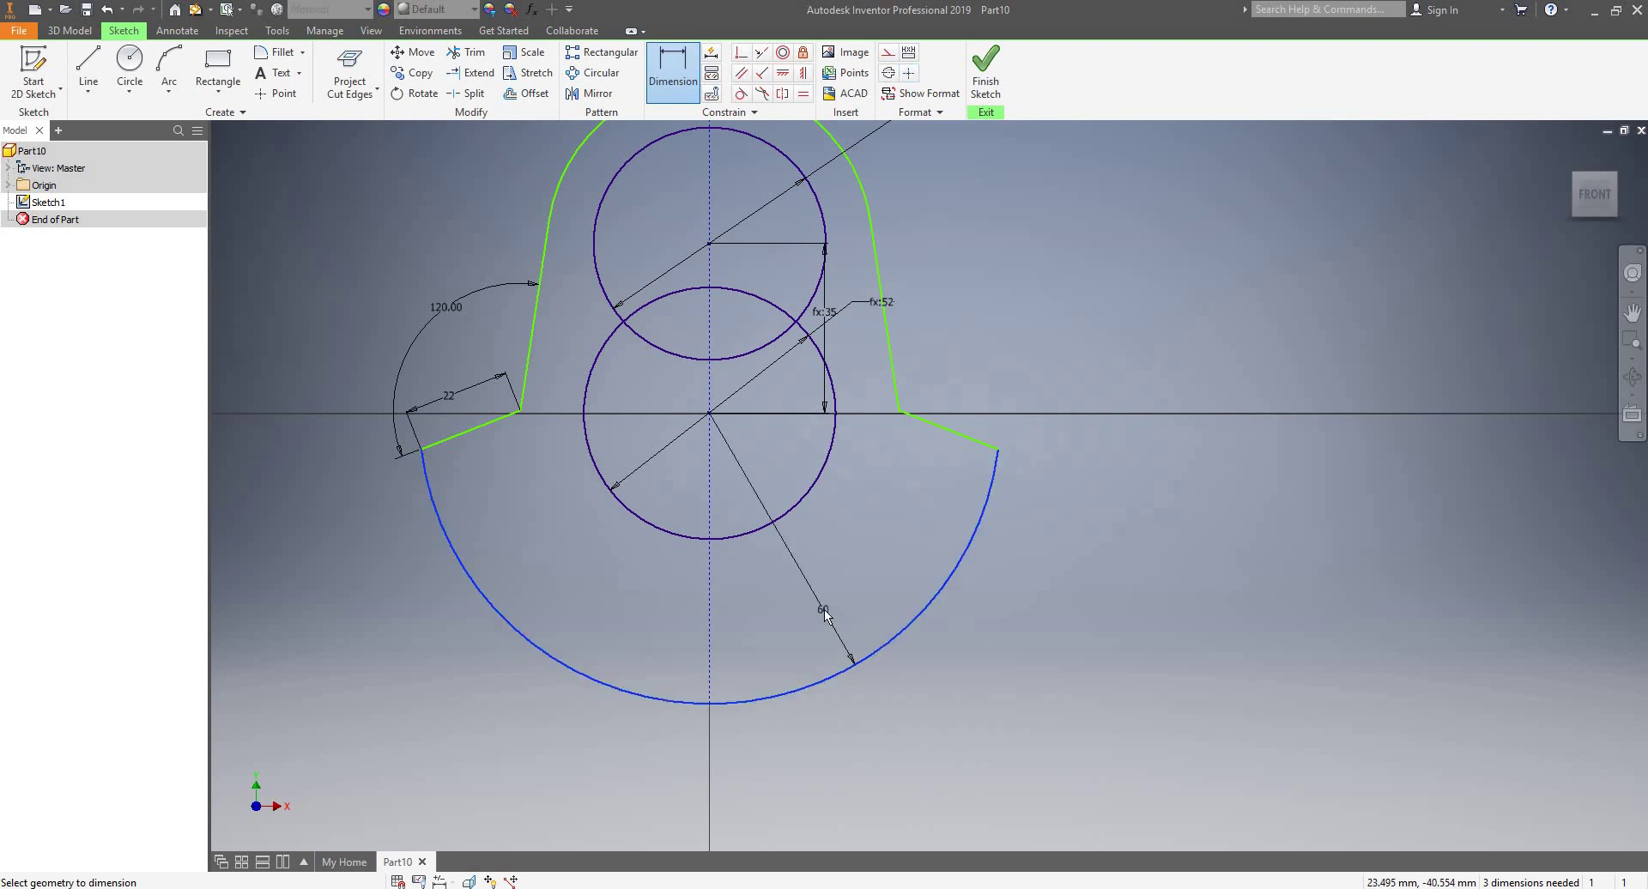
pyautogui.click(824, 610)
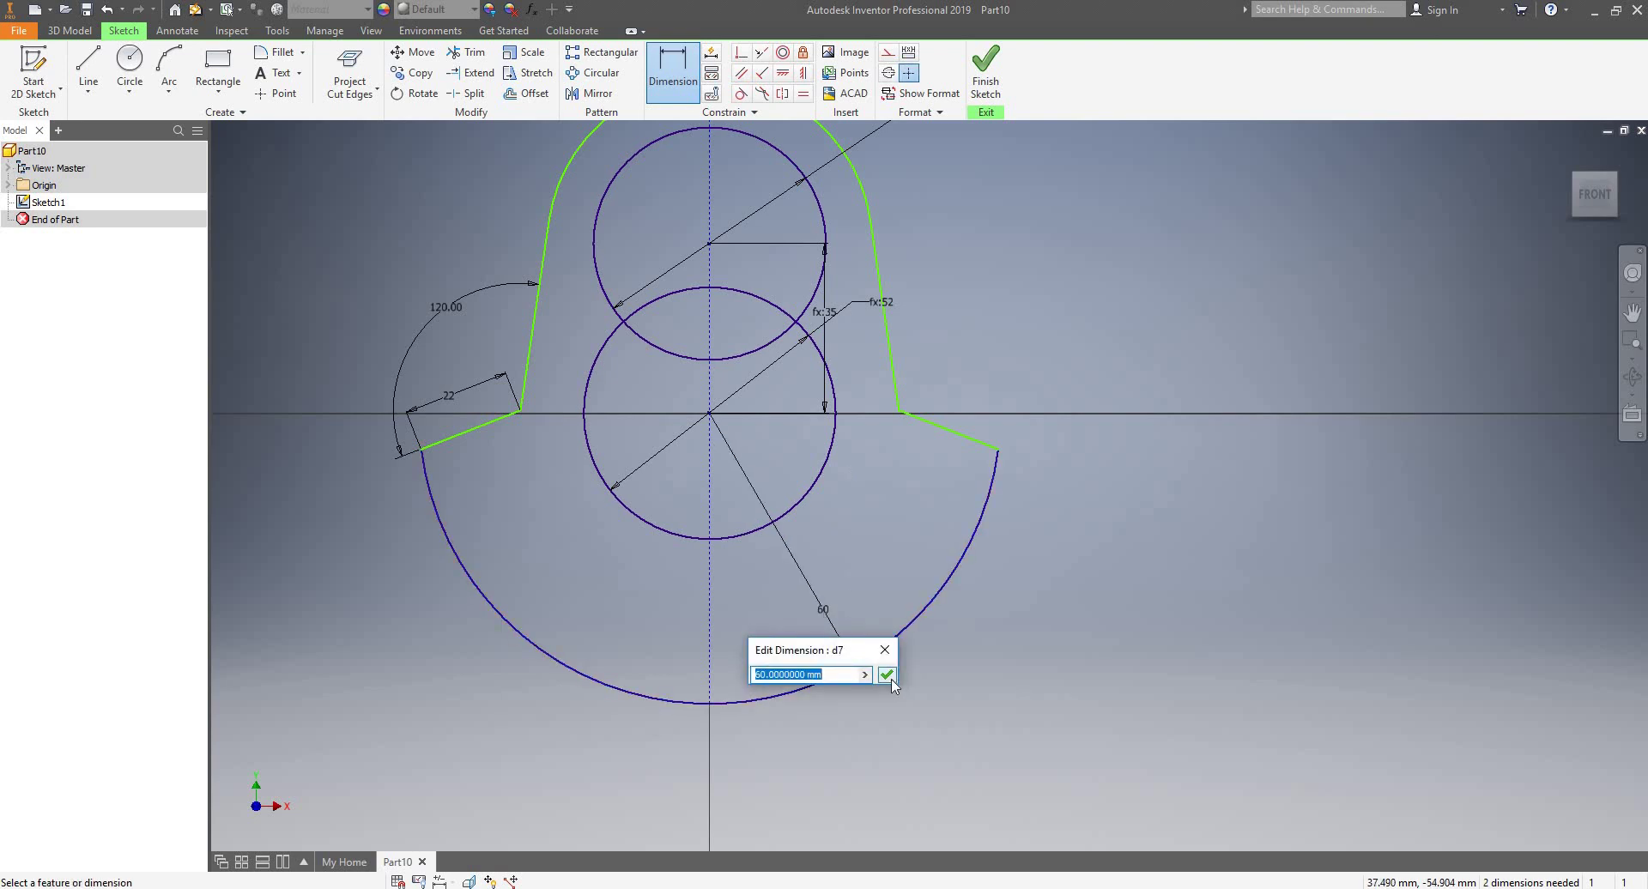
pyautogui.click(888, 676)
# - Add a radius dimension to the upper arc of the web profile and accept its current value
pyautogui.scroll(-3, 920, 591)
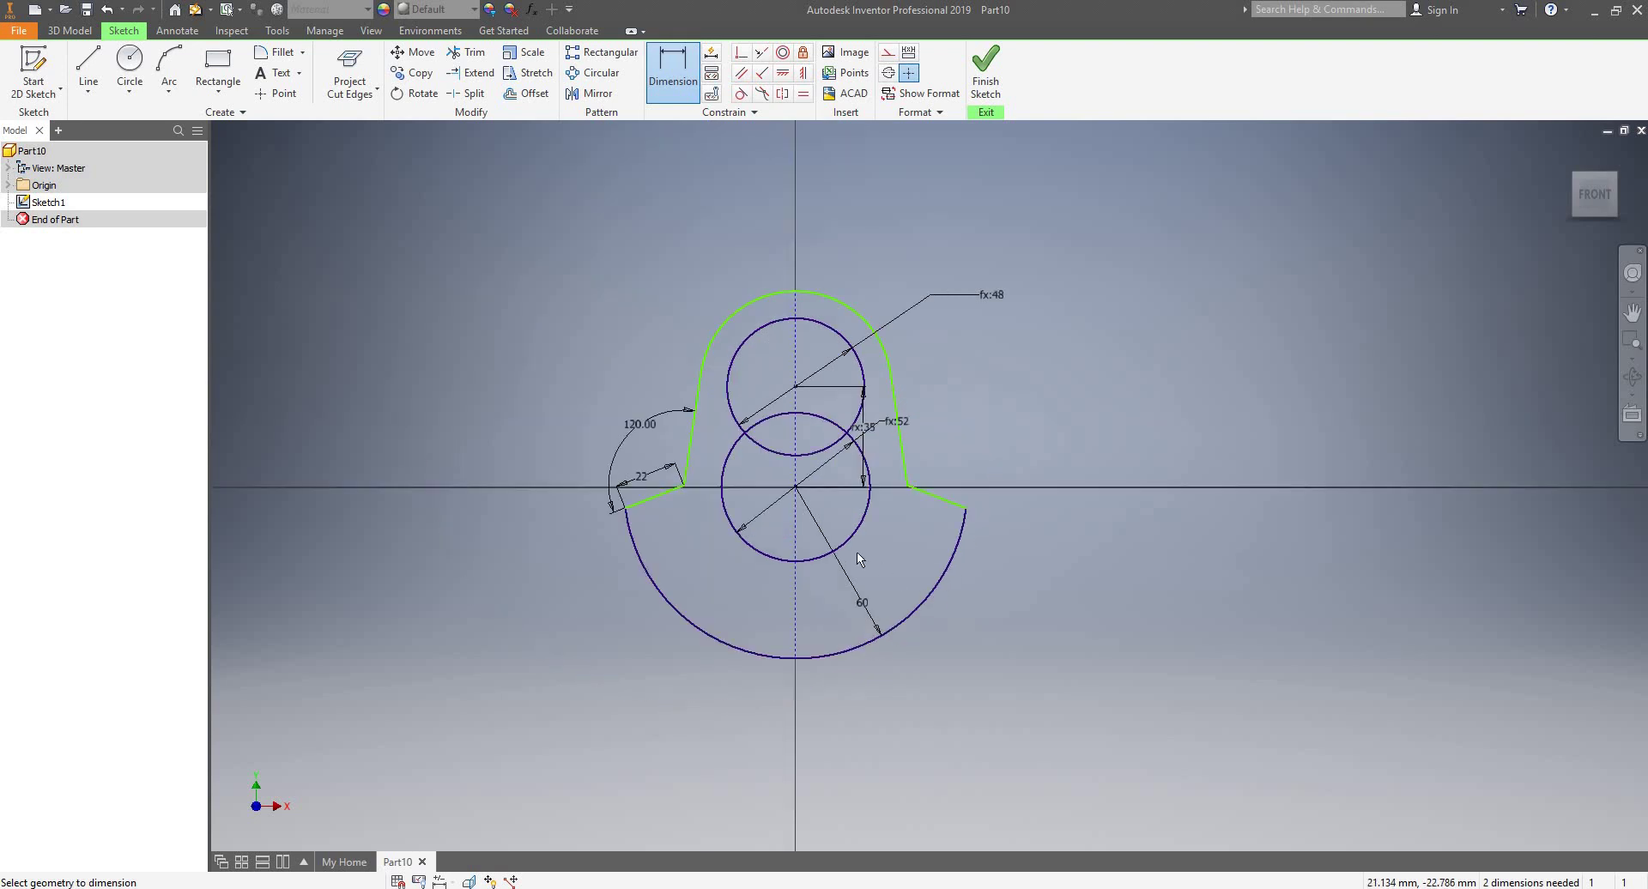
pyautogui.scroll(5, 857, 552)
pyautogui.scroll(-3, 794, 528)
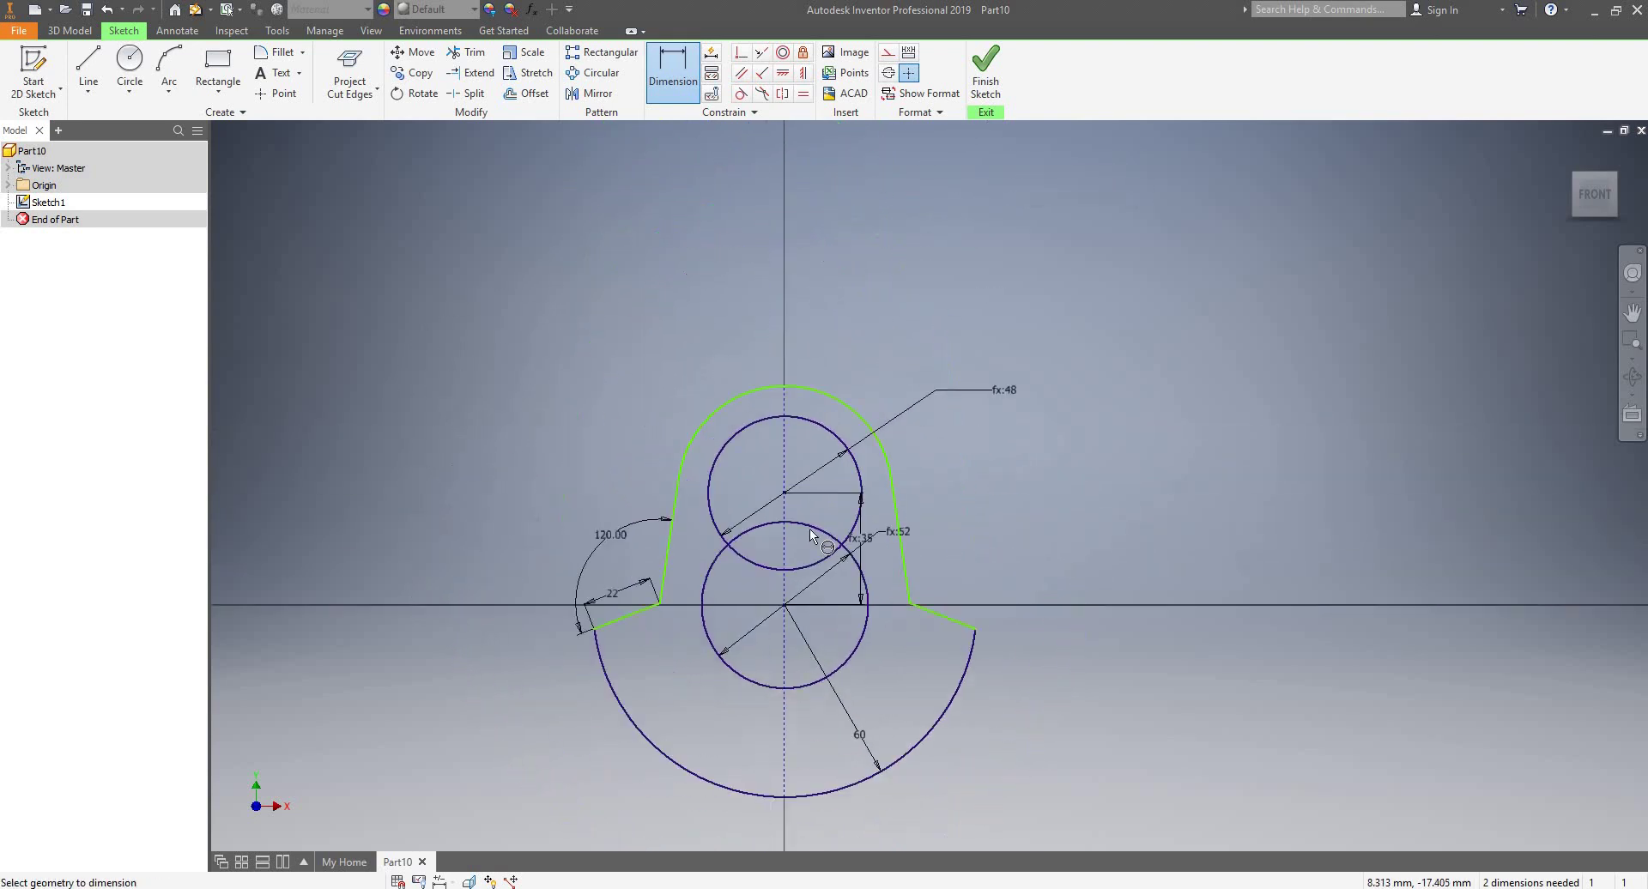
pyautogui.click(822, 389)
pyautogui.click(848, 321)
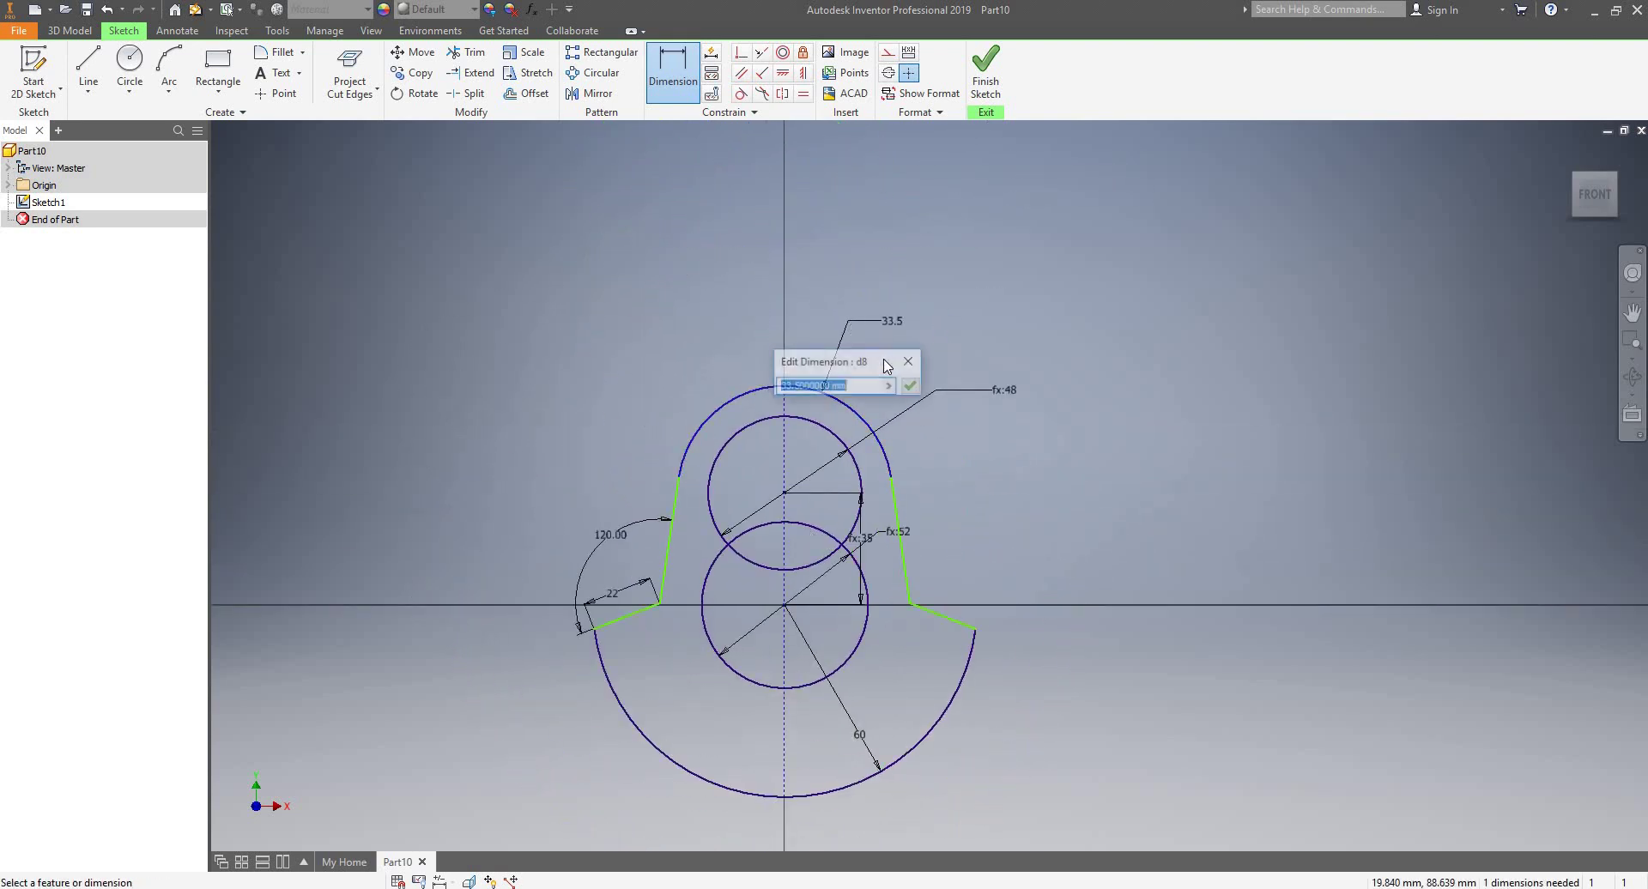
pyautogui.click(911, 390)
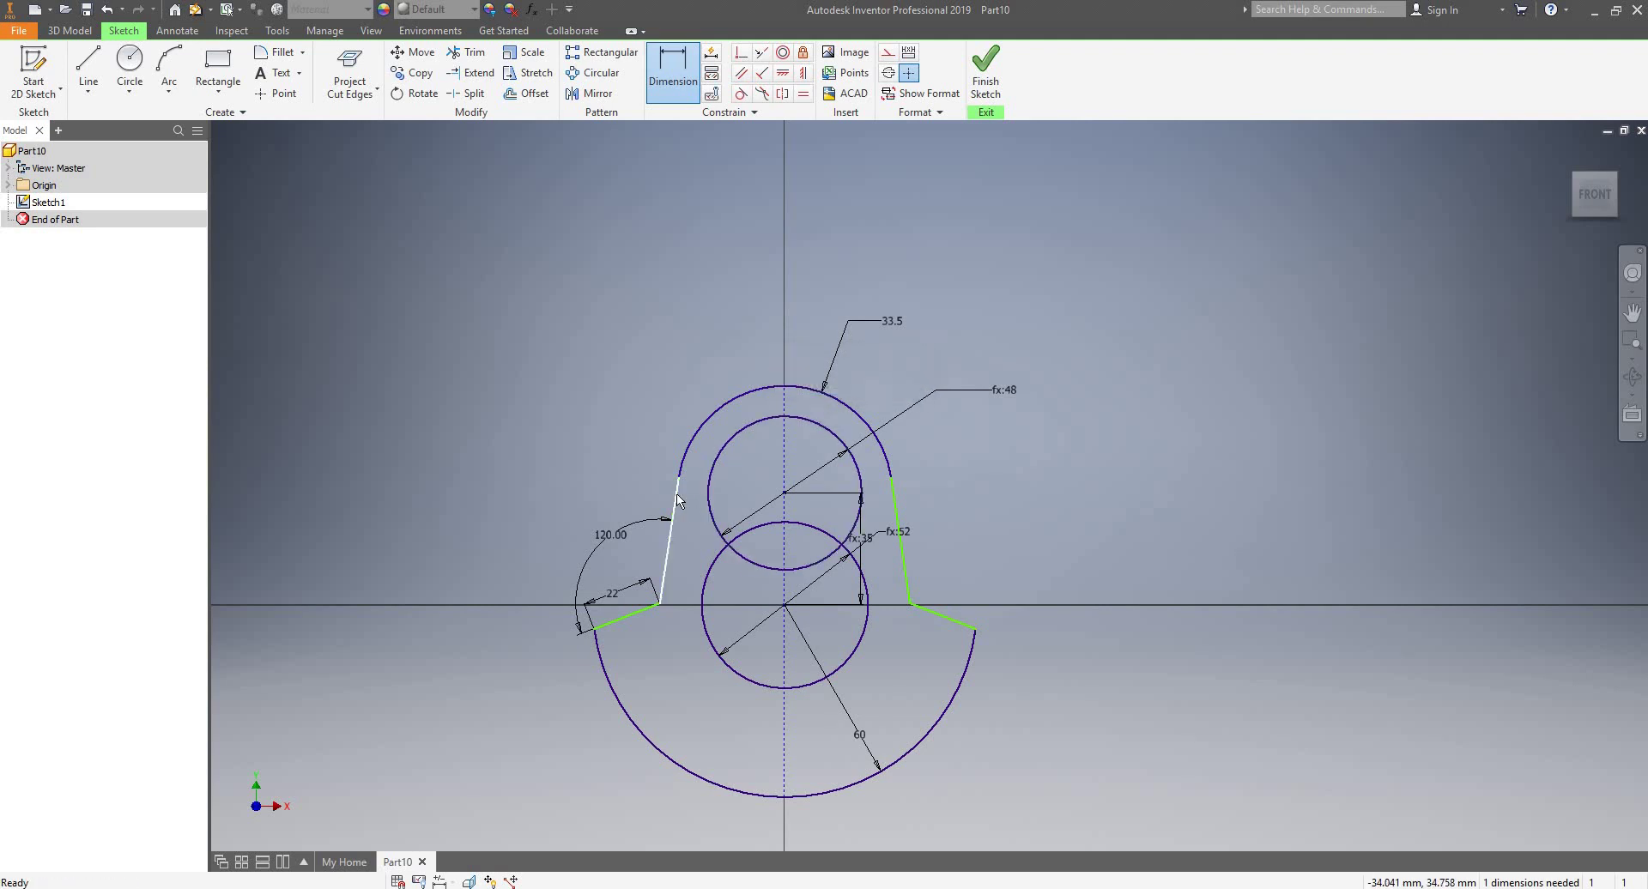
# - Try to apply a Tangent constraint between the long left side line and the upper arc
pyautogui.scroll(5, 677, 495)
pyautogui.click(741, 93)
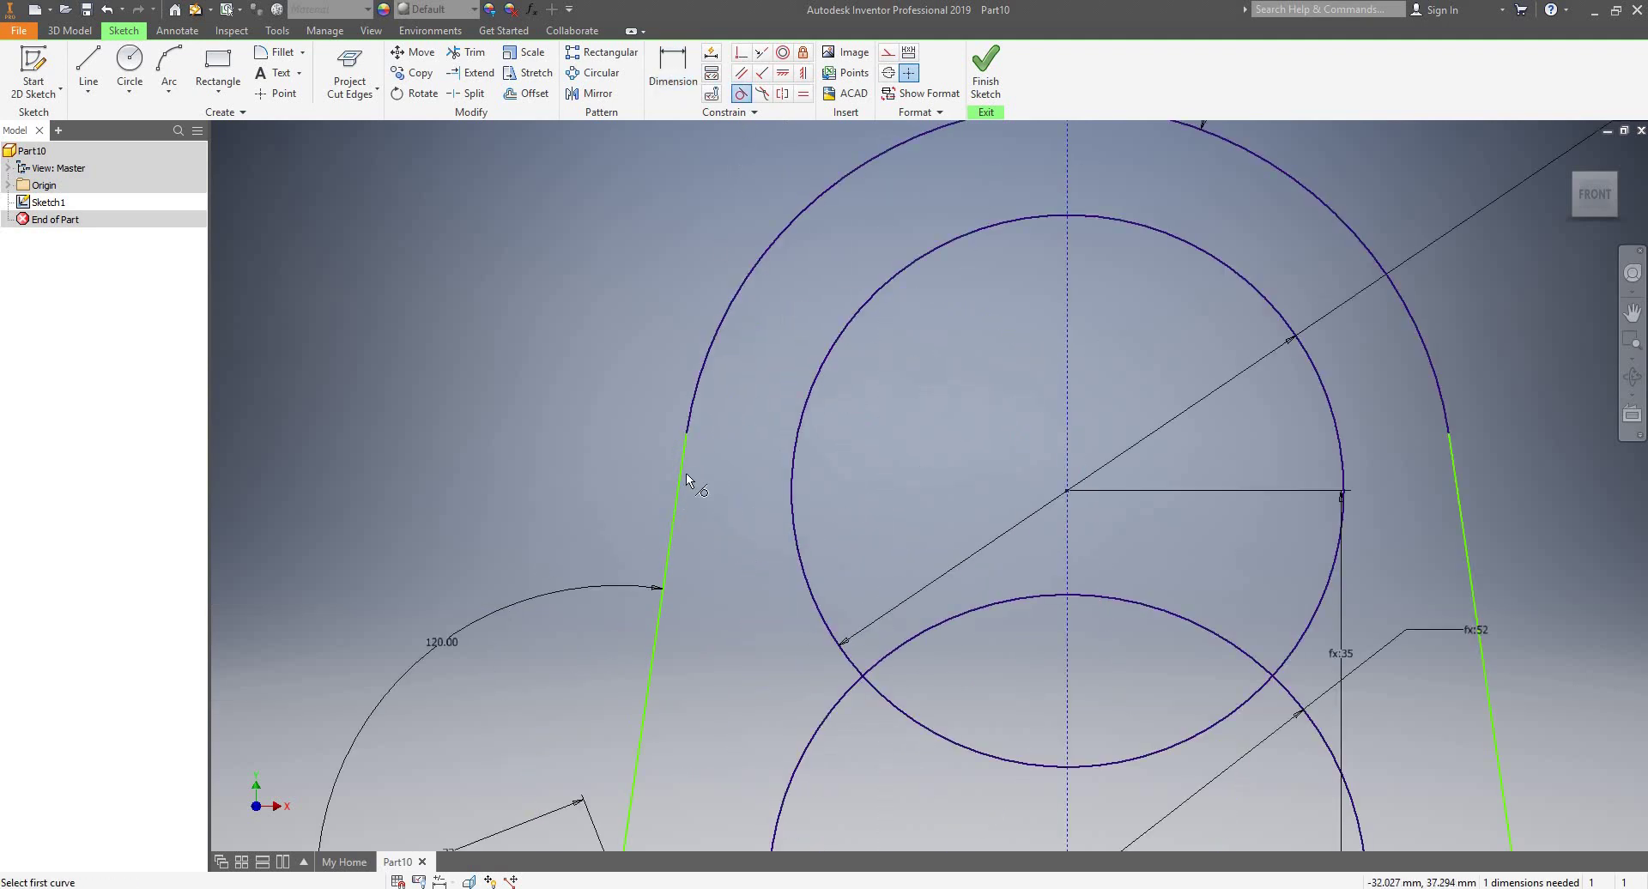
pyautogui.click(670, 445)
pyautogui.click(688, 412)
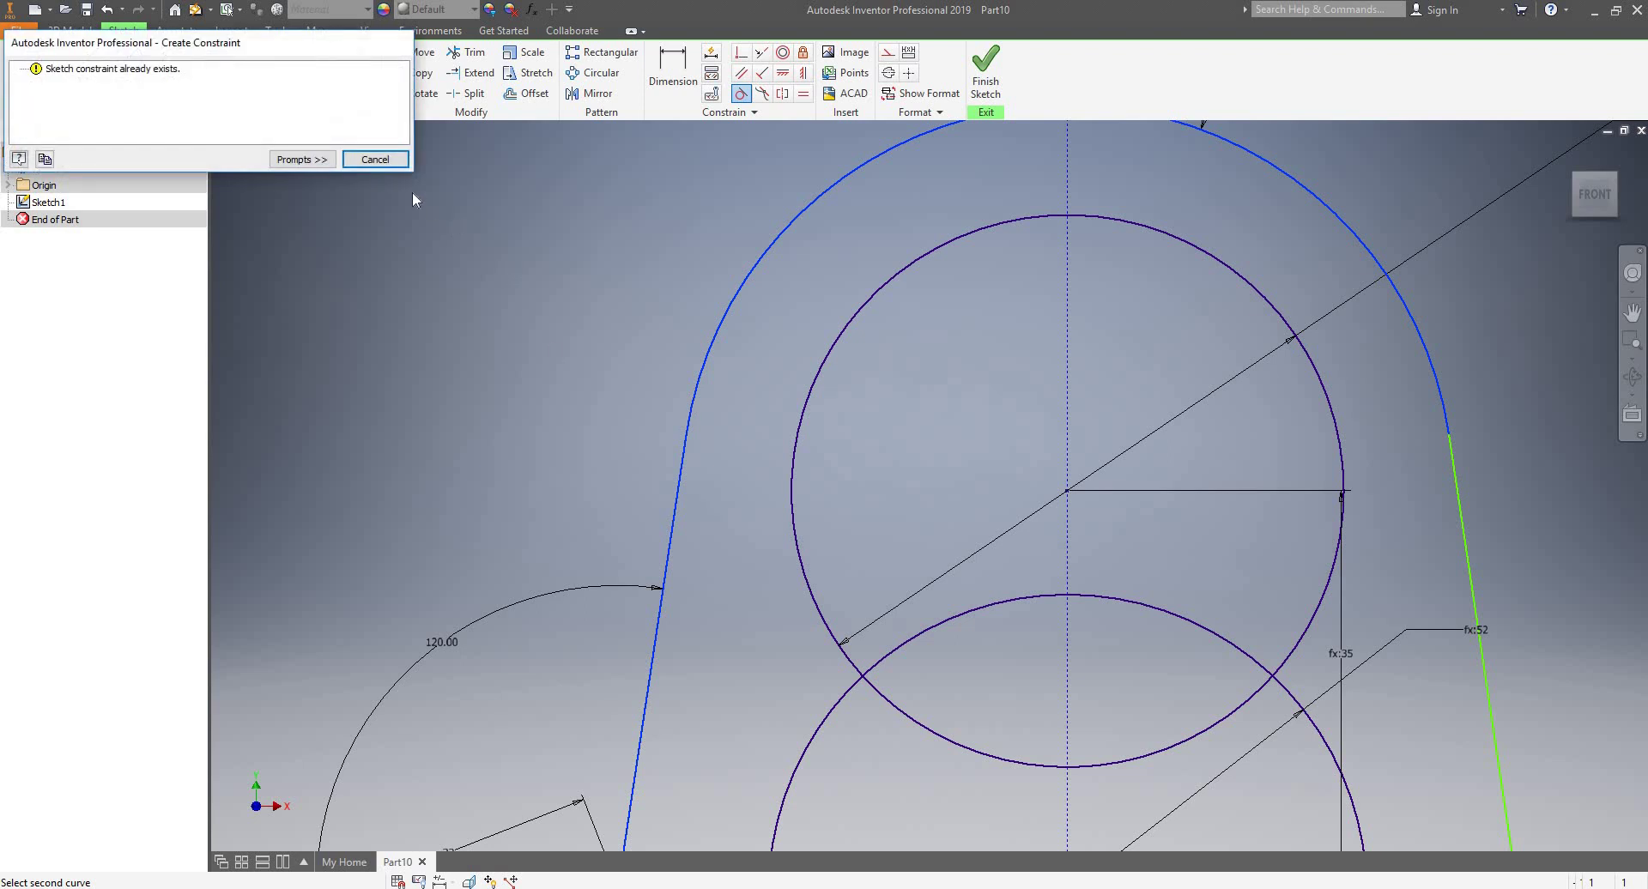
pyautogui.click(375, 160)
pyautogui.press('Escape')
# - Examine the web profile and test whether the two left-side lines can still be moved
pyautogui.scroll(-3, 600, 655)
pyautogui.scroll(2, 544, 631)
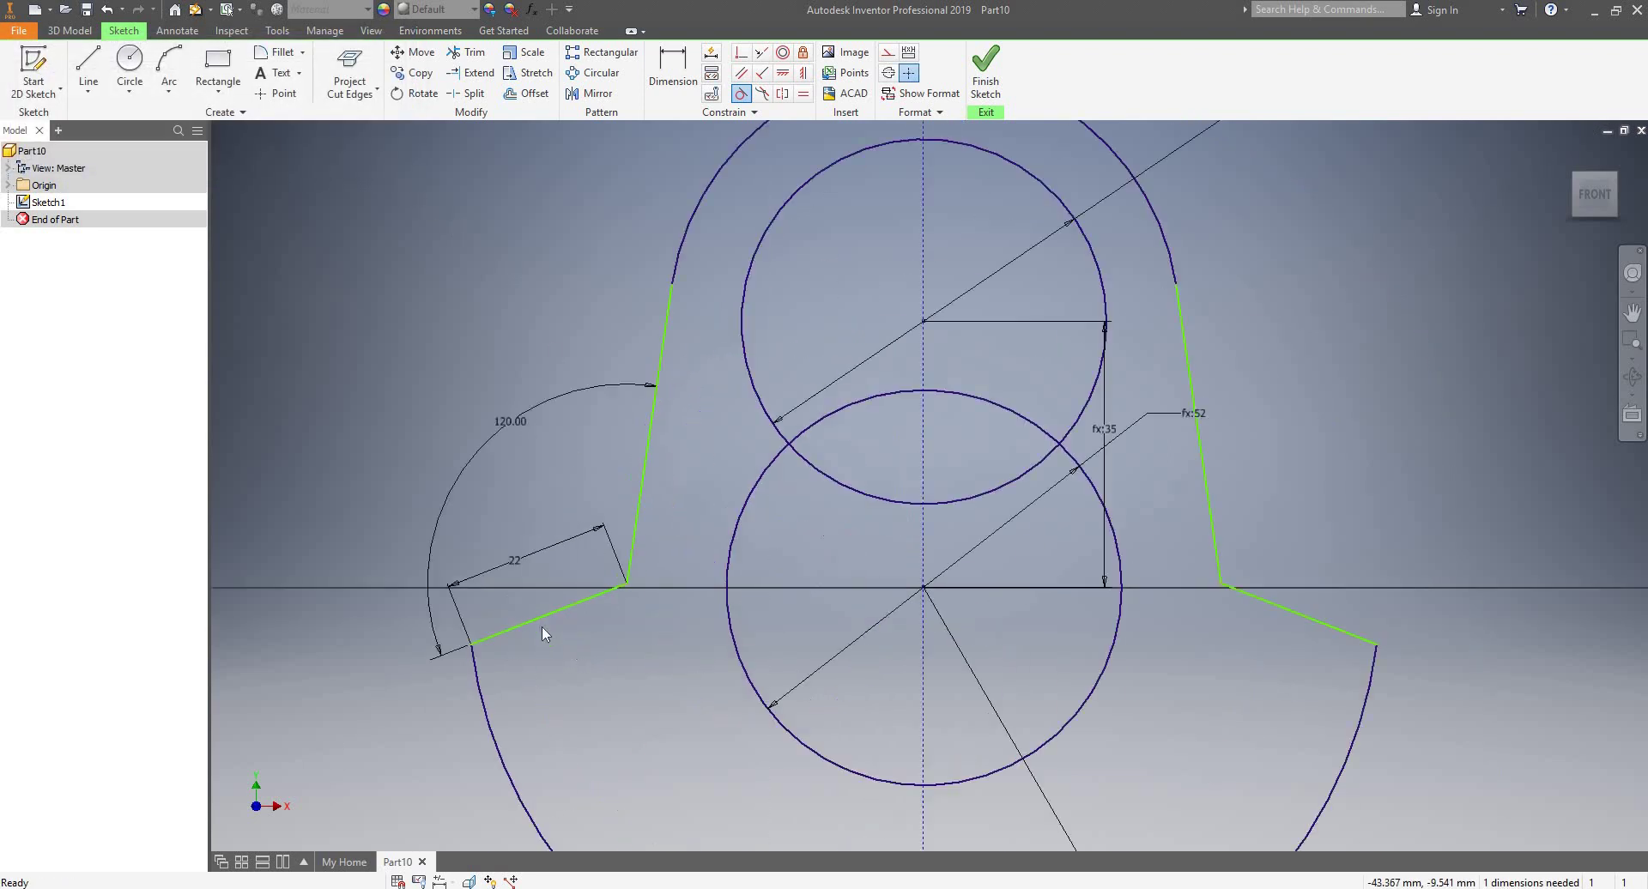
pyautogui.scroll(-4, 676, 569)
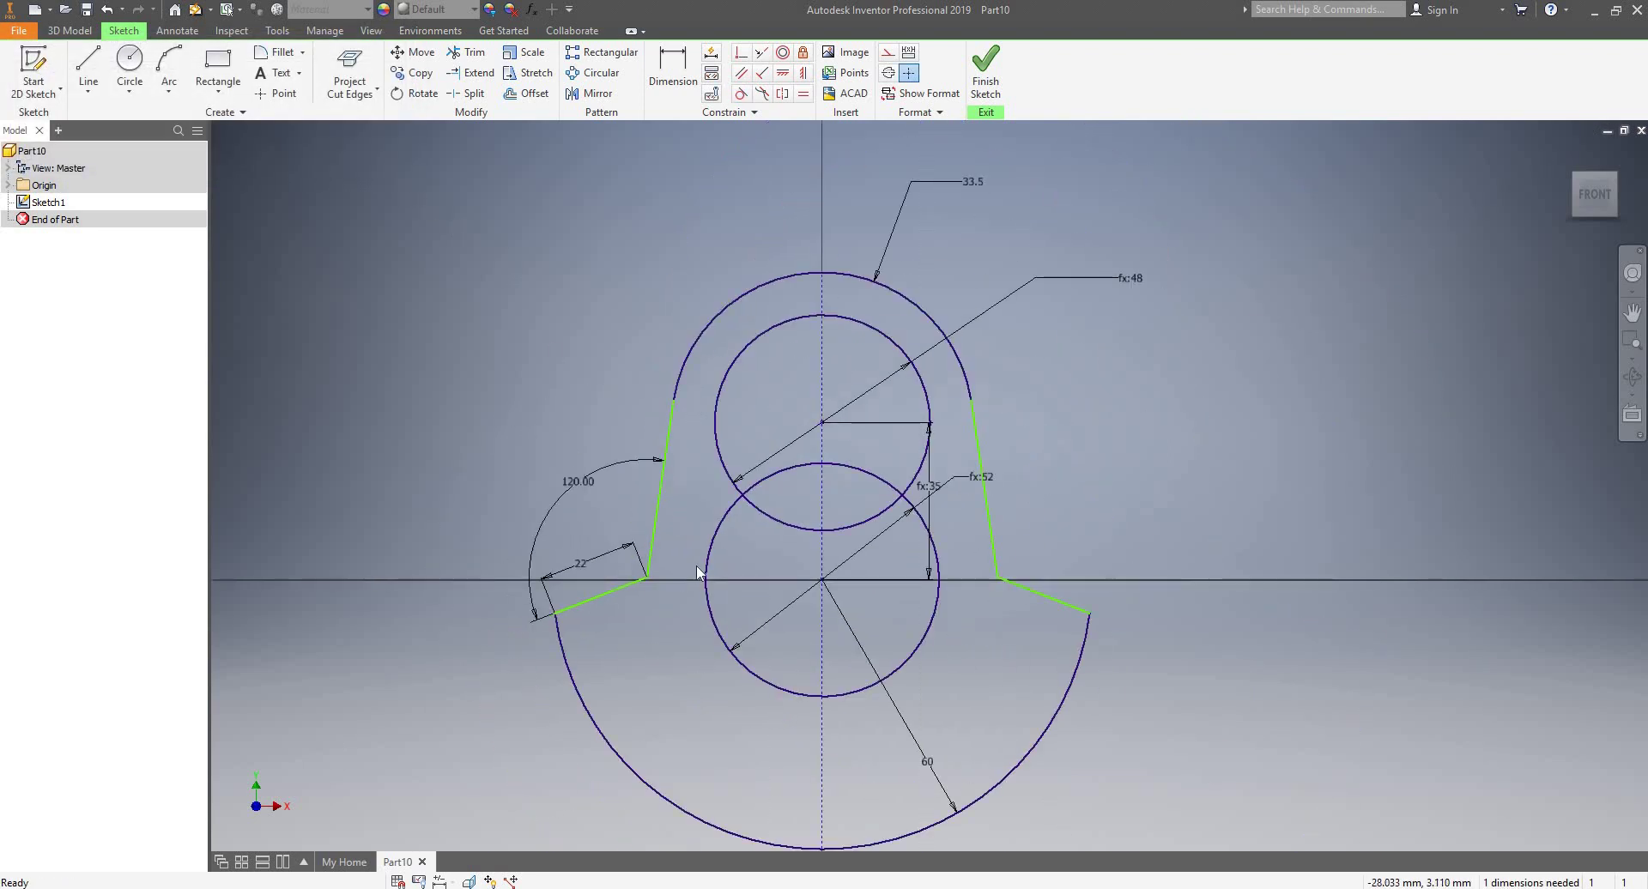
pyautogui.scroll(1, 662, 535)
pyautogui.moveTo(674, 550); pyautogui.dragTo(663, 534, button='middle')
pyautogui.scroll(3, 662, 534)
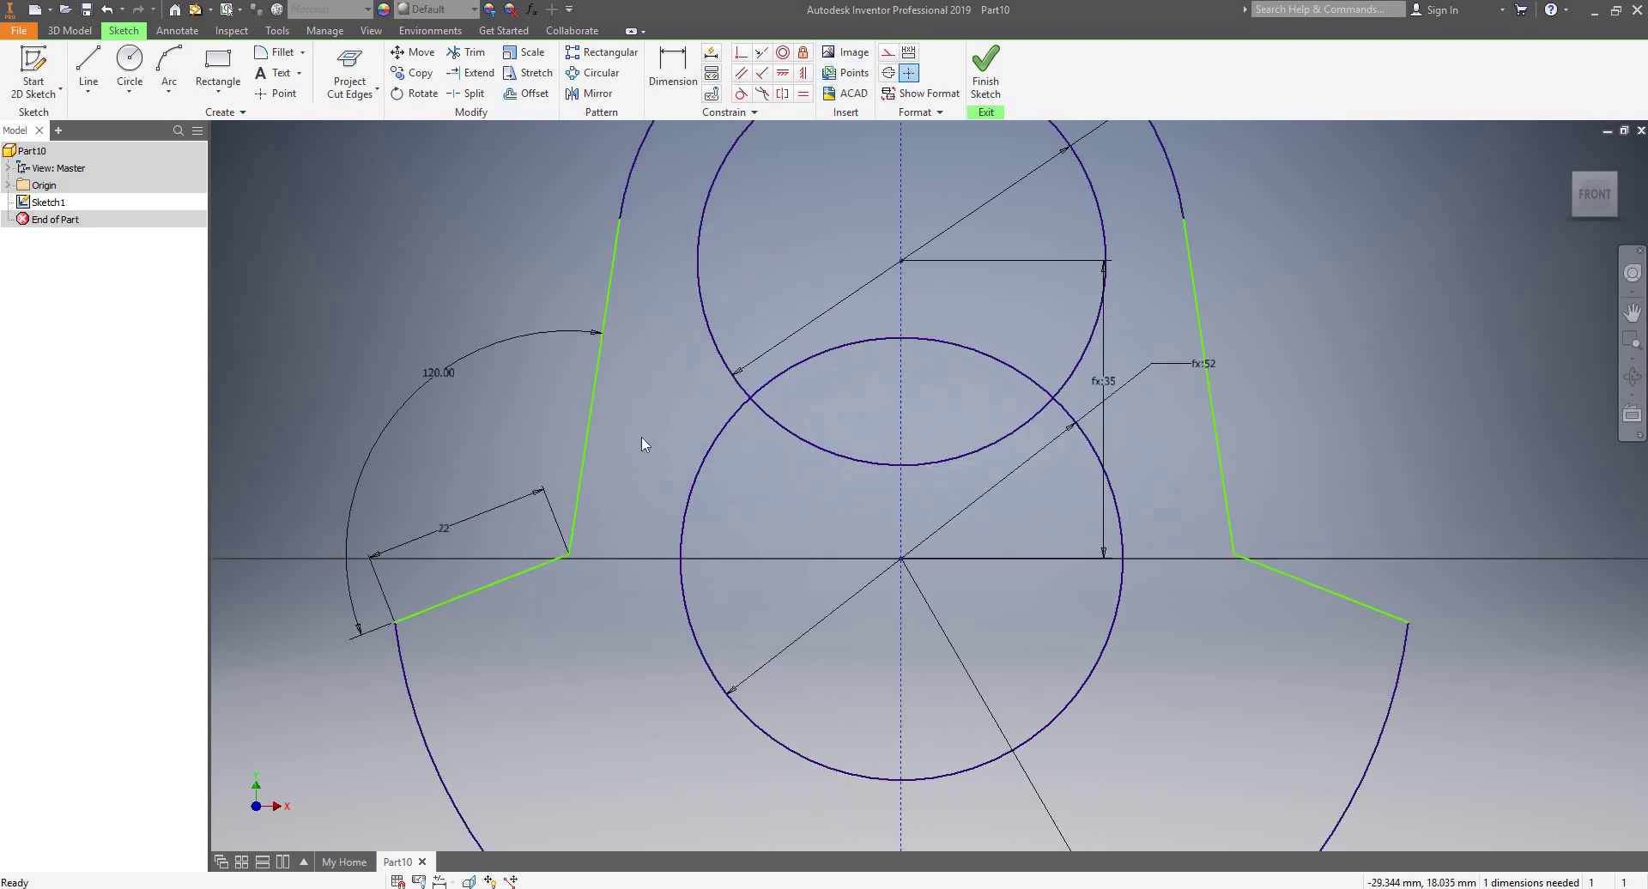
pyautogui.scroll(-2, 618, 434)
pyautogui.moveTo(614, 431)
pyautogui.mouseDown()
pyautogui.moveTo(571, 404)
pyautogui.moveTo(600, 368)
pyautogui.mouseUp()
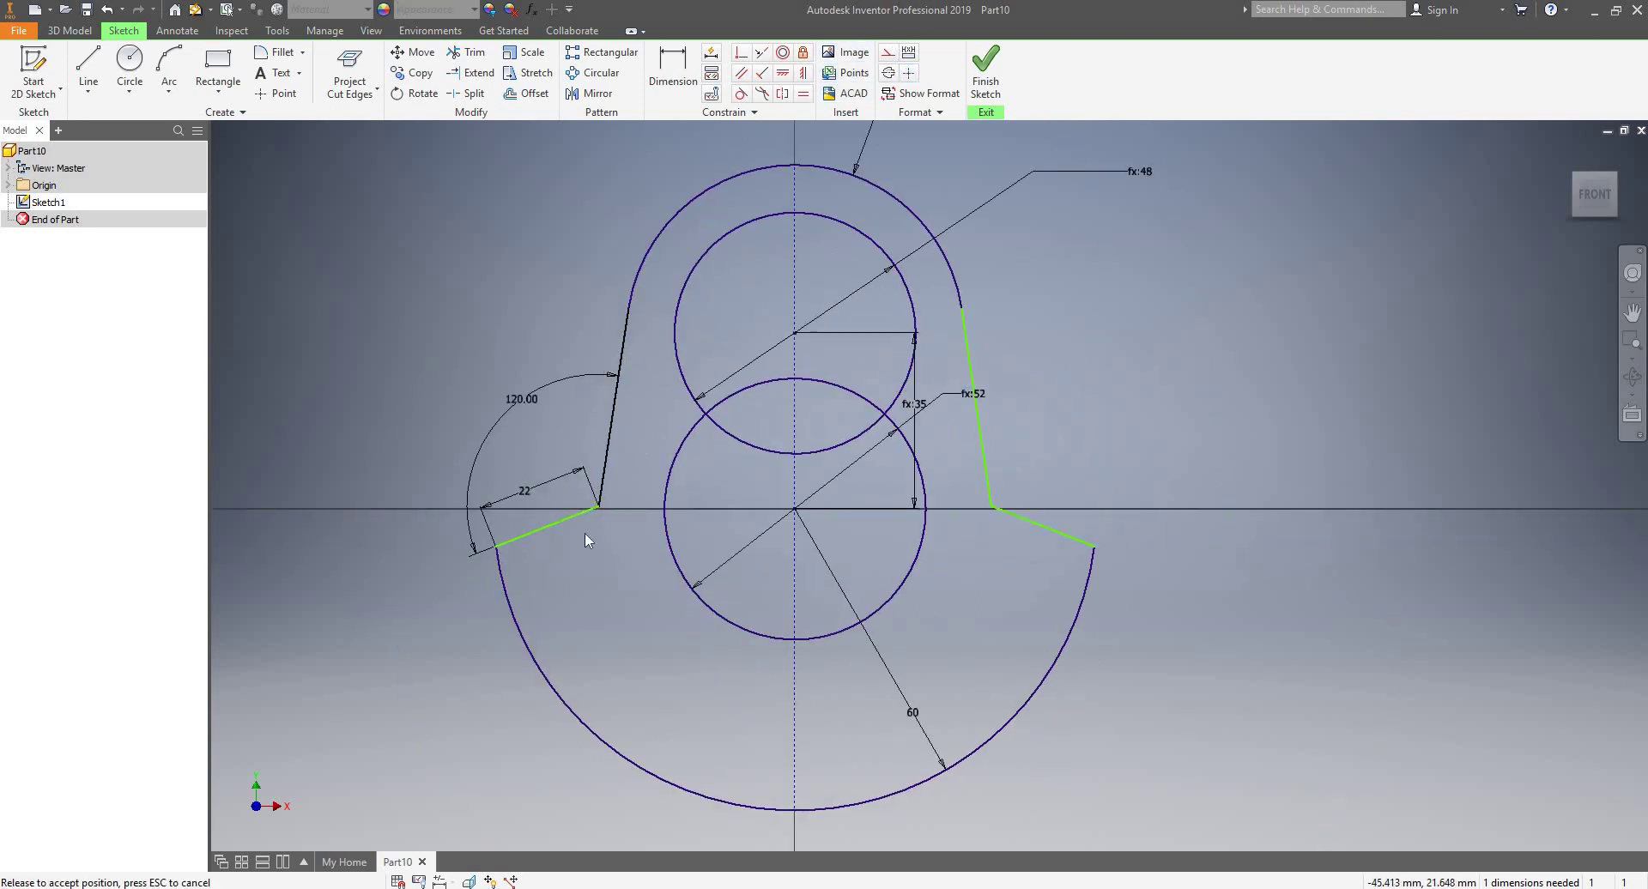
pyautogui.moveTo(584, 534); pyautogui.dragTo(620, 513)
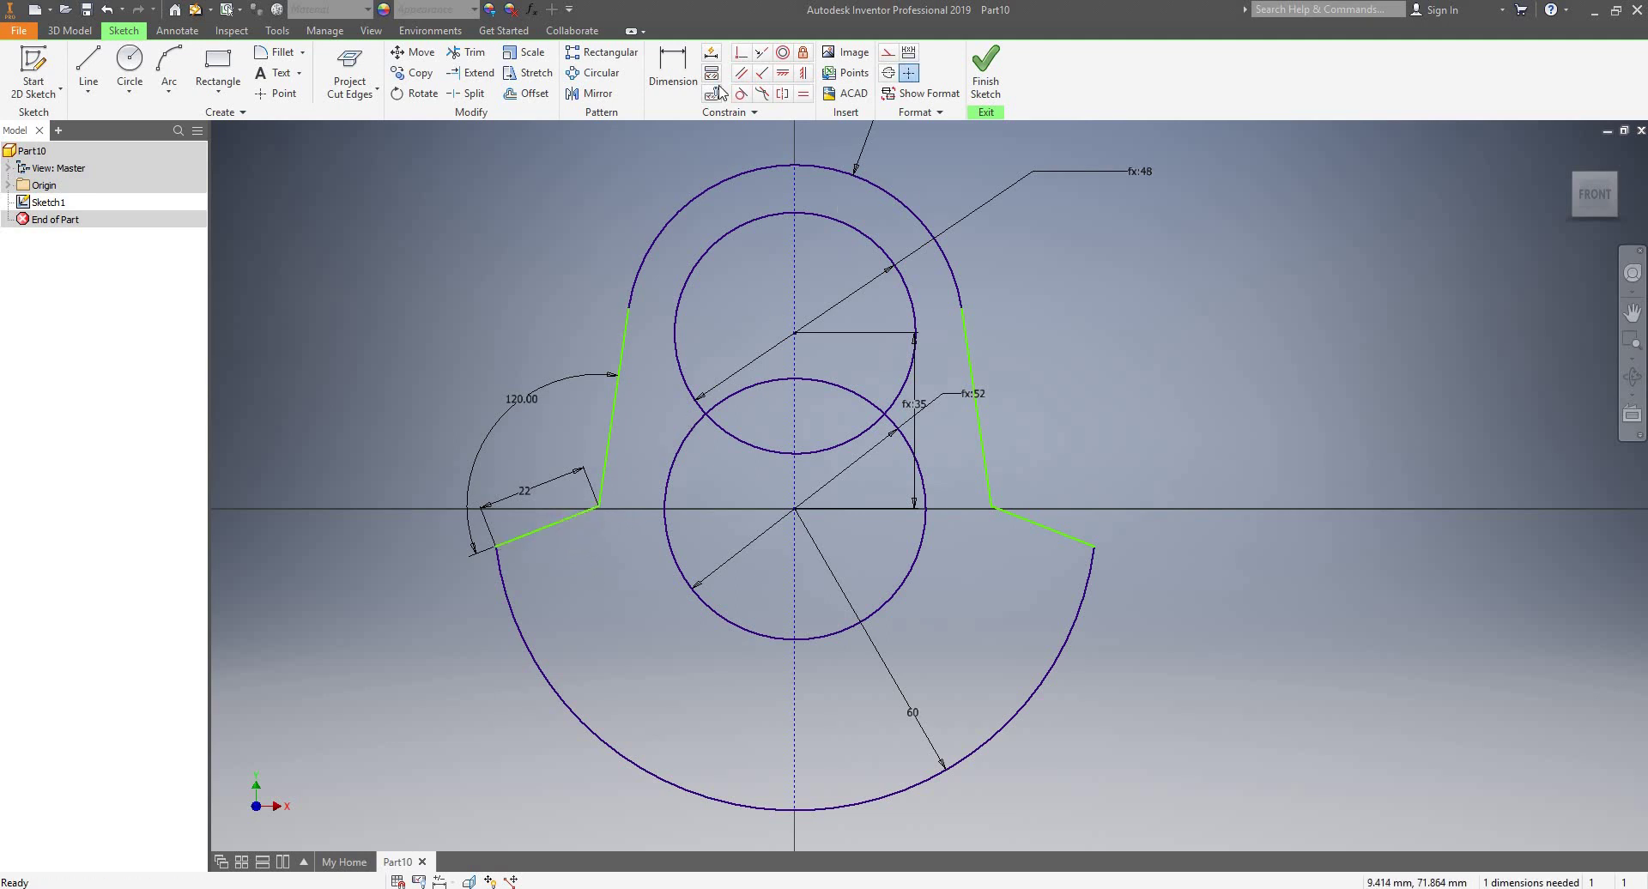
pyautogui.click(673, 71)
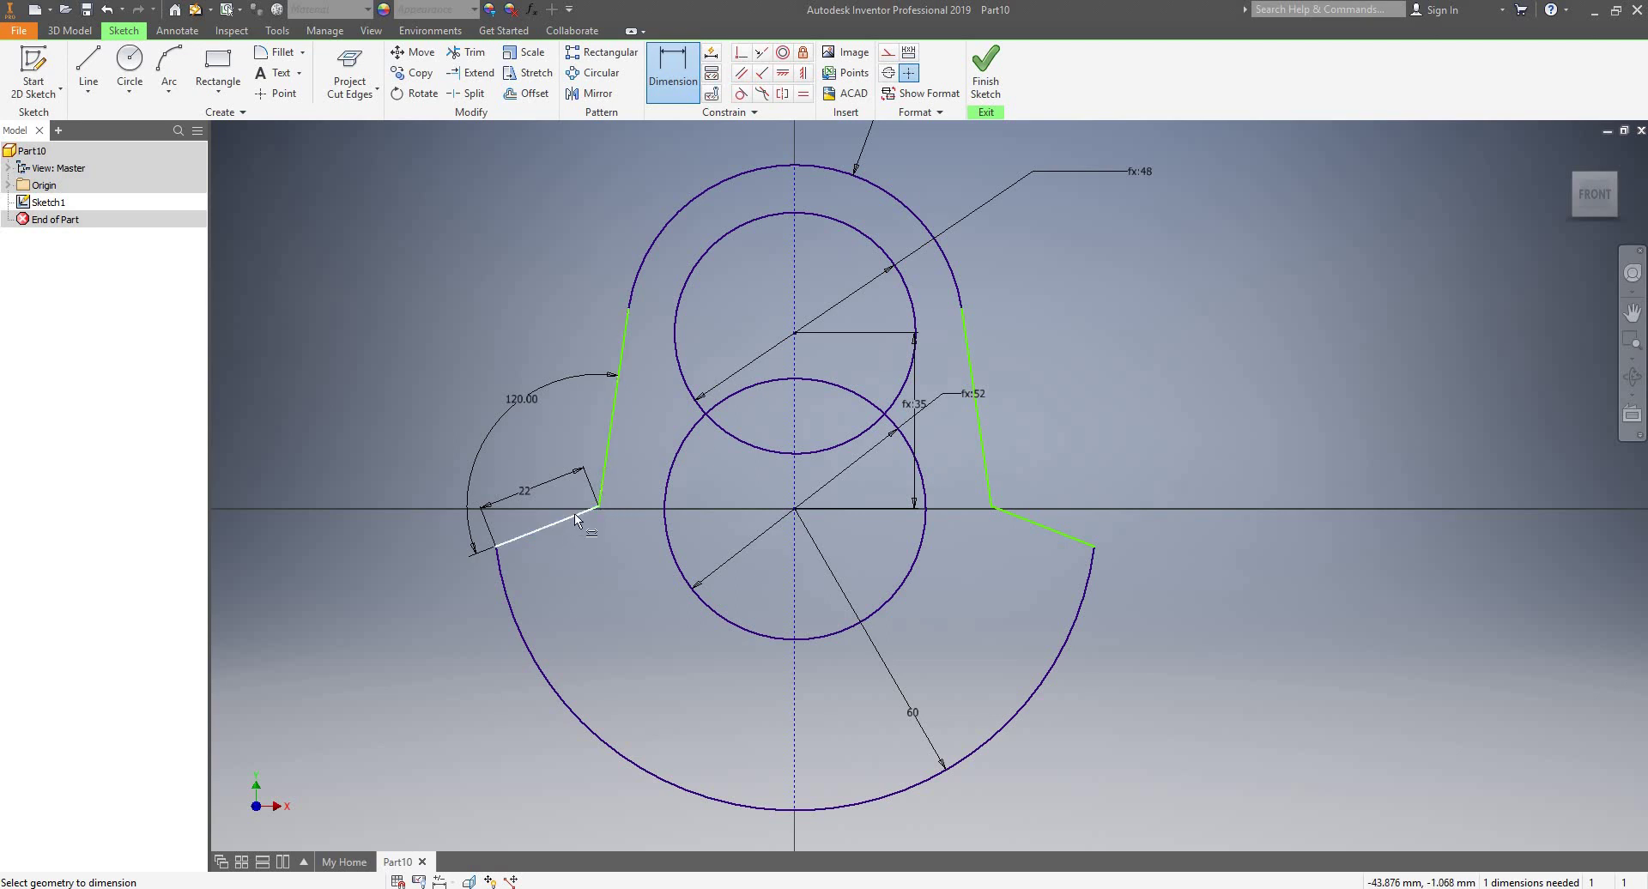
pyautogui.click(574, 515)
pyautogui.click(796, 512)
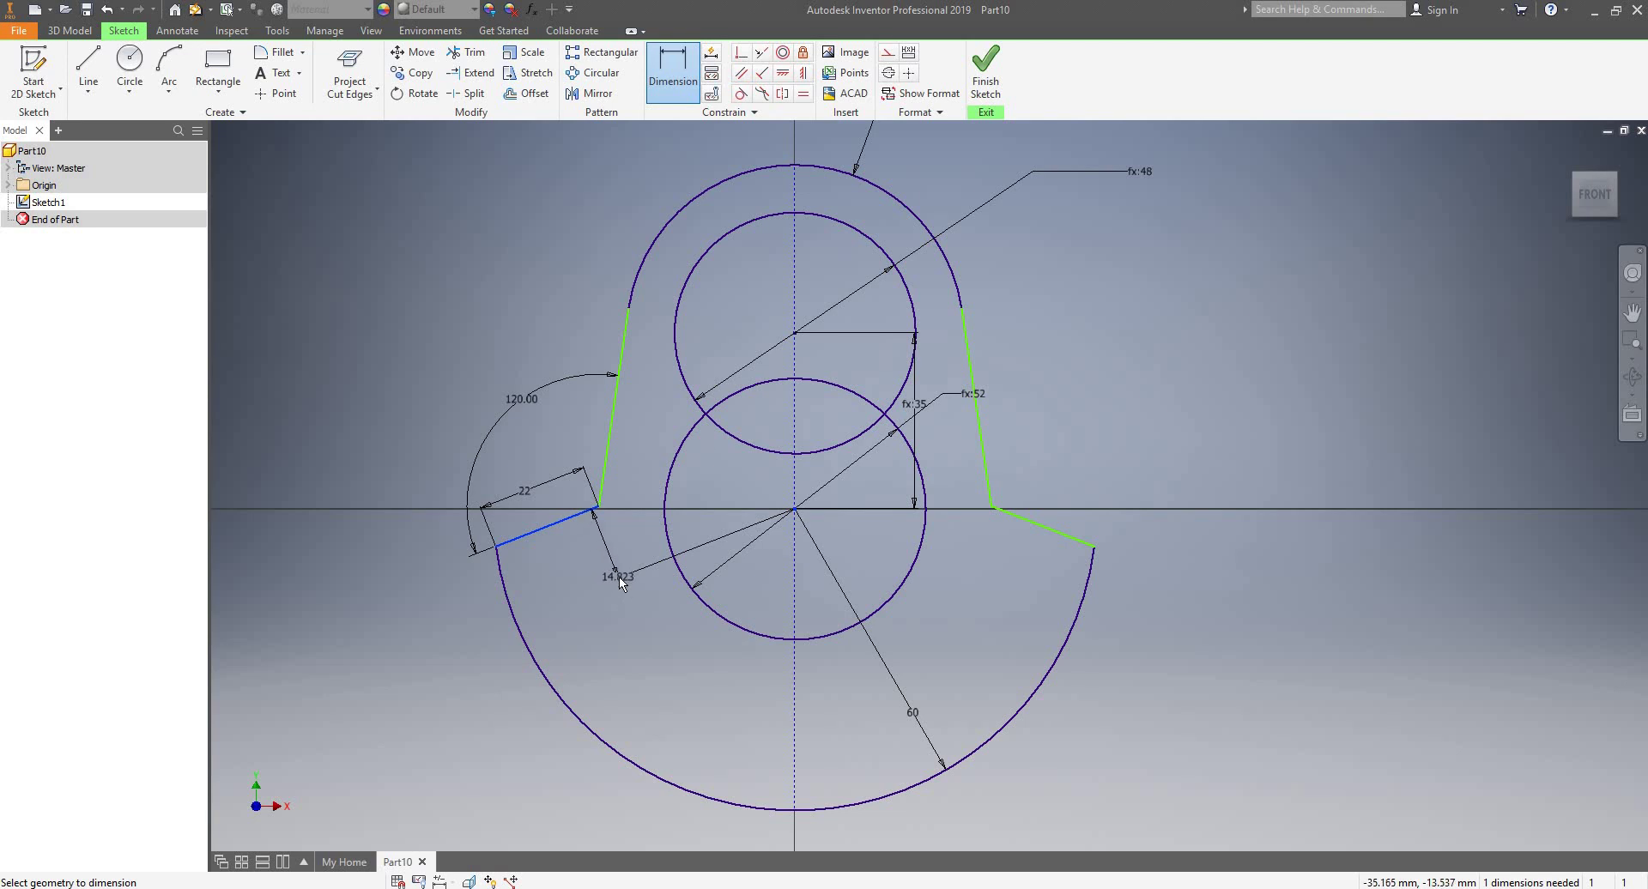
pyautogui.press('Escape')
pyautogui.scroll(3, 636, 481)
pyautogui.scroll(-2, 658, 456)
pyautogui.scroll(-2, 601, 498)
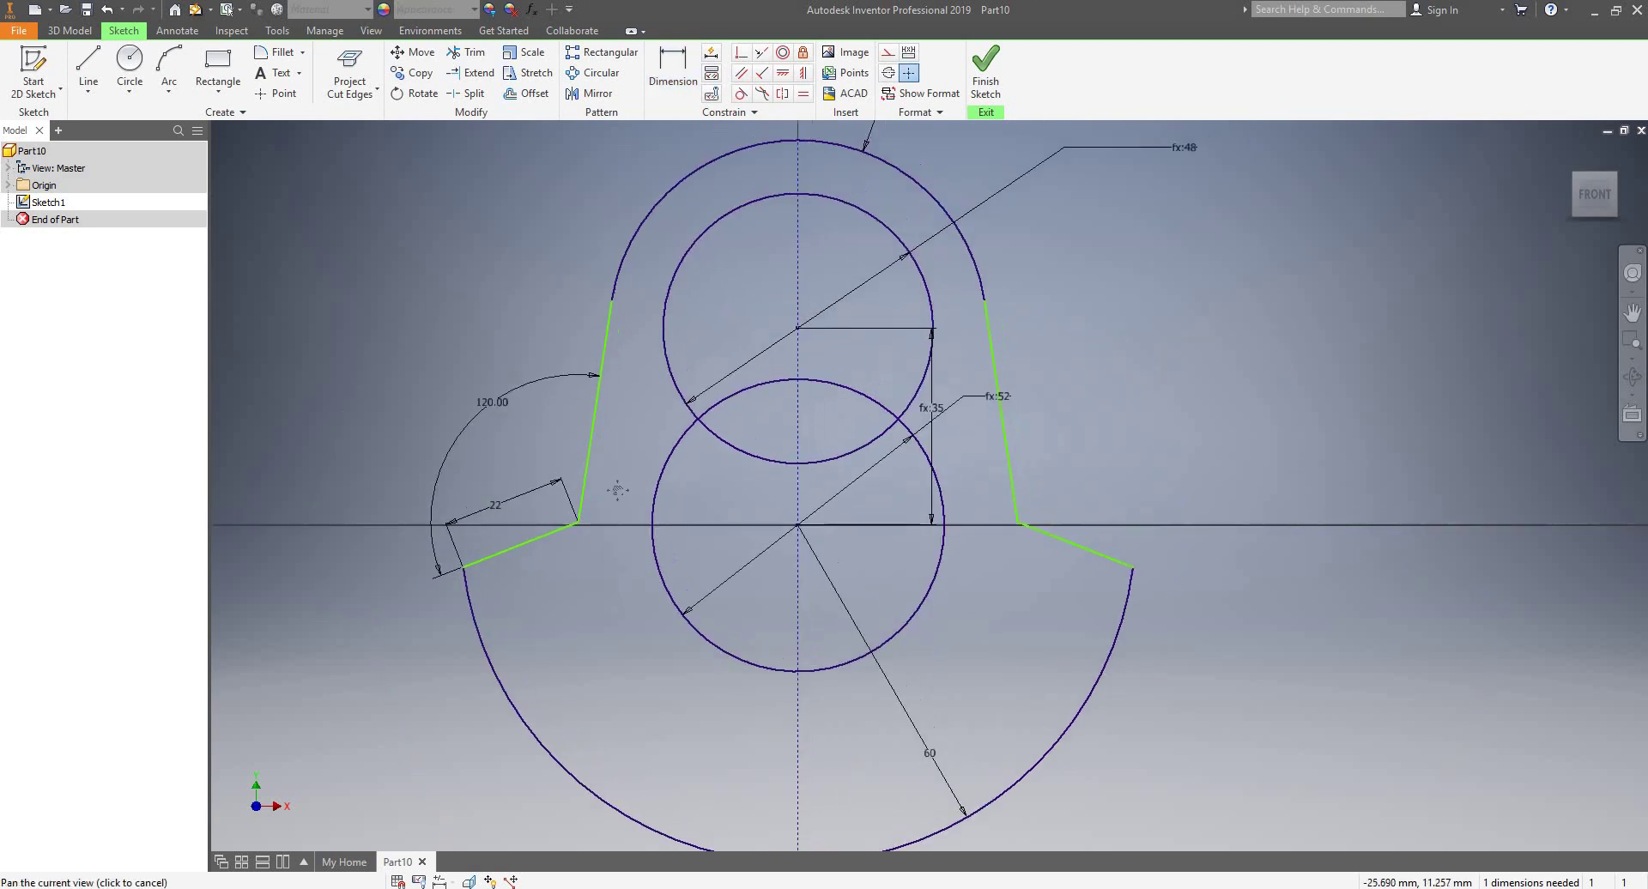
# - Dimension the horizontal distance from the profile's left inner corner to the lower circle's center, accept its value, and place it near the horizontal axis
pyautogui.scroll(2, 560, 539)
pyautogui.click(675, 73)
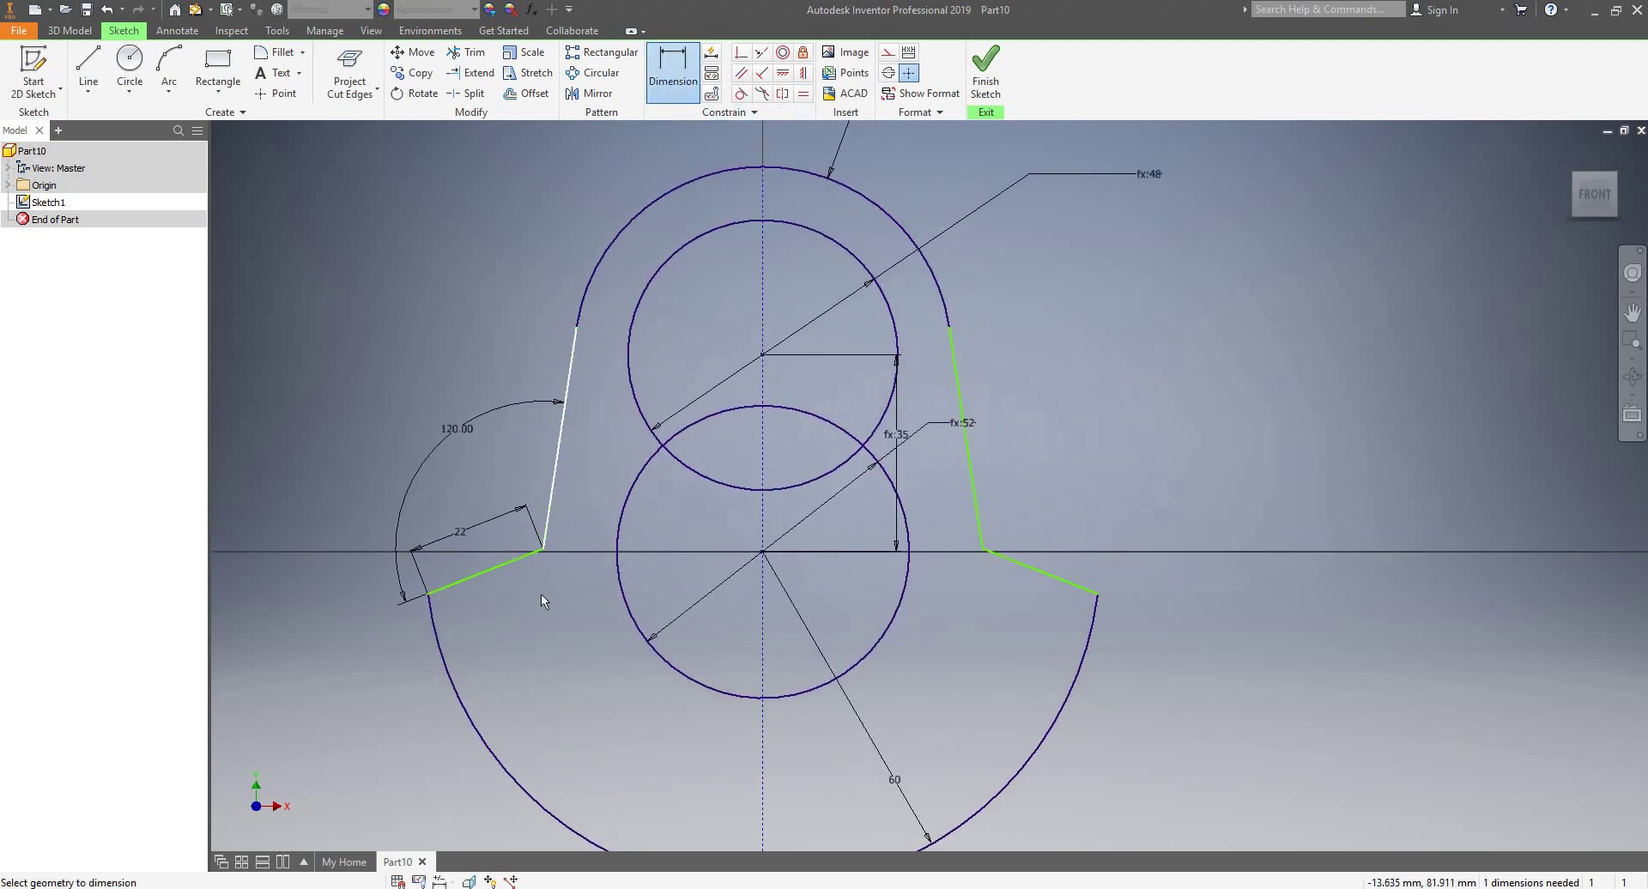
pyautogui.click(763, 552)
pyautogui.click(613, 731)
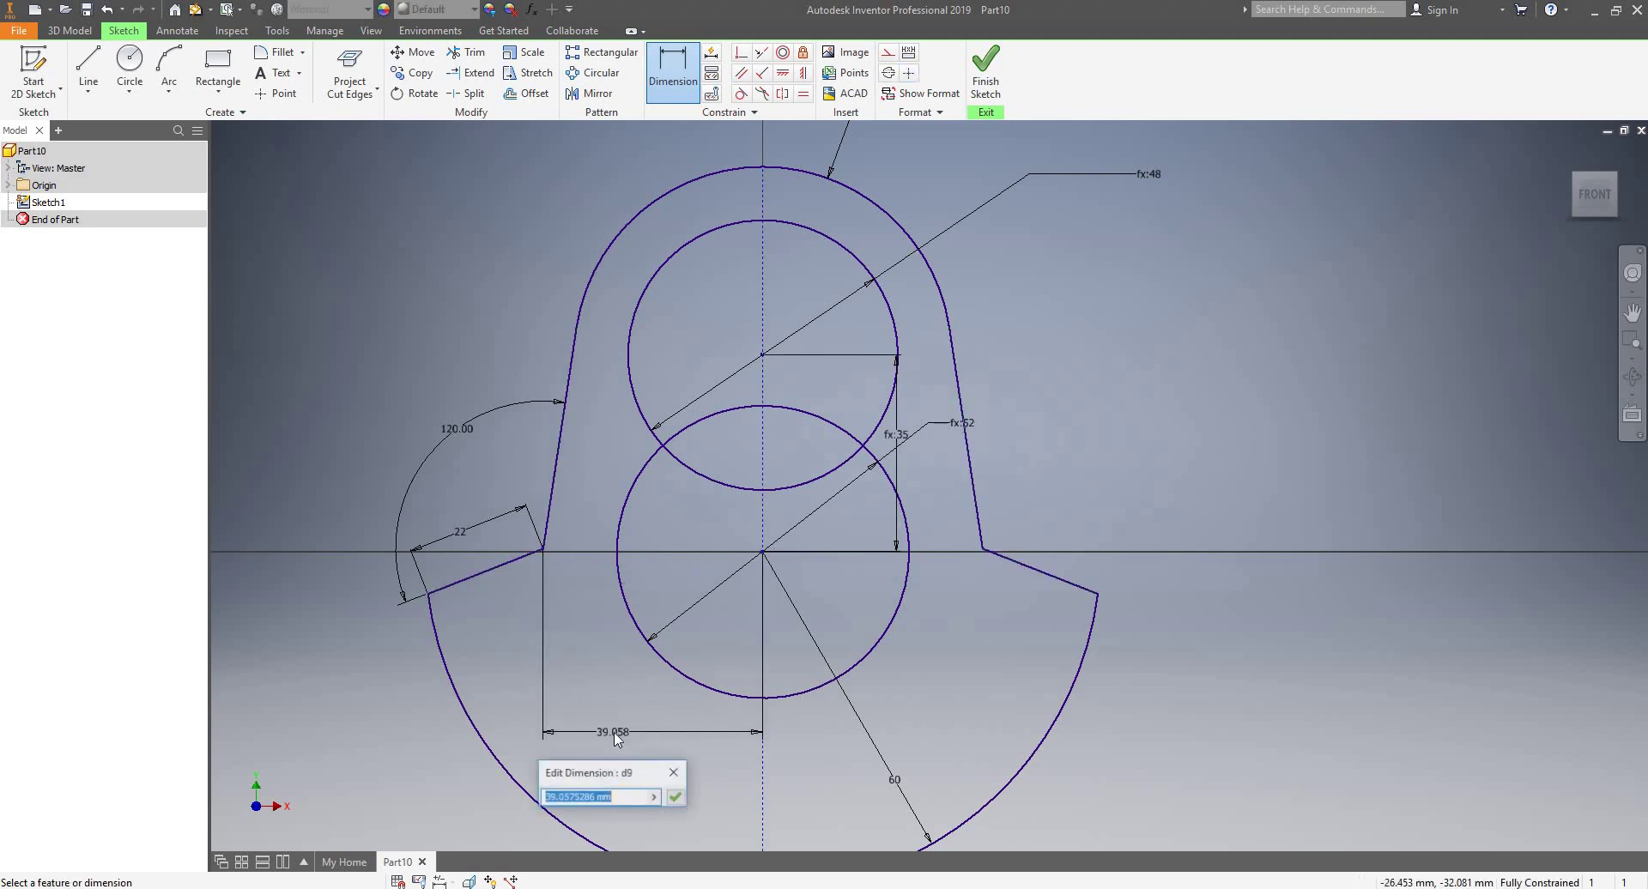
pyautogui.click(675, 797)
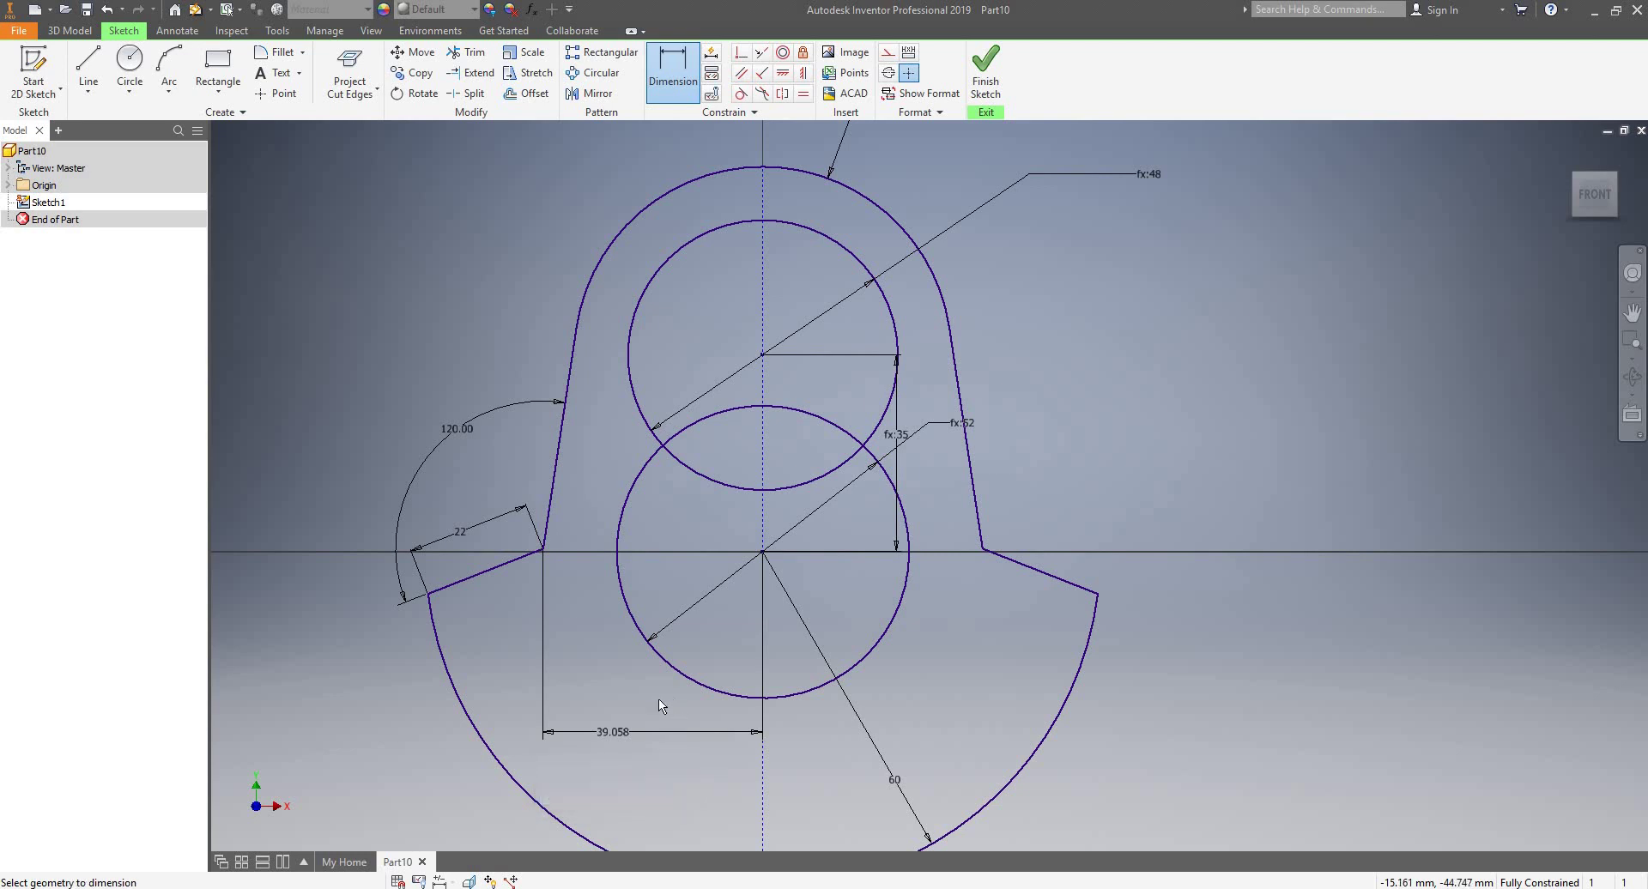
pyautogui.press('Escape')
pyautogui.moveTo(614, 740)
pyautogui.mouseDown()
pyautogui.moveTo(646, 652)
pyautogui.moveTo(651, 547)
pyautogui.mouseUp()
pyautogui.scroll(-3, 648, 554)
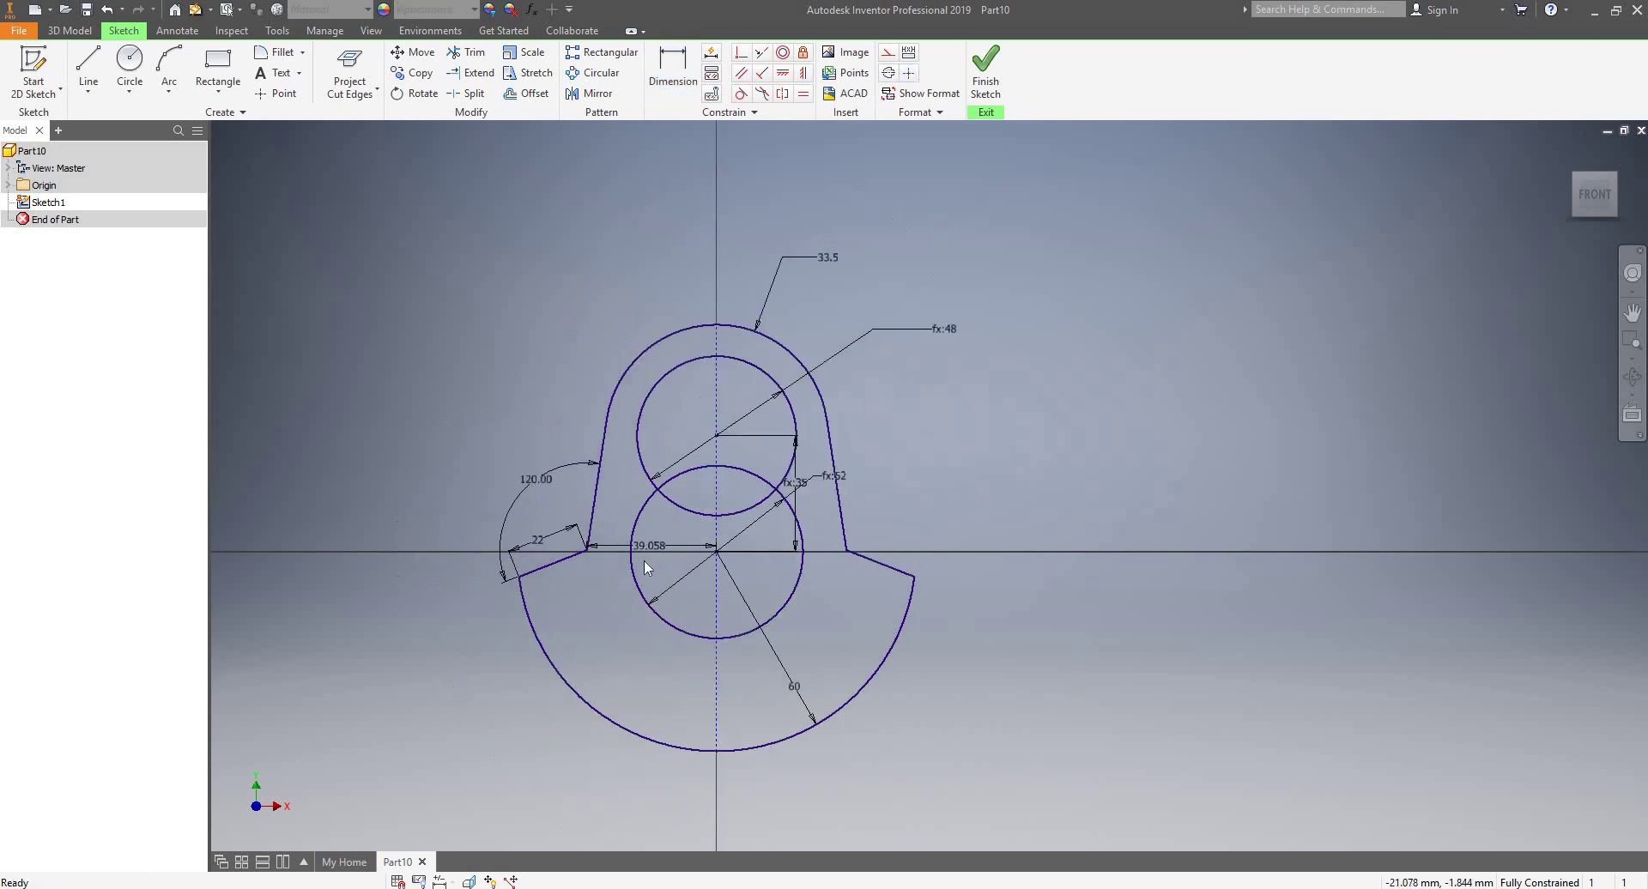
pyautogui.scroll(3, 697, 562)
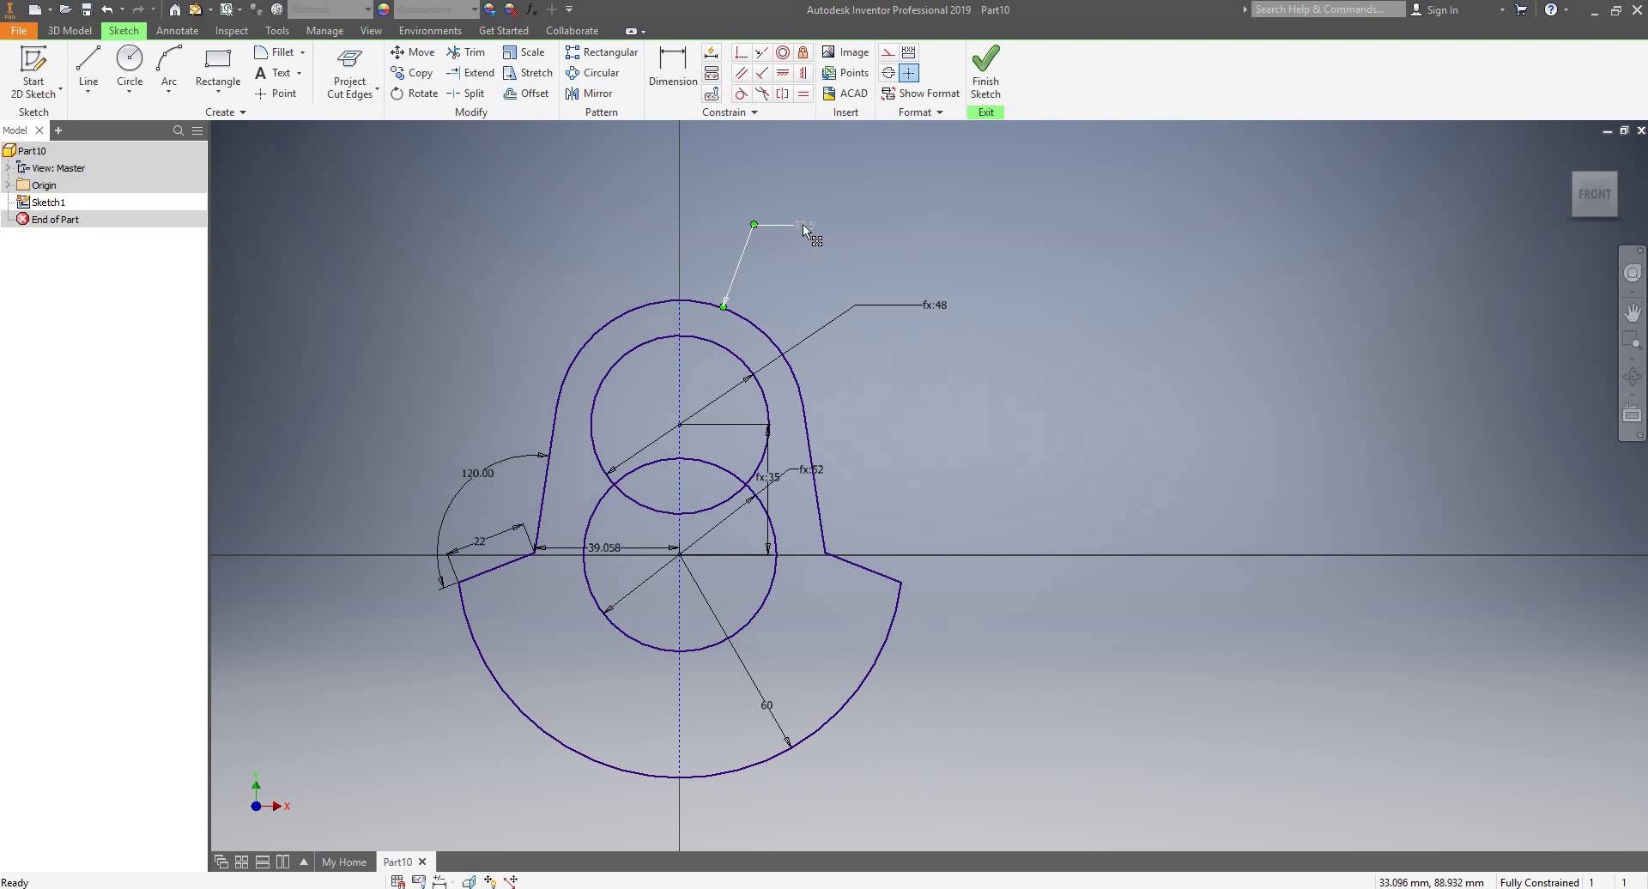
pyautogui.scroll(1, 785, 240)
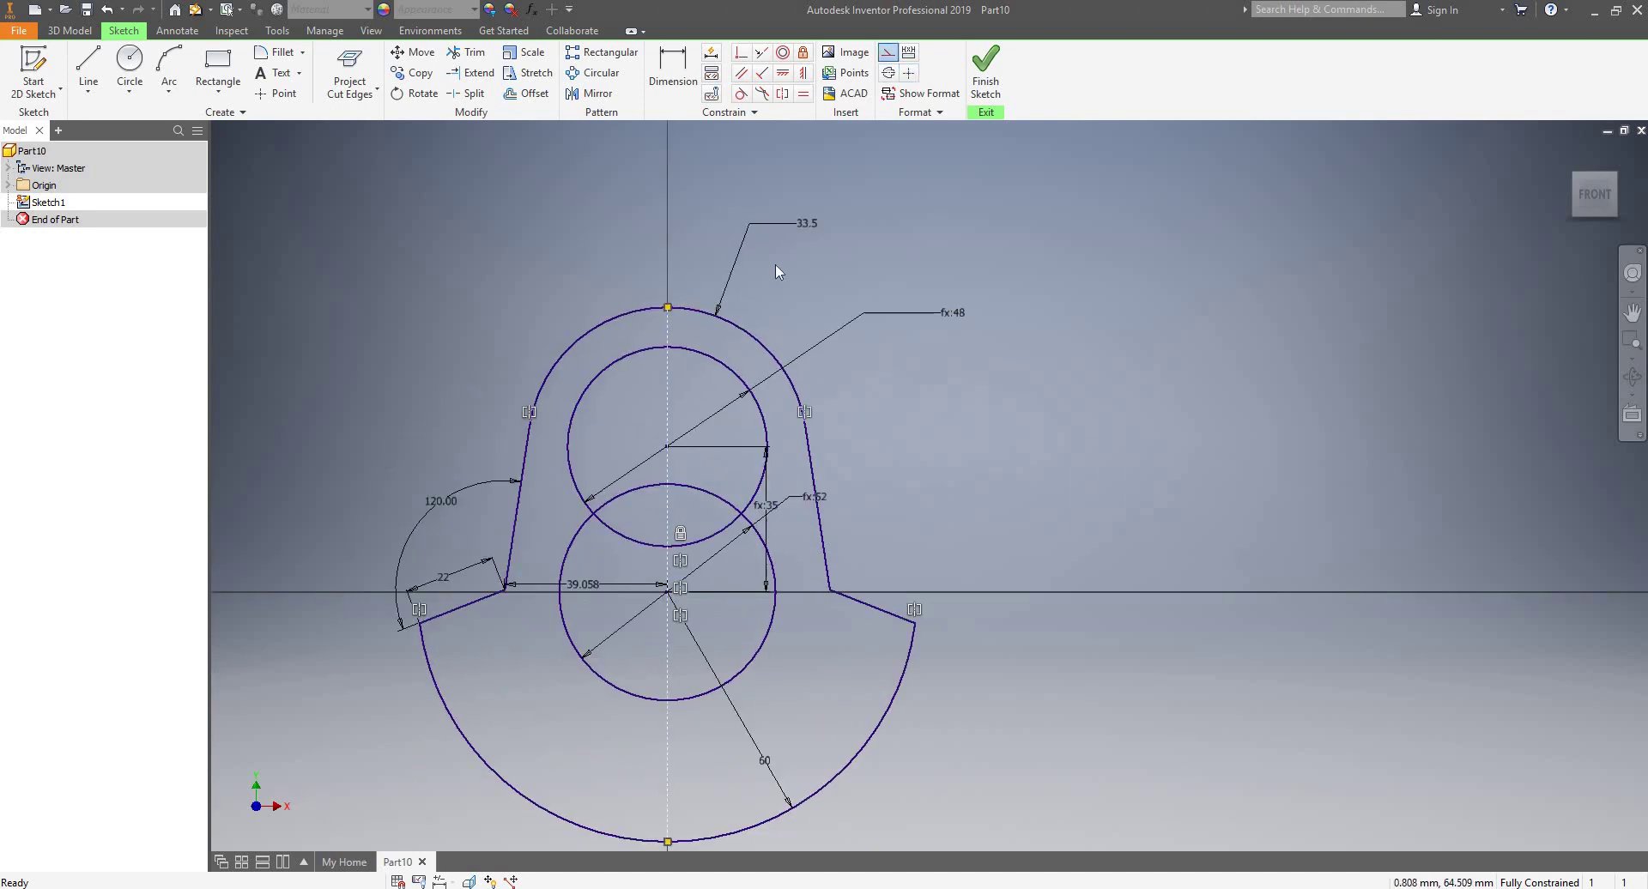
pyautogui.doubleClick(805, 225)
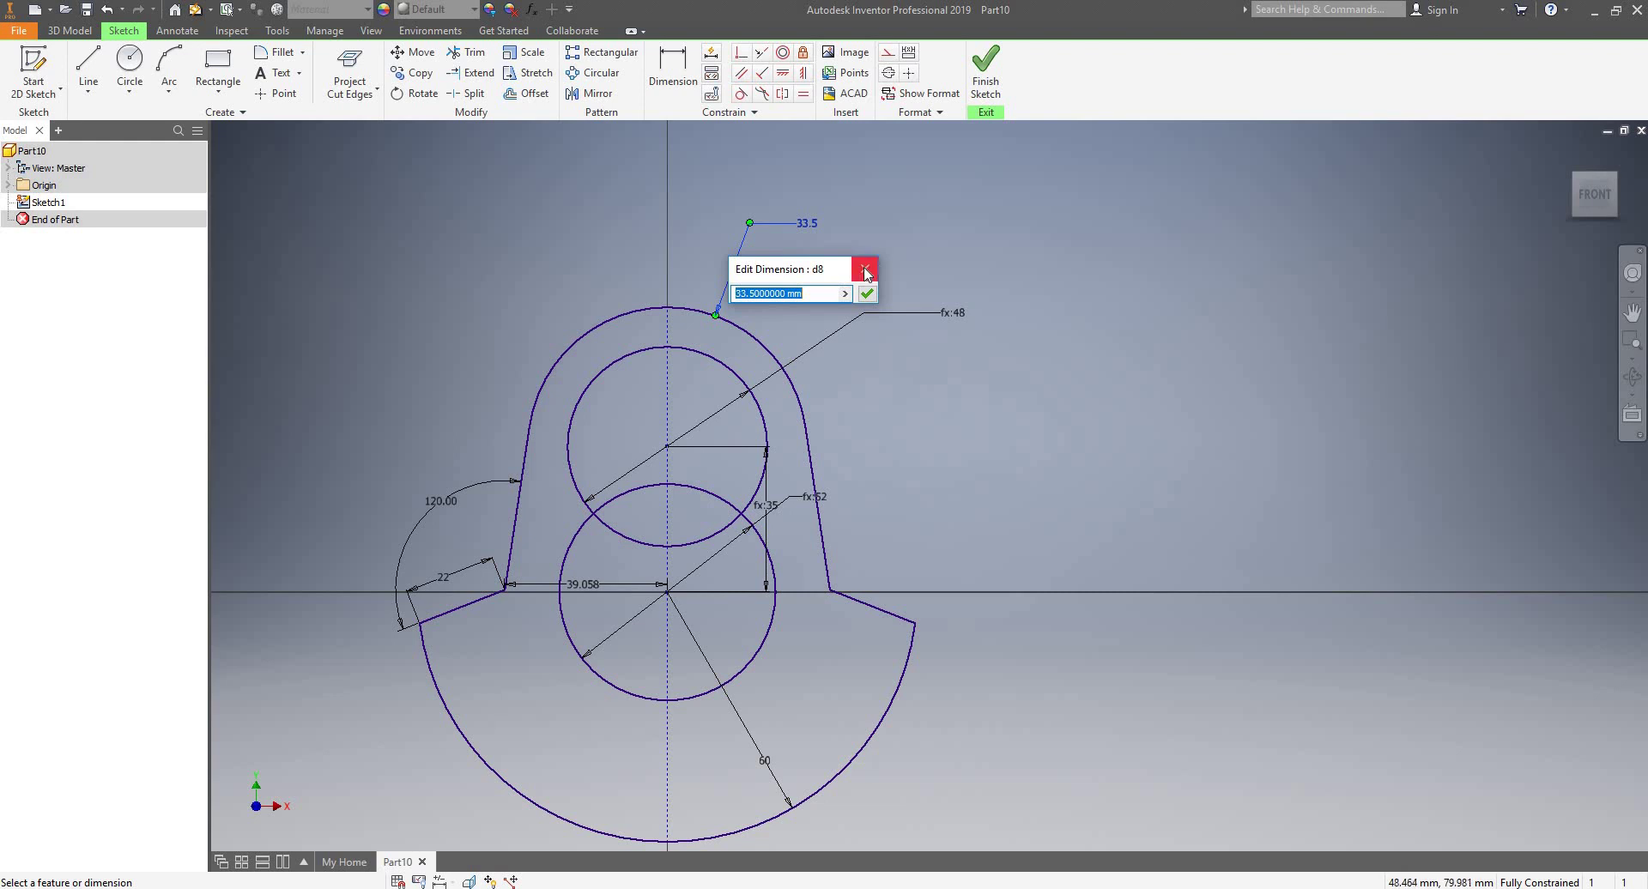
pyautogui.click(865, 273)
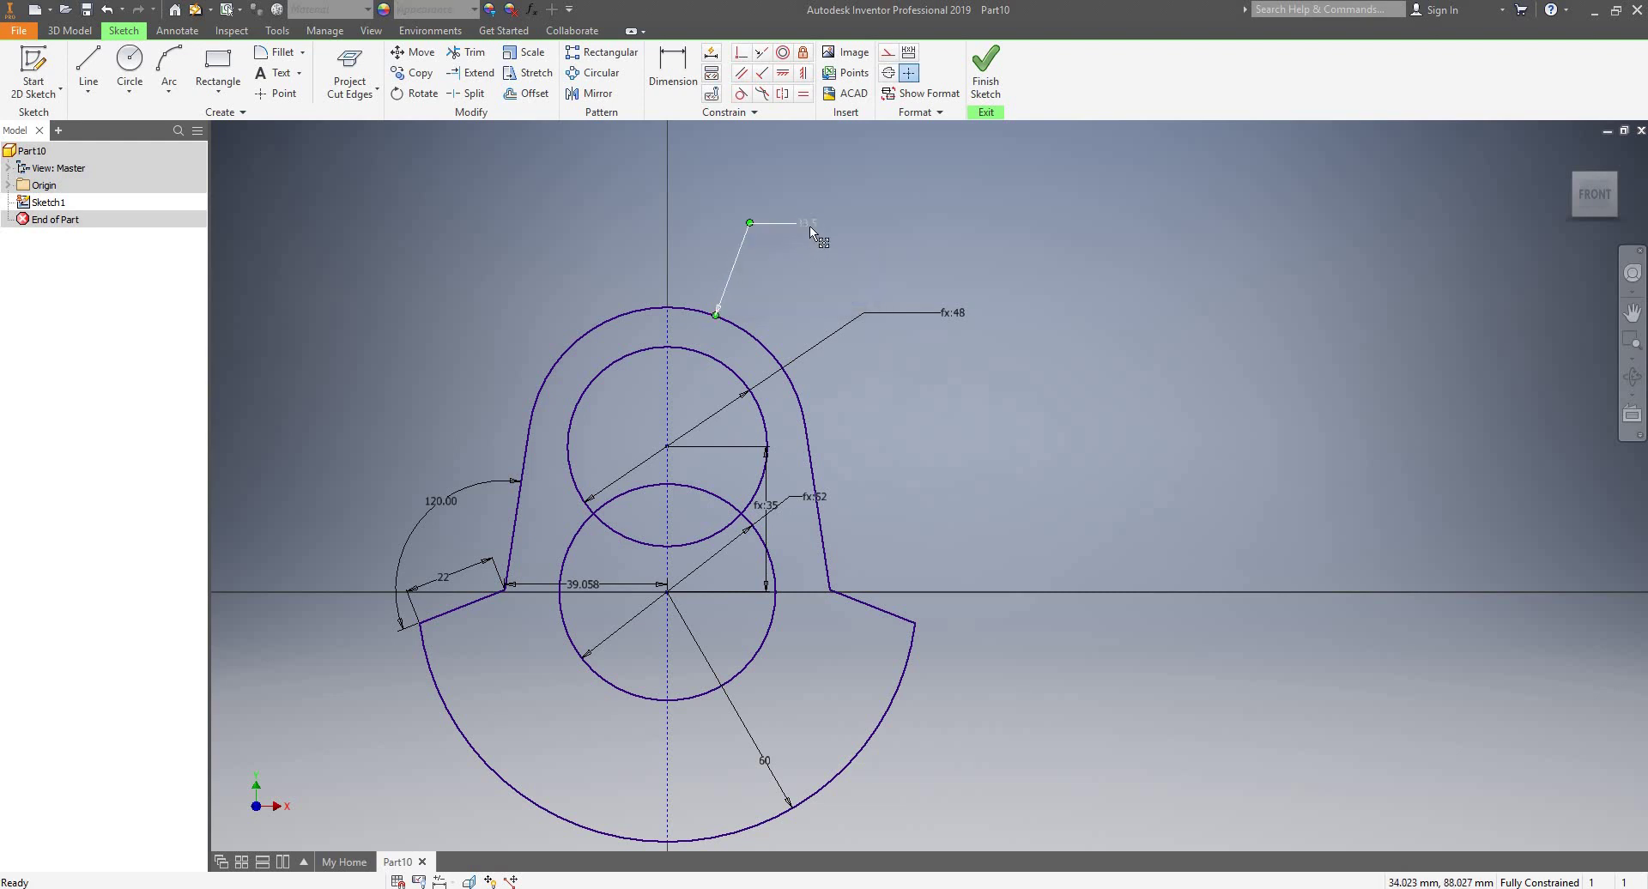
pyautogui.doubleClick(811, 225)
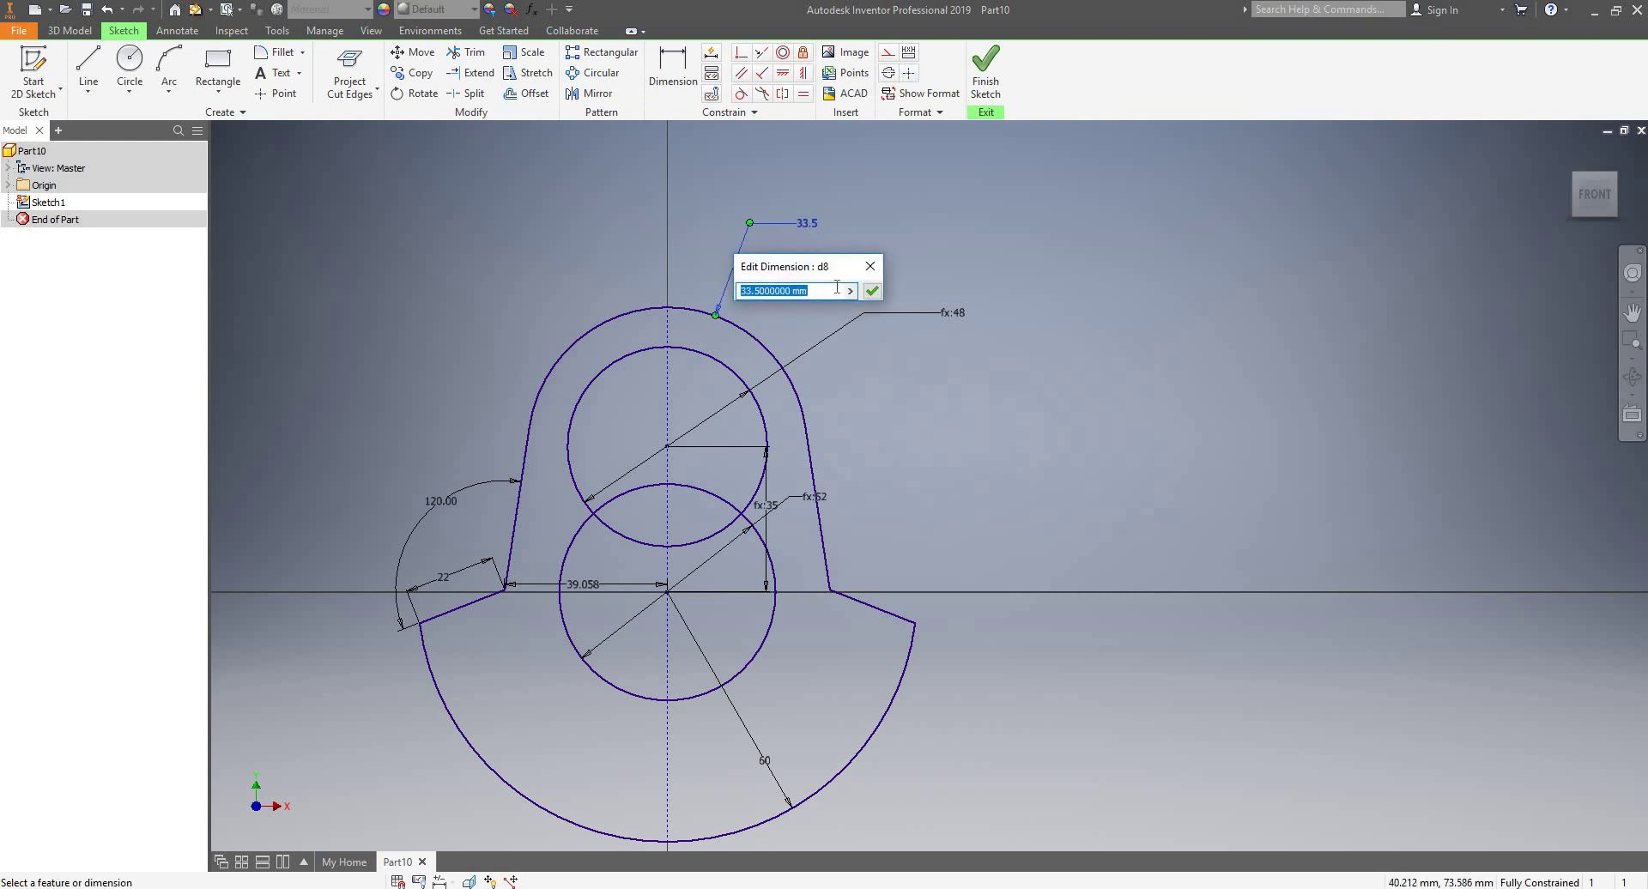
pyautogui.click(866, 271)
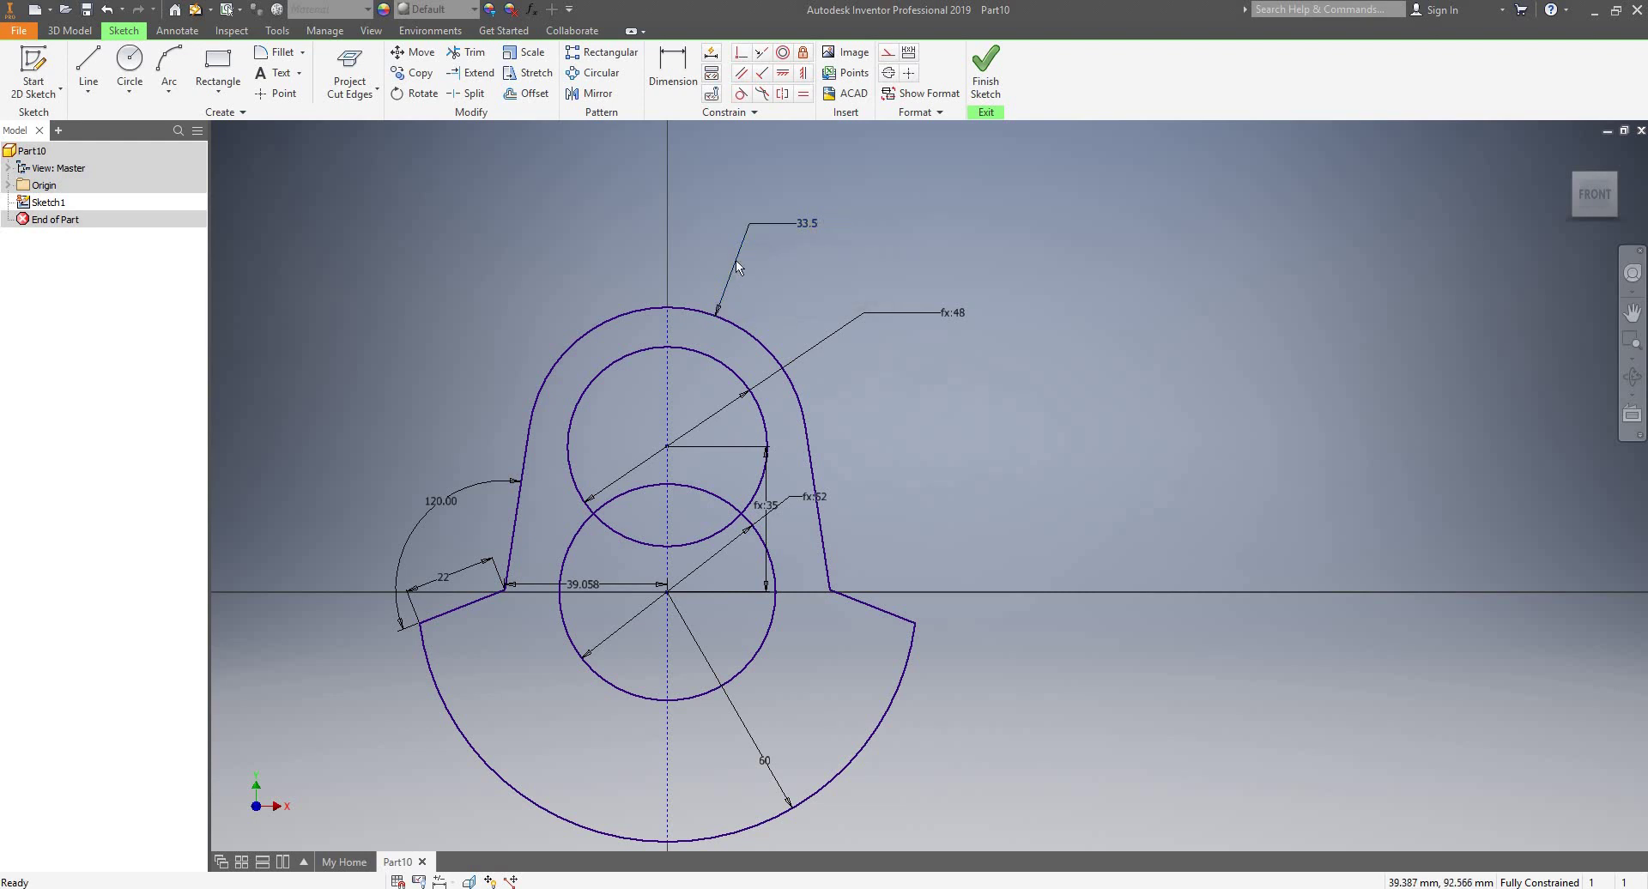
# - Delete the radius dimension from the upper arc of the web profile
pyautogui.click(733, 261)
pyautogui.press('Delete')
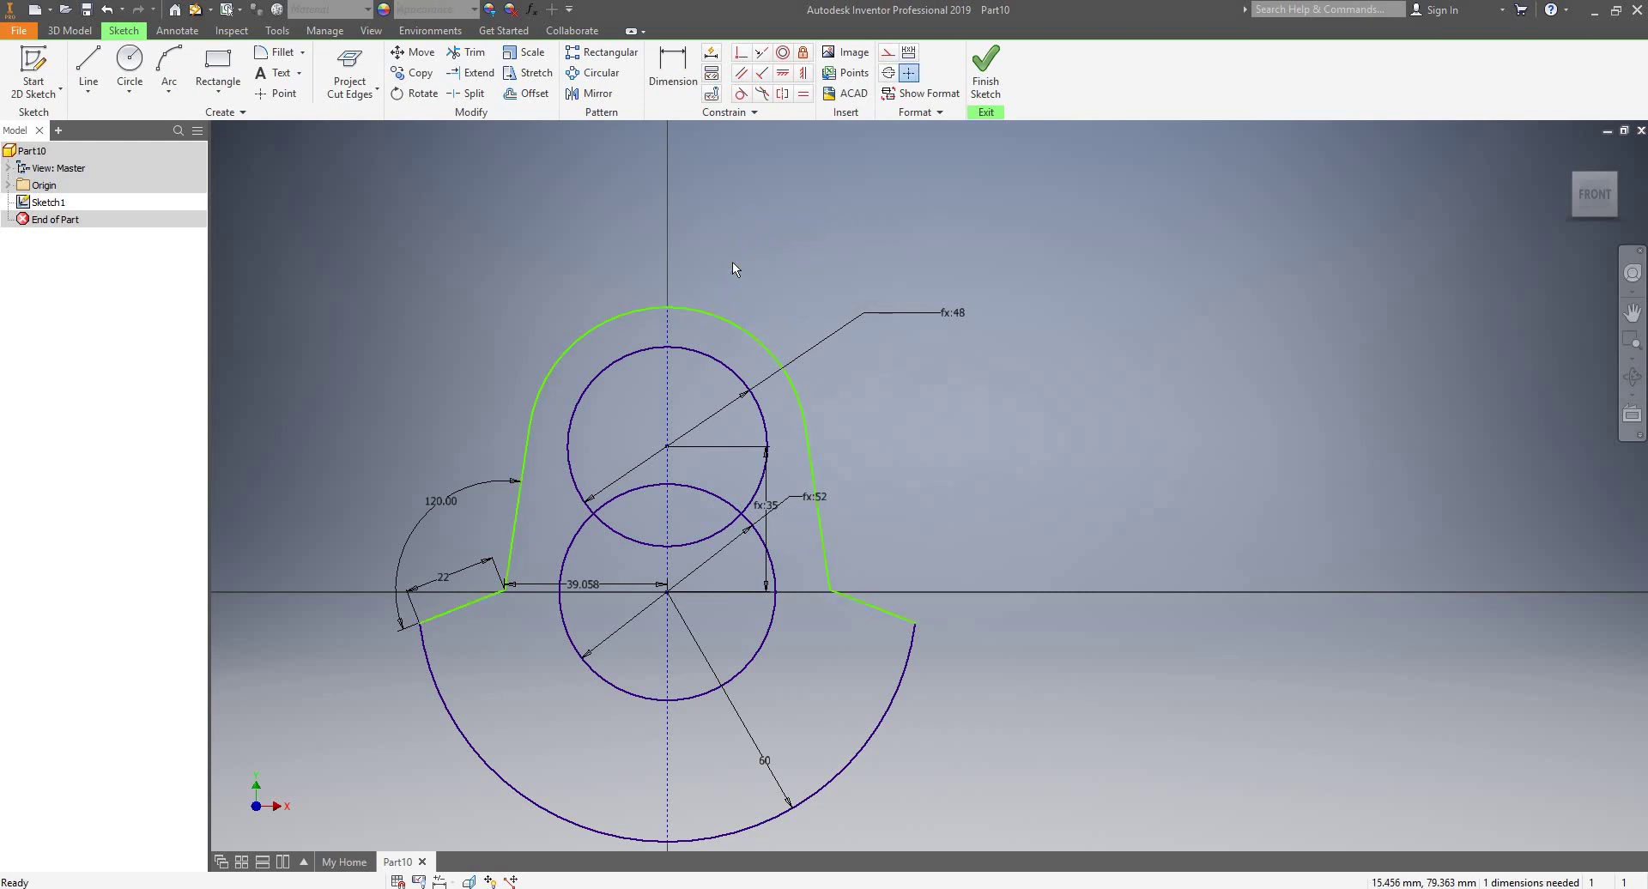
# - Dimension the radius of the upper arc, accept its value, and place the dimension above the web profile
pyautogui.press('d')
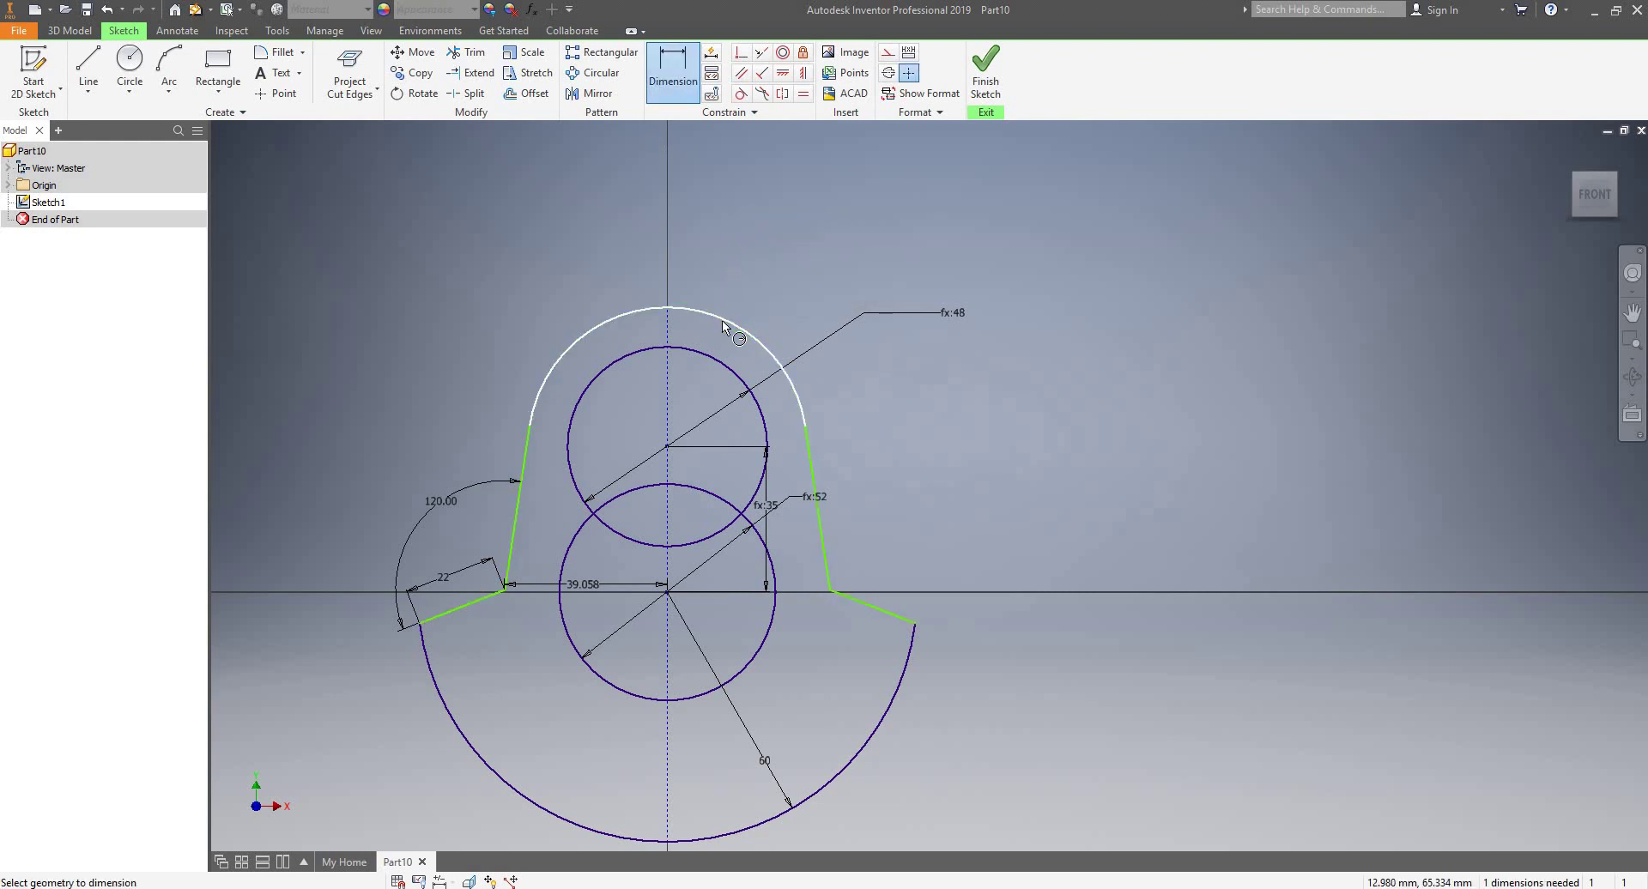
pyautogui.click(640, 313)
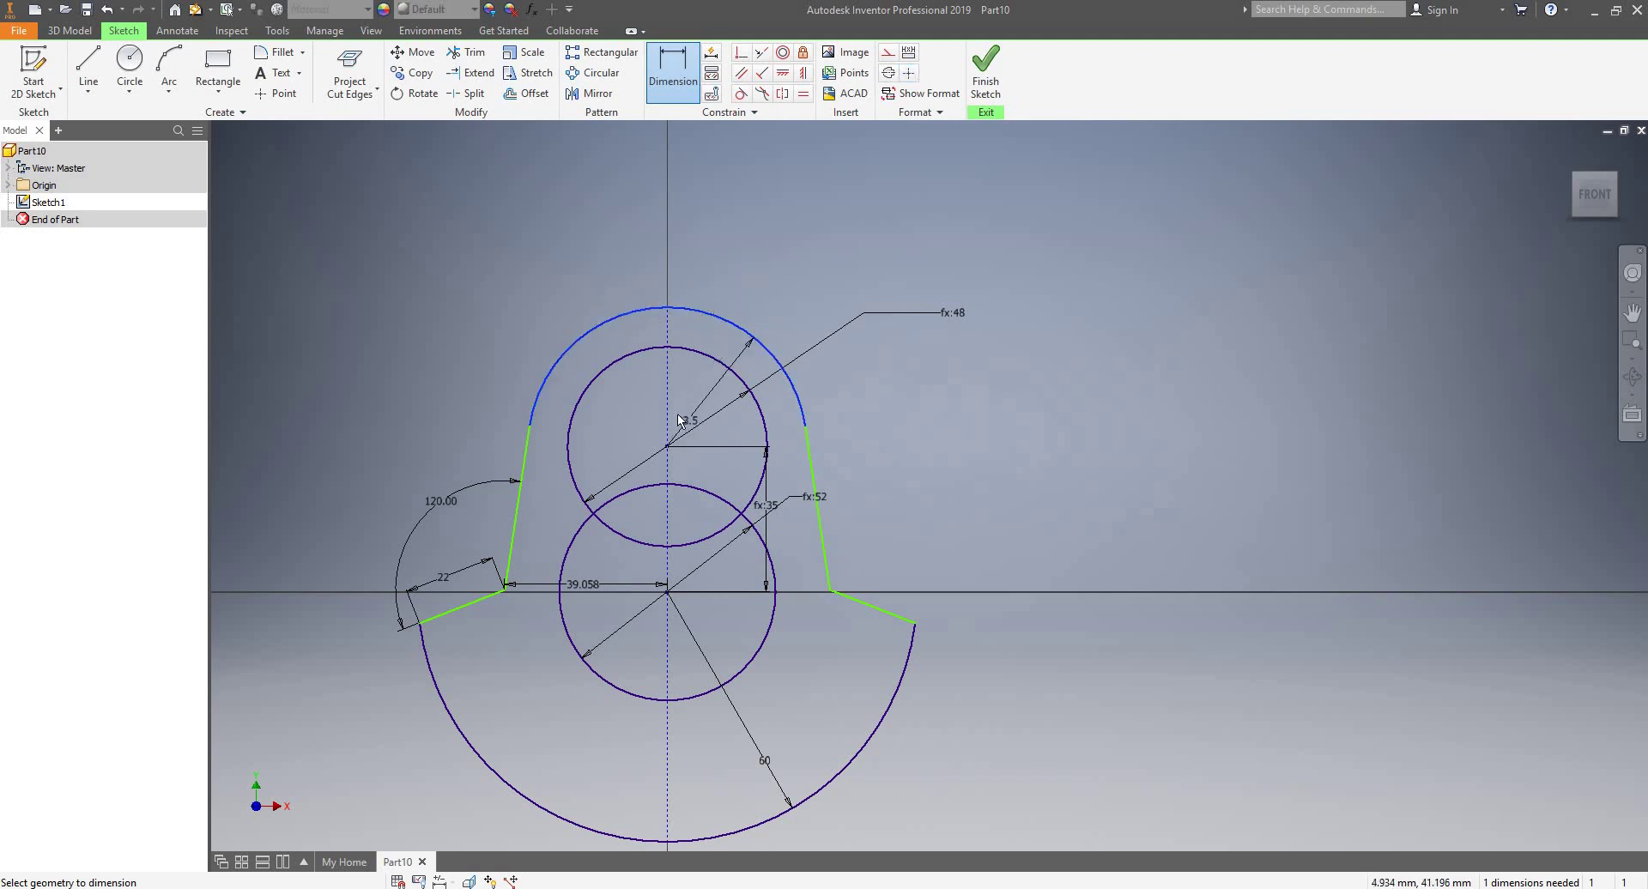
pyautogui.click(760, 264)
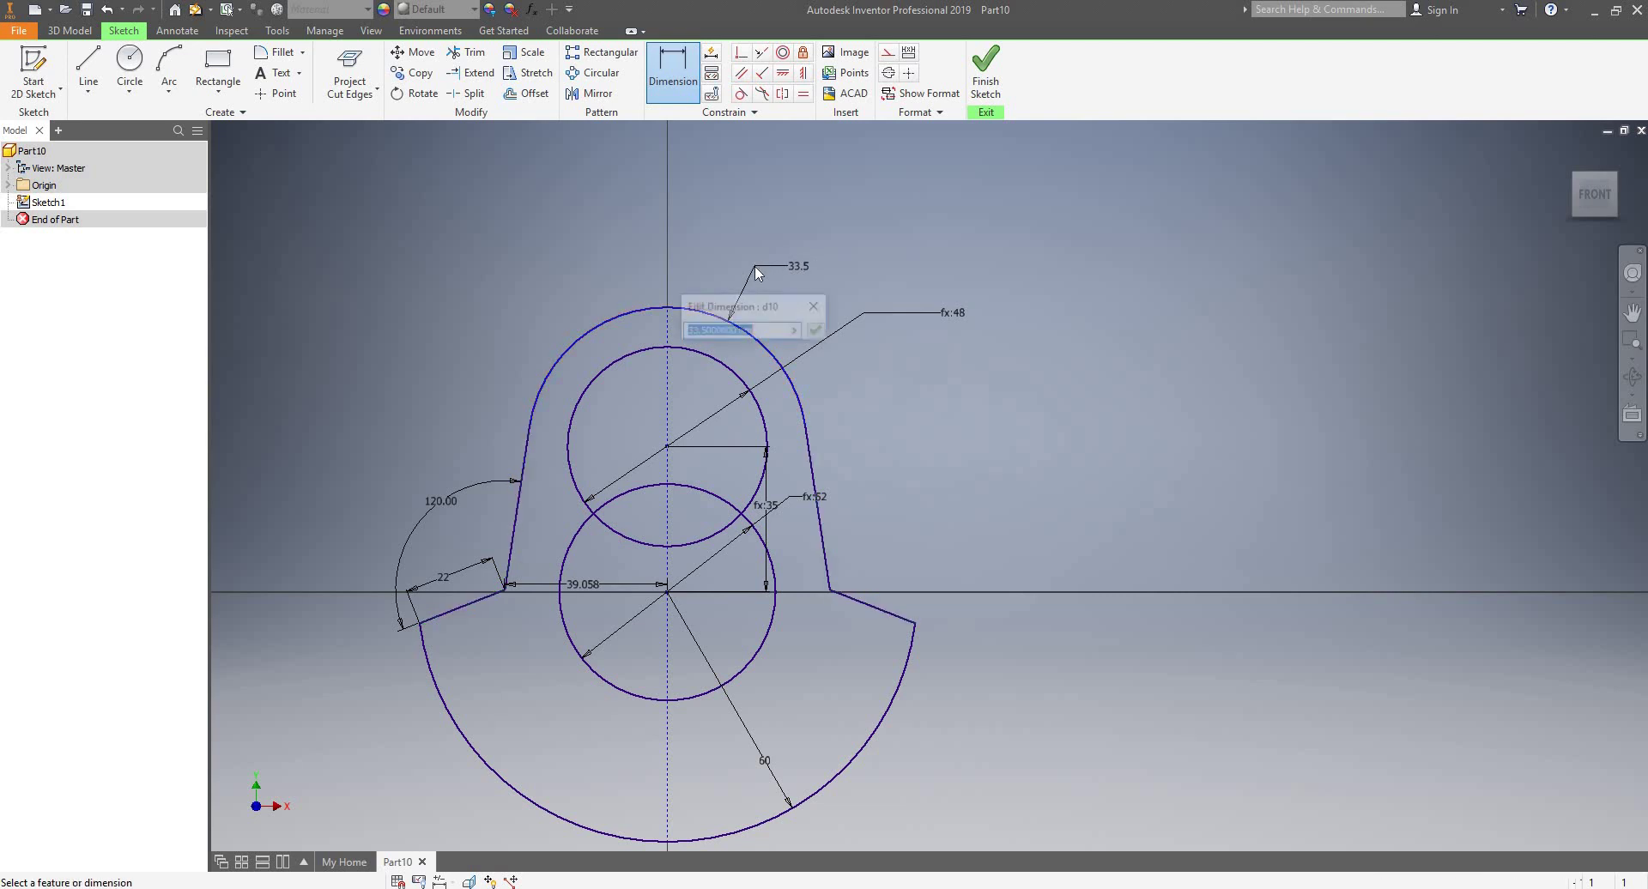
pyautogui.click(815, 334)
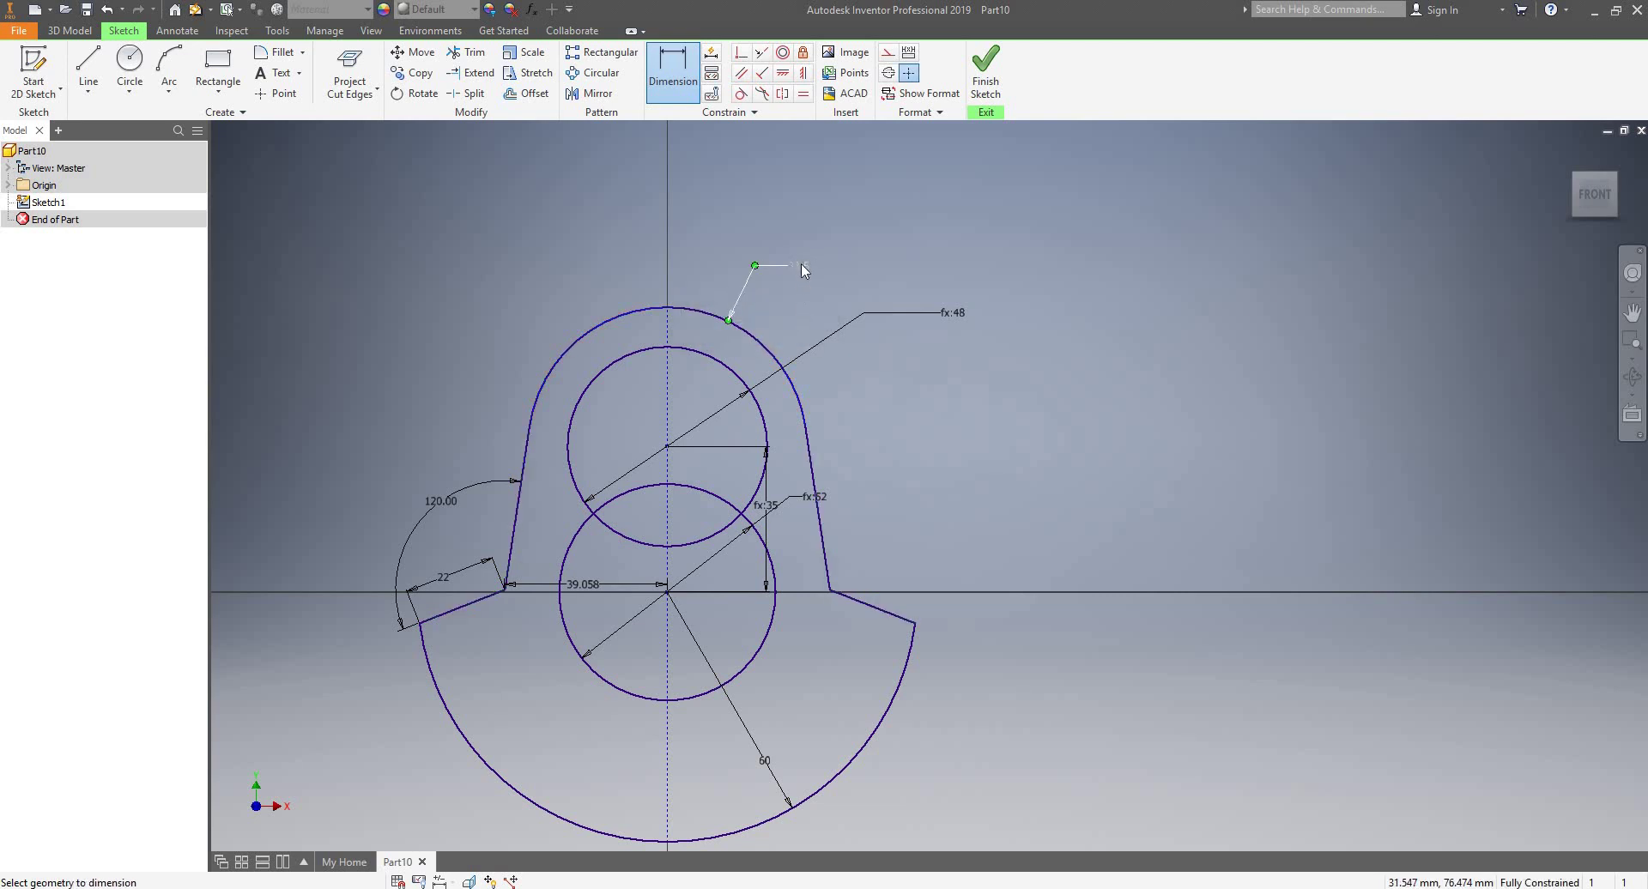
# - Set the upper arc's radius to the parametric expression (Conroddia / 2) + 8.5 mm
pyautogui.doubleClick(801, 264)
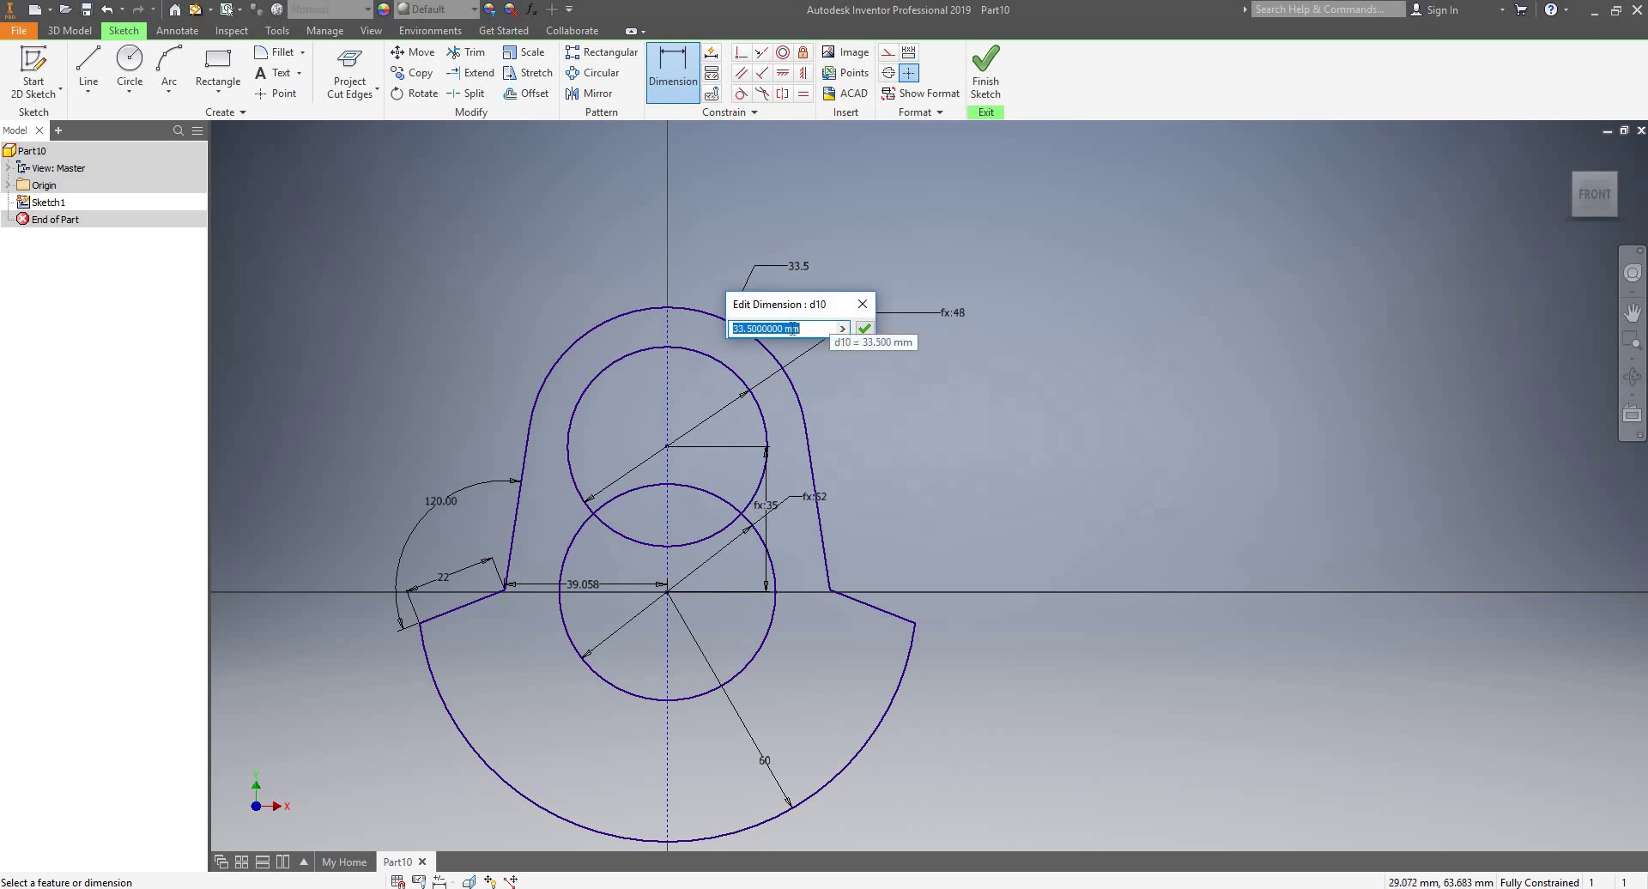
pyautogui.write('conrod')
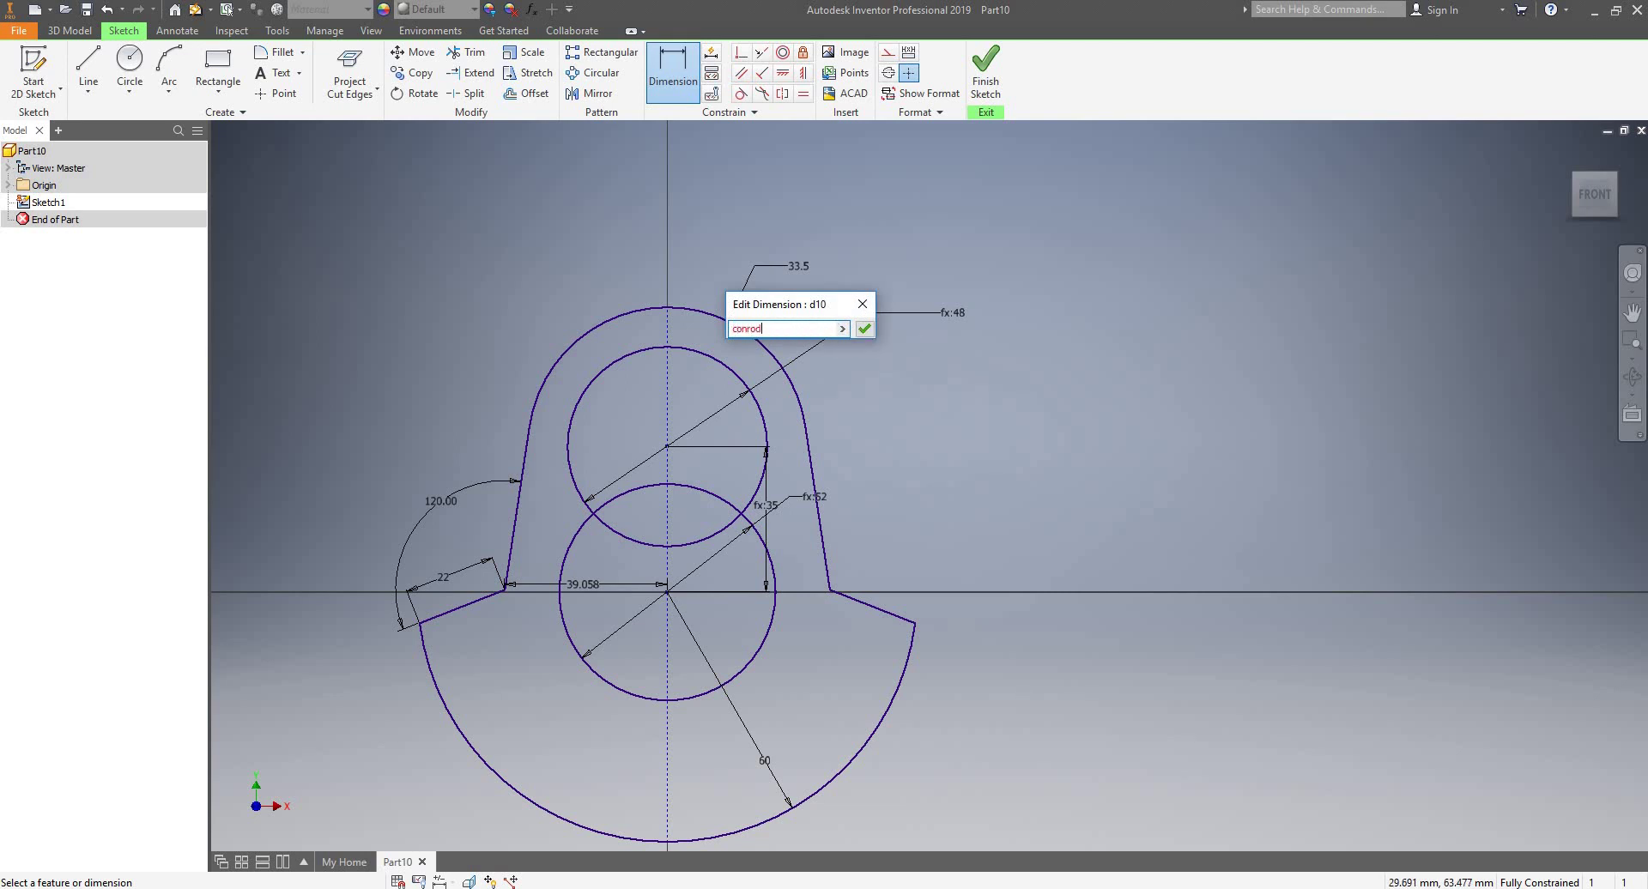
pyautogui.write('dia')
pyautogui.press('BackSpace')
pyautogui.press('BackSpace')
pyautogui.press('BackSpace')
pyautogui.press('BackSpace')
pyautogui.press('BackSpace')
pyautogui.press('BackSpace')
pyautogui.press('BackSpace')
pyautogui.press('BackSpace')
pyautogui.write('C')
pyautogui.press('BackSpace')
pyautogui.press('BackSpace')
pyautogui.press('BackSpace')
pyautogui.write('onroddia(')
pyautogui.write(') + 8')
pyautogui.press('Return')
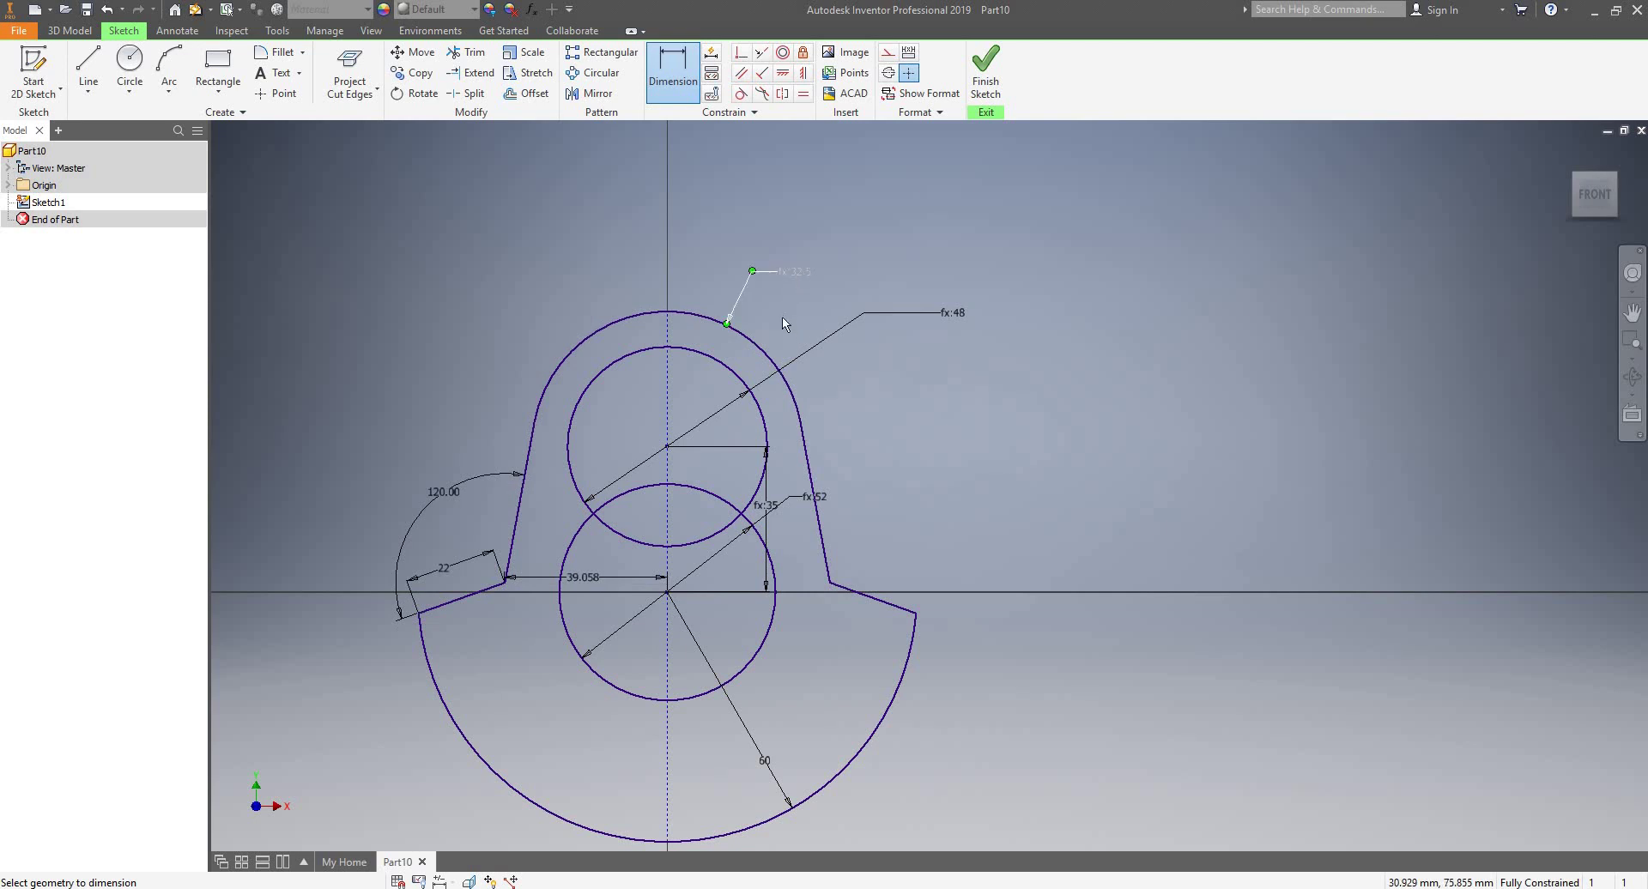
pyautogui.press('Escape')
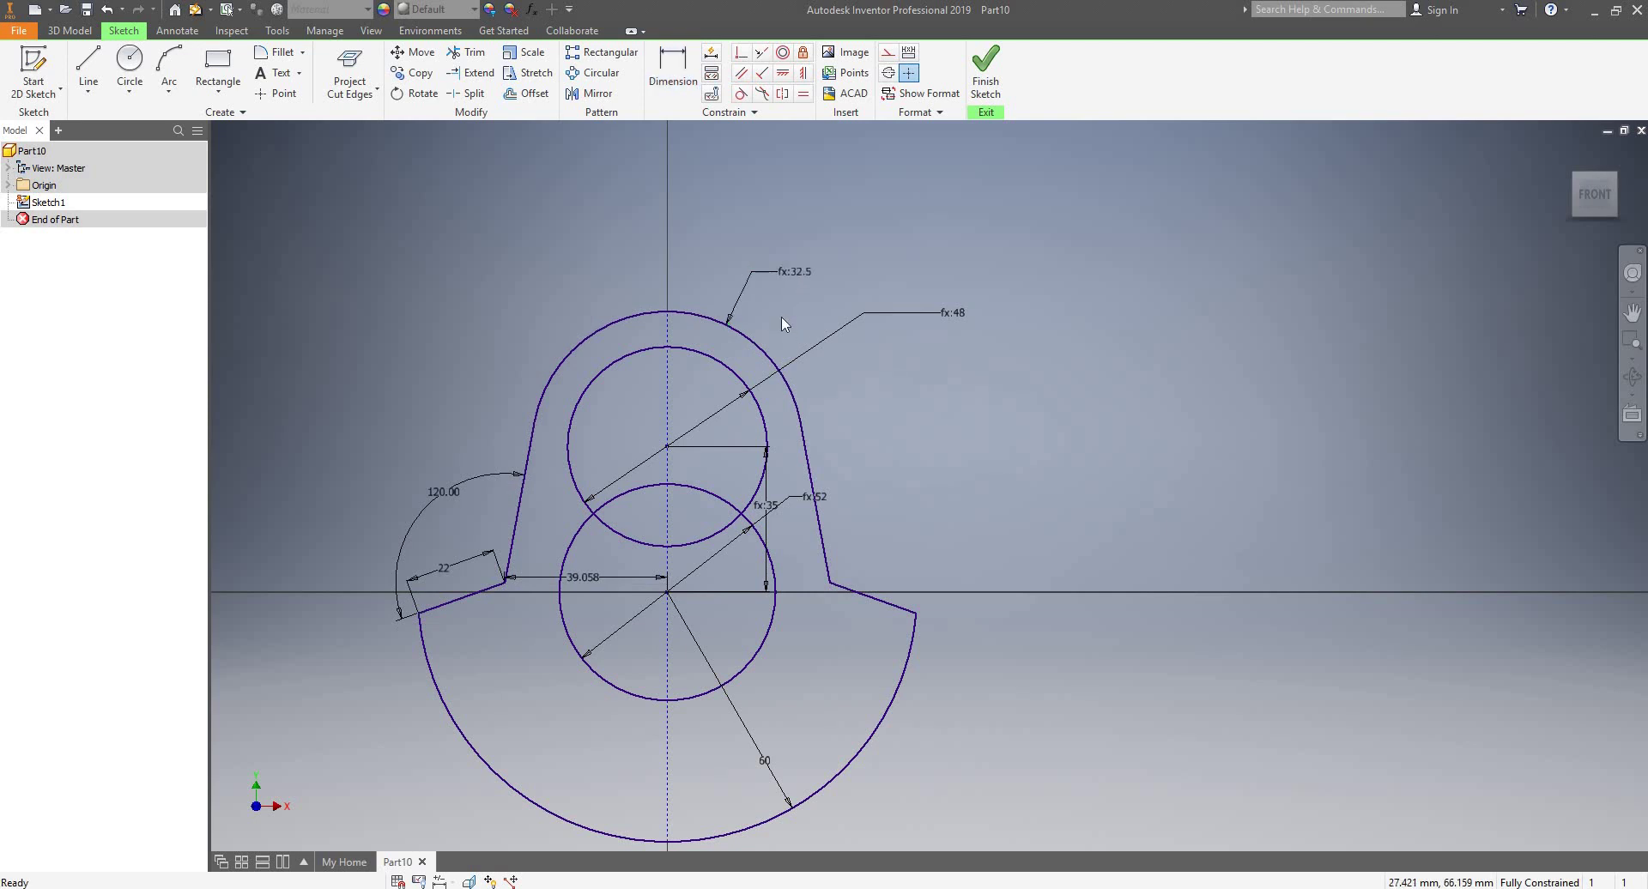
# - Change the upper arc's radius expression to (Conroddia / 2 ul) + 9.5 mm after undoing and redoing the previous edit for comparison
pyautogui.hotkey('ctrl', 'z')
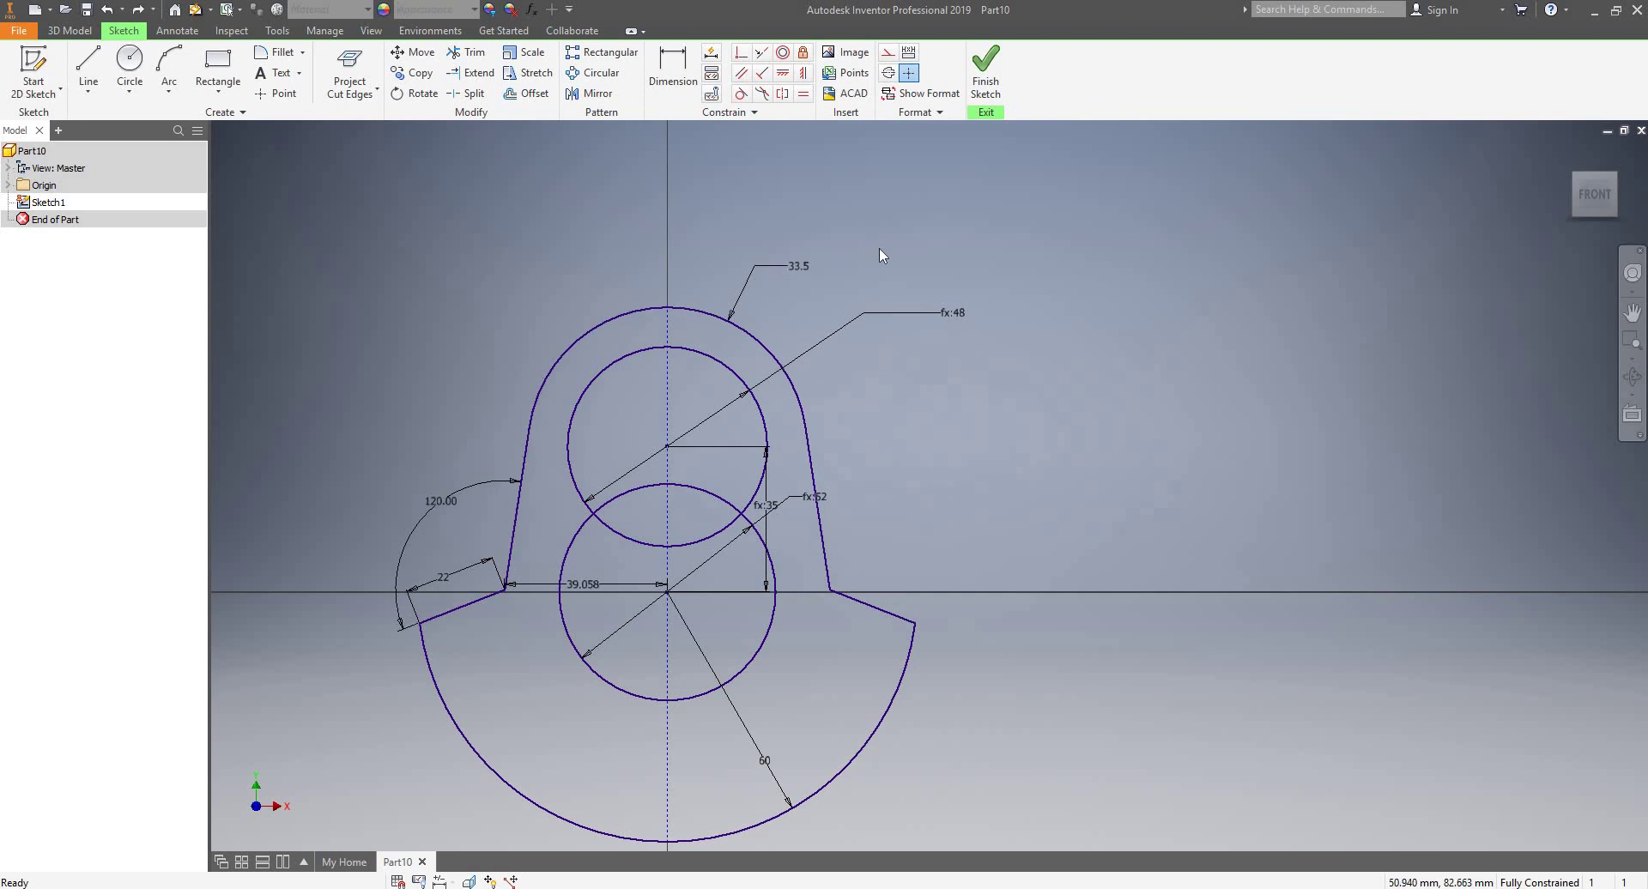
pyautogui.hotkey('ctrl', 'y')
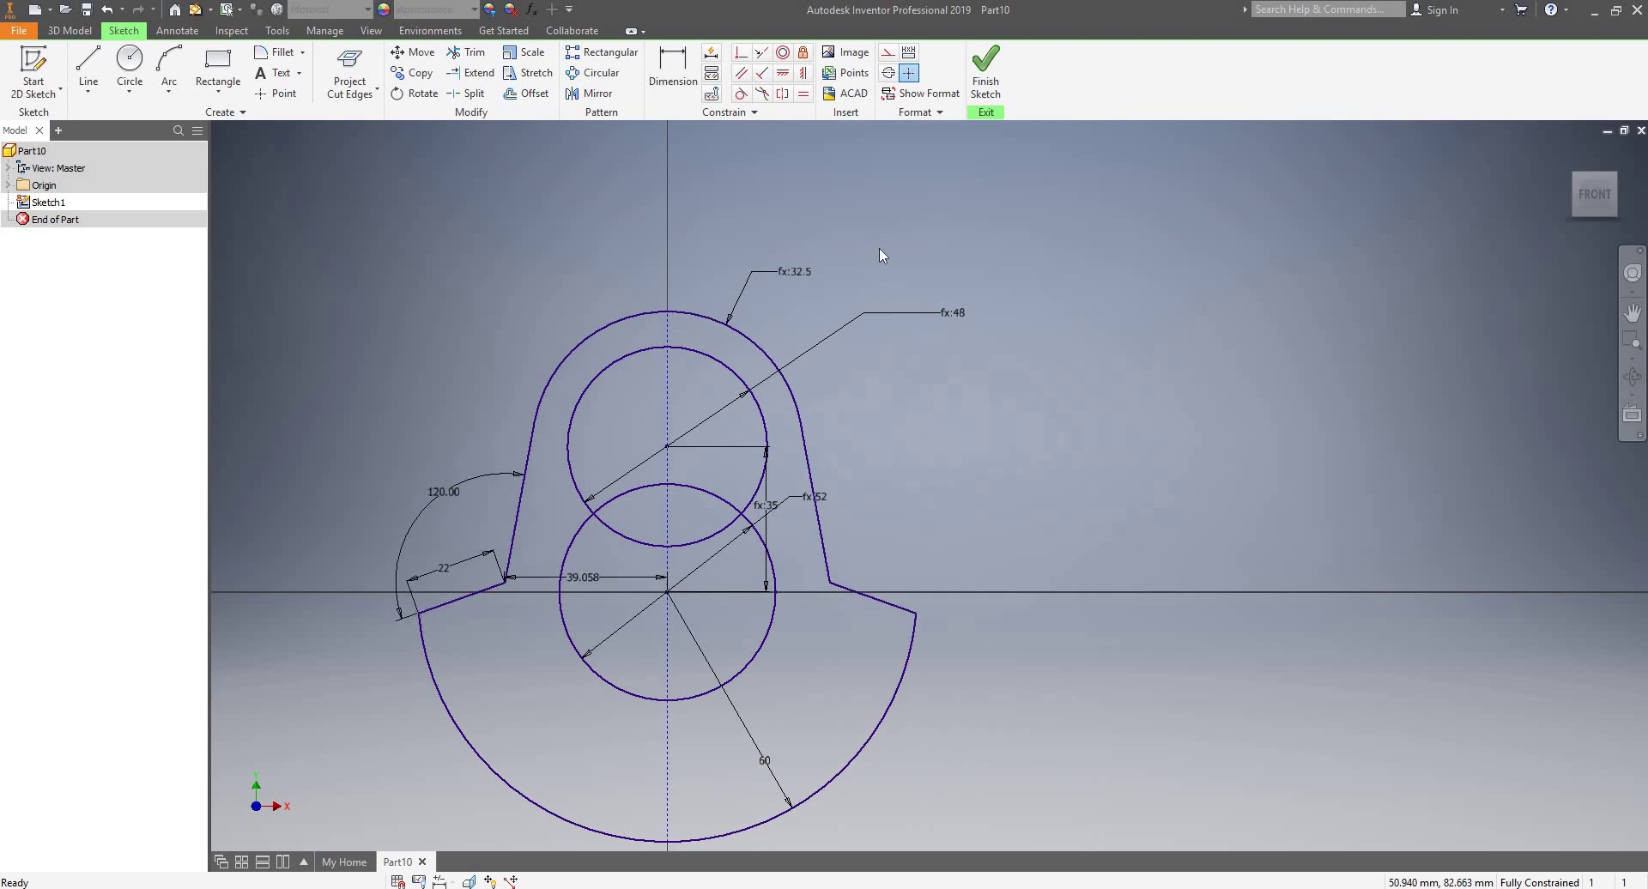
pyautogui.doubleClick(797, 273)
pyautogui.click(800, 340)
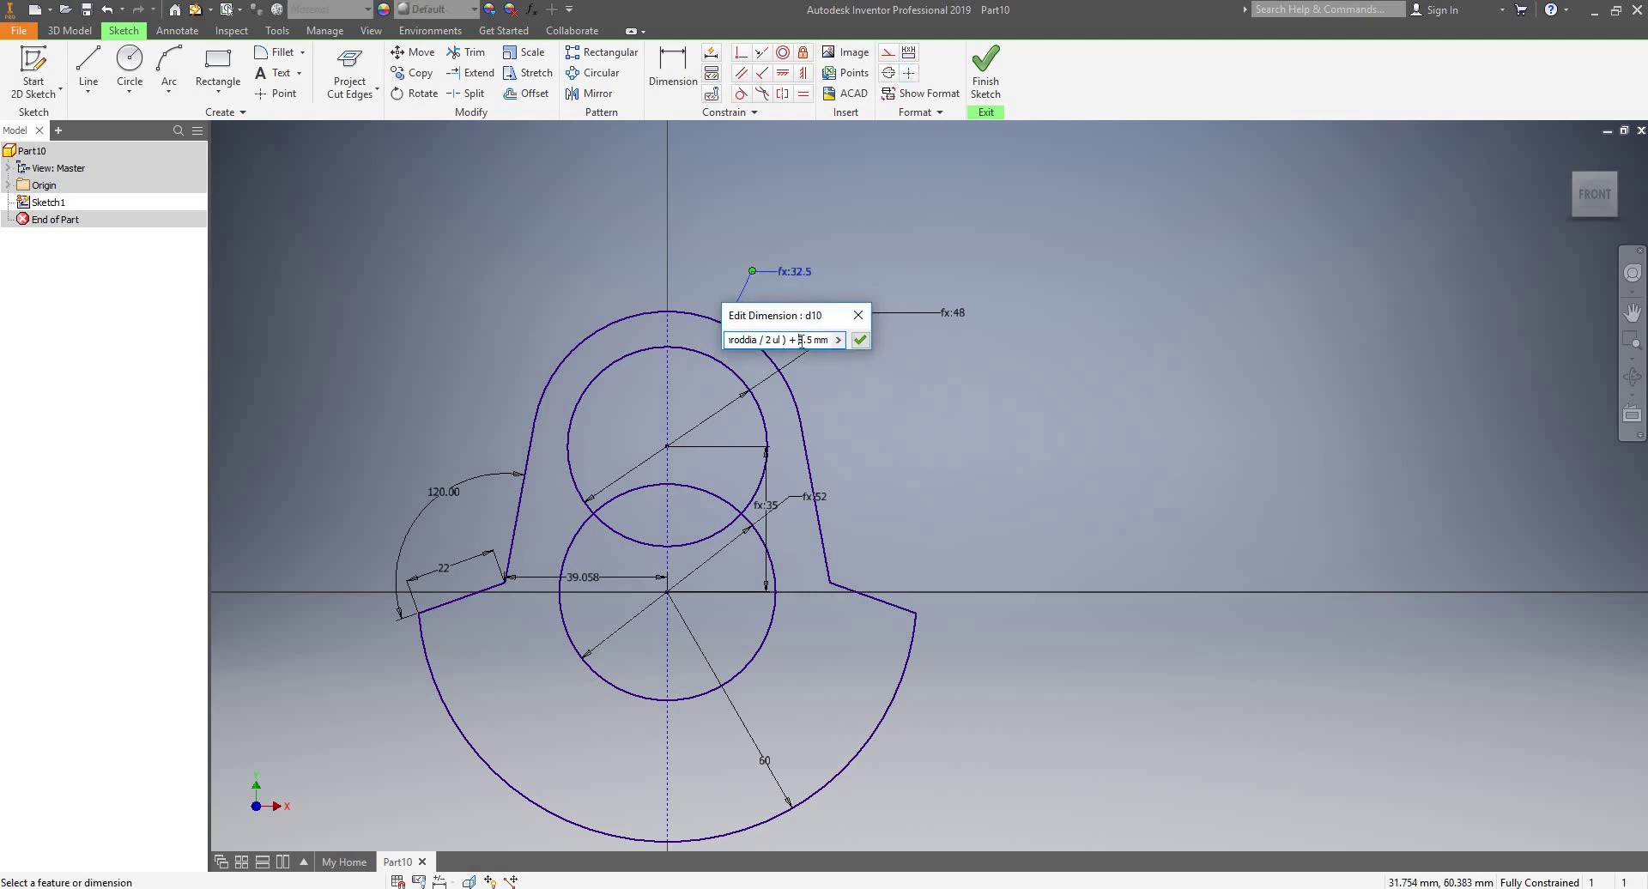
pyautogui.press('BackSpace')
pyautogui.write('9')
pyautogui.press('Return')
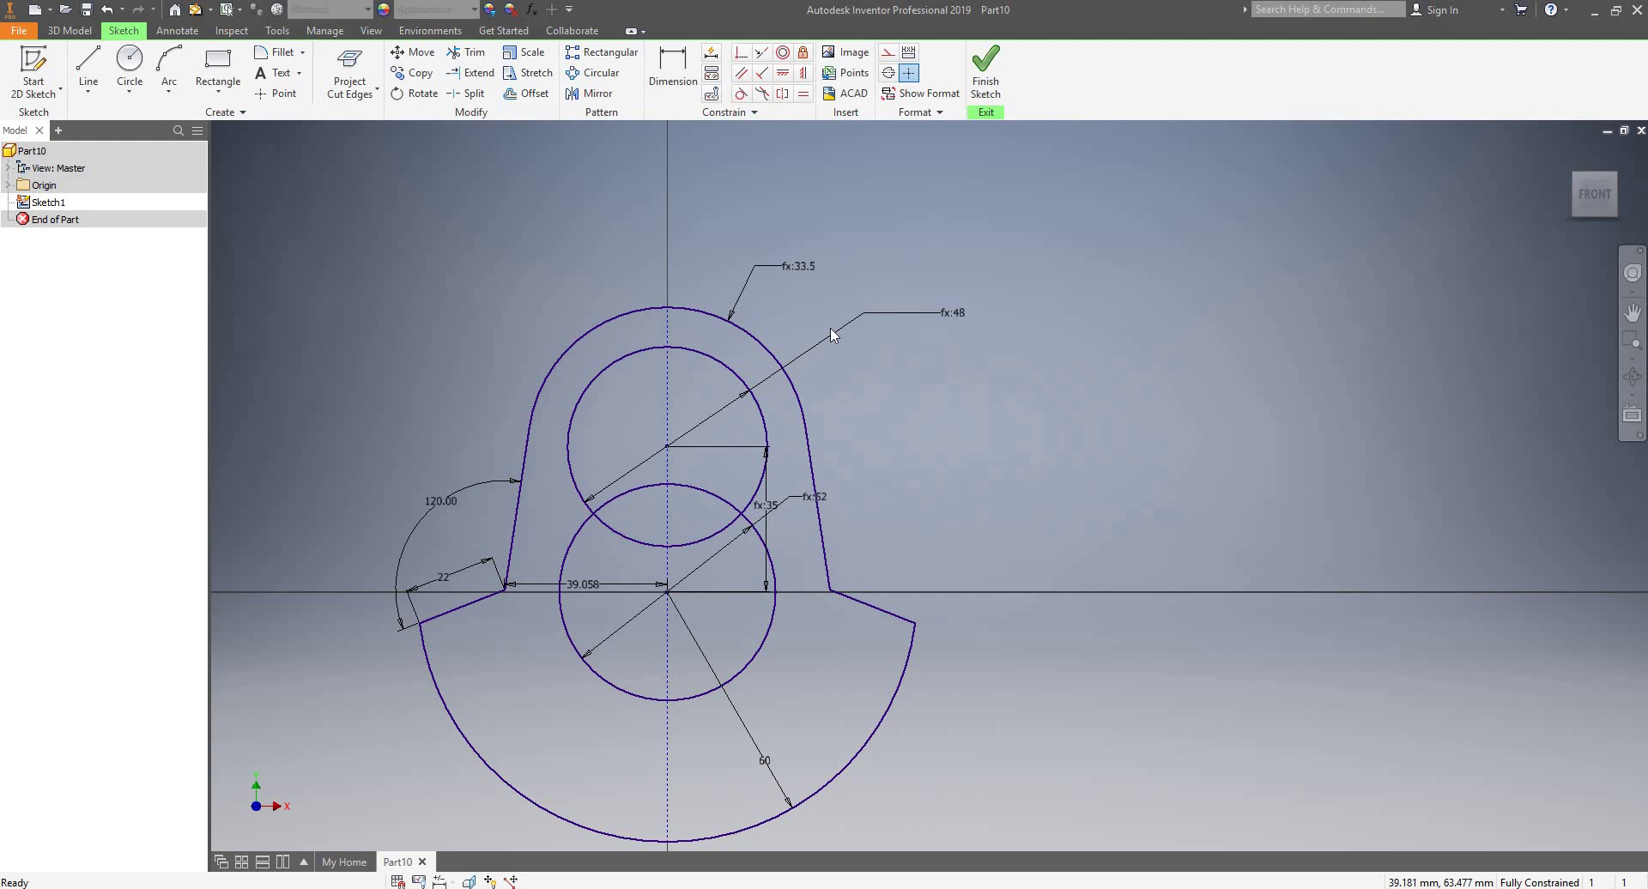
# - Undo and redo the radius edits to compare the profile shapes, and review the upper arc's radius expression
pyautogui.hotkey('ctrl', 'z')
pyautogui.hotkey('ctrl', 'z')
pyautogui.hotkey('ctrl', 'y')
pyautogui.hotkey('ctrl', 'y')
pyautogui.doubleClick(800, 266)
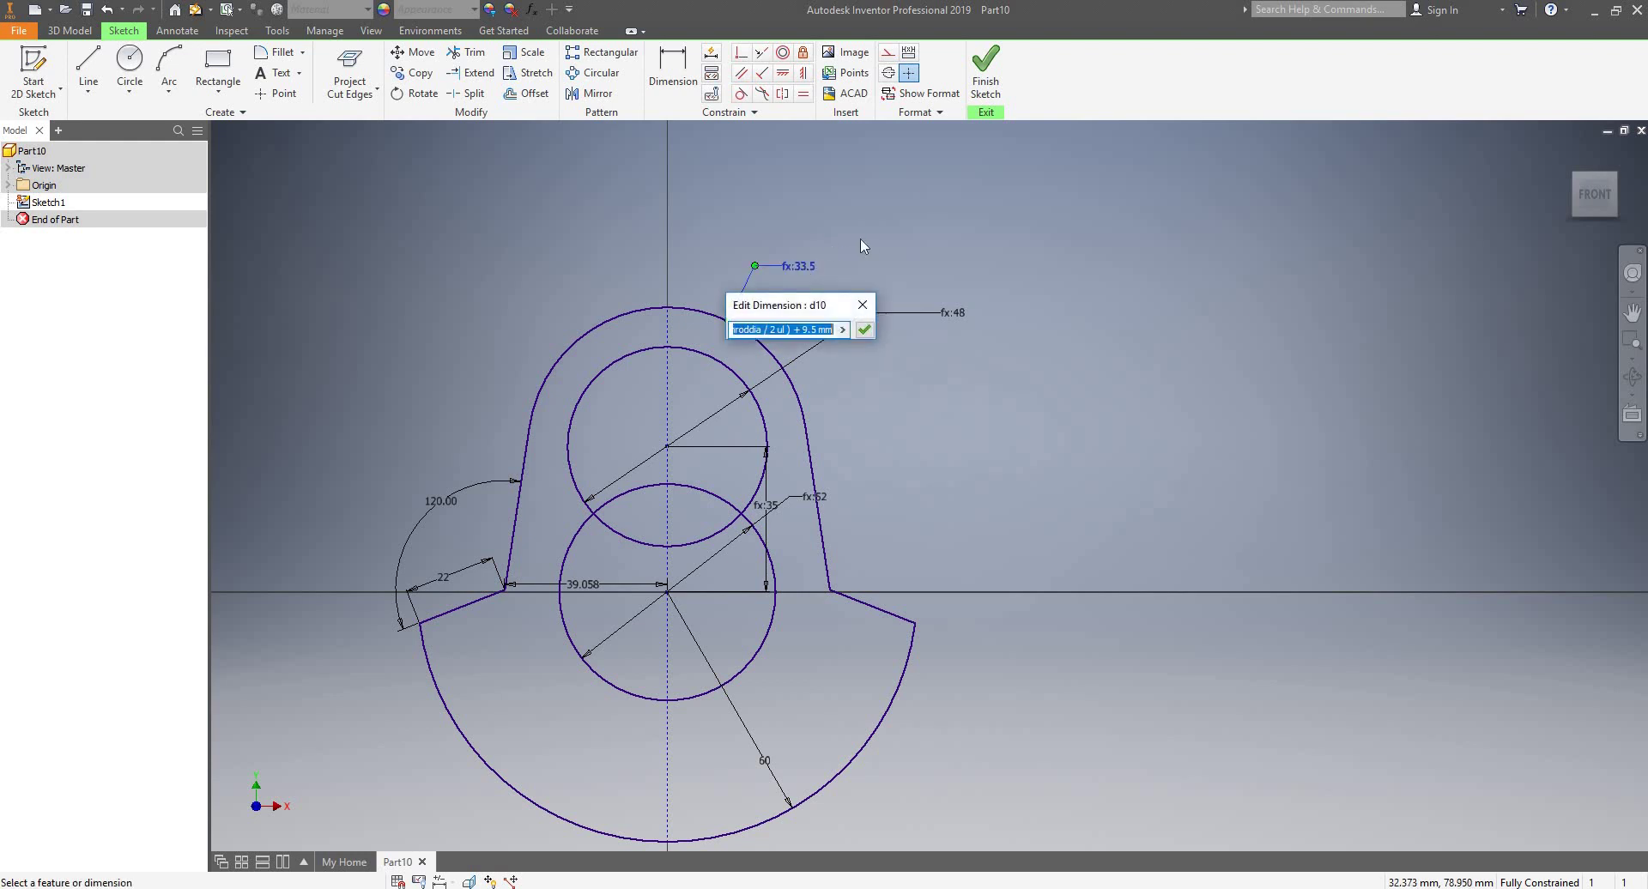
pyautogui.press('End')
pyautogui.click(863, 328)
pyautogui.click(864, 329)
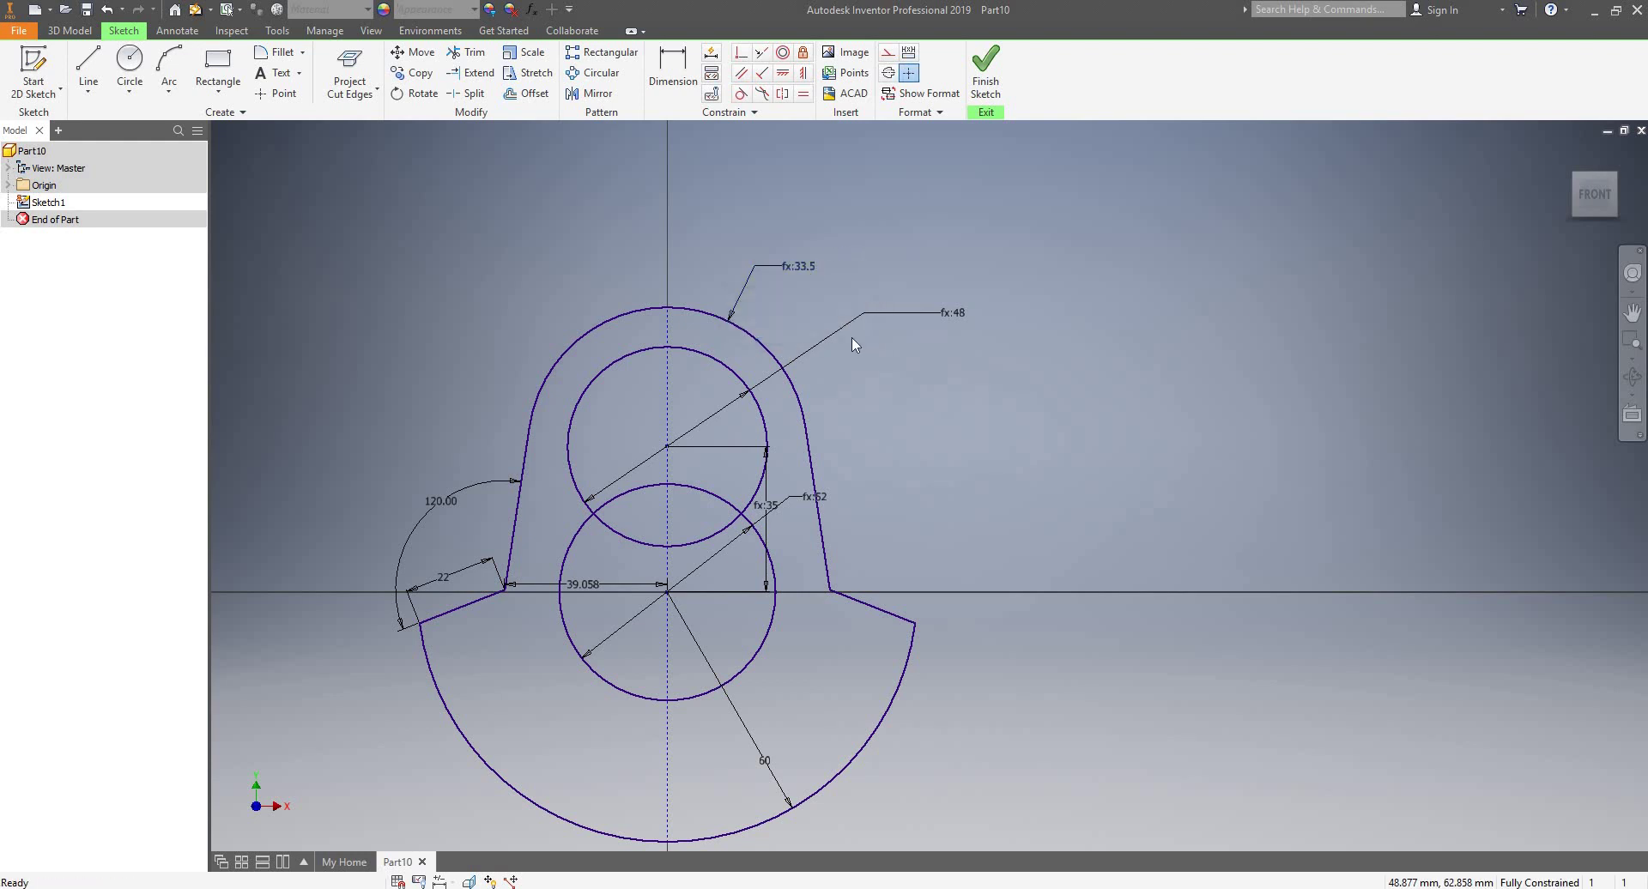
# - Open the Parameters table and examine the user parameters alongside the whole sketch
pyautogui.click(532, 9)
pyautogui.scroll(-4, 783, 371)
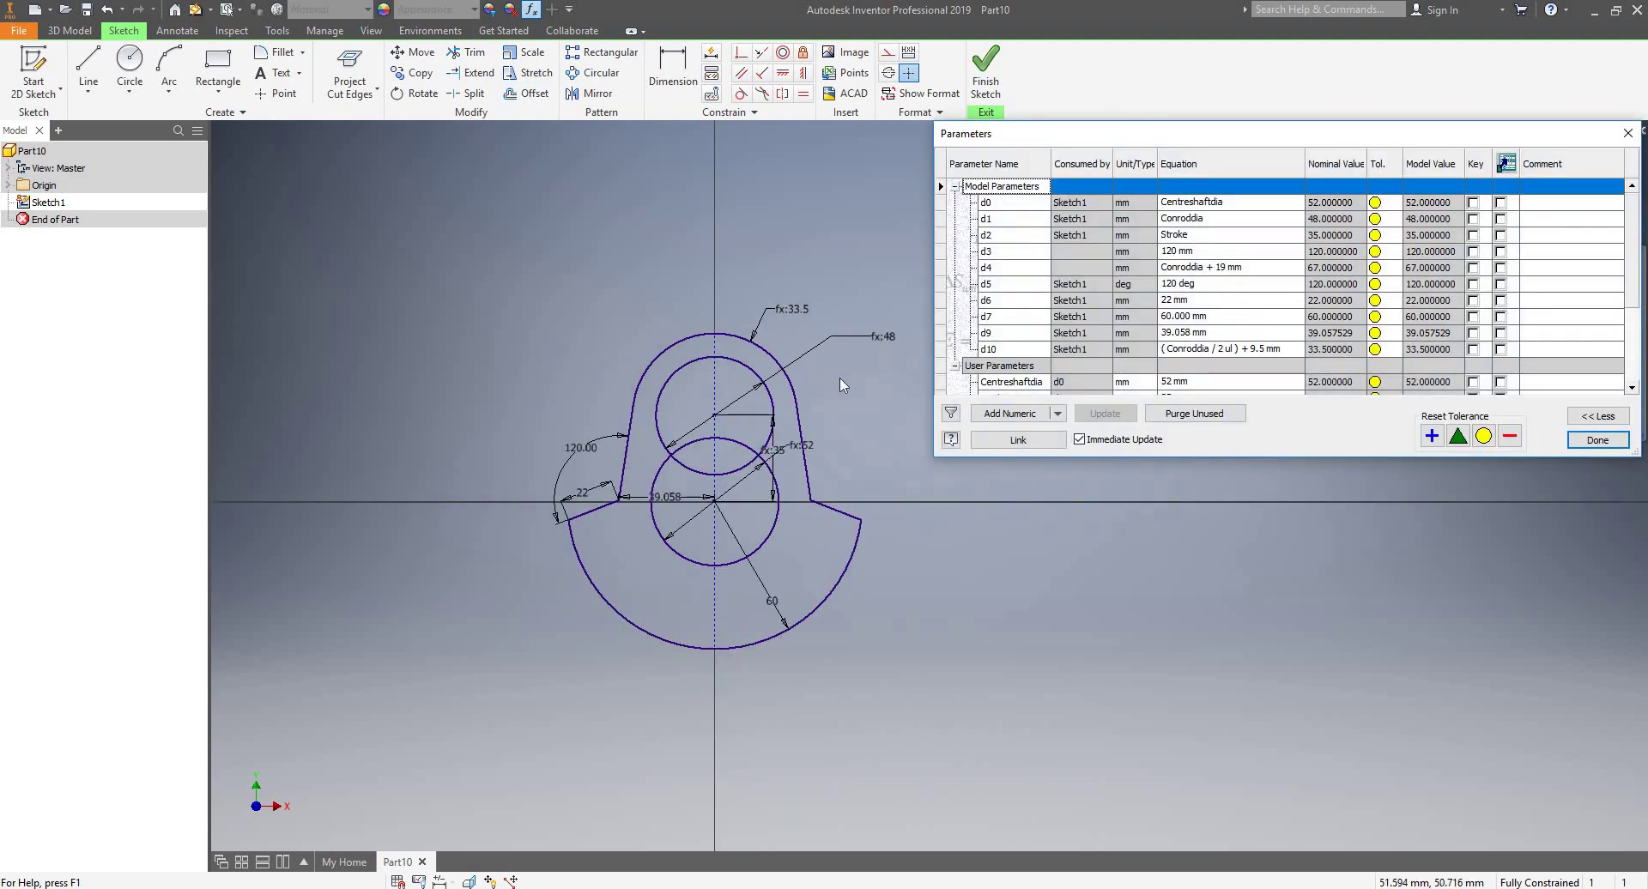
pyautogui.scroll(5, 829, 373)
pyautogui.moveTo(830, 373); pyautogui.dragTo(757, 322, button='middle')
pyautogui.scroll(-4, 749, 318)
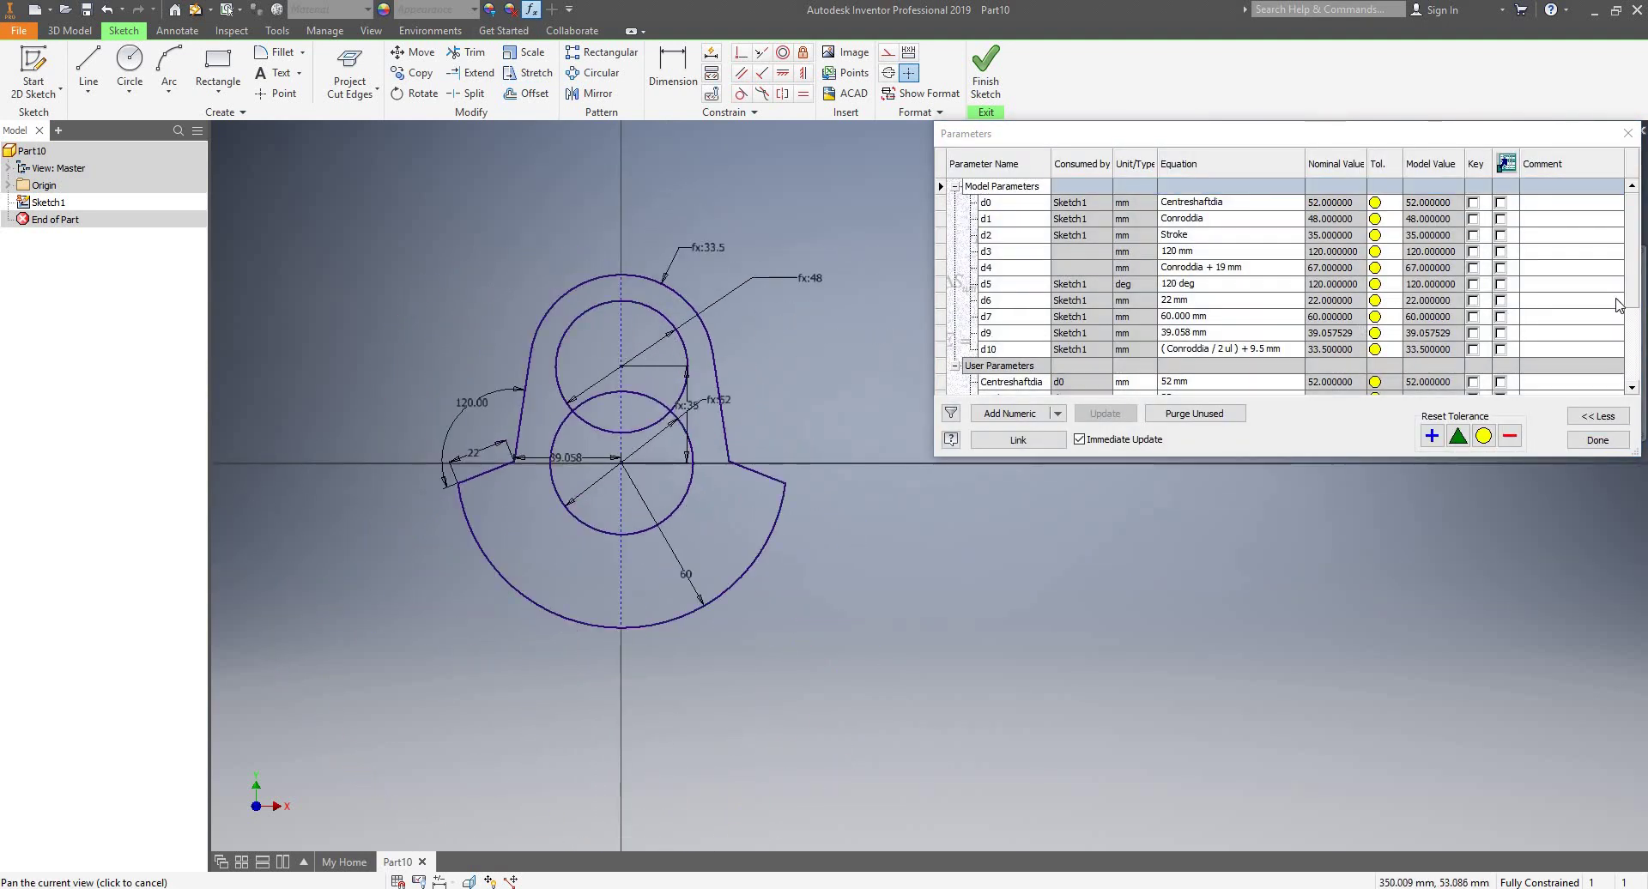
pyautogui.moveTo(1634, 290); pyautogui.dragTo(1634, 386)
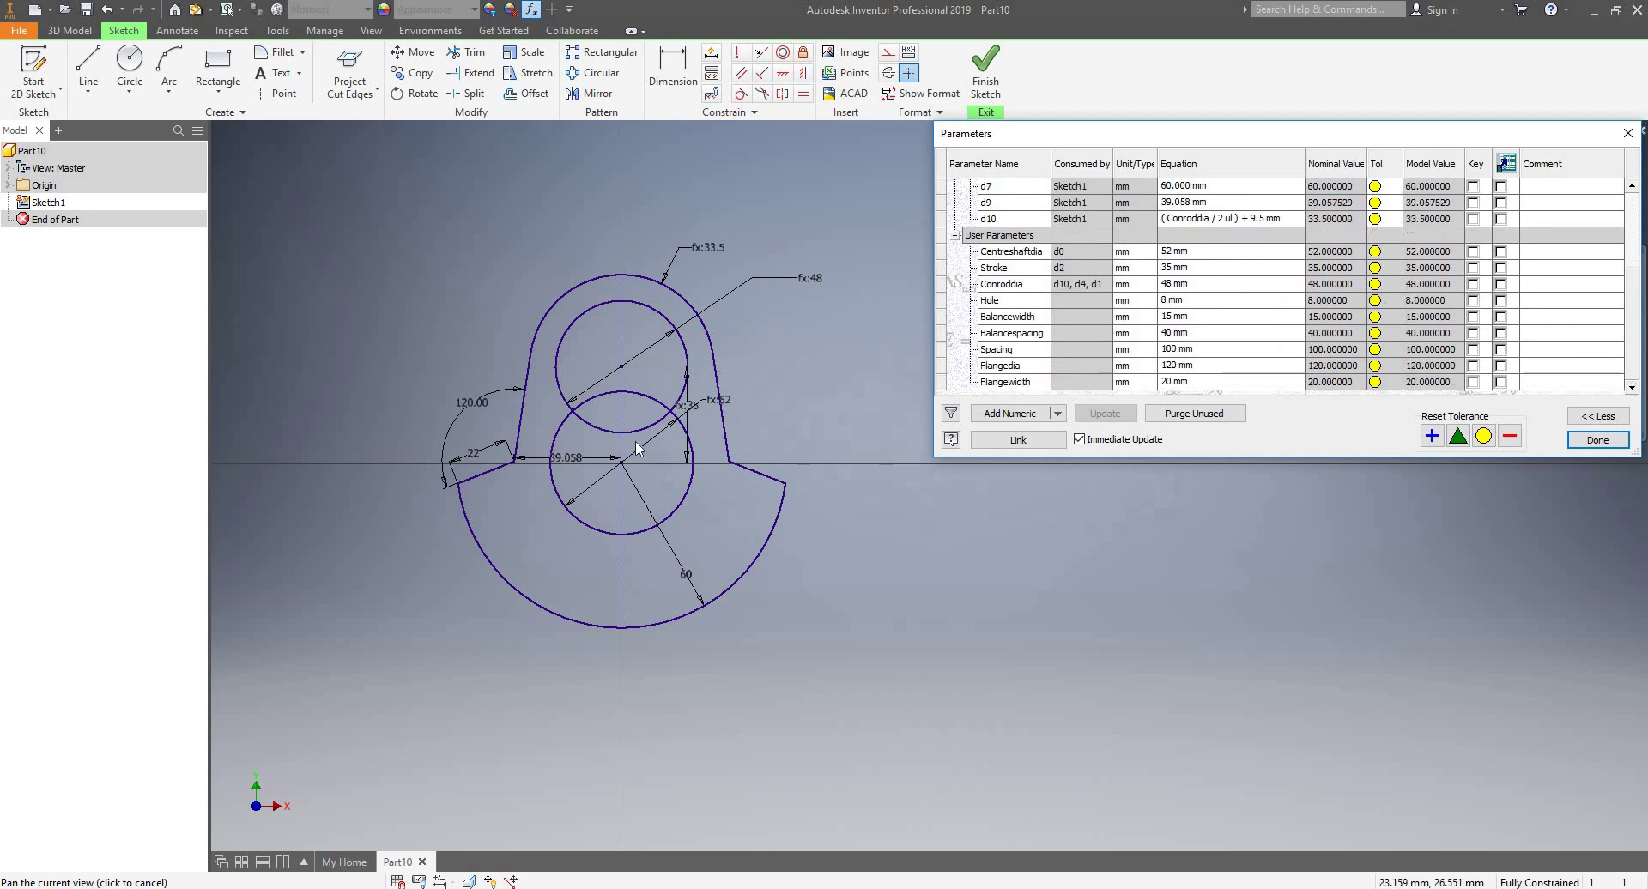
pyautogui.scroll(3, 631, 457)
pyautogui.scroll(-2, 853, 366)
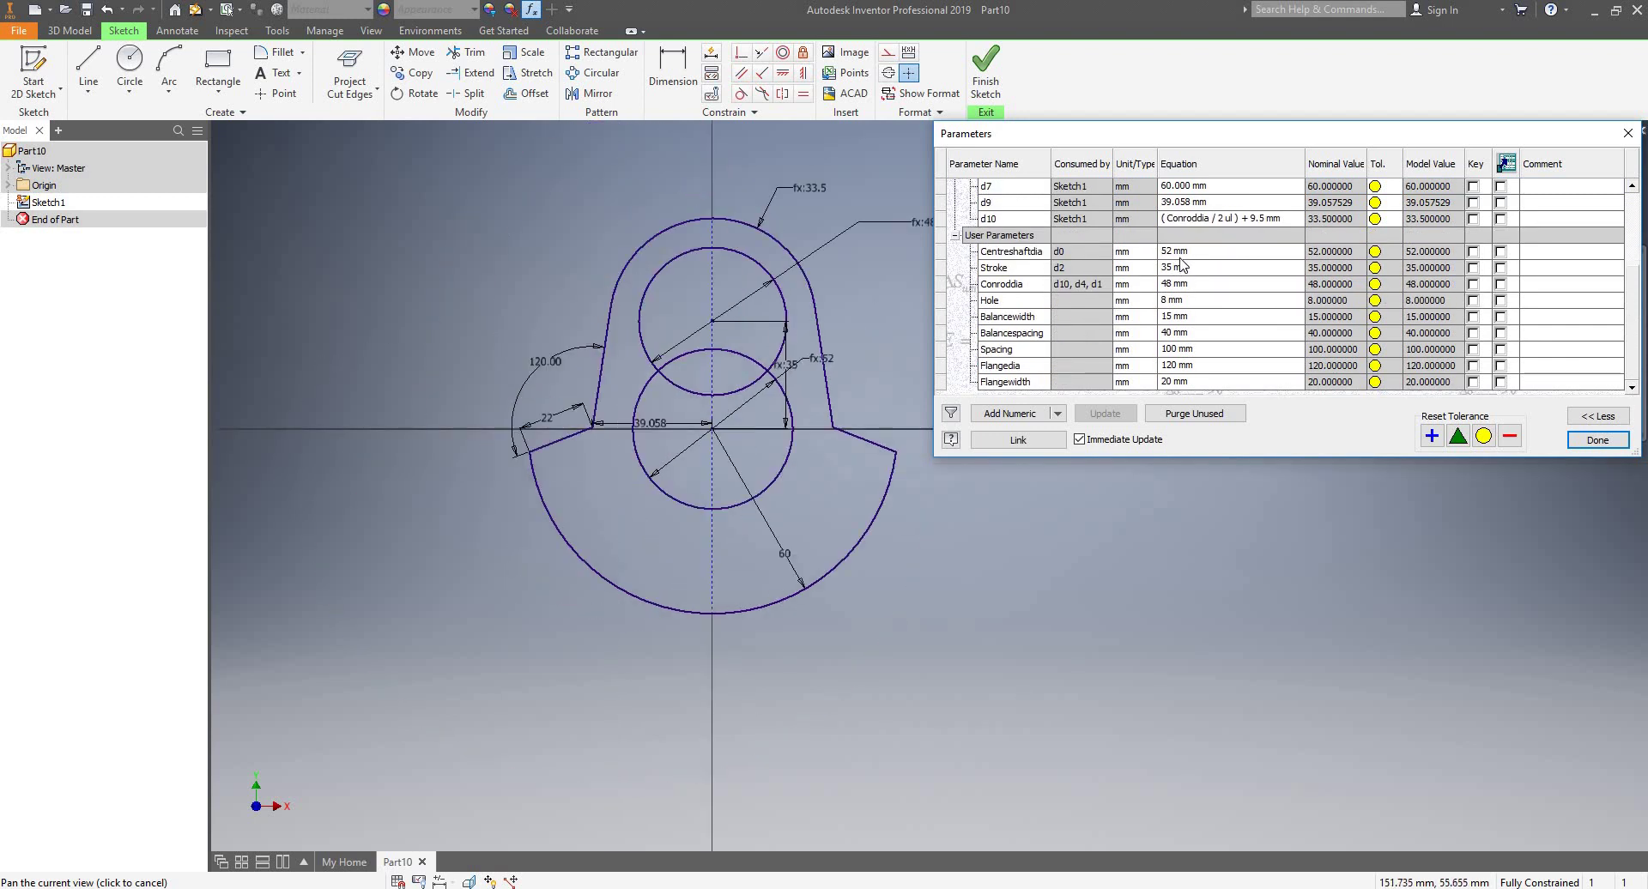
# - Test the Centreshaftdia user parameter by setting it to 42 mm and restoring it to 52 mm
pyautogui.click(1173, 250)
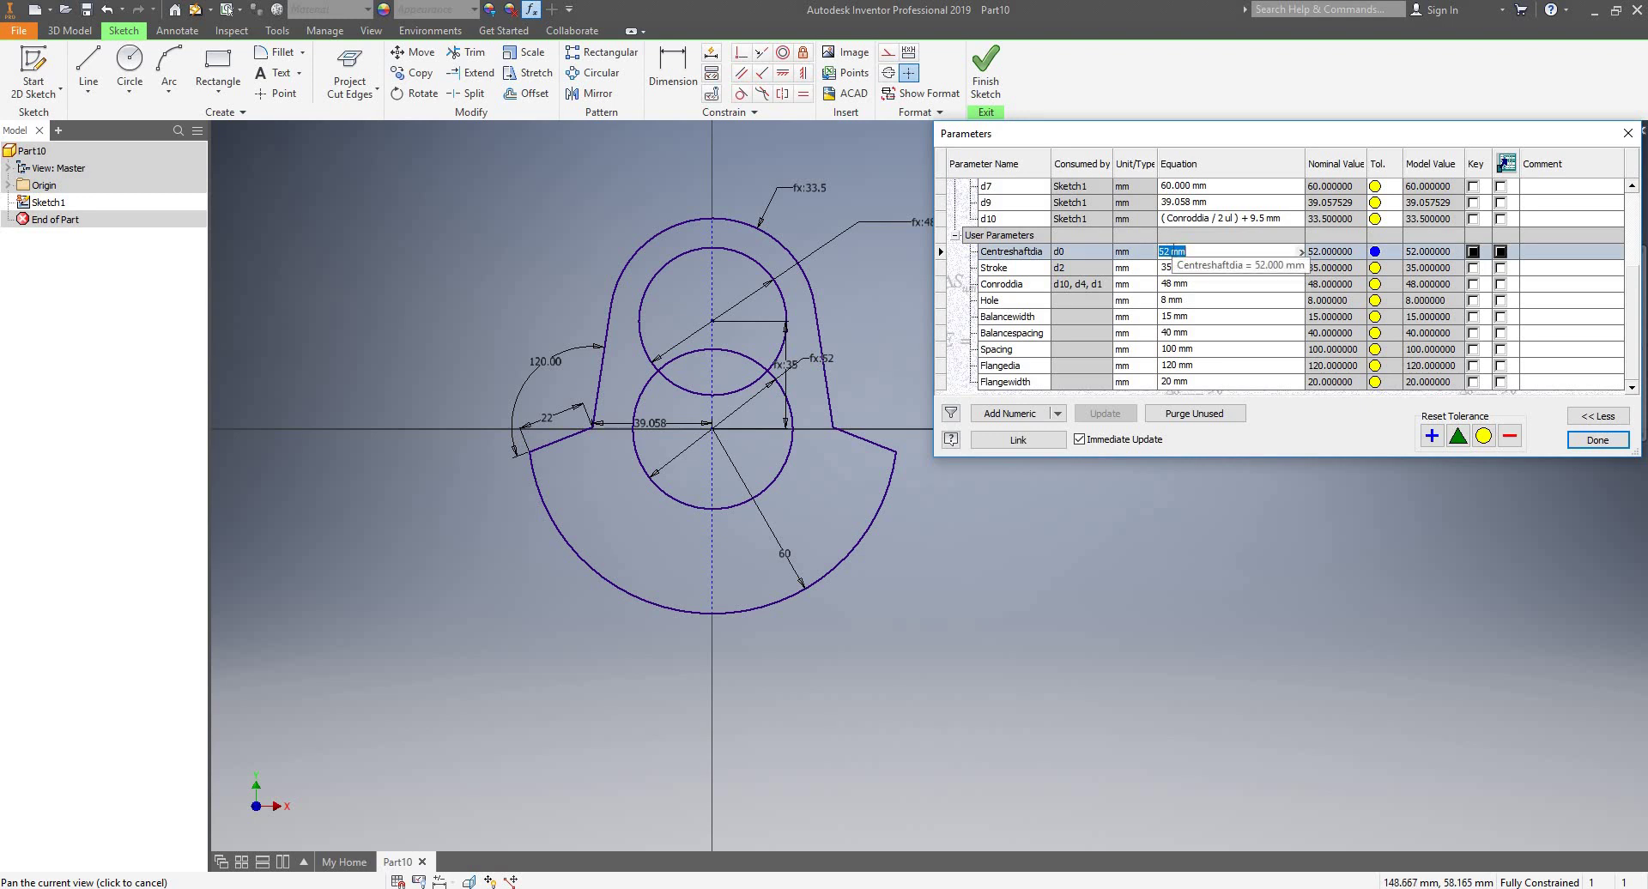
pyautogui.click(1154, 249)
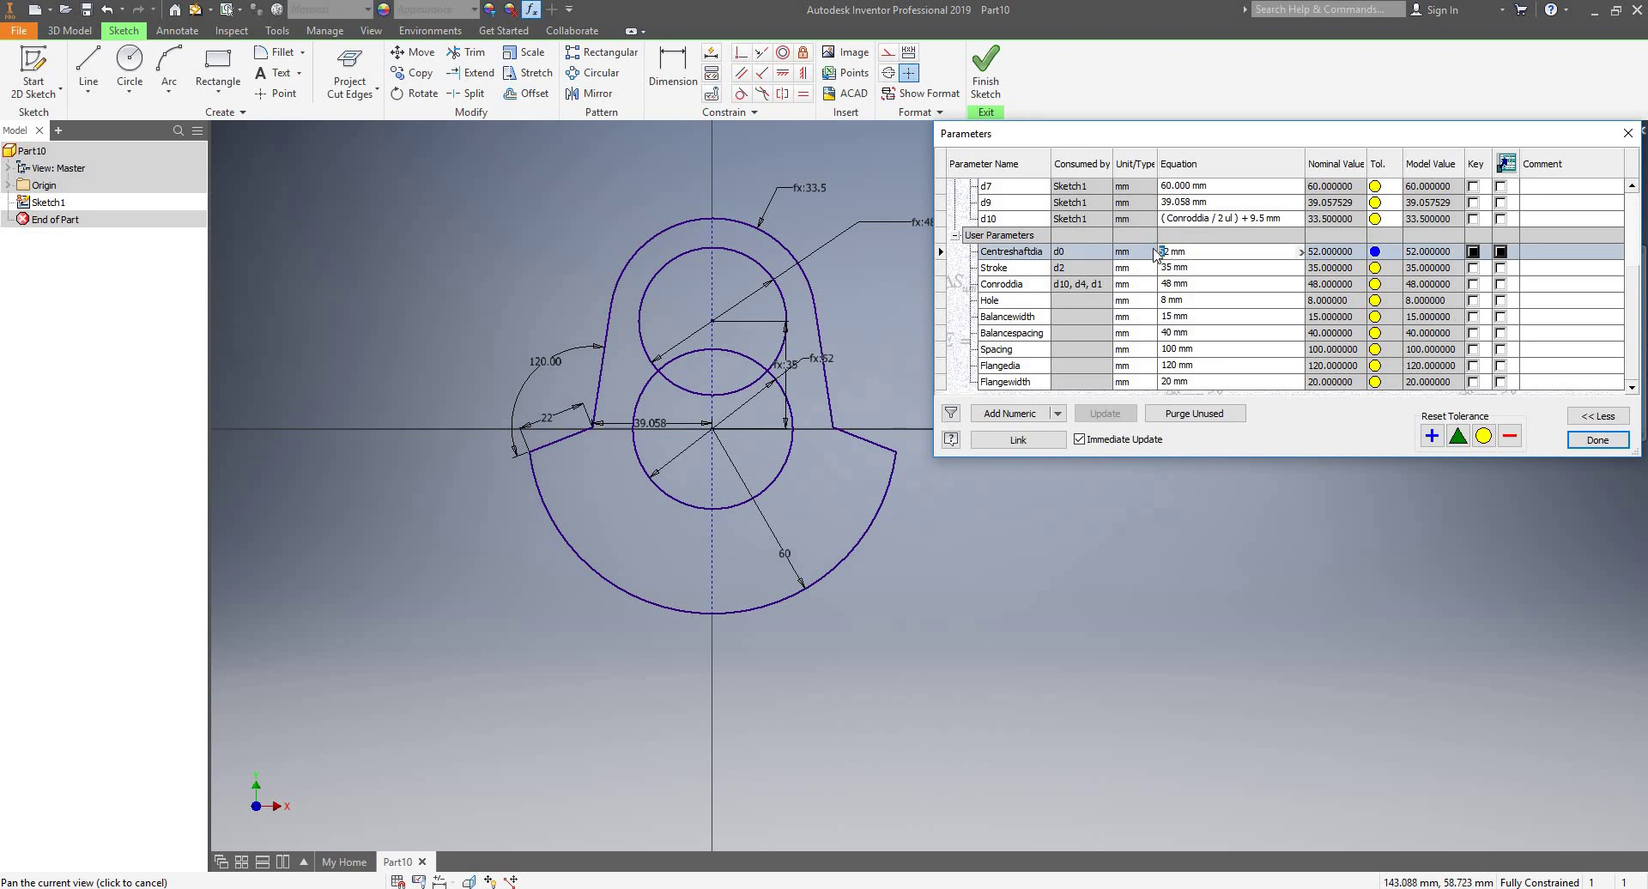
pyautogui.write('4')
pyautogui.press('Return')
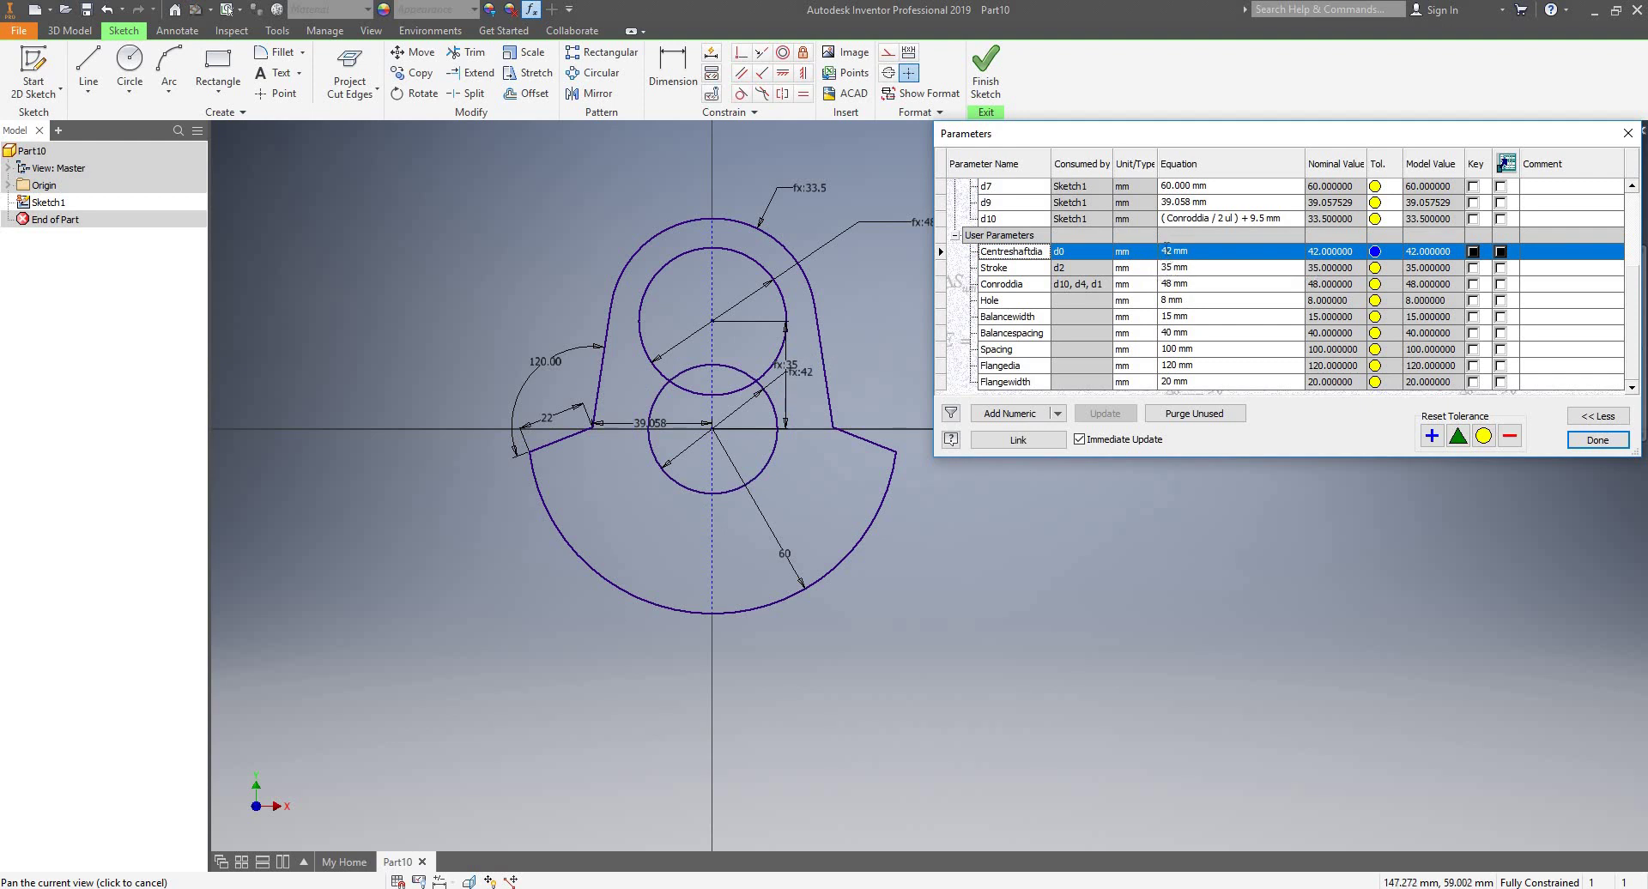
pyautogui.click(1155, 251)
pyautogui.moveTo(1164, 251); pyautogui.dragTo(1151, 255)
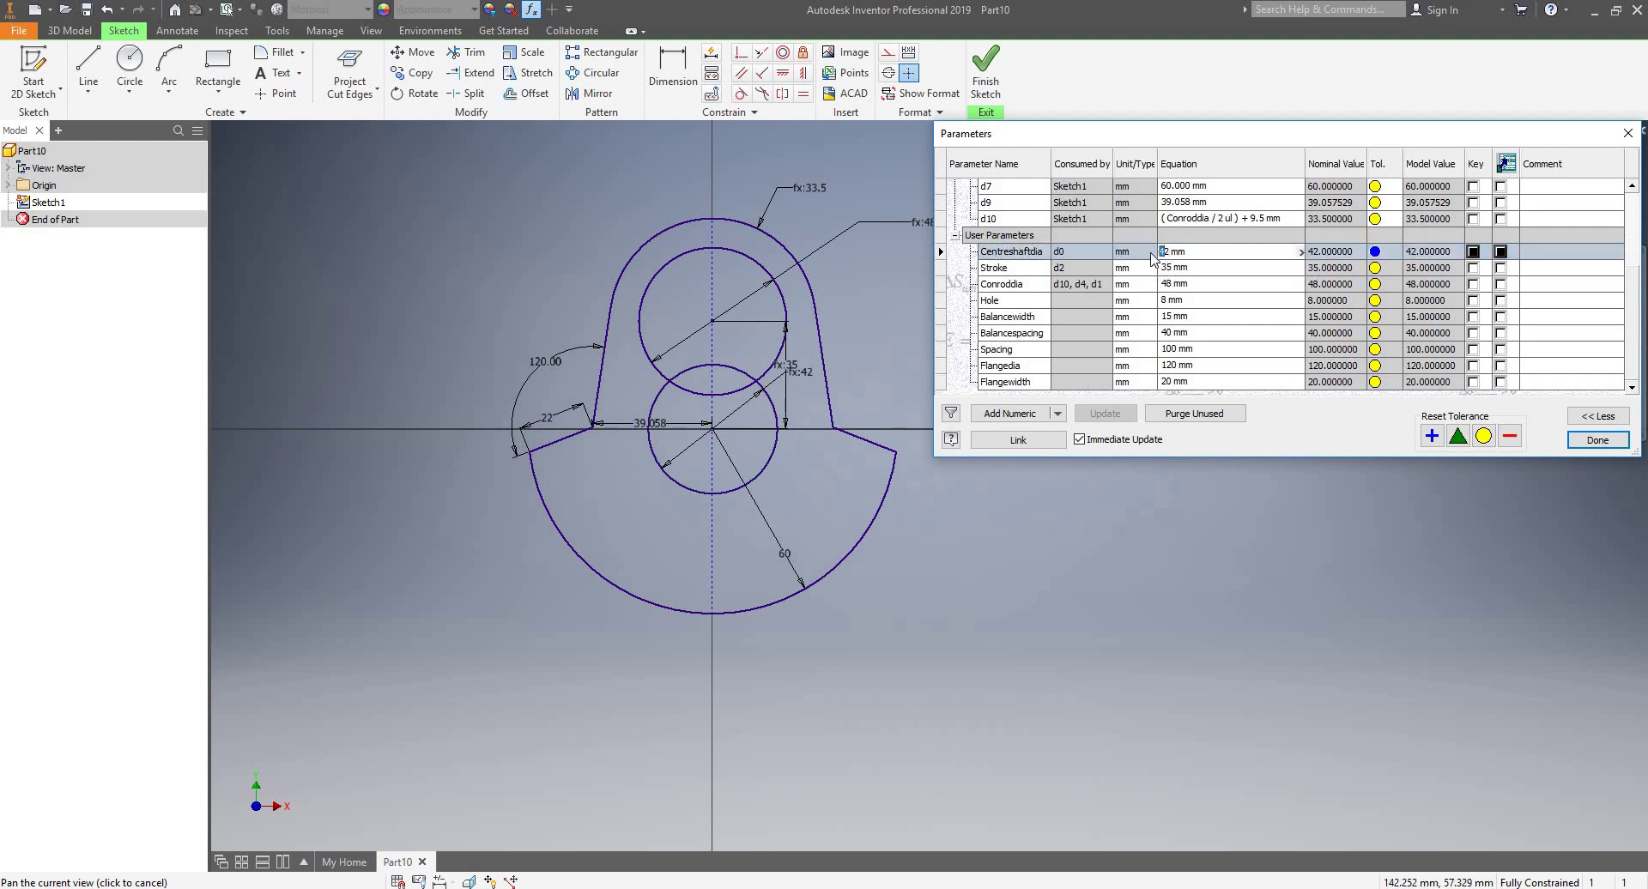
pyautogui.write('5')
pyautogui.press('Return')
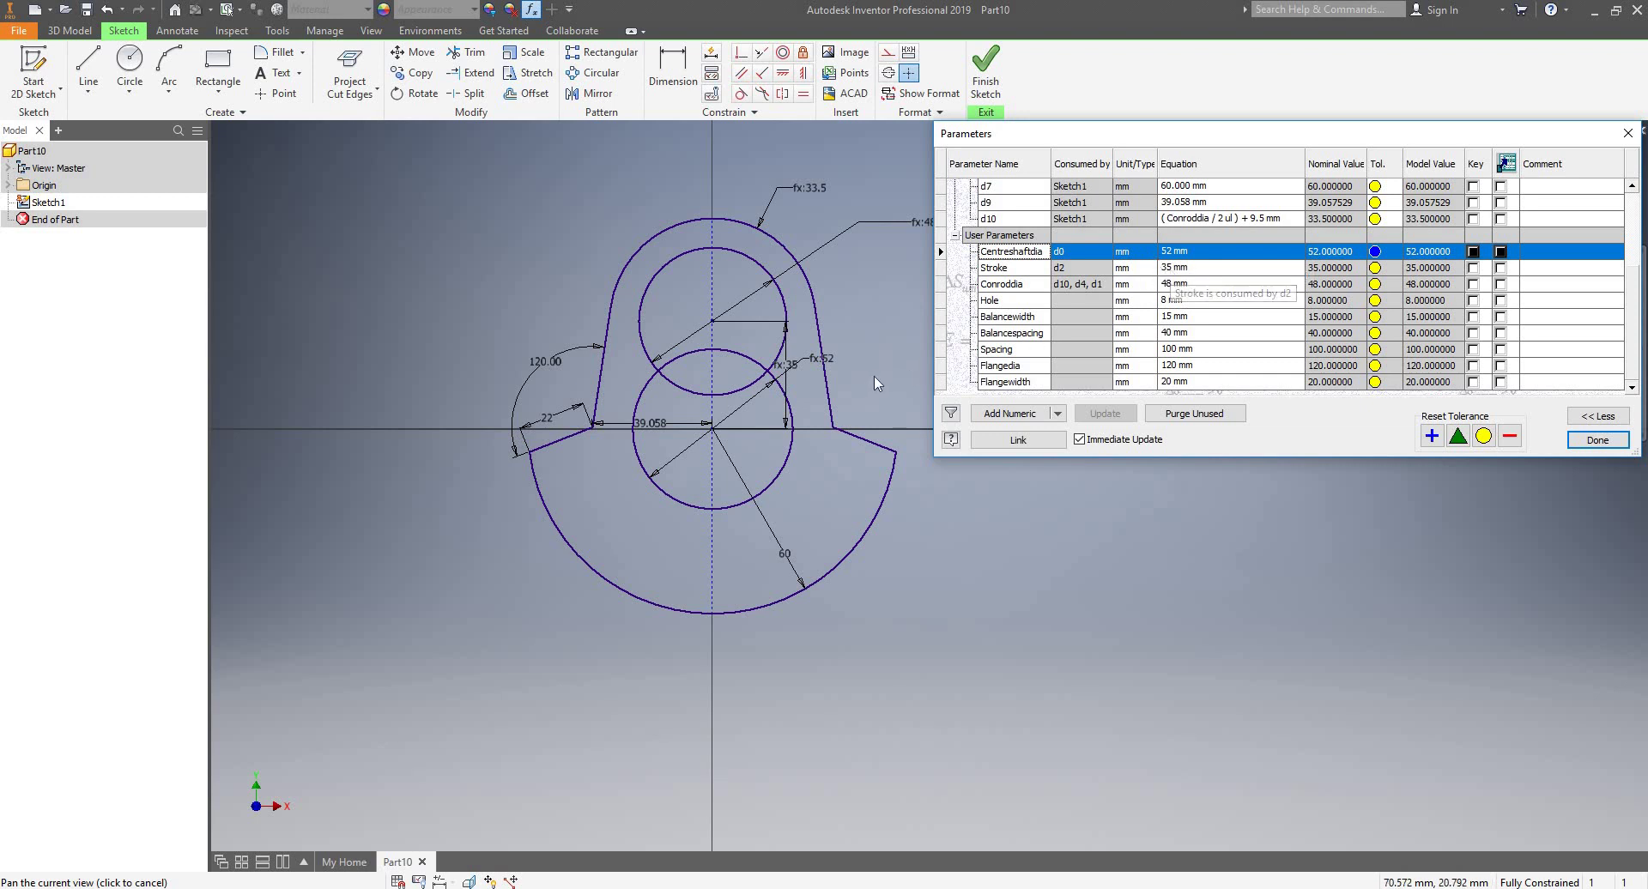
# - Test the Stroke user parameter by setting it to 55 mm and restoring it to 35 mm
pyautogui.scroll(-5, 874, 376)
pyautogui.scroll(5, 875, 358)
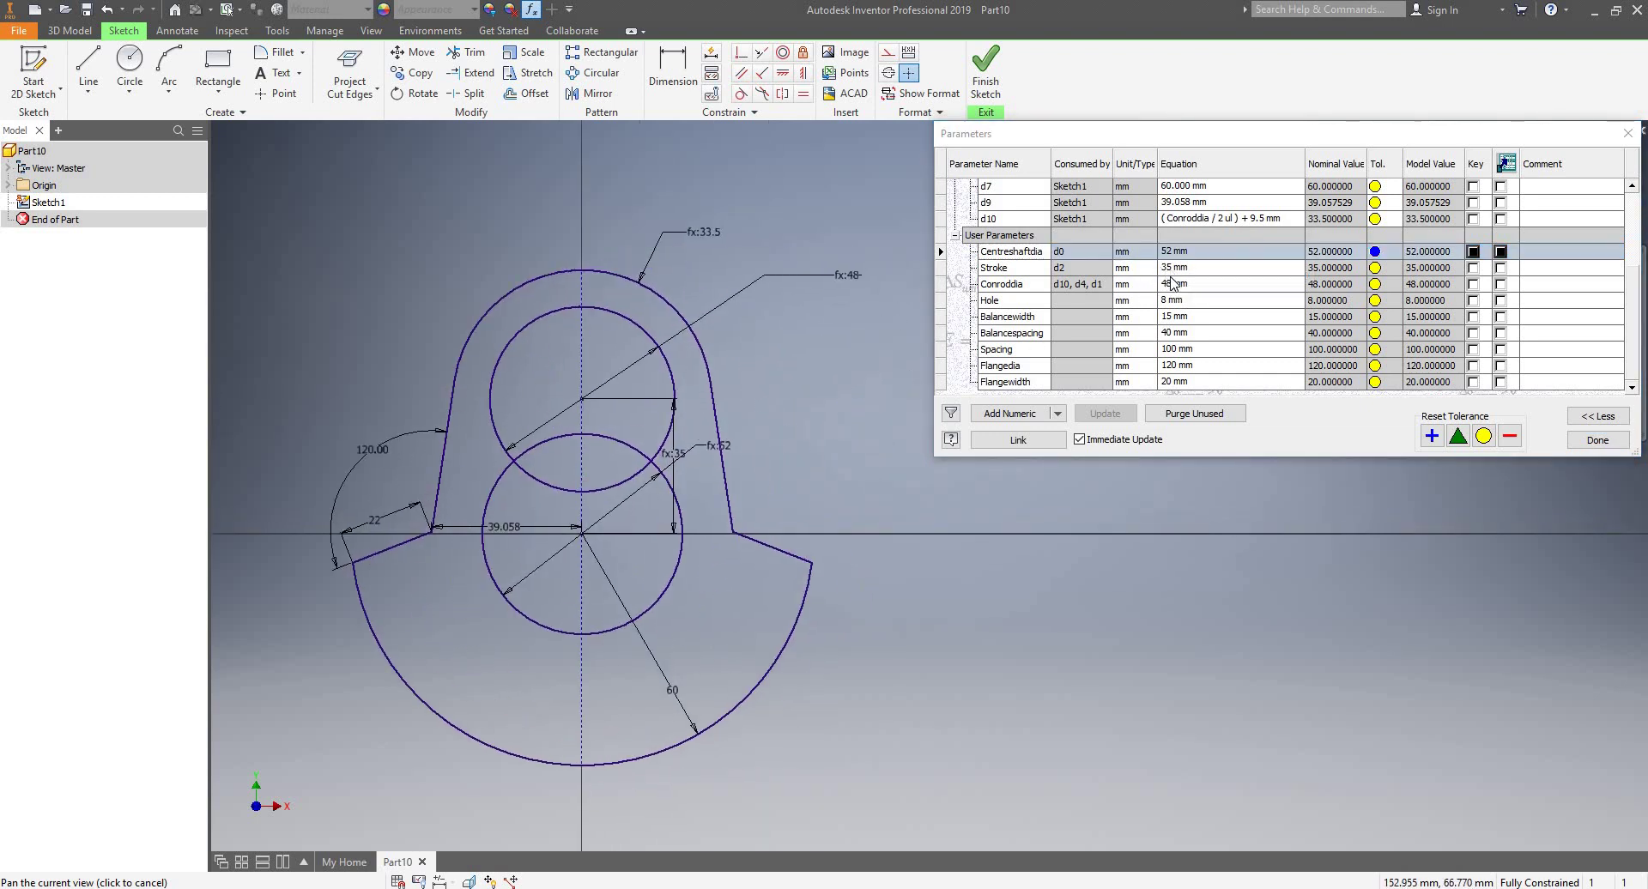
pyautogui.click(1169, 269)
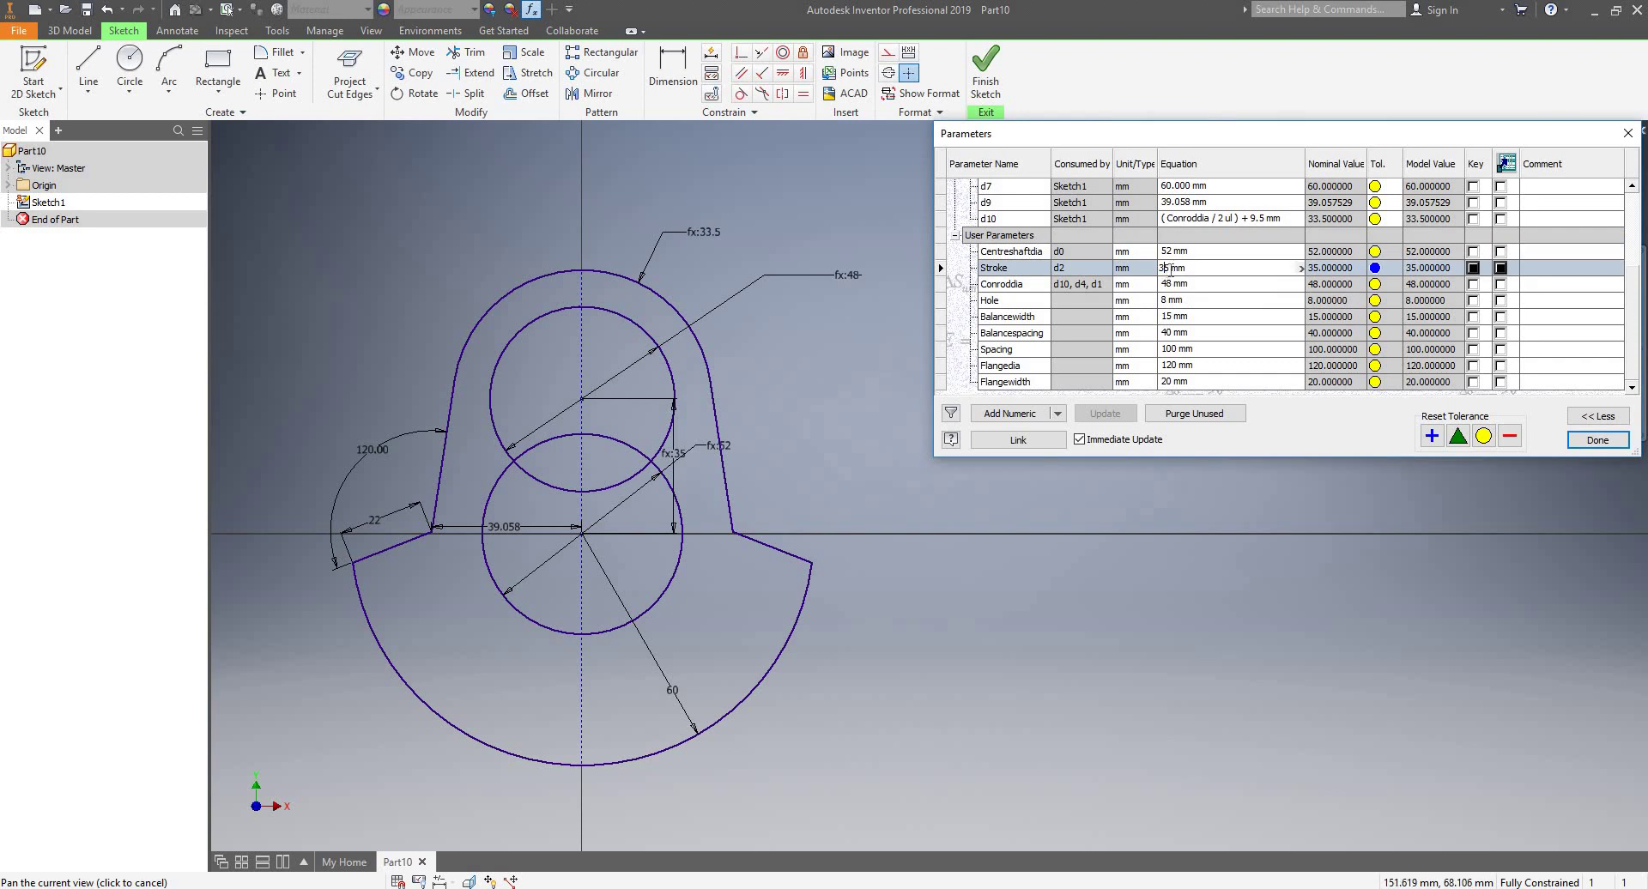
pyautogui.moveTo(1169, 268); pyautogui.dragTo(1150, 283)
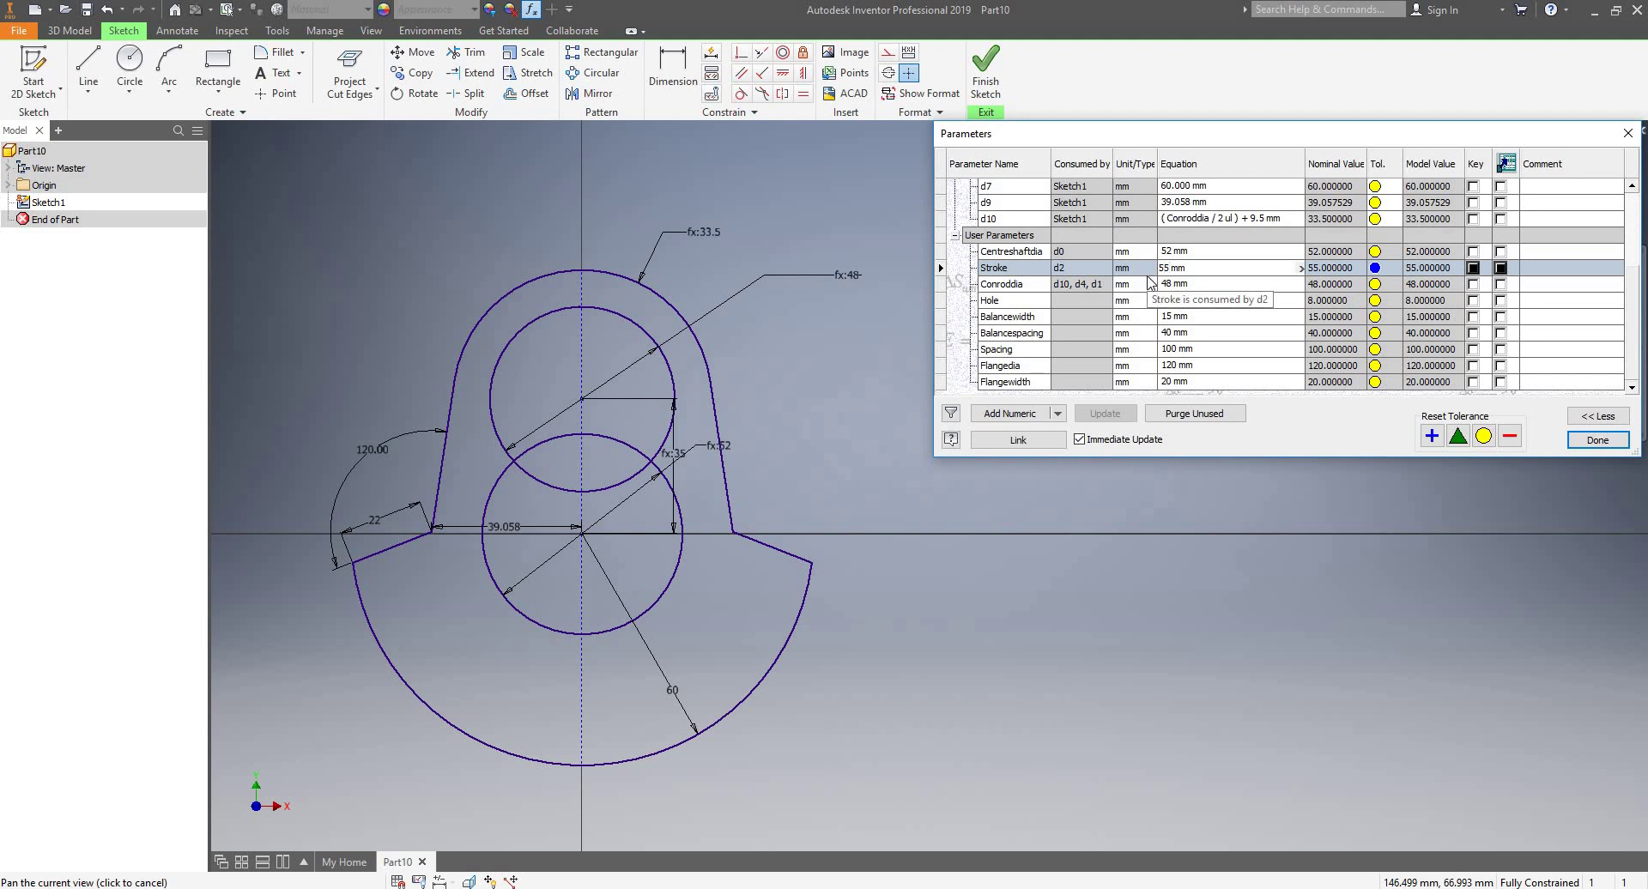
pyautogui.press('Return')
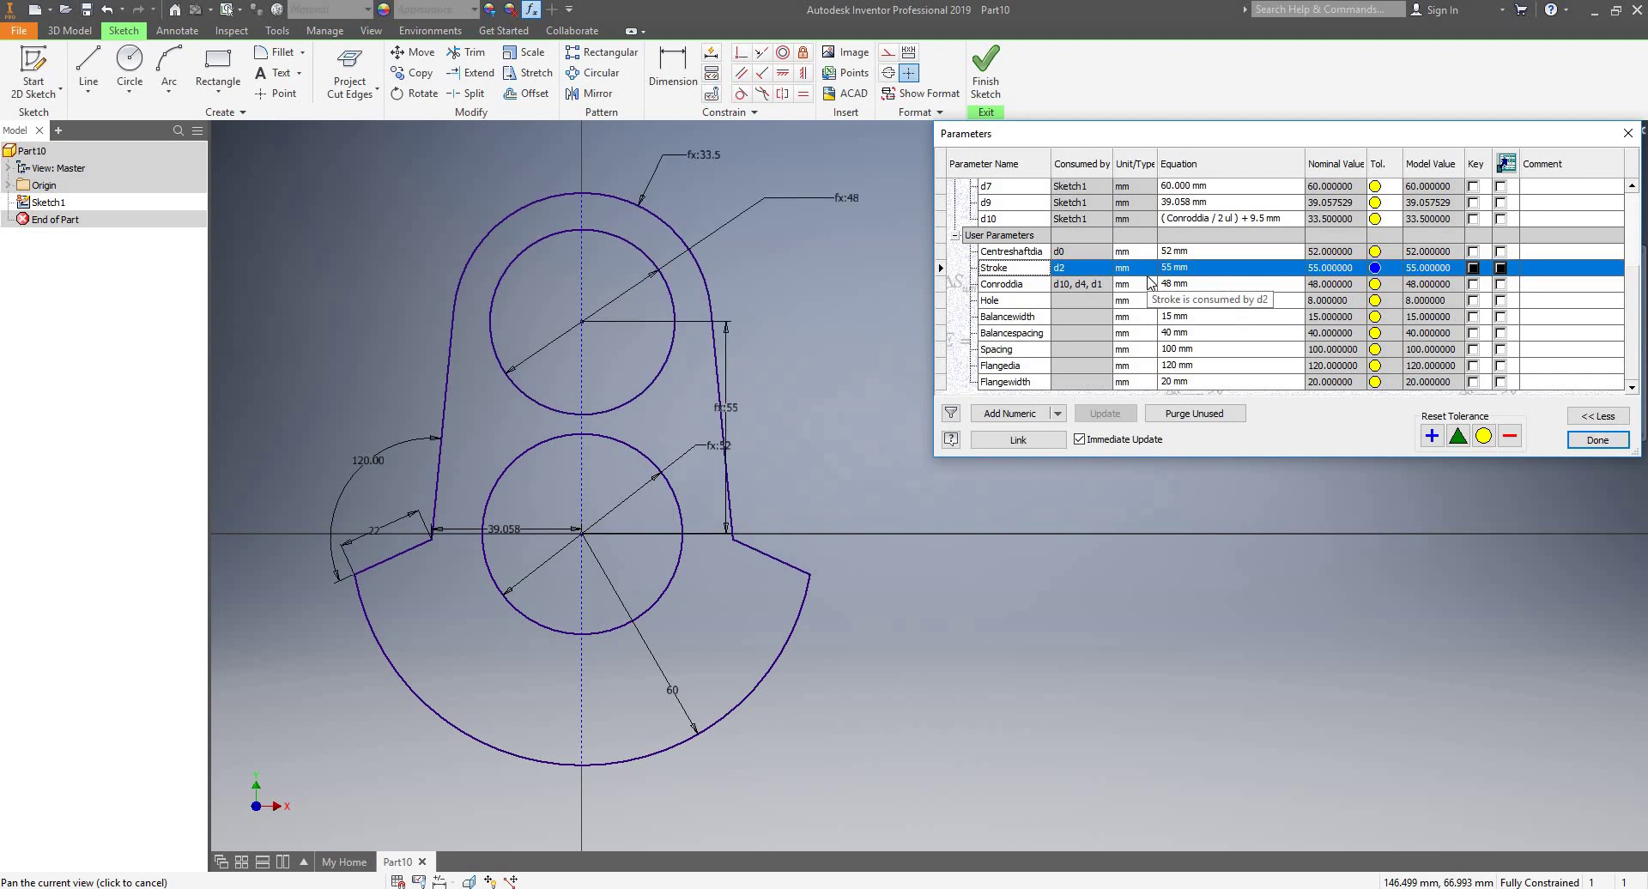
pyautogui.click(1173, 262)
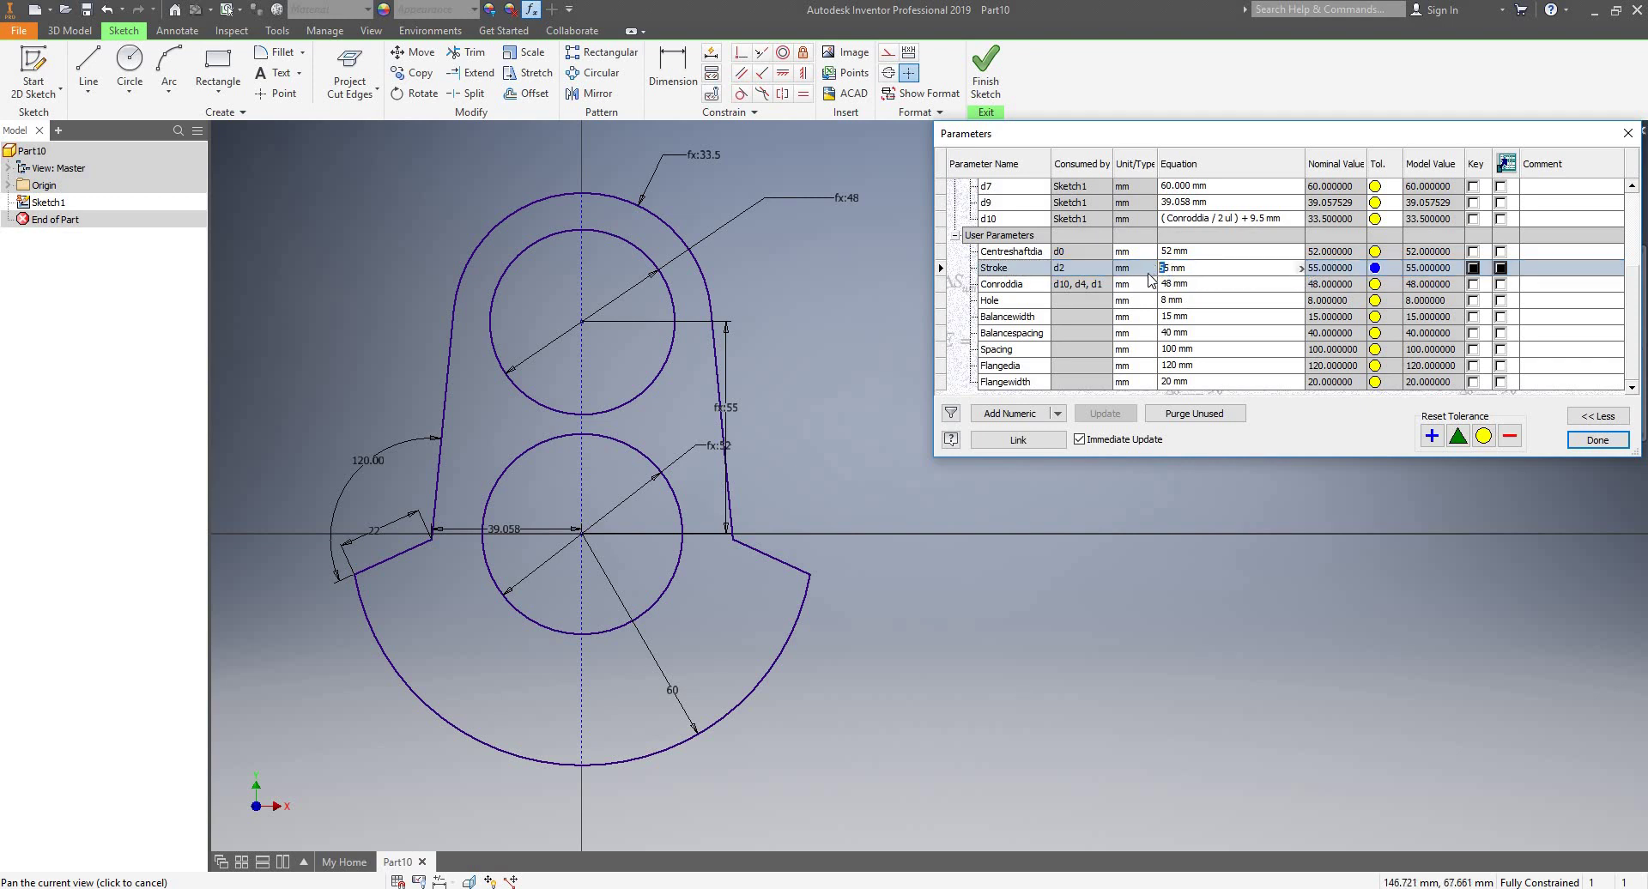
pyautogui.write('3')
pyautogui.press('Return')
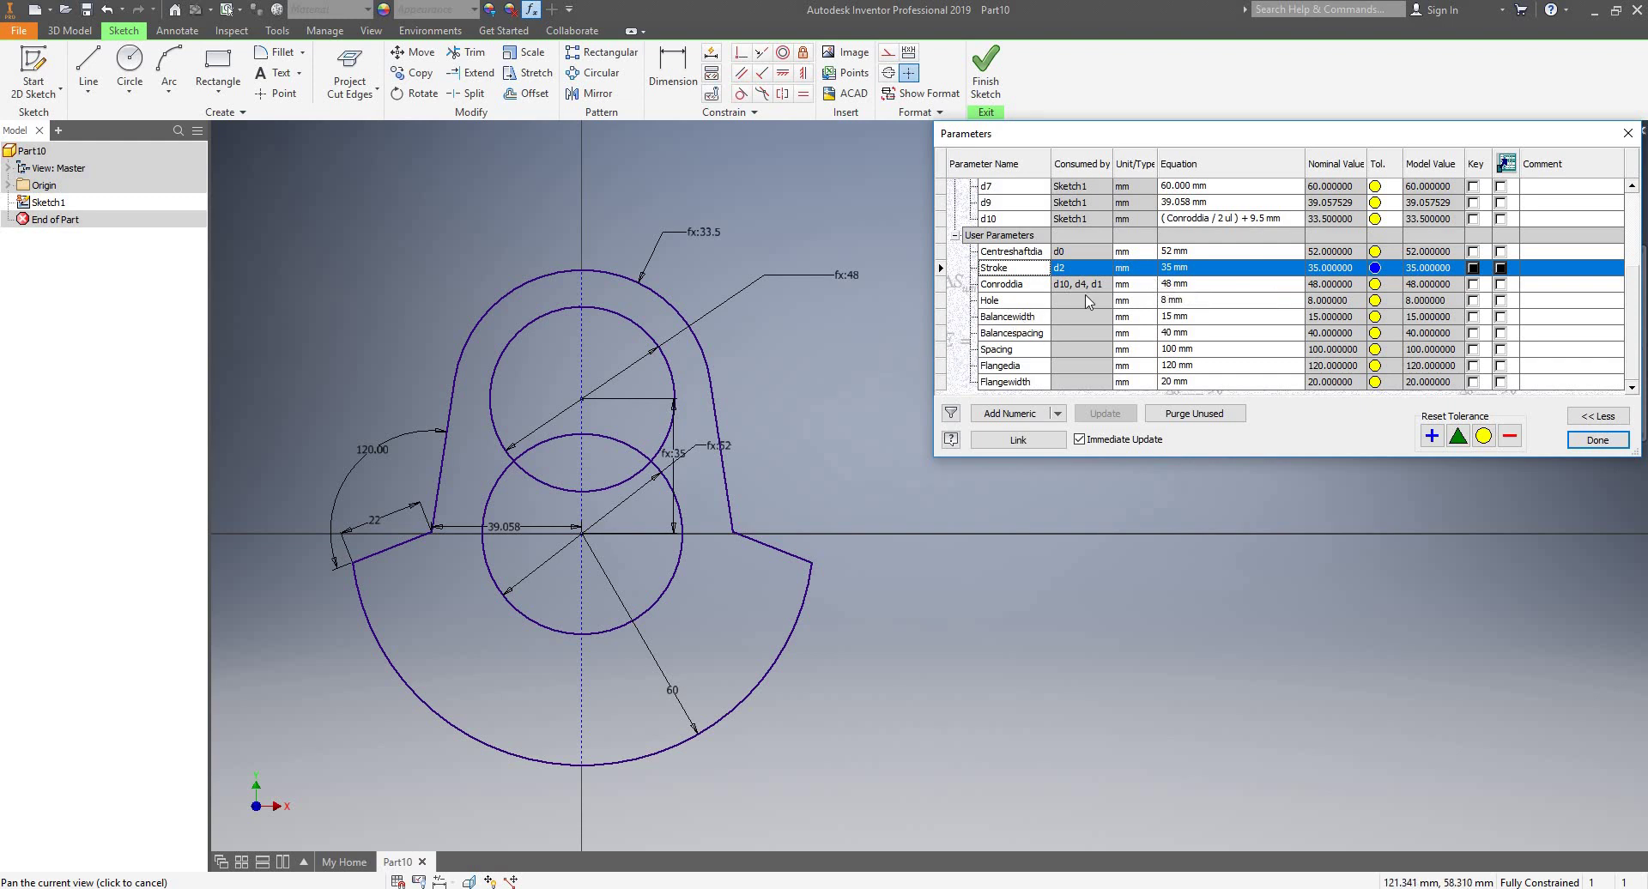
# - Test the Conroddia user parameter by setting it to 68 mm and restoring it to 48 mm
pyautogui.click(1170, 285)
pyautogui.moveTo(1150, 285)
pyautogui.mouseDown()
pyautogui.moveTo(1172, 284)
pyautogui.moveTo(1155, 285)
pyautogui.mouseUp()
pyautogui.write('63')
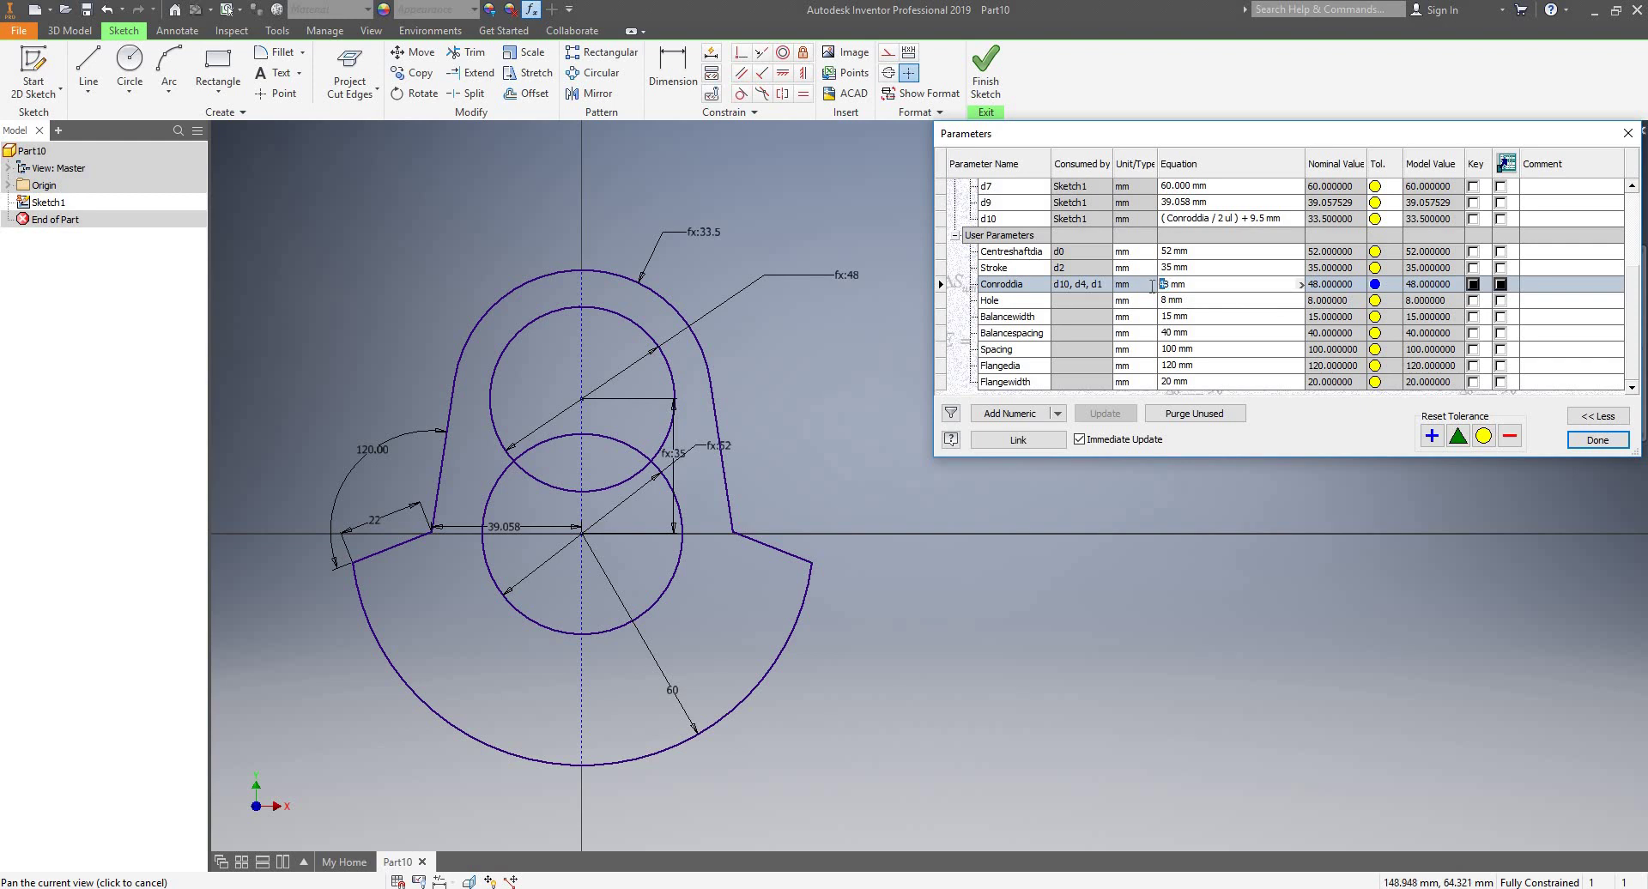
pyautogui.press('Return')
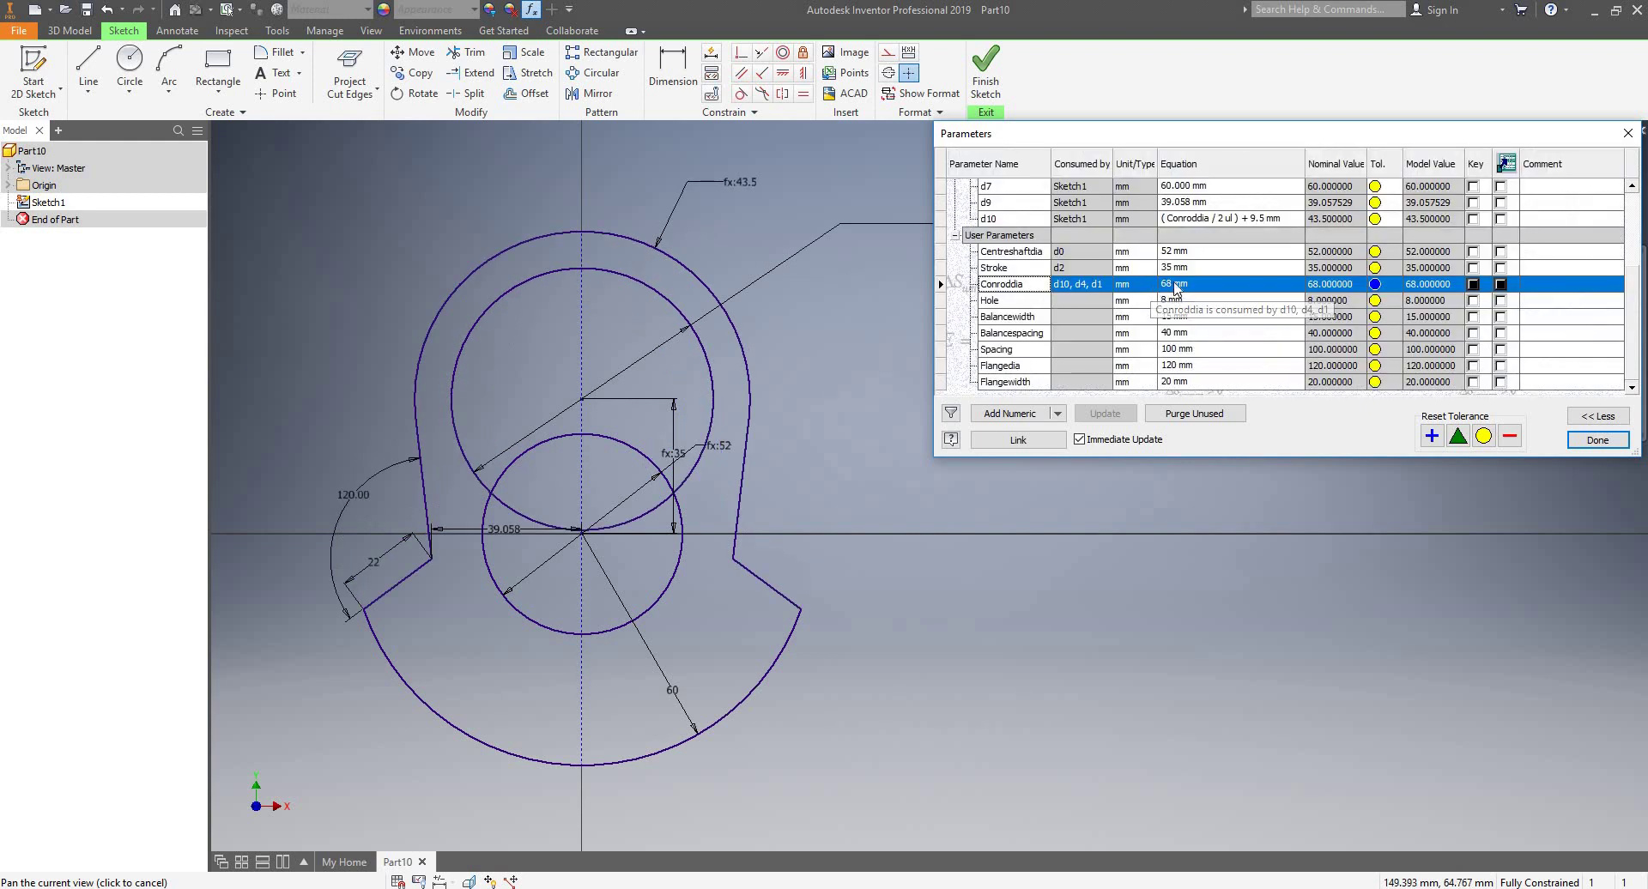
pyautogui.click(1165, 284)
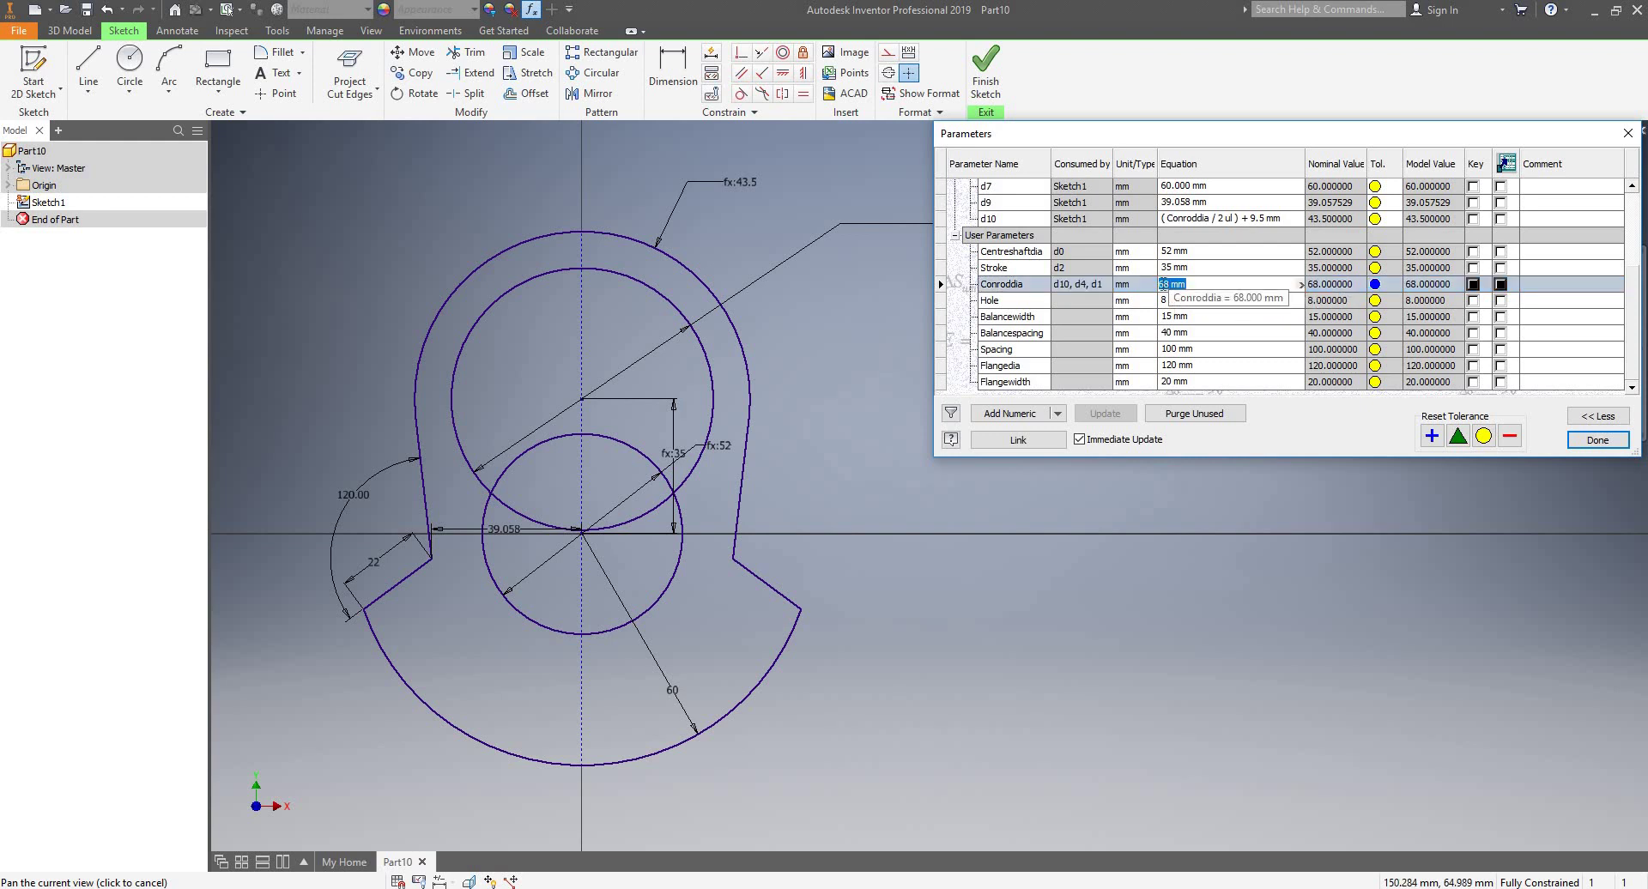
pyautogui.click(1163, 284)
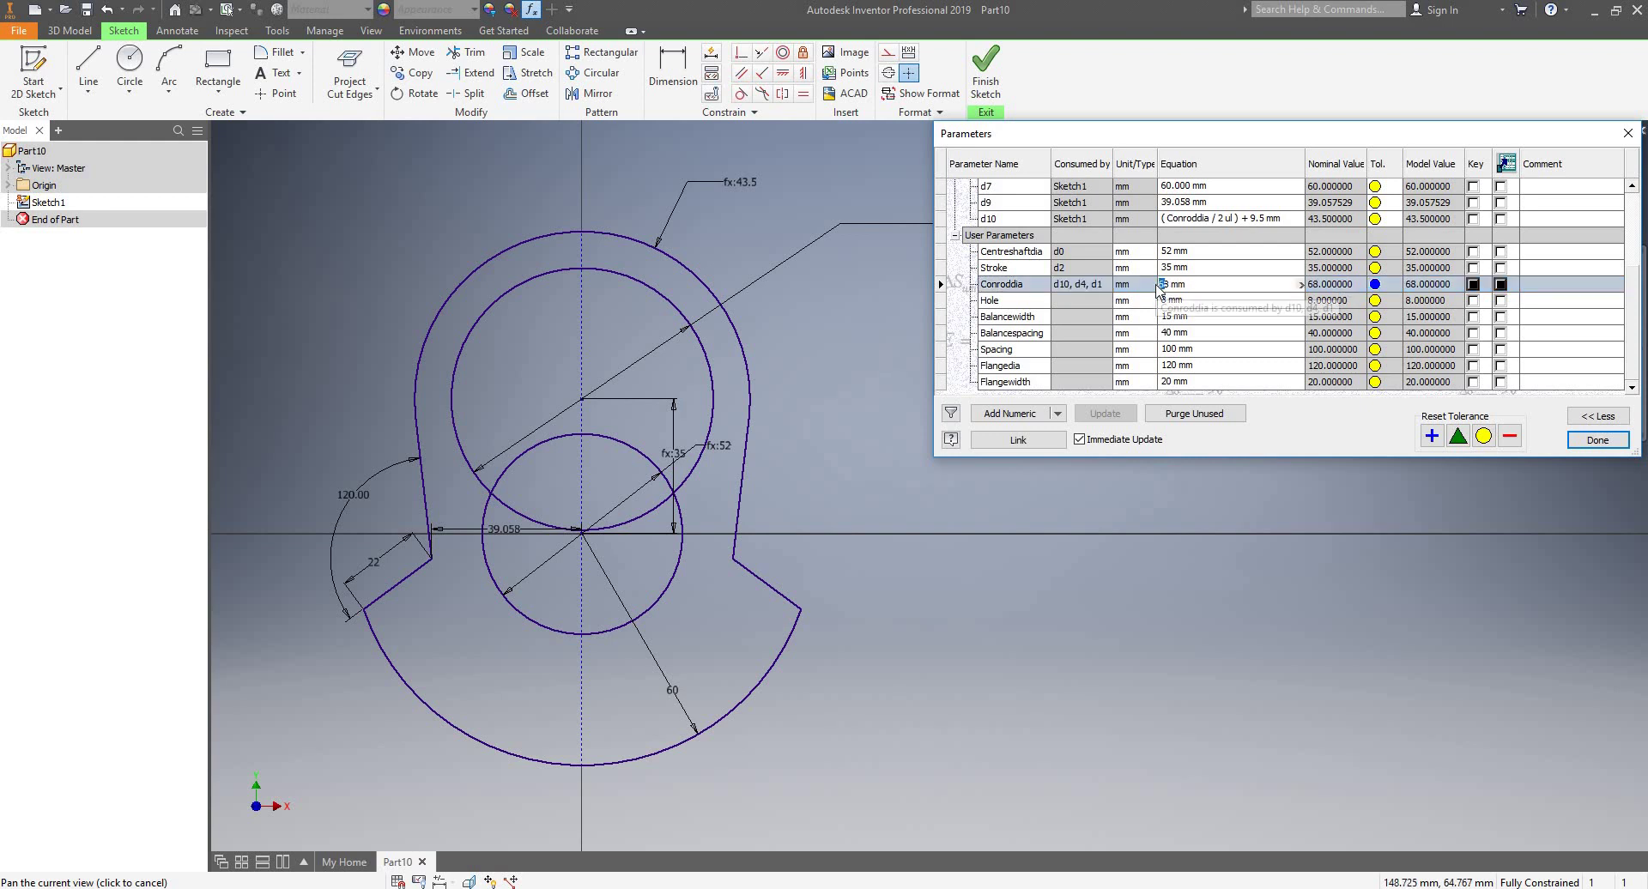
pyautogui.press('BackSpace')
pyautogui.write('4')
pyautogui.press('Return')
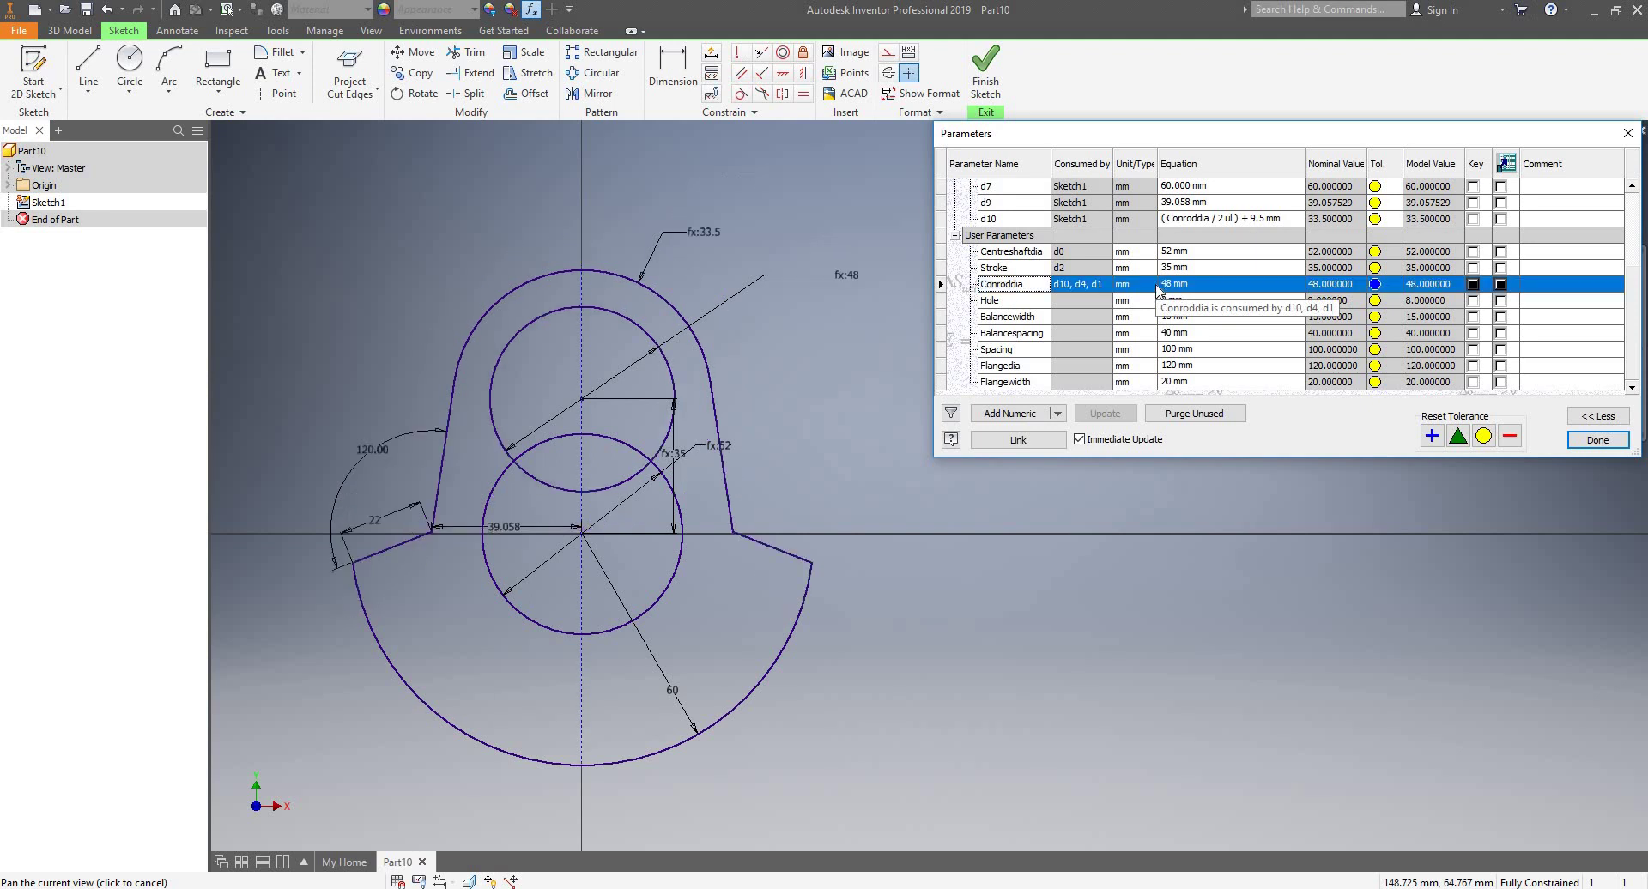
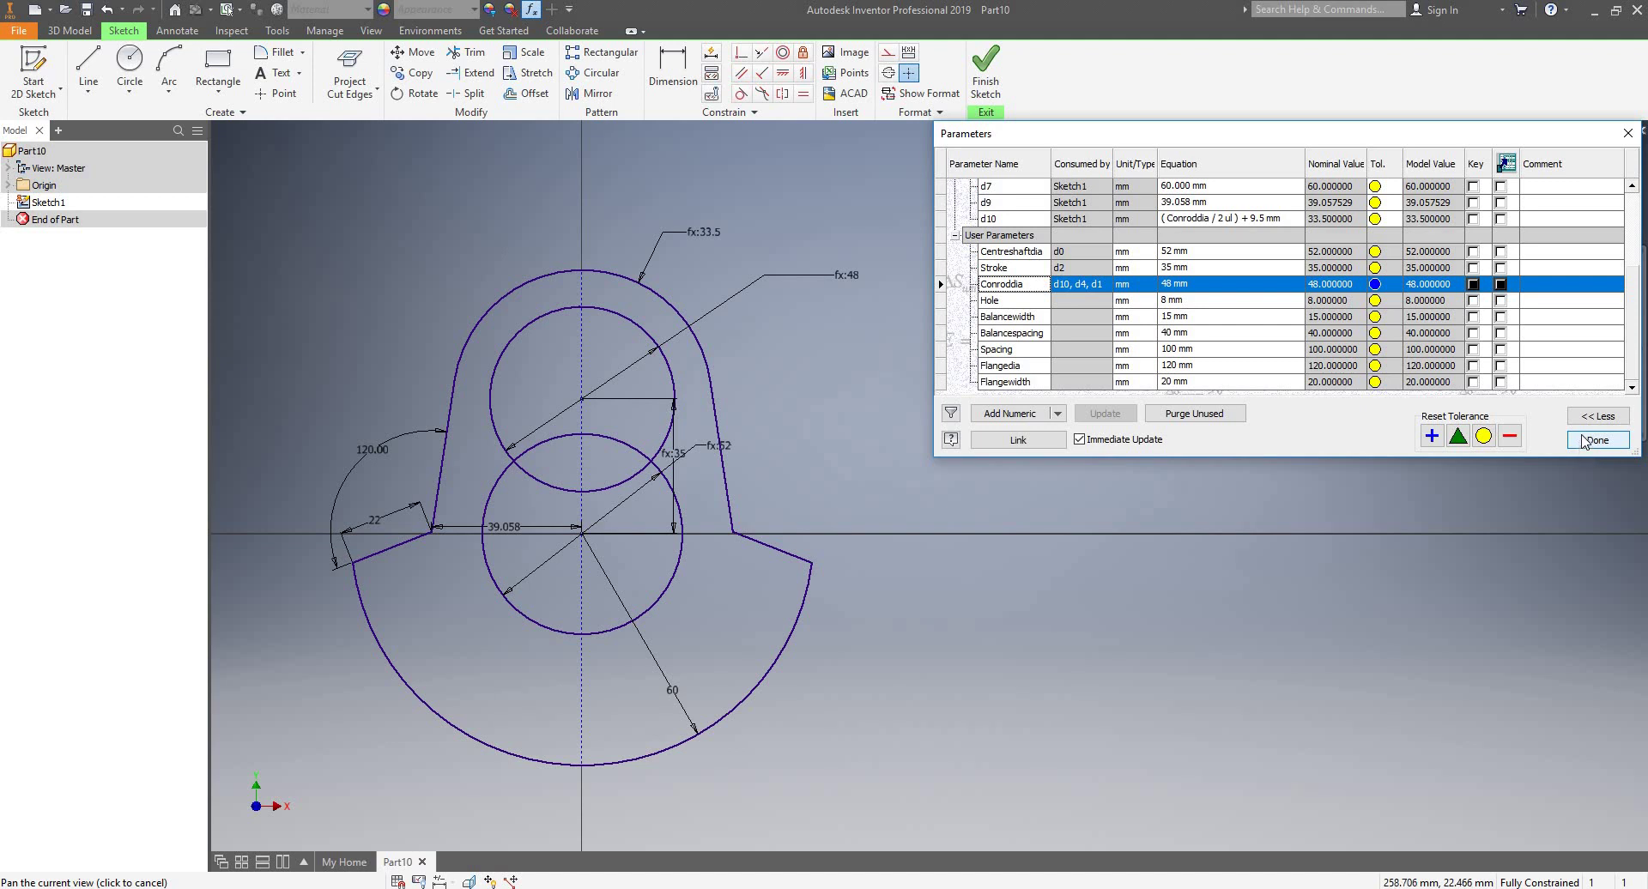
# - Close the Parameters table and finish the balance-web sketch
pyautogui.click(1591, 442)
pyautogui.scroll(3, 884, 485)
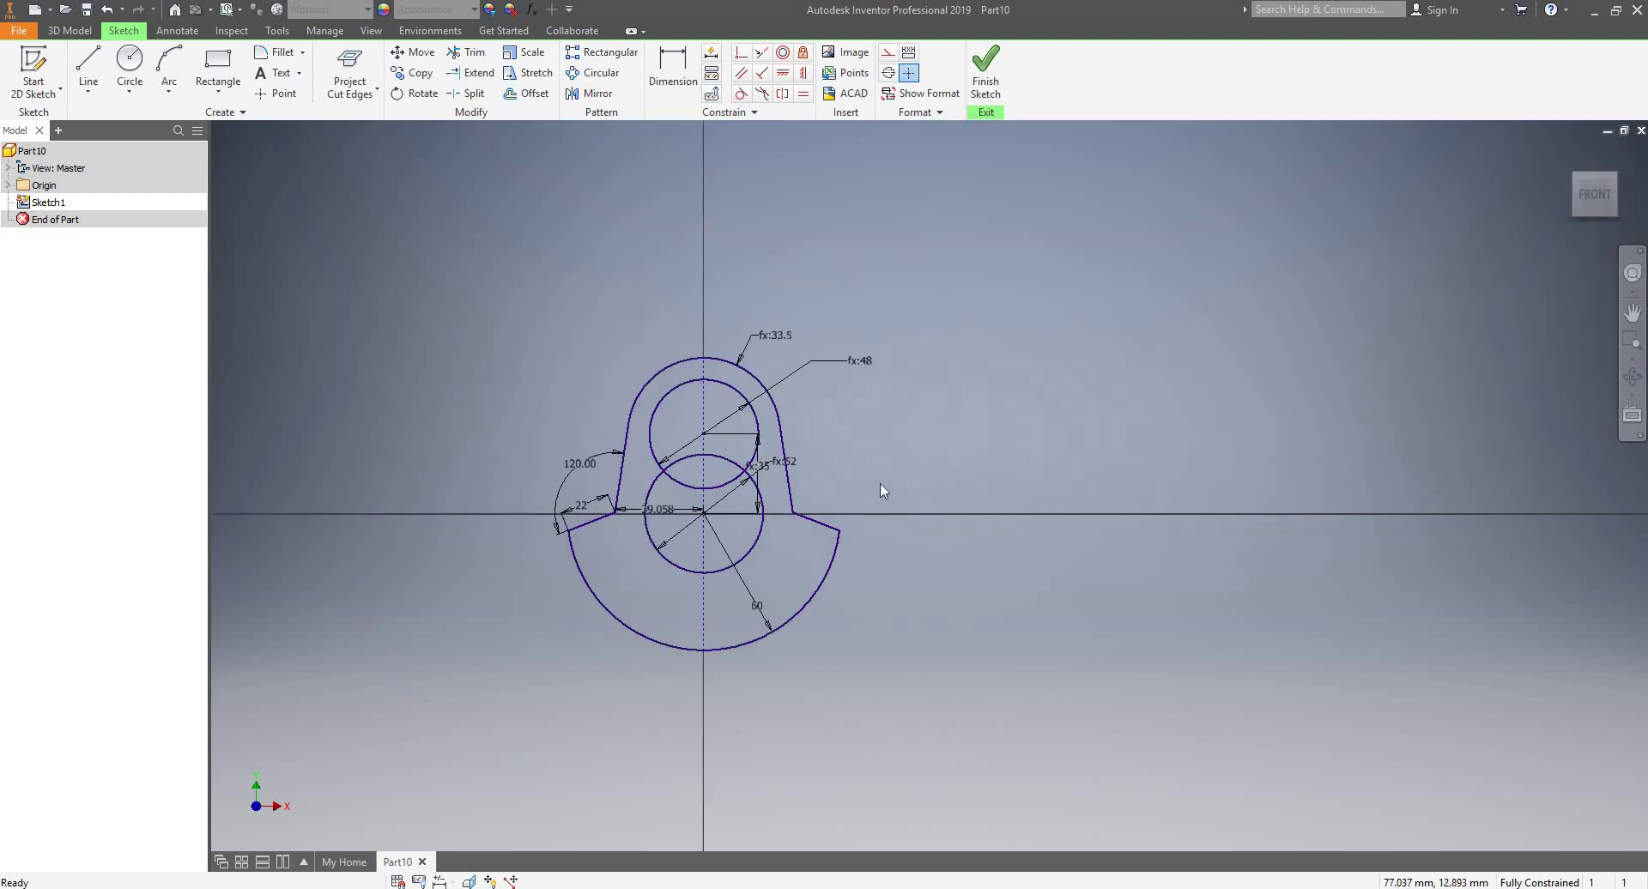
pyautogui.scroll(-4, 747, 536)
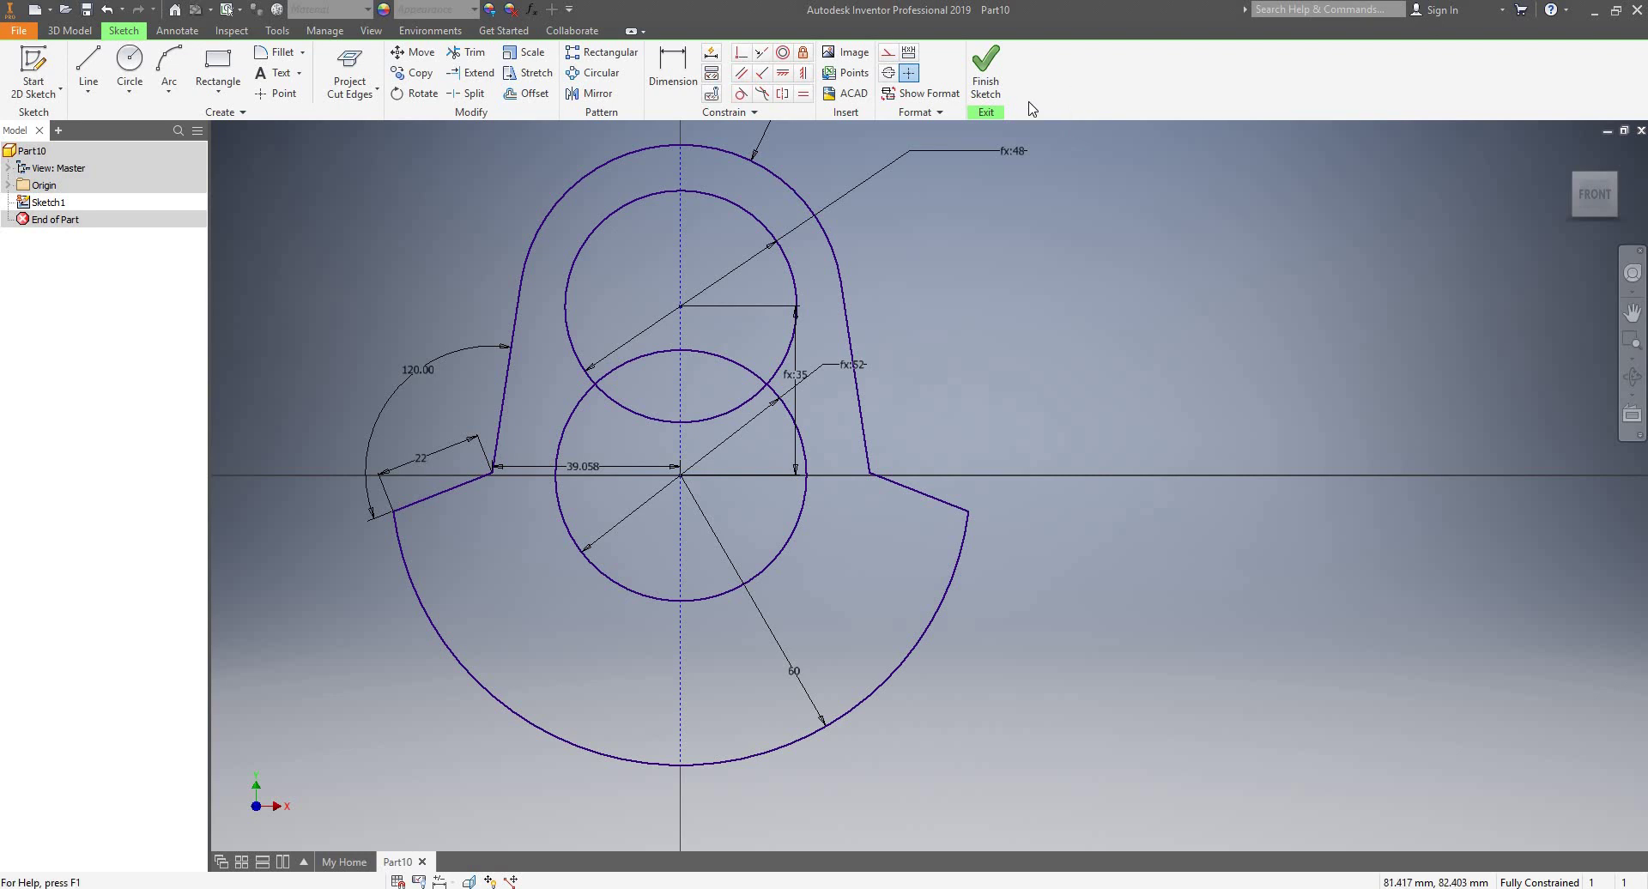
pyautogui.click(983, 84)
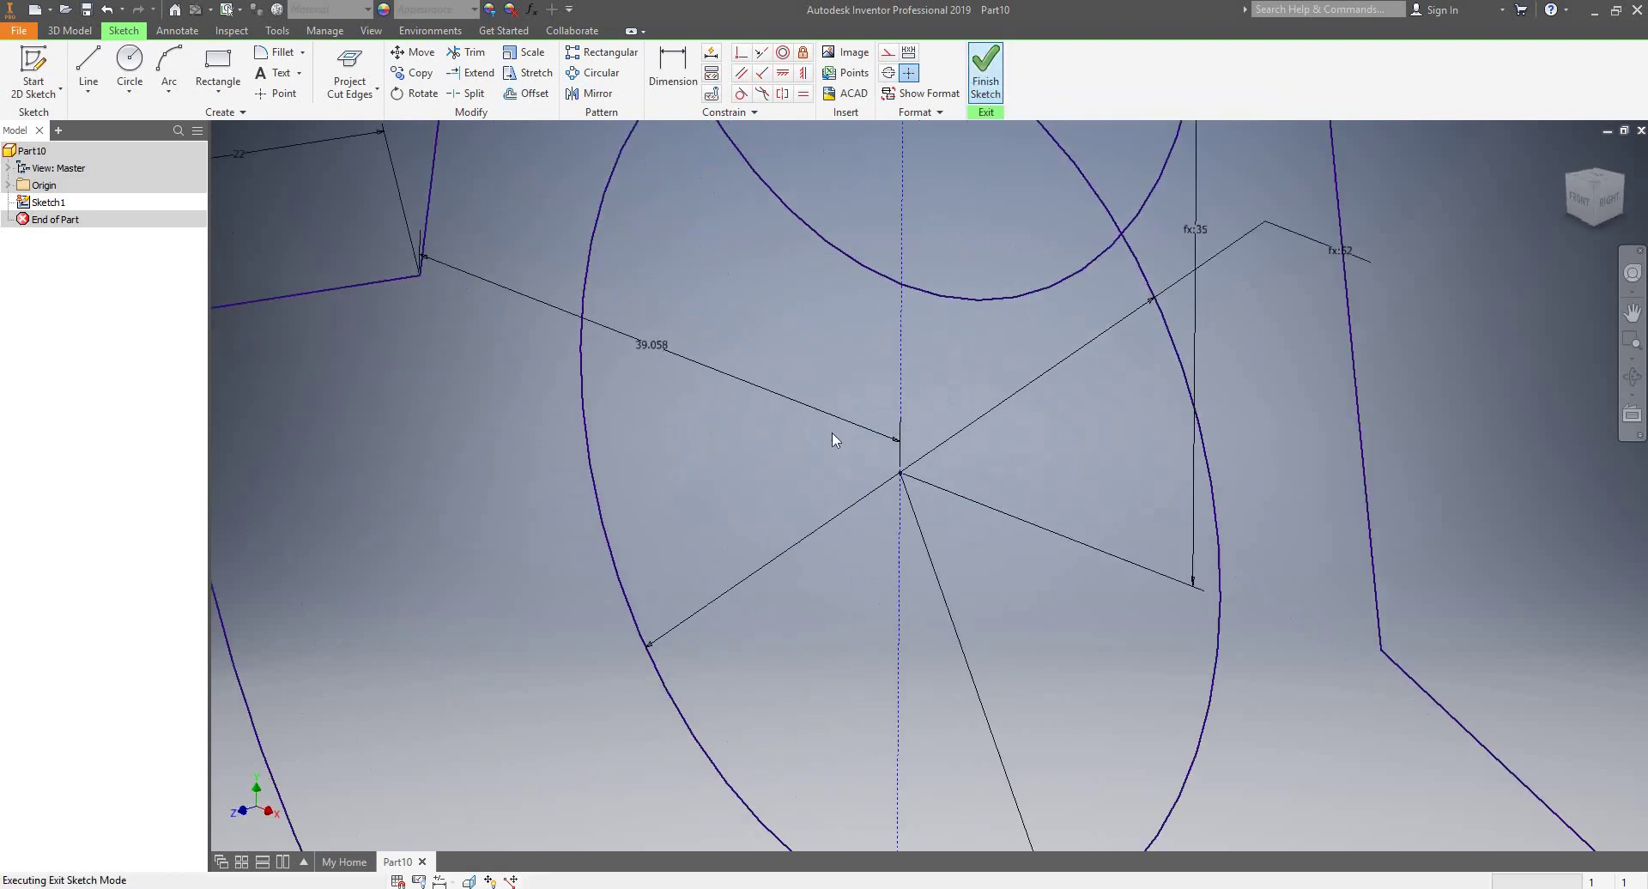
# - Extrude the upper 48 mm connecting-rod circle by the Balancespacing parameter in the reversed direction
pyautogui.scroll(-5, 824, 456)
pyautogui.scroll(3, 859, 399)
pyautogui.scroll(-3, 898, 412)
pyautogui.moveTo(898, 412); pyautogui.dragTo(833, 410, button='middle')
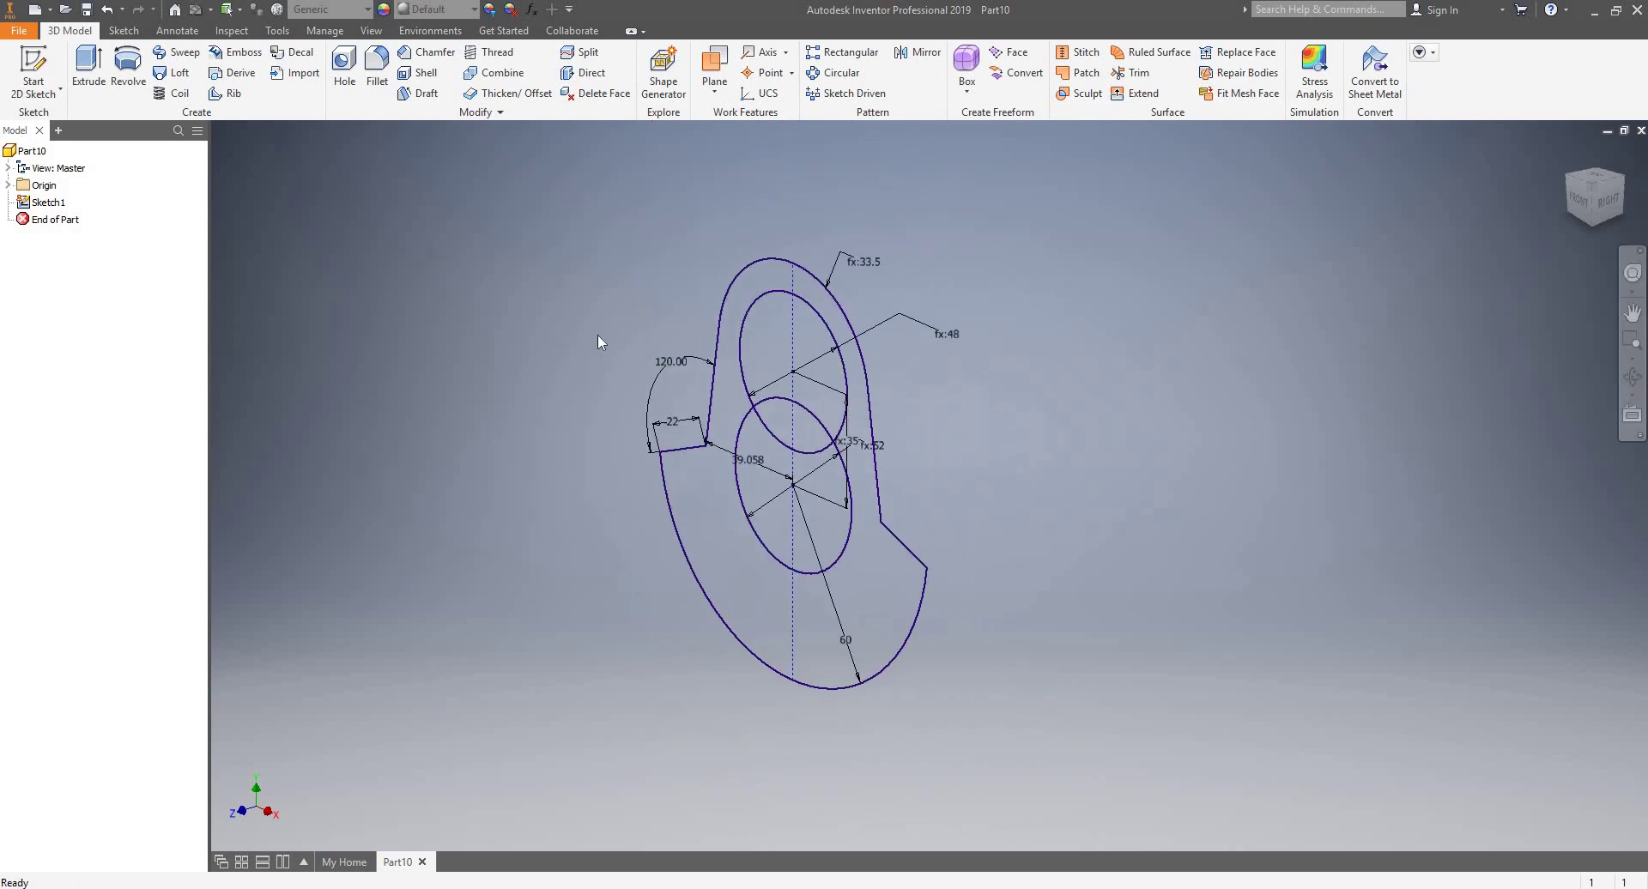
pyautogui.press('e')
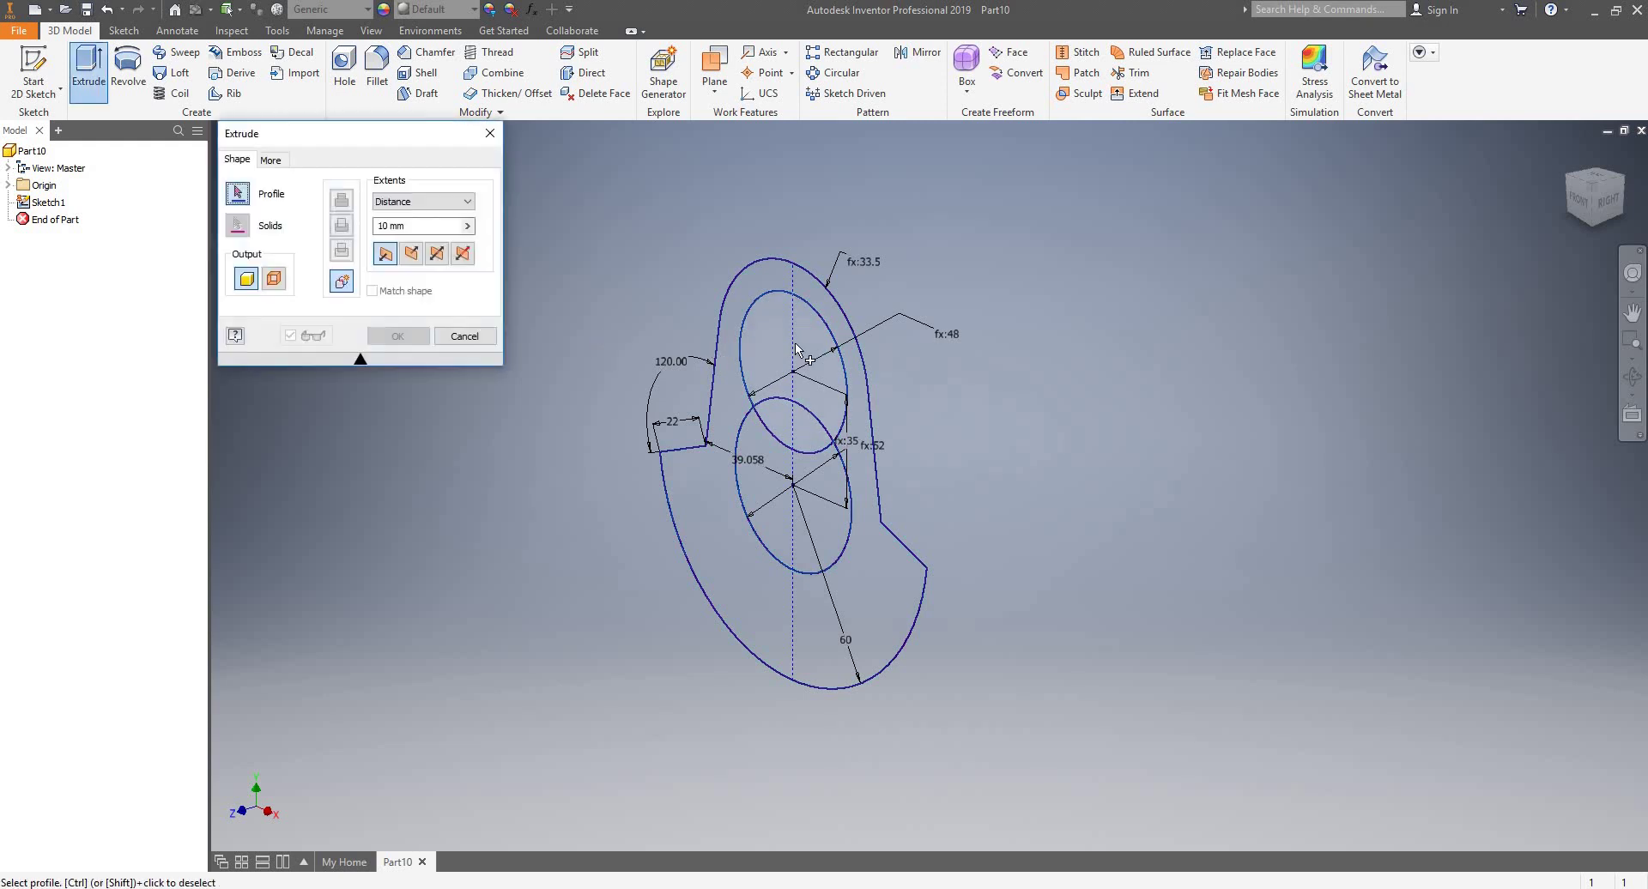
pyautogui.click(776, 335)
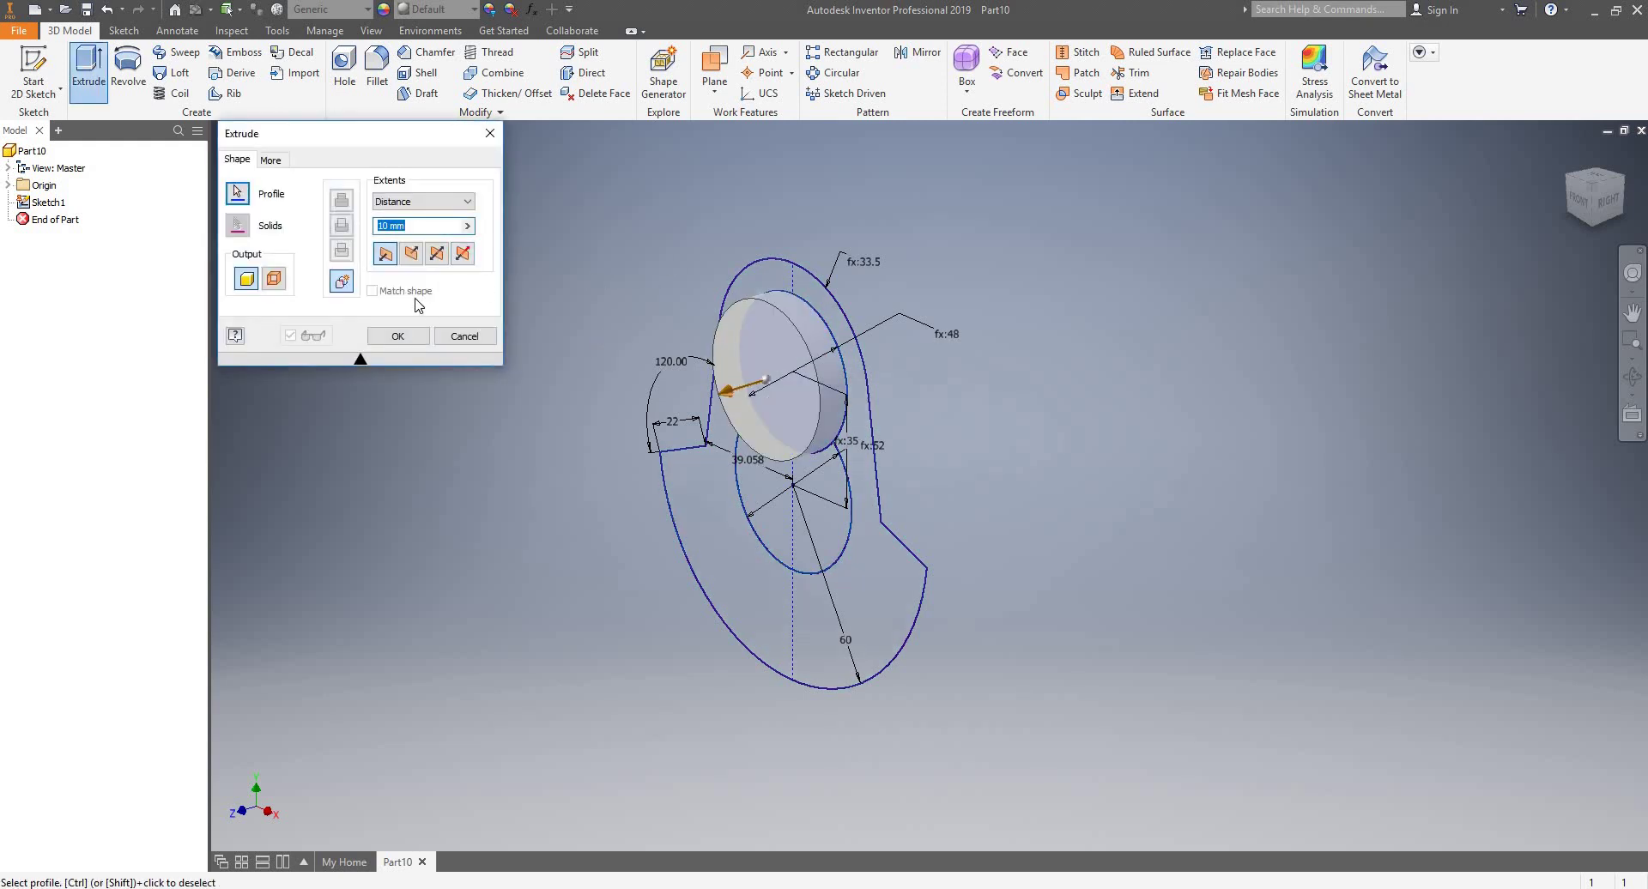
pyautogui.click(411, 252)
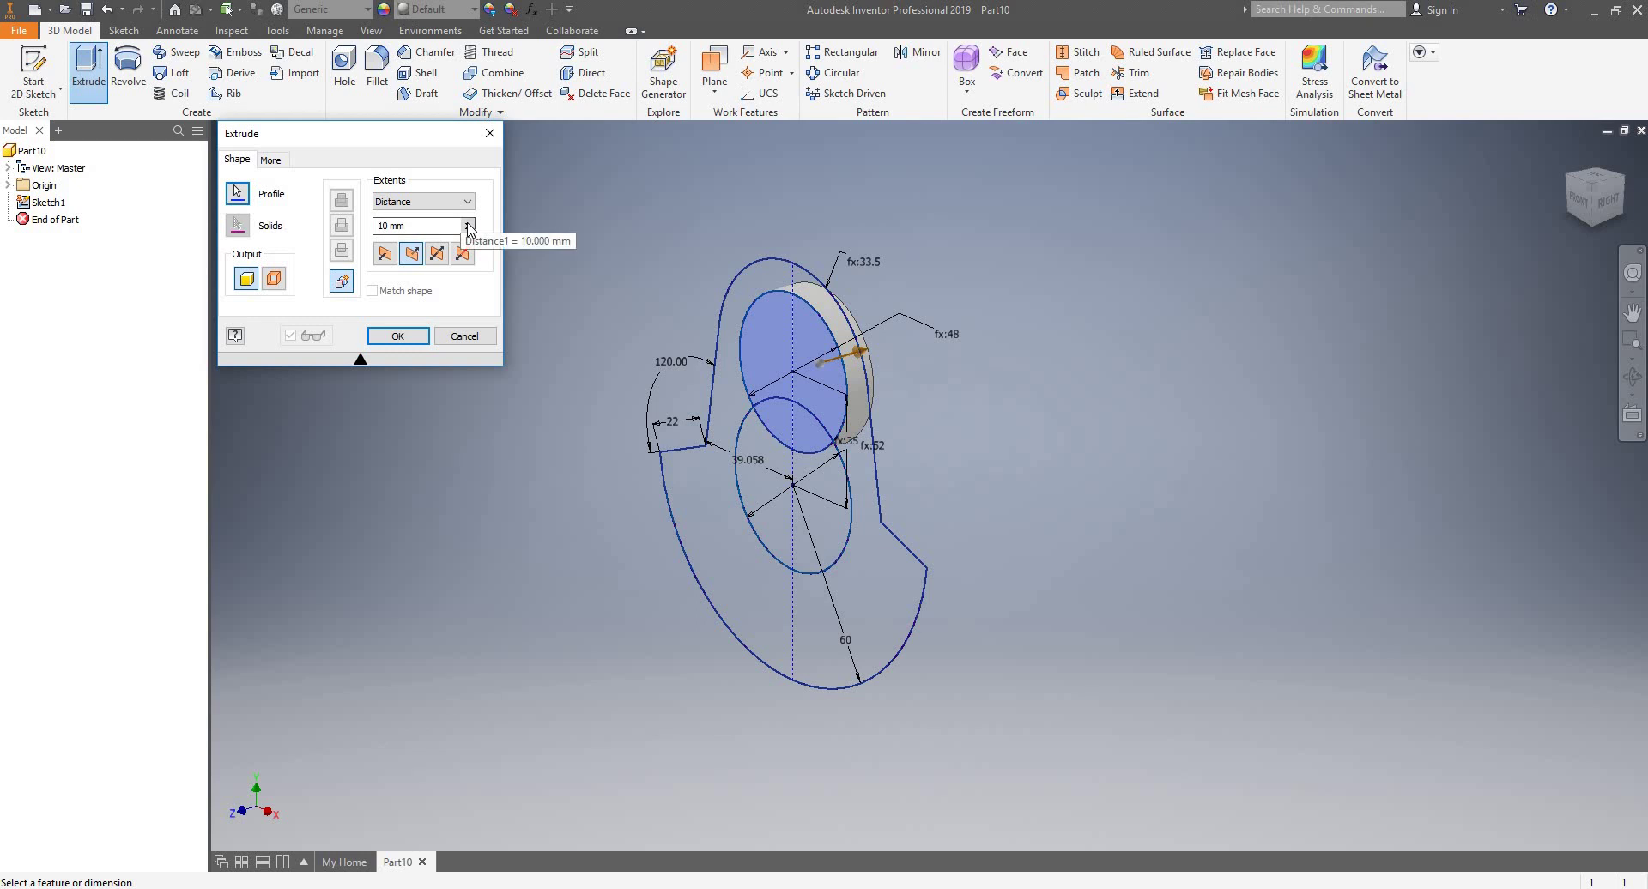
pyautogui.click(467, 227)
pyautogui.click(528, 267)
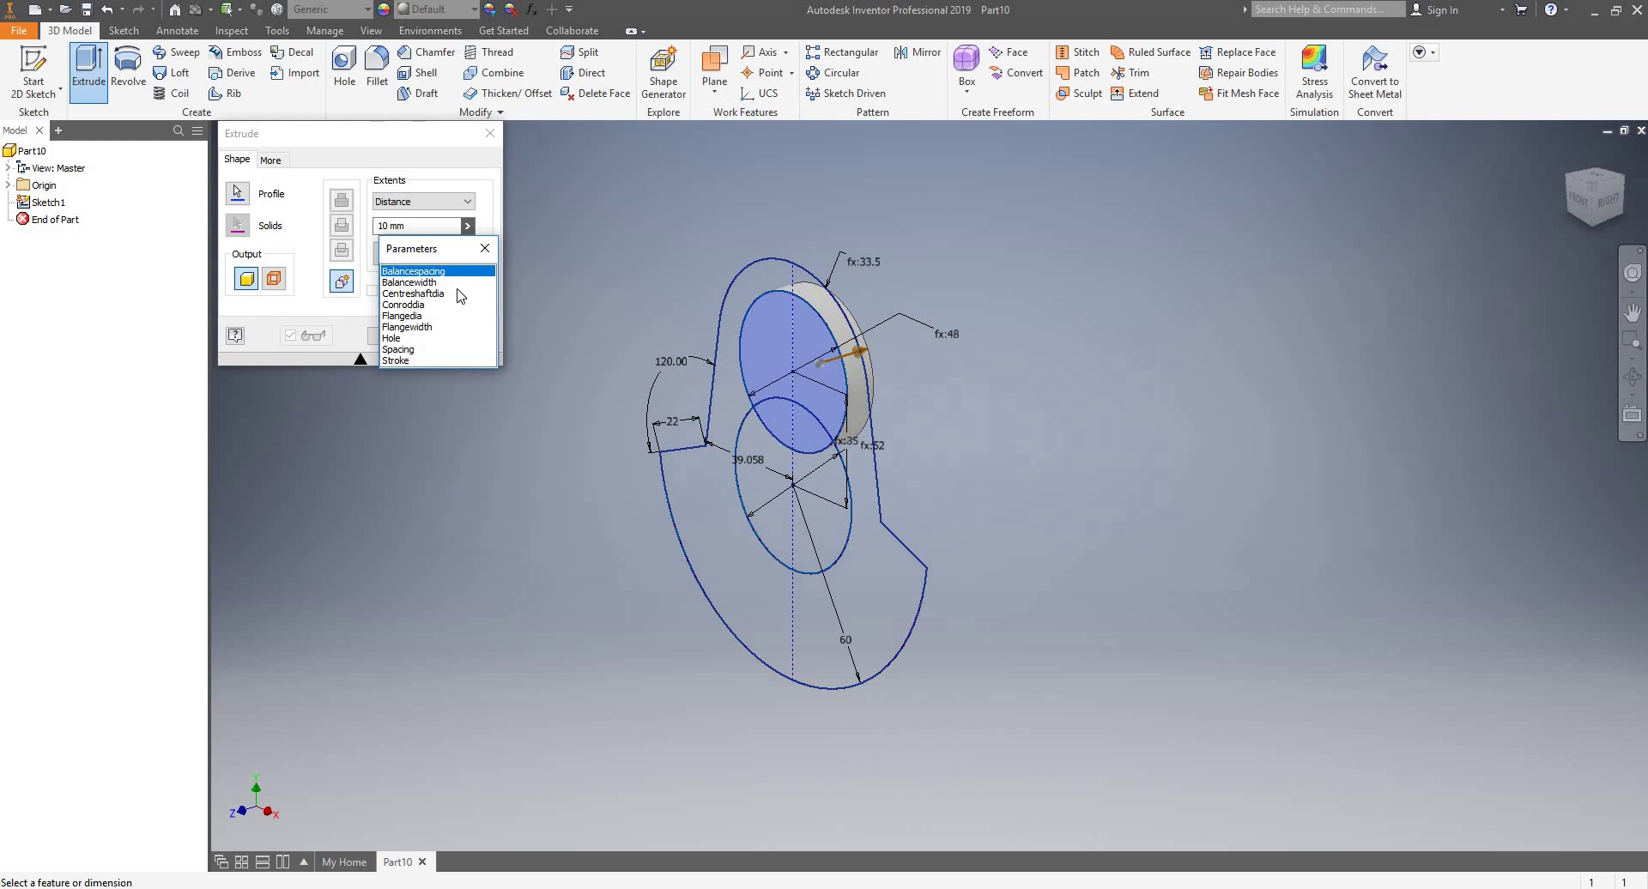
pyautogui.click(426, 273)
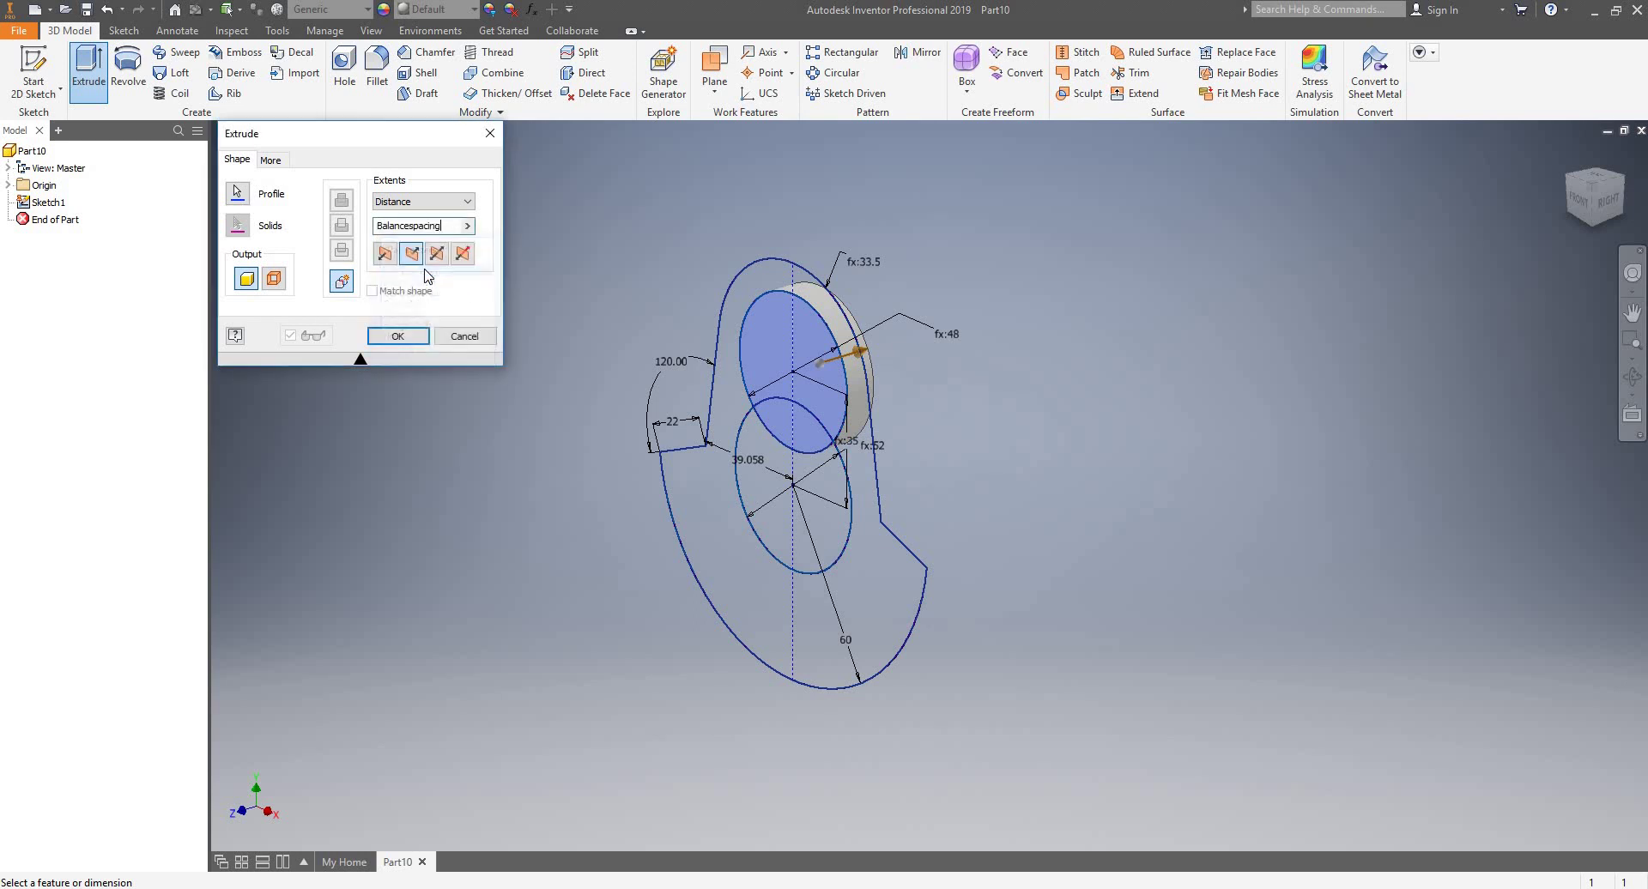
pyautogui.click(416, 342)
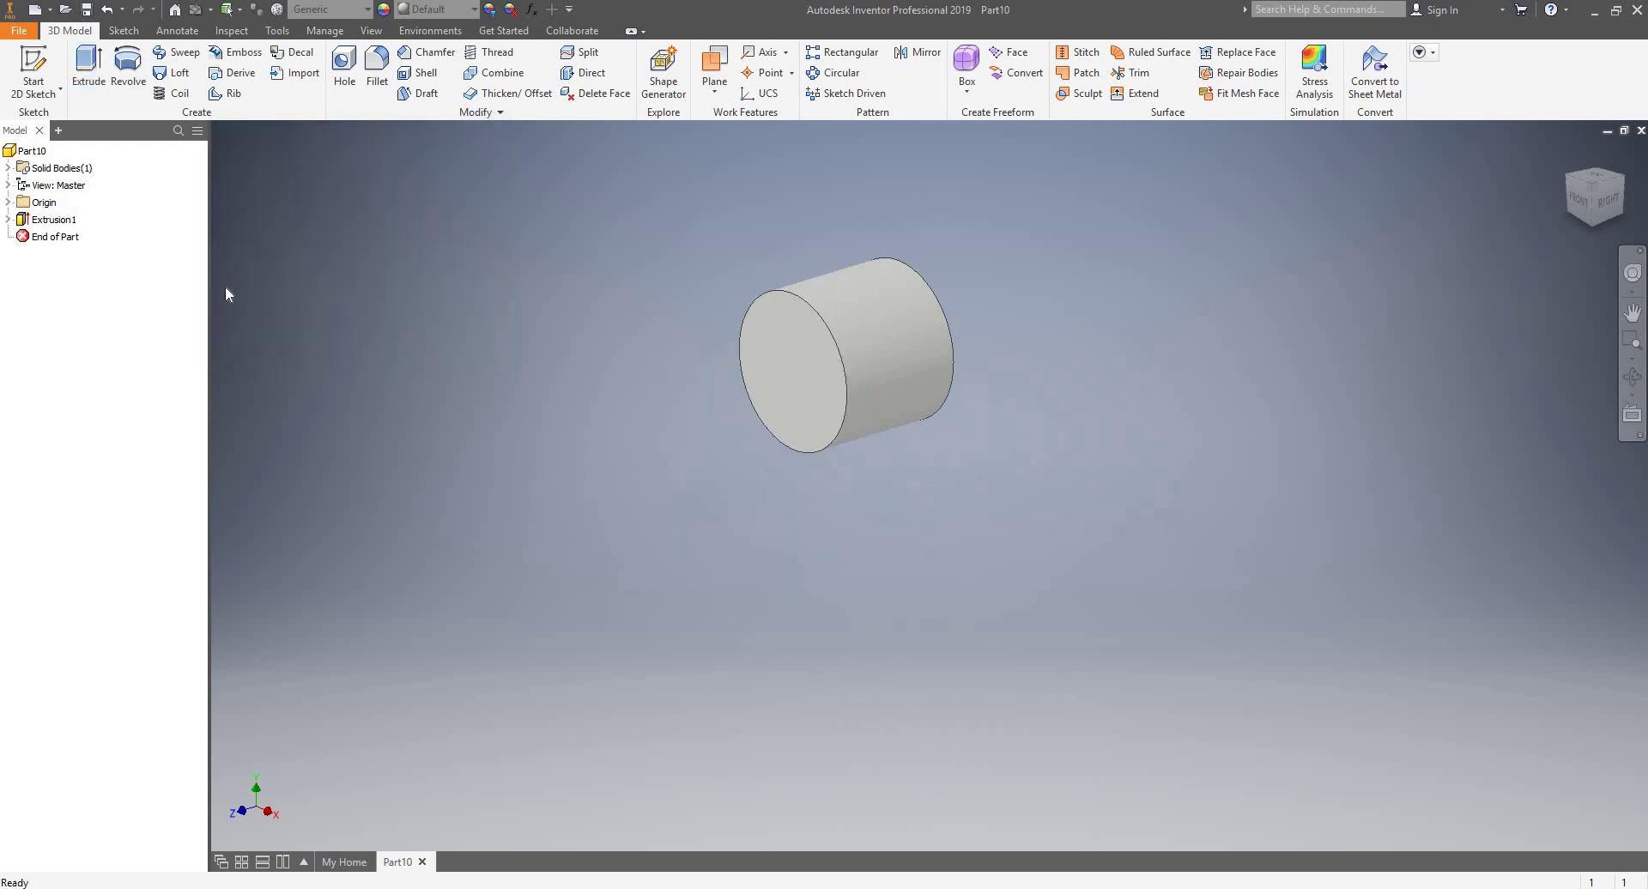
# - Turn on the visibility of Sketch1 consumed by Extrusion1
pyautogui.click(9, 221)
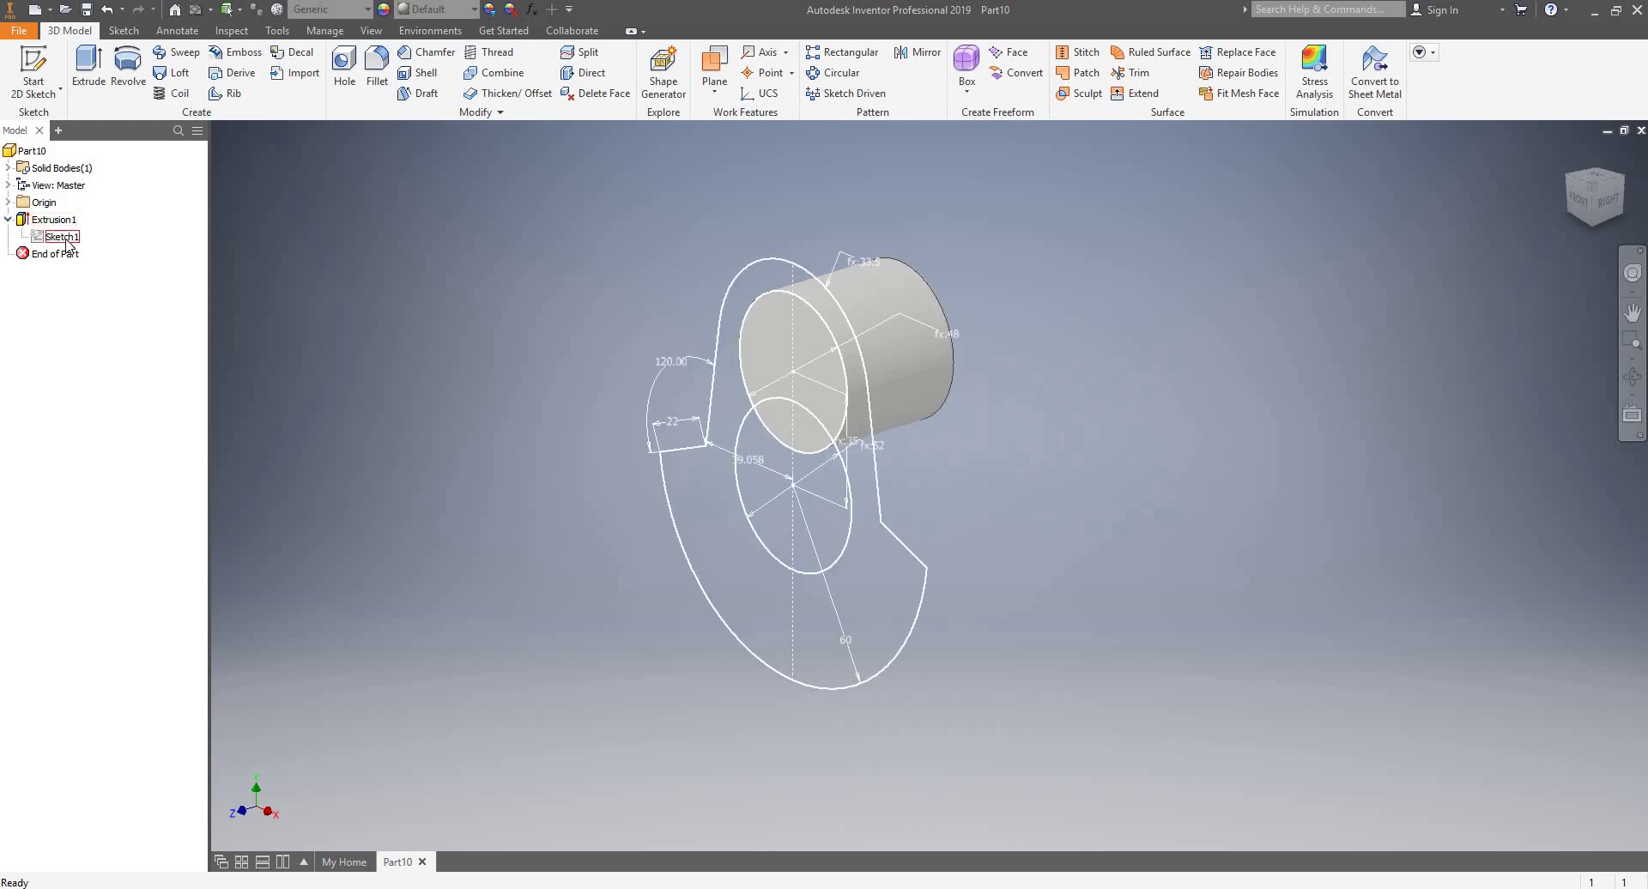
pyautogui.rightClick(68, 244)
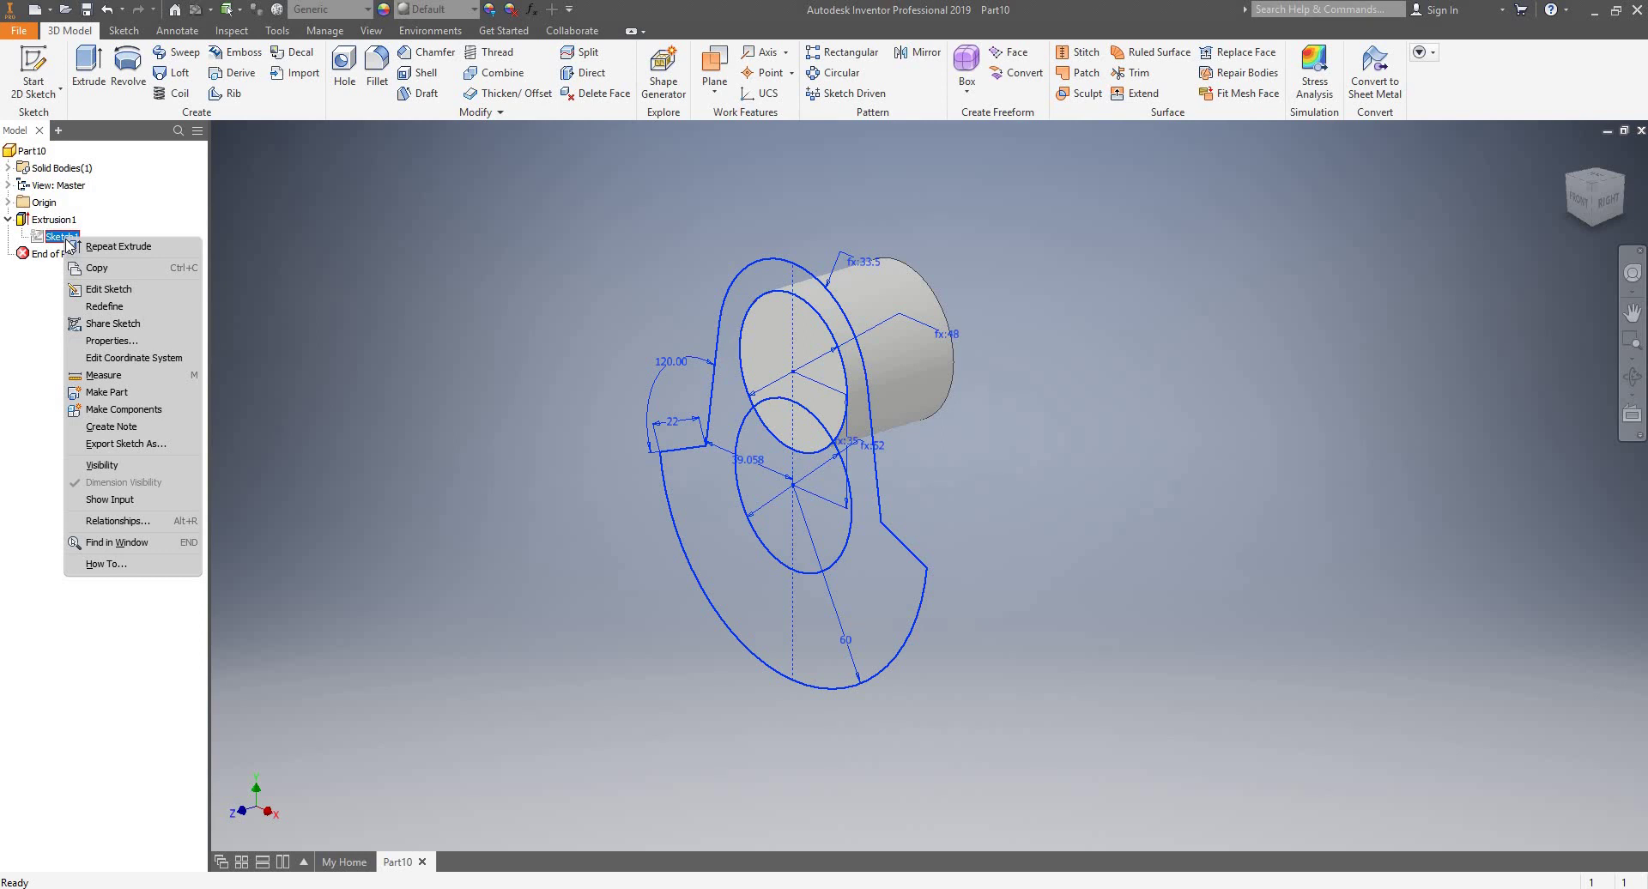
pyautogui.click(133, 466)
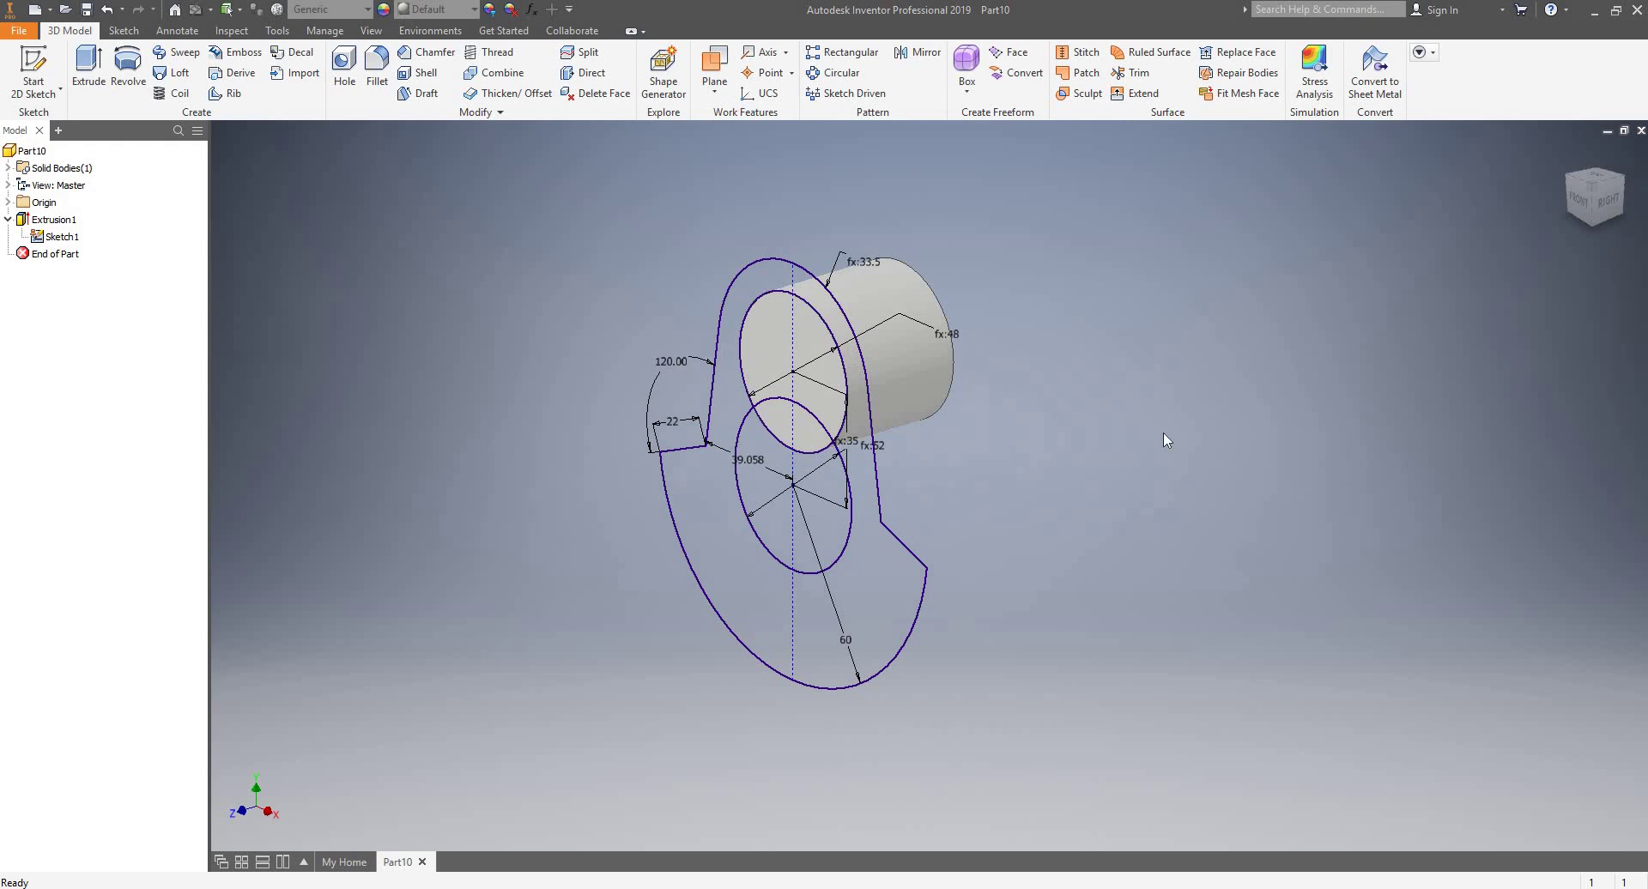
# - Start a new 2D sketch on the origin's YZ plane
pyautogui.click(34, 70)
pyautogui.click(8, 203)
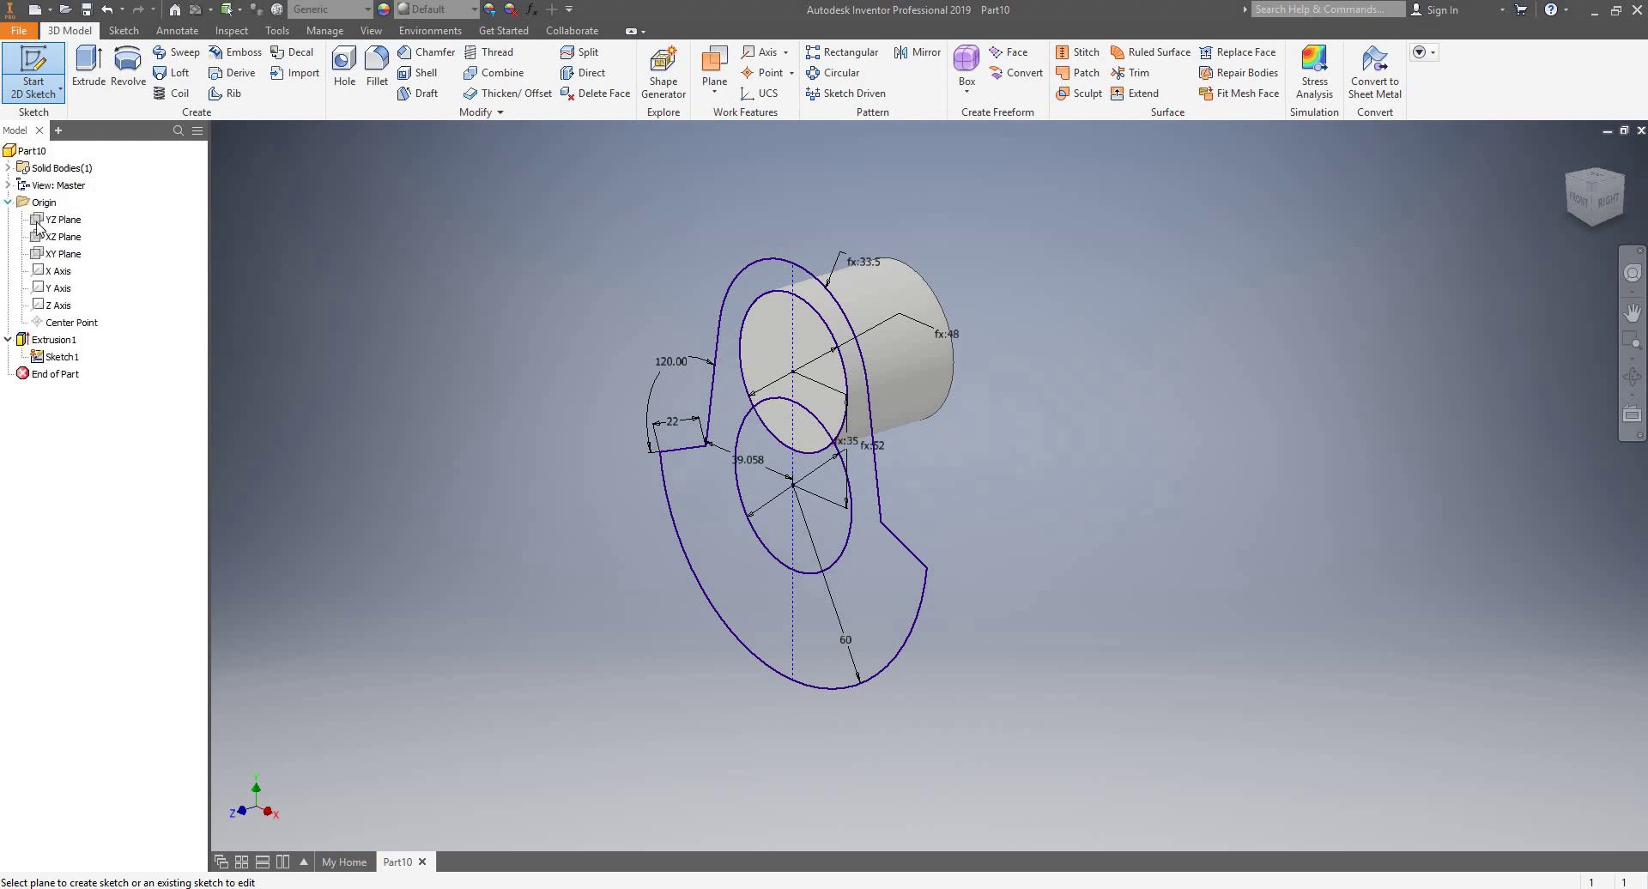
pyautogui.click(40, 225)
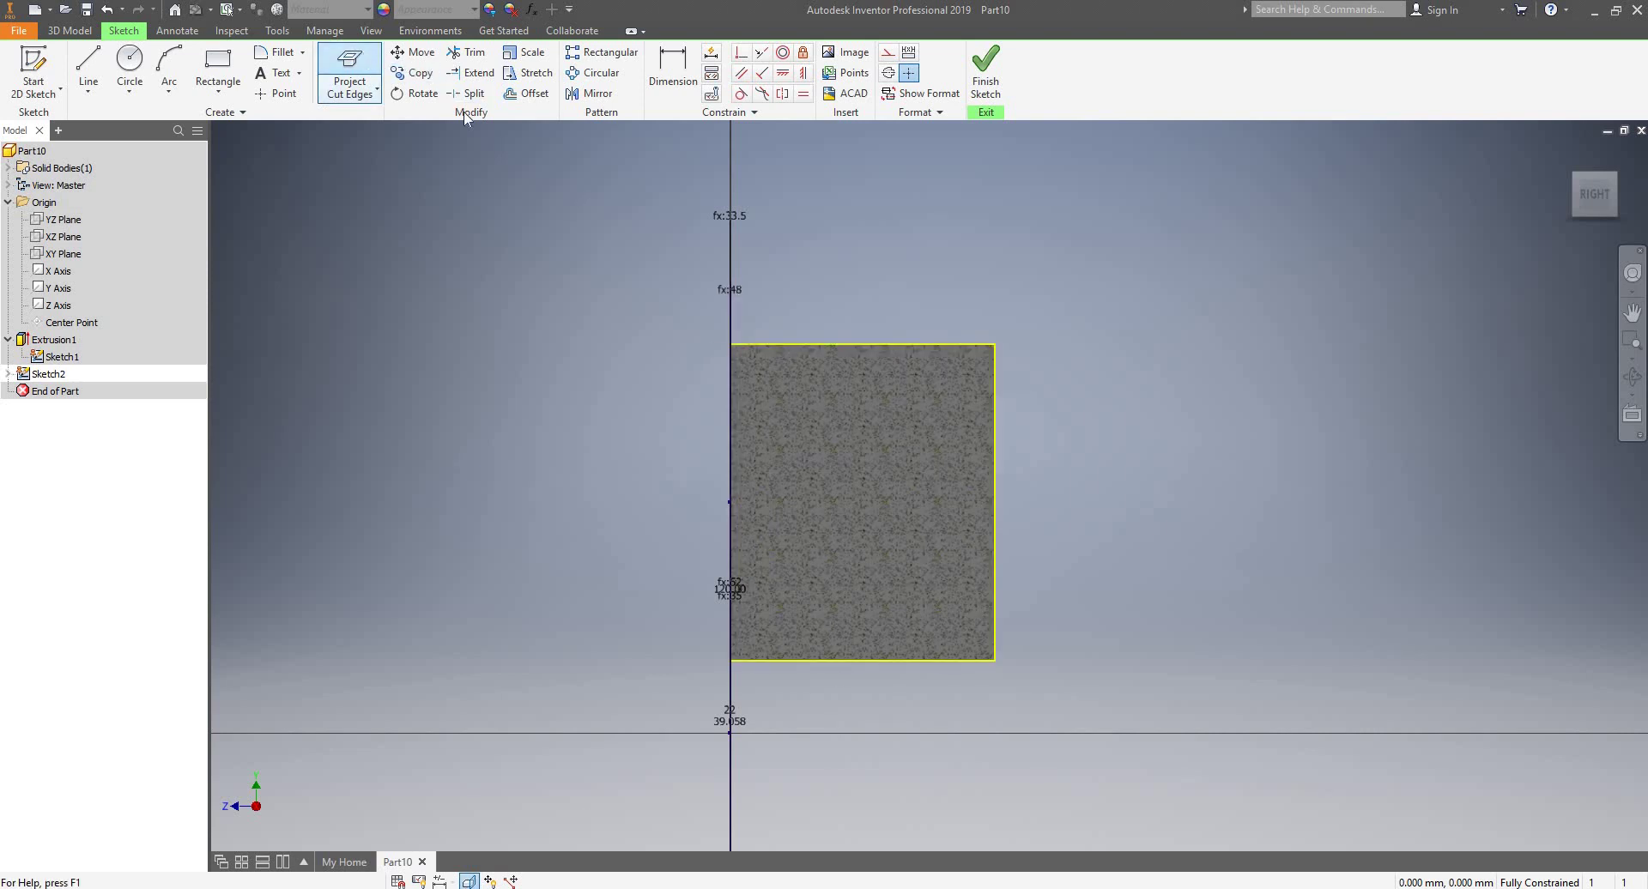
# - Place a sketch point inside the crankpin's rectangular cross-section, slightly above its middle
pyautogui.scroll(3, 930, 436)
pyautogui.moveTo(831, 414)
pyautogui.mouseDown(button='middle')
pyautogui.moveTo(614, 372)
pyautogui.moveTo(604, 347)
pyautogui.mouseUp(button='middle')
pyautogui.scroll(-2, 744, 395)
pyautogui.scroll(3, 737, 384)
pyautogui.scroll(-3, 710, 378)
pyautogui.scroll(3, 613, 371)
pyautogui.scroll(-2, 605, 348)
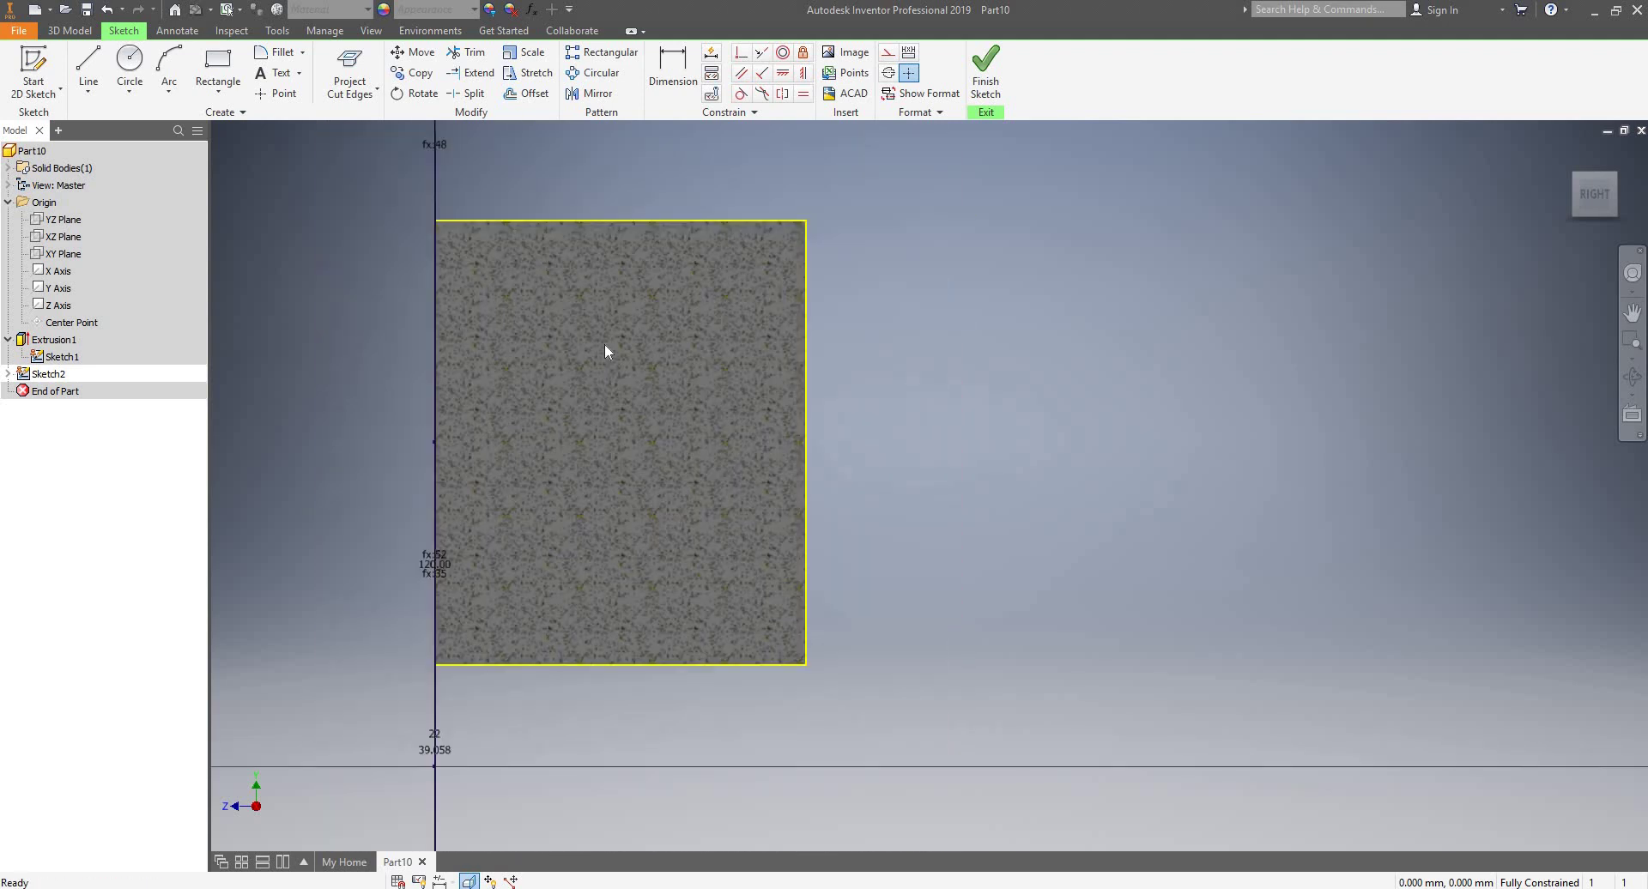
pyautogui.click(287, 96)
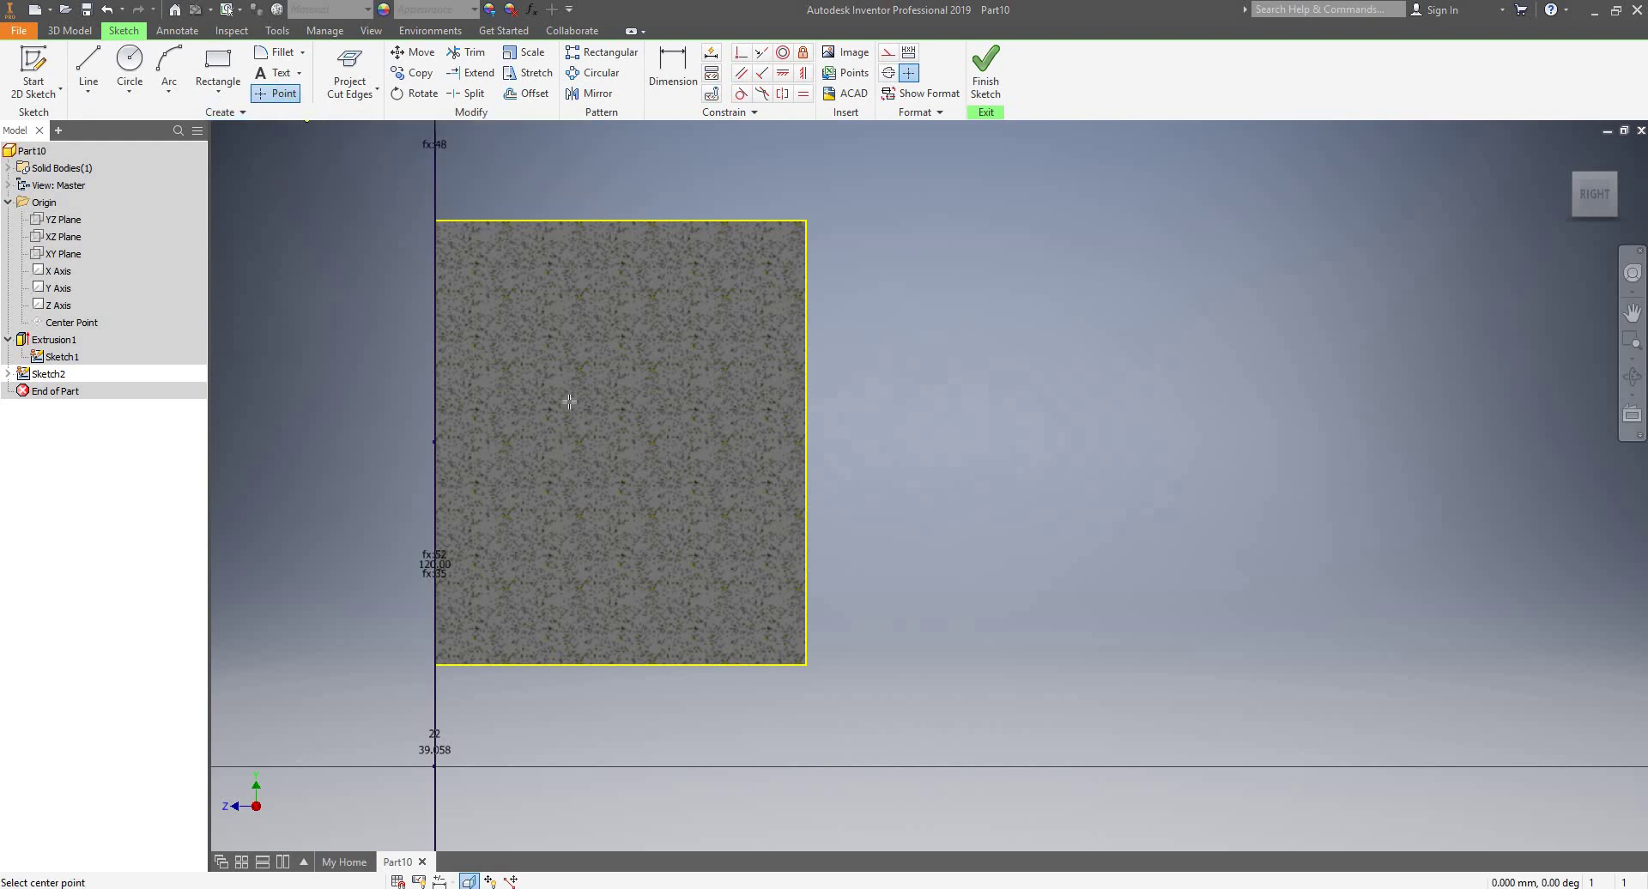
pyautogui.click(620, 400)
pyautogui.press('Escape')
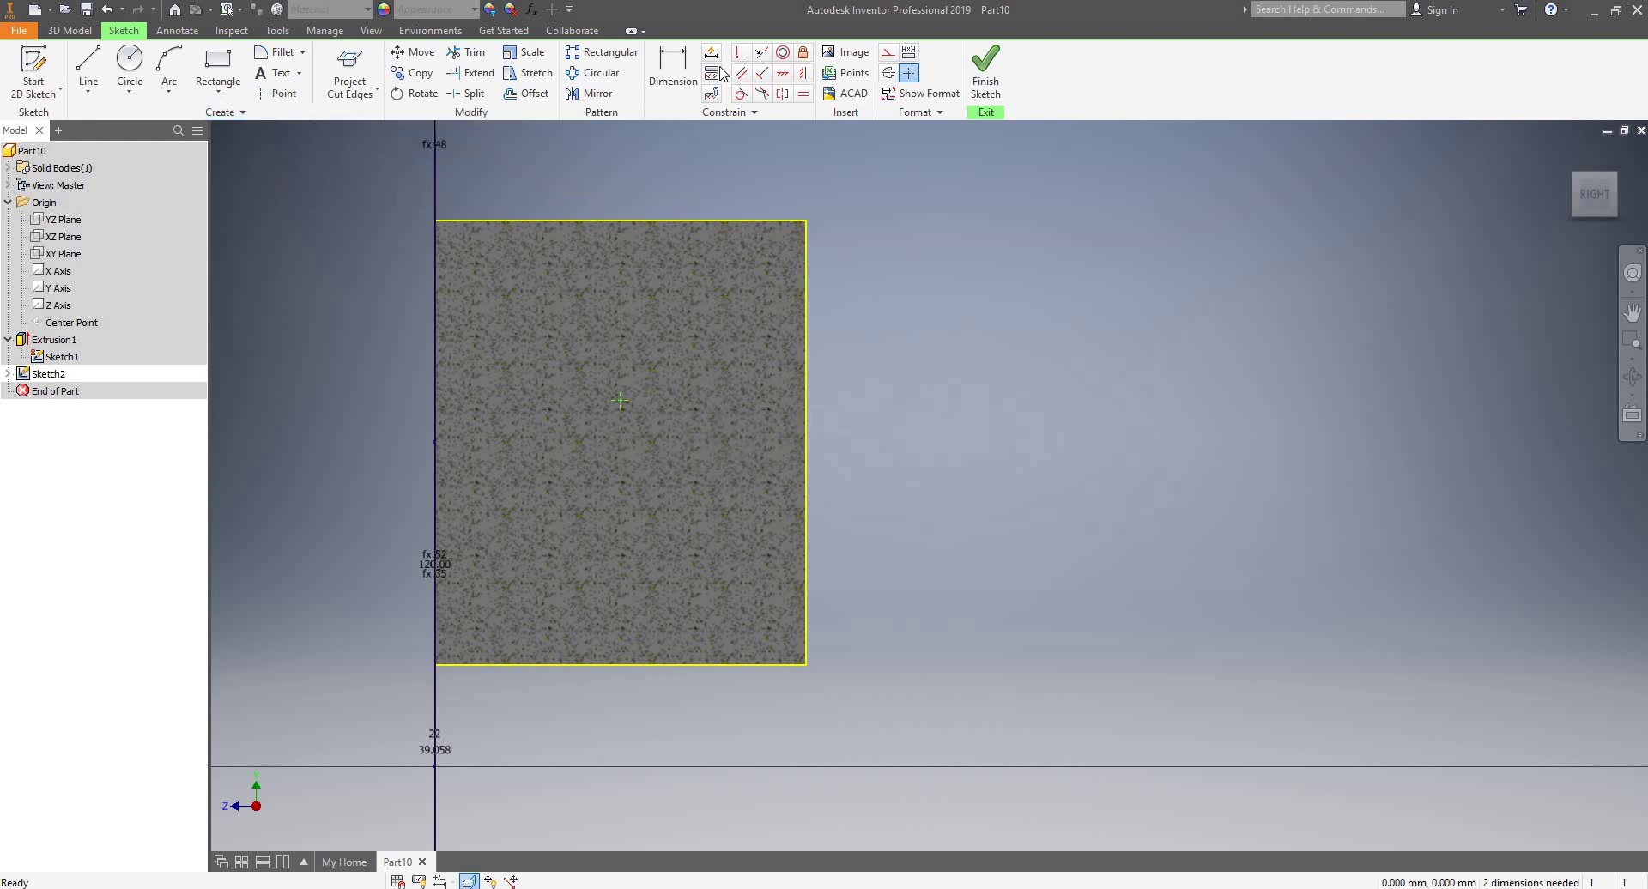
# - Align the point with the midpoints of the crankpin's end edge and upper edge using Vertical and Horizontal constraints, and finish the sketch
pyautogui.click(803, 75)
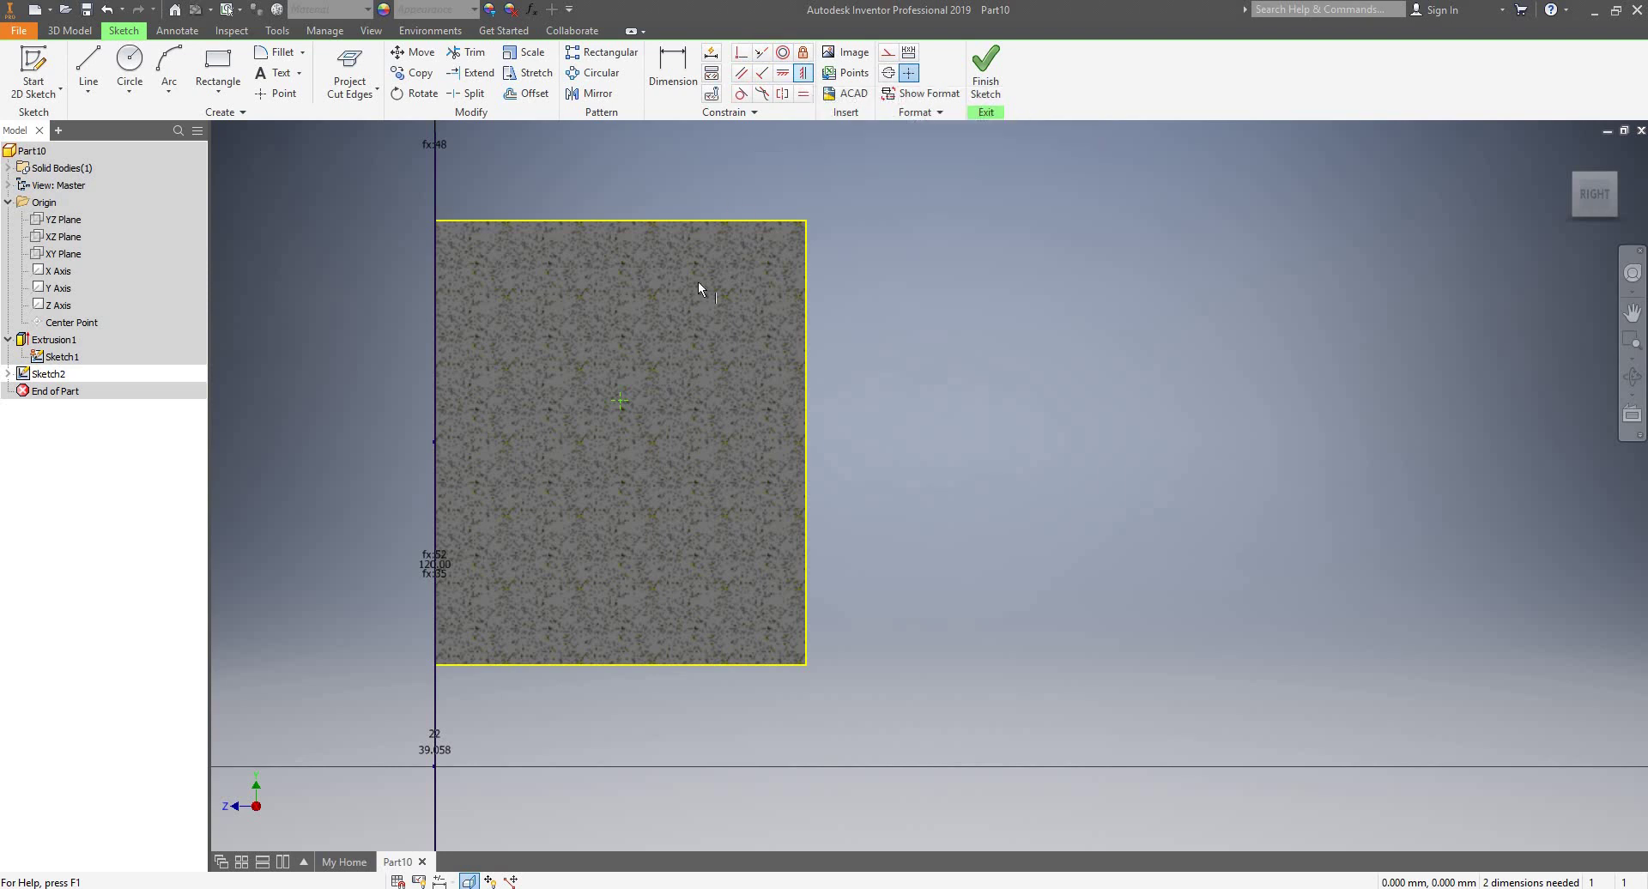
pyautogui.click(624, 402)
pyautogui.click(805, 443)
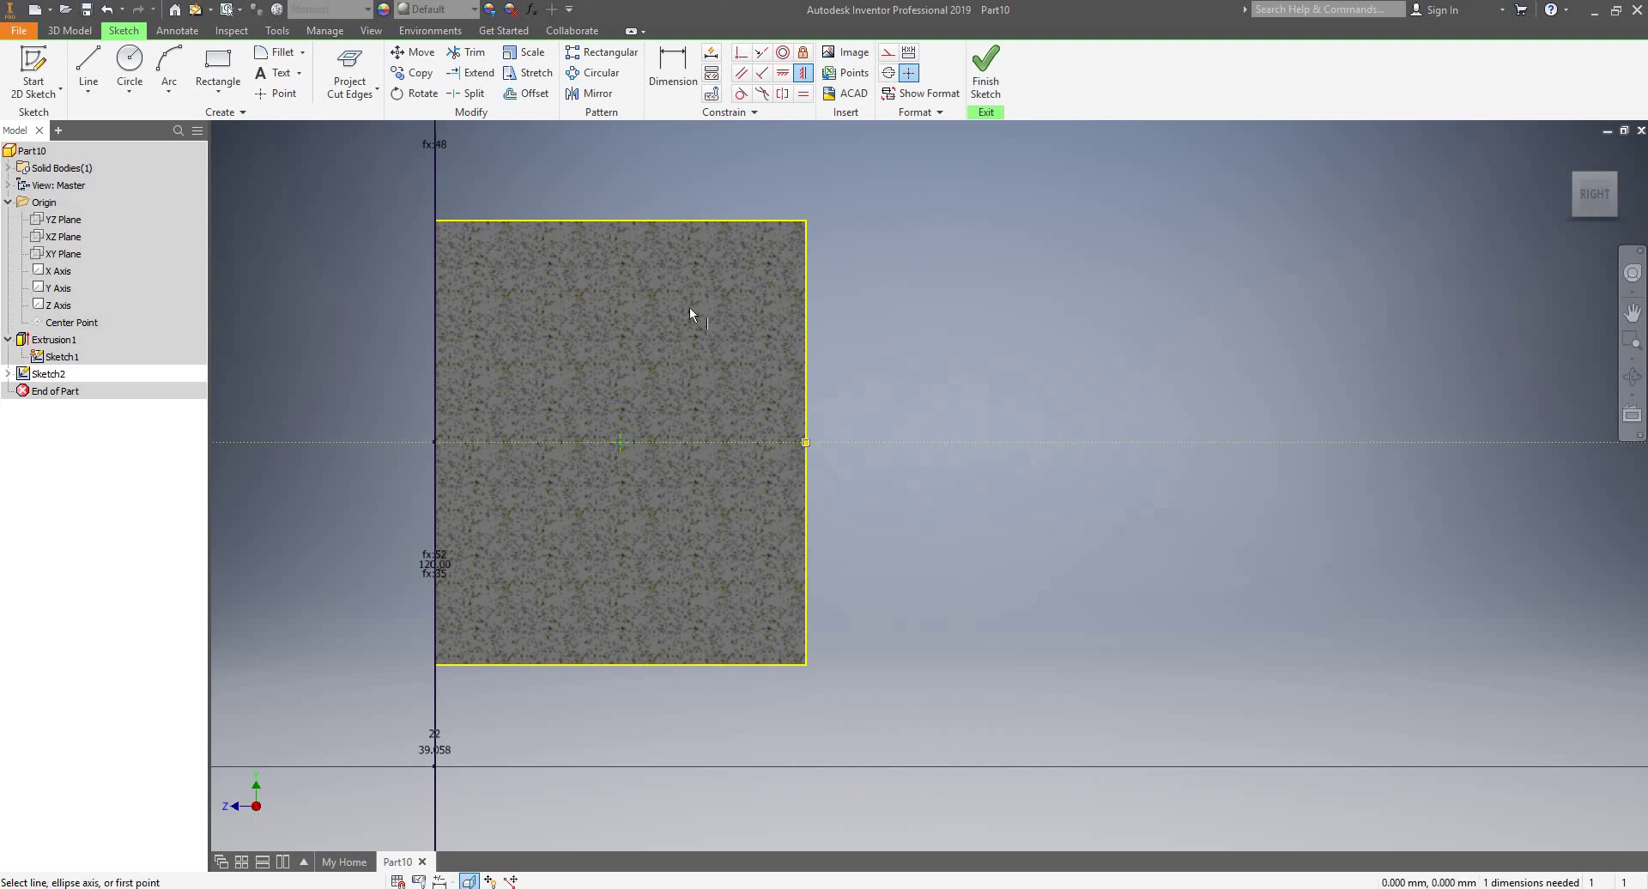
pyautogui.click(783, 73)
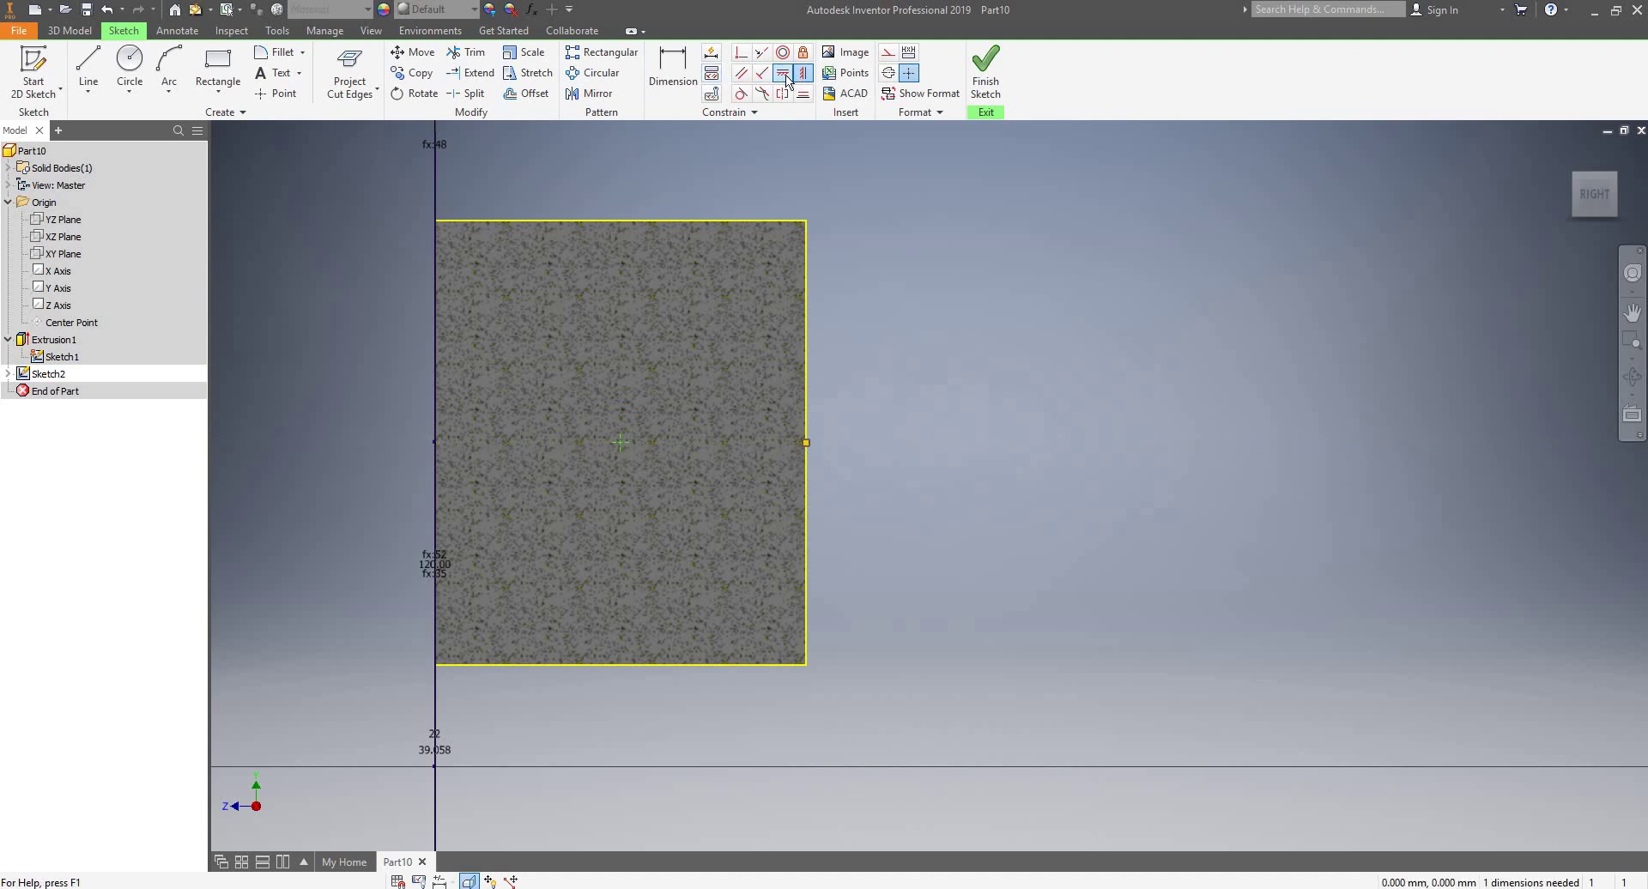
pyautogui.click(622, 444)
pyautogui.click(620, 221)
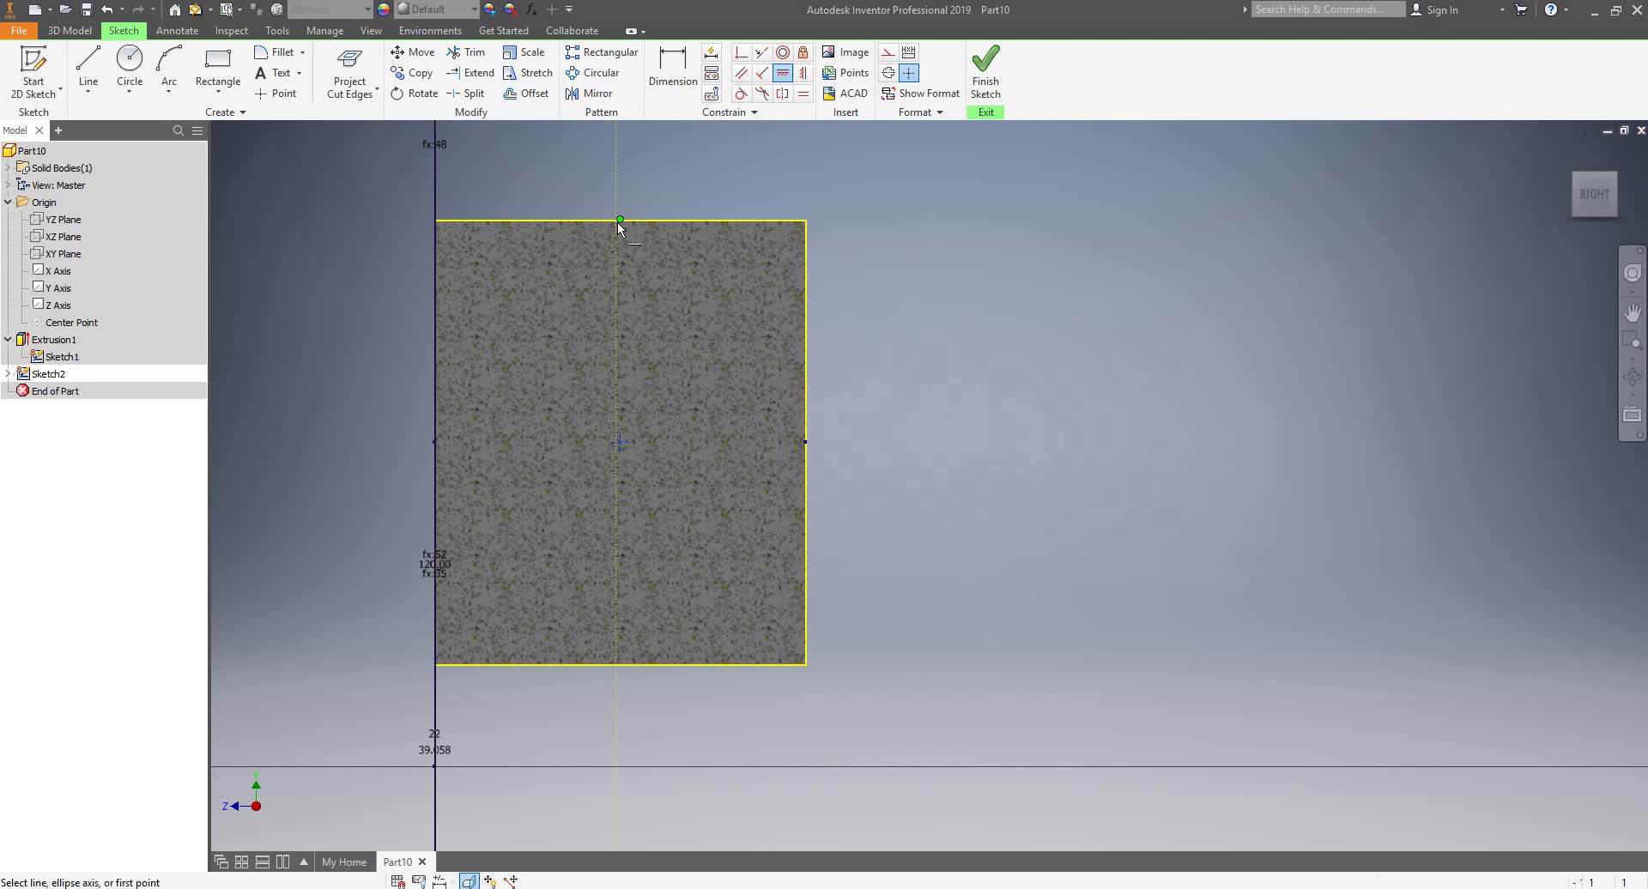
pyautogui.press('Escape')
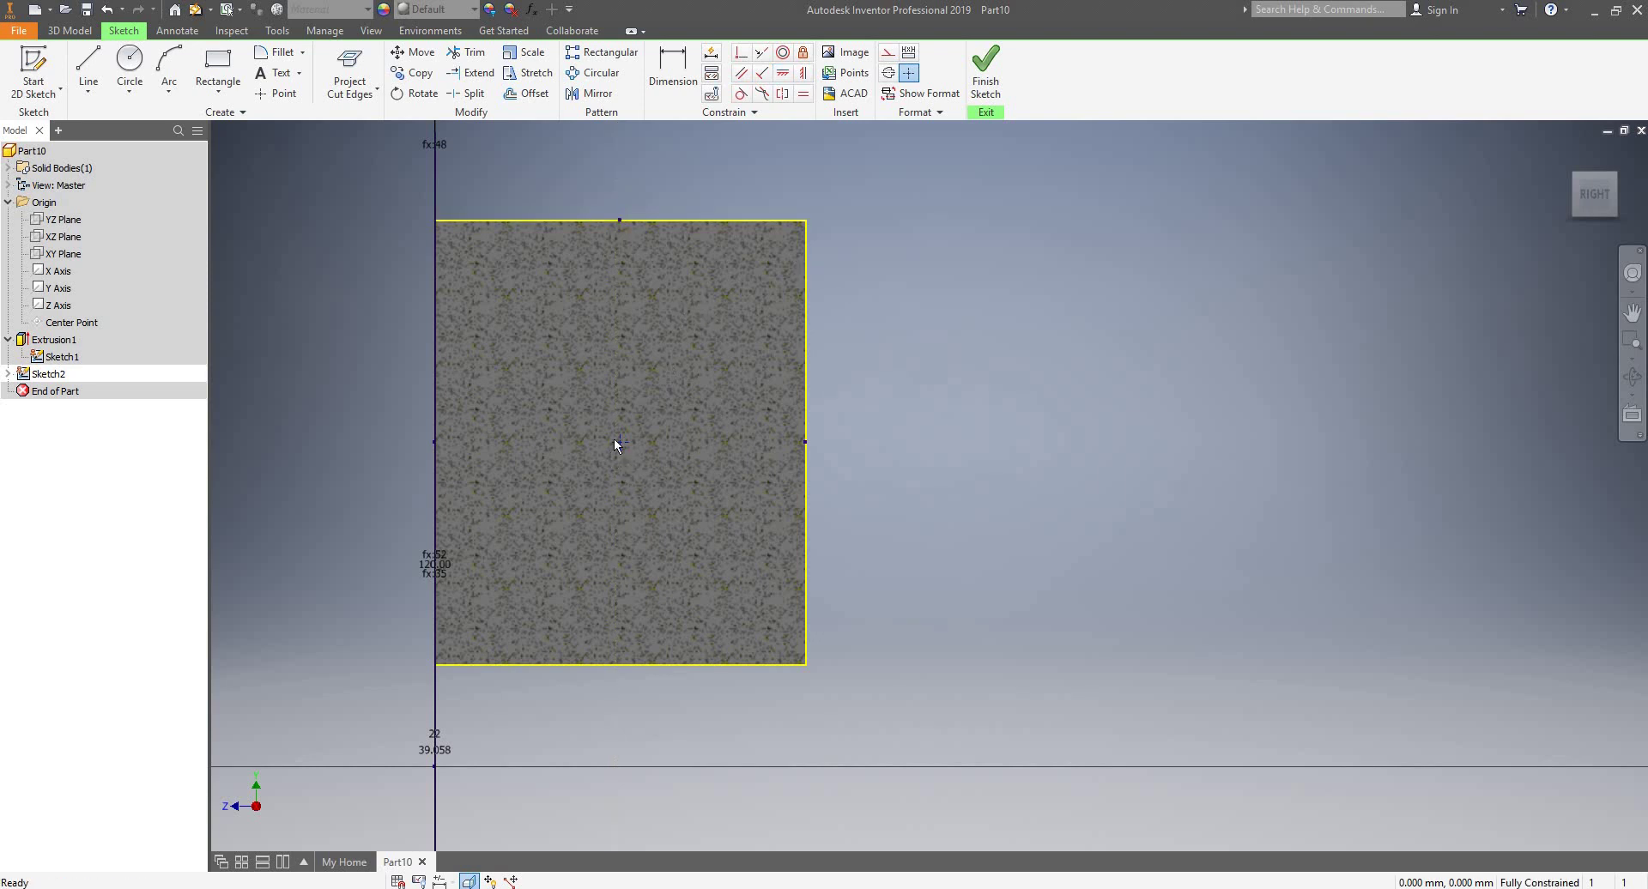
pyautogui.click(986, 76)
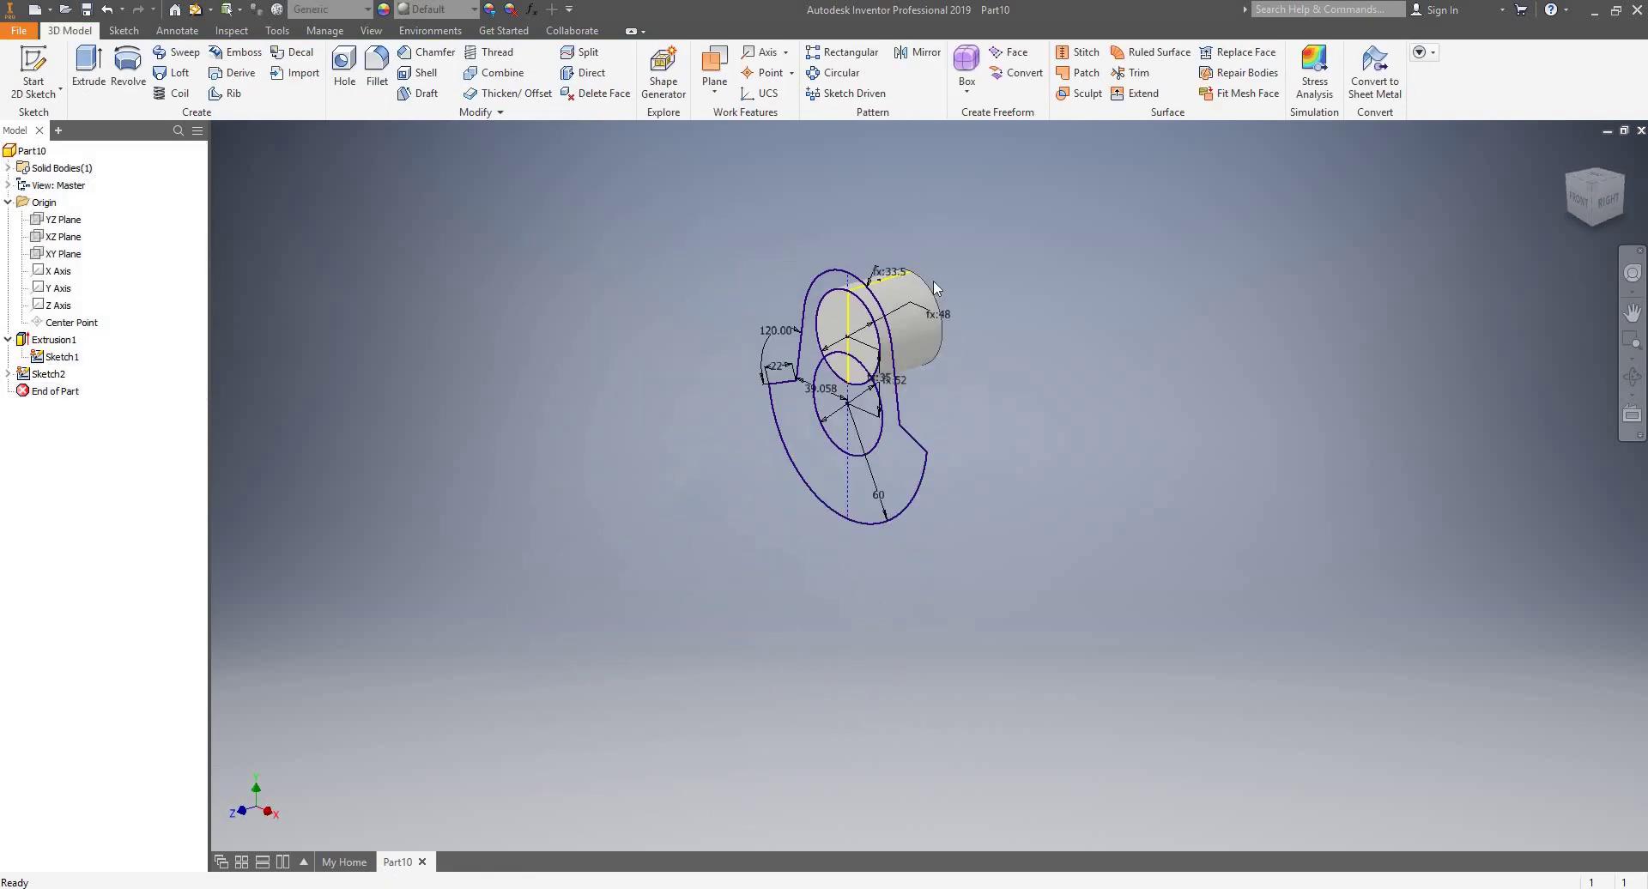
# - Start a hole at the sketch point in the crankpin and set its diameter to the Hole parameter
pyautogui.scroll(3, 912, 307)
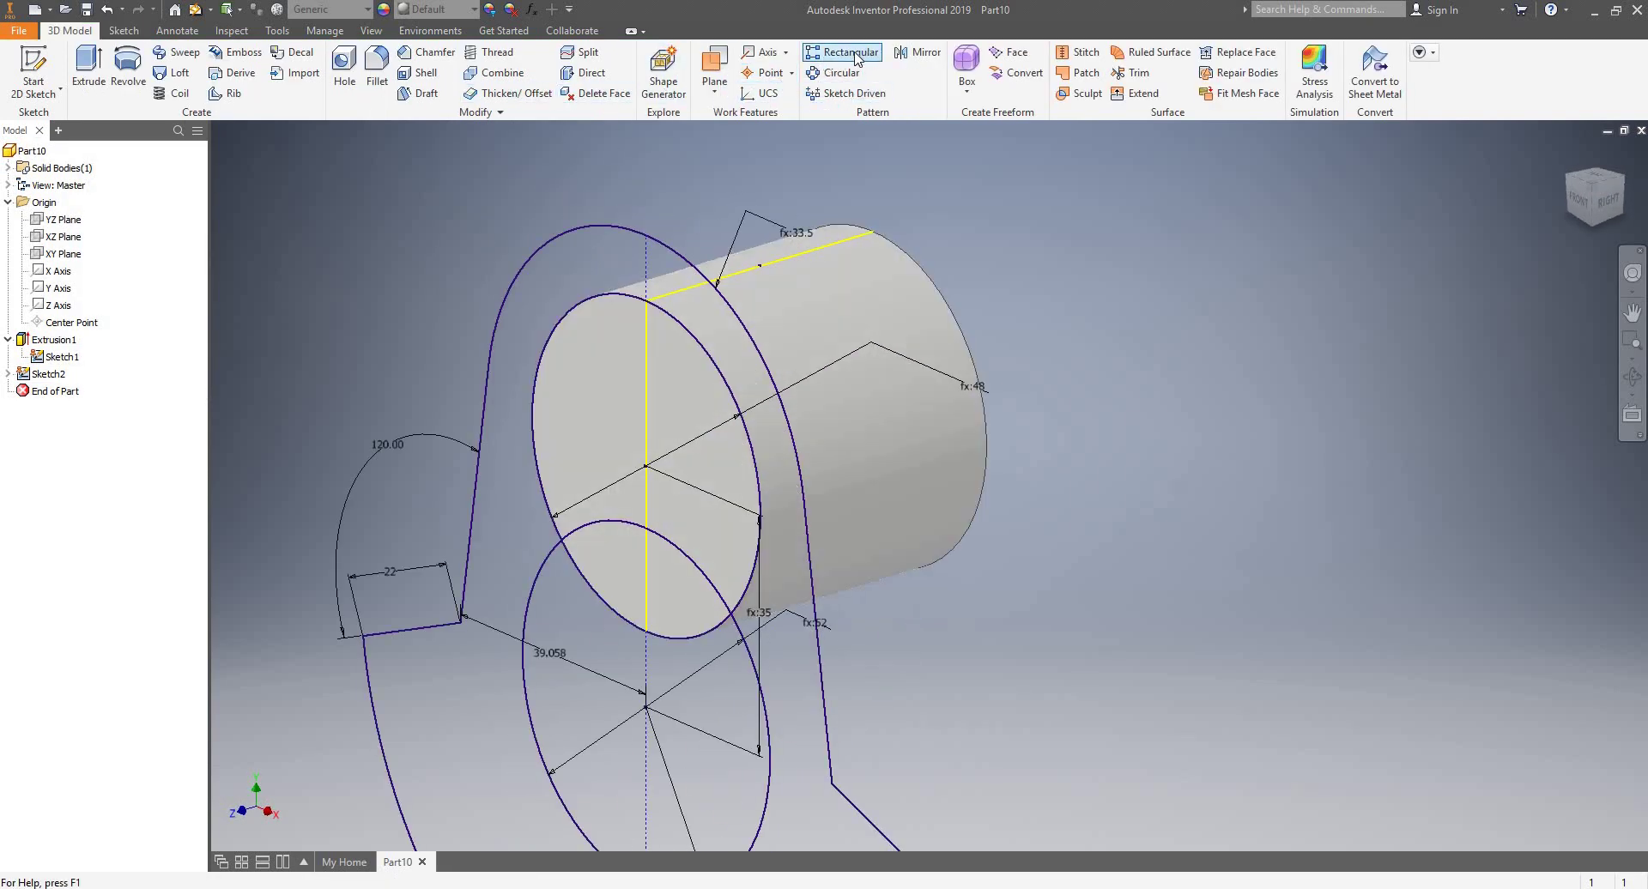
pyautogui.click(348, 70)
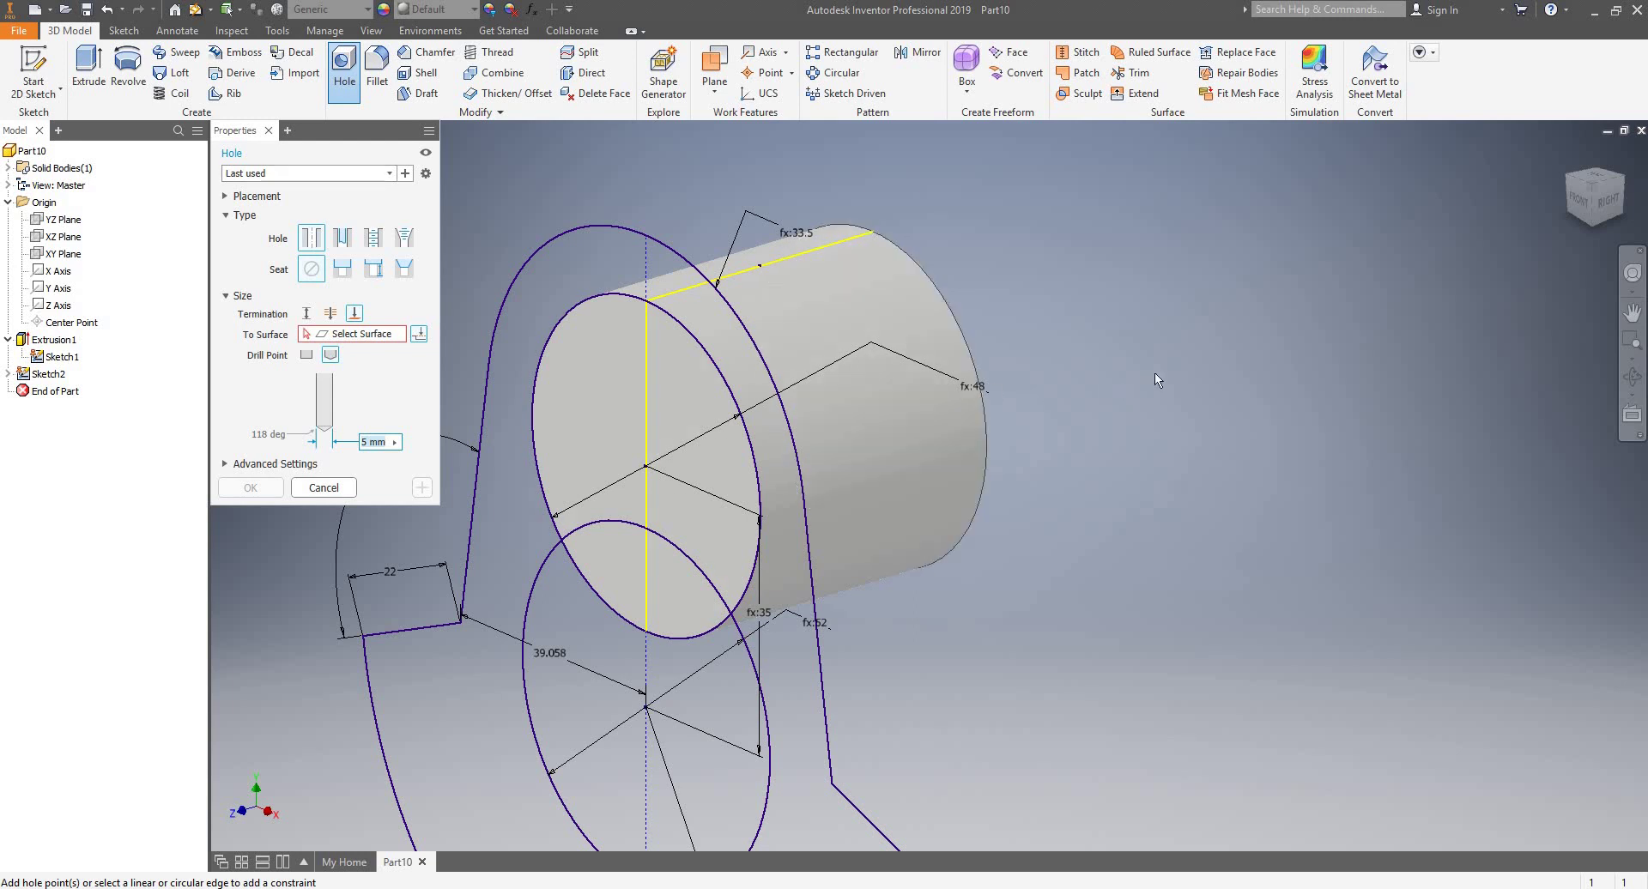
pyautogui.press('F4')
pyautogui.moveTo(1079, 349); pyautogui.dragTo(694, 459)
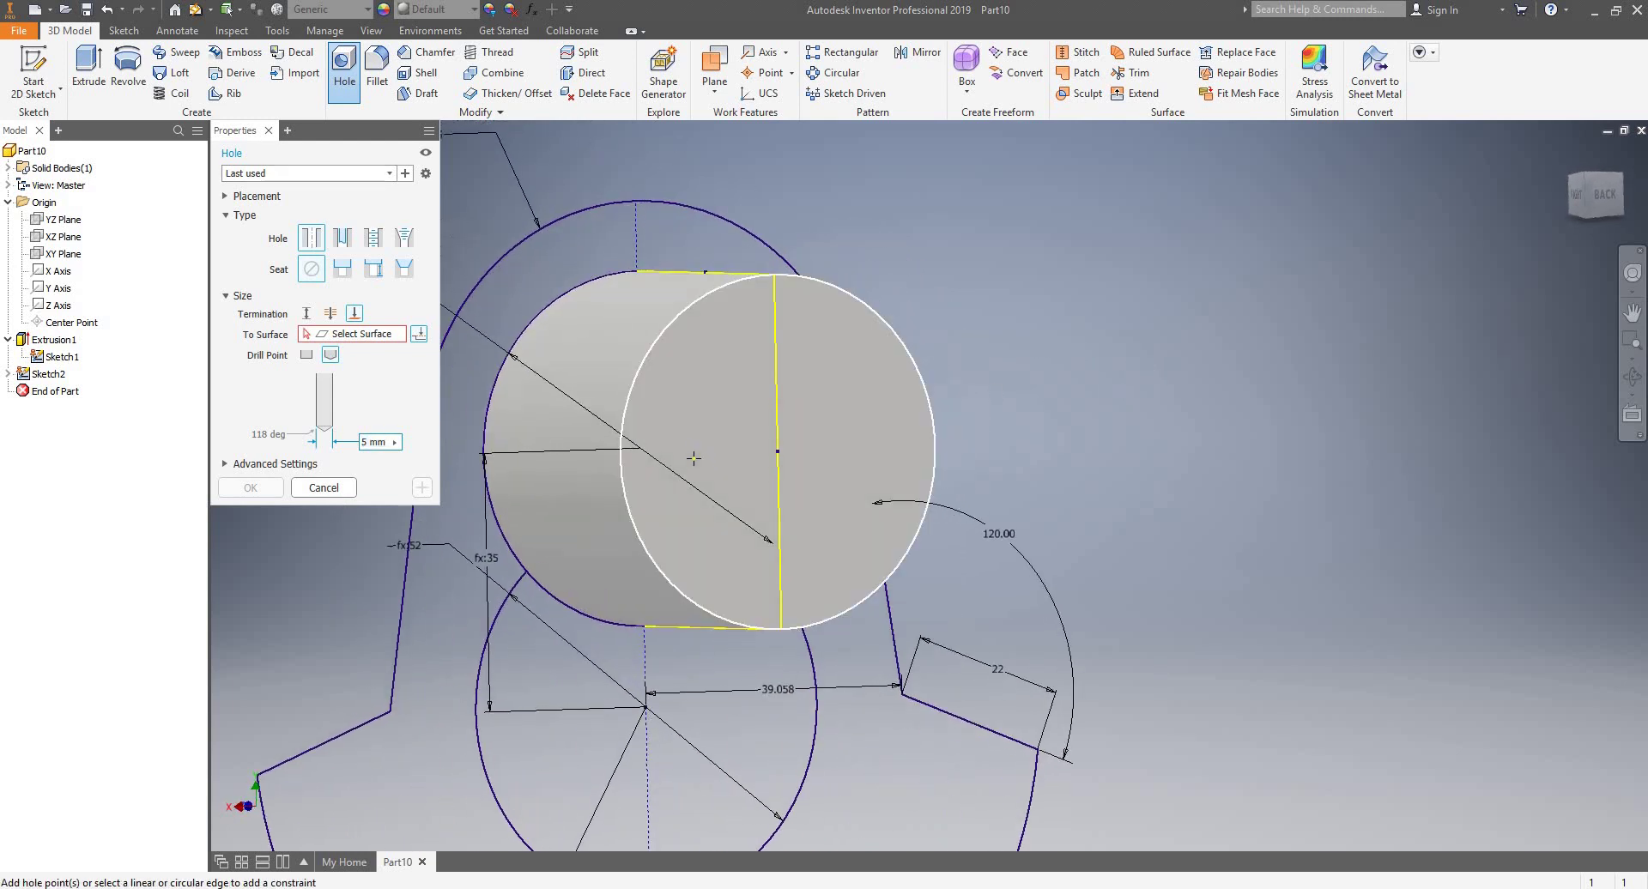
pyautogui.click(709, 450)
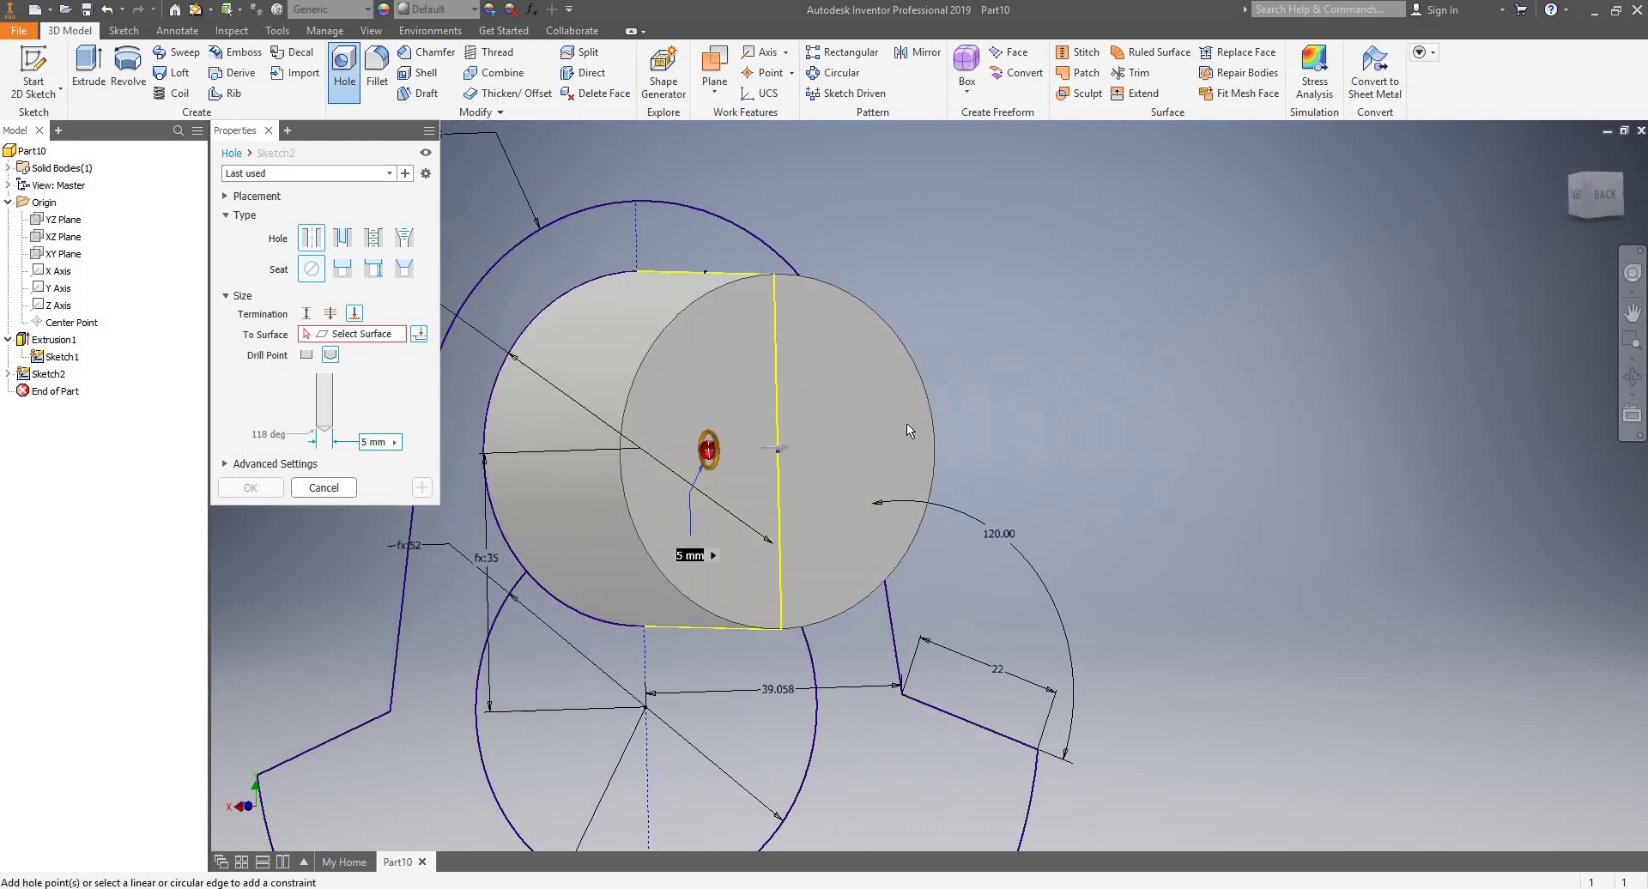
pyautogui.press('F4')
pyautogui.moveTo(919, 418); pyautogui.dragTo(574, 369)
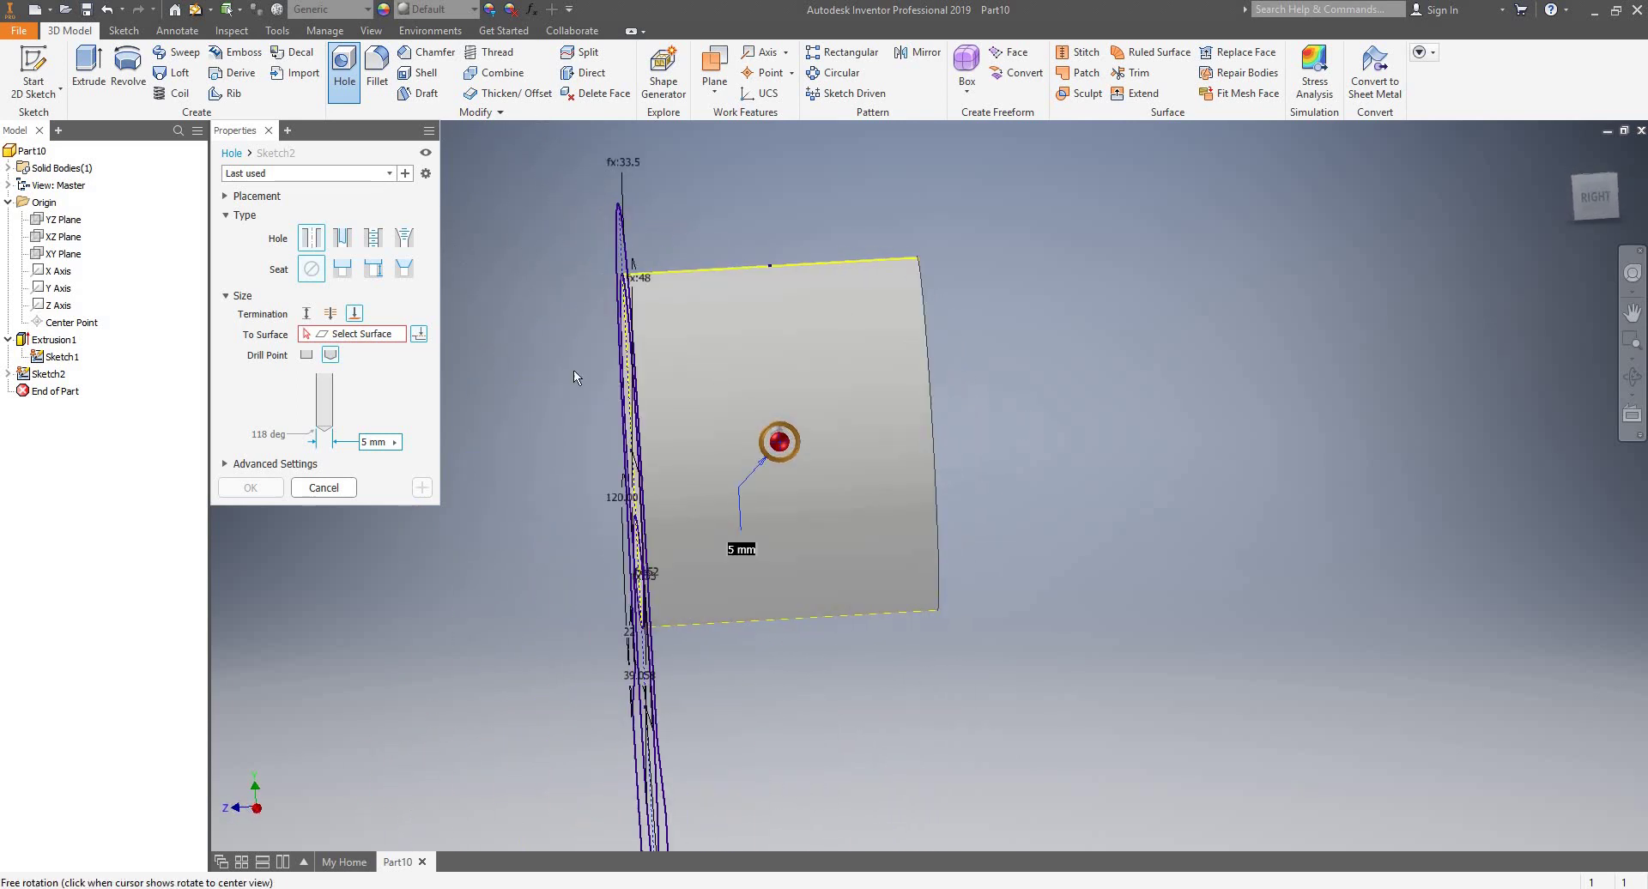
pyautogui.click(395, 442)
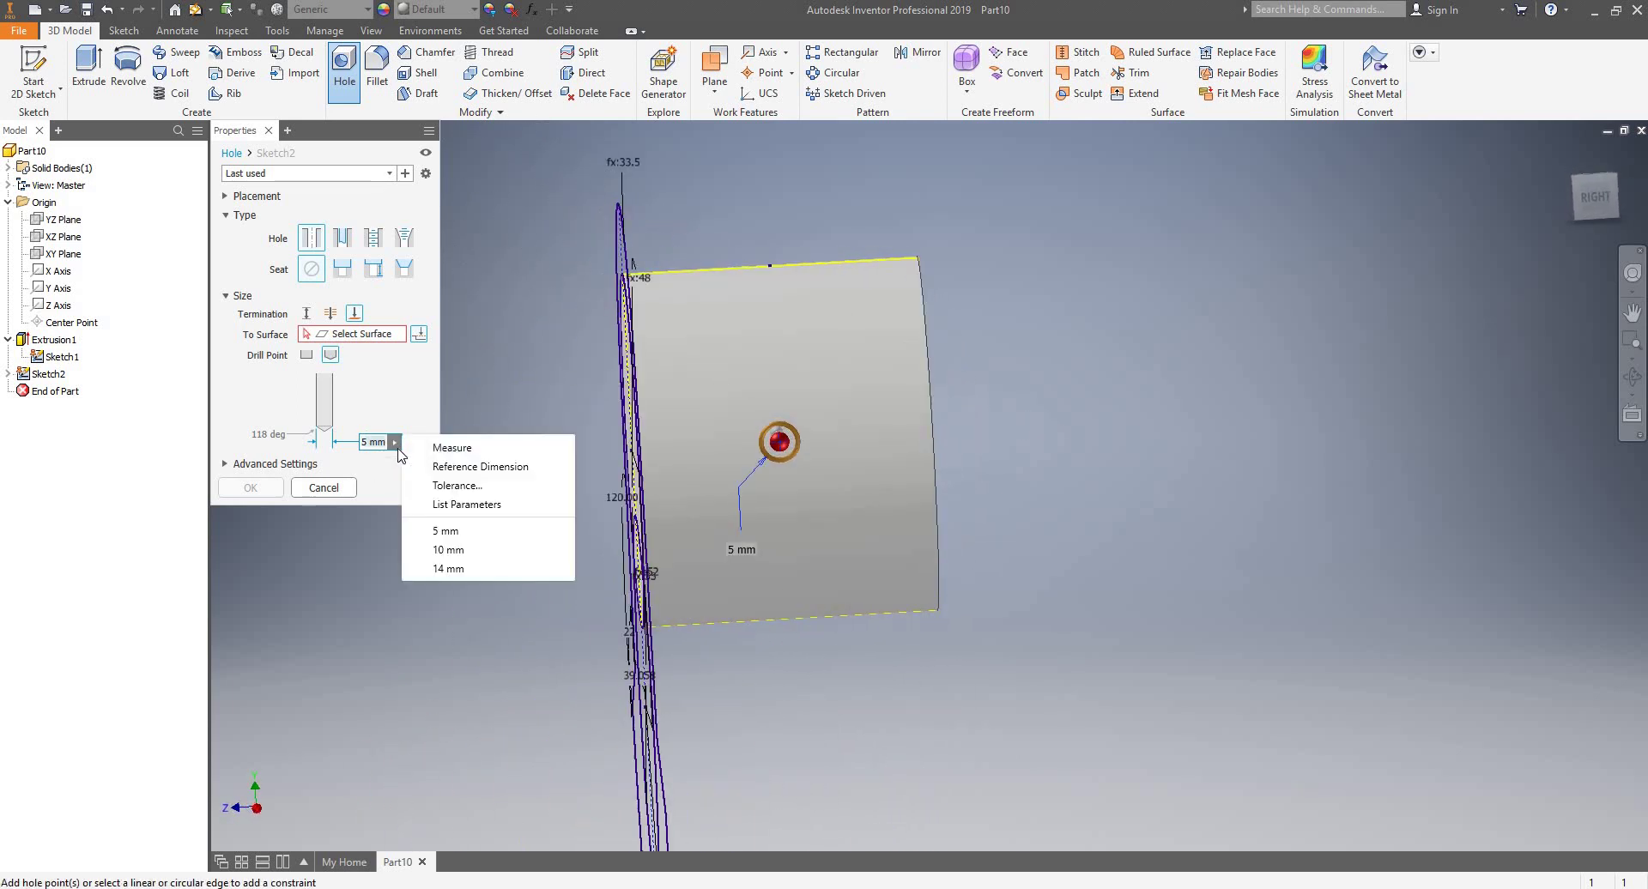
pyautogui.click(466, 505)
pyautogui.click(394, 566)
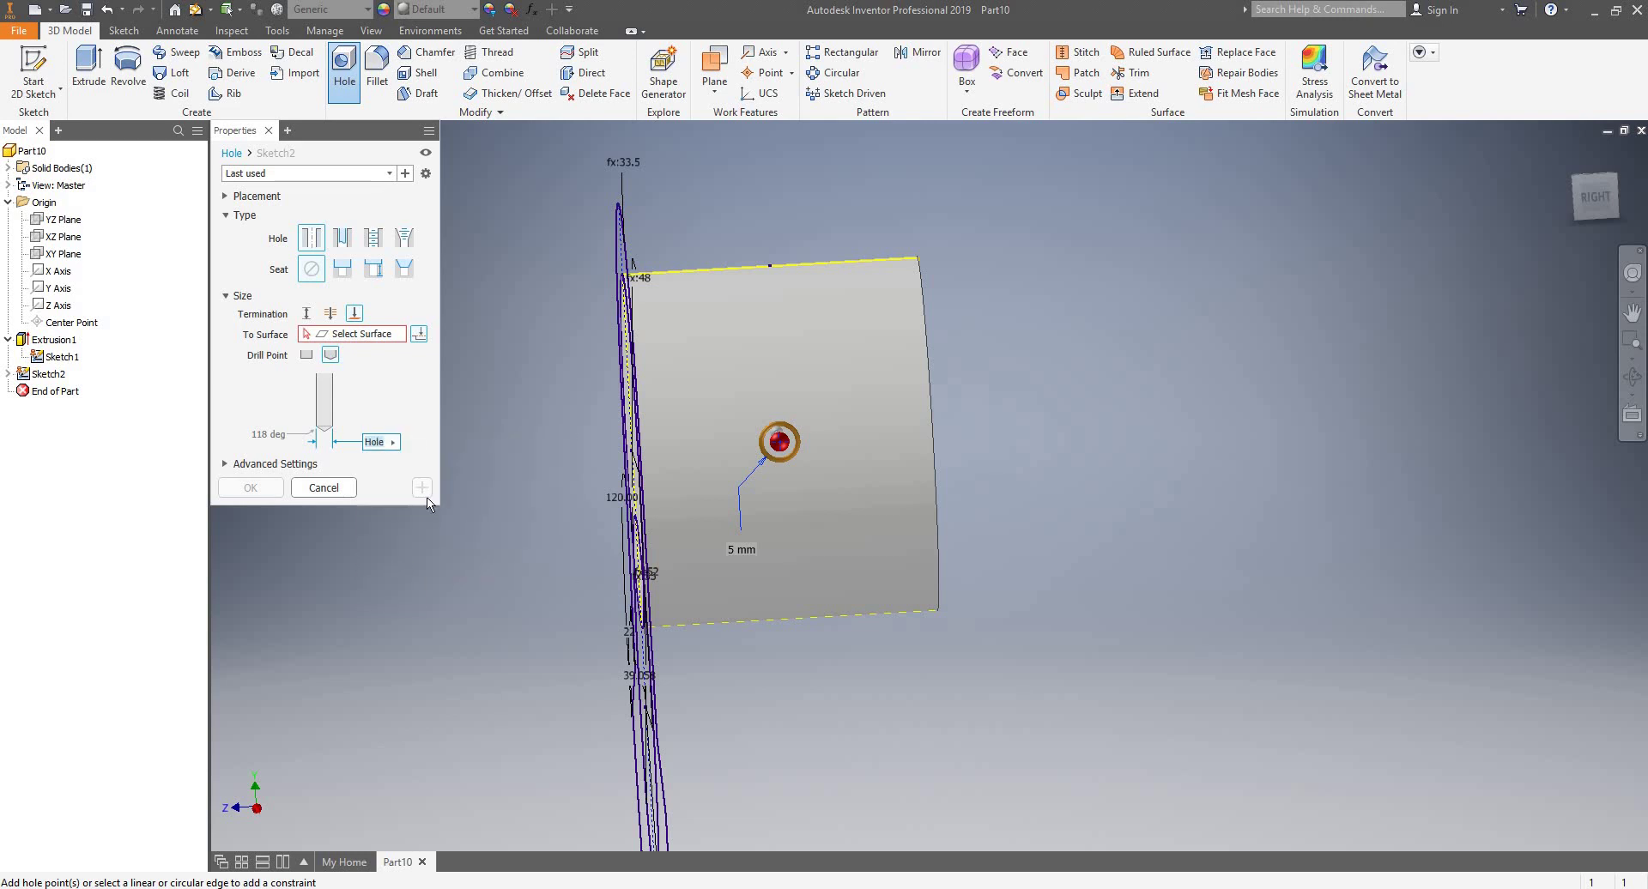
# - Set the crankpin hole's termination to Through All with Symmetric direction and create it
pyautogui.moveTo(1002, 333)
pyautogui.keyDown('shift'); pyautogui.mouseDown(button='middle')
pyautogui.moveTo(1079, 323)
pyautogui.moveTo(1078, 341)
pyautogui.mouseUp(button='middle'); pyautogui.keyUp('shift')
pyautogui.keyDown('shift'); pyautogui.moveTo(545, 229); pyautogui.dragTo(642, 244, button='middle'); pyautogui.keyUp('shift')
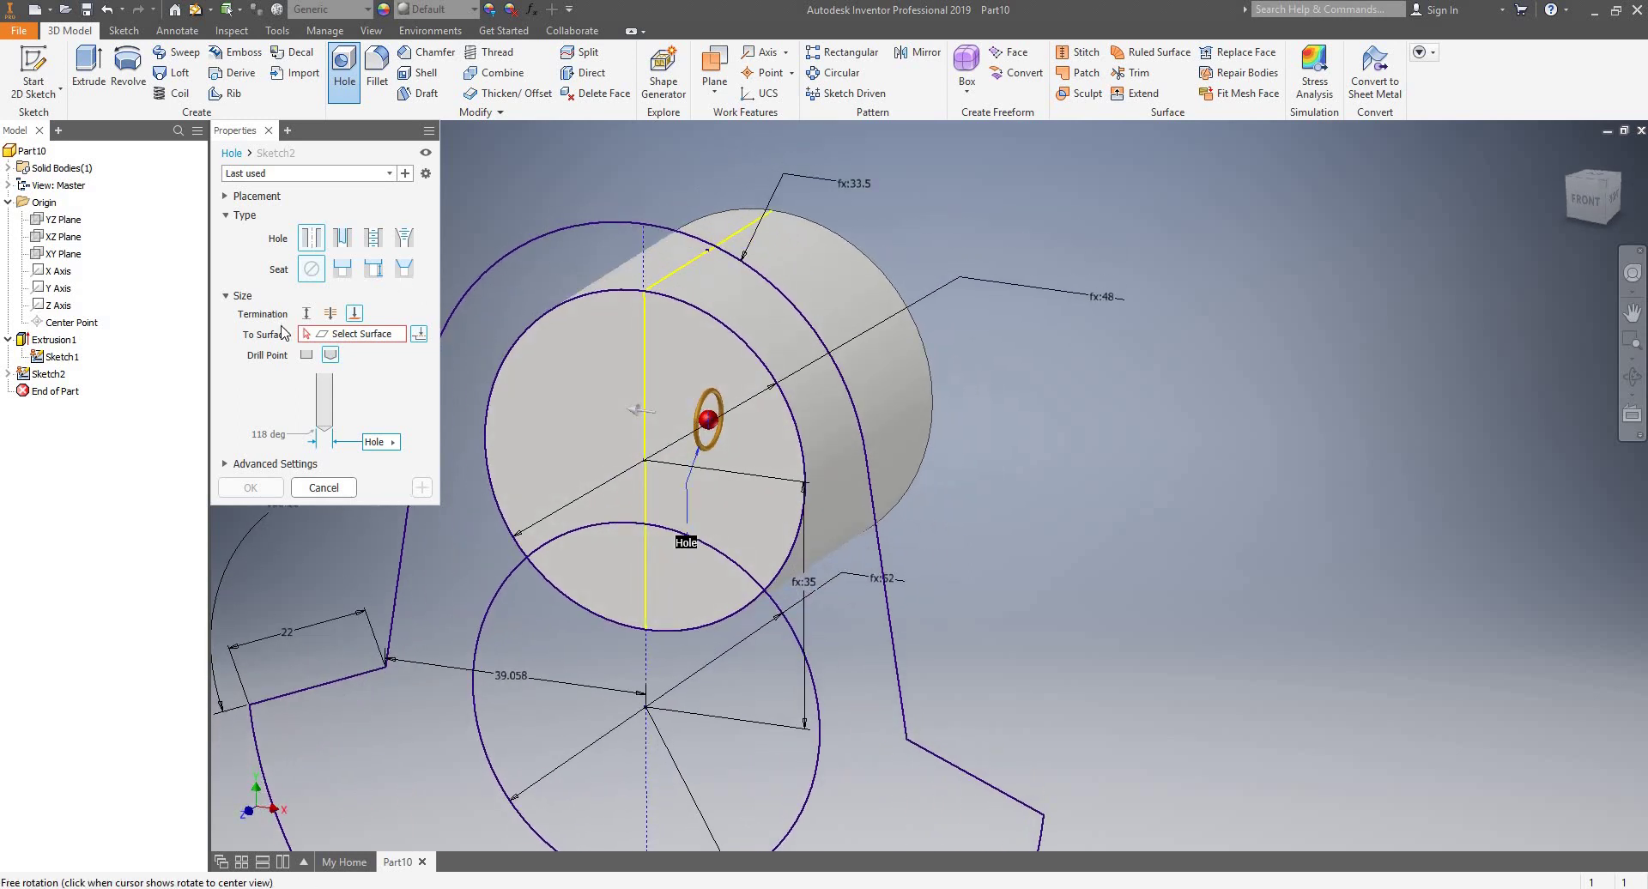
pyautogui.click(331, 314)
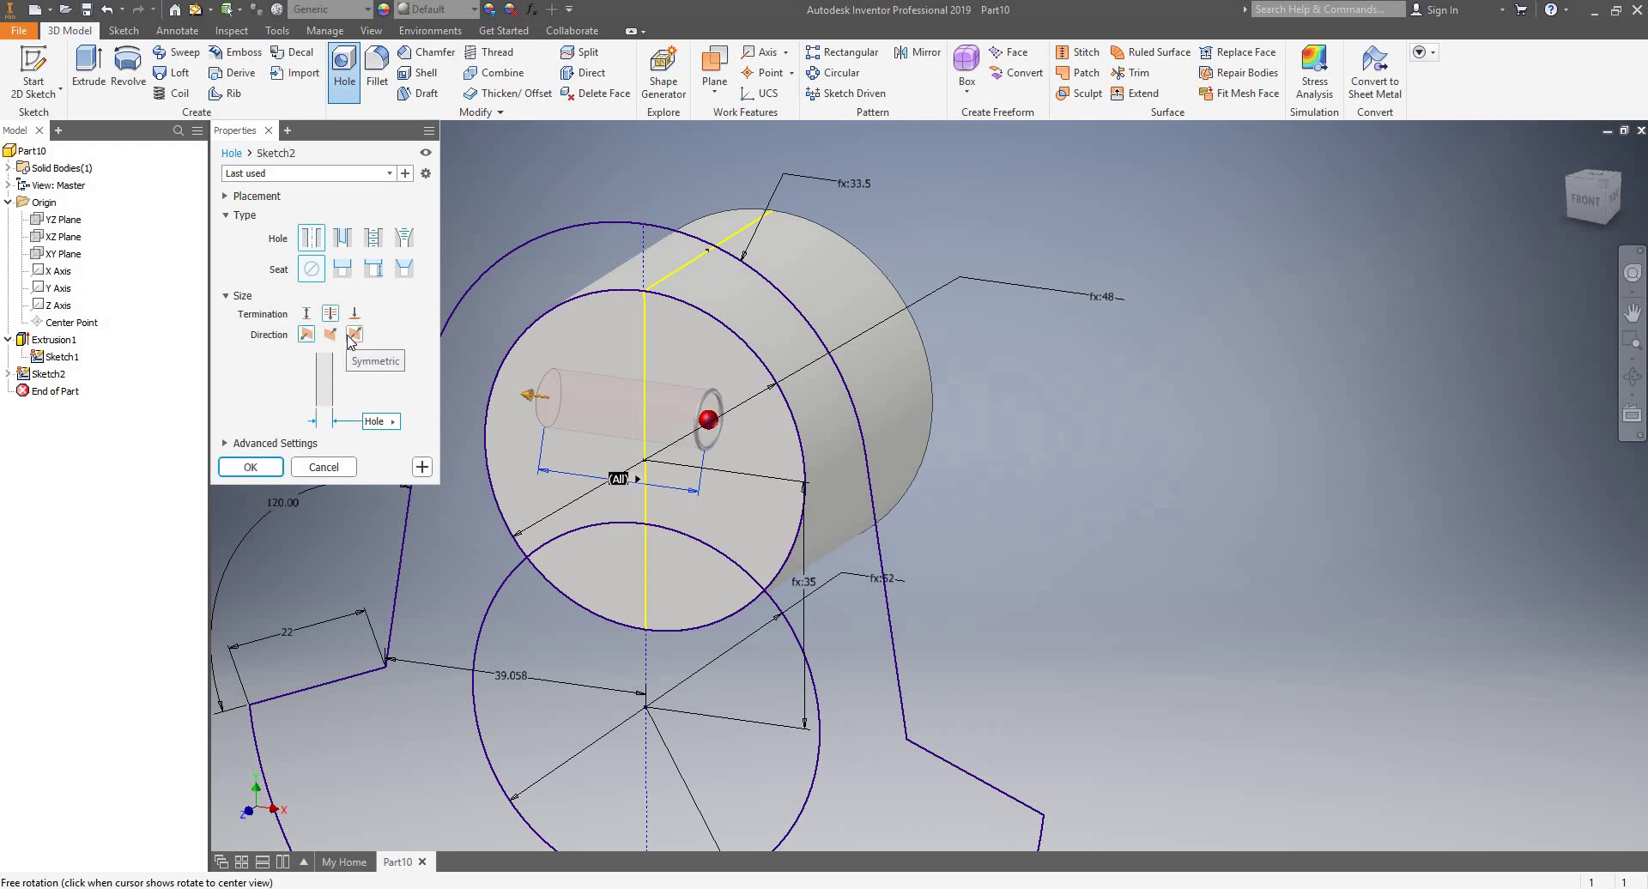
pyautogui.click(349, 337)
pyautogui.keyDown('shift'); pyautogui.moveTo(958, 292); pyautogui.dragTo(824, 269, button='middle'); pyautogui.keyUp('shift')
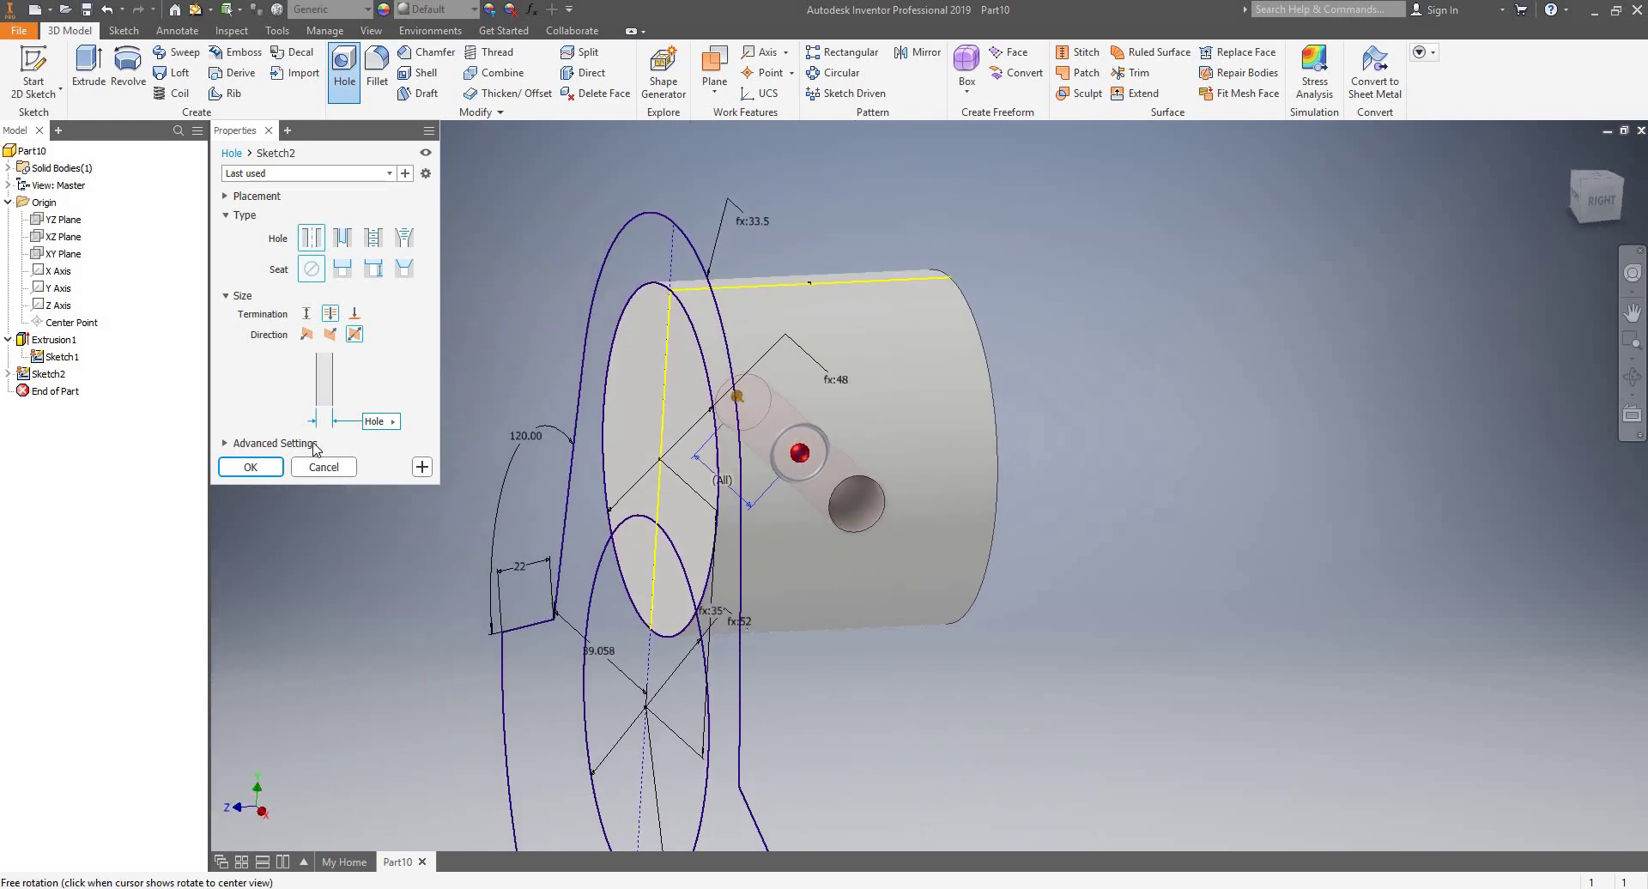
pyautogui.click(252, 467)
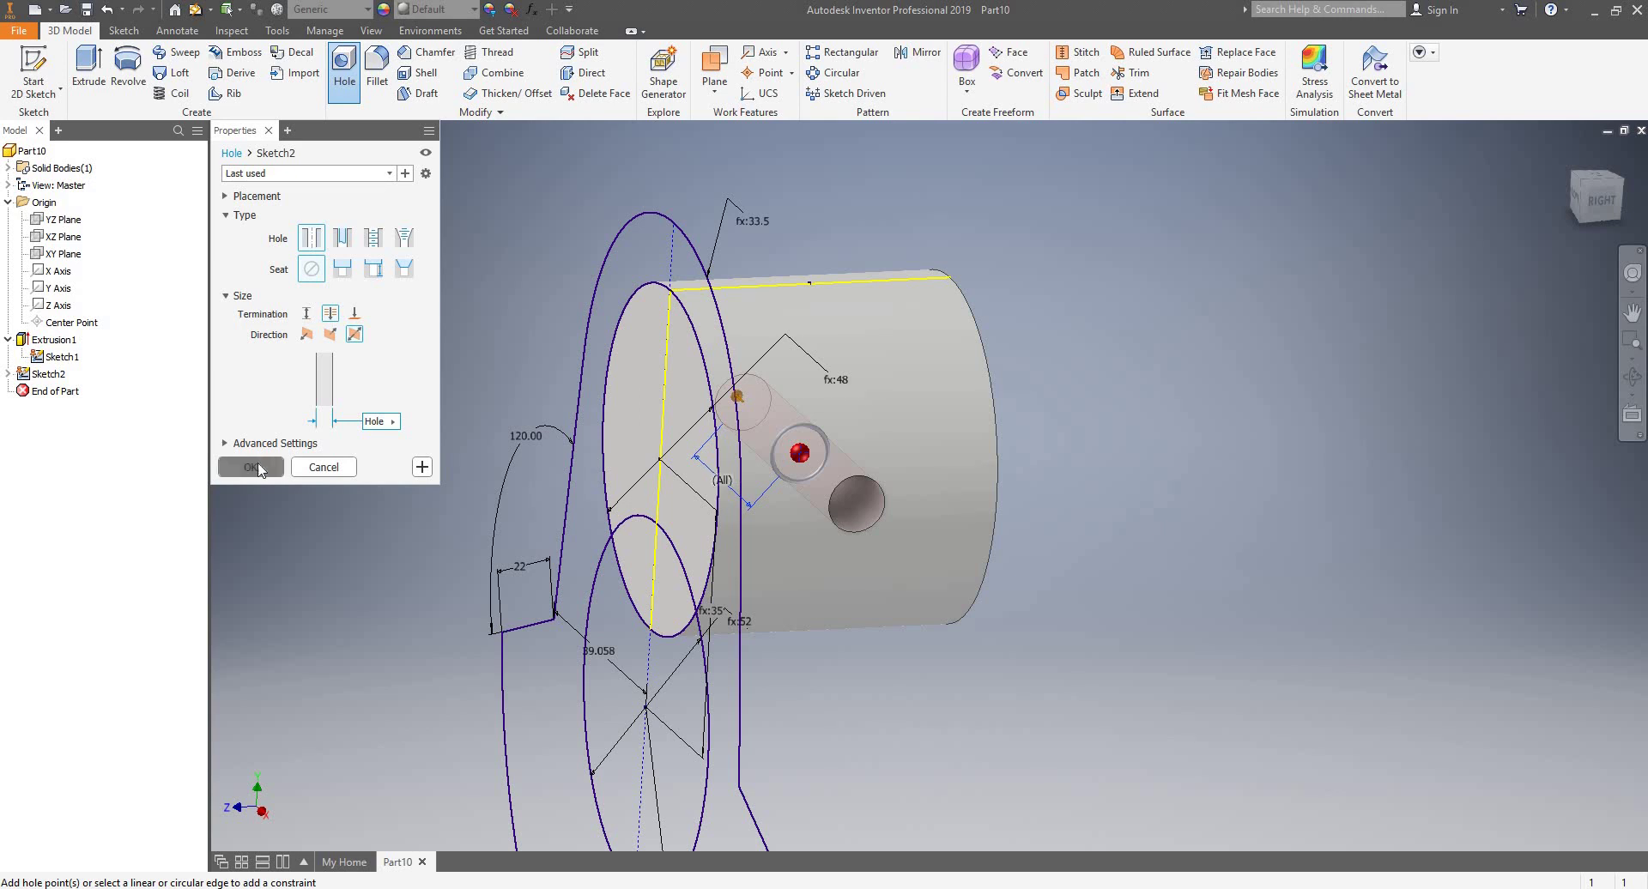
# - Fillet the rim edges at both ends of the crankpin's oil hole with a 0.5 mm radius
pyautogui.keyDown('shift'); pyautogui.moveTo(546, 387); pyautogui.dragTo(728, 421, button='middle'); pyautogui.keyUp('shift')
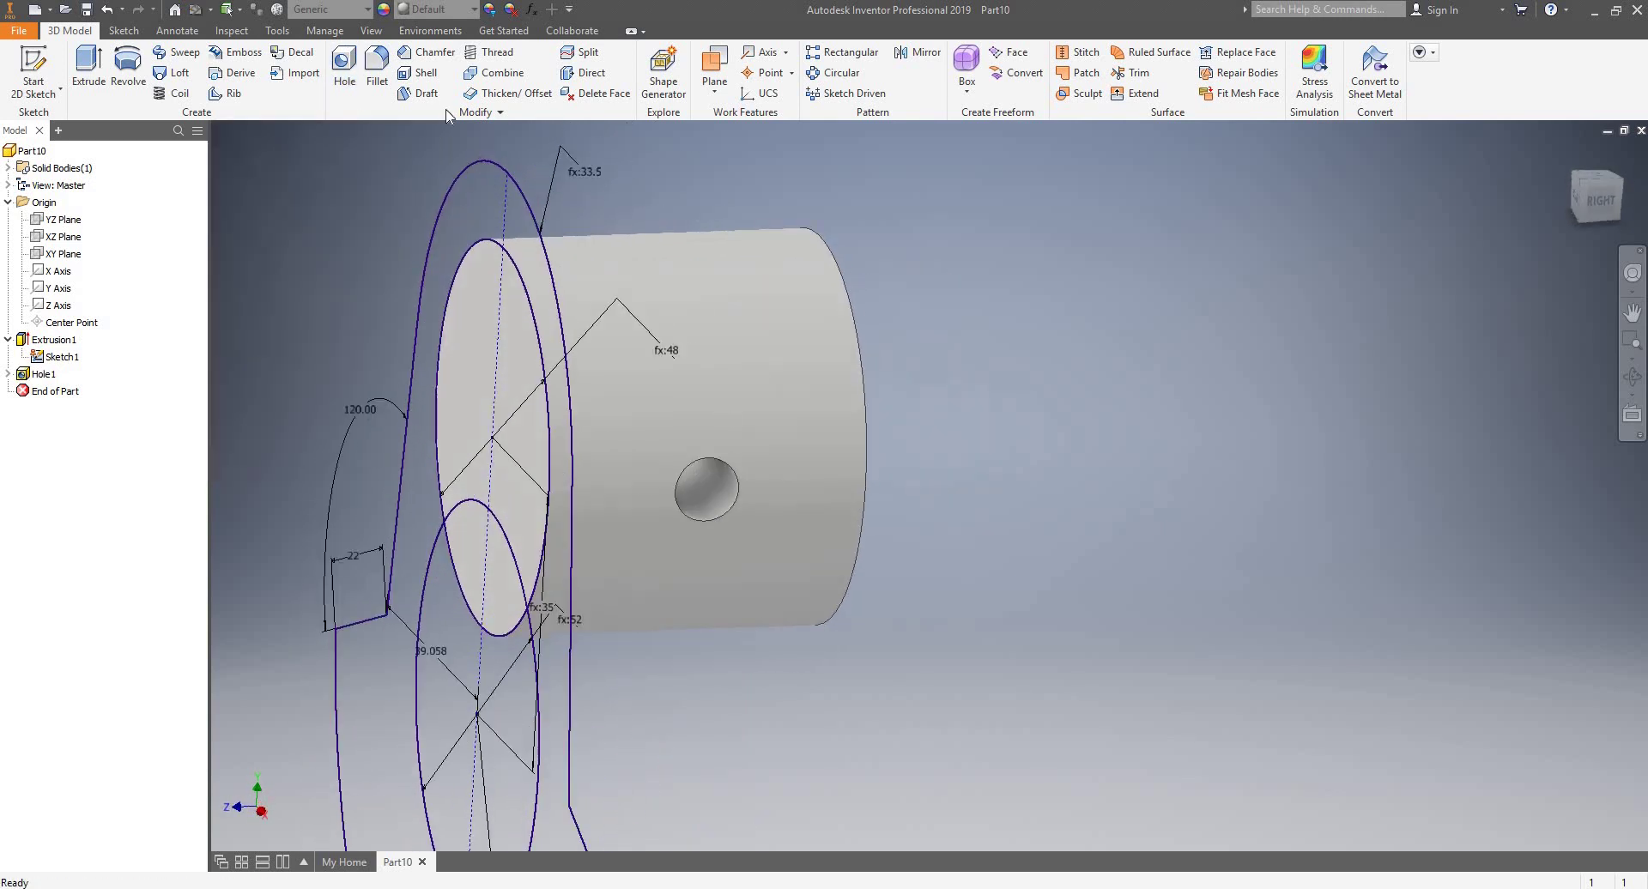
pyautogui.click(709, 461)
pyautogui.keyDown('shift'); pyautogui.moveTo(1017, 361); pyautogui.dragTo(764, 438, button='middle'); pyautogui.keyUp('shift')
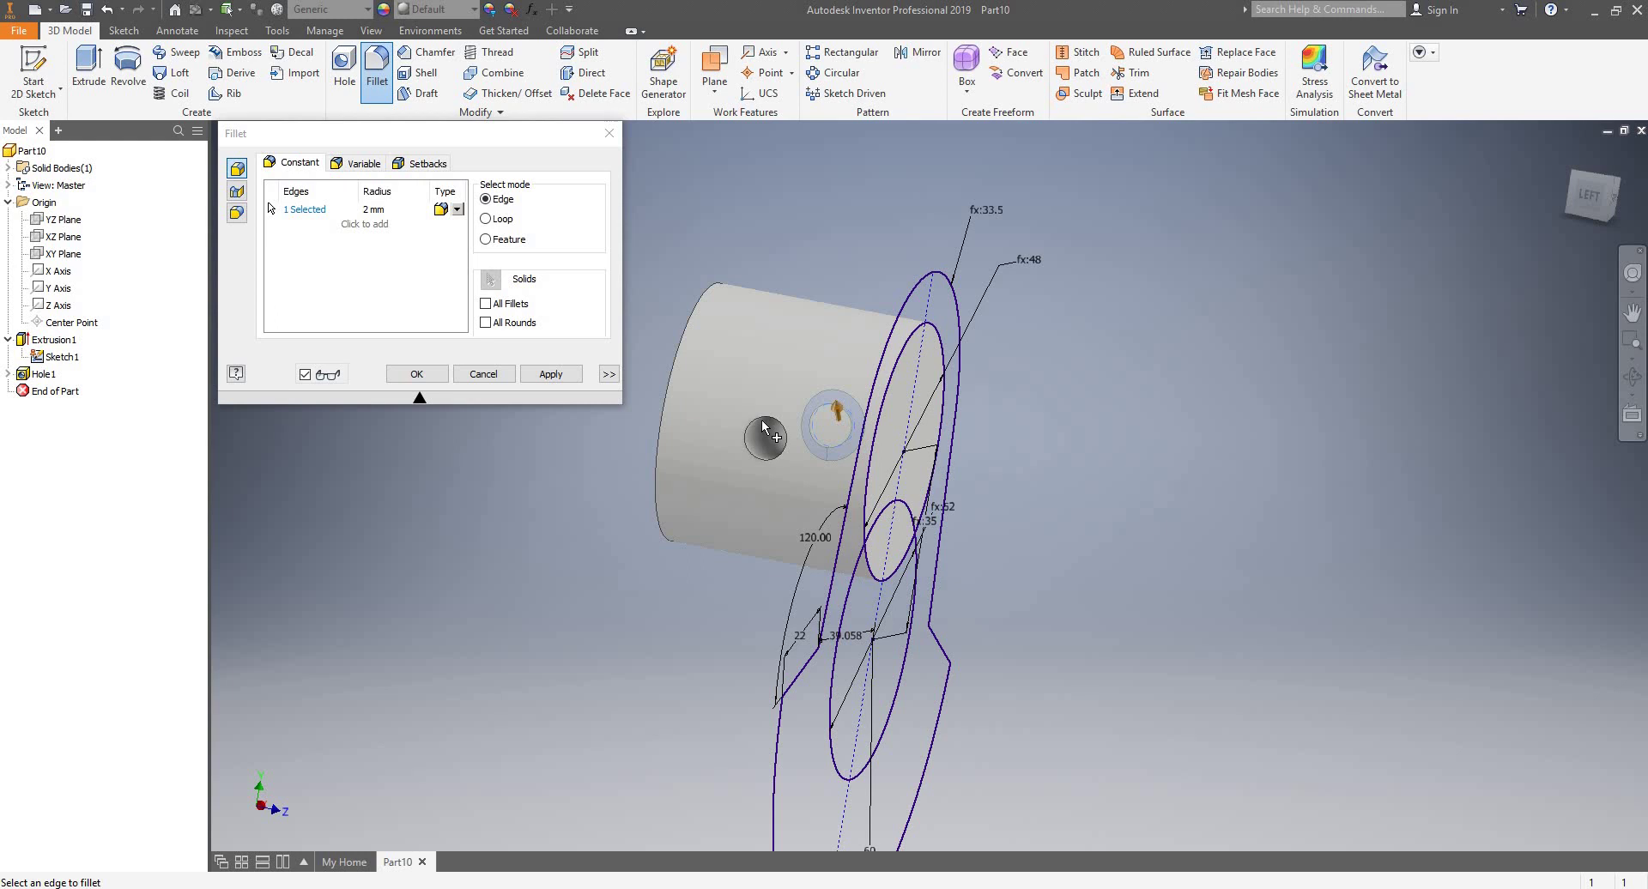
pyautogui.click(765, 429)
pyautogui.scroll(3, 765, 433)
pyautogui.click(407, 211)
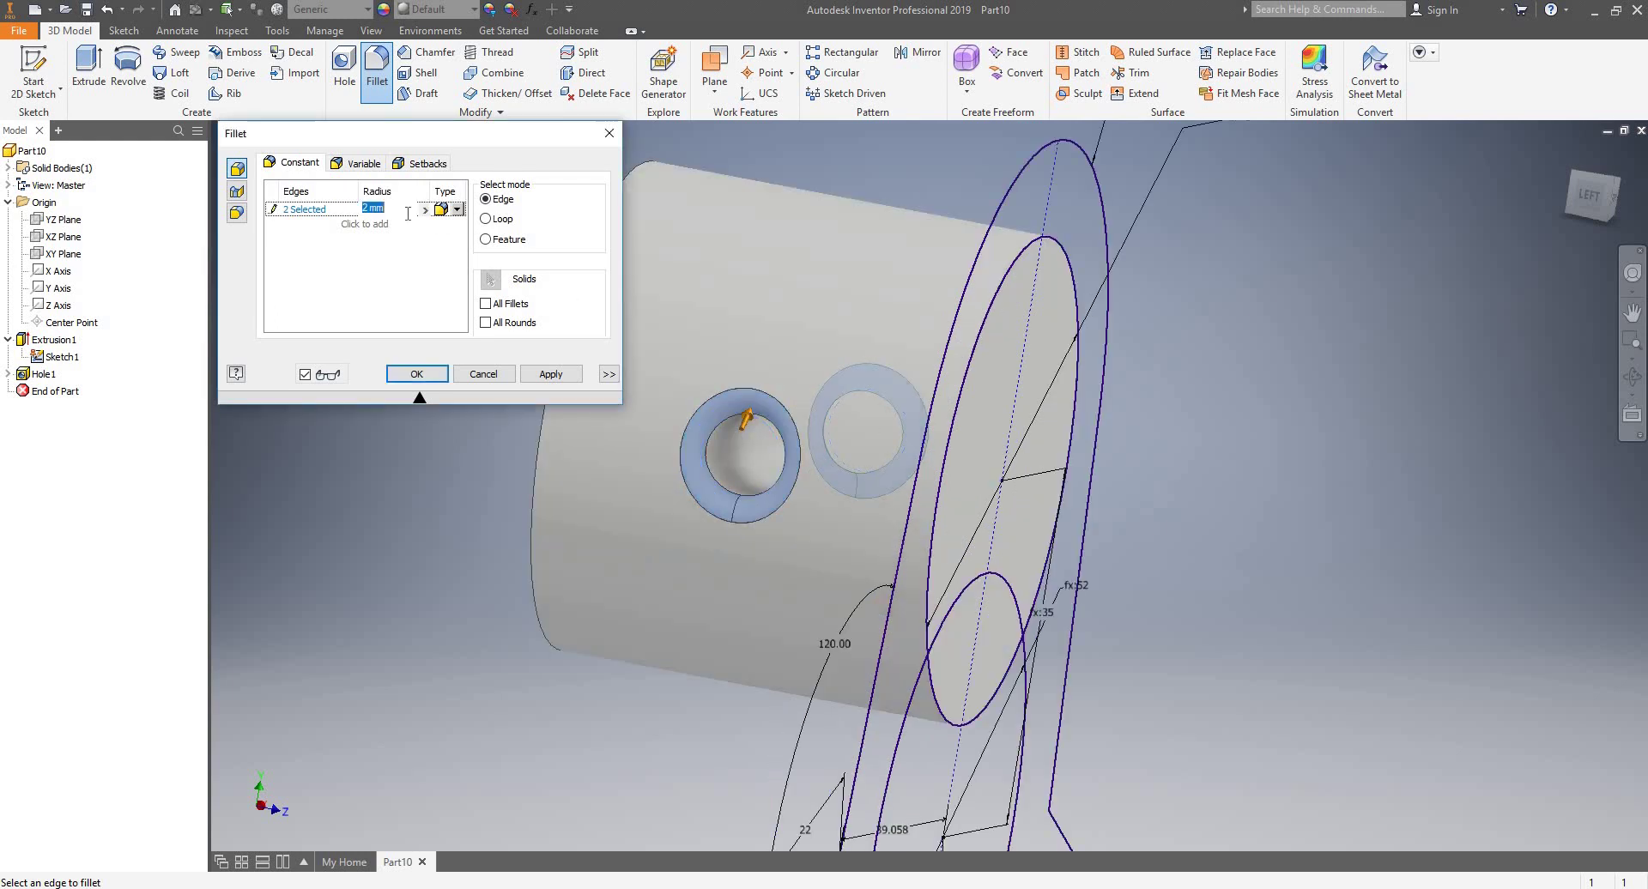
pyautogui.press('BackSpace')
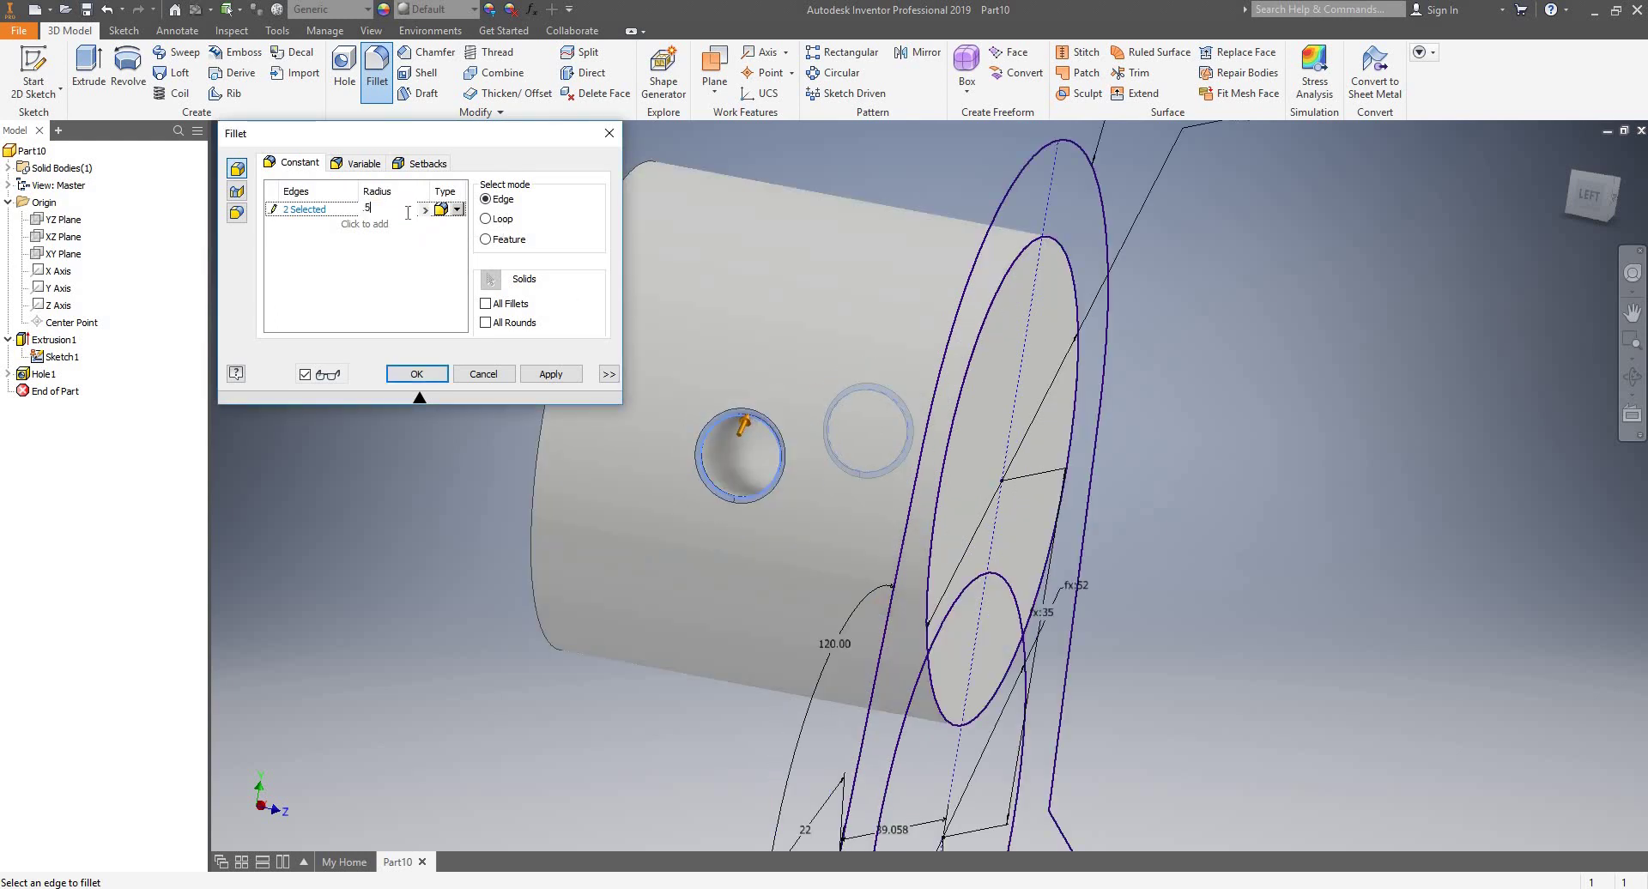
pyautogui.click(548, 374)
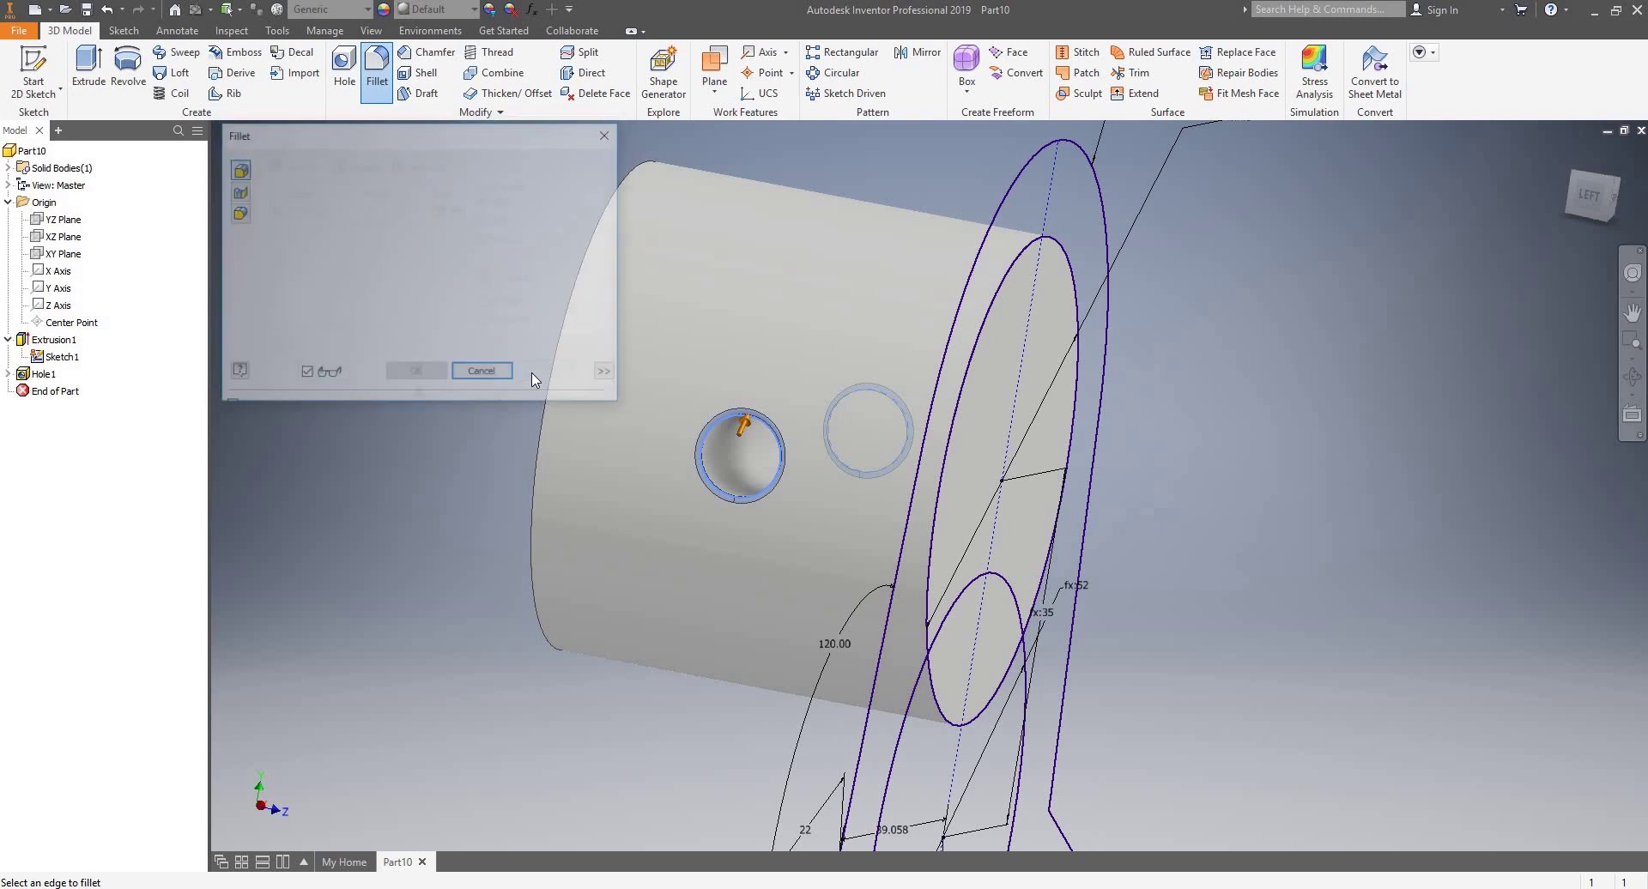
pyautogui.click(610, 134)
# - Extrude the whole balance web profile away from the crankpin by the Balancewidth parameter
pyautogui.scroll(-5, 914, 364)
pyautogui.moveTo(914, 369)
pyautogui.keyDown('shift'); pyautogui.mouseDown(button='middle')
pyautogui.moveTo(589, 375)
pyautogui.moveTo(696, 371)
pyautogui.mouseUp(button='middle'); pyautogui.keyUp('shift')
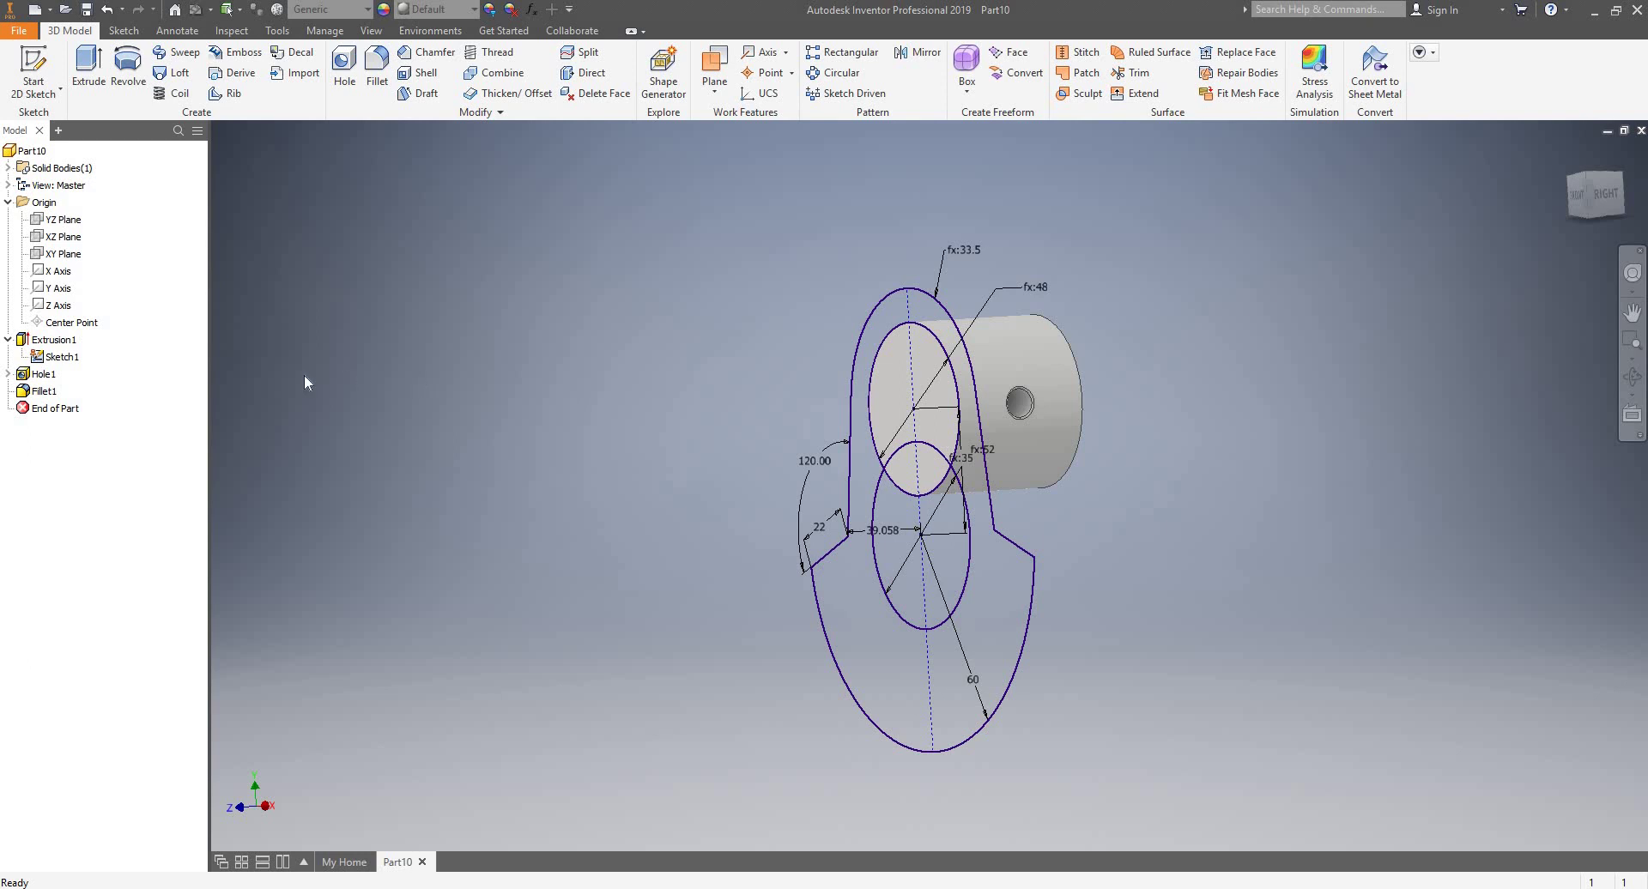
pyautogui.click(90, 62)
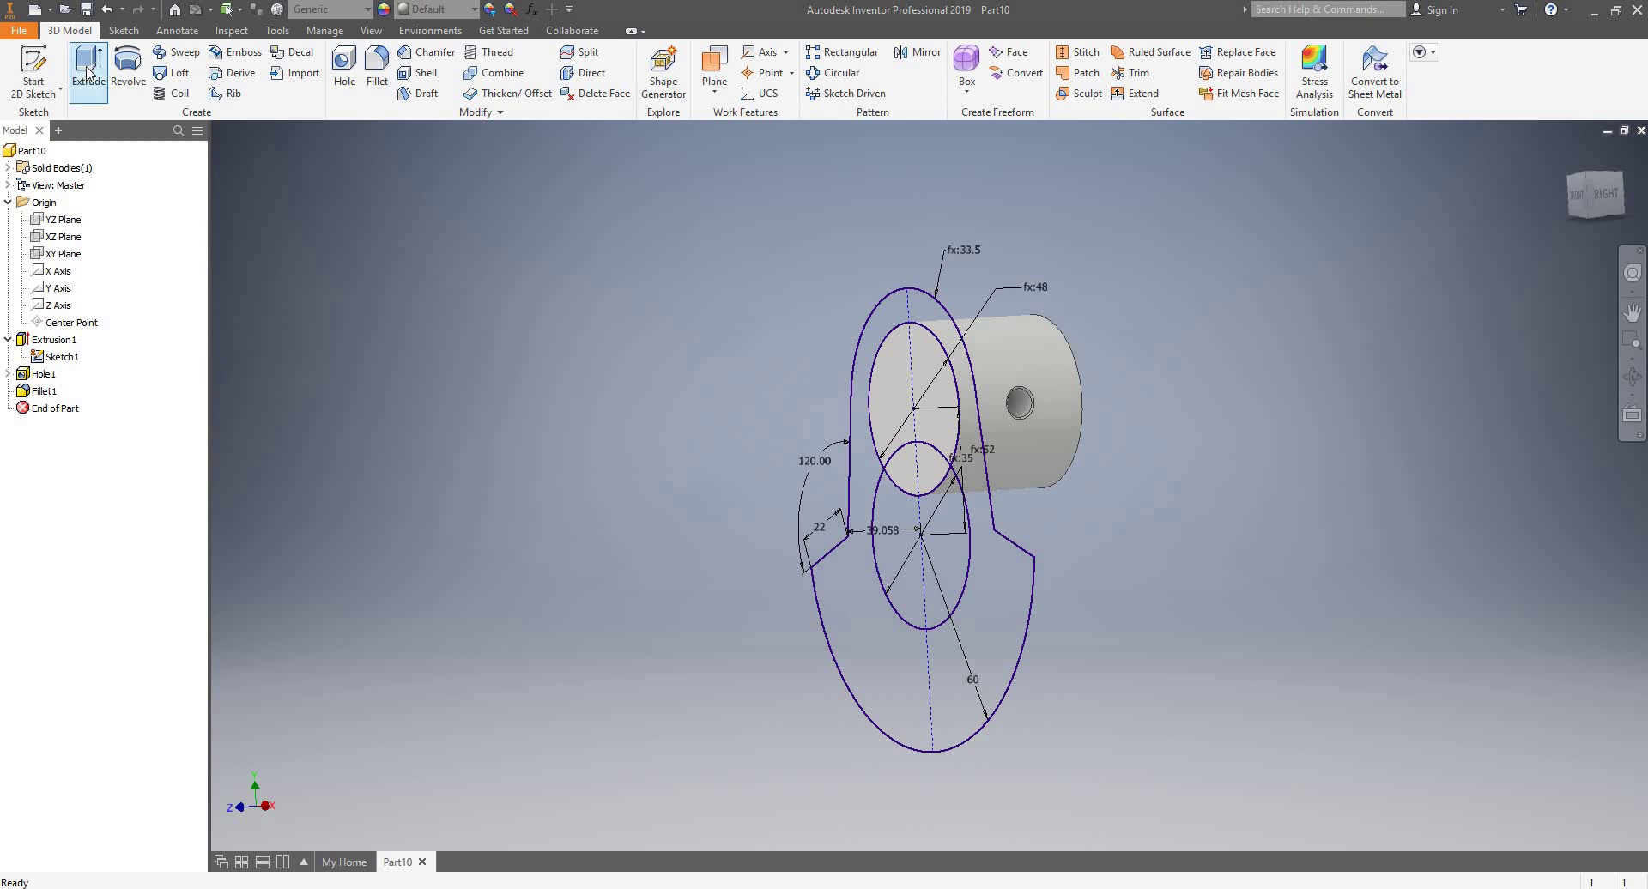
pyautogui.click(903, 307)
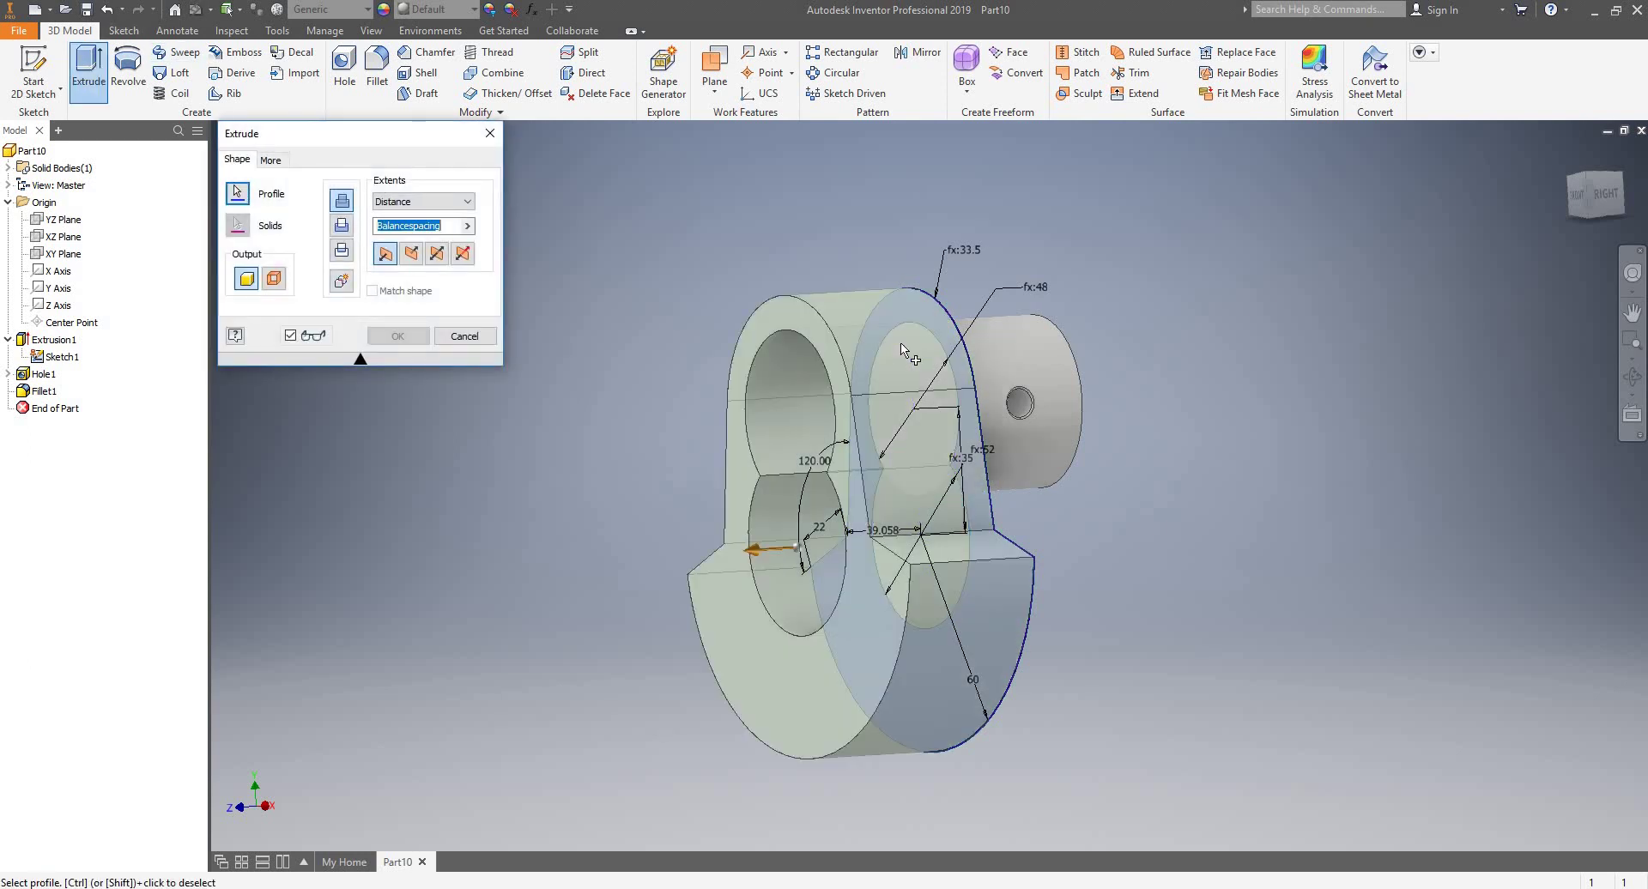
pyautogui.keyDown('shift'); pyautogui.moveTo(932, 384); pyautogui.dragTo(893, 550, button='middle'); pyautogui.keyUp('shift')
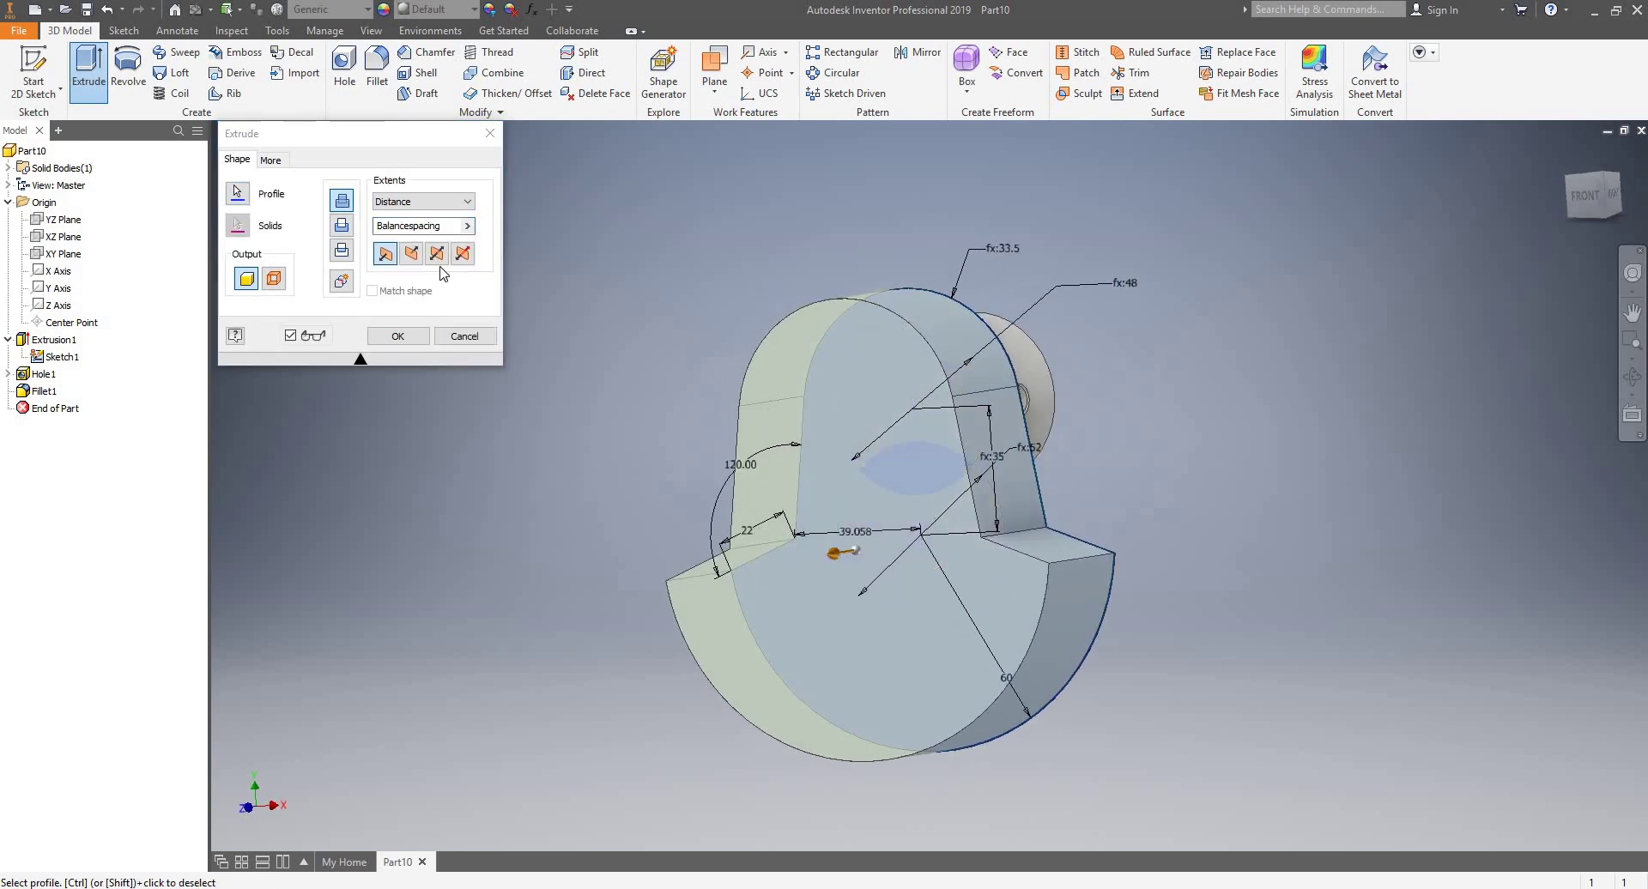
pyautogui.click(470, 229)
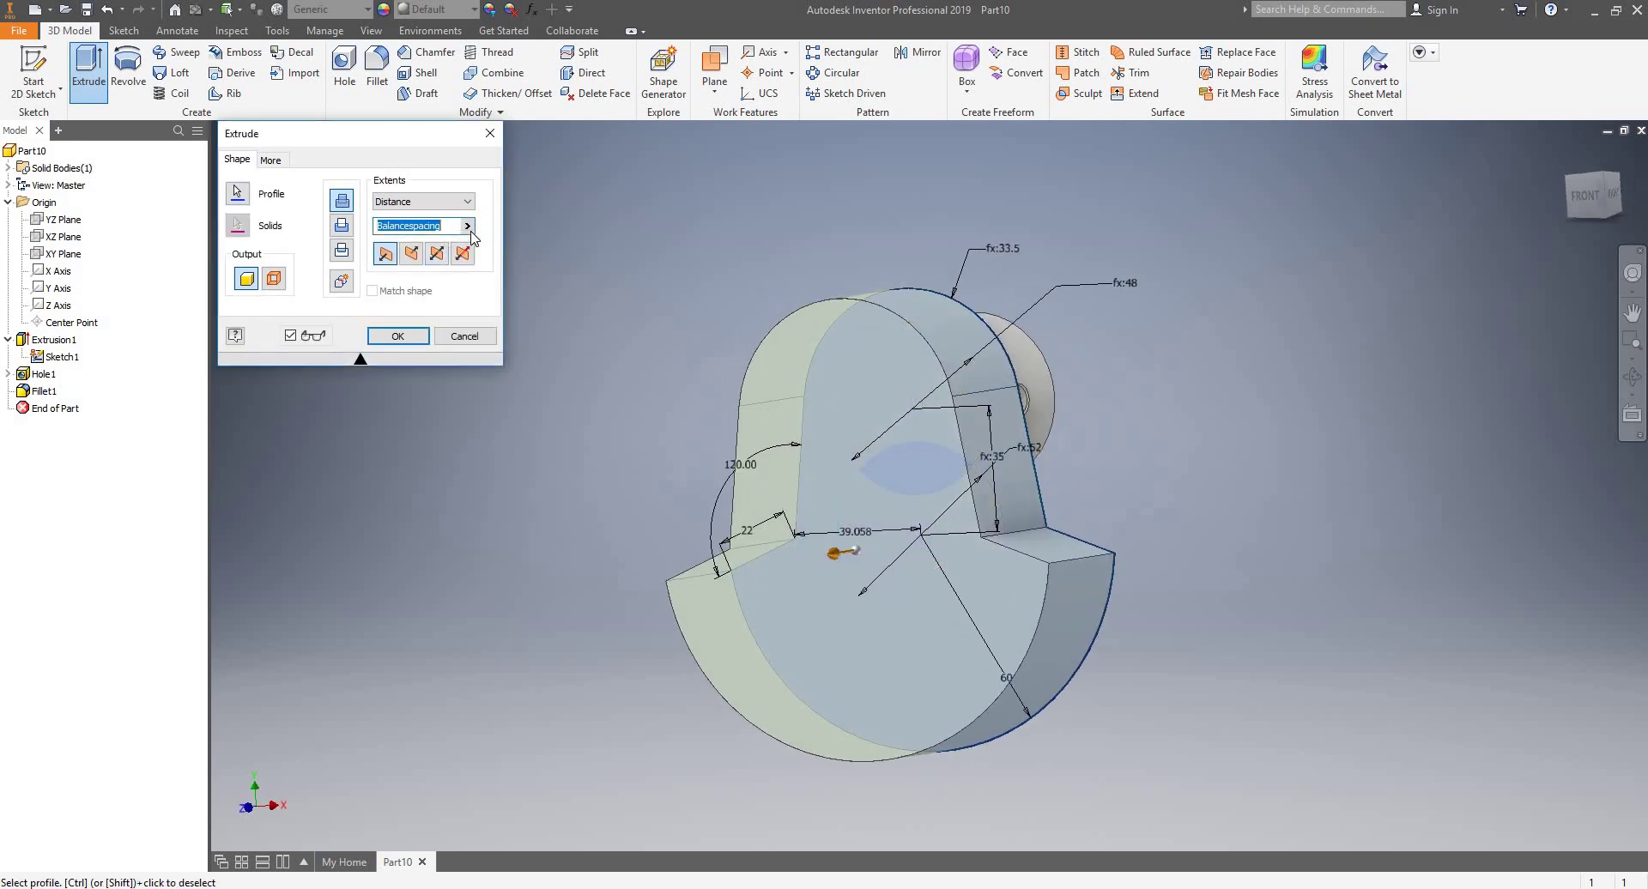
pyautogui.click(469, 227)
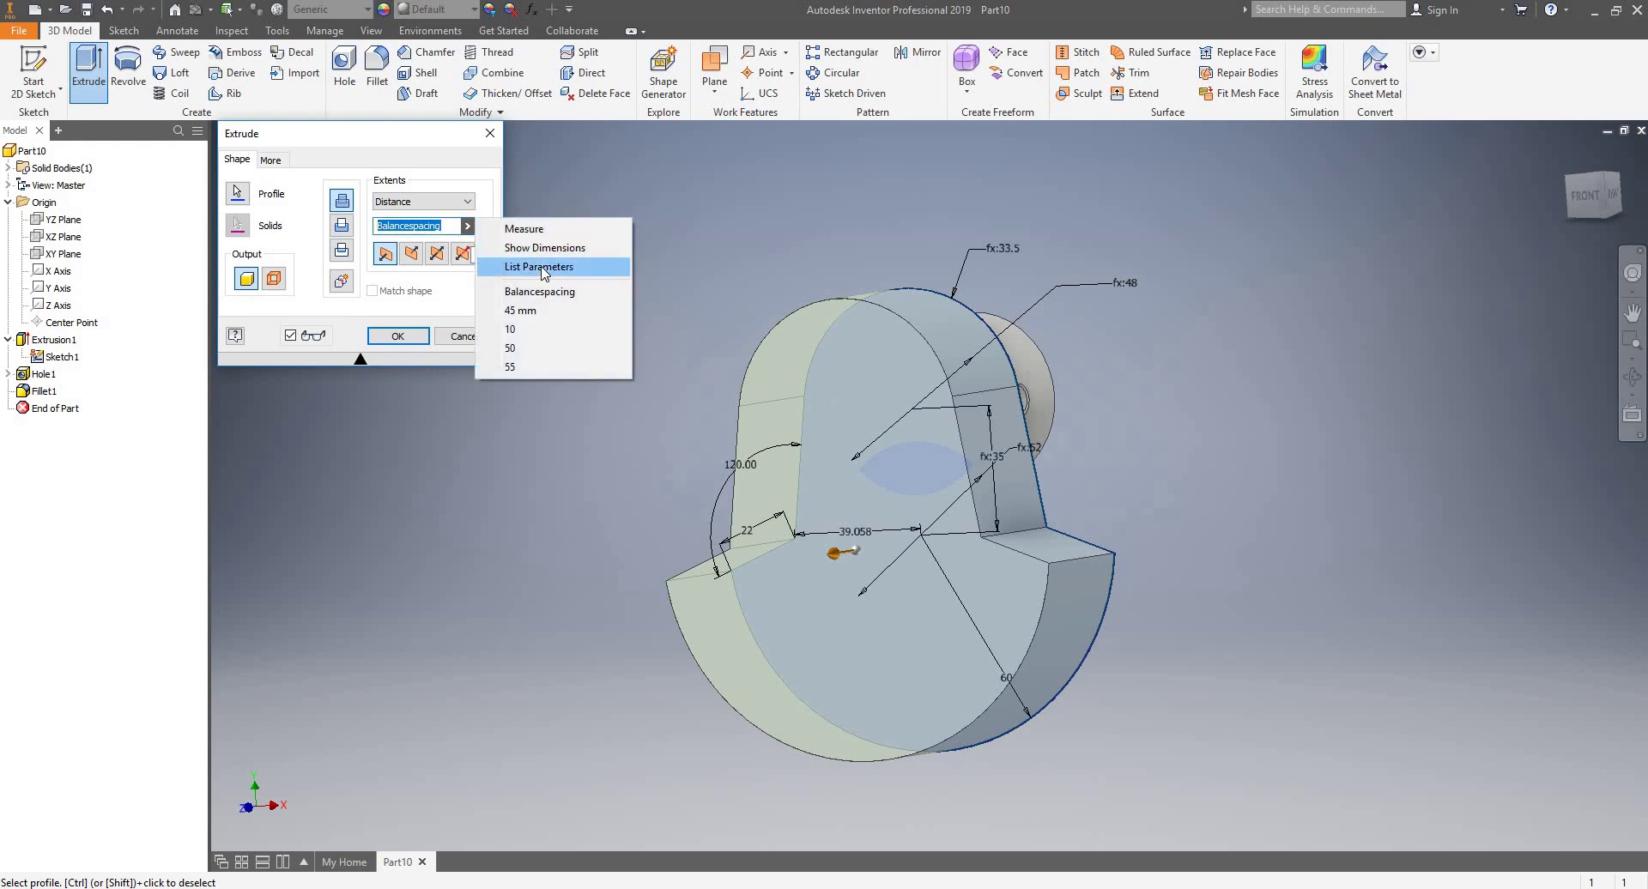
pyautogui.click(537, 266)
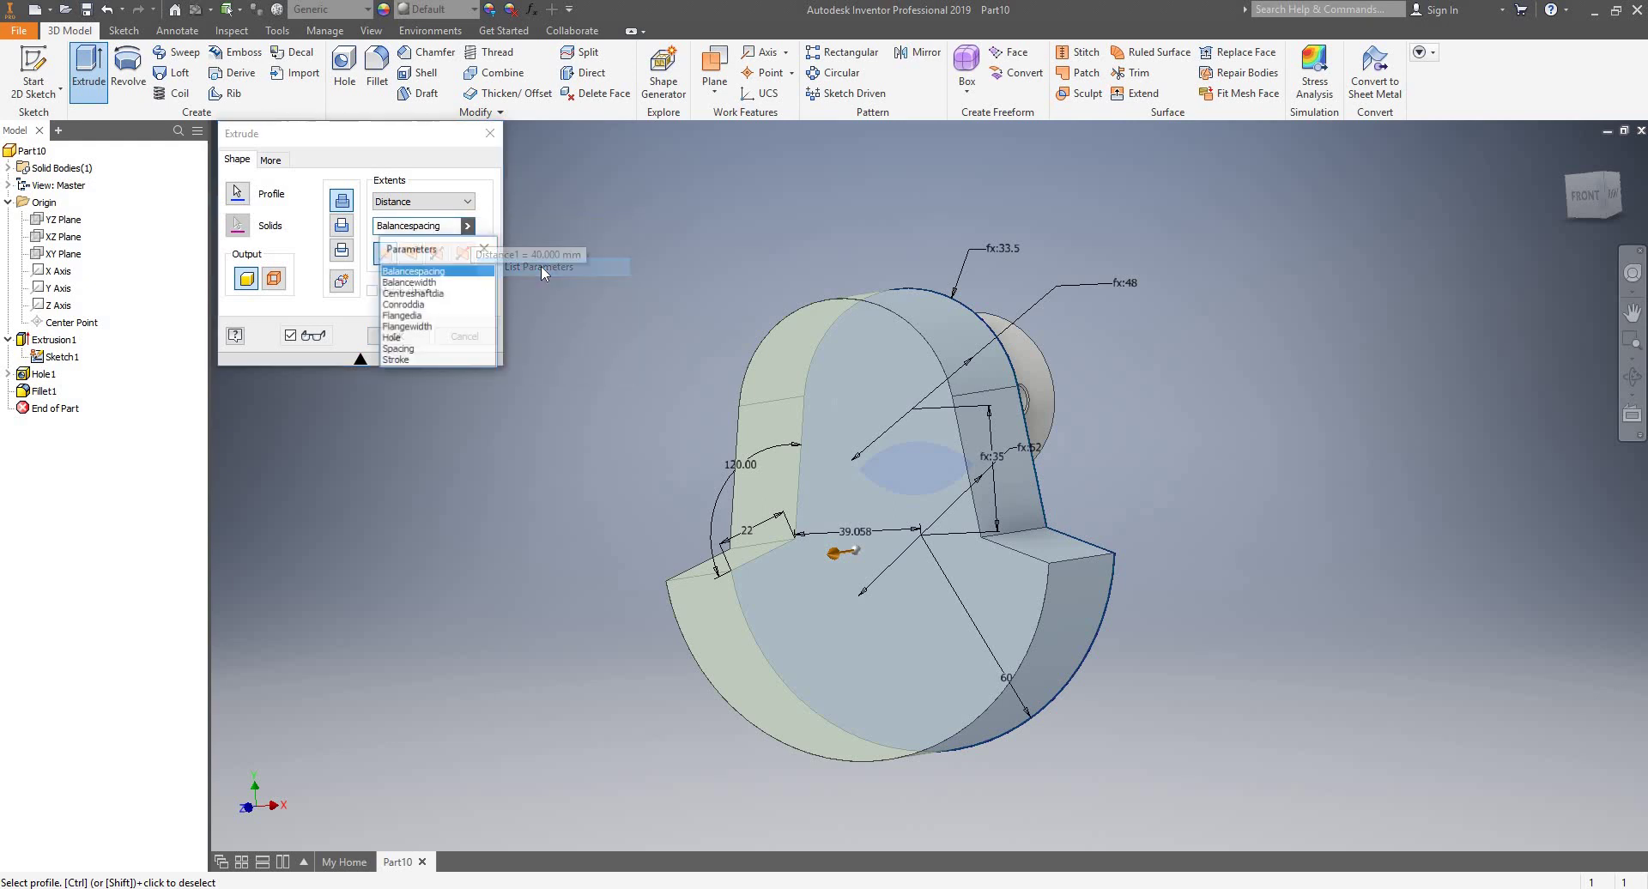
pyautogui.click(420, 282)
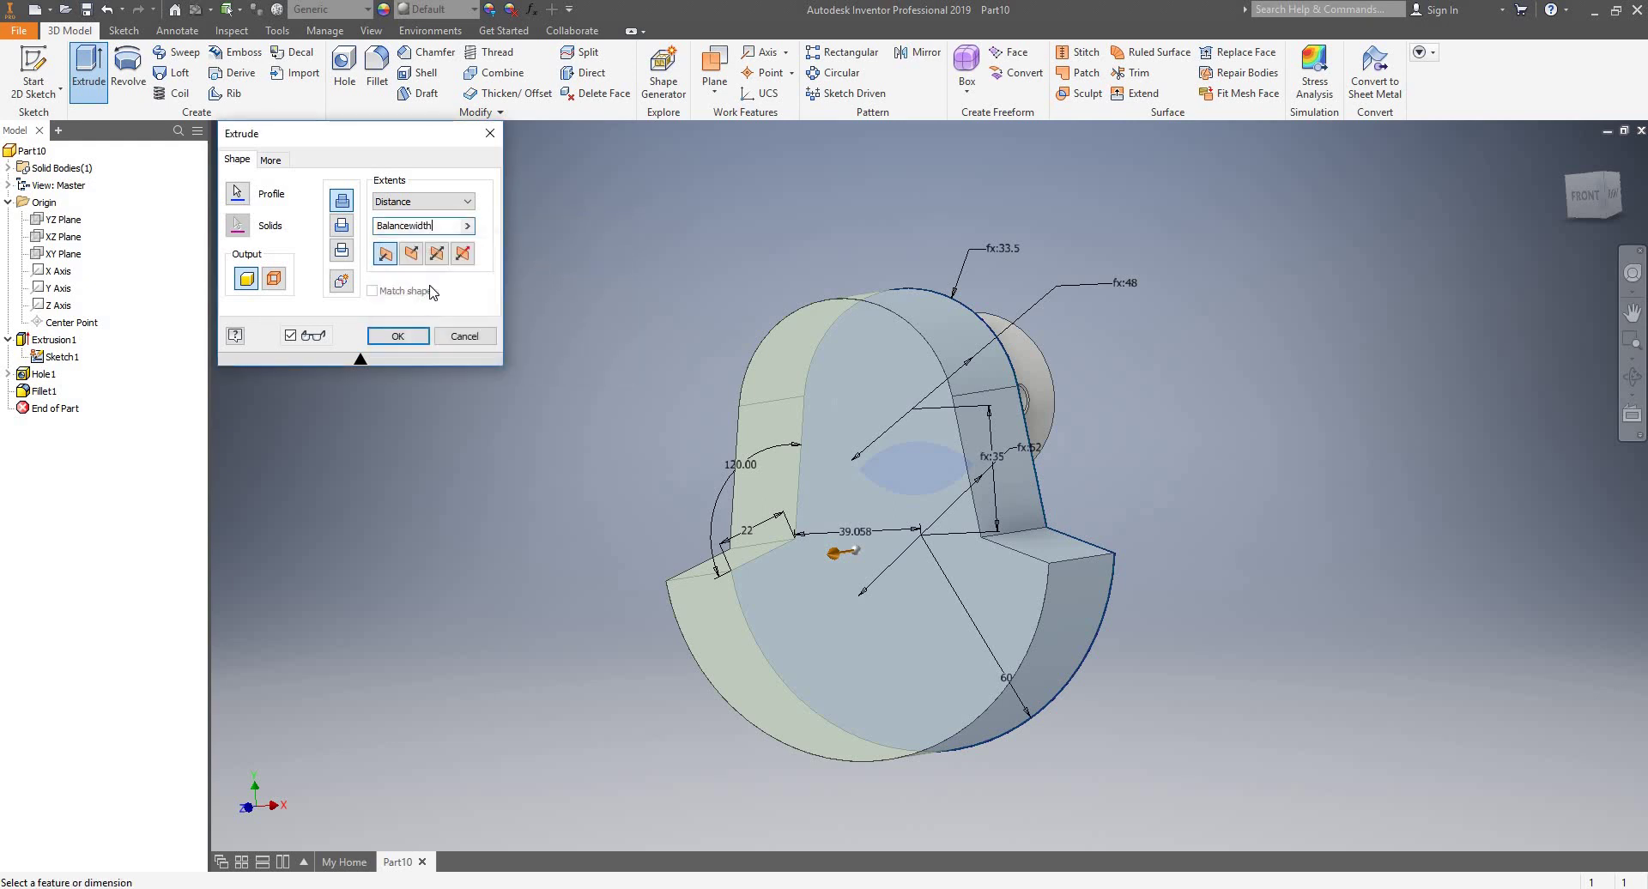
pyautogui.click(398, 335)
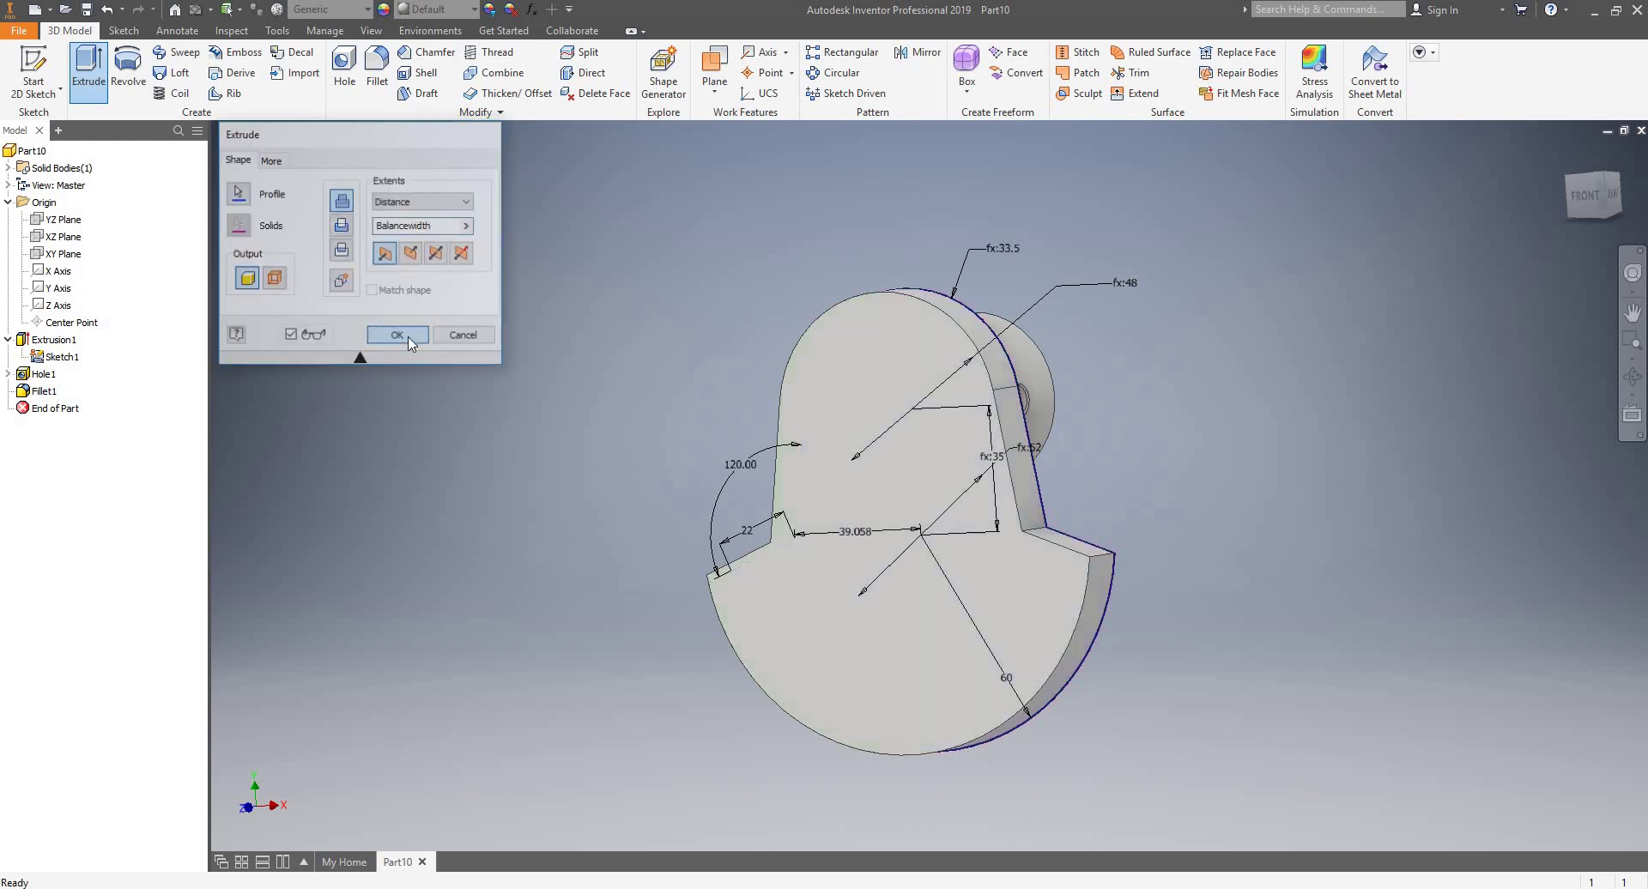
# - Start a sketch on the YZ plane with the graphics sliced, and project the part's cut edges
pyautogui.keyDown('shift'); pyautogui.moveTo(901, 395); pyautogui.dragTo(1287, 322, button='middle'); pyautogui.keyUp('shift')
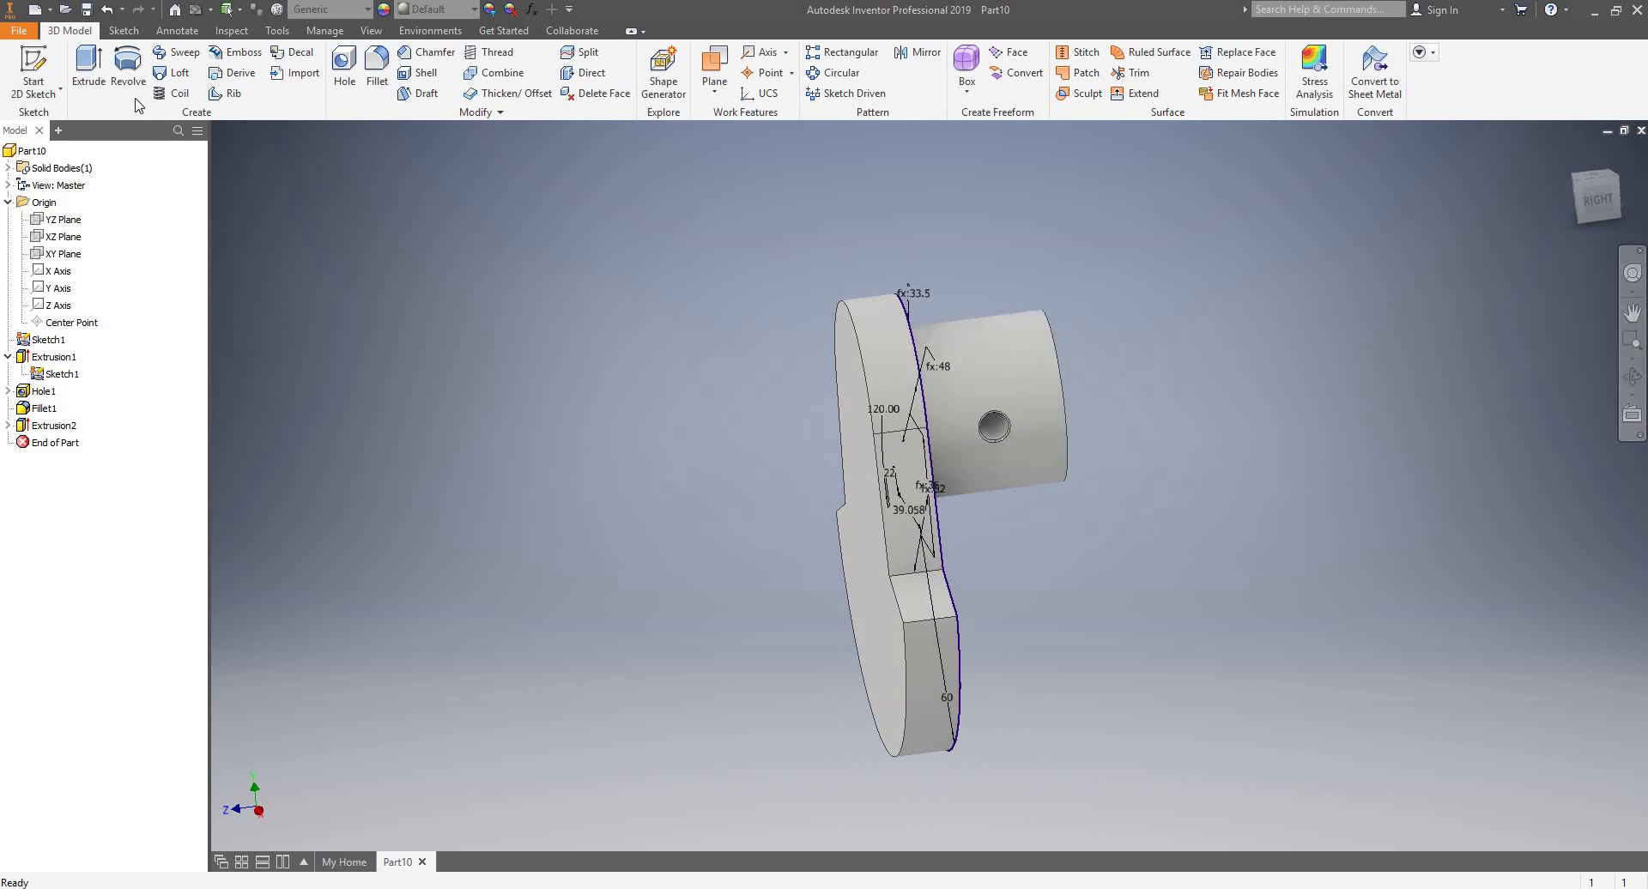
pyautogui.click(34, 73)
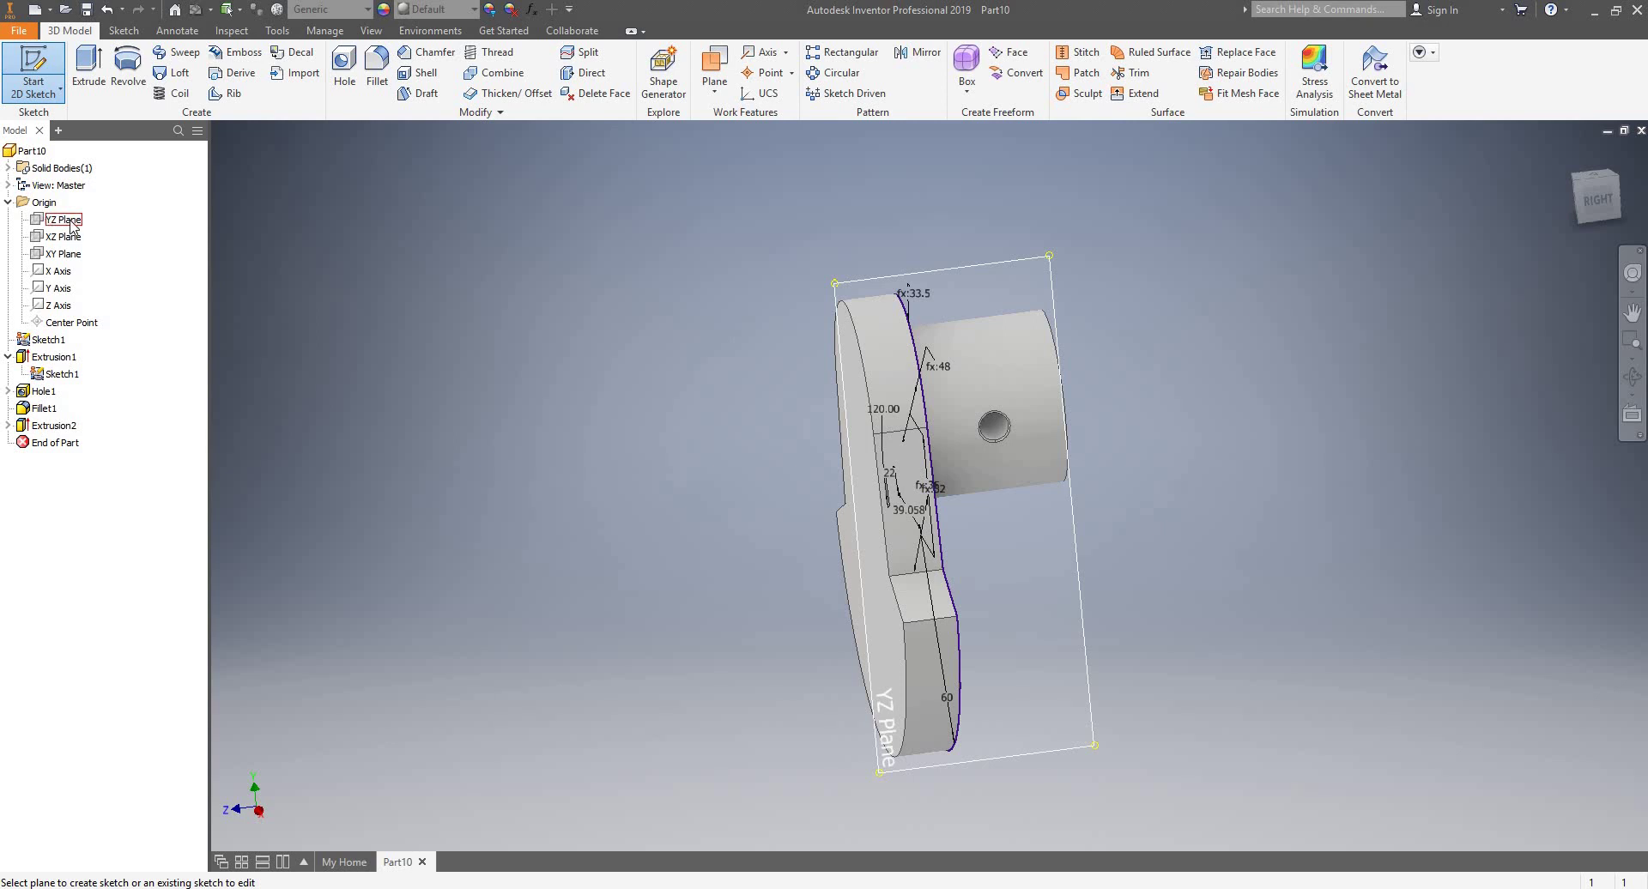
pyautogui.click(82, 219)
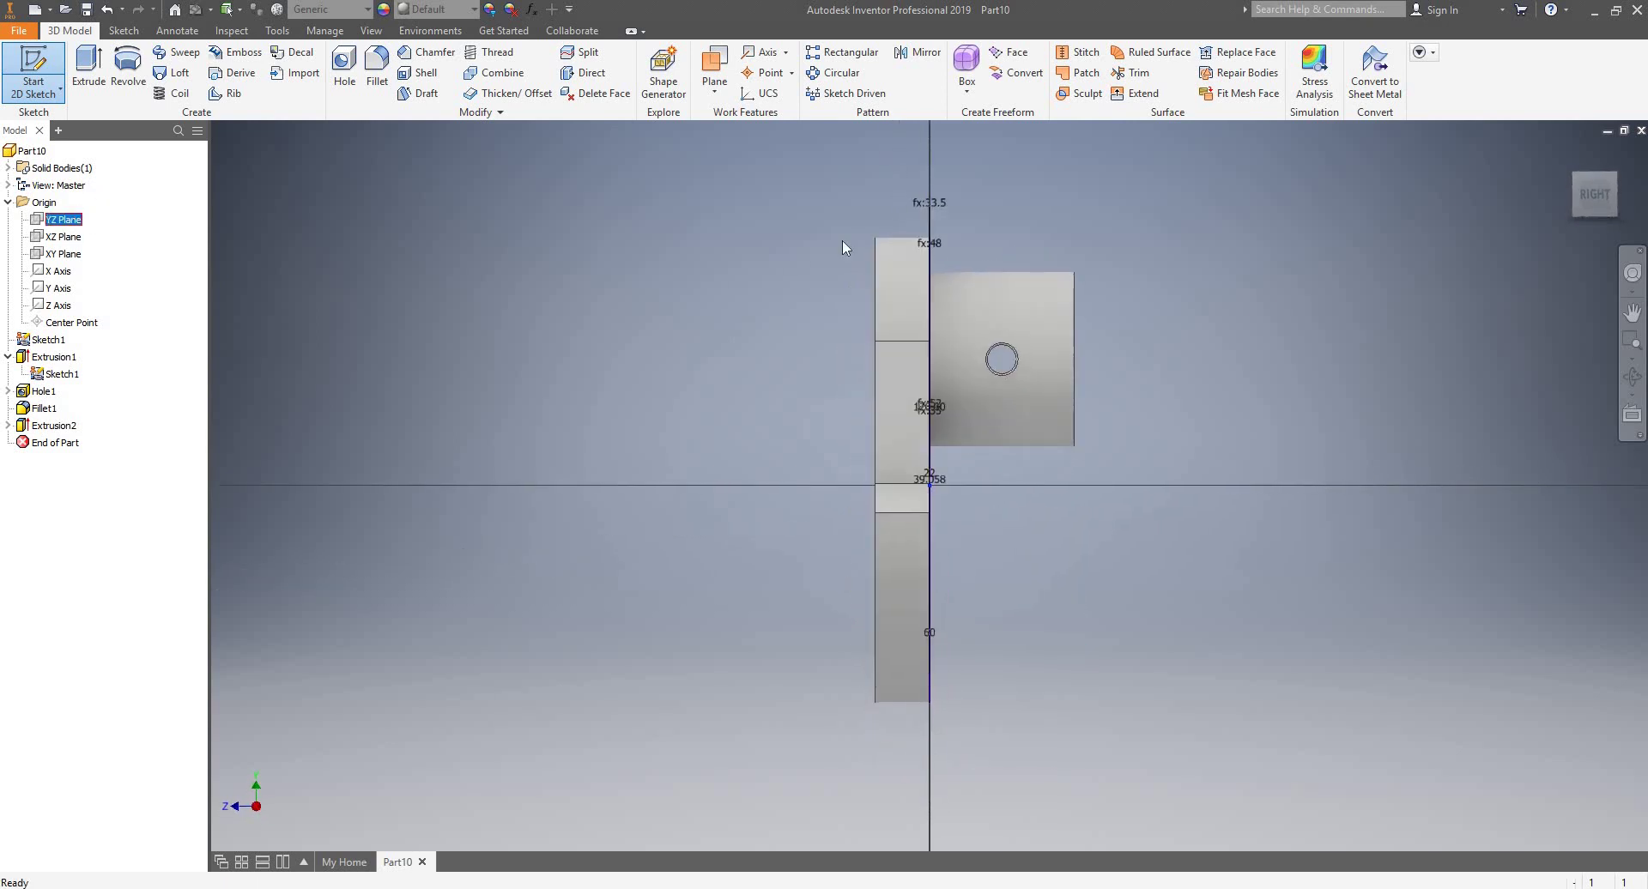
pyautogui.scroll(-5, 934, 238)
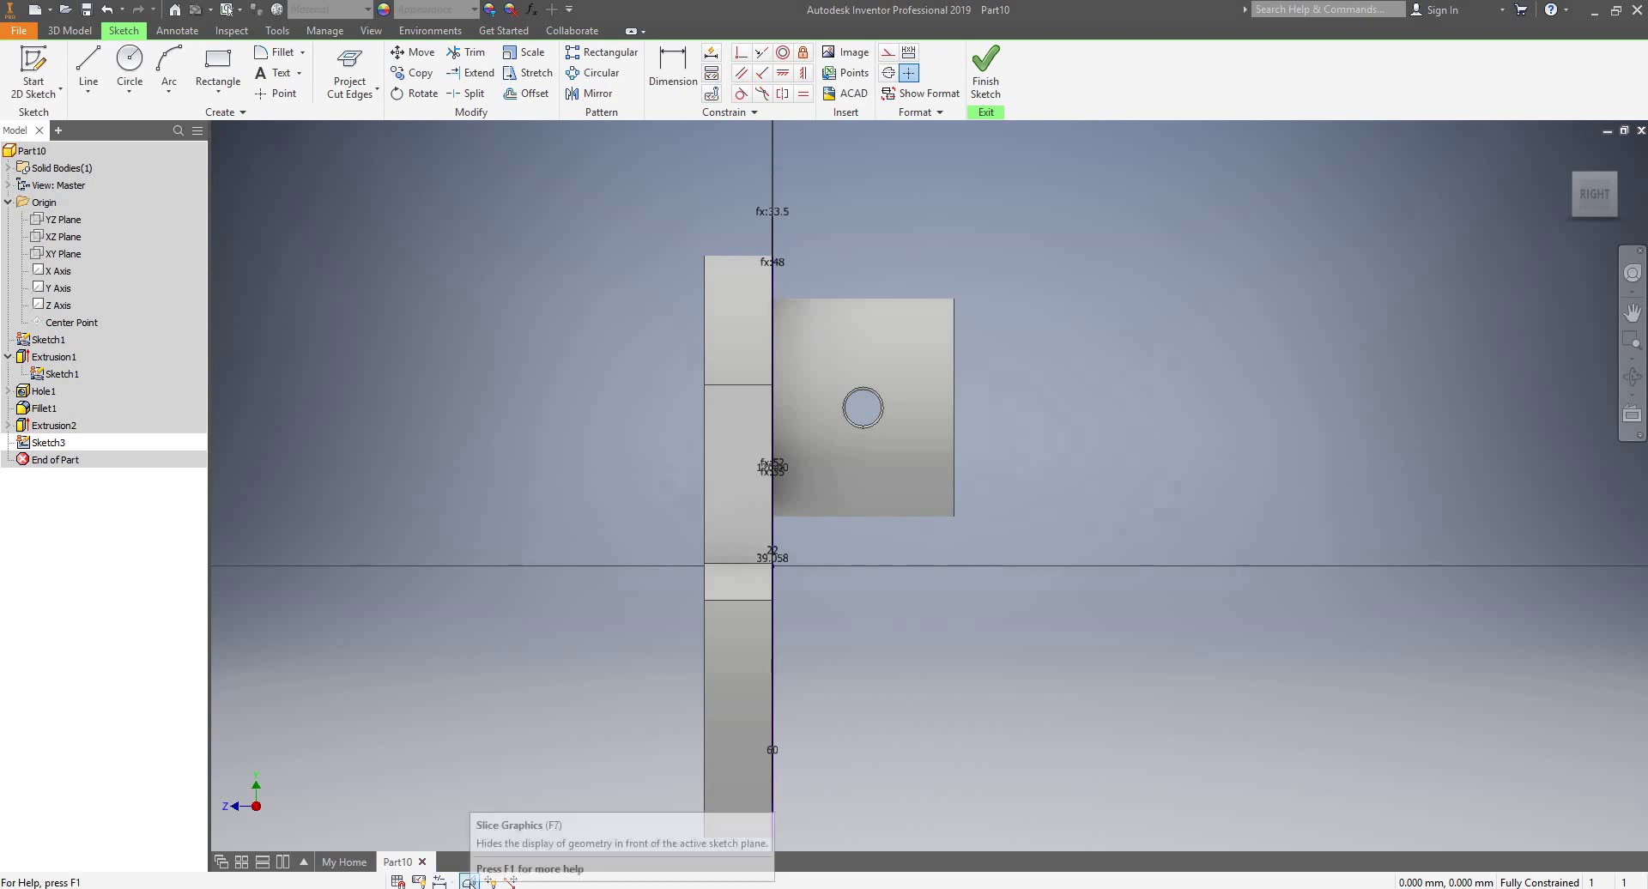
pyautogui.click(469, 880)
pyautogui.scroll(2, 718, 590)
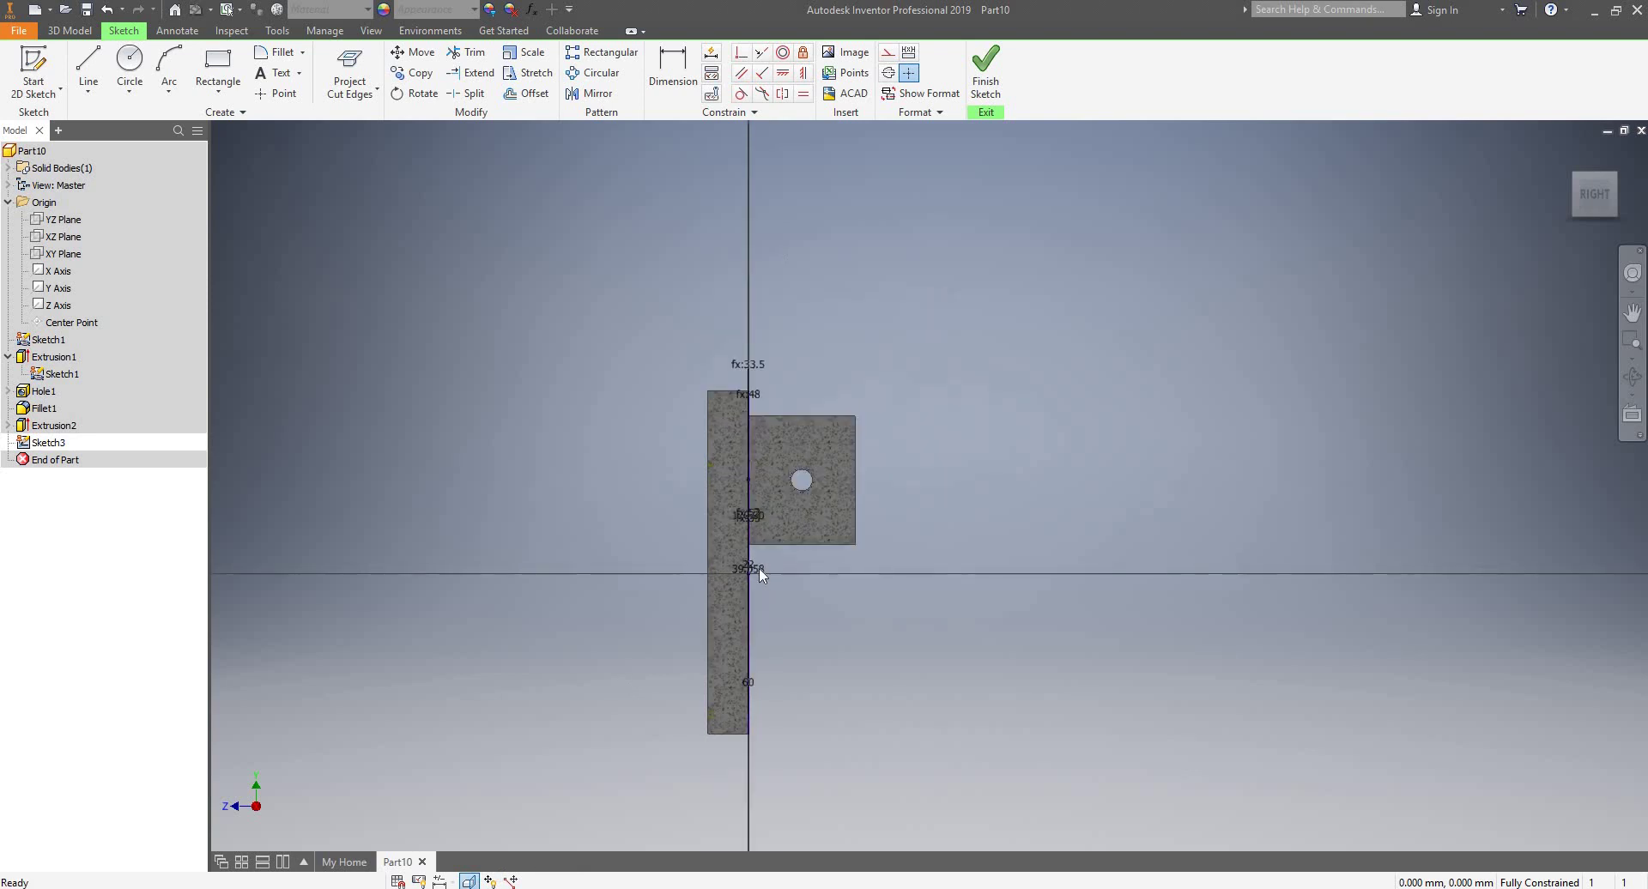
pyautogui.scroll(-2, 718, 590)
pyautogui.click(351, 65)
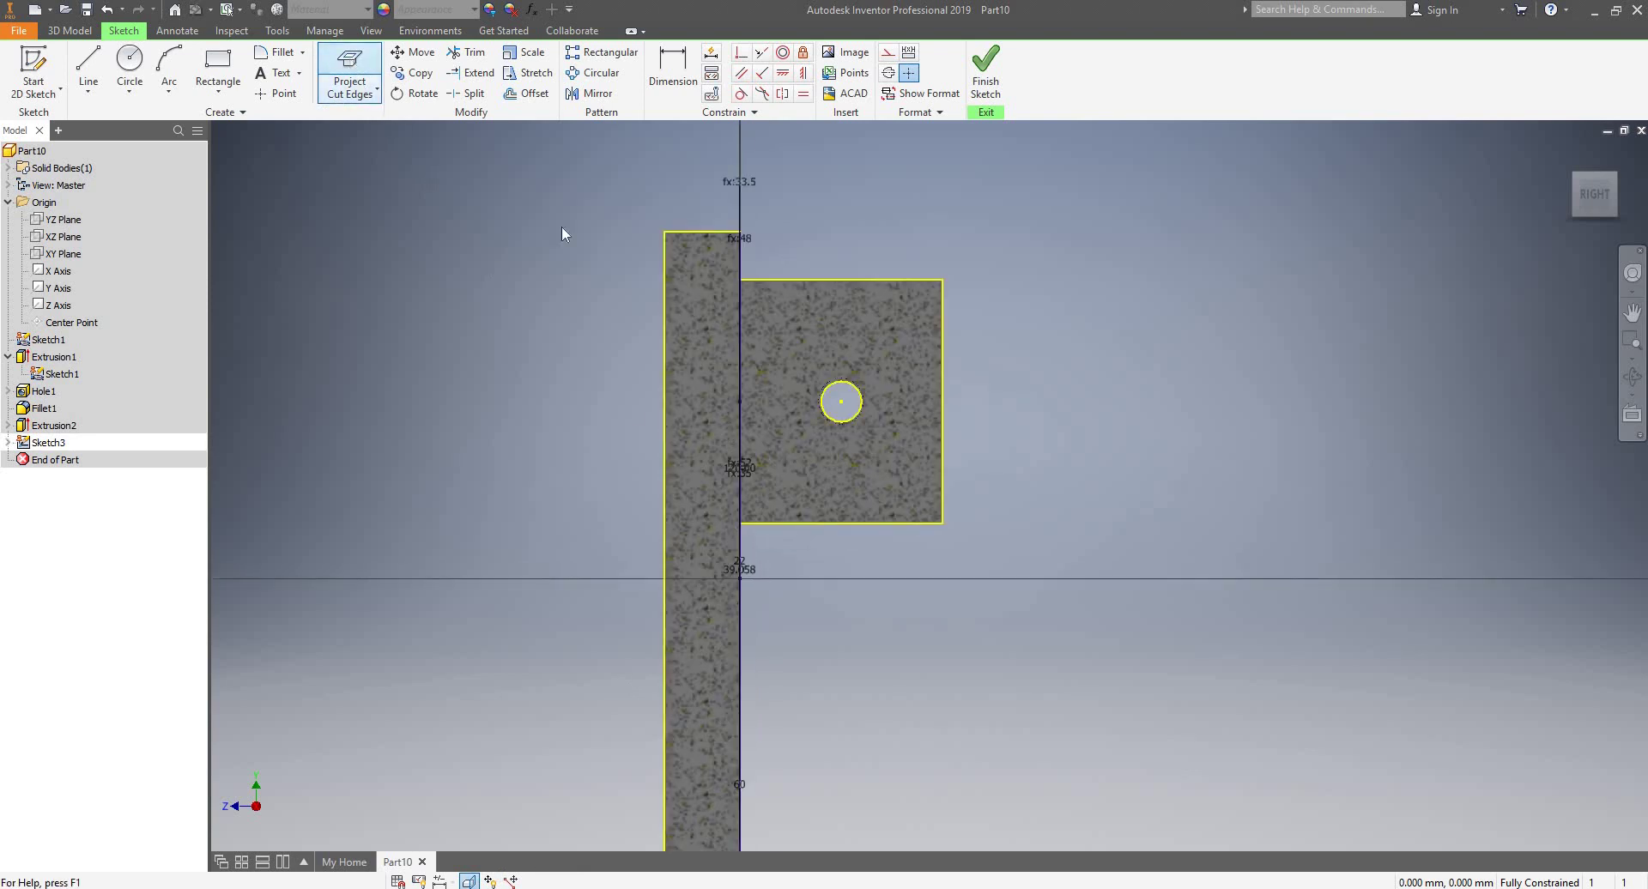
# - Draw a shallow three-point arc from the midpoint of the web section's upper edge down to its outer edge
pyautogui.scroll(-4, 762, 307)
pyautogui.click(170, 68)
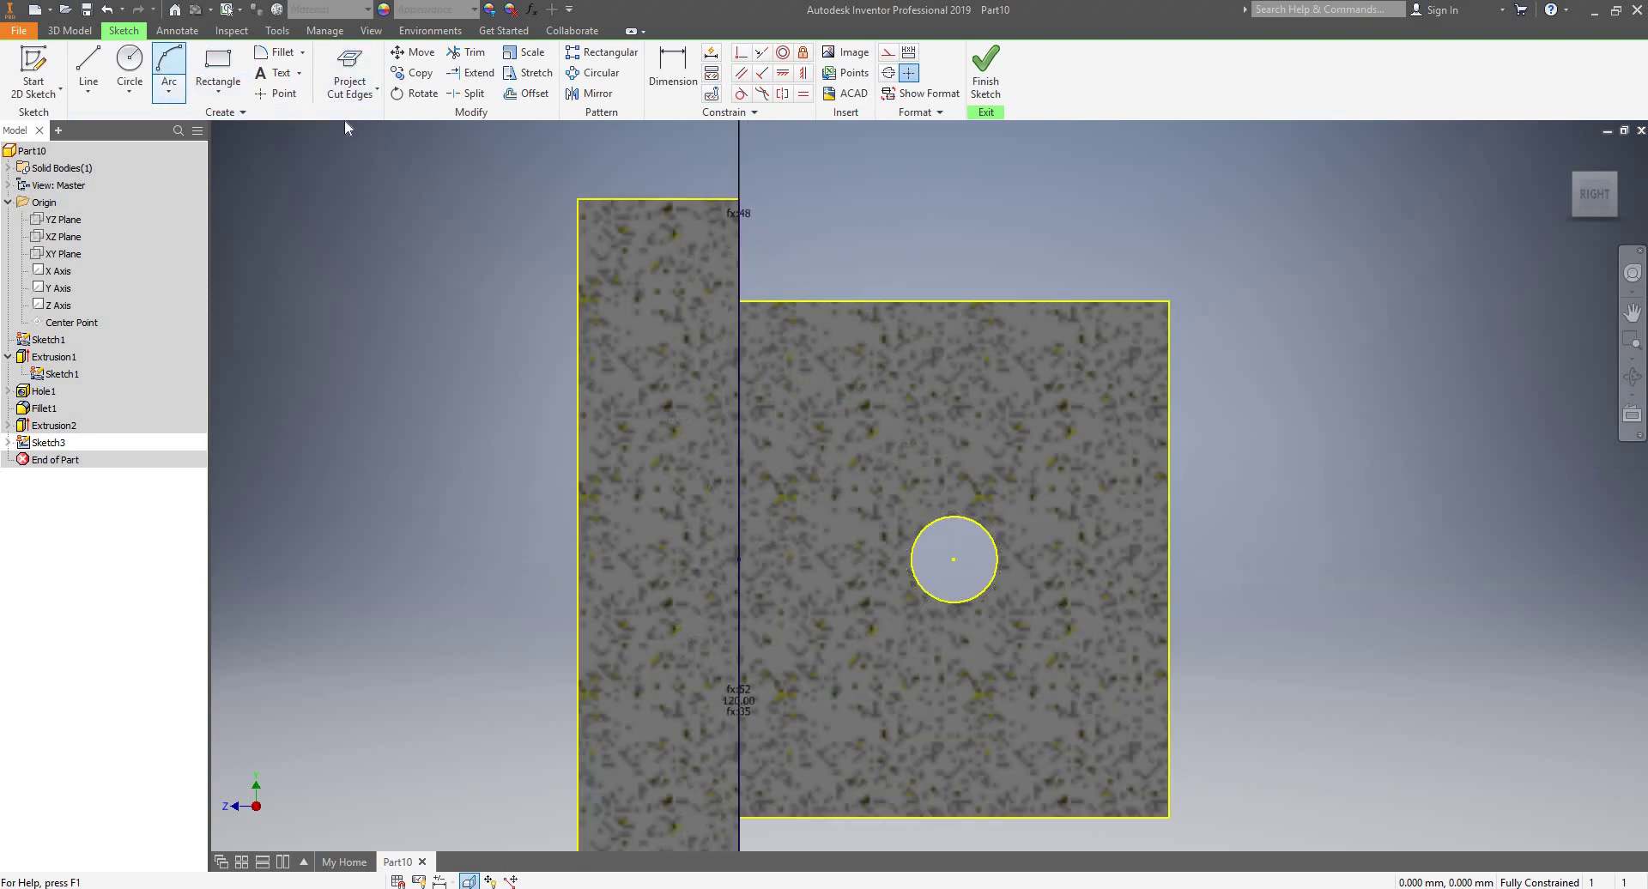
pyautogui.click(659, 200)
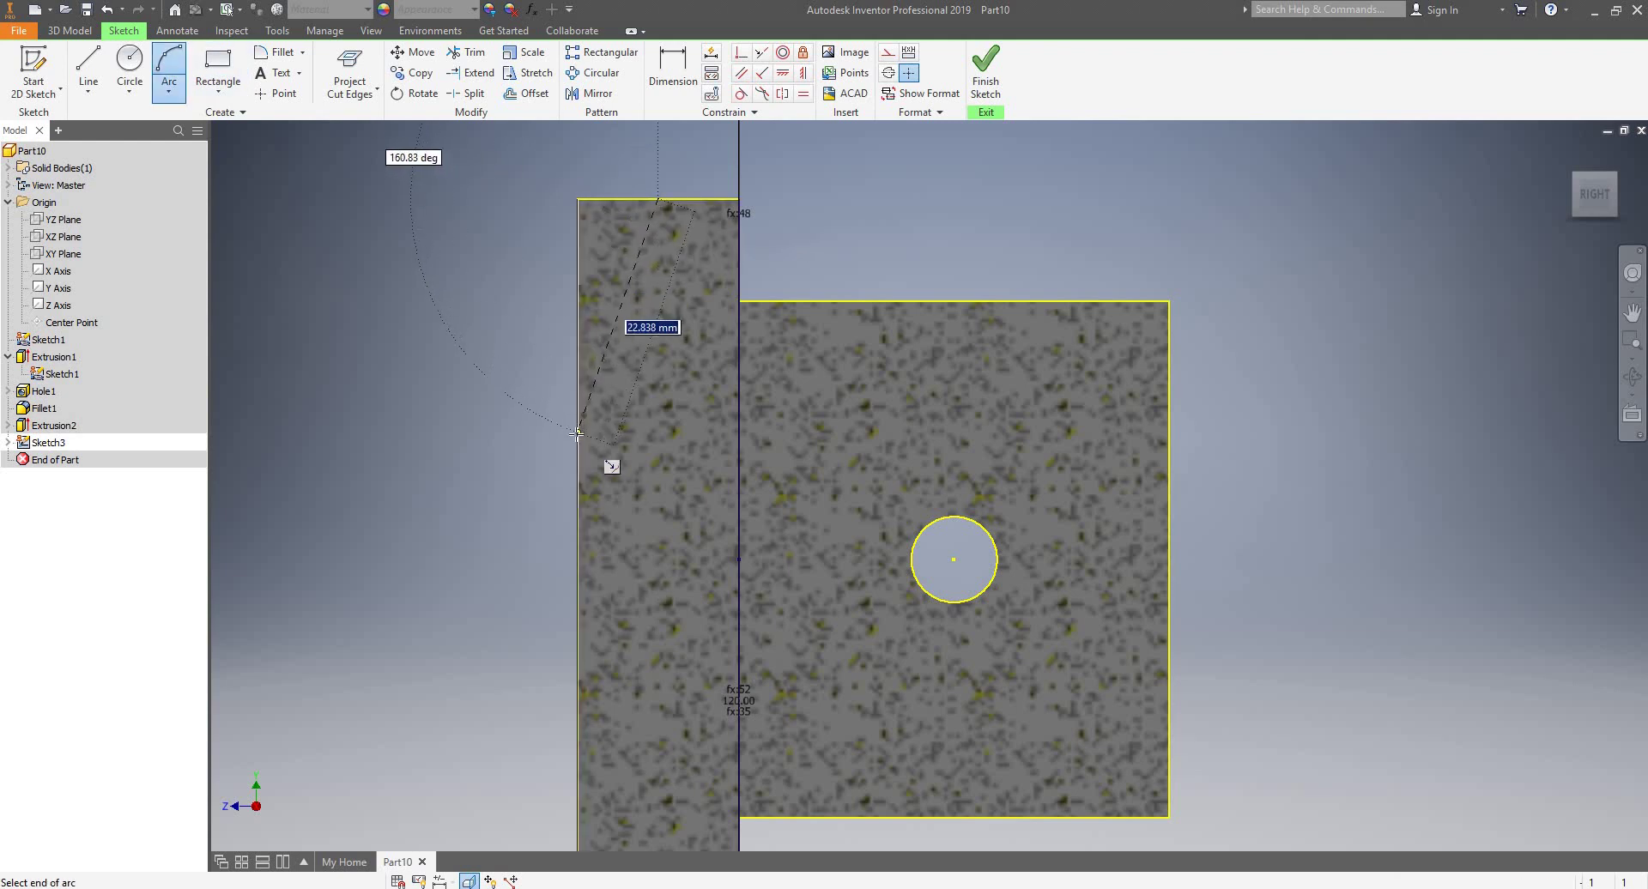
pyautogui.click(578, 474)
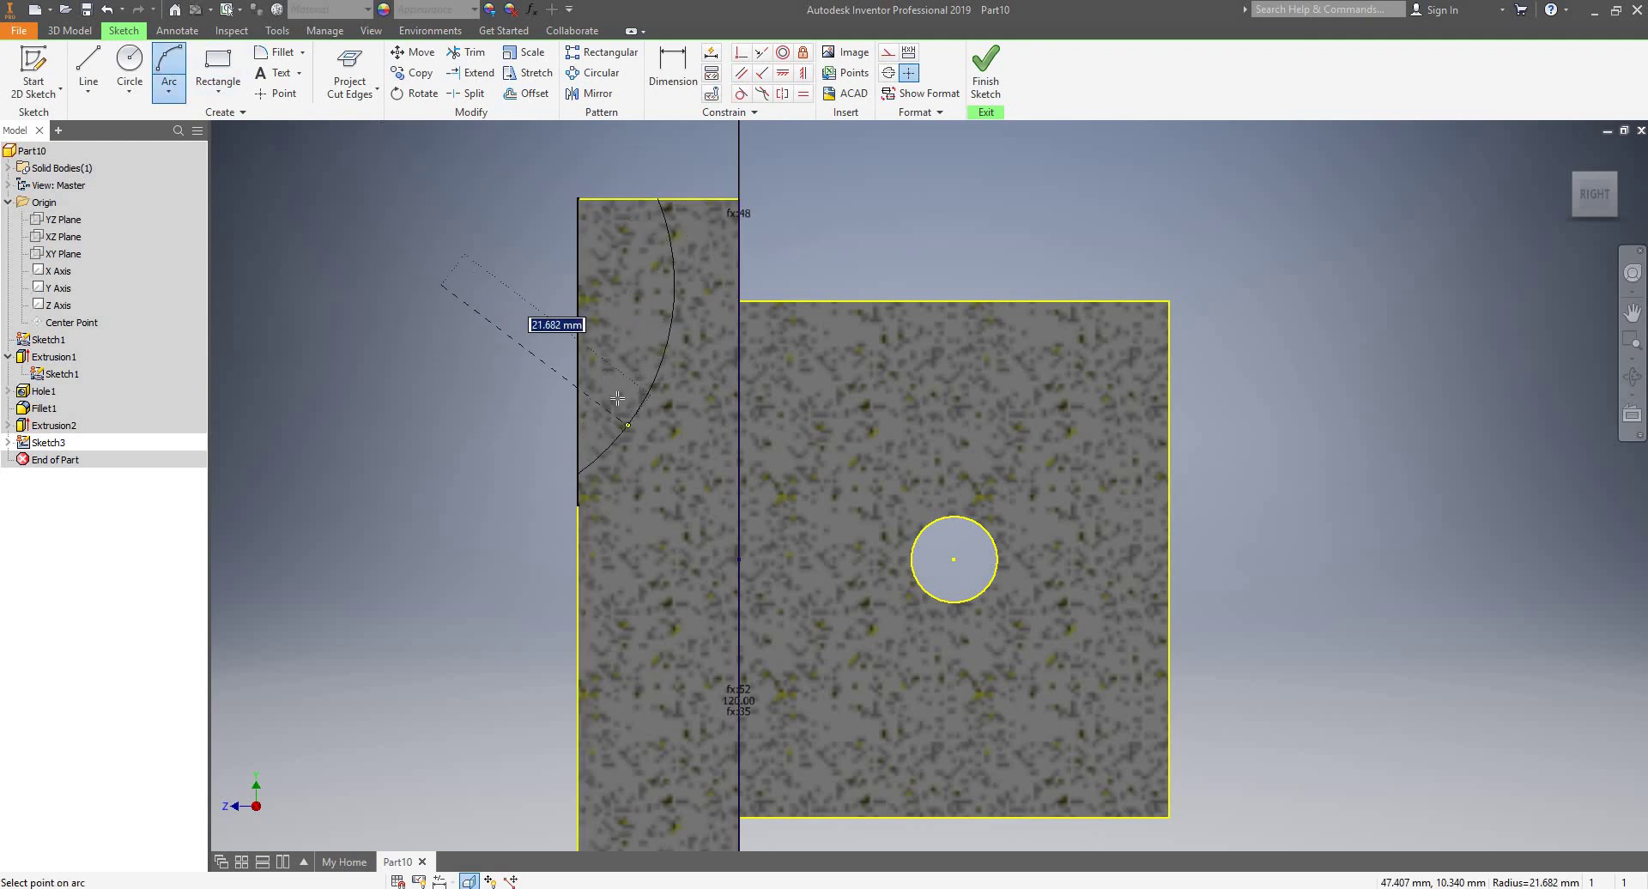
pyautogui.click(619, 368)
pyautogui.press('Escape')
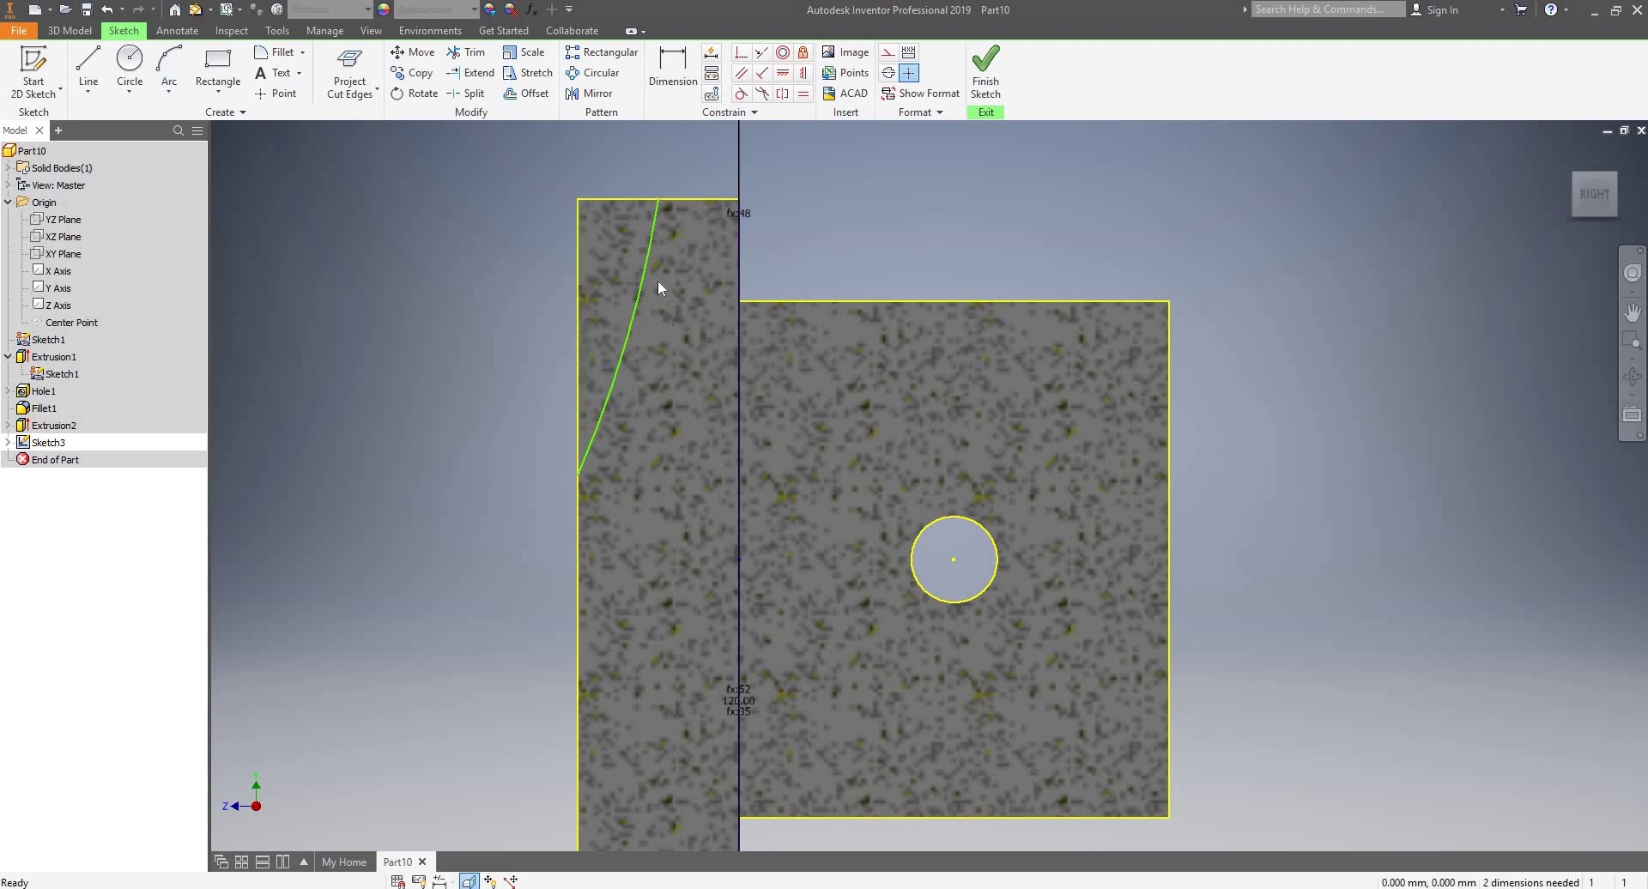
# - Try to dimension the horizontal distance between the arc's upper endpoint and the web's crankpin-side face
pyautogui.scroll(-3, 657, 280)
pyautogui.click(673, 64)
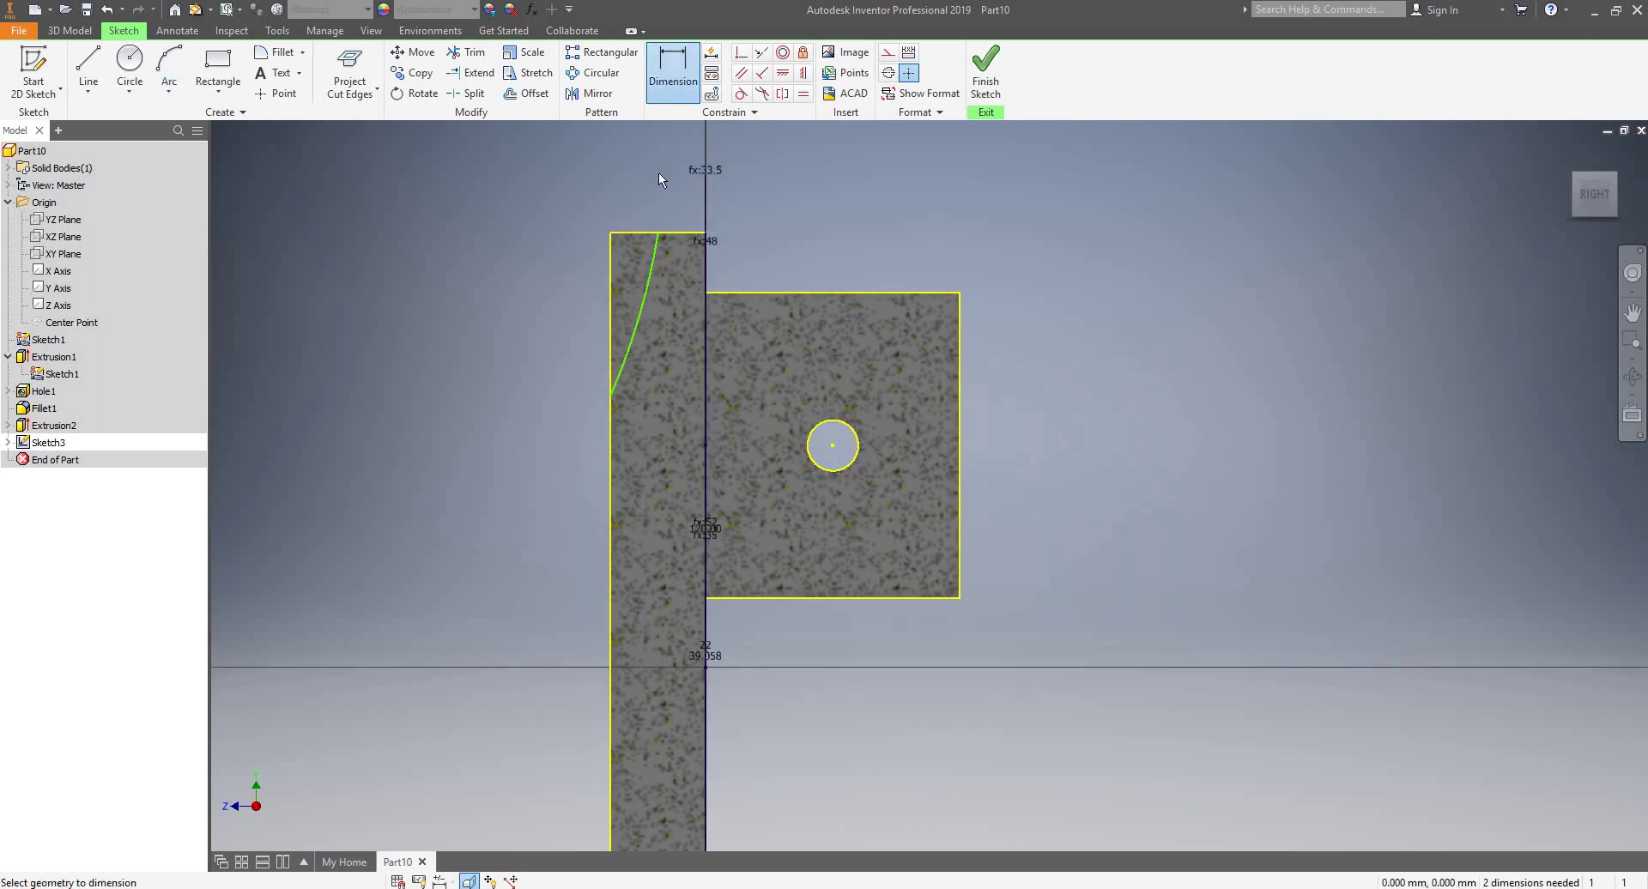
pyautogui.scroll(5, 658, 173)
pyautogui.click(836, 436)
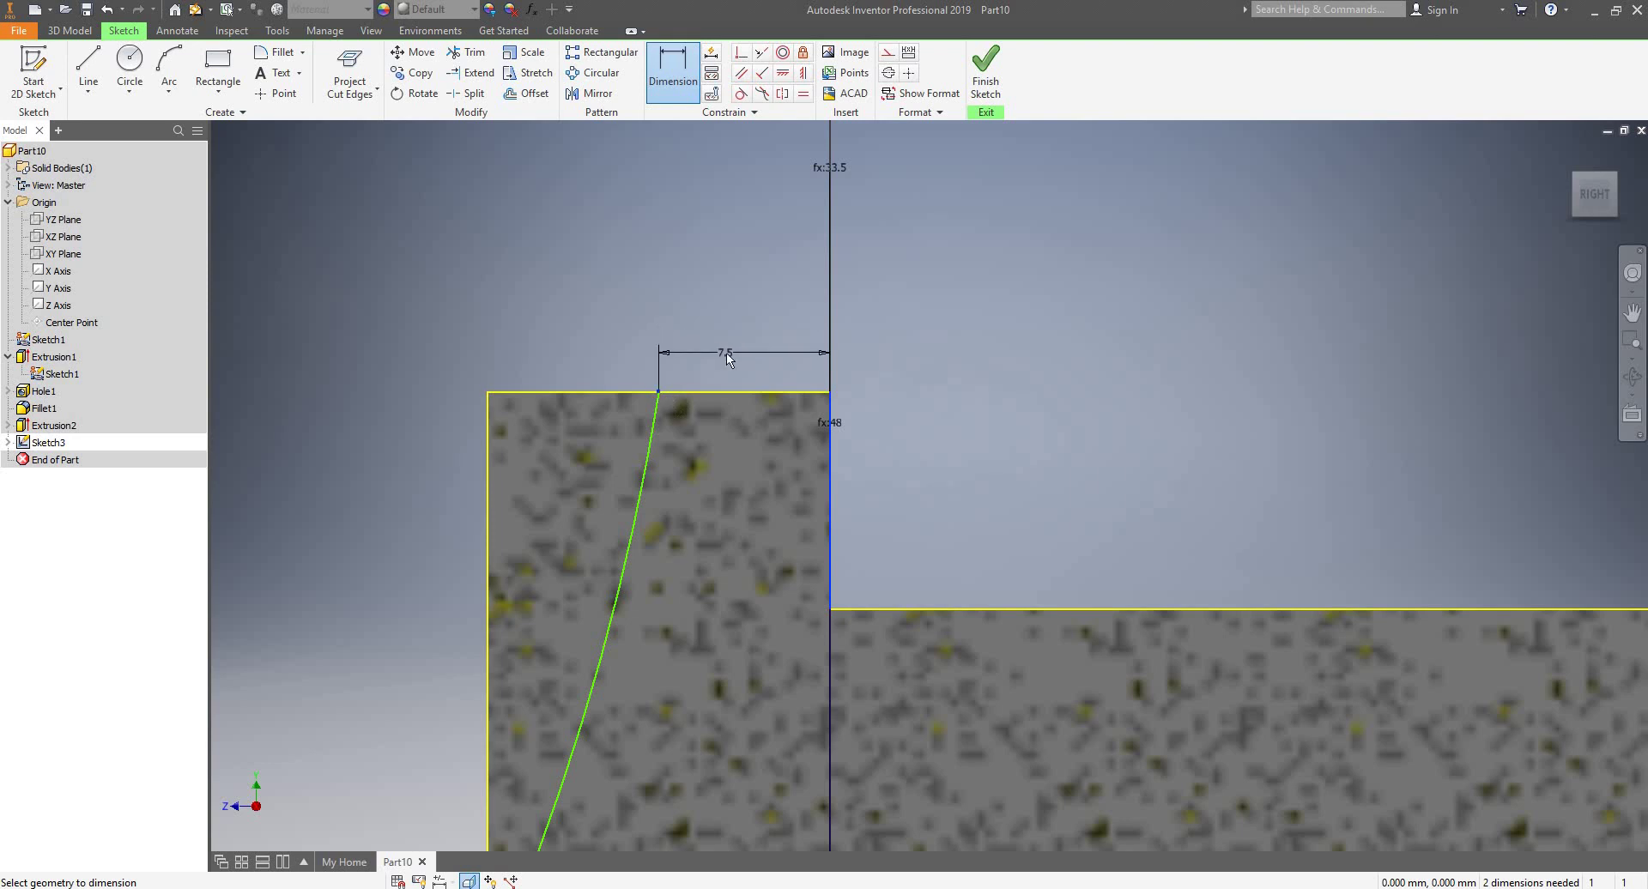
pyautogui.click(727, 357)
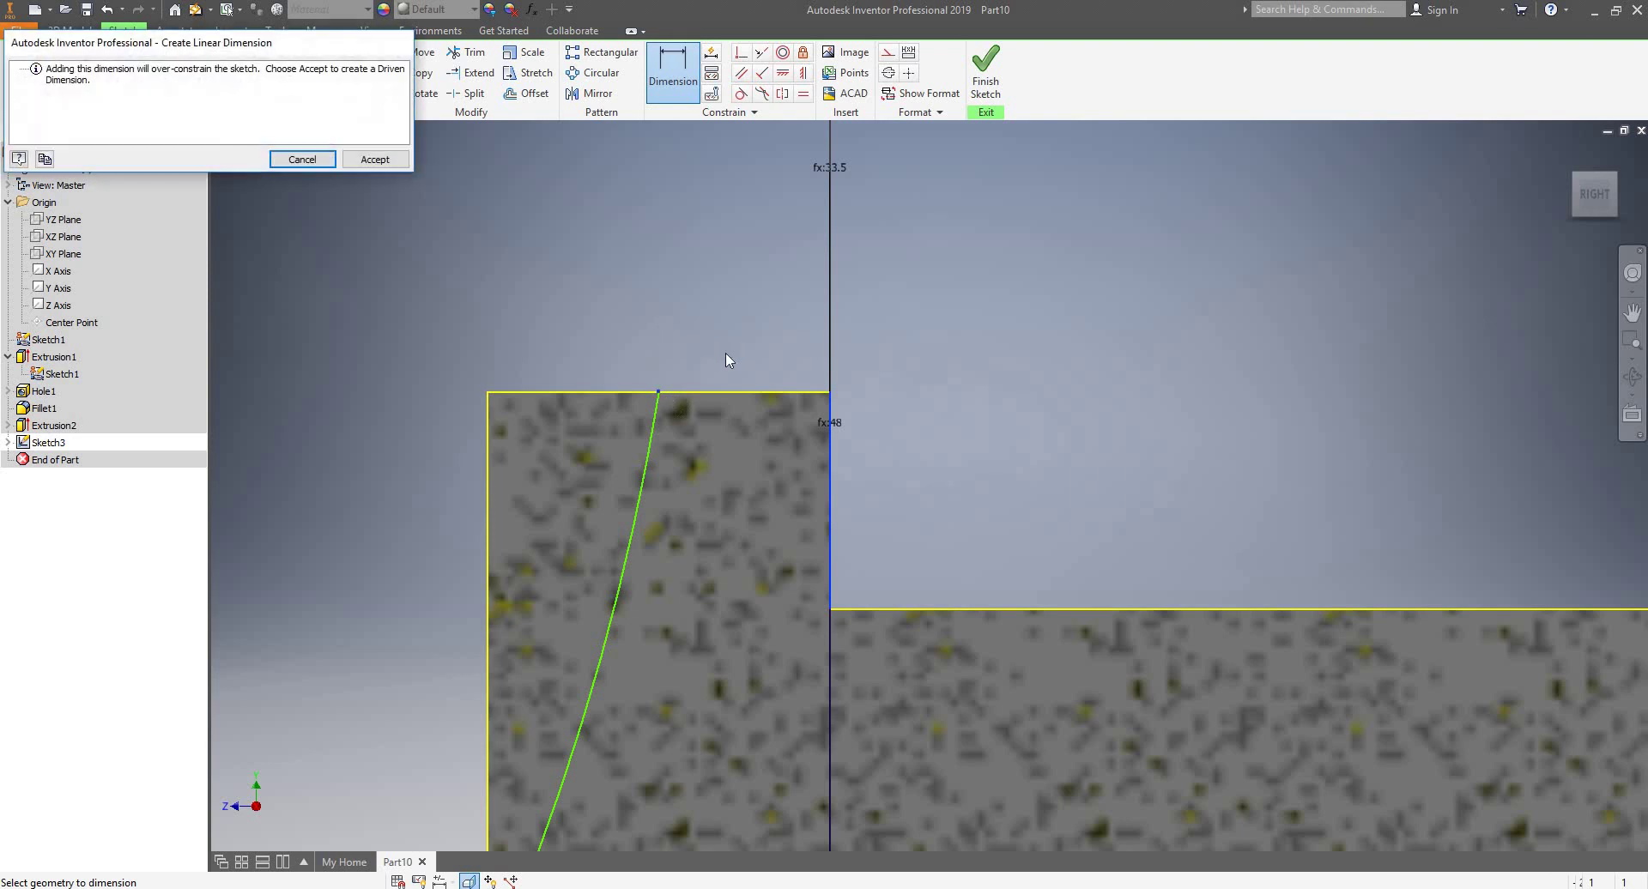
pyautogui.click(314, 165)
pyautogui.press('Escape')
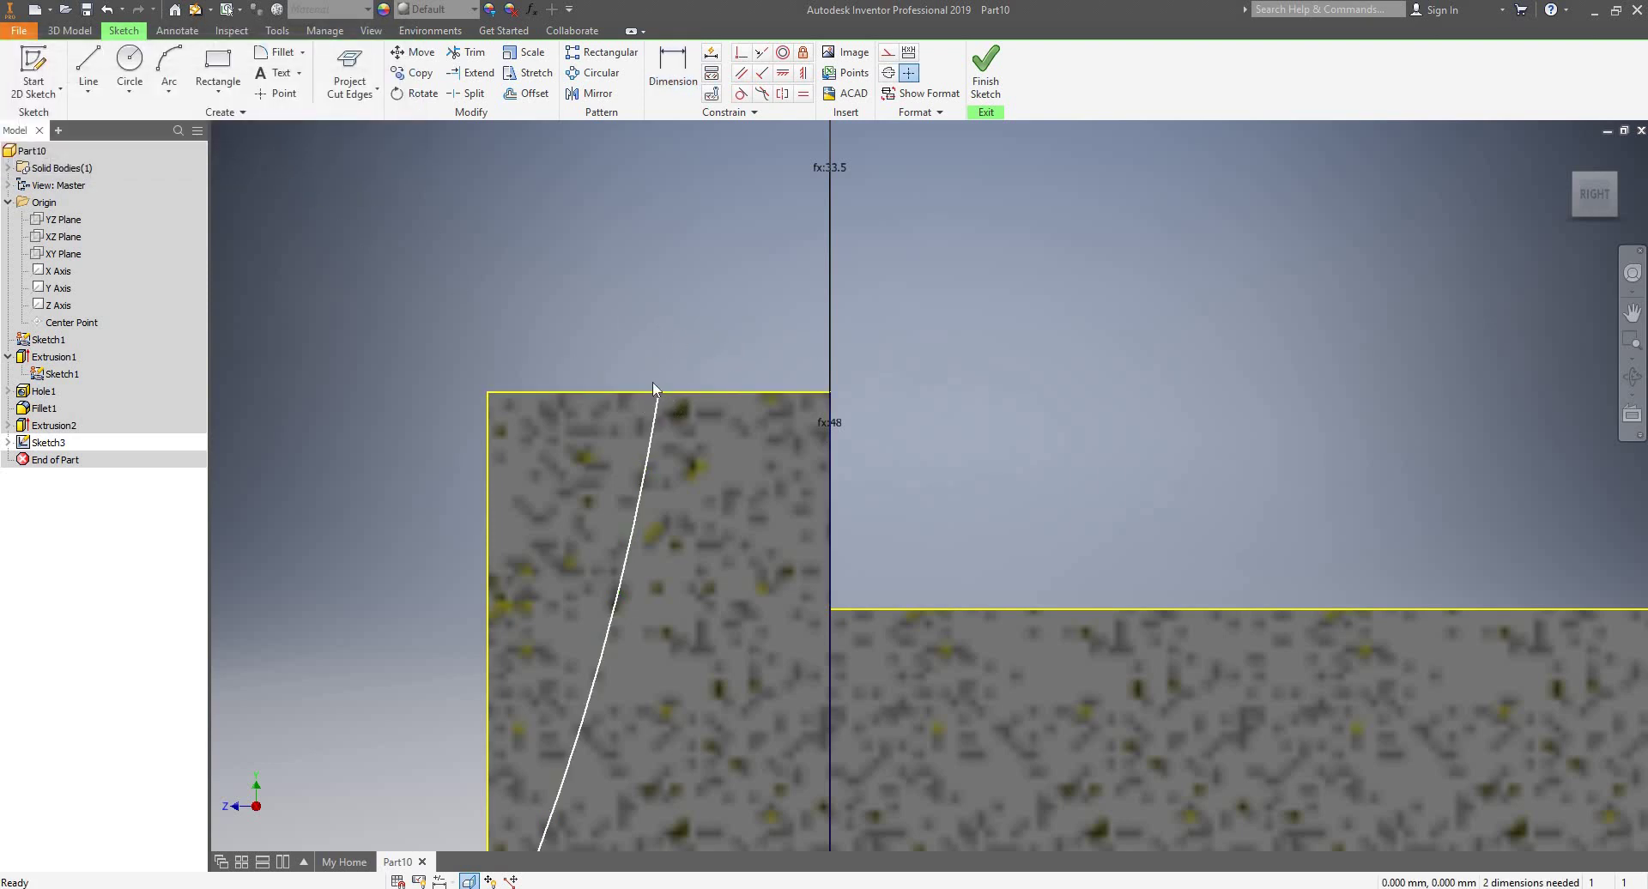
# - Delete the coincident constraint at the arc's upper endpoint on the web's upper edge
pyautogui.scroll(1, 657, 392)
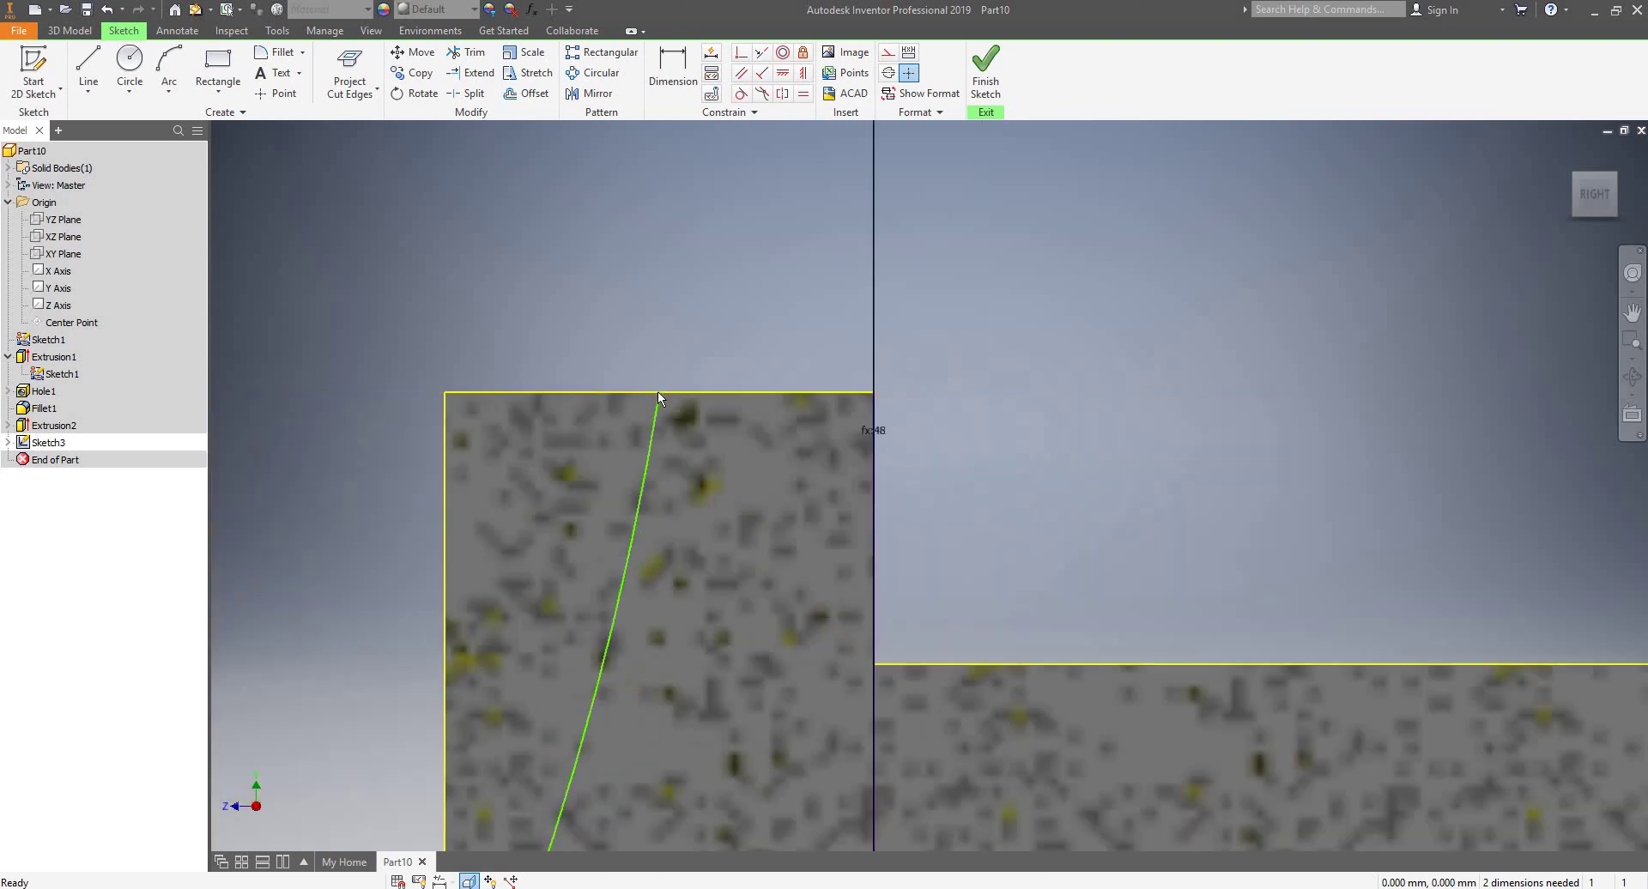
pyautogui.scroll(6, 657, 392)
pyautogui.click(669, 405)
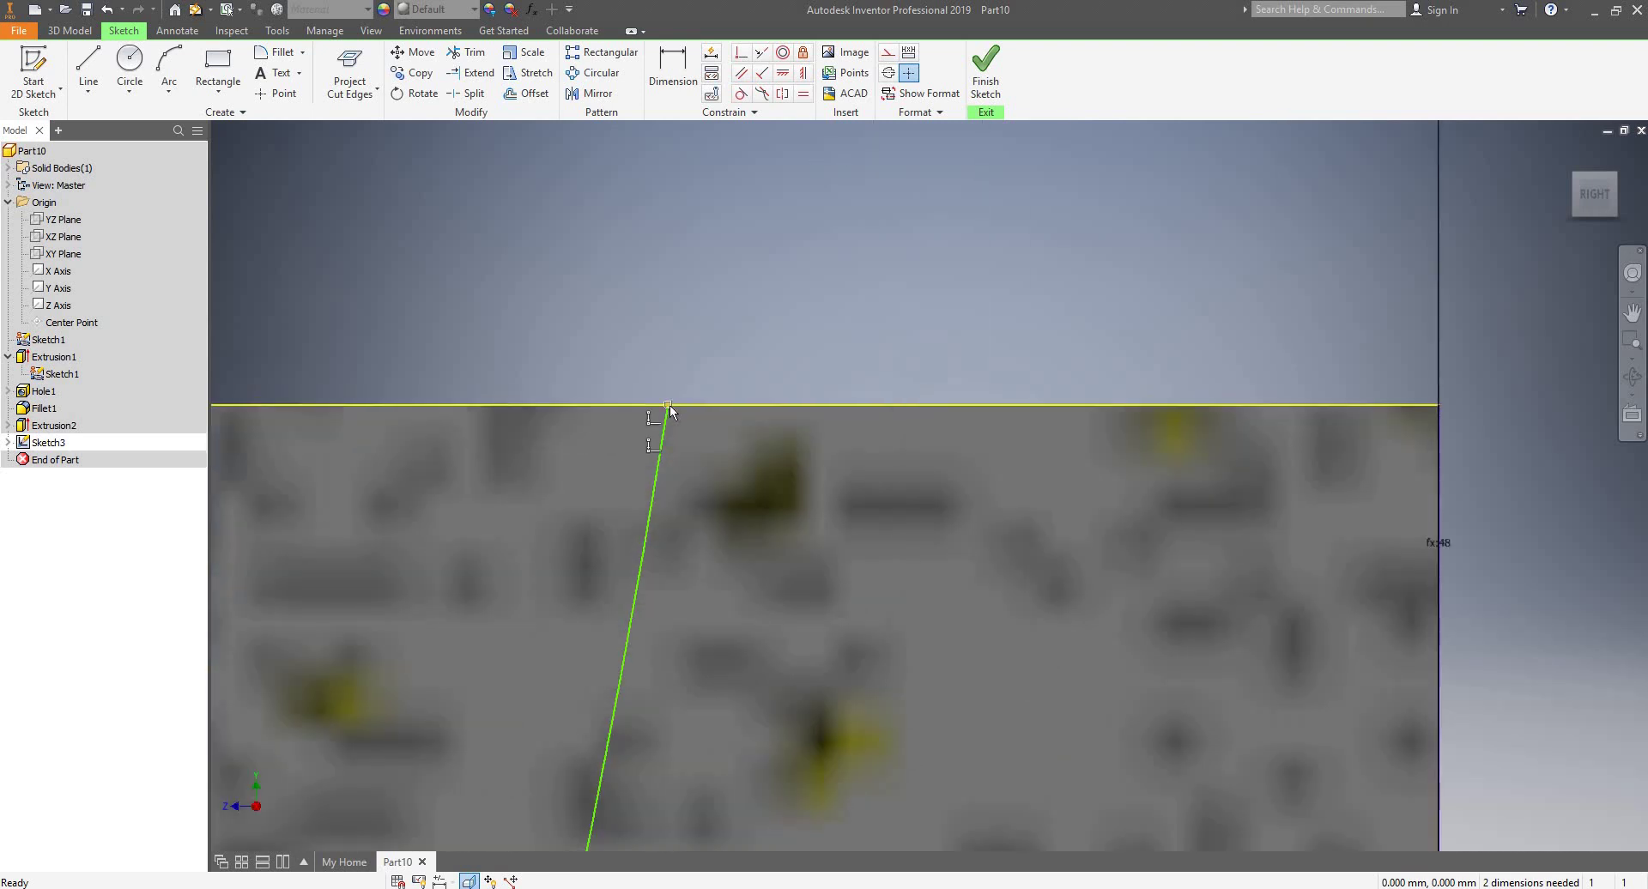
pyautogui.rightClick(652, 425)
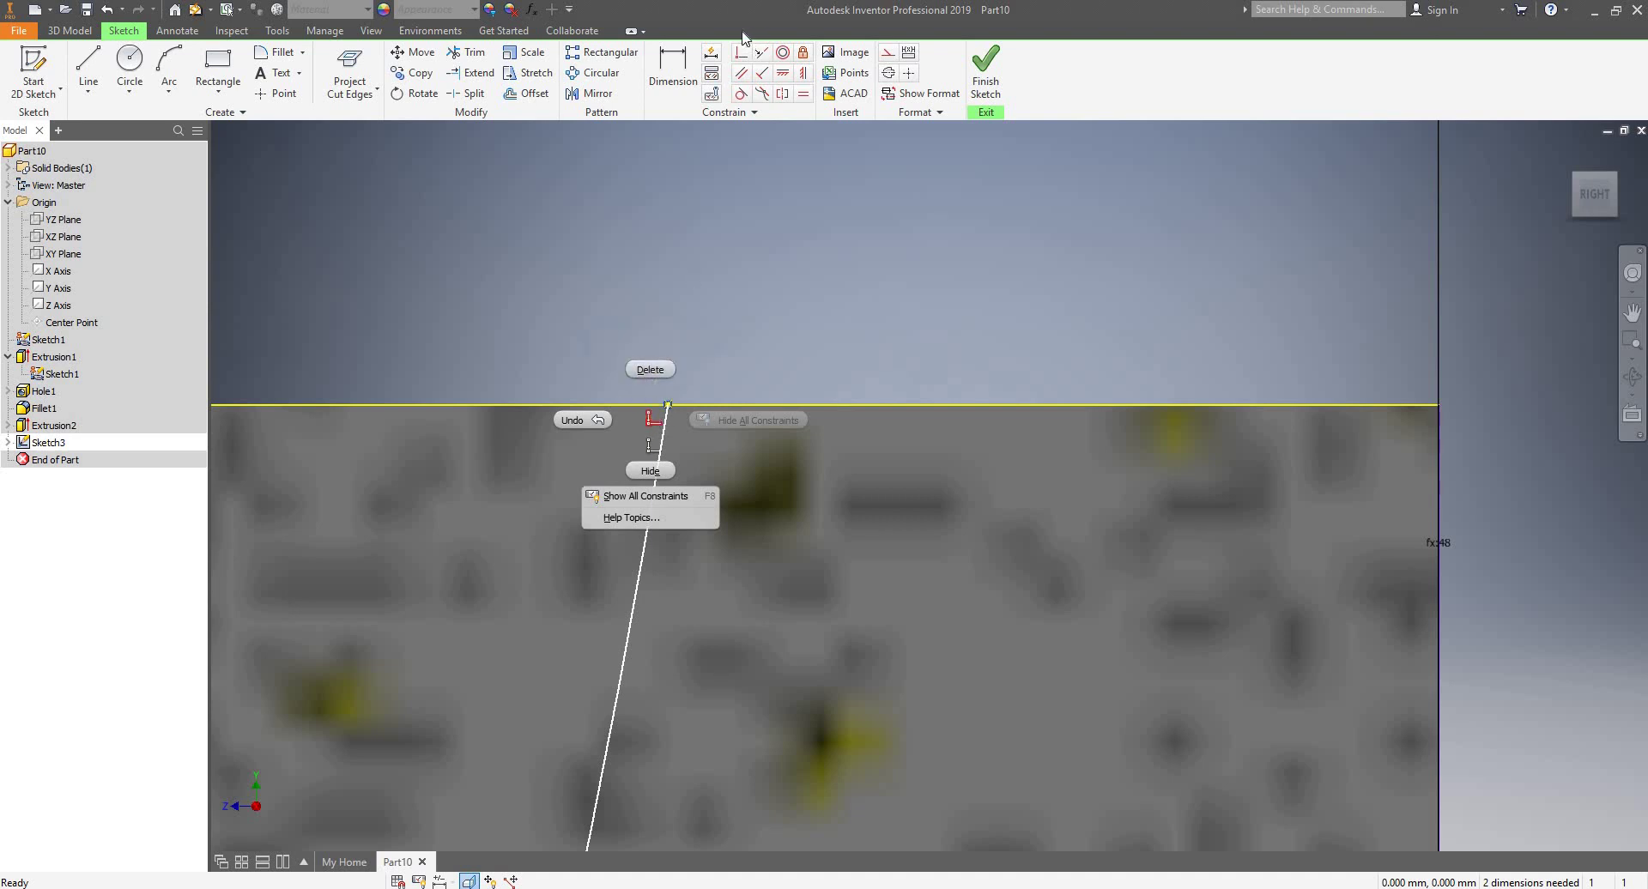
pyautogui.click(668, 376)
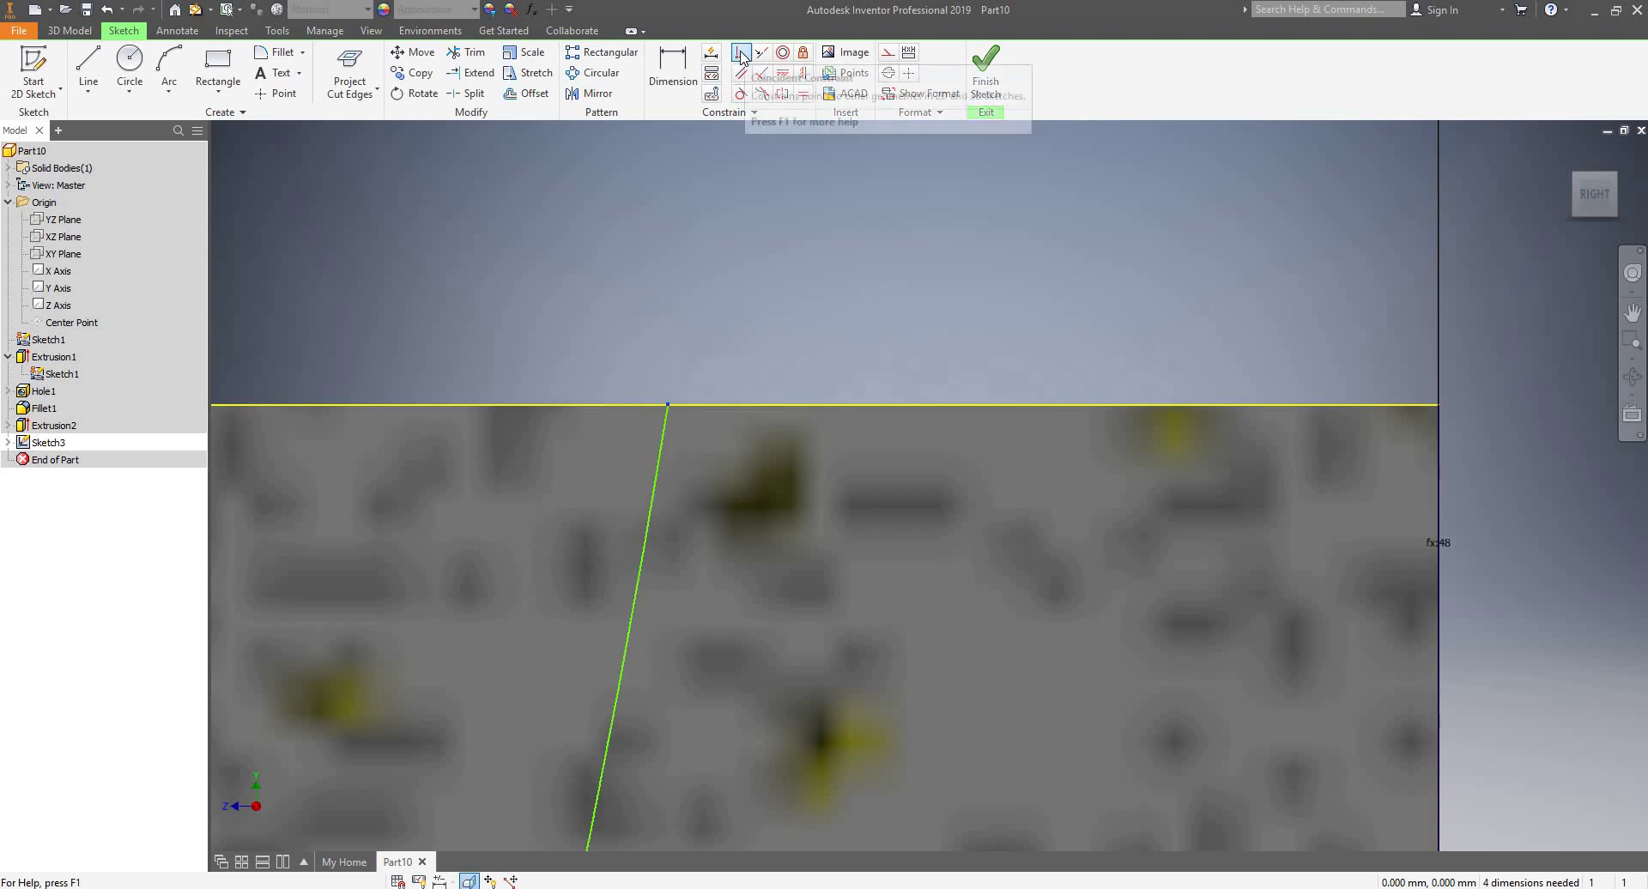
# - Dimension the horizontal distance between the arc's upper endpoint and the web's crankpin-side face as 6 mm
pyautogui.scroll(-5, 667, 416)
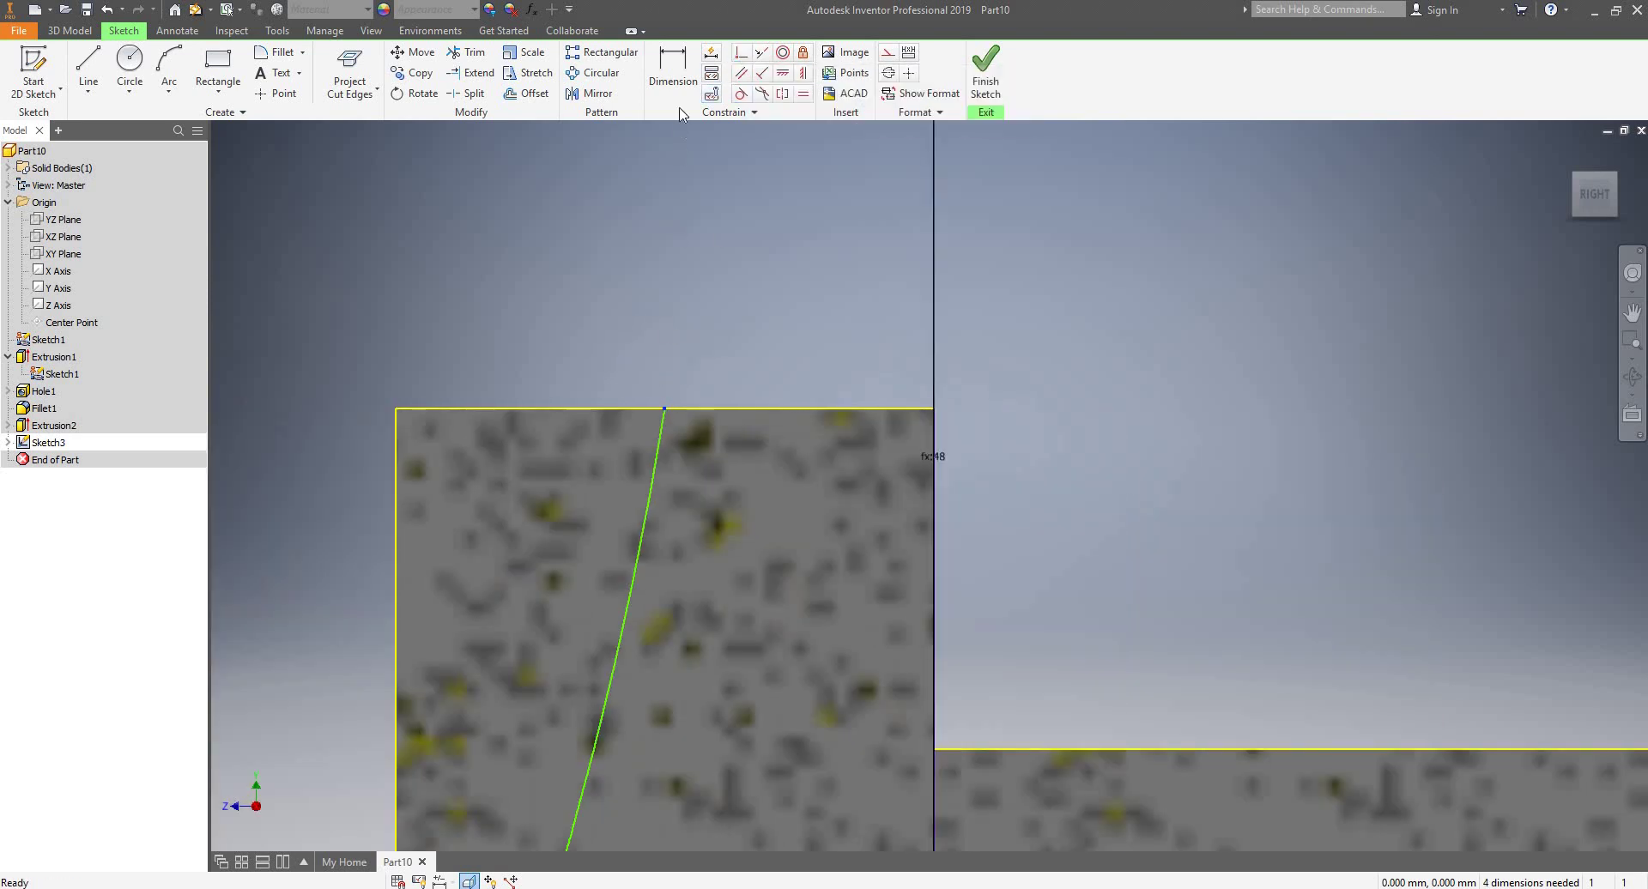
pyautogui.click(673, 73)
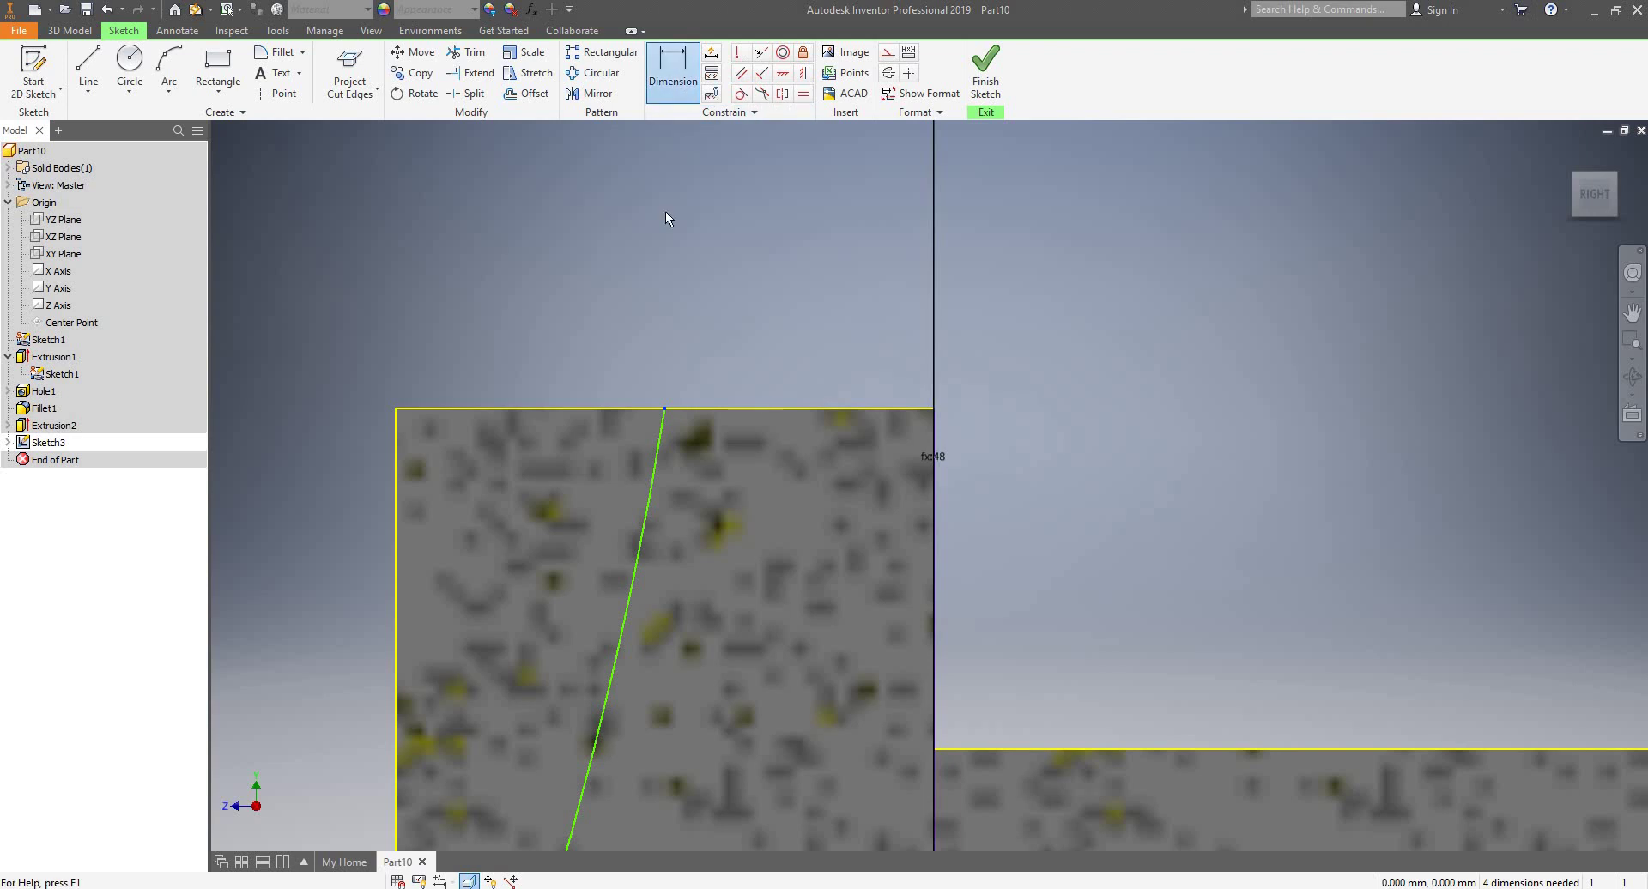
pyautogui.click(663, 410)
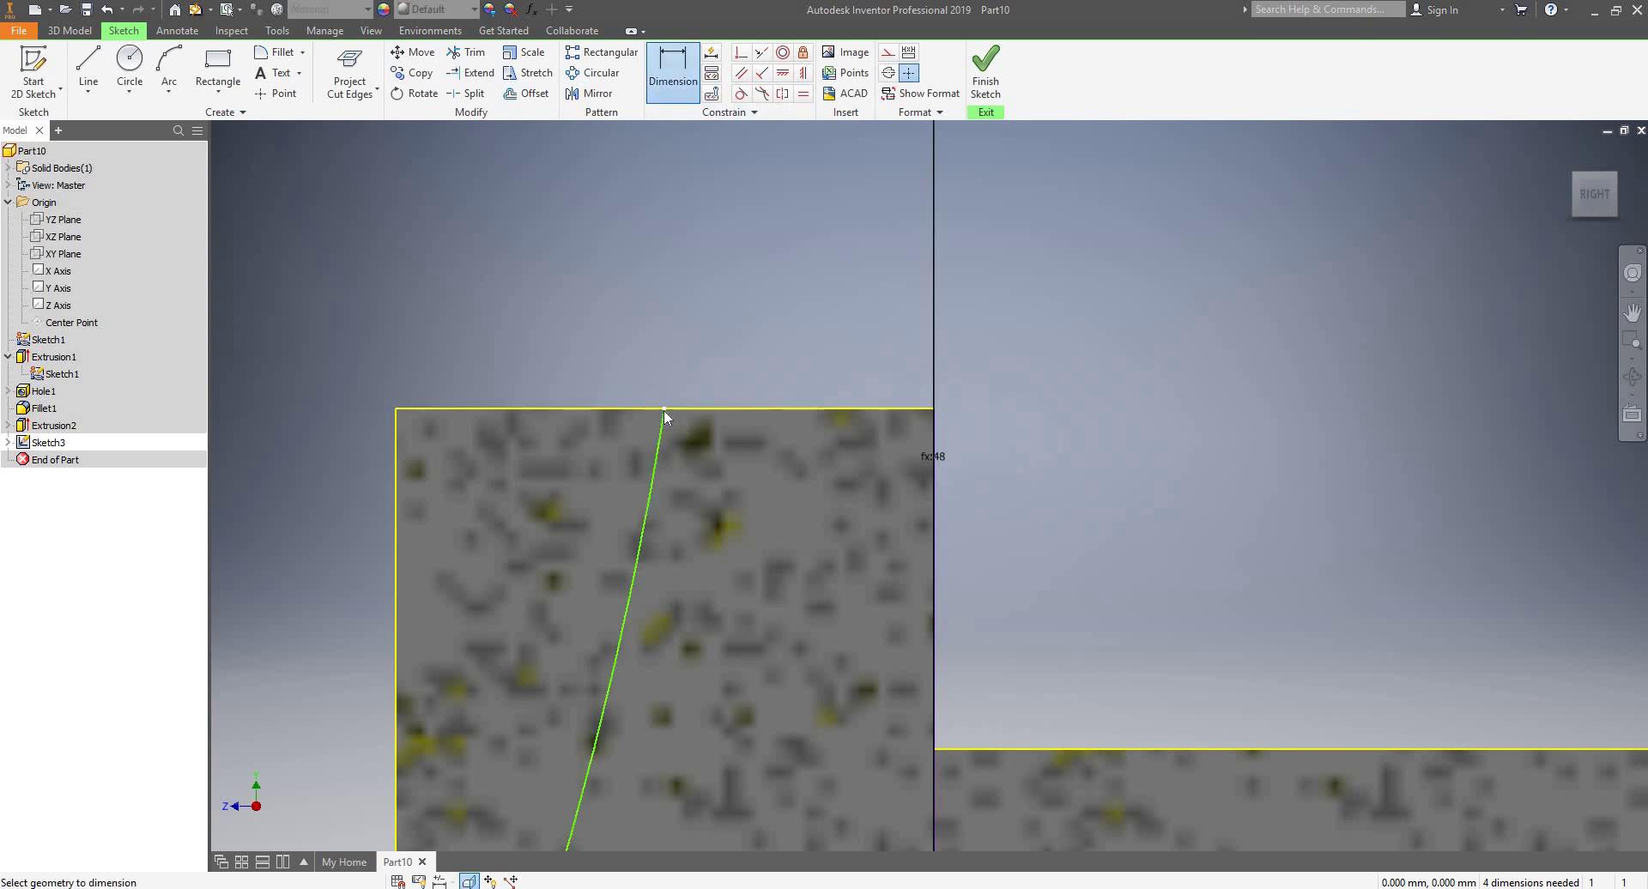
pyautogui.click(898, 393)
pyautogui.click(811, 362)
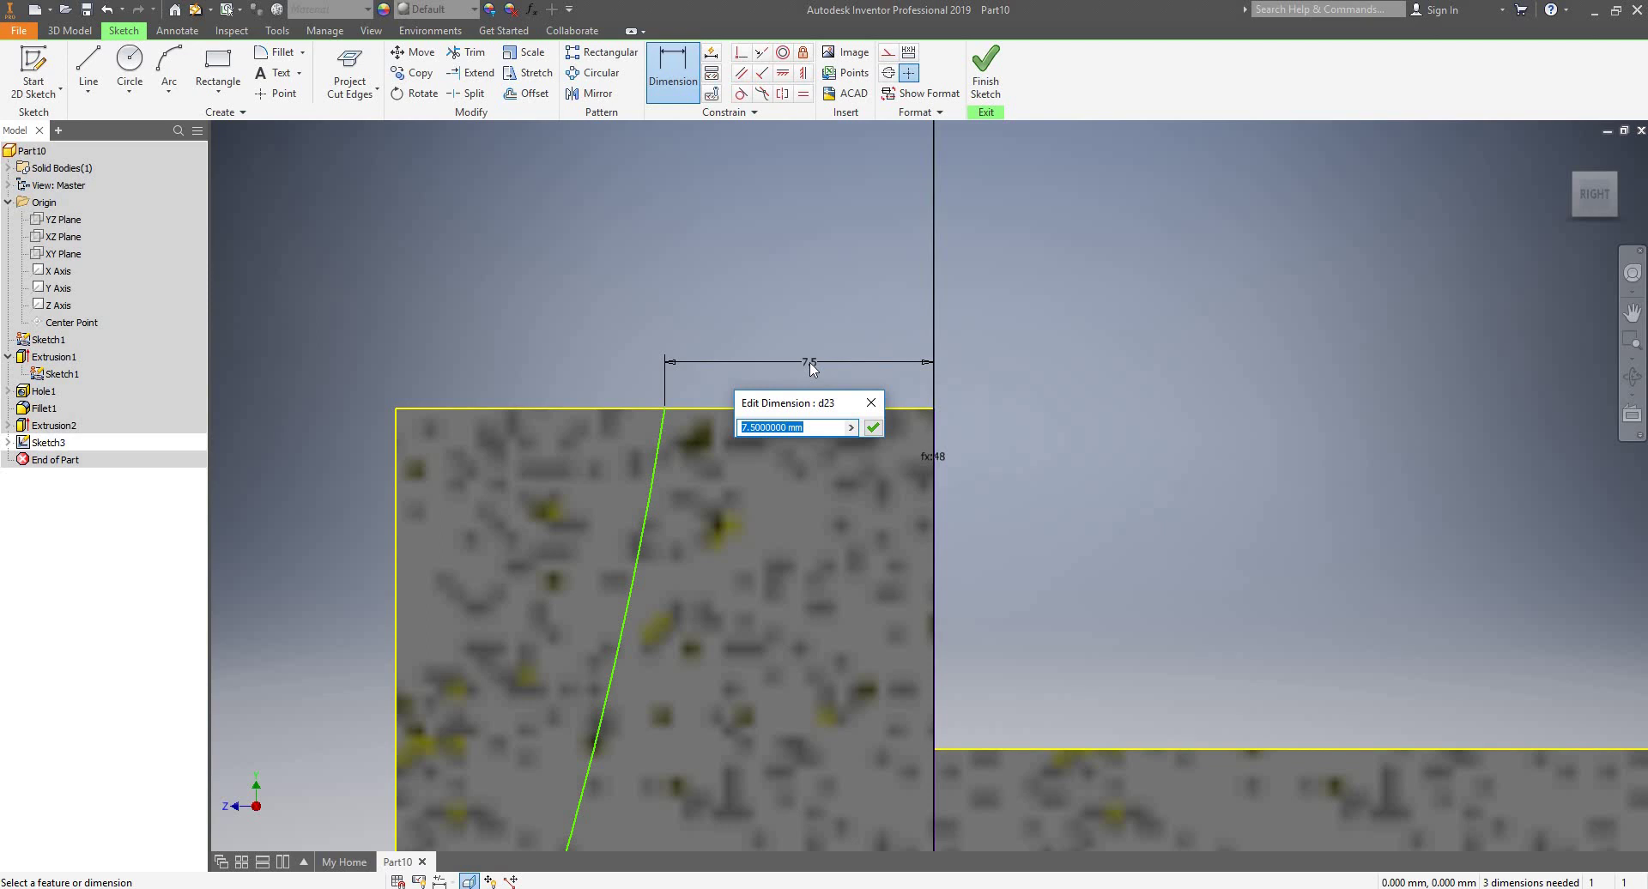
pyautogui.write('6')
pyautogui.press('Return')
# - Dimension the vertical distance between the arc's lower endpoint and the crankpin's lower edge as 20 mm
pyautogui.scroll(-3, 776, 455)
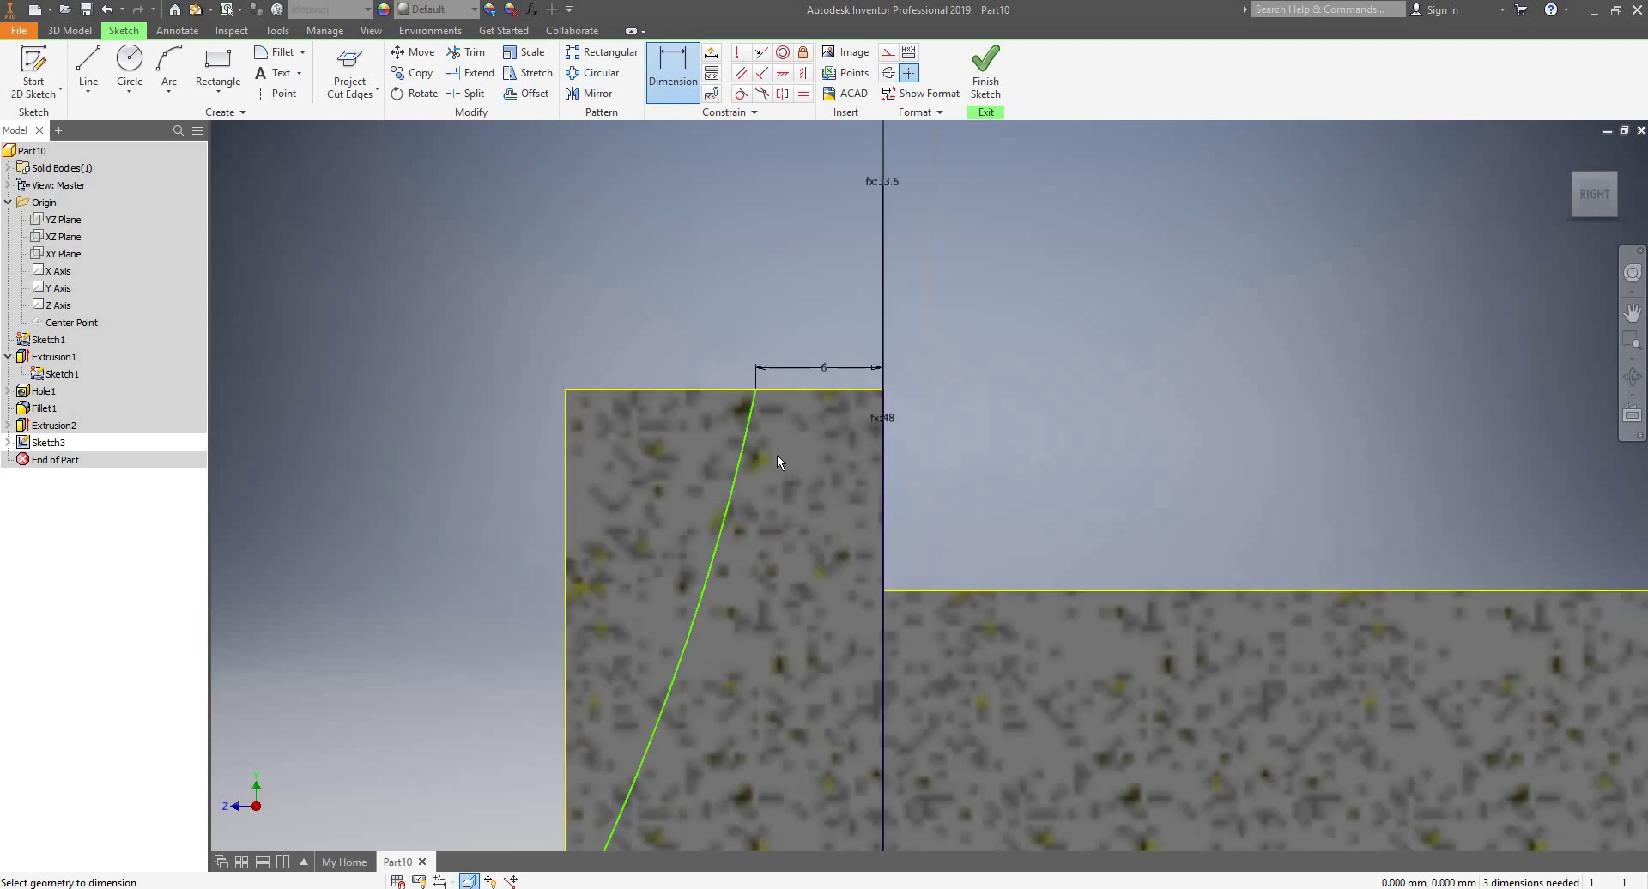
pyautogui.scroll(2, 693, 393)
pyautogui.scroll(-4, 672, 399)
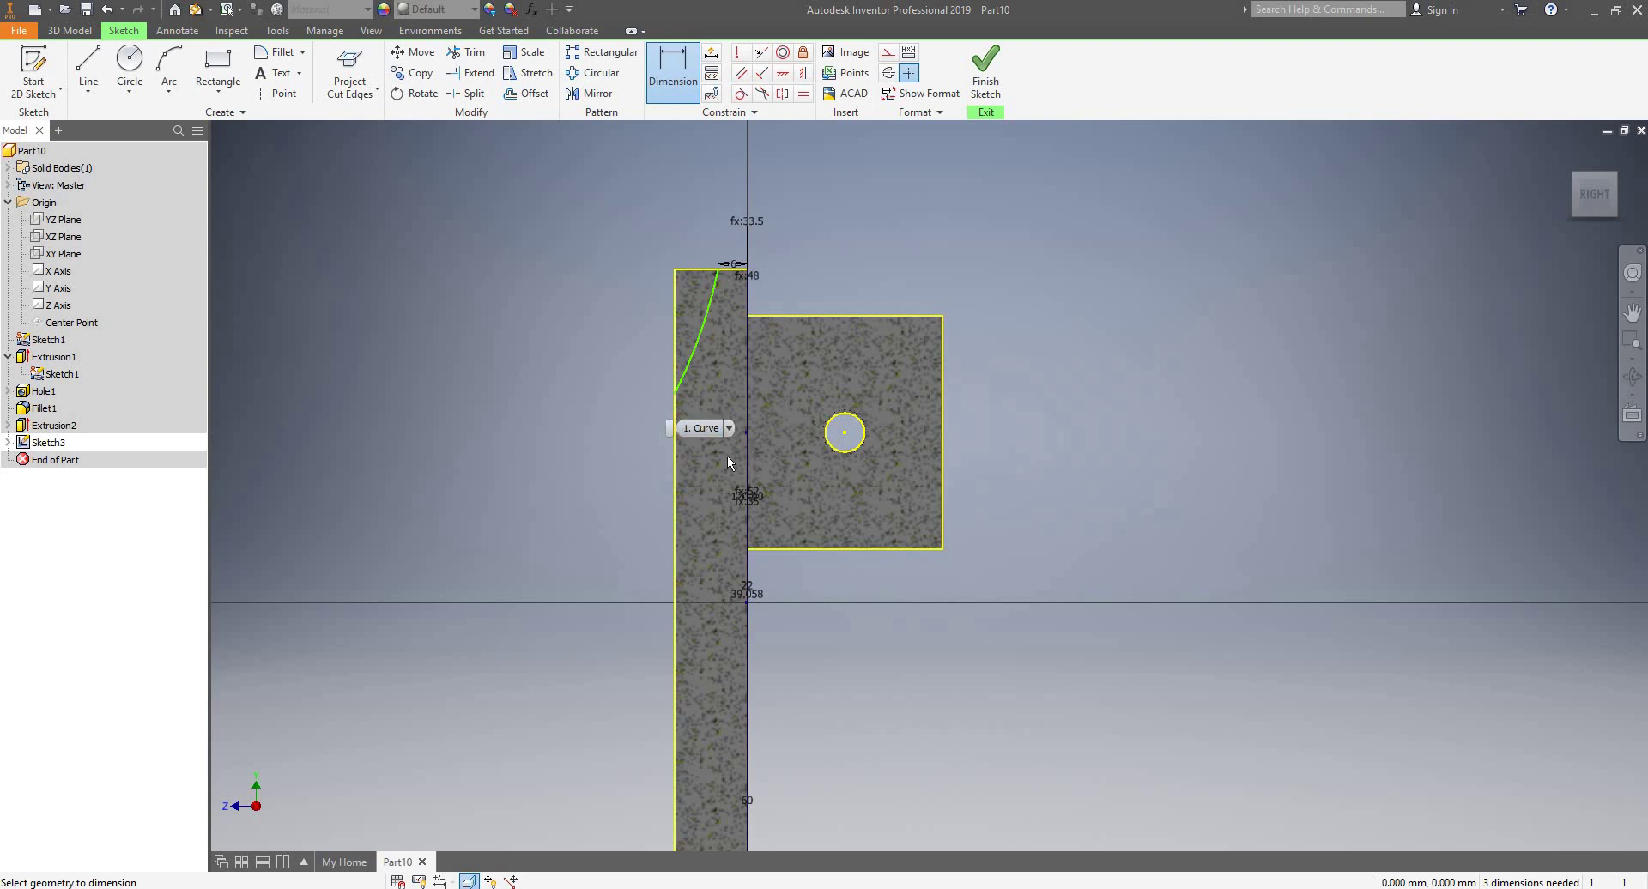
pyautogui.scroll(-3, 713, 456)
pyautogui.scroll(4, 669, 354)
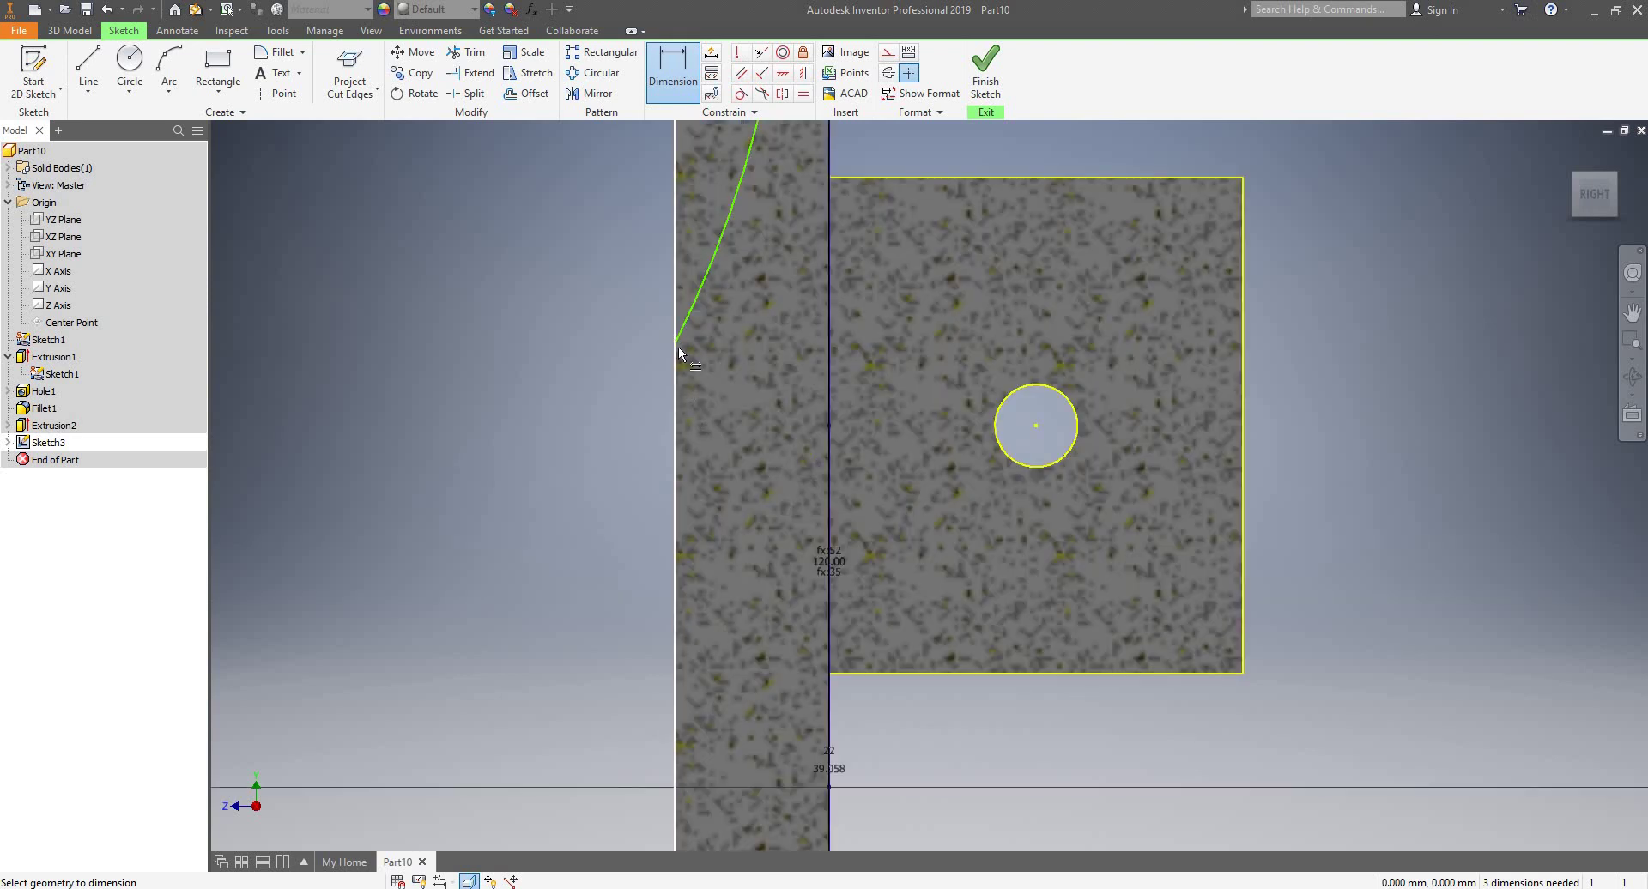
pyautogui.click(678, 345)
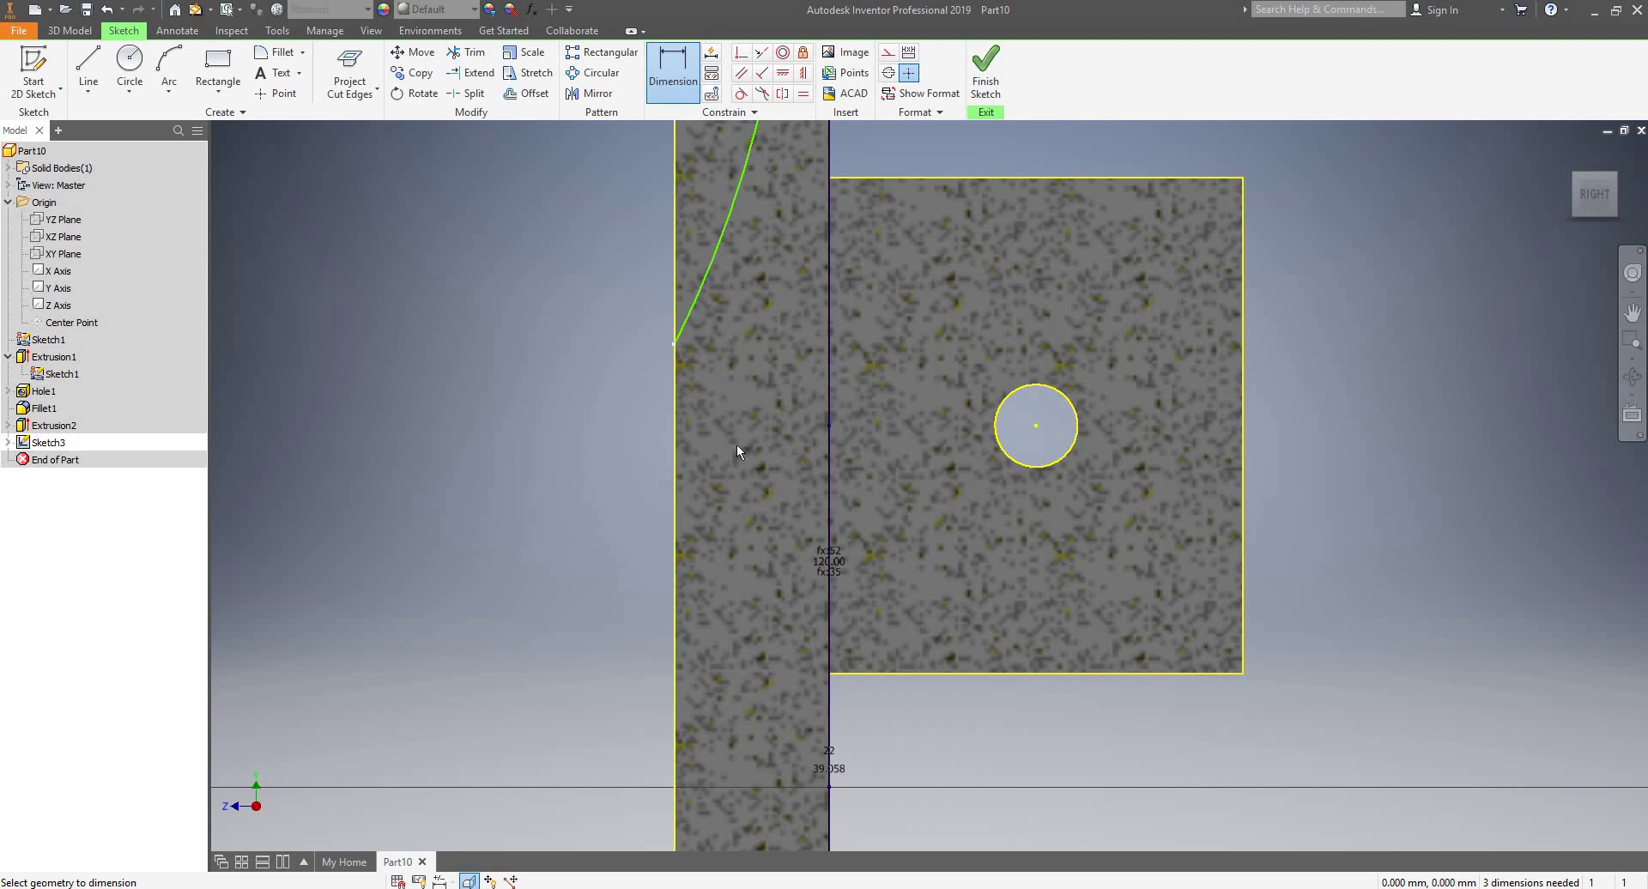
pyautogui.click(856, 674)
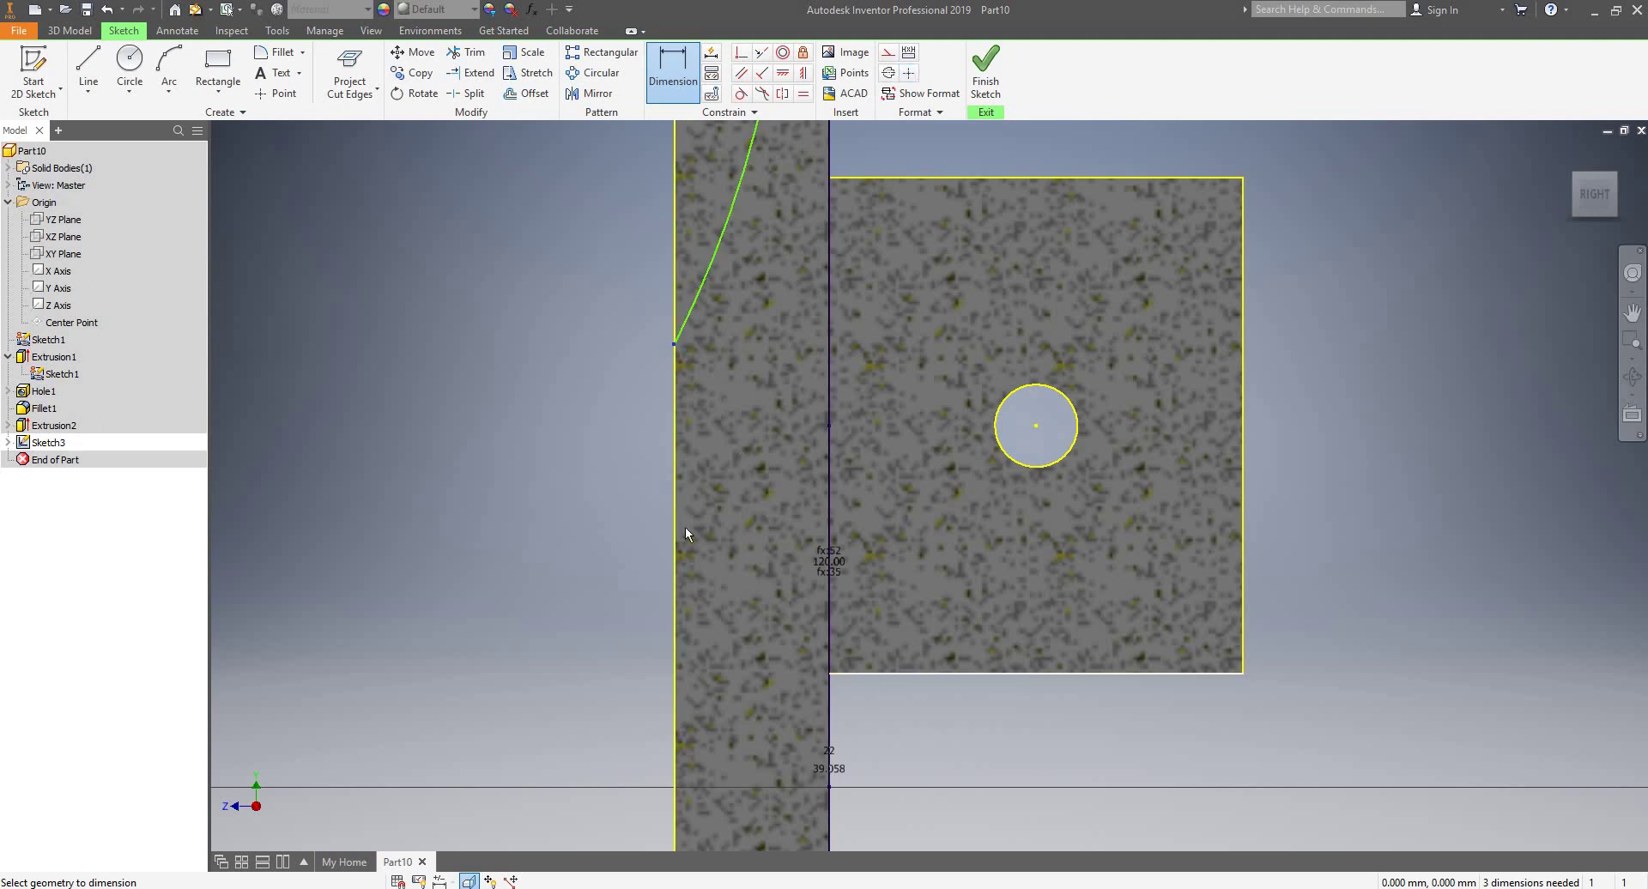
pyautogui.click(641, 515)
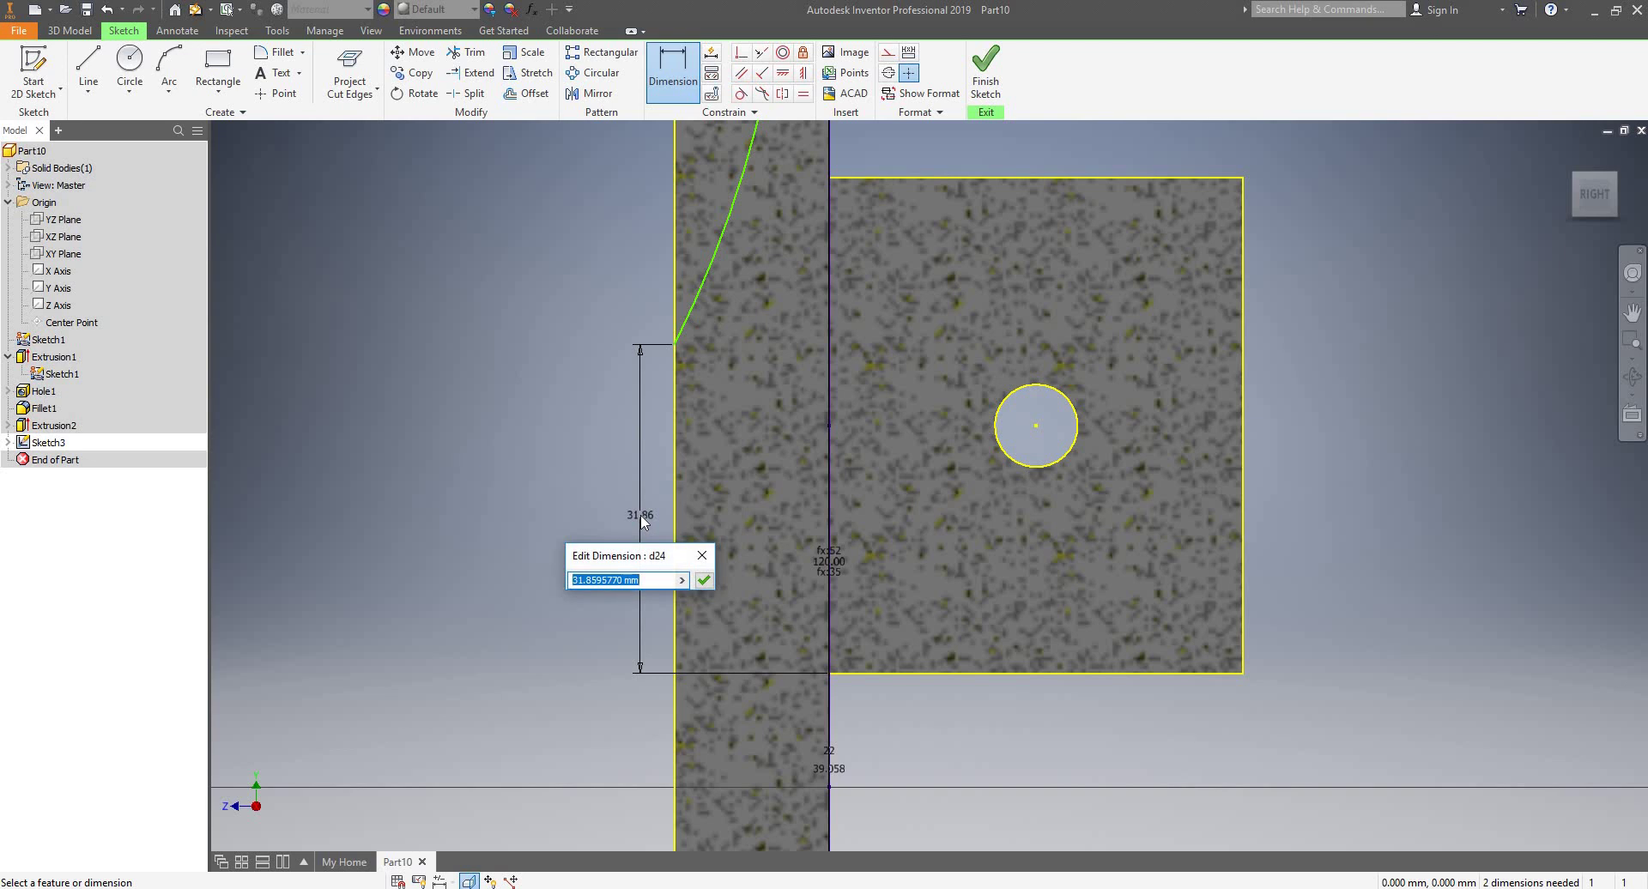
pyautogui.write('20')
pyautogui.press('Return')
# - Dimension the arc's radius as 160 mm and finish the sketch
pyautogui.scroll(5, 640, 515)
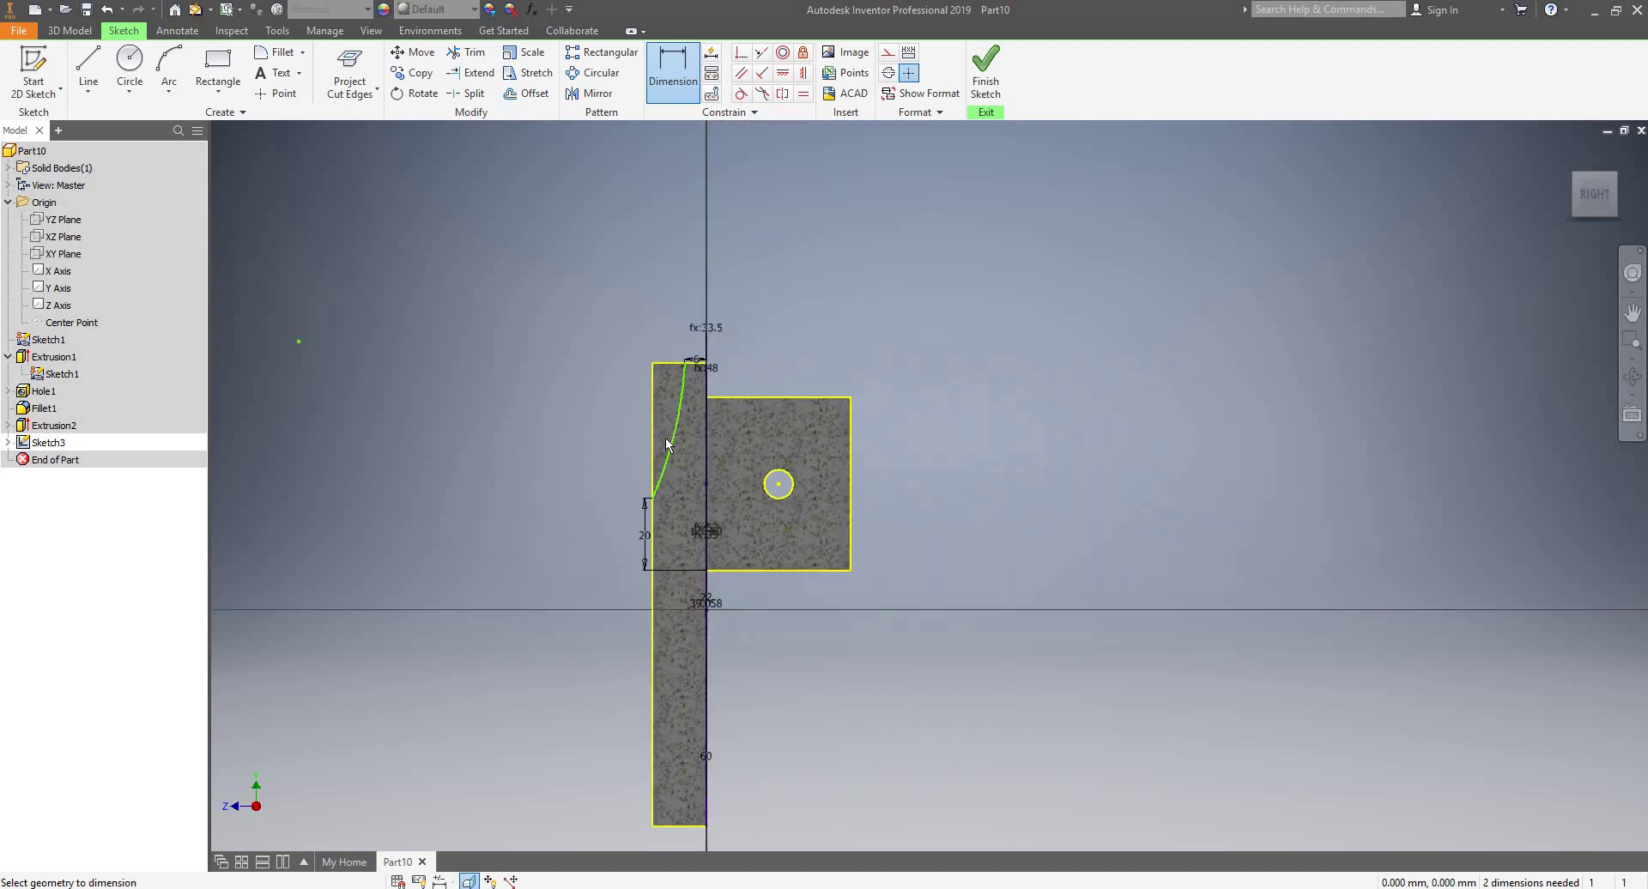
pyautogui.scroll(-3, 666, 439)
pyautogui.click(683, 427)
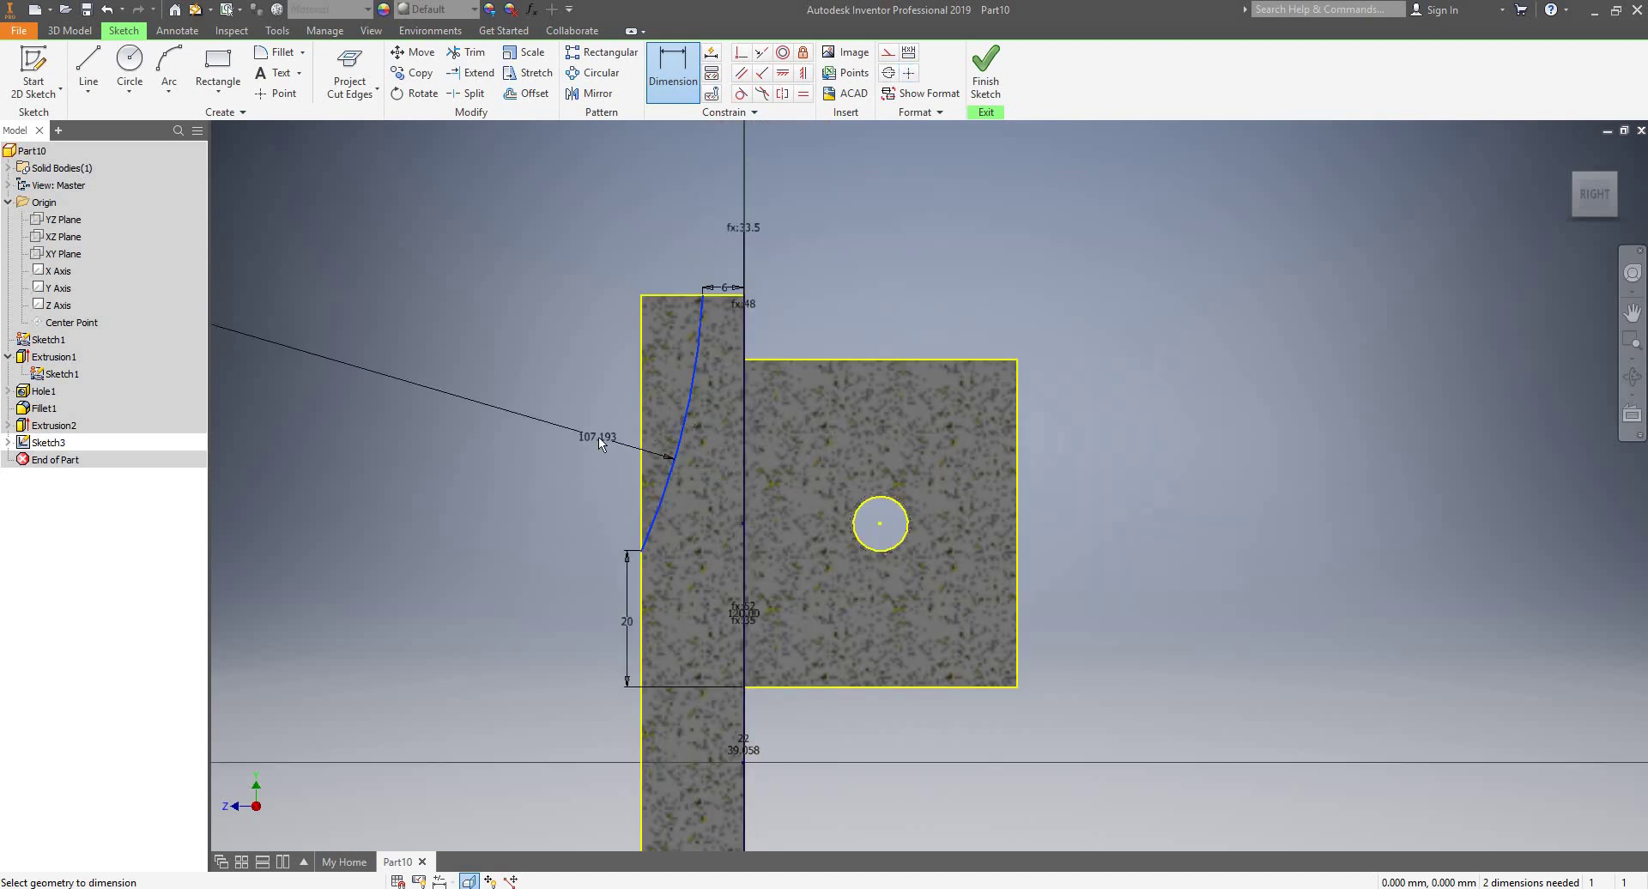
pyautogui.click(600, 438)
pyautogui.write('1')
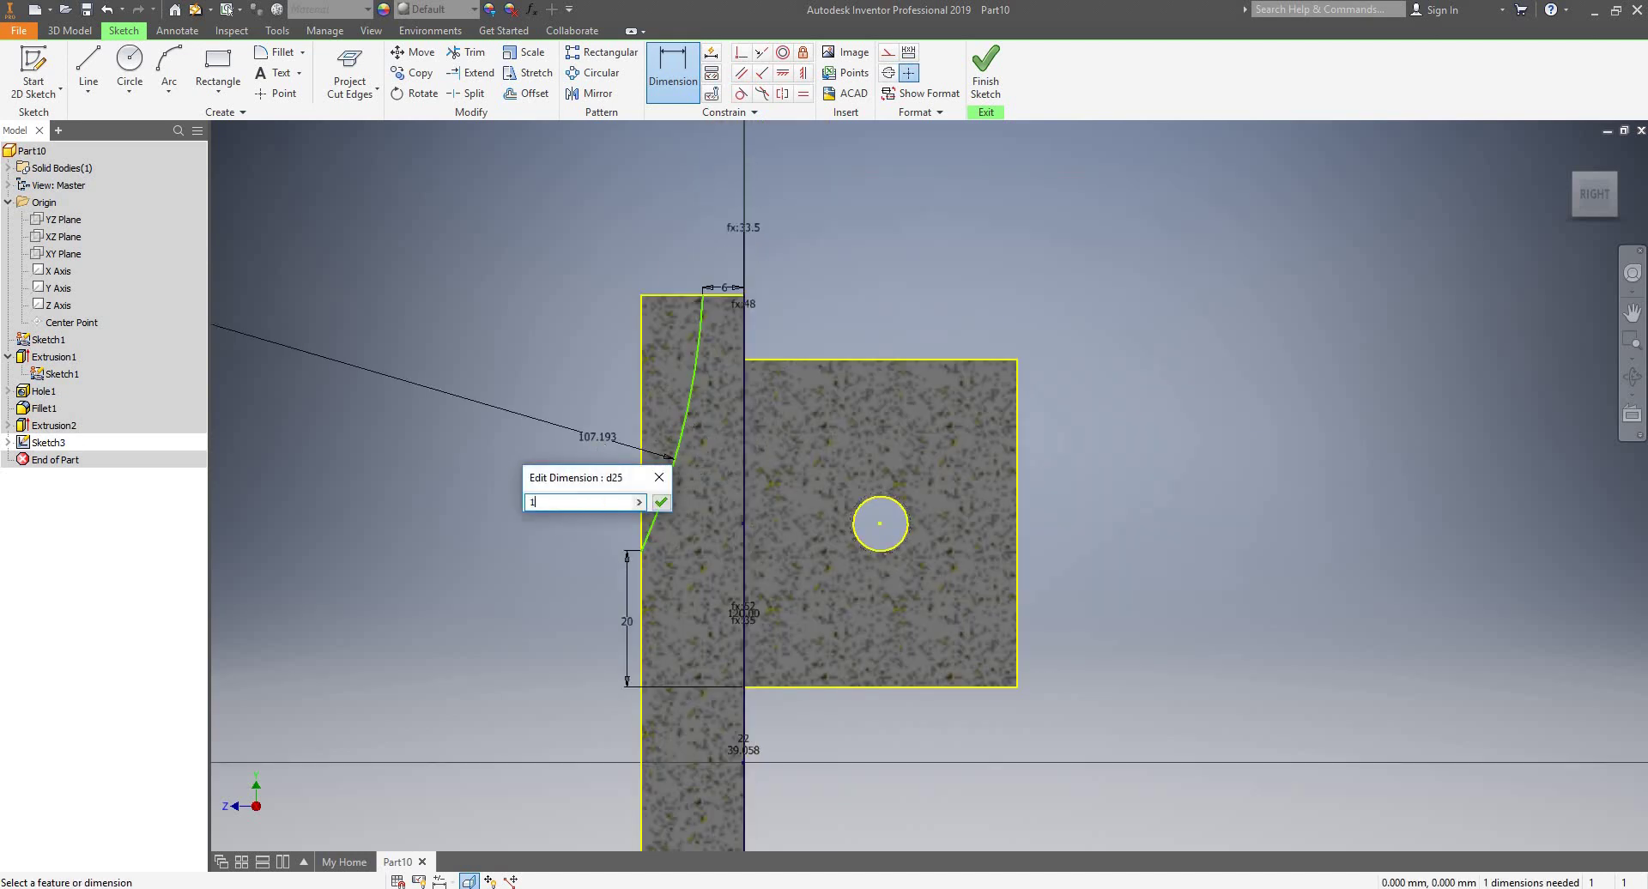
pyautogui.write('60')
pyautogui.press('Return')
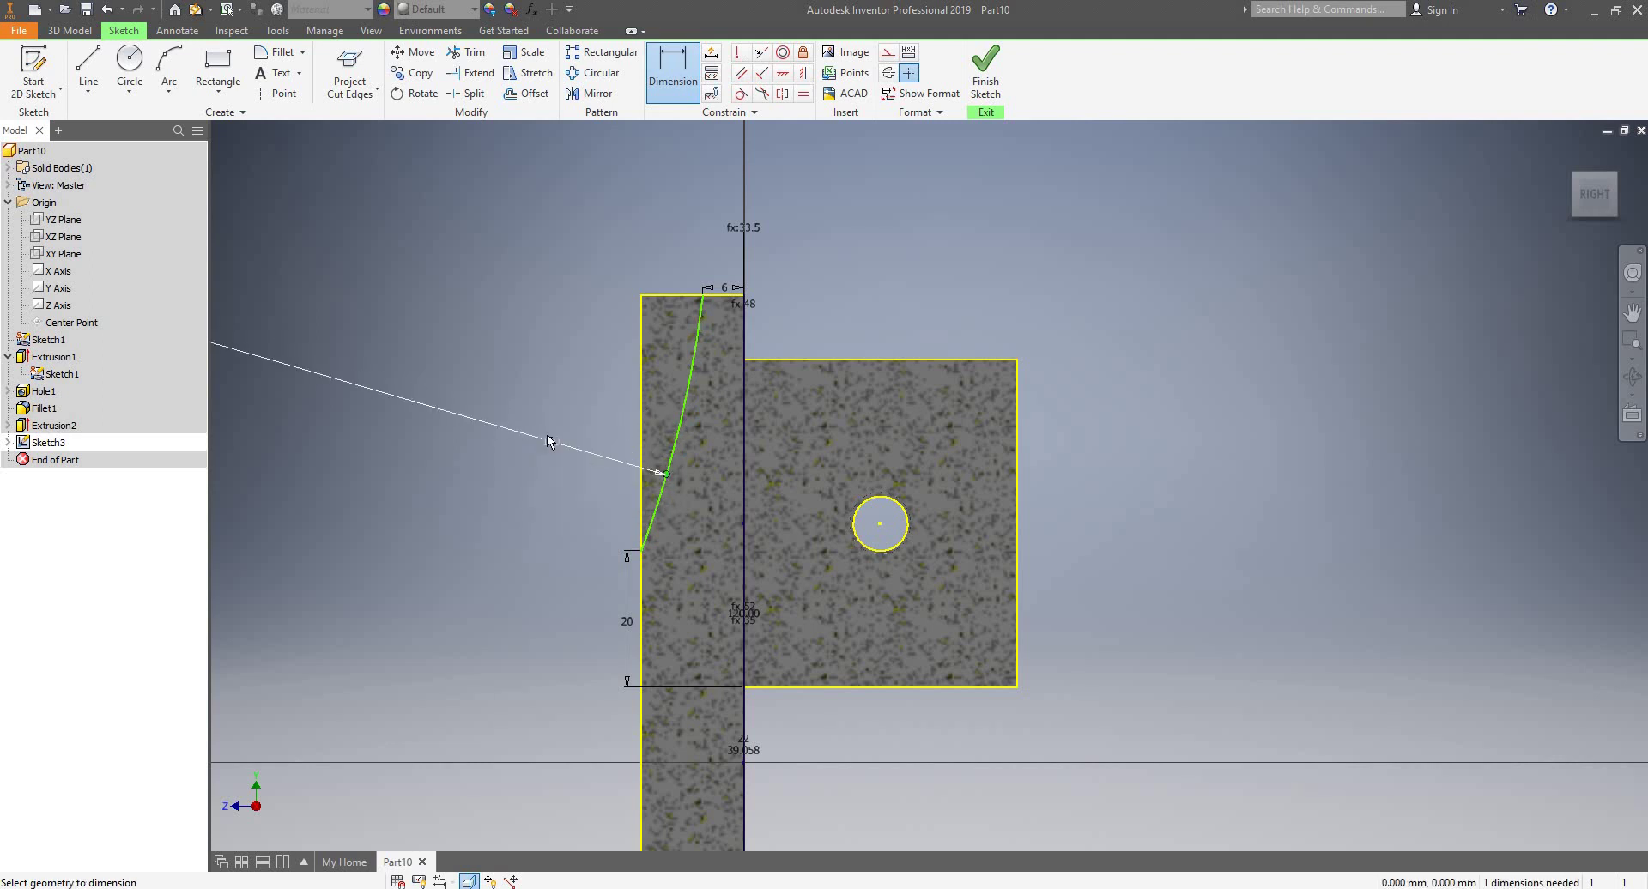
pyautogui.click(985, 96)
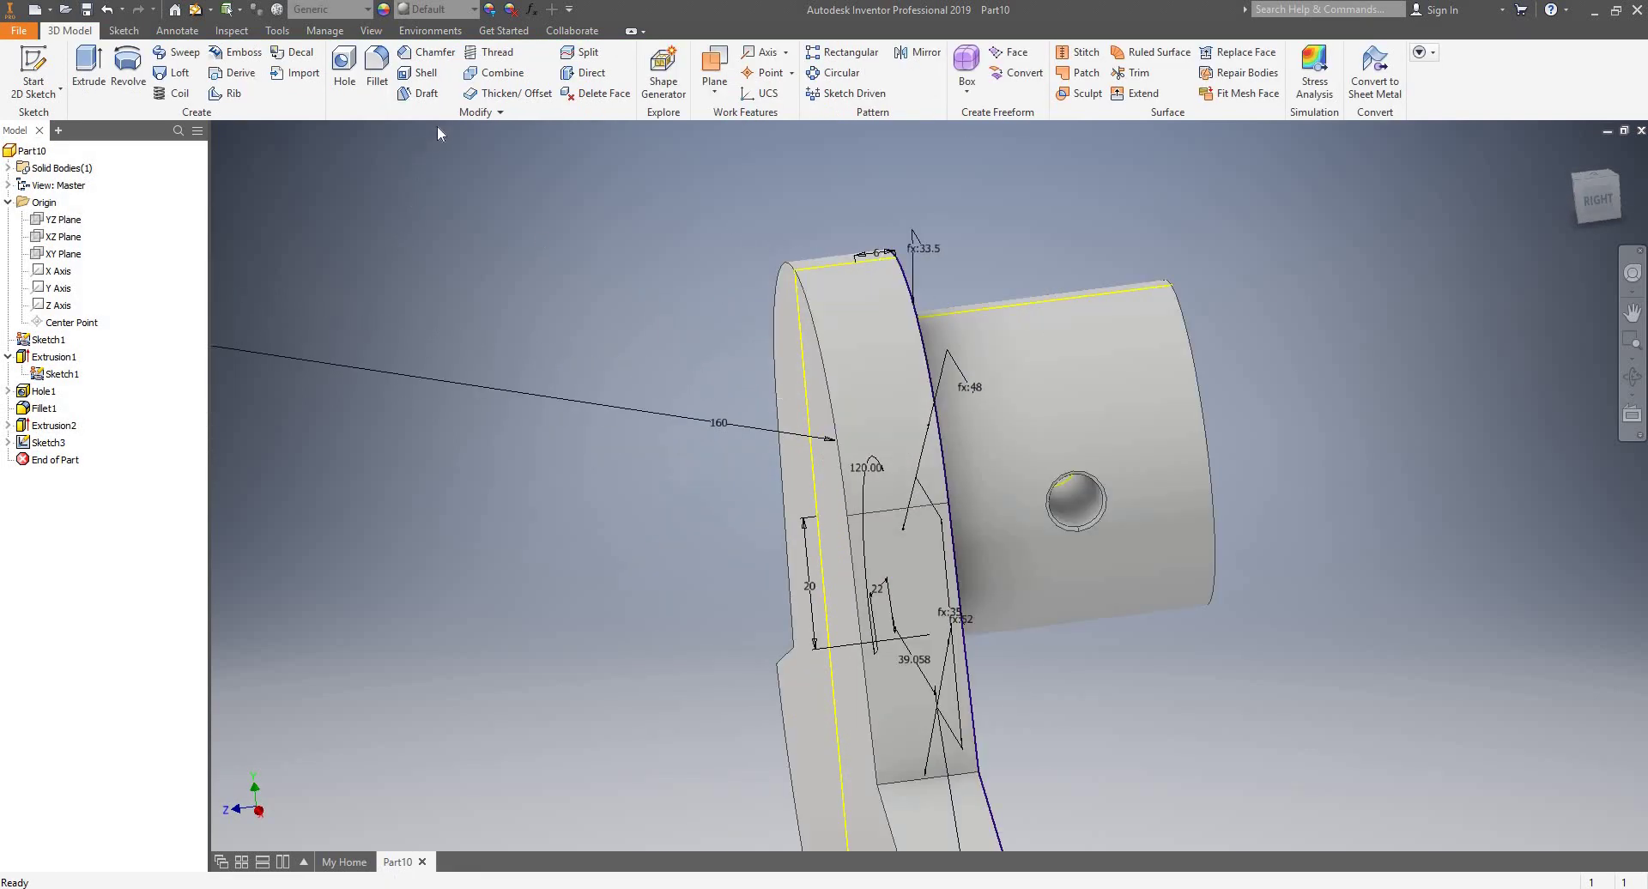
# - Trim the solid with Split along the sketched arc, removing the material on the web's outer side, away from the crankpin
pyautogui.click(589, 55)
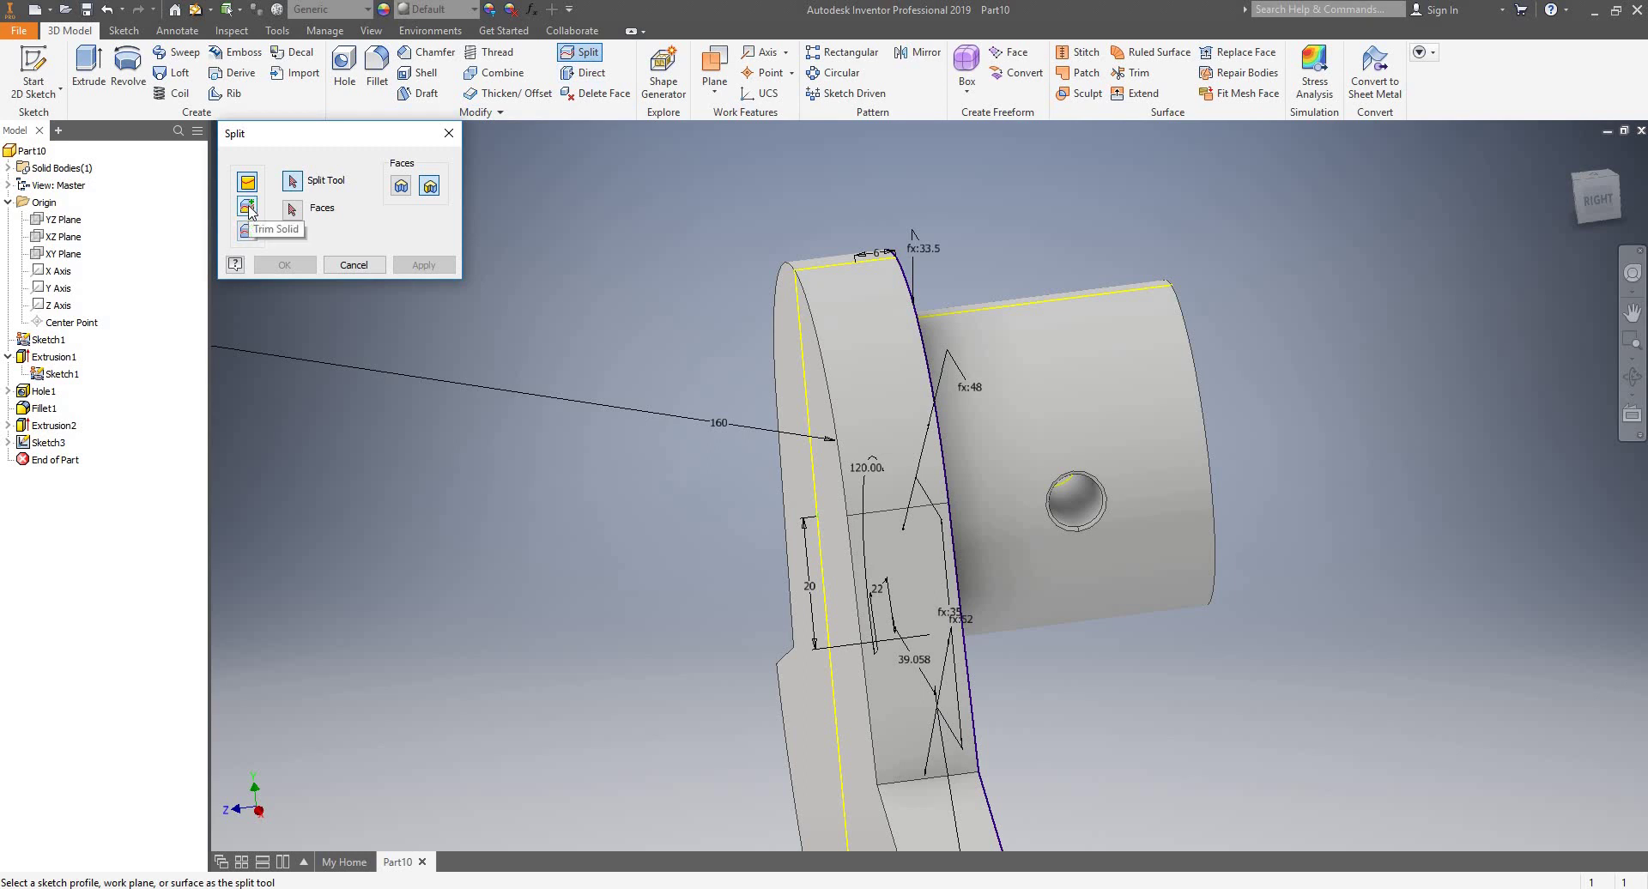
pyautogui.click(247, 207)
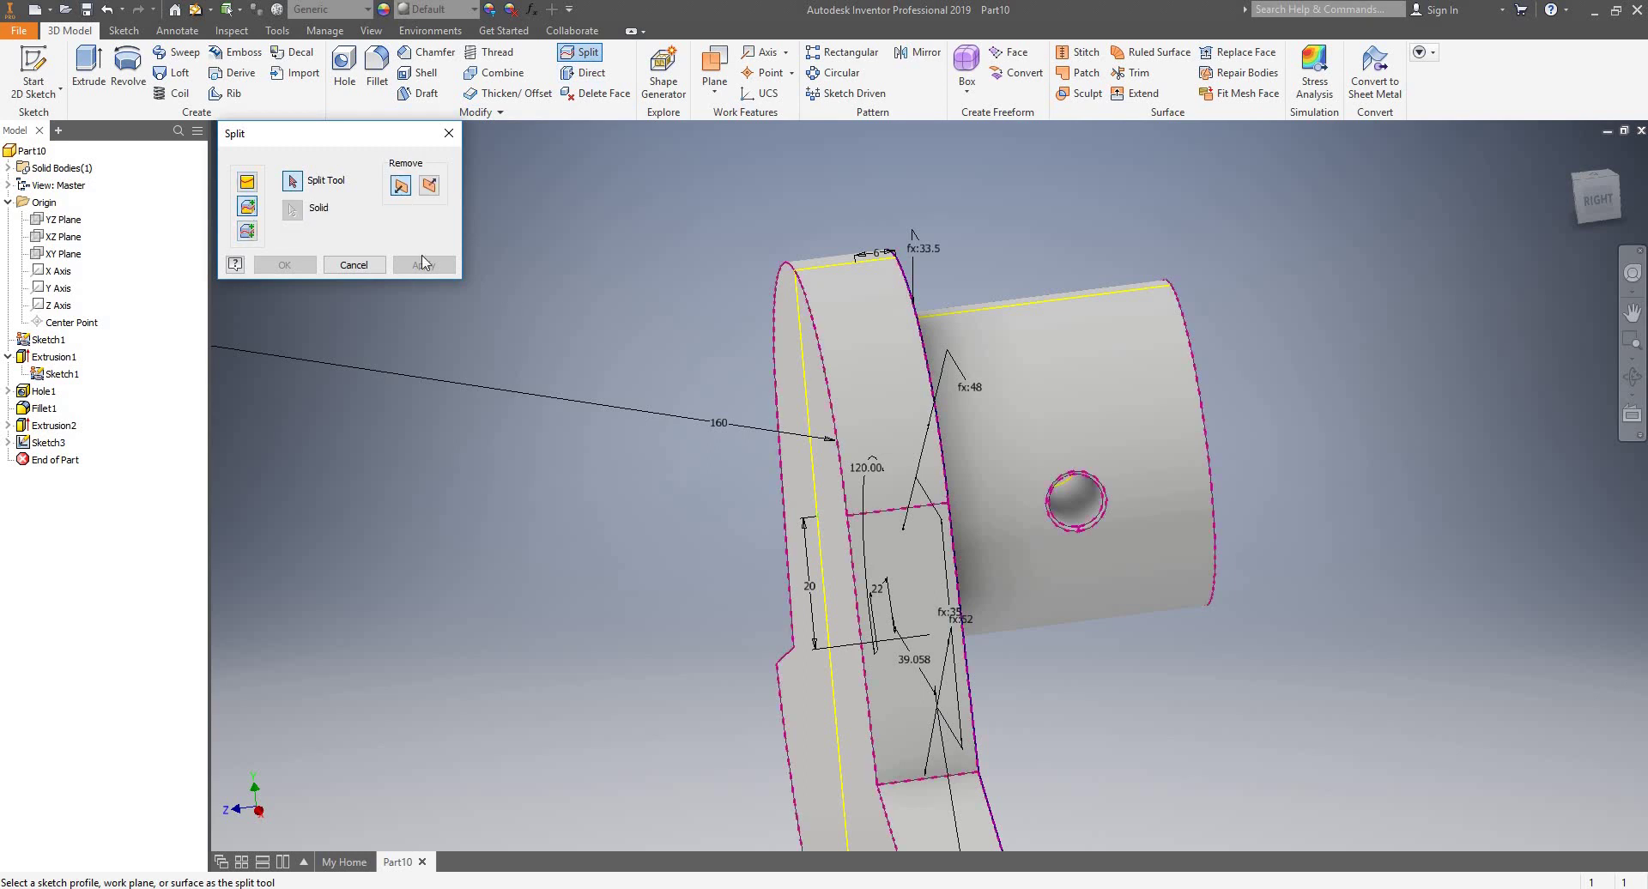
pyautogui.click(850, 345)
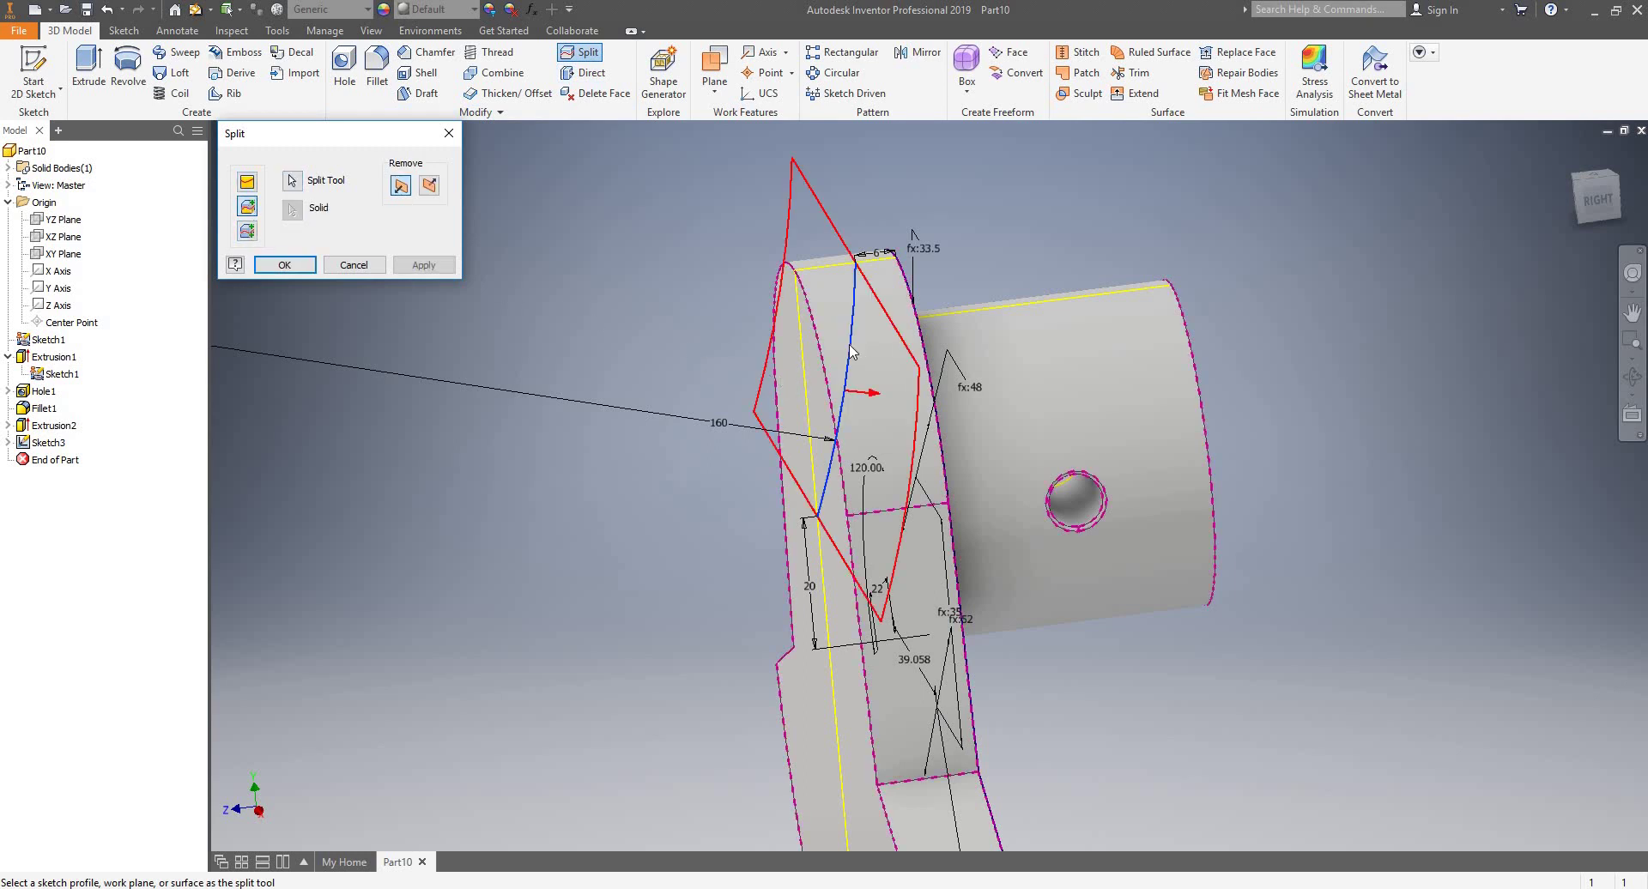
pyautogui.click(430, 186)
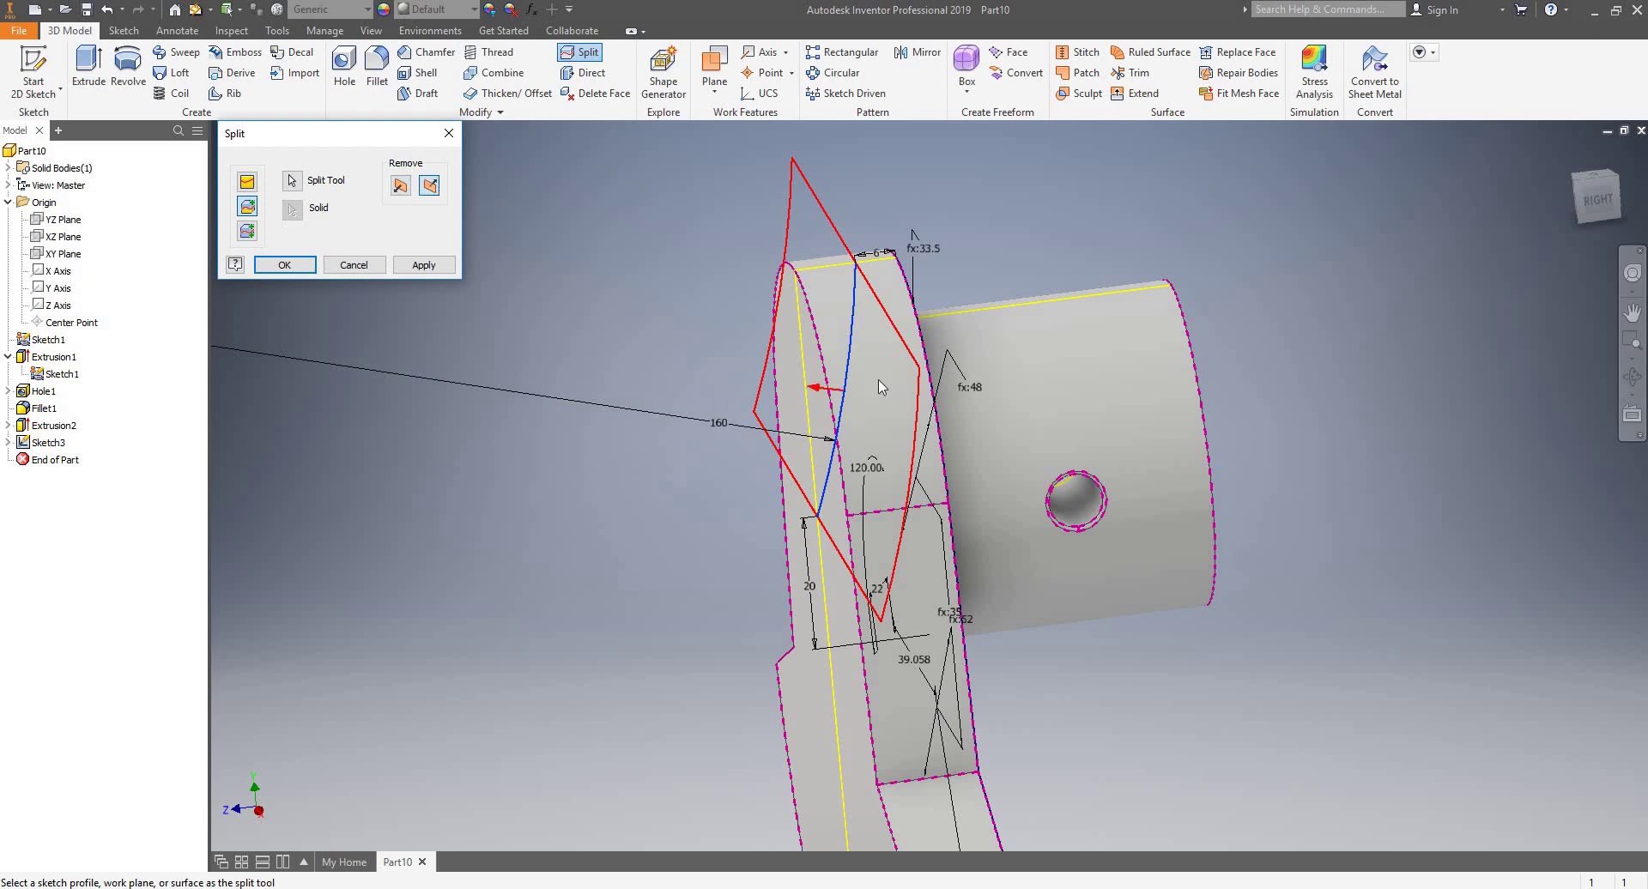
pyautogui.keyDown('shift'); pyautogui.moveTo(850, 334); pyautogui.dragTo(867, 339, button='middle'); pyautogui.keyUp('shift')
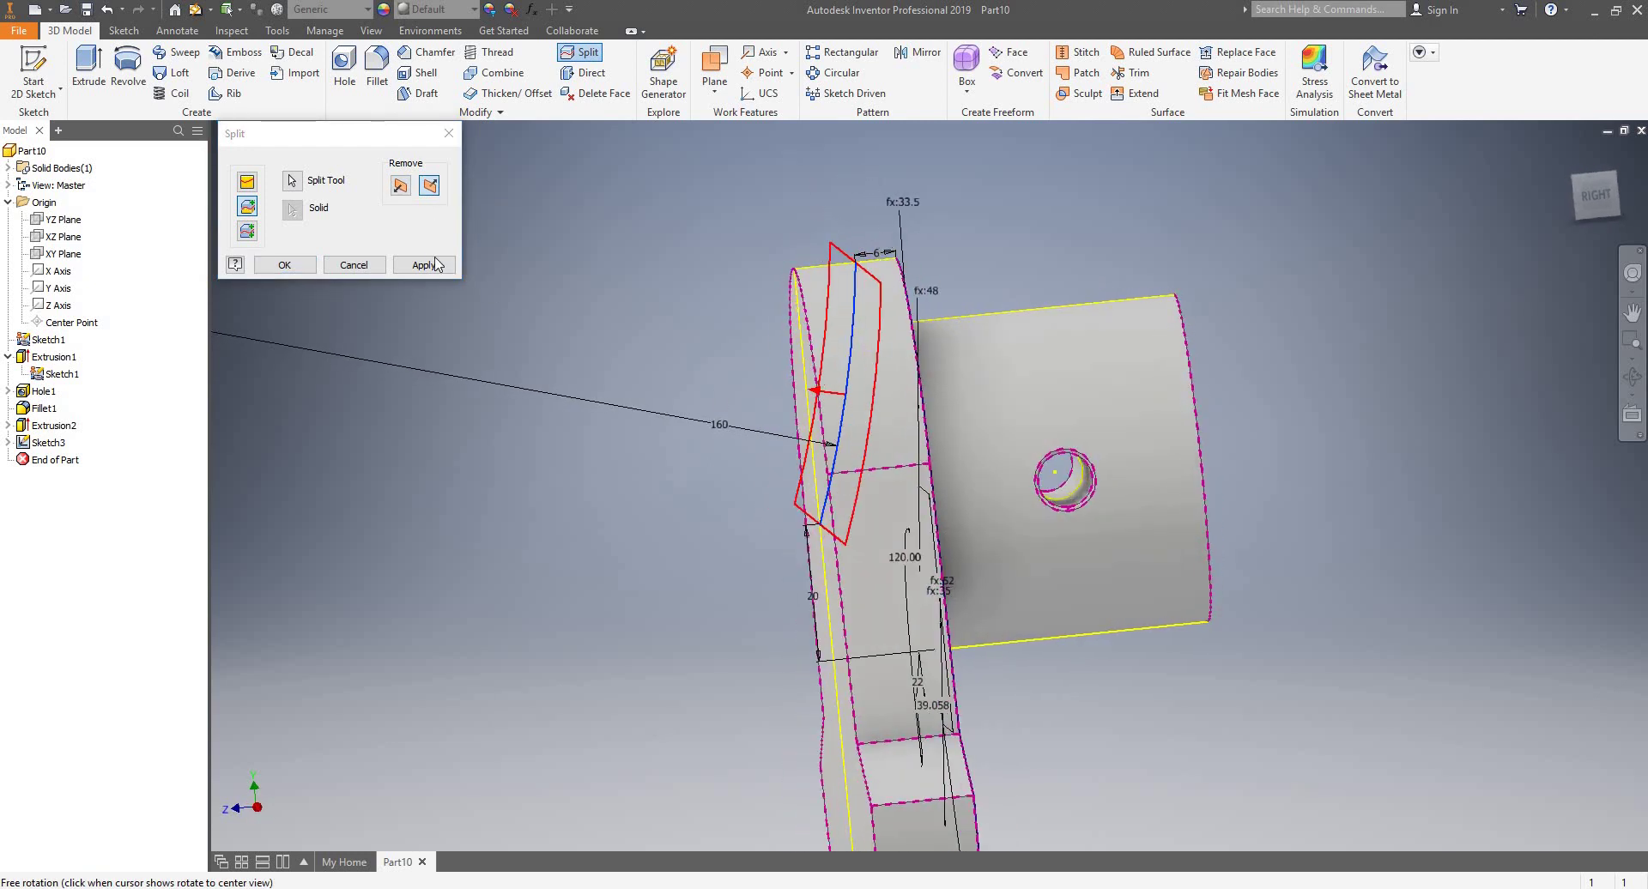
pyautogui.click(423, 264)
pyautogui.keyDown('shift'); pyautogui.moveTo(849, 281); pyautogui.dragTo(798, 318, button='middle'); pyautogui.keyUp('shift')
pyautogui.click(448, 133)
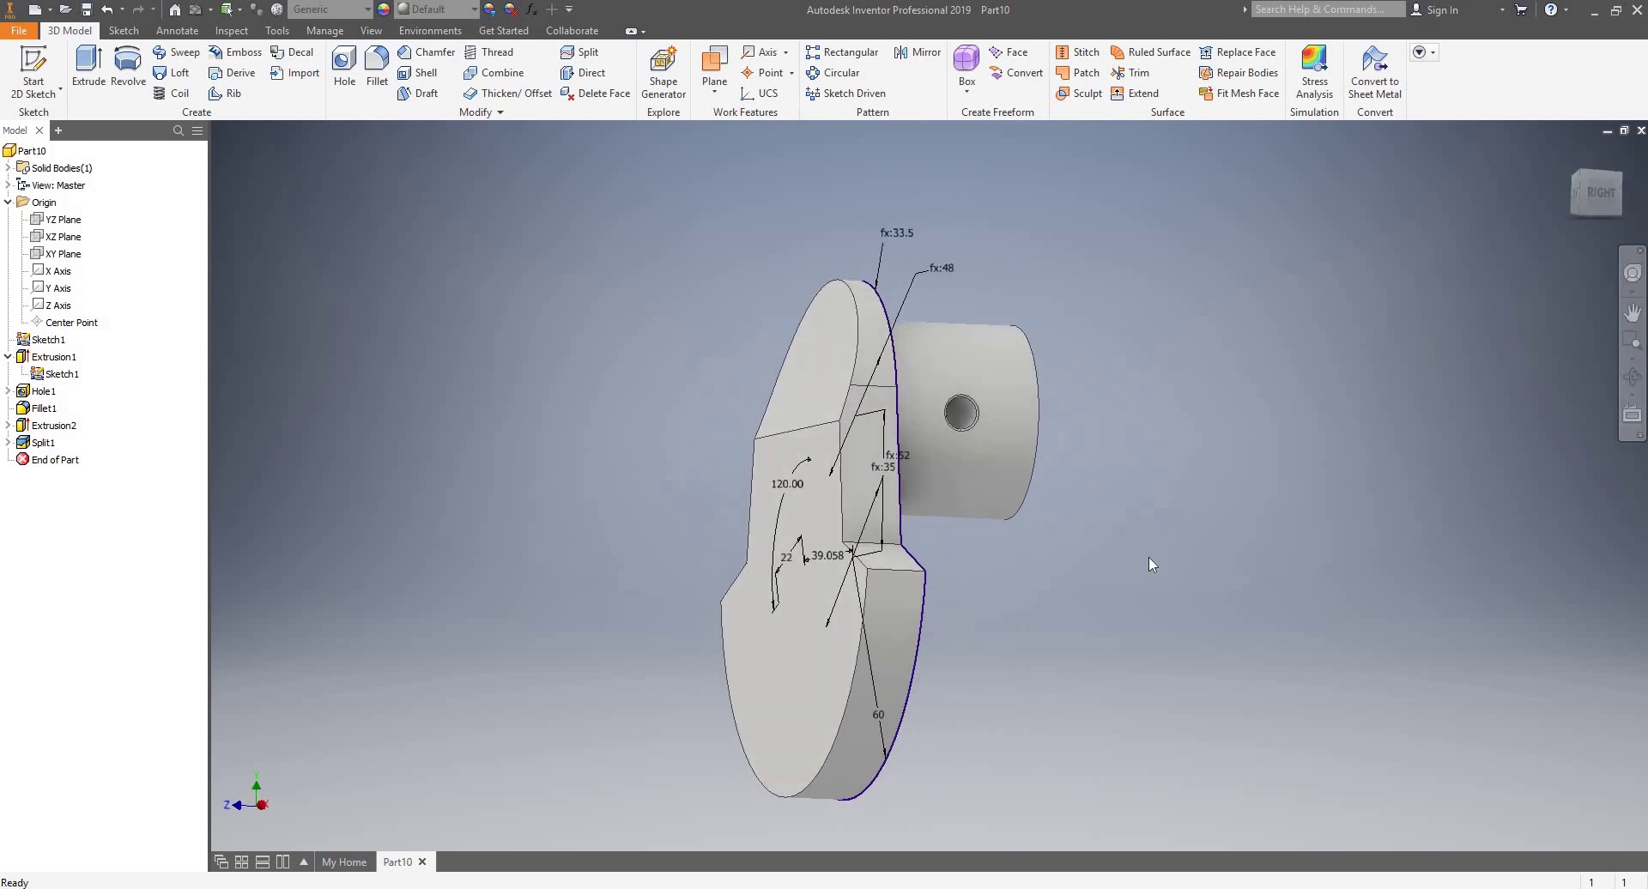
# - Chamfer the curved lower edge of the web's outer face using two distances, 20 mm and 11 mm
pyautogui.click(424, 55)
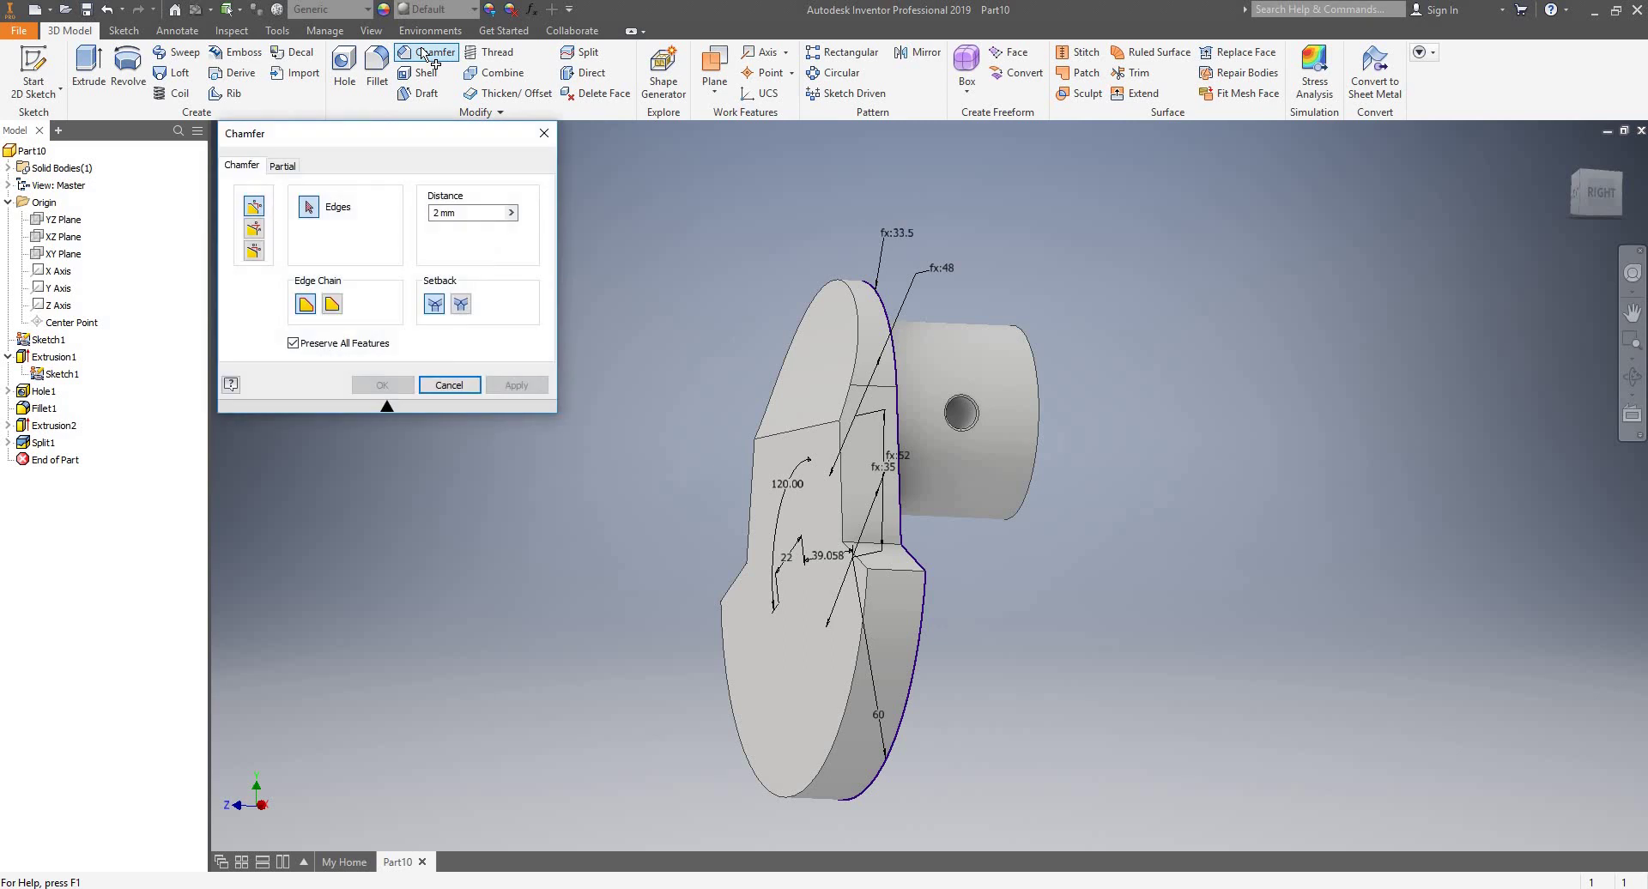
pyautogui.click(254, 251)
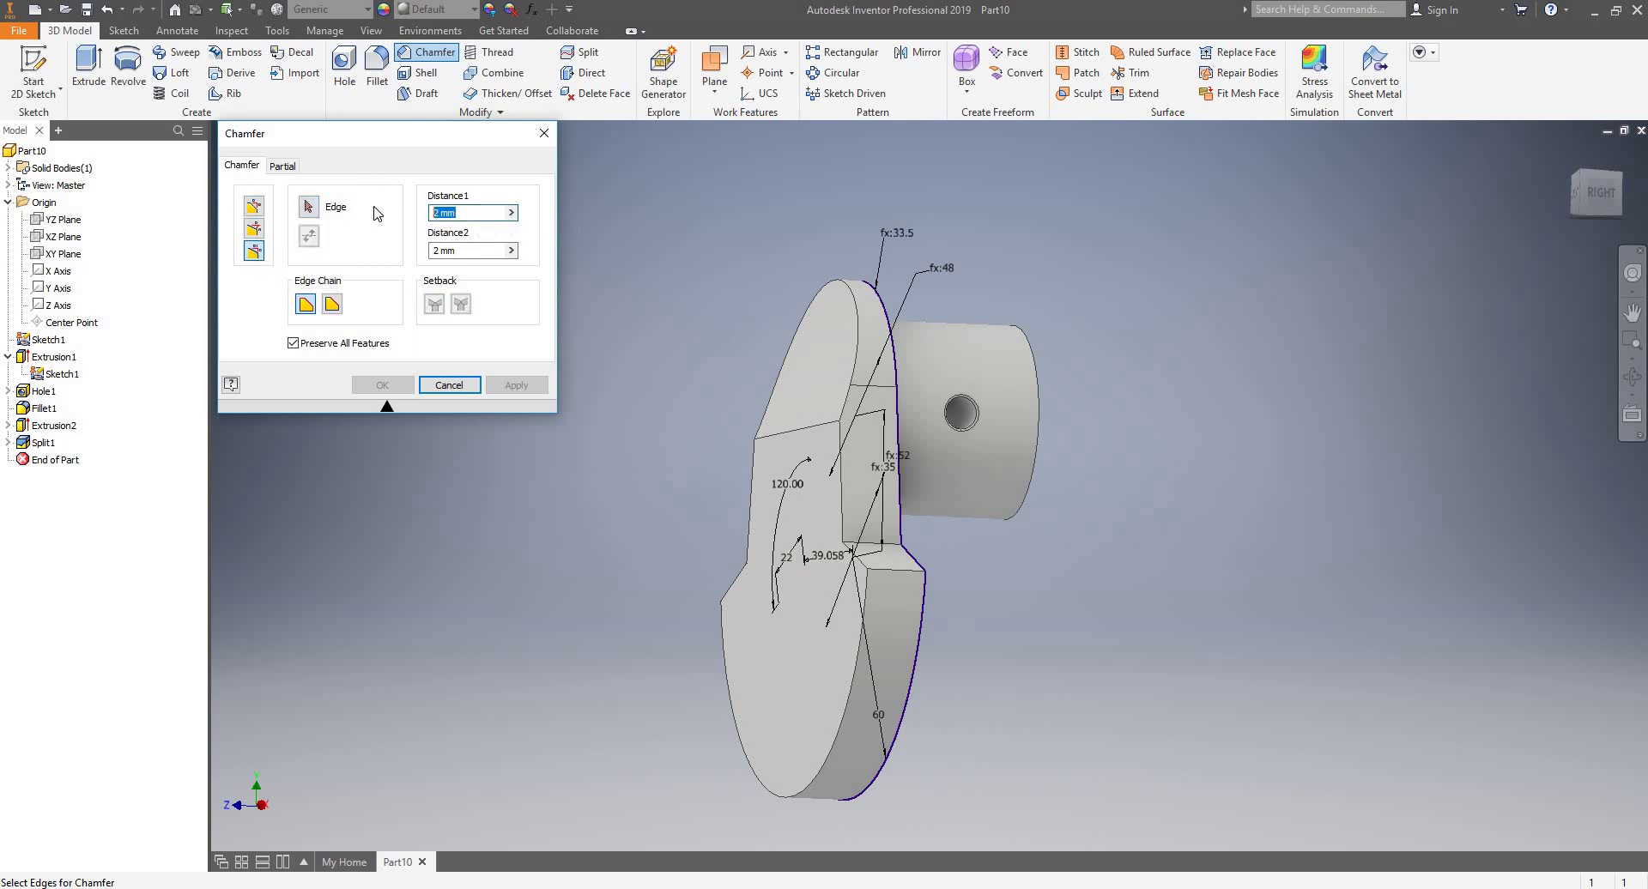
pyautogui.write('20')
pyautogui.press('Tab')
pyautogui.write('11')
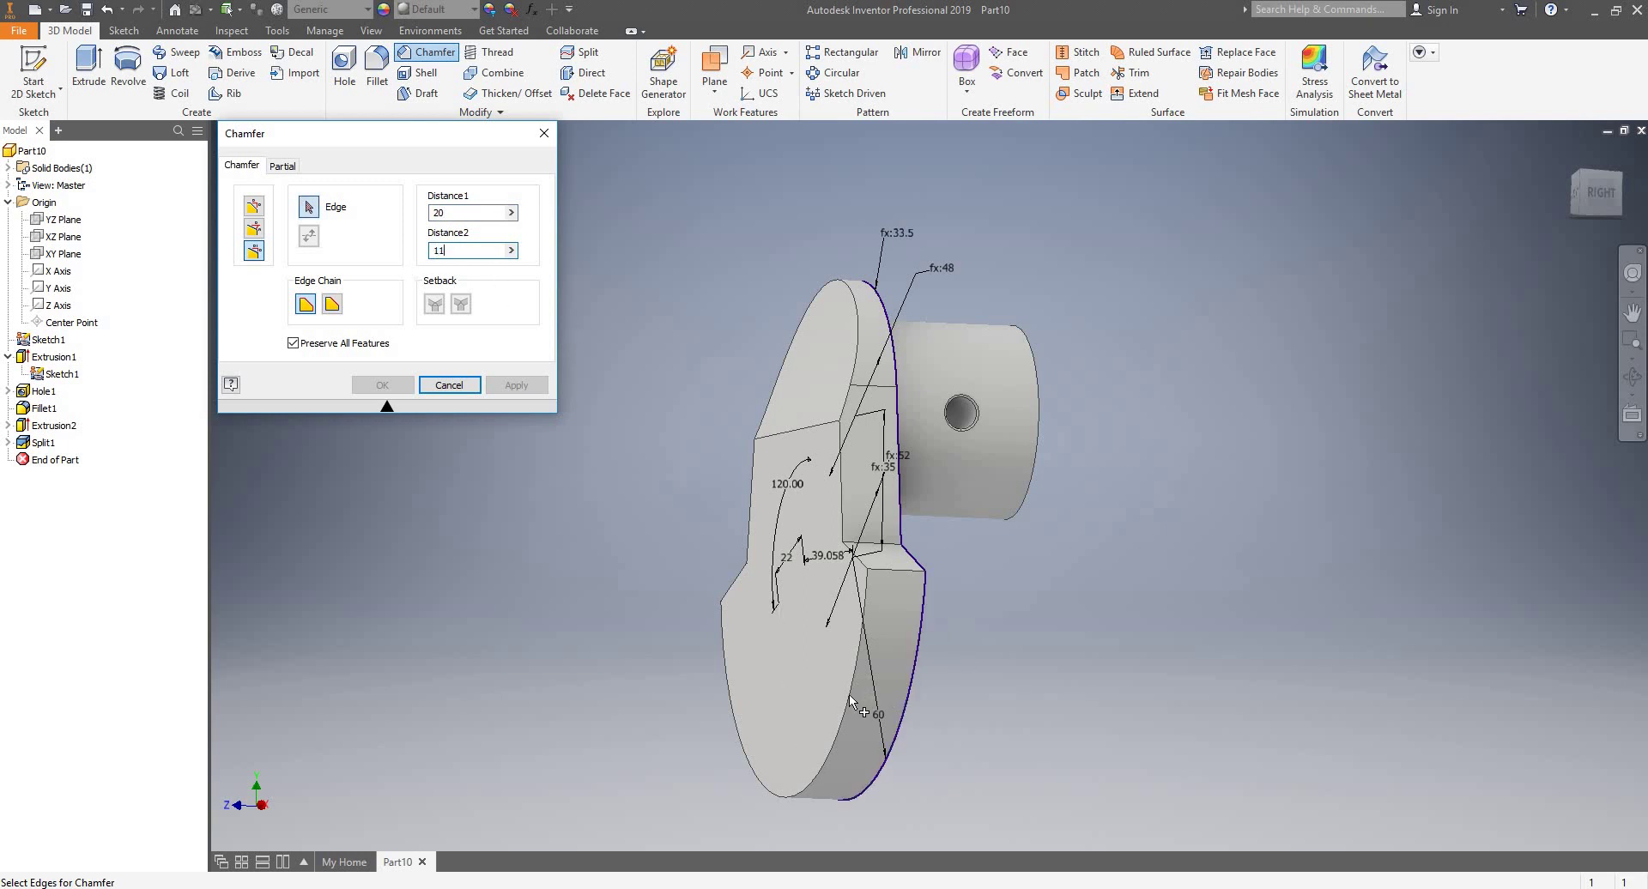
pyautogui.click(752, 644)
pyautogui.scroll(4, 753, 657)
pyautogui.scroll(-5, 755, 640)
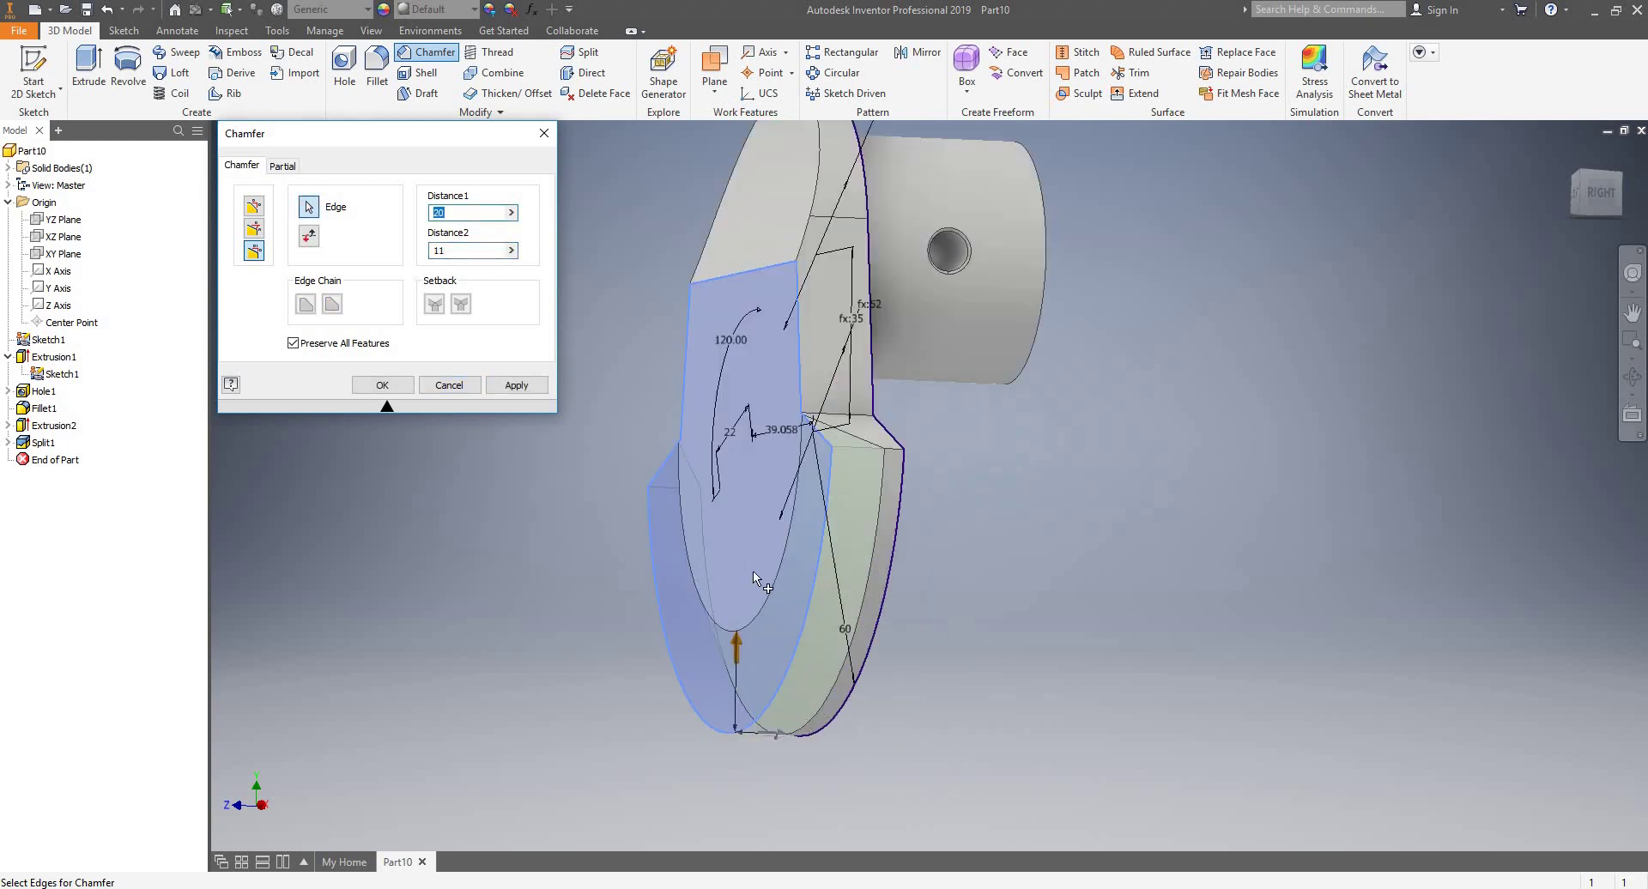
pyautogui.keyDown('shift'); pyautogui.moveTo(758, 579); pyautogui.dragTo(781, 603, button='middle'); pyautogui.keyUp('shift')
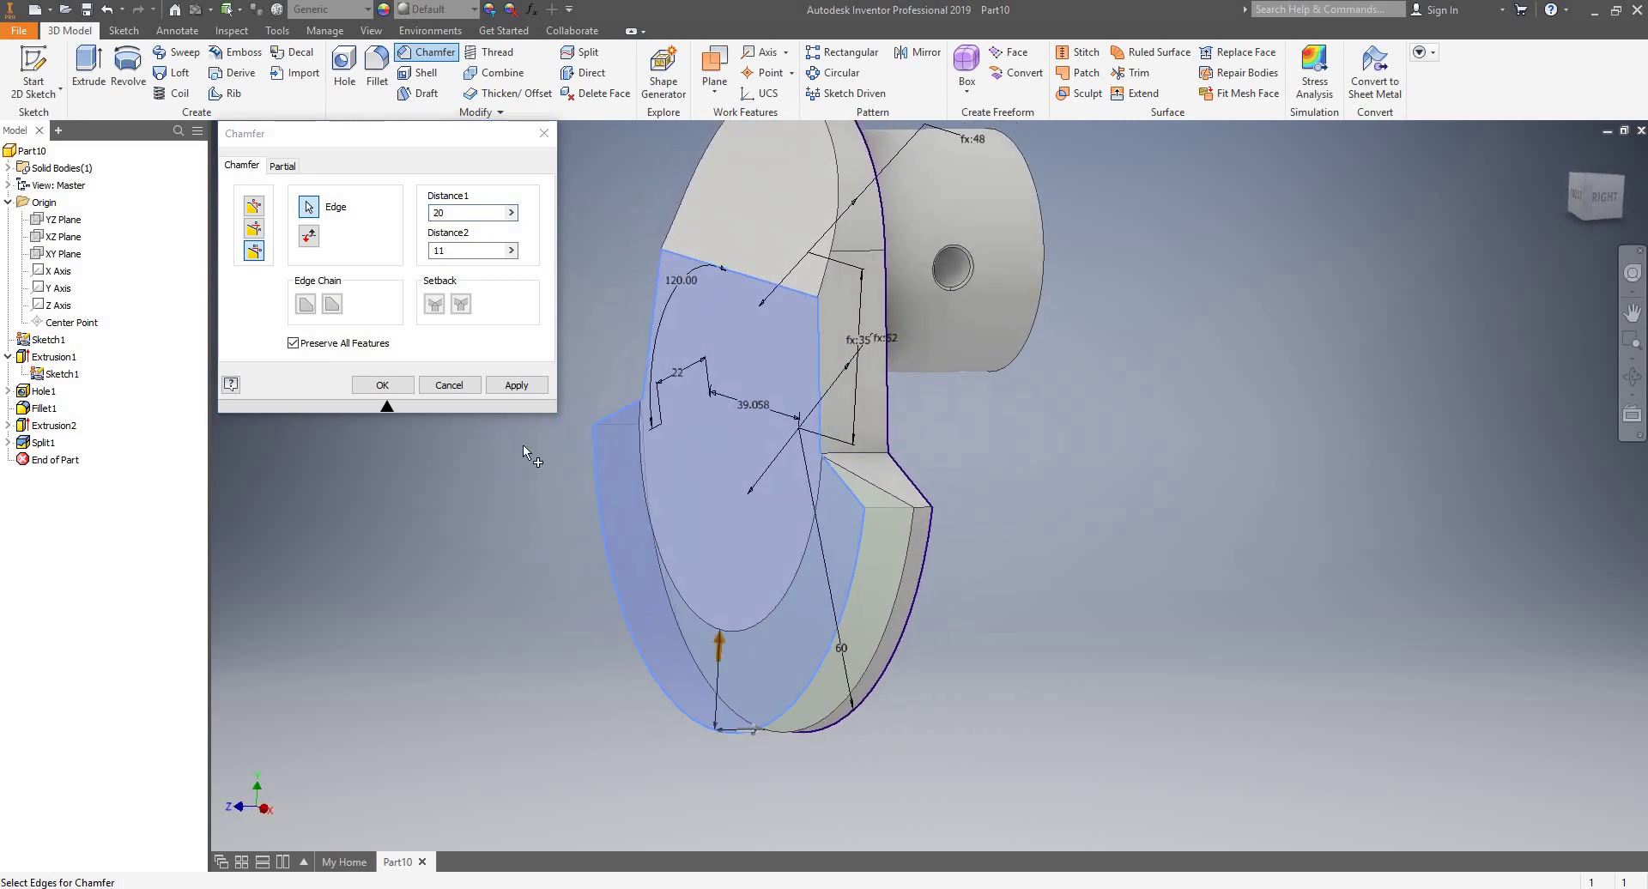
pyautogui.click(516, 387)
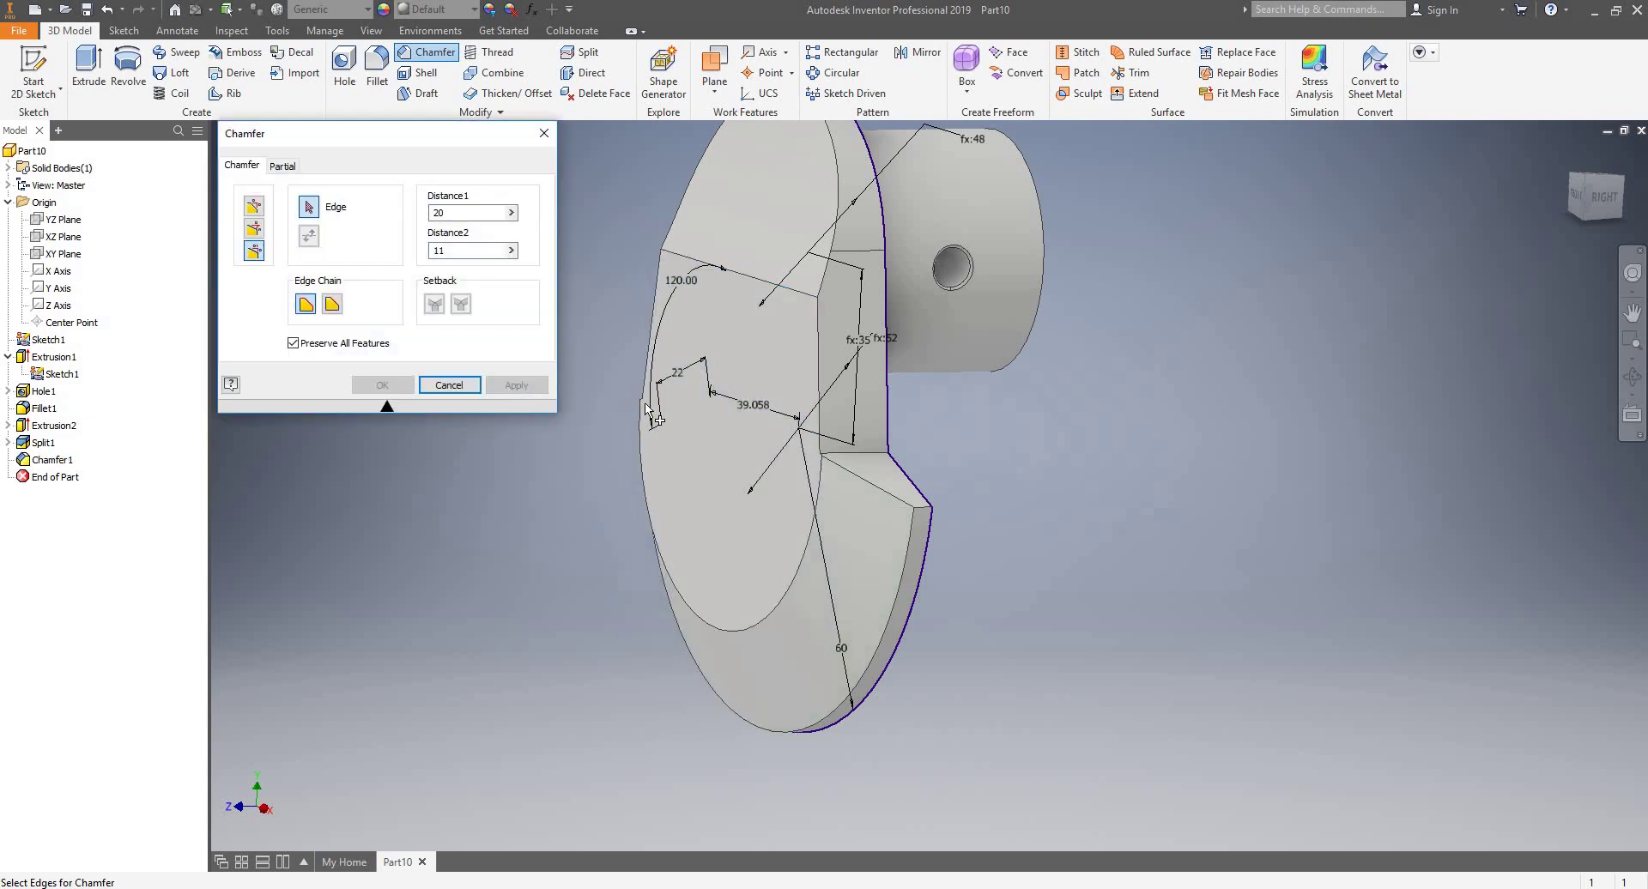
pyautogui.click(543, 133)
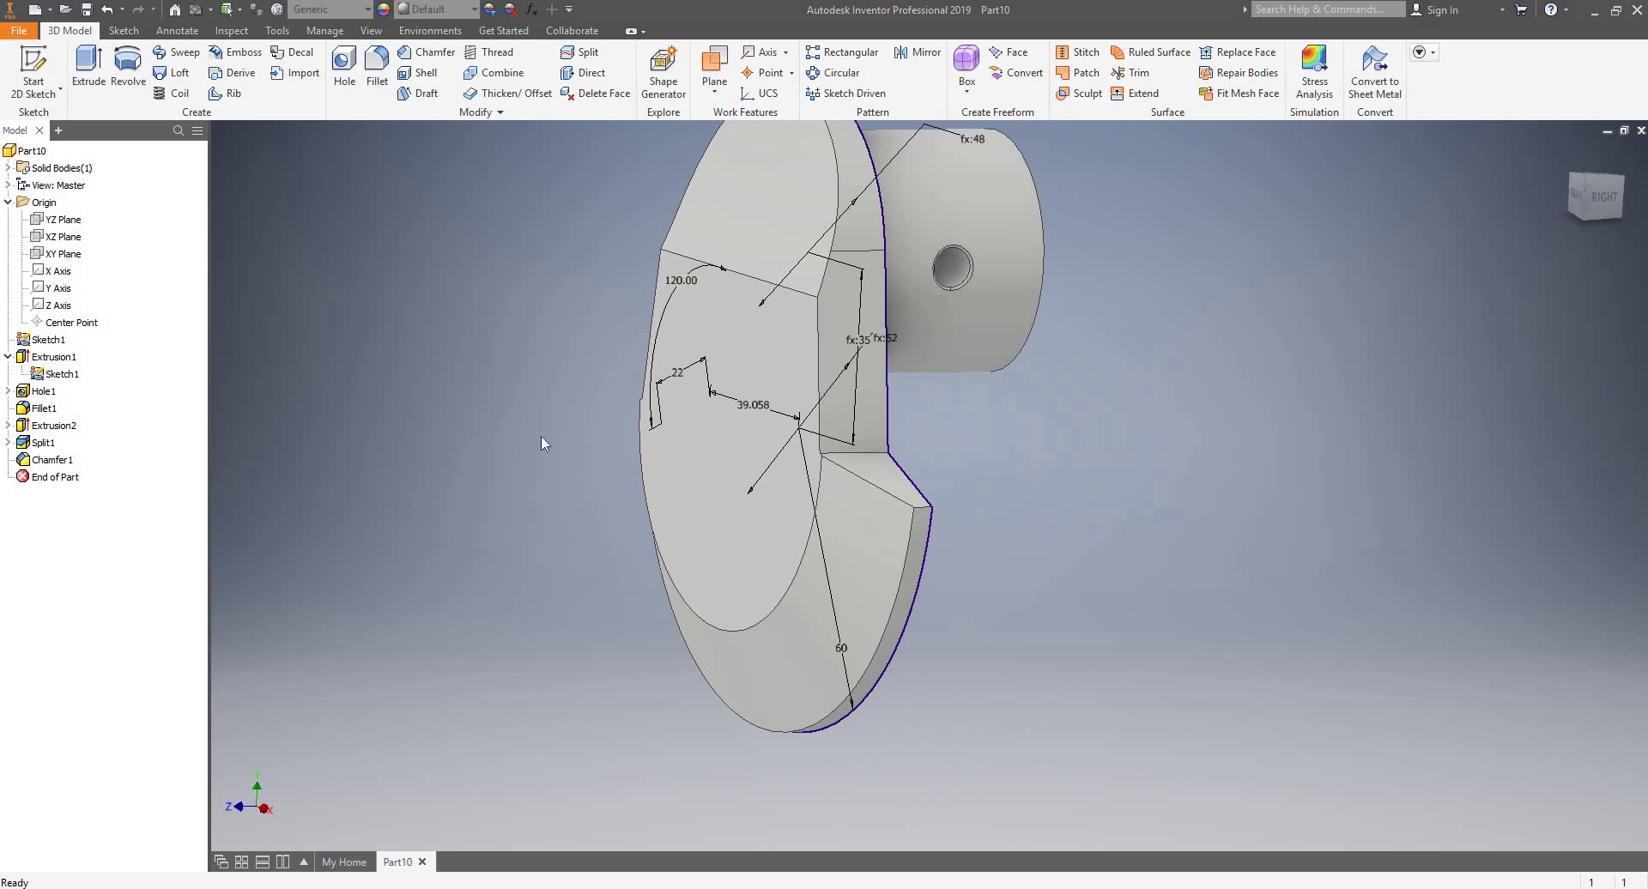
# - Try to fillet the curved lower edge and the straight edge across the web's outer face with a 40 mm radius
pyautogui.click(377, 67)
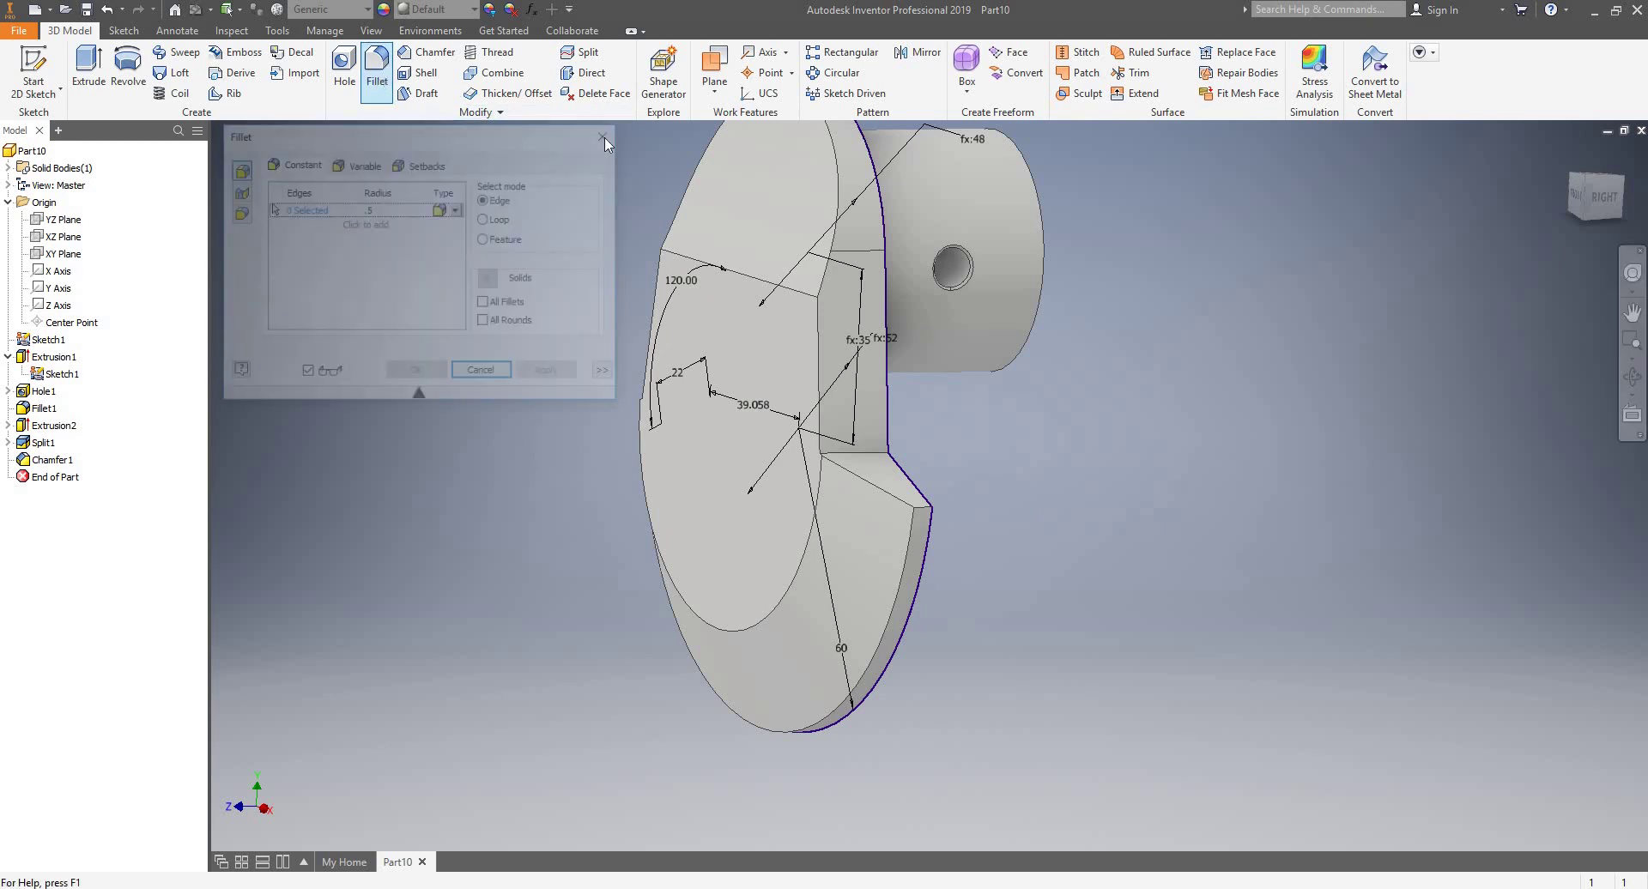
pyautogui.click(399, 209)
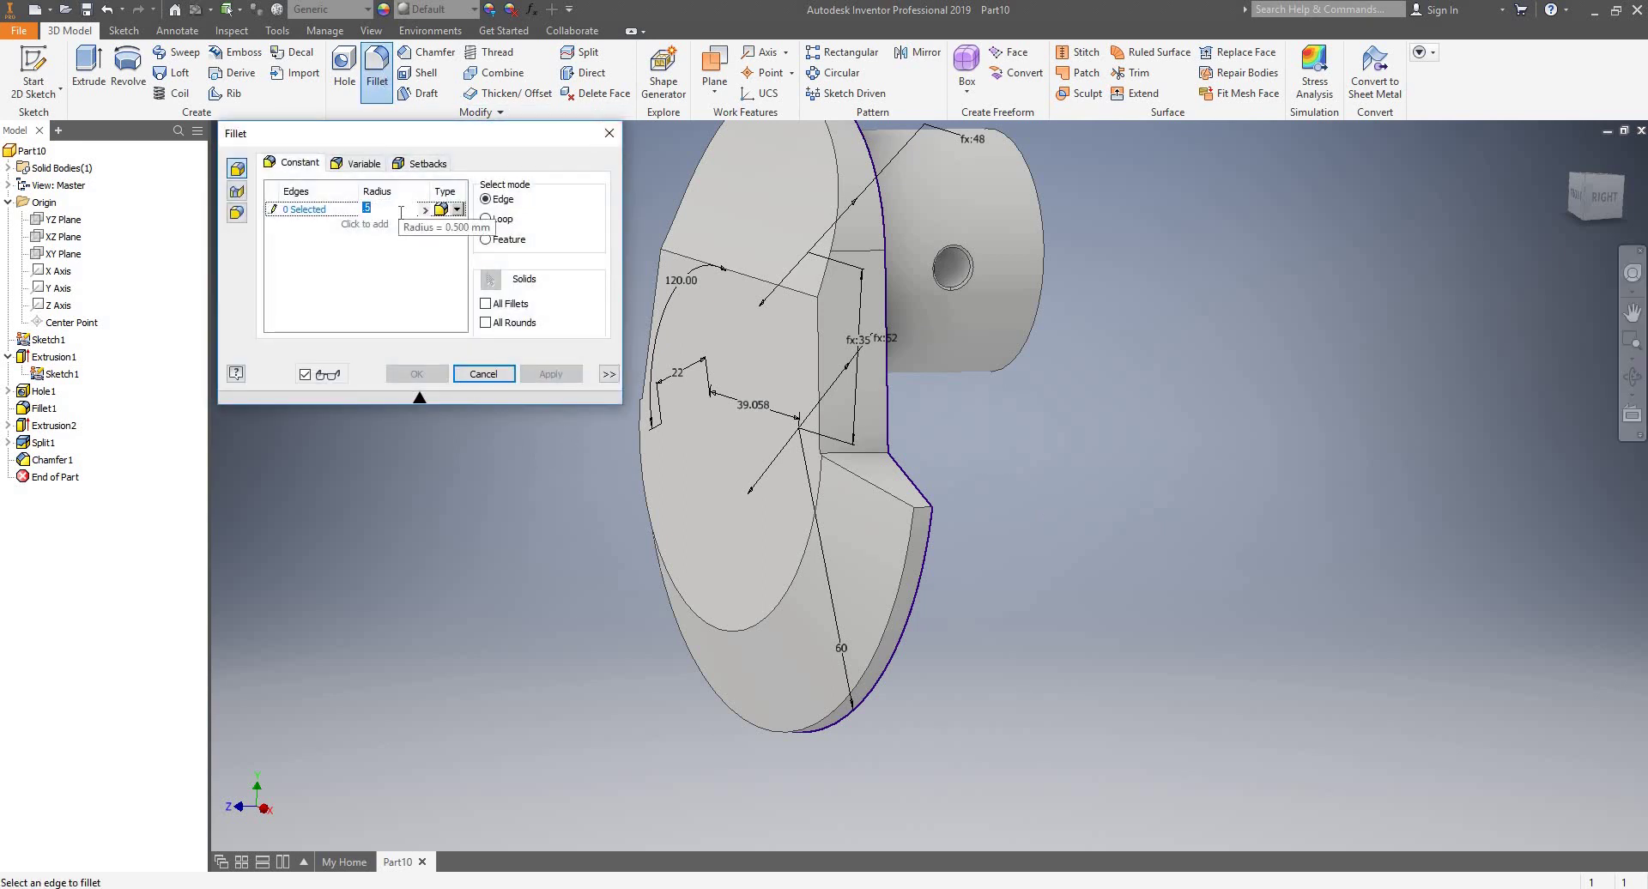
pyautogui.write('40')
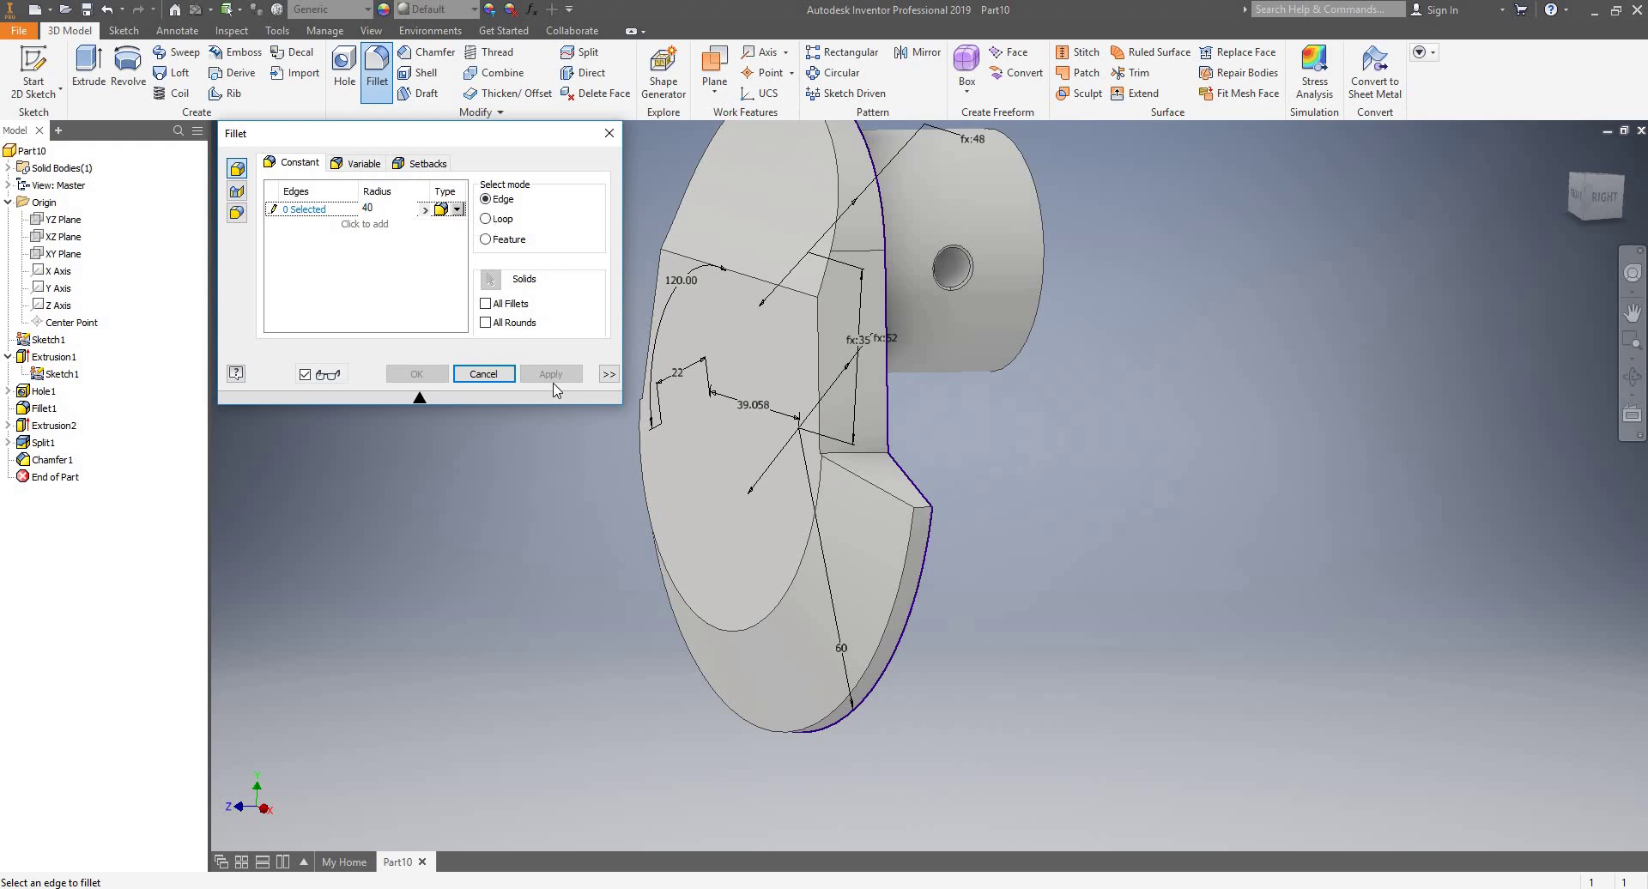
pyautogui.click(687, 515)
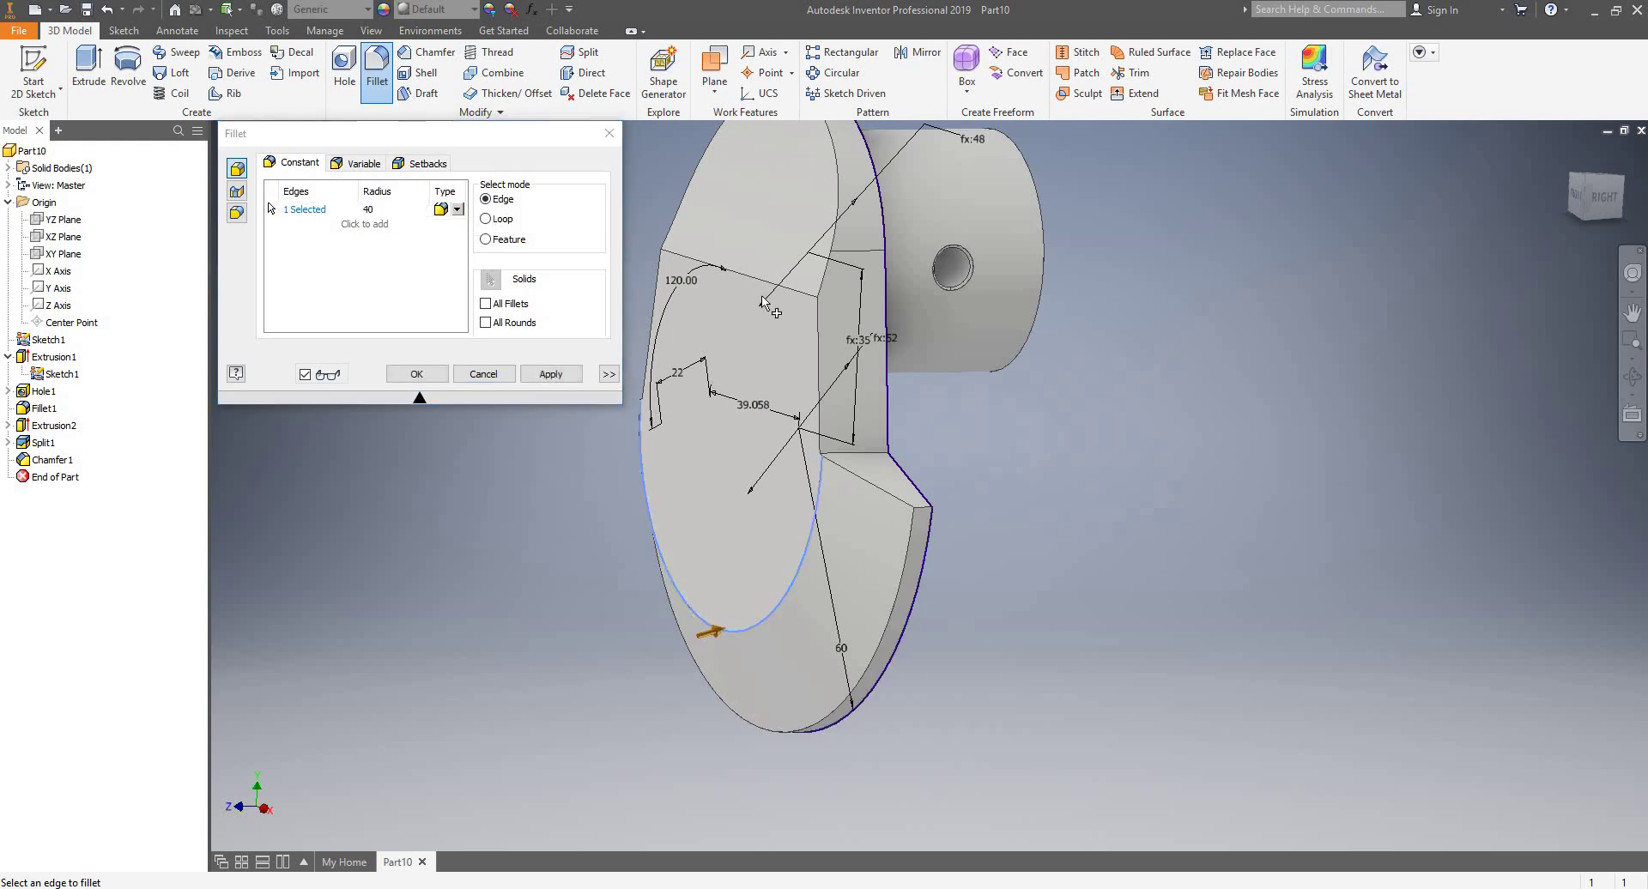
pyautogui.click(770, 290)
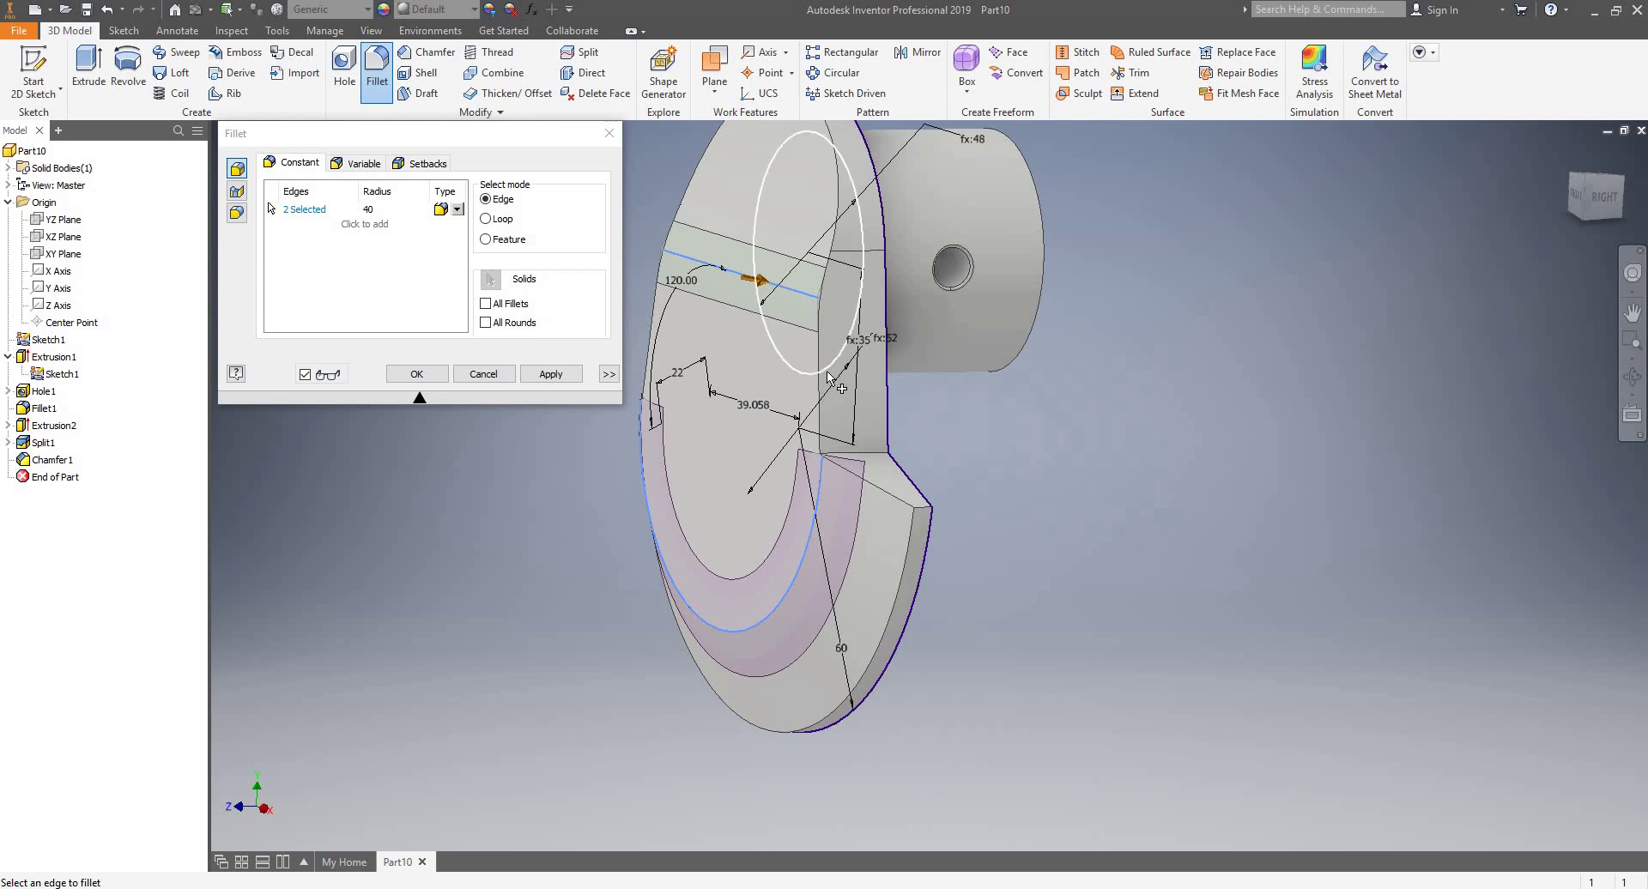
pyautogui.keyDown('shift'); pyautogui.moveTo(772, 288); pyautogui.dragTo(820, 367, button='middle'); pyautogui.keyUp('shift')
pyautogui.click(552, 375)
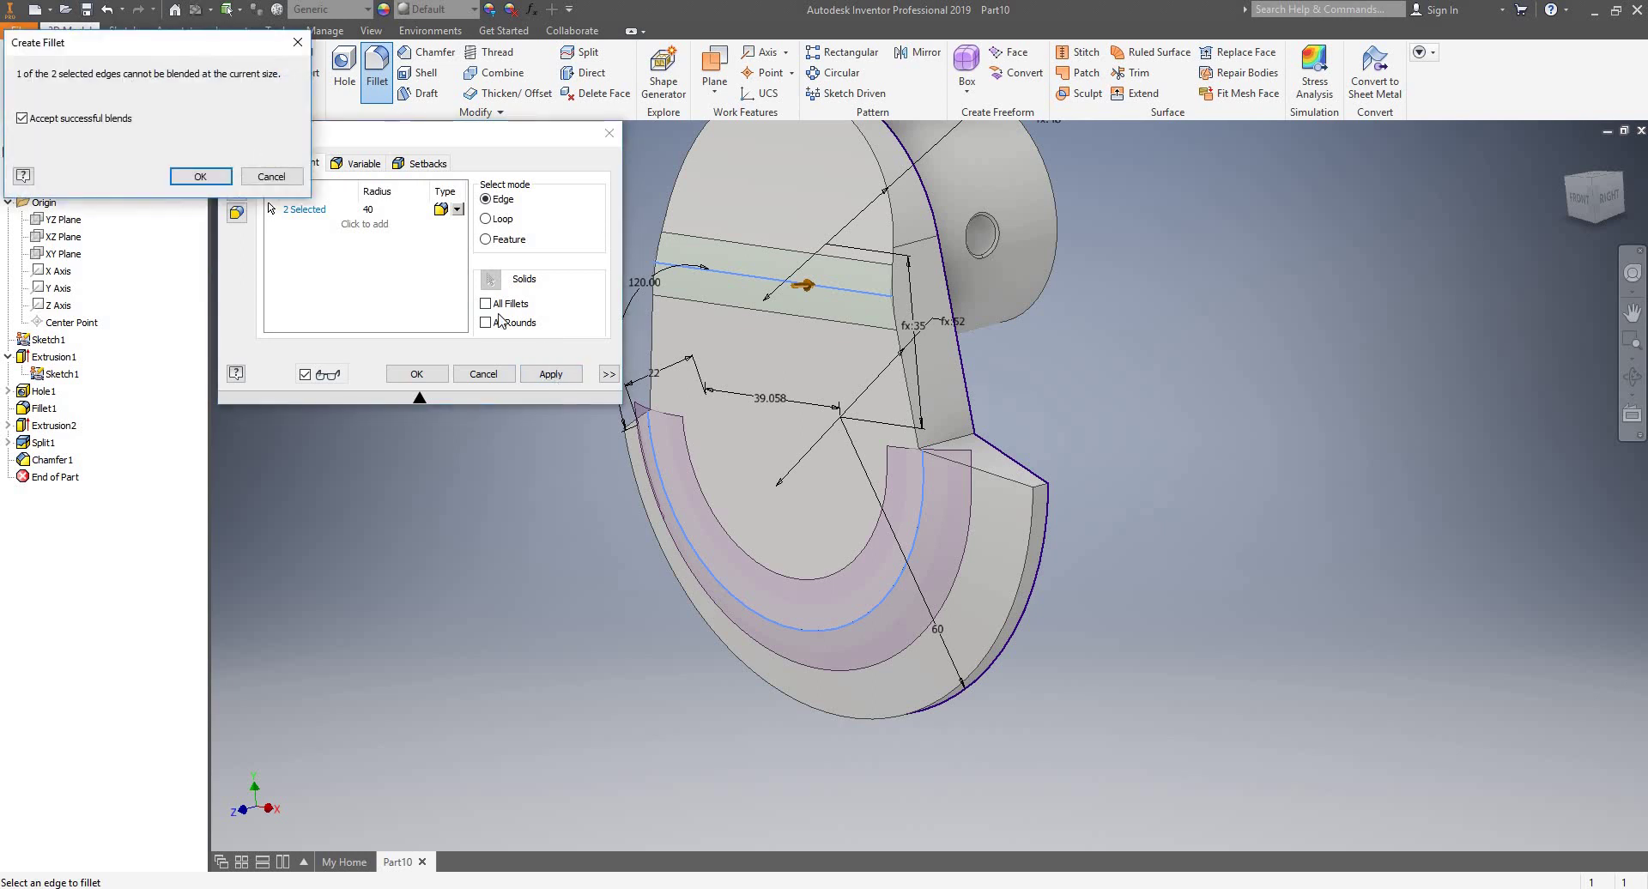
pyautogui.click(272, 176)
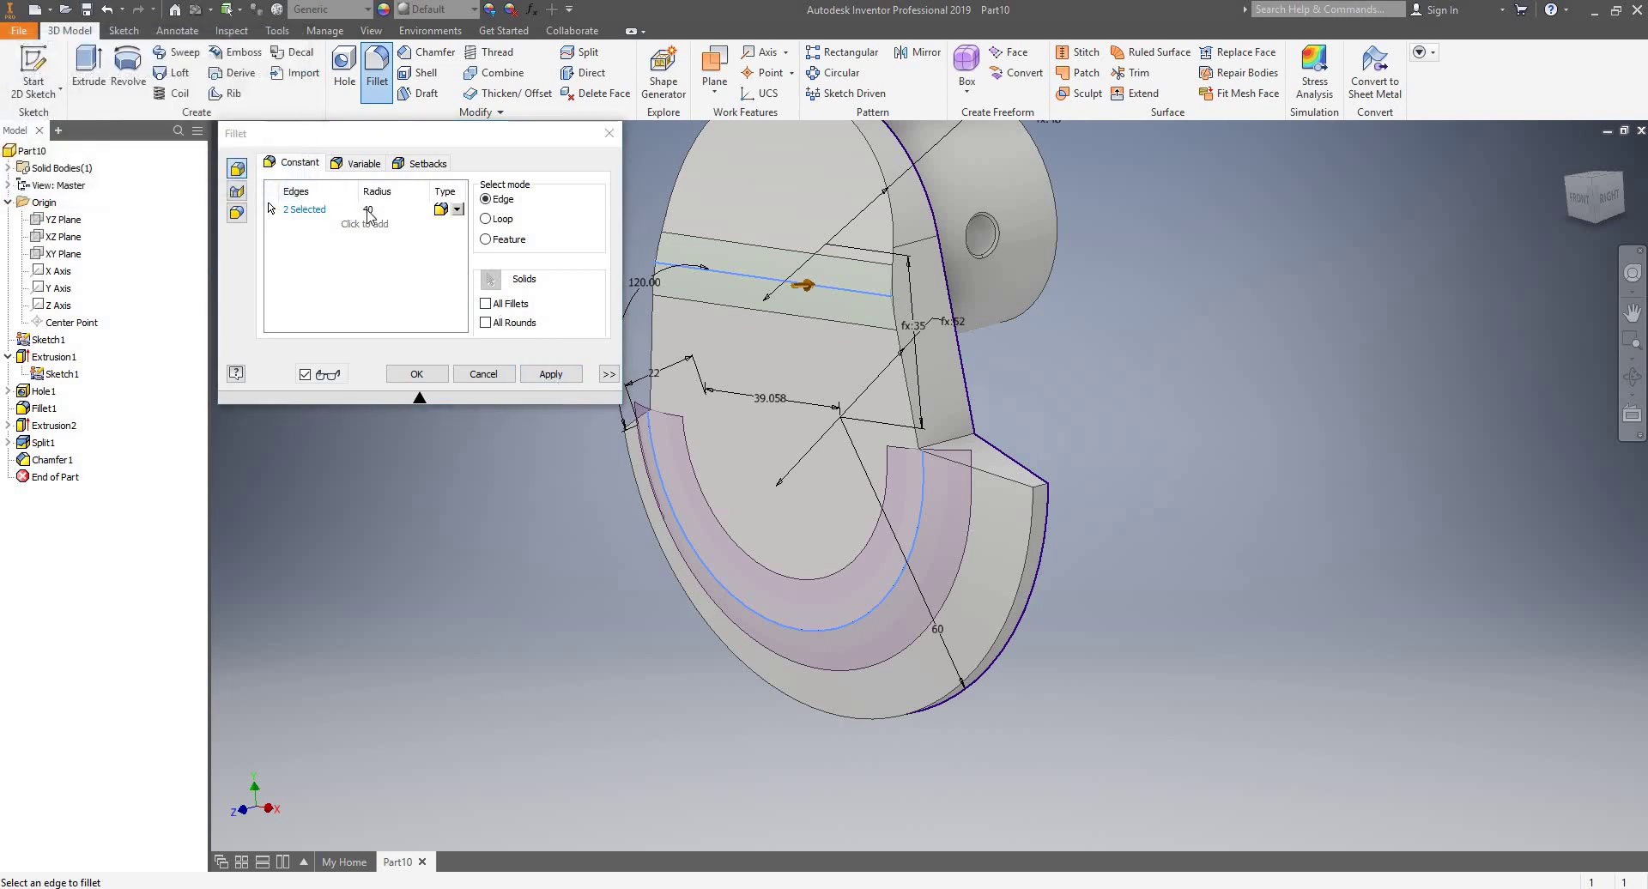
# - Set the fillet radius to 35 mm and apply it to both selected edges of the web's outer face
pyautogui.click(372, 210)
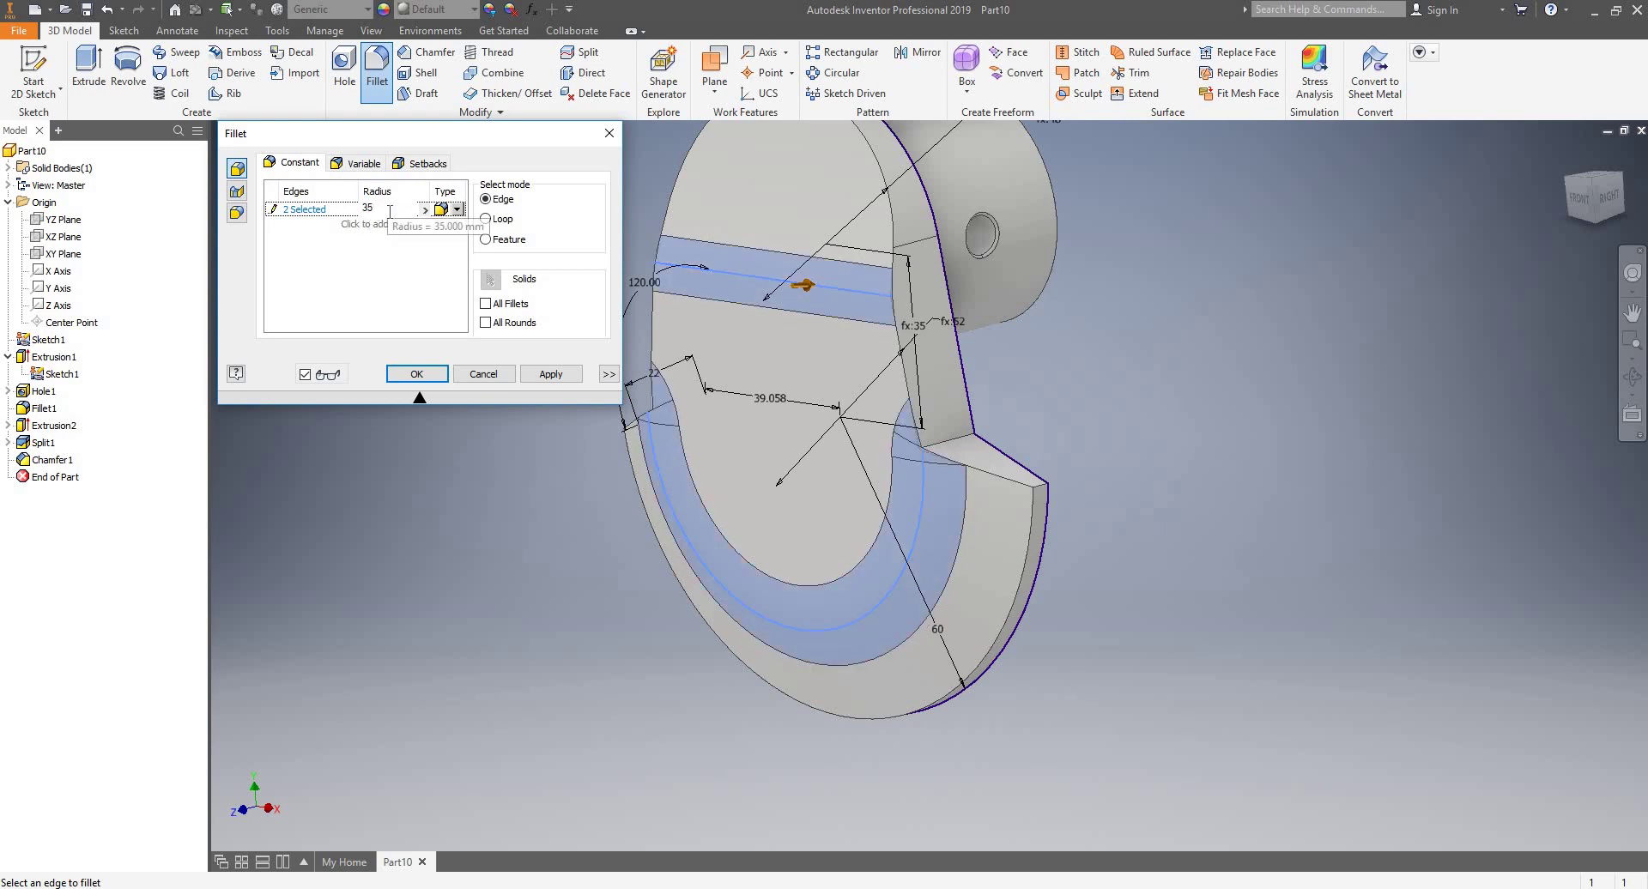
pyautogui.click(537, 379)
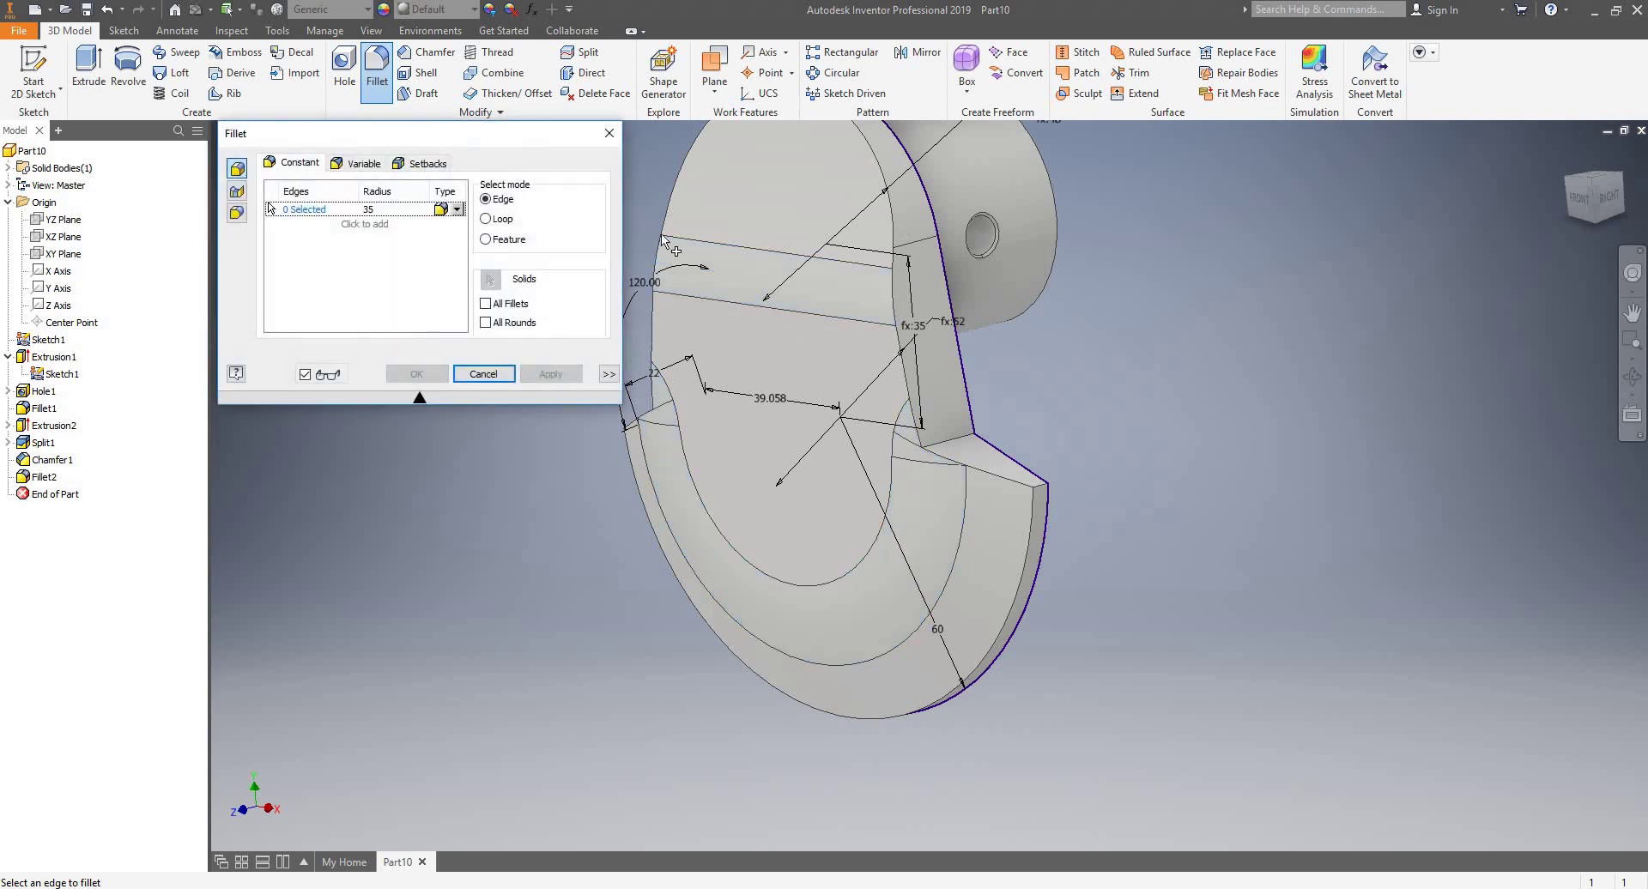
pyautogui.click(615, 135)
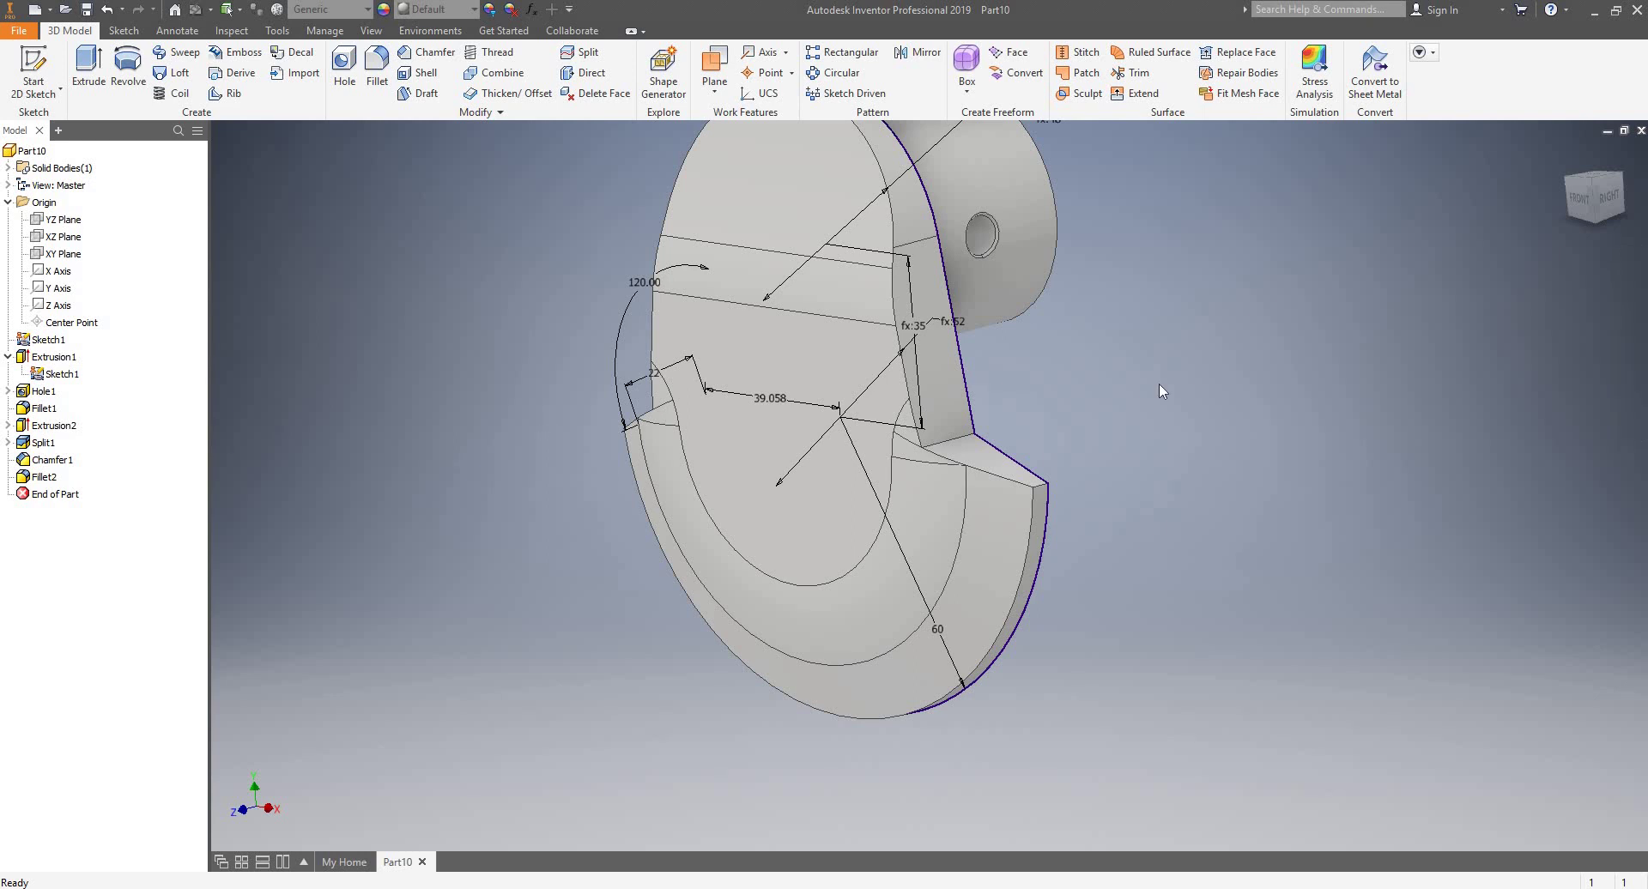
# - Set up a 1 mm fillet and select the upper outline edge chain of the web's outer face
pyautogui.scroll(-5, 867, 448)
pyautogui.scroll(5, 942, 357)
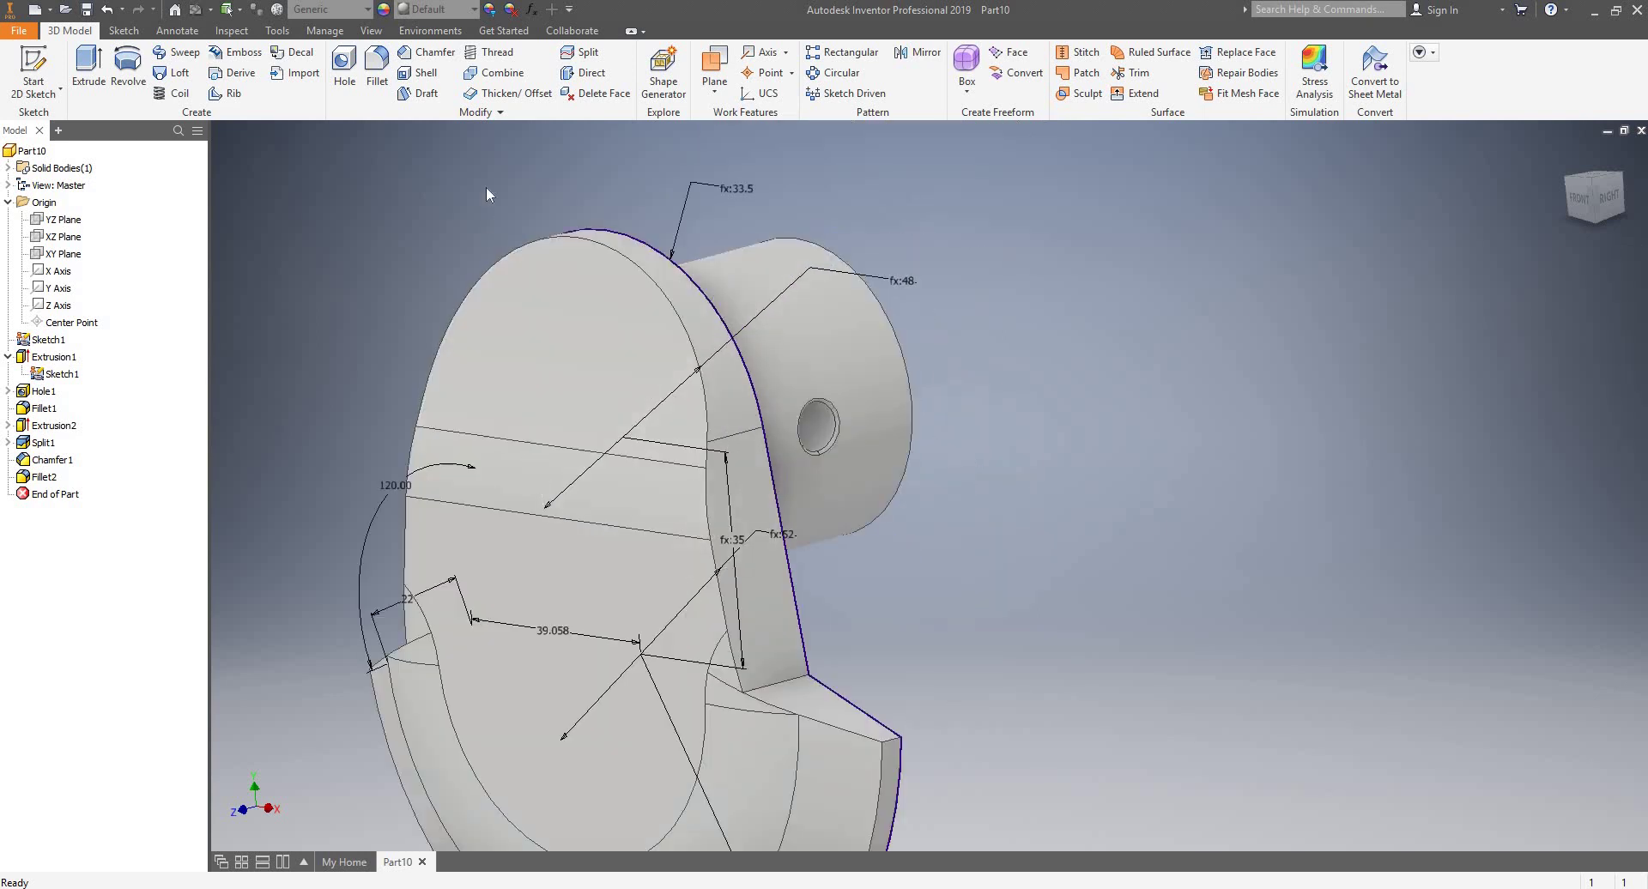
pyautogui.click(376, 75)
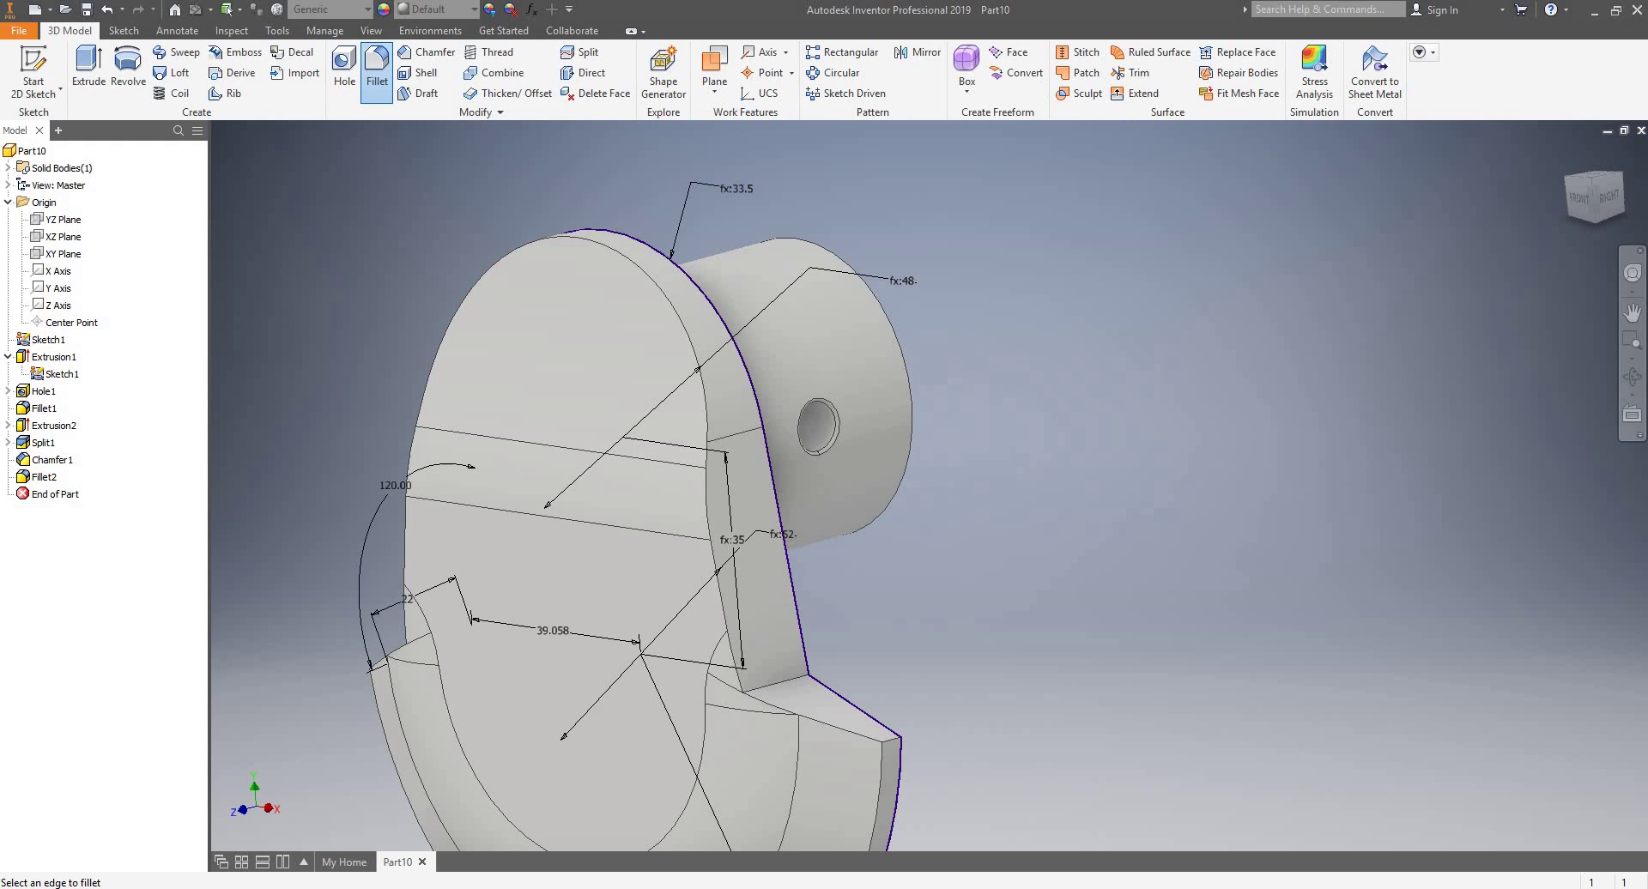
pyautogui.click(882, 388)
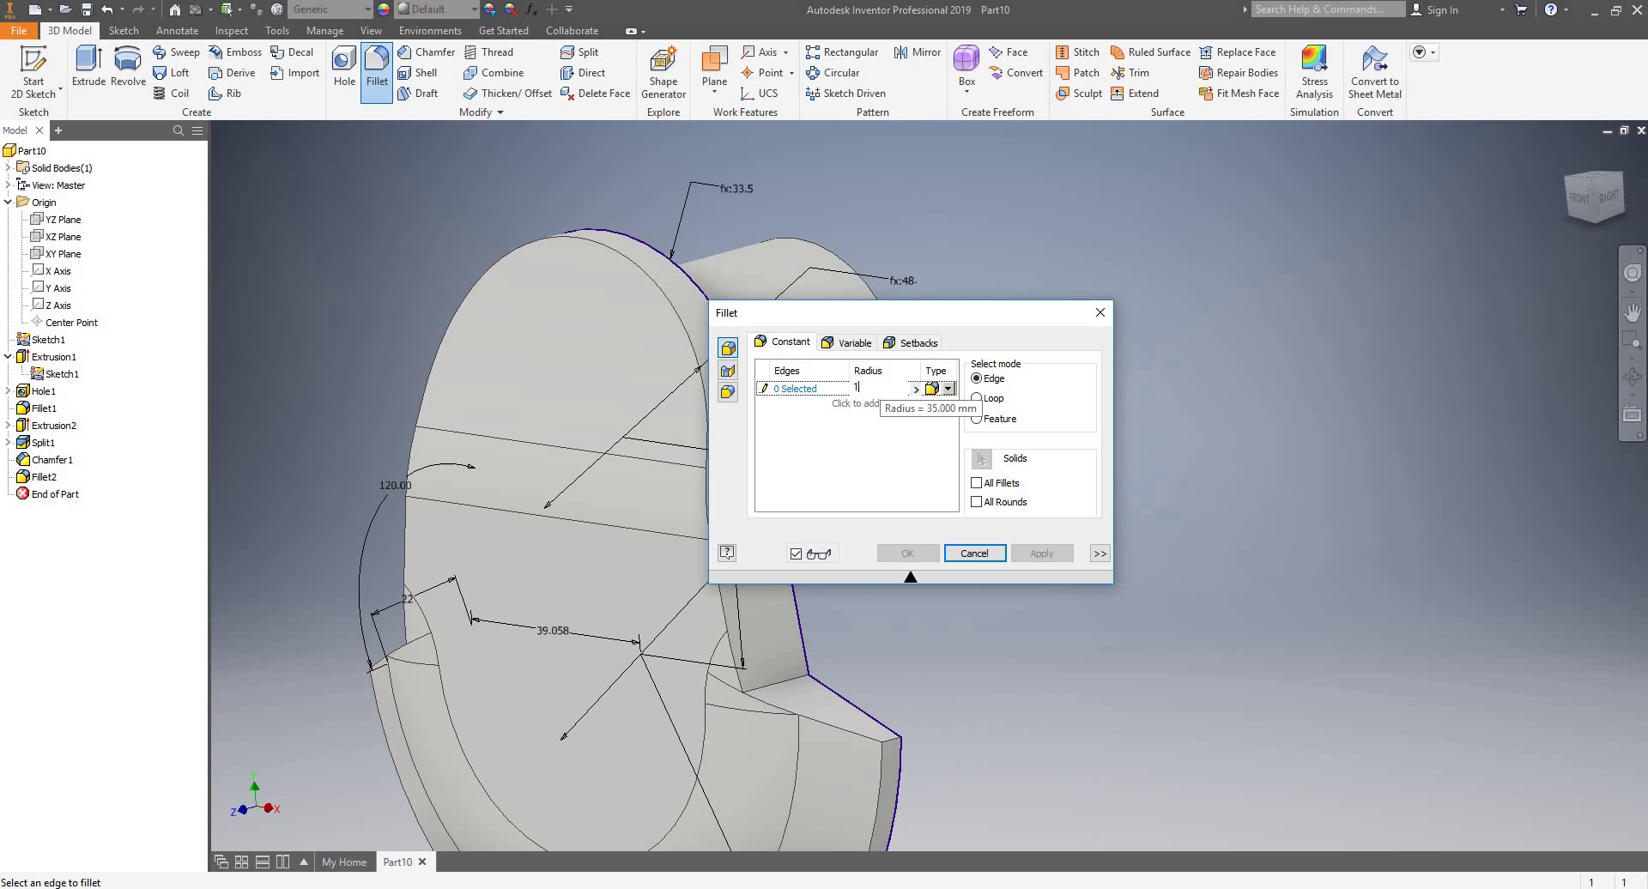
pyautogui.click(653, 301)
pyautogui.scroll(5, 630, 313)
pyautogui.scroll(-3, 674, 444)
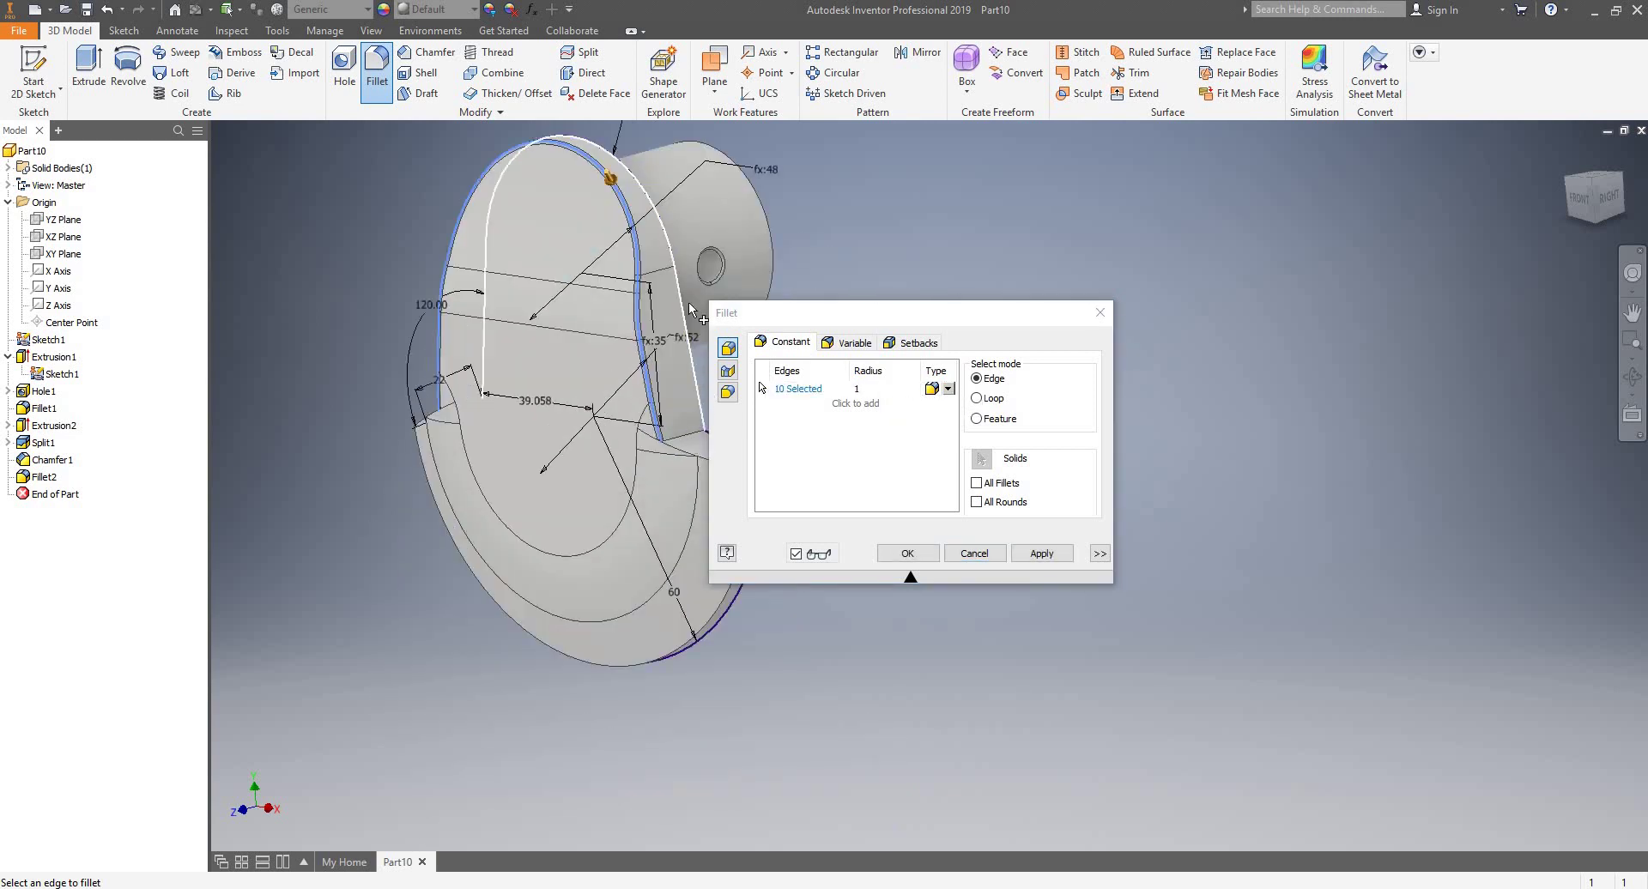
pyautogui.moveTo(827, 313); pyautogui.dragTo(1143, 230)
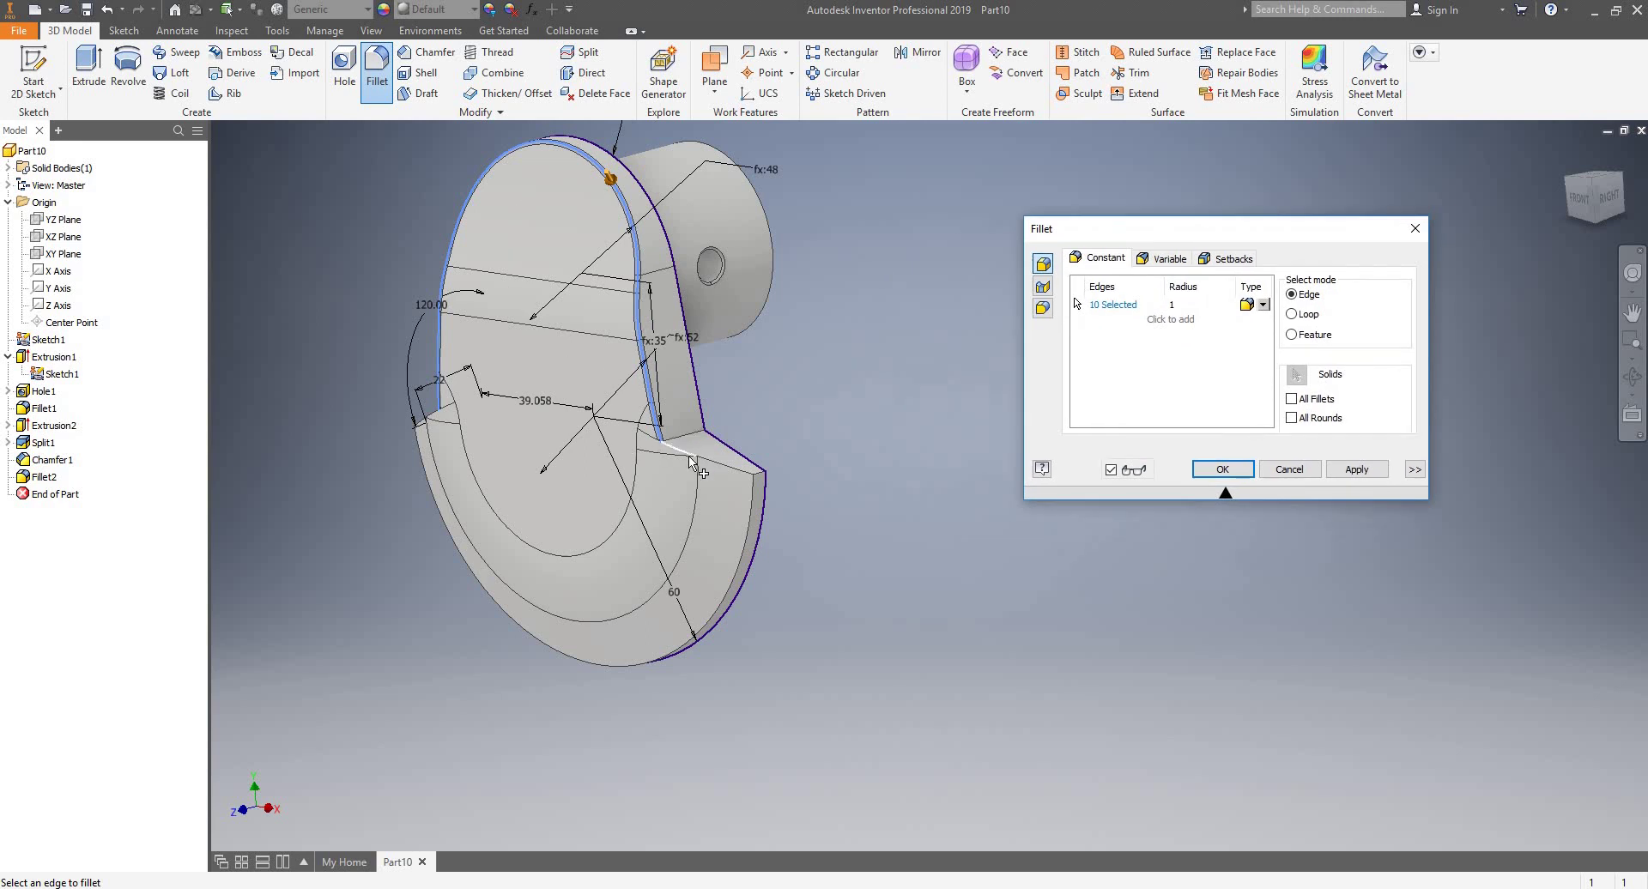
# - In Loop select mode, add the edge loops of the counterweight's rim, shoulders and the web's side face to the fillet
pyautogui.click(1291, 314)
pyautogui.click(703, 455)
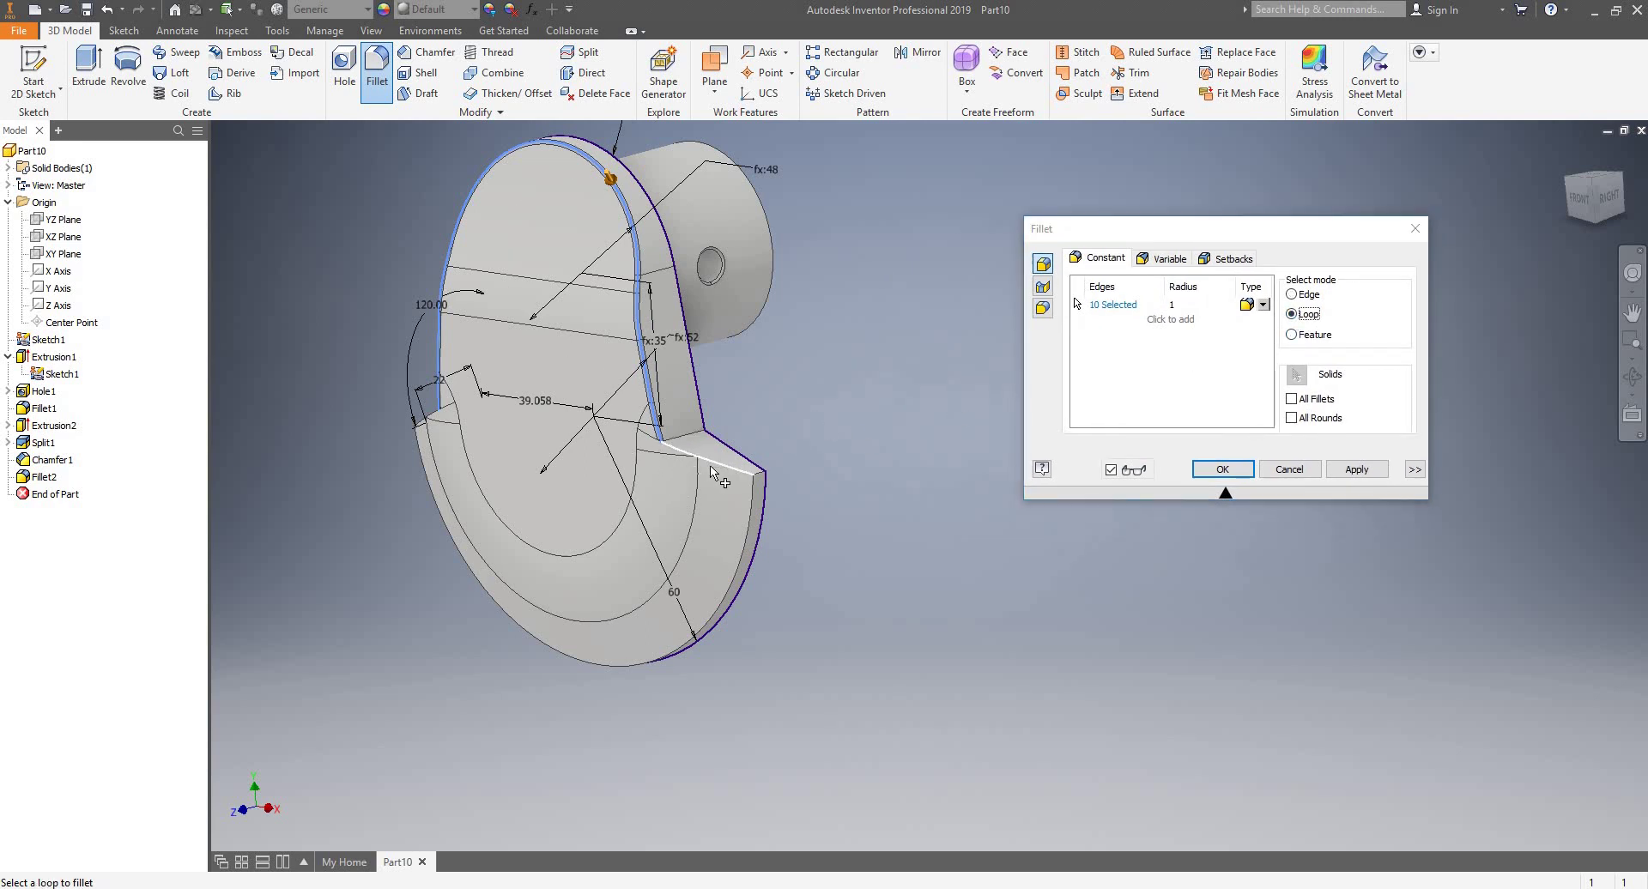
pyautogui.click(748, 500)
pyautogui.keyDown('shift'); pyautogui.moveTo(828, 424); pyautogui.dragTo(788, 453, button='middle'); pyautogui.keyUp('shift')
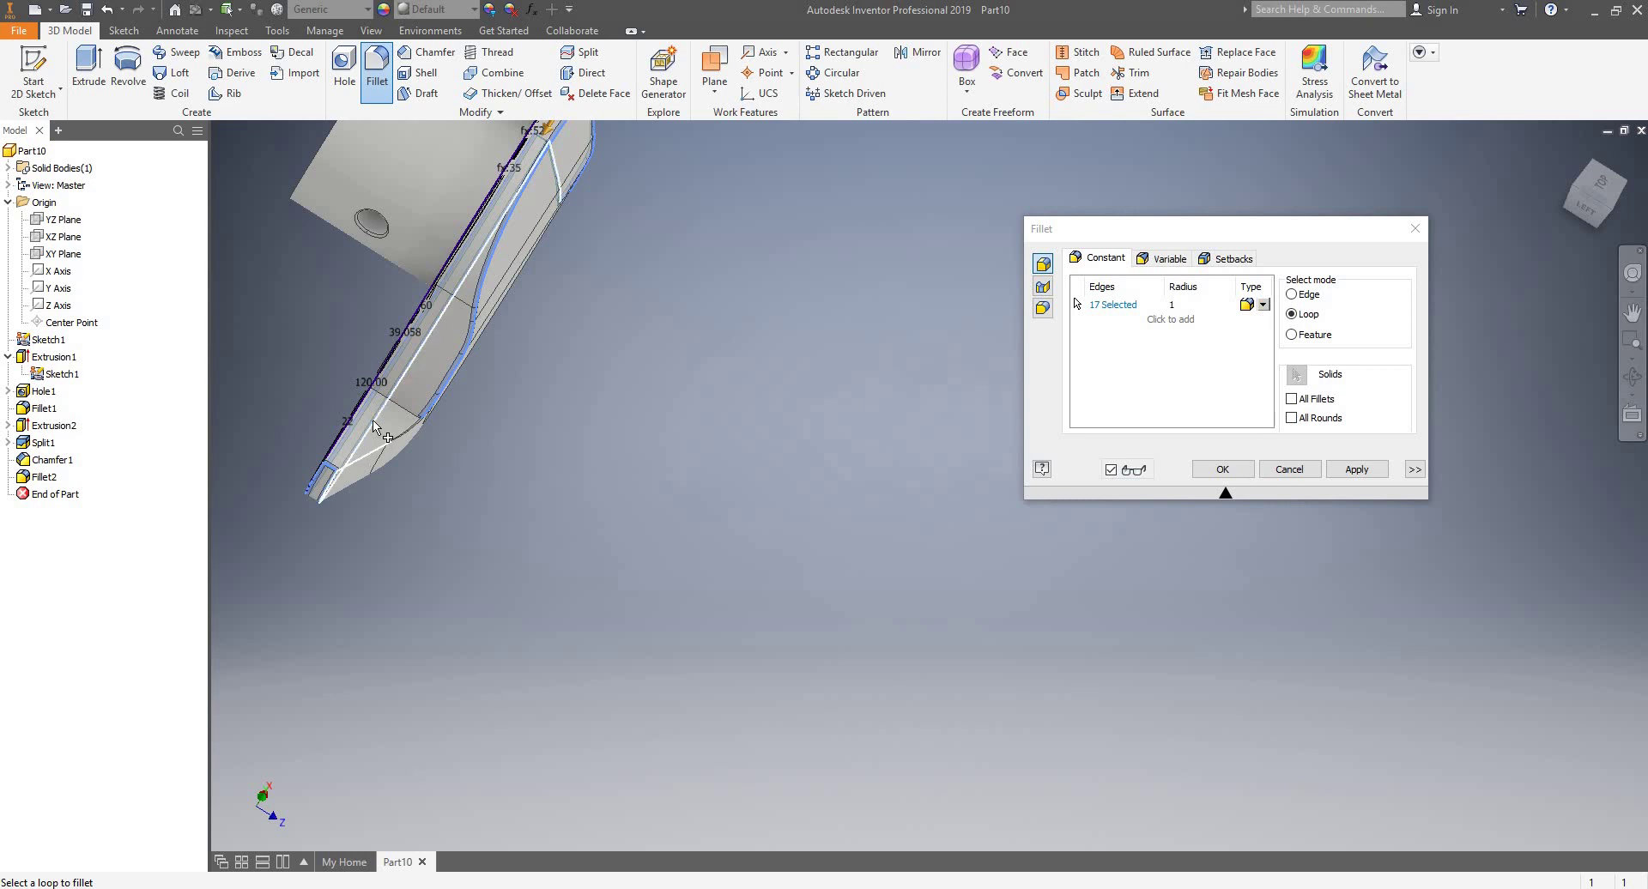
pyautogui.keyDown('shift'); pyautogui.moveTo(403, 436); pyautogui.dragTo(399, 545, button='middle'); pyautogui.keyUp('shift')
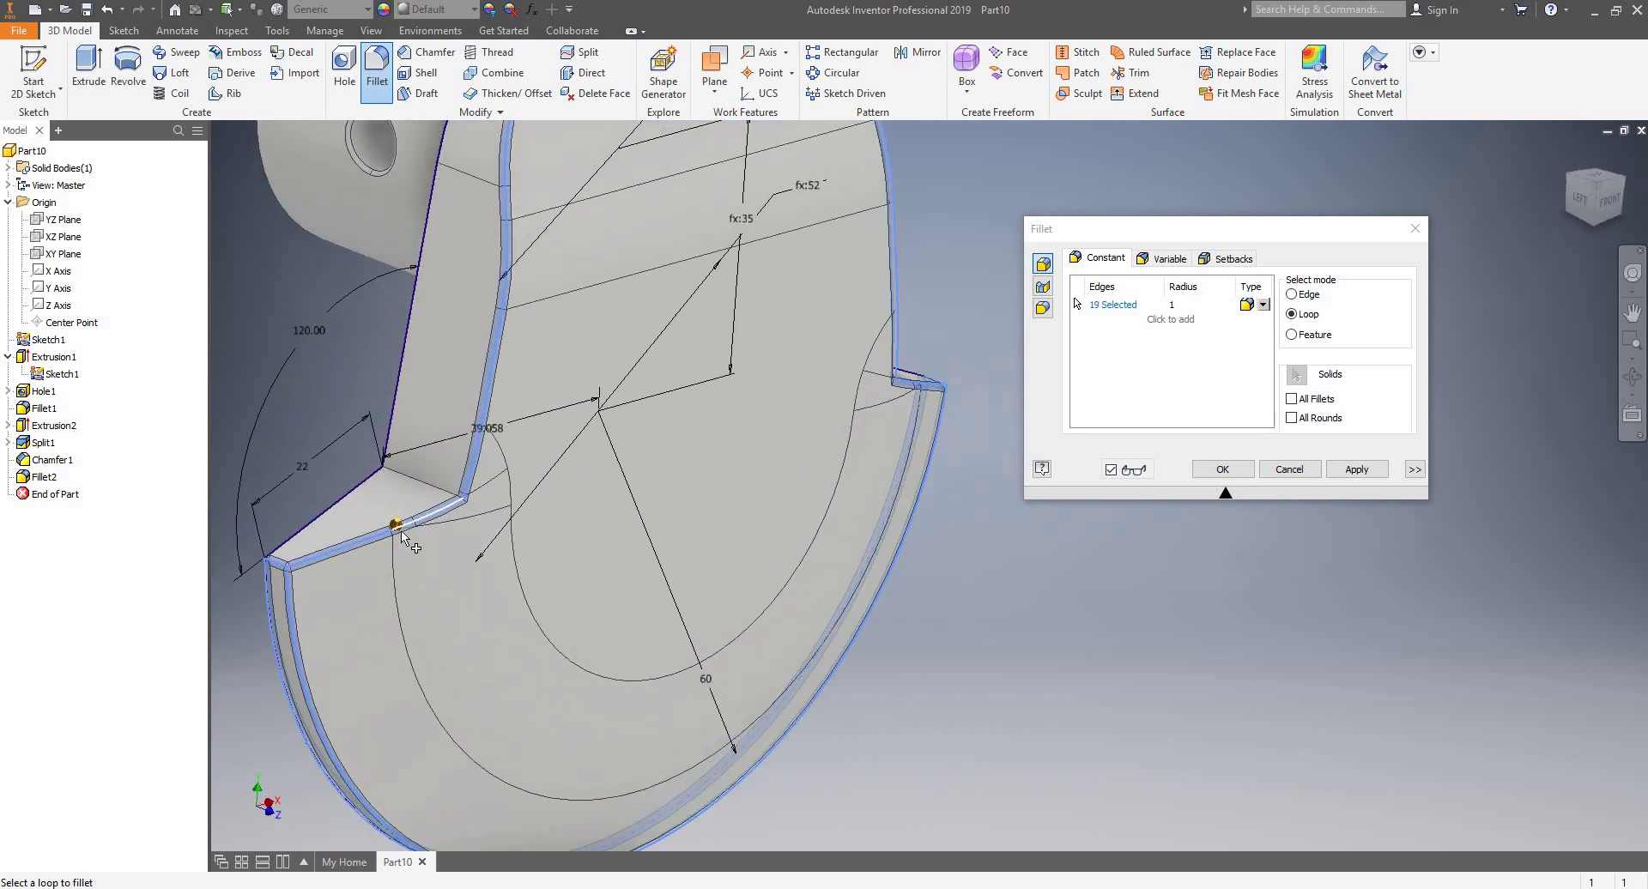
pyautogui.click(427, 488)
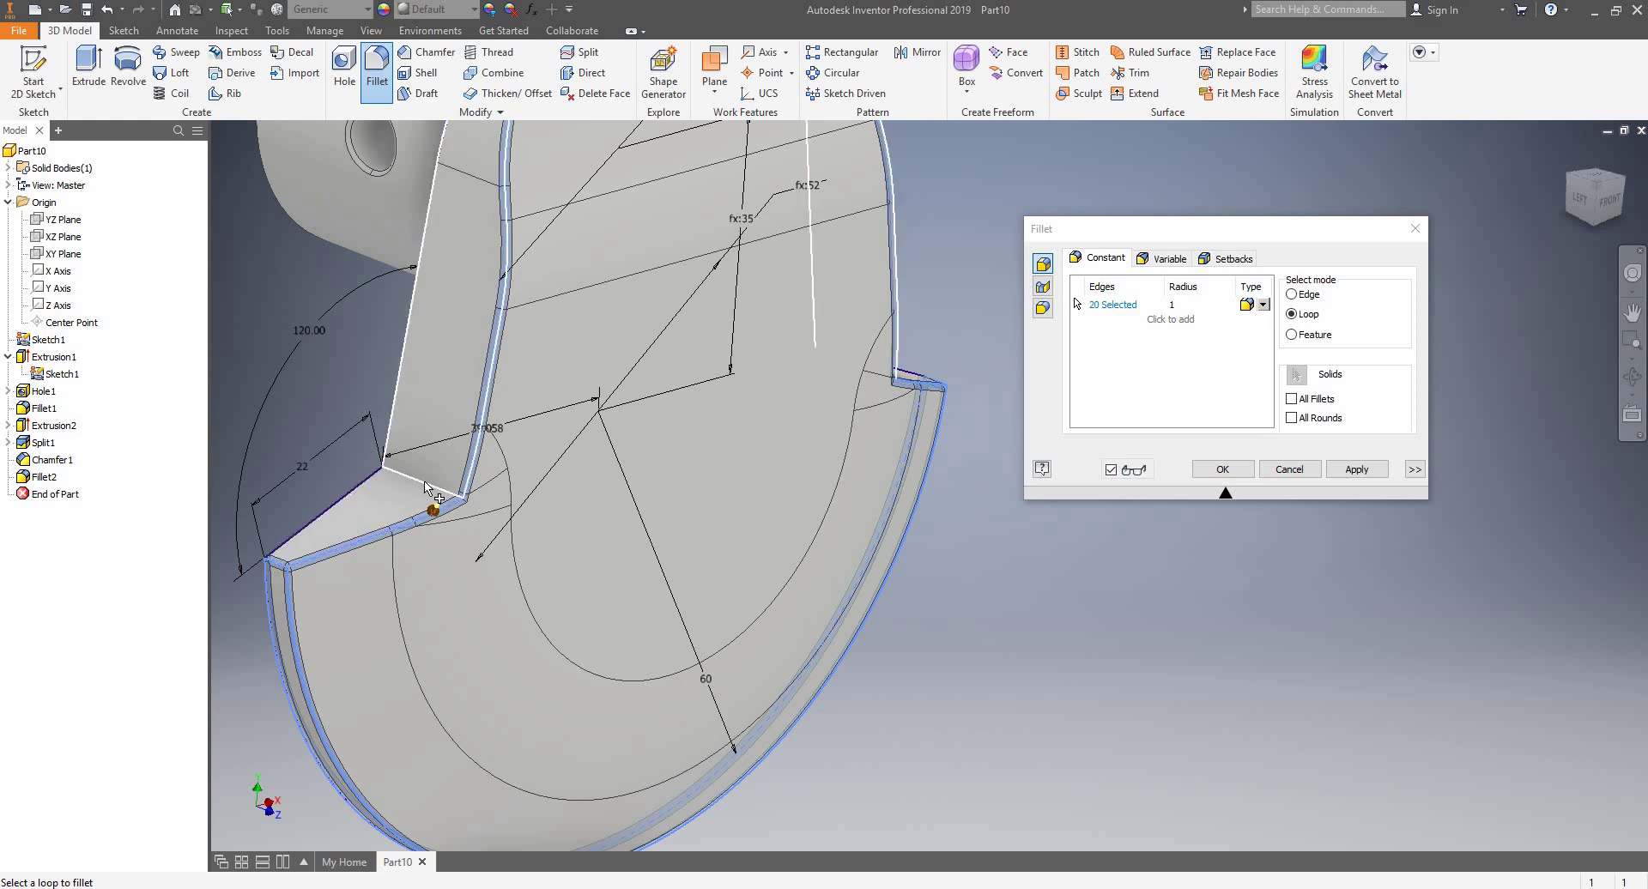
pyautogui.click(426, 488)
pyautogui.scroll(5, 432, 463)
pyautogui.scroll(-3, 450, 402)
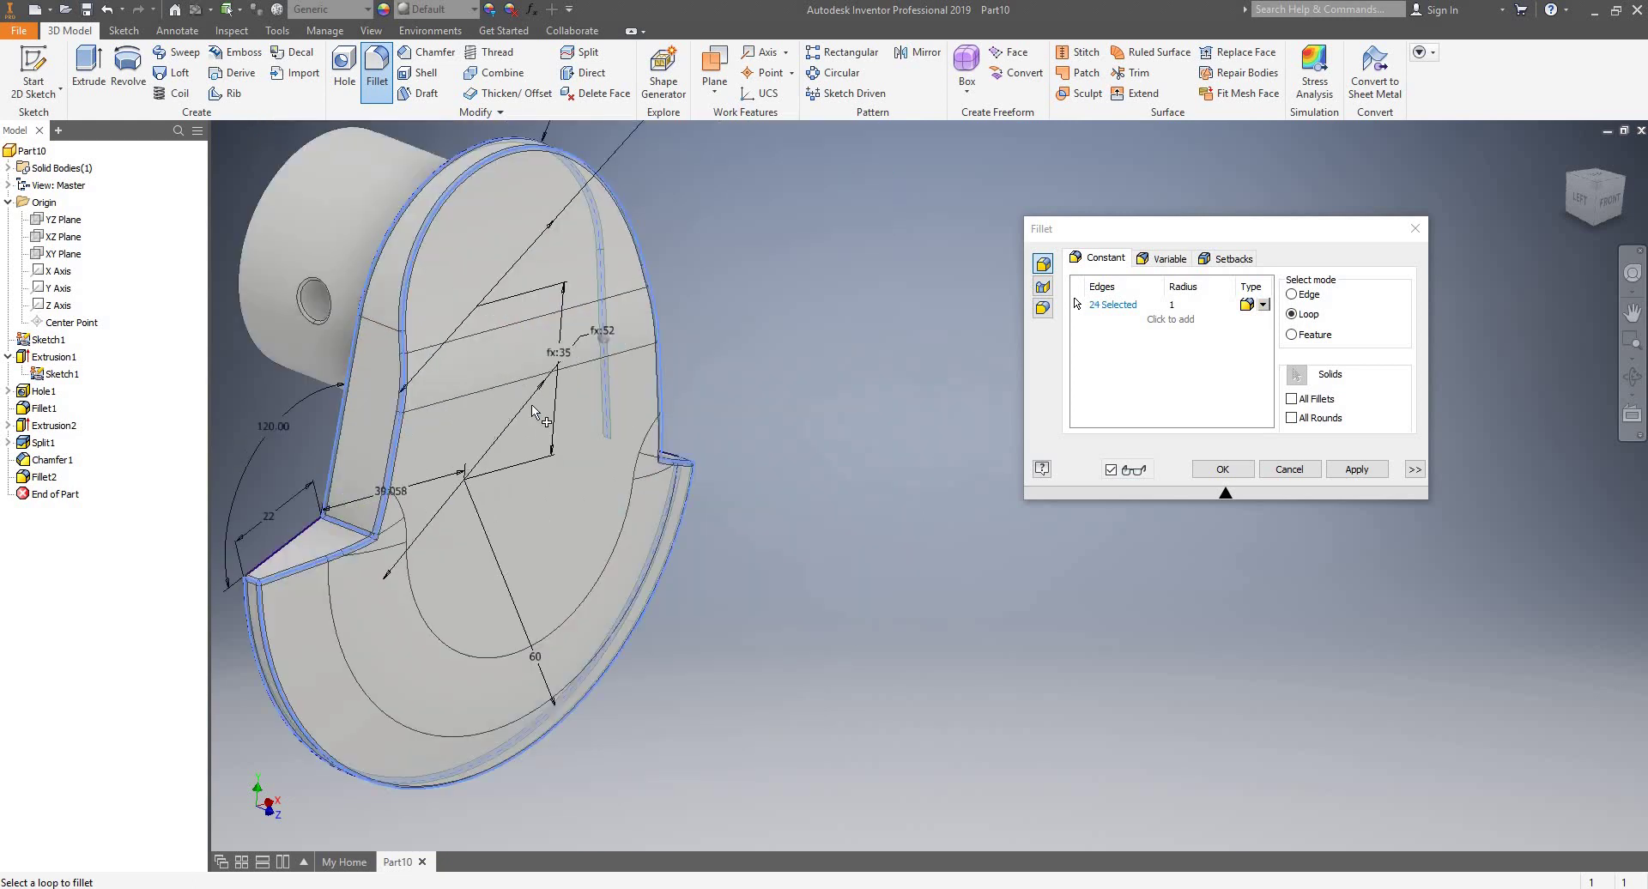
# - Add the remaining shoulder edges and the outline loop of the crankpin-side face, and apply the 1 mm fillet
pyautogui.keyDown('shift'); pyautogui.moveTo(486, 378); pyautogui.dragTo(558, 550, button='middle'); pyautogui.keyUp('shift')
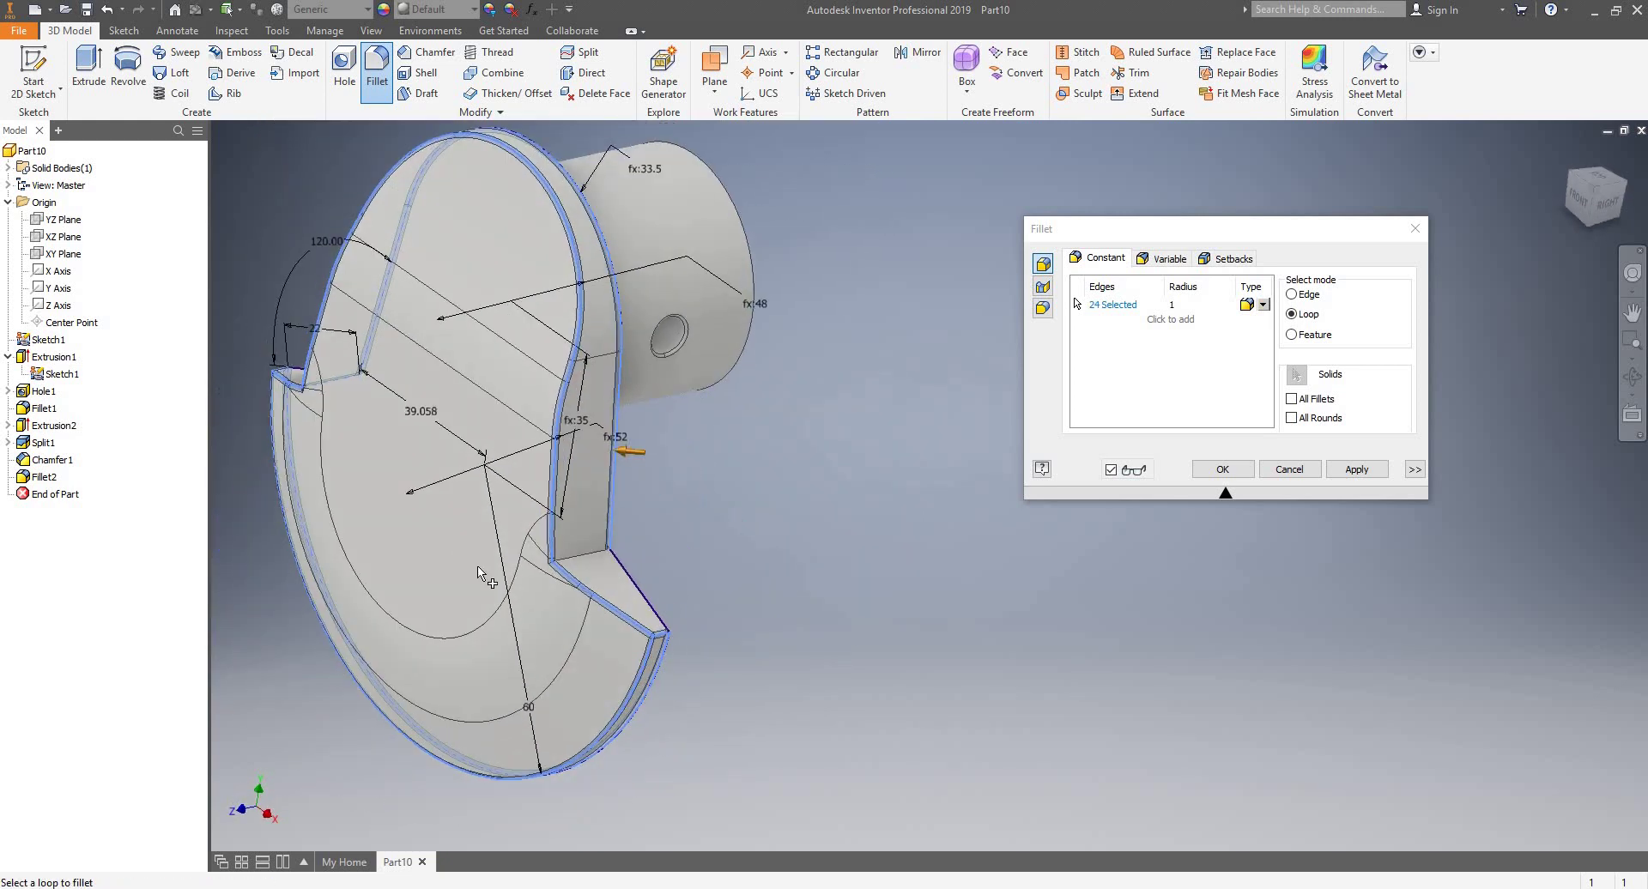
pyautogui.click(581, 554)
pyautogui.keyDown('shift'); pyautogui.moveTo(632, 544); pyautogui.dragTo(850, 518, button='middle'); pyautogui.keyUp('shift')
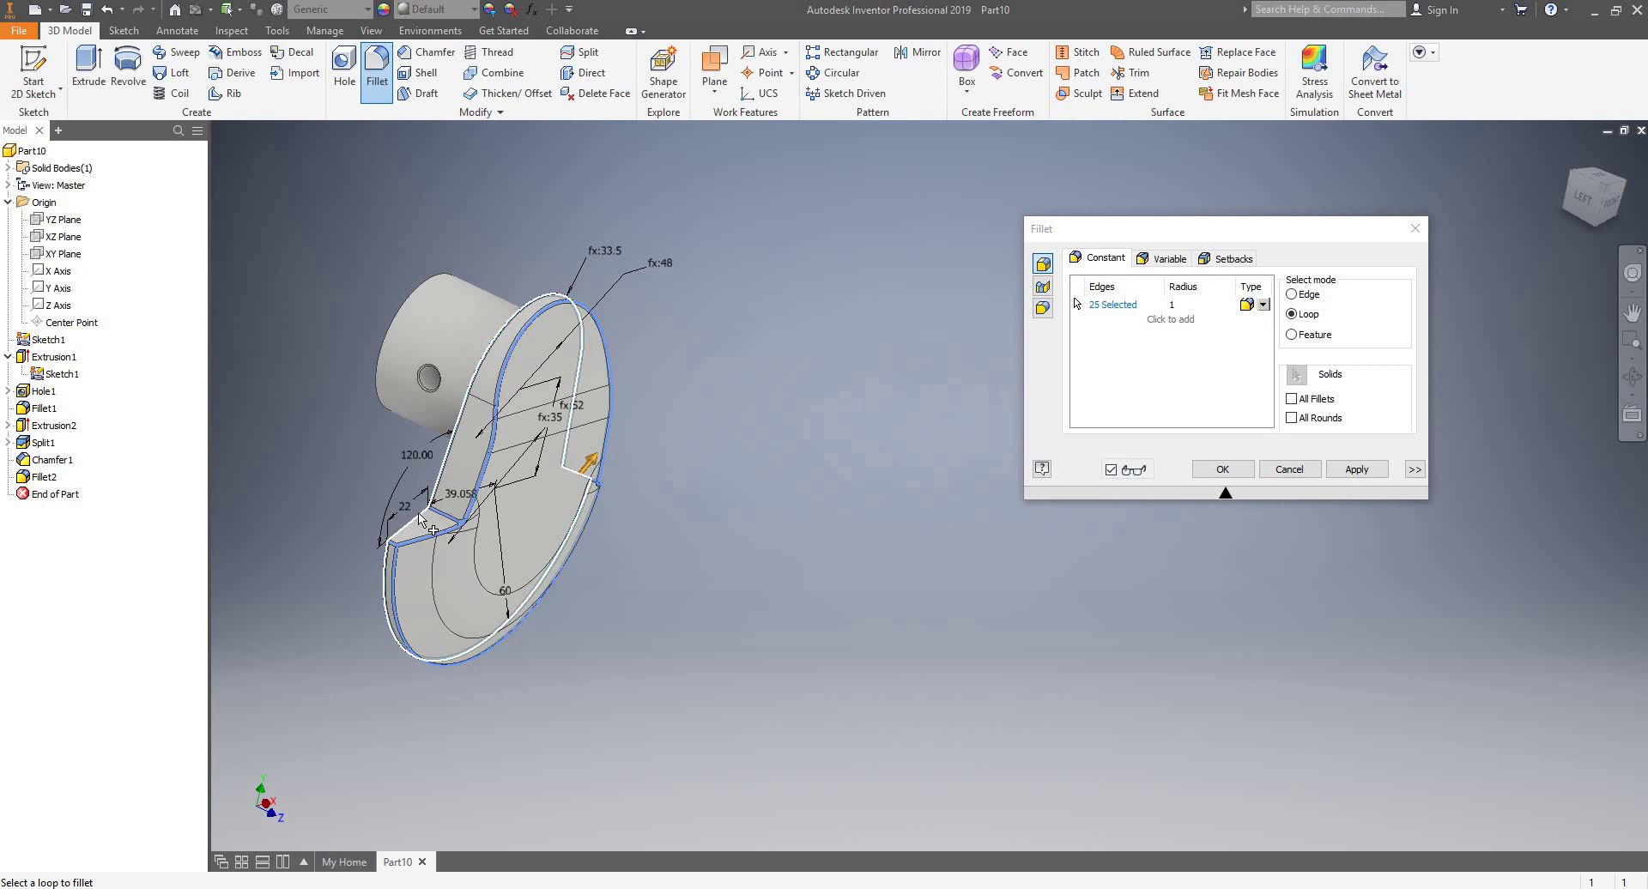
pyautogui.click(421, 519)
pyautogui.scroll(-2, 487, 506)
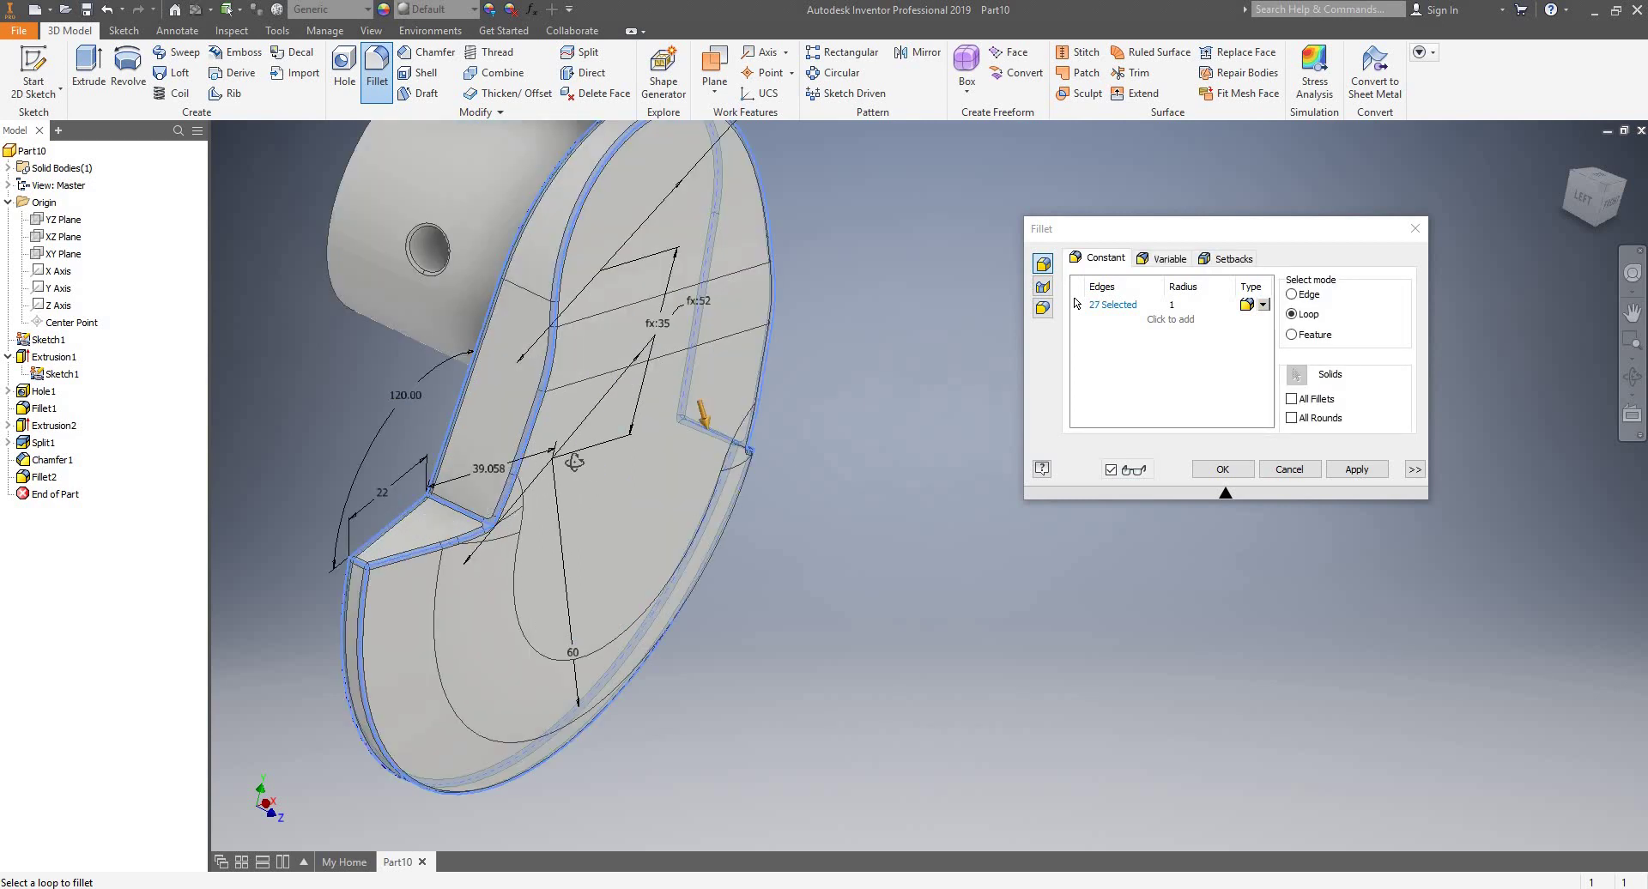
pyautogui.keyDown('shift'); pyautogui.moveTo(575, 462); pyautogui.dragTo(781, 397, button='middle'); pyautogui.keyUp('shift')
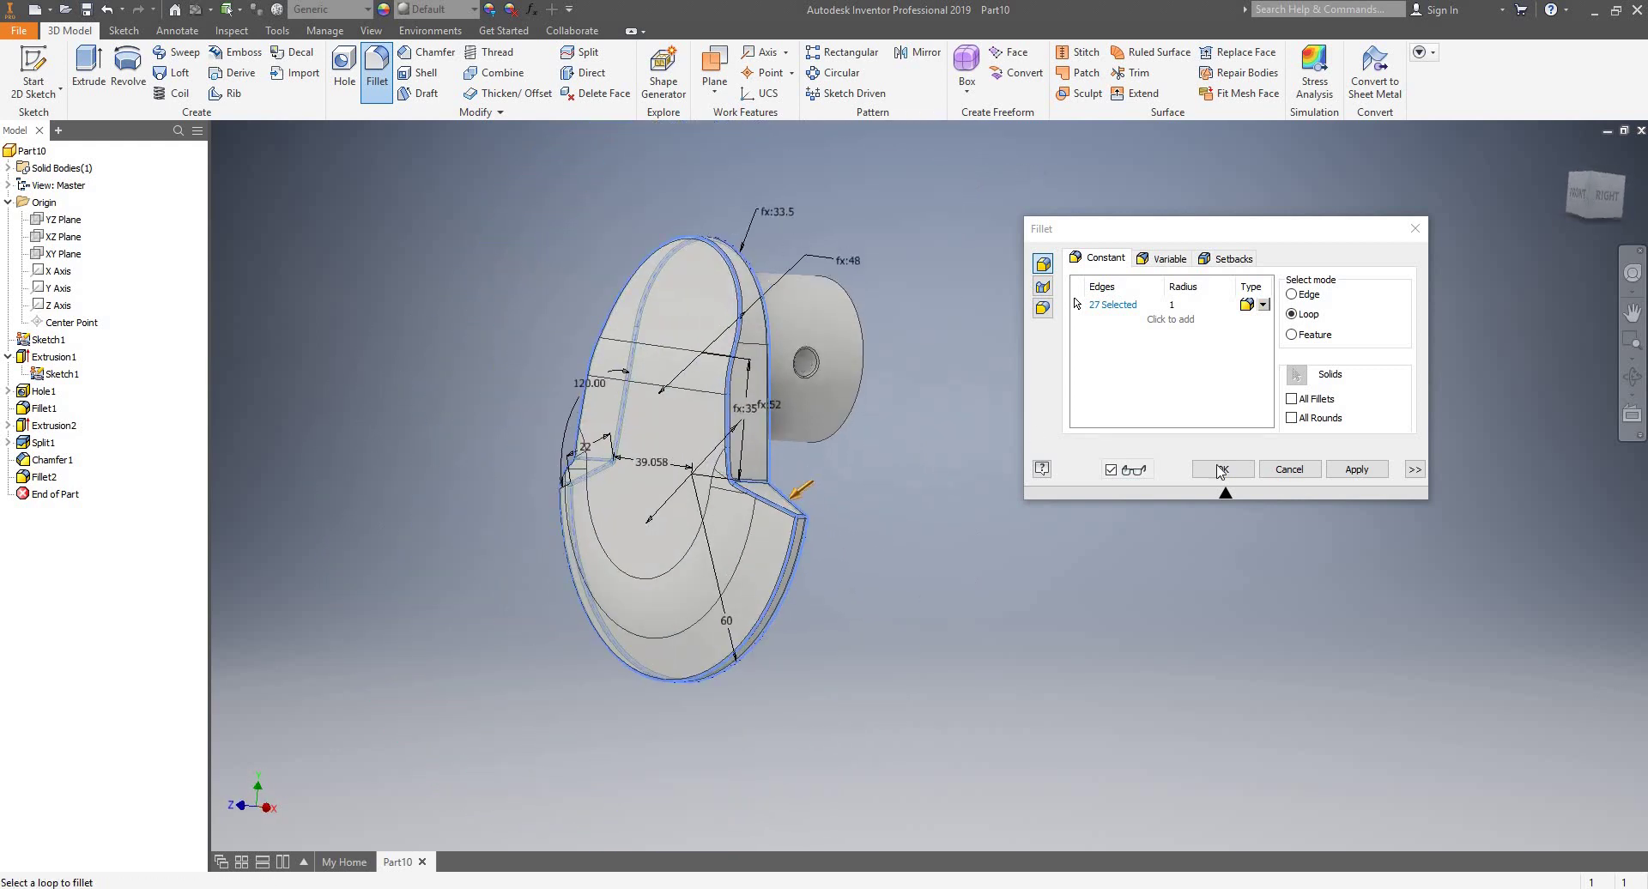
pyautogui.click(1345, 471)
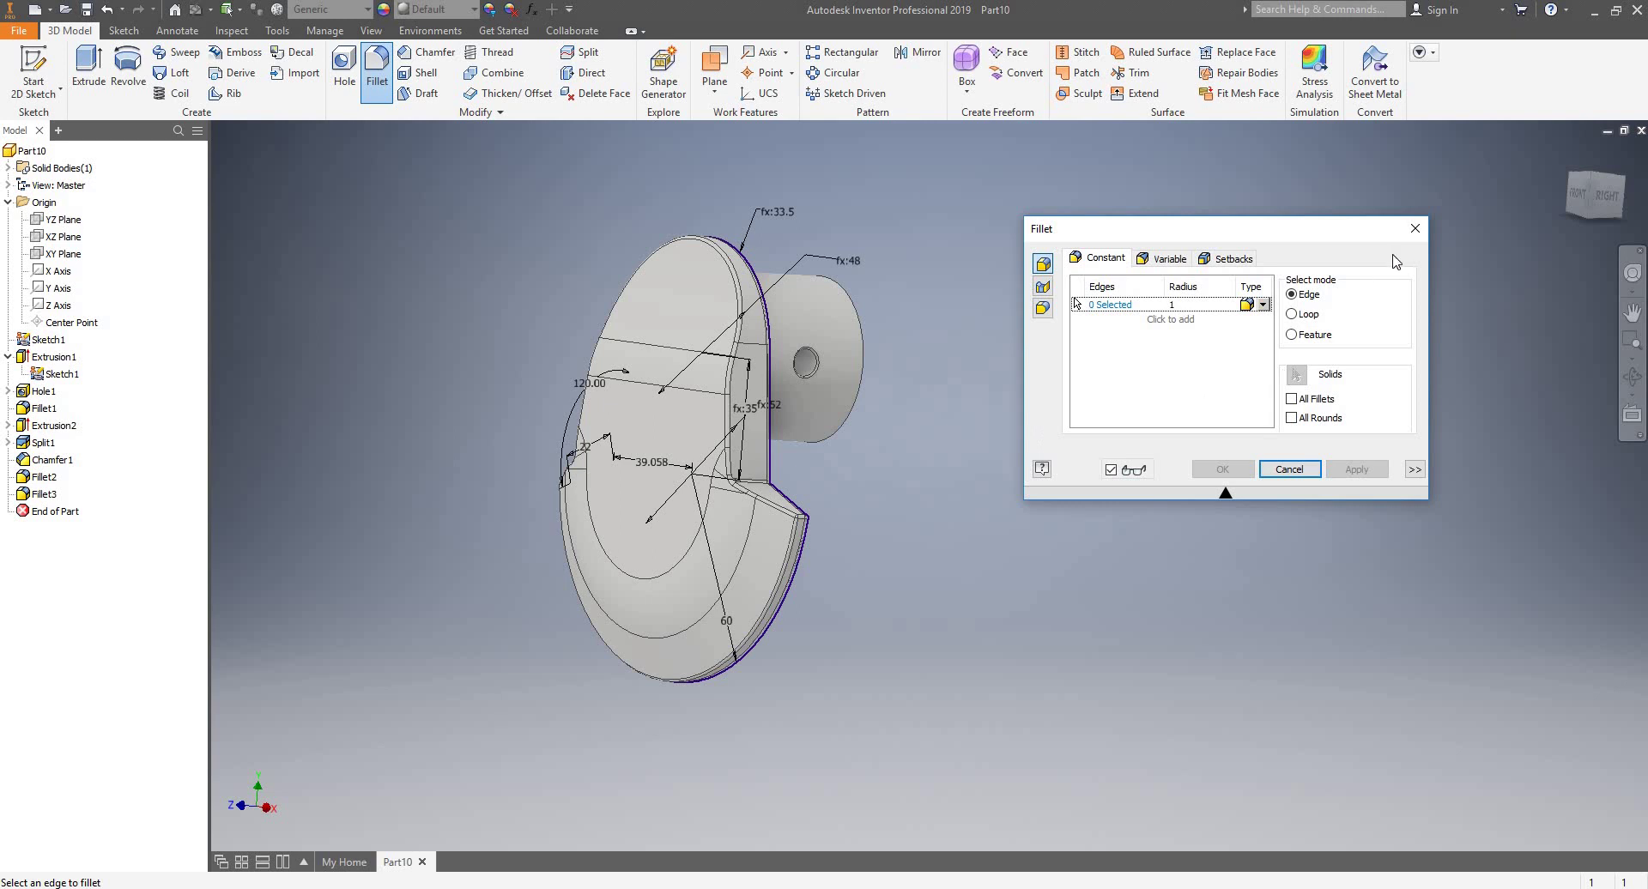
pyautogui.click(1416, 228)
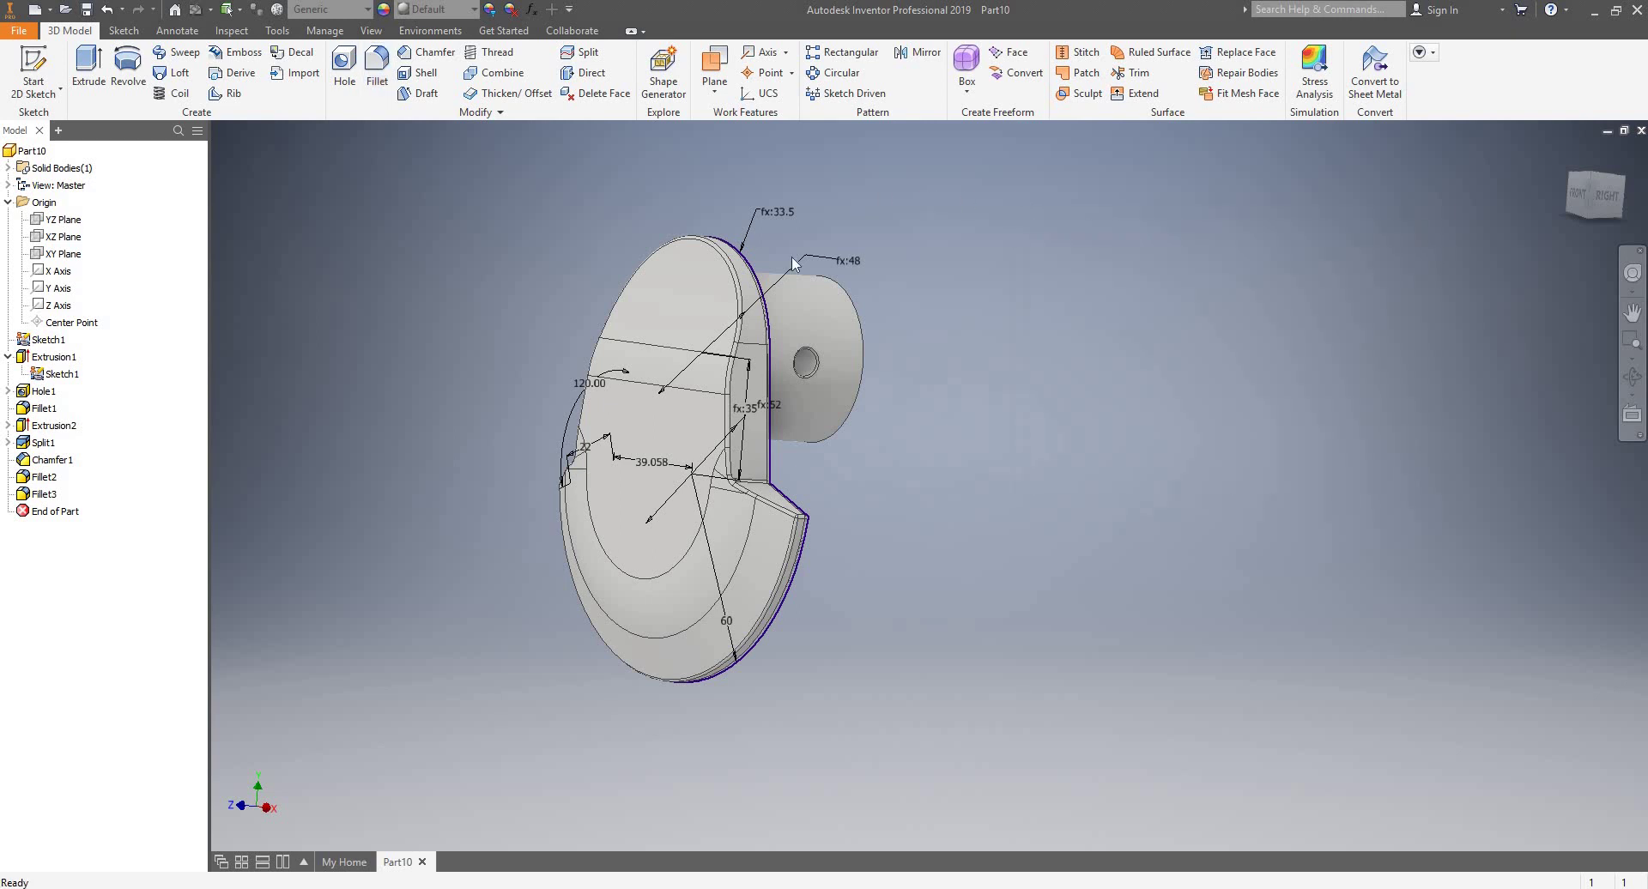
# - Hide the shared base sketch used by the first extrusion
pyautogui.scroll(-3, 790, 259)
pyautogui.scroll(3, 710, 268)
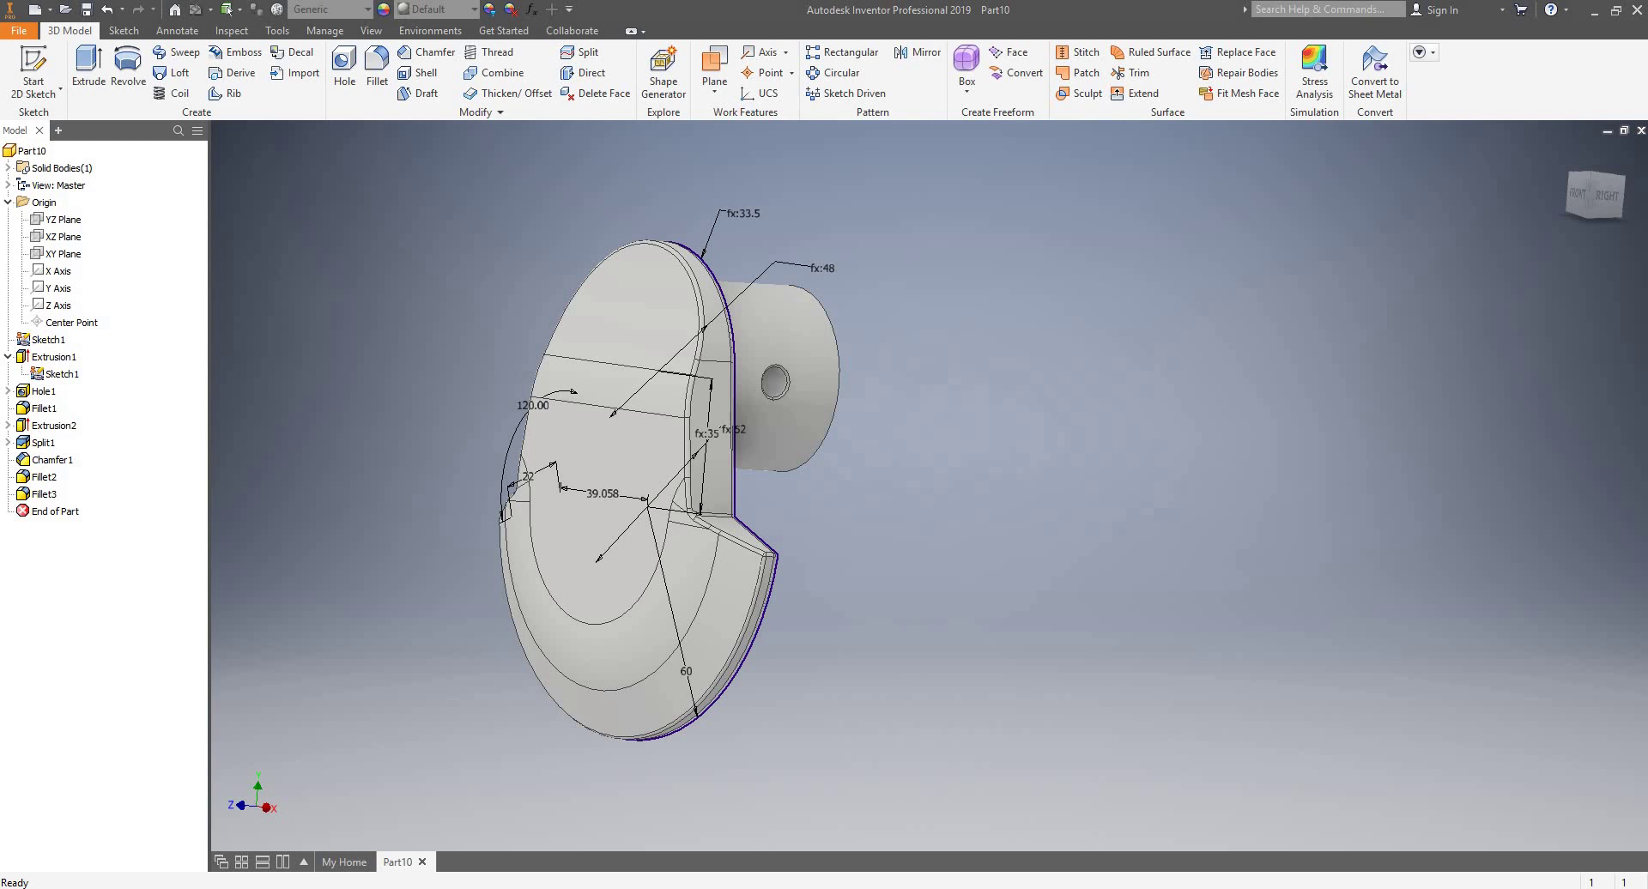
pyautogui.keyDown('shift'); pyautogui.moveTo(986, 515); pyautogui.dragTo(854, 522, button='middle'); pyautogui.keyUp('shift')
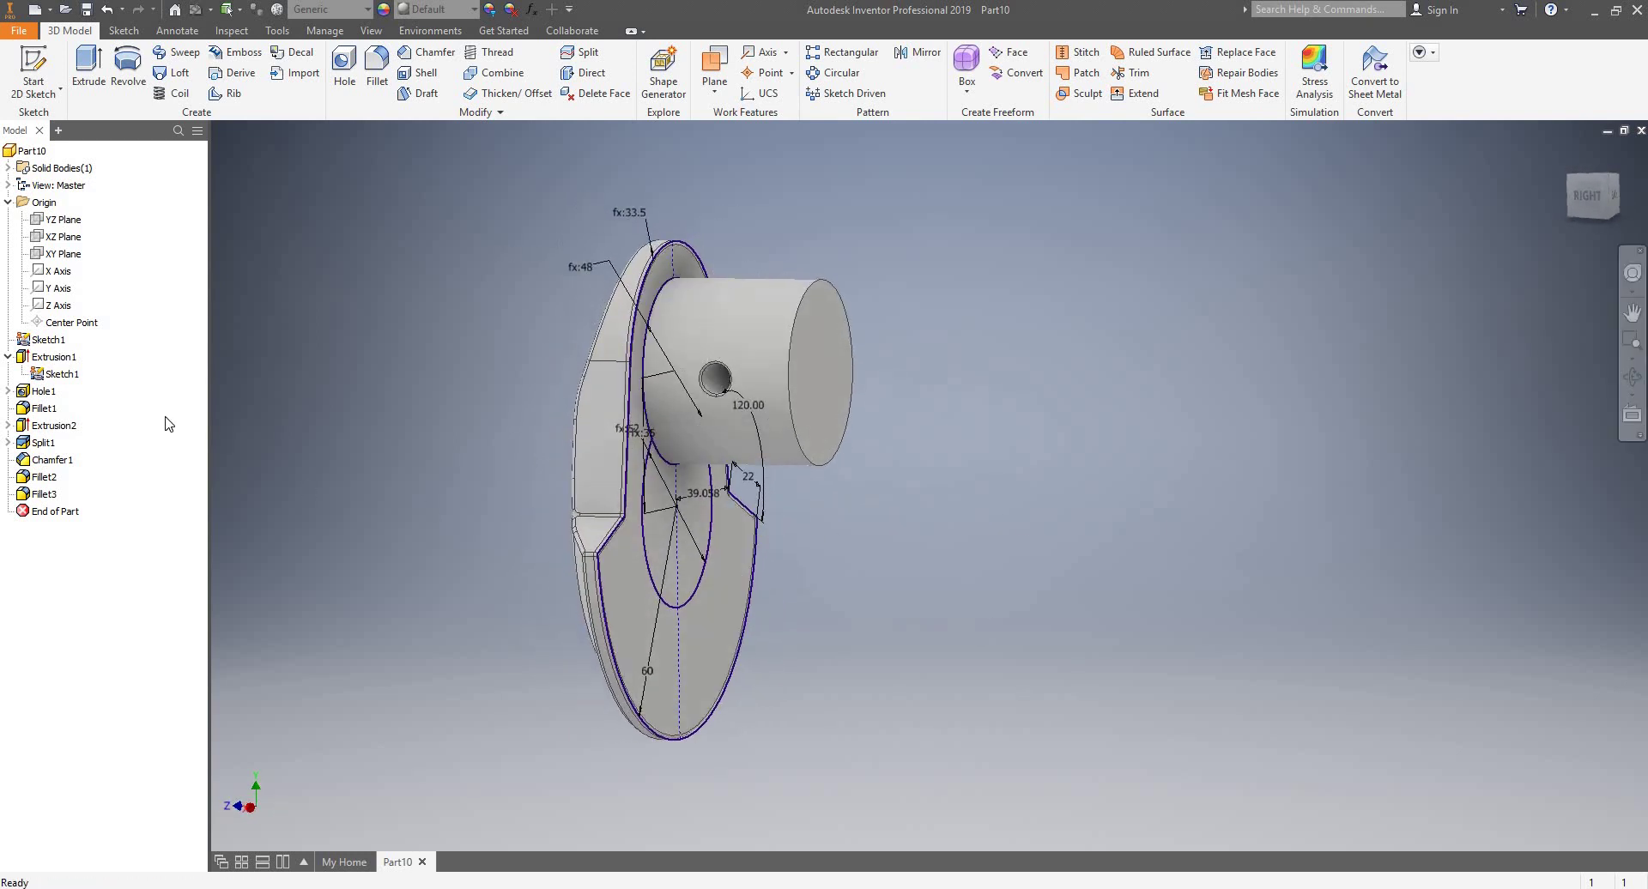
pyautogui.rightClick(71, 375)
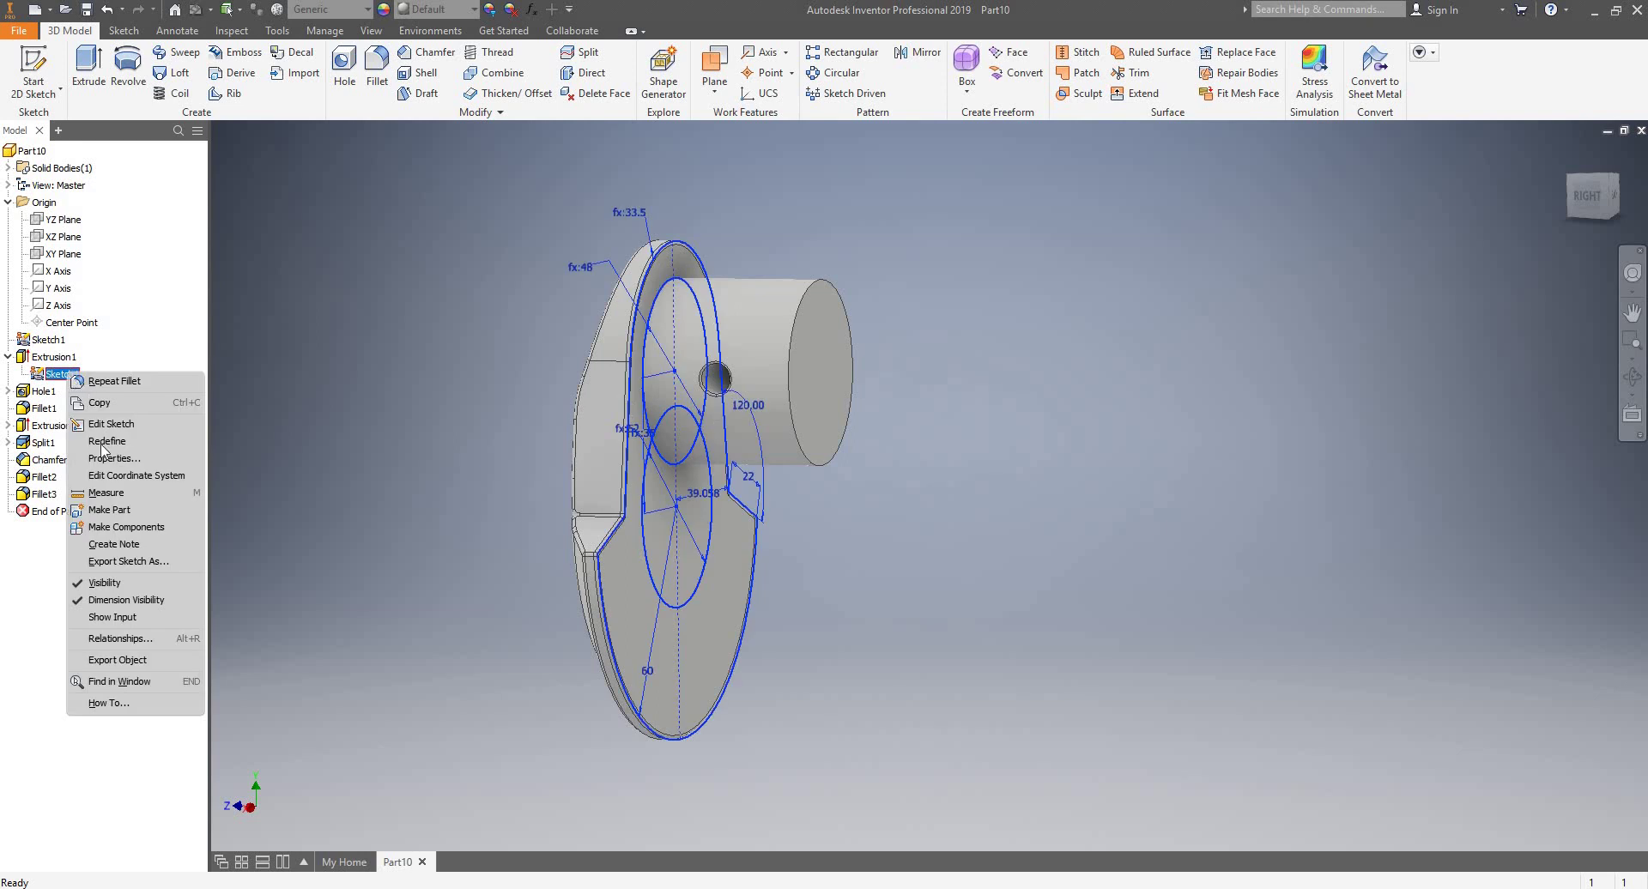
pyautogui.click(123, 585)
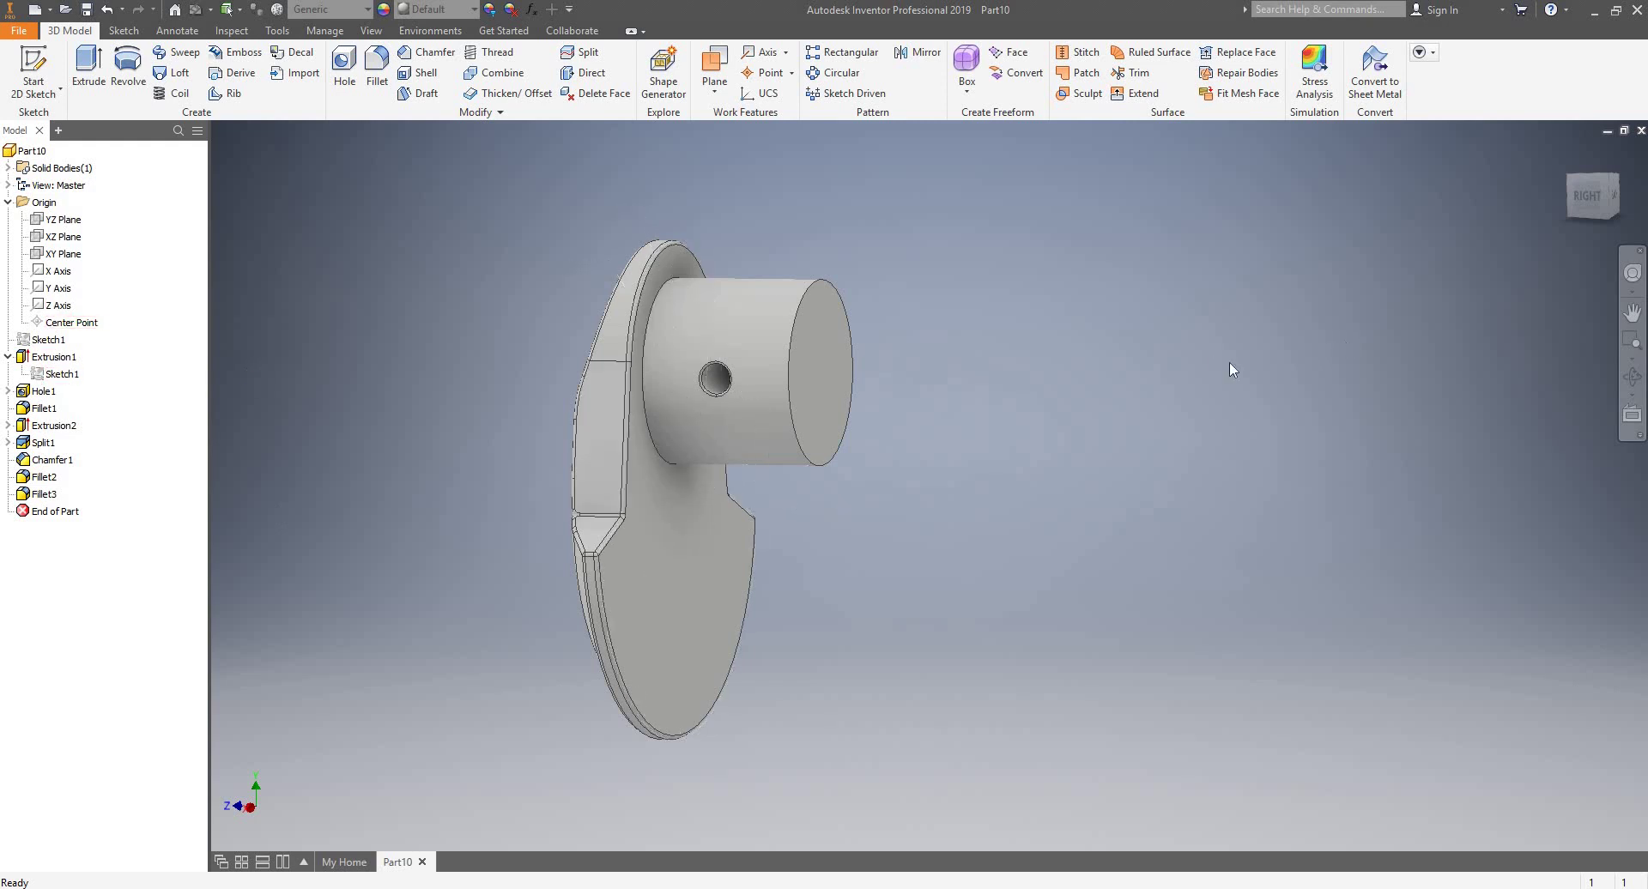
# - Create a midplane work plane between the web's crankpin-side face and the crankpin's end face
pyautogui.keyDown('shift'); pyautogui.moveTo(973, 413); pyautogui.dragTo(891, 405, button='middle'); pyautogui.keyUp('shift')
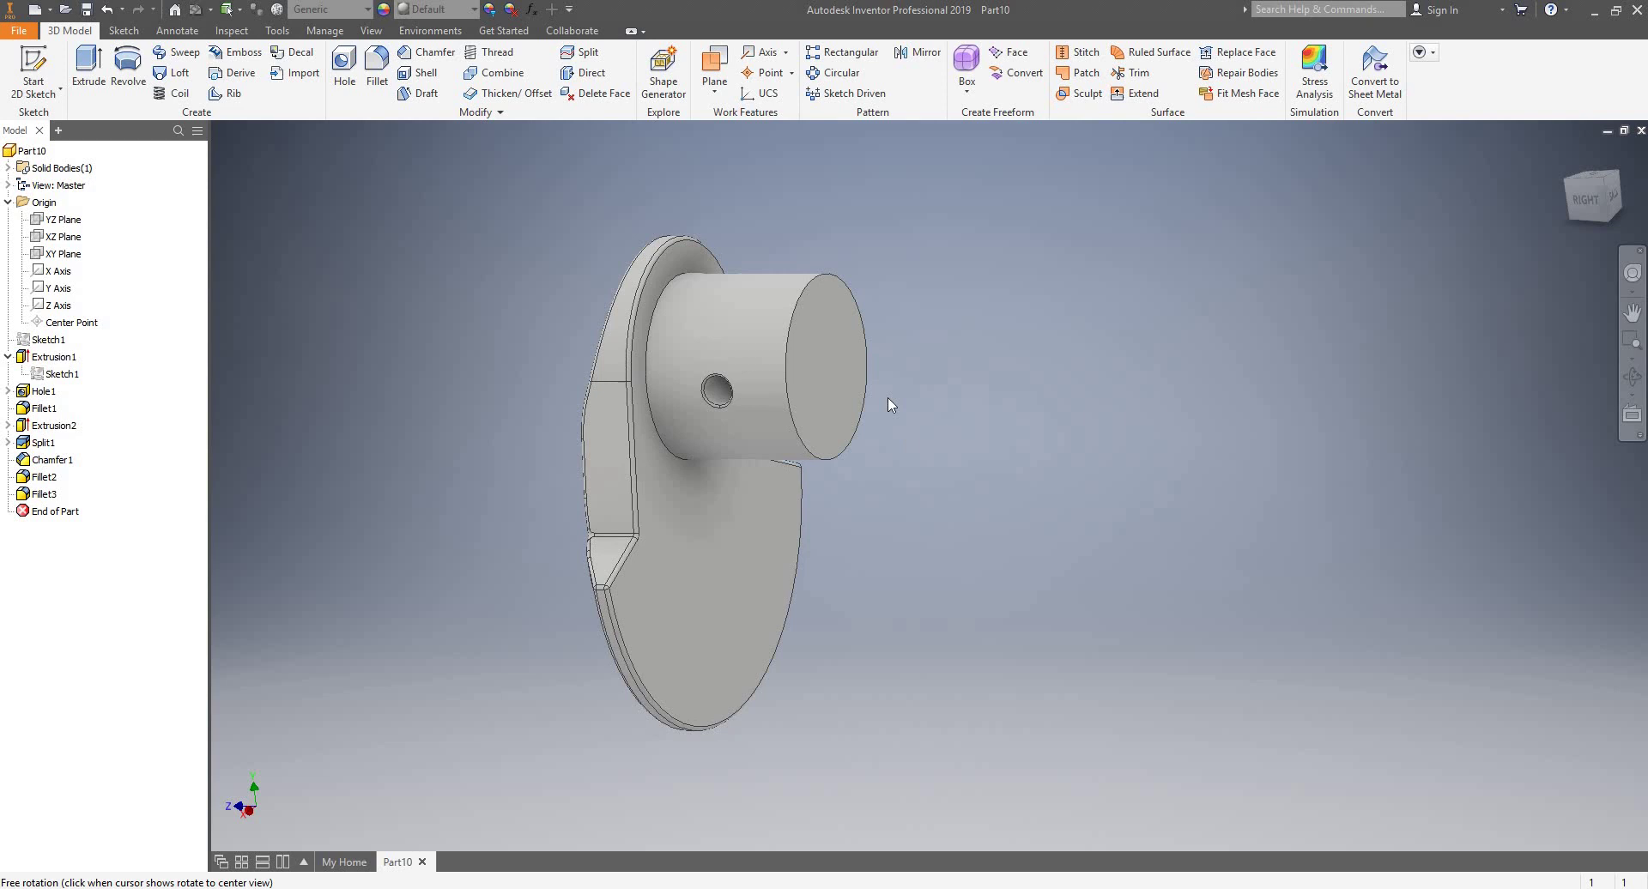
pyautogui.click(710, 101)
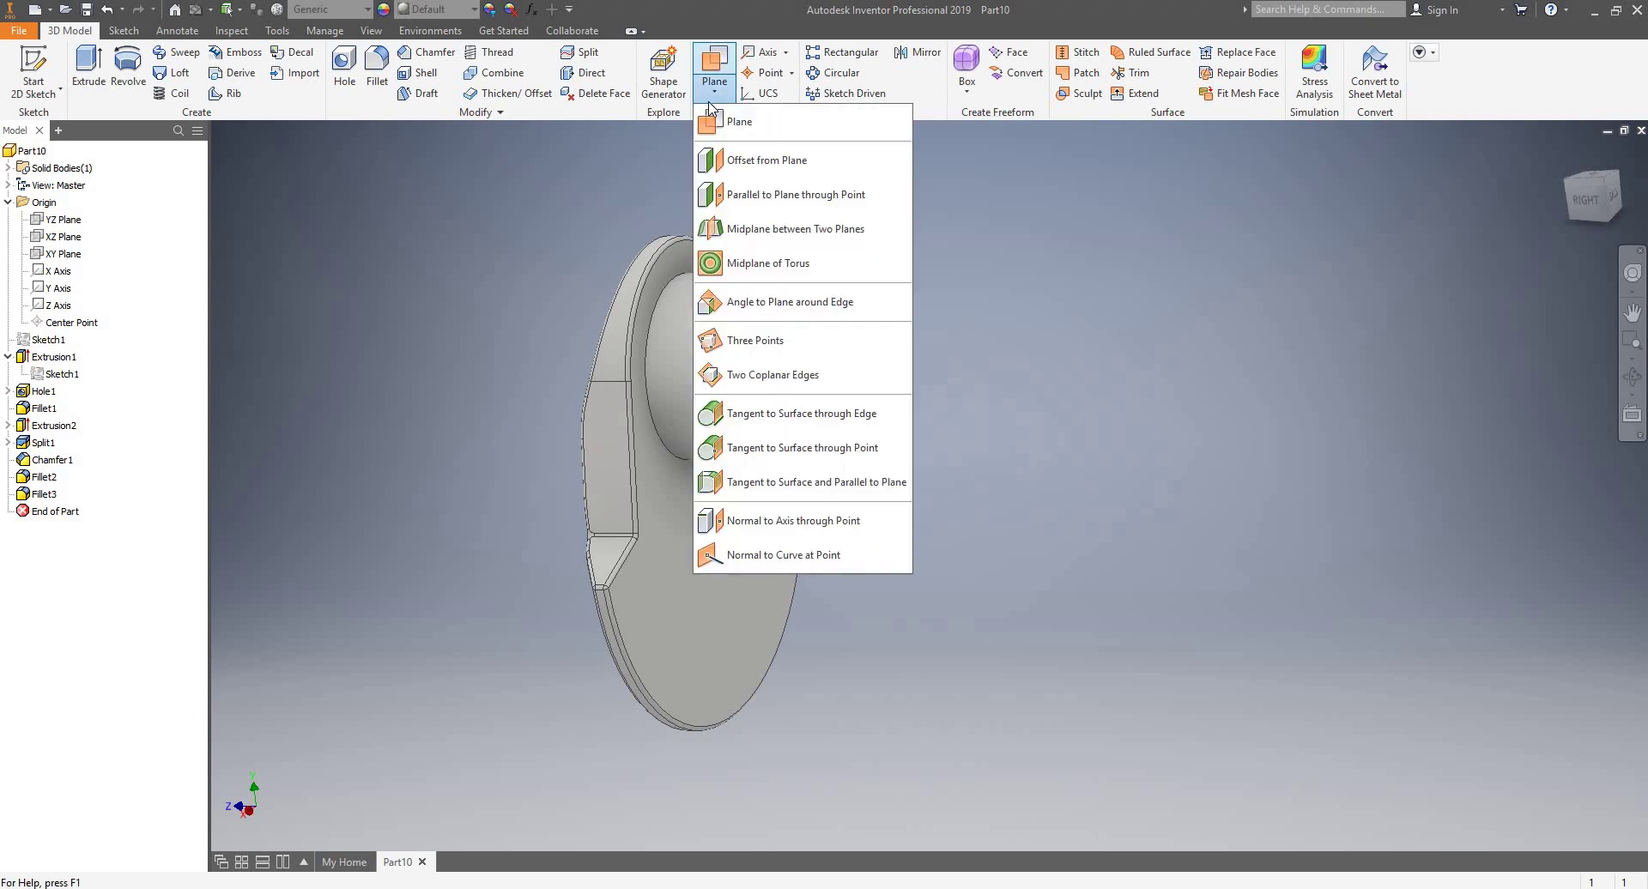
pyautogui.click(729, 230)
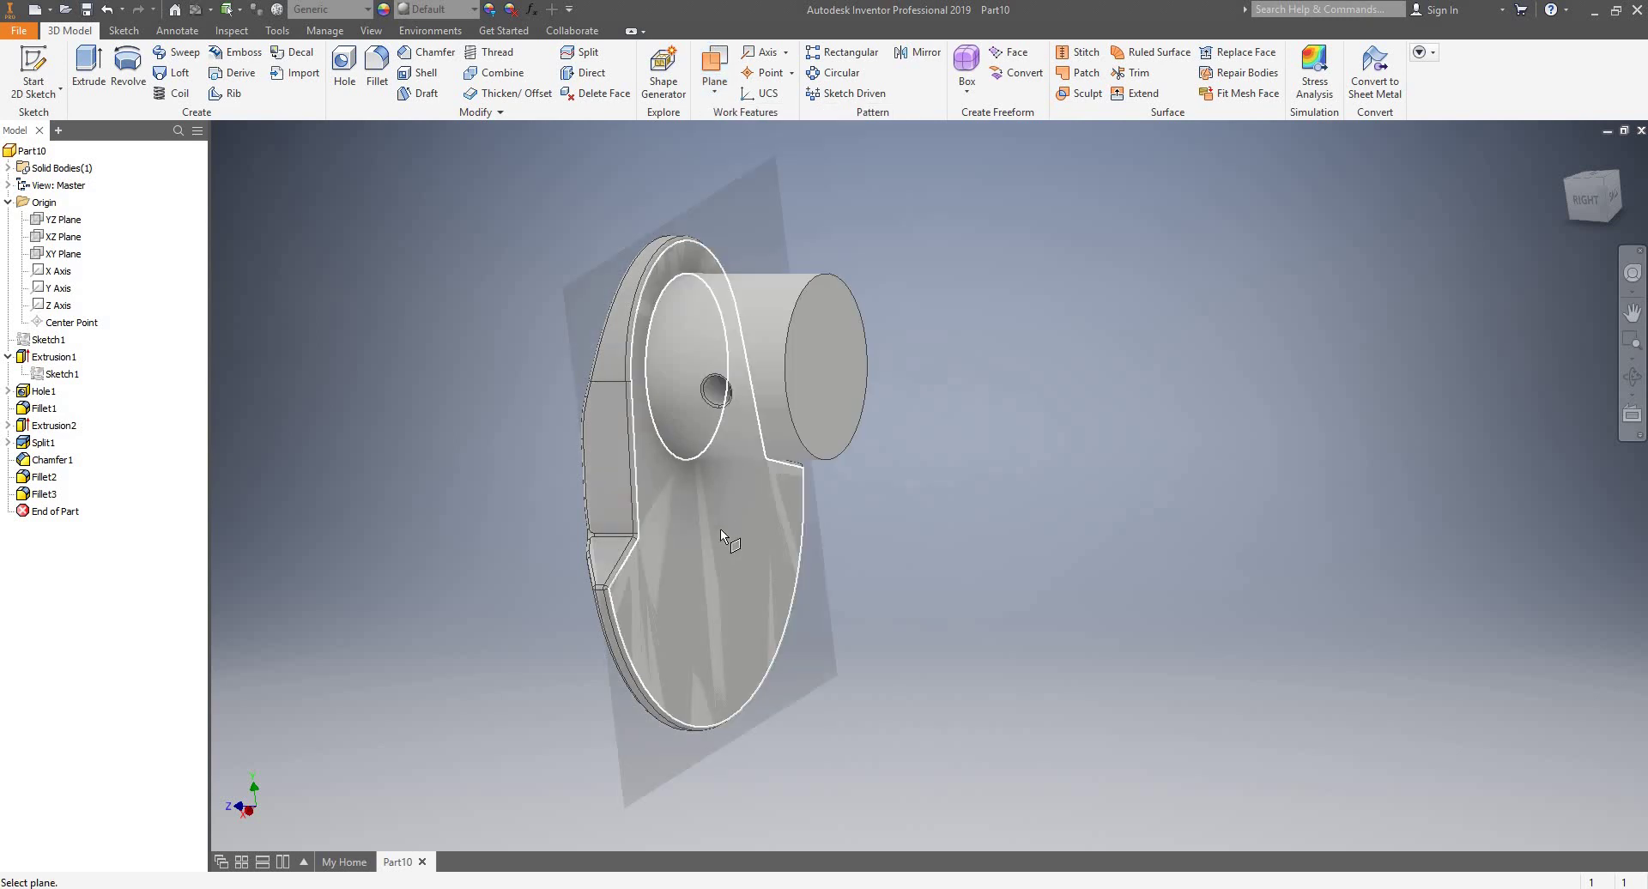
pyautogui.click(827, 393)
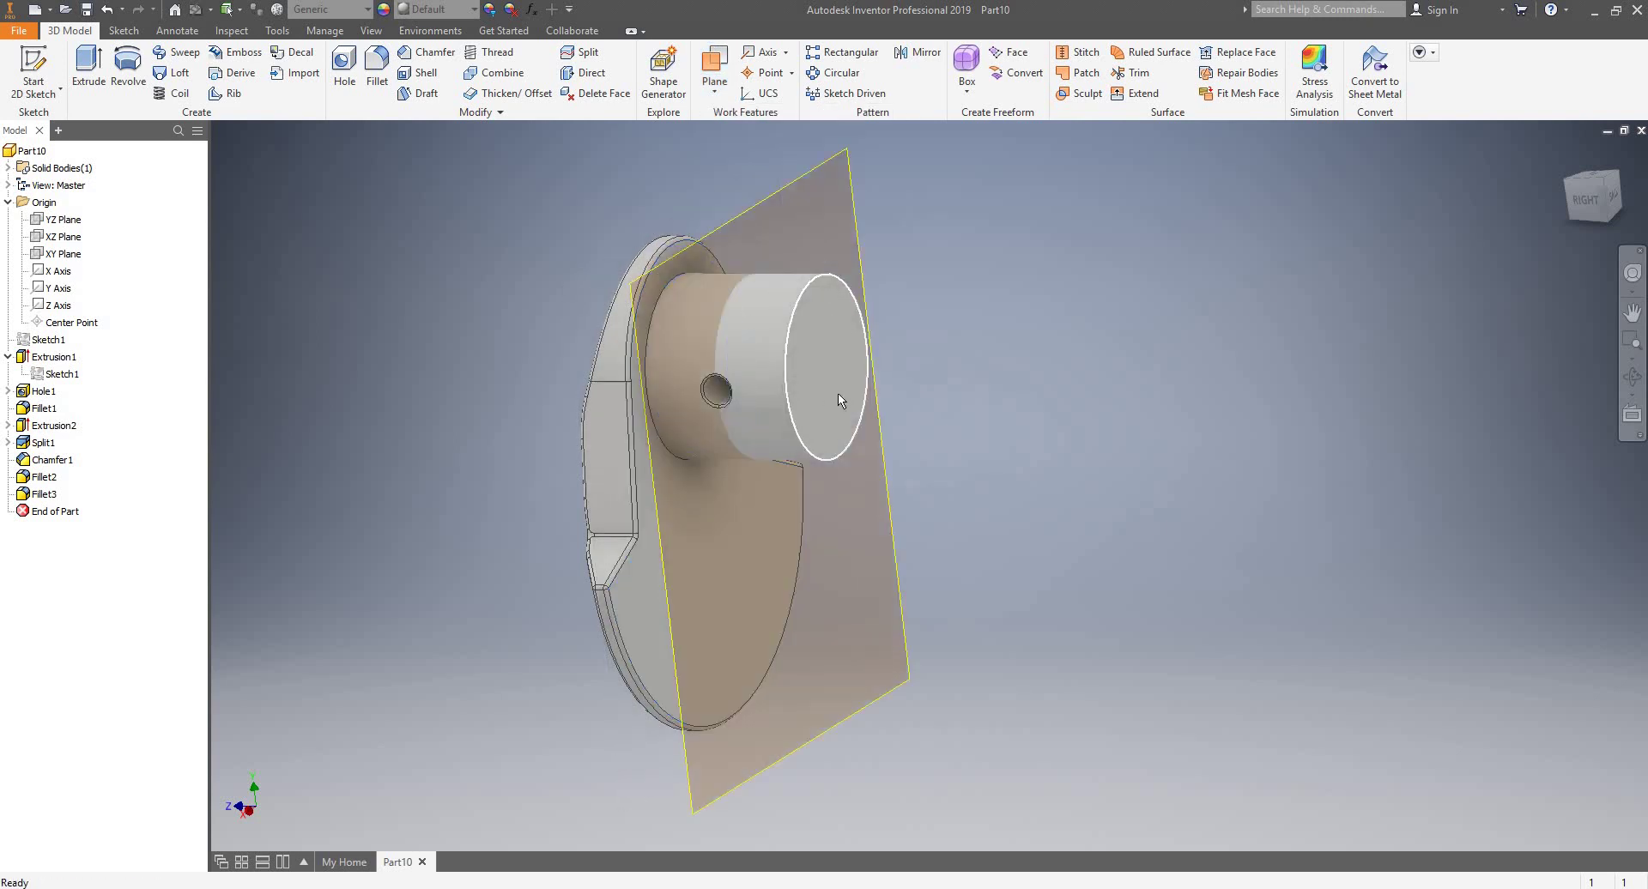
pyautogui.keyDown('shift'); pyautogui.moveTo(1037, 372); pyautogui.dragTo(1099, 382, button='middle'); pyautogui.keyUp('shift')
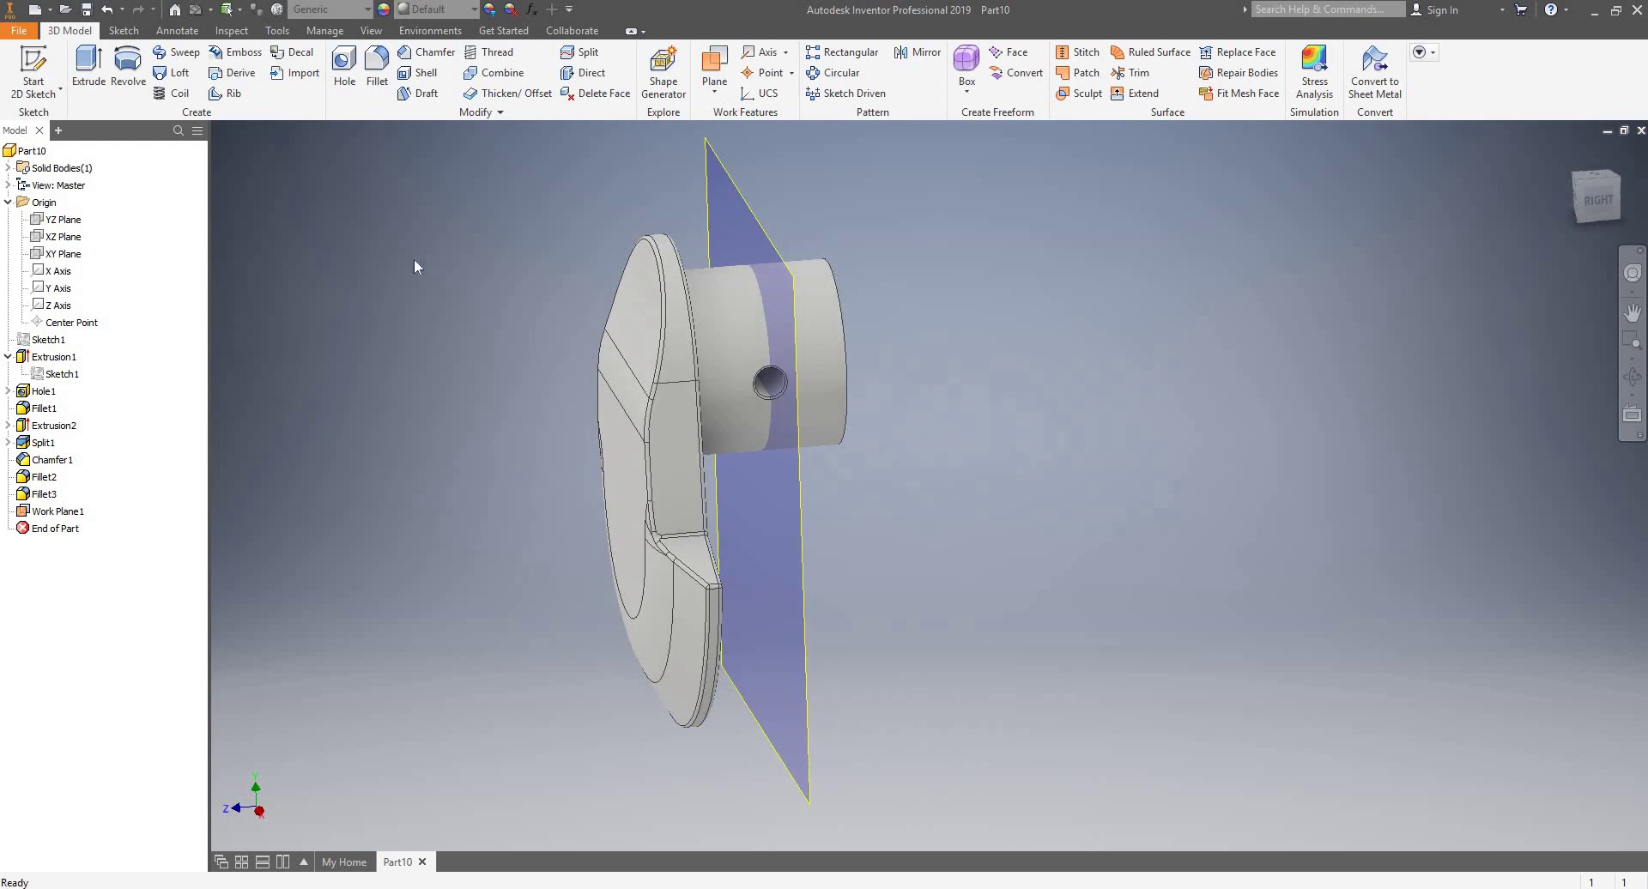
# - Mirror the web's extrusion, split, chamfer and last two fillets about the crankpin's midplane to create the opposite web
pyautogui.click(929, 59)
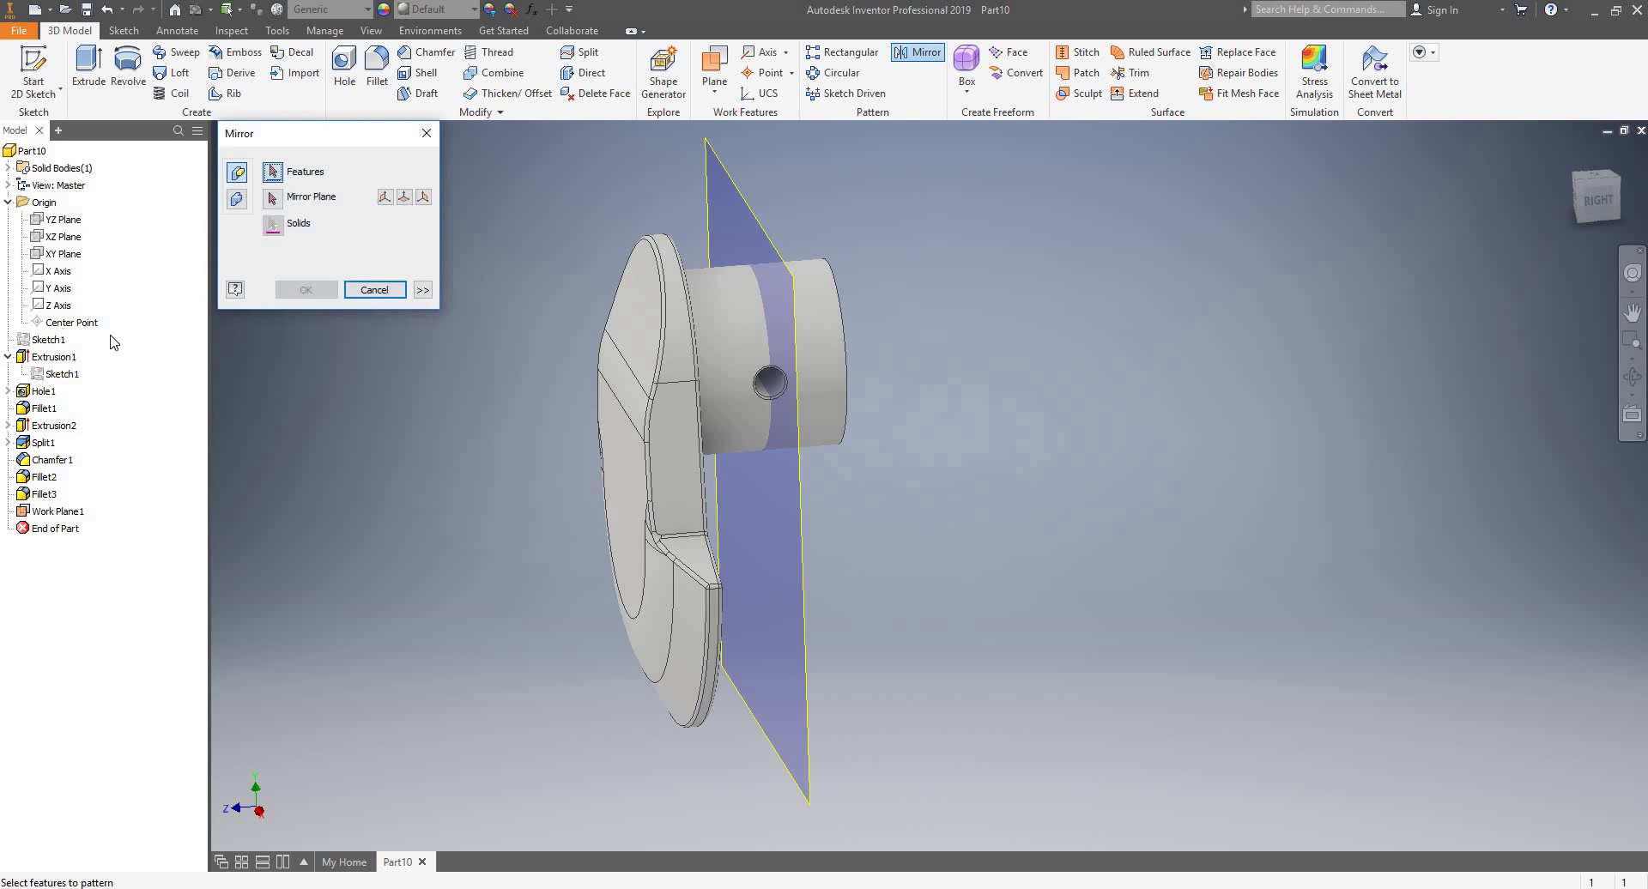
pyautogui.click(55, 426)
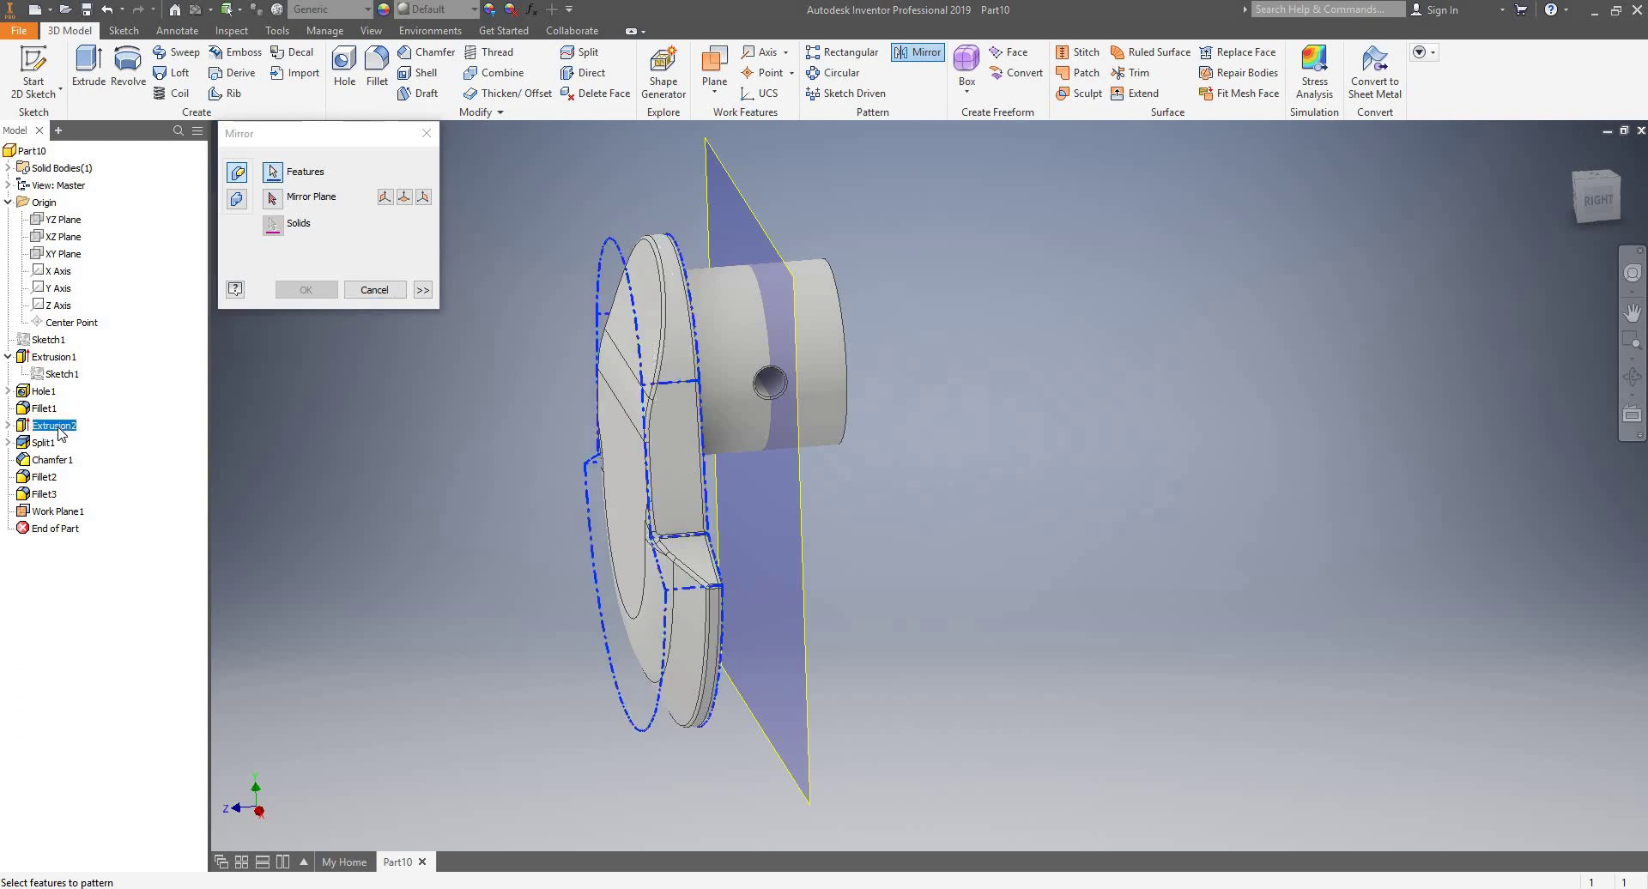
pyautogui.keyDown('shift'); pyautogui.click(45, 495); pyautogui.keyUp('shift')
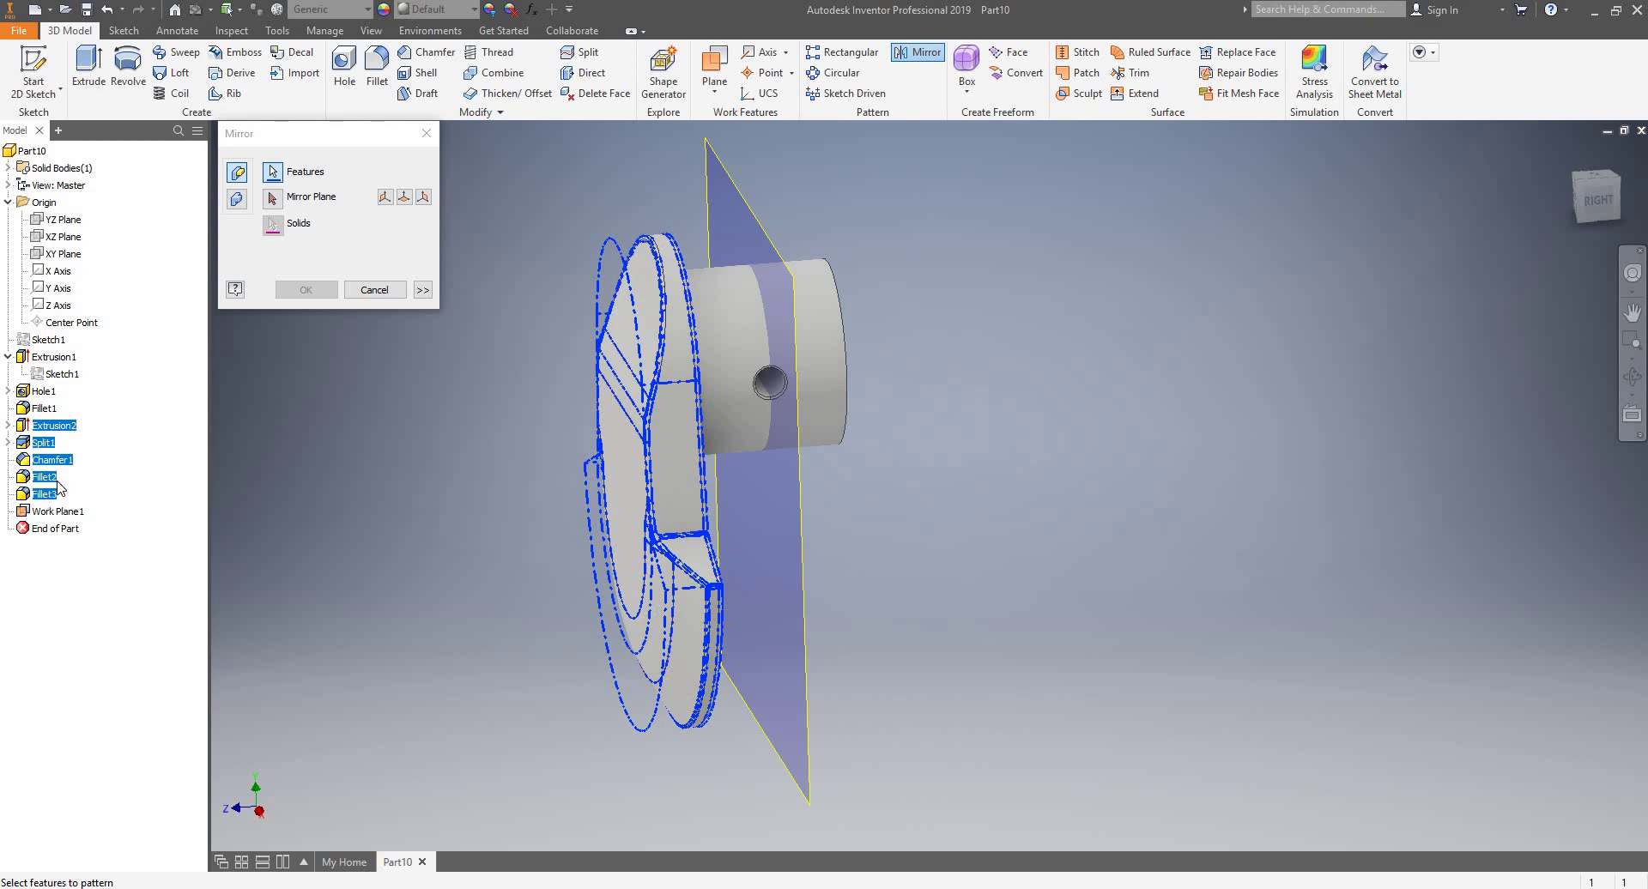
pyautogui.click(272, 198)
pyautogui.click(730, 180)
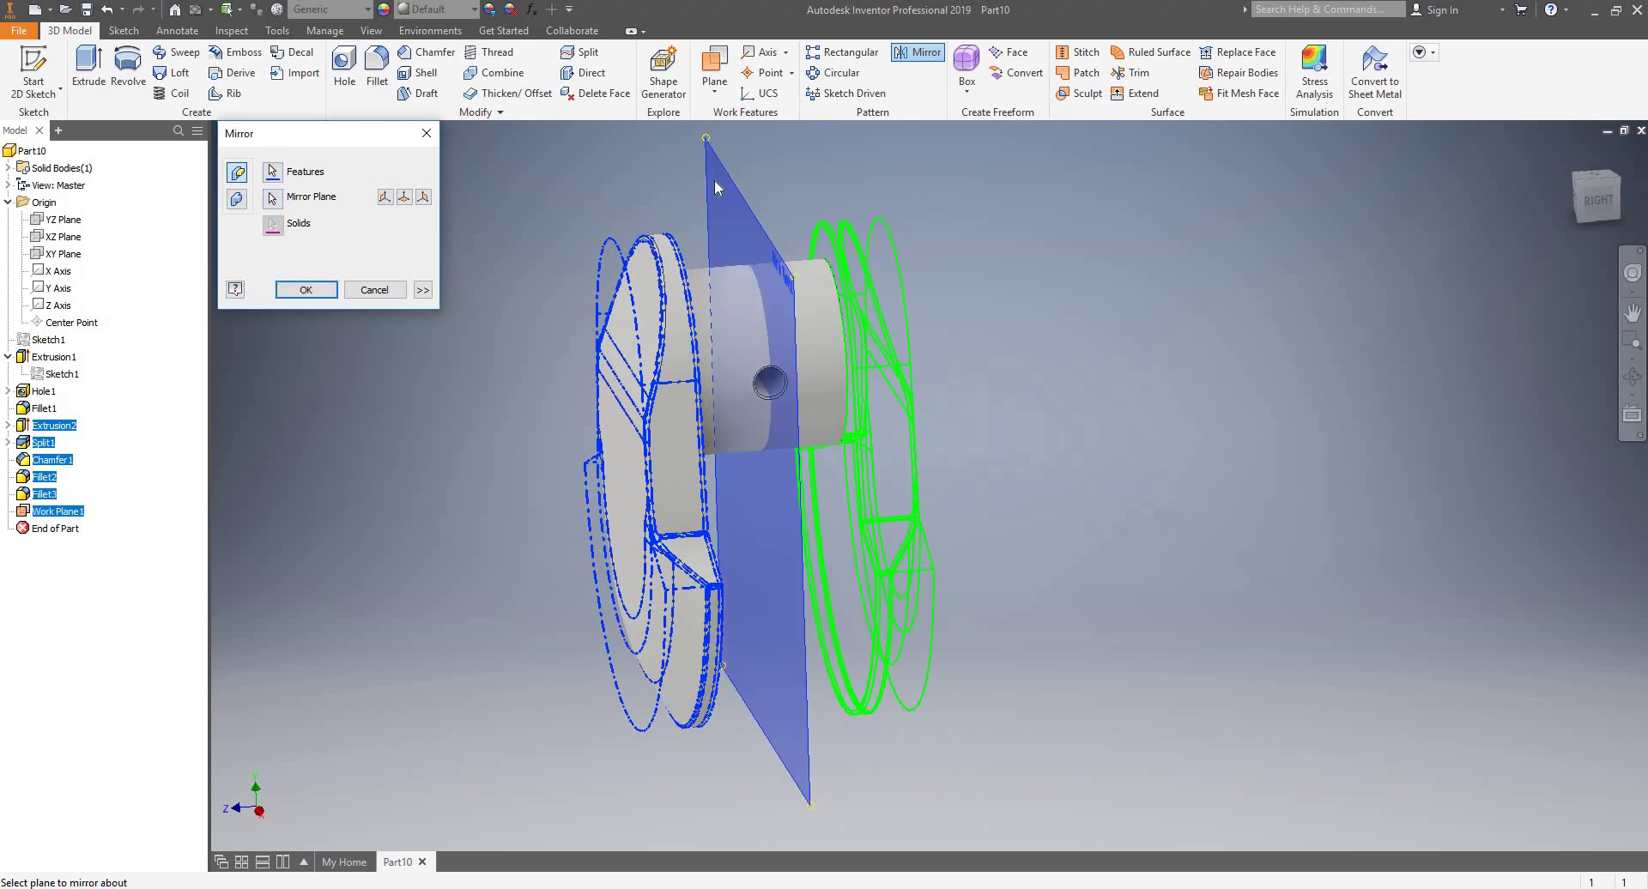
pyautogui.click(306, 290)
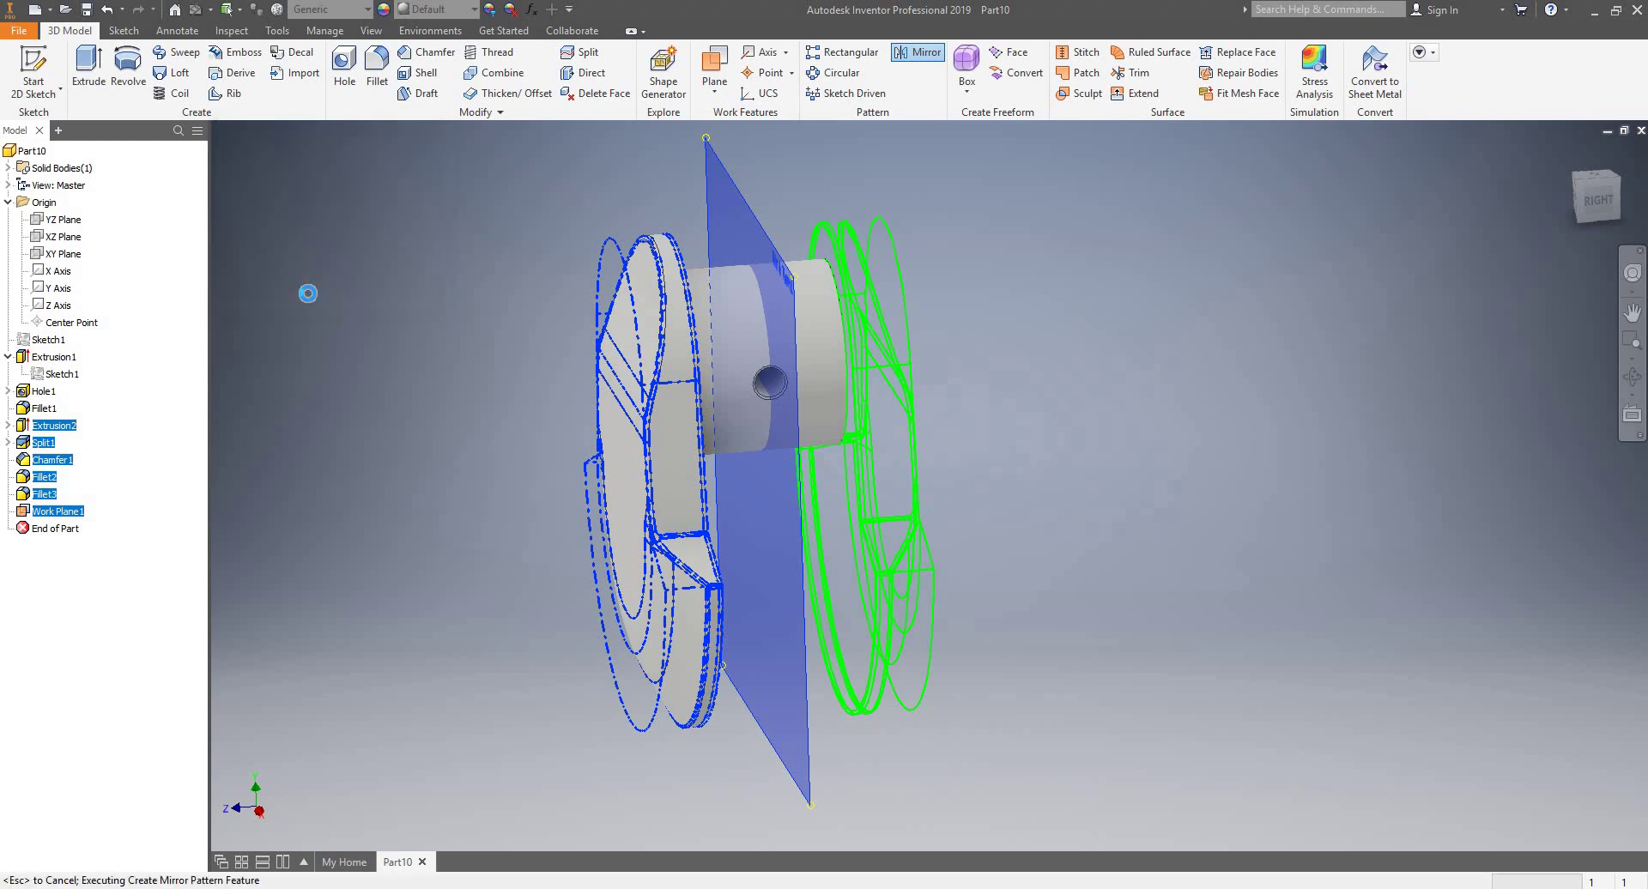
pyautogui.keyDown('shift'); pyautogui.moveTo(956, 422); pyautogui.dragTo(1057, 412, button='middle'); pyautogui.keyUp('shift')
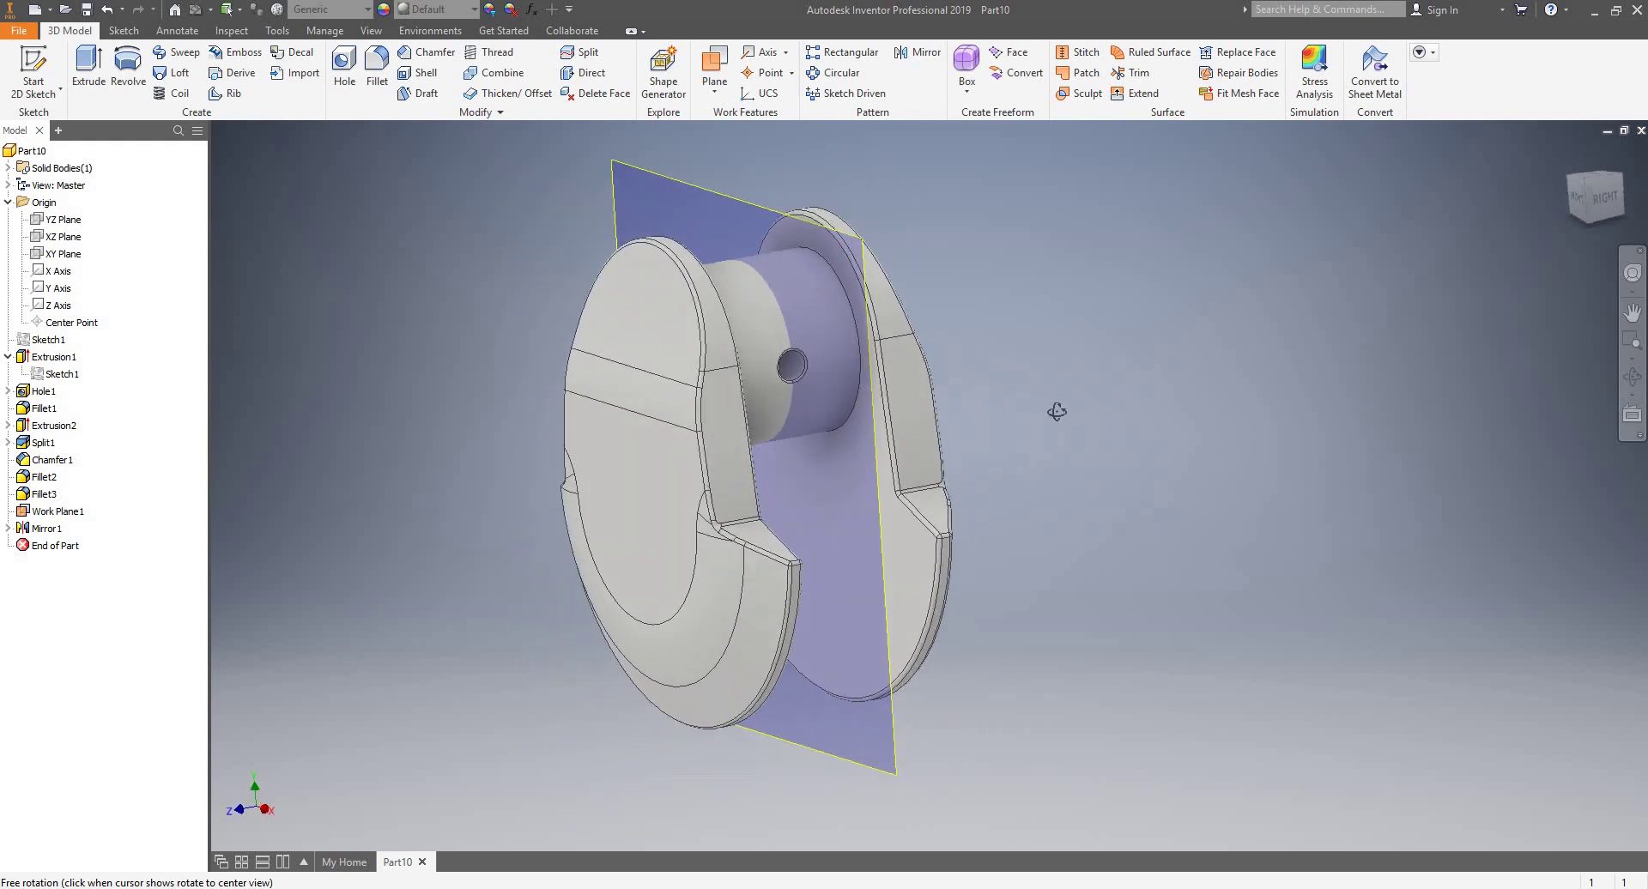
# - Hide the midplane work plane used for the mirror
pyautogui.rightClick(77, 518)
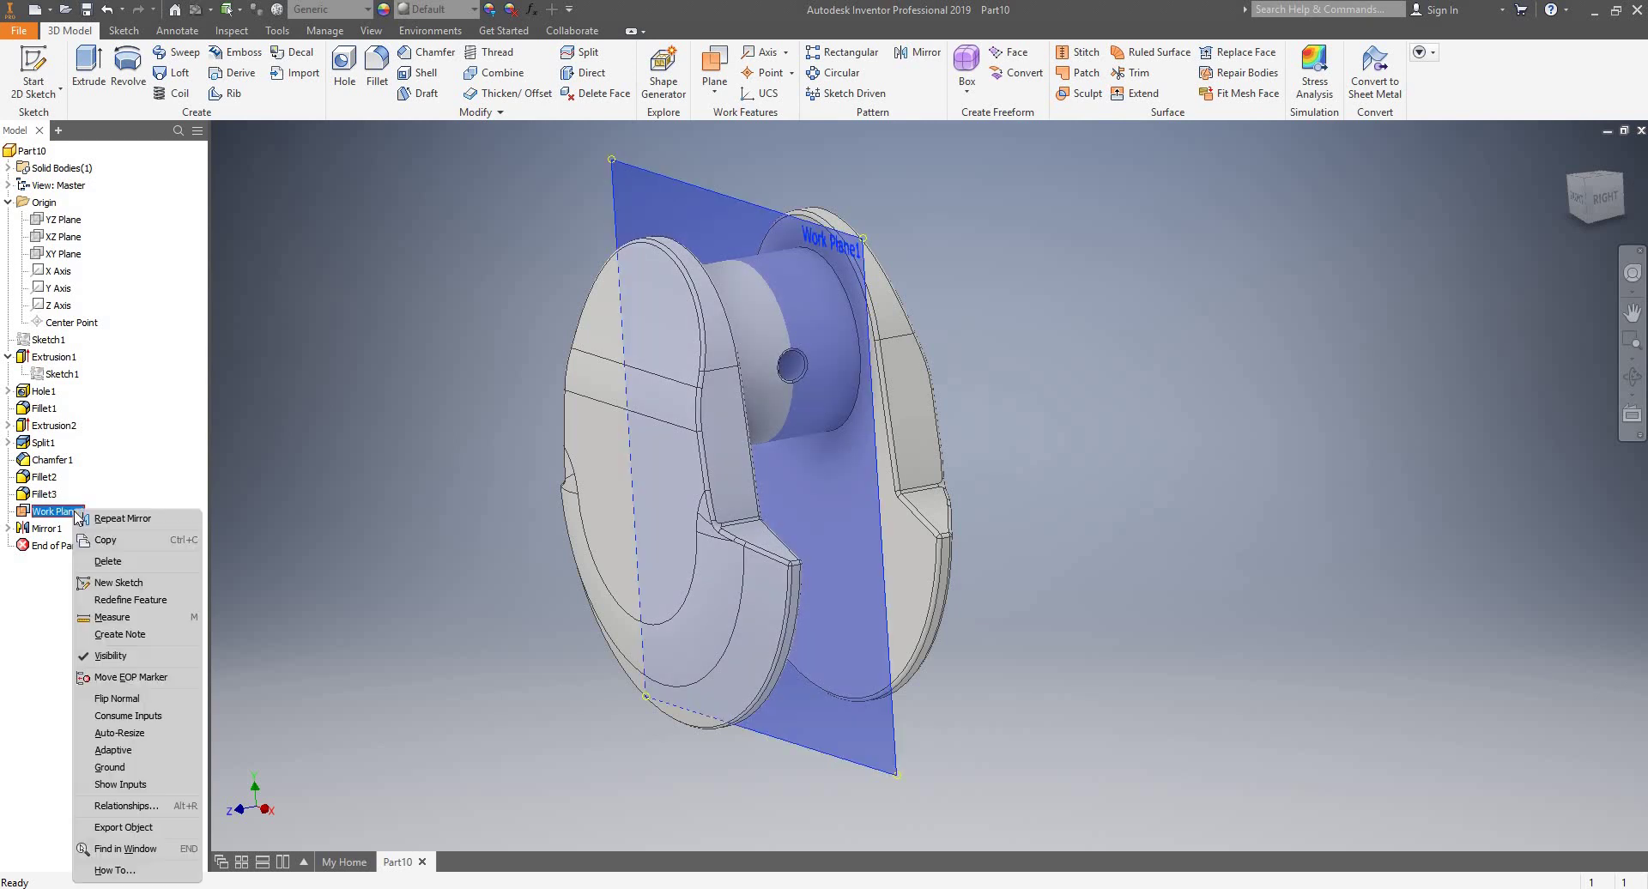
pyautogui.click(163, 656)
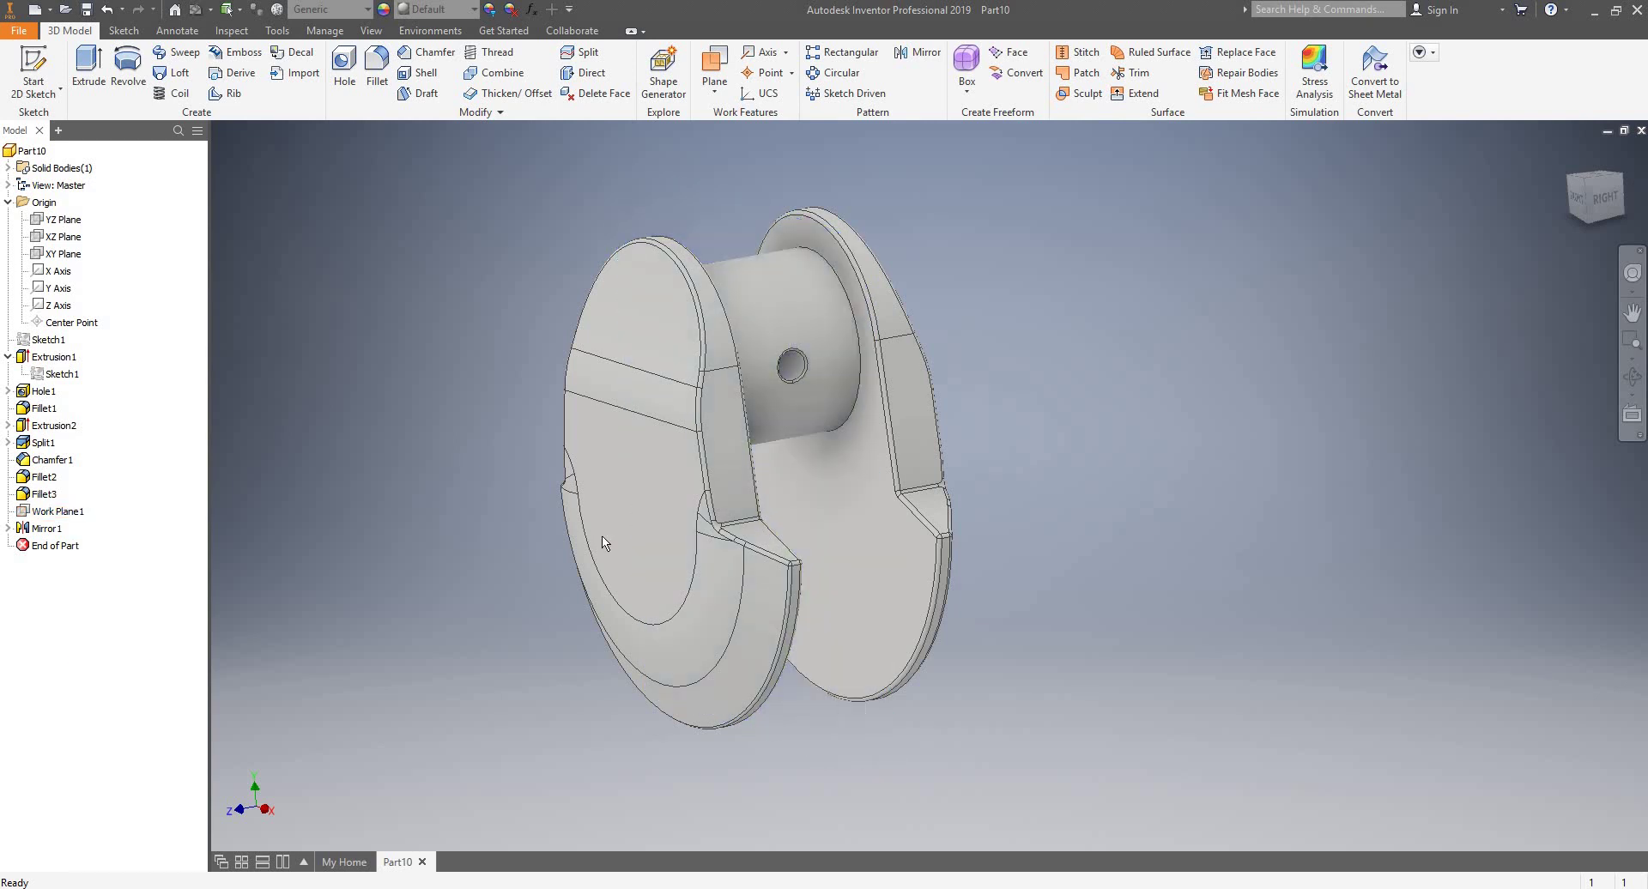
pyautogui.scroll(3, 820, 510)
pyautogui.scroll(-4, 811, 445)
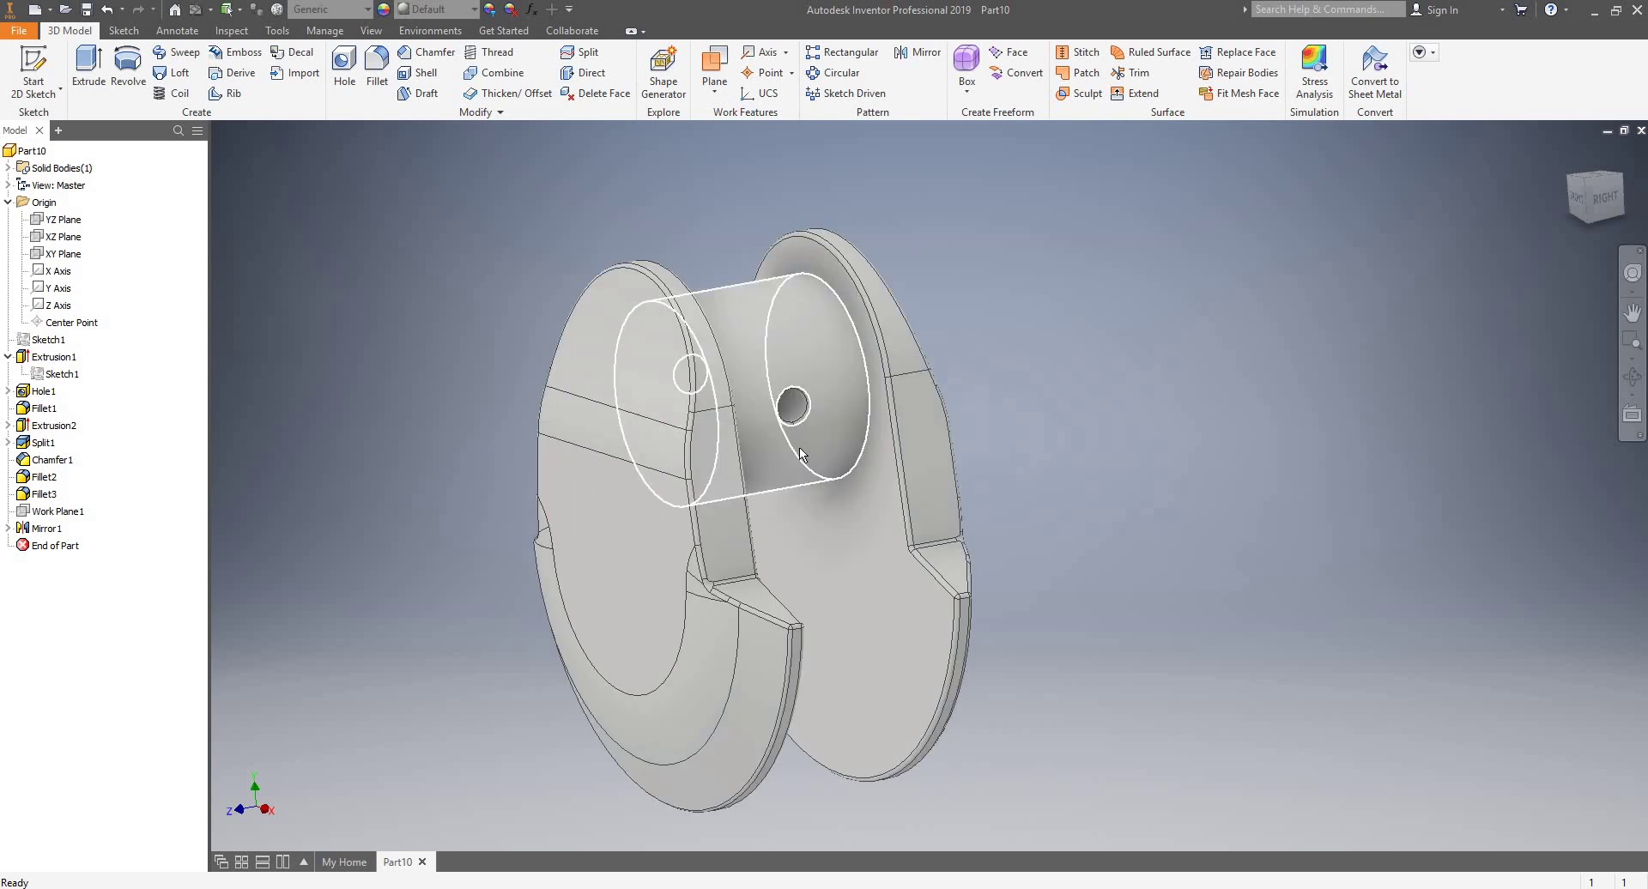
pyautogui.moveTo(829, 481)
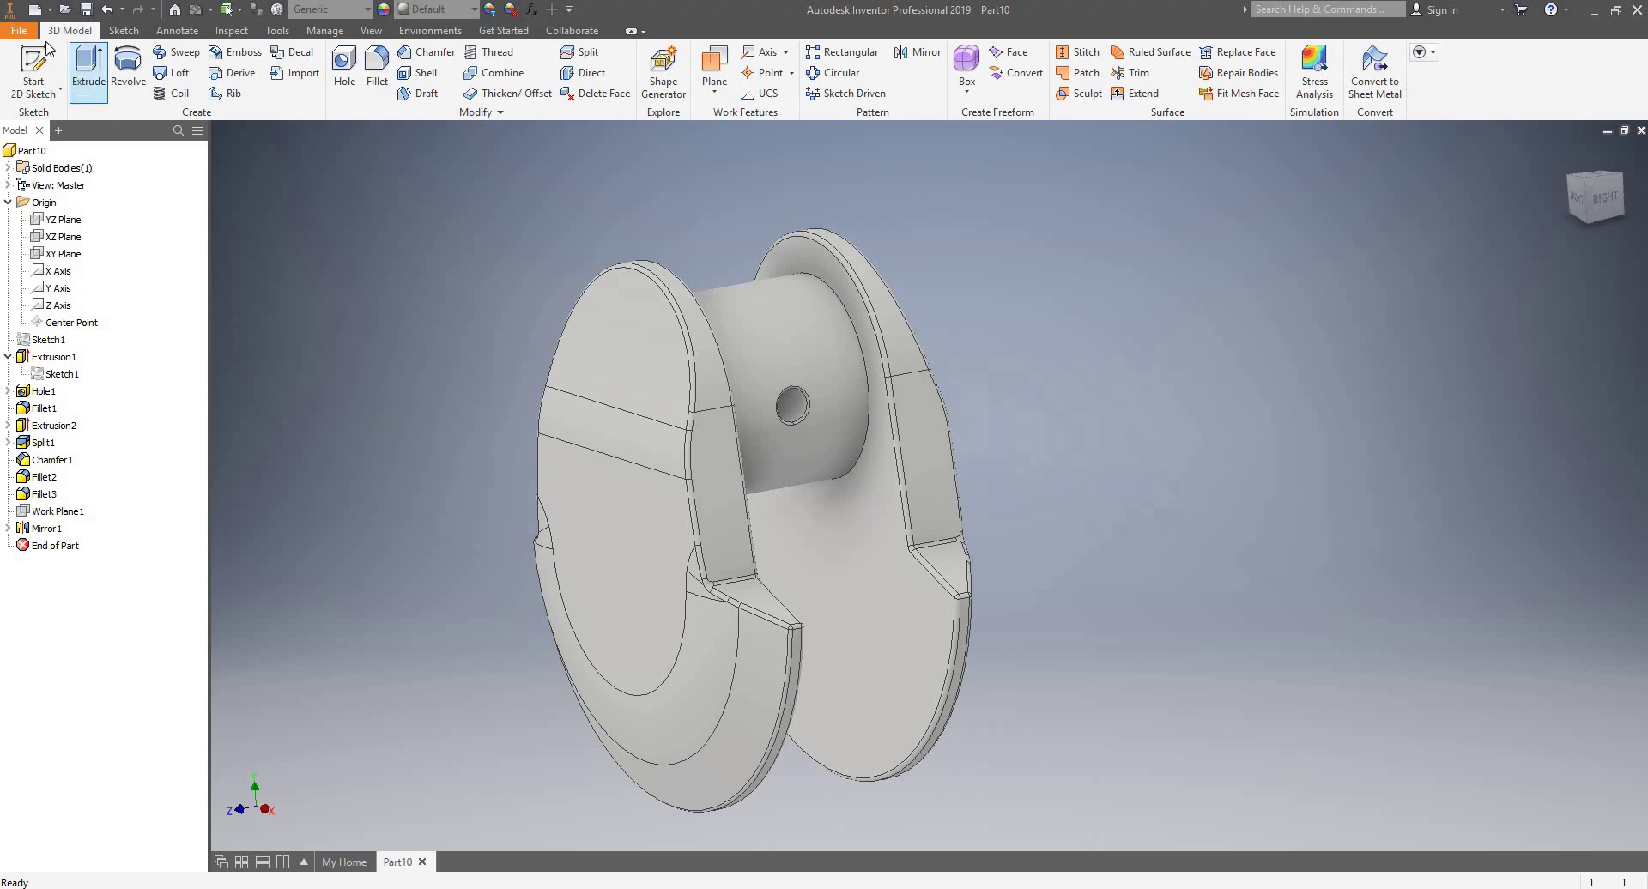
# - Start a sketch on the crankpin's midplane, slice the graphics there and project the crankpin's cut edges
pyautogui.click(33, 67)
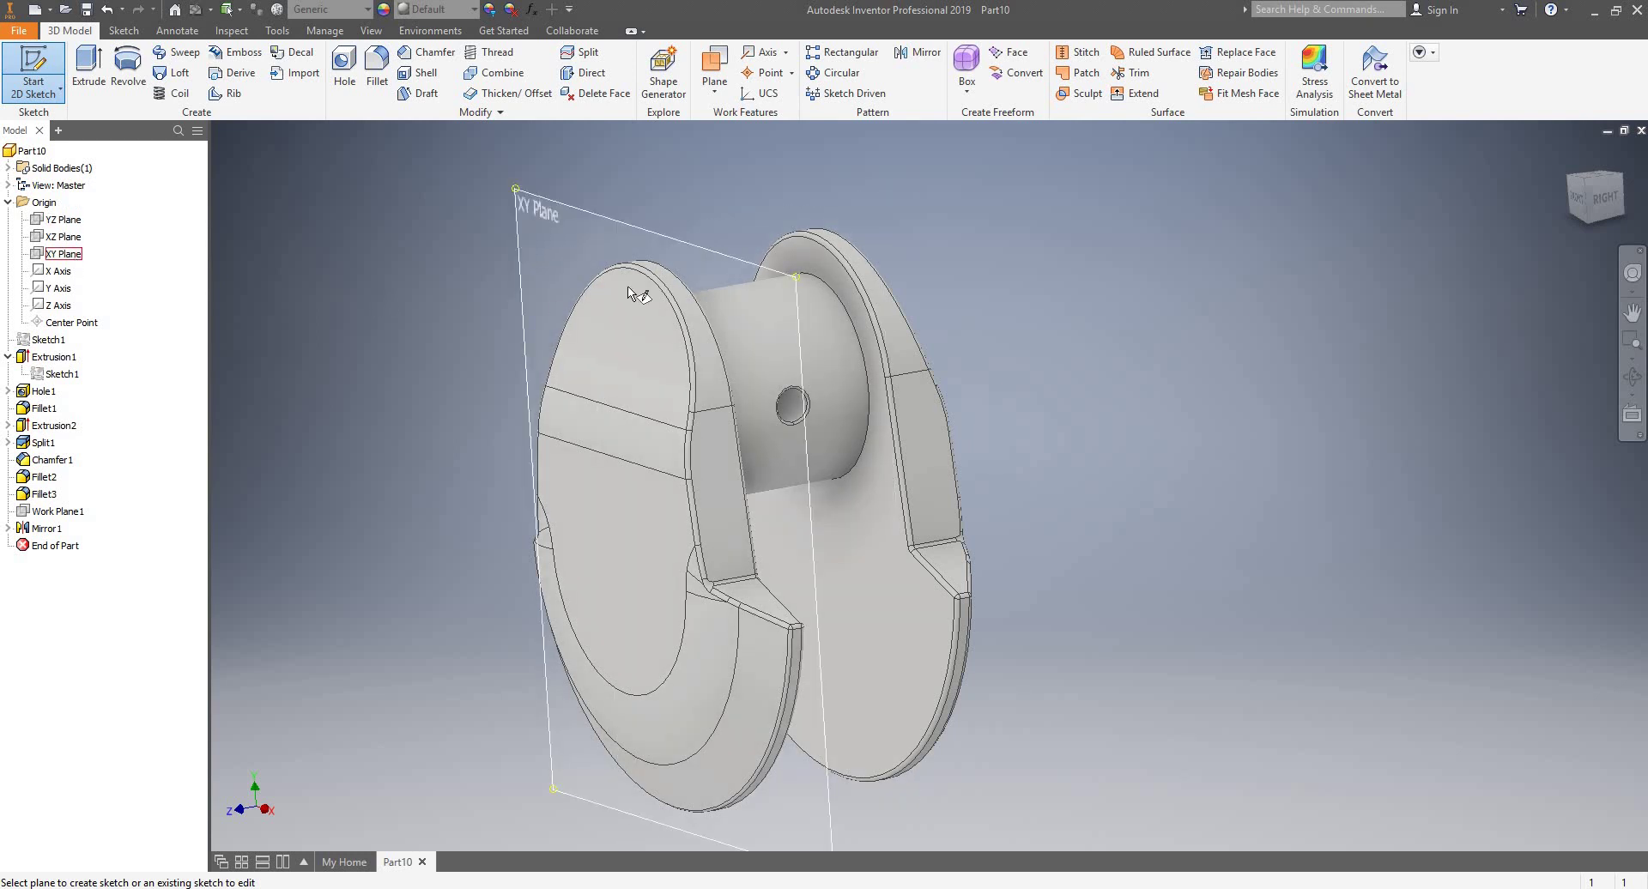
pyautogui.keyDown('shift'); pyautogui.moveTo(635, 294); pyautogui.dragTo(360, 269, button='middle'); pyautogui.keyUp('shift')
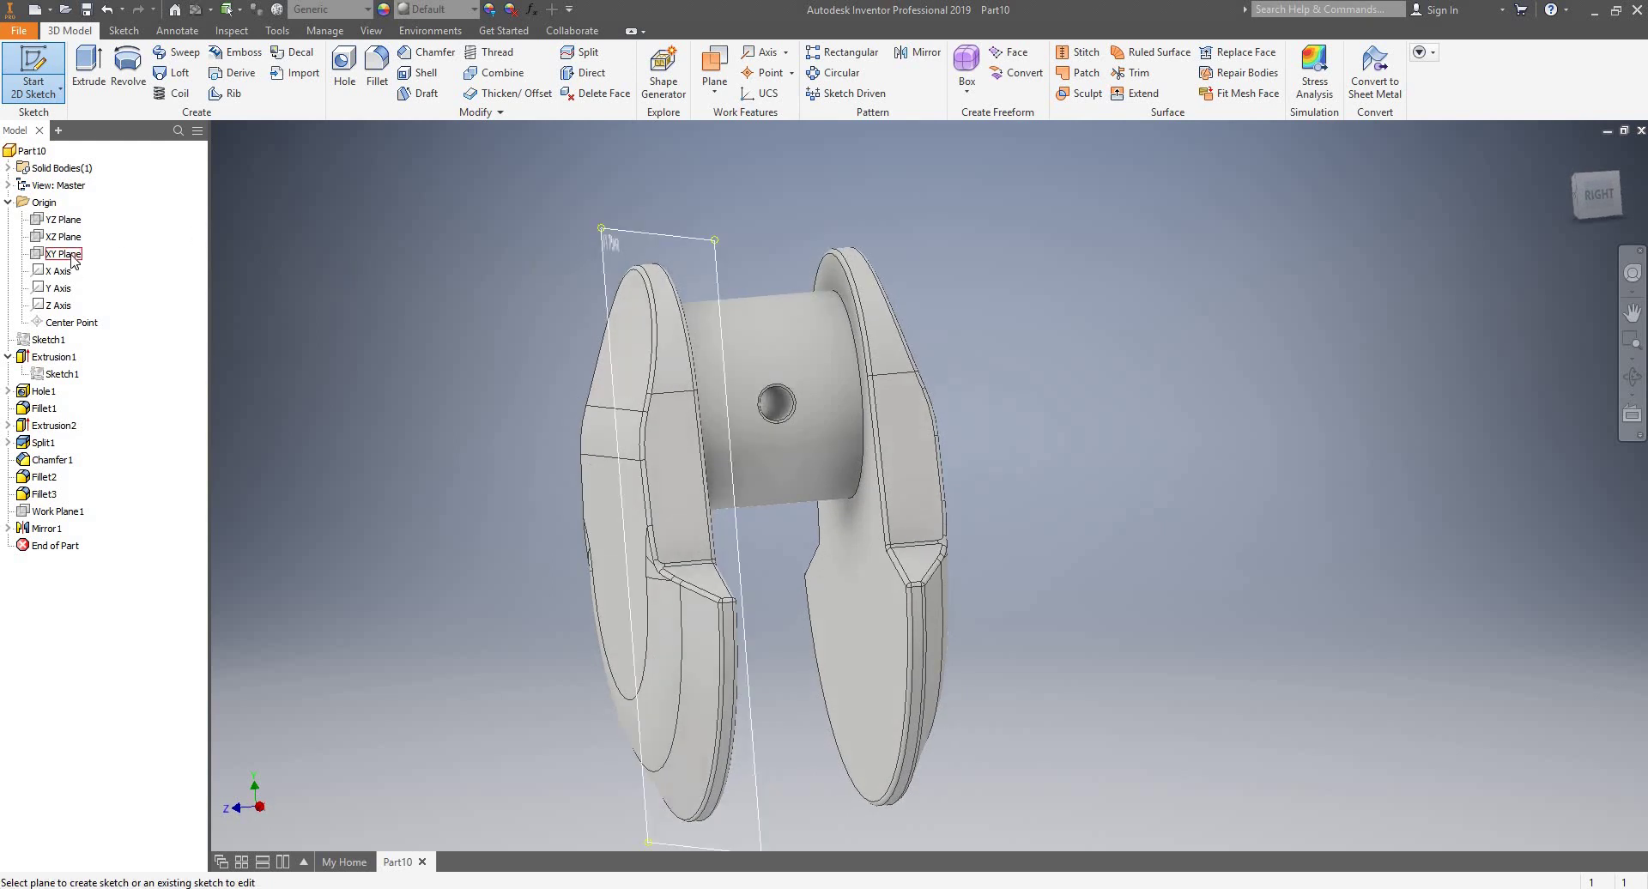
pyautogui.click(60, 512)
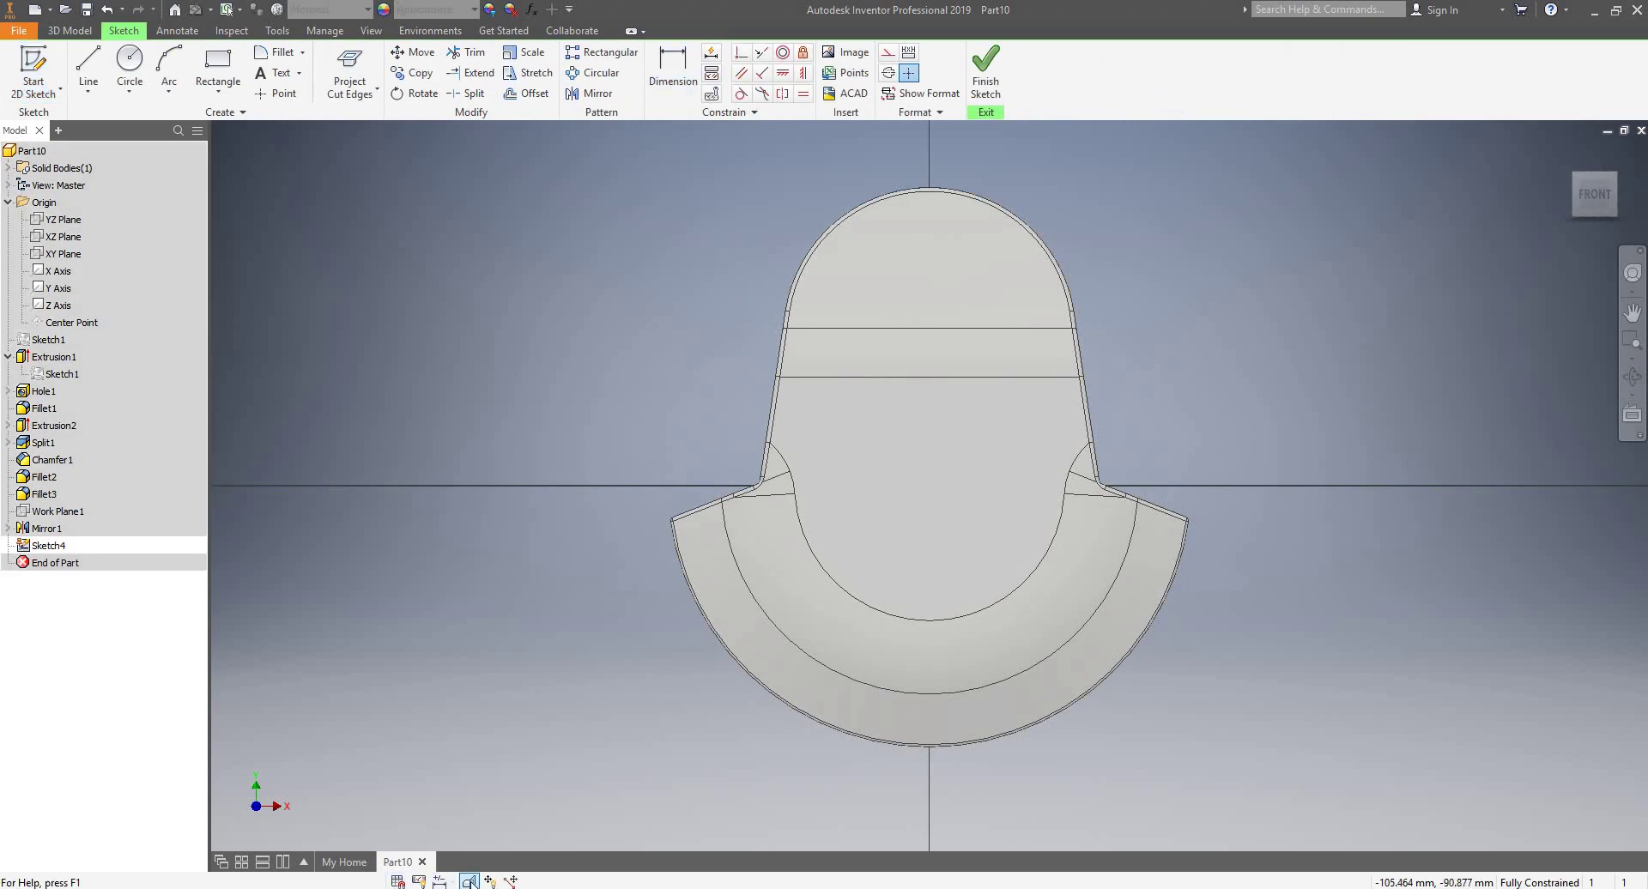
pyautogui.click(468, 881)
pyautogui.scroll(-3, 1172, 393)
pyautogui.scroll(5, 1163, 383)
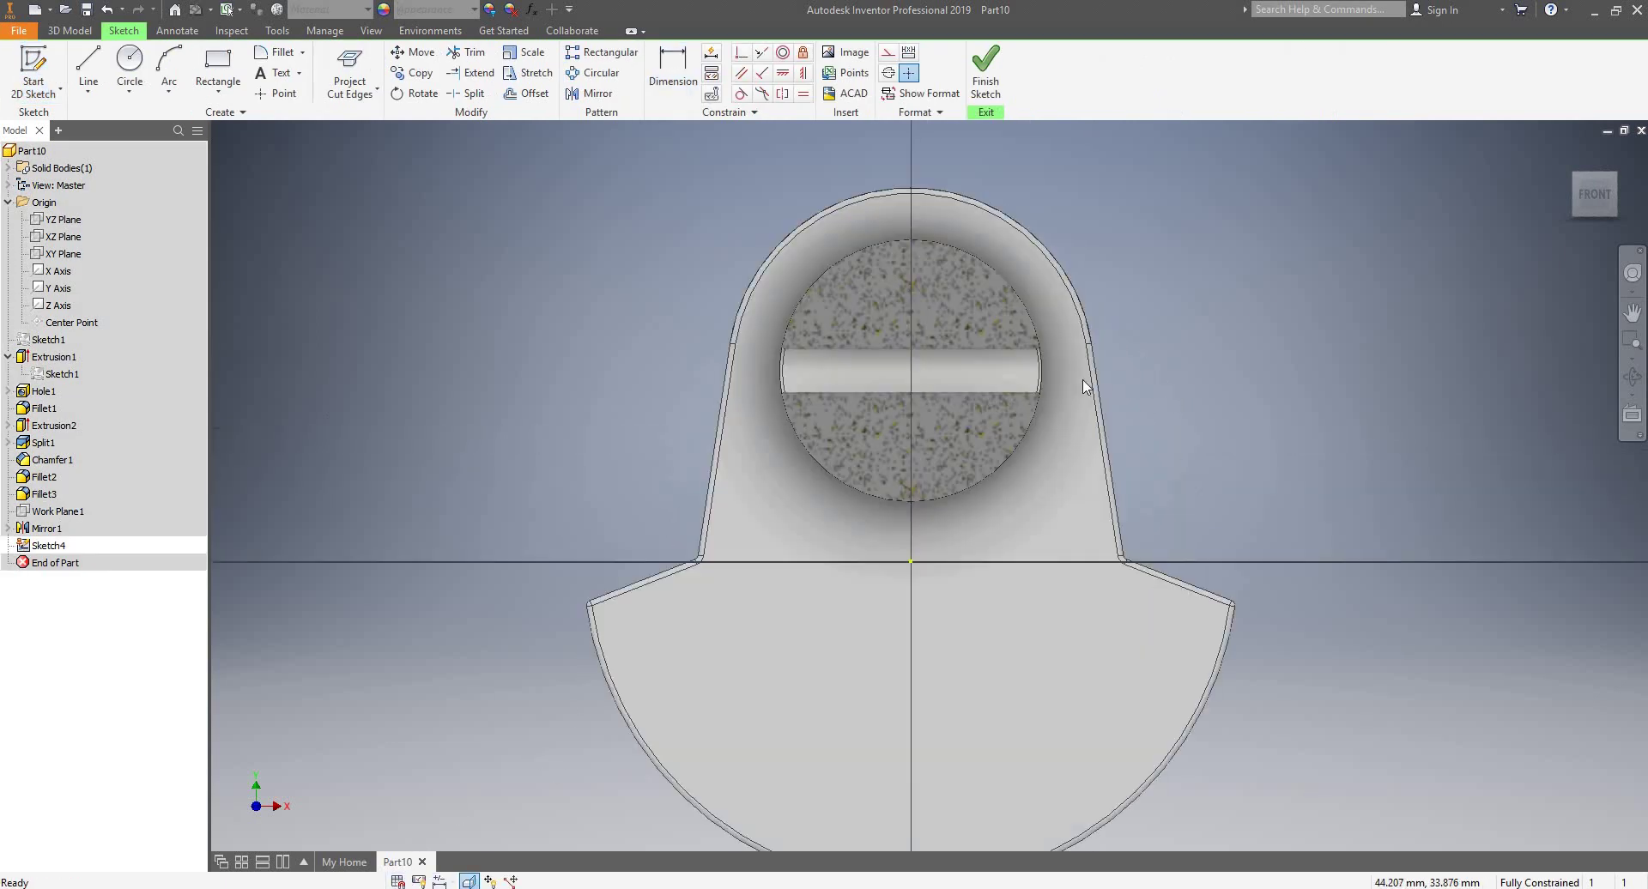
pyautogui.scroll(-2, 1082, 387)
pyautogui.scroll(3, 1083, 387)
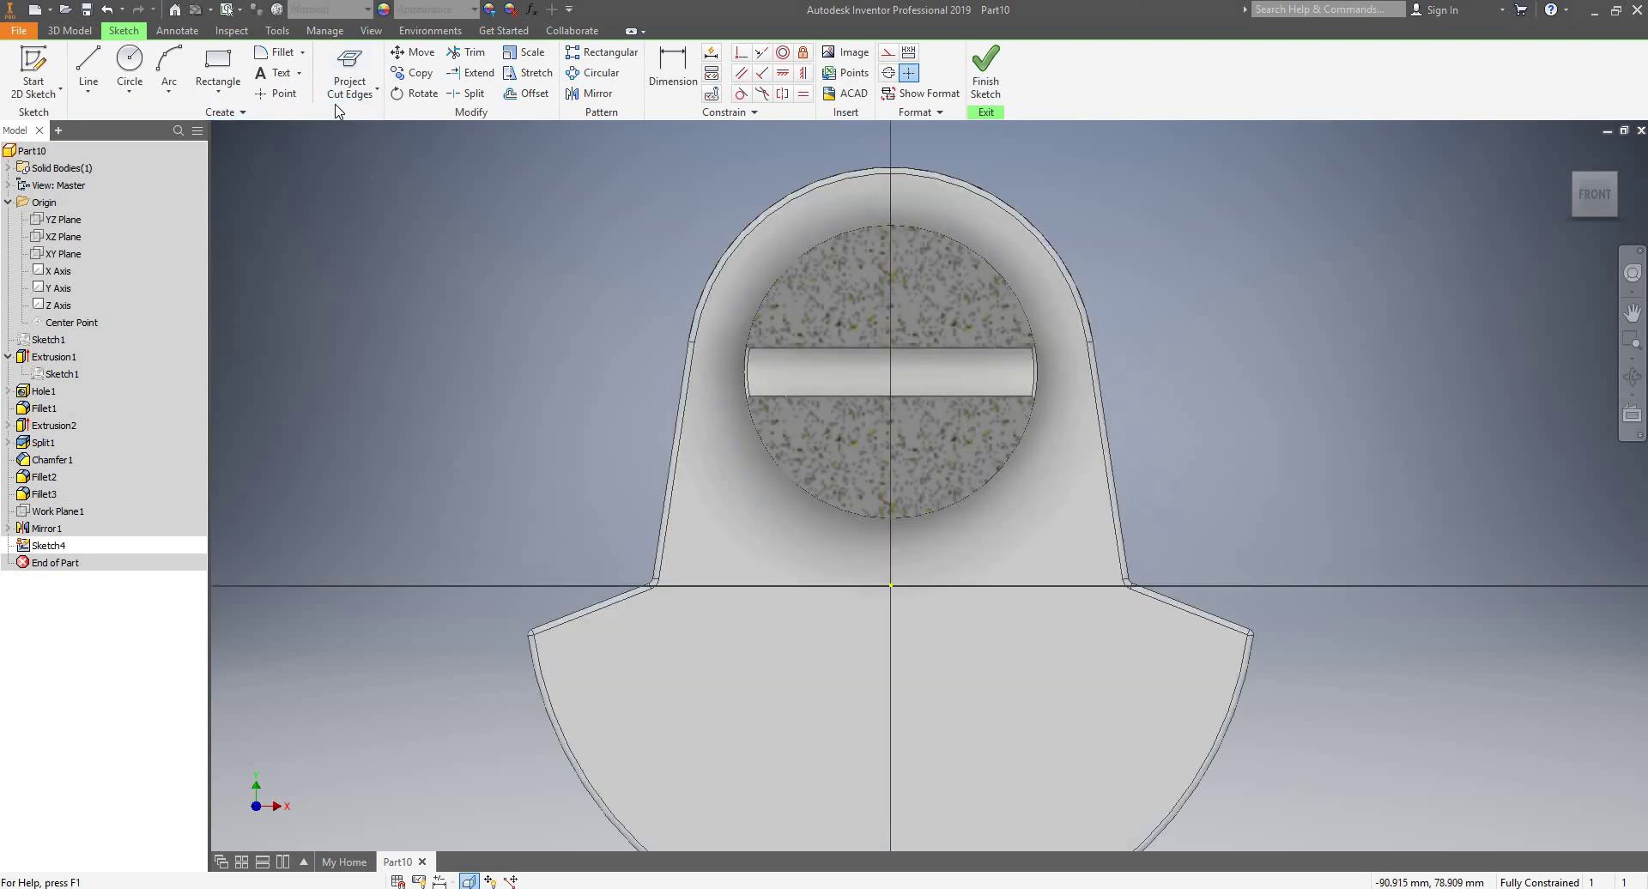
pyautogui.click(368, 72)
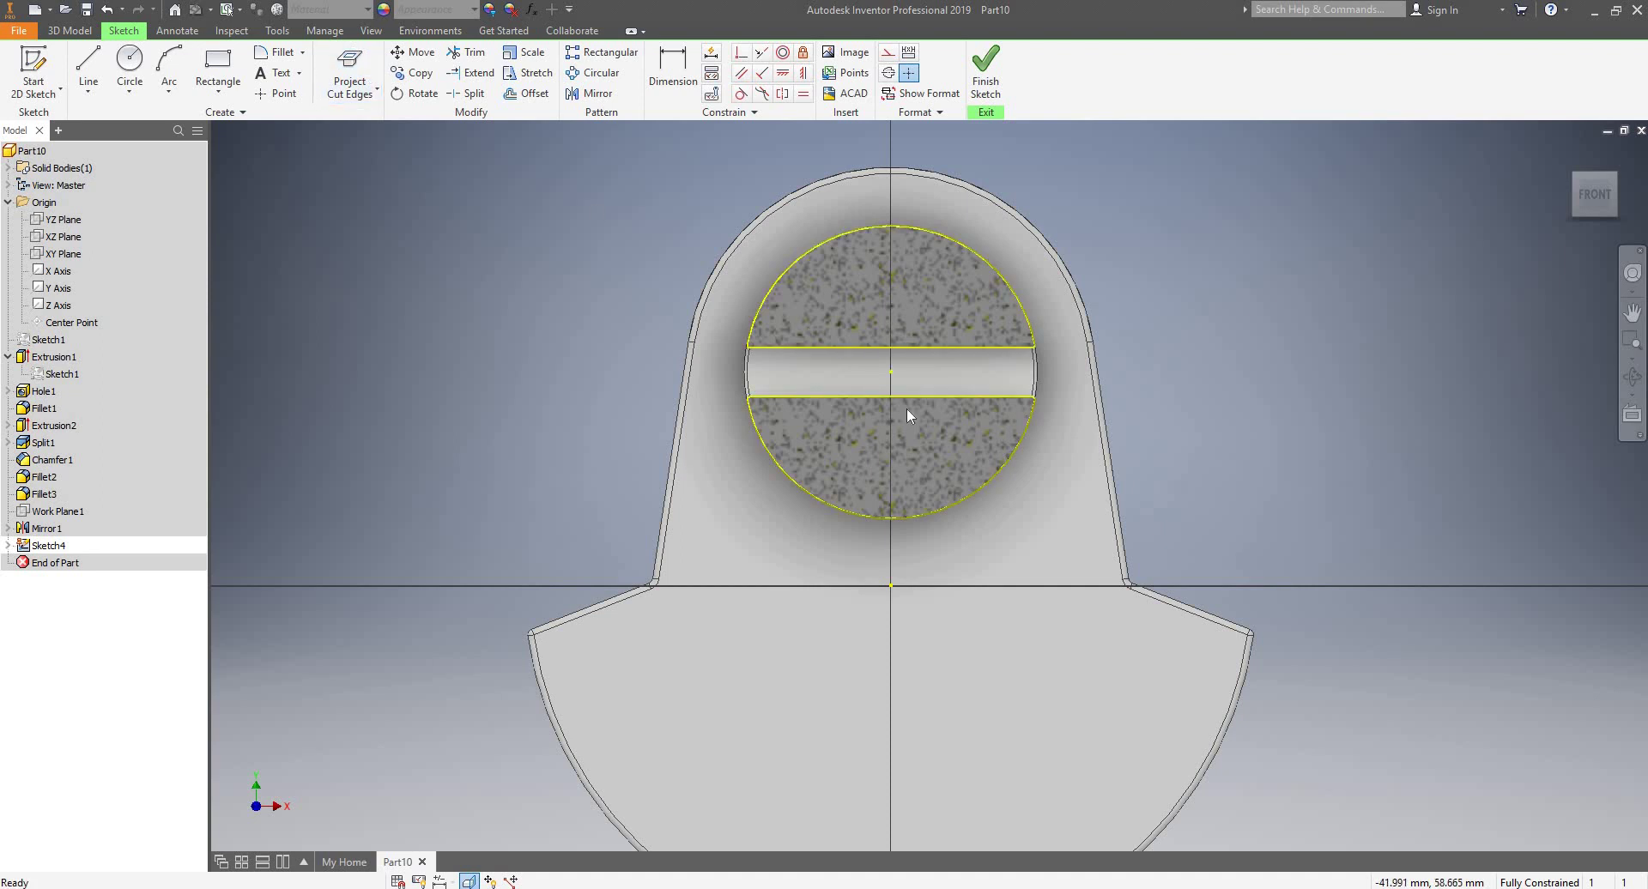
# - Sketch a 15 mm diameter circle in the empty area beside the web
pyautogui.click(139, 67)
pyautogui.click(1263, 306)
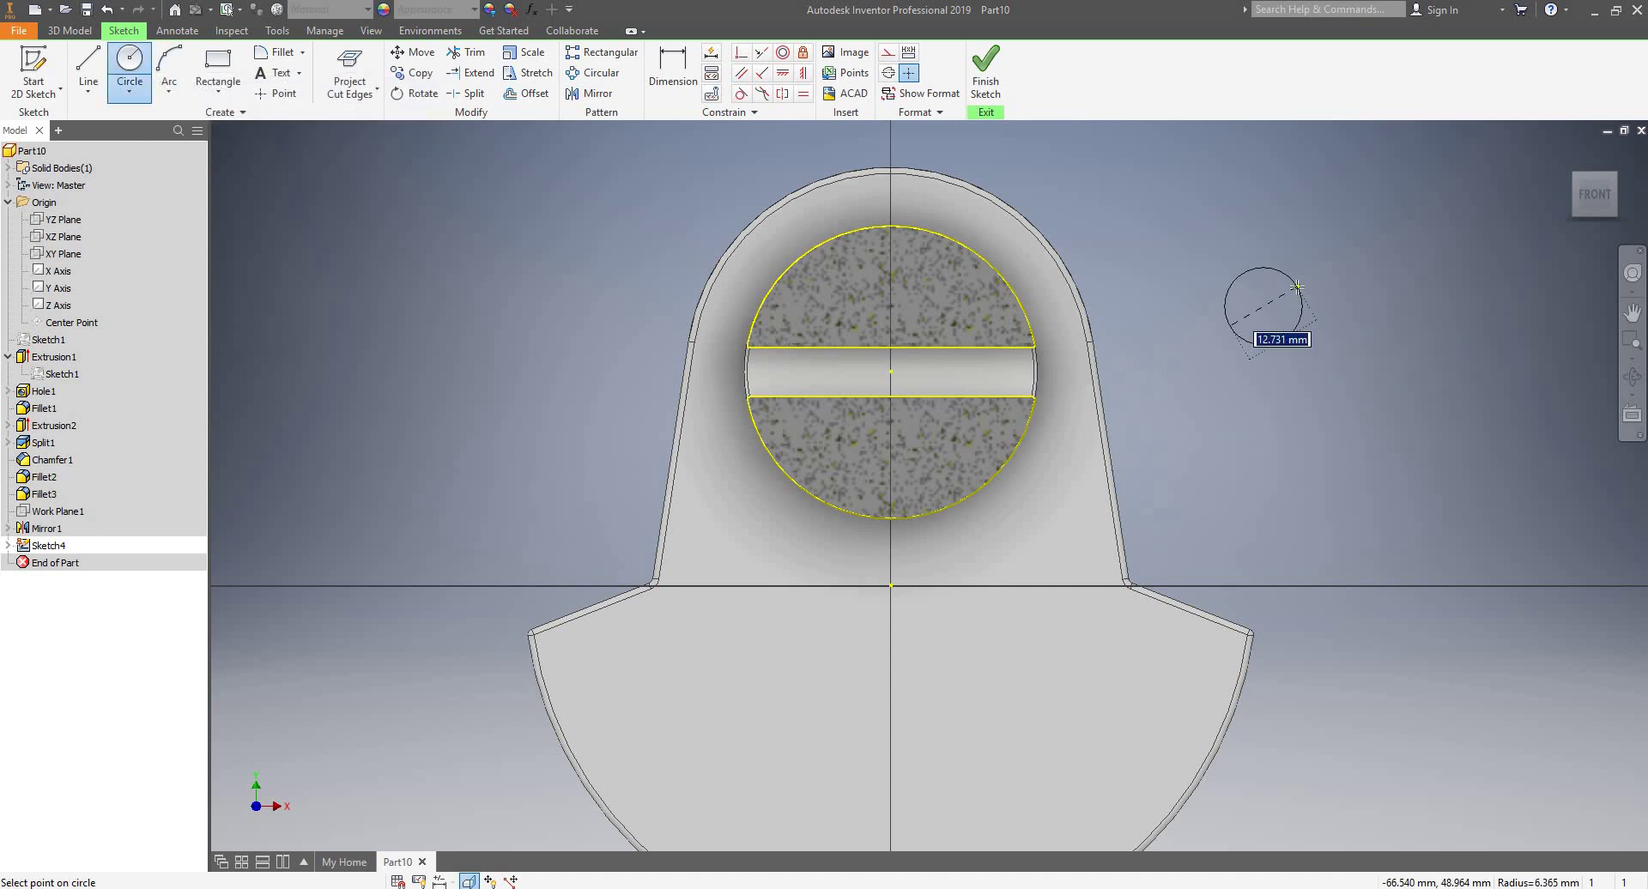
pyautogui.write('15')
pyautogui.press('Return')
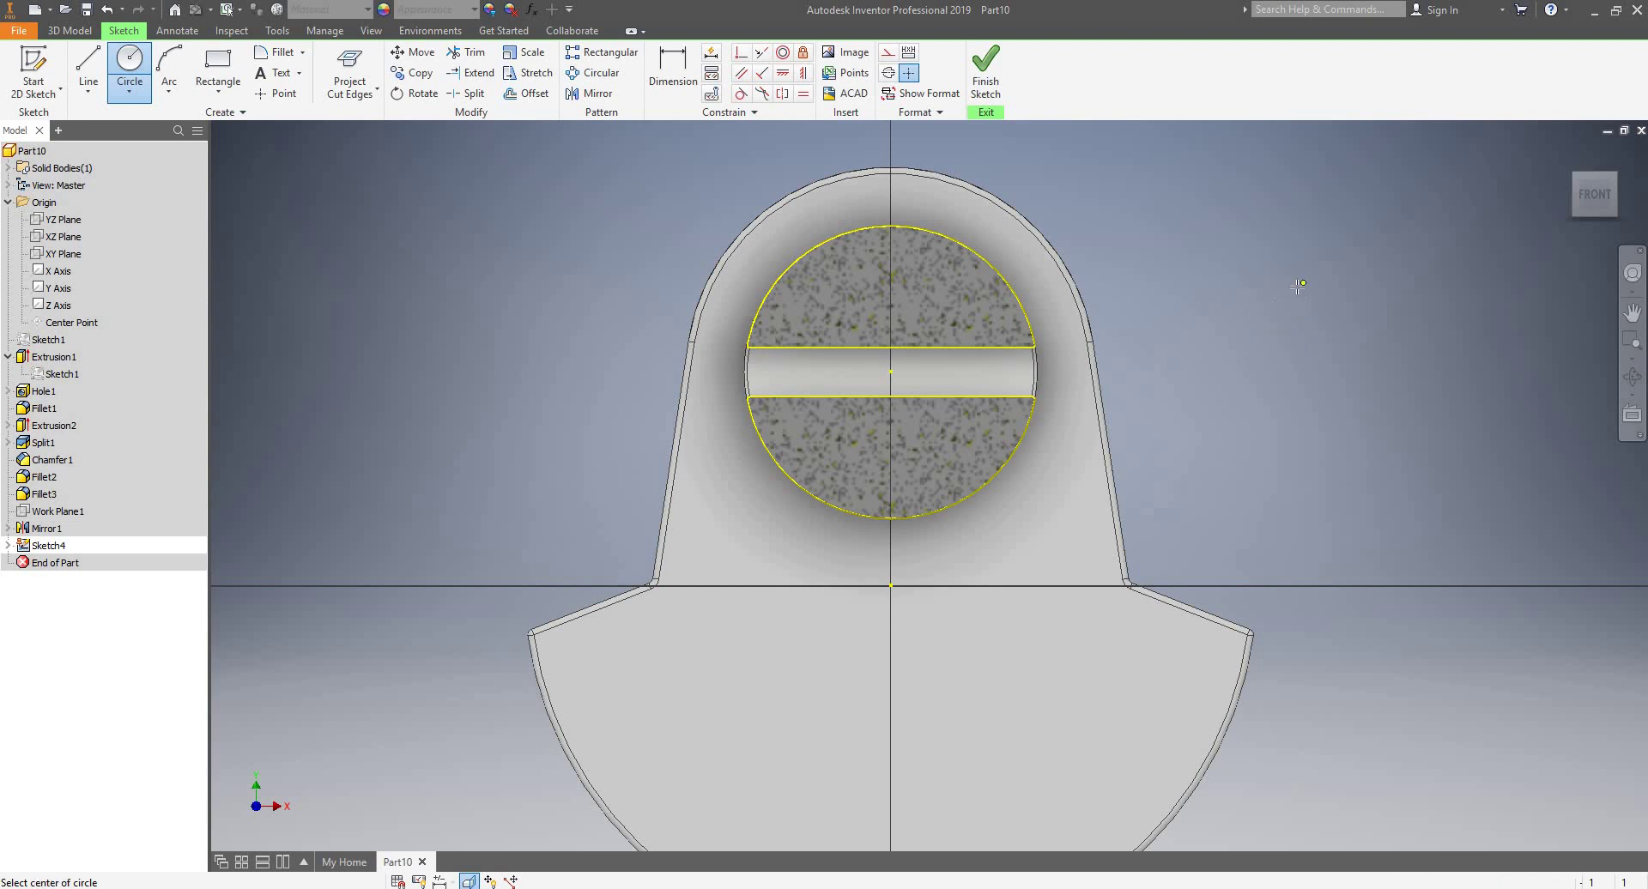
pyautogui.press('Escape')
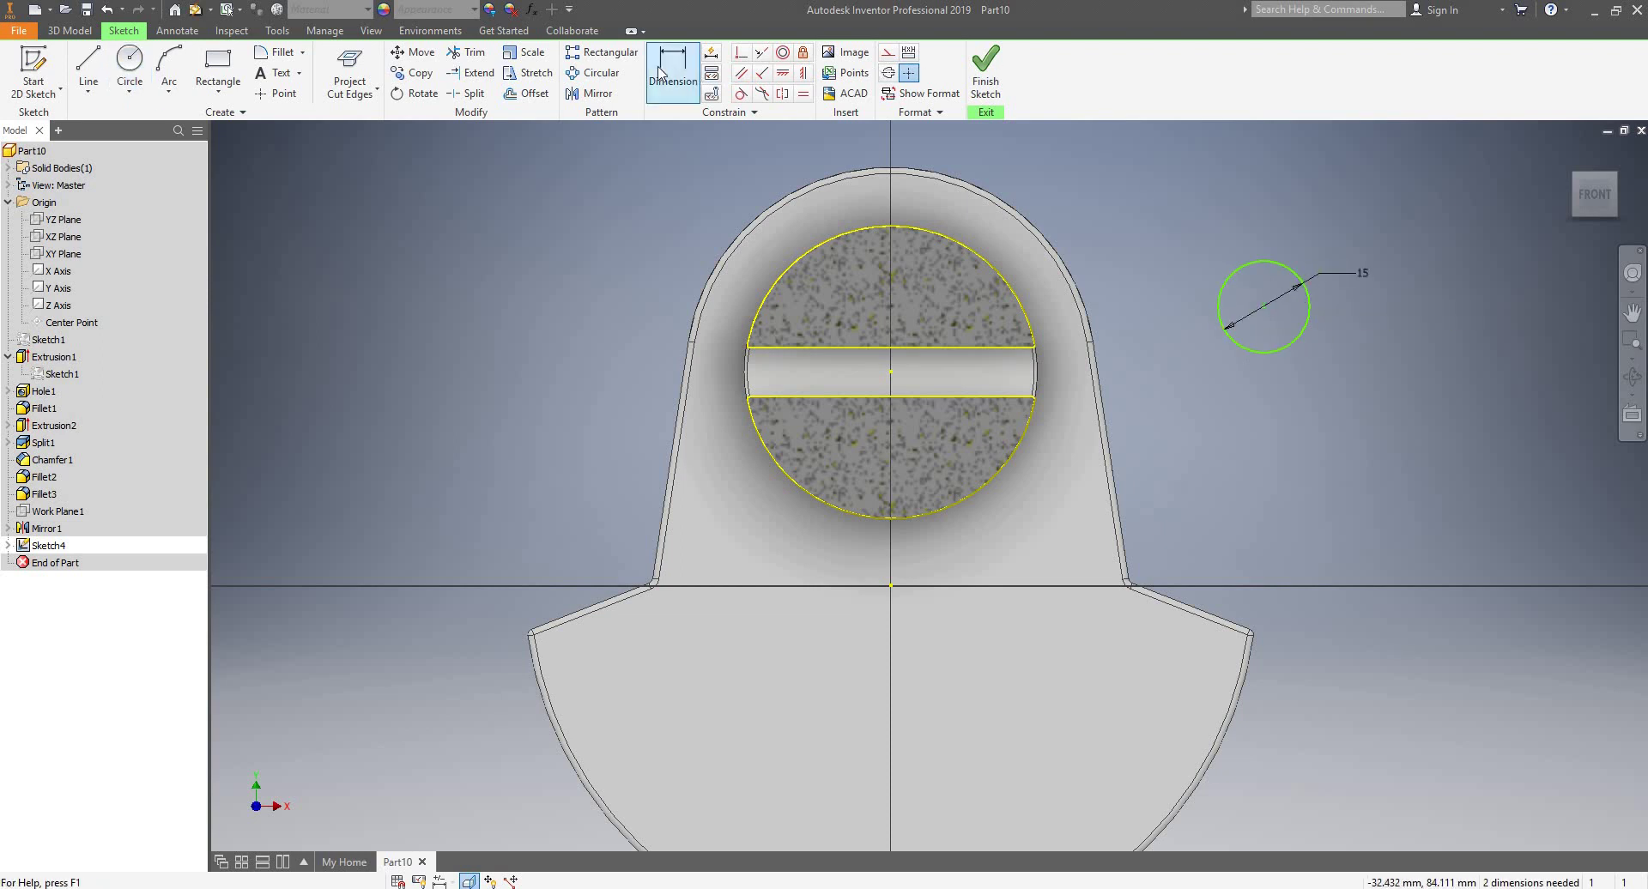
# - Align the circle's centre vertically with the origin, dimension it 50 mm above the origin, and finish the sketch
pyautogui.click(804, 72)
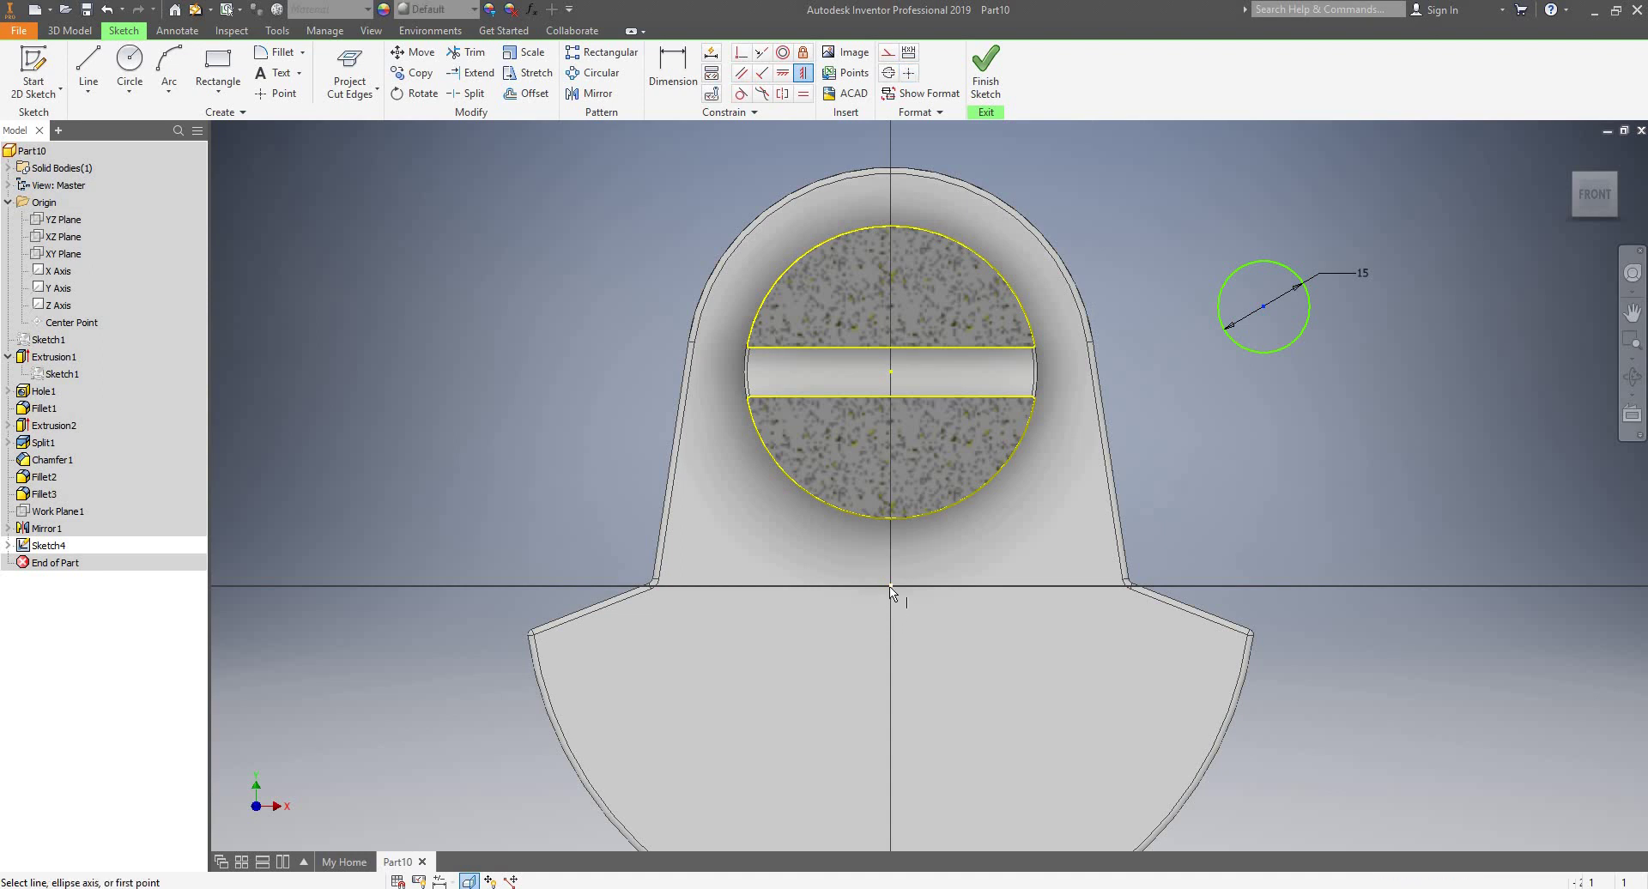
pyautogui.click(892, 588)
pyautogui.press('d')
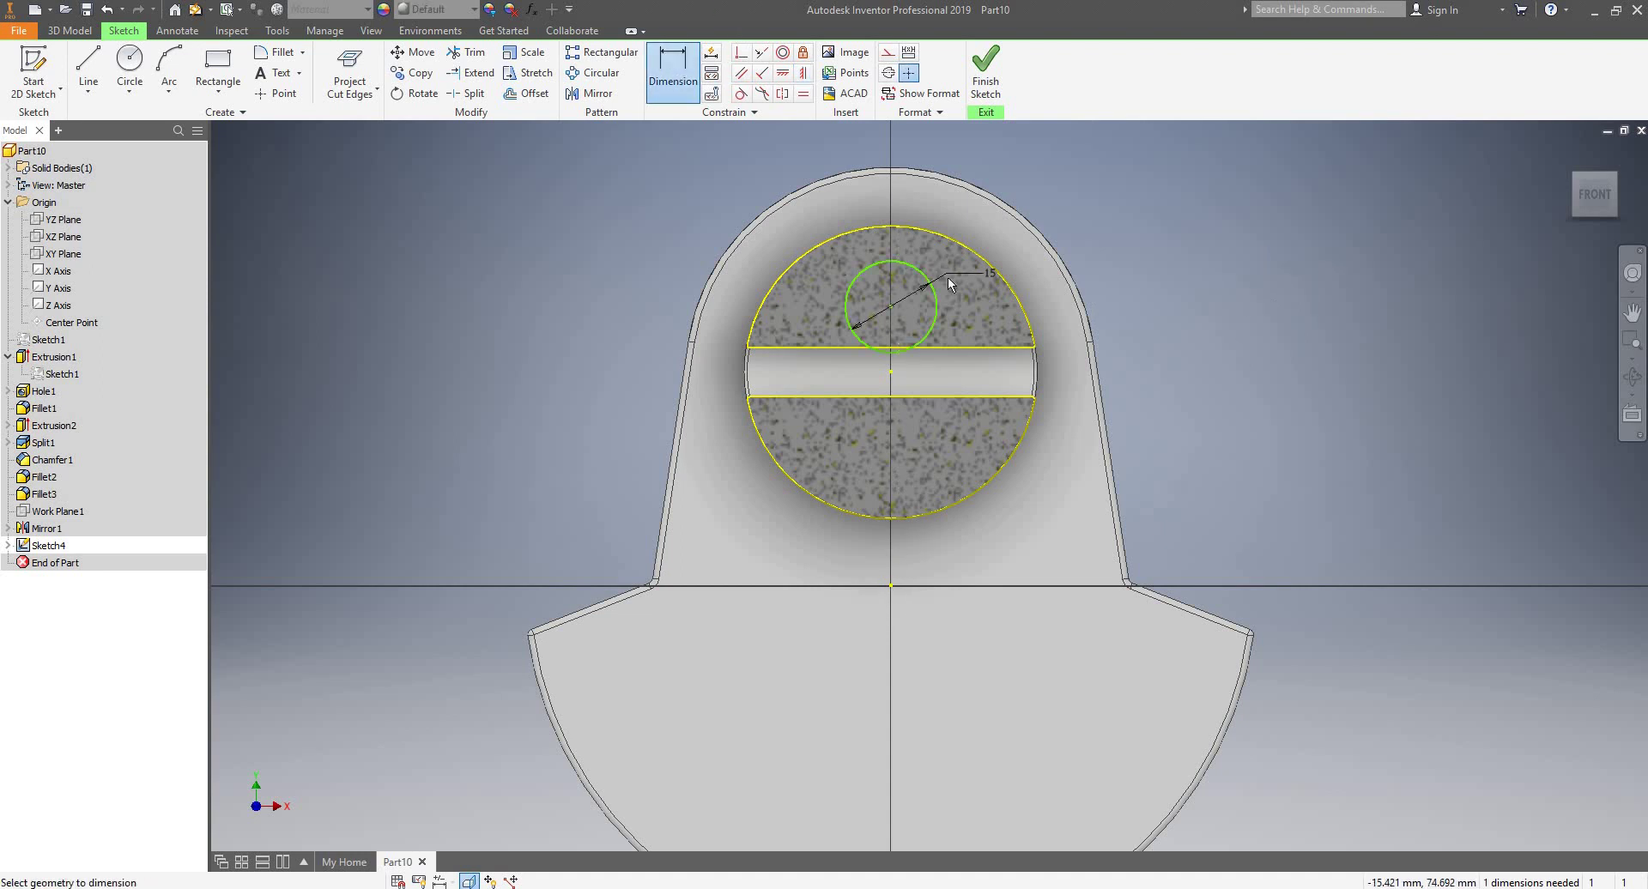
pyautogui.click(927, 339)
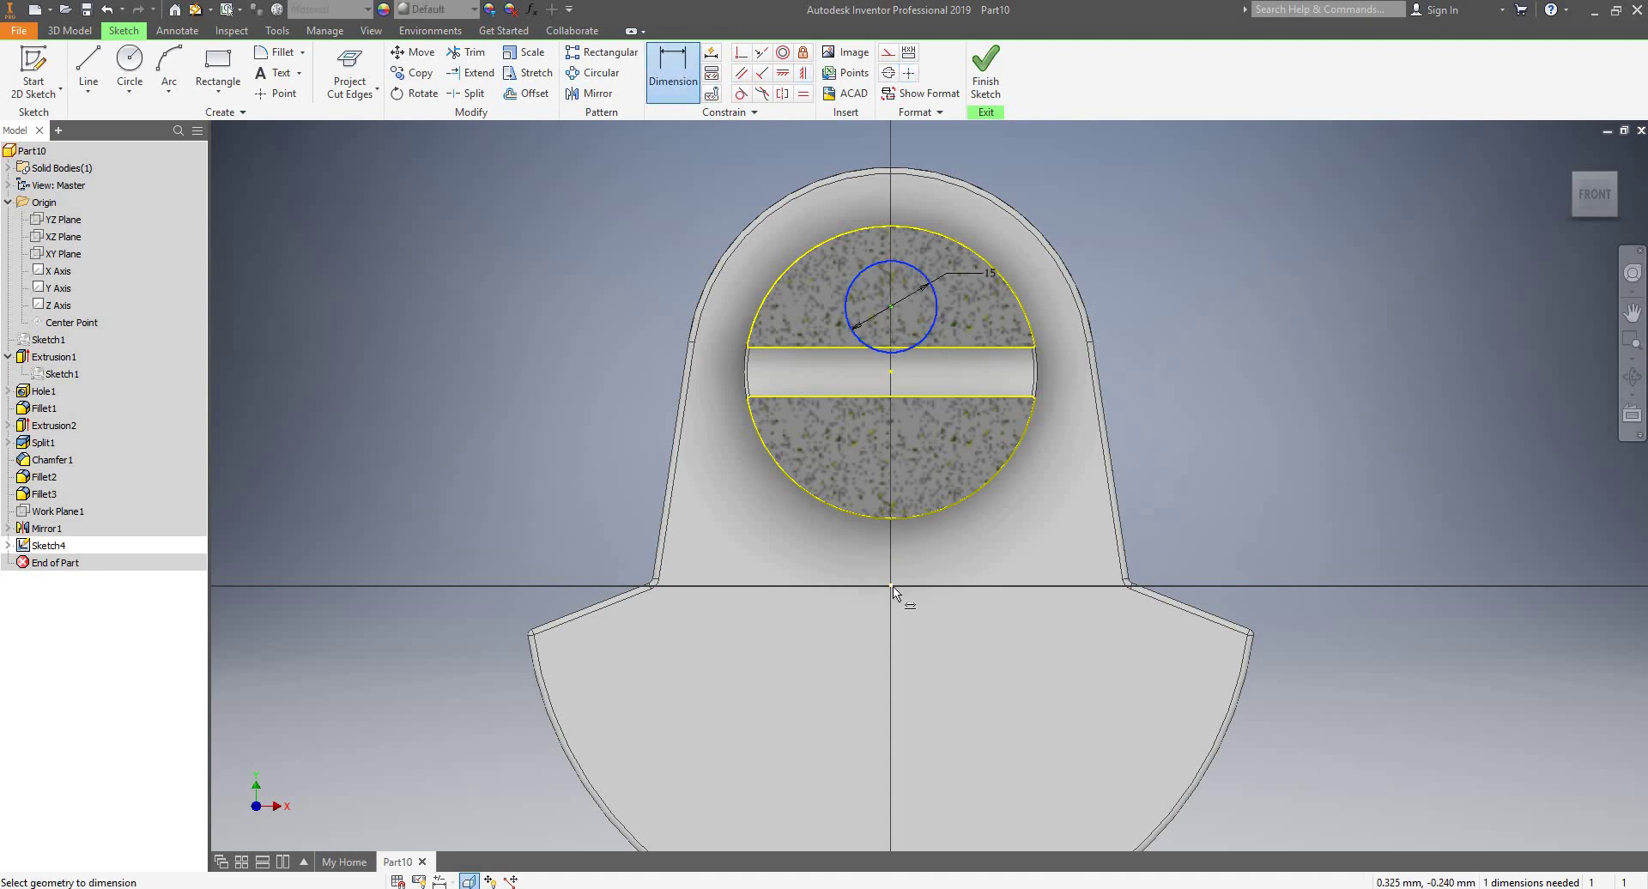
pyautogui.click(891, 587)
pyautogui.click(1196, 430)
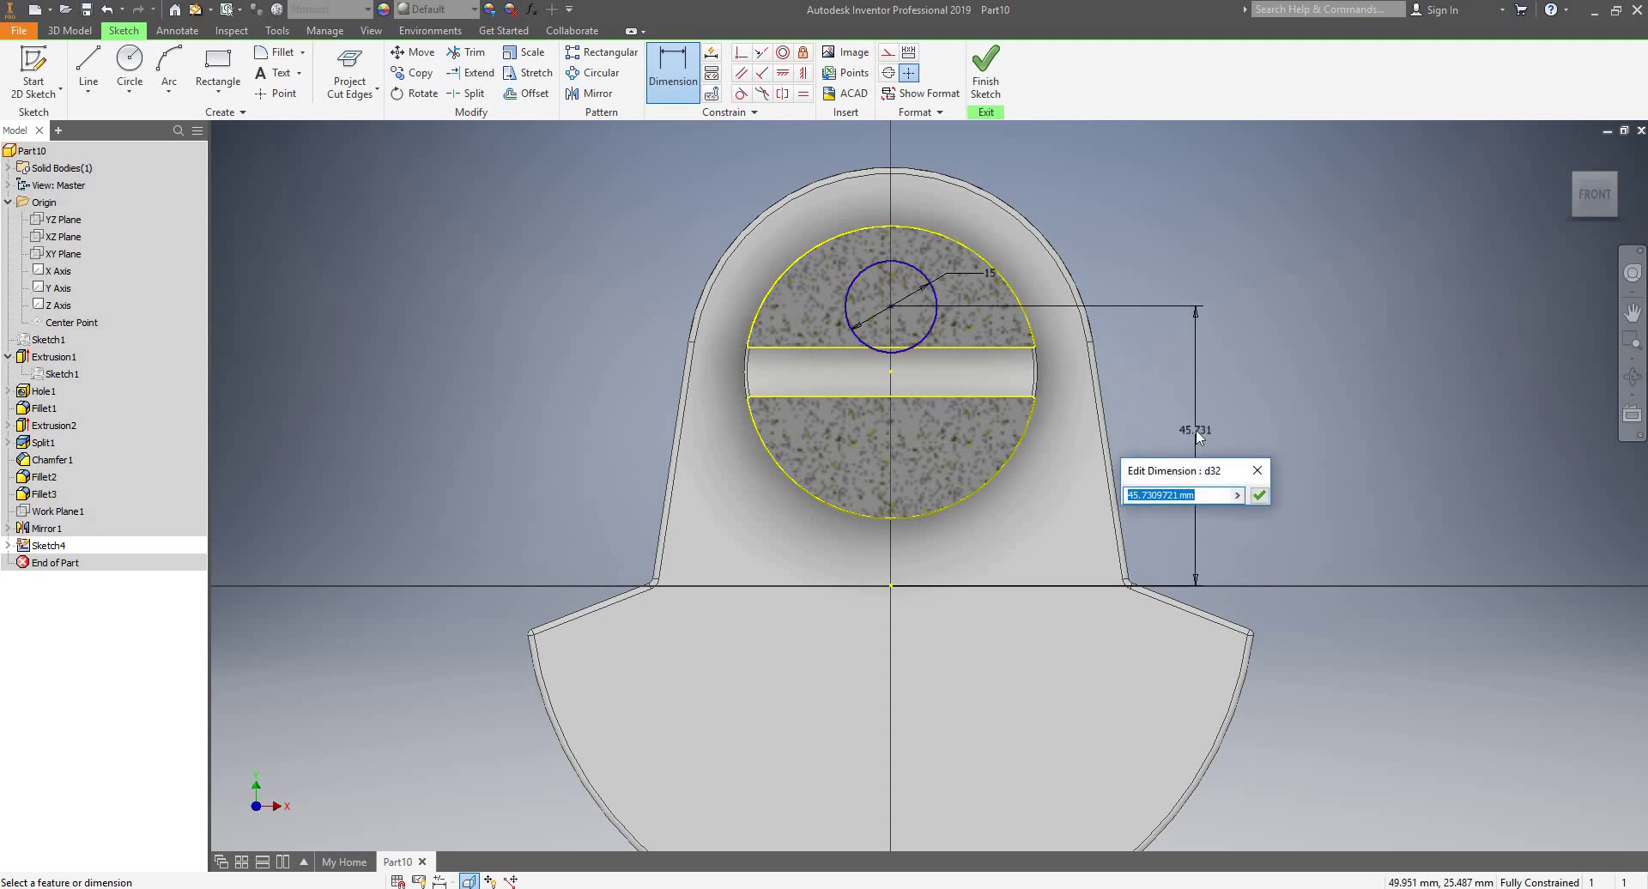
pyautogui.write('50')
pyautogui.press('Return')
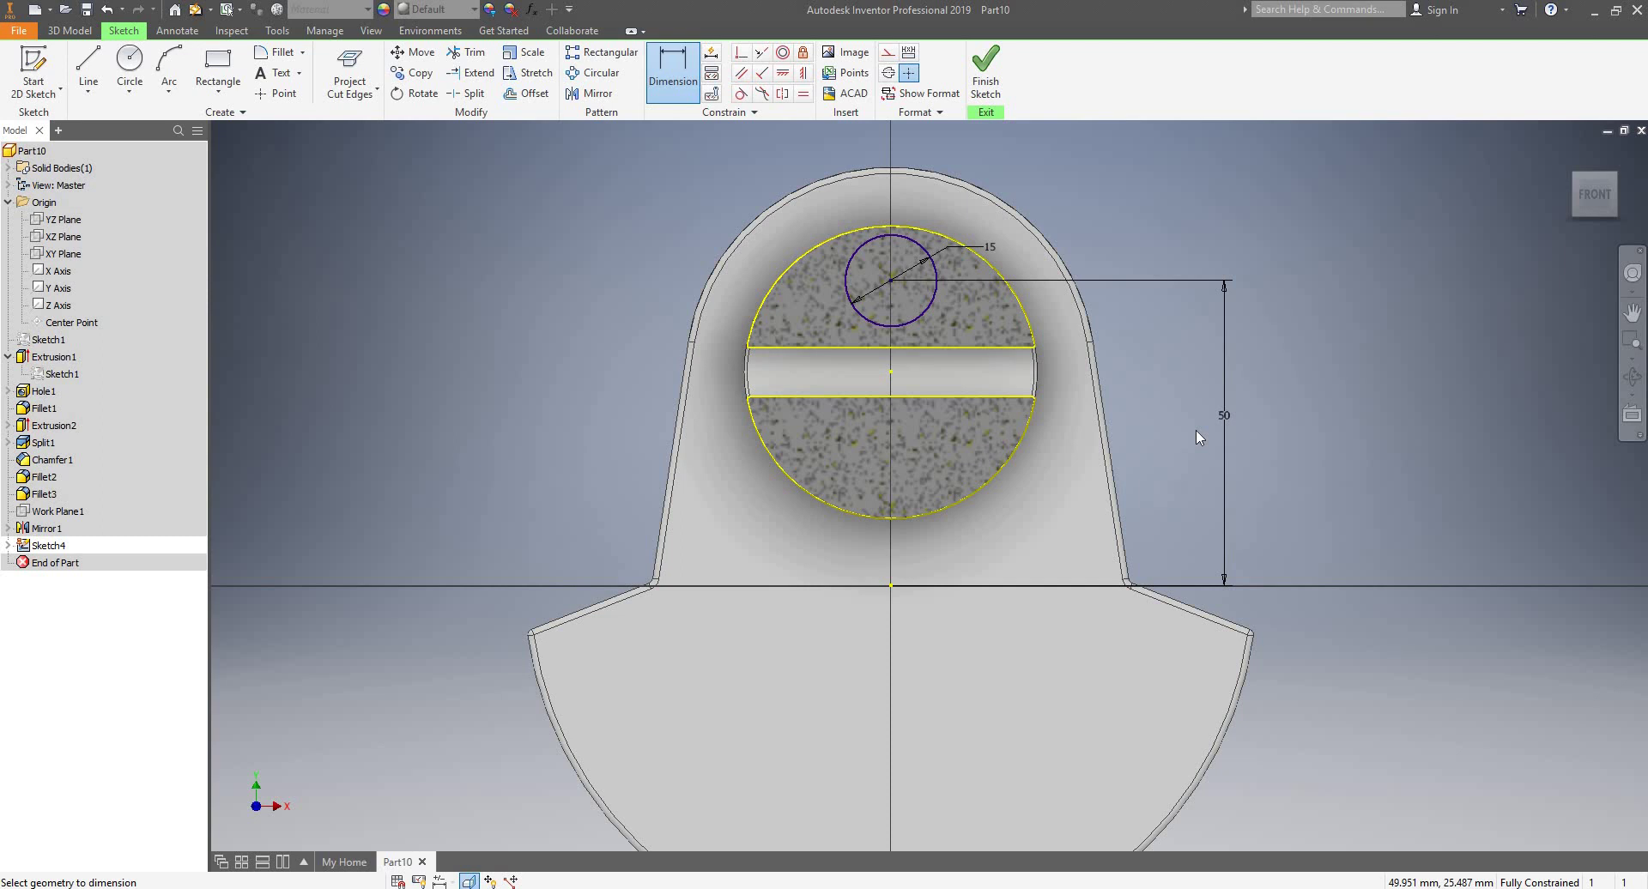
pyautogui.click(993, 88)
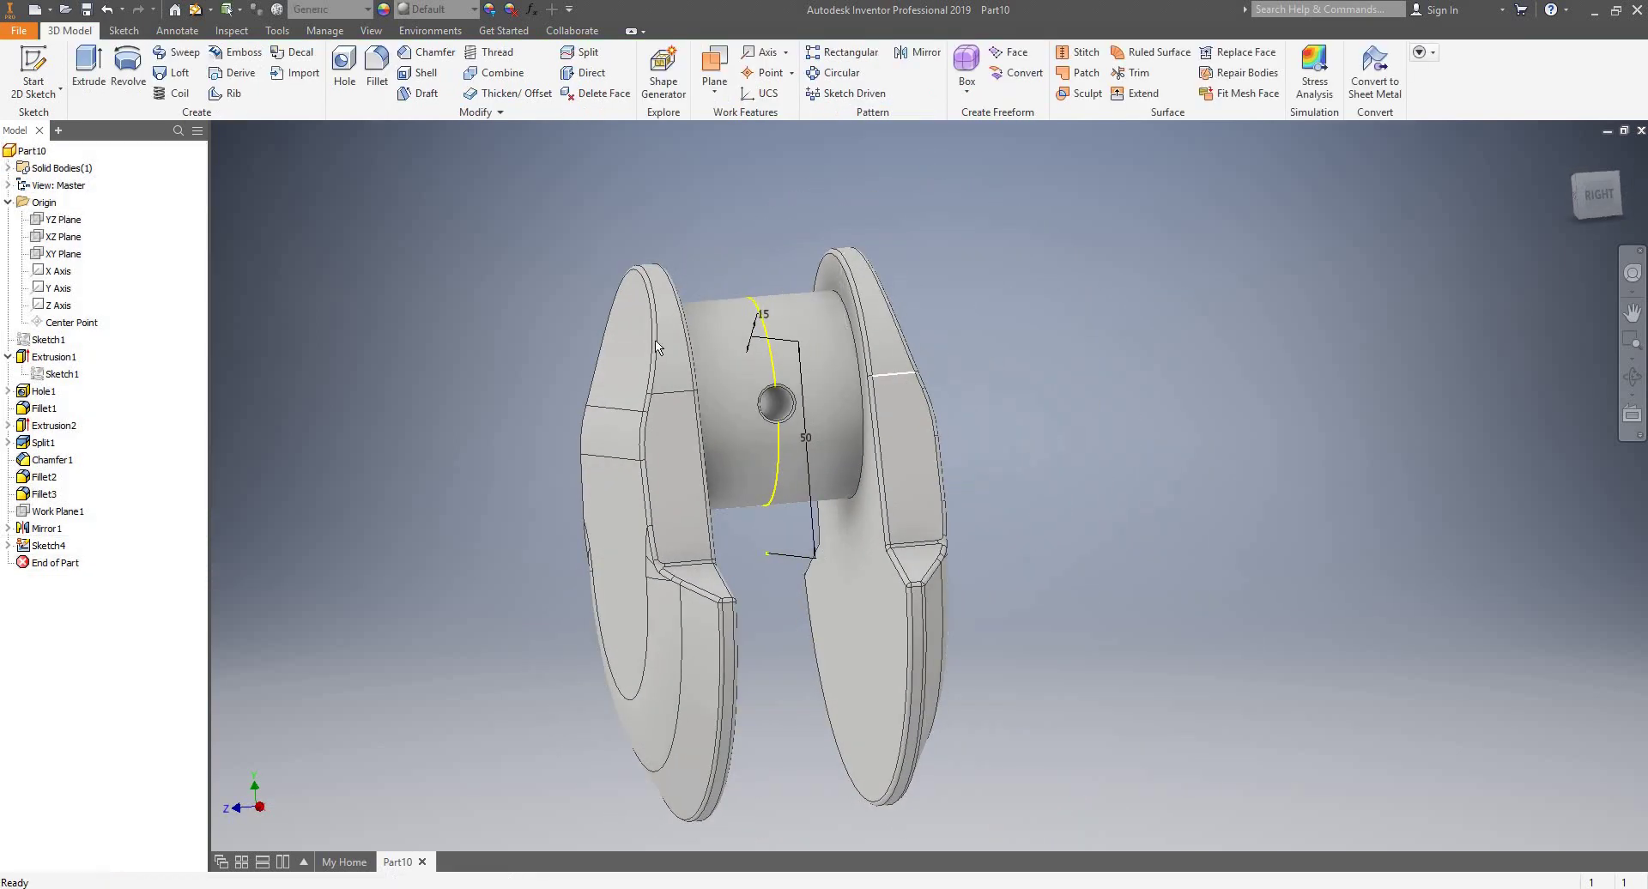
# - Extrude the 15 mm circle as a symmetric cut with extents set to All, through the crankpin and both webs
pyautogui.click(90, 69)
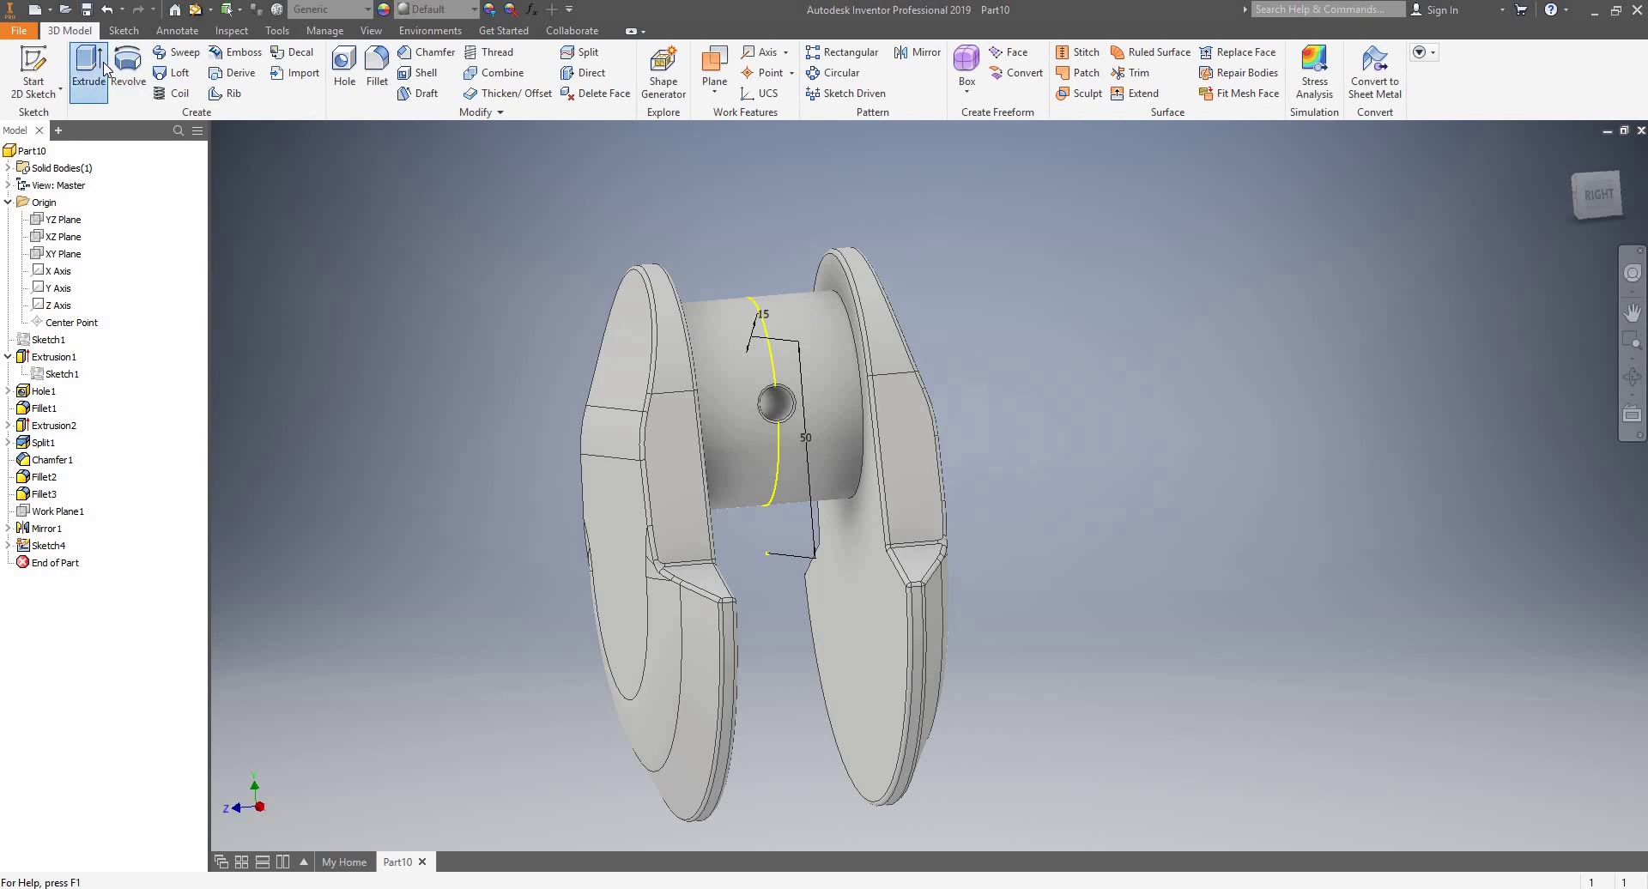
pyautogui.click(751, 341)
pyautogui.click(437, 254)
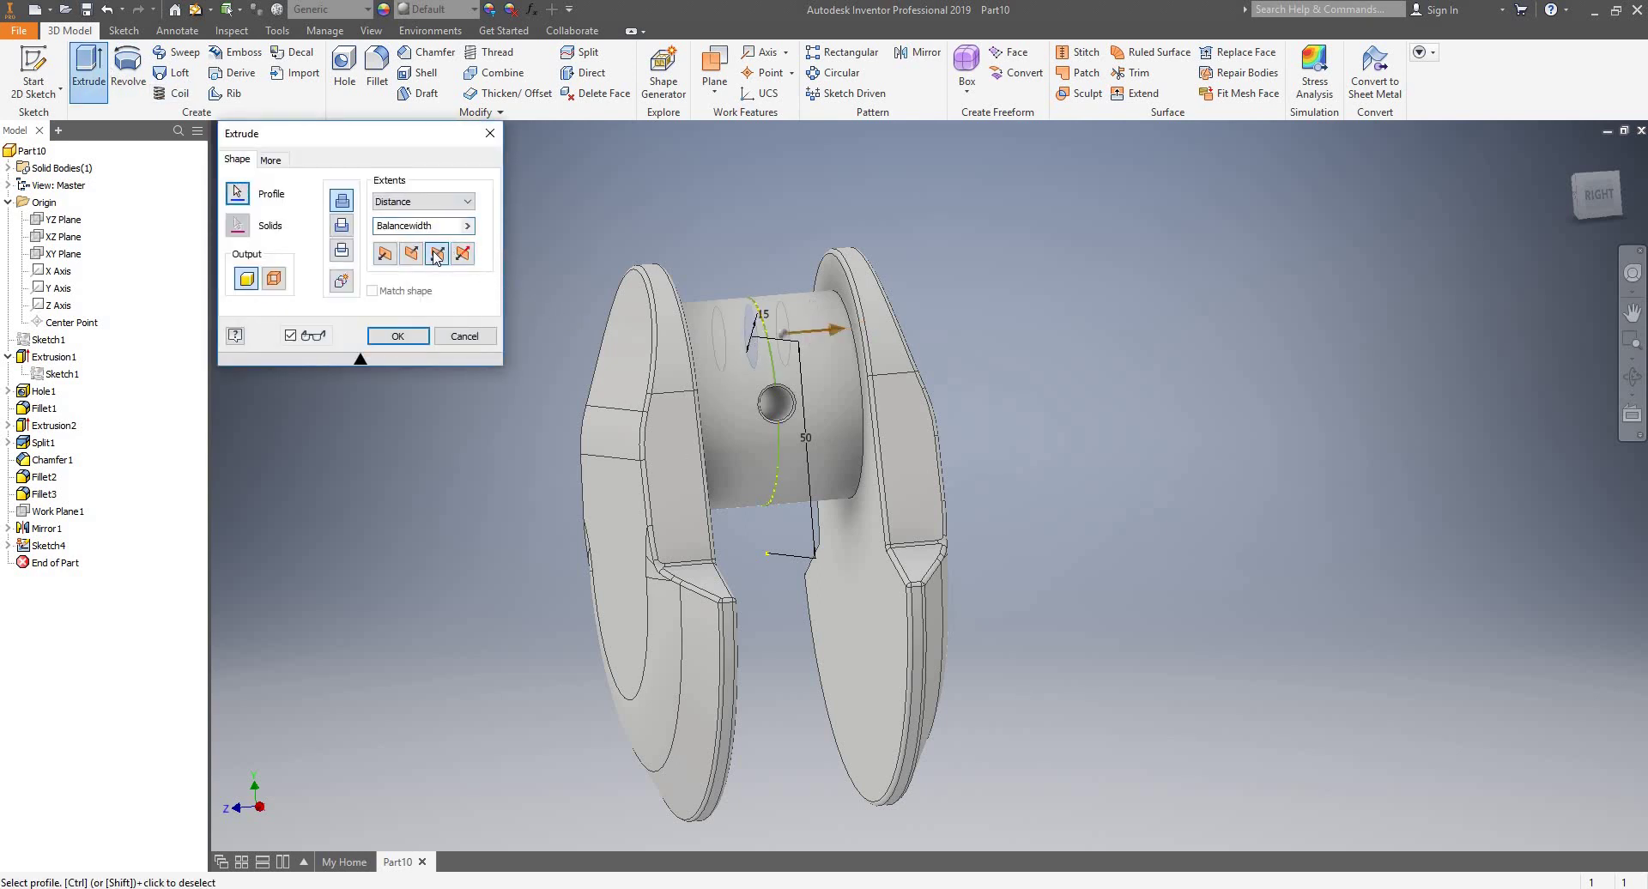
pyautogui.click(445, 227)
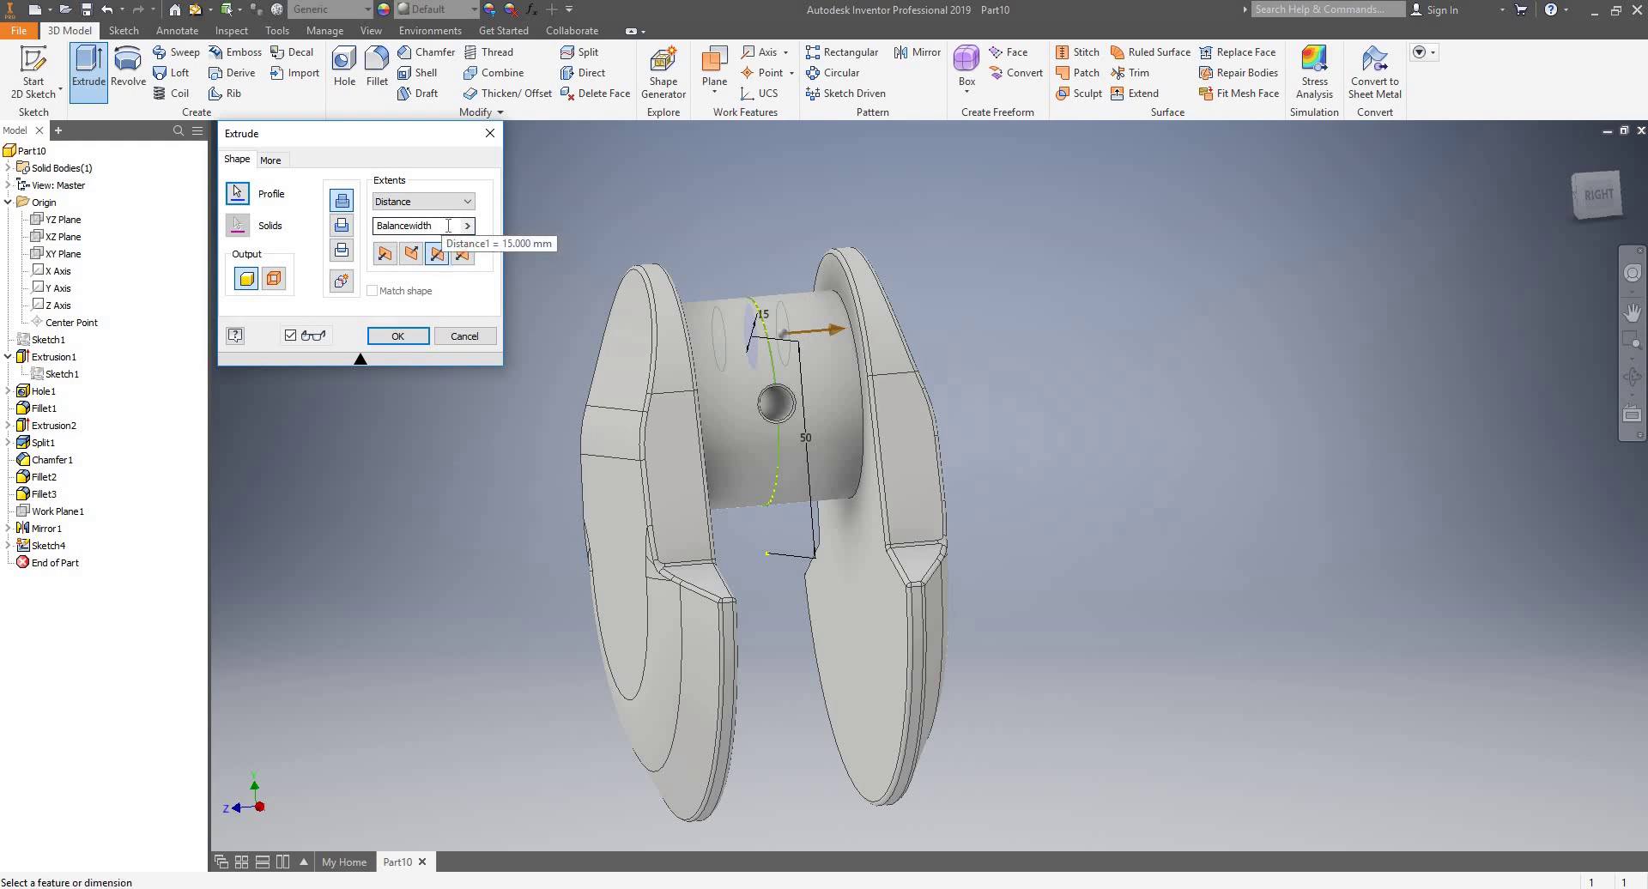
pyautogui.doubleClick(402, 227)
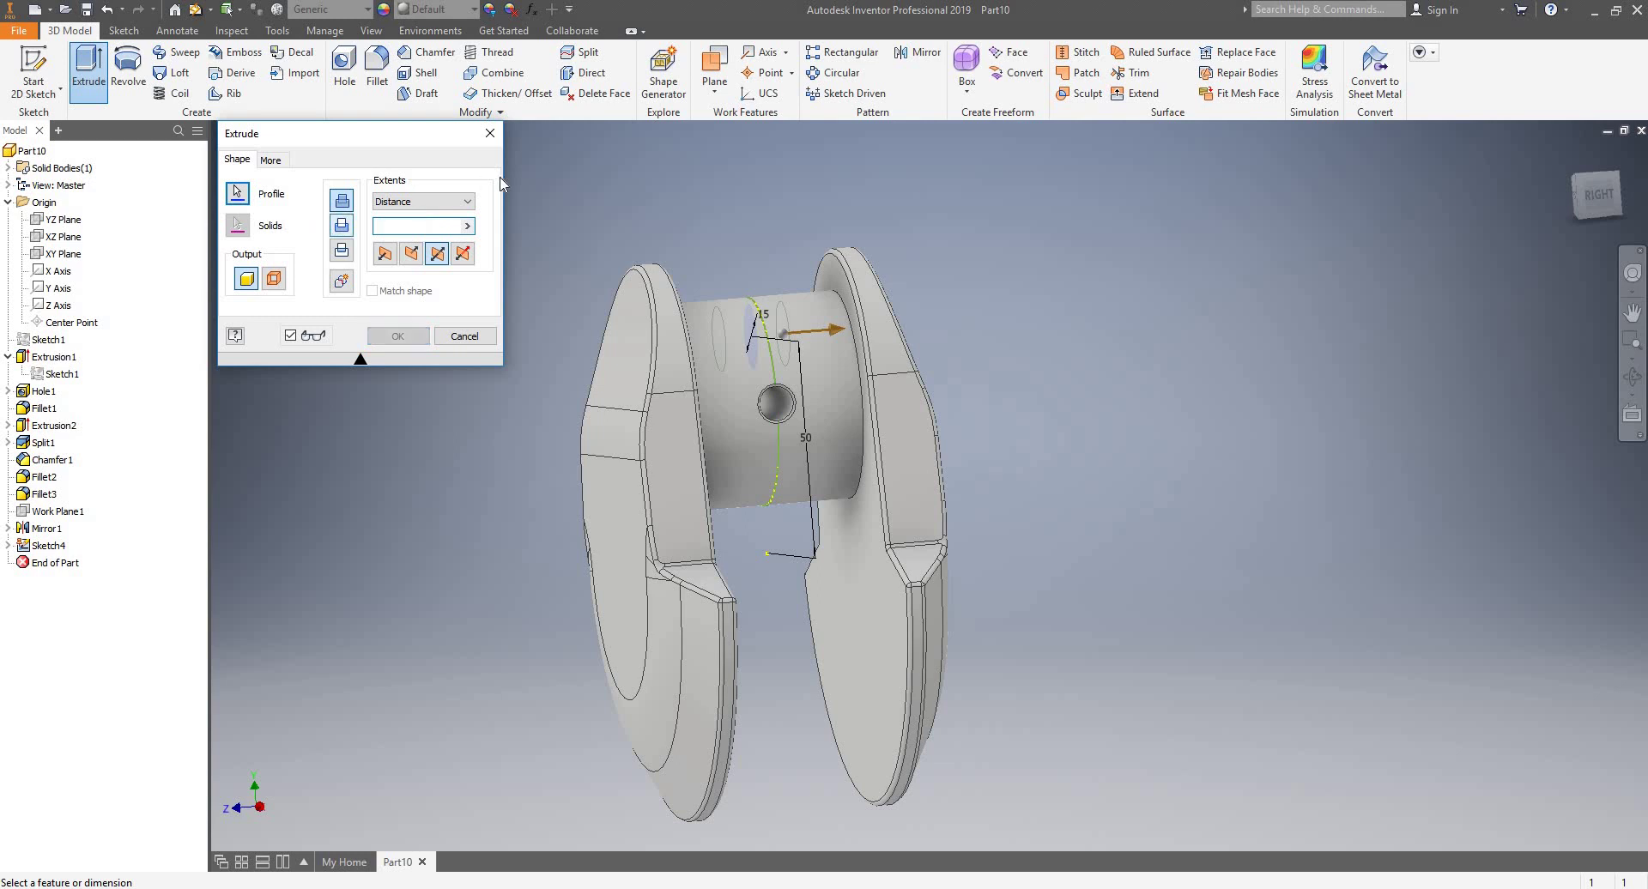
pyautogui.click(463, 202)
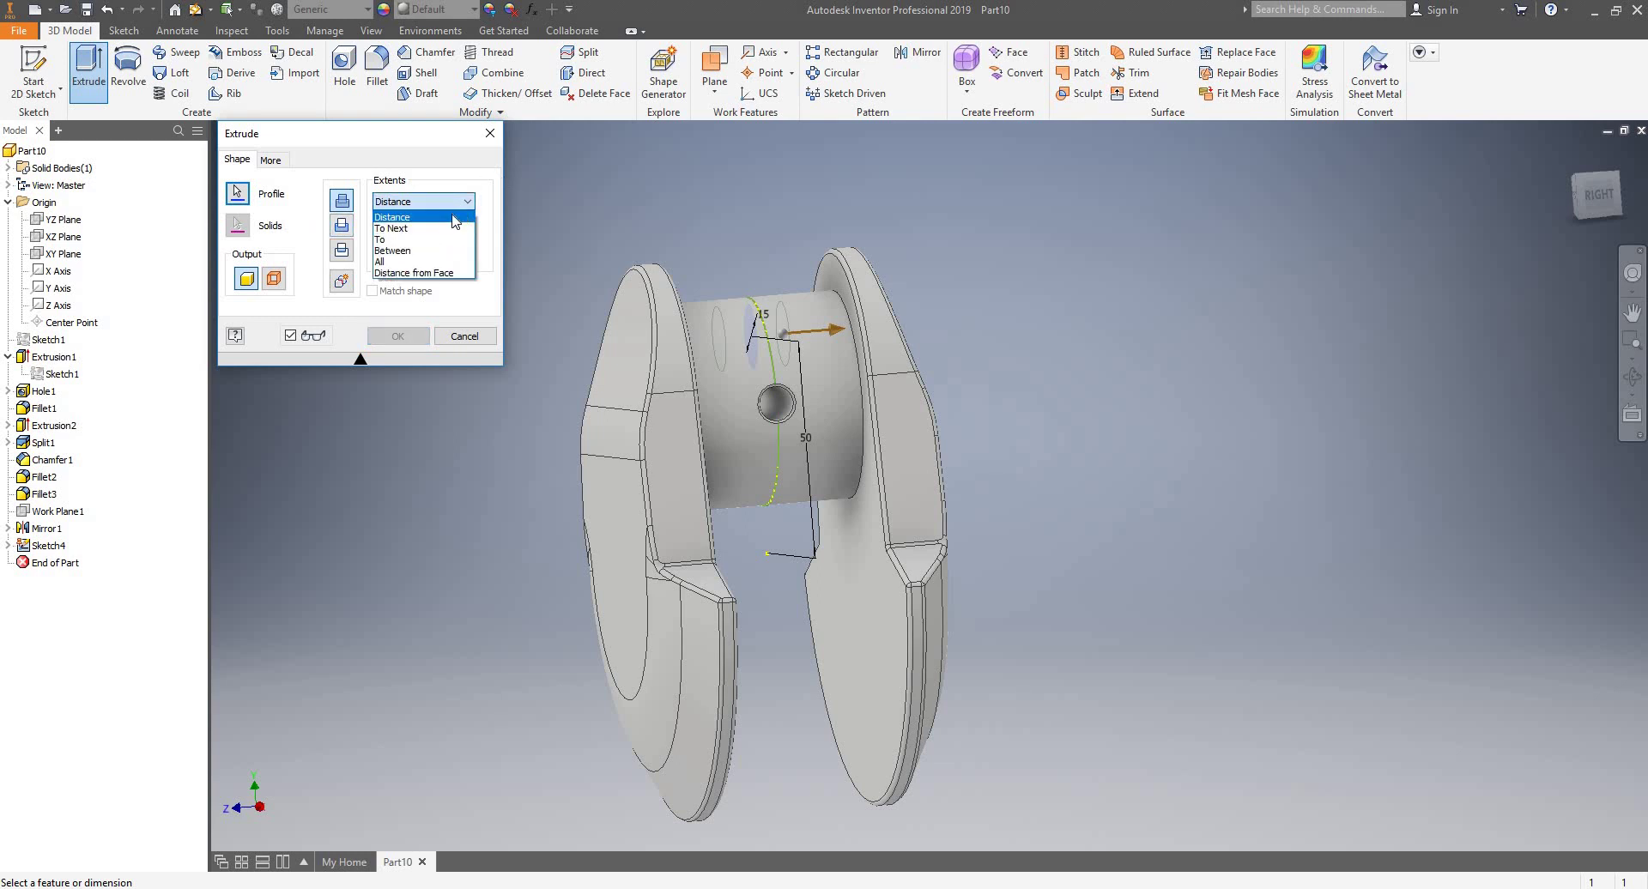
pyautogui.click(404, 261)
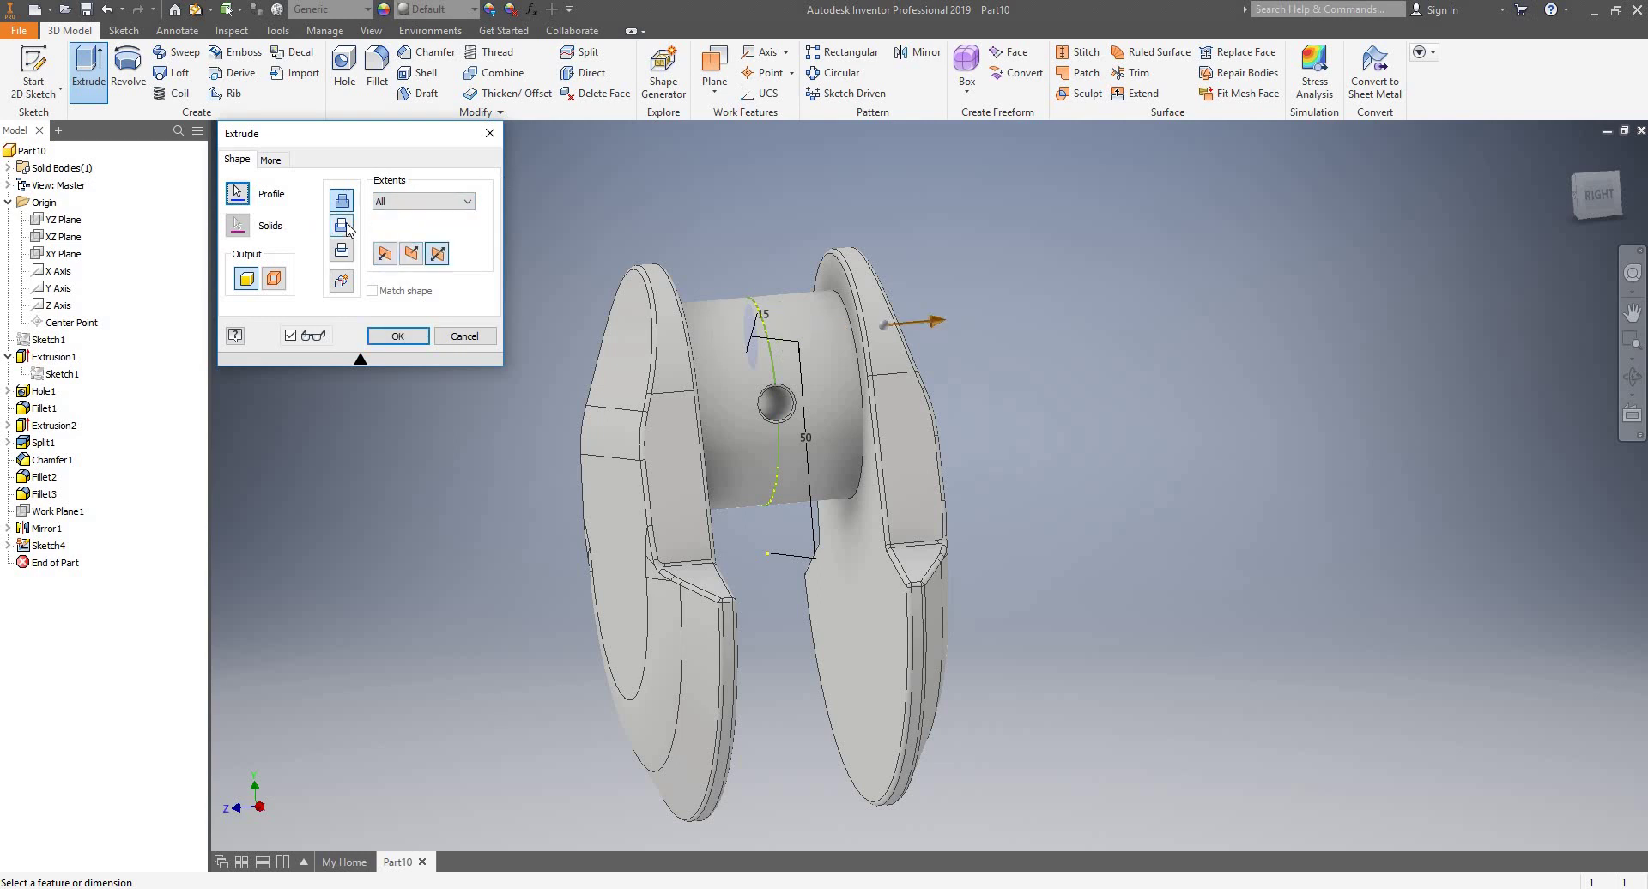
pyautogui.click(345, 224)
pyautogui.keyDown('shift'); pyautogui.moveTo(795, 281); pyautogui.dragTo(709, 321, button='middle'); pyautogui.keyUp('shift')
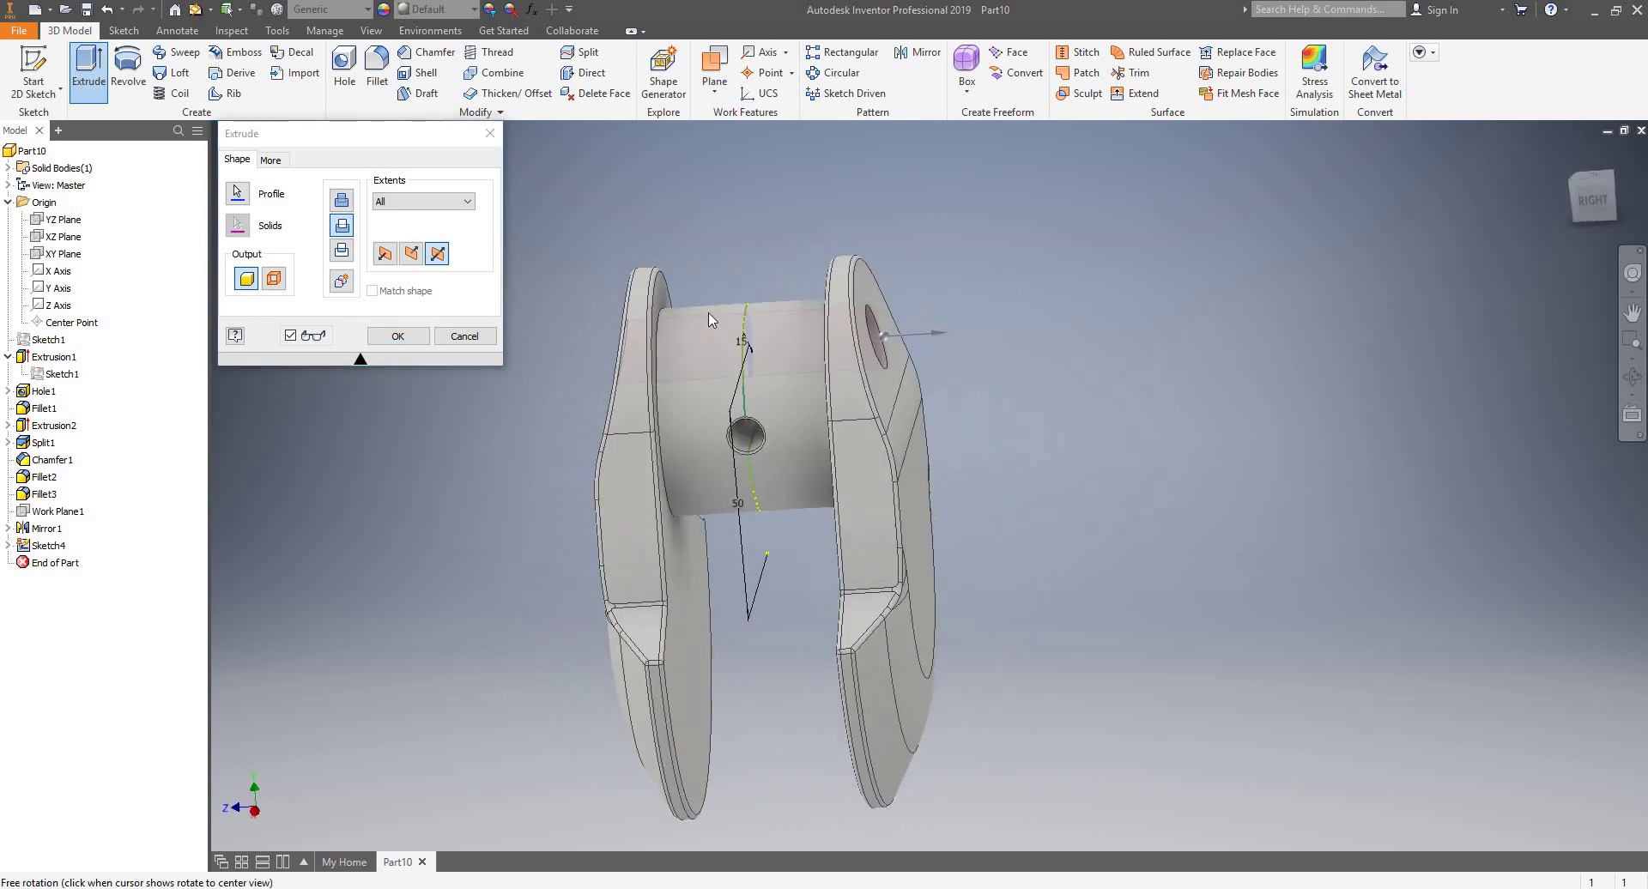
pyautogui.click(400, 336)
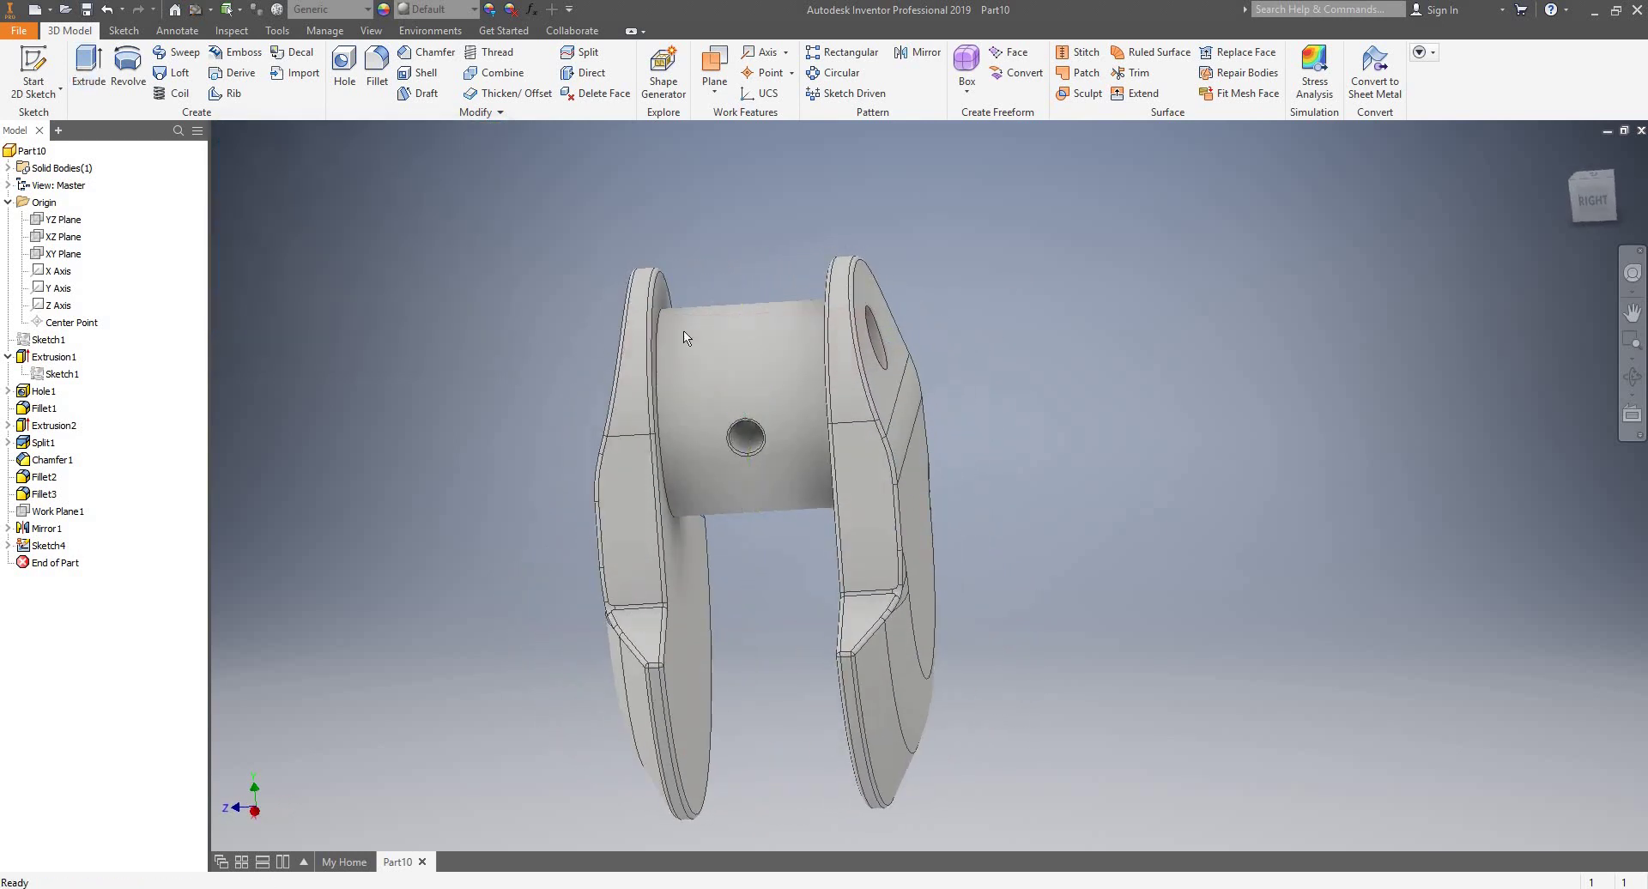
# - Fillet the through hole's edges on the outer faces of both webs with a 1 mm radius
pyautogui.moveTo(913, 312)
pyautogui.keyDown('shift'); pyautogui.mouseDown(button='middle')
pyautogui.moveTo(964, 335)
pyautogui.moveTo(948, 367)
pyautogui.mouseUp(button='middle'); pyautogui.keyUp('shift')
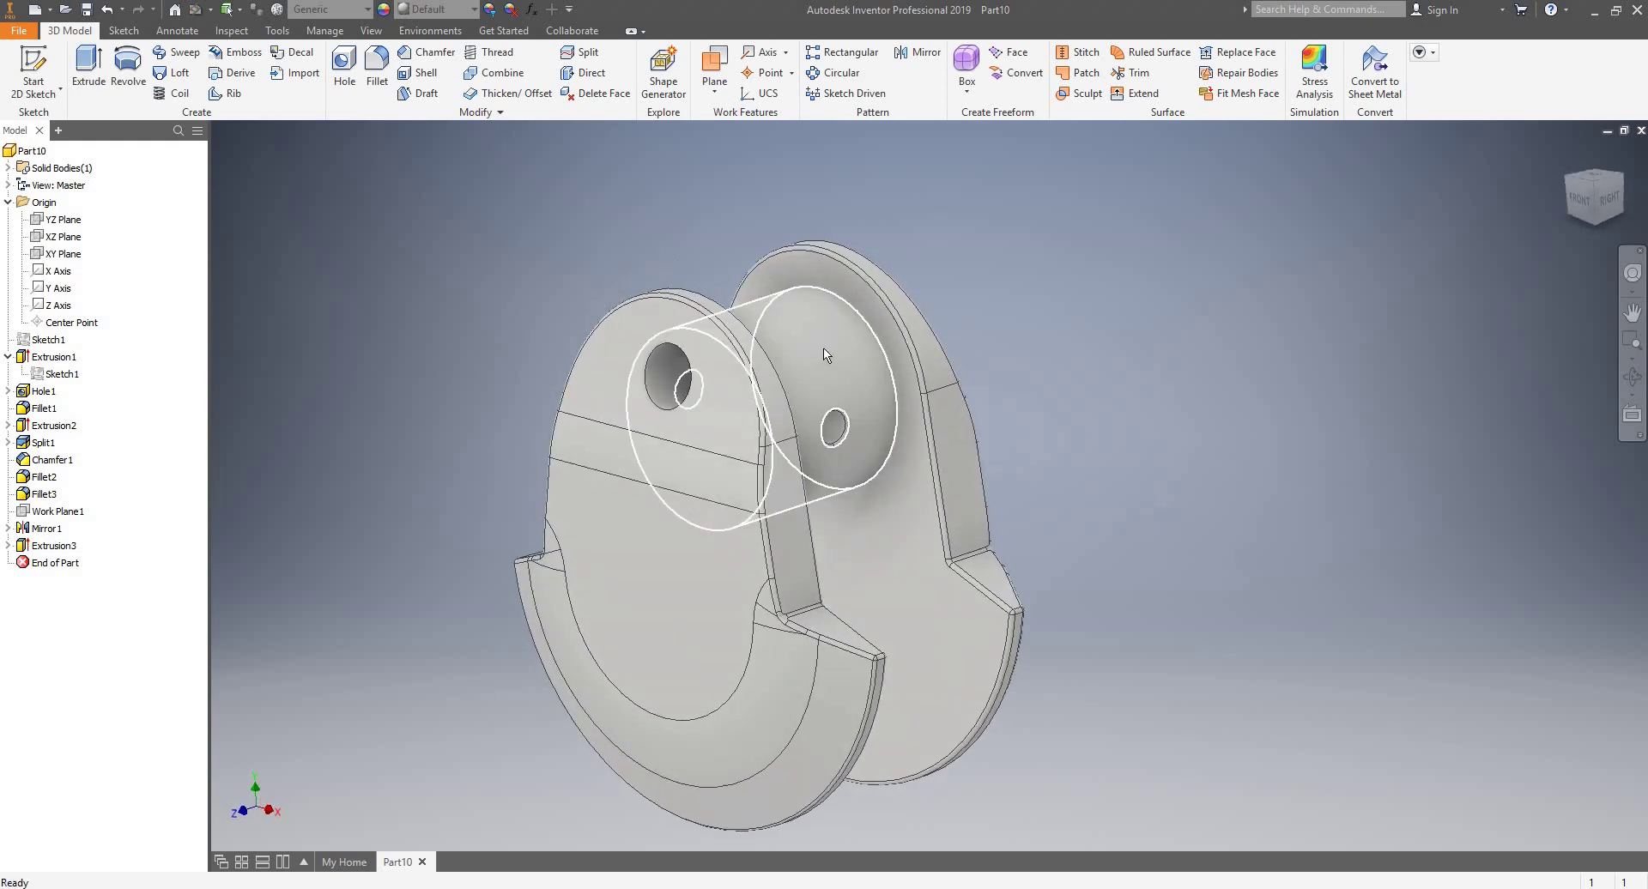
pyautogui.scroll(2, 824, 355)
pyautogui.scroll(-5, 743, 368)
pyautogui.click(377, 76)
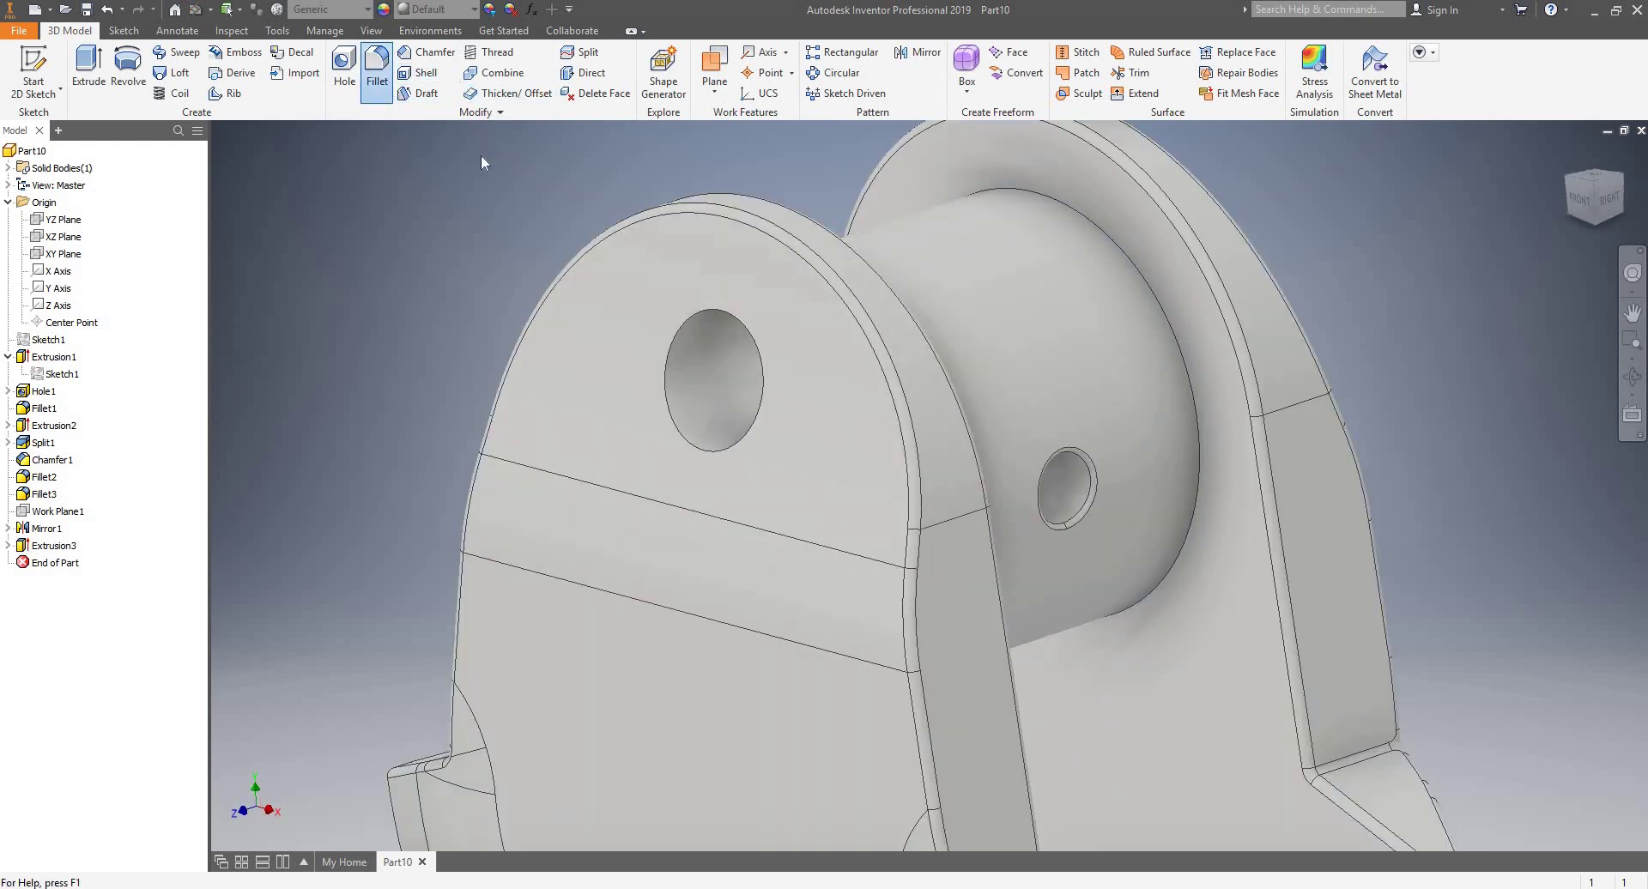
pyautogui.click(732, 310)
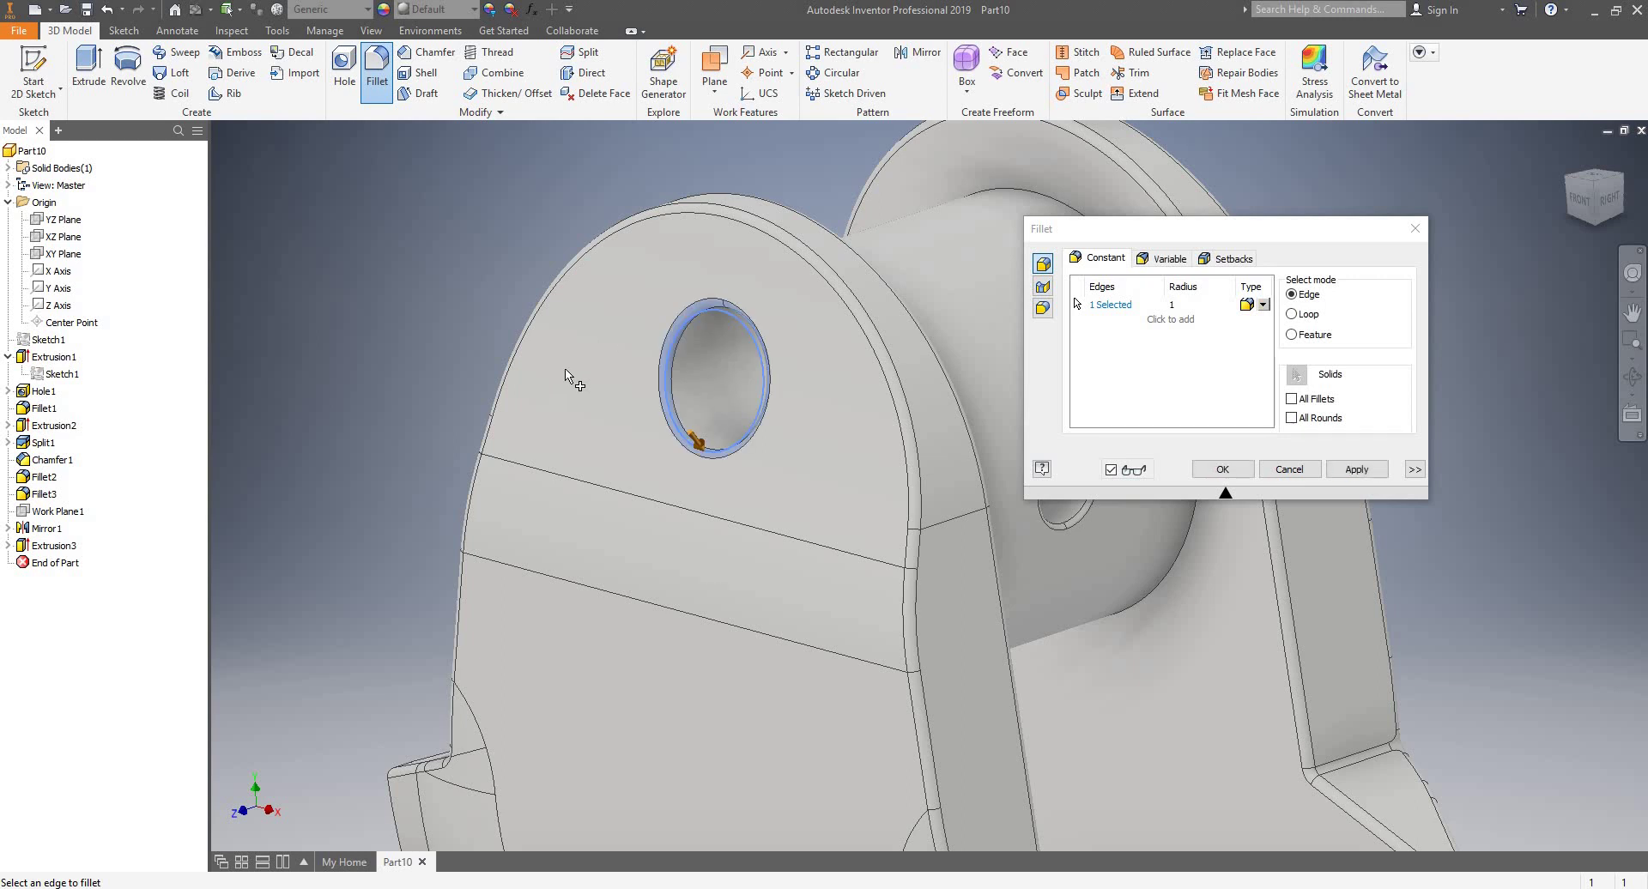
pyautogui.scroll(3, 567, 378)
pyautogui.keyDown('shift'); pyautogui.moveTo(633, 301); pyautogui.dragTo(859, 327, button='middle'); pyautogui.keyUp('shift')
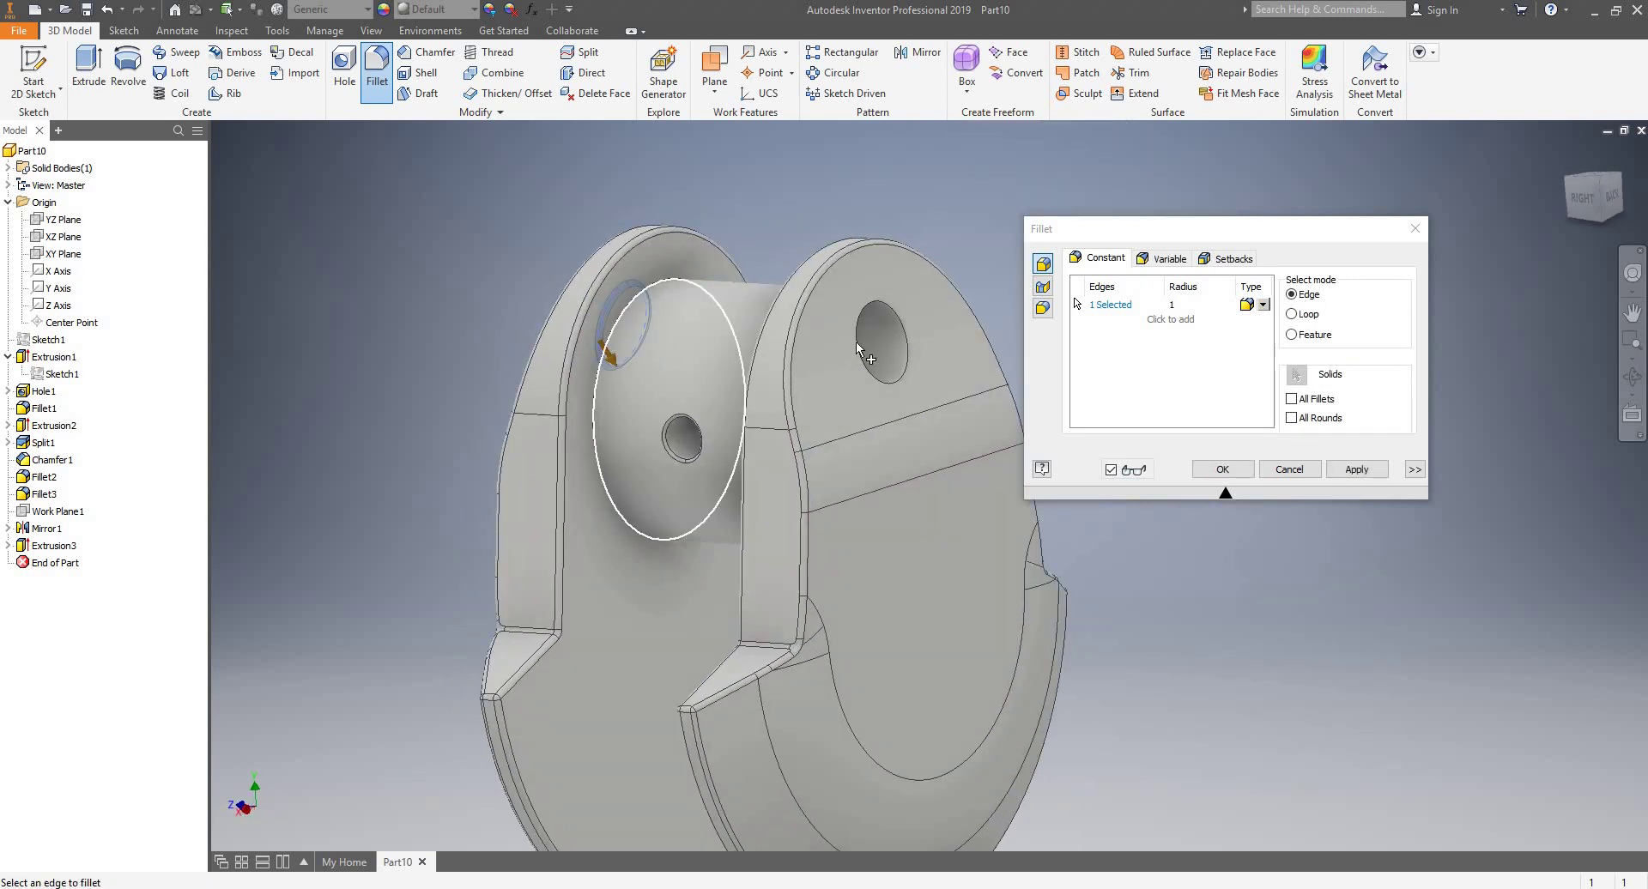
pyautogui.click(893, 309)
pyautogui.keyDown('shift'); pyautogui.moveTo(599, 433); pyautogui.dragTo(893, 451, button='middle'); pyautogui.keyUp('shift')
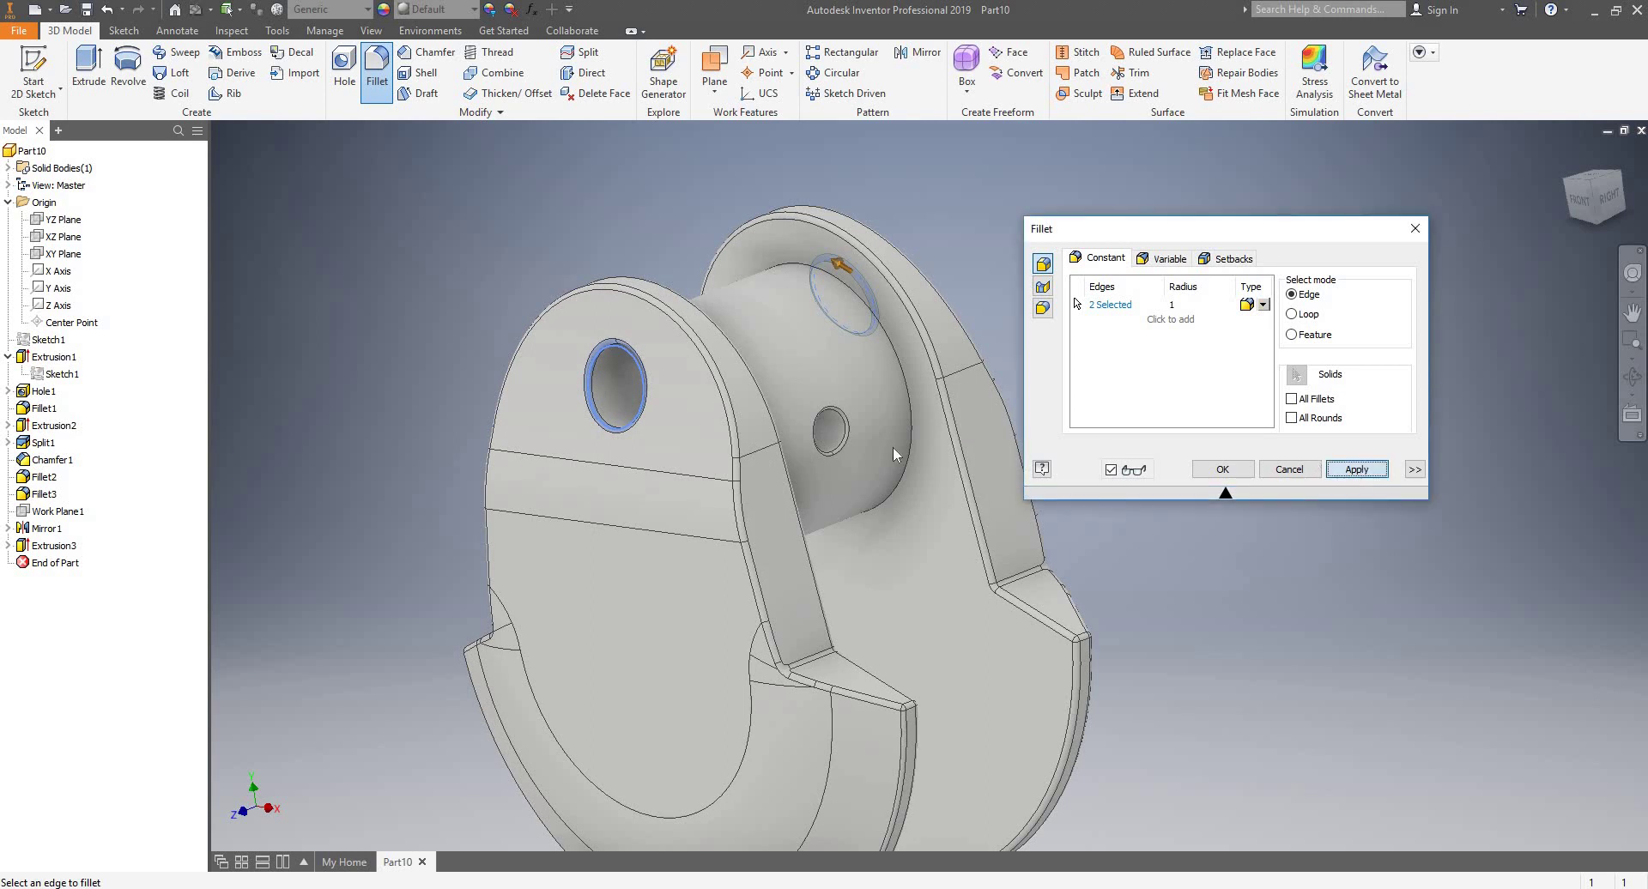
pyautogui.scroll(3, 809, 455)
pyautogui.keyDown('shift'); pyautogui.moveTo(768, 465); pyautogui.dragTo(1126, 473, button='middle'); pyautogui.keyUp('shift')
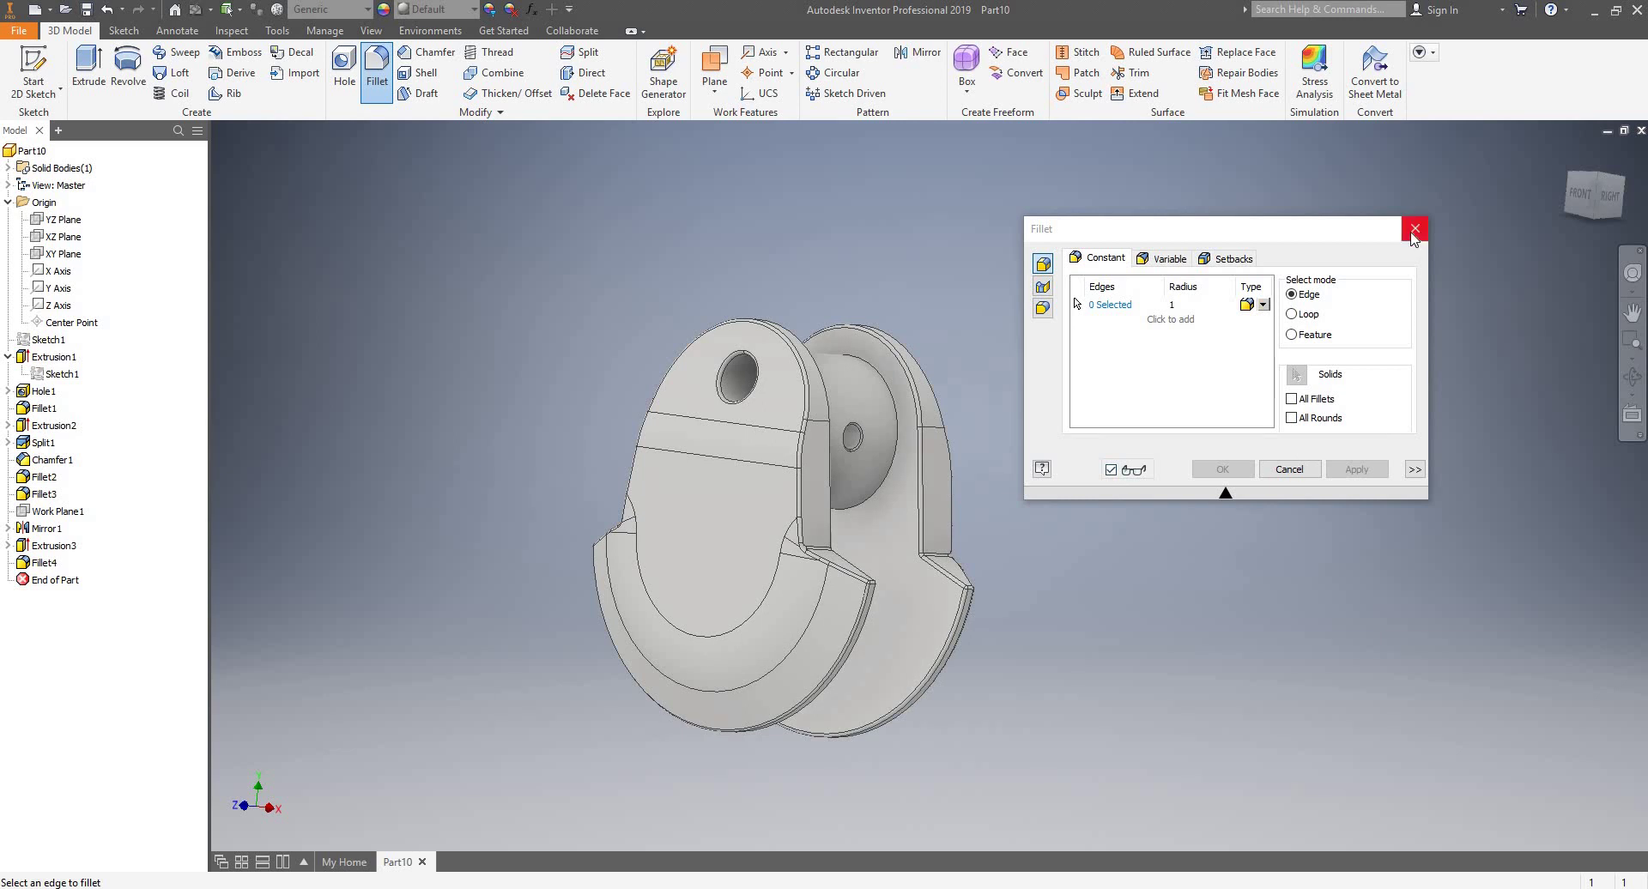
pyautogui.click(1415, 229)
# - Start a sketch on the inner face of the rear web and slice the graphics at the sketch plane
pyautogui.scroll(4, 1058, 451)
pyautogui.scroll(-5, 1058, 451)
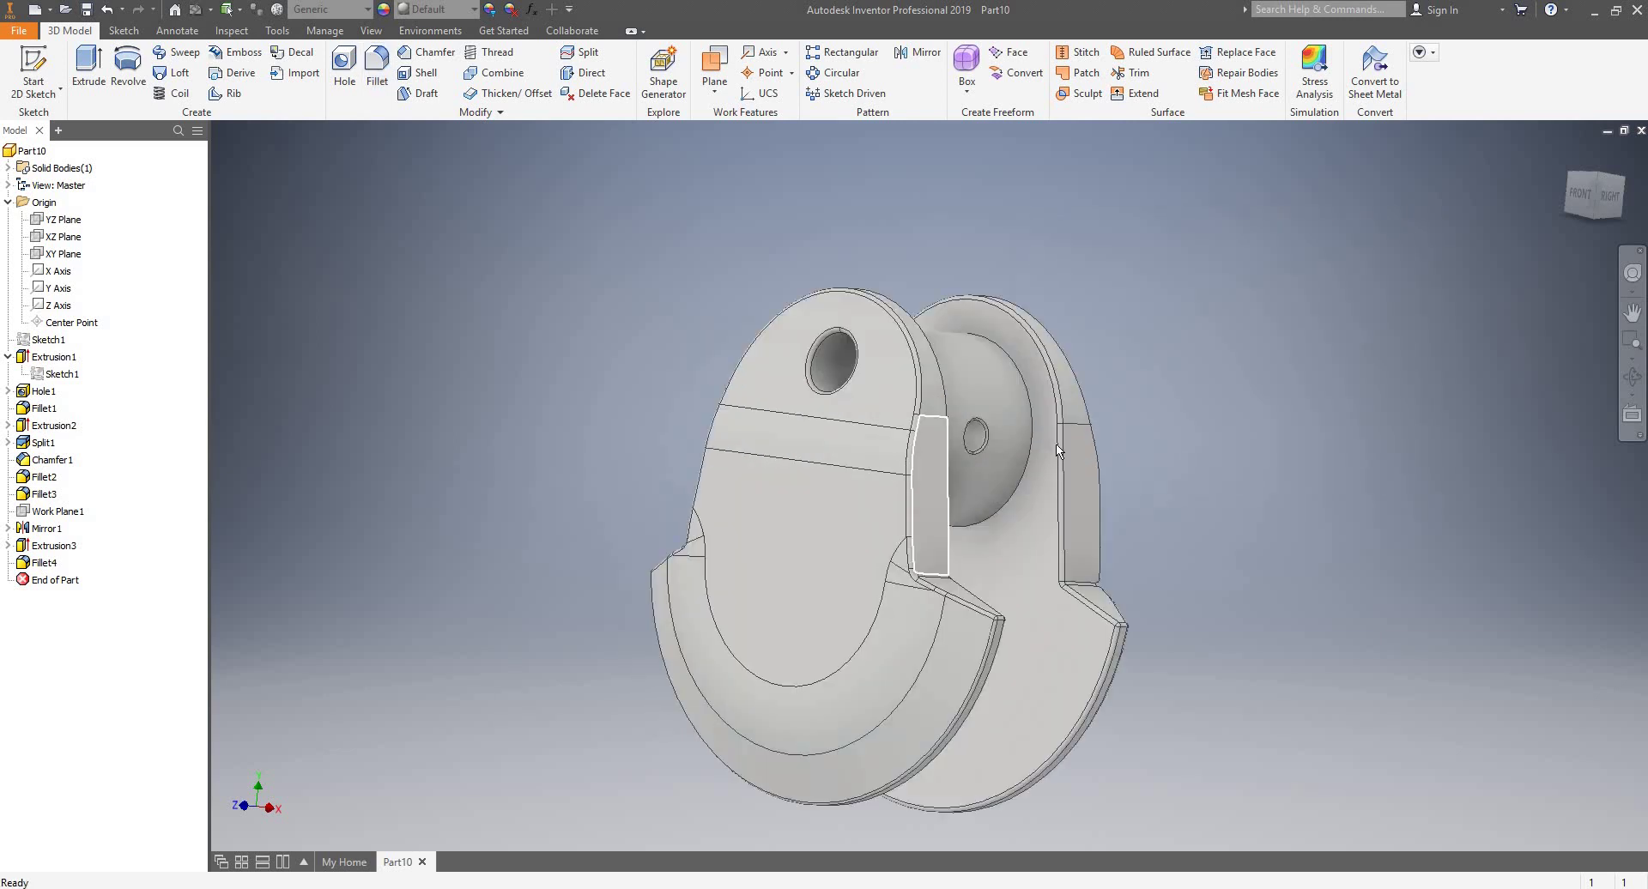
pyautogui.keyDown('shift'); pyautogui.moveTo(1057, 448); pyautogui.dragTo(1022, 457, button='middle'); pyautogui.keyUp('shift')
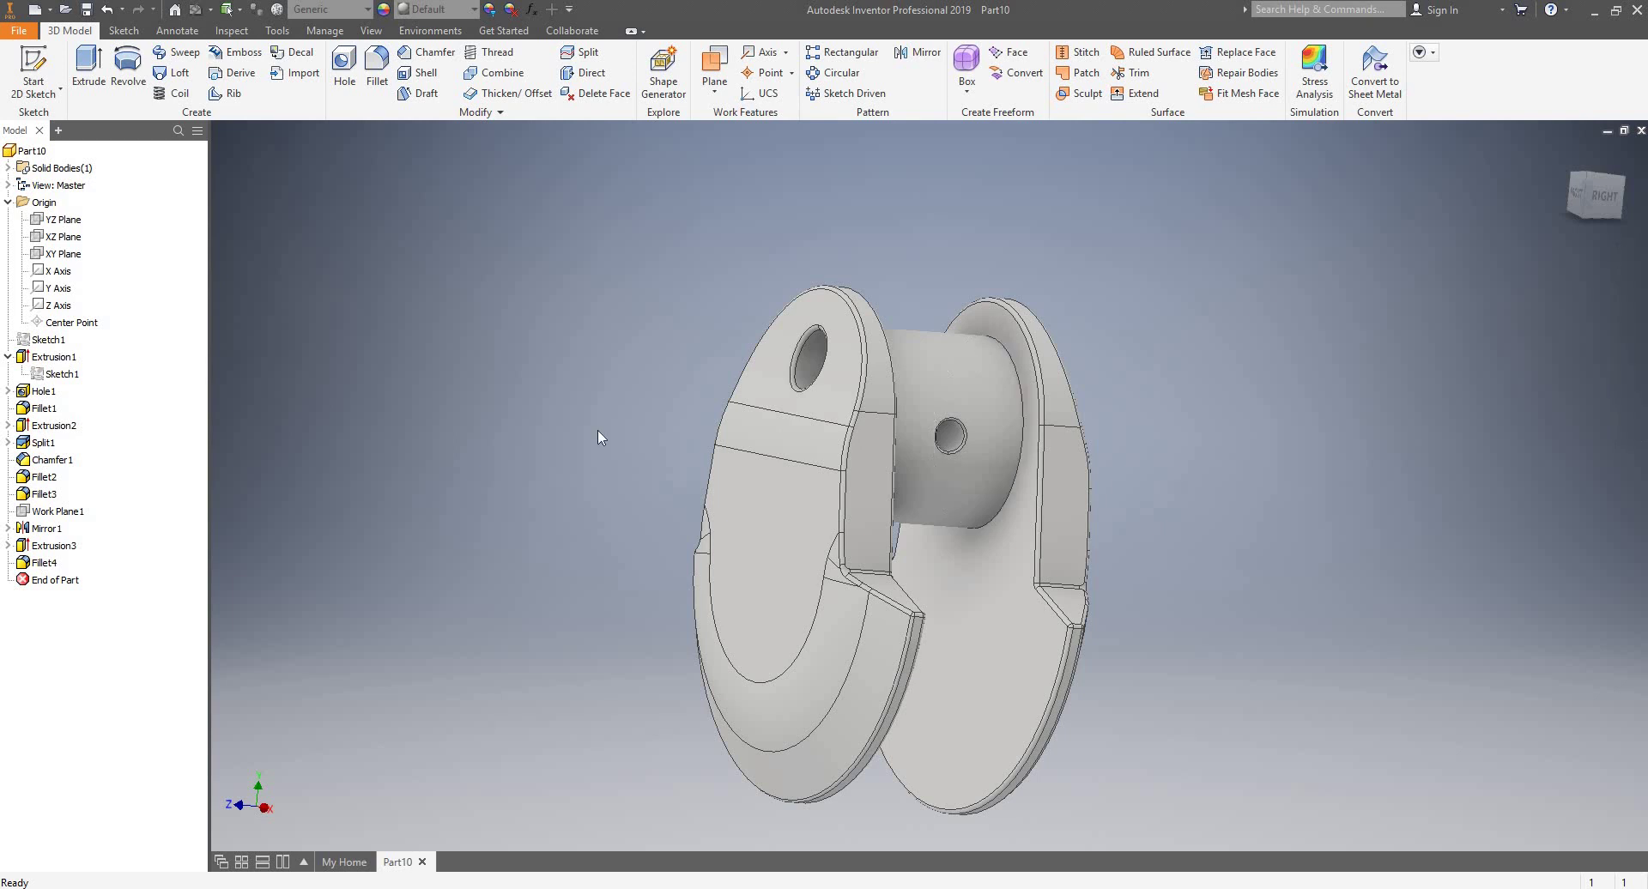
pyautogui.click(42, 72)
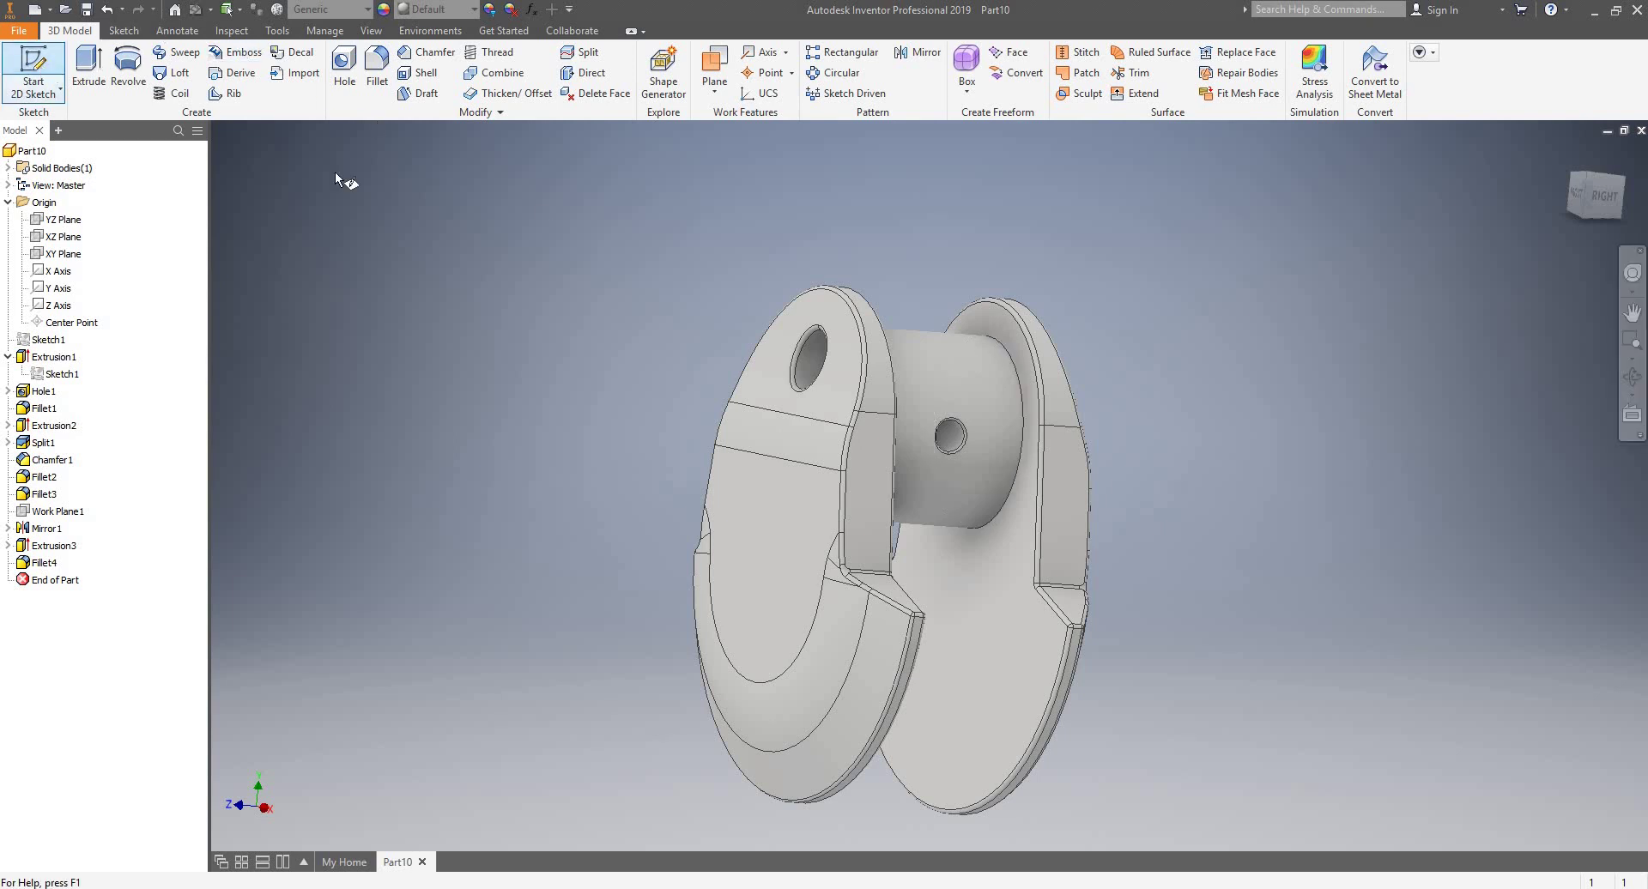
pyautogui.click(959, 566)
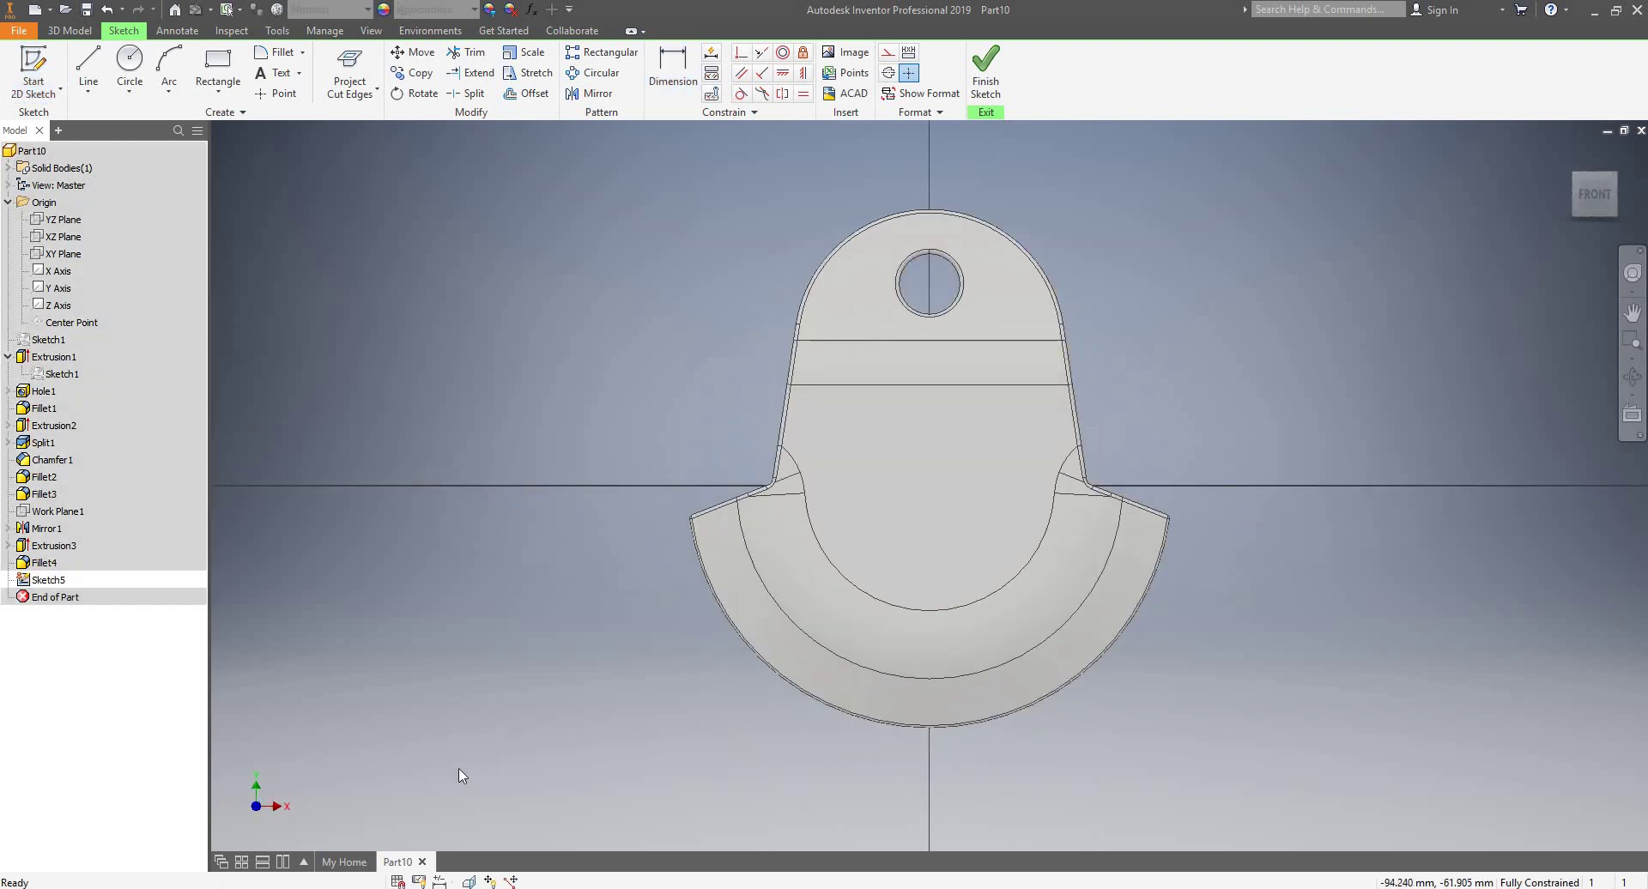
pyautogui.click(470, 882)
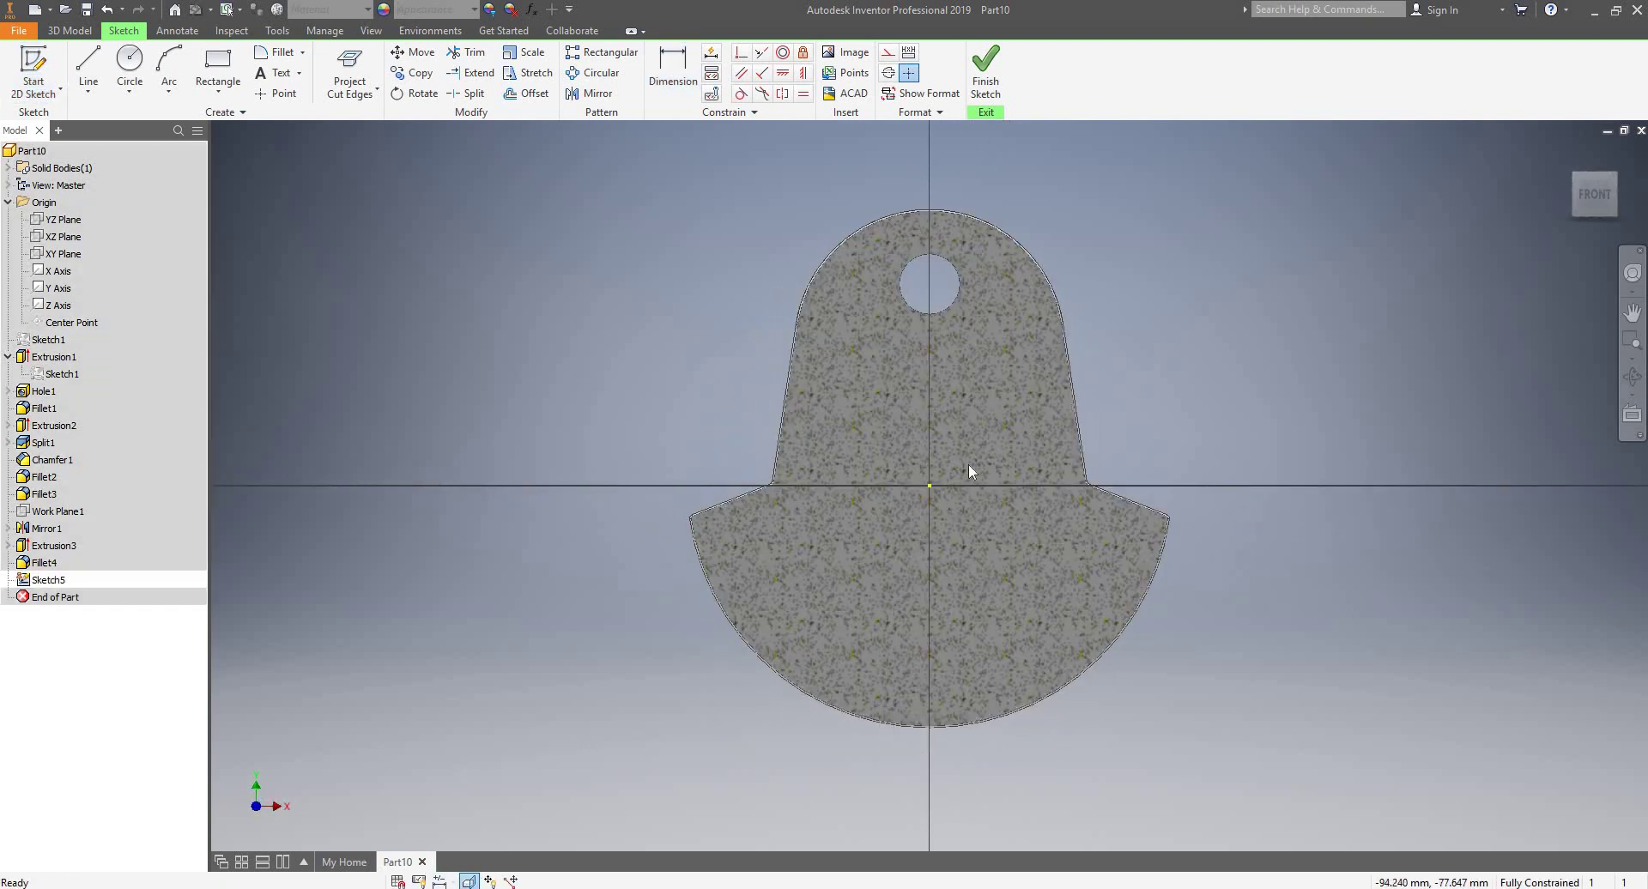
pyautogui.scroll(-6, 968, 464)
pyautogui.scroll(5, 960, 465)
pyautogui.moveTo(951, 448); pyautogui.dragTo(657, 495, button='middle')
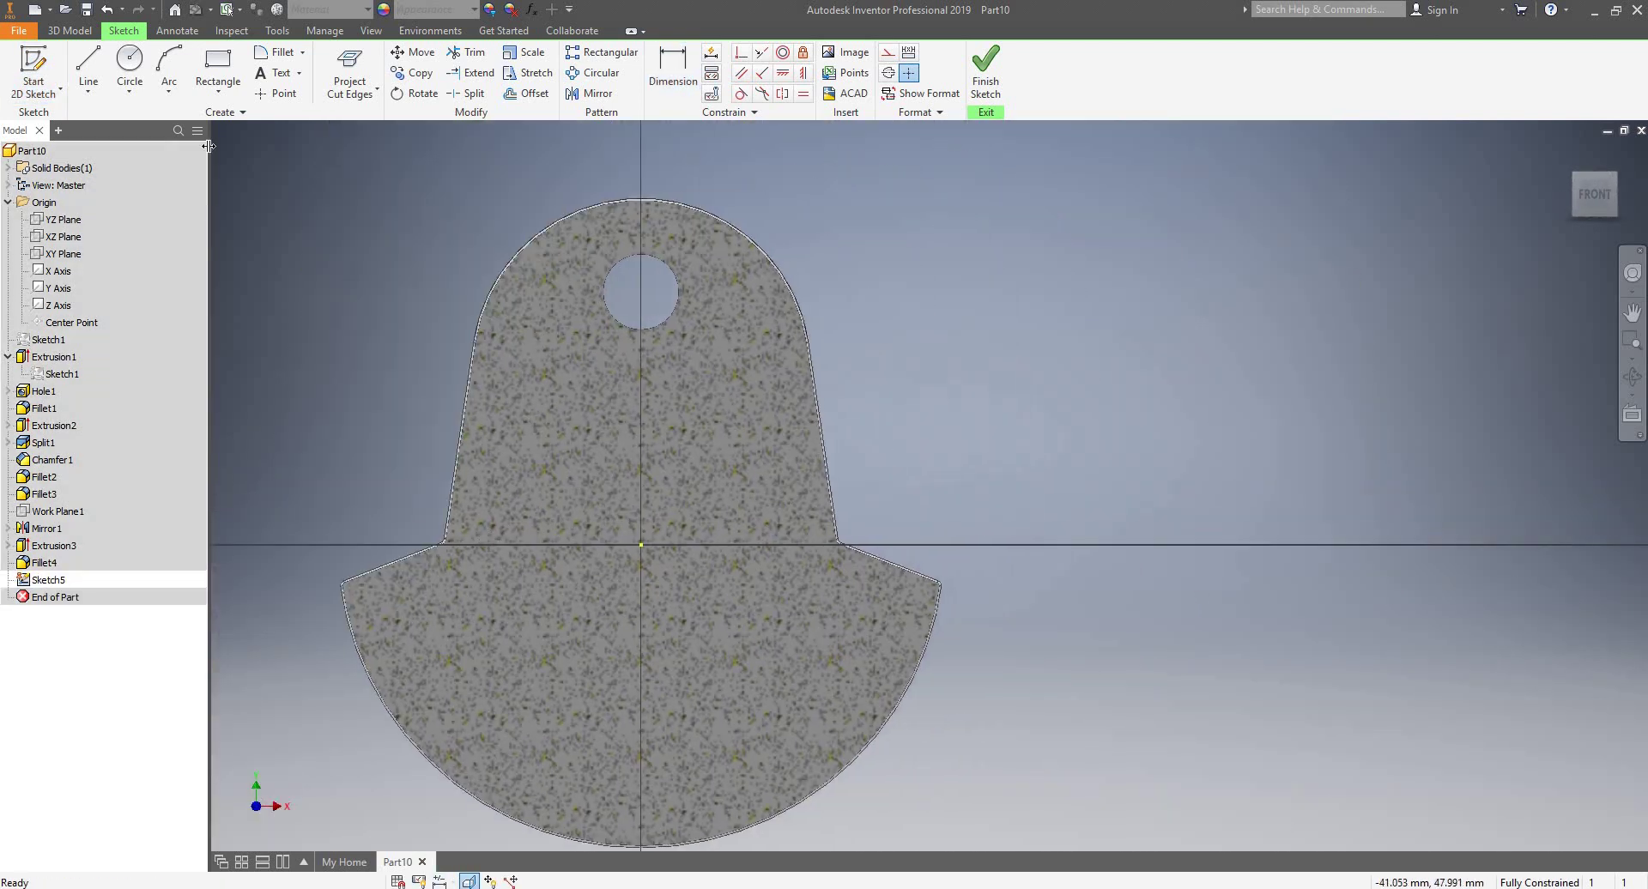
# - Sketch a circle about 53.6 mm in diameter centred on the origin
pyautogui.click(130, 69)
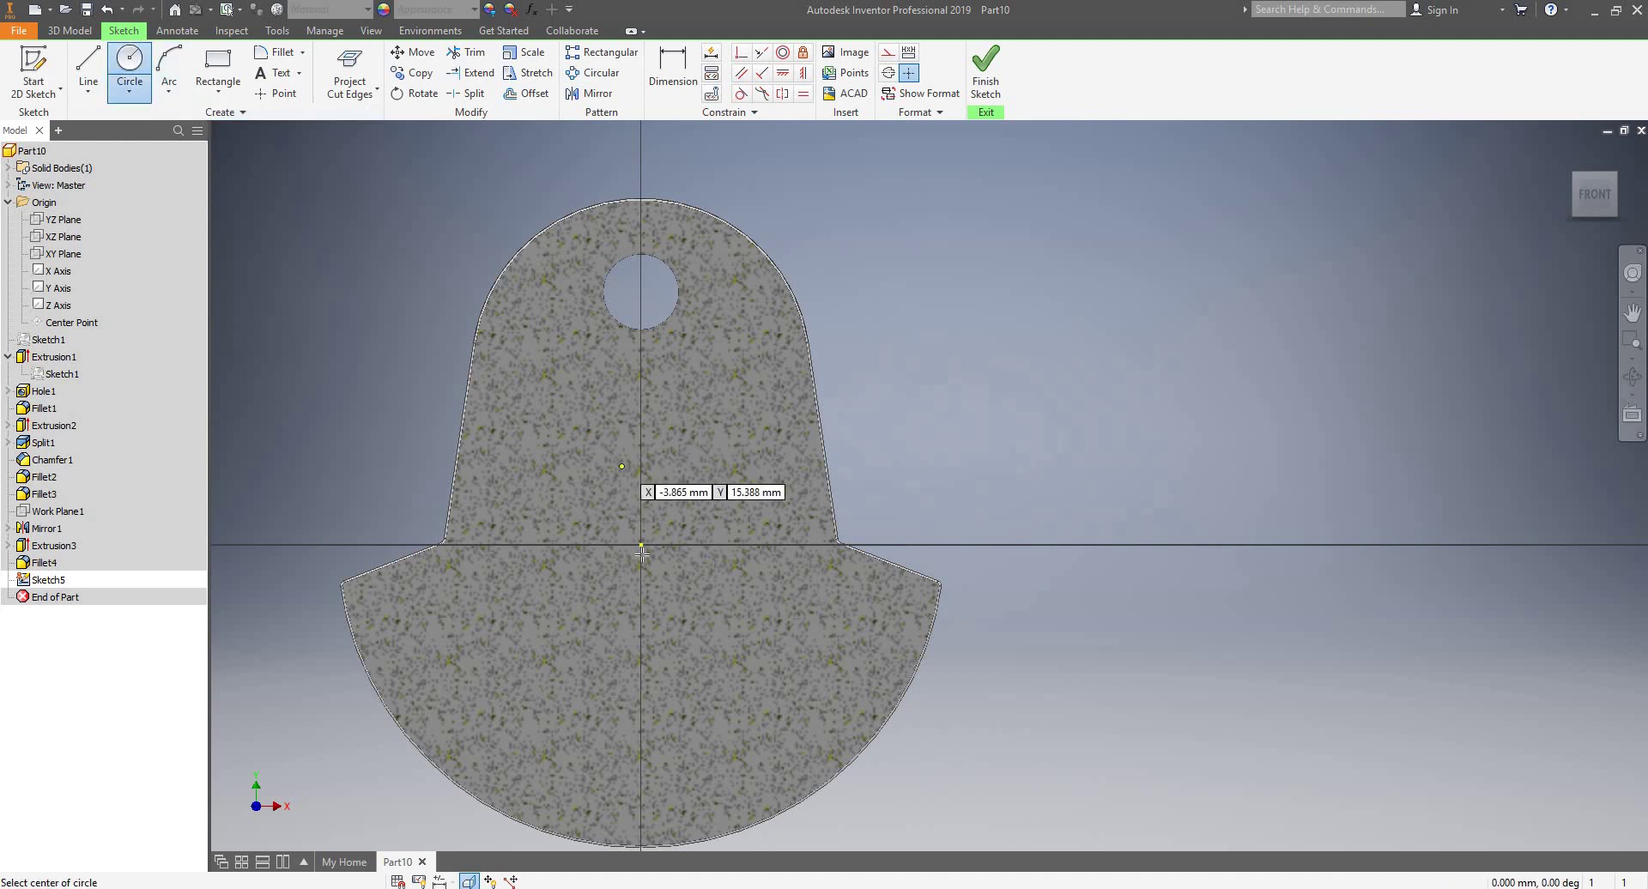
pyautogui.click(642, 545)
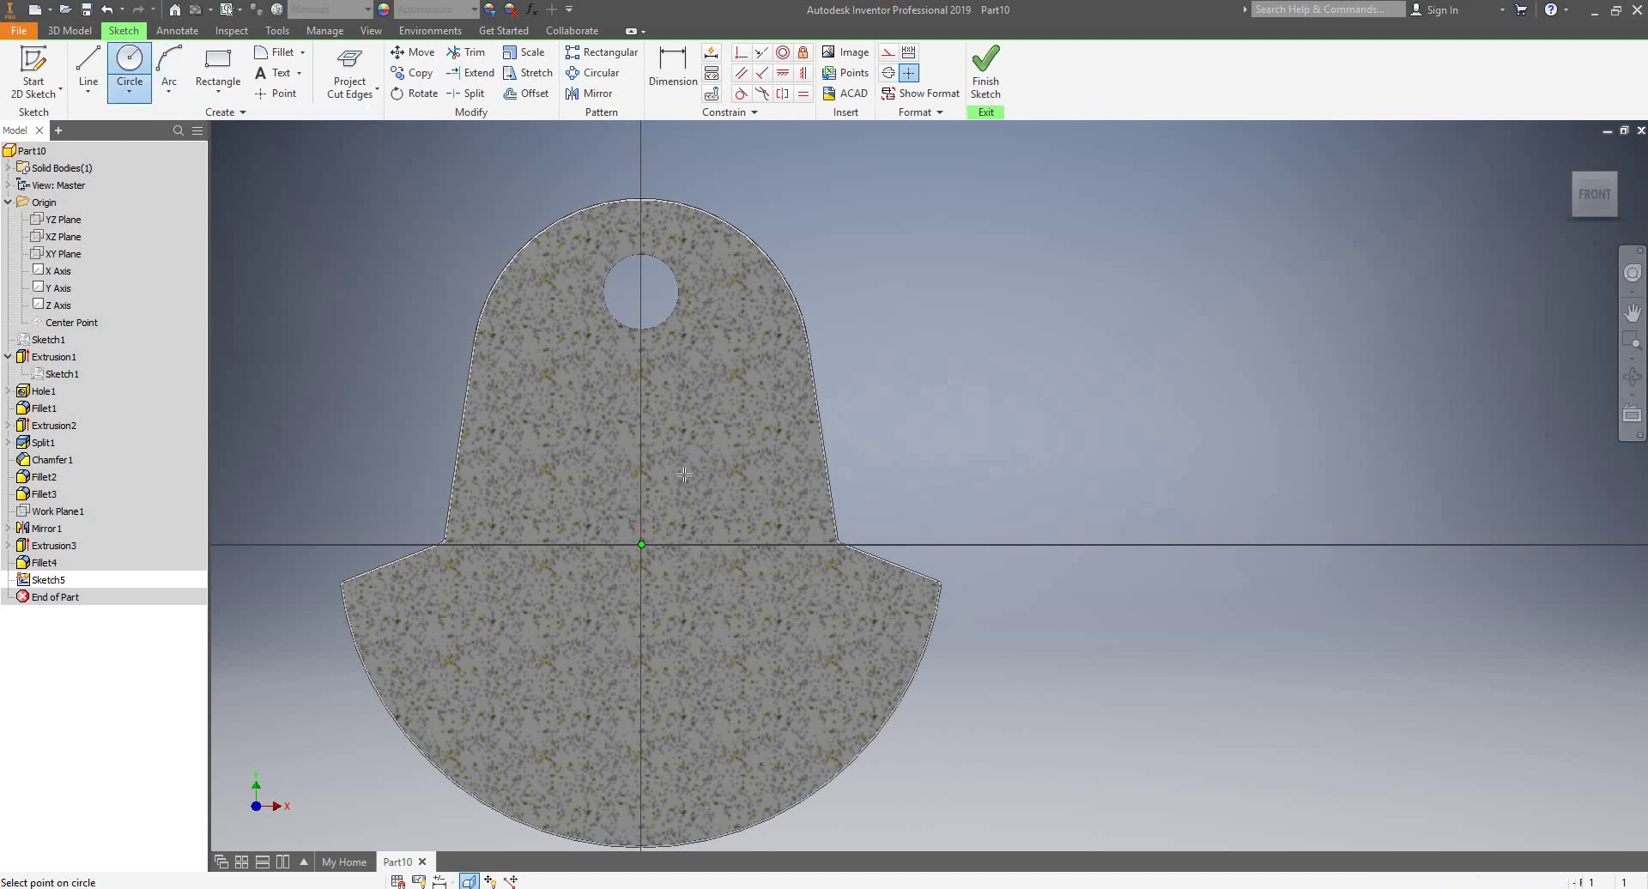
pyautogui.press('Escape')
pyautogui.click(731, 447)
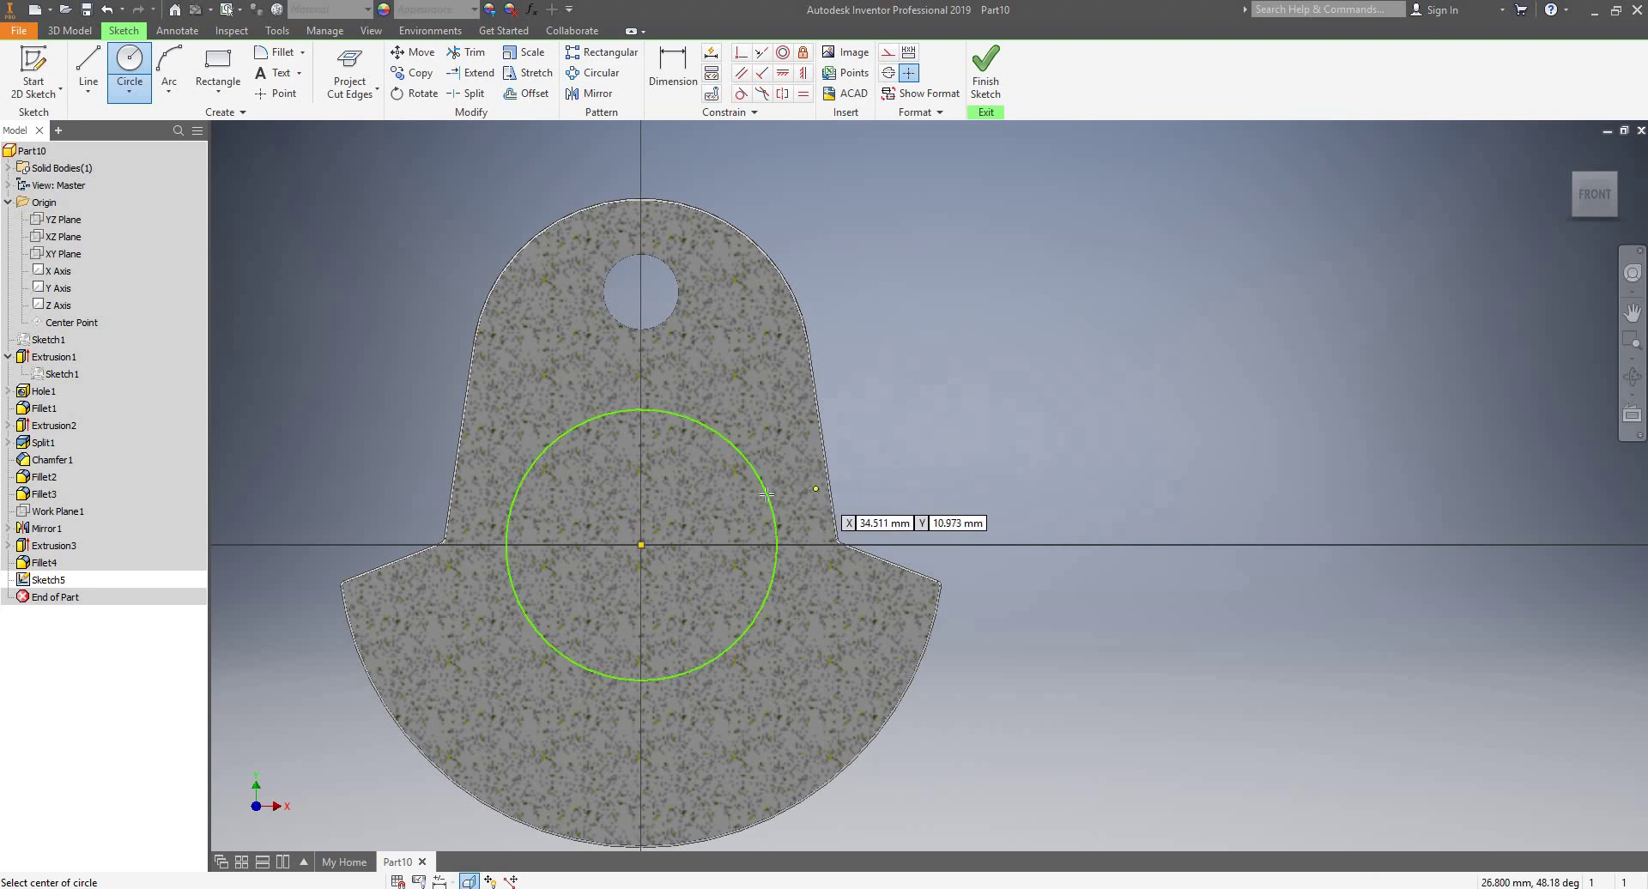
pyautogui.press('Escape')
# - Dimension the circle's diameter with the Centreshaftdia parameter and finish the sketch
pyautogui.click(666, 73)
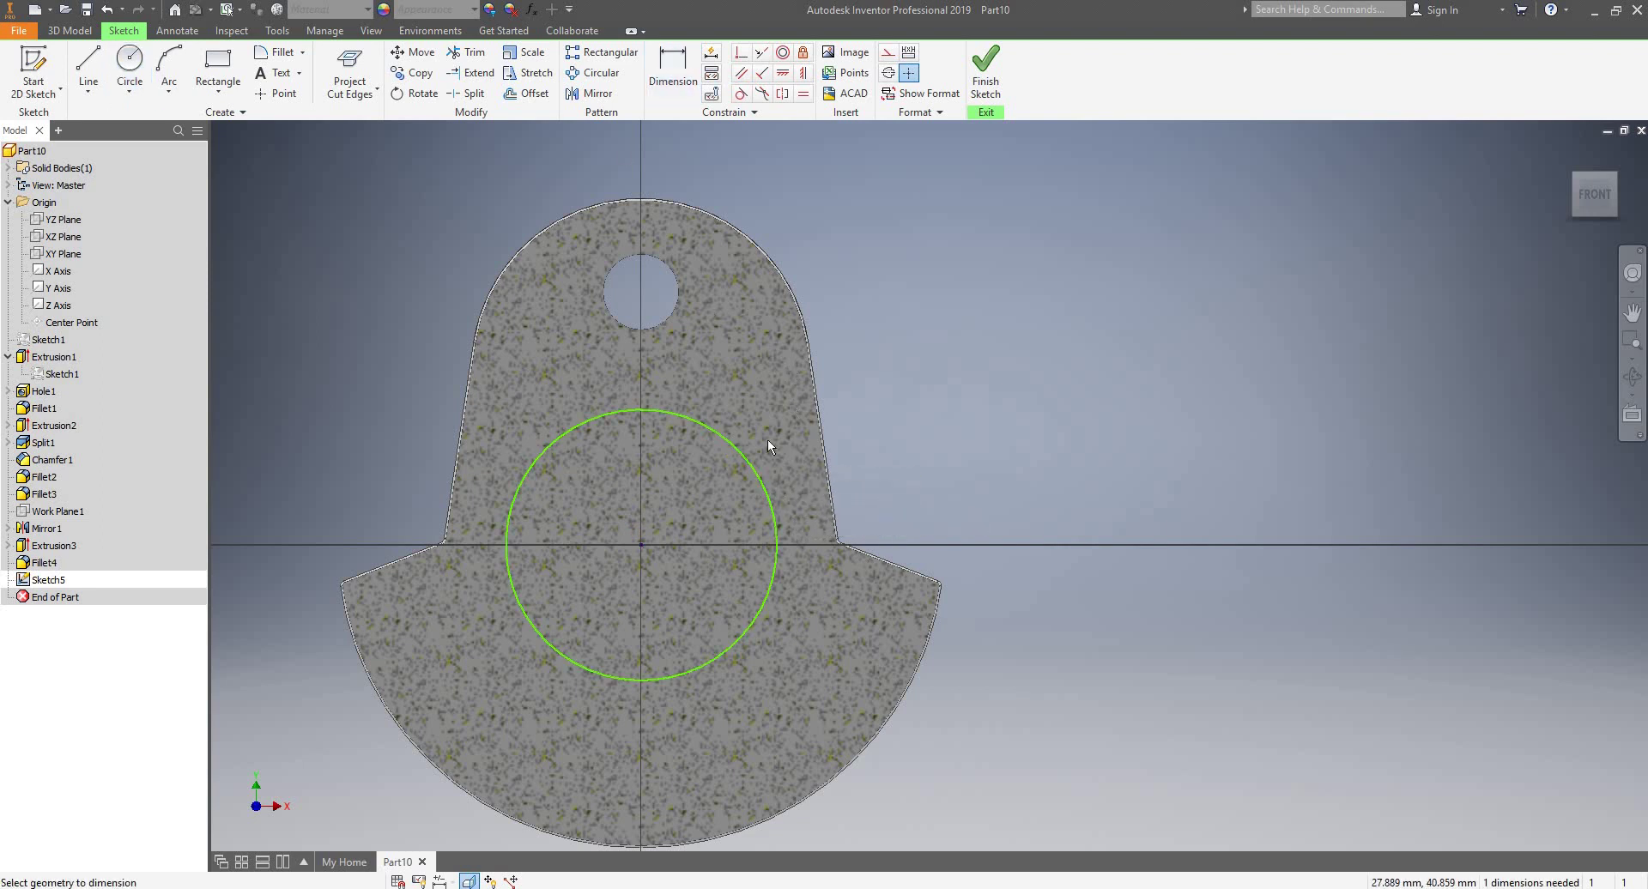
pyautogui.click(752, 468)
pyautogui.click(891, 389)
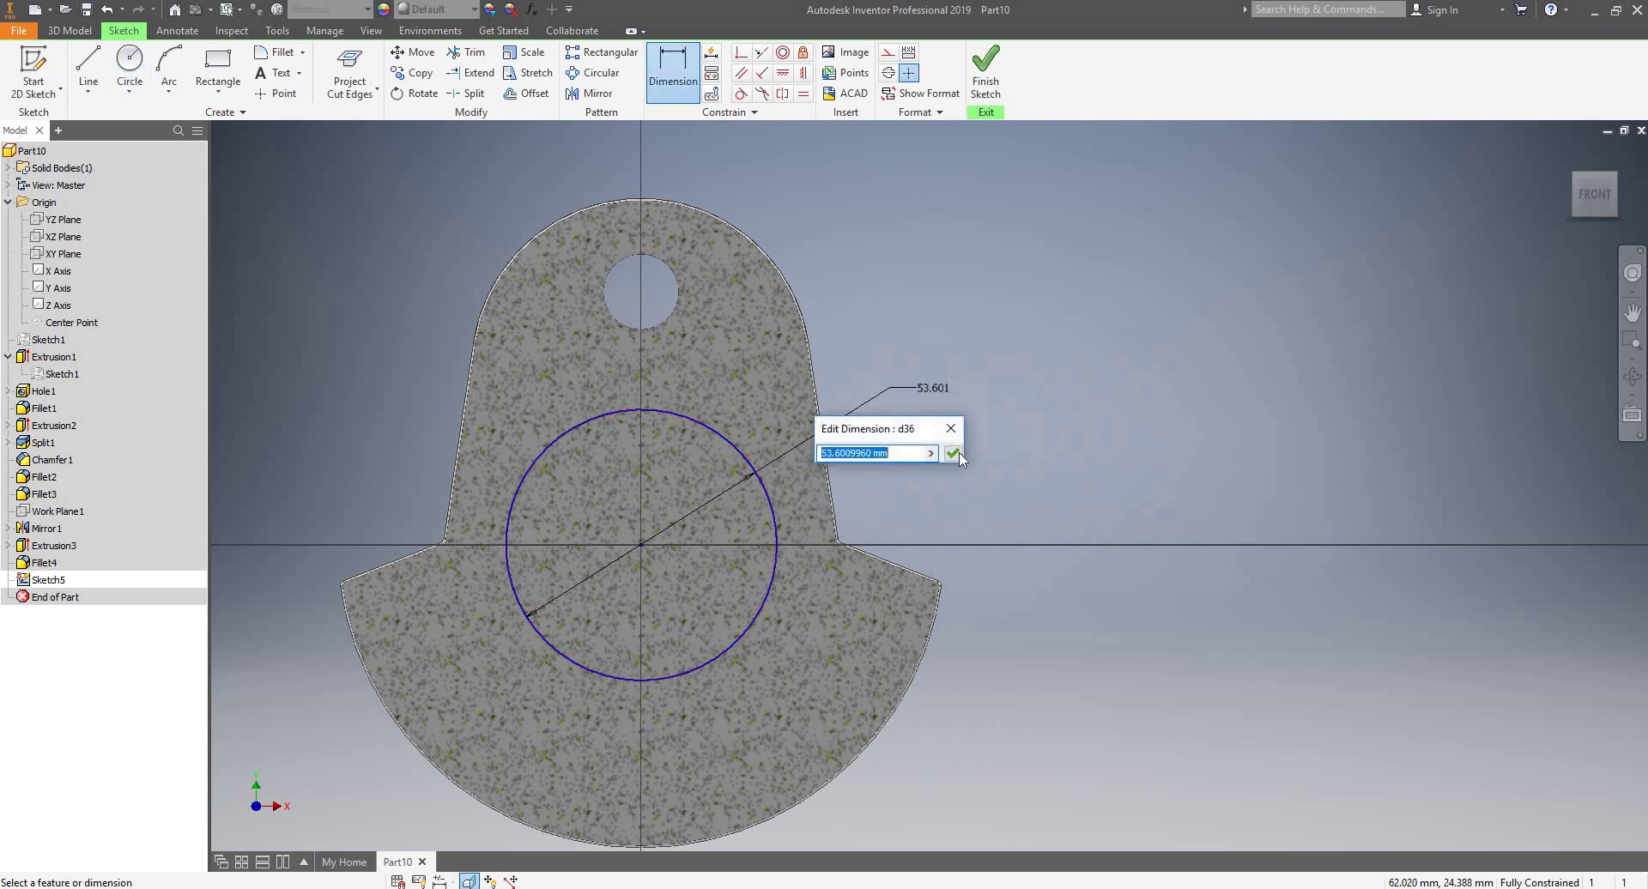
pyautogui.click(931, 454)
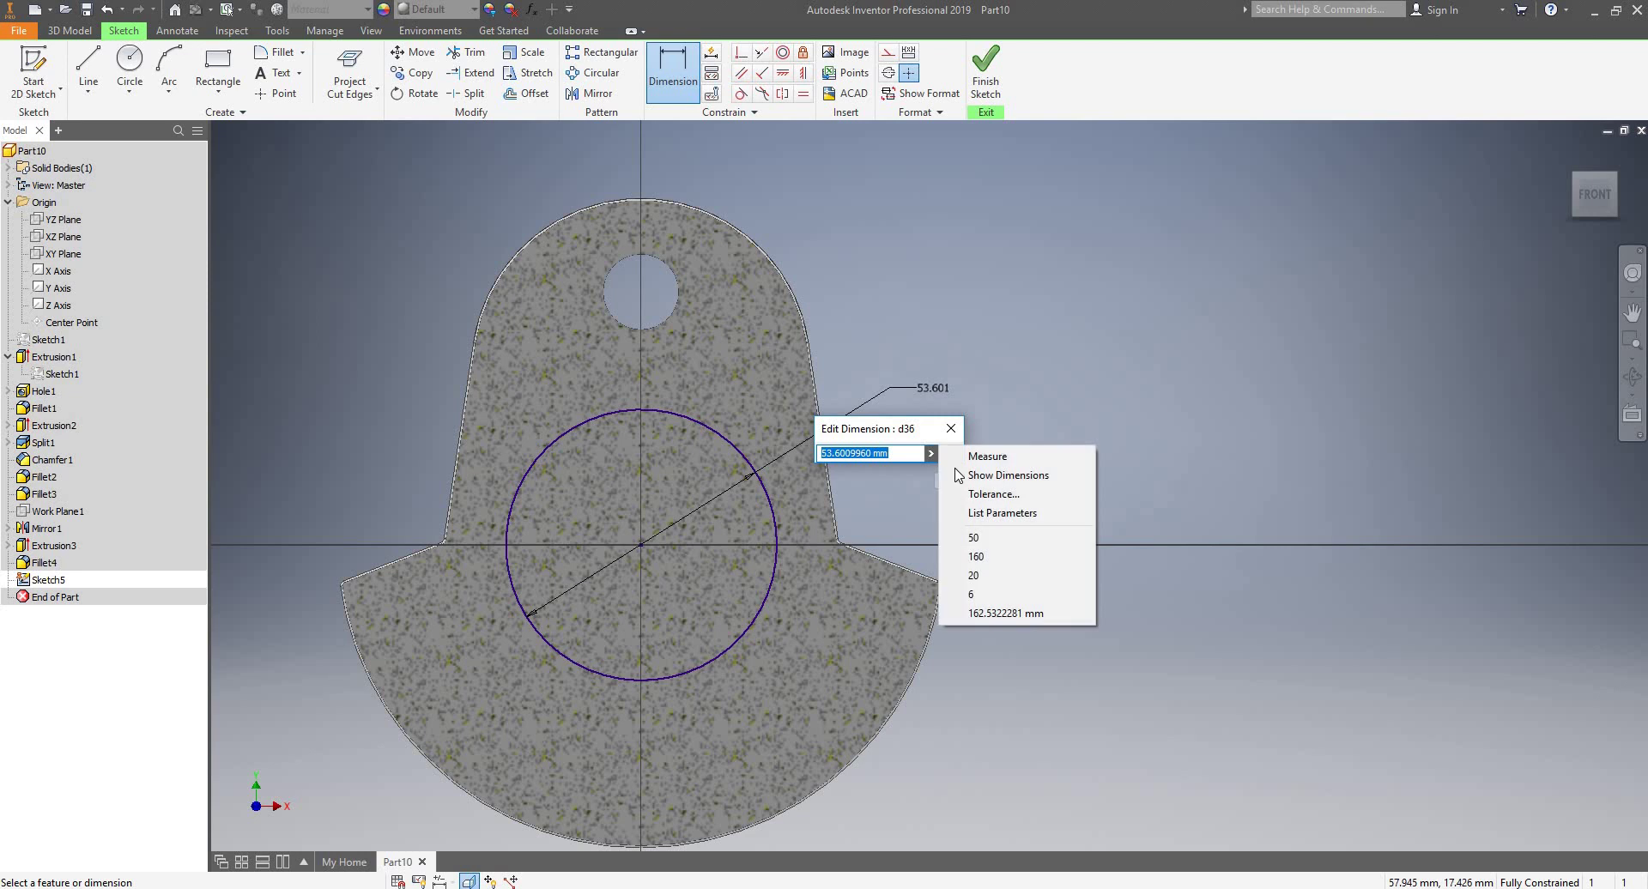
pyautogui.click(995, 512)
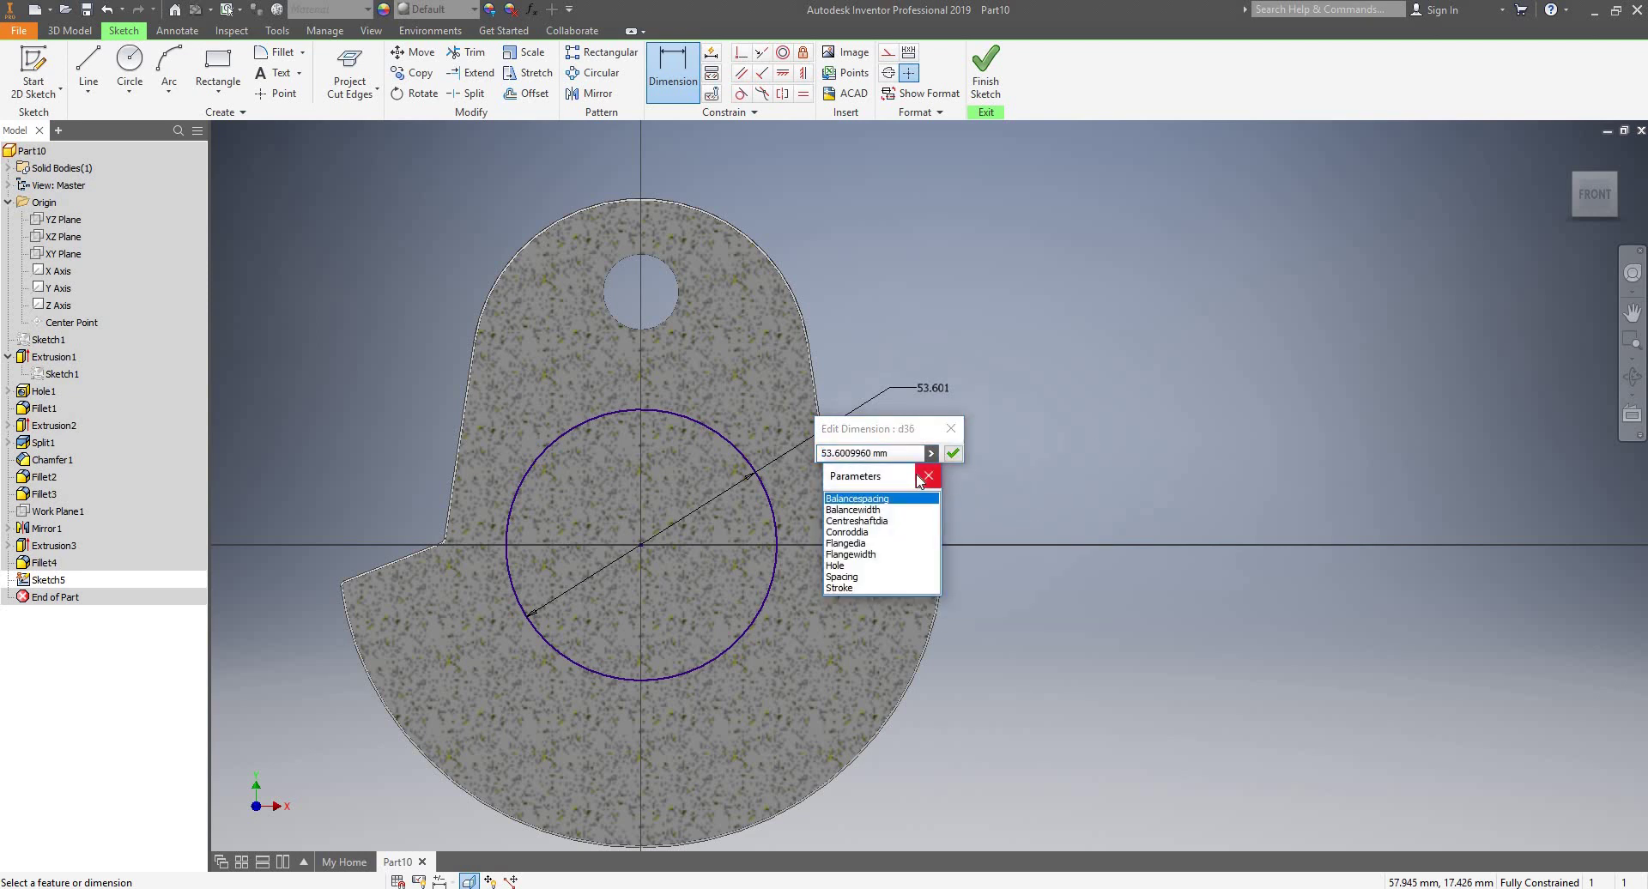
pyautogui.click(867, 522)
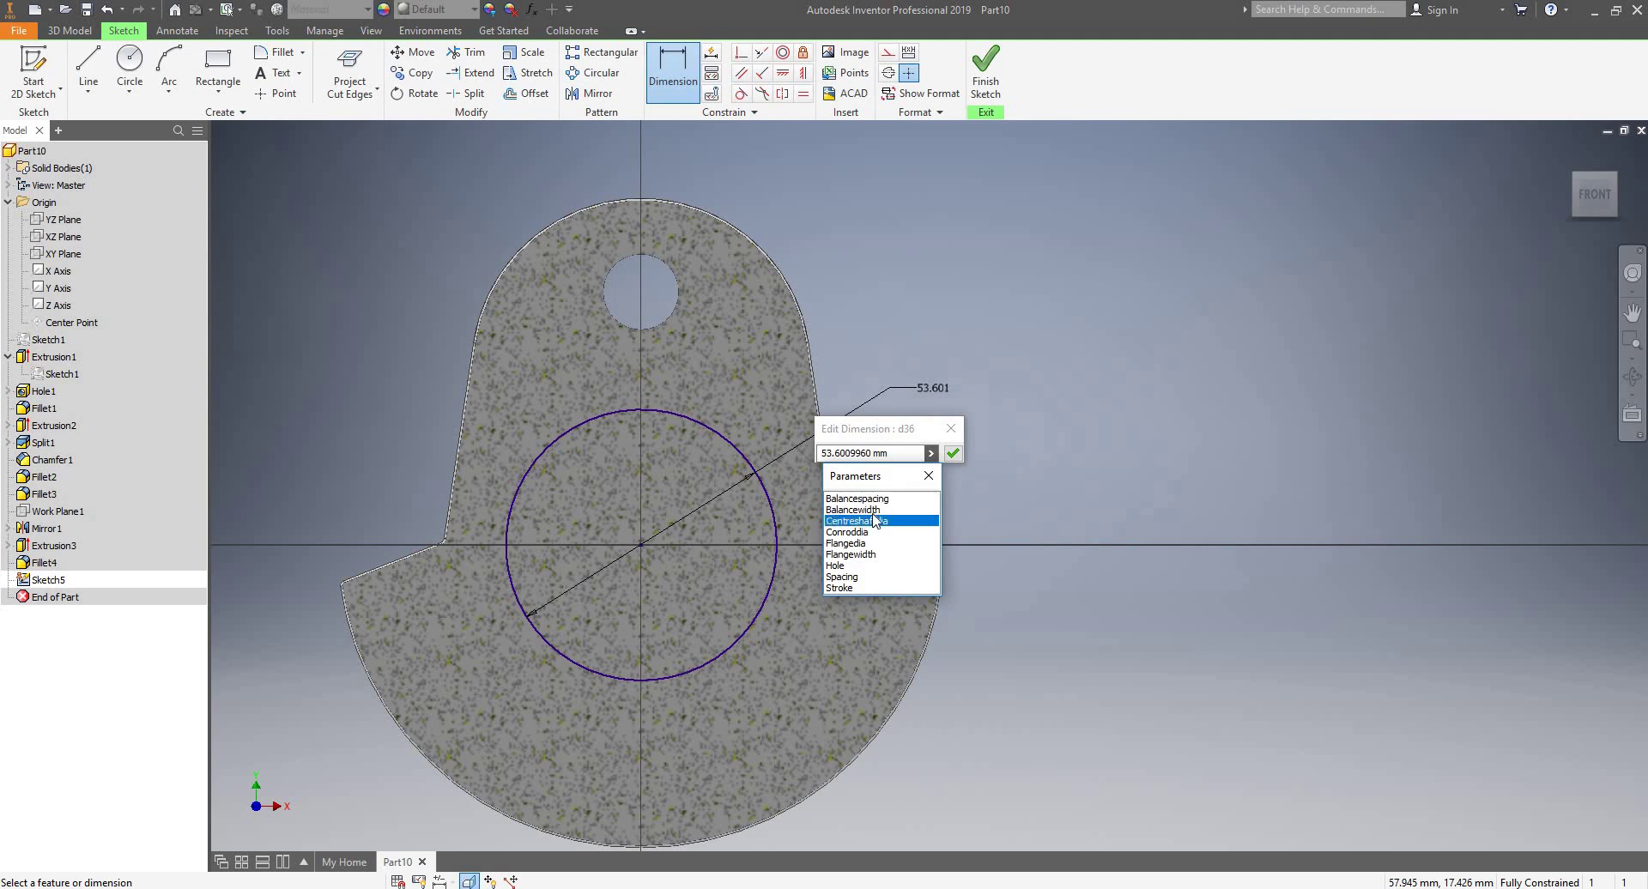
pyautogui.click(954, 454)
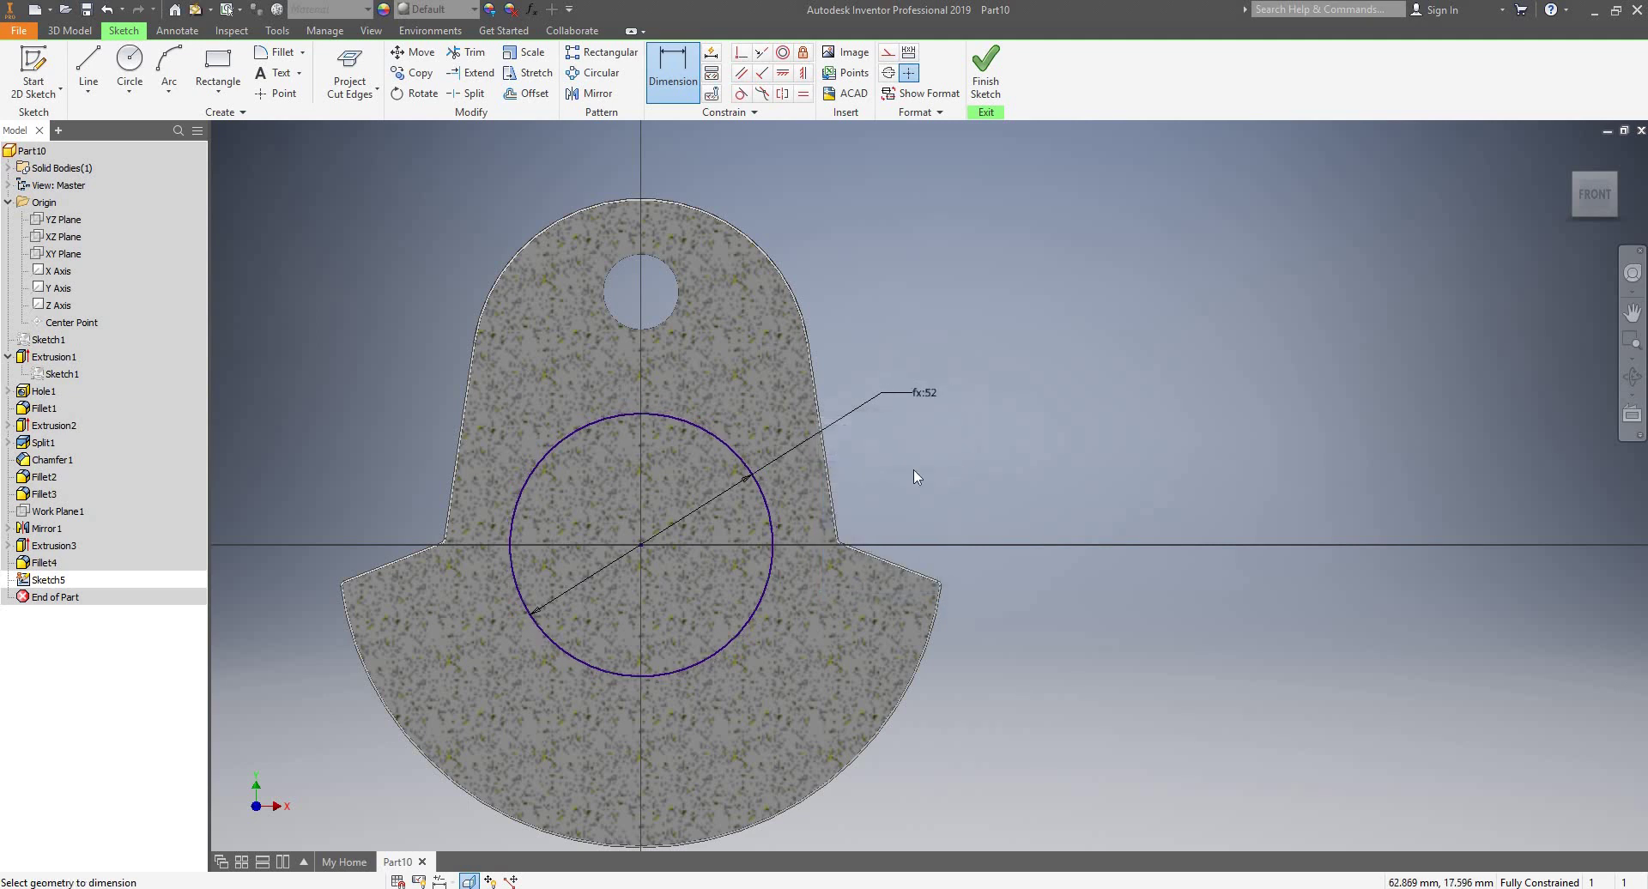
pyautogui.click(985, 82)
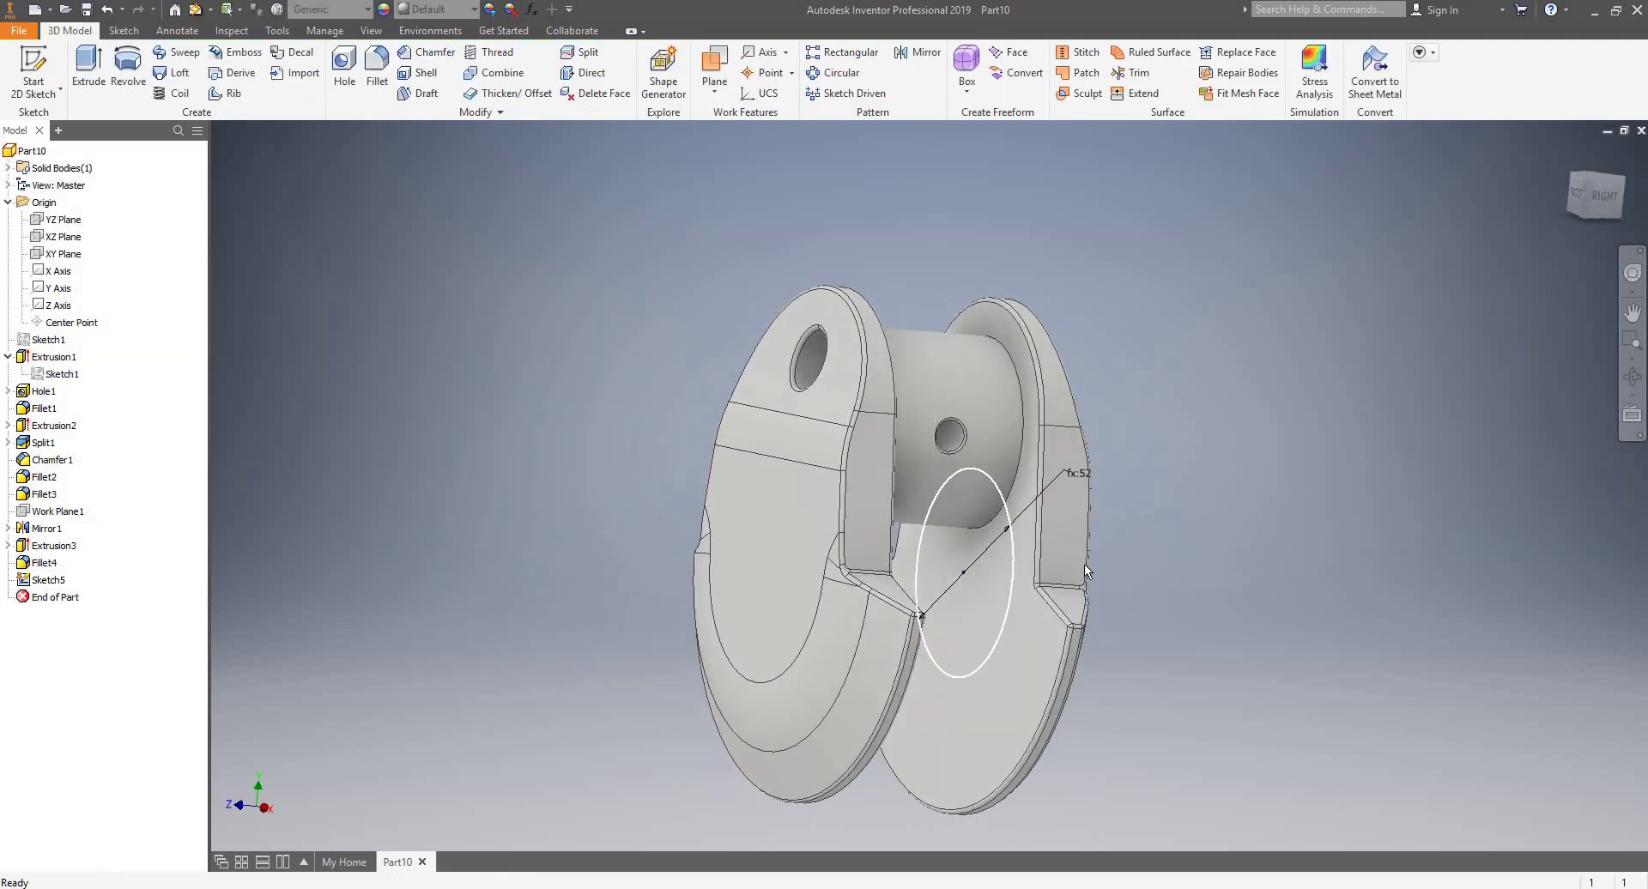
# - Extrude the centre shaft circle outward through the rear web, away from the crankpin, with a distance of Spacing/1.5
pyautogui.press('e')
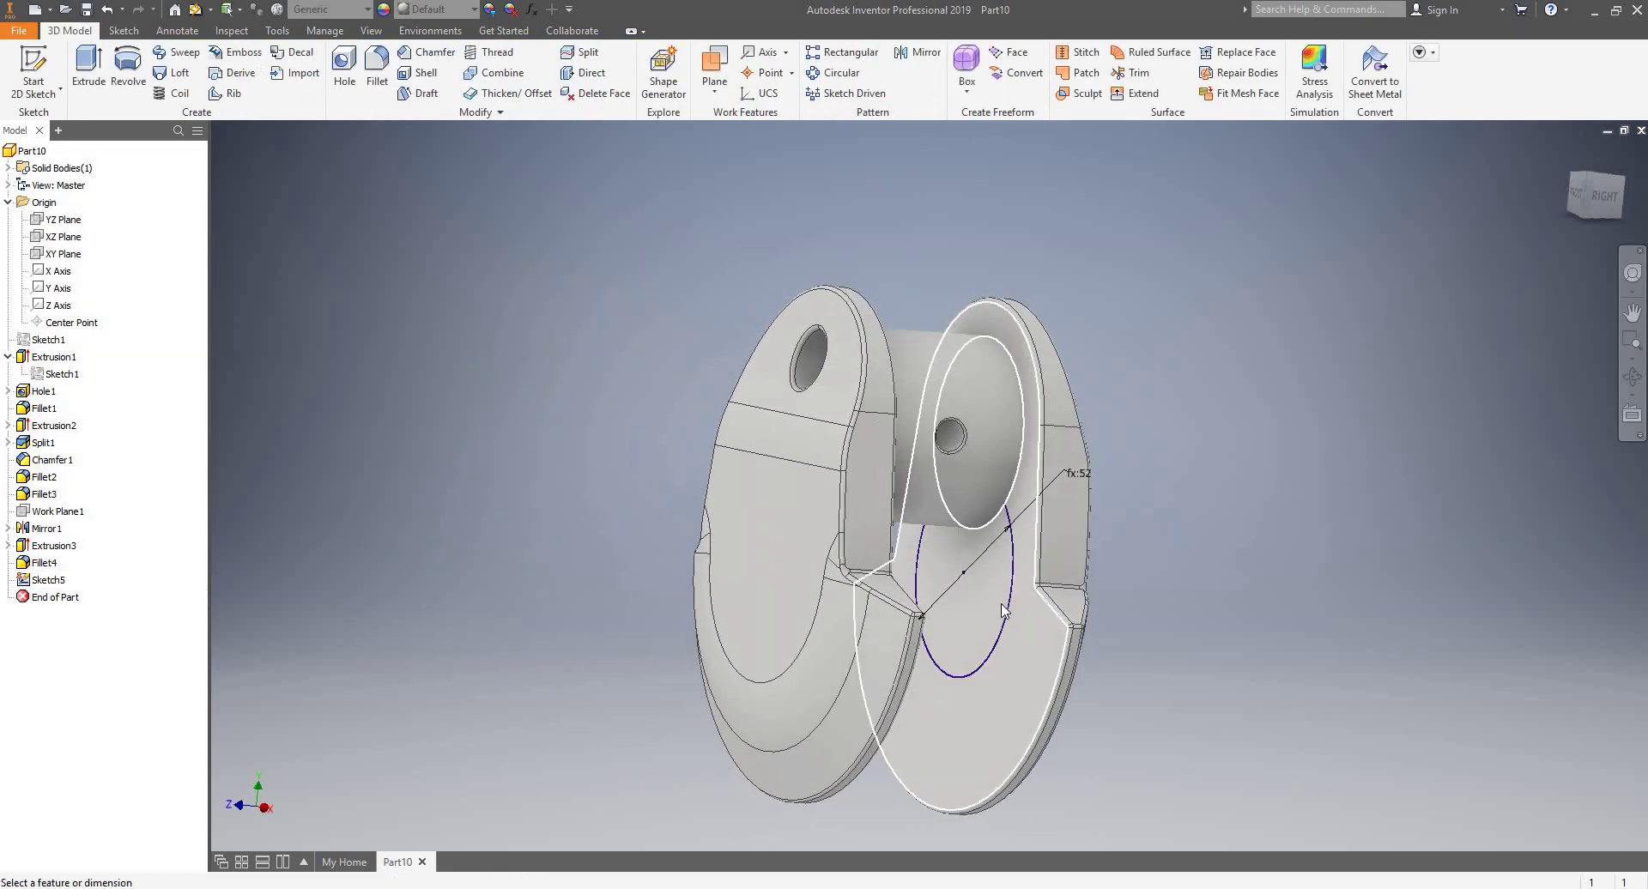
pyautogui.click(411, 253)
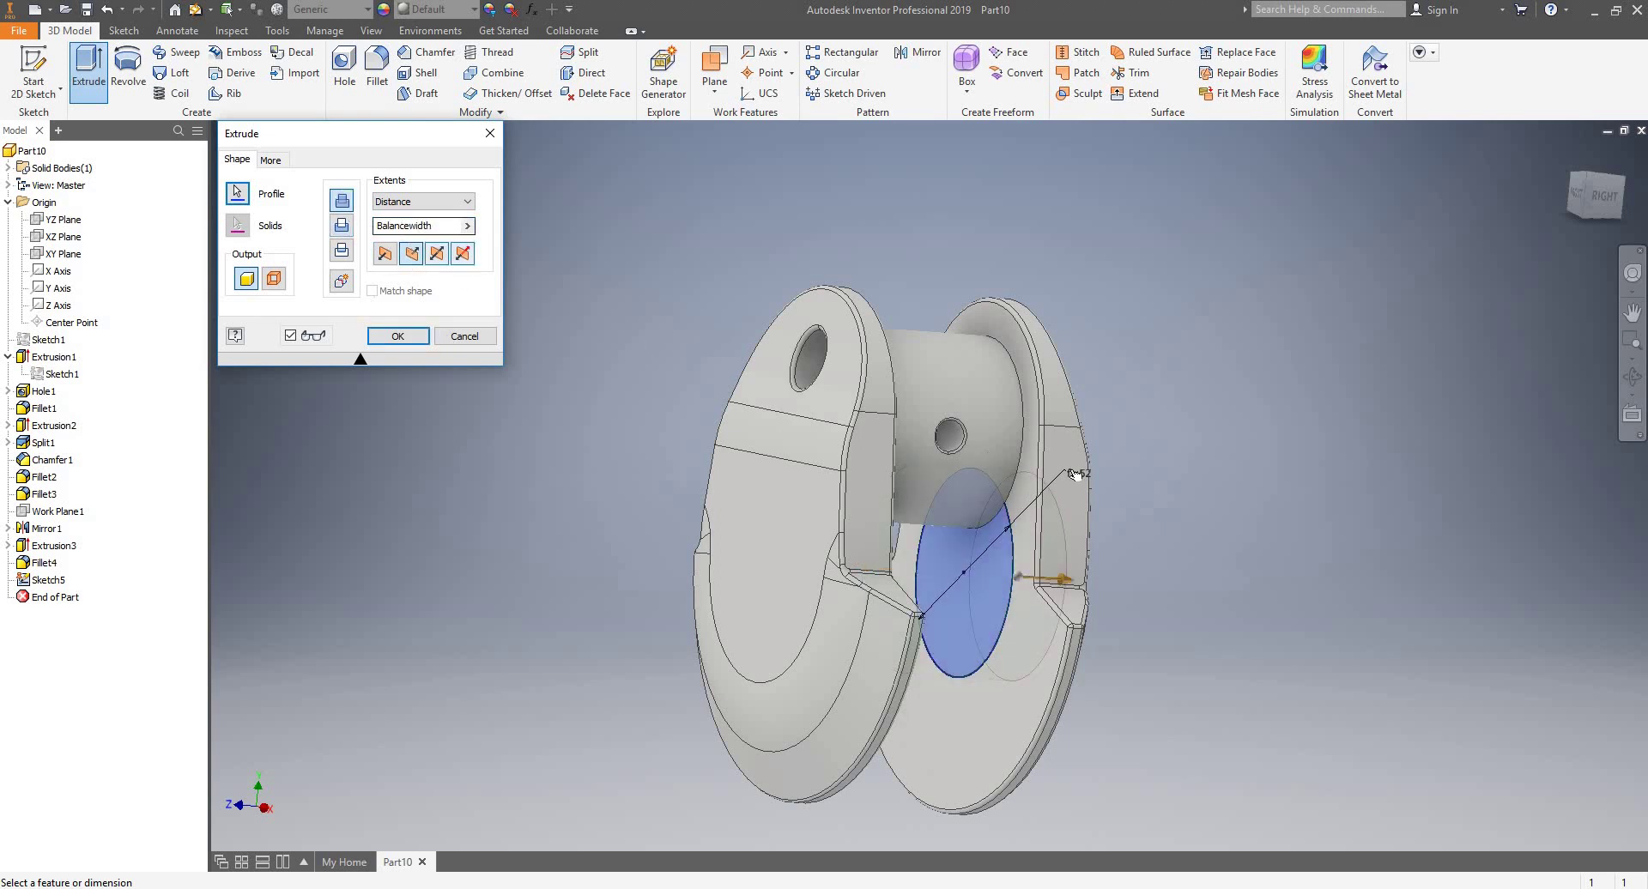
pyautogui.press('F4')
pyautogui.moveTo(1027, 482); pyautogui.dragTo(949, 489)
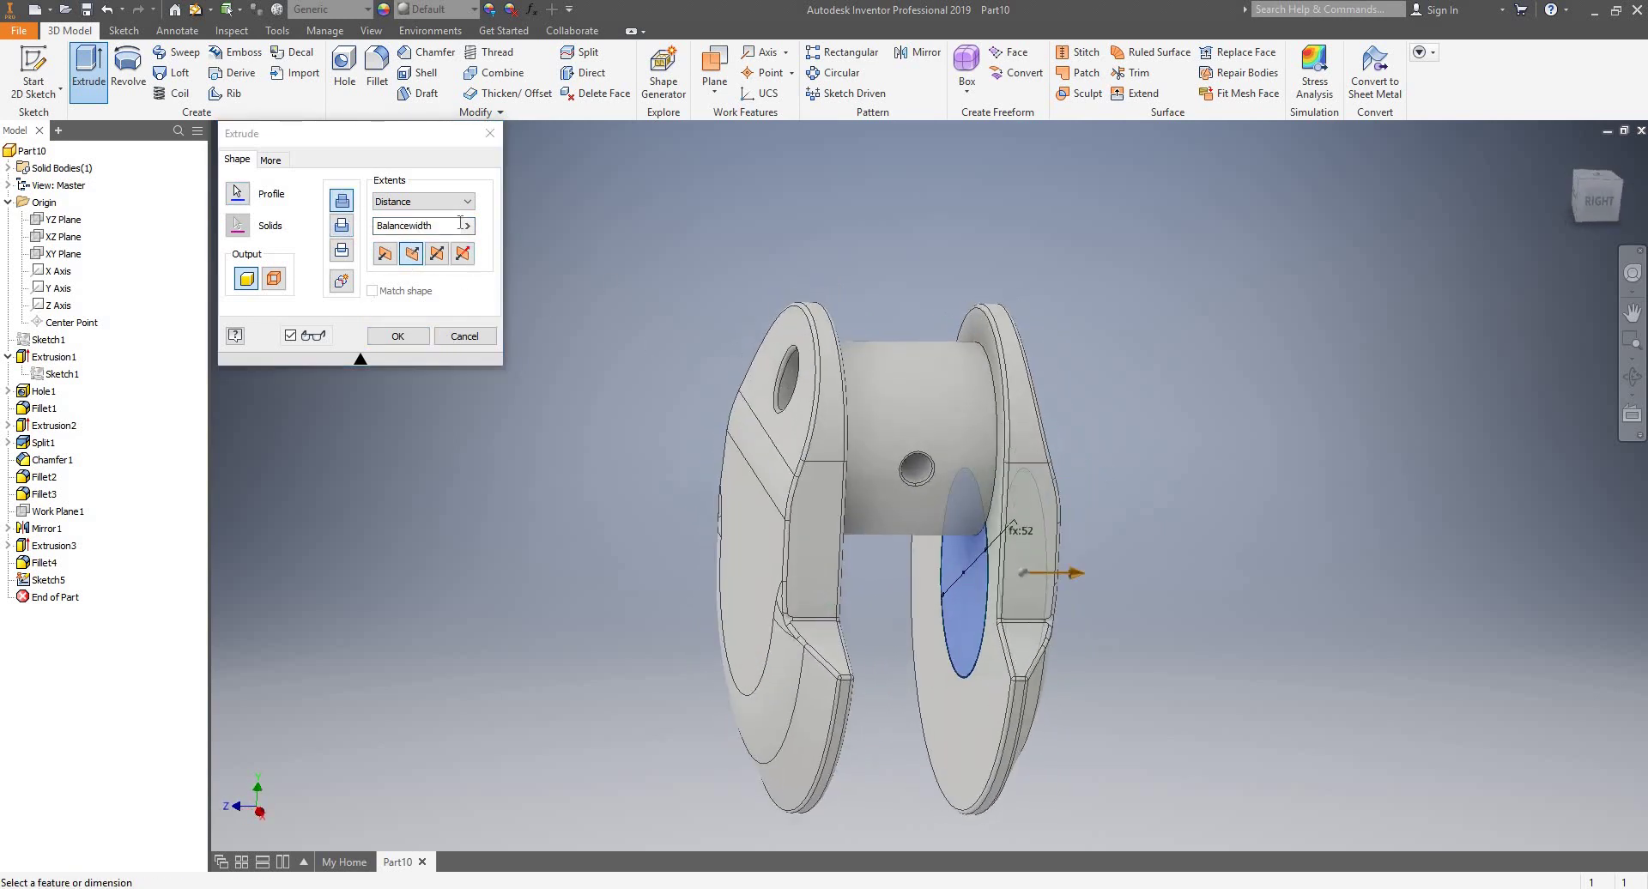
pyautogui.click(429, 225)
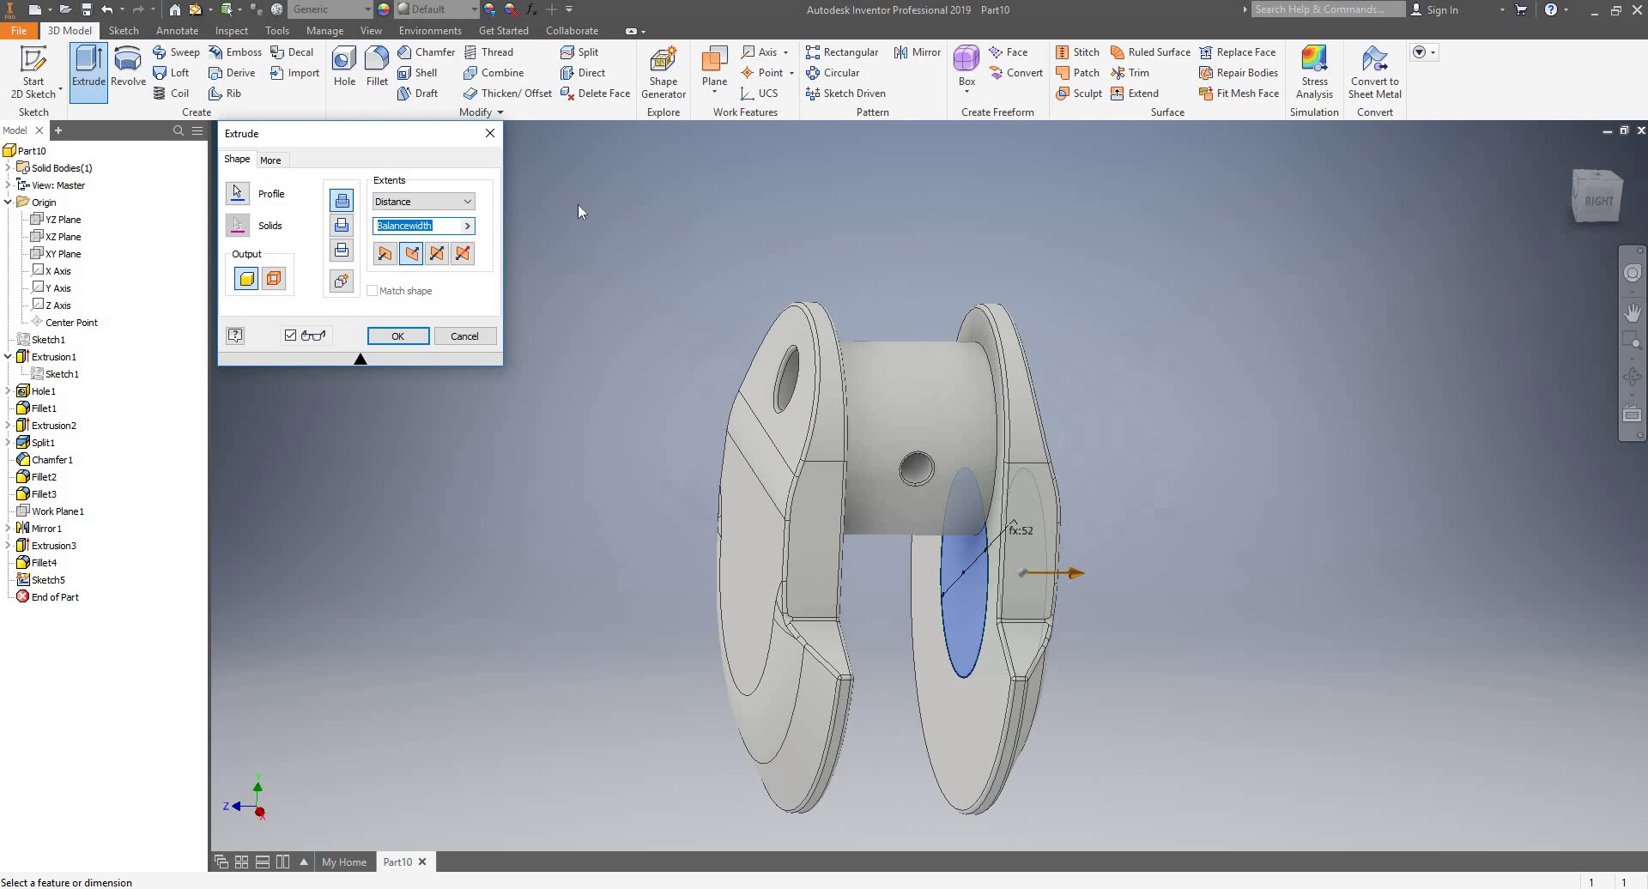
pyautogui.click(411, 472)
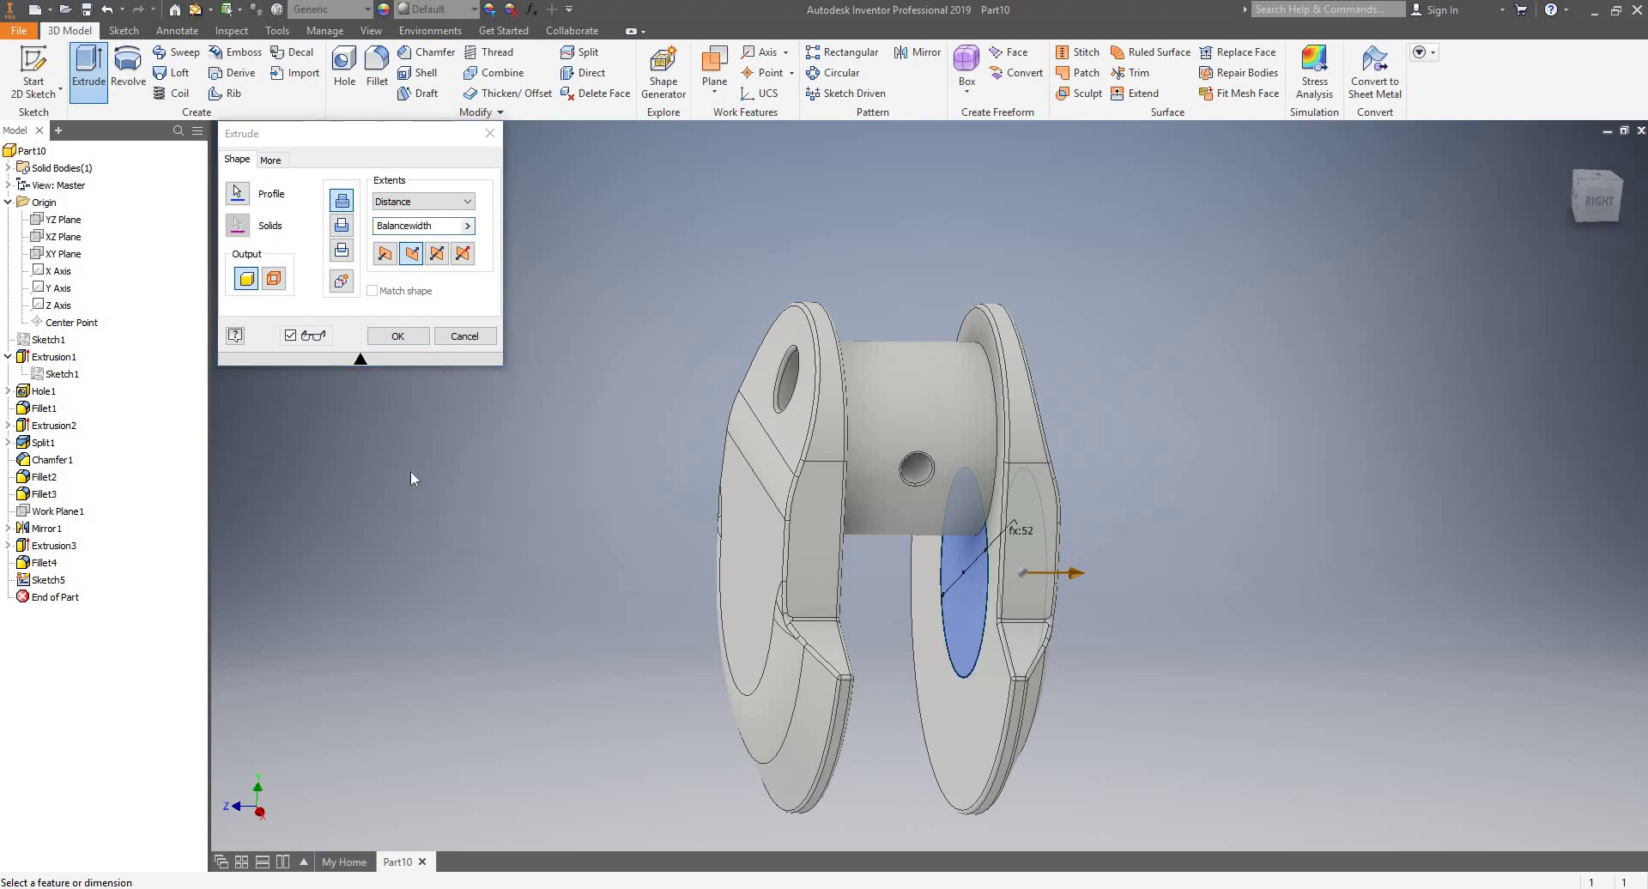
pyautogui.click(434, 221)
pyautogui.write('Spac')
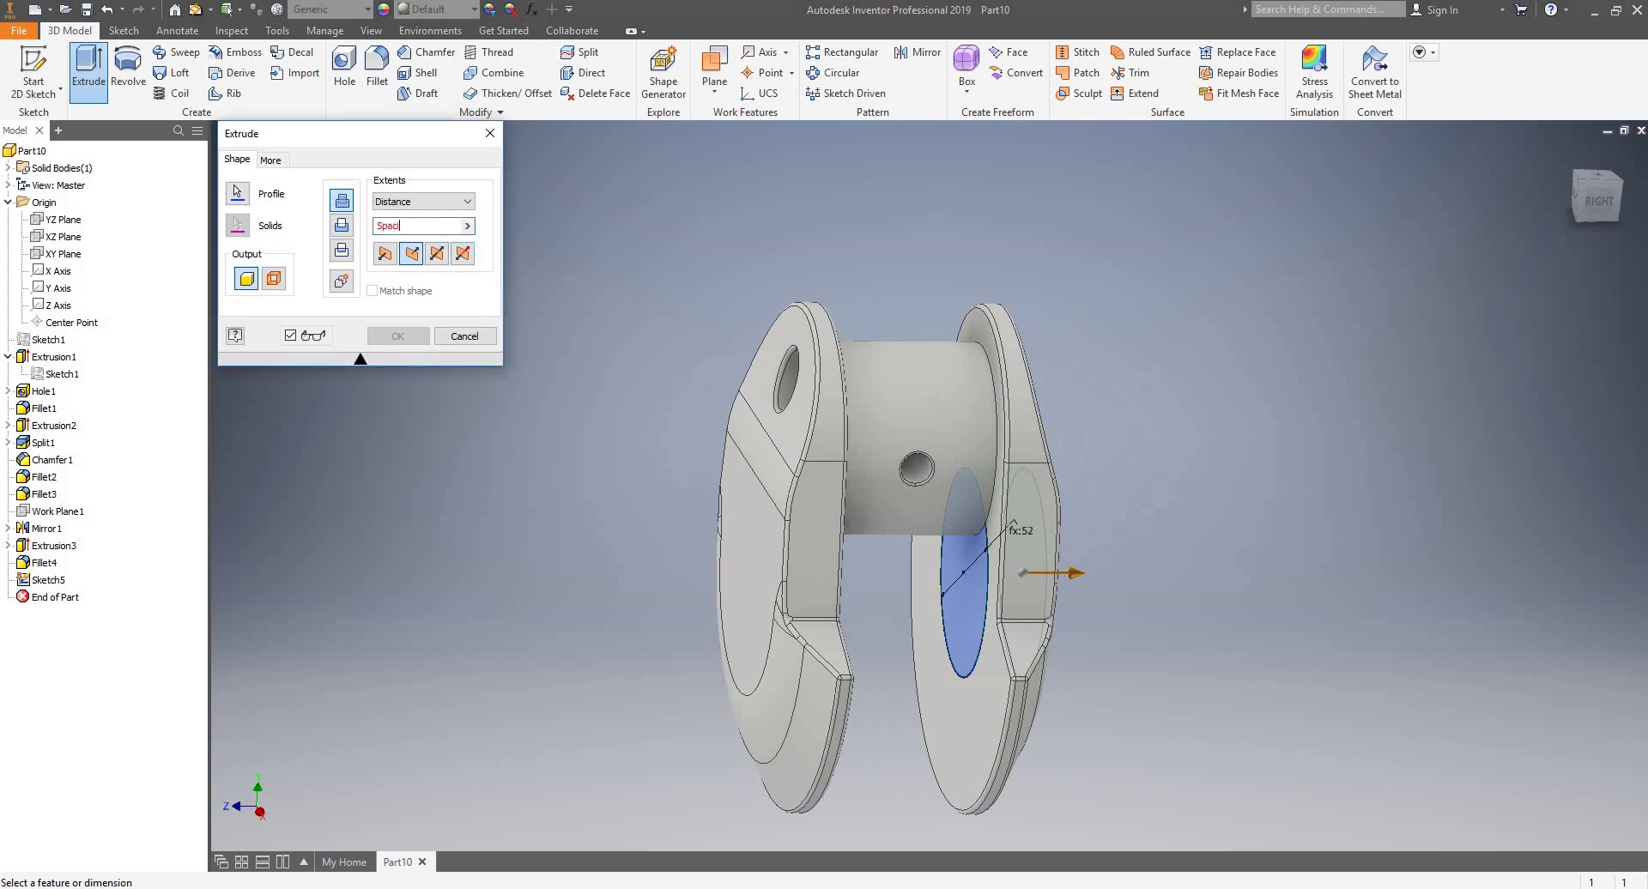
pyautogui.write('ing/')
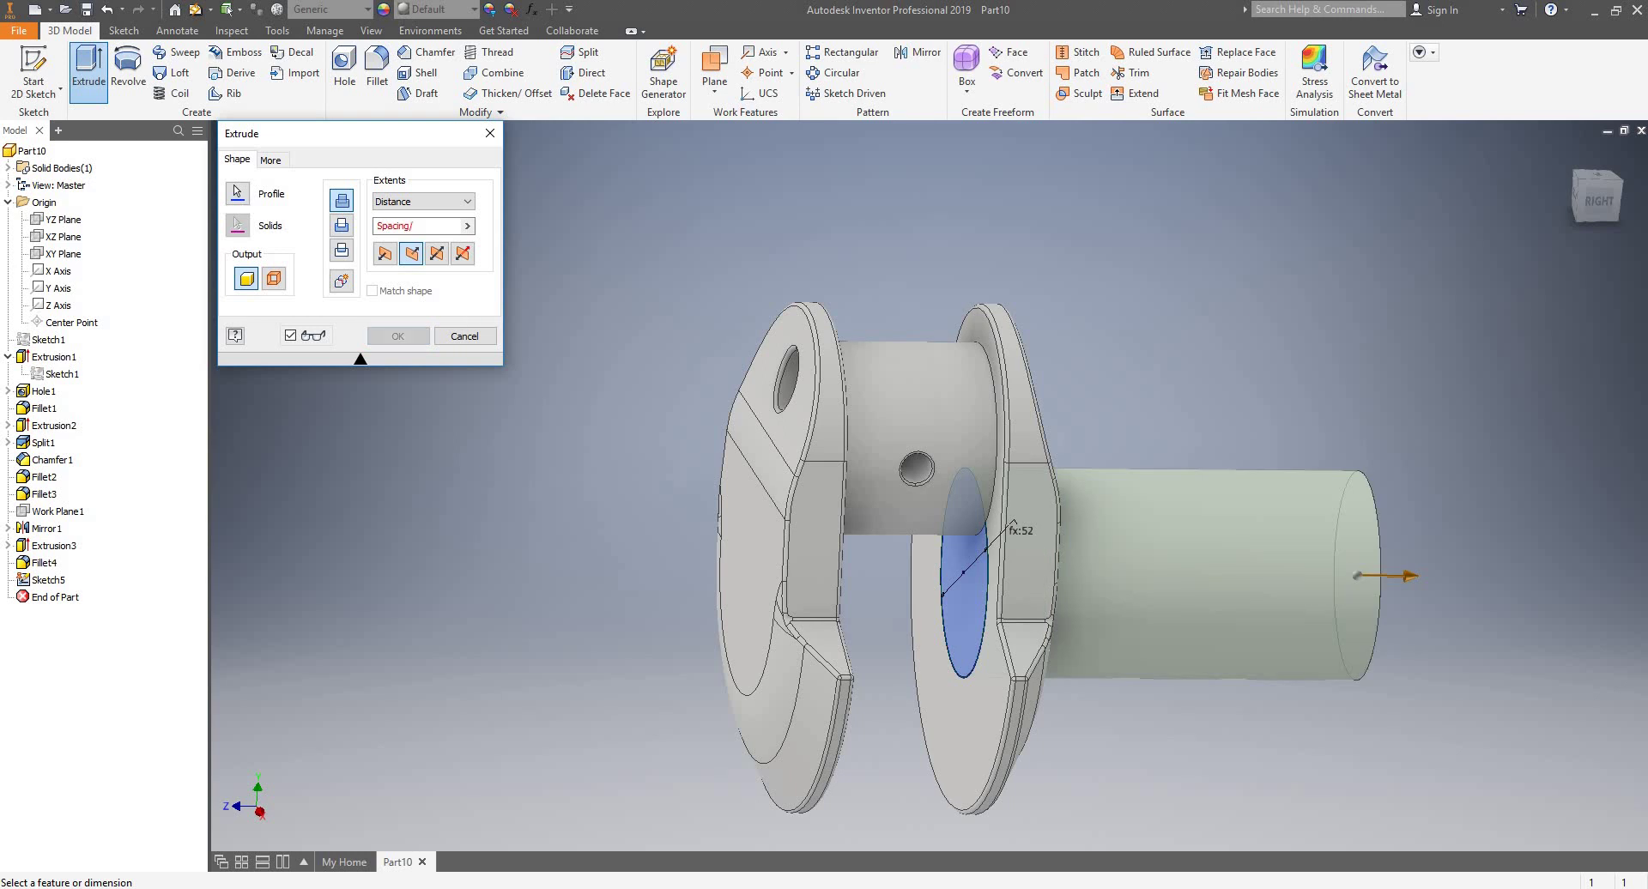
pyautogui.write('1.5')
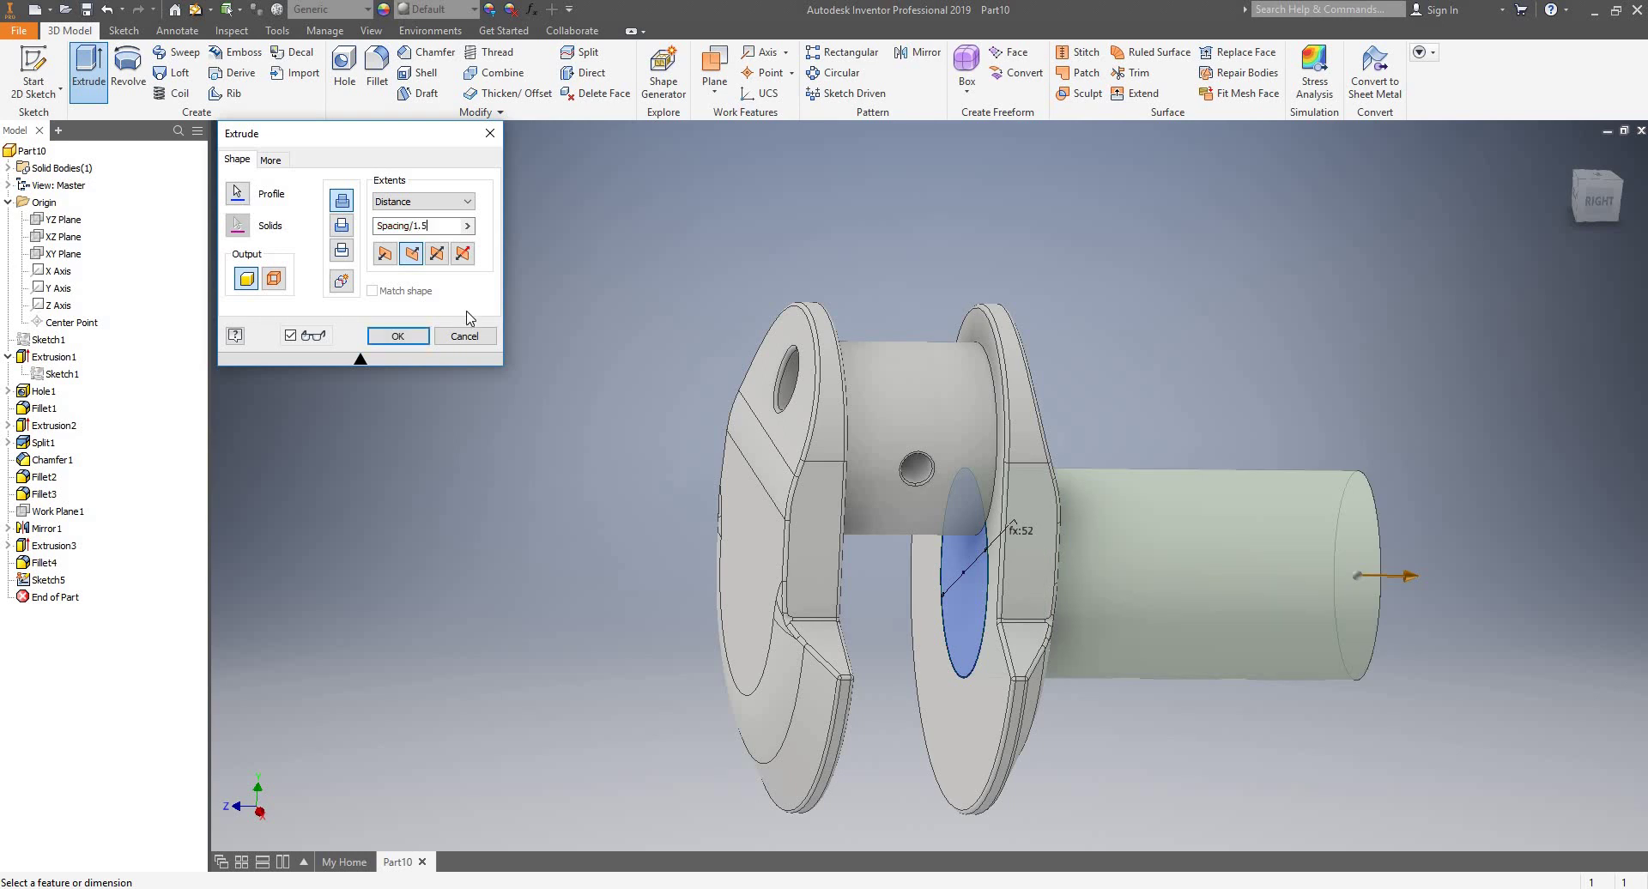
# - Extrude the 52 mm circle outward from the web by the distance Spacing/1.535
pyautogui.write('35')
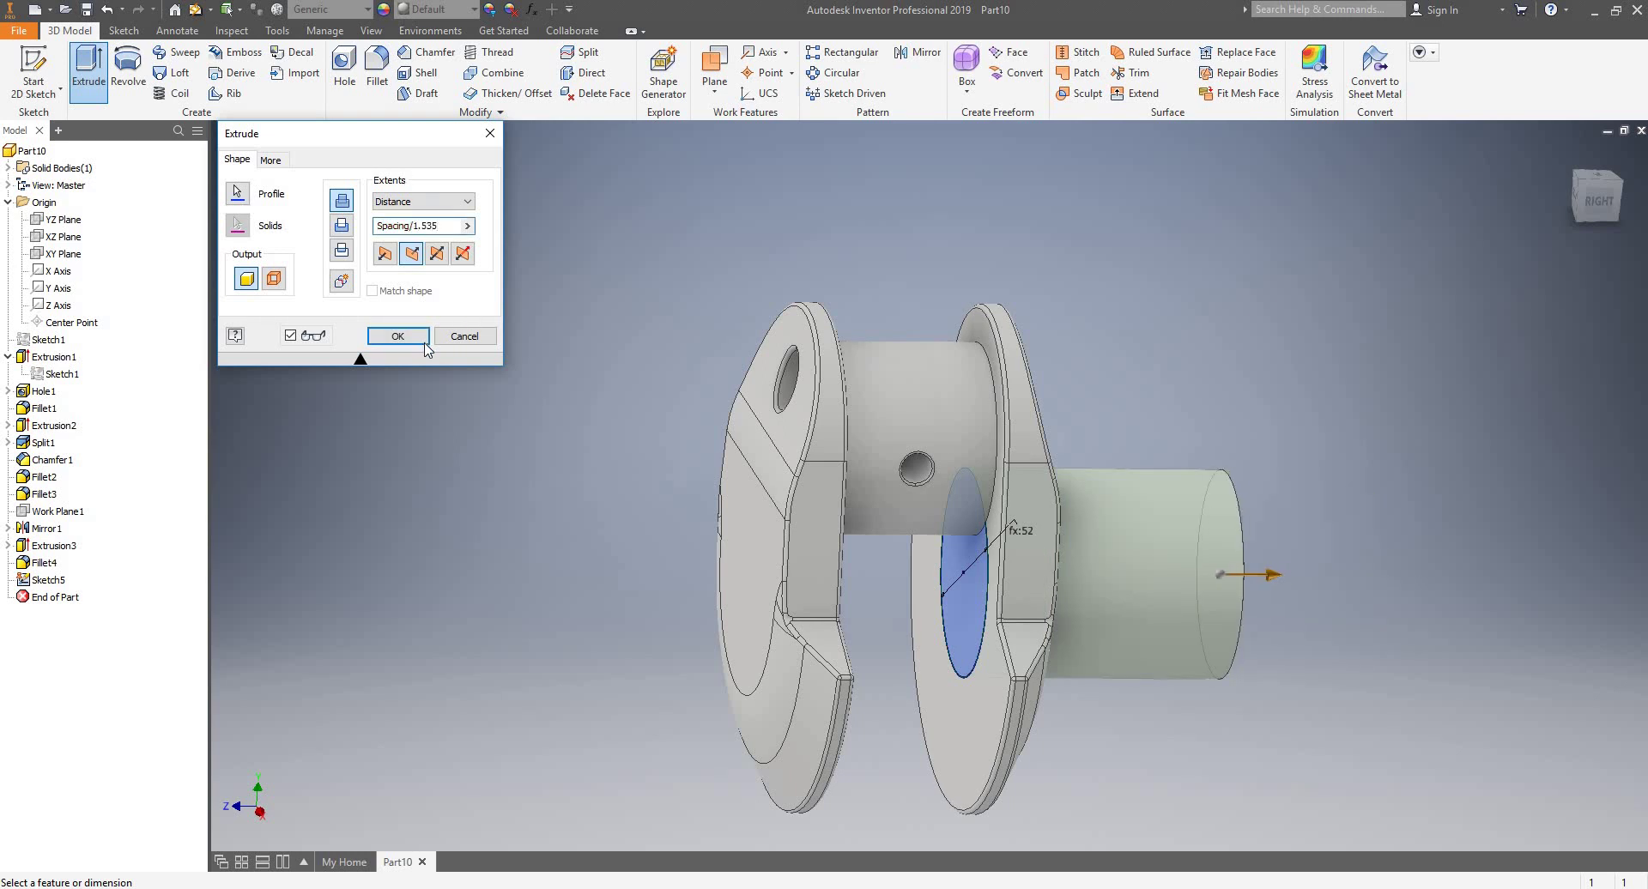
pyautogui.click(398, 336)
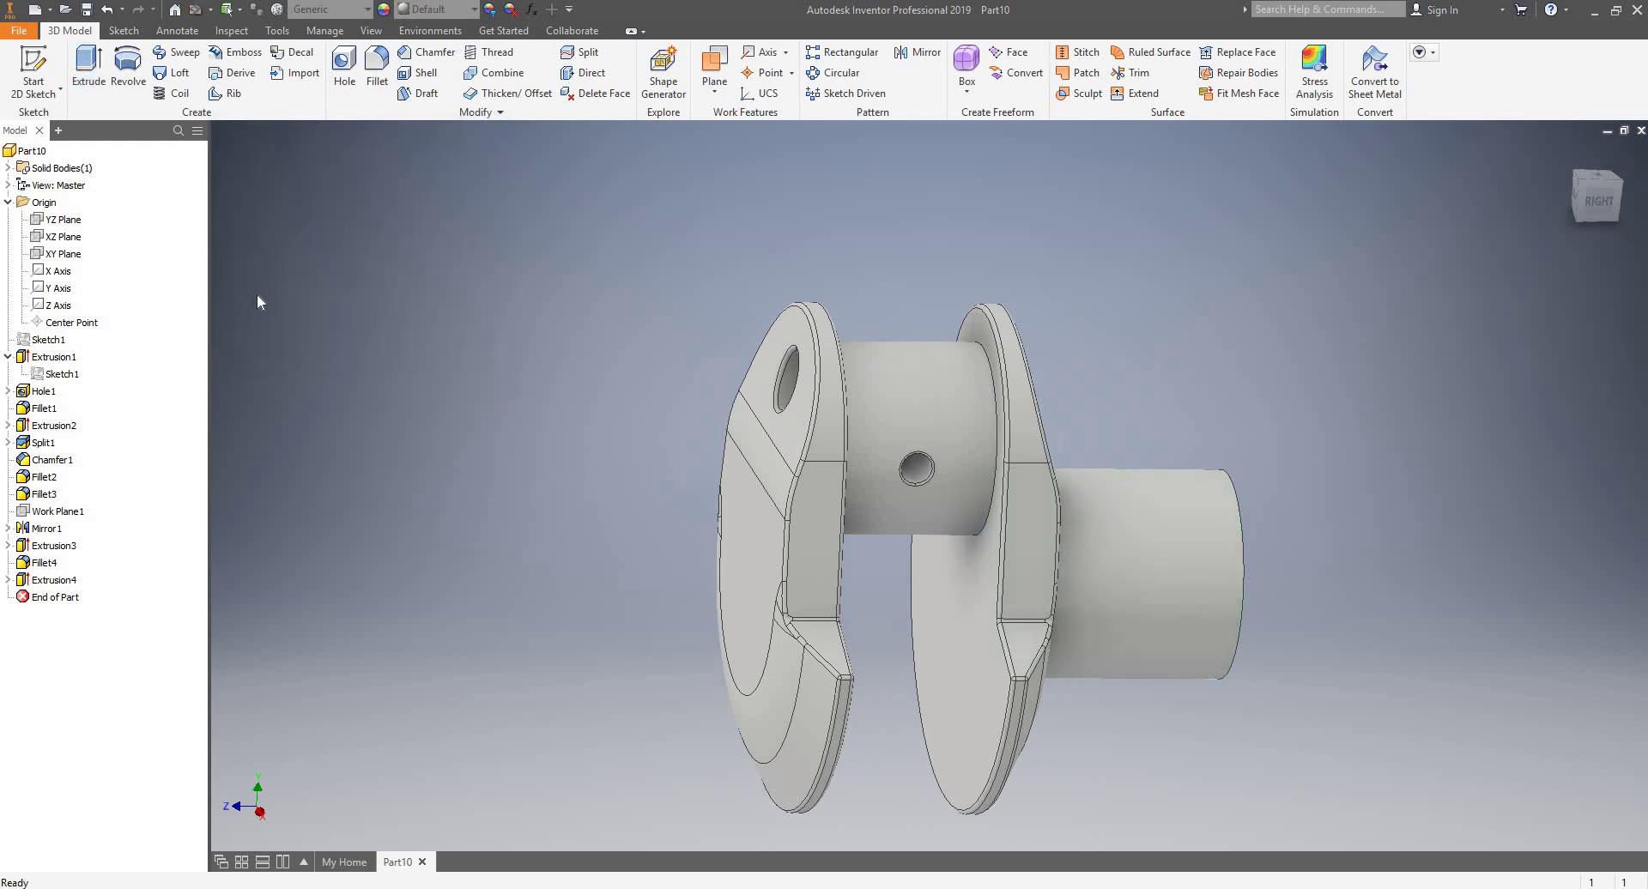
# - Start a sketch on the YZ plane, slice the graphics, and project the cut edges of the crank
pyautogui.click(36, 73)
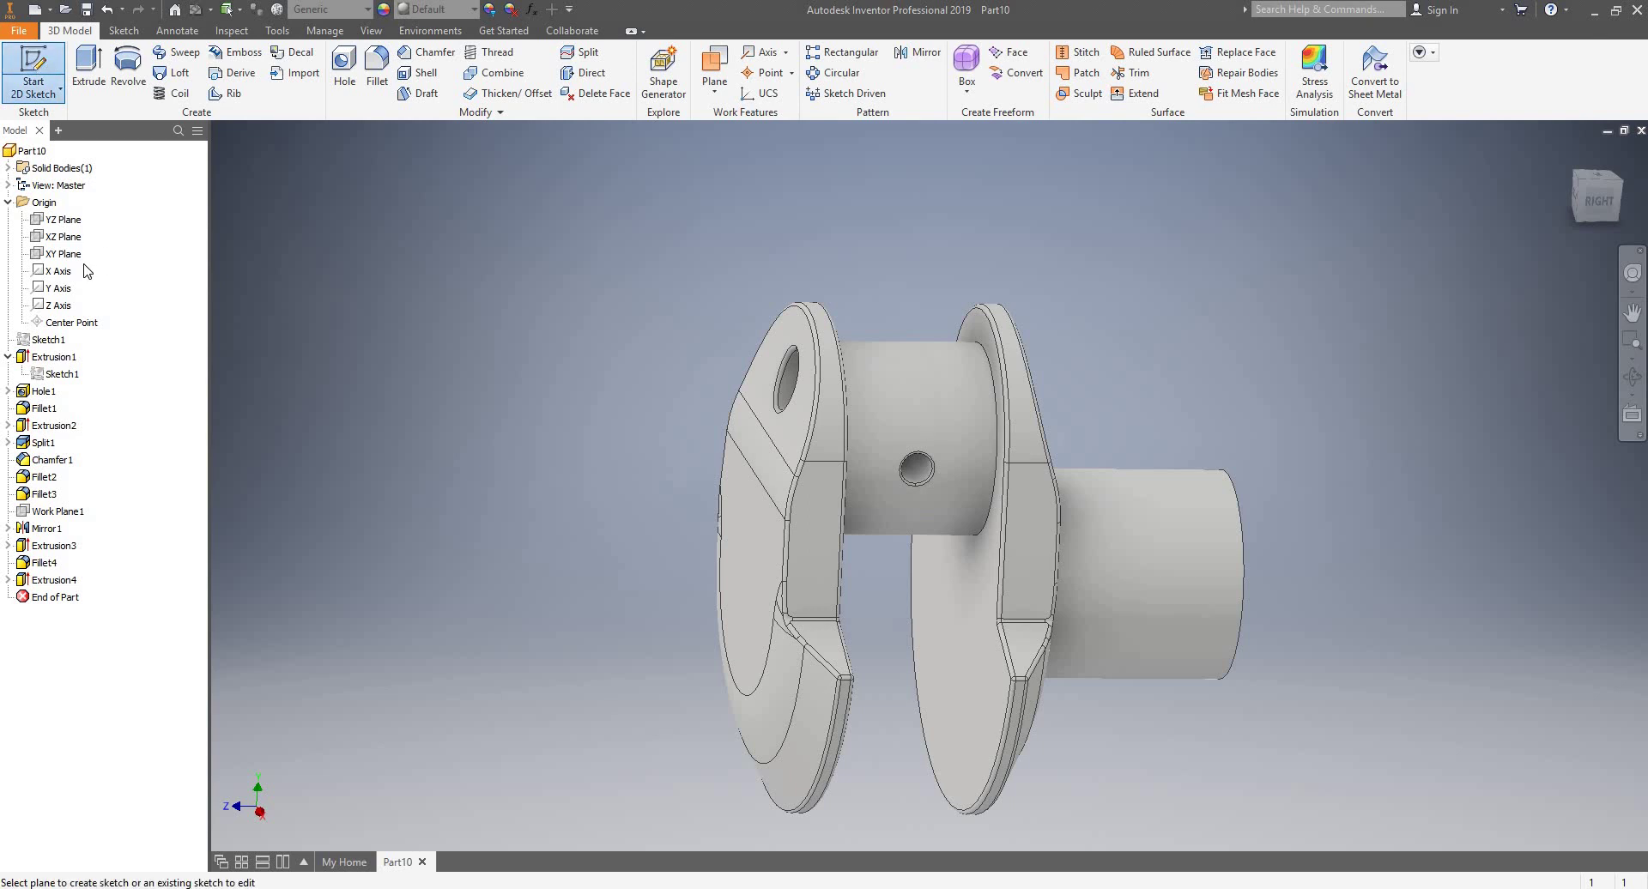
pyautogui.click(55, 221)
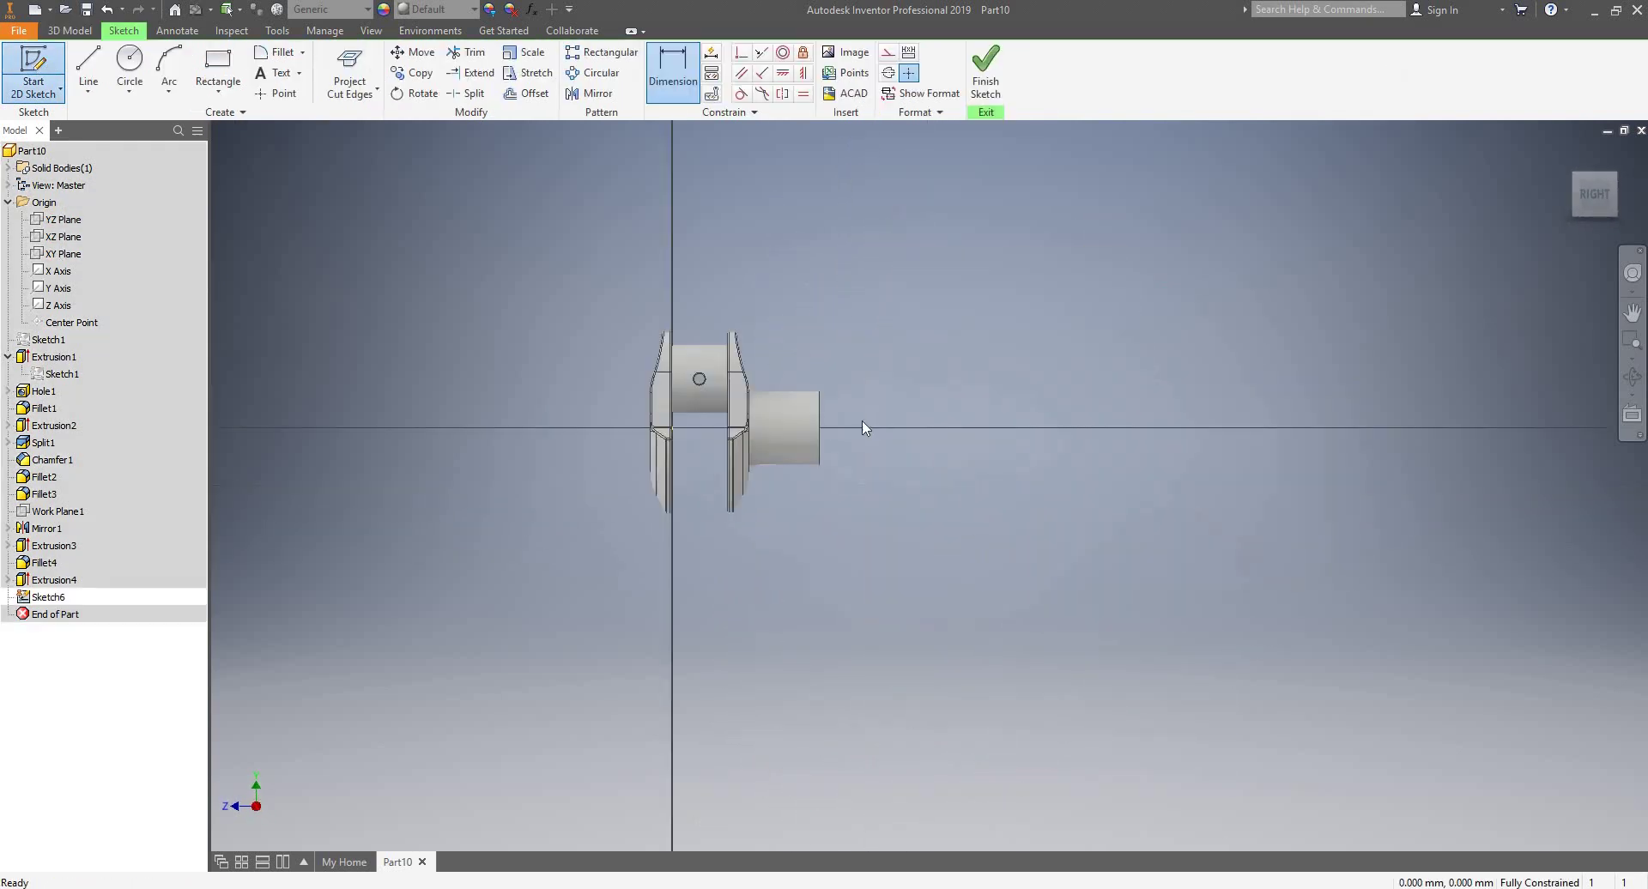
pyautogui.scroll(5, 864, 430)
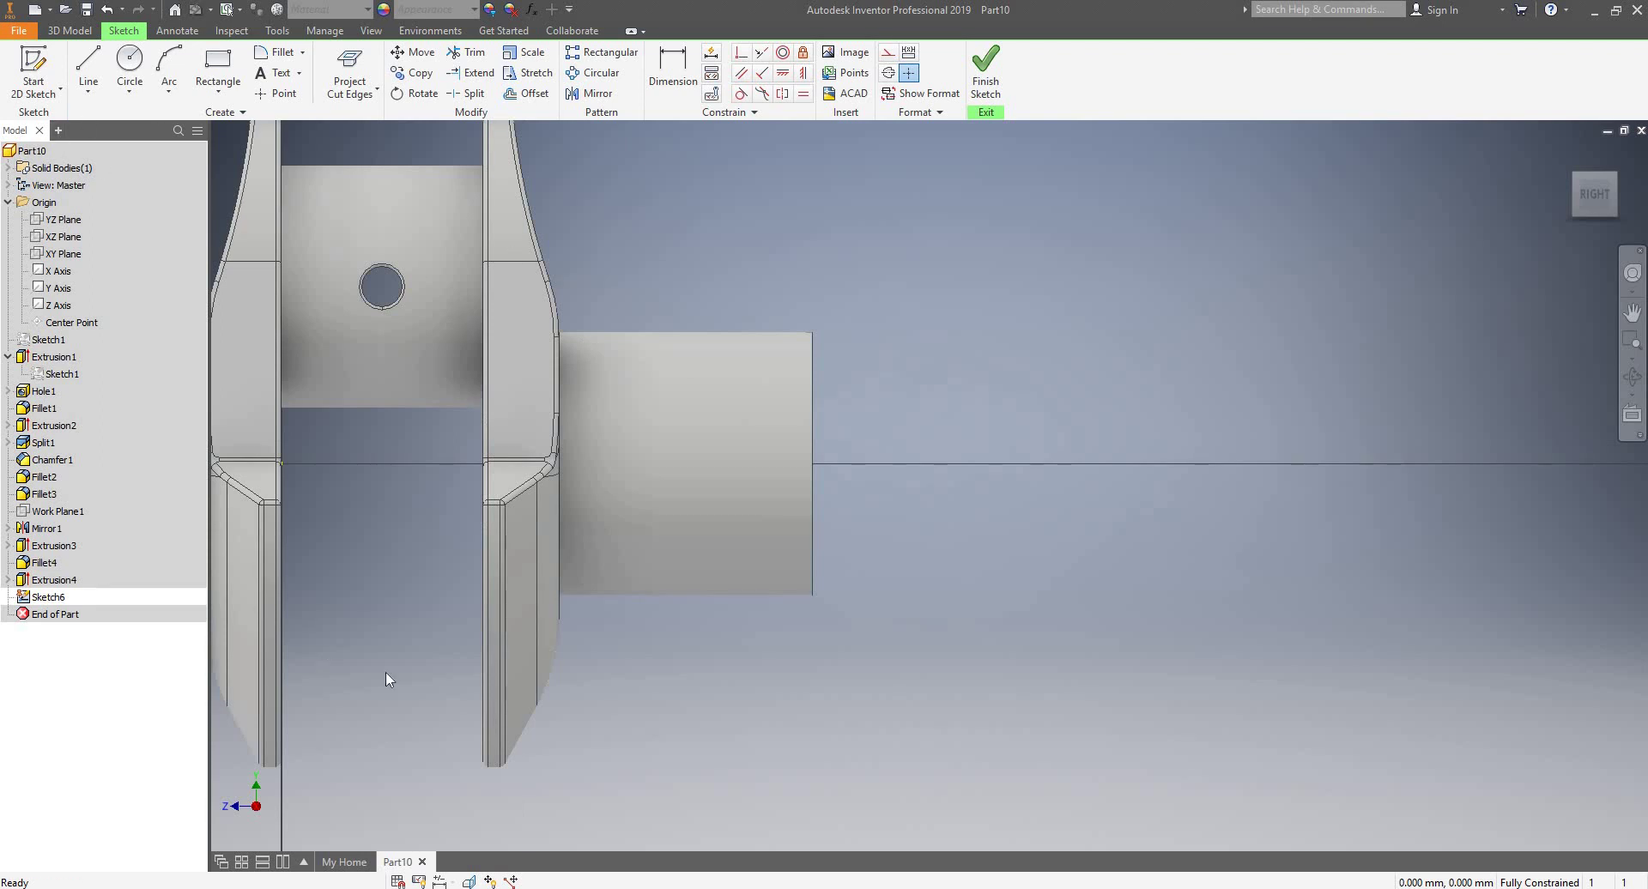
pyautogui.click(469, 881)
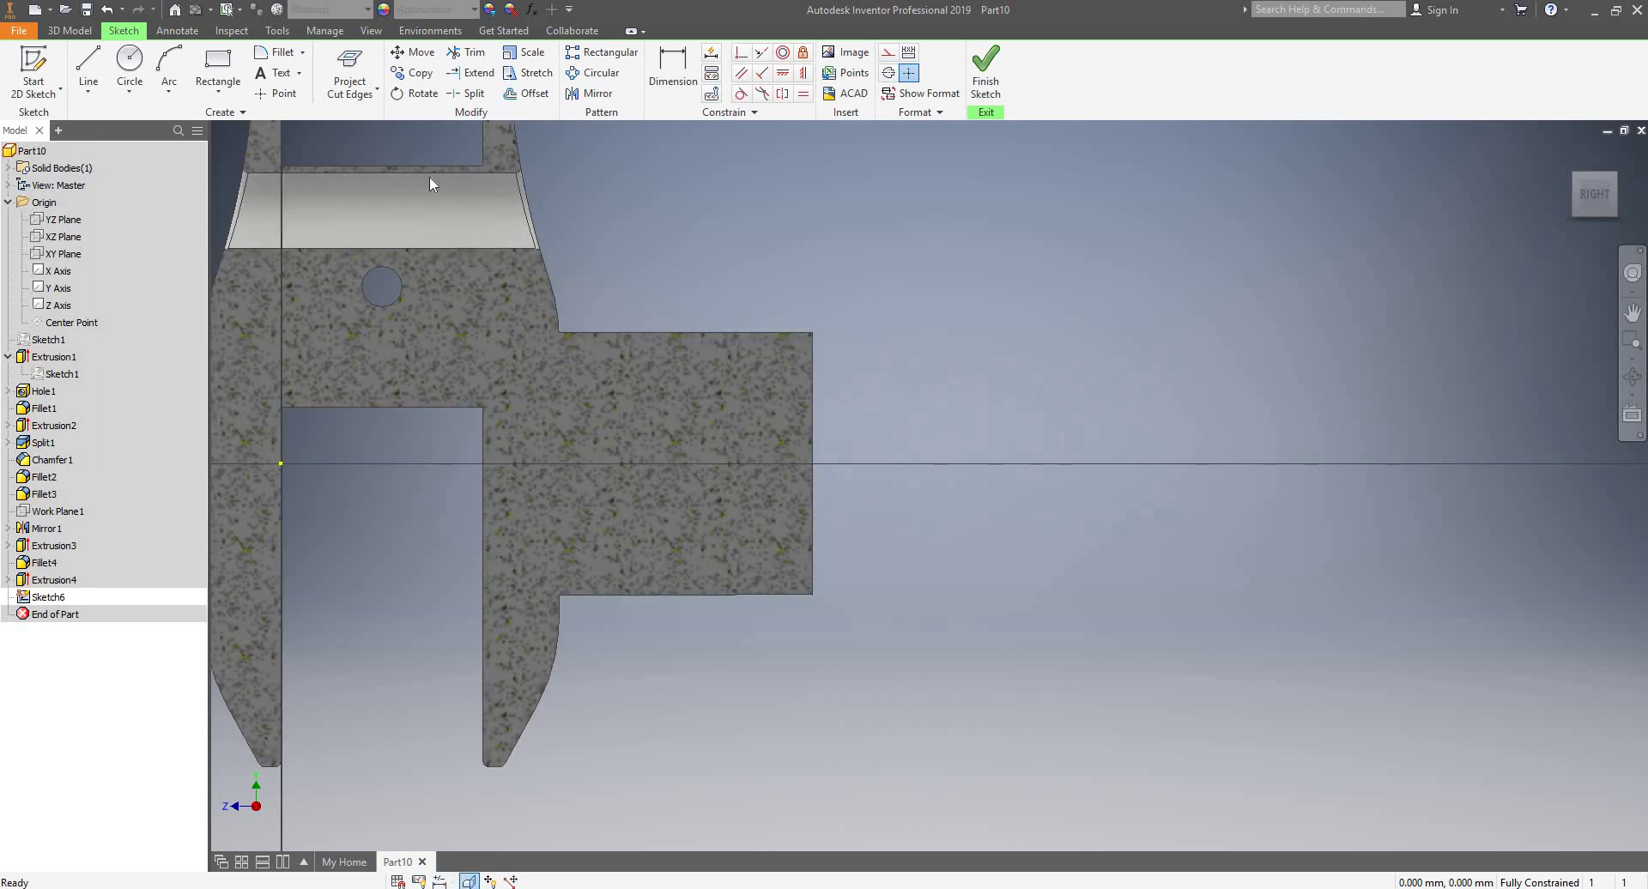
pyautogui.click(350, 68)
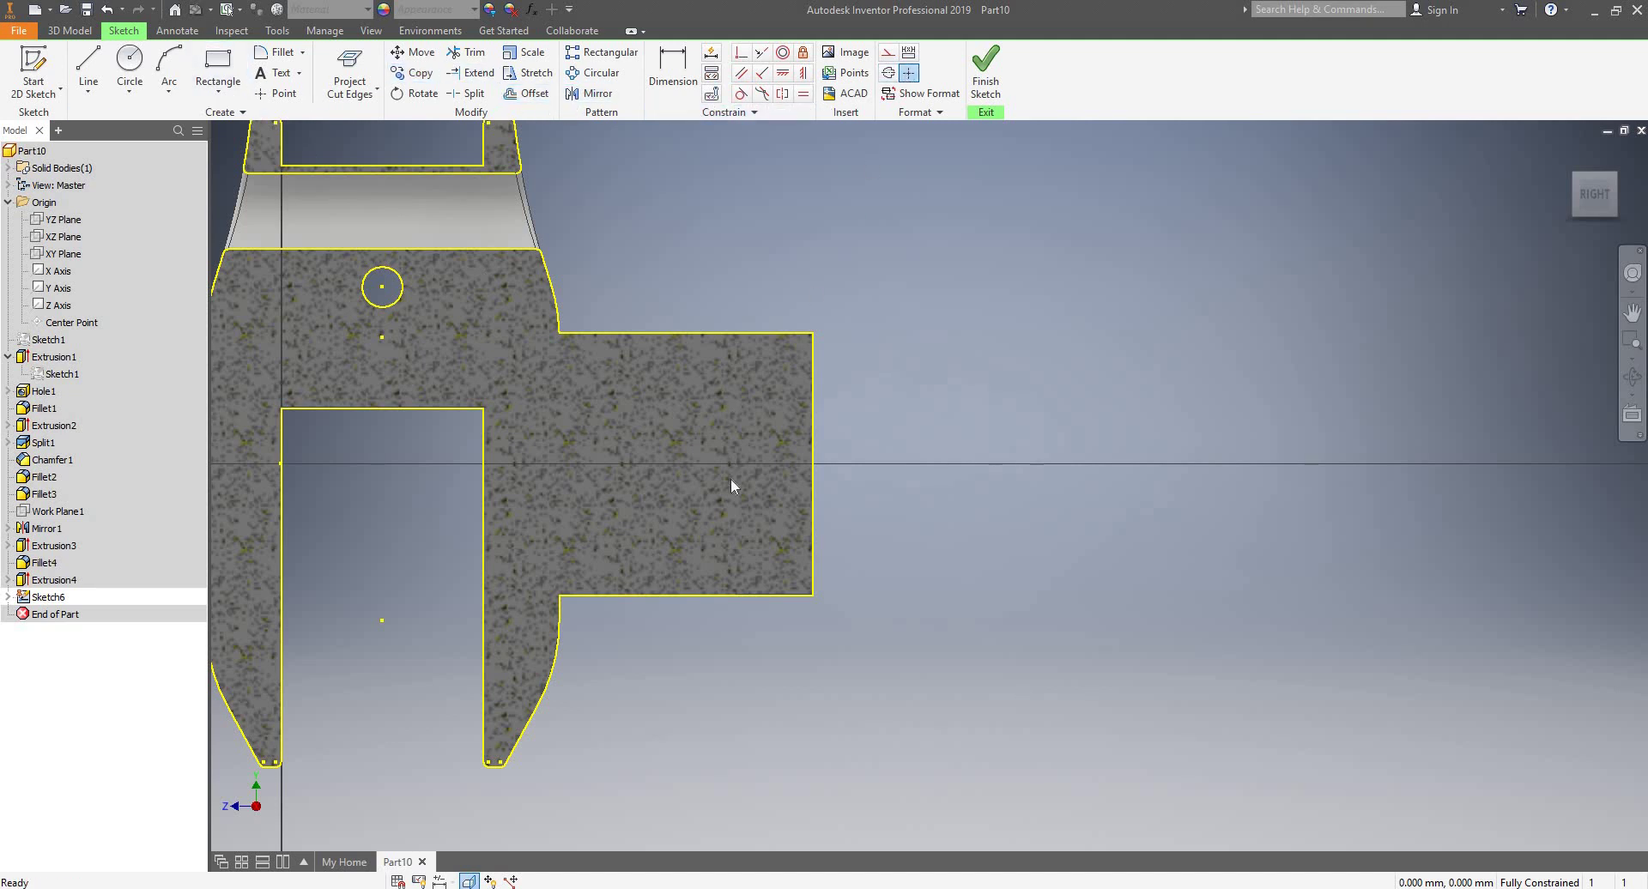
# - Place a sketch point inside the sectioned shaft, slightly above its centre axis
pyautogui.click(261, 96)
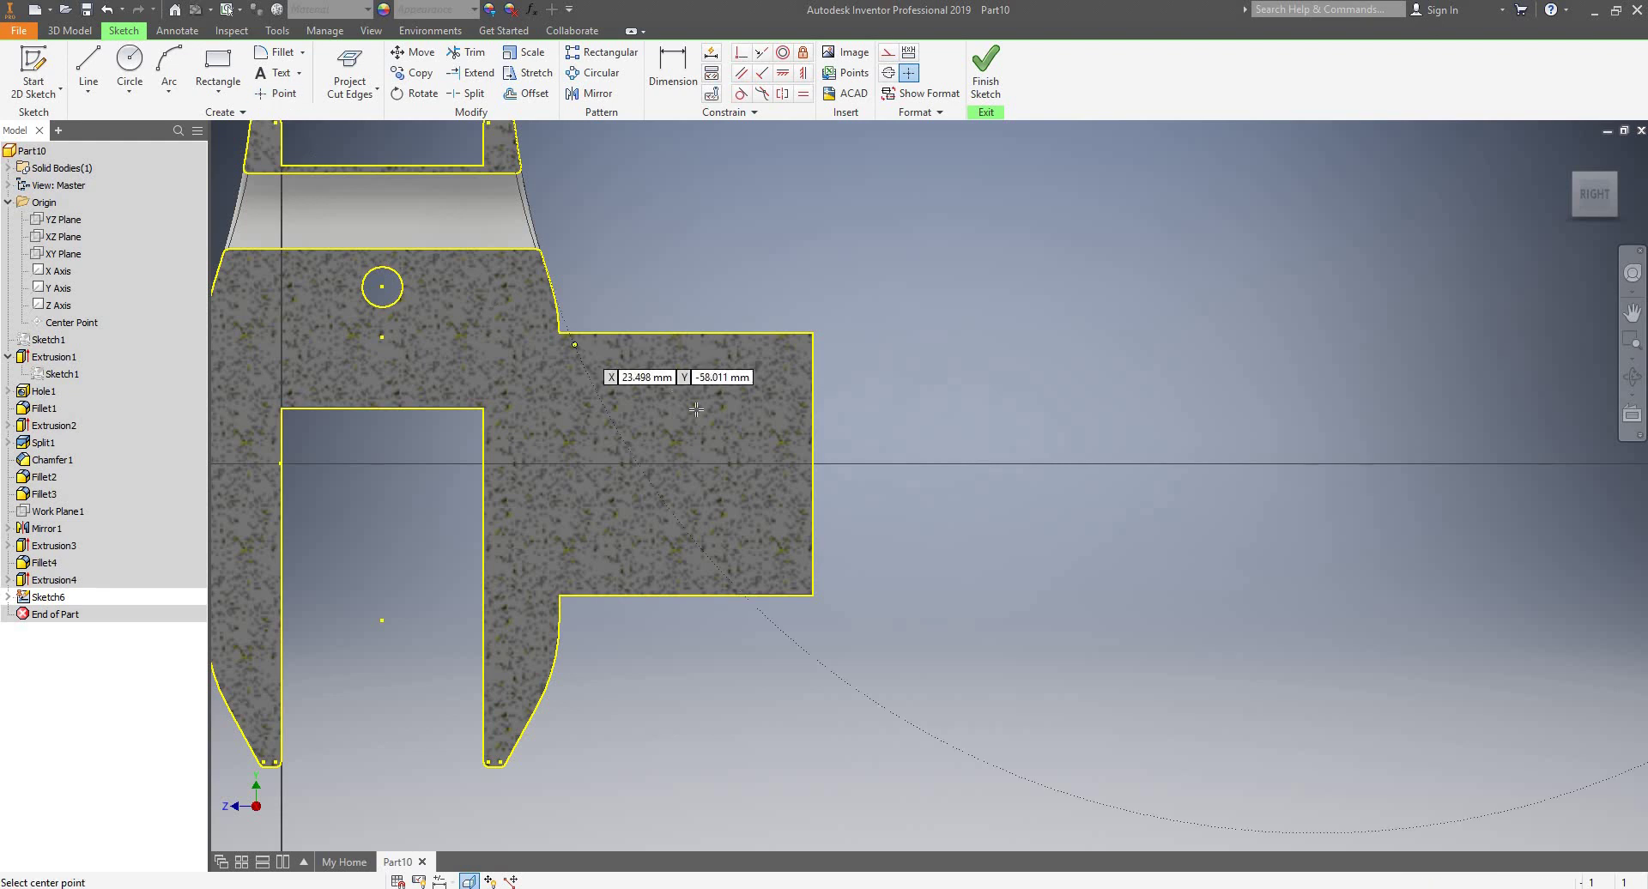
pyautogui.click(700, 444)
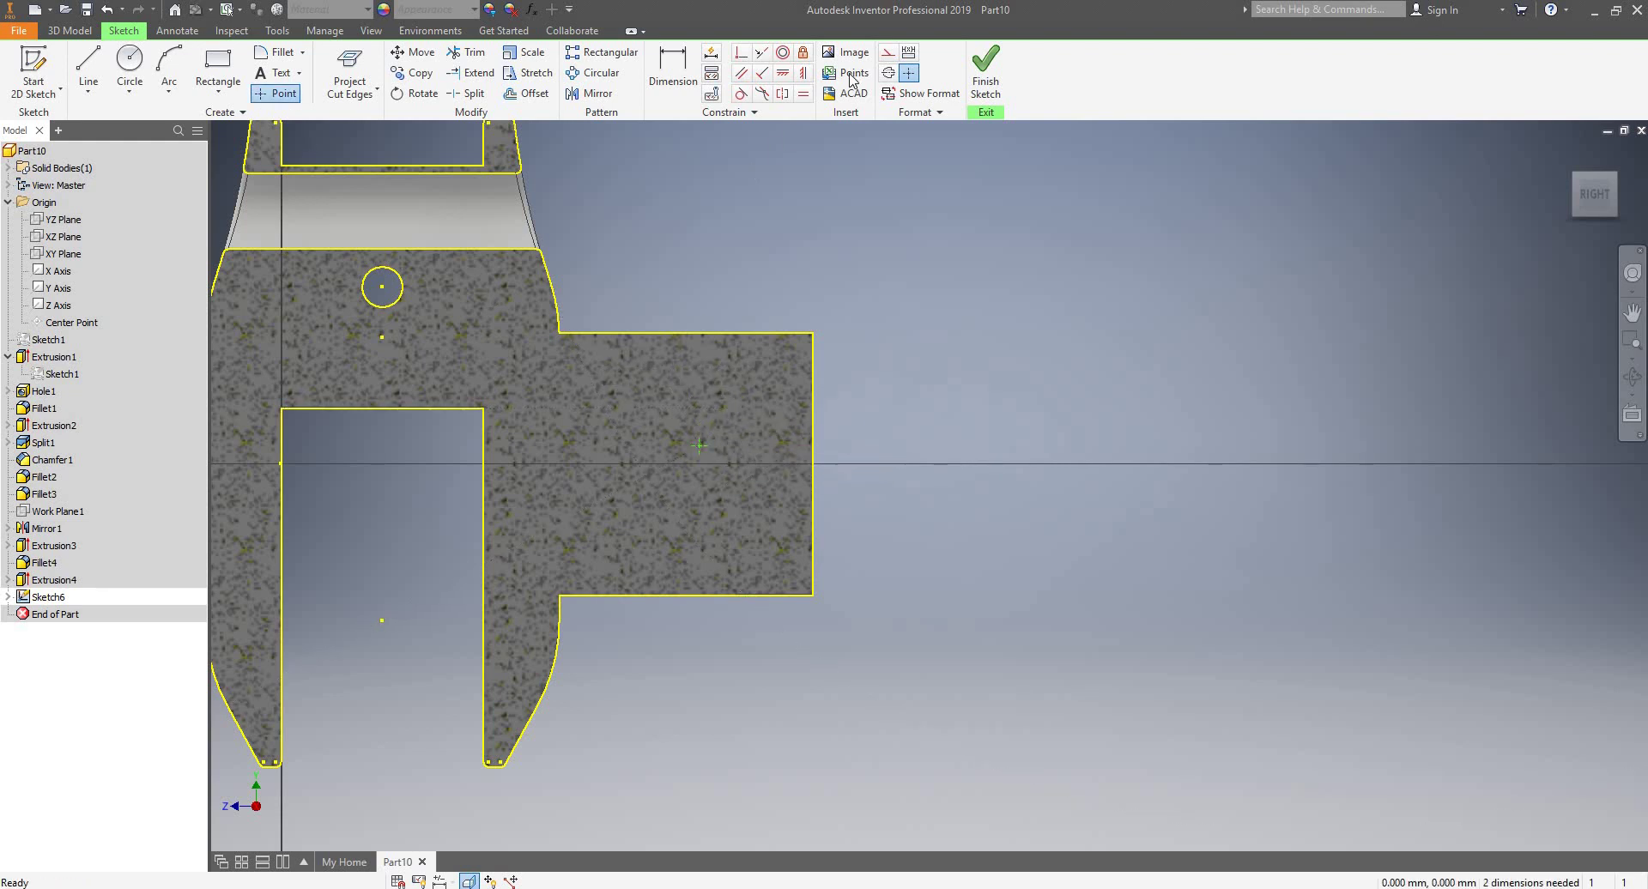
# - Try to align the sketch point with the midpoint of the shaft's upper edge and undo the alignment
pyautogui.click(782, 72)
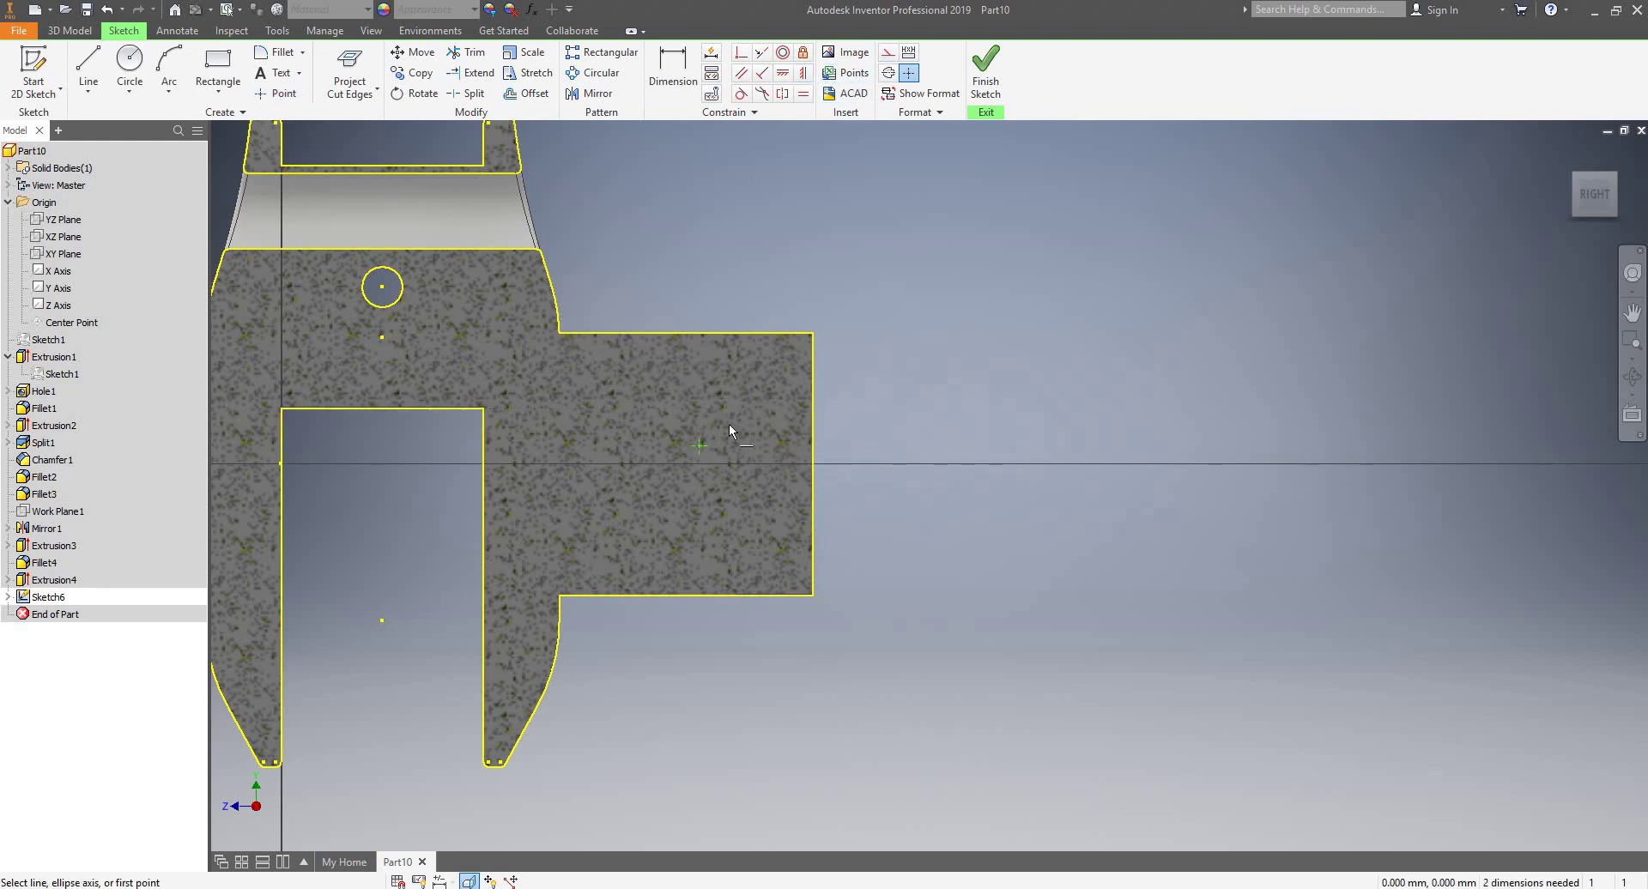
pyautogui.click(704, 446)
pyautogui.click(686, 332)
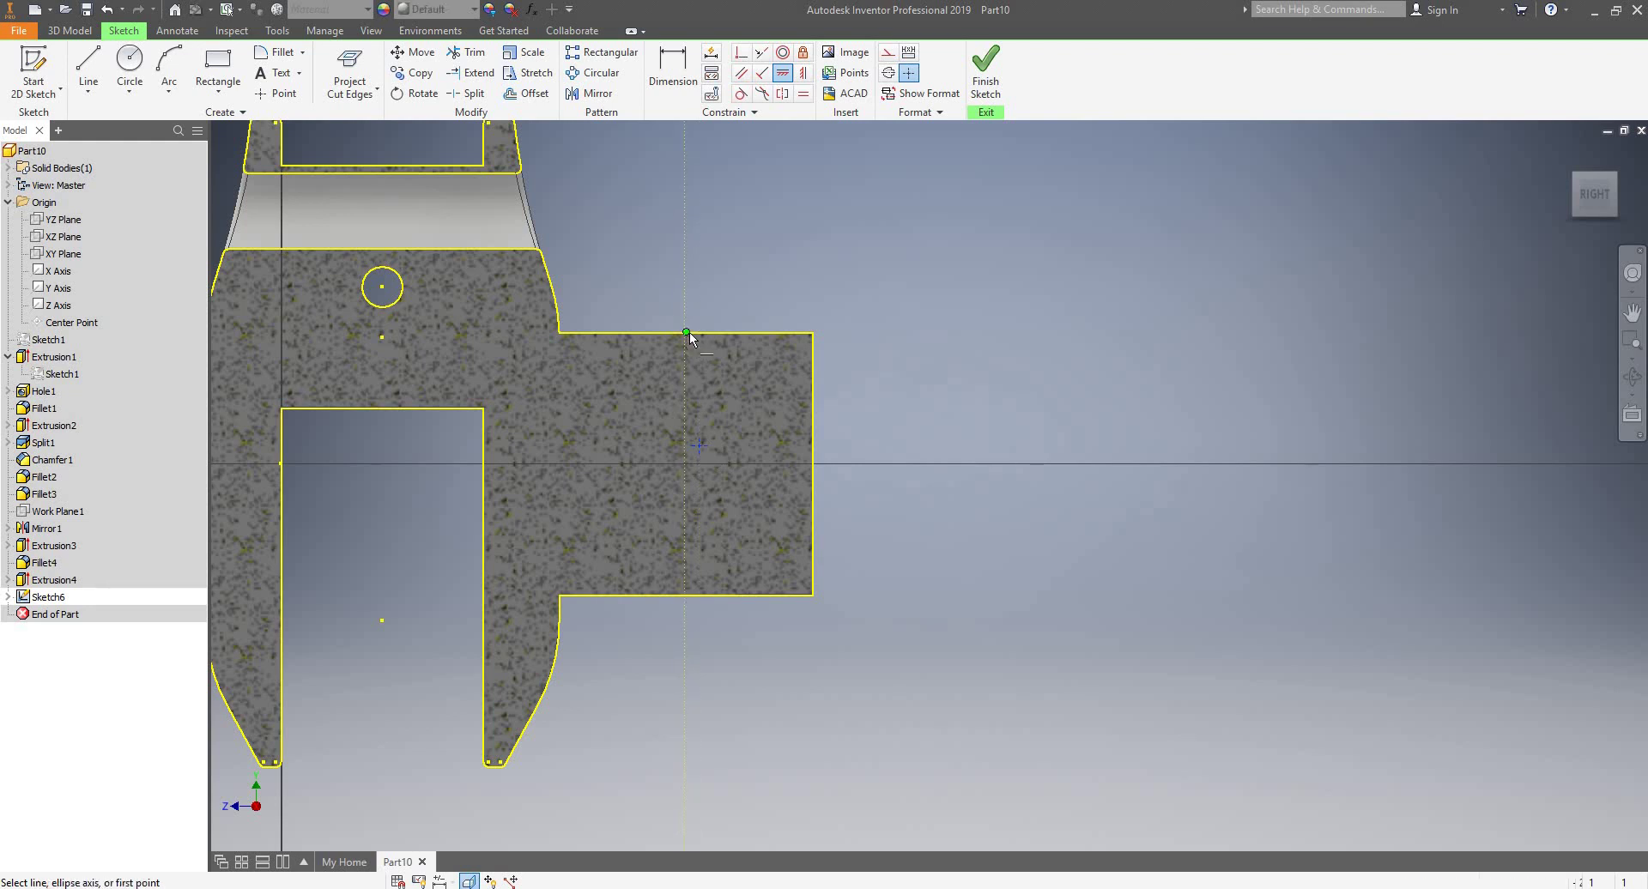
pyautogui.click(805, 74)
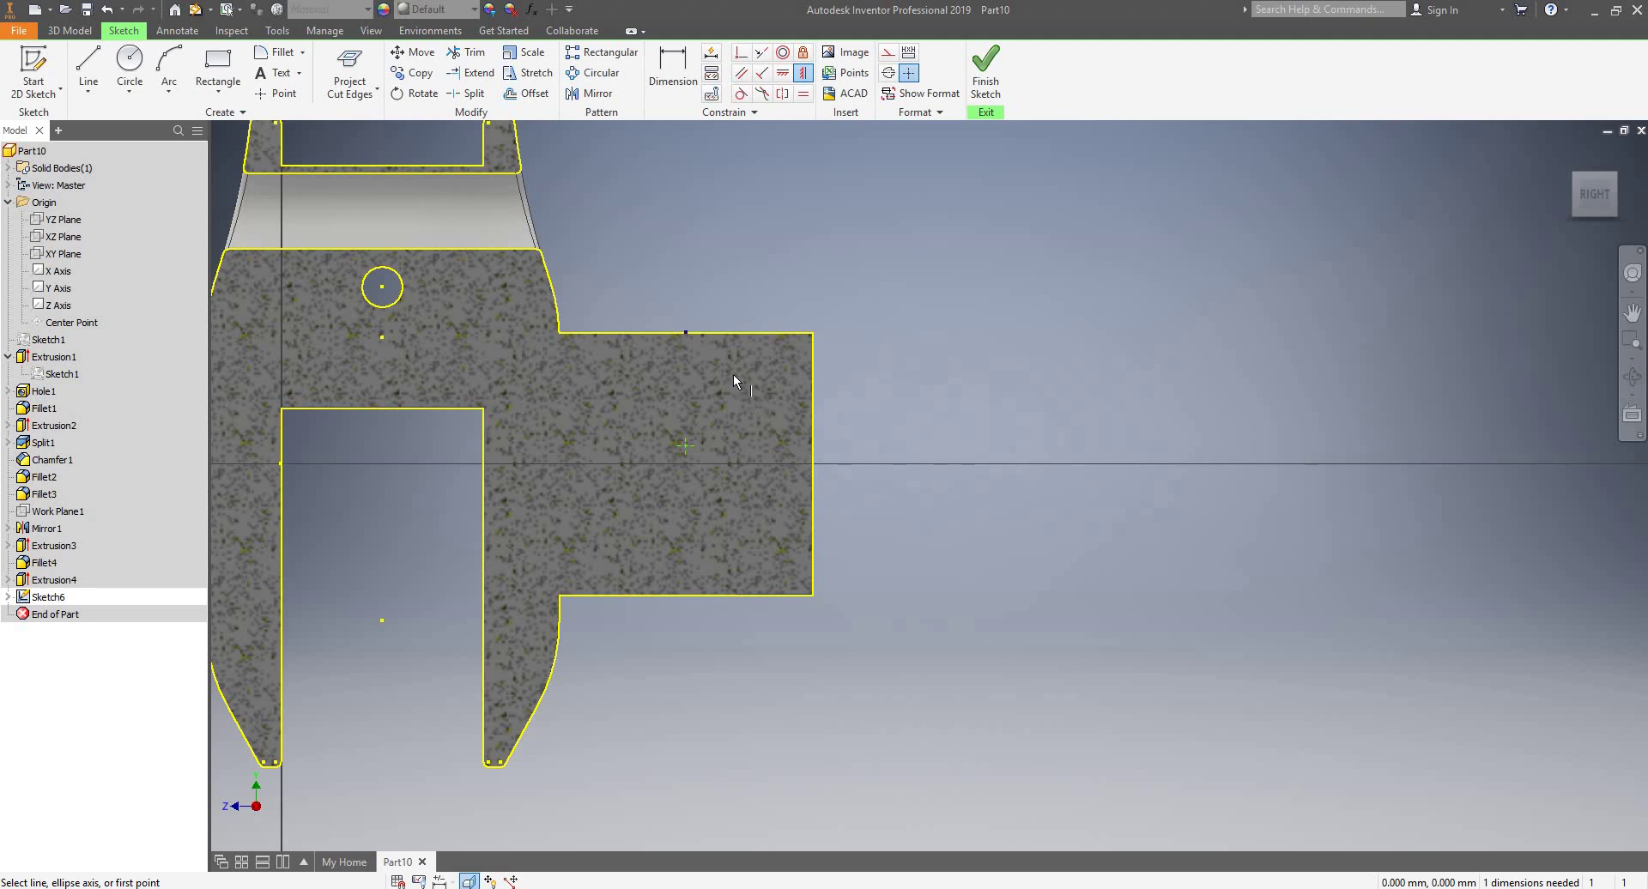
pyautogui.press('Escape')
pyautogui.hotkey('ctrl', 'z')
# - Align the sketch point horizontally with the midpoint of the shaft's outer end edge
pyautogui.click(701, 443)
pyautogui.click(813, 463)
pyautogui.press('Escape')
# - Dimension the sketch point 20 mm from the shaft's junction with the web and finish the sketch
pyautogui.click(671, 65)
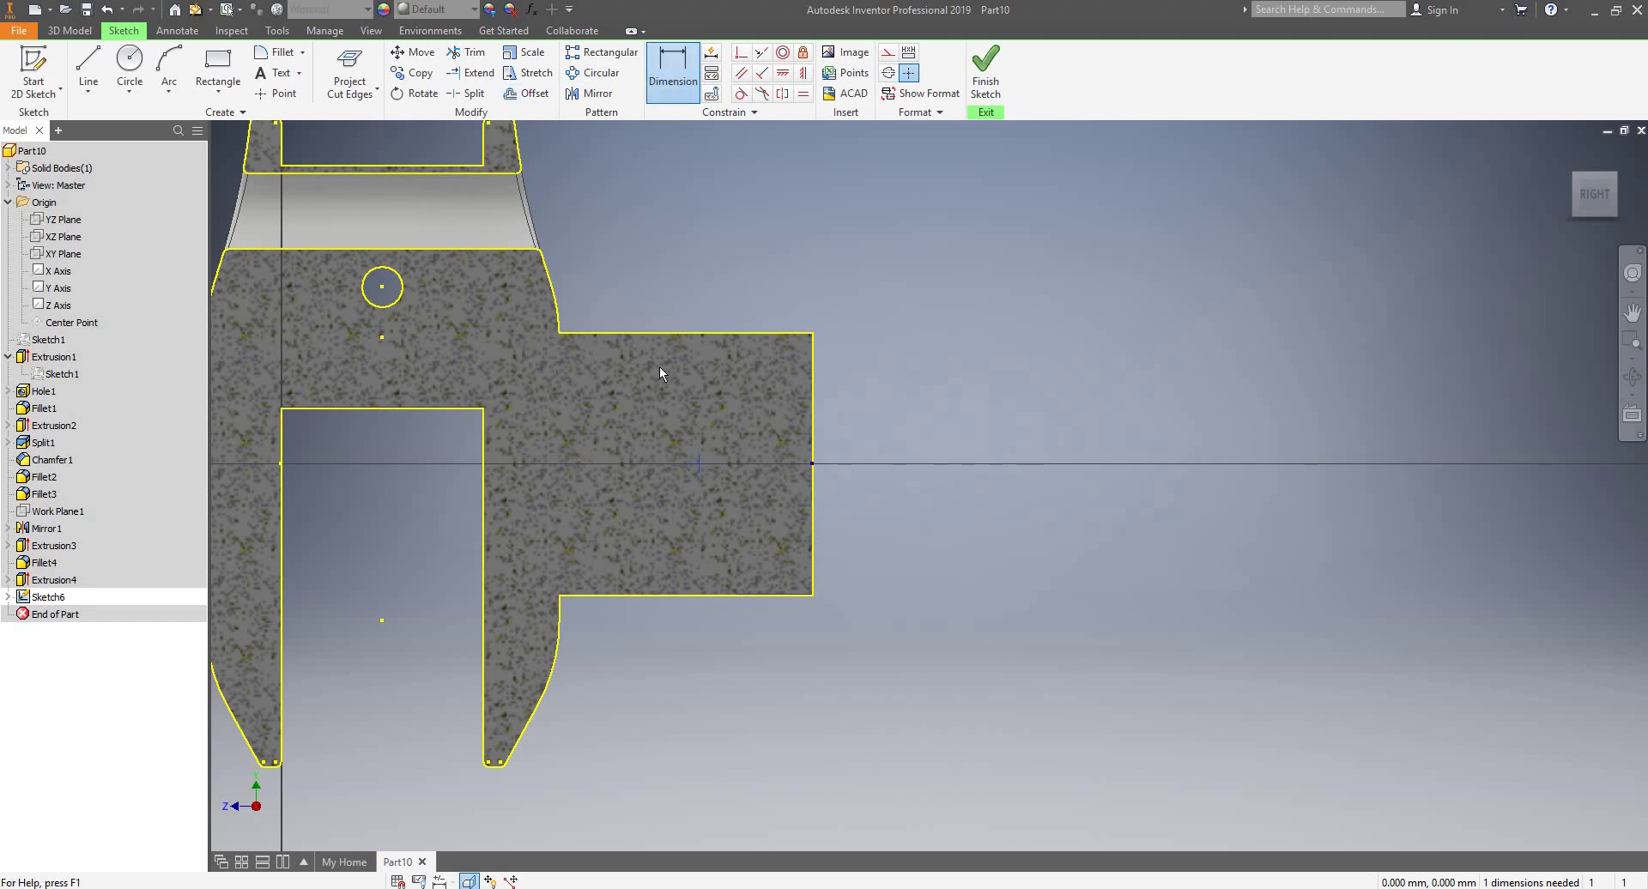
pyautogui.click(559, 594)
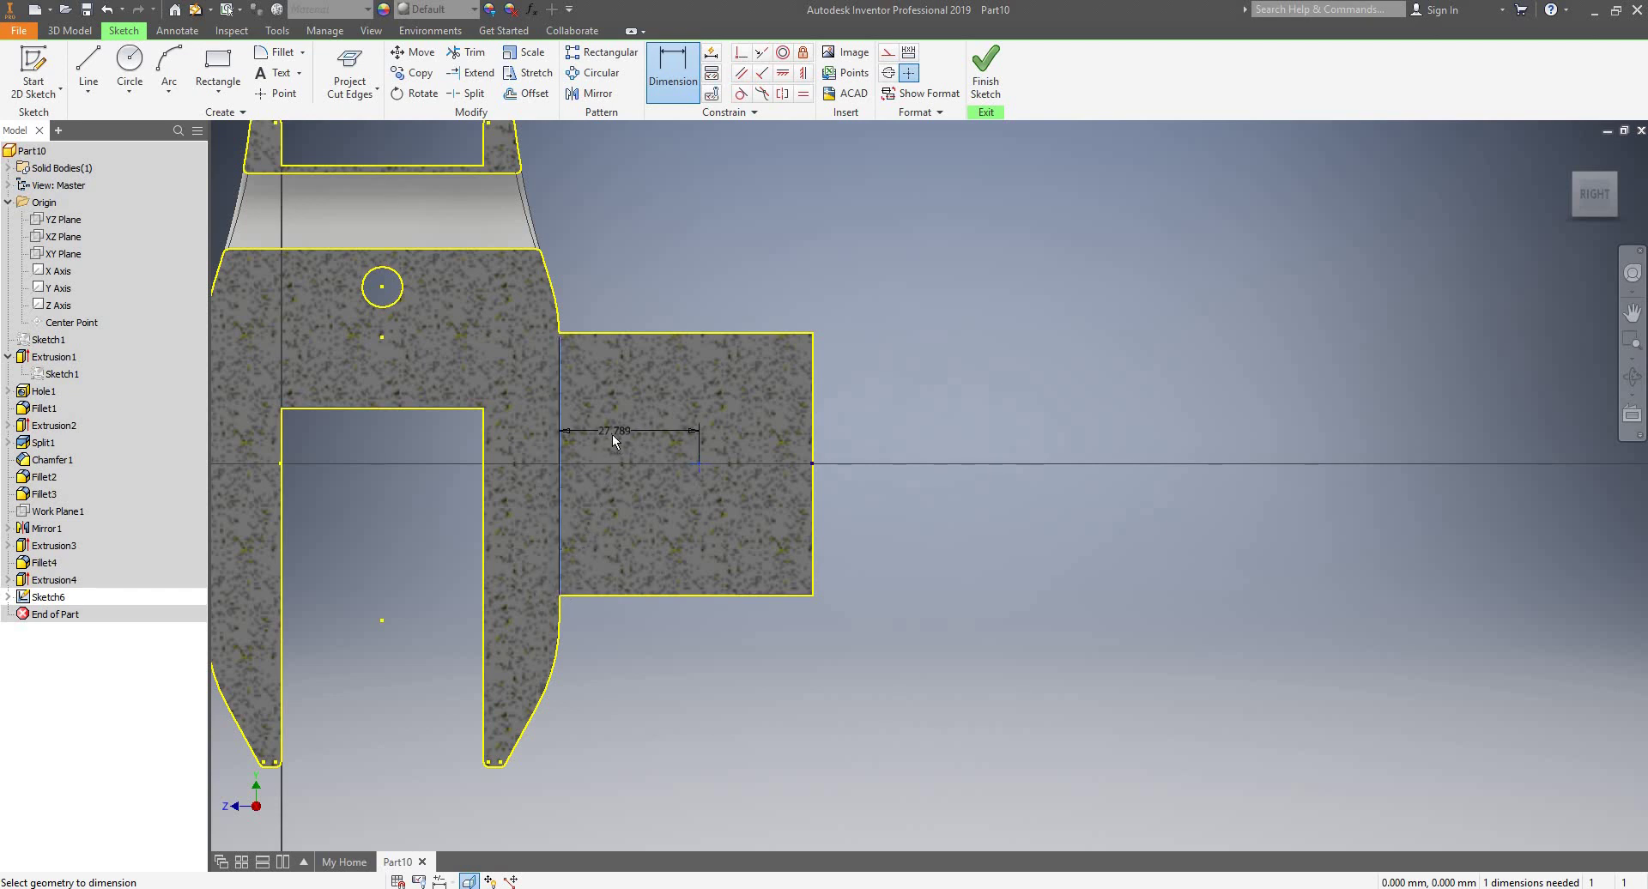
pyautogui.click(613, 446)
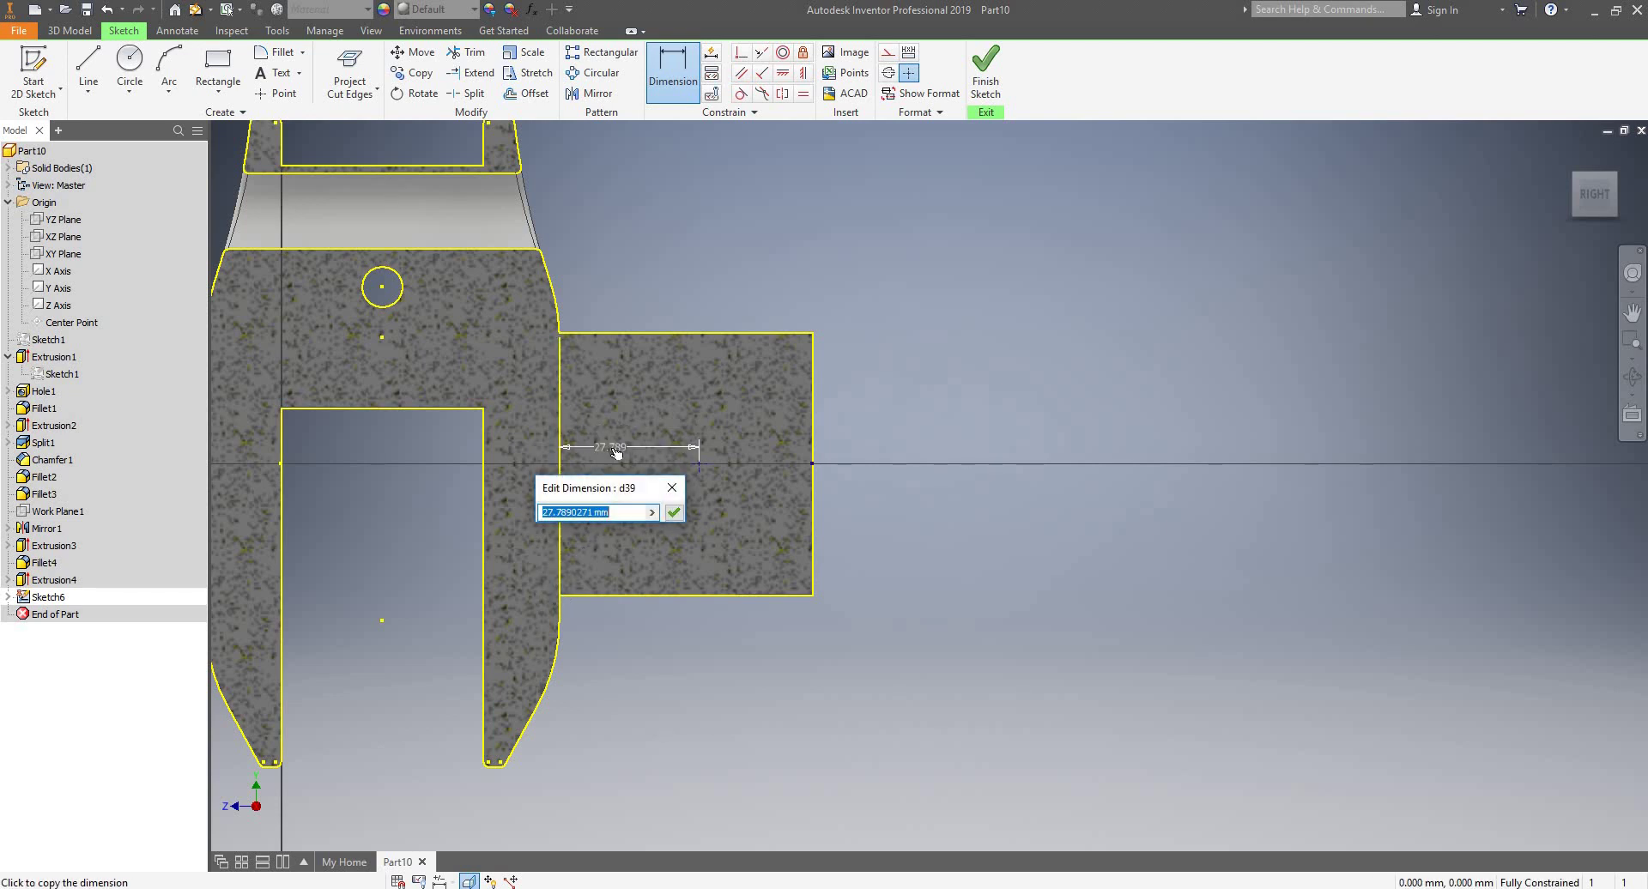
pyautogui.write('20')
pyautogui.press('Return')
pyautogui.press('Escape')
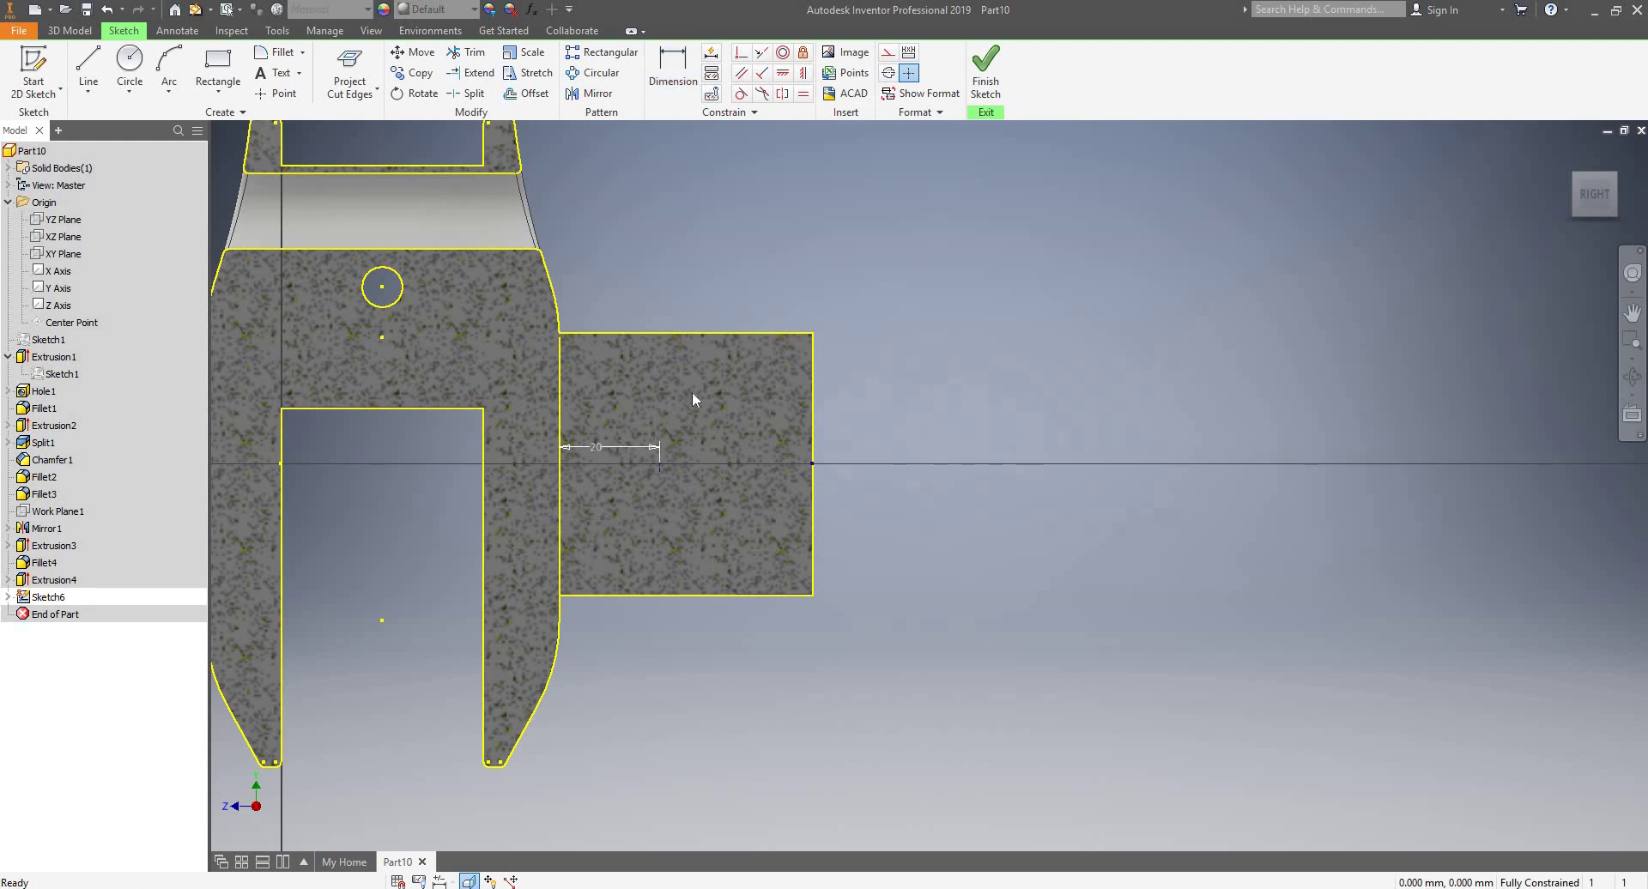
pyautogui.click(988, 84)
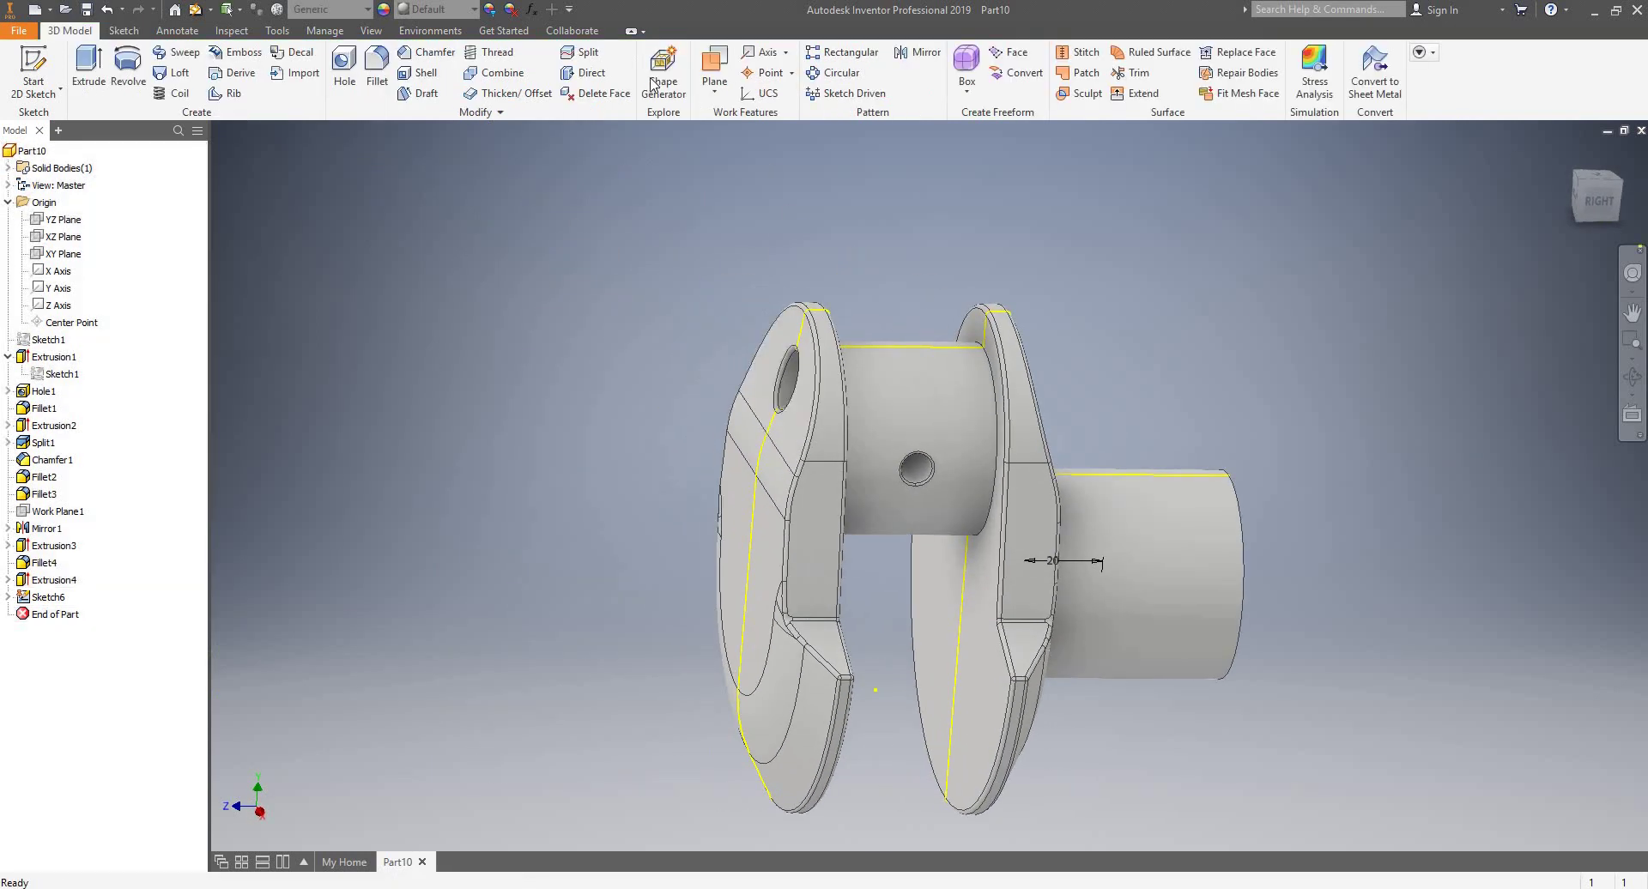
# - Cut a simple through-all hole in both directions at the sketch point, with the parameter Hole as diameter
pyautogui.click(344, 62)
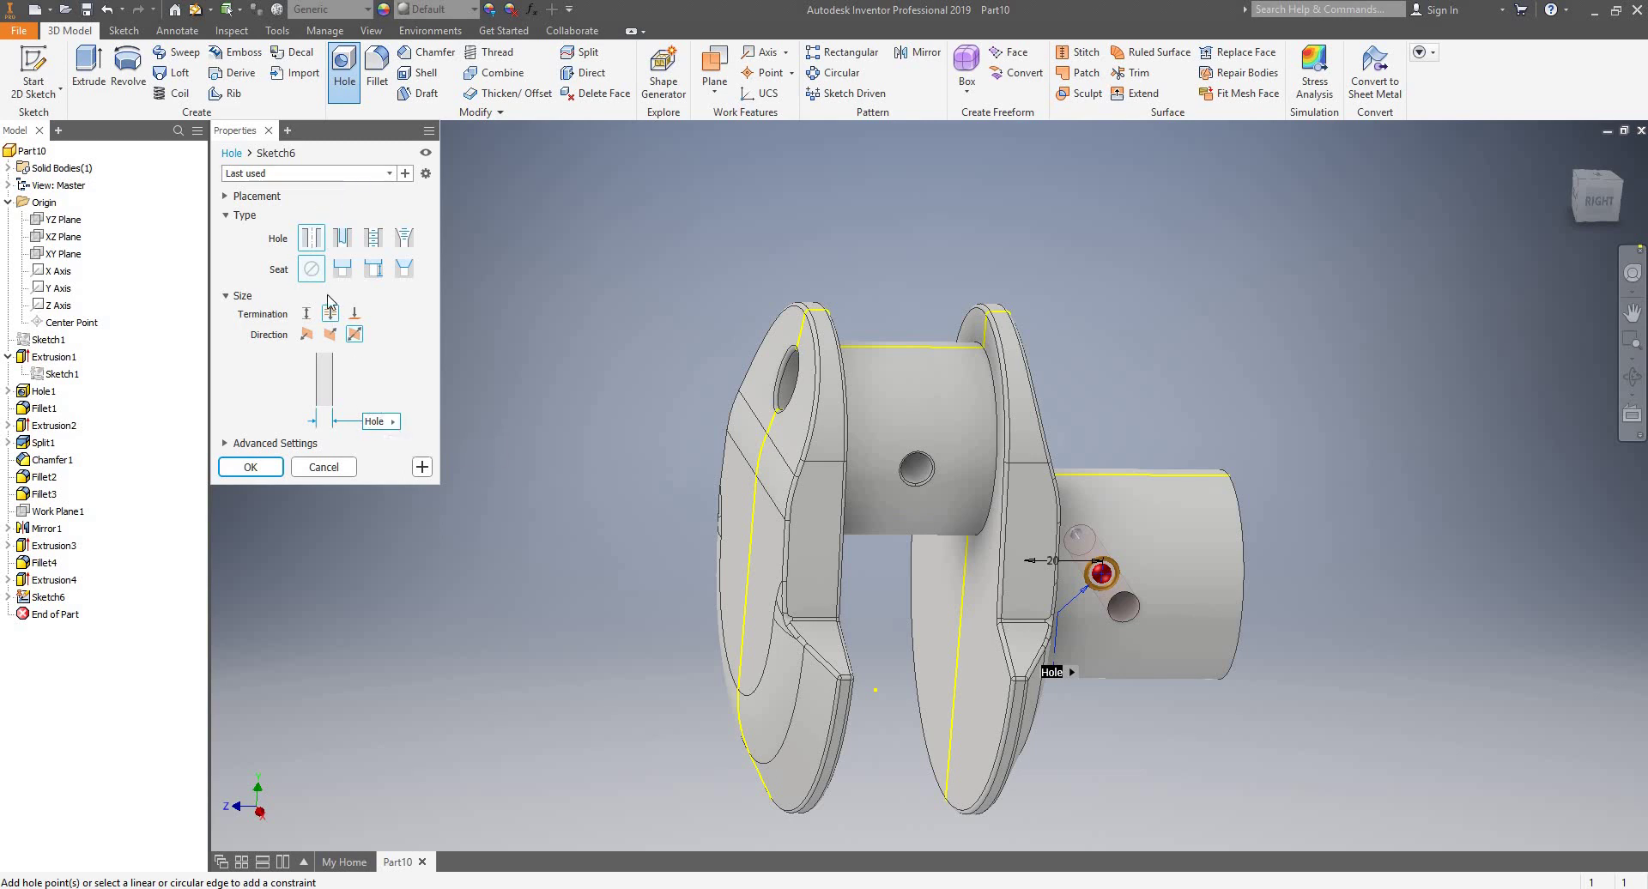
pyautogui.click(251, 467)
# - Fillet the rims of the new shaft hole on both sides with a 0.5 mm radius
pyautogui.scroll(3, 265, 452)
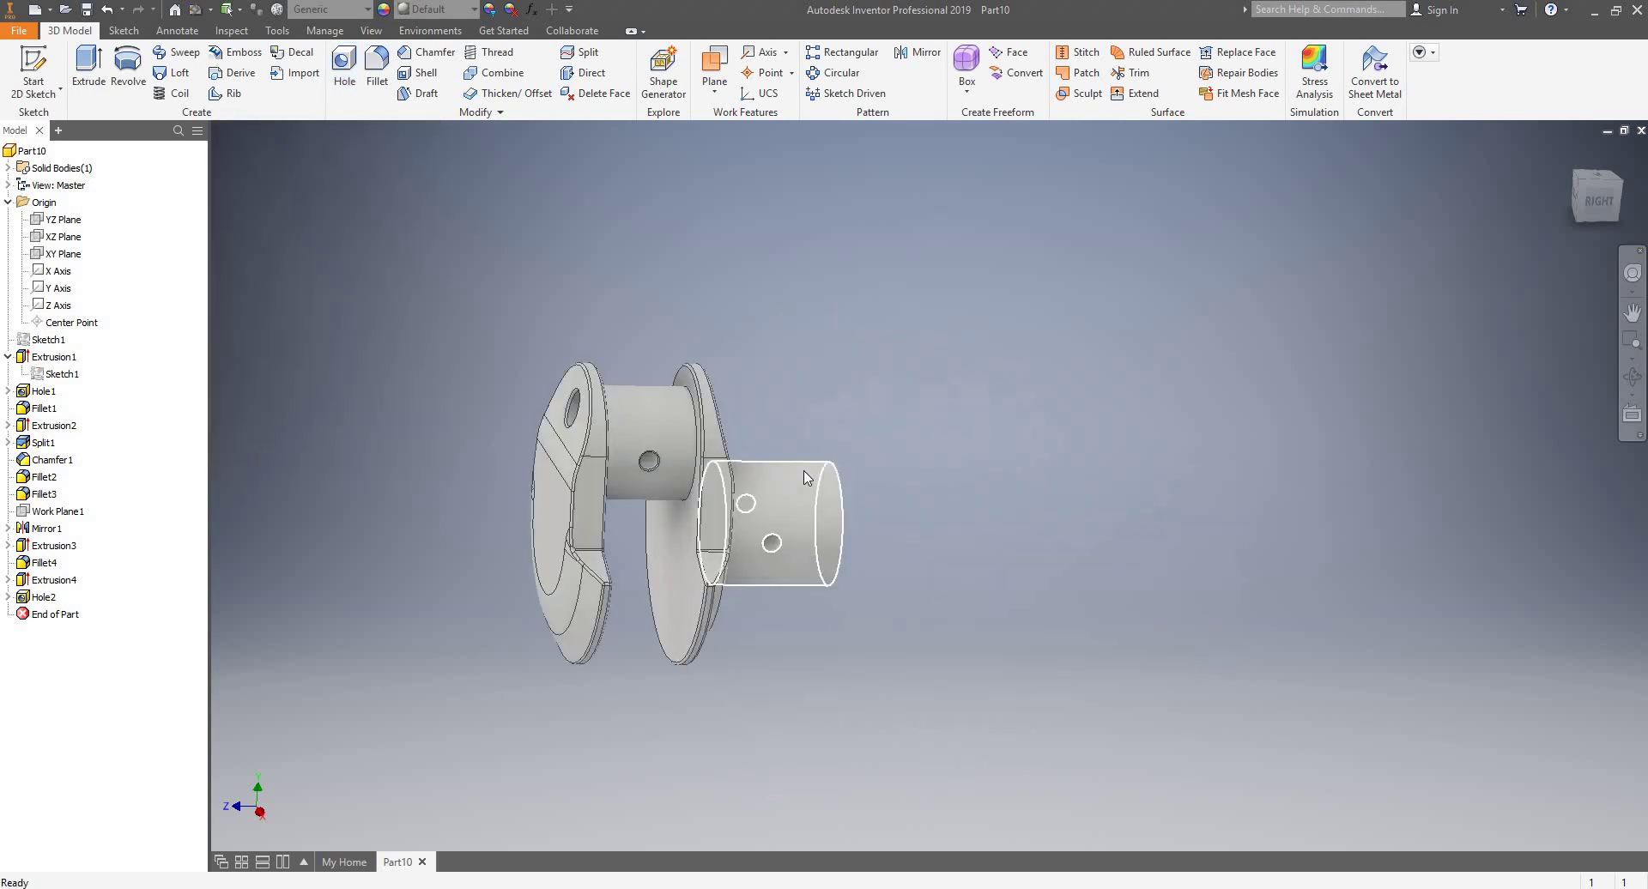
pyautogui.scroll(-5, 772, 464)
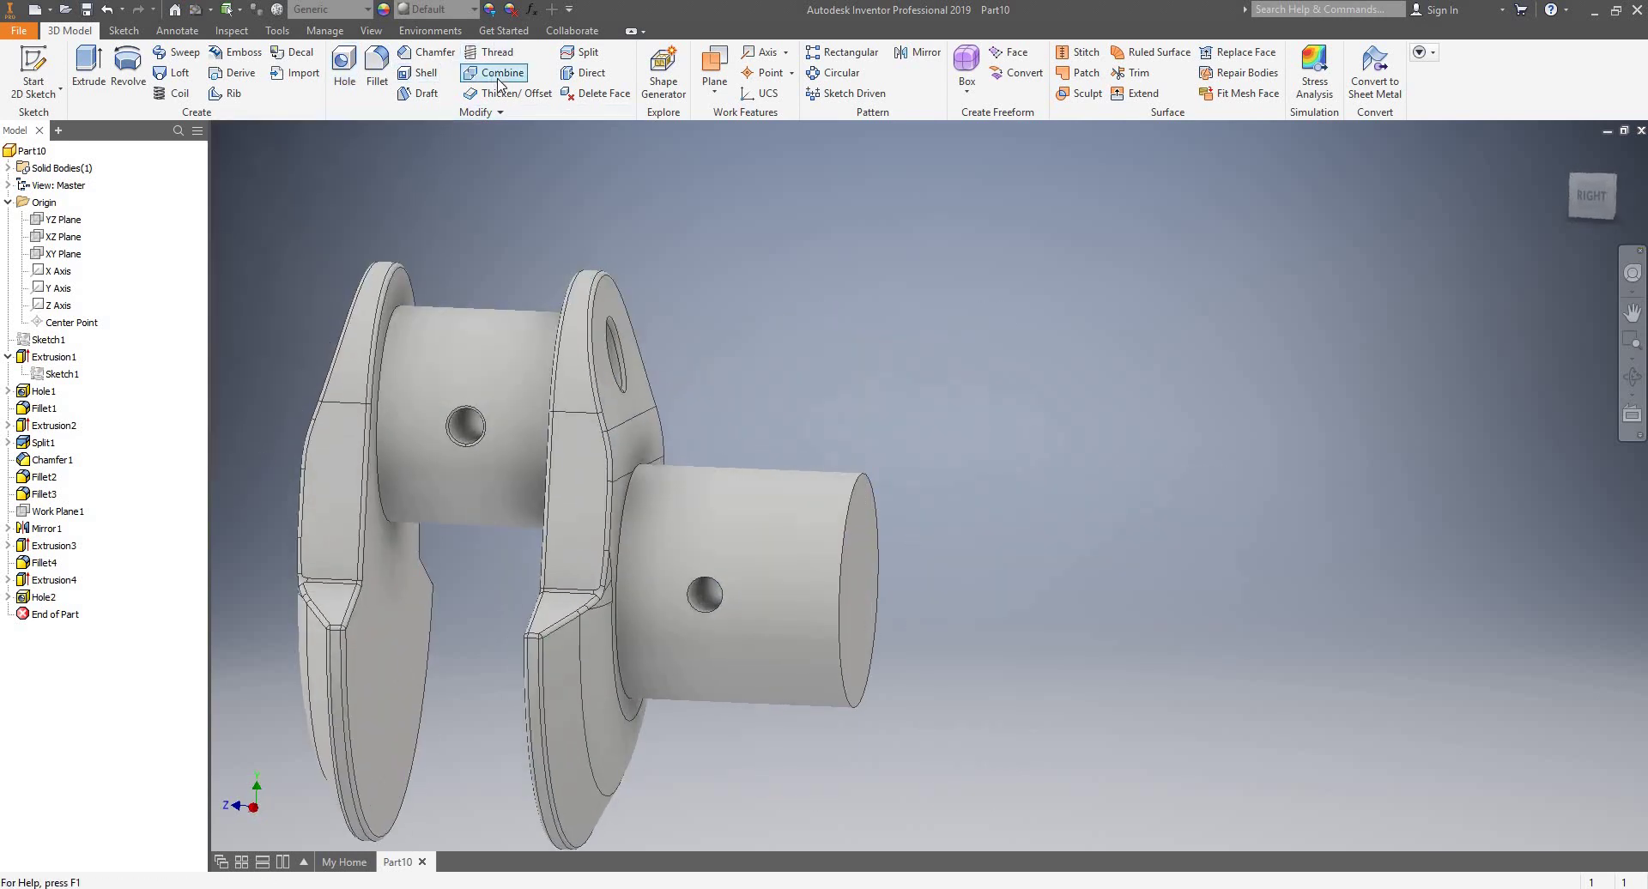
pyautogui.click(377, 72)
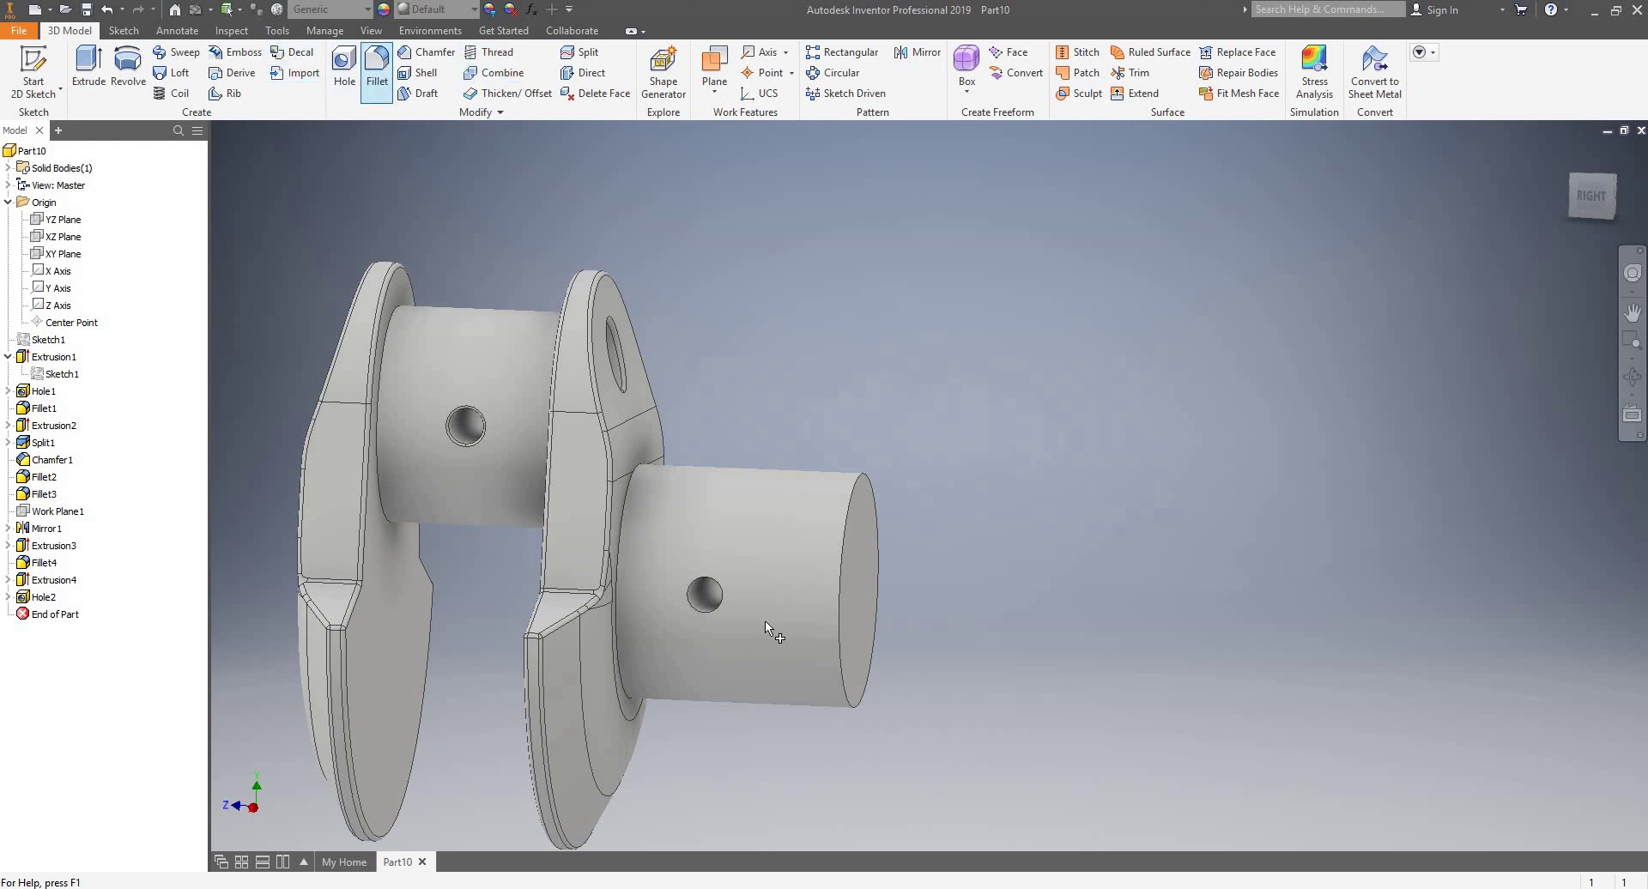
pyautogui.click(716, 592)
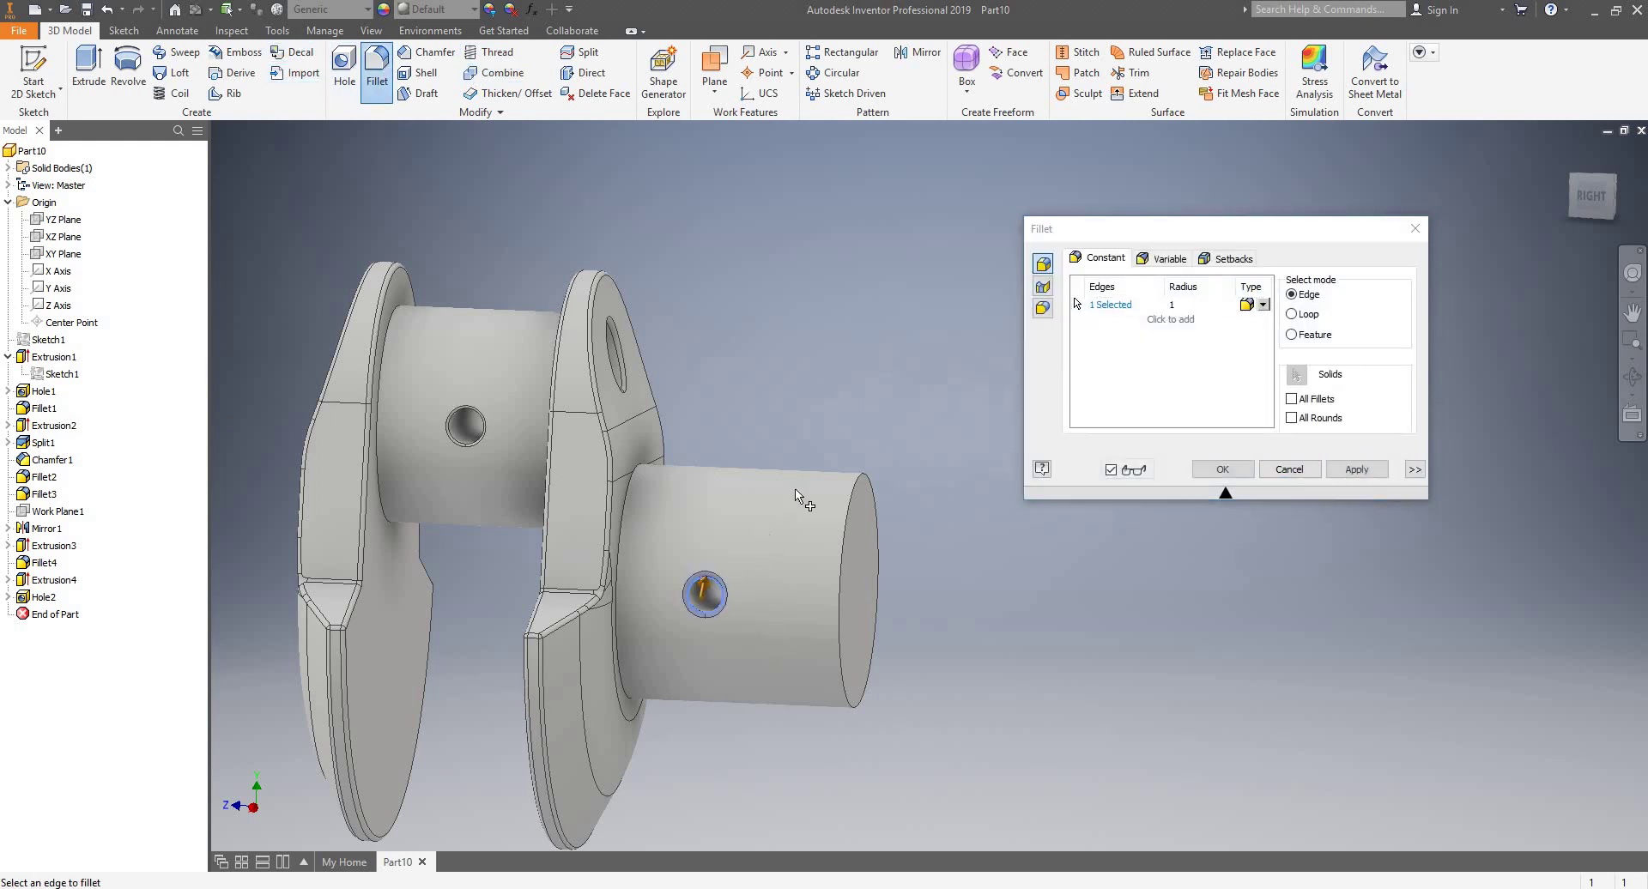
pyautogui.keyDown('shift'); pyautogui.moveTo(787, 482); pyautogui.dragTo(481, 533, button='middle'); pyautogui.keyUp('shift')
pyautogui.scroll(4, 487, 533)
pyautogui.scroll(-5, 400, 627)
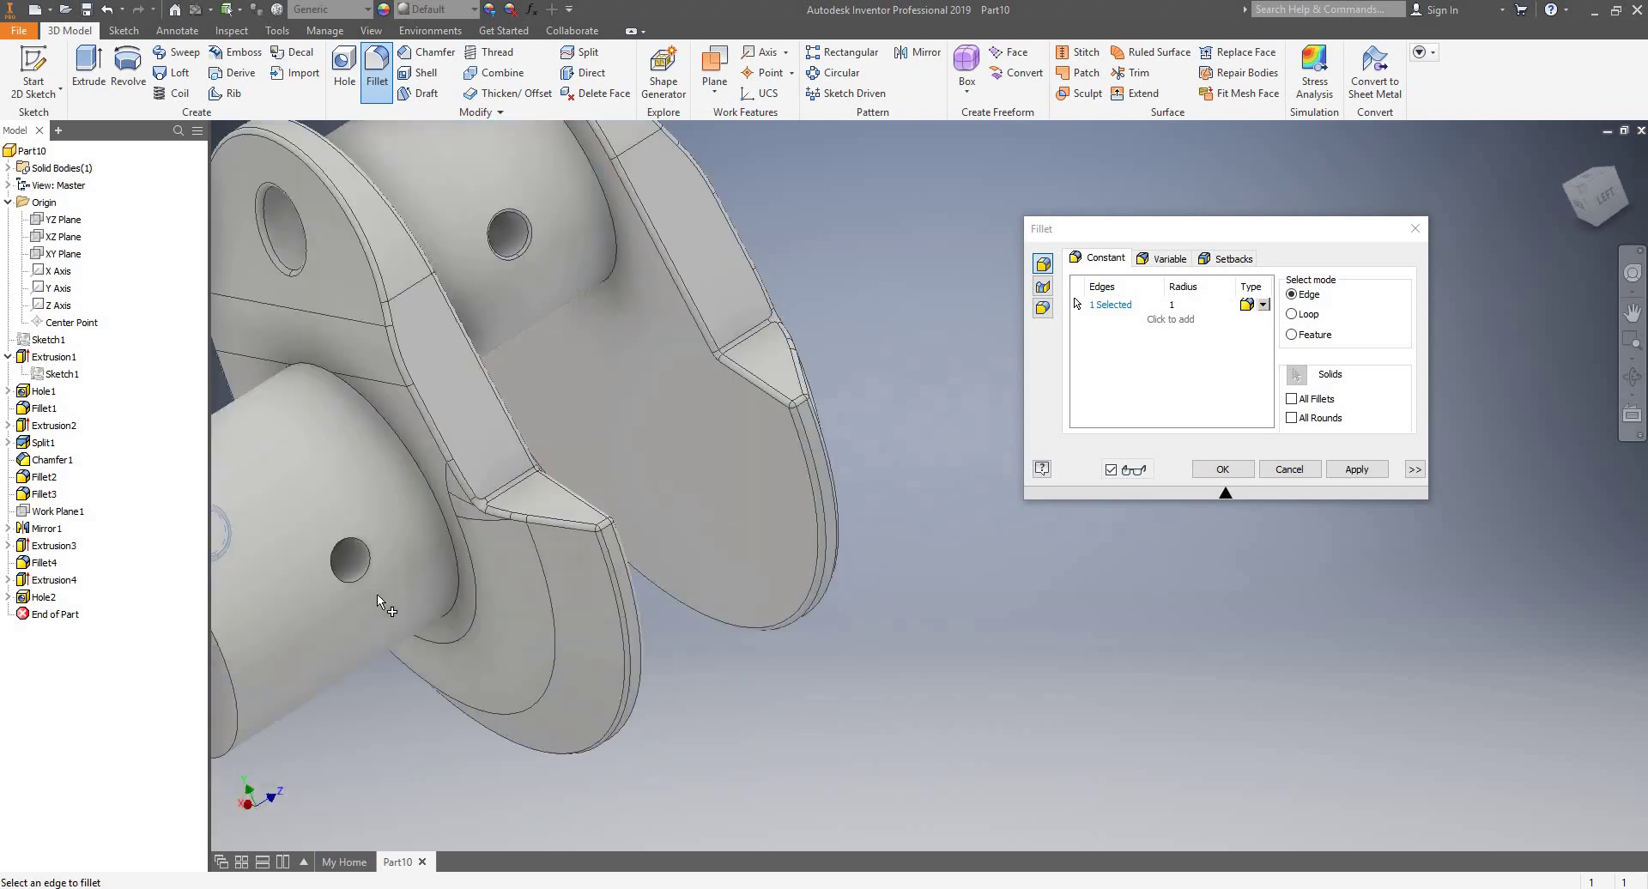
pyautogui.click(352, 558)
pyautogui.click(1195, 306)
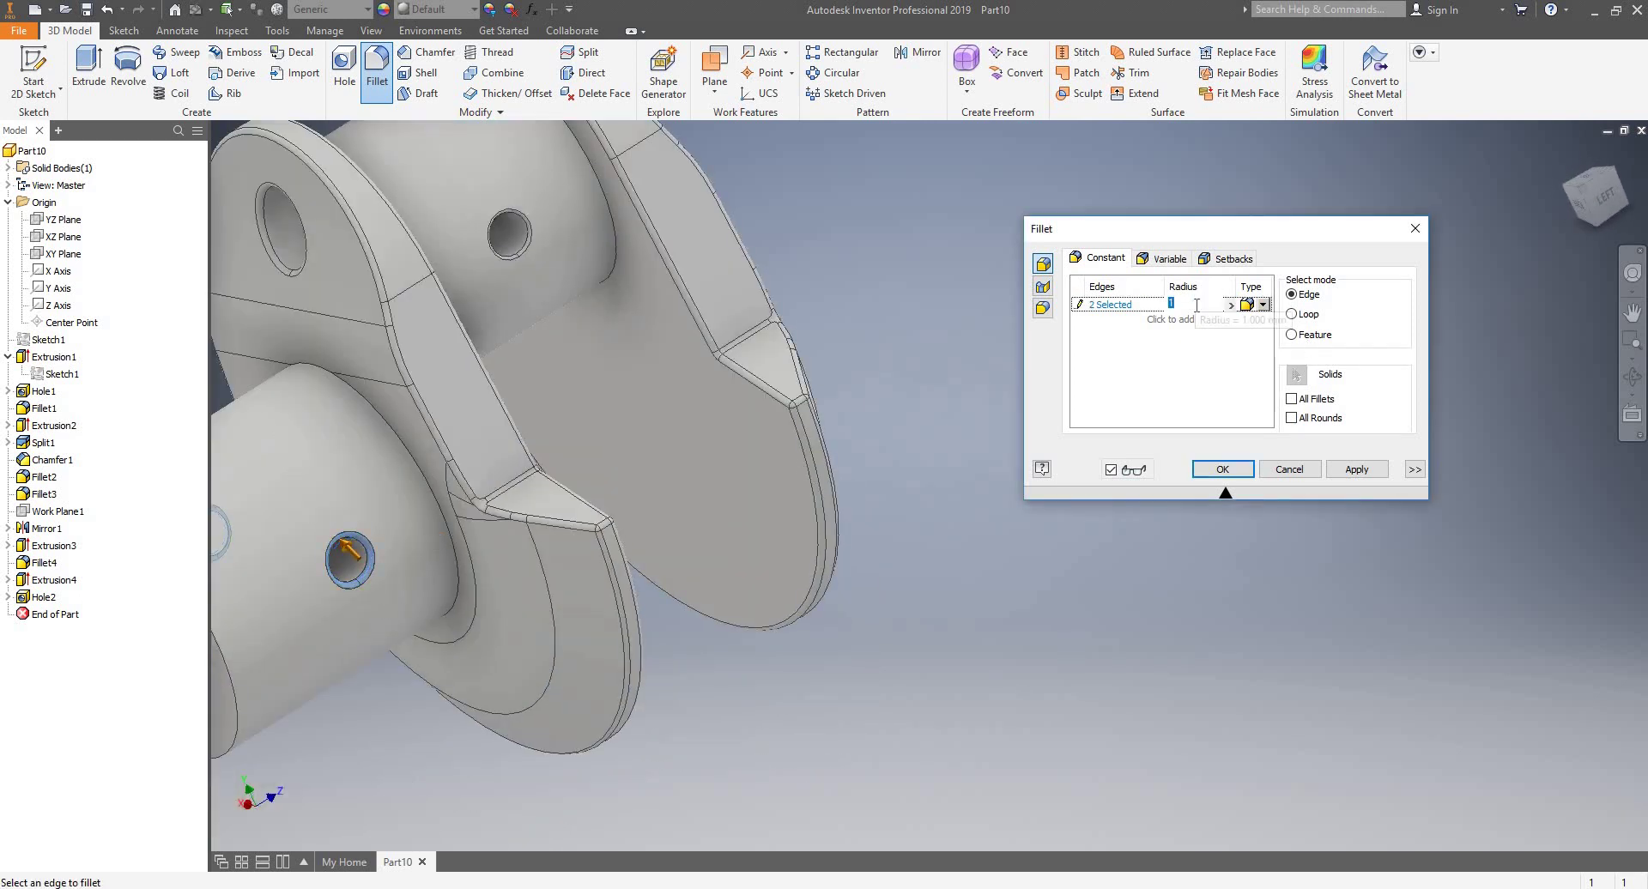
pyautogui.write('.5')
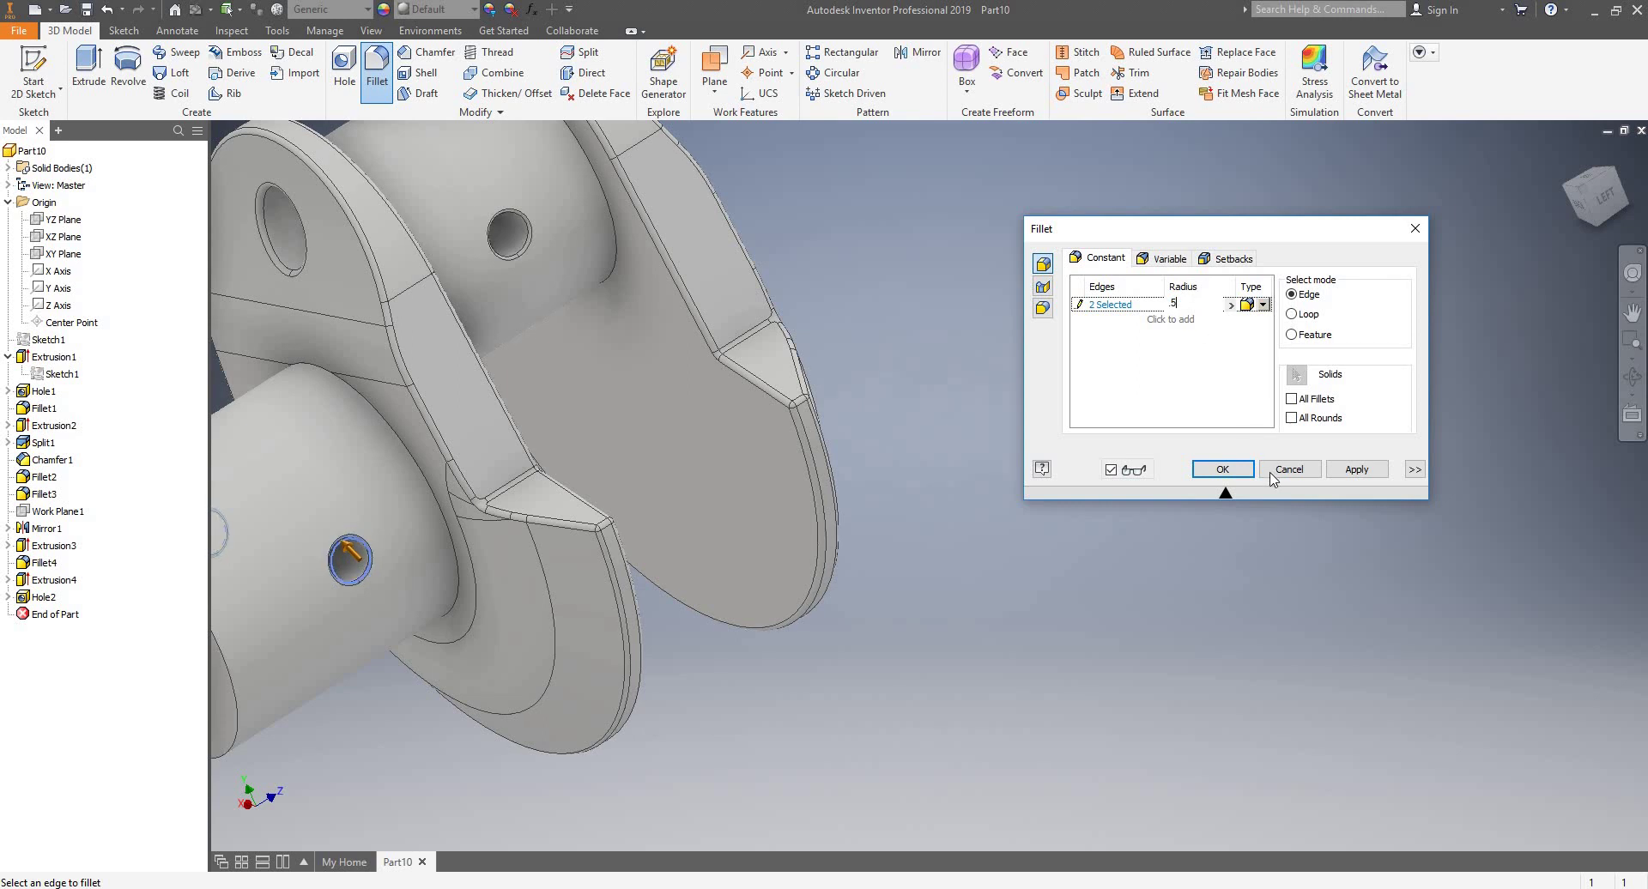
pyautogui.click(1356, 469)
pyautogui.click(1415, 232)
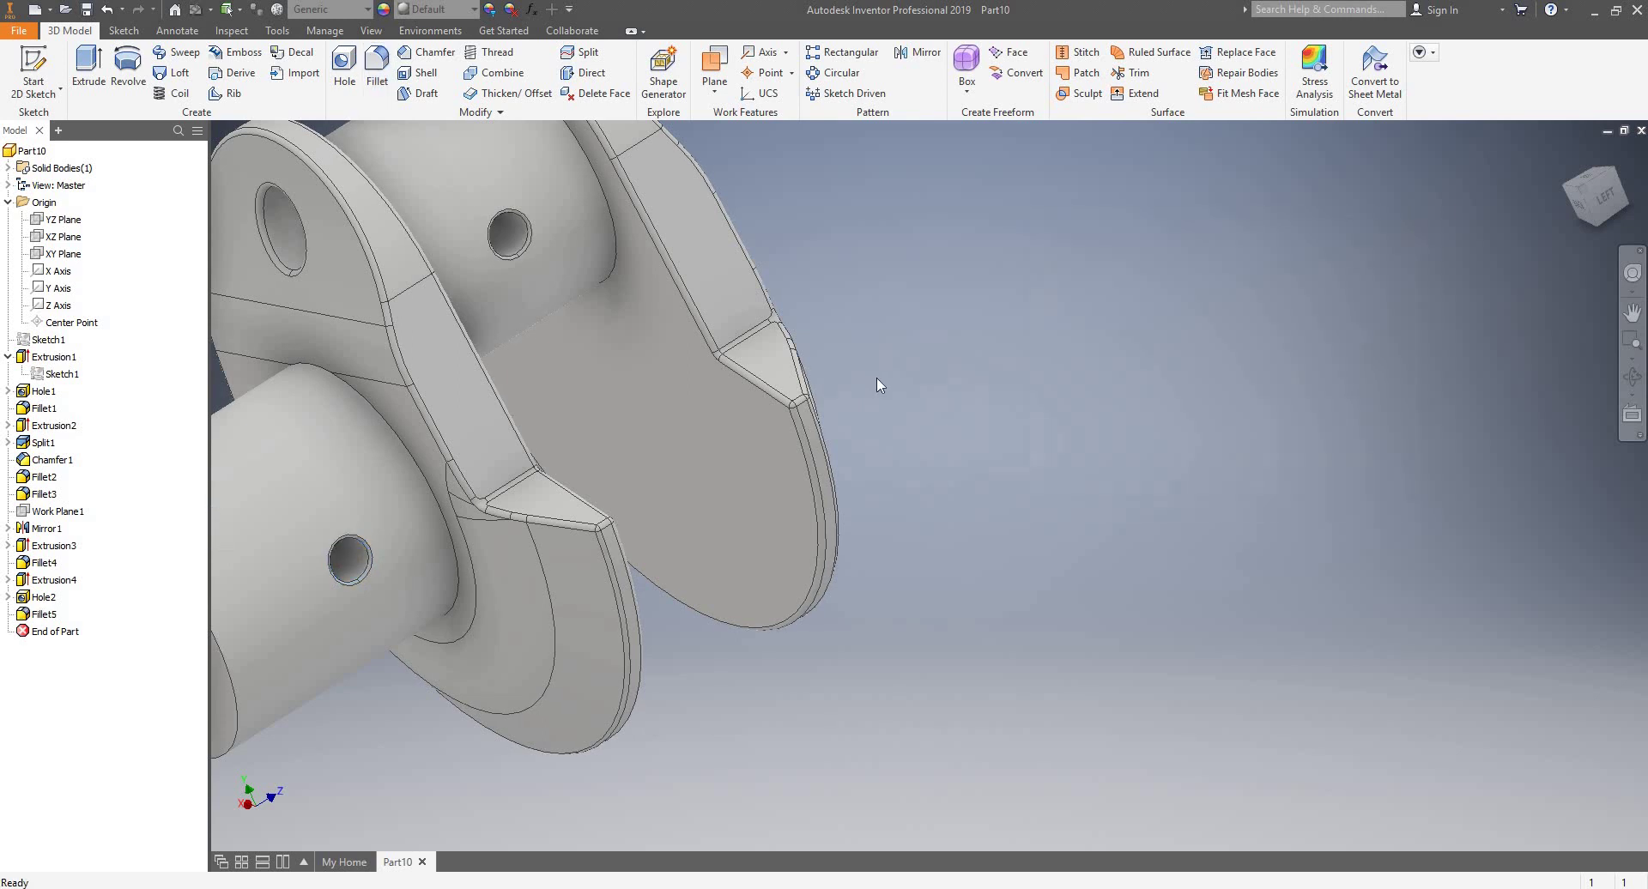
# - Examine the crank's webs, crankpin and drilled shaft from several sides
pyautogui.scroll(-3, 879, 387)
pyautogui.scroll(5, 879, 386)
pyautogui.keyDown('shift'); pyautogui.moveTo(750, 372); pyautogui.dragTo(1052, 337, button='middle'); pyautogui.keyUp('shift')
pyautogui.scroll(5, 1052, 337)
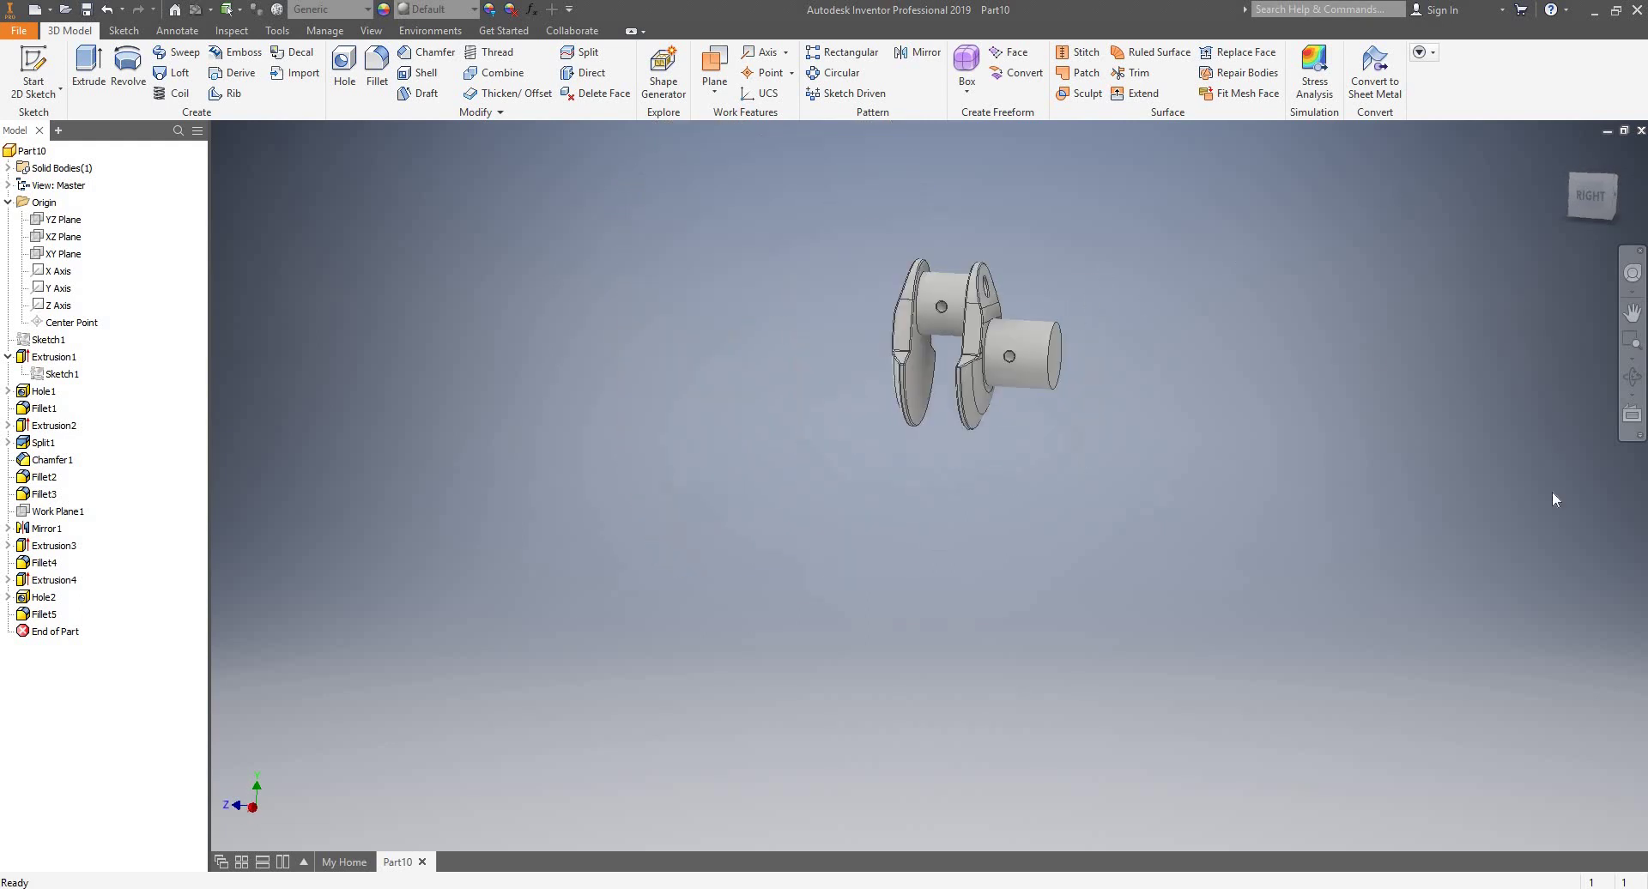
pyautogui.scroll(-4, 1552, 492)
pyautogui.scroll(6, 893, 389)
pyautogui.scroll(-3, 785, 285)
pyautogui.keyDown('shift'); pyautogui.moveTo(785, 285); pyautogui.dragTo(908, 467, button='middle'); pyautogui.keyUp('shift')
pyautogui.scroll(2, 782, 320)
pyautogui.scroll(-3, 783, 325)
pyautogui.scroll(-3, 915, 536)
pyautogui.scroll(2, 897, 462)
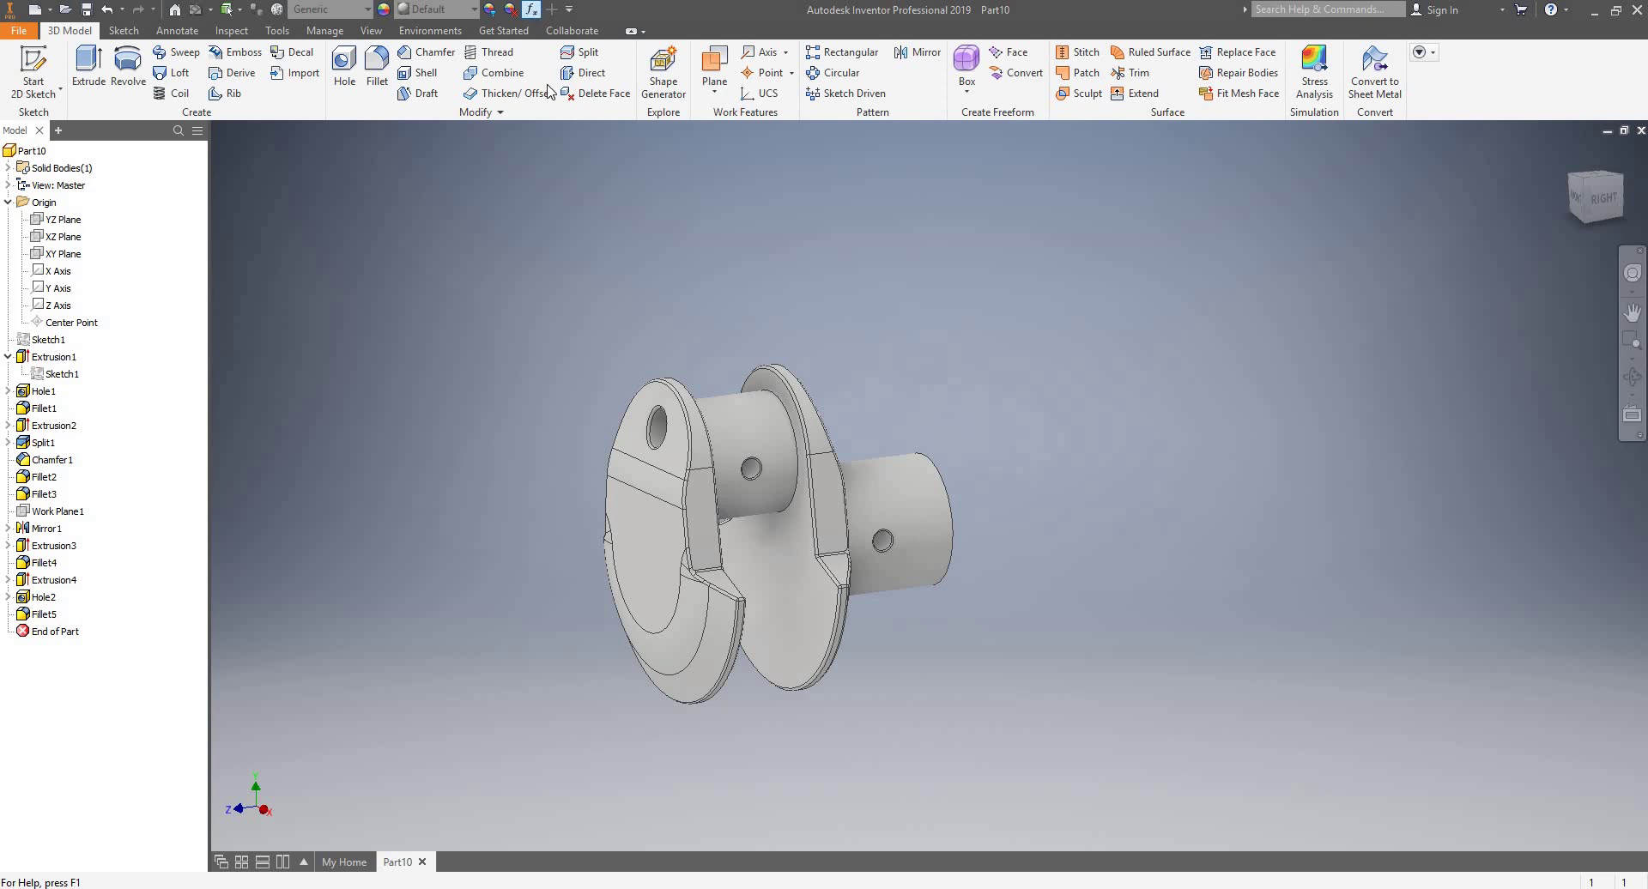
# - Set the user parameter Spacing to 110 mm and close the parameter table
pyautogui.click(532, 10)
pyautogui.scroll(-8, 1090, 359)
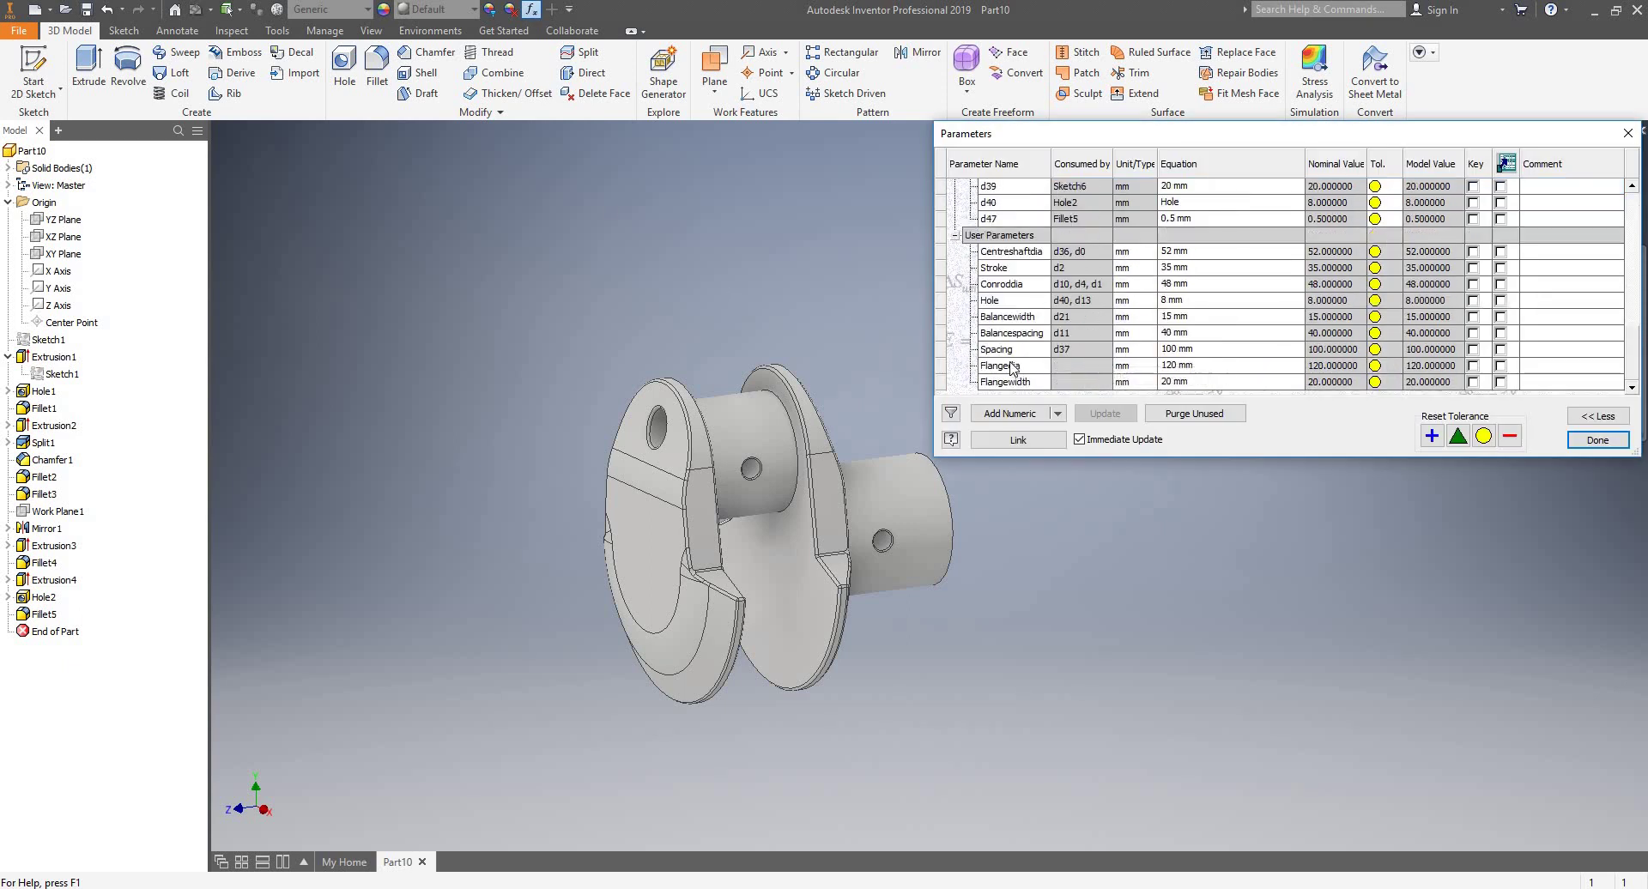
pyautogui.click(1172, 350)
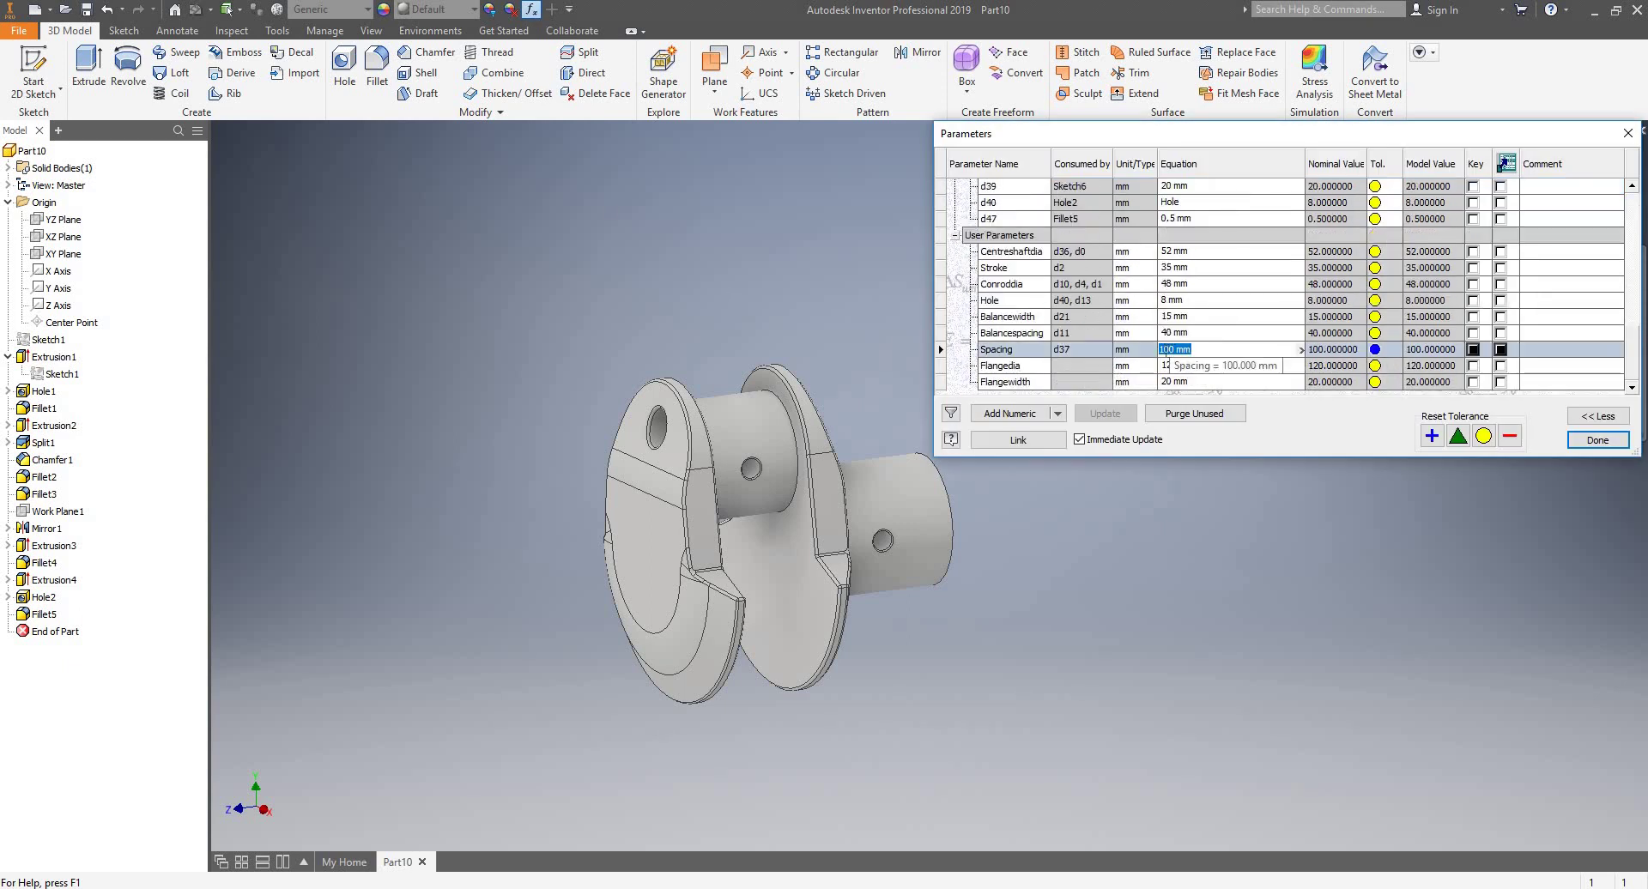
pyautogui.click(1194, 348)
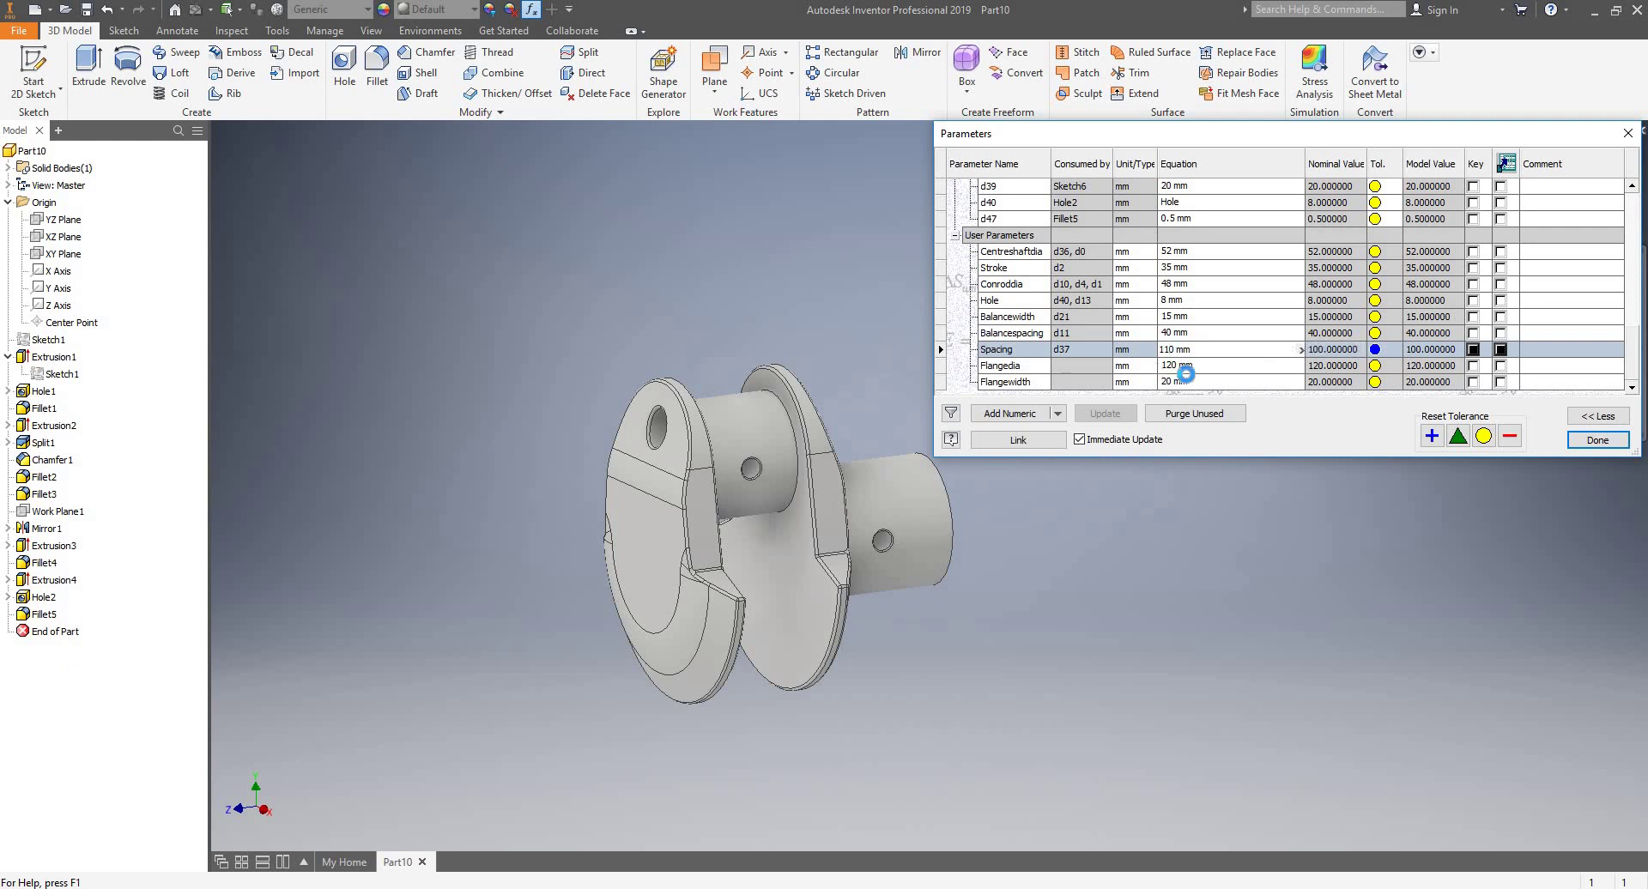
pyautogui.click(1176, 366)
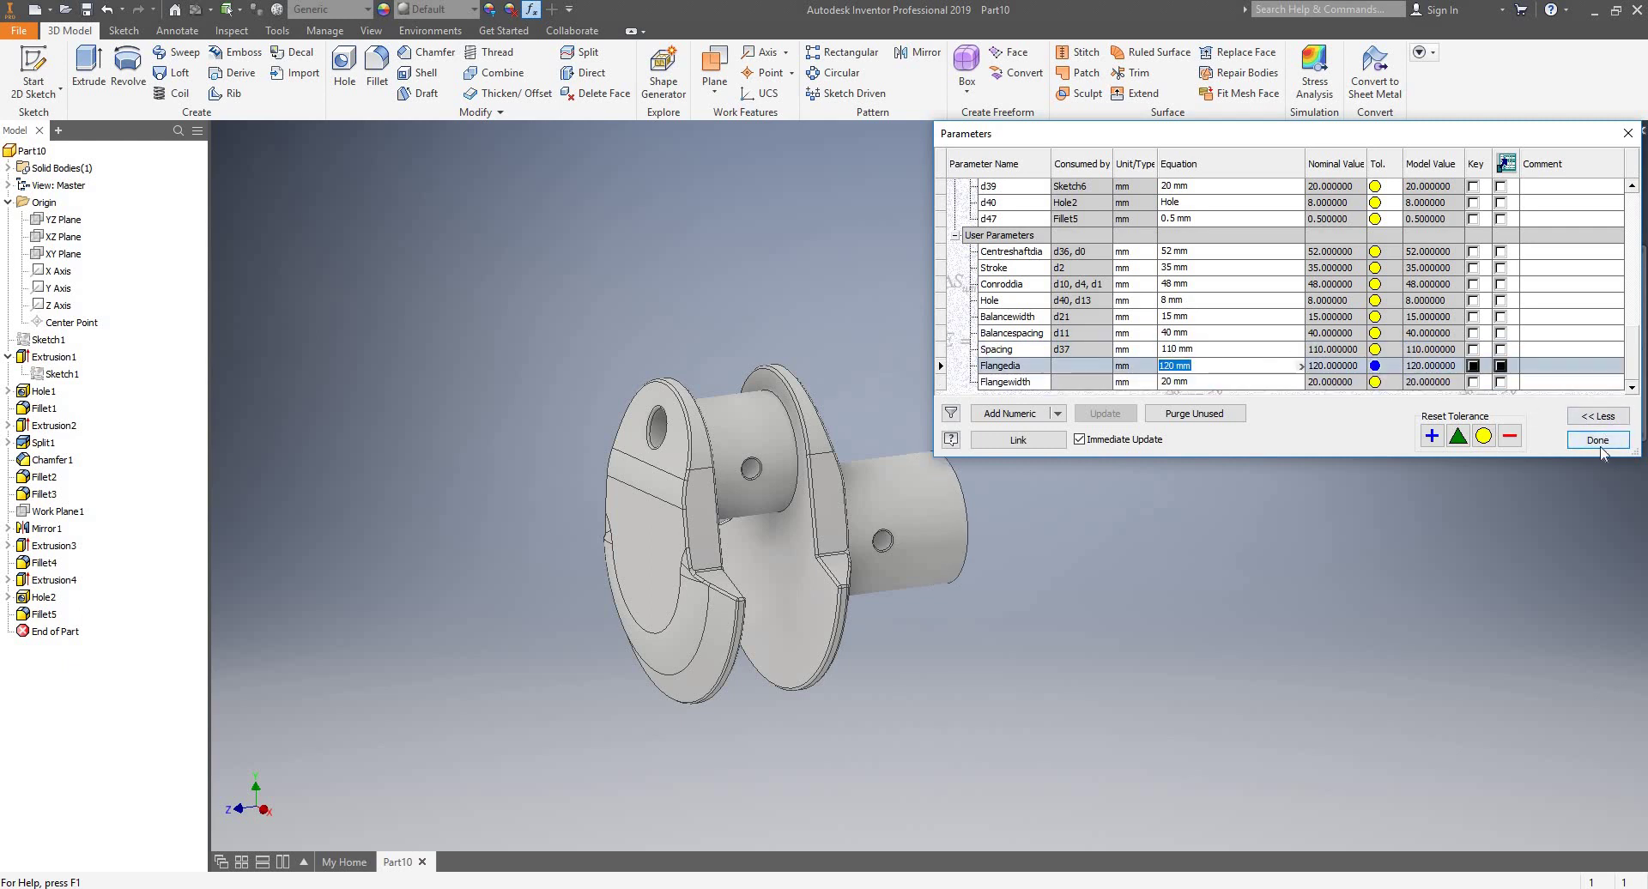
pyautogui.press('BackSpace')
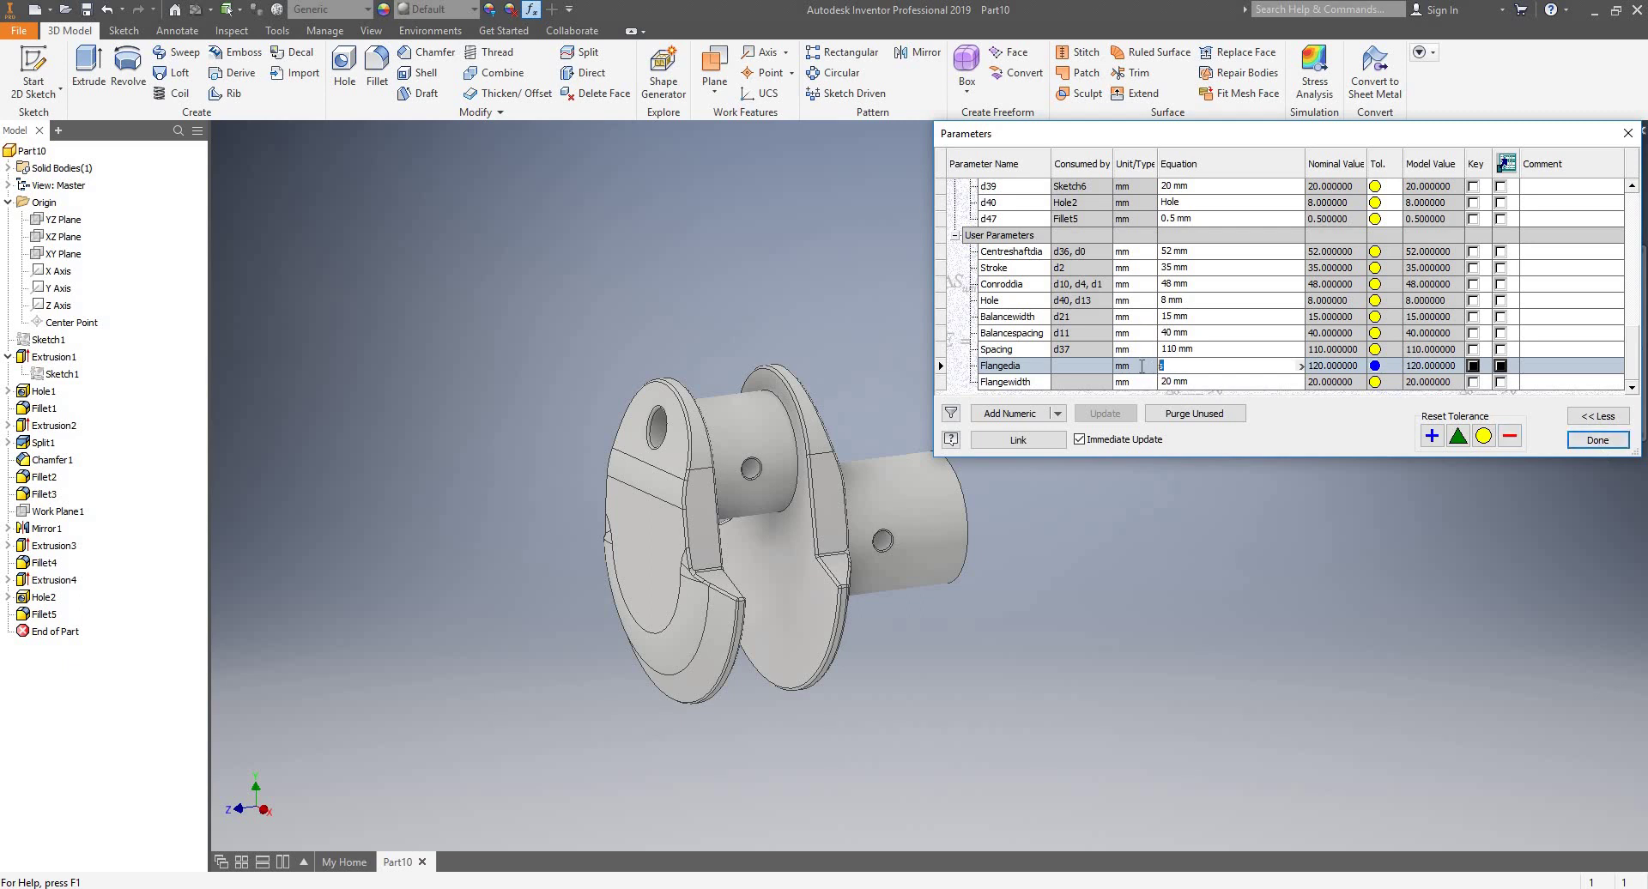
pyautogui.click(1211, 350)
pyautogui.keyDown('shift'); pyautogui.moveTo(1073, 583); pyautogui.dragTo(1032, 584, button='middle'); pyautogui.keyUp('shift')
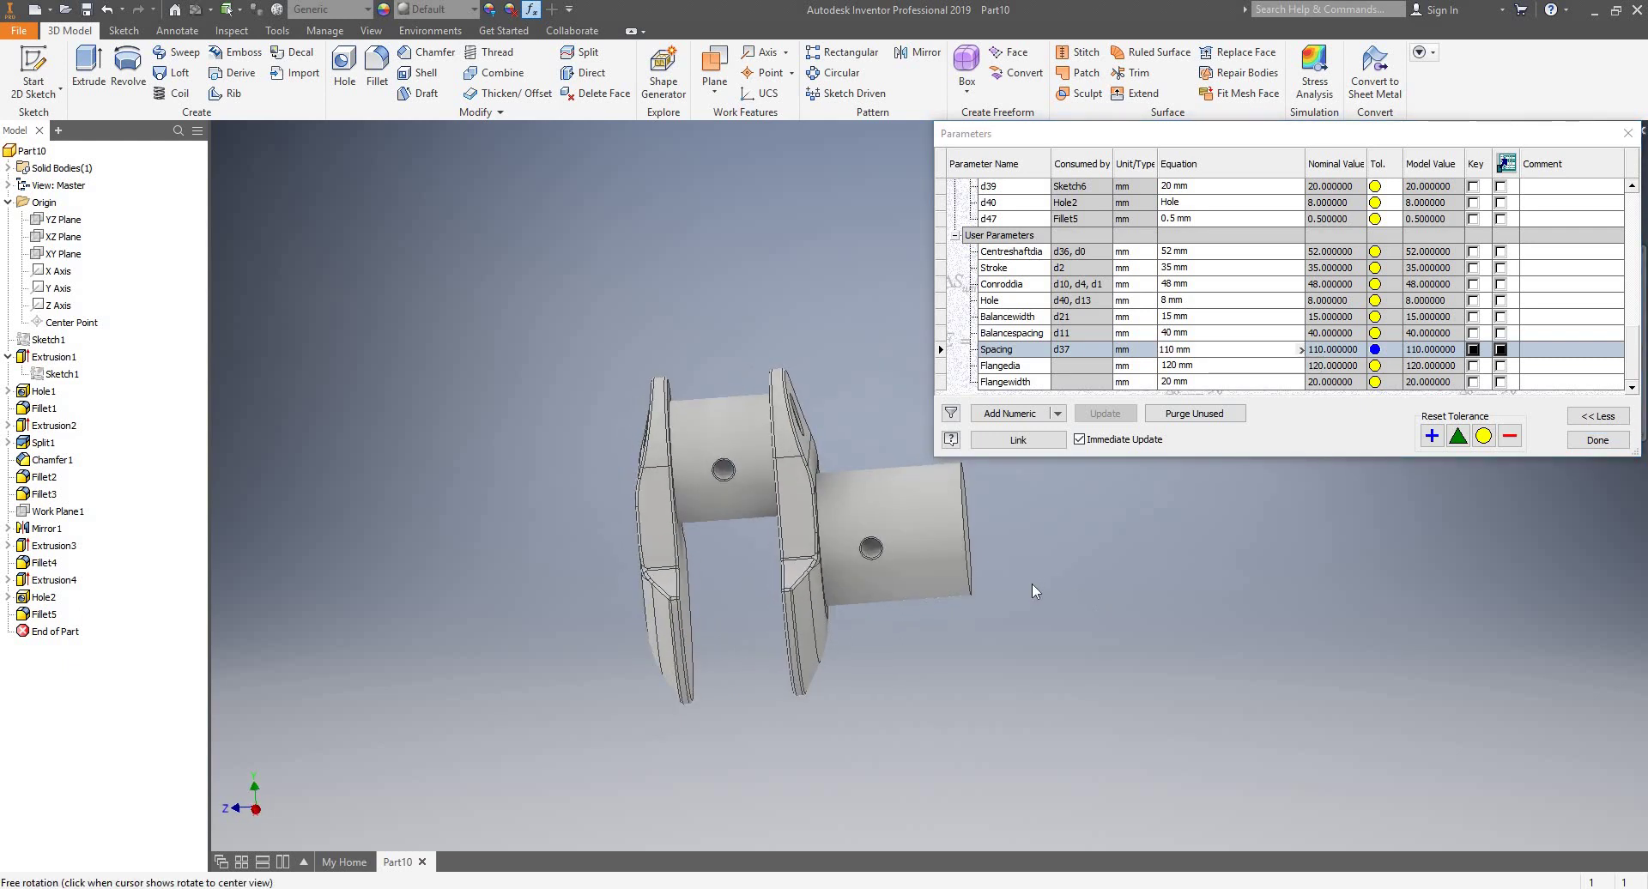
pyautogui.click(1597, 441)
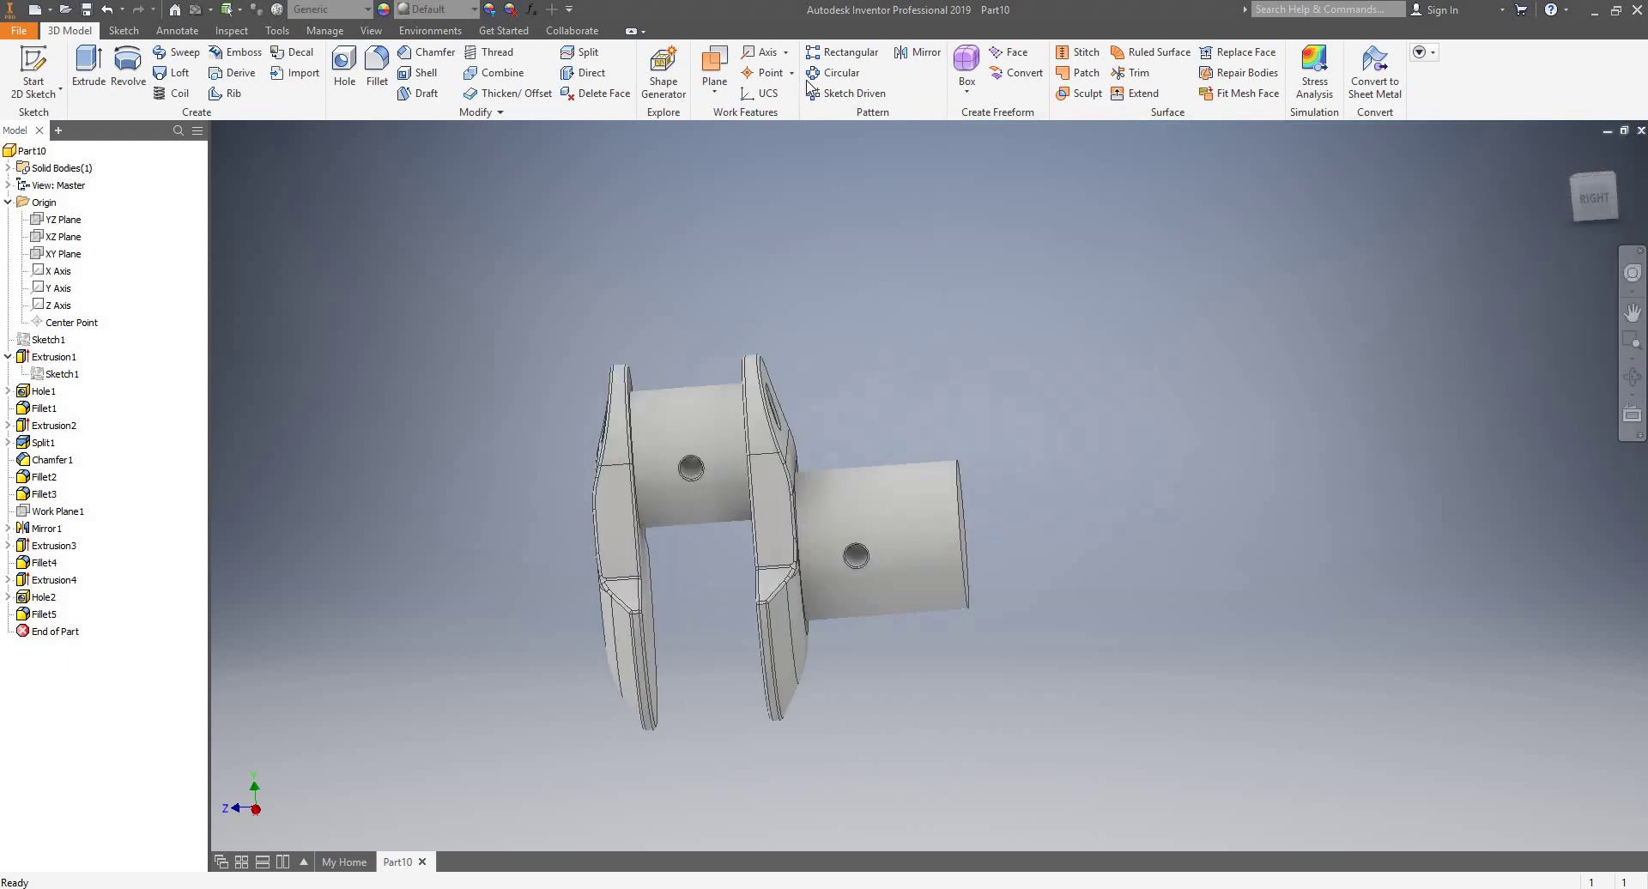
# - Set up a rectangular pattern of the entire crank solid, with each occurrence created as a separate body
pyautogui.click(844, 52)
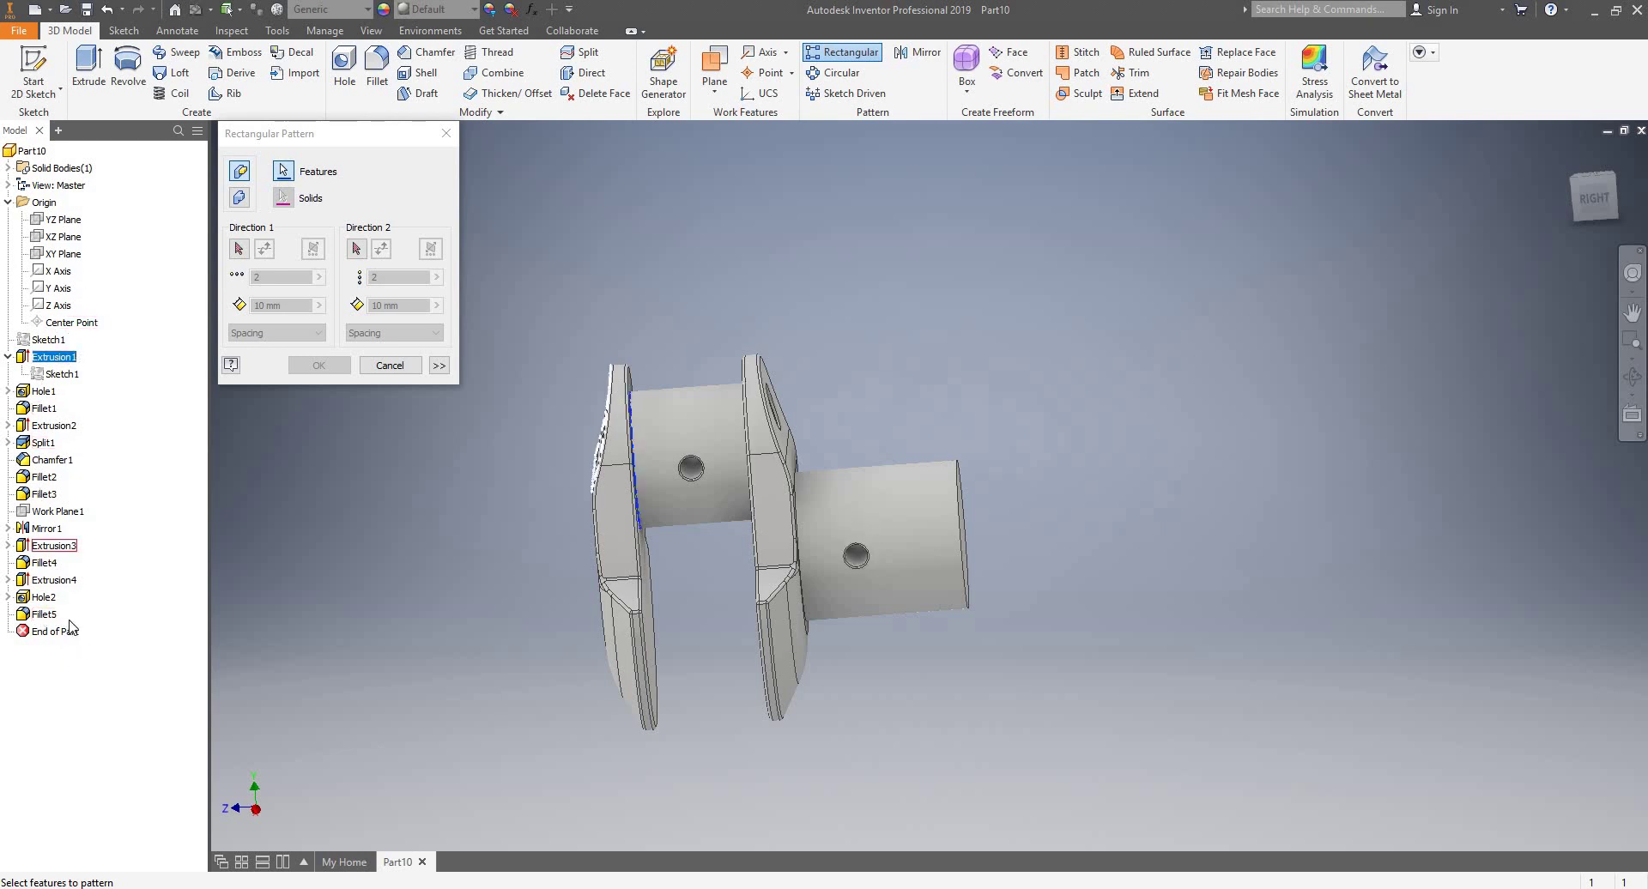
pyautogui.keyDown('shift'); pyautogui.click(45, 614); pyautogui.keyUp('shift')
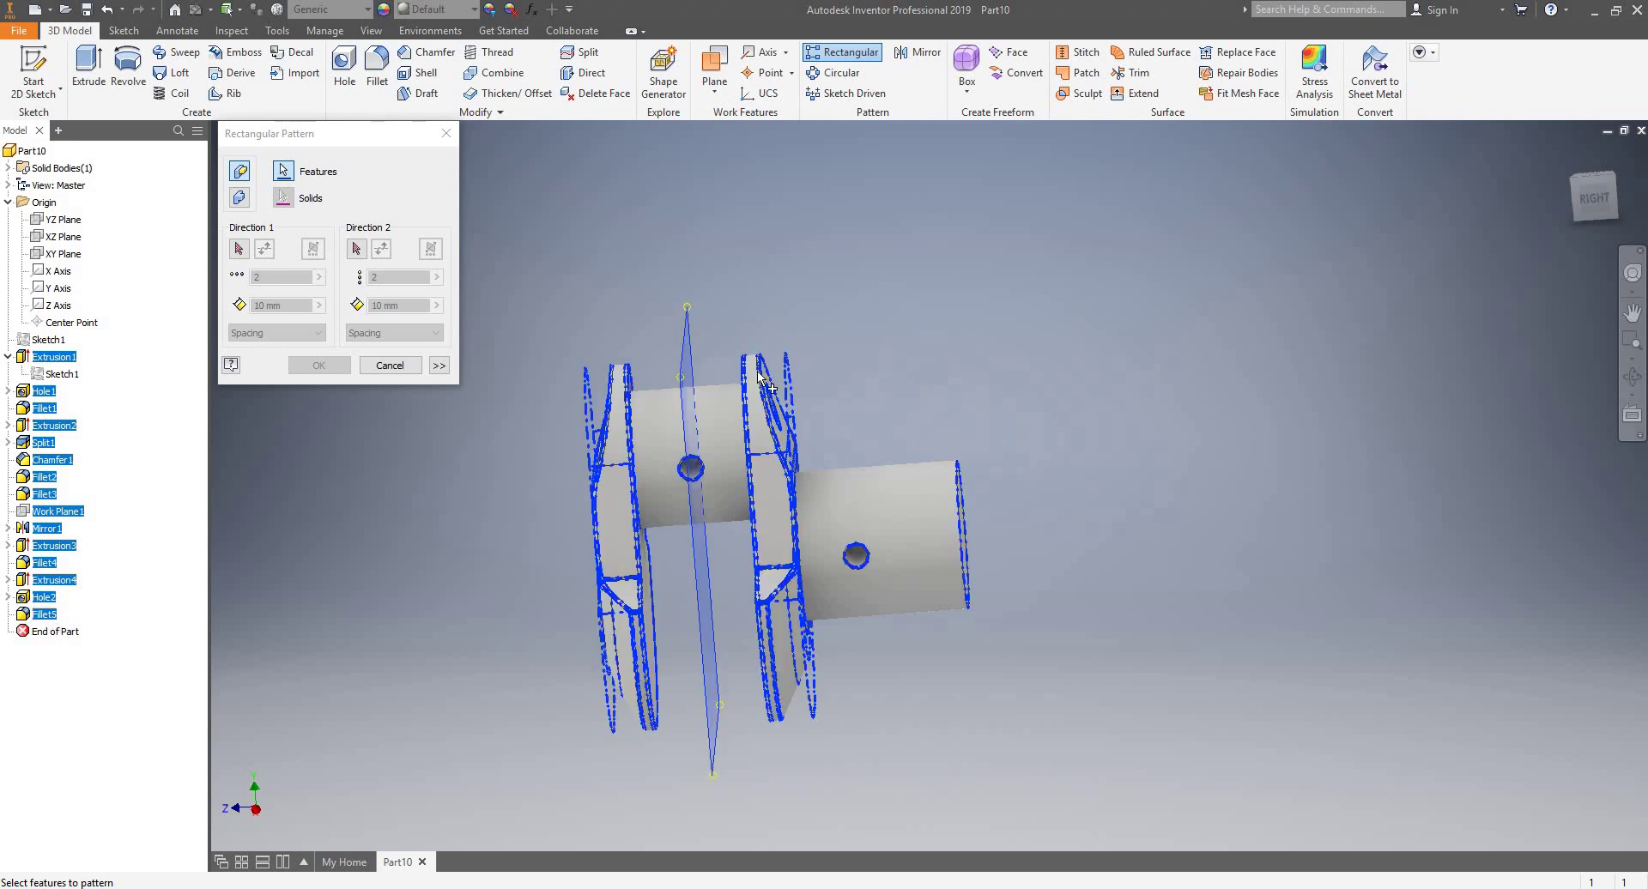
pyautogui.moveTo(831, 285)
pyautogui.keyDown('shift'); pyautogui.mouseDown(button='middle')
pyautogui.moveTo(879, 284)
pyautogui.moveTo(840, 277)
pyautogui.mouseUp(button='middle'); pyautogui.keyUp('shift')
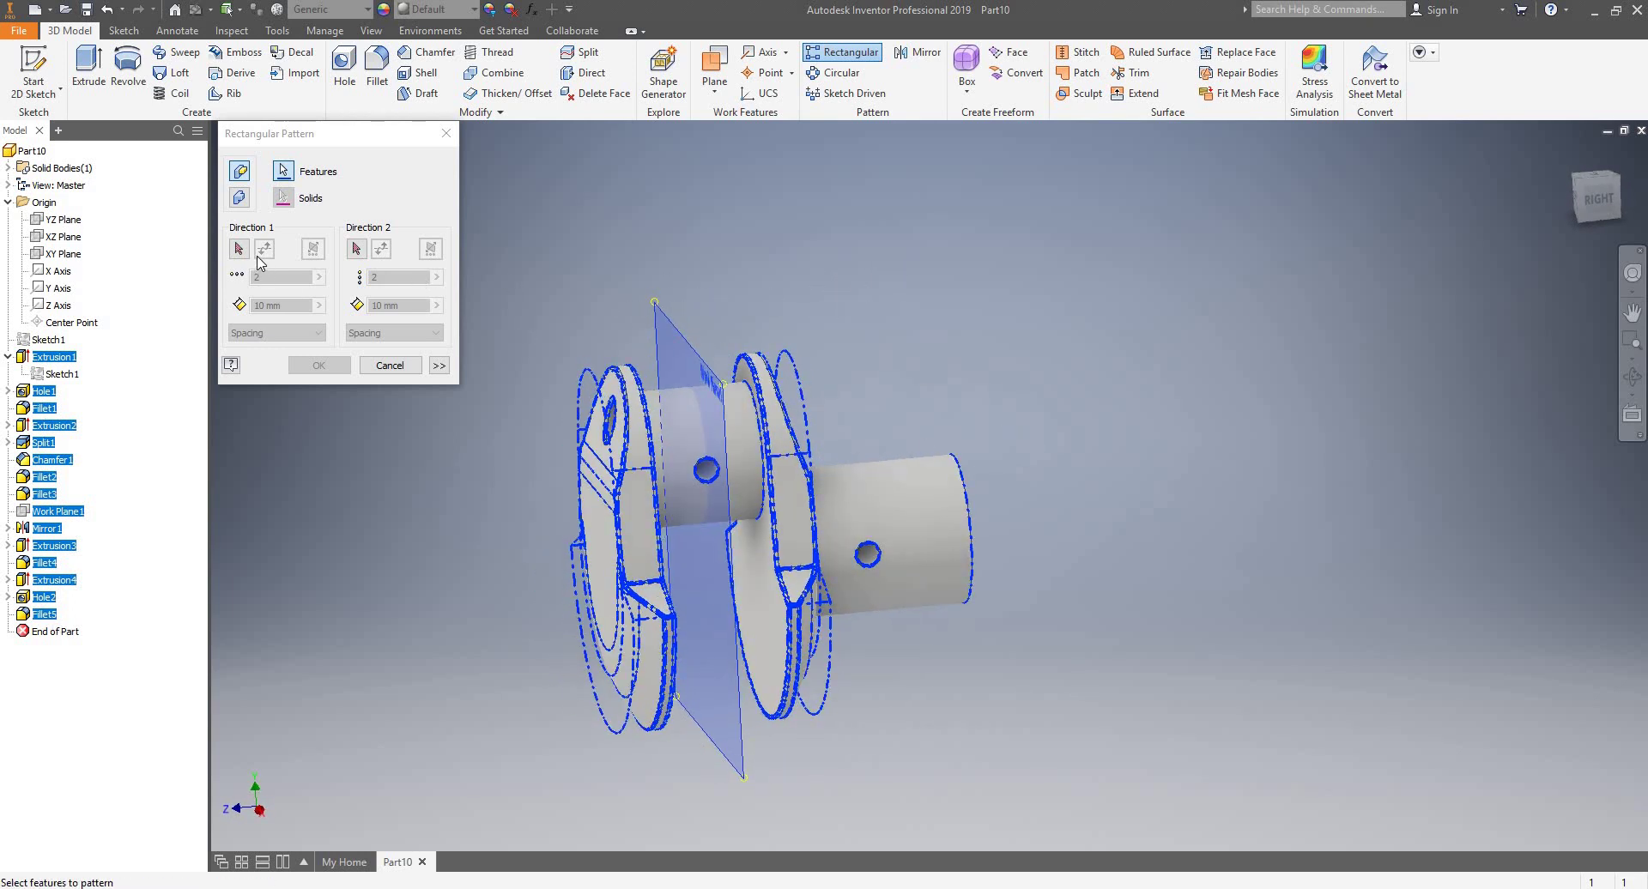
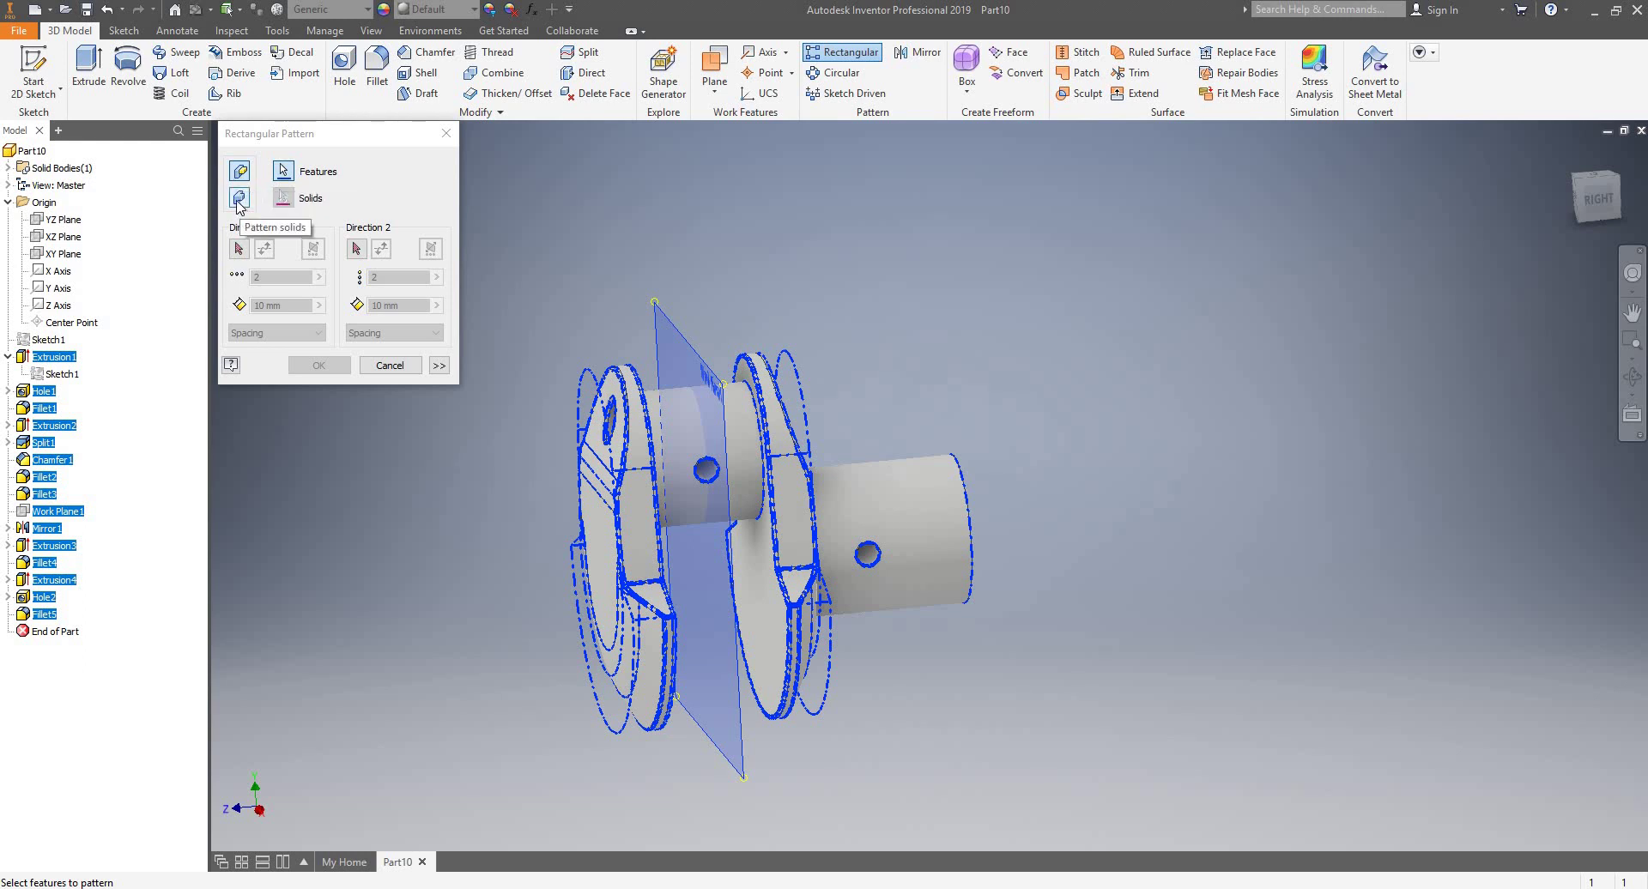
pyautogui.click(240, 198)
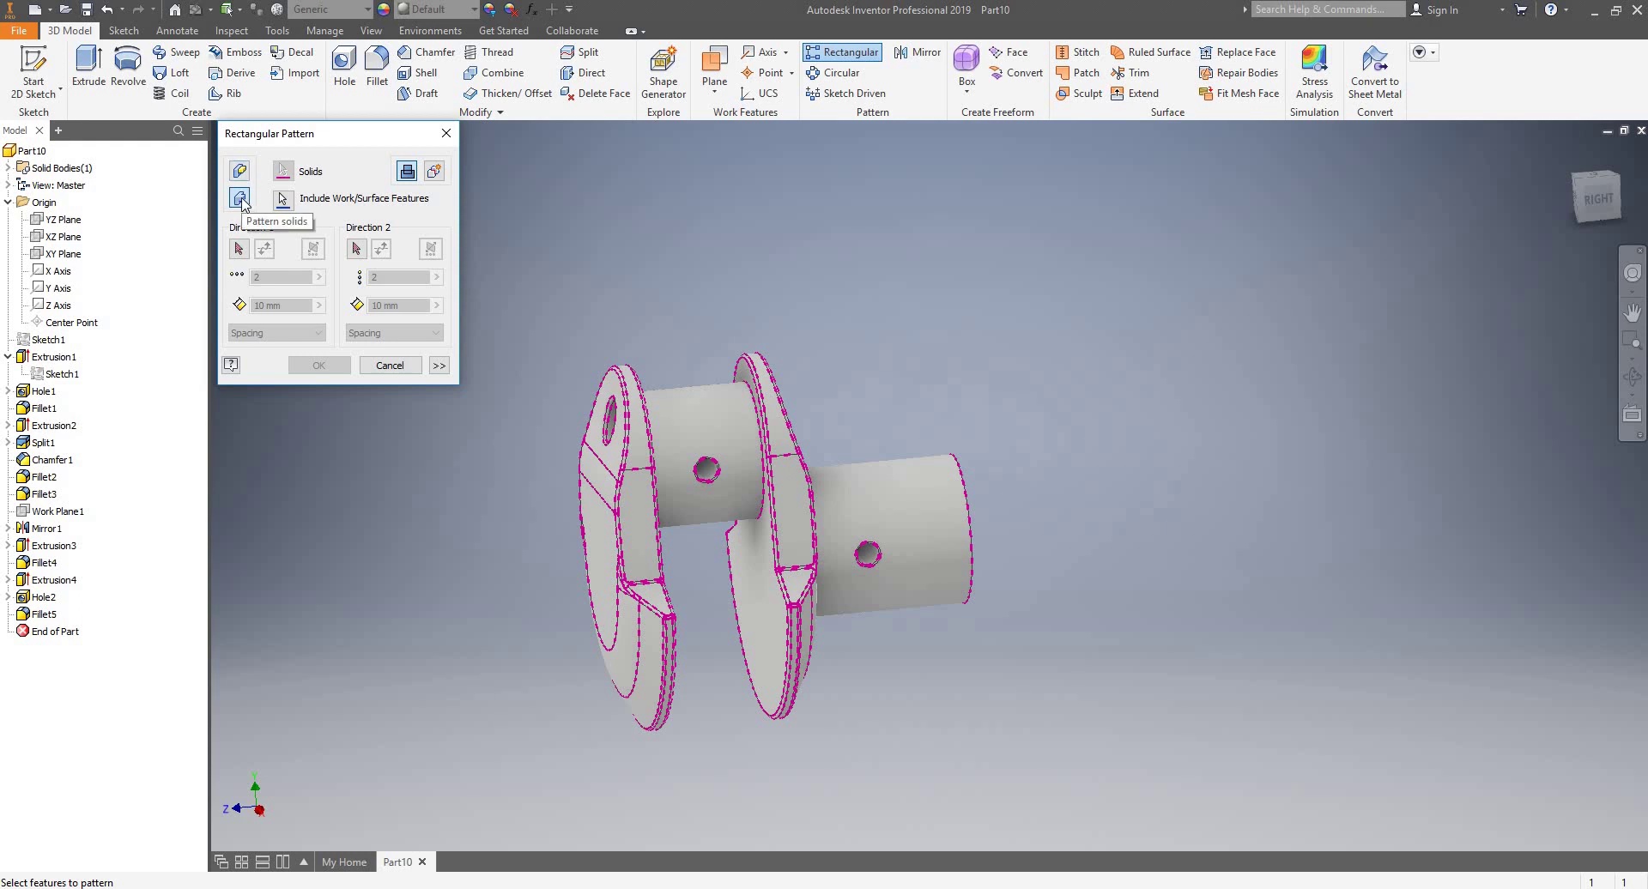
pyautogui.click(434, 171)
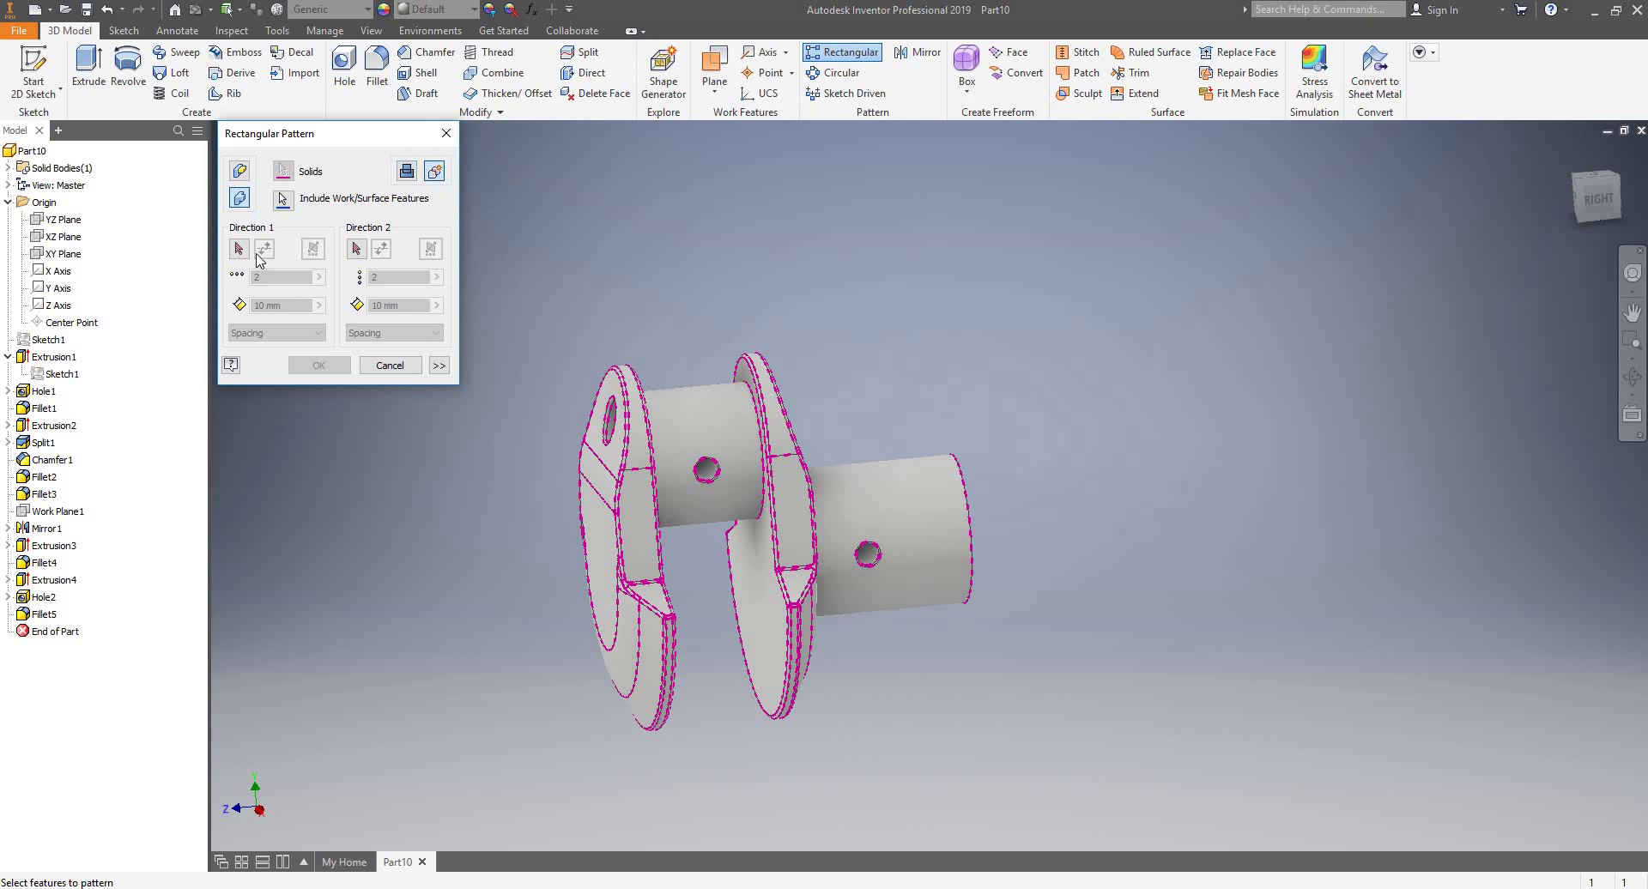
# - Use the straight edge on the second web as the first pattern direction, running along the centre shaft
pyautogui.scroll(-3, 805, 399)
pyautogui.scroll(6, 797, 432)
pyautogui.scroll(-2, 796, 431)
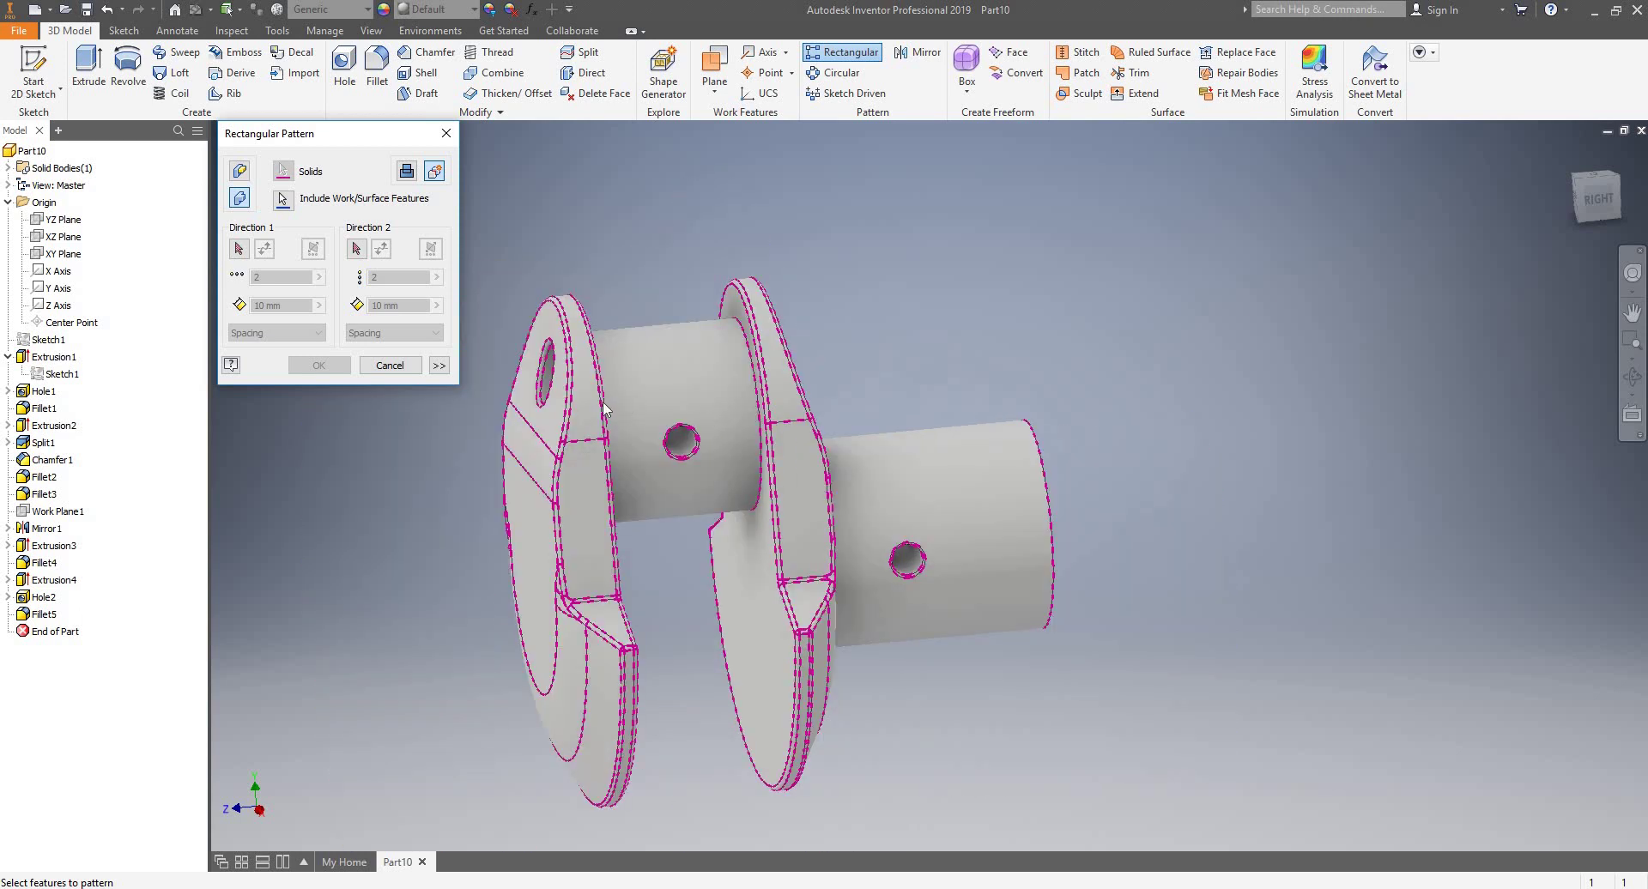
pyautogui.click(240, 250)
pyautogui.click(793, 427)
pyautogui.scroll(-3, 913, 363)
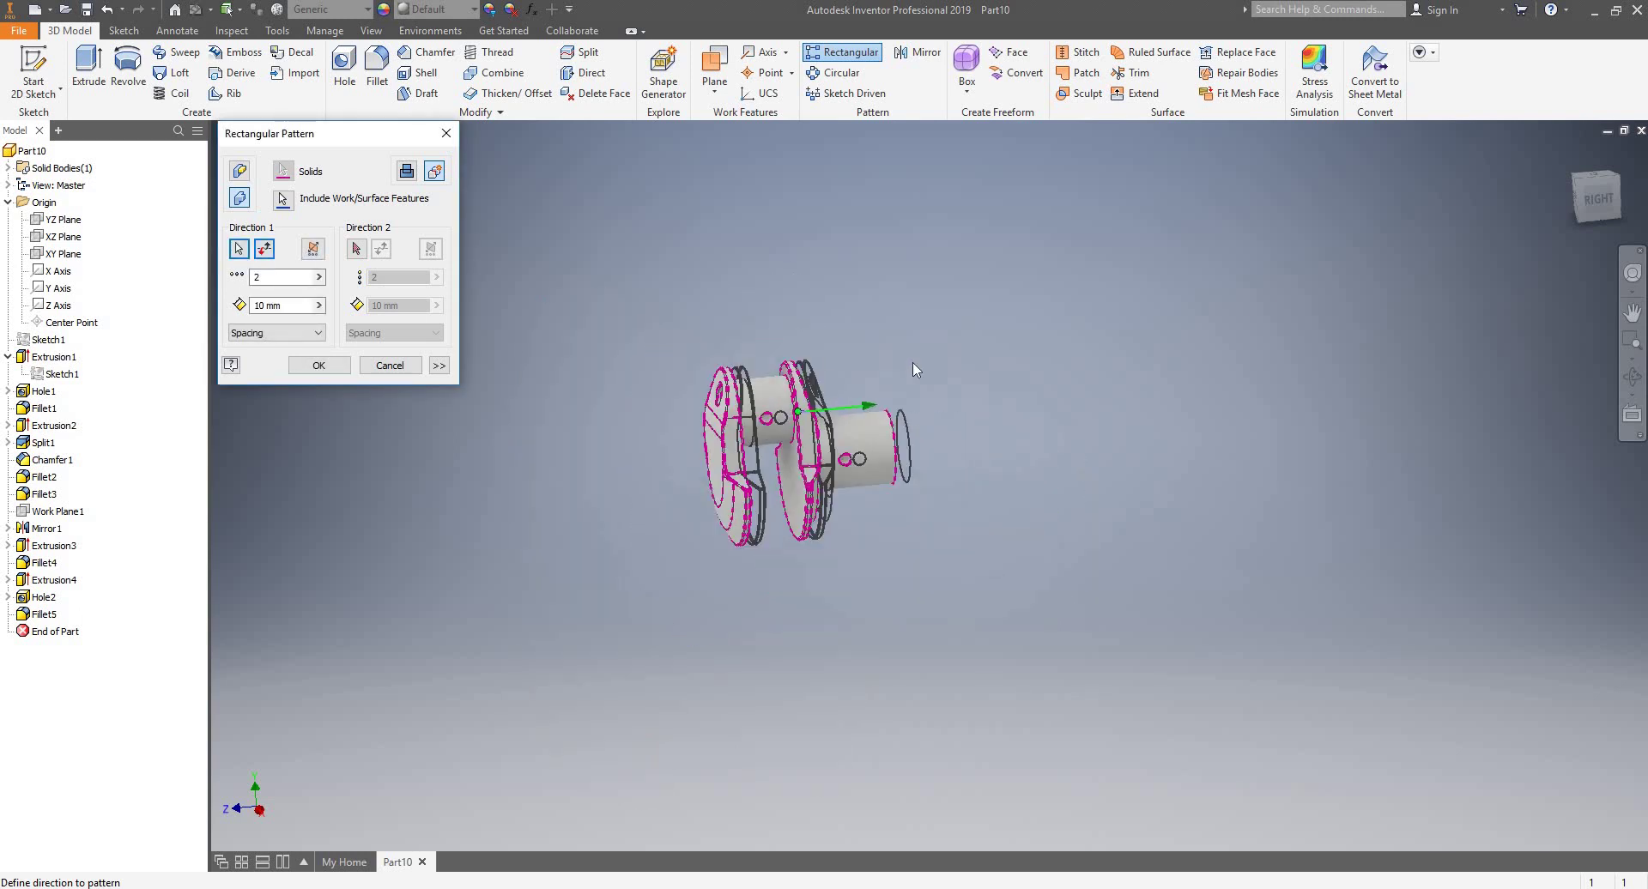
# - Set the pattern to 4 occurrences with the parameter Spacing as the distance, and create it
pyautogui.click(255, 277)
pyautogui.write('4')
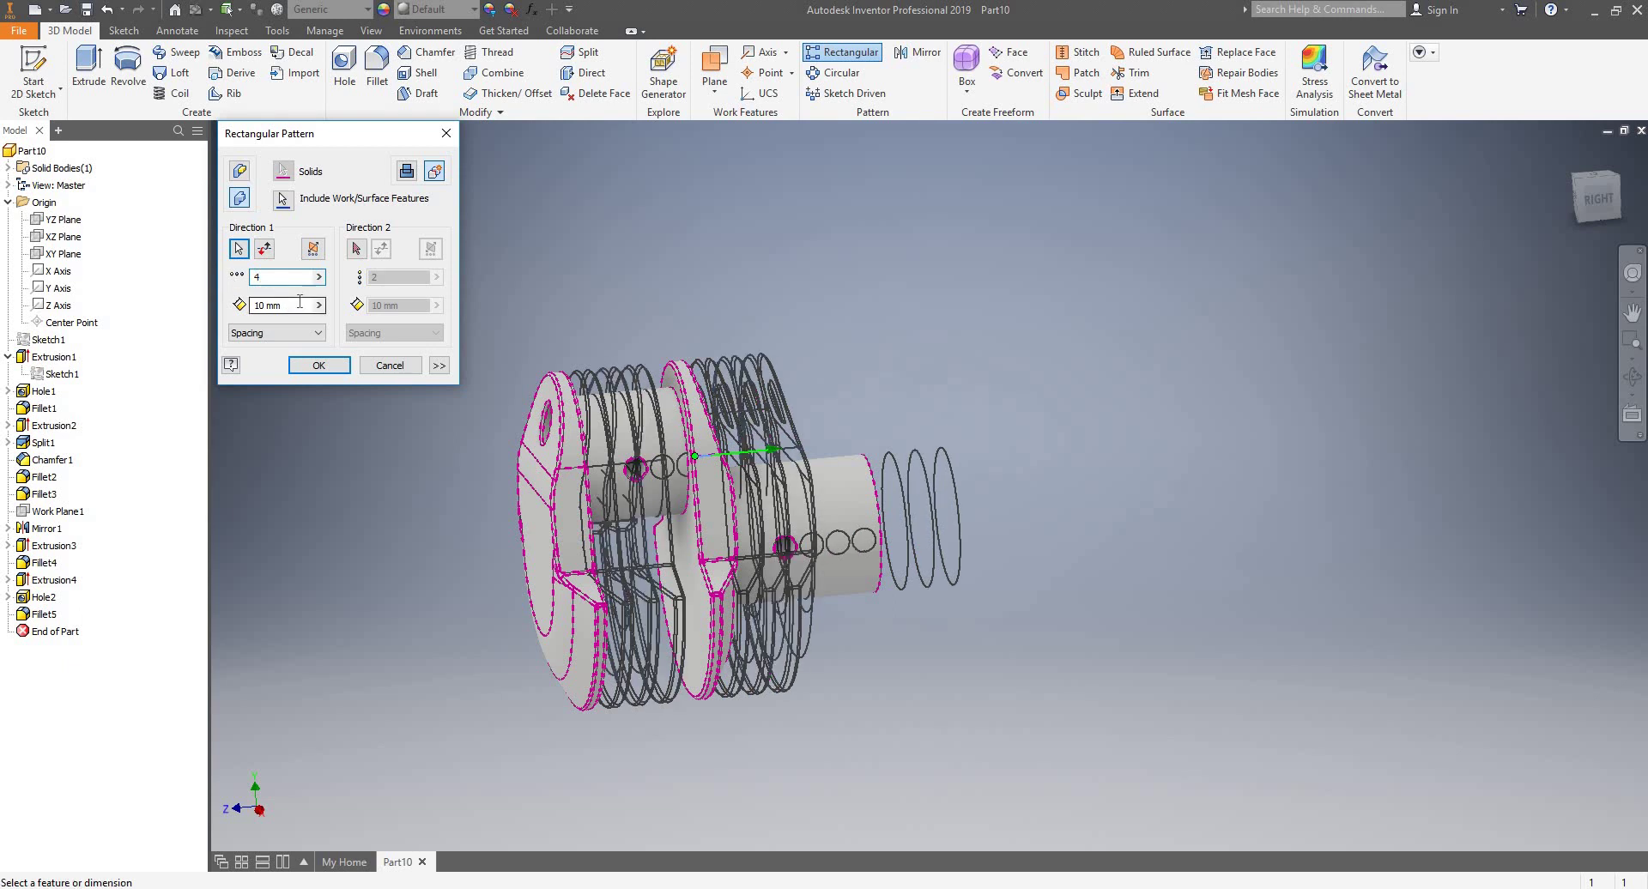
pyautogui.click(251, 305)
pyautogui.write('Spacing')
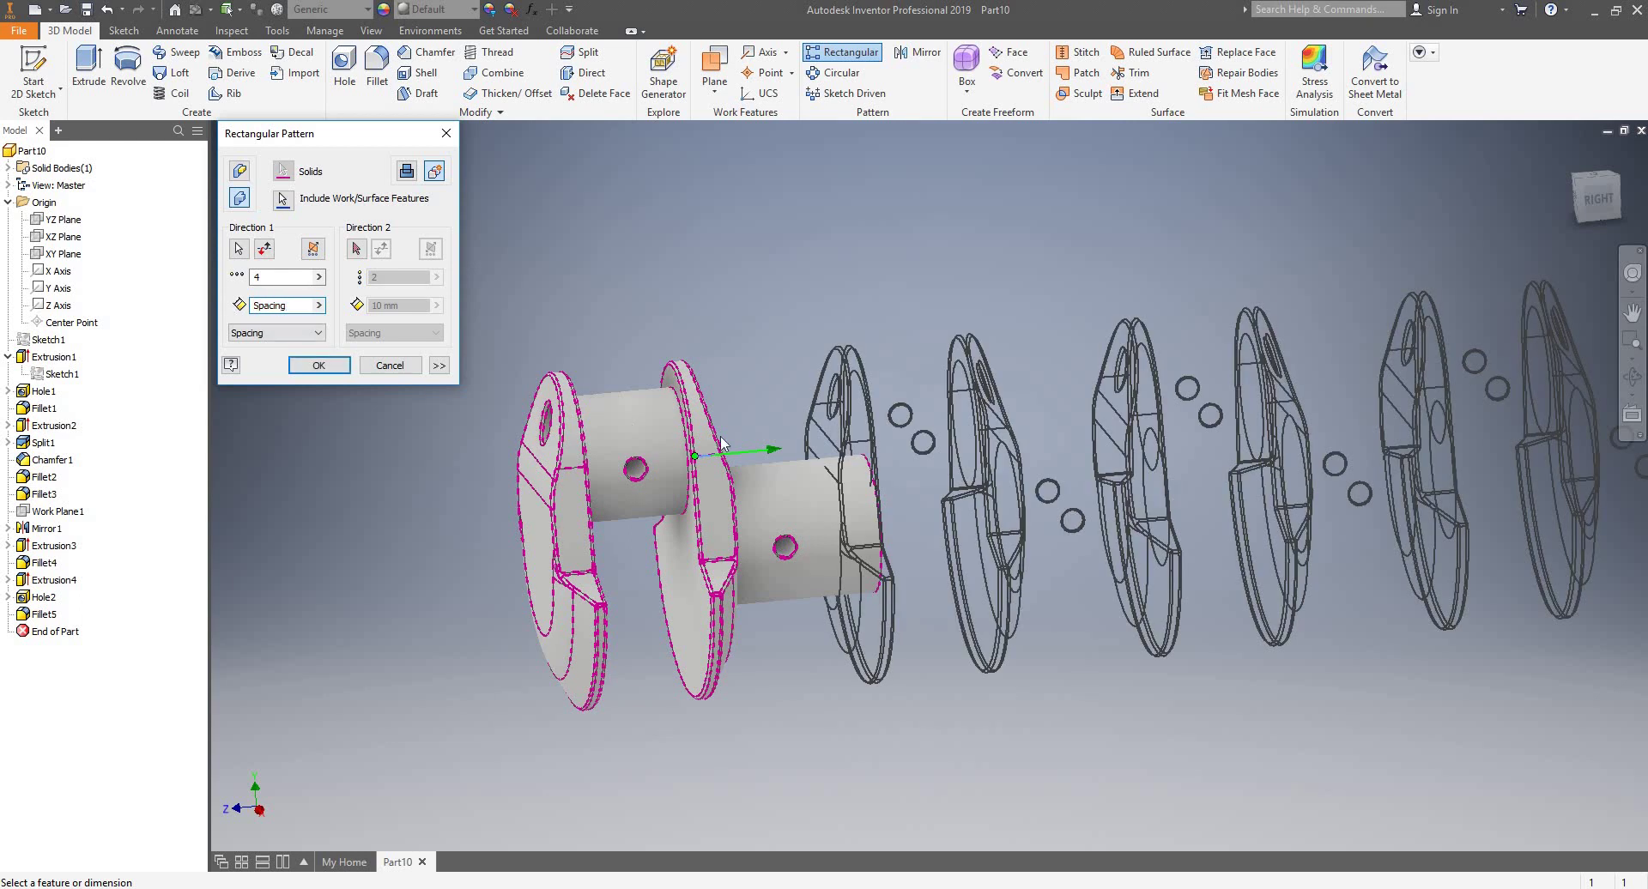
pyautogui.scroll(3, 751, 453)
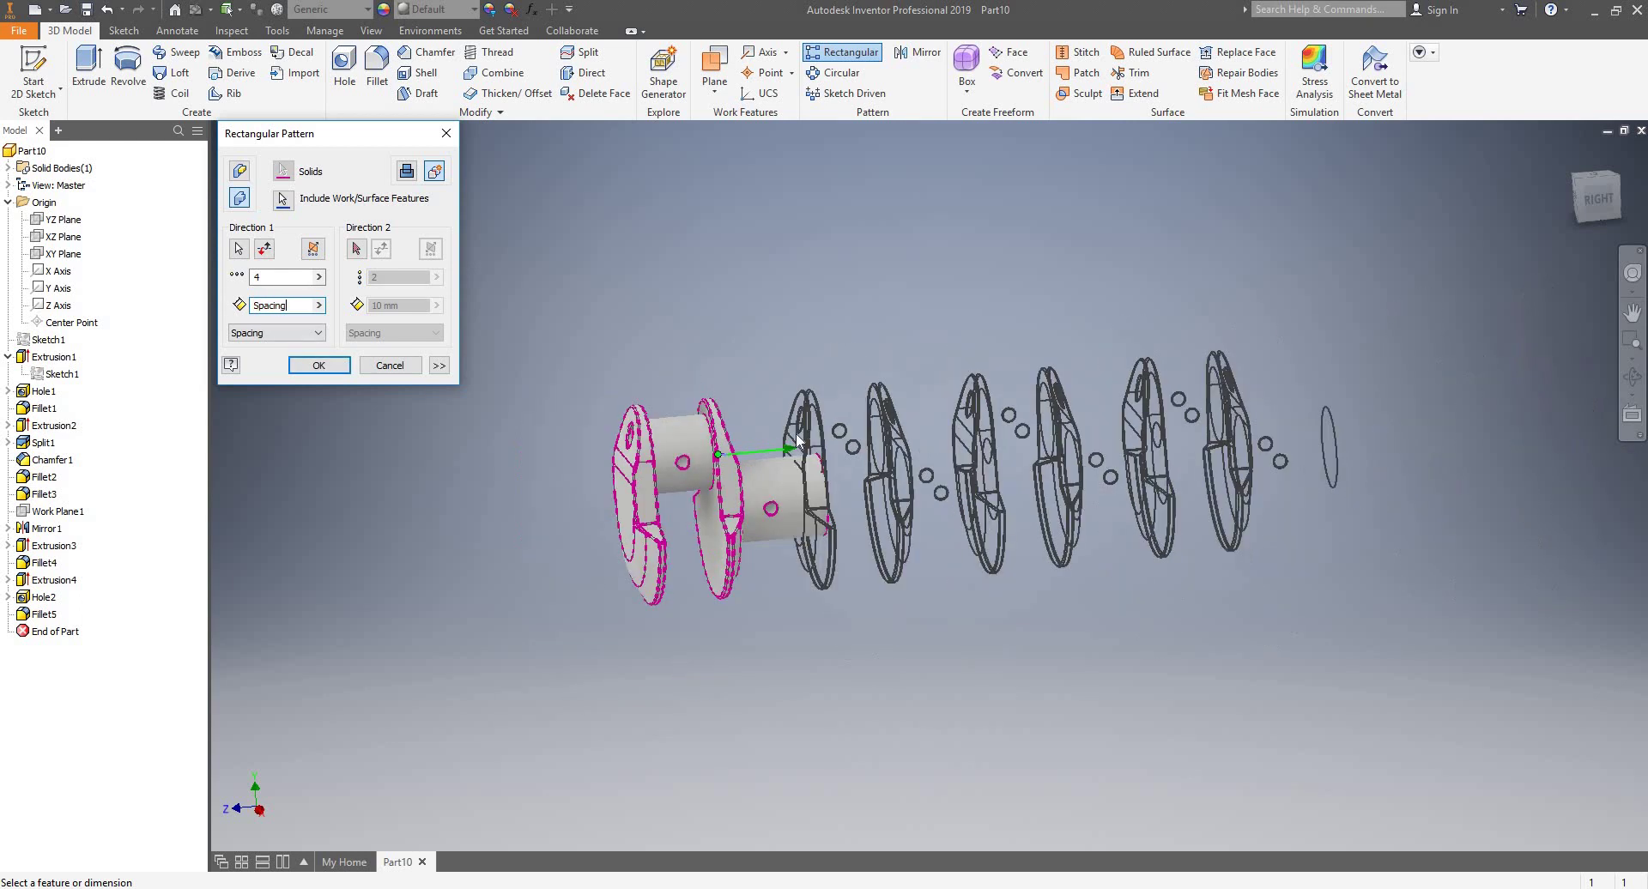
pyautogui.scroll(-3, 739, 412)
pyautogui.moveTo(736, 409)
pyautogui.keyDown('shift'); pyautogui.mouseDown(button='middle')
pyautogui.moveTo(721, 410)
pyautogui.moveTo(754, 417)
pyautogui.mouseUp(button='middle'); pyautogui.keyUp('shift')
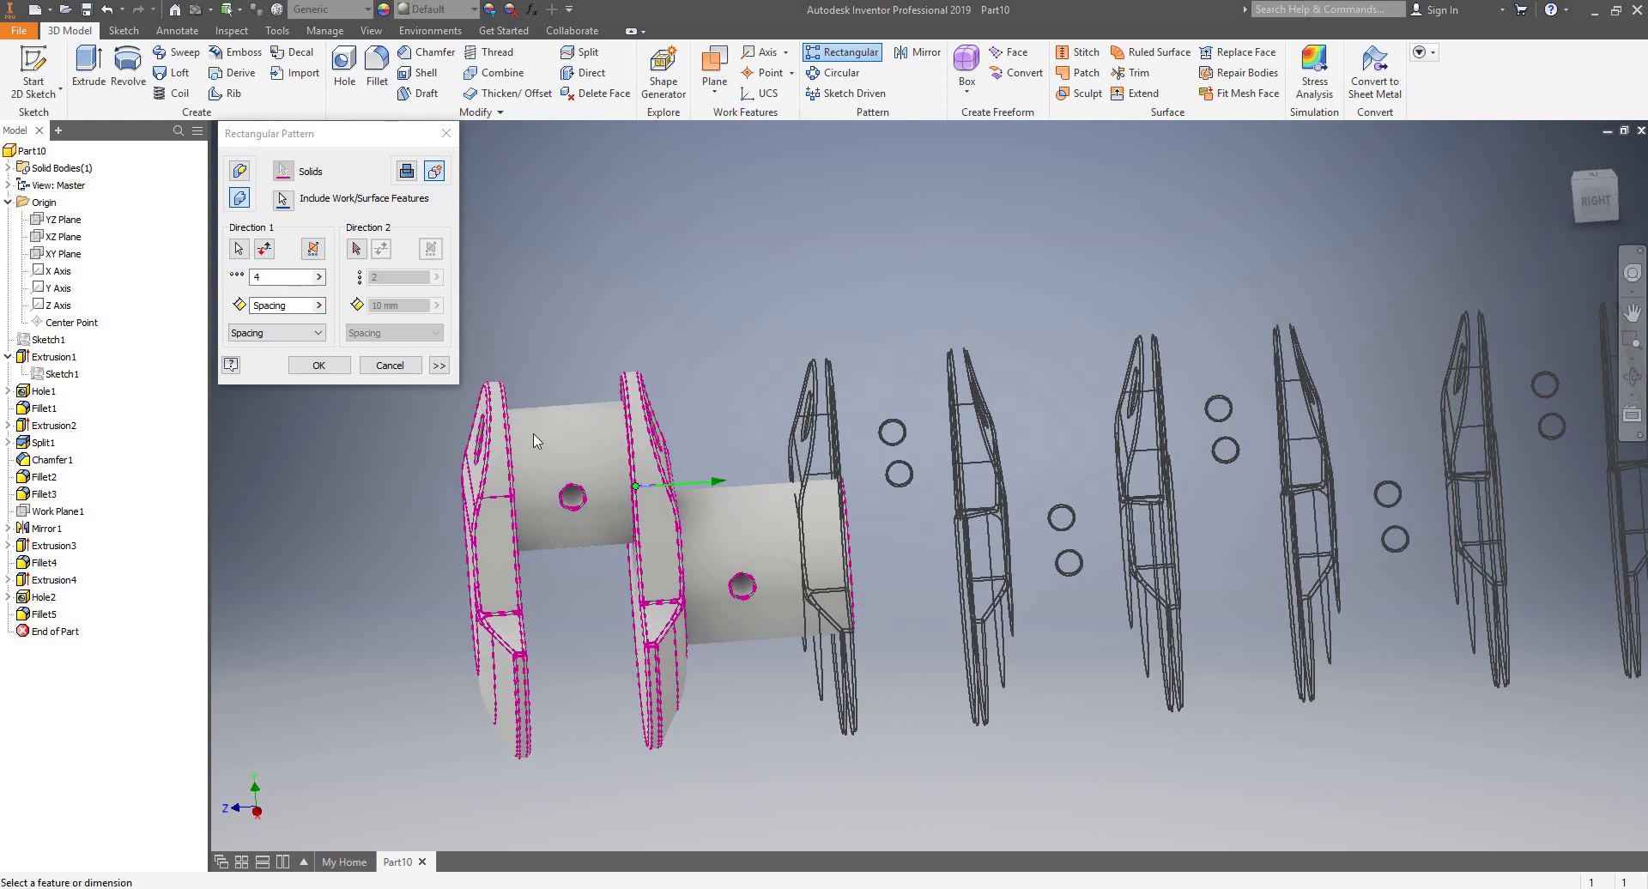
pyautogui.click(326, 367)
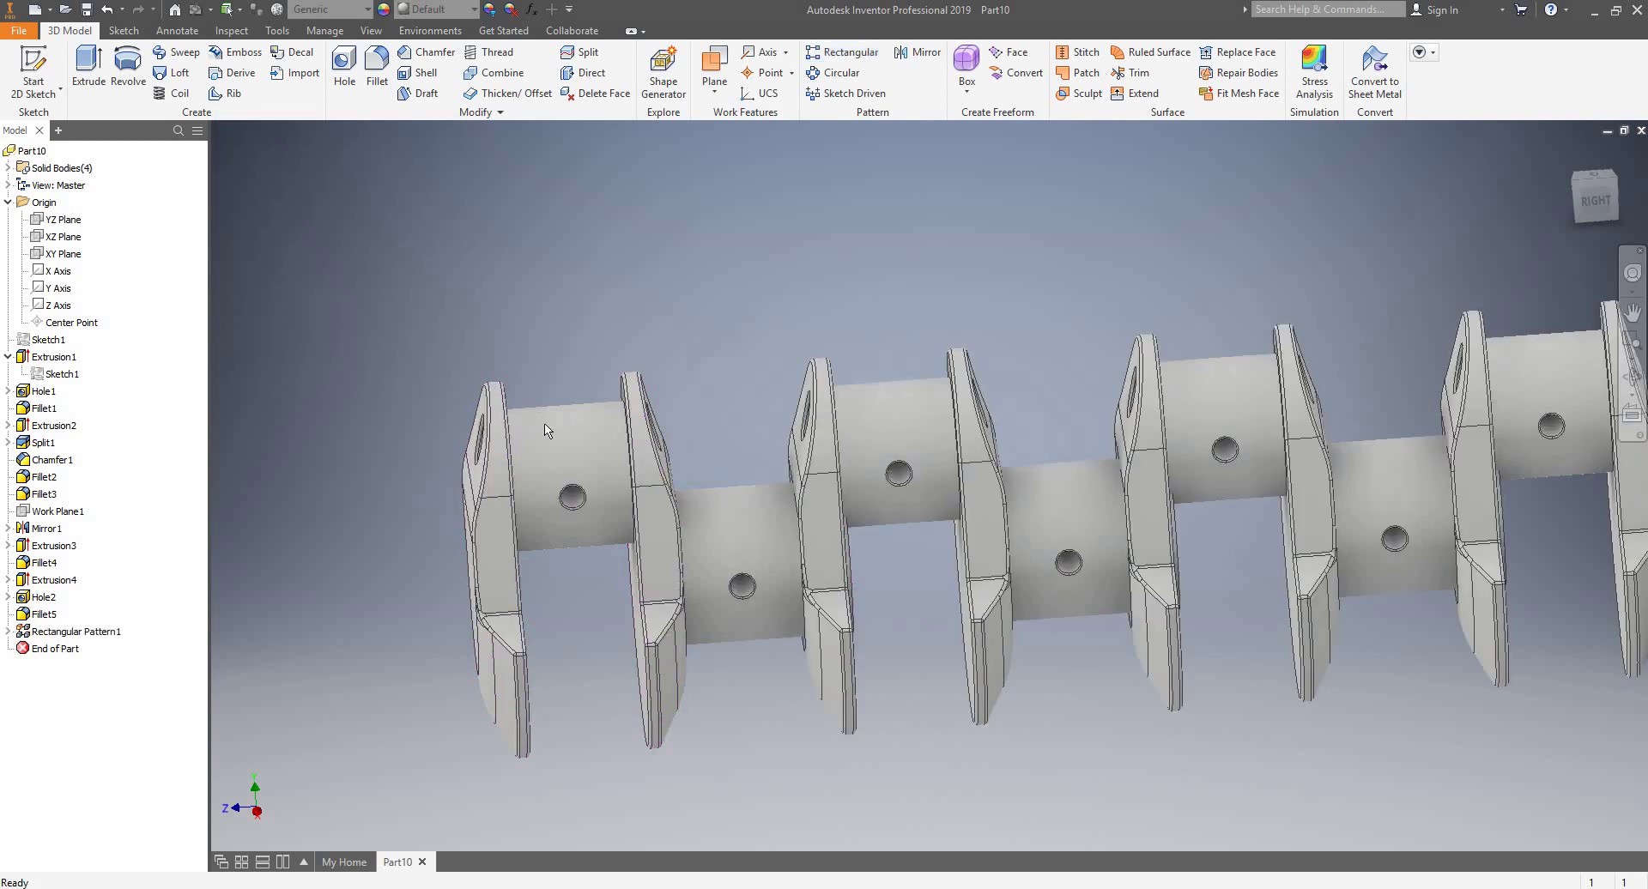
# - Change the centre shaft's extrusion distance (Extrusion4) to Spacing / 1.6 ul
pyautogui.keyDown('shift'); pyautogui.moveTo(662, 428); pyautogui.dragTo(916, 390, button='middle'); pyautogui.keyUp('shift')
pyautogui.scroll(-5, 720, 515)
pyautogui.scroll(2, 599, 517)
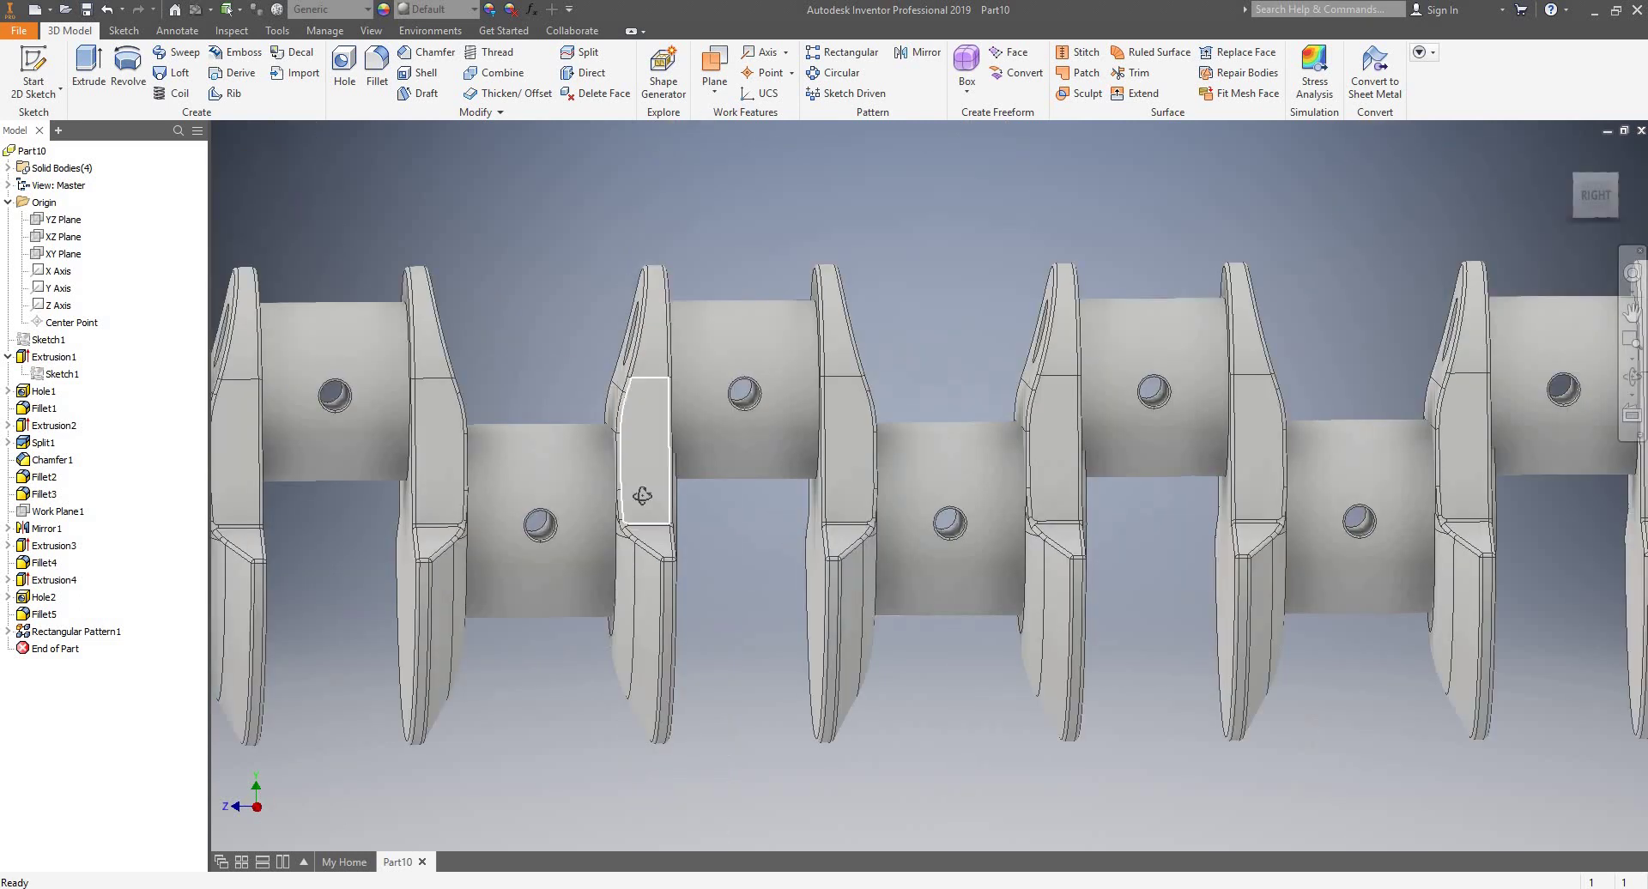
pyautogui.keyDown('shift'); pyautogui.moveTo(640, 493); pyautogui.dragTo(618, 503, button='middle'); pyautogui.keyUp('shift')
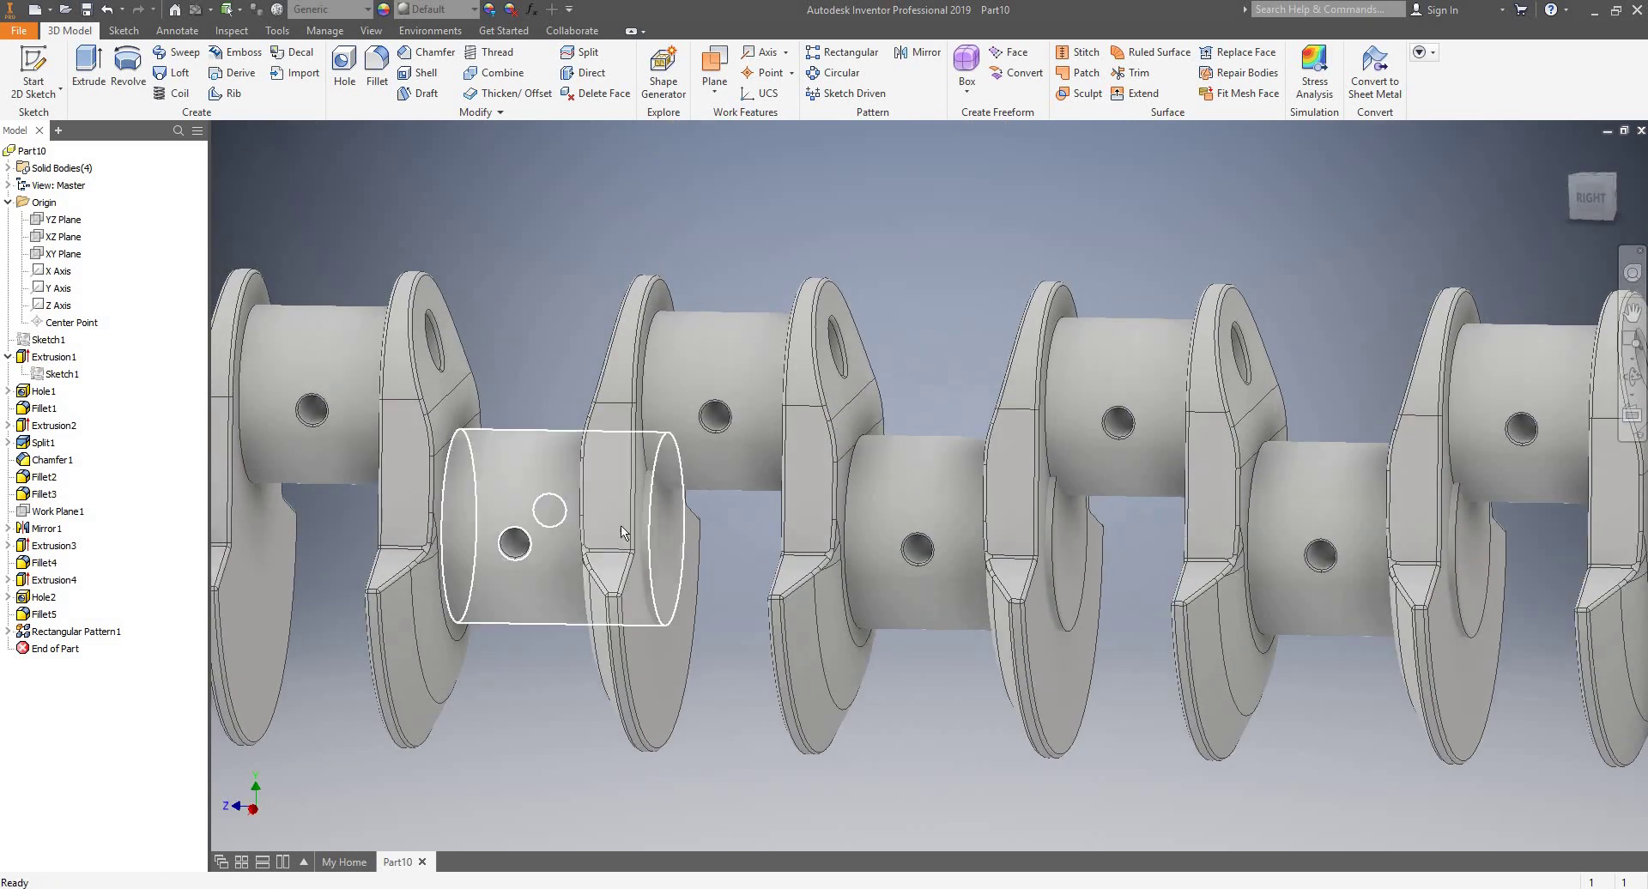
pyautogui.doubleClick(60, 581)
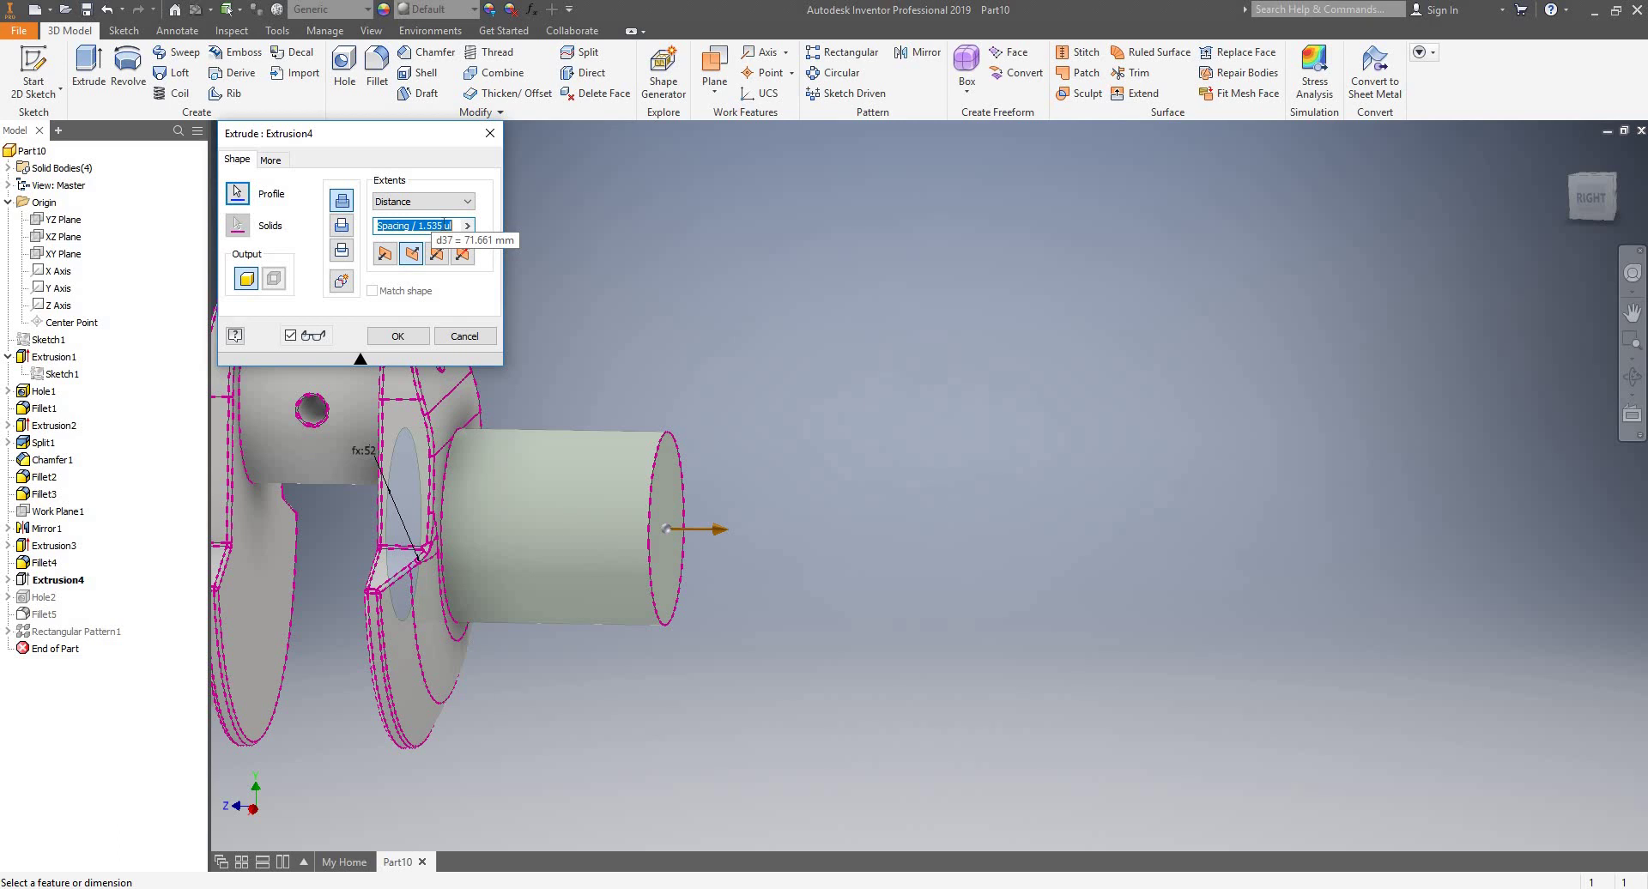
pyautogui.moveTo(444, 225); pyautogui.dragTo(423, 227)
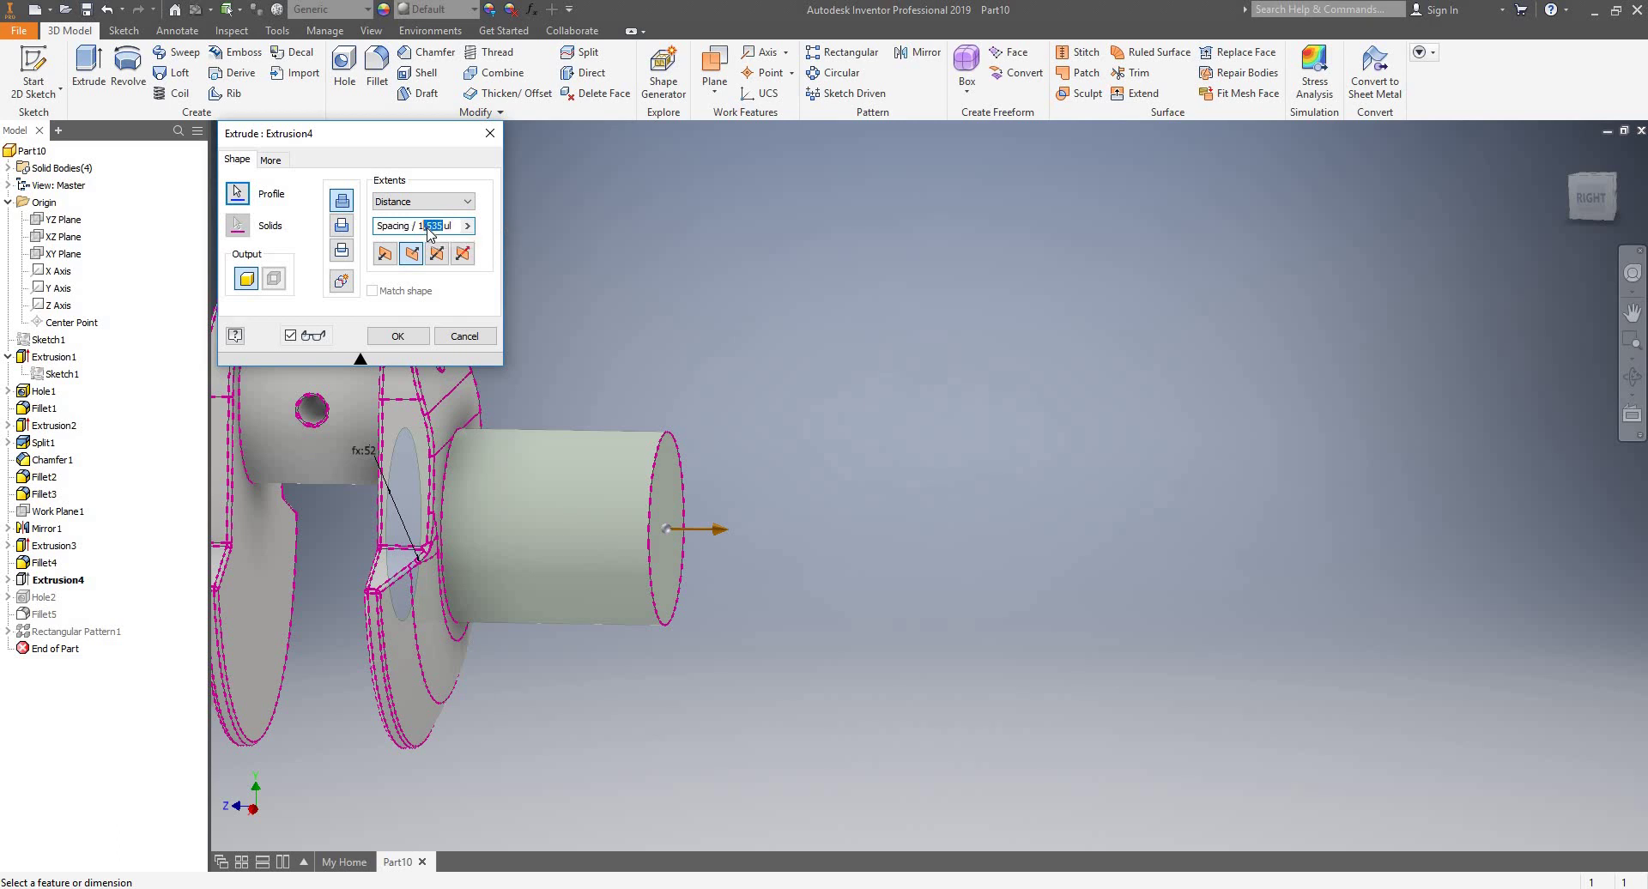
pyautogui.write('4')
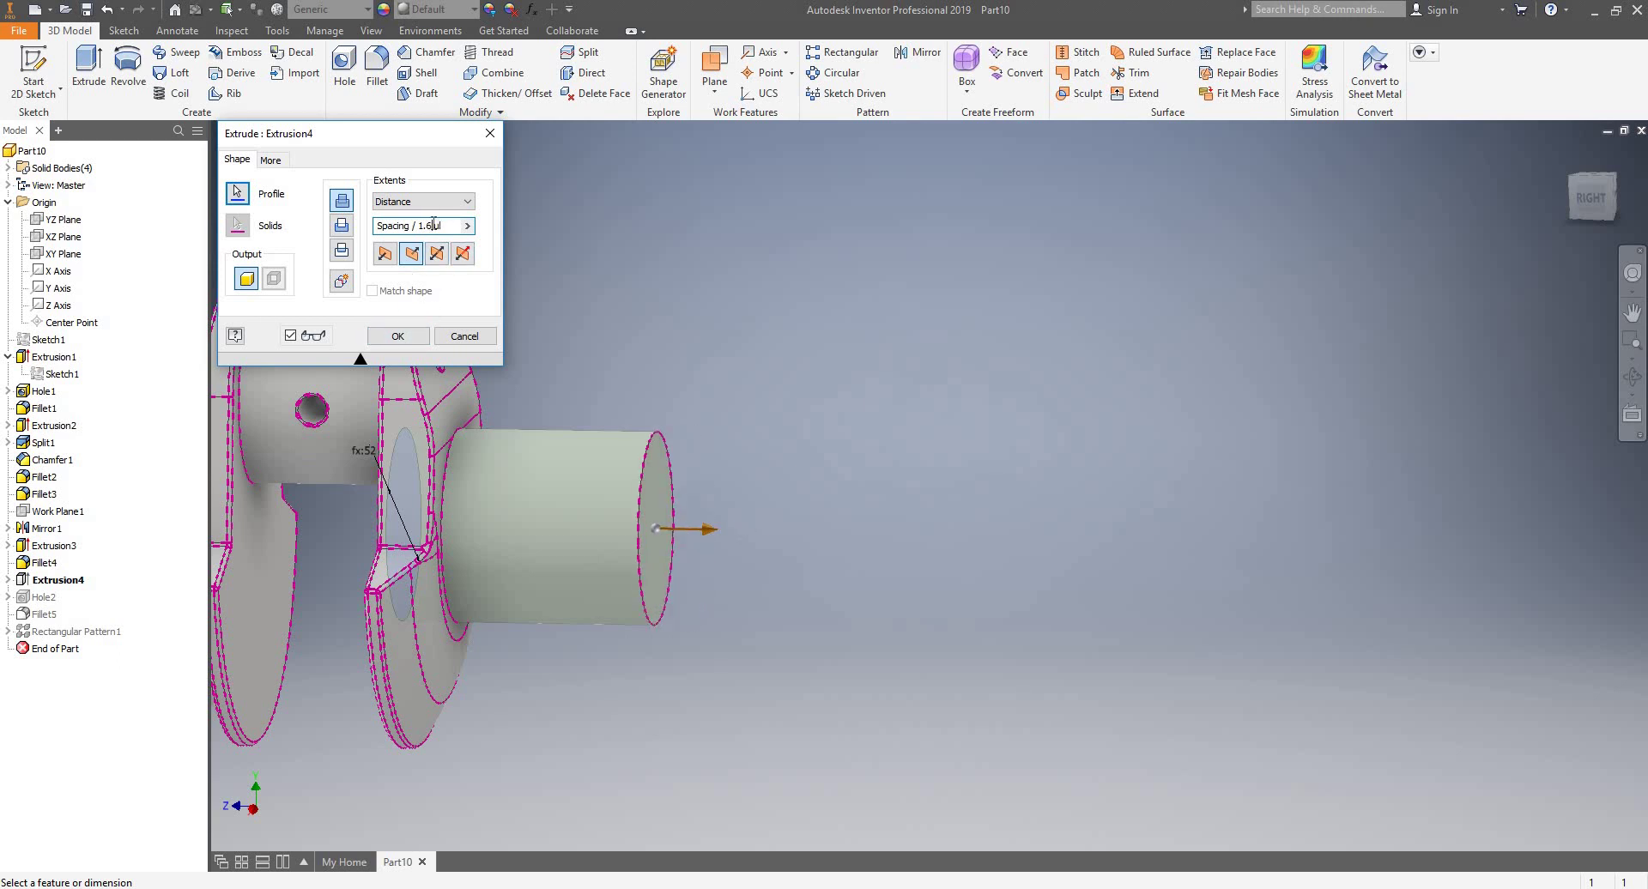
pyautogui.click(400, 336)
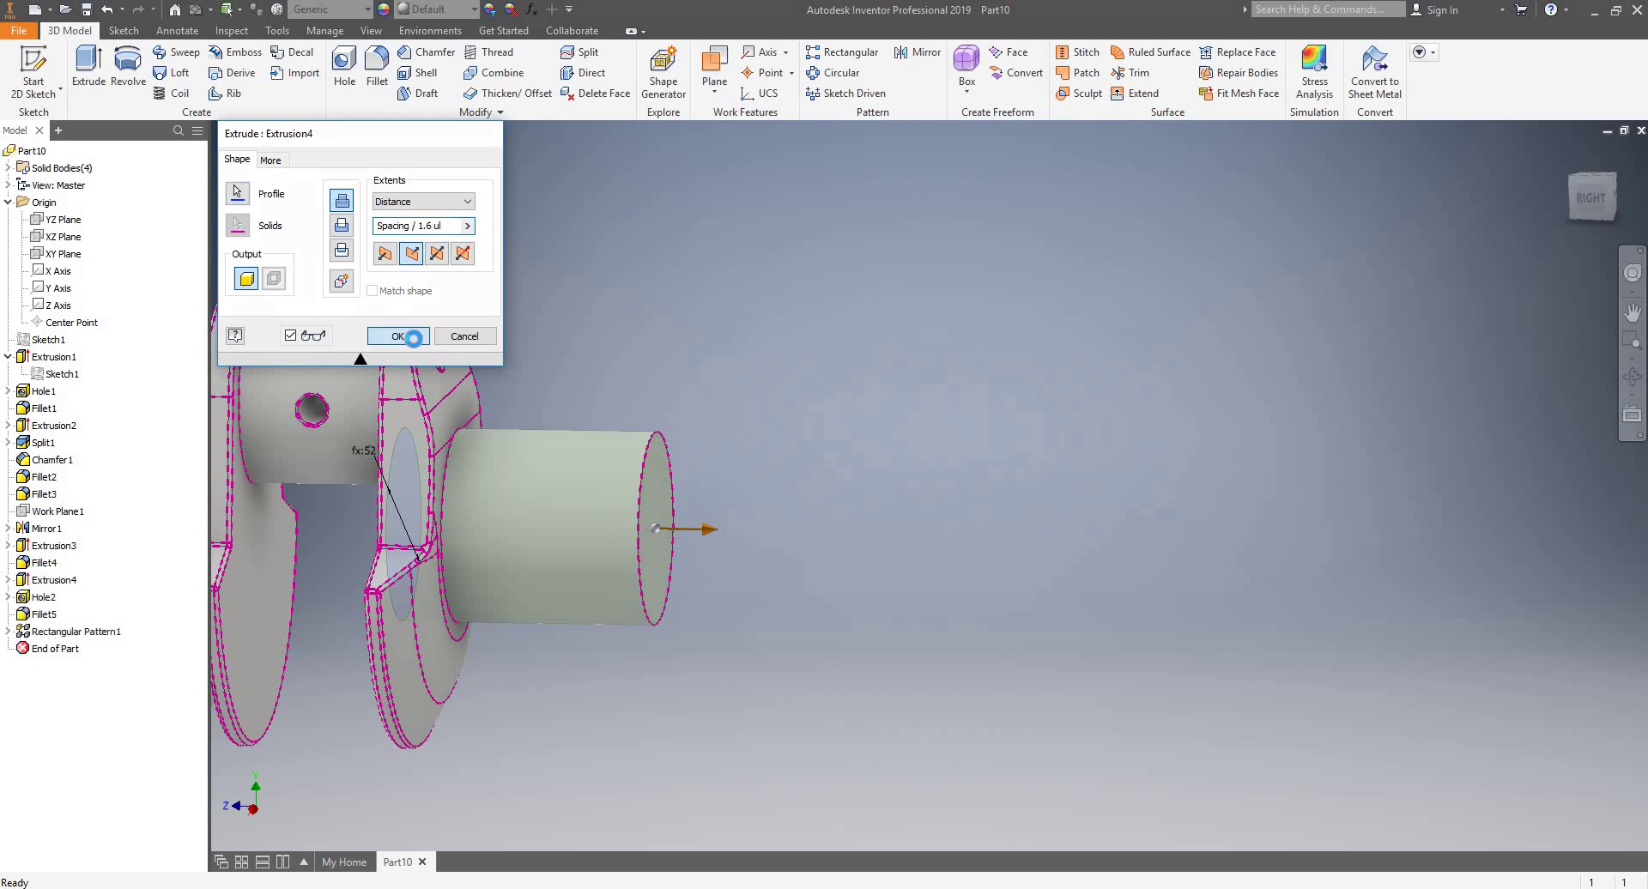
pyautogui.keyDown('shift'); pyautogui.moveTo(675, 481); pyautogui.dragTo(769, 471, button='middle'); pyautogui.keyUp('shift')
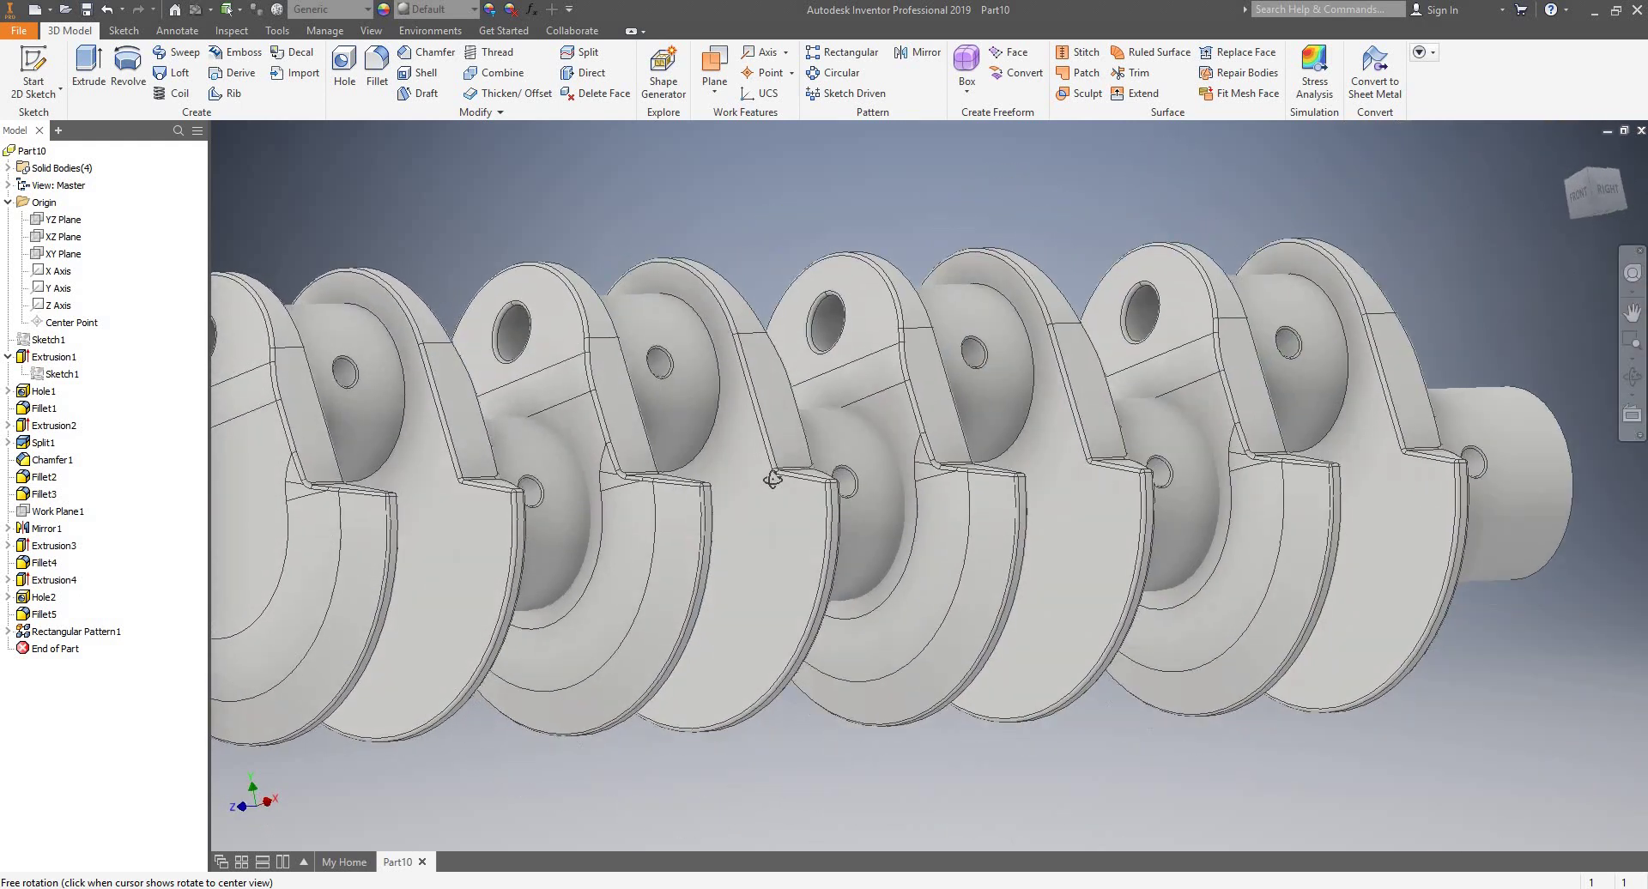
pyautogui.scroll(-5, 800, 455)
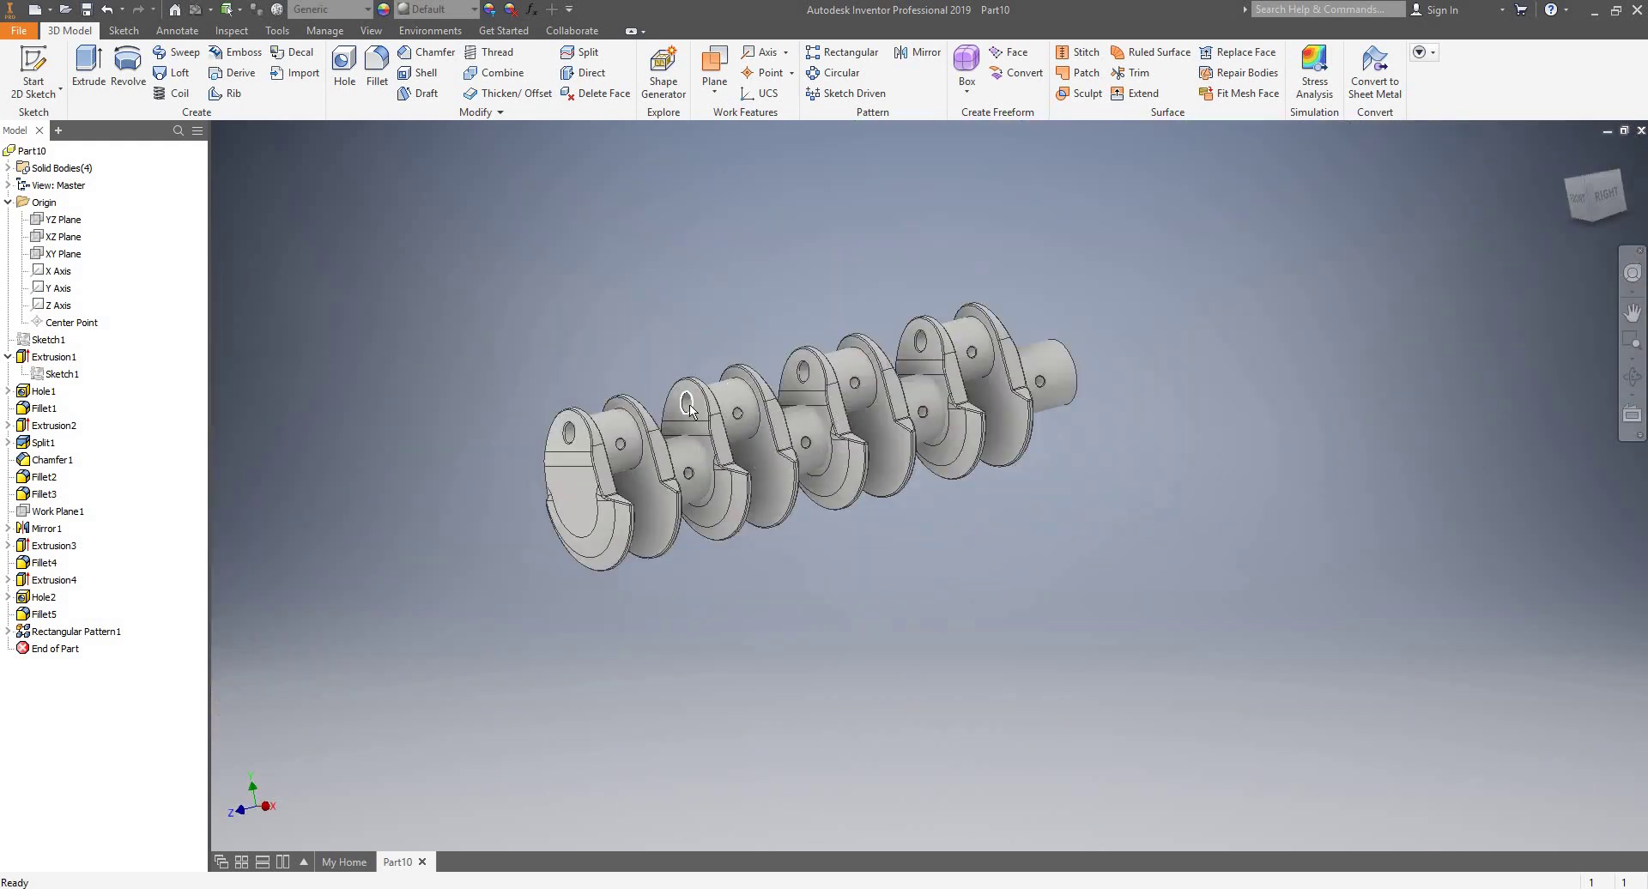
pyautogui.scroll(3, 691, 411)
pyautogui.keyDown('shift'); pyautogui.moveTo(771, 422); pyautogui.dragTo(837, 432, button='middle'); pyautogui.keyUp('shift')
pyautogui.click(843, 52)
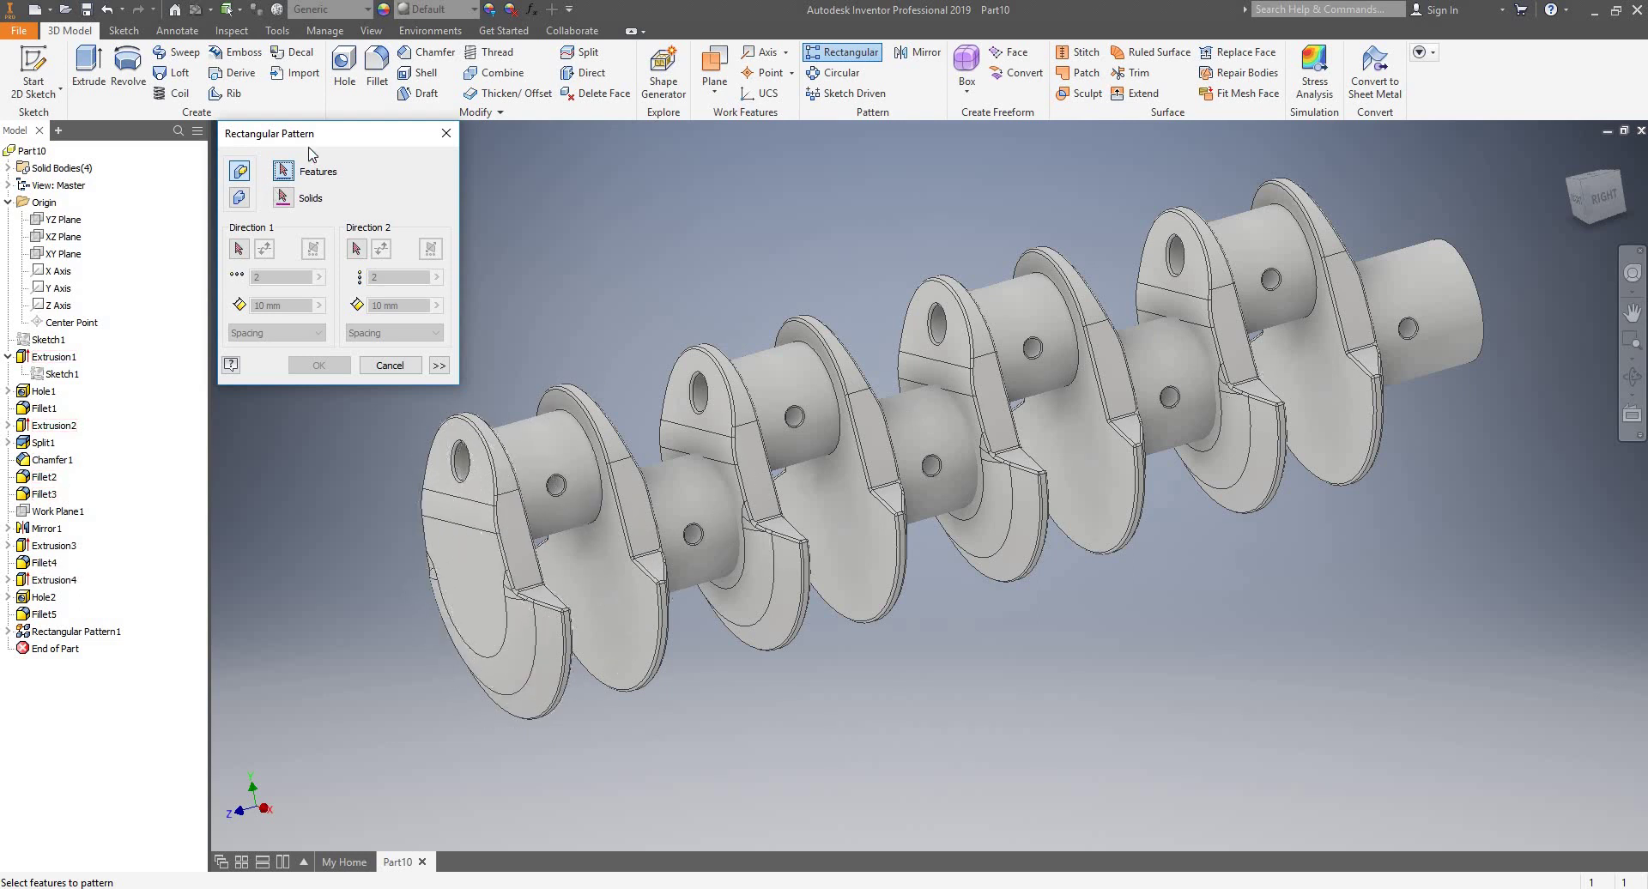
pyautogui.click(447, 133)
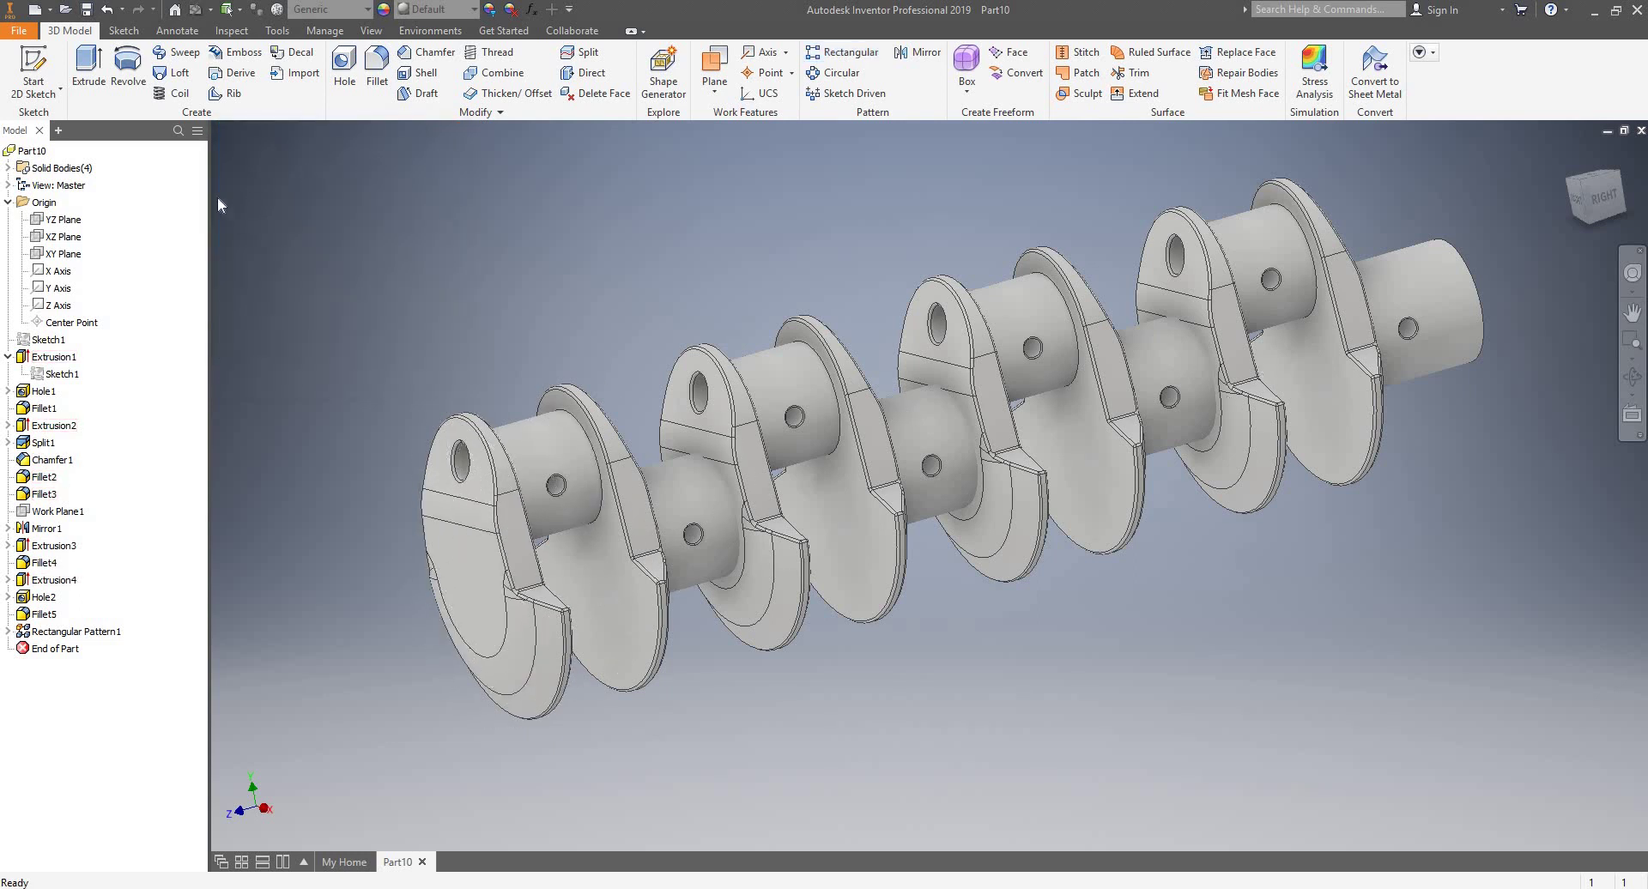
# - List the part's solid bodies and set up a Move Bodies operation of the Rotate about line type
pyautogui.click(8, 168)
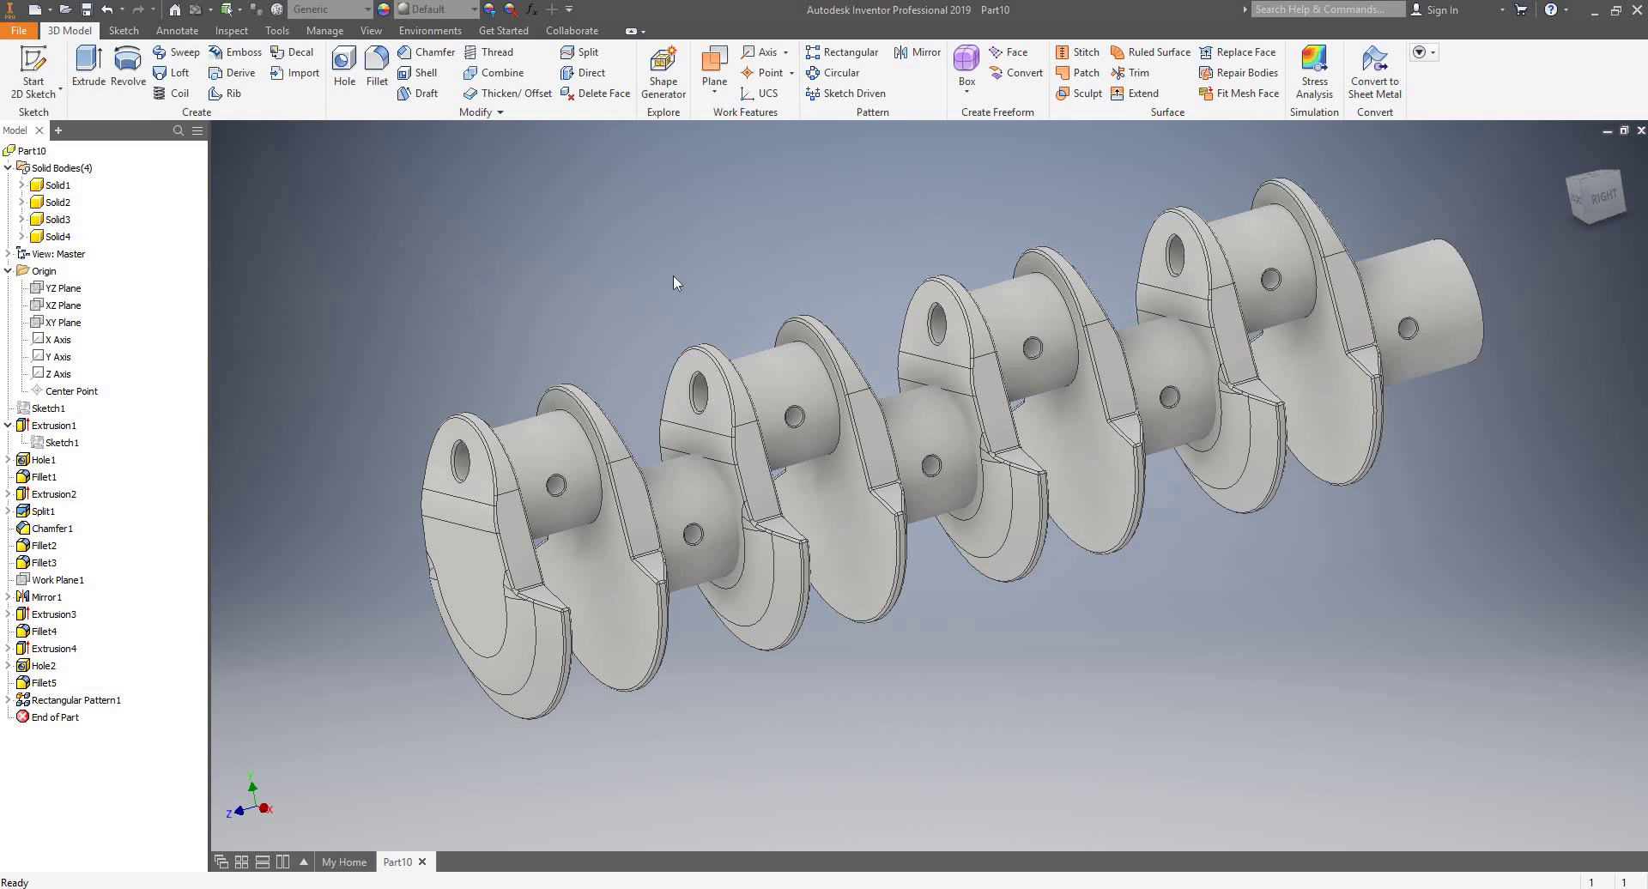
pyautogui.scroll(-2, 673, 275)
pyautogui.scroll(3, 791, 318)
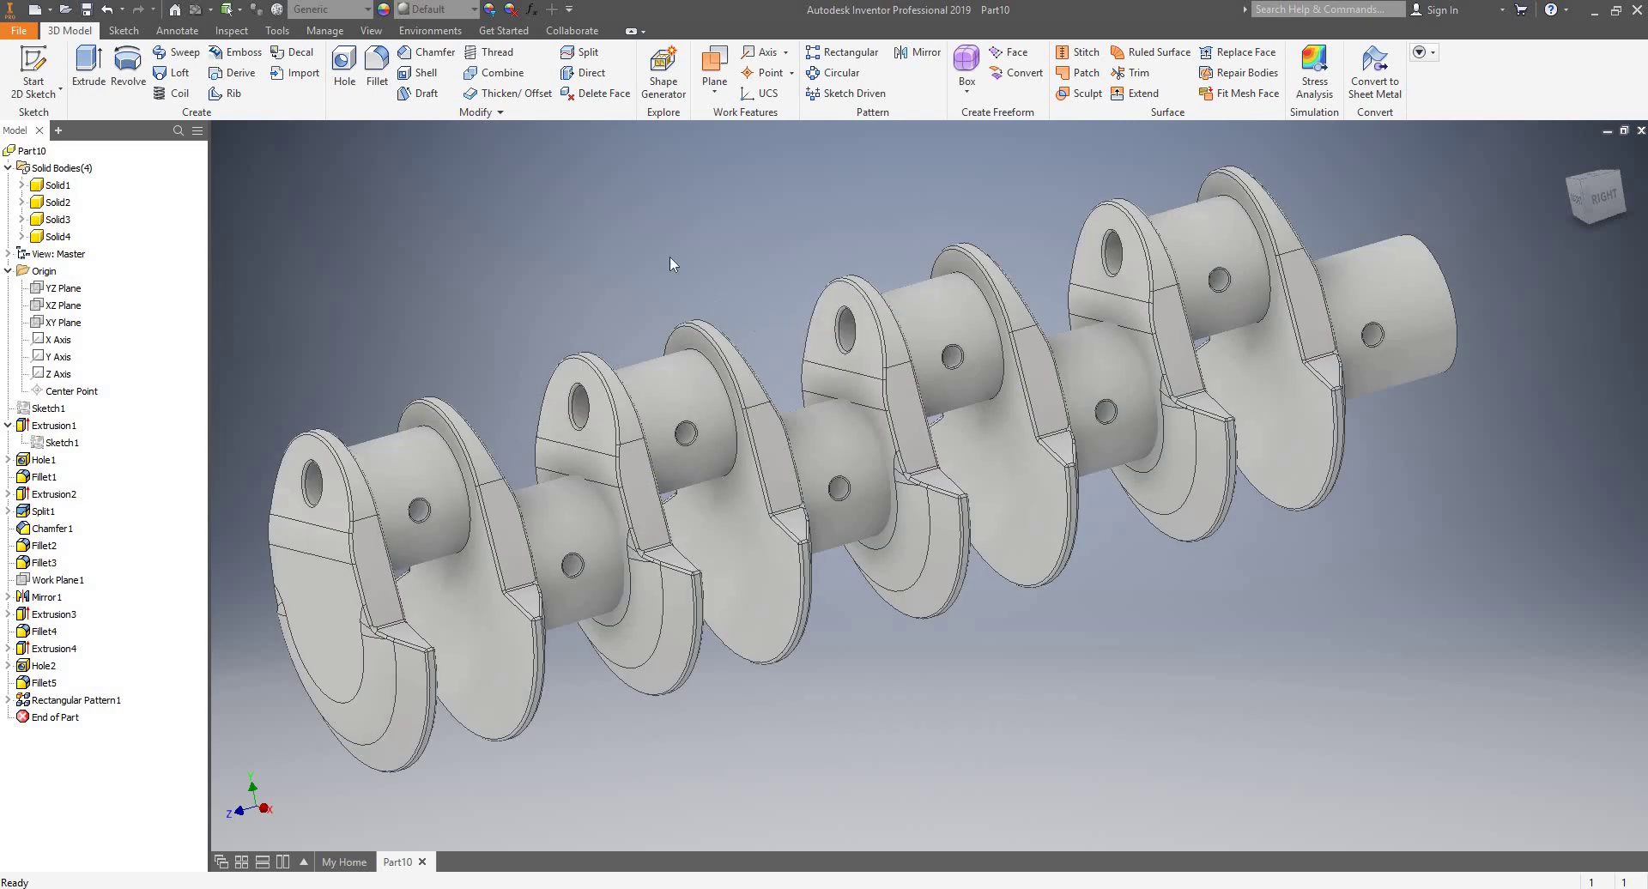
pyautogui.click(494, 115)
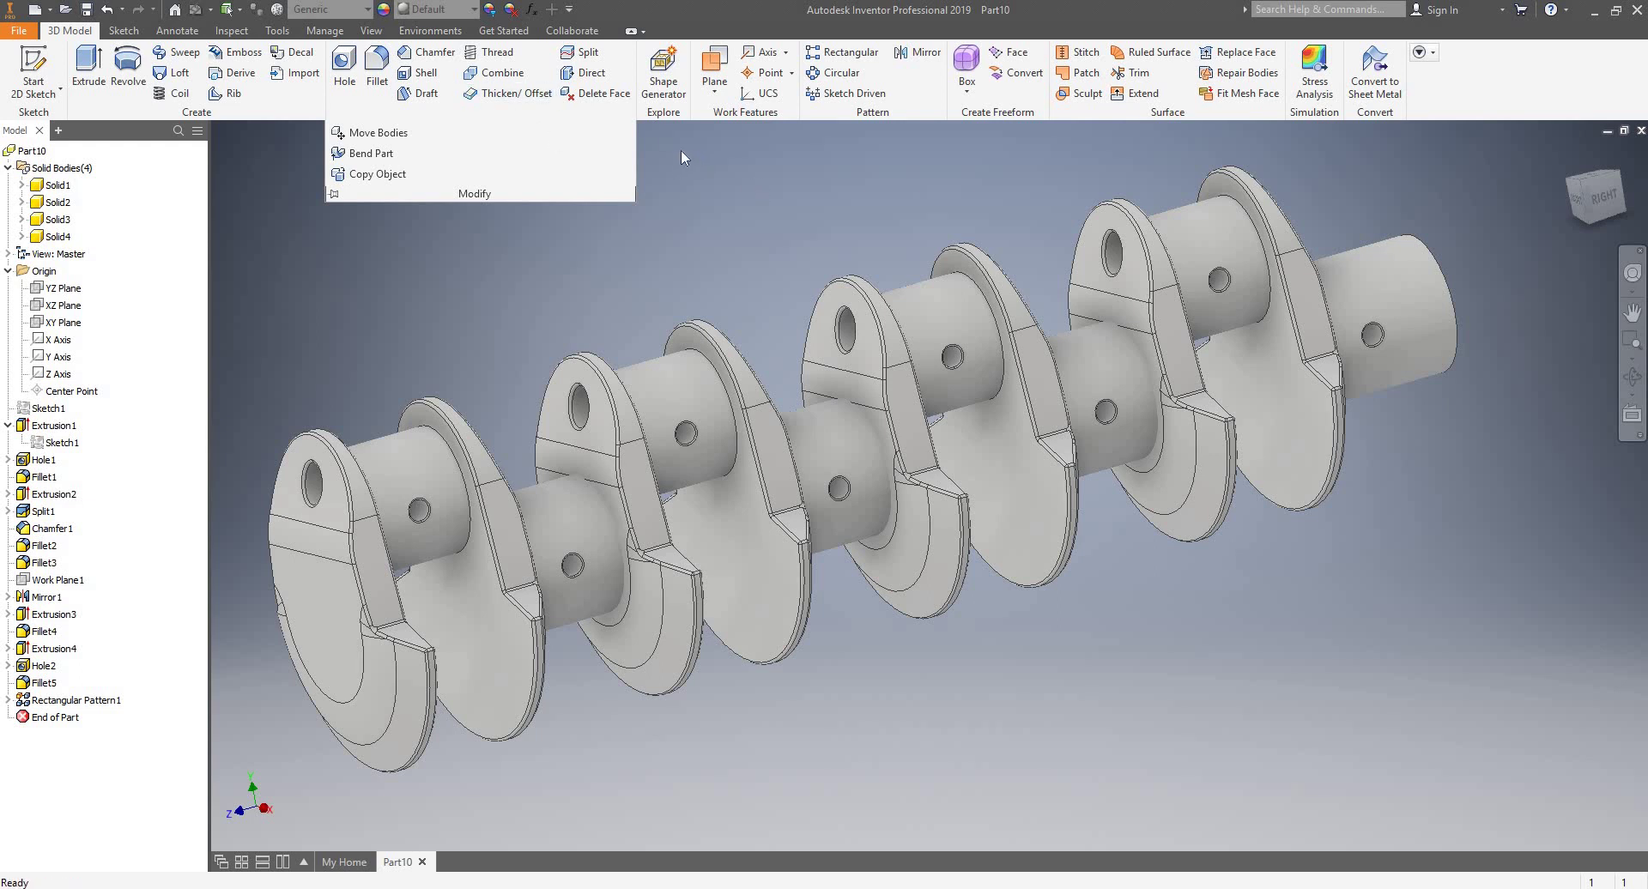
pyautogui.click(501, 112)
pyautogui.click(384, 132)
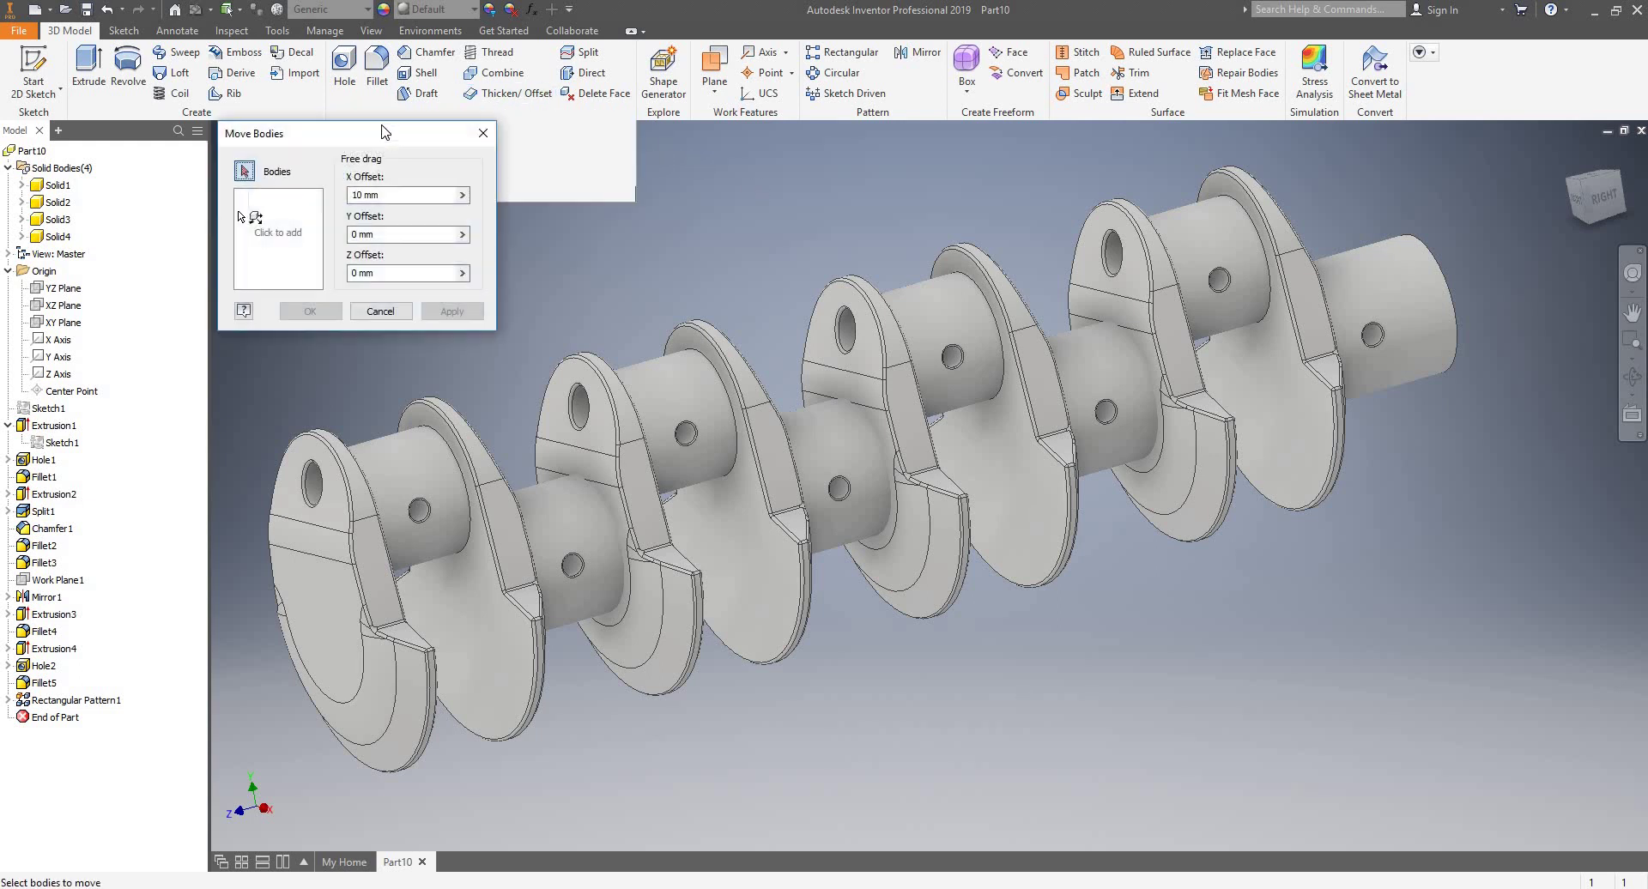
pyautogui.click(260, 219)
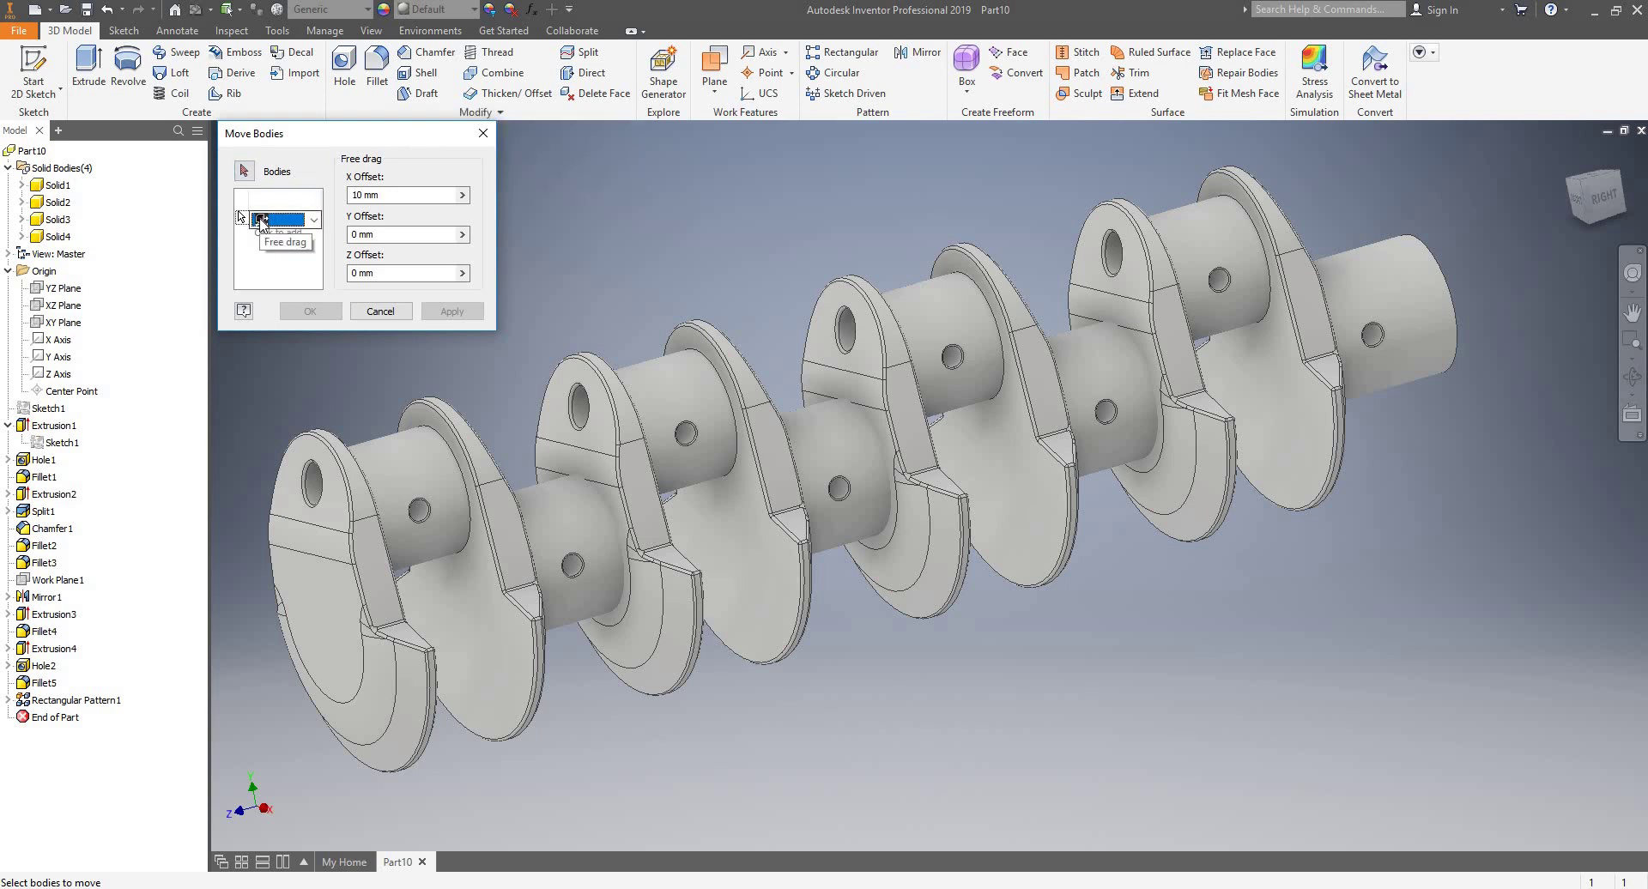
pyautogui.click(312, 220)
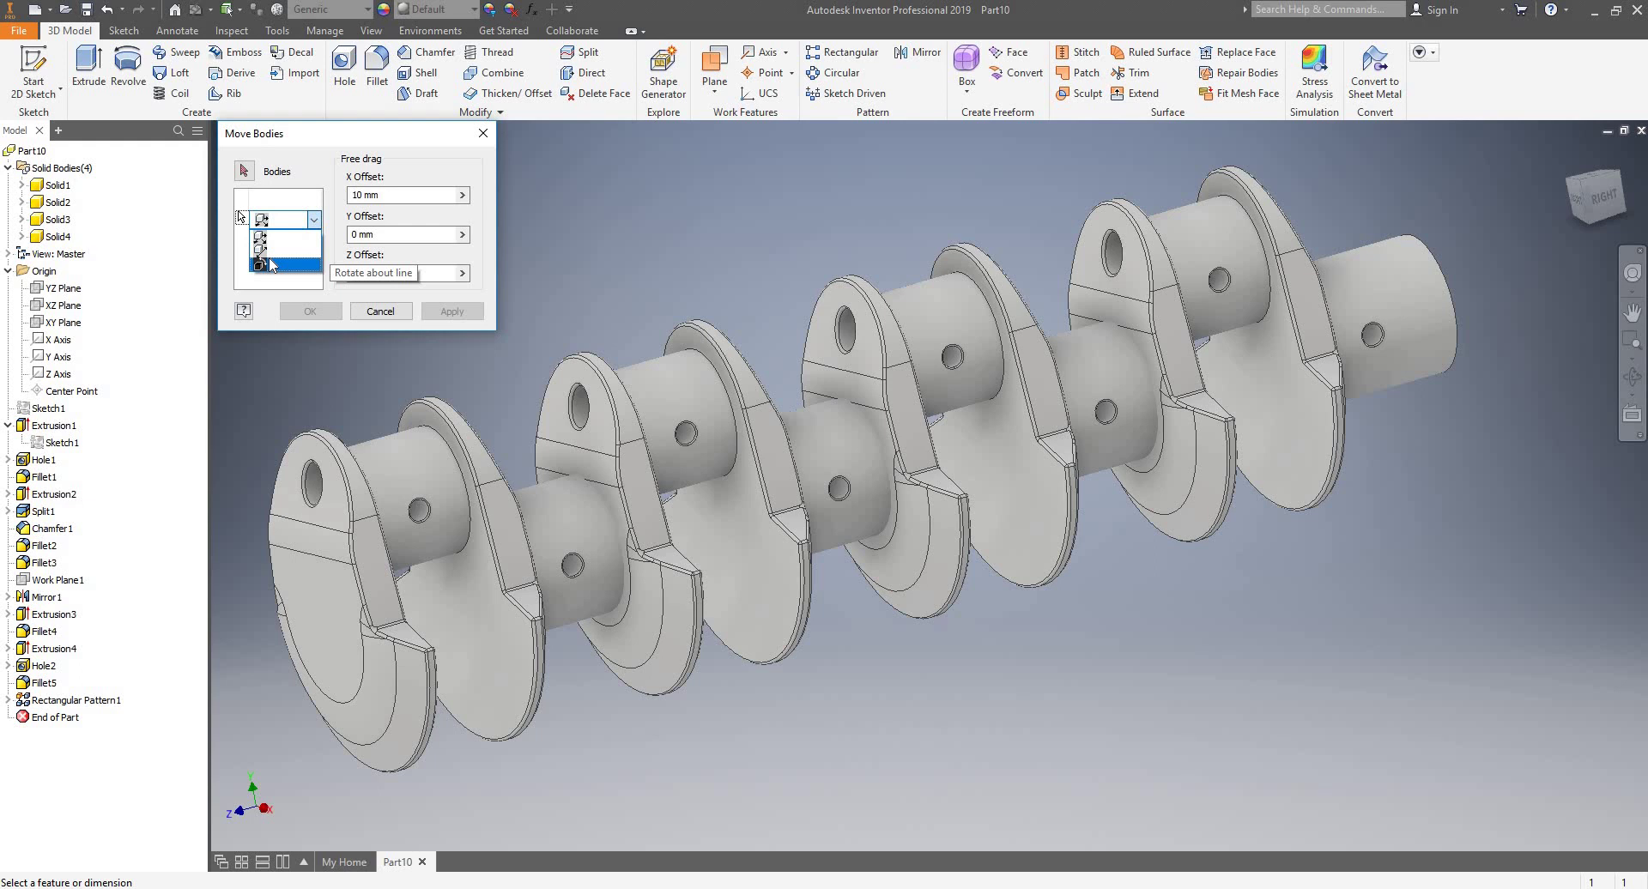
pyautogui.click(270, 261)
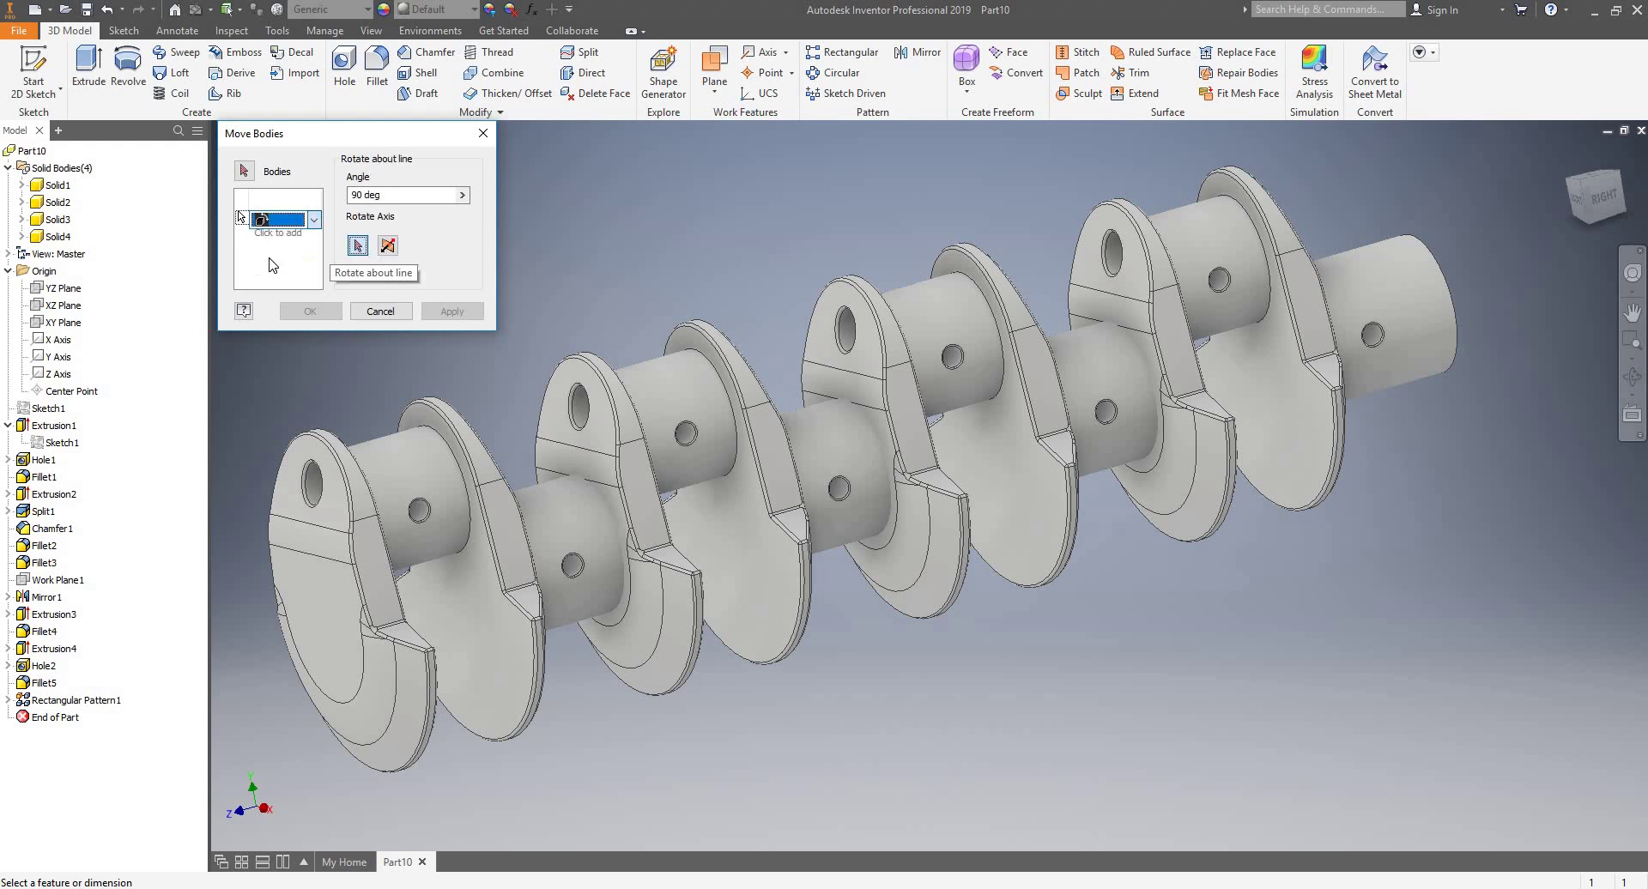
# - Rotate Solid2 by 180 degrees about the centre shaft's axis and apply the move
pyautogui.click(244, 174)
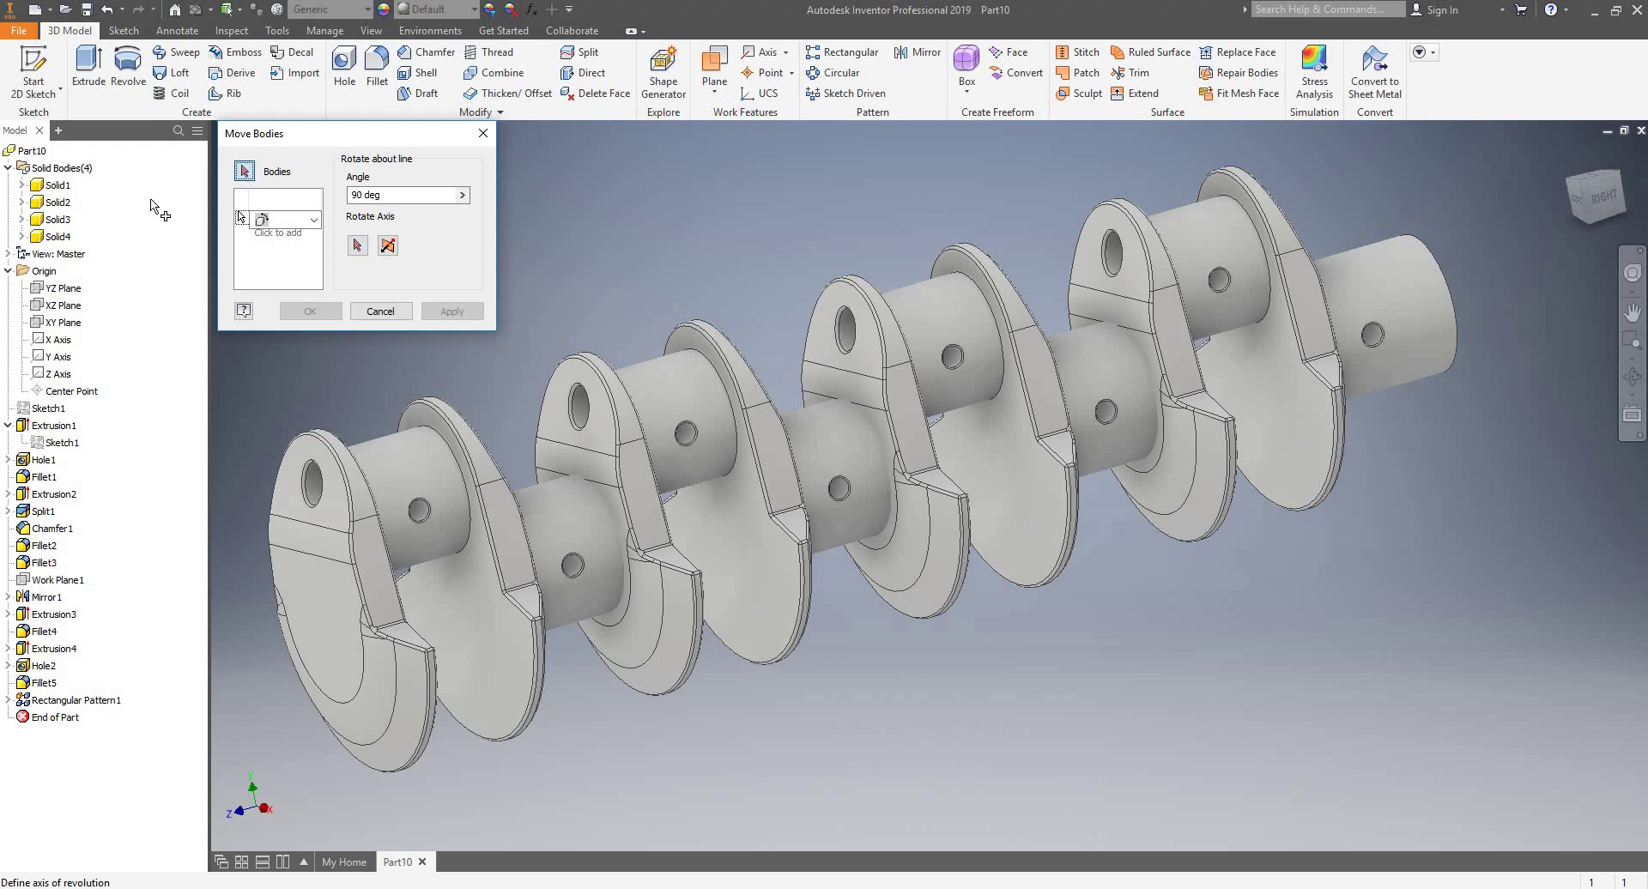
pyautogui.click(55, 203)
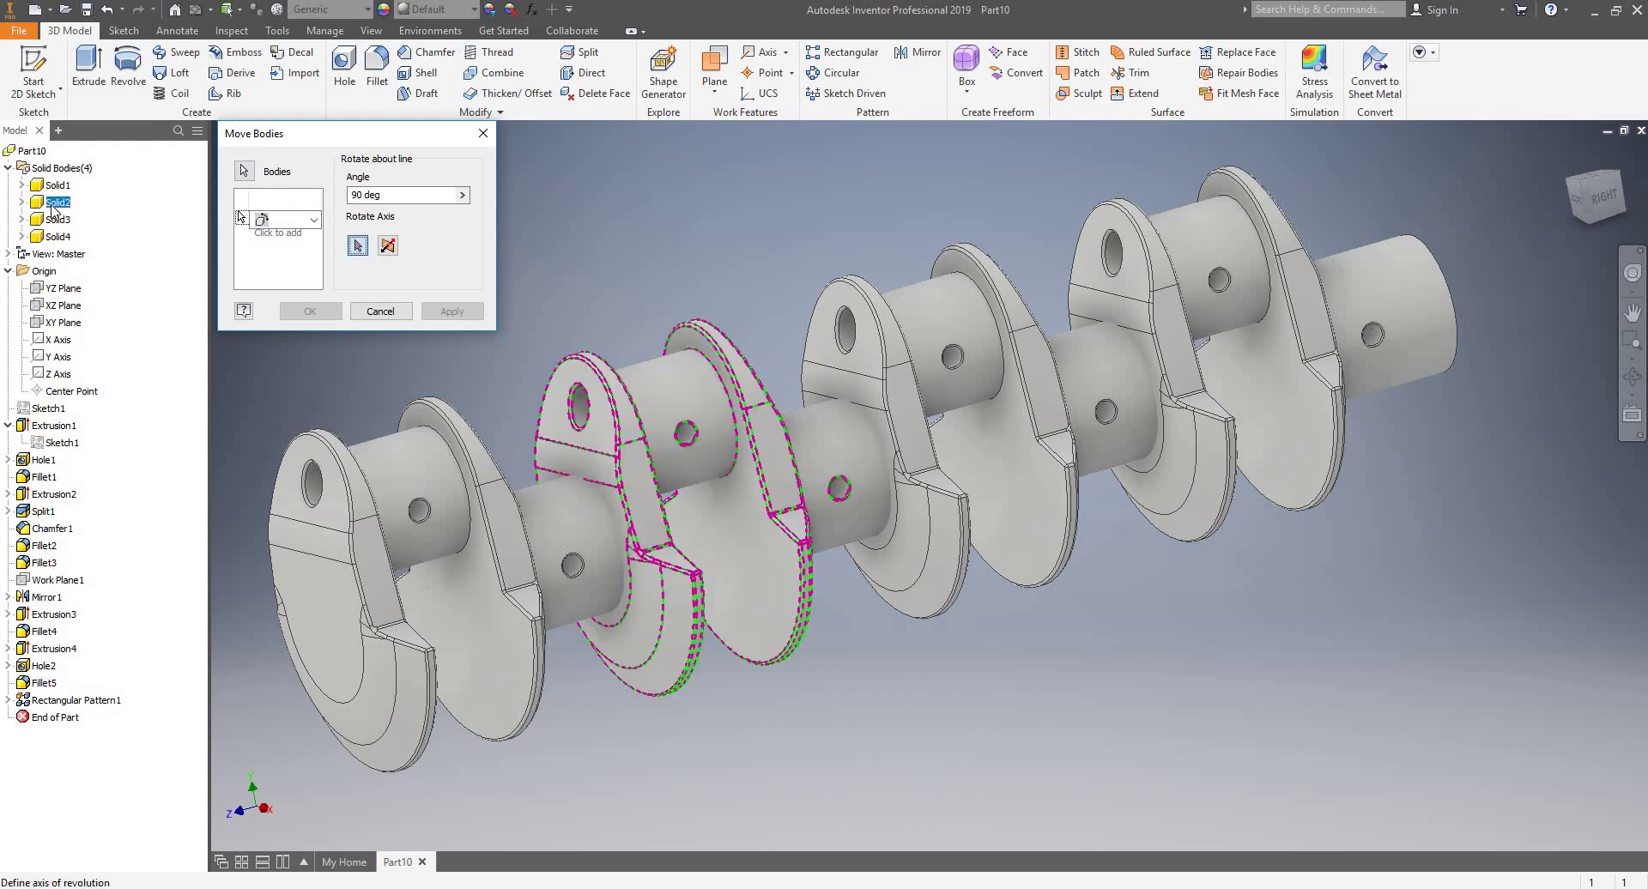
pyautogui.click(412, 195)
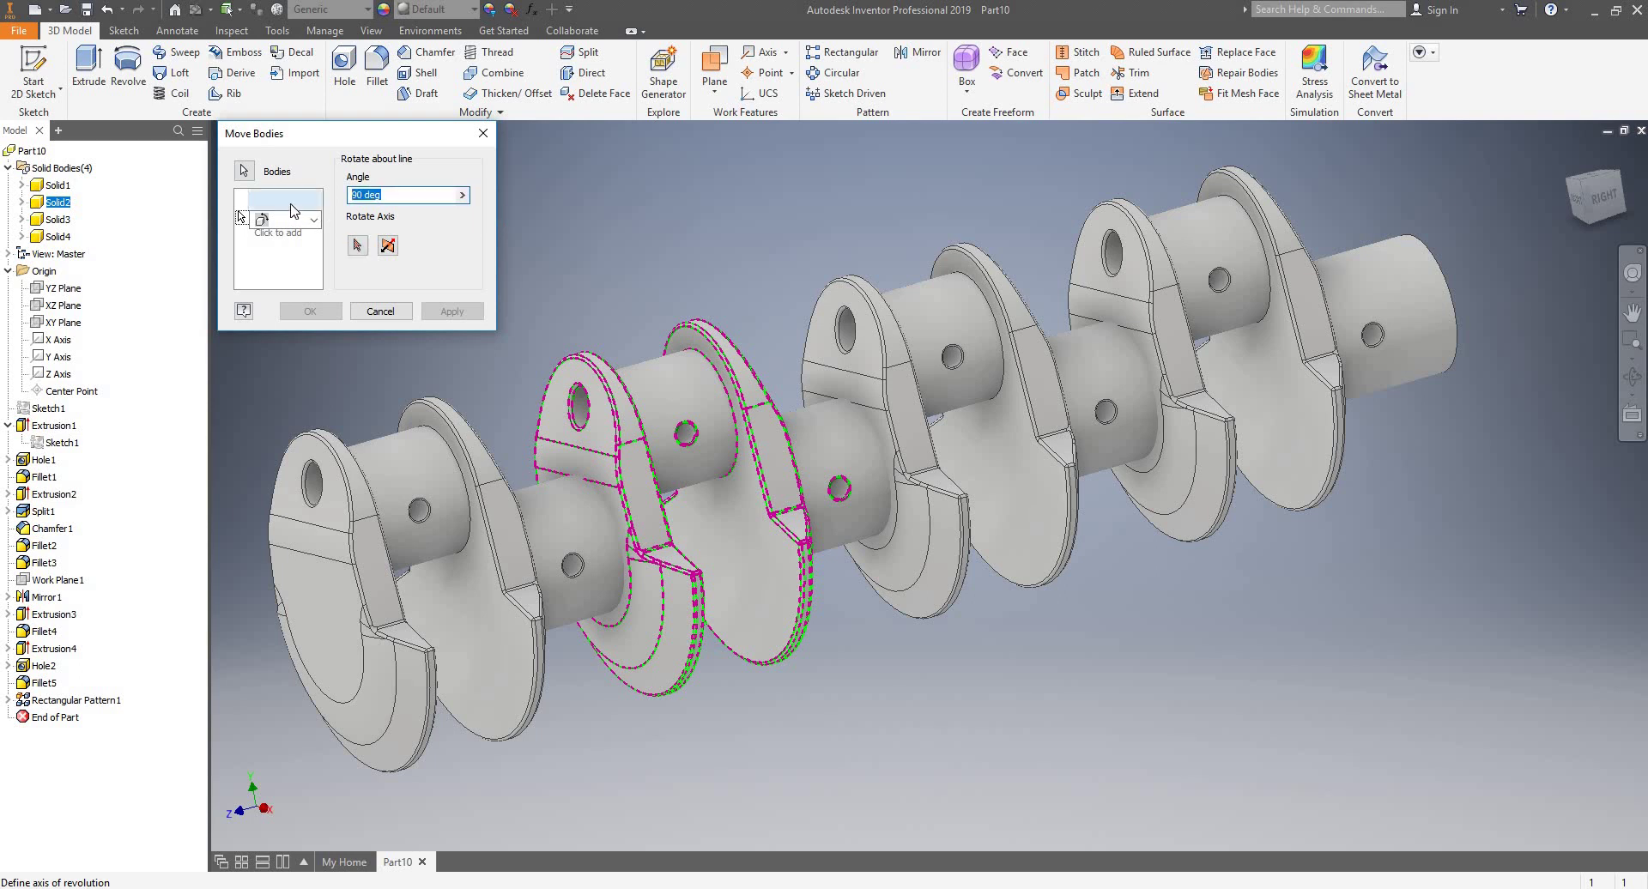
pyautogui.write('180')
pyautogui.click(358, 247)
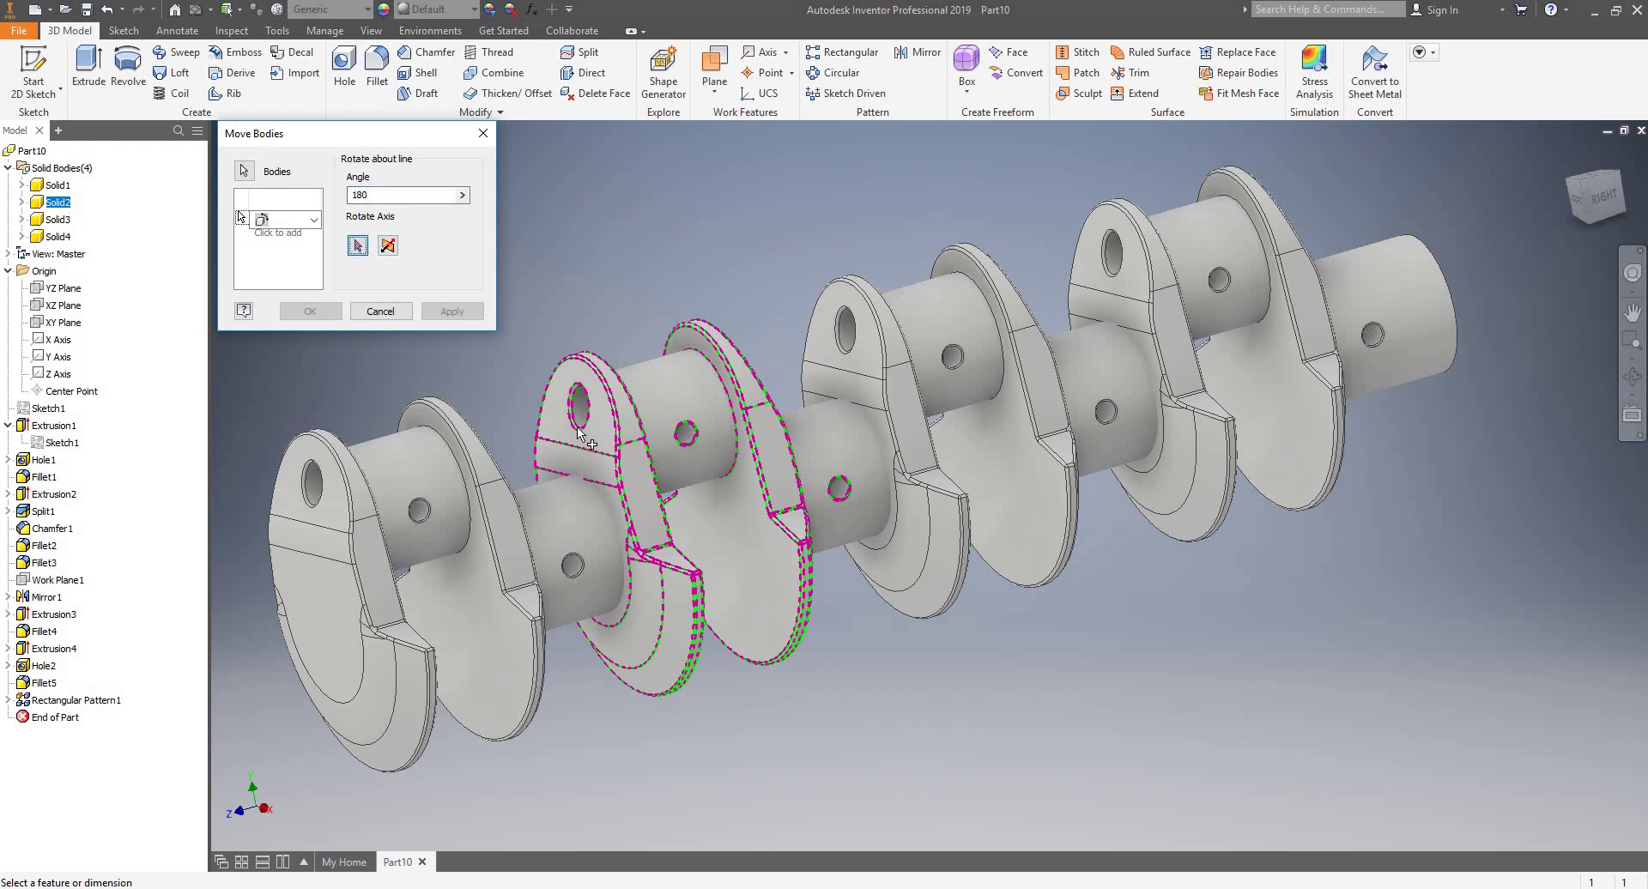
pyautogui.click(554, 538)
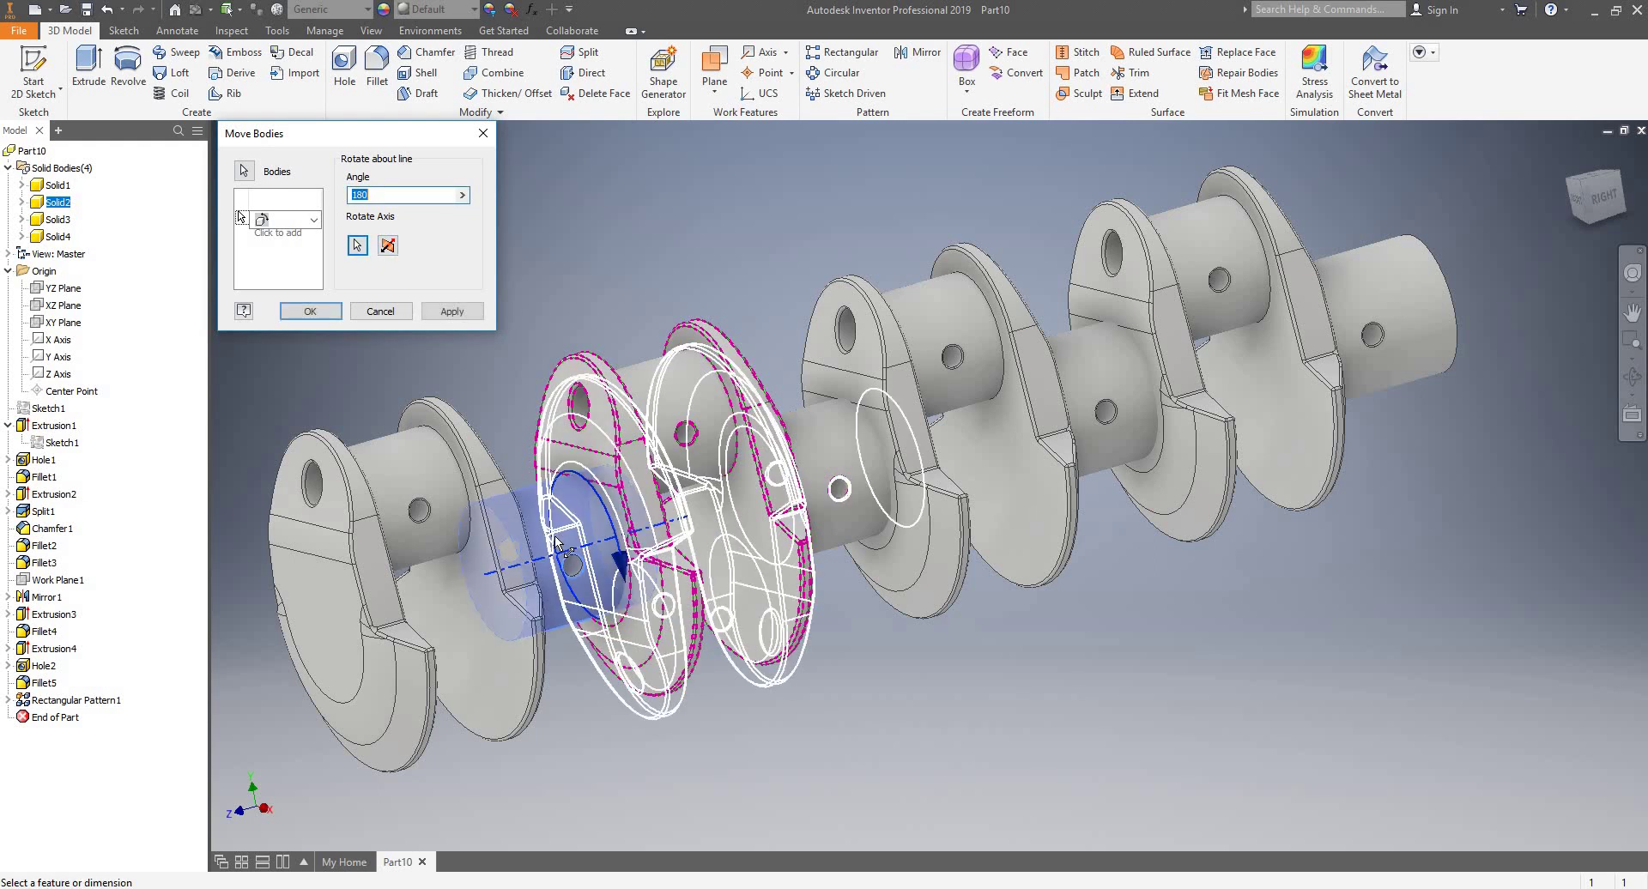
pyautogui.scroll(-3, 678, 306)
pyautogui.scroll(3, 678, 306)
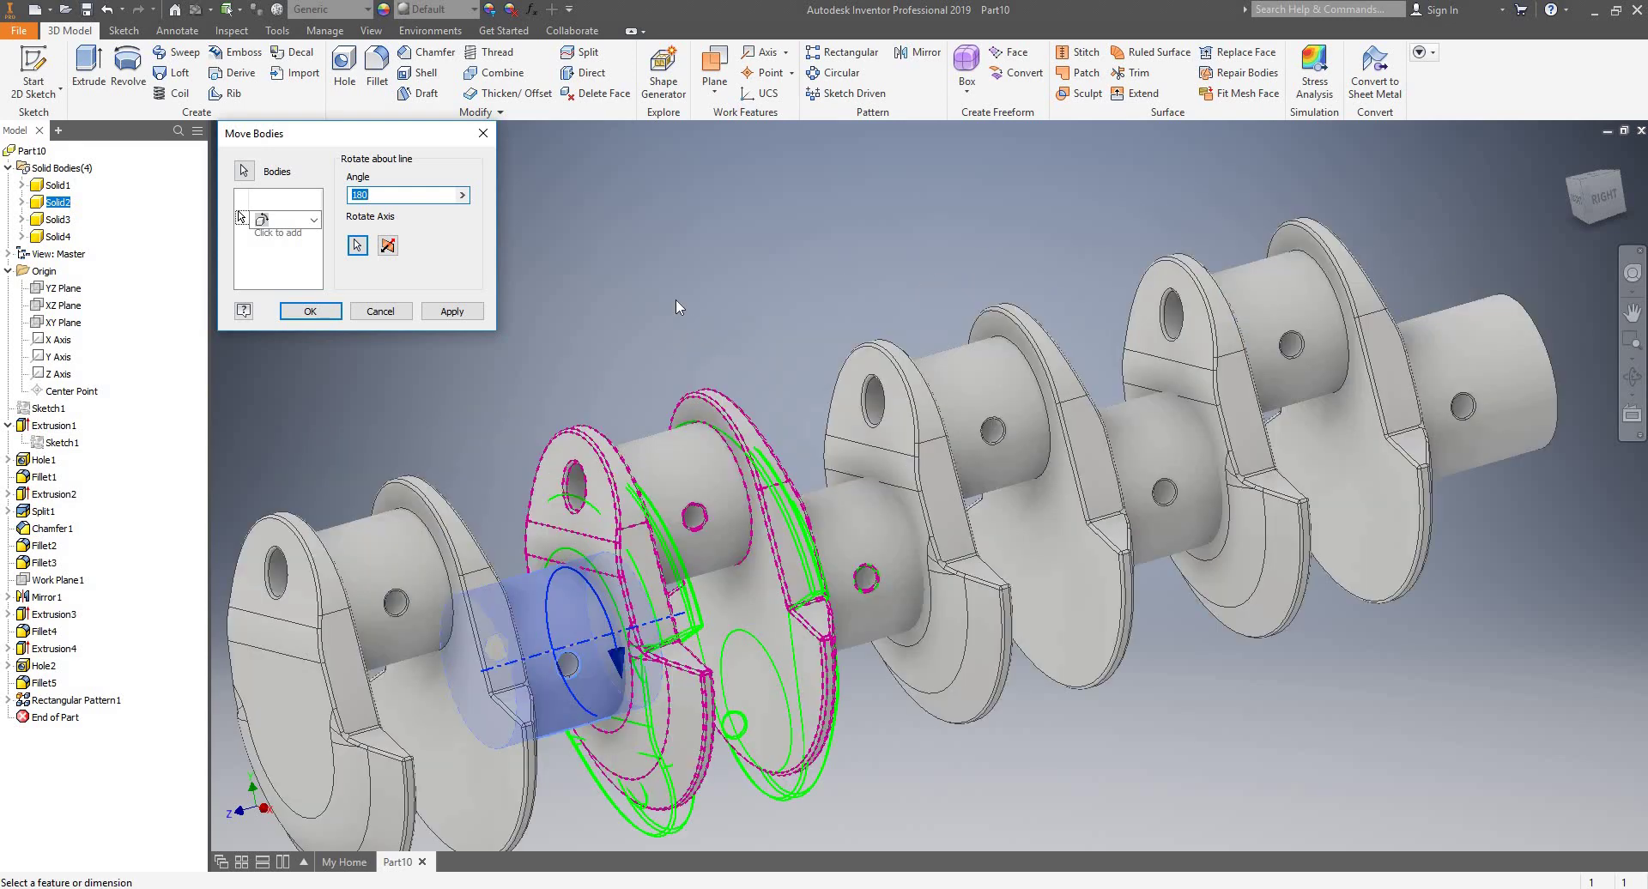
pyautogui.moveTo(739, 286)
pyautogui.keyDown('shift'); pyautogui.mouseDown(button='middle')
pyautogui.moveTo(681, 268)
pyautogui.moveTo(639, 290)
pyautogui.moveTo(695, 287)
pyautogui.moveTo(726, 311)
pyautogui.mouseUp(button='middle'); pyautogui.keyUp('shift')
pyautogui.scroll(-1, 805, 281)
pyautogui.scroll(1, 797, 285)
pyautogui.scroll(-2, 848, 281)
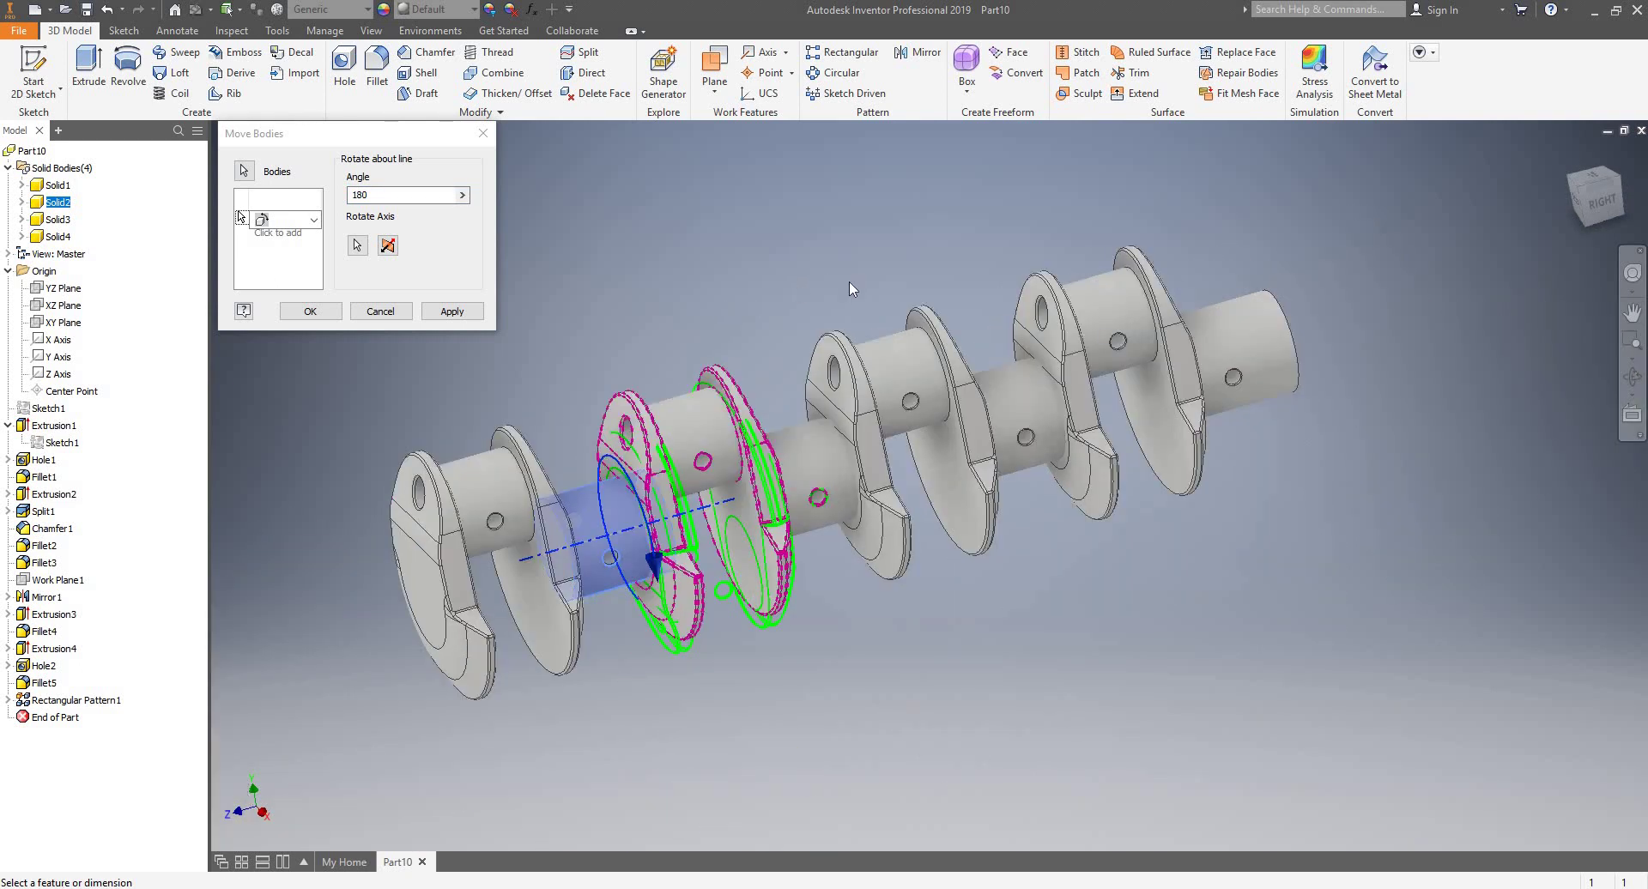
pyautogui.click(453, 311)
# - Rotate Solid4 by 180 degrees about the centre shaft's axis using Rotate about line, and finish moving bodies
pyautogui.keyDown('shift'); pyautogui.moveTo(784, 316); pyautogui.dragTo(814, 354, button='middle'); pyautogui.keyUp('shift')
pyautogui.scroll(-3, 808, 353)
pyautogui.scroll(4, 1048, 410)
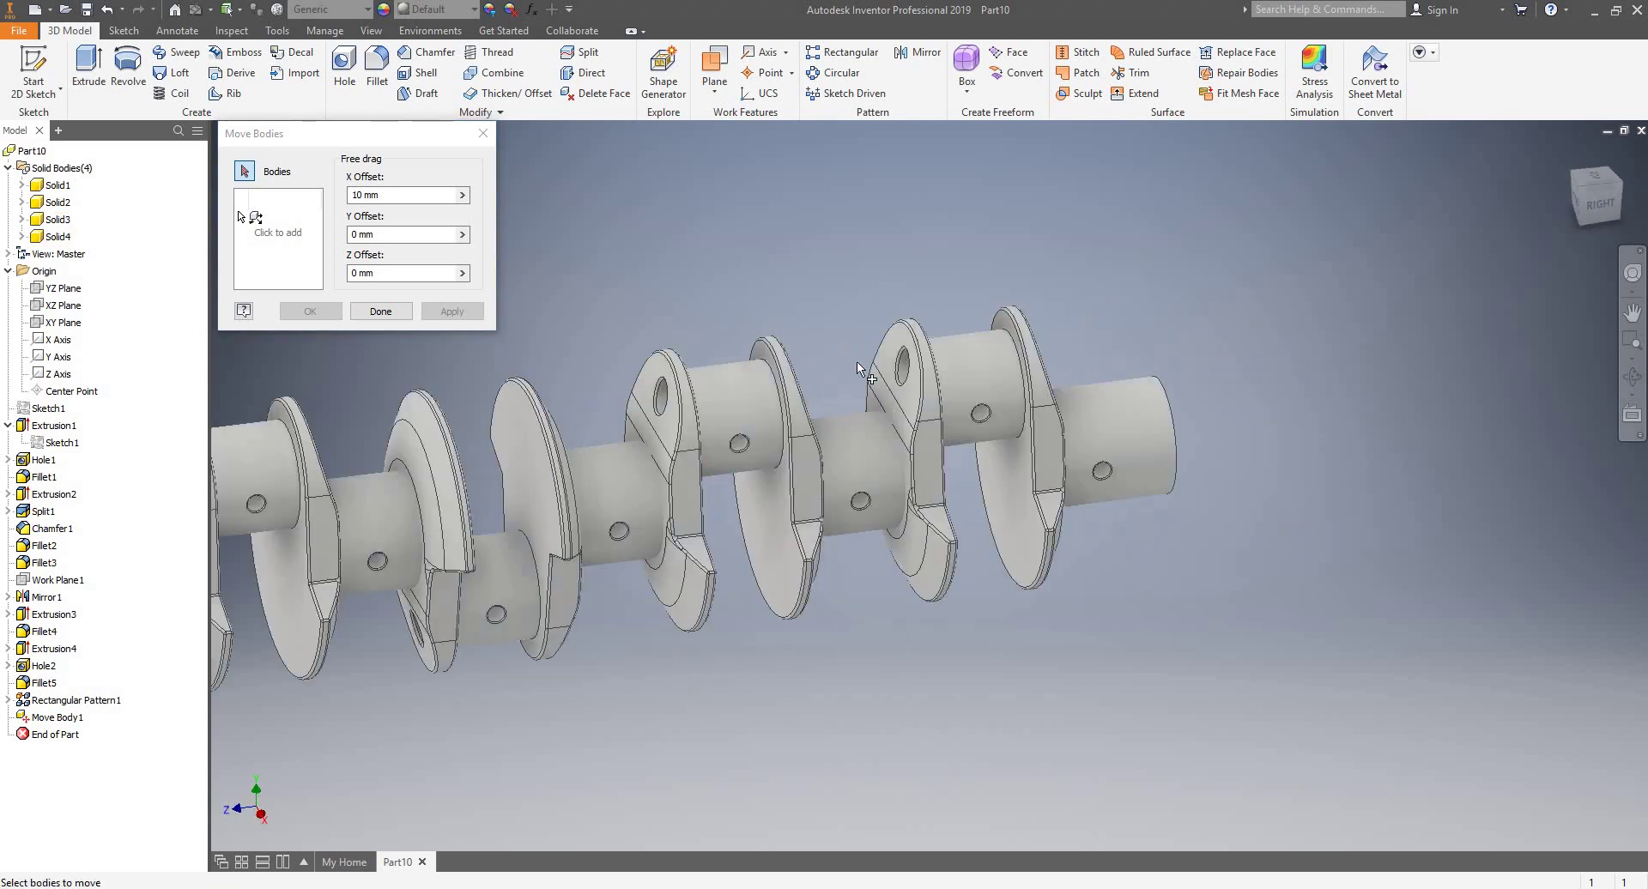
pyautogui.click(255, 220)
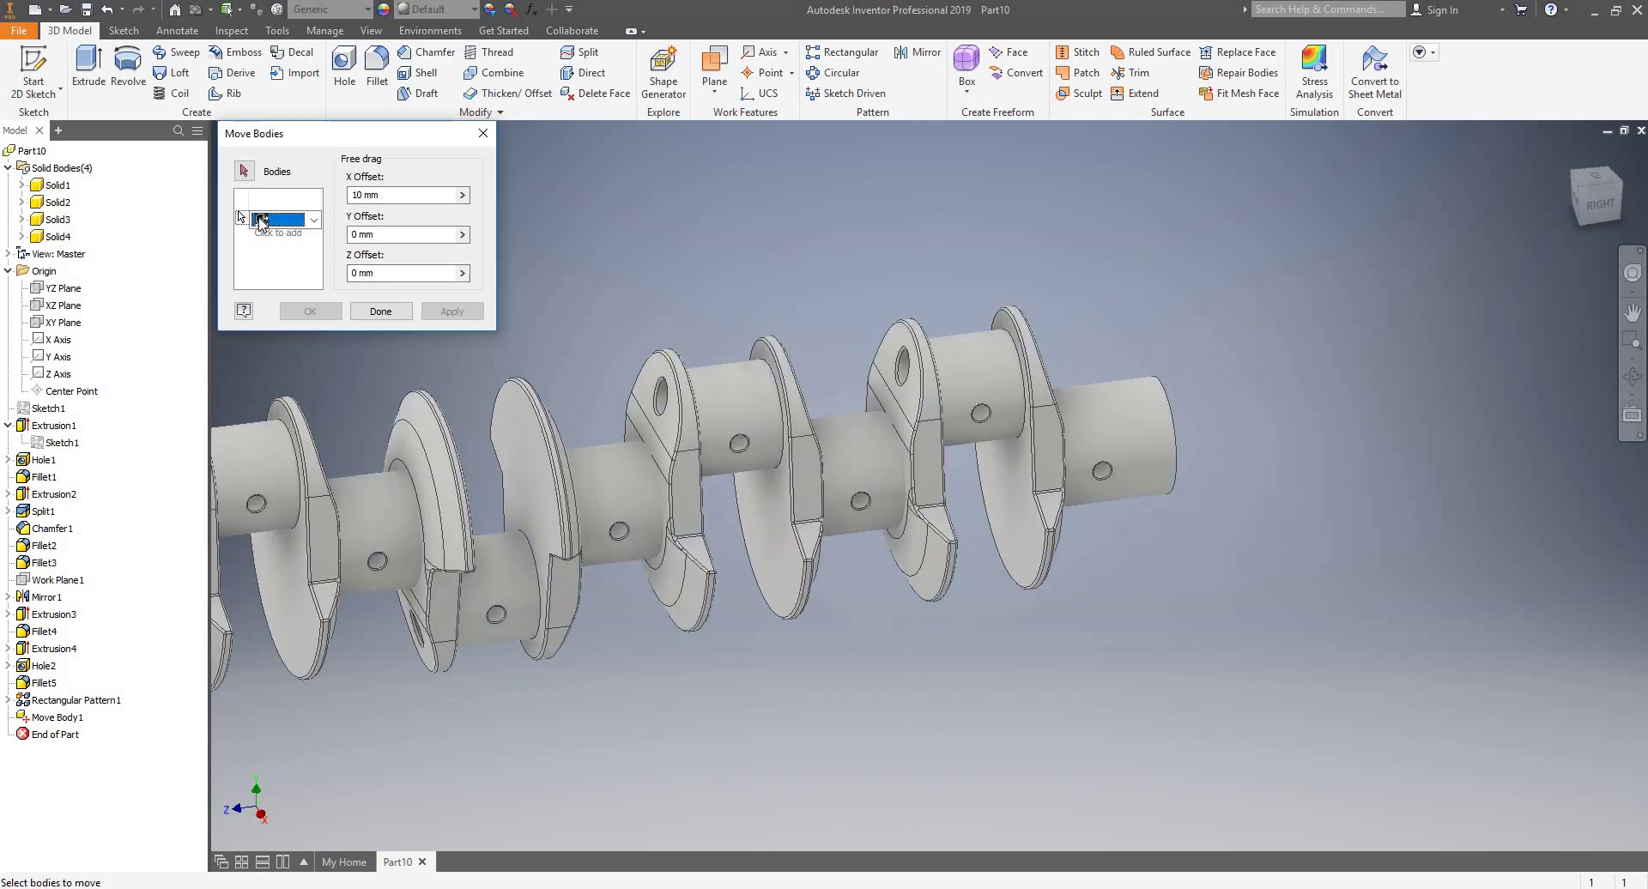
pyautogui.click(314, 221)
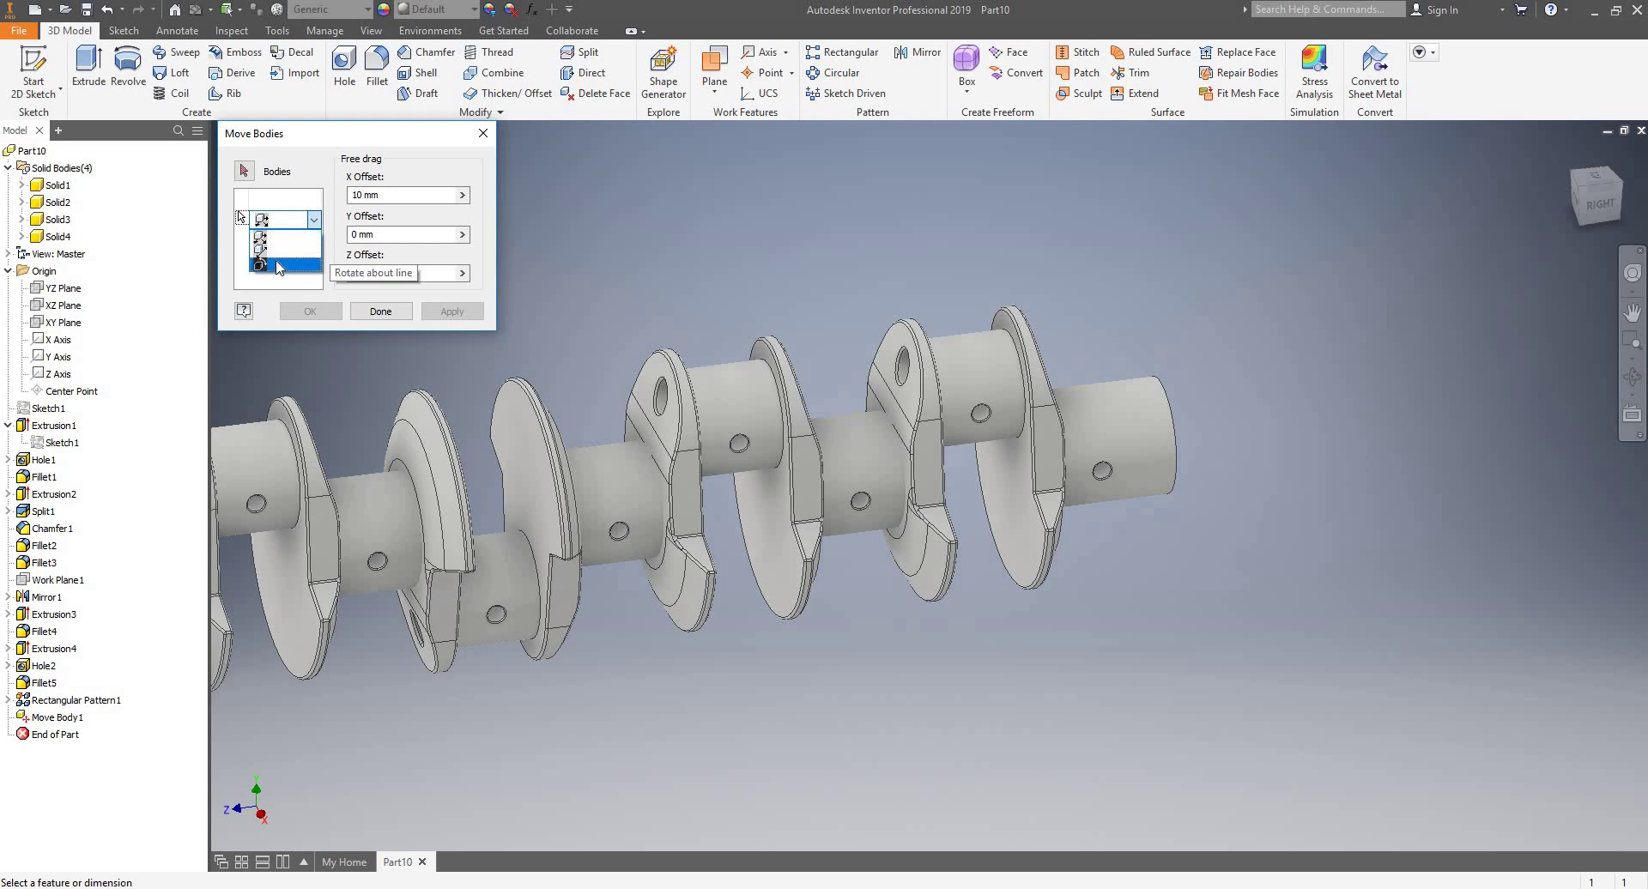
pyautogui.click(277, 267)
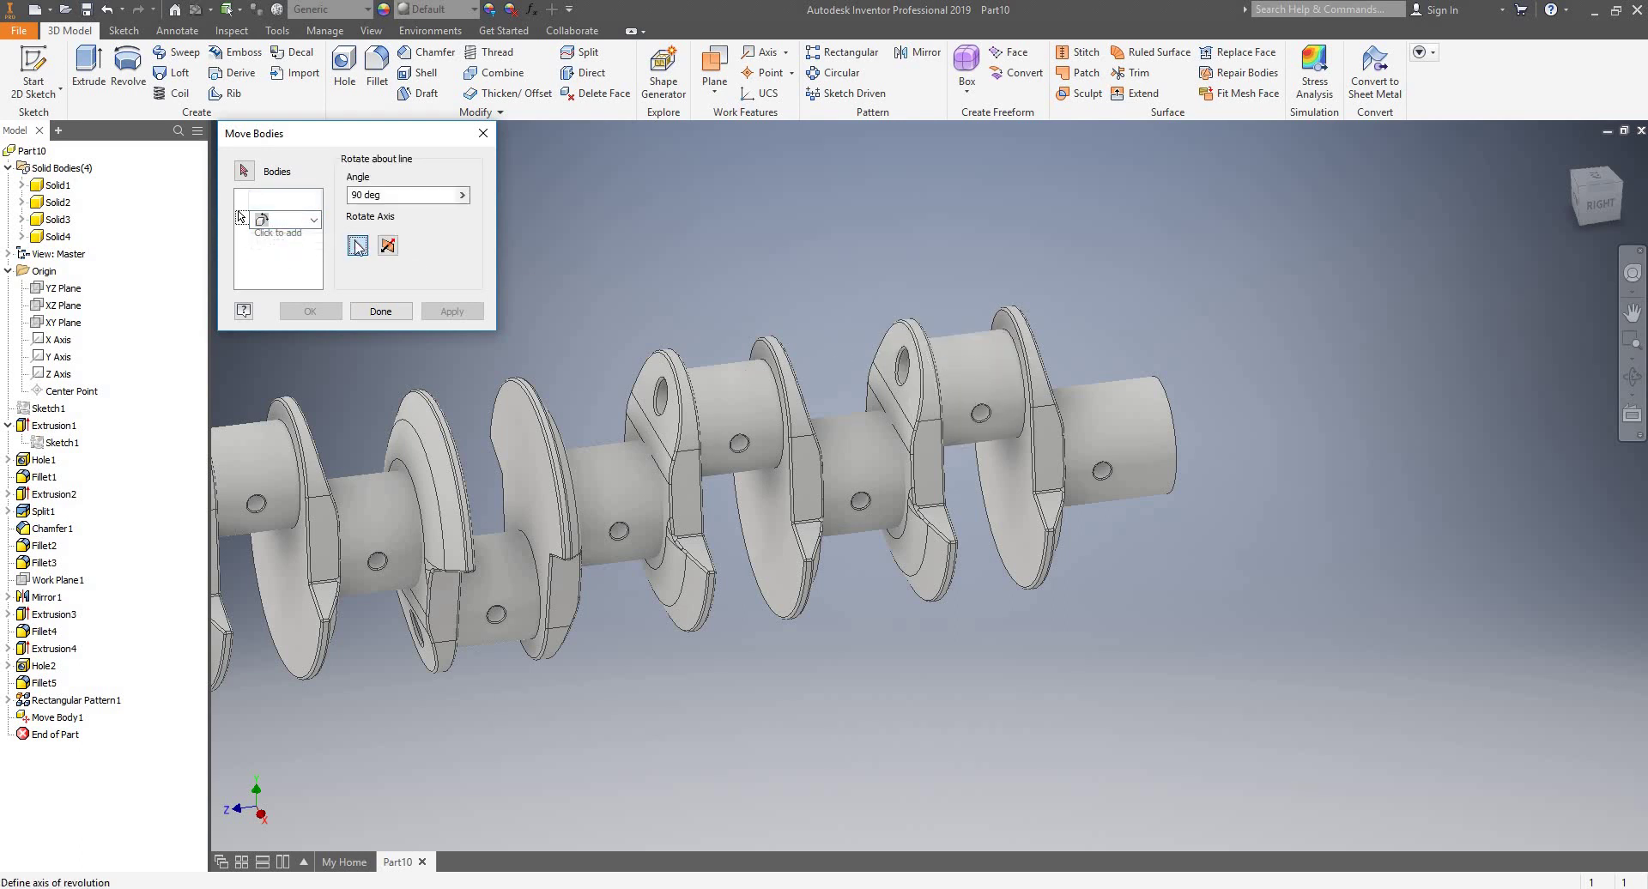
pyautogui.click(244, 171)
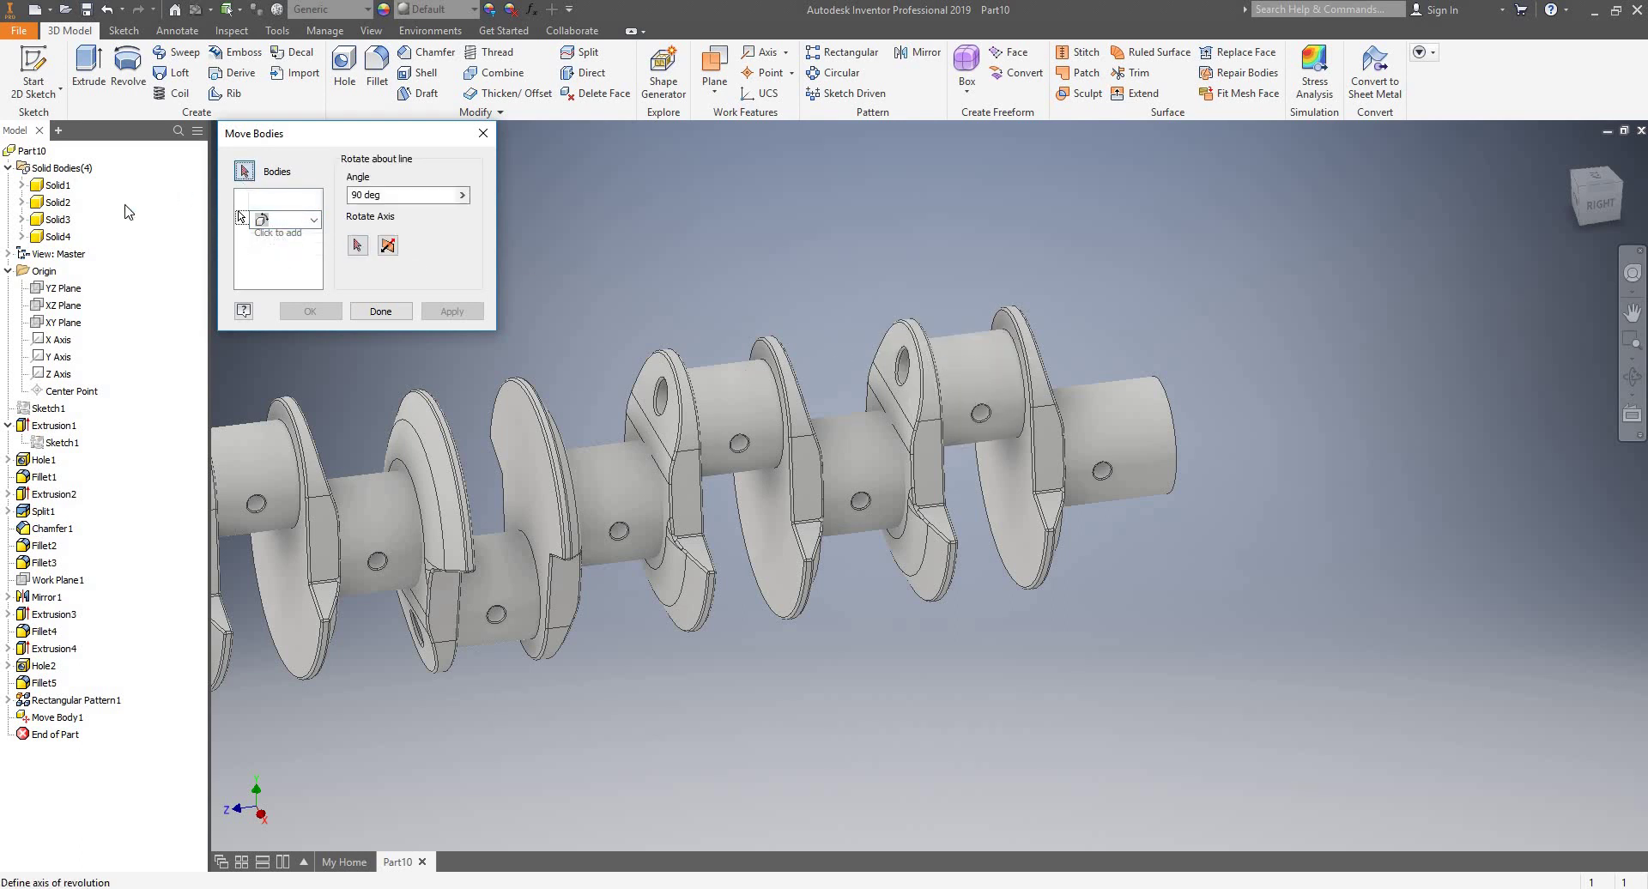
pyautogui.click(71, 238)
pyautogui.click(407, 192)
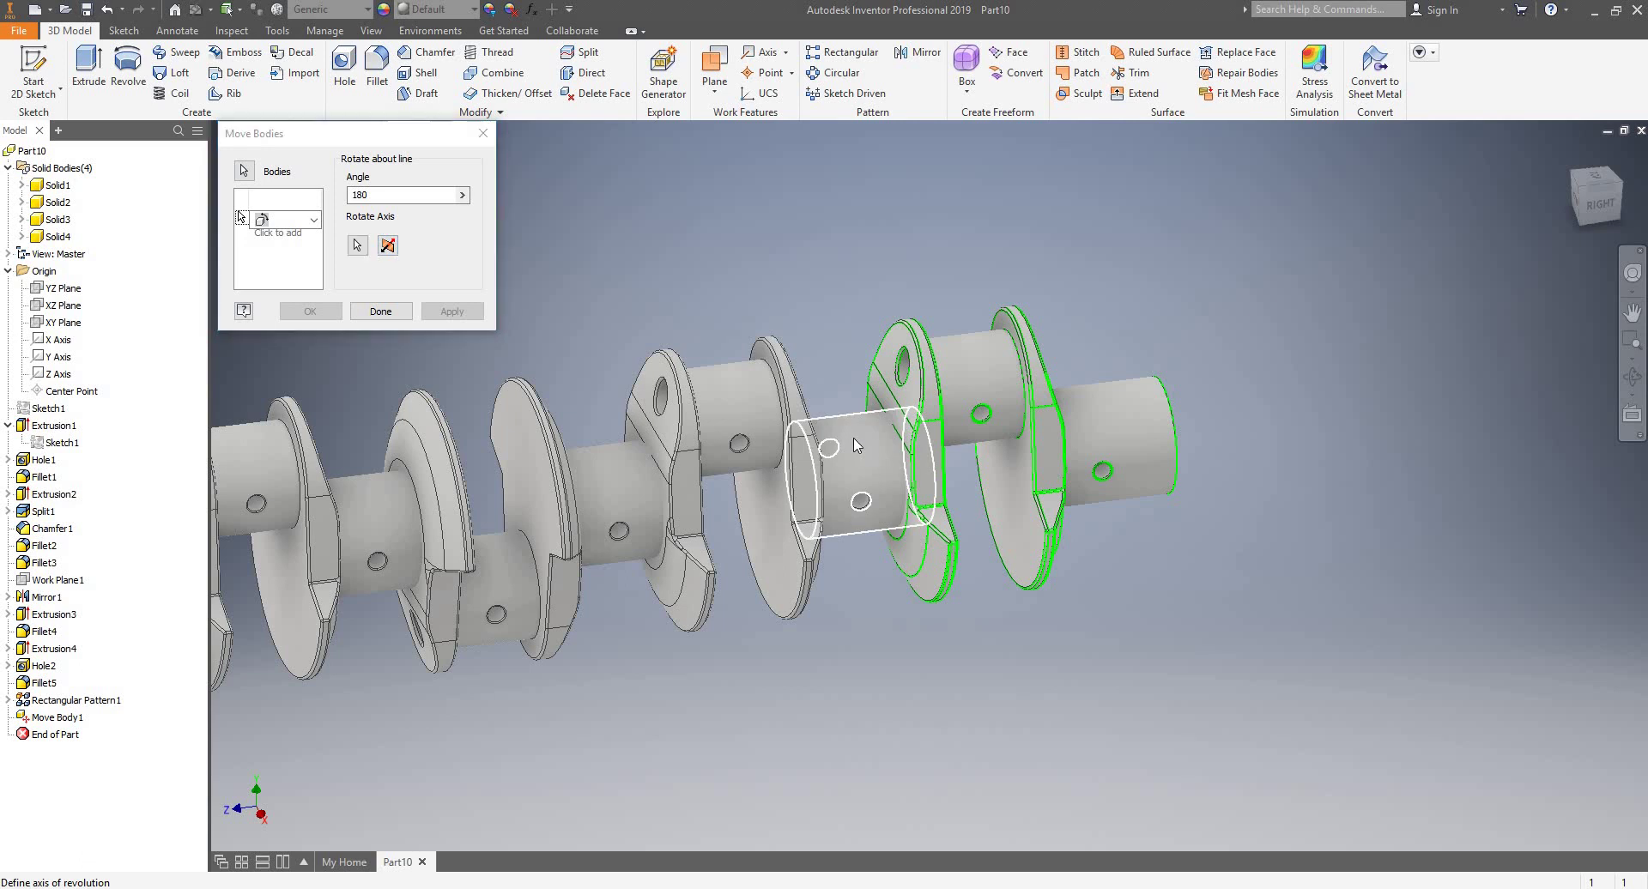
pyautogui.click(850, 506)
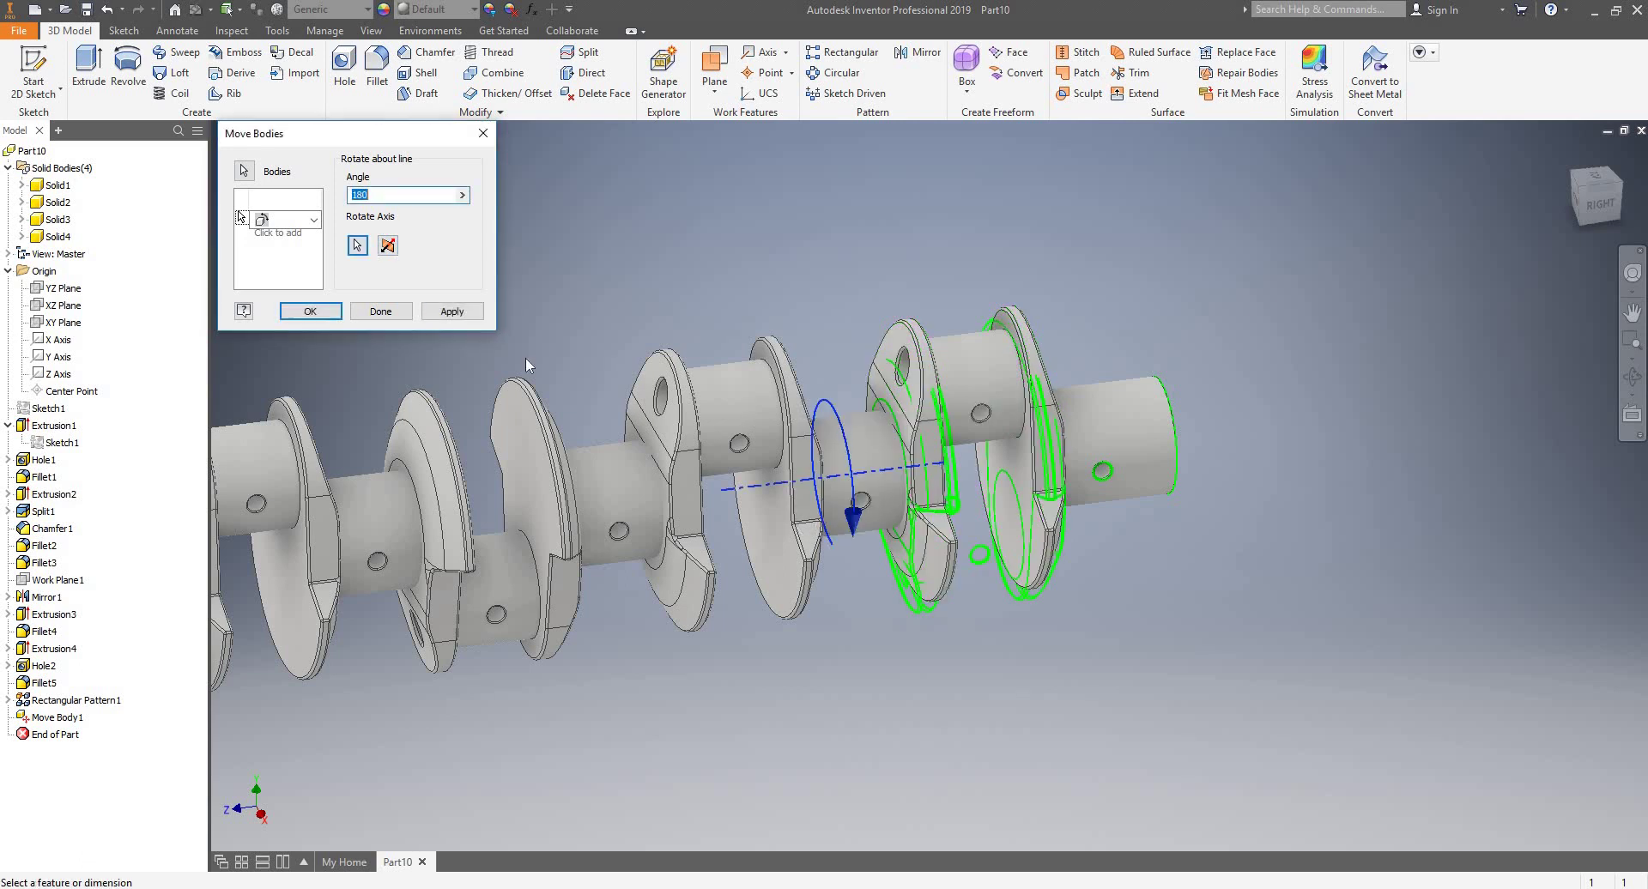
pyautogui.click(465, 316)
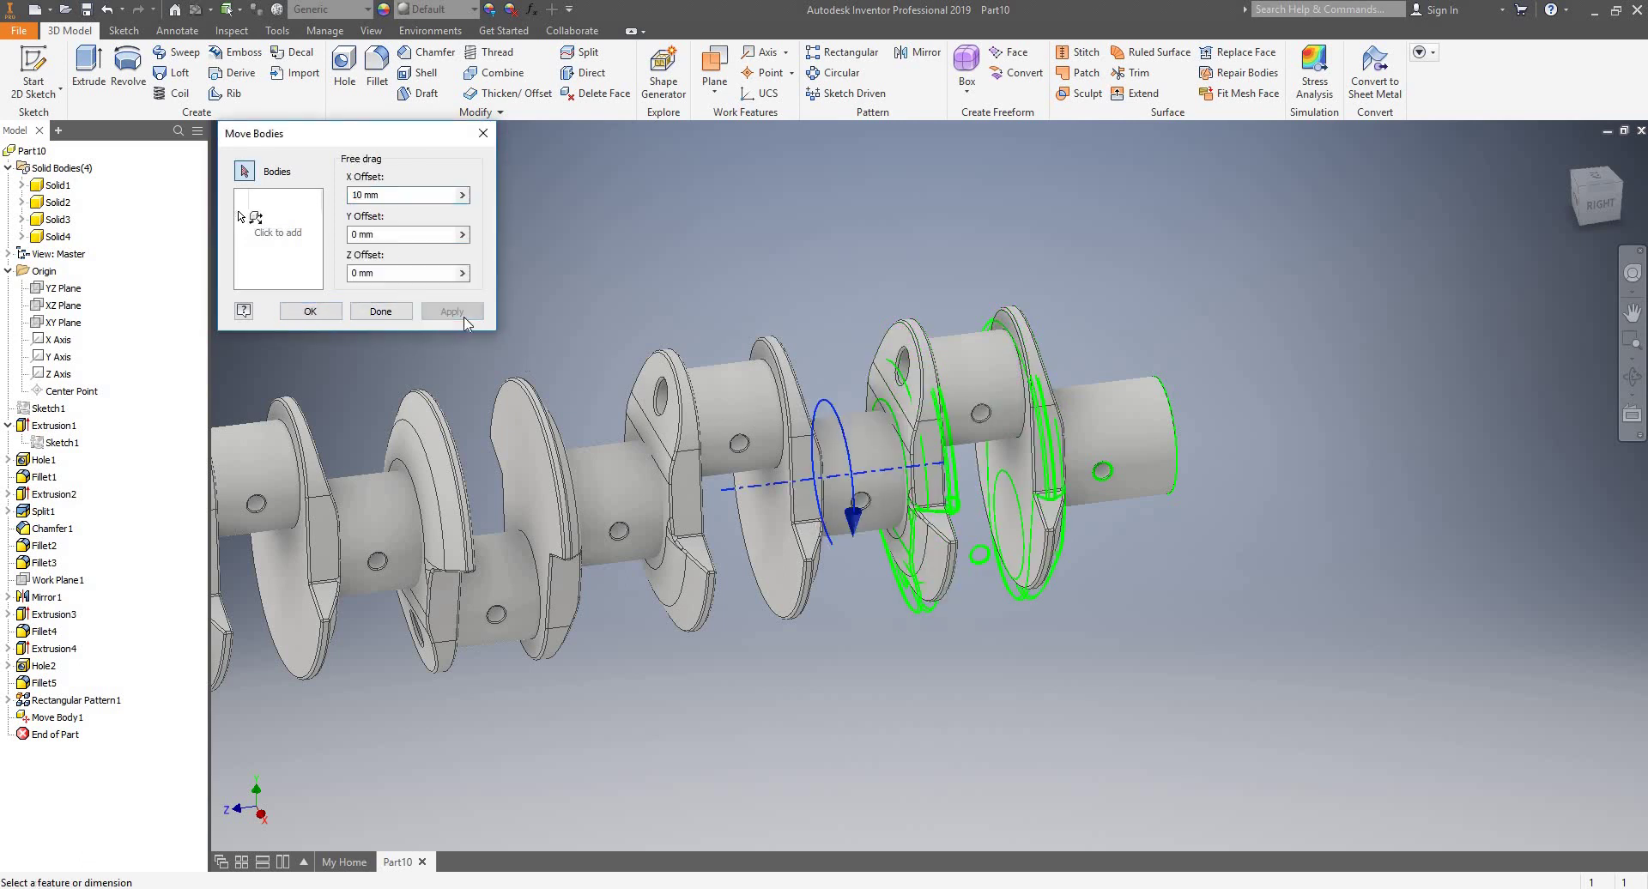
pyautogui.click(488, 134)
# - Examine the orientation of the four crank throws along the shaft from several sides
pyautogui.keyDown('shift'); pyautogui.moveTo(965, 398); pyautogui.dragTo(1038, 372, button='middle'); pyautogui.keyUp('shift')
pyautogui.scroll(5, 1038, 372)
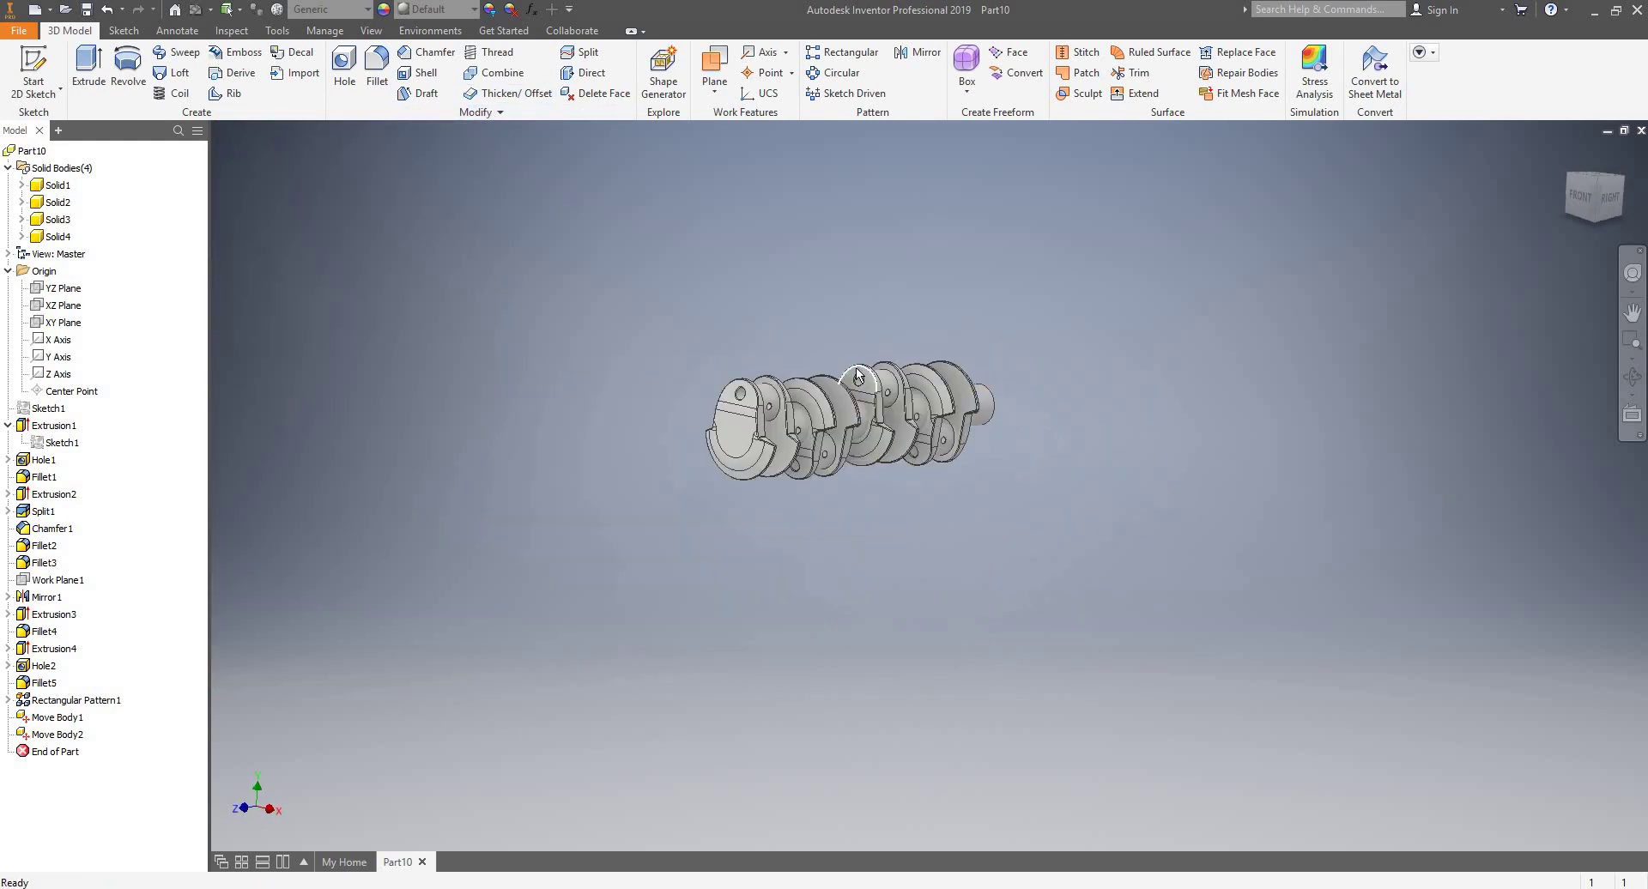
pyautogui.scroll(-5, 859, 375)
pyautogui.keyDown('shift'); pyautogui.moveTo(858, 375); pyautogui.dragTo(801, 427, button='middle'); pyautogui.keyUp('shift')
pyautogui.scroll(4, 801, 427)
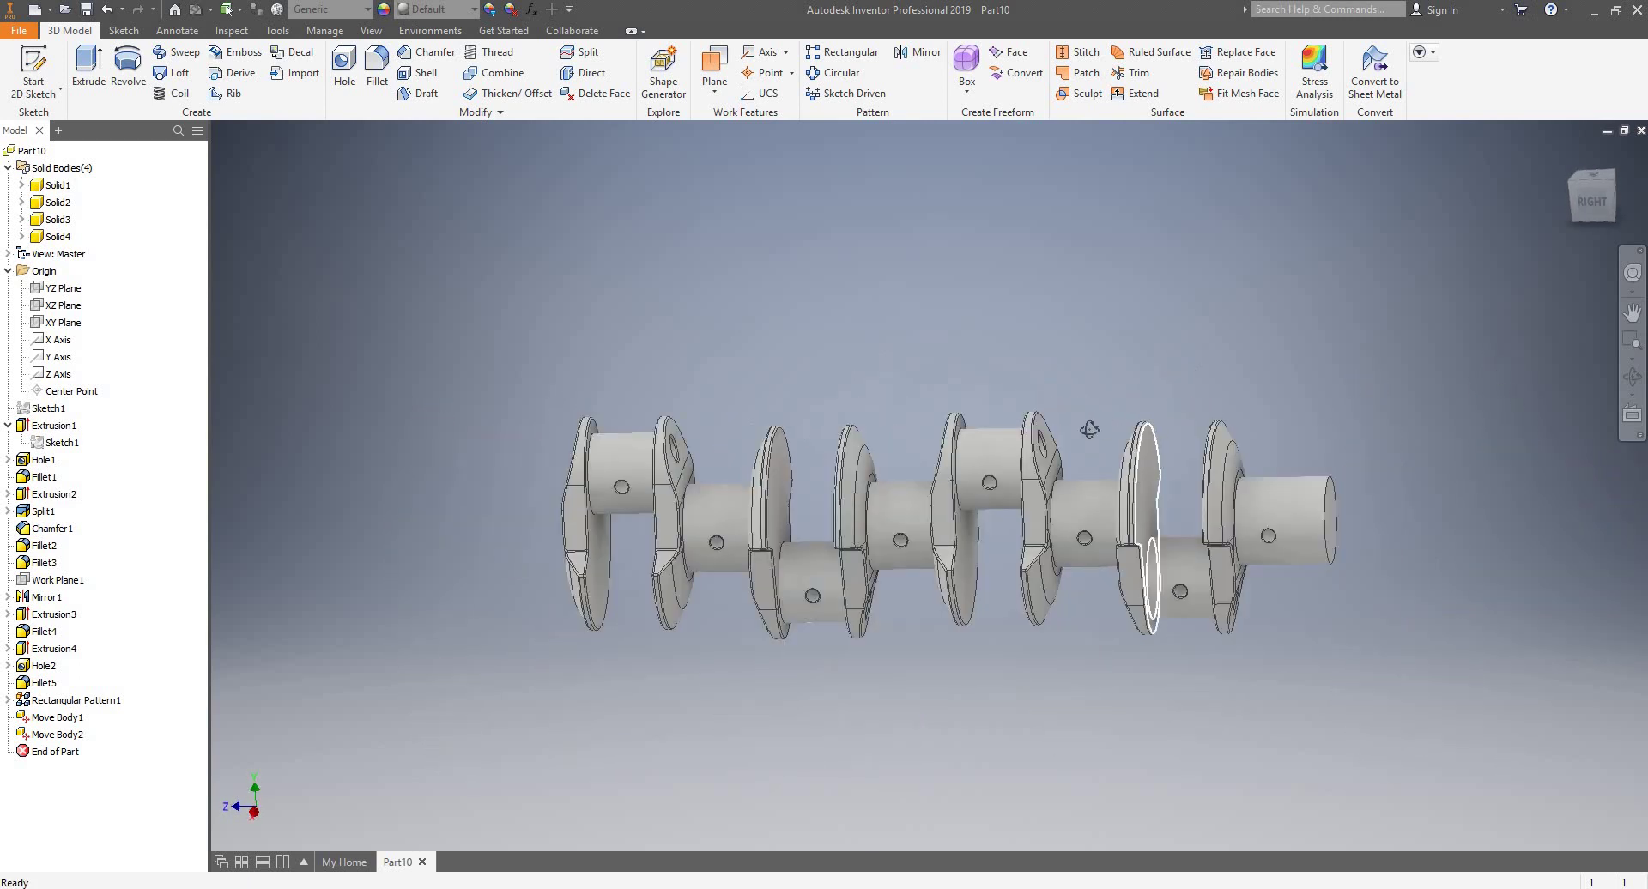
pyautogui.moveTo(1089, 430)
pyautogui.keyDown('shift'); pyautogui.mouseDown(button='middle')
pyautogui.moveTo(1056, 445)
pyautogui.moveTo(1159, 437)
pyautogui.moveTo(1163, 390)
pyautogui.moveTo(1220, 369)
pyautogui.moveTo(1064, 420)
pyautogui.mouseUp(button='middle'); pyautogui.keyUp('shift')
pyautogui.scroll(4, 1060, 422)
pyautogui.scroll(-5, 1054, 425)
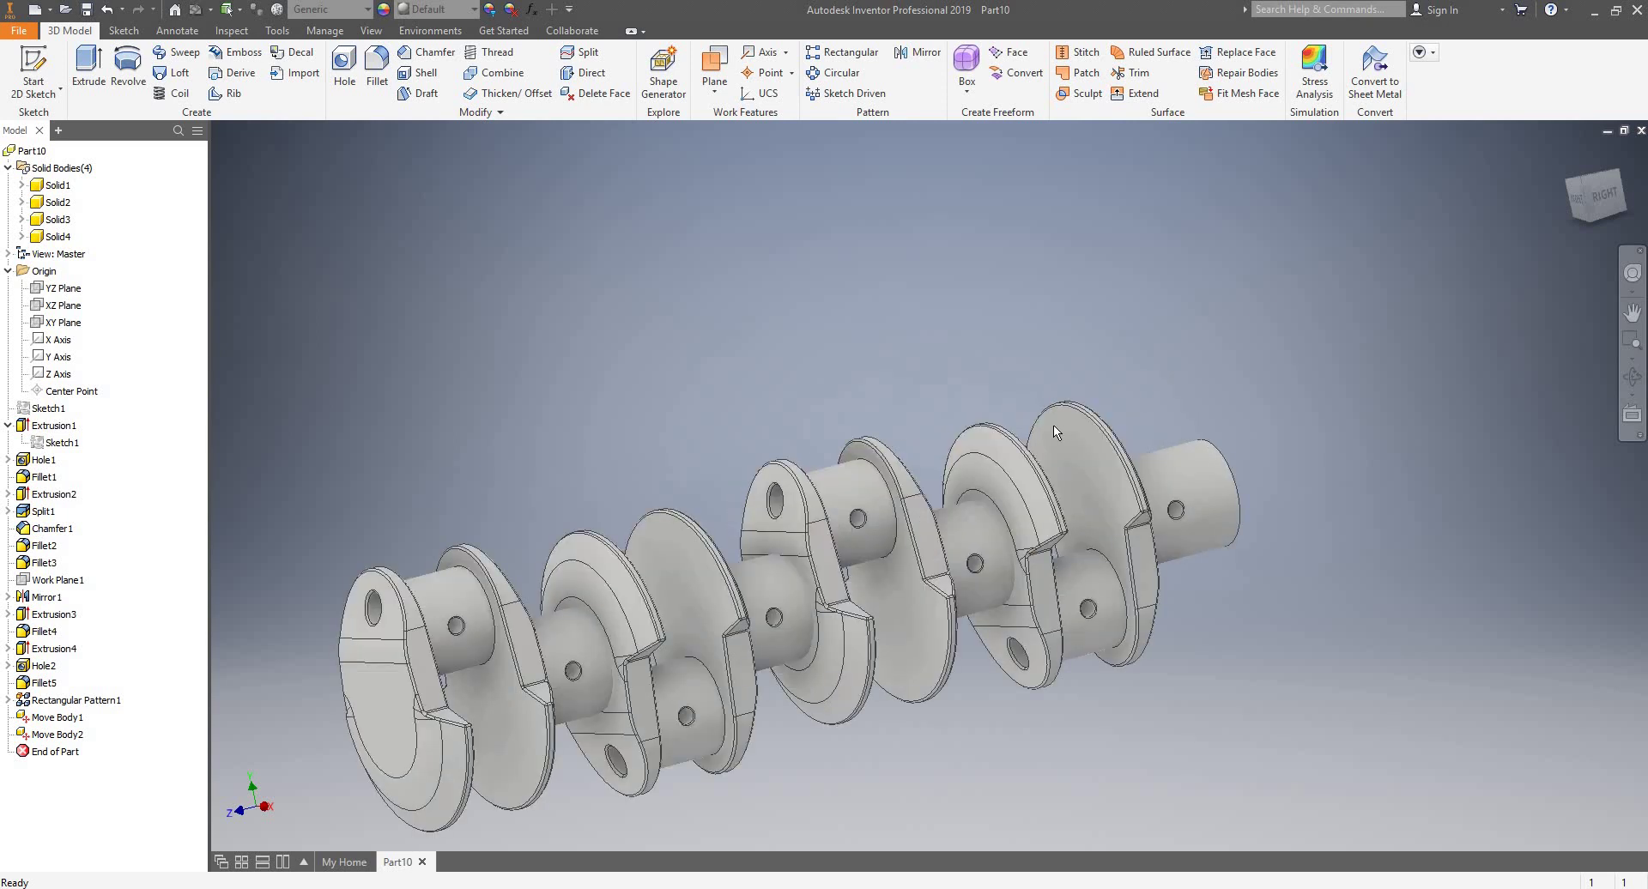
pyautogui.keyDown('shift'); pyautogui.moveTo(1161, 376); pyautogui.dragTo(863, 519, button='middle'); pyautogui.keyUp('shift')
pyautogui.scroll(3, 666, 619)
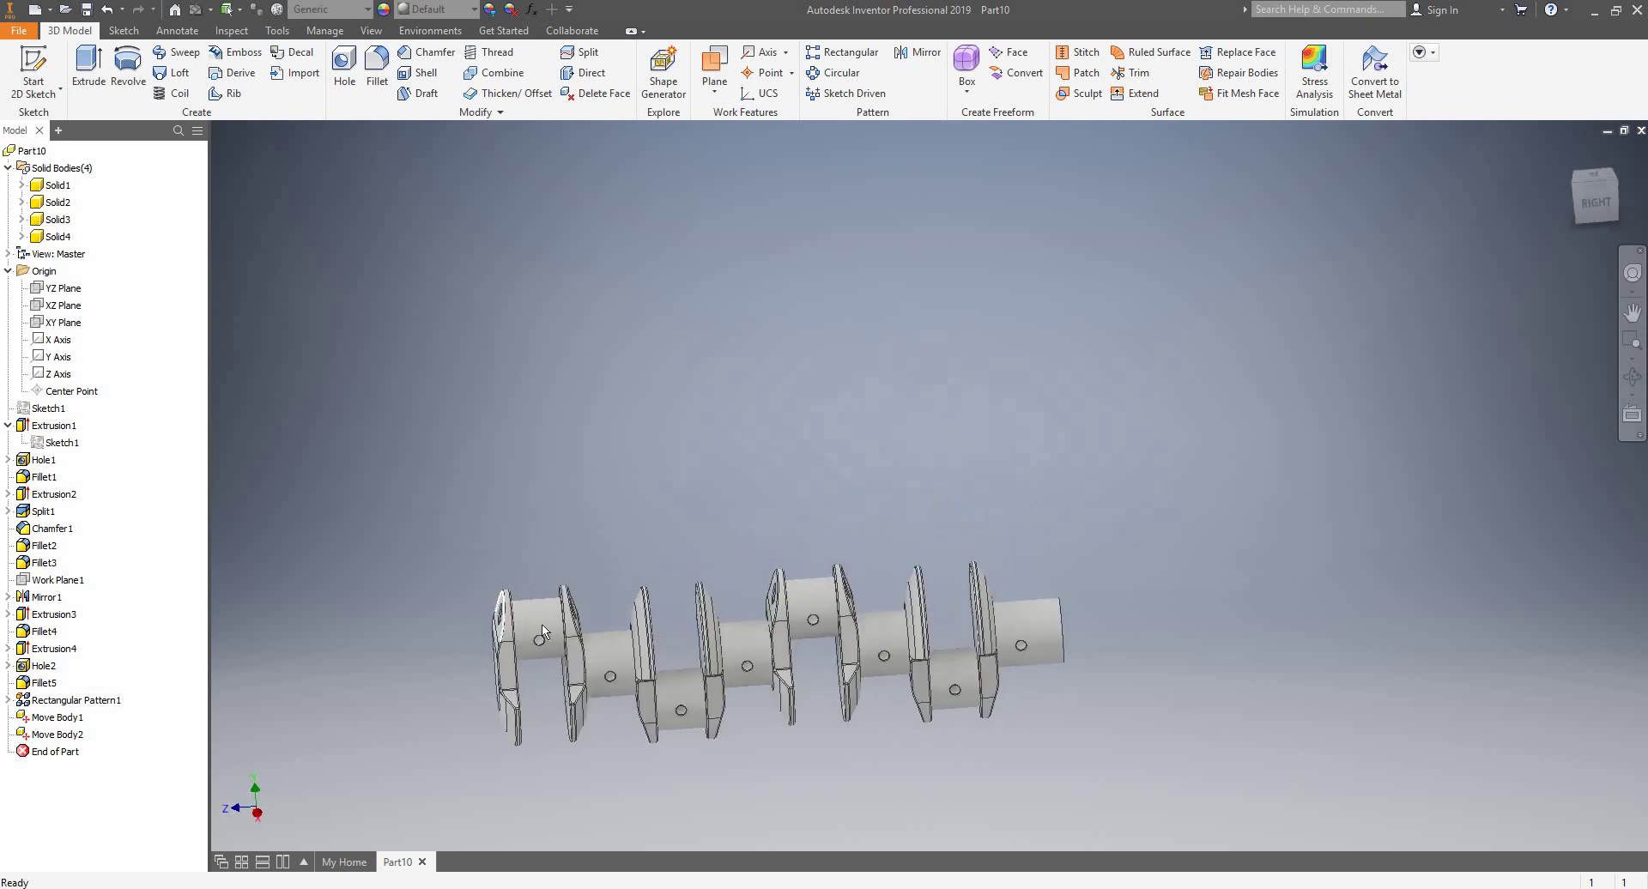
pyautogui.scroll(-3, 542, 631)
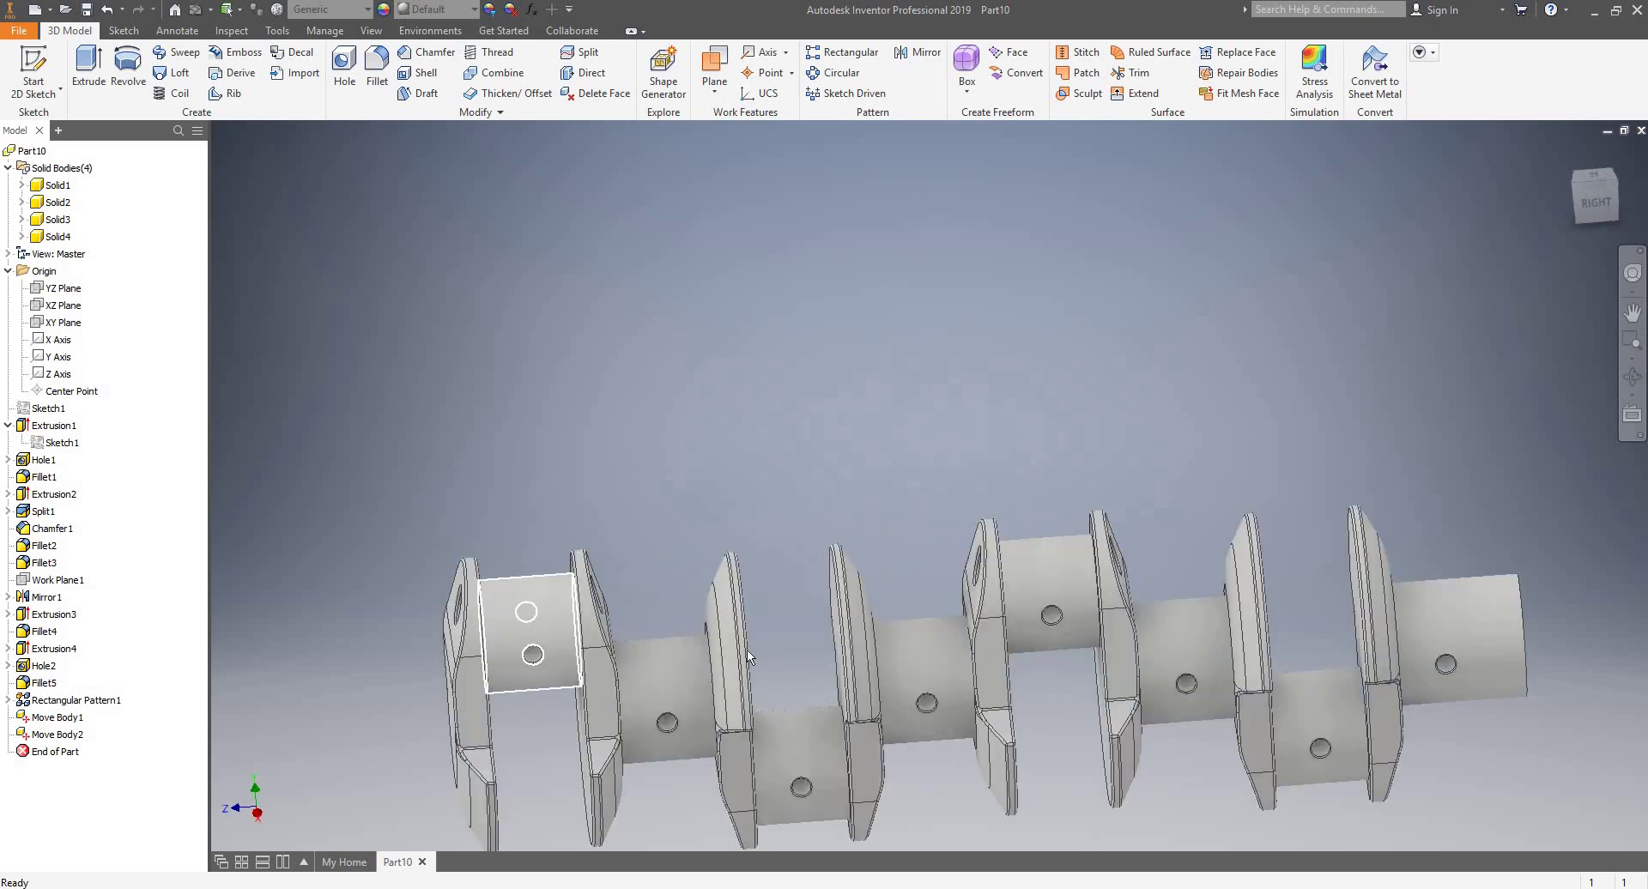
pyautogui.scroll(3, 1078, 491)
pyautogui.keyDown('shift'); pyautogui.moveTo(1078, 492); pyautogui.dragTo(964, 493, button='middle'); pyautogui.keyUp('shift')
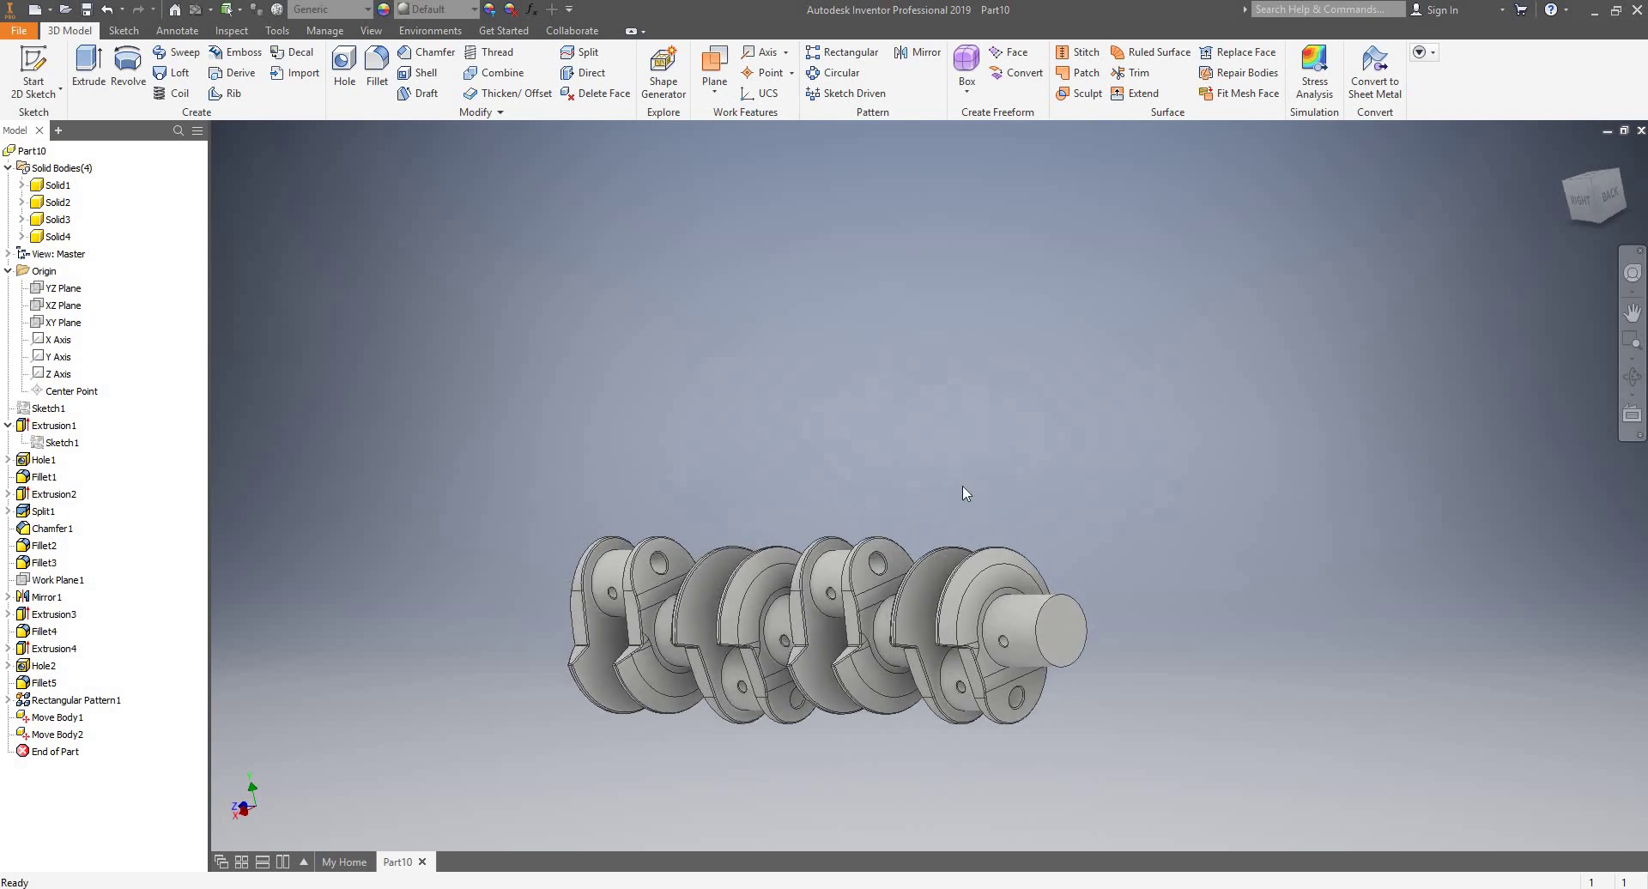
# - Sketch a circle about 46 mm in diameter on the centre shaft's free end face, centred on the shaft axis
pyautogui.press('F6')
pyautogui.scroll(-3, 1001, 439)
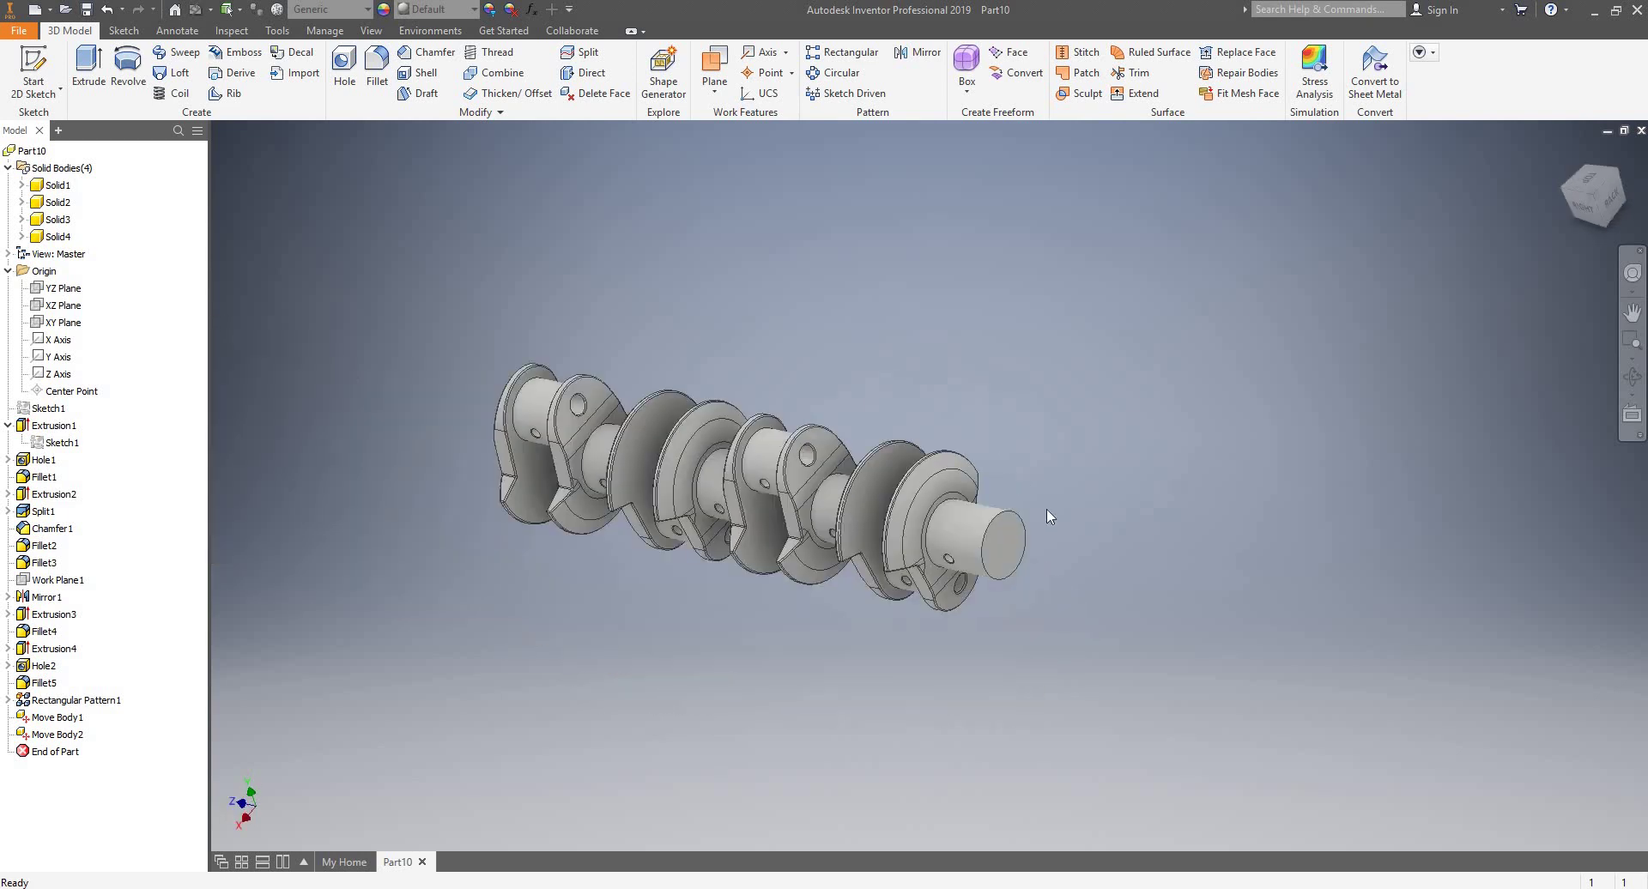
pyautogui.scroll(3, 1048, 515)
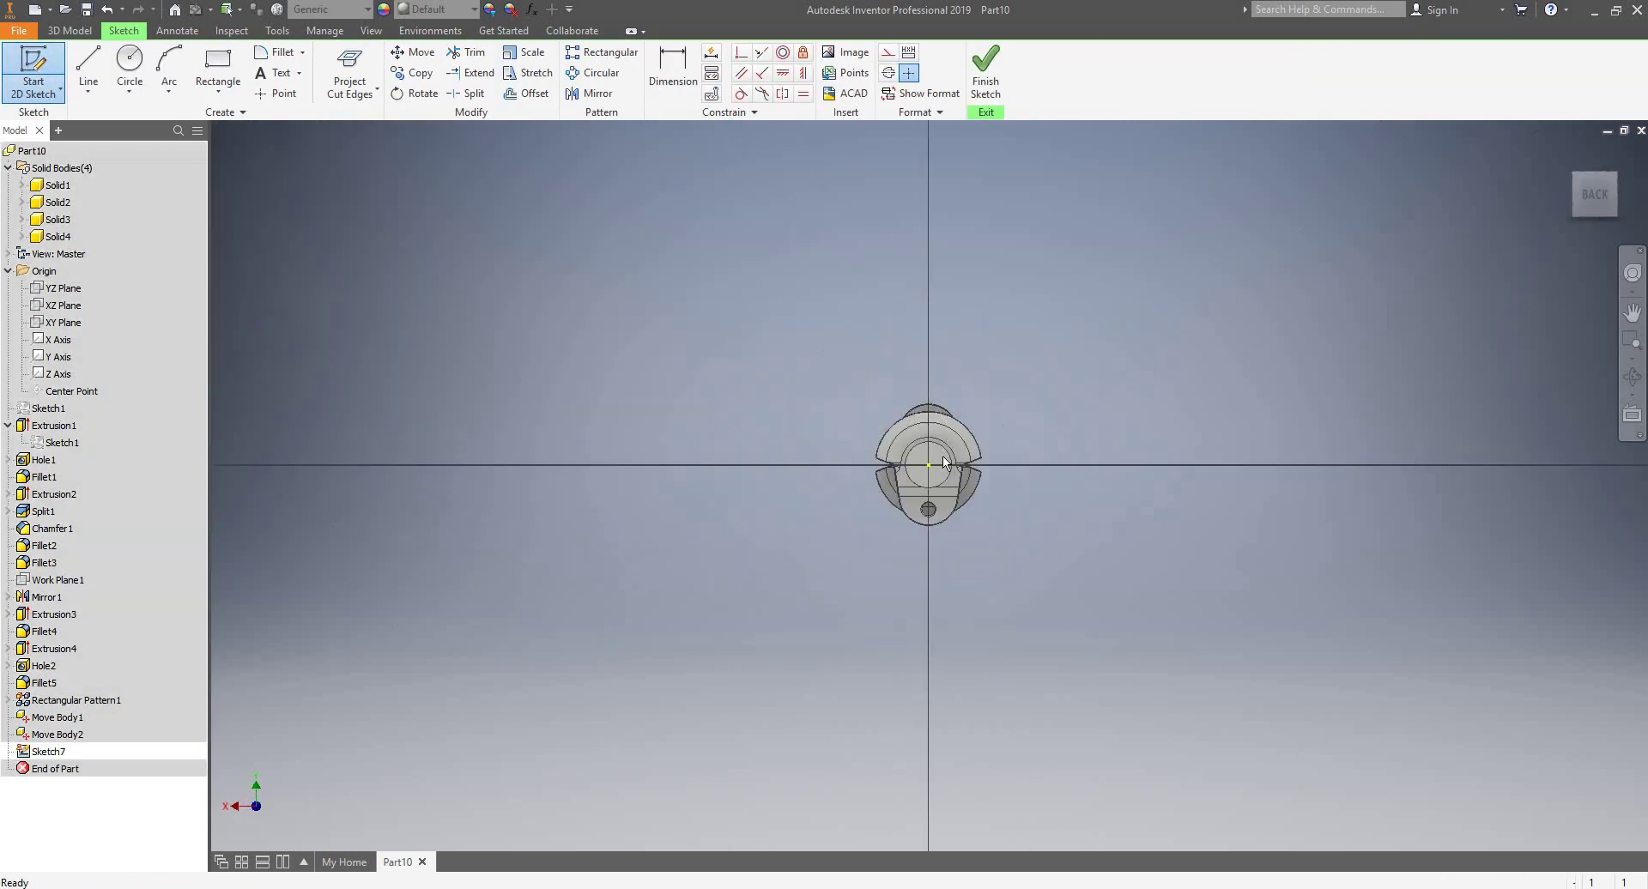
pyautogui.click(129, 73)
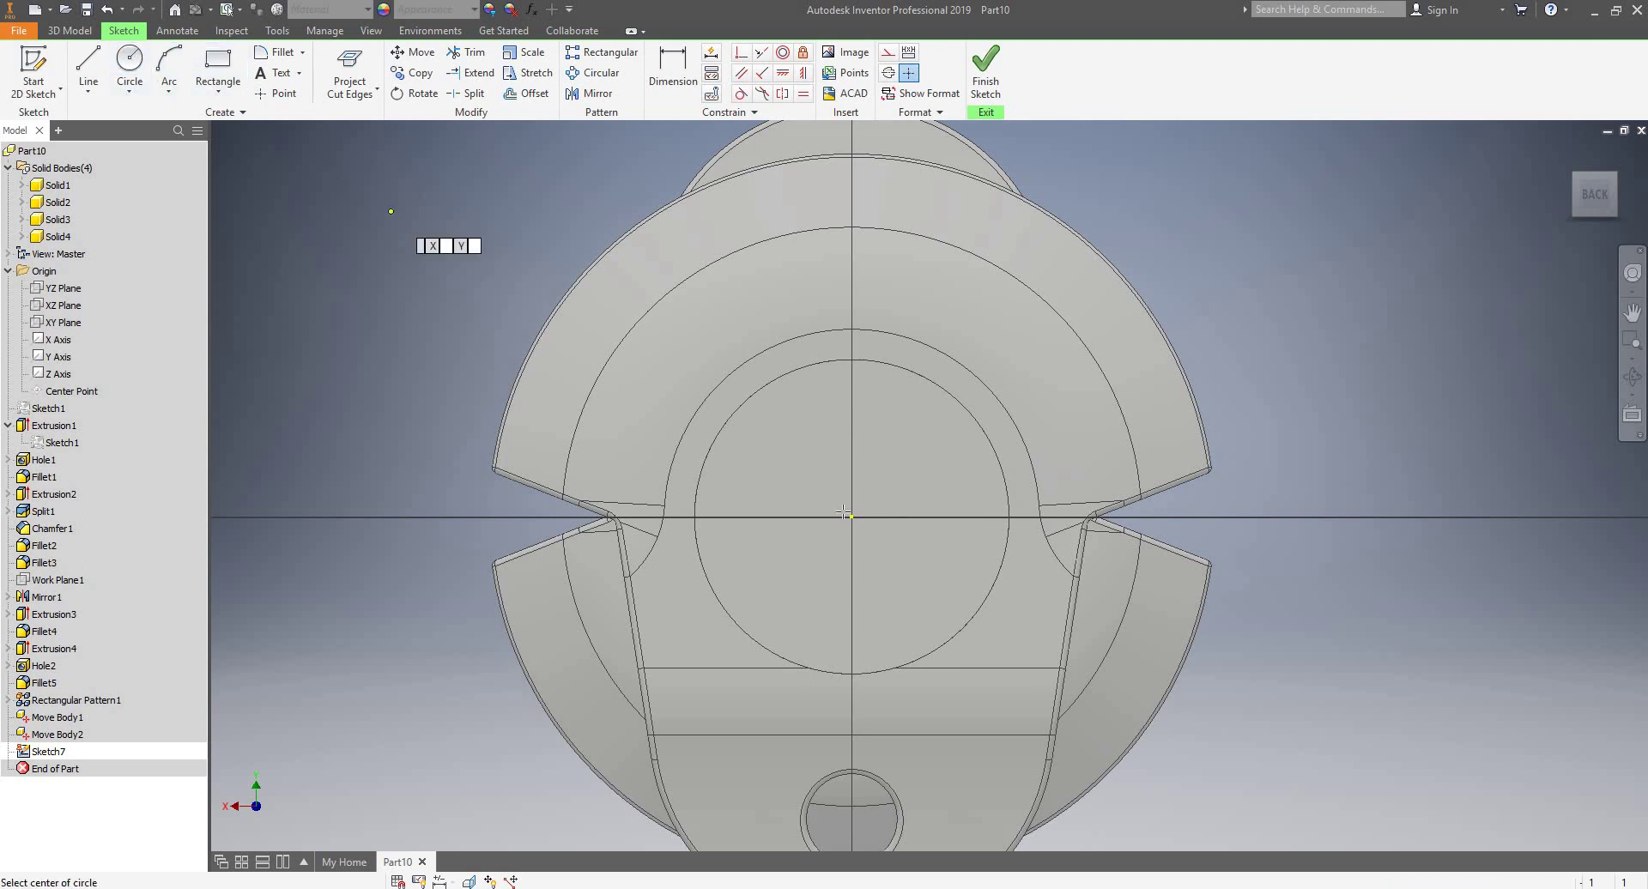
pyautogui.click(851, 517)
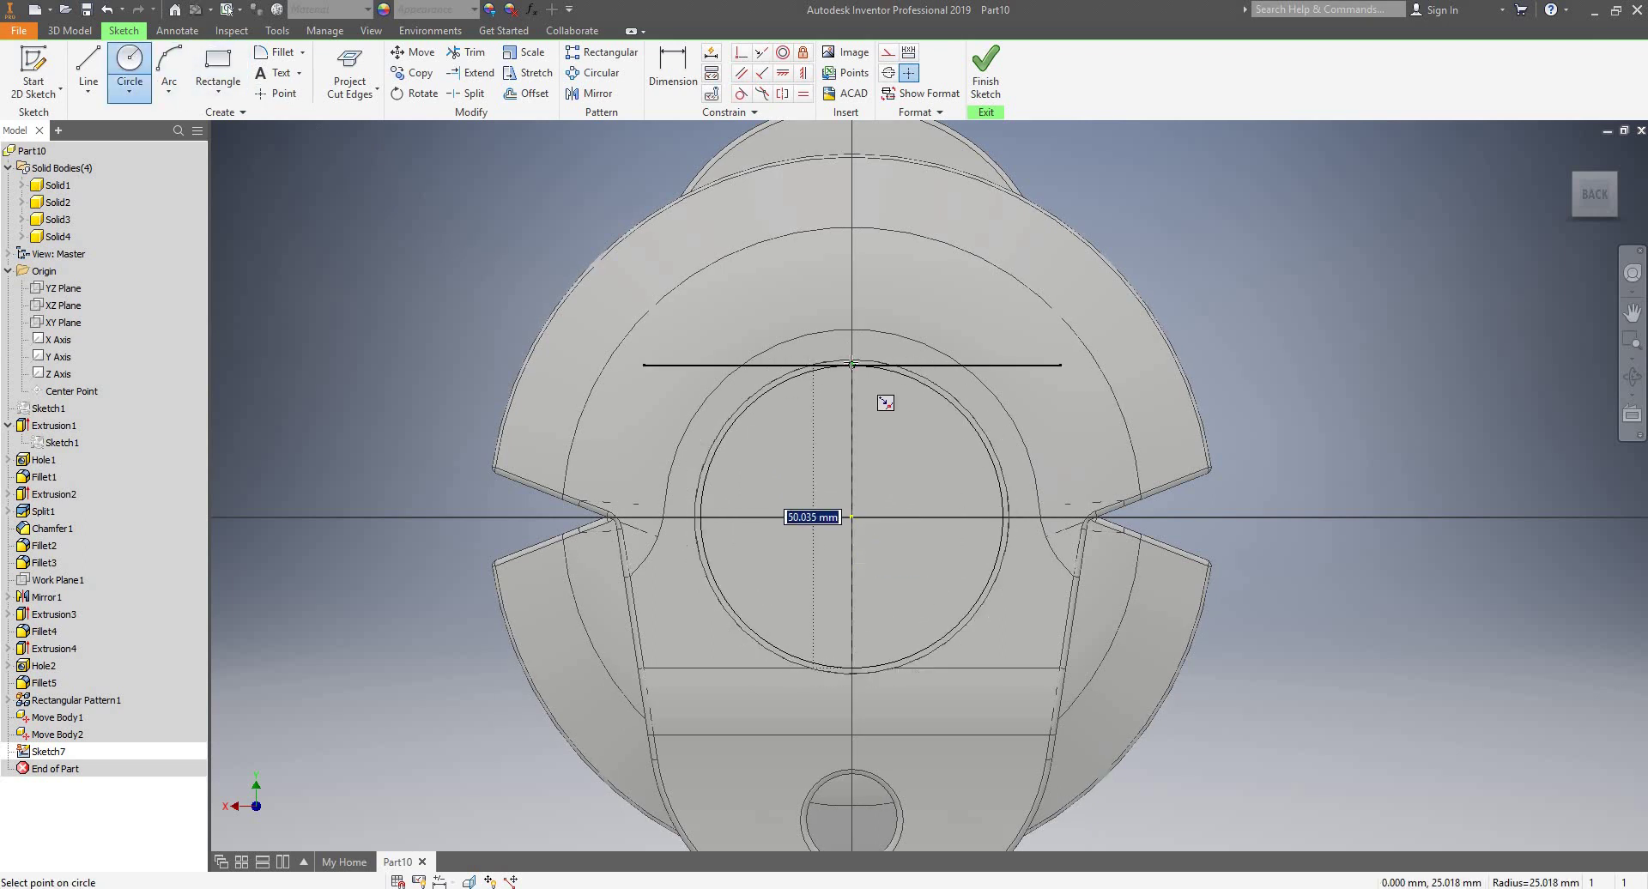
pyautogui.scroll(-5, 852, 356)
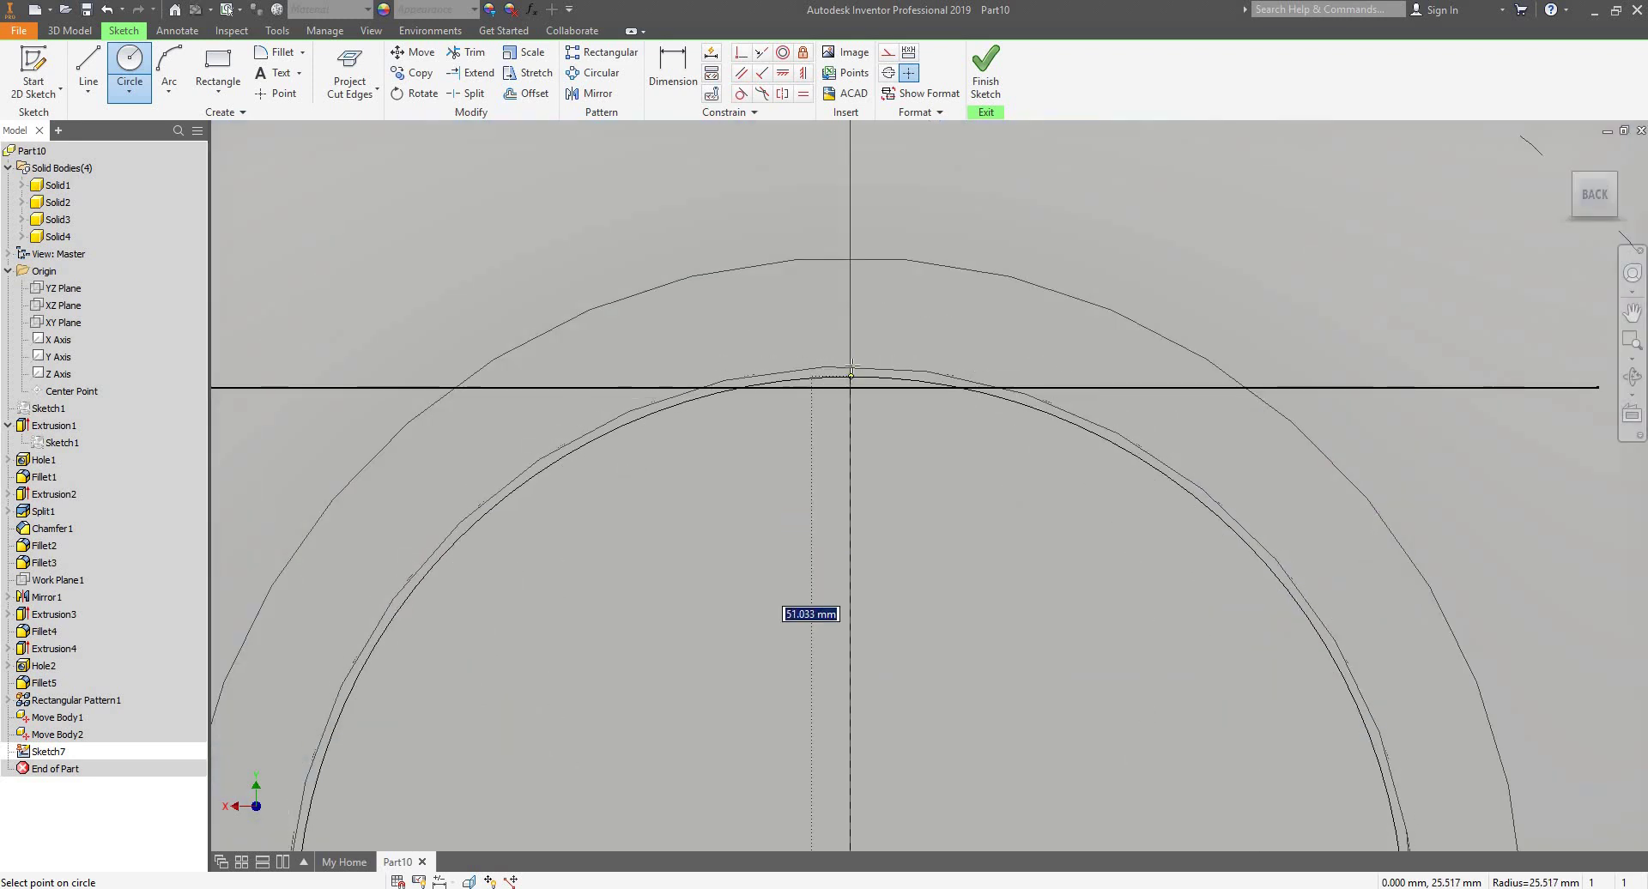
pyautogui.click(850, 367)
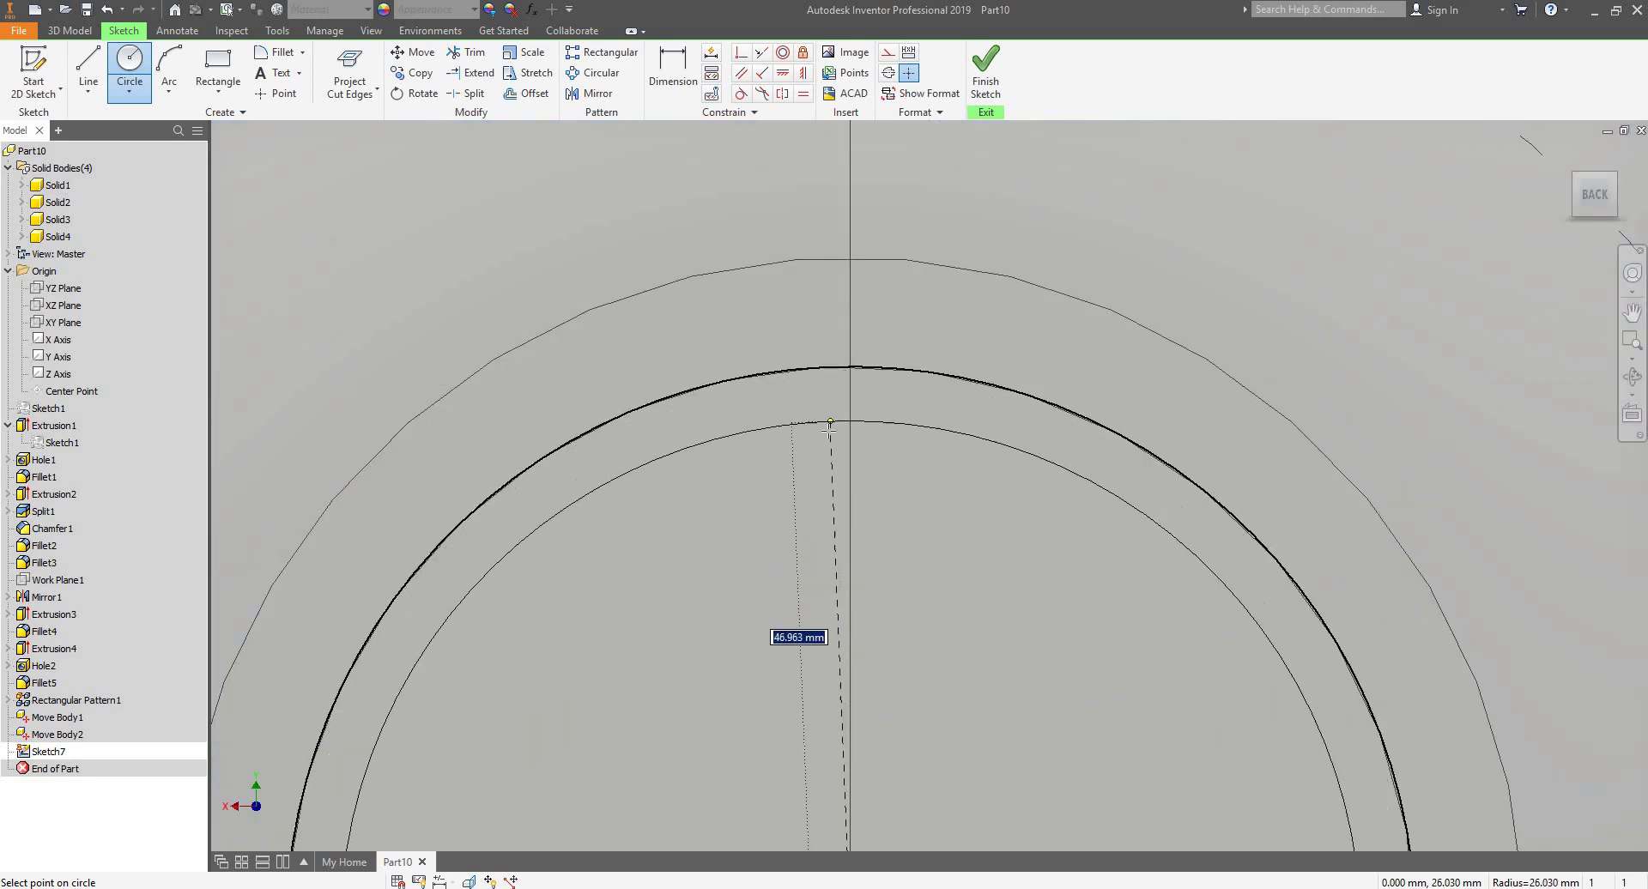
pyautogui.scroll(5, 833, 442)
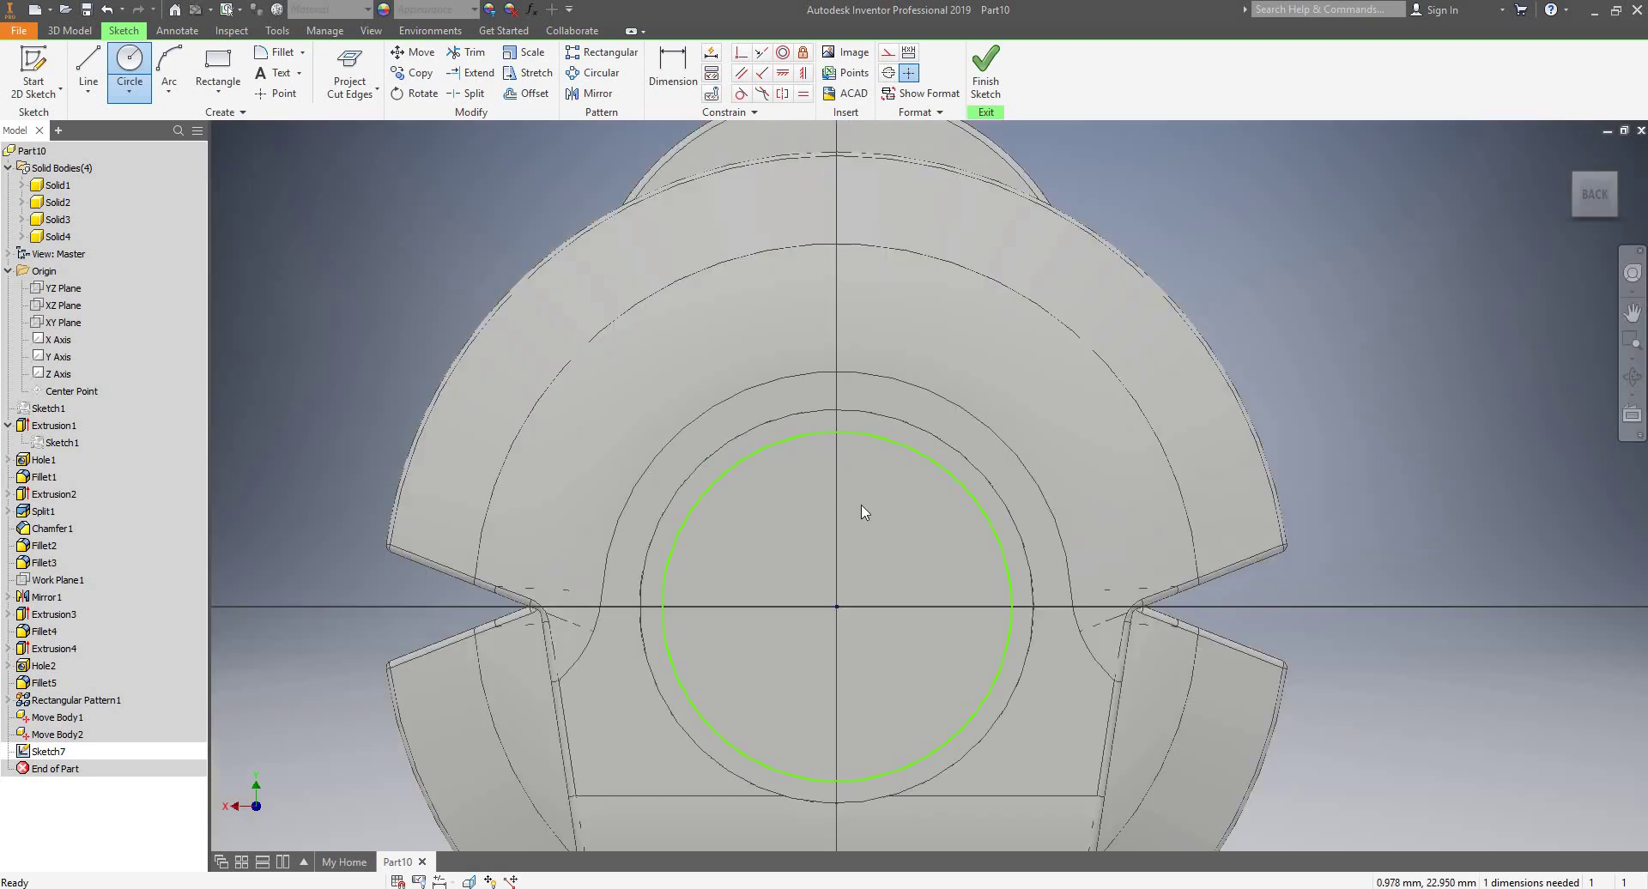
pyautogui.press('Escape')
# - Dimension the circle's diameter with the parameter Centreshaftdia
pyautogui.click(672, 69)
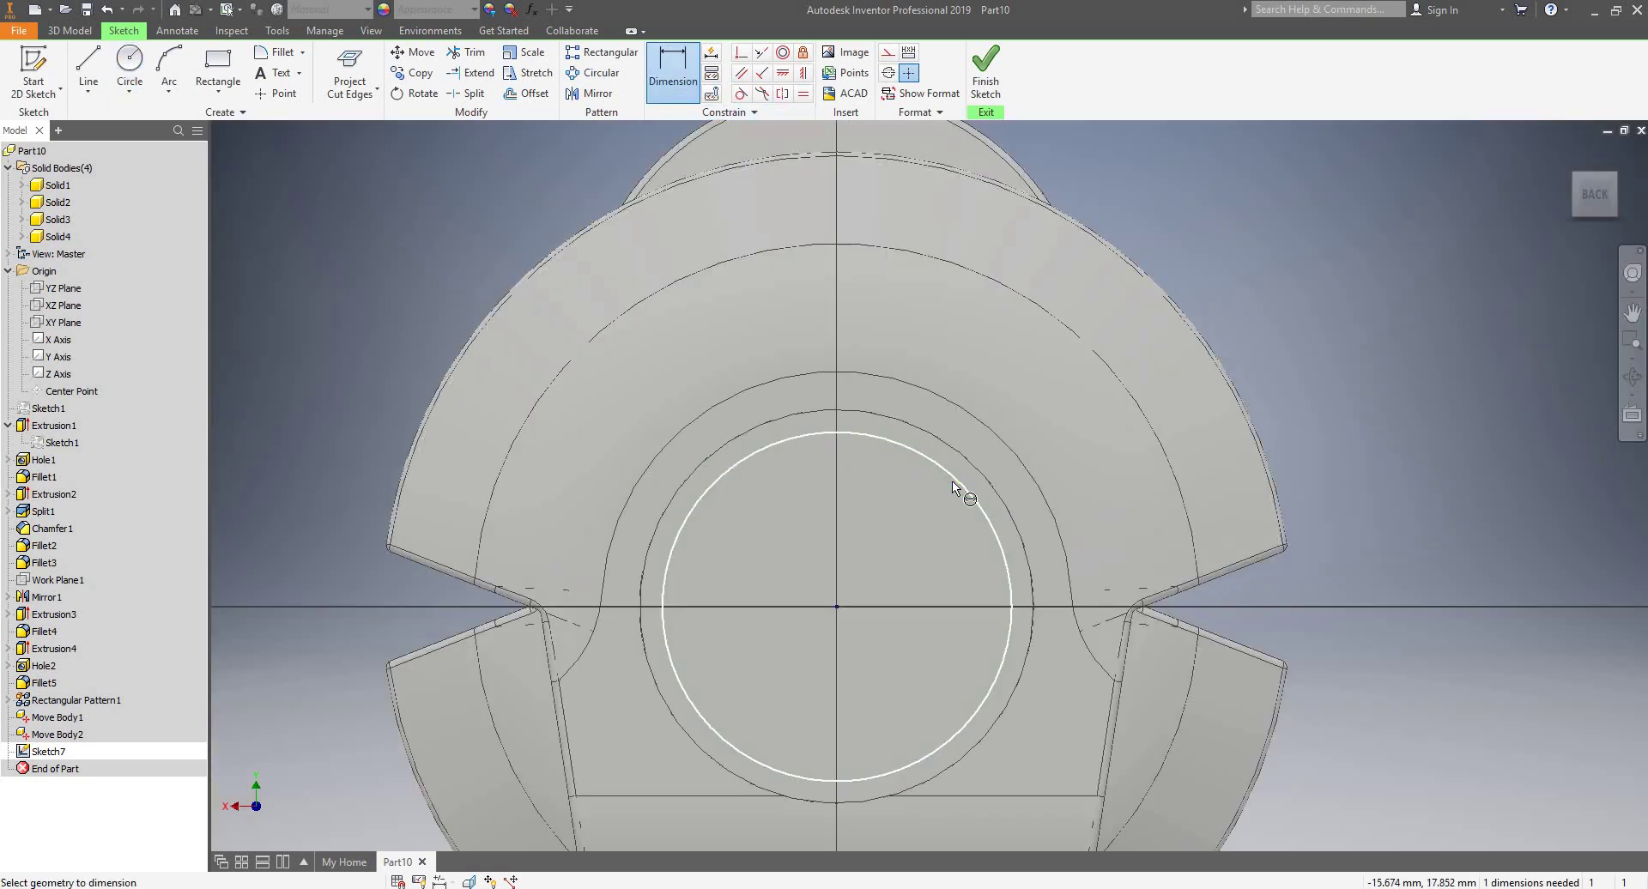
pyautogui.click(997, 471)
pyautogui.click(1037, 457)
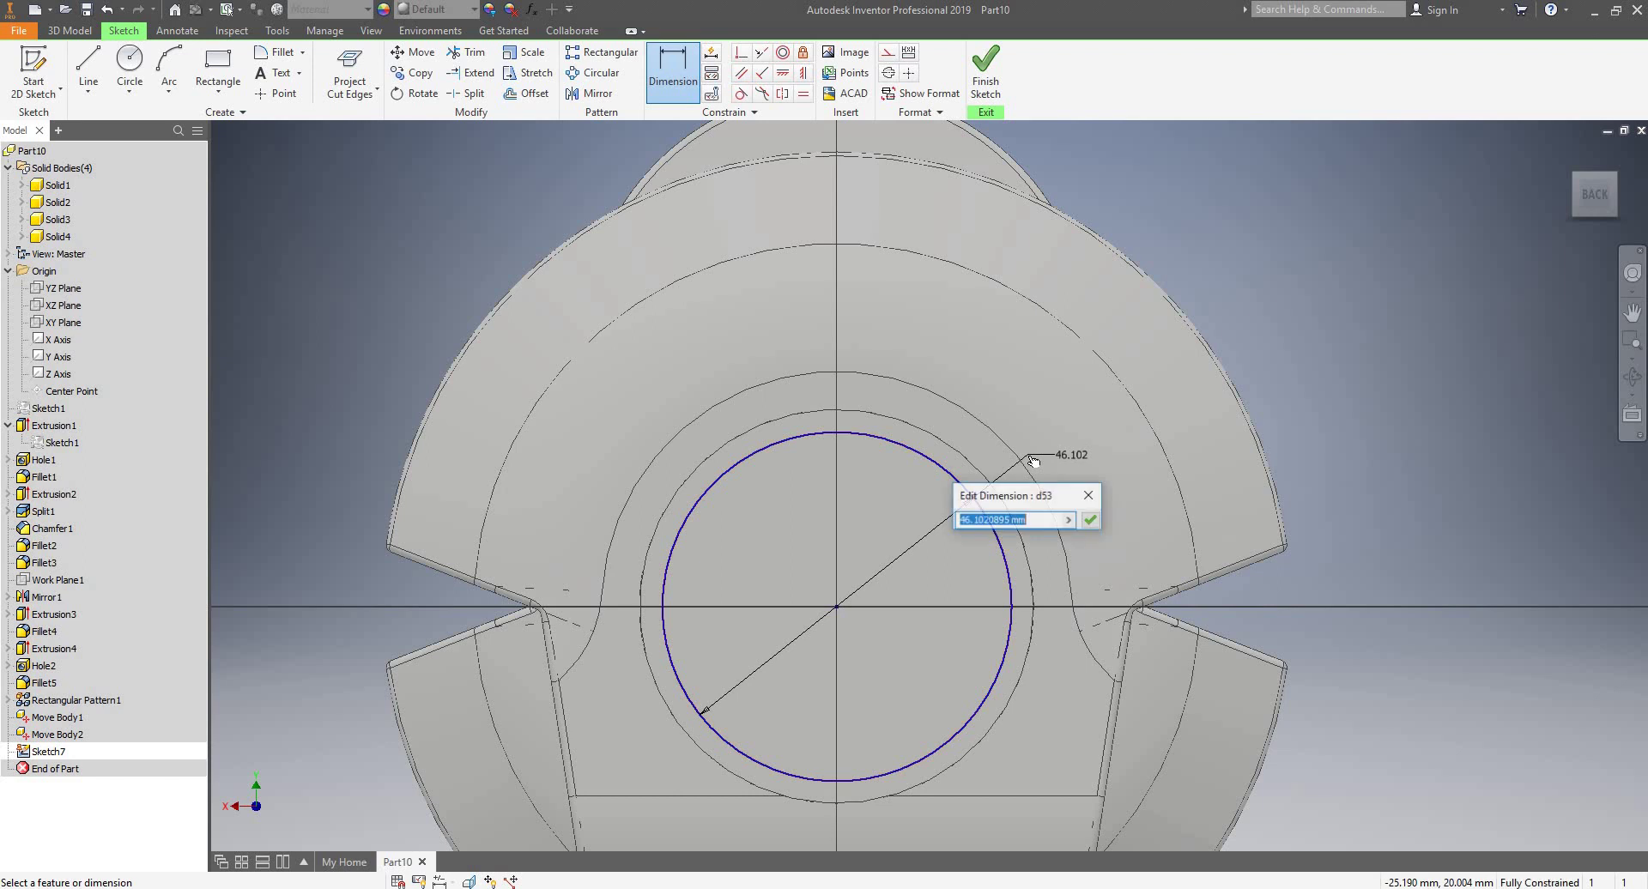
pyautogui.click(1067, 523)
pyautogui.click(1159, 582)
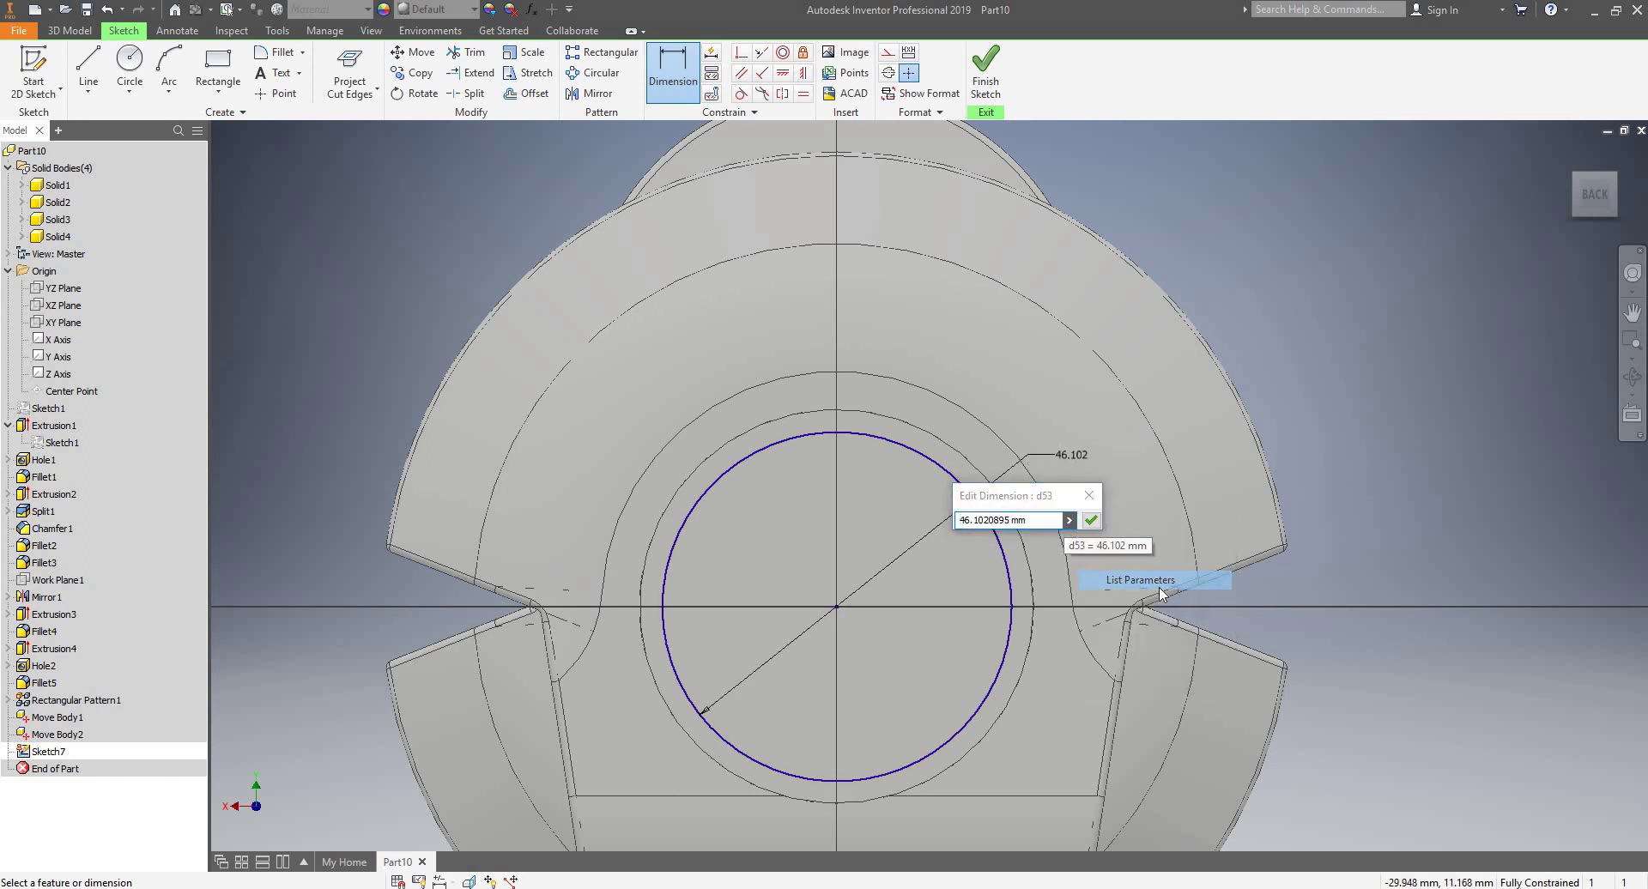
pyautogui.click(1007, 589)
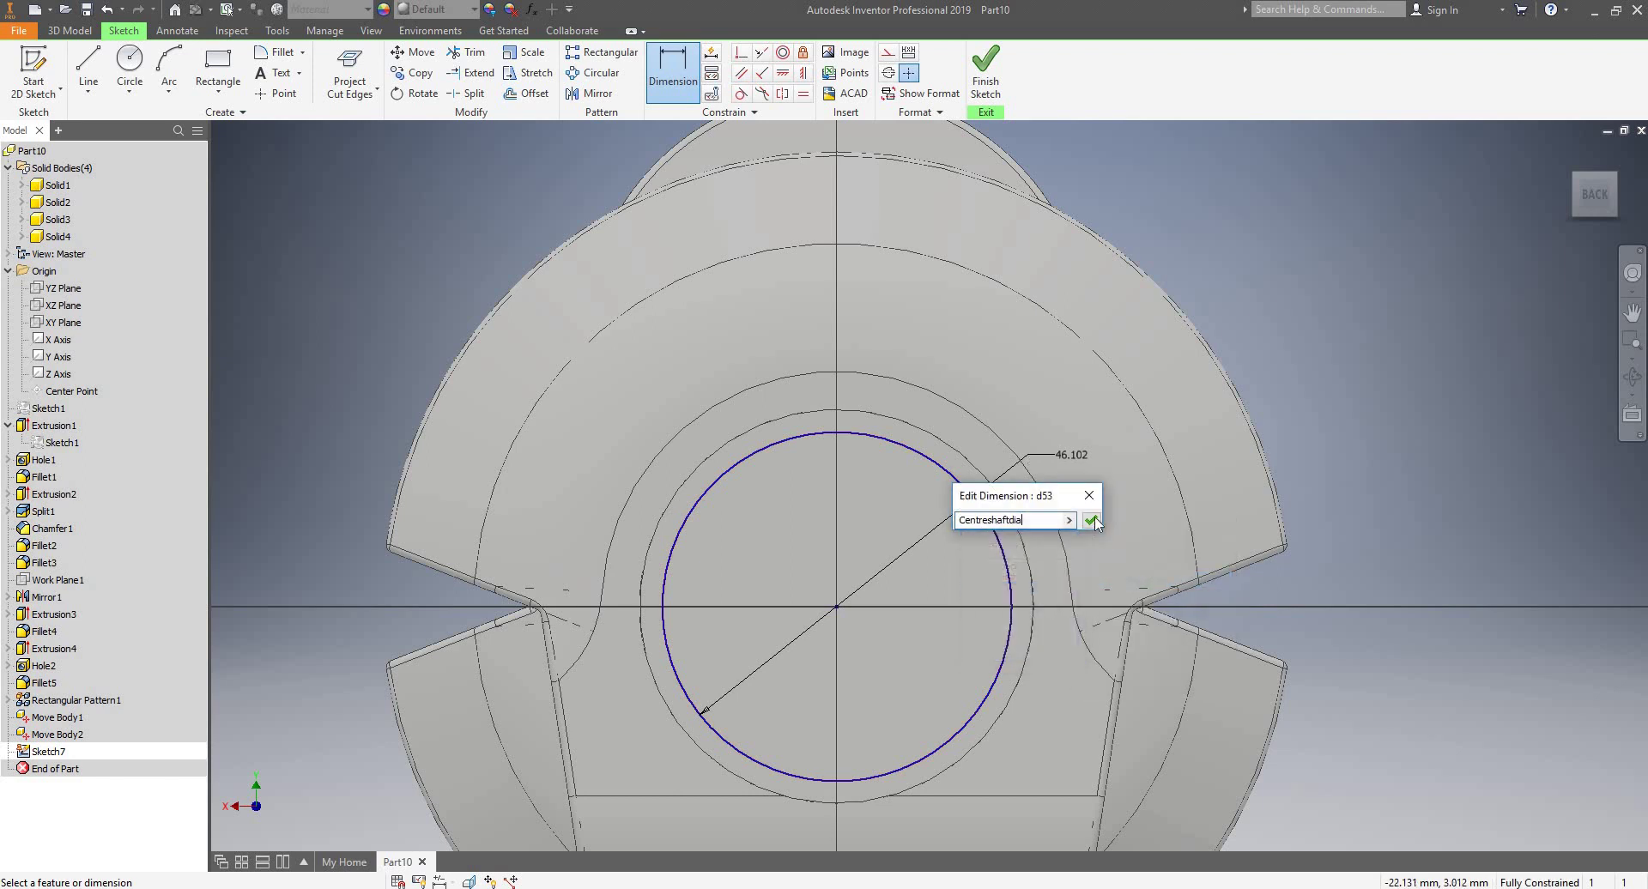
pyautogui.click(1091, 520)
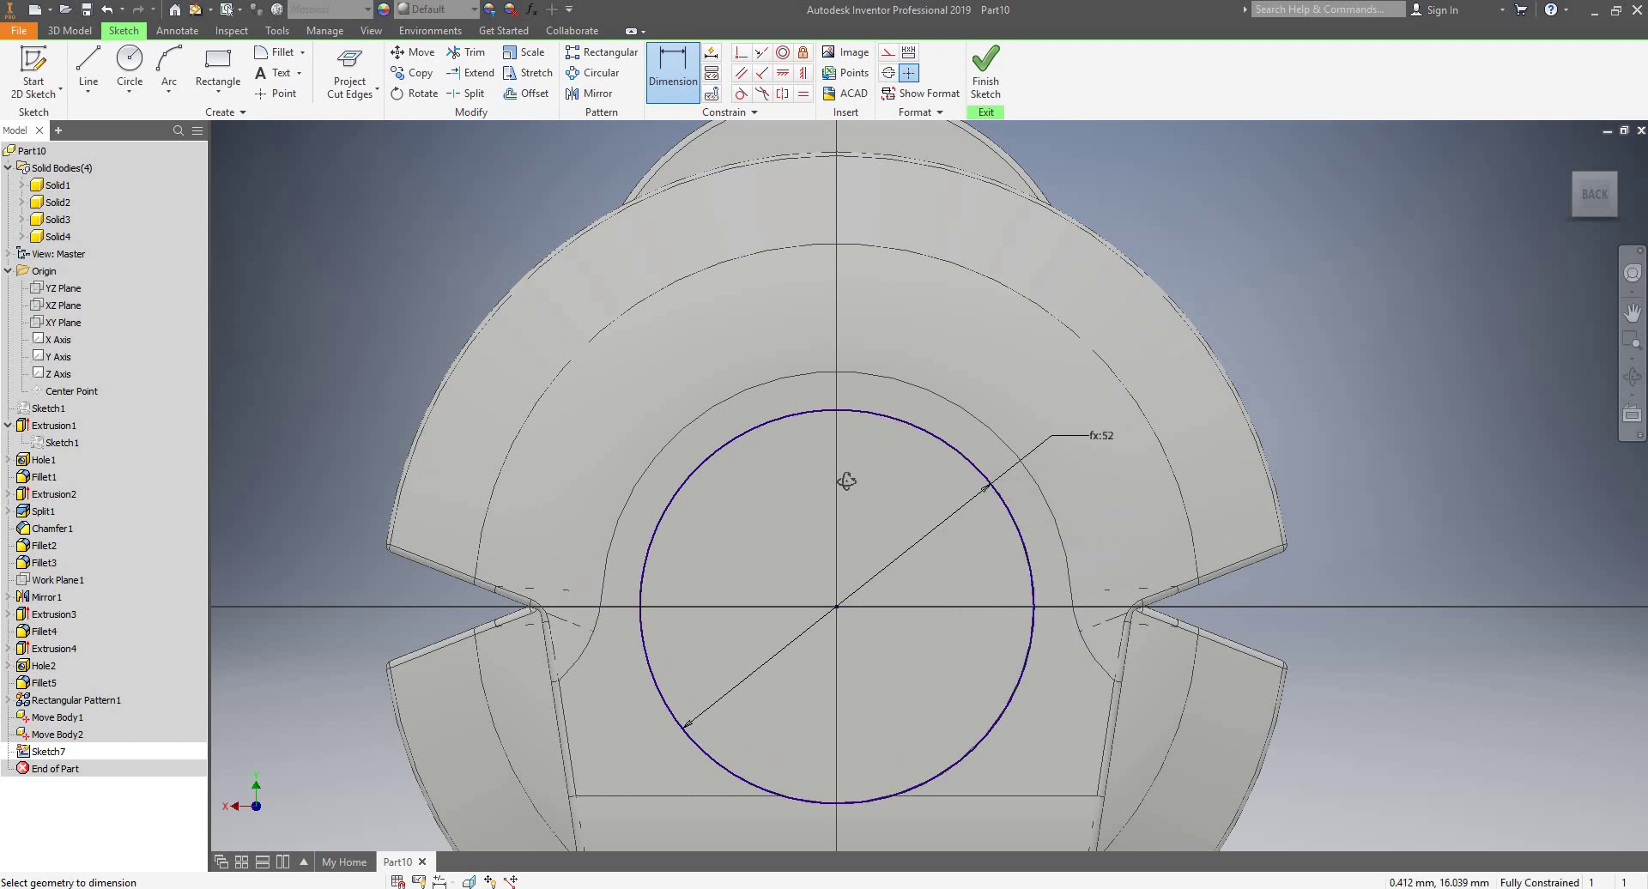
# - Finish the sketch and extrude the circle outward 6.25 mm to lengthen the end of the centre shaft
pyautogui.moveTo(846, 479)
pyautogui.keyDown('shift'); pyautogui.mouseDown(button='middle')
pyautogui.moveTo(916, 504)
pyautogui.moveTo(961, 549)
pyautogui.mouseUp(button='middle'); pyautogui.keyUp('shift')
pyautogui.click(986, 77)
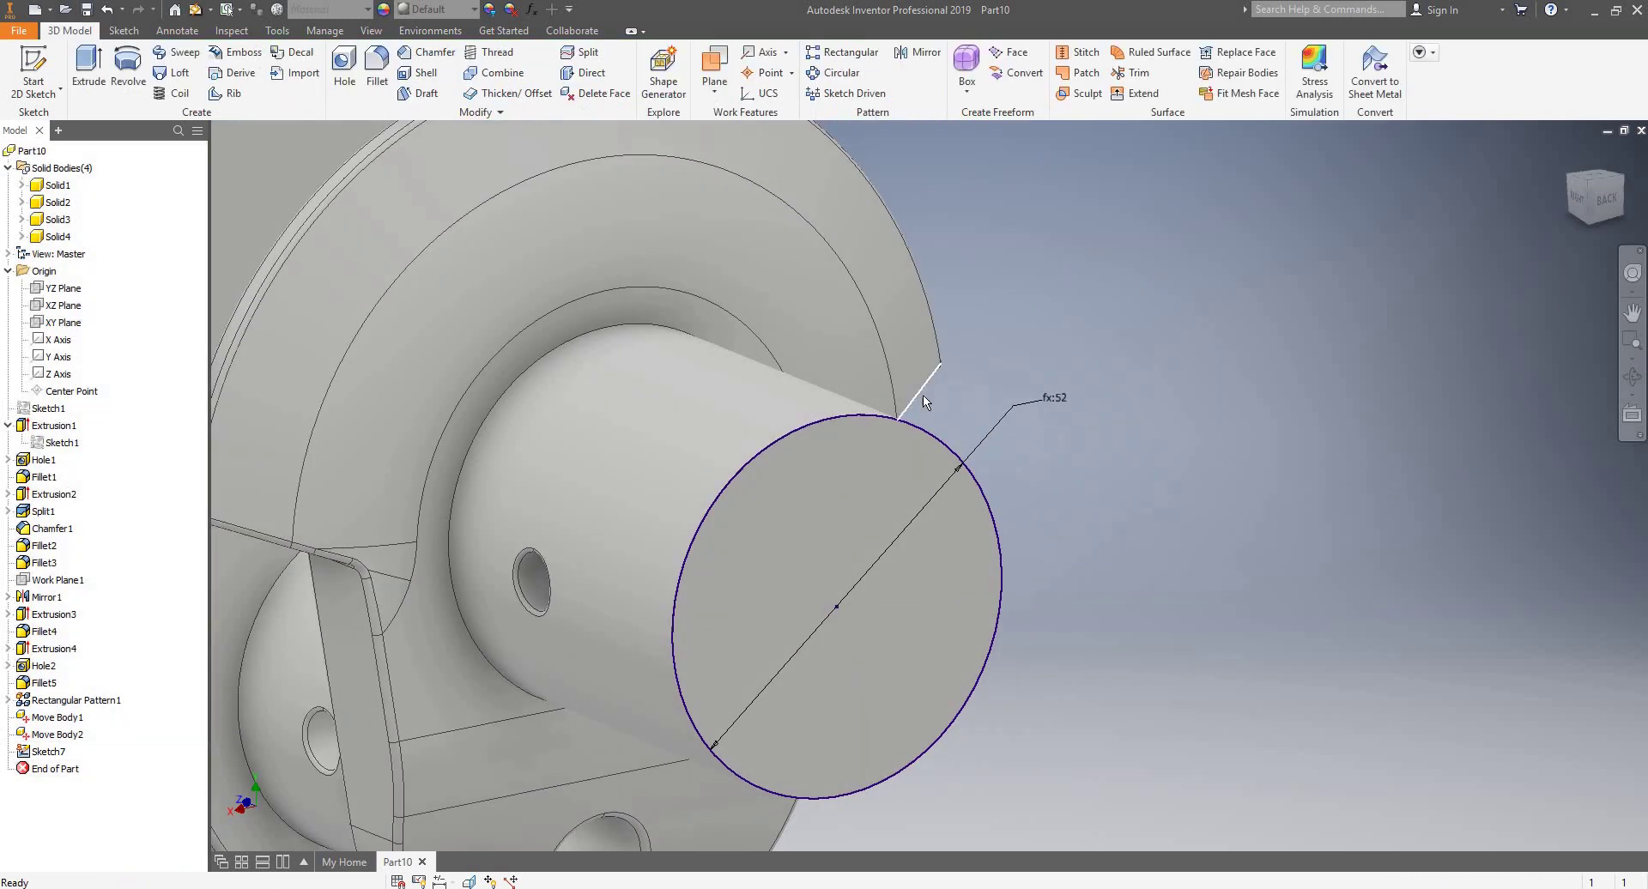
pyautogui.press('e')
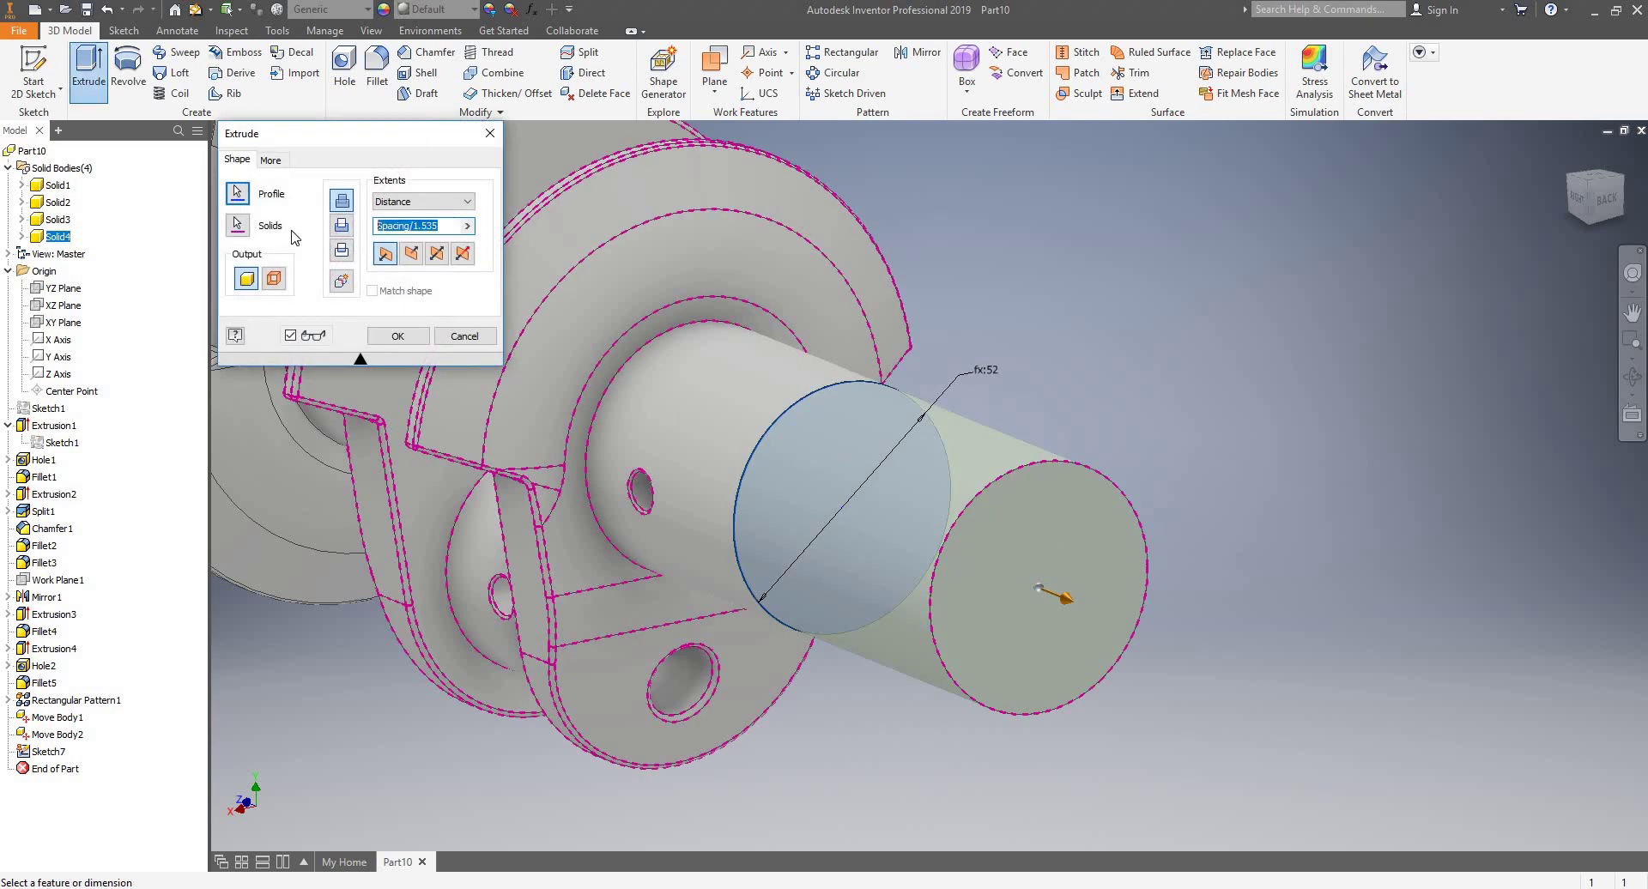
pyautogui.write('6.25')
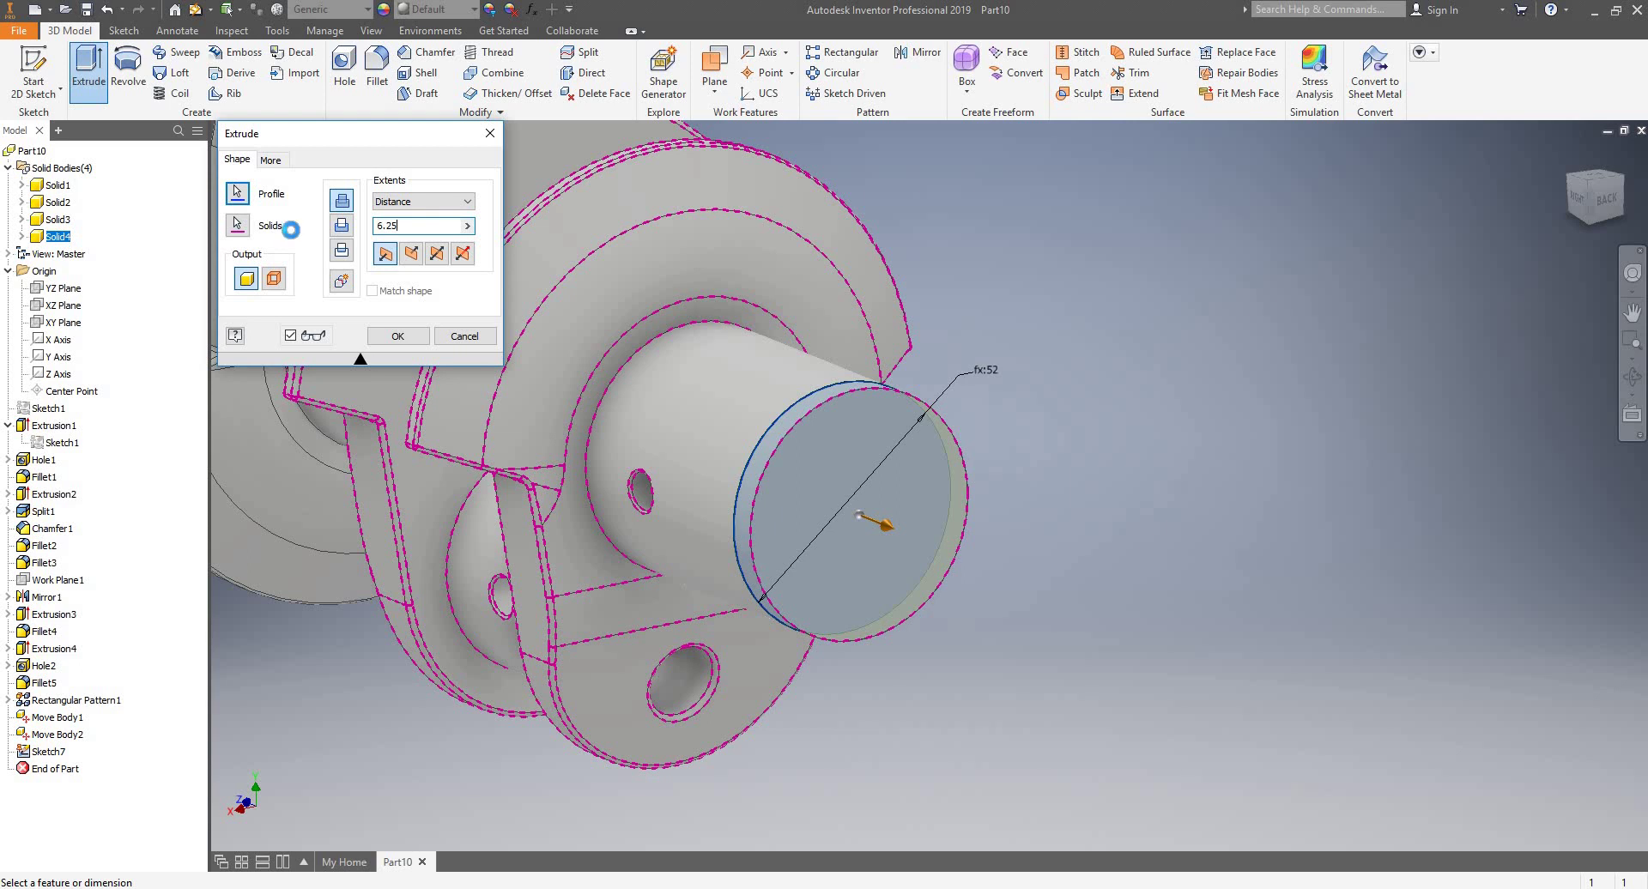
pyautogui.press('Return')
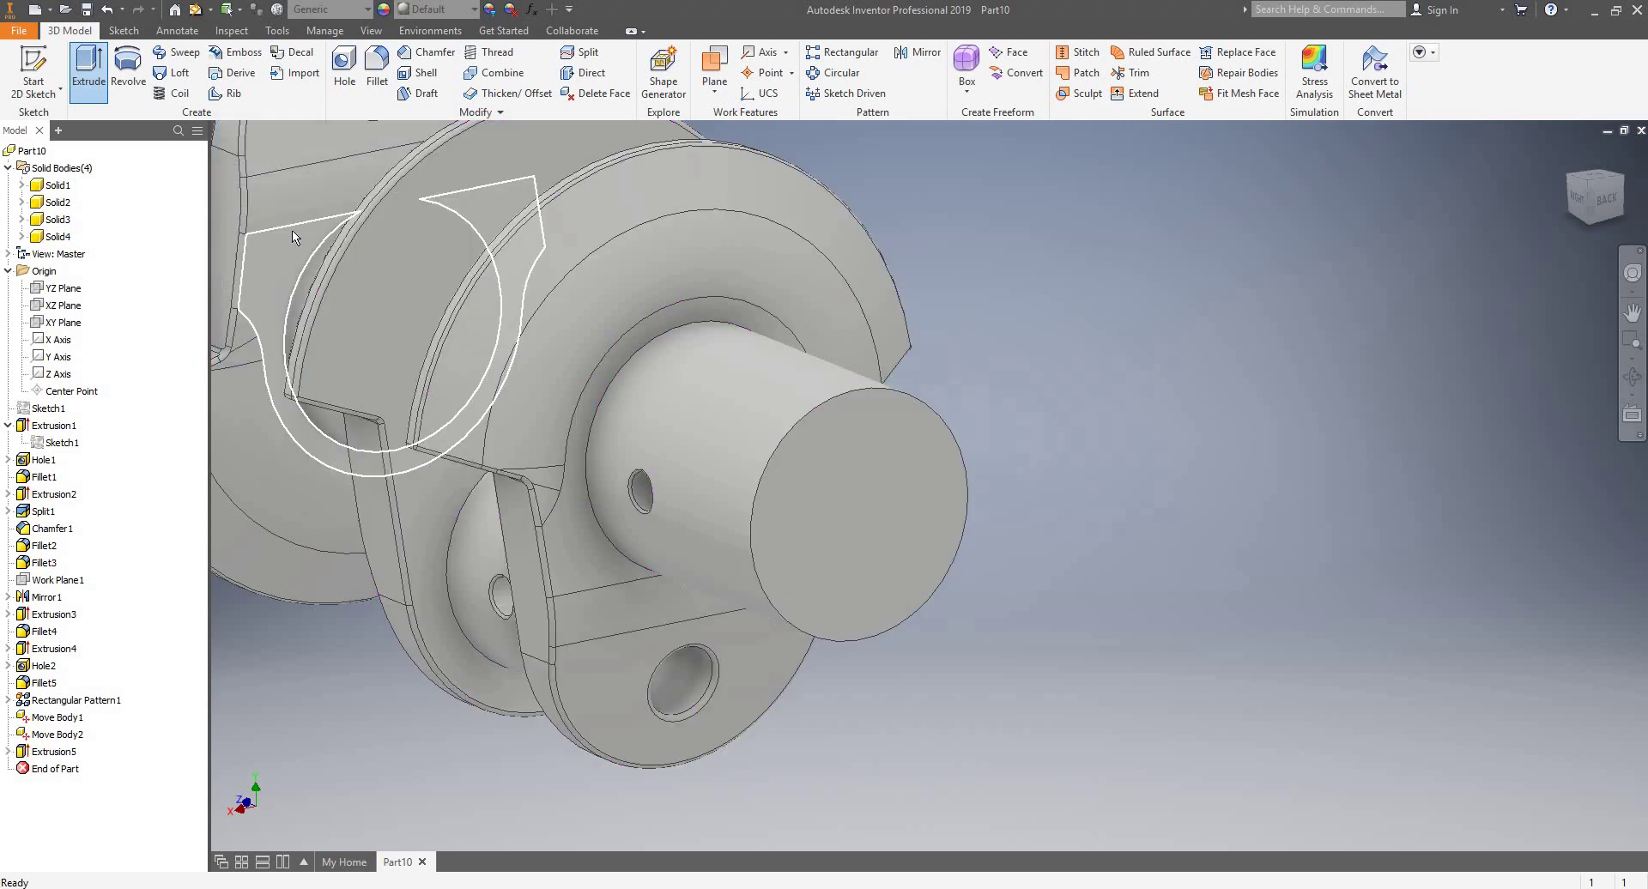
# - Sketch a circle 120 mm in diameter on the extended shaft's end face, centred on the shaft axis
pyautogui.scroll(-5, 724, 321)
pyautogui.keyDown('shift'); pyautogui.moveTo(724, 320); pyautogui.dragTo(770, 371, button='middle'); pyautogui.keyUp('shift')
pyautogui.scroll(-5, 765, 372)
pyautogui.scroll(3, 765, 372)
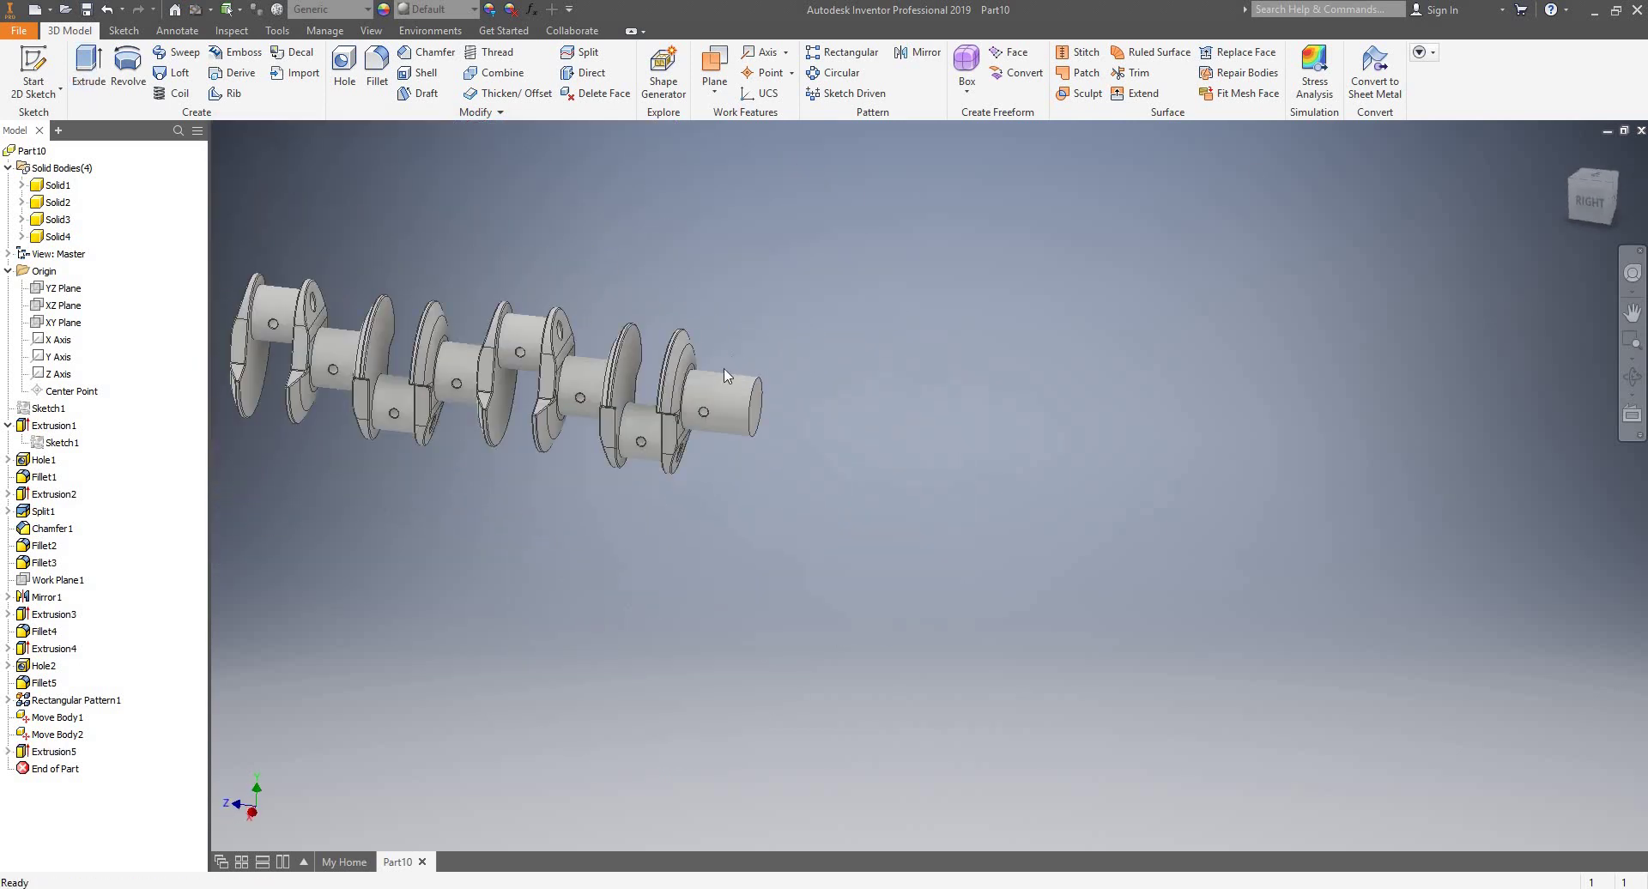
pyautogui.scroll(5, 745, 358)
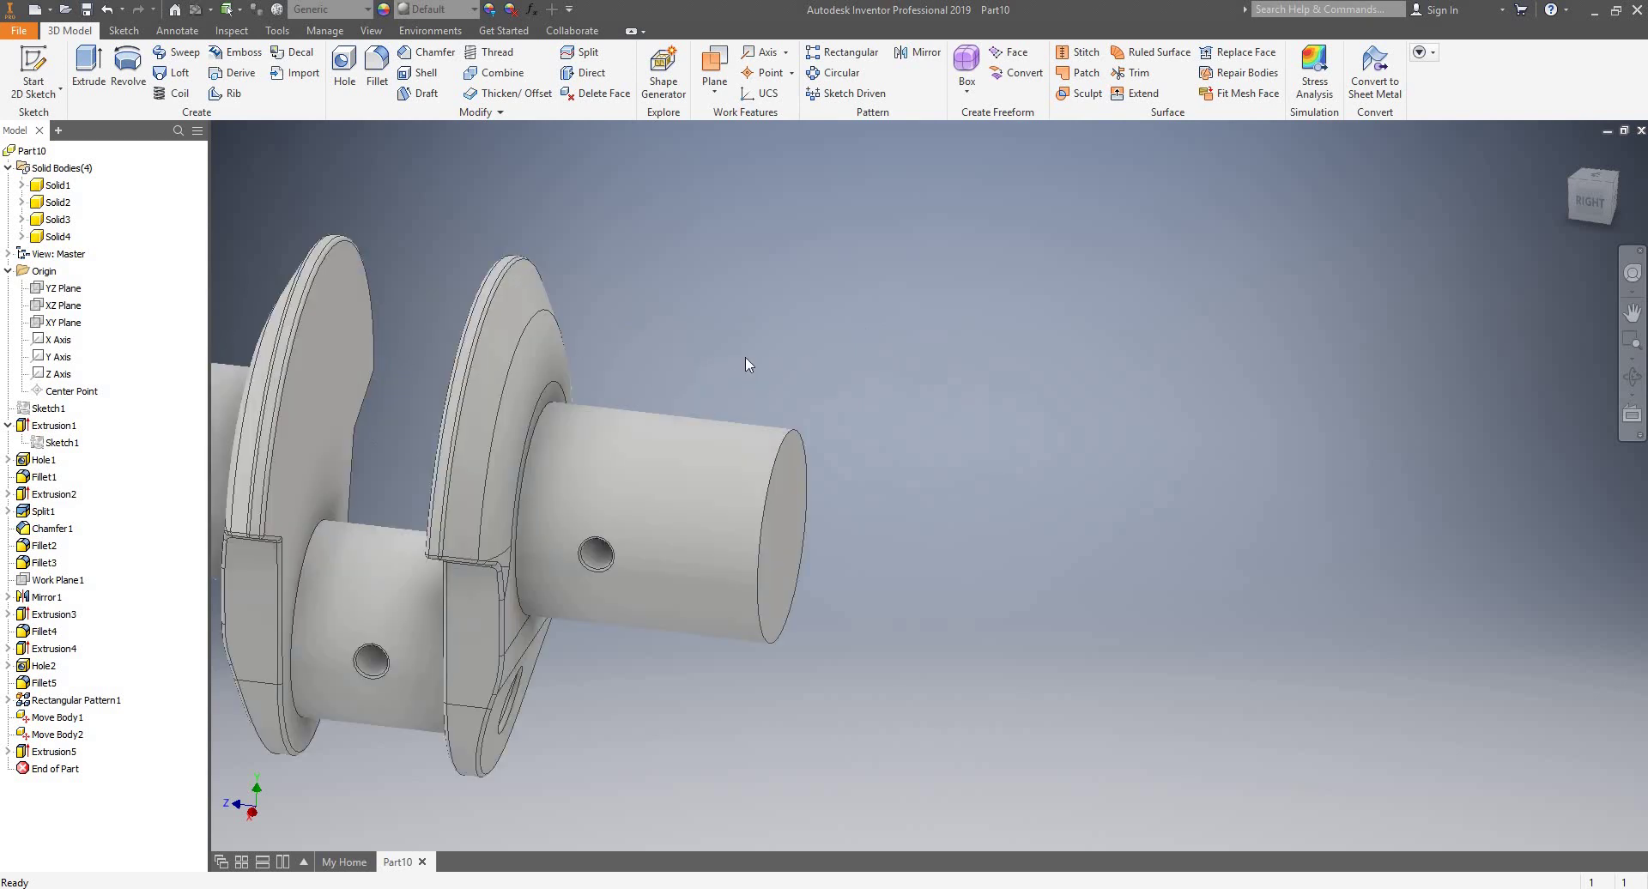
pyautogui.click(34, 73)
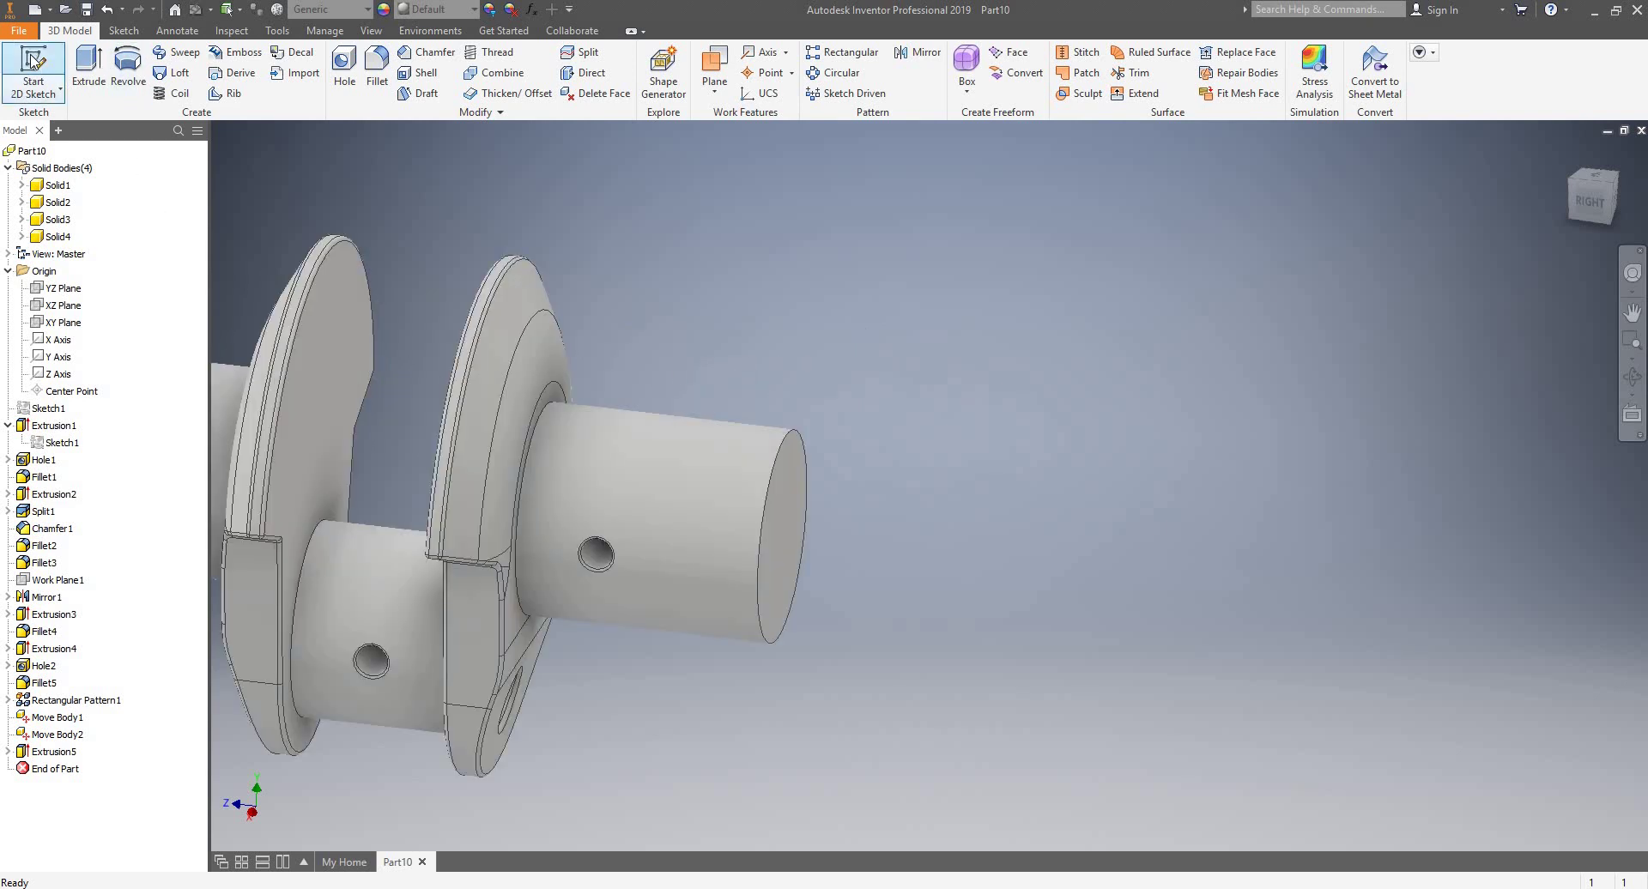
pyautogui.click(778, 517)
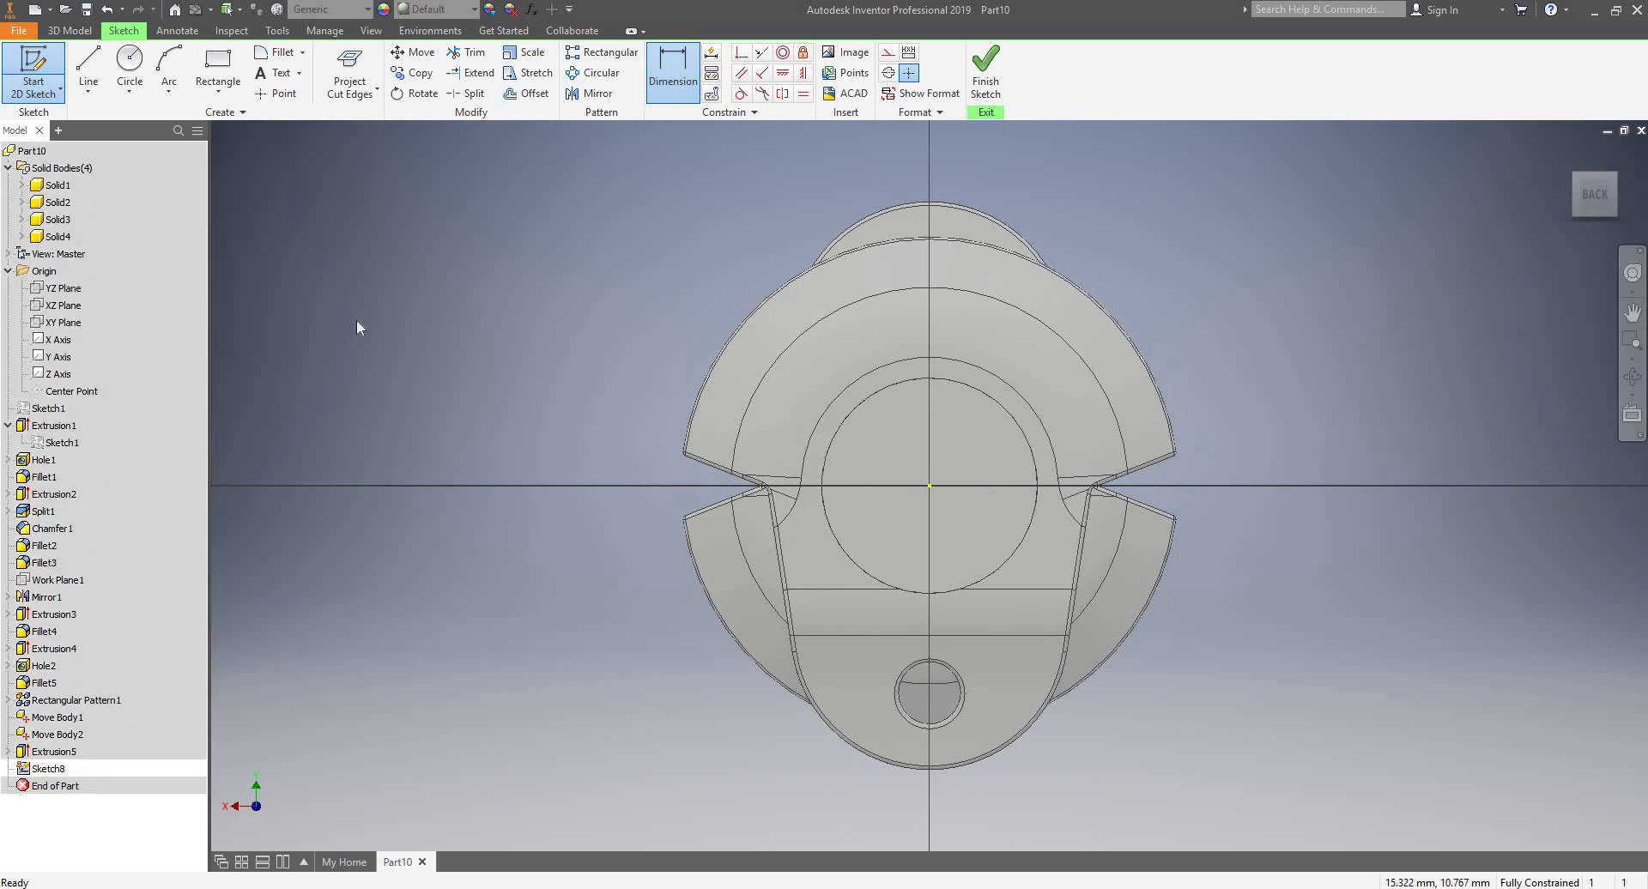
pyautogui.click(128, 58)
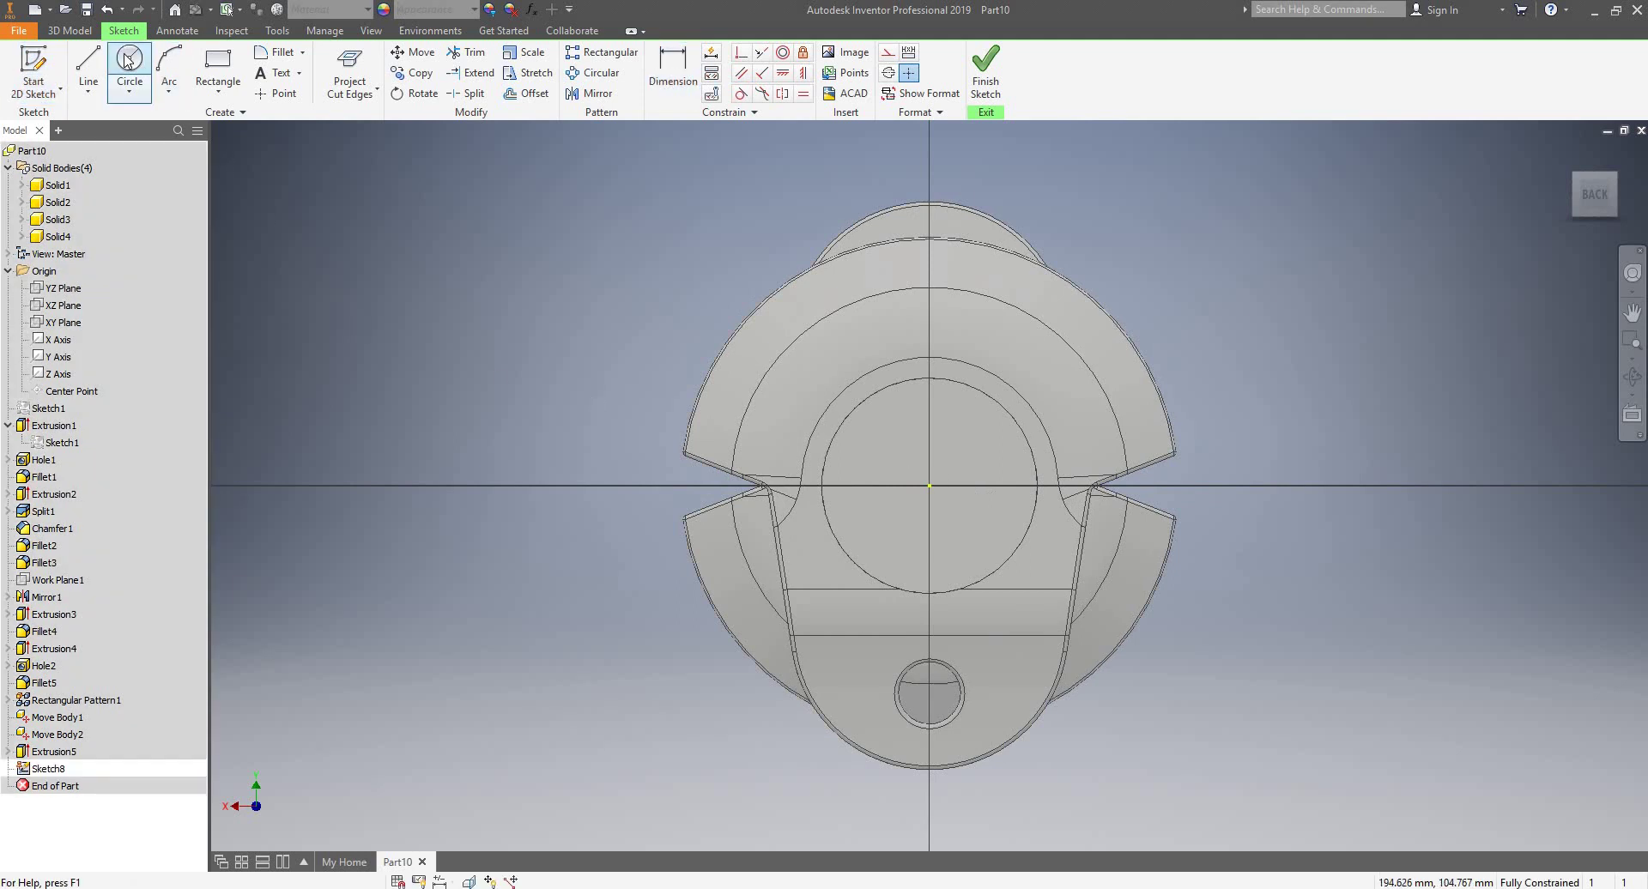
pyautogui.click(930, 487)
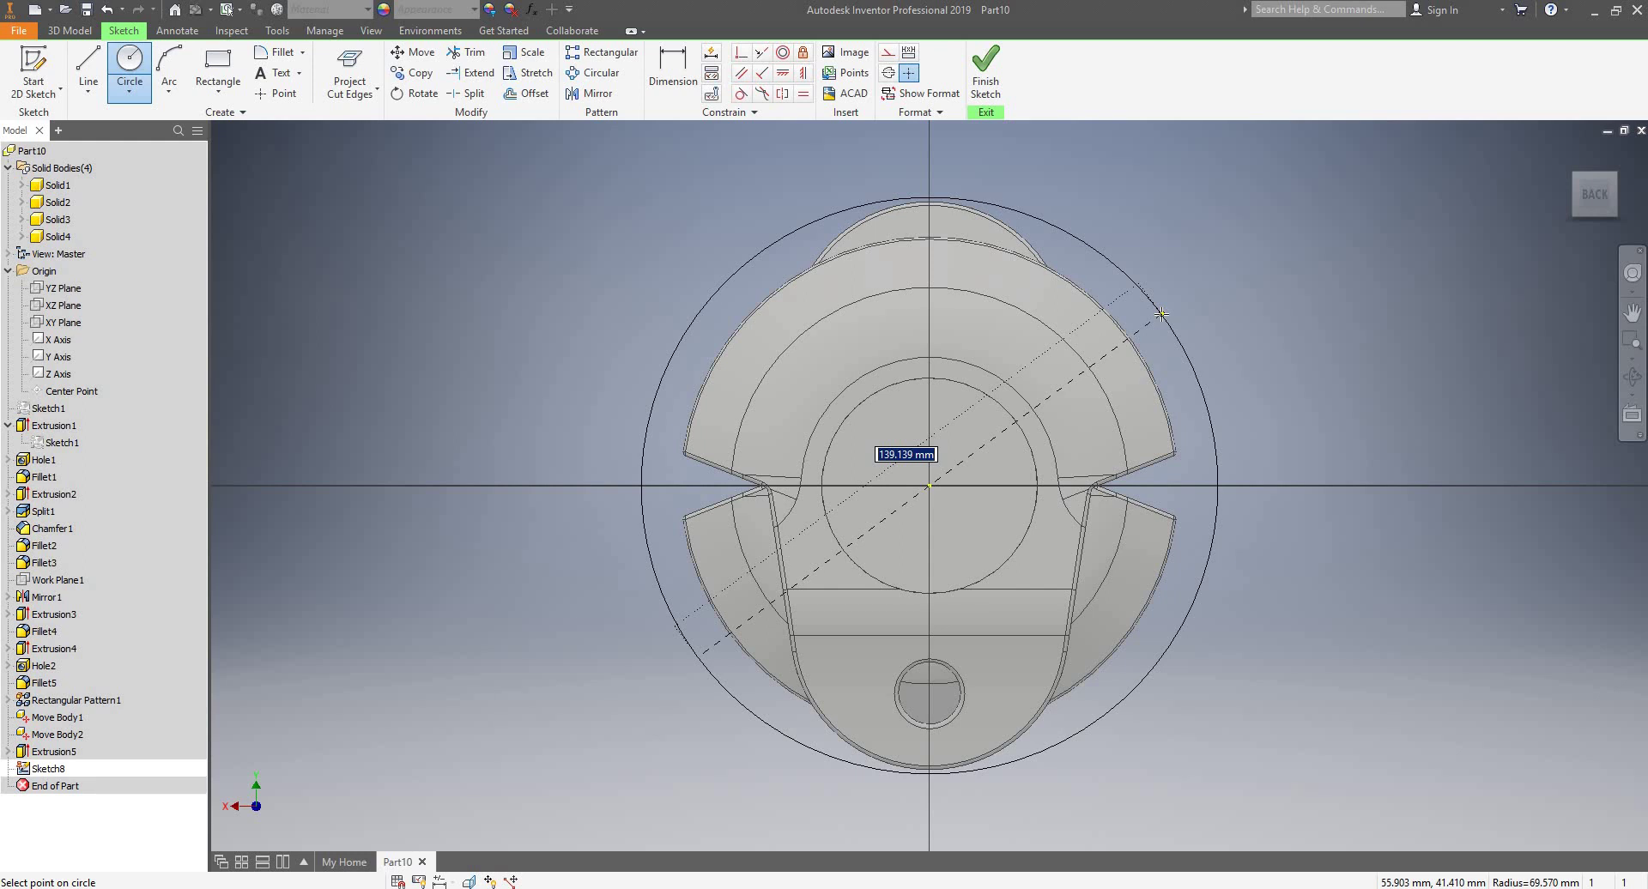
pyautogui.write('120')
pyautogui.press('Return')
pyautogui.press('Escape')
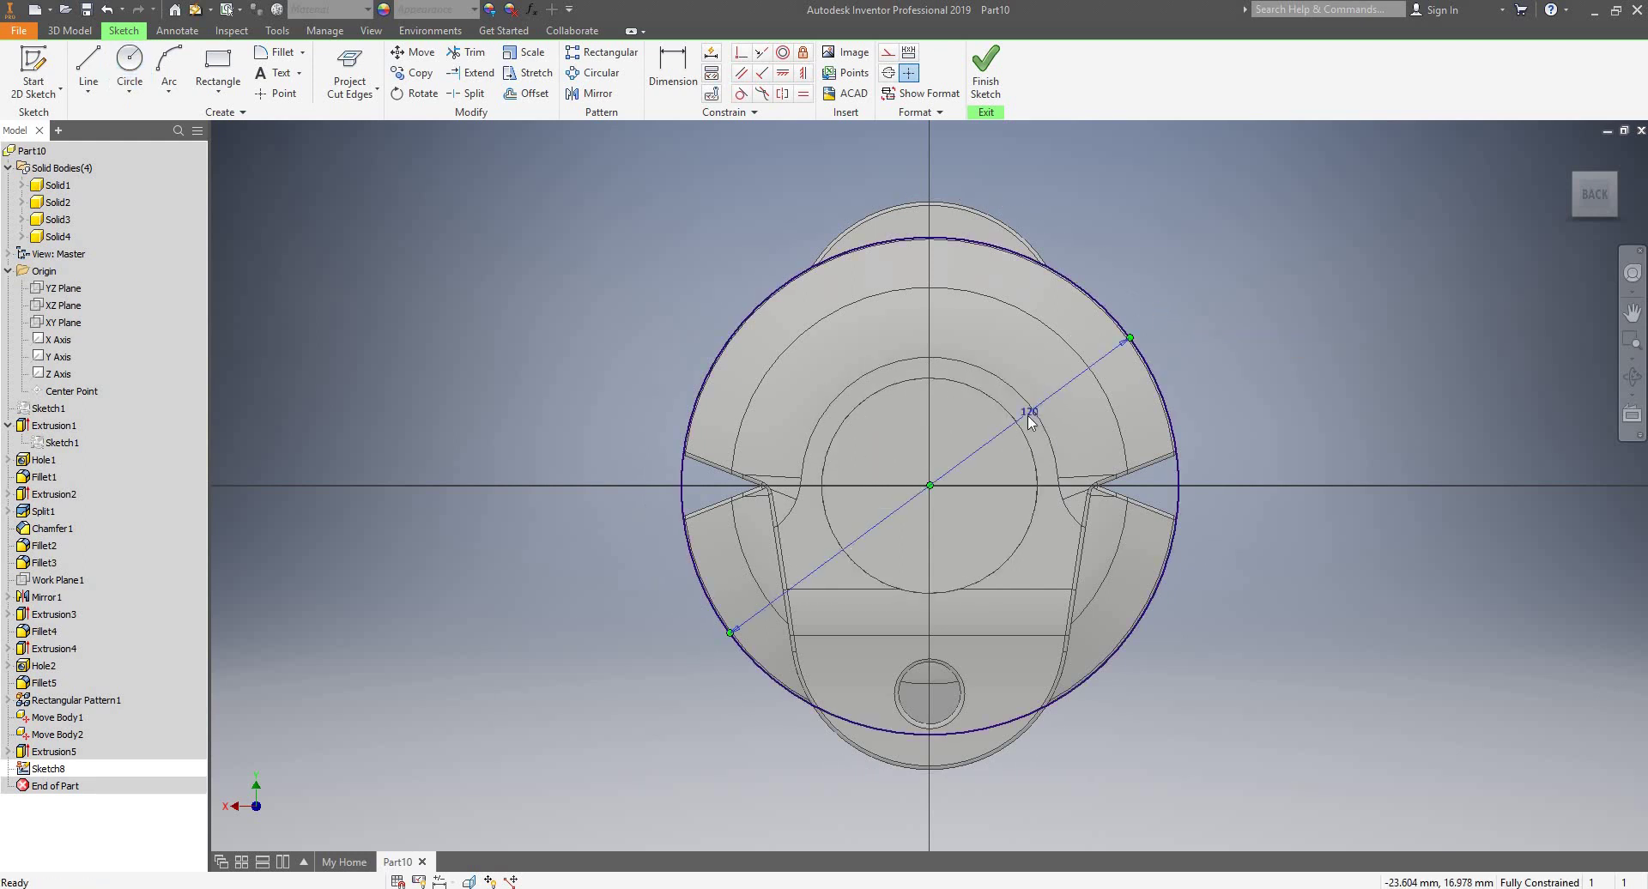
# - Link the 120 mm circle's diameter dimension to the parameter Flangedia
pyautogui.doubleClick(1029, 414)
pyautogui.click(1069, 480)
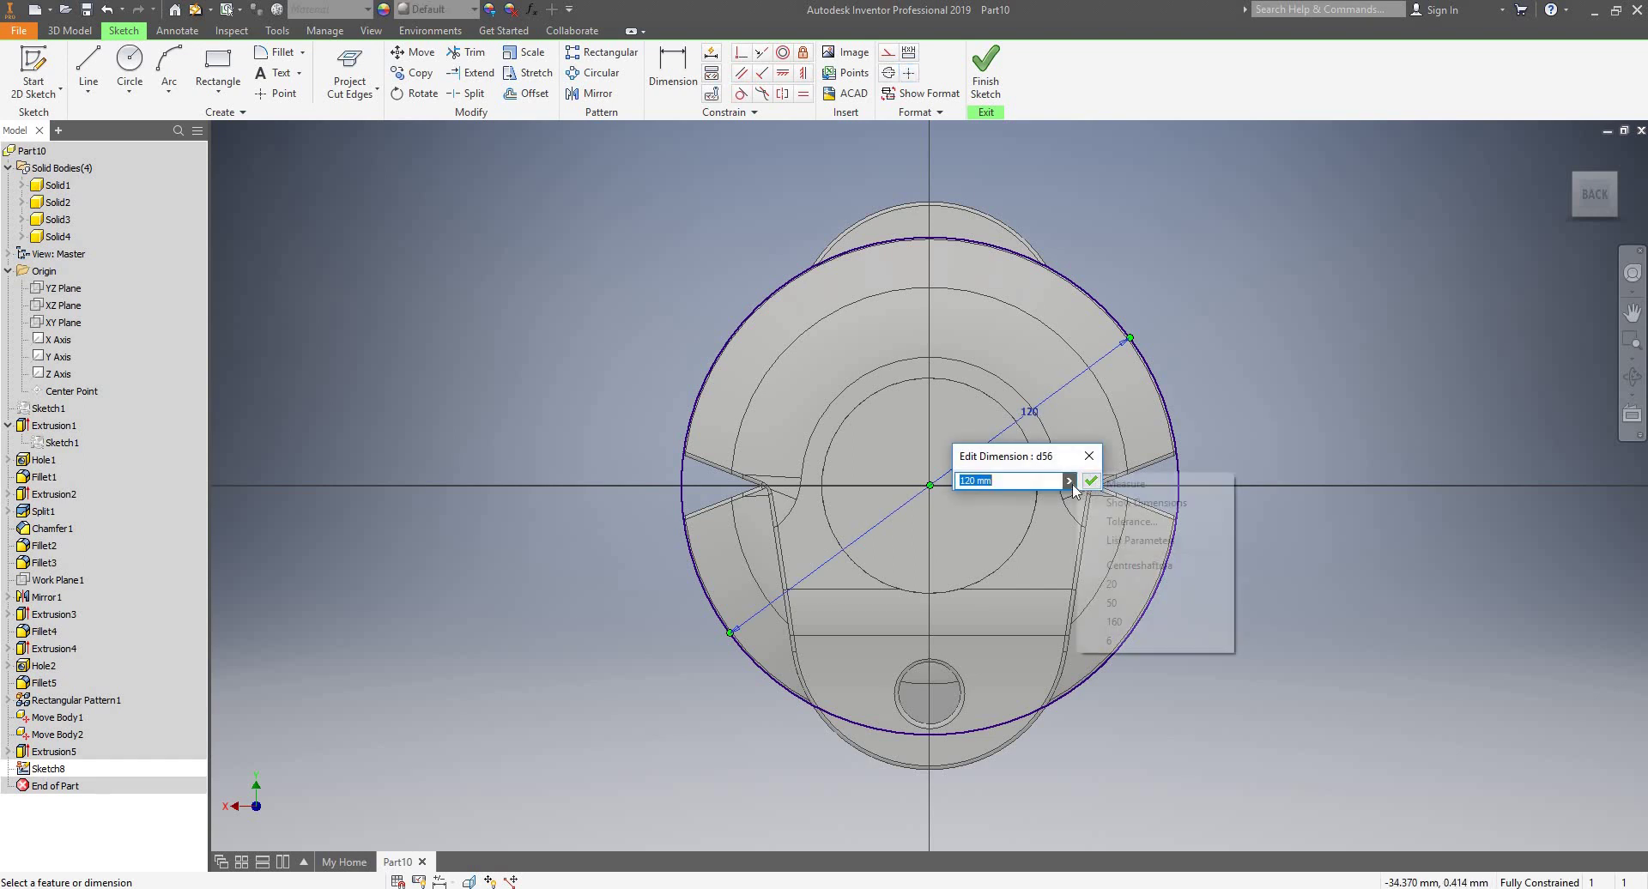
pyautogui.click(1142, 539)
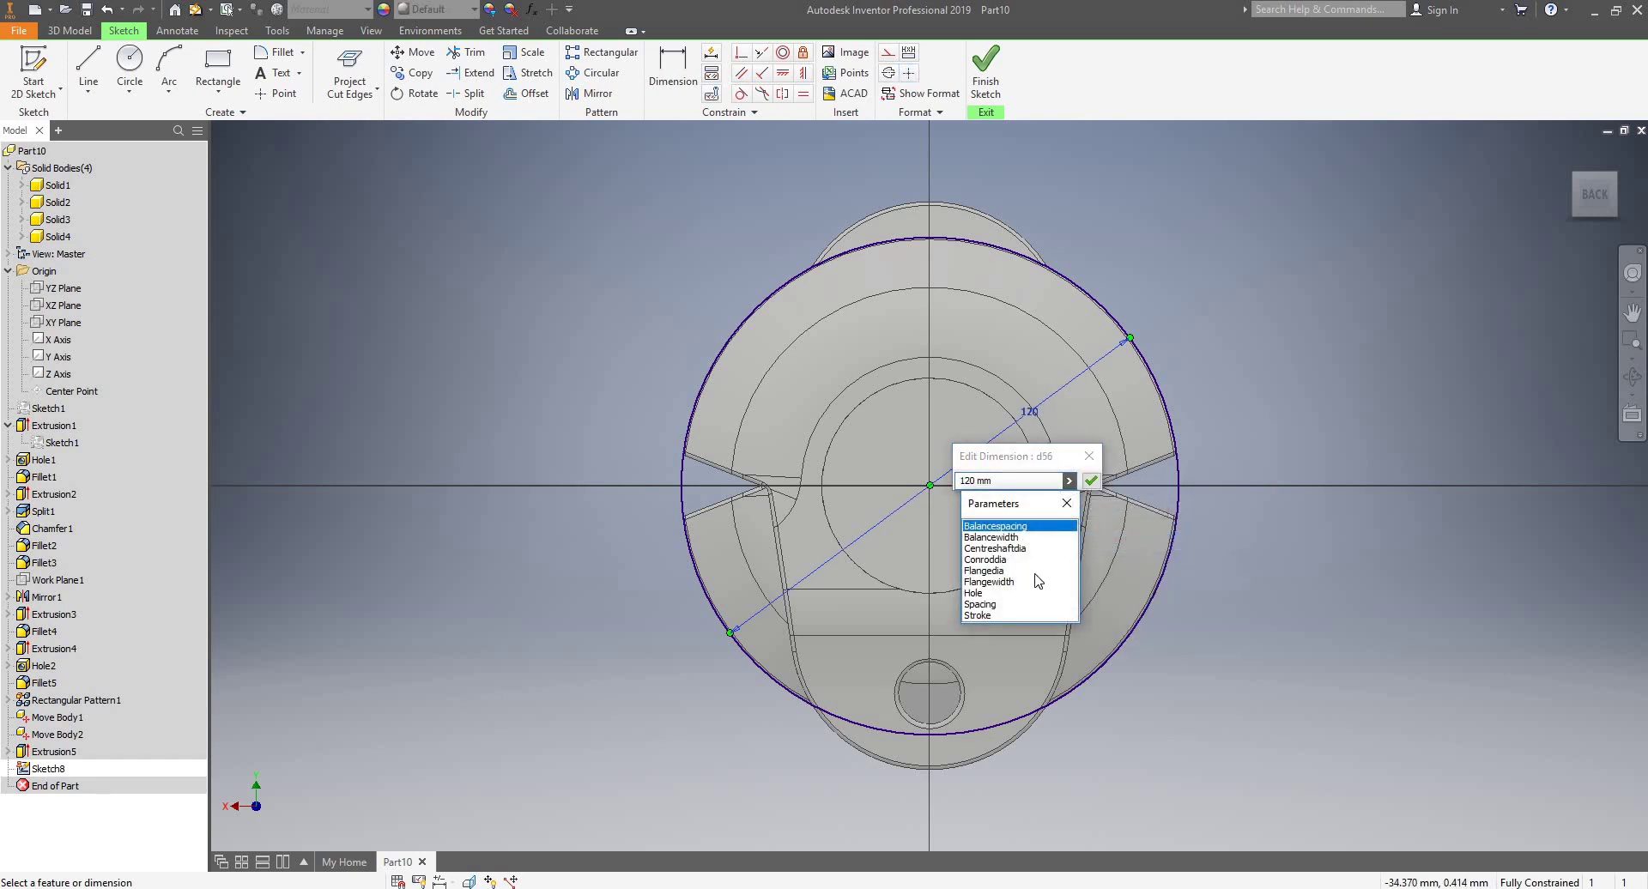
pyautogui.click(994, 571)
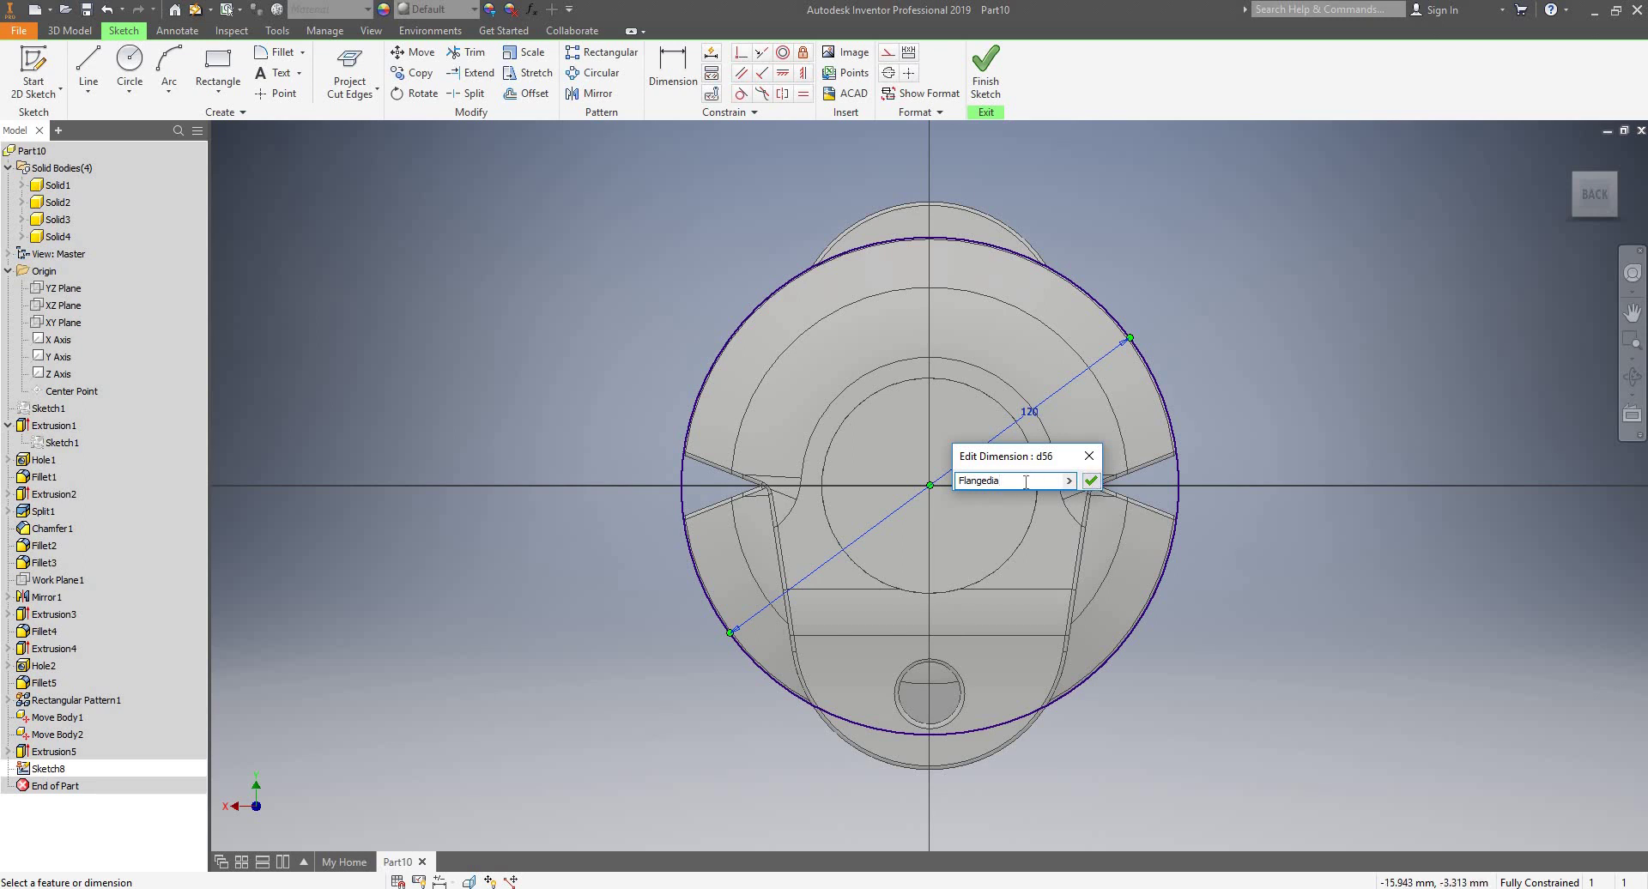
pyautogui.click(1091, 482)
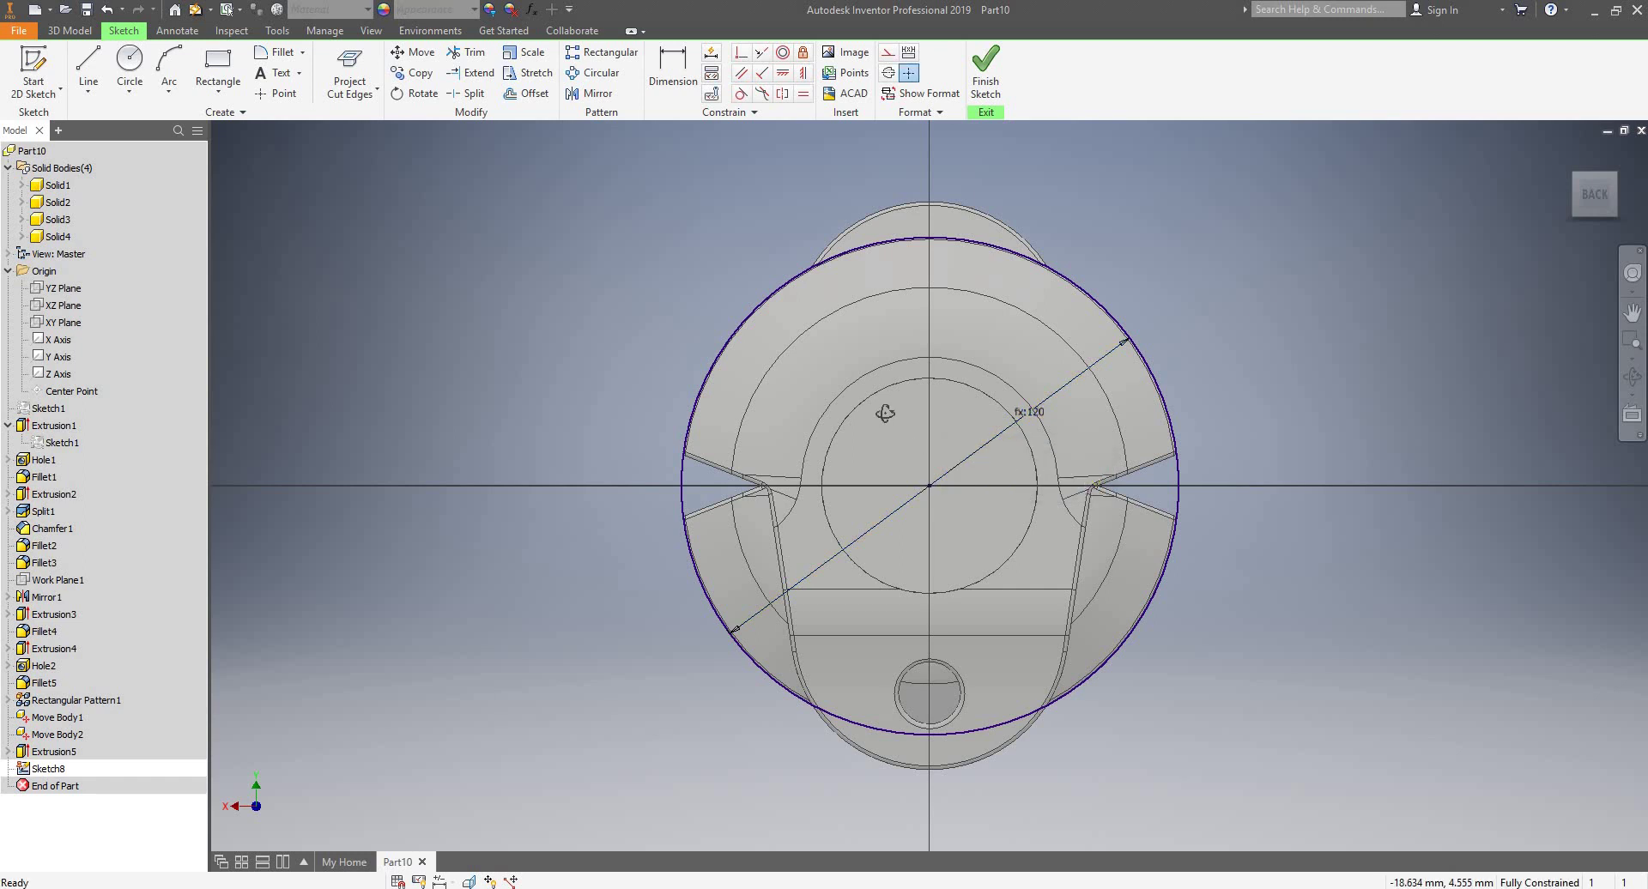
# - Finish the sketch and extrude the flange circle outward by the parameter Flangewidth, joined to the shaft end
pyautogui.keyDown('shift'); pyautogui.moveTo(887, 415); pyautogui.dragTo(1016, 418, button='middle'); pyautogui.keyUp('shift')
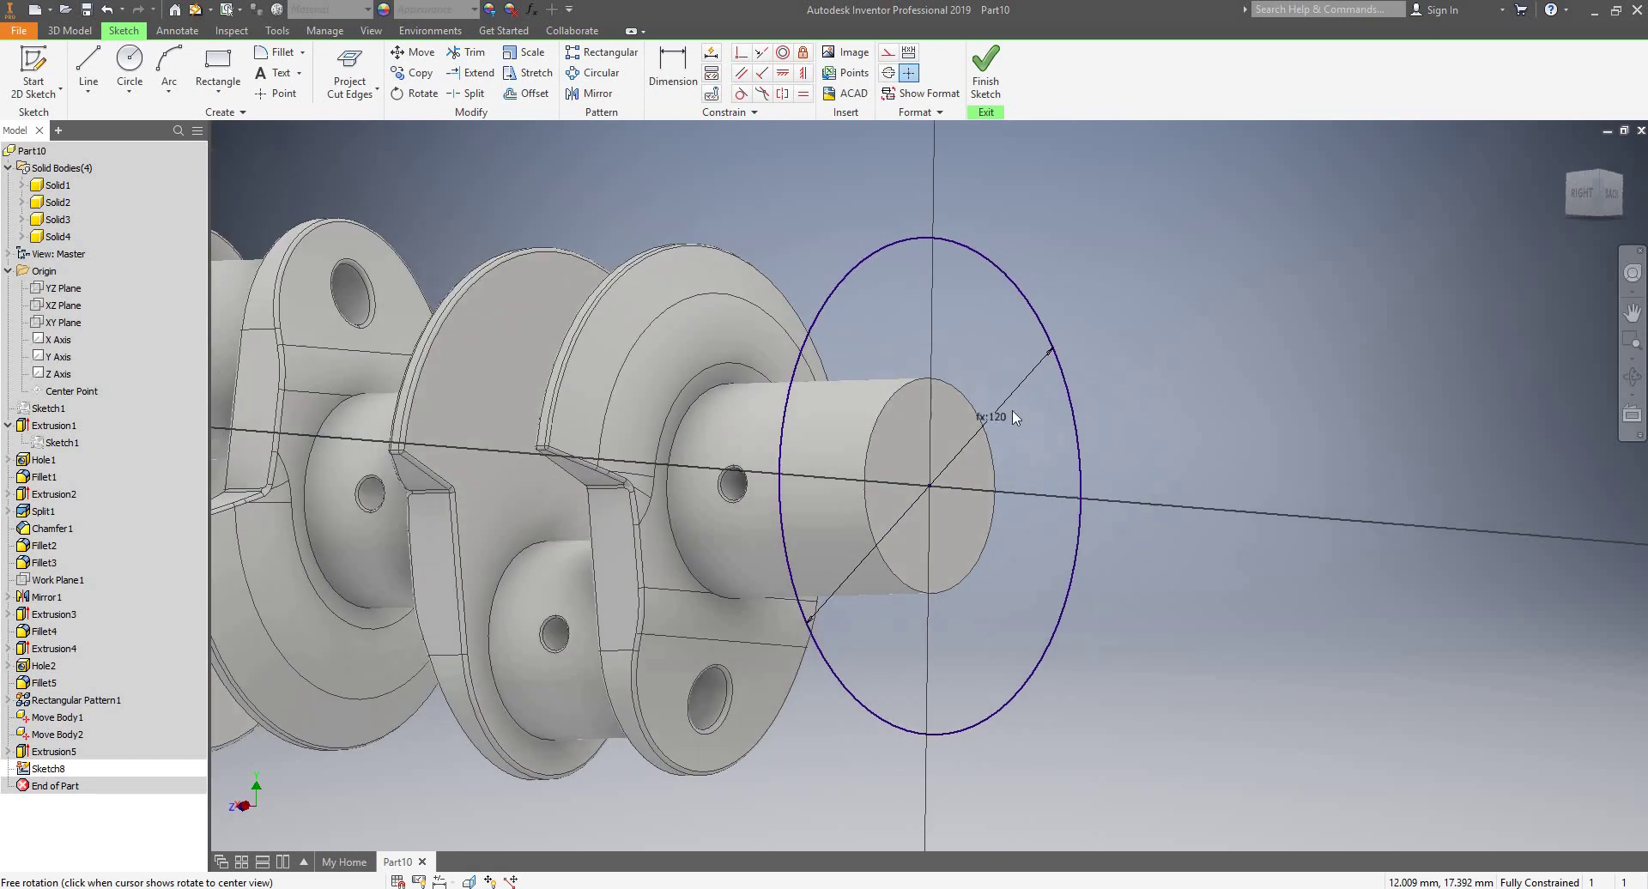
pyautogui.click(985, 75)
pyautogui.press('e')
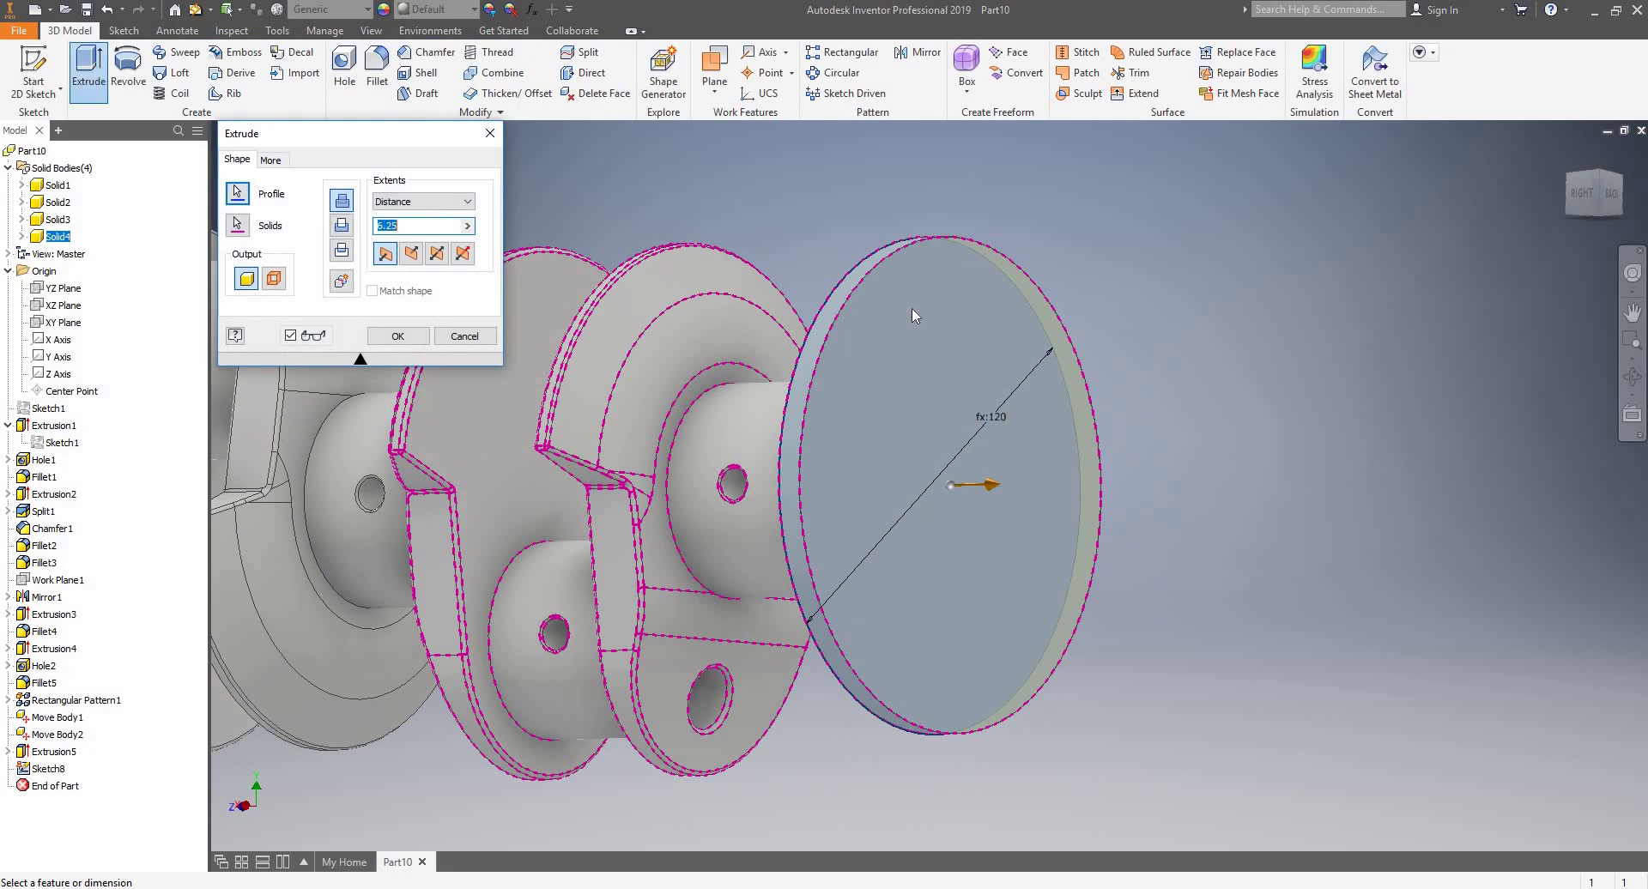
pyautogui.click(465, 228)
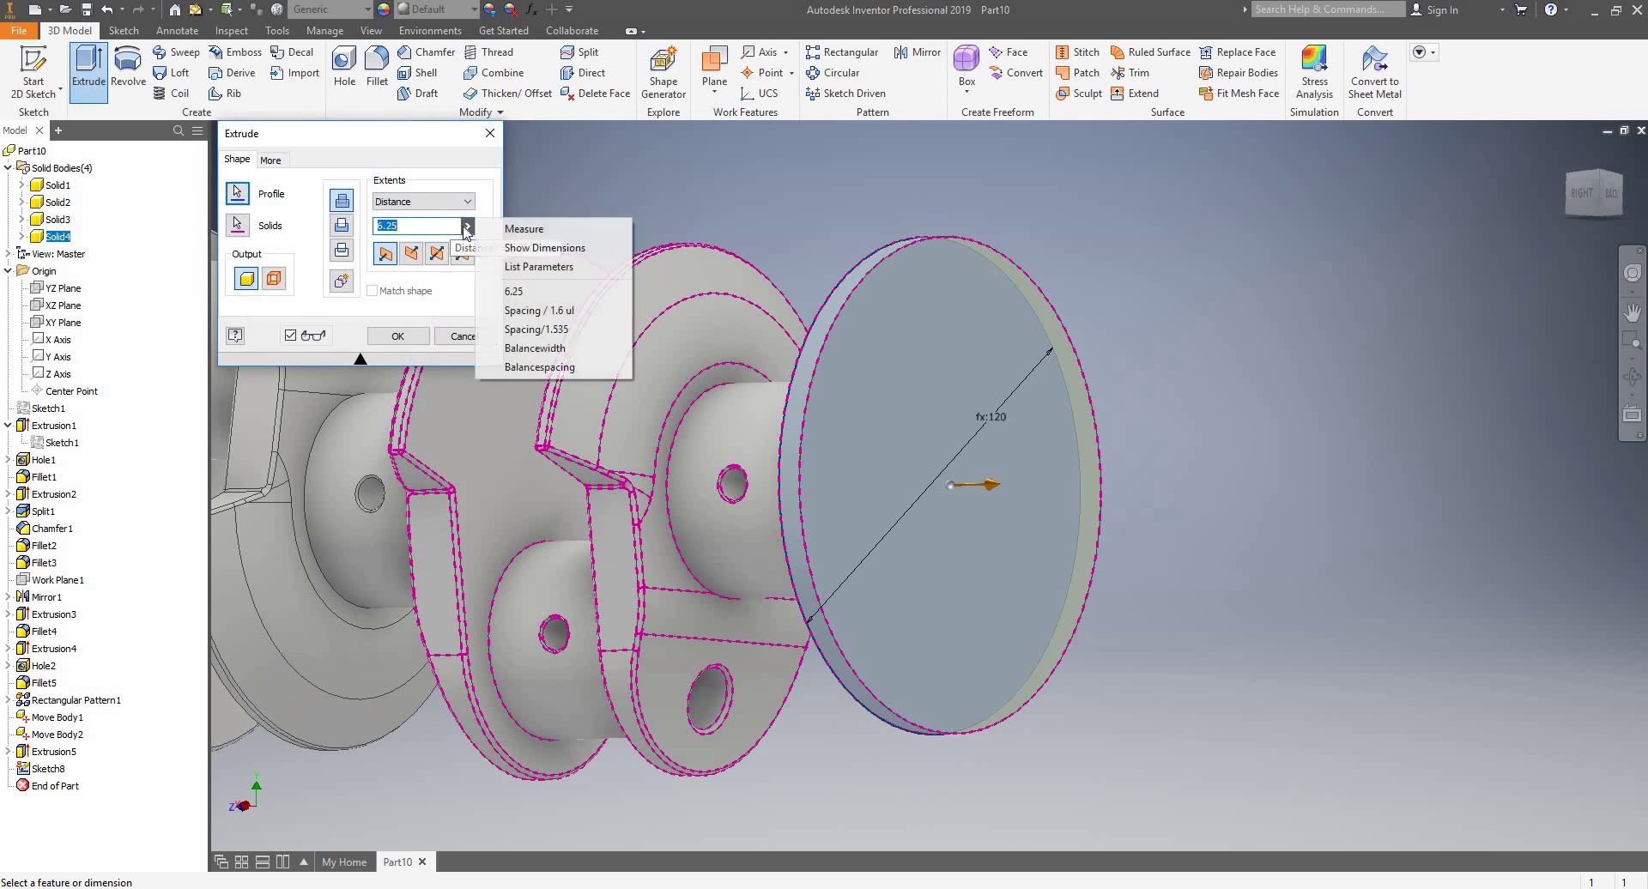
pyautogui.click(535, 267)
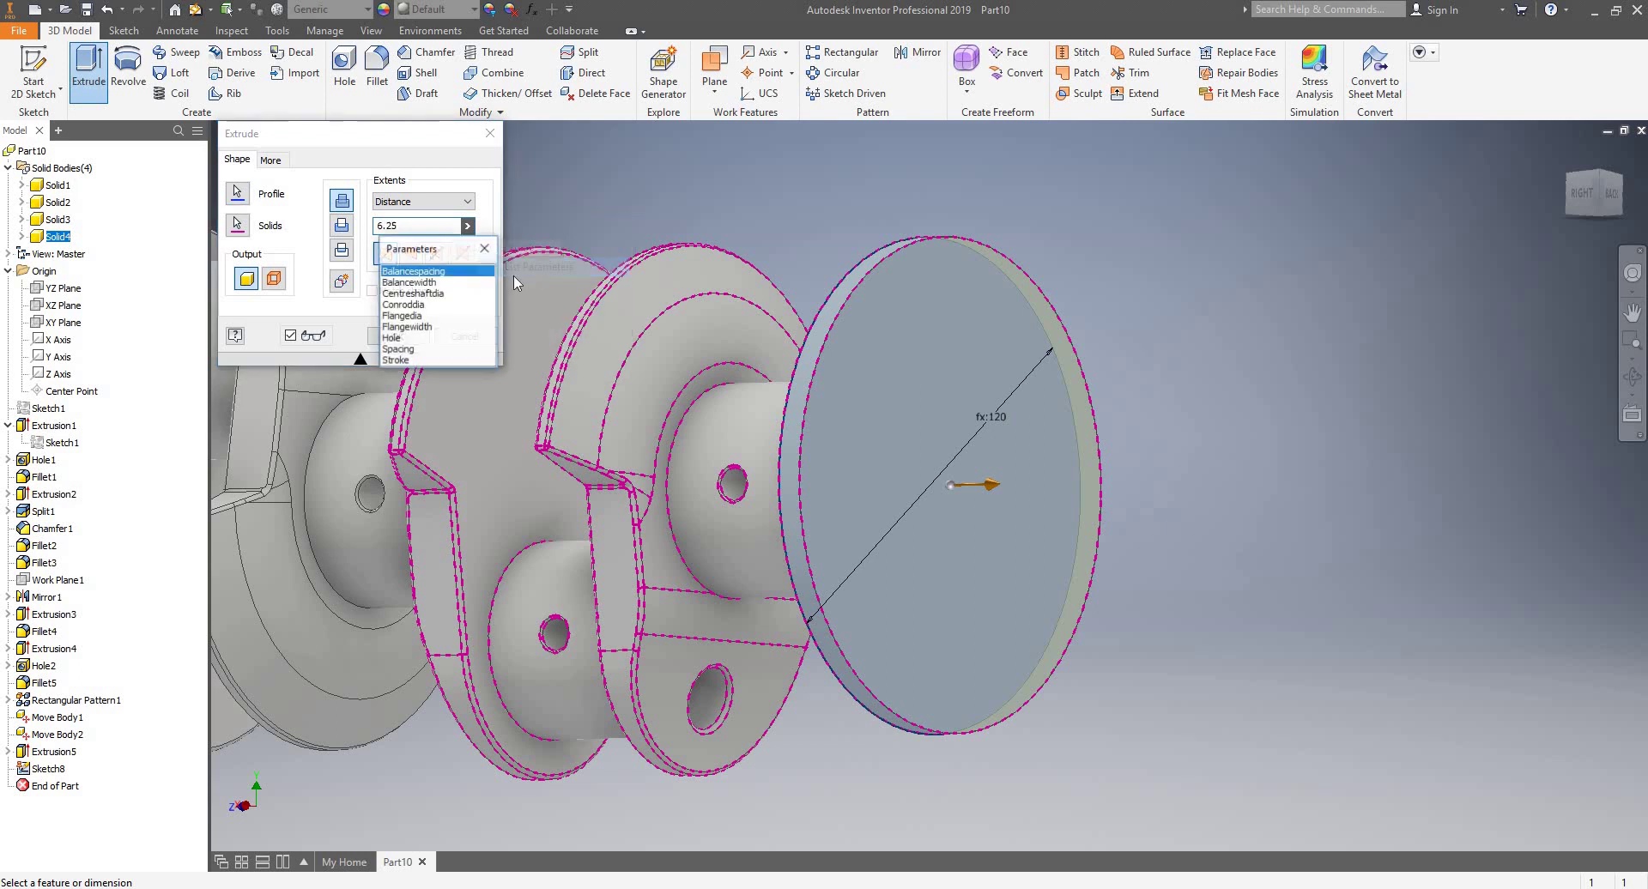
pyautogui.click(418, 329)
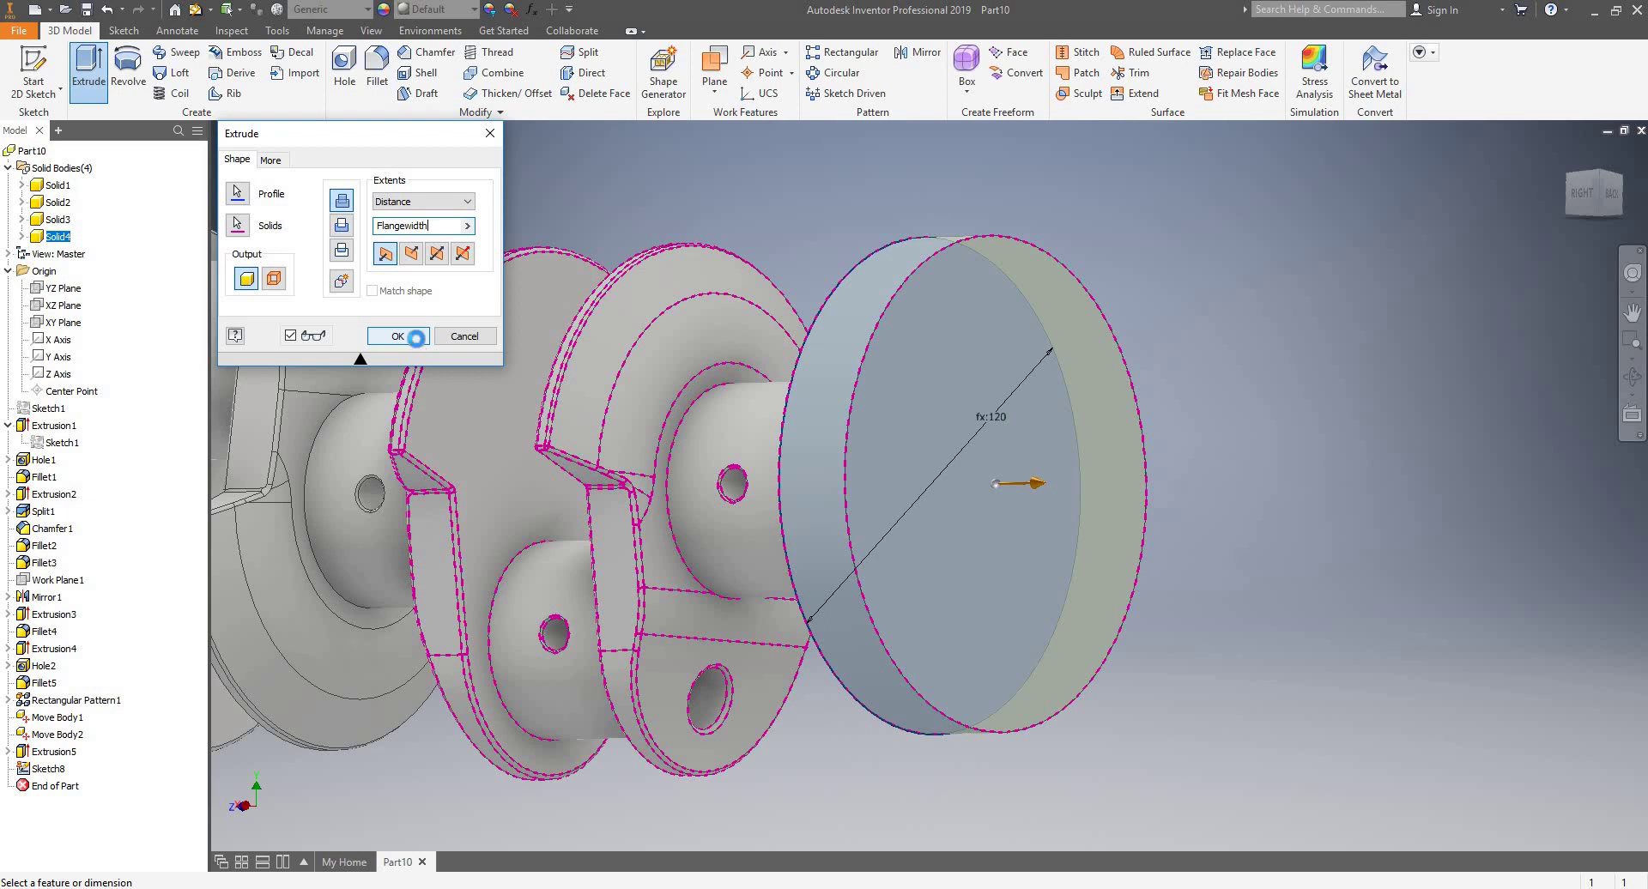
pyautogui.click(413, 337)
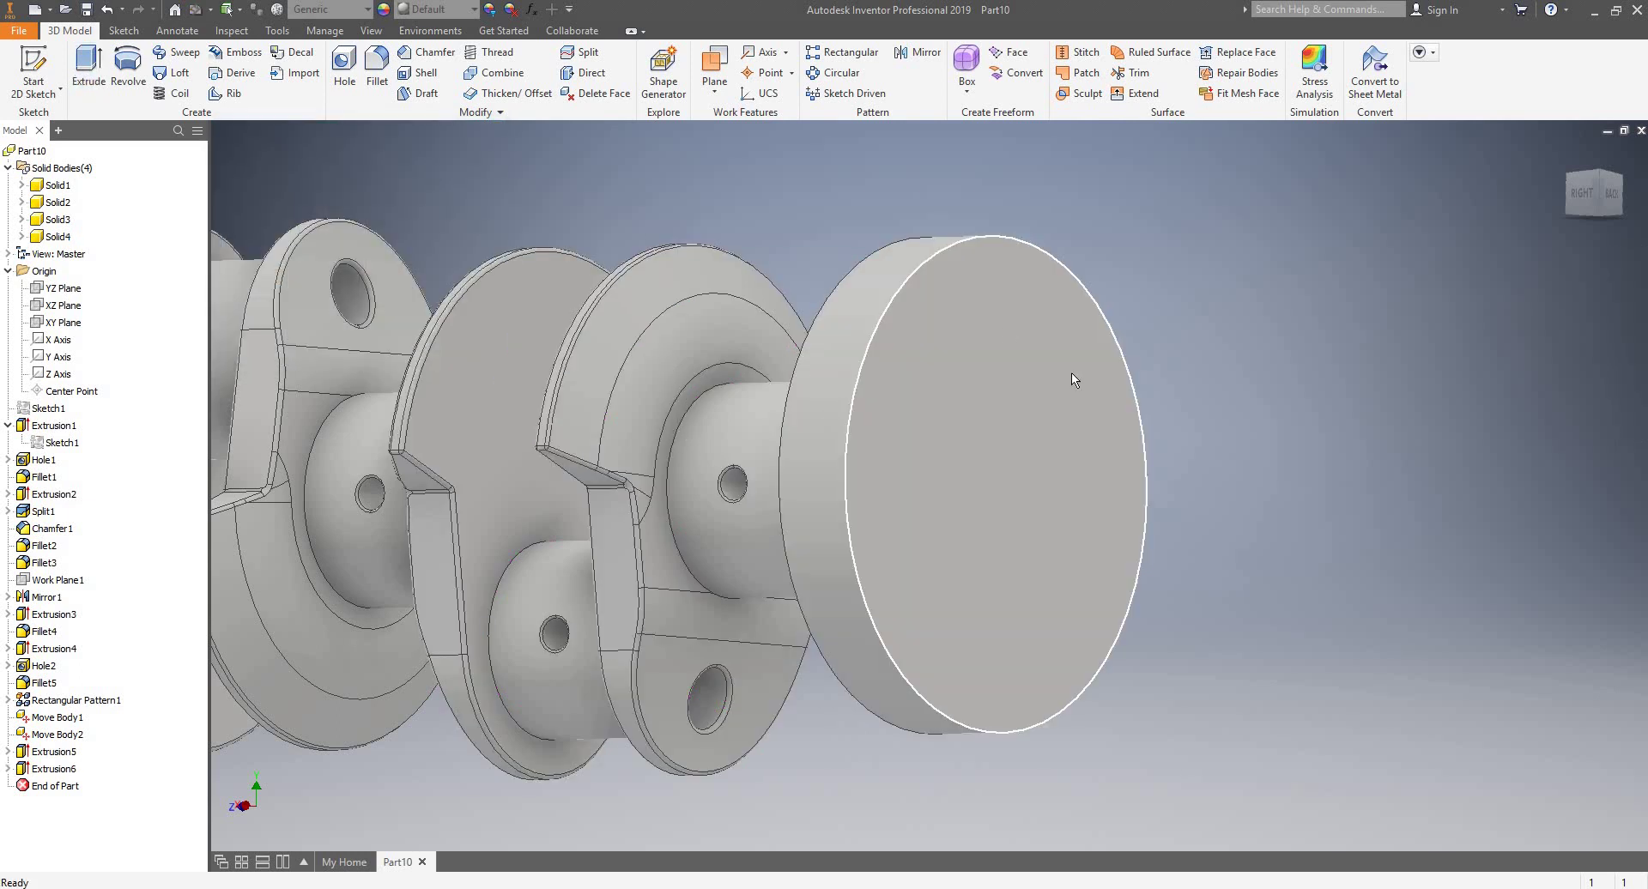
# - Sketch a circle 56 mm in diameter on the flange's outer face, centred on the shaft axis
pyautogui.click(18, 72)
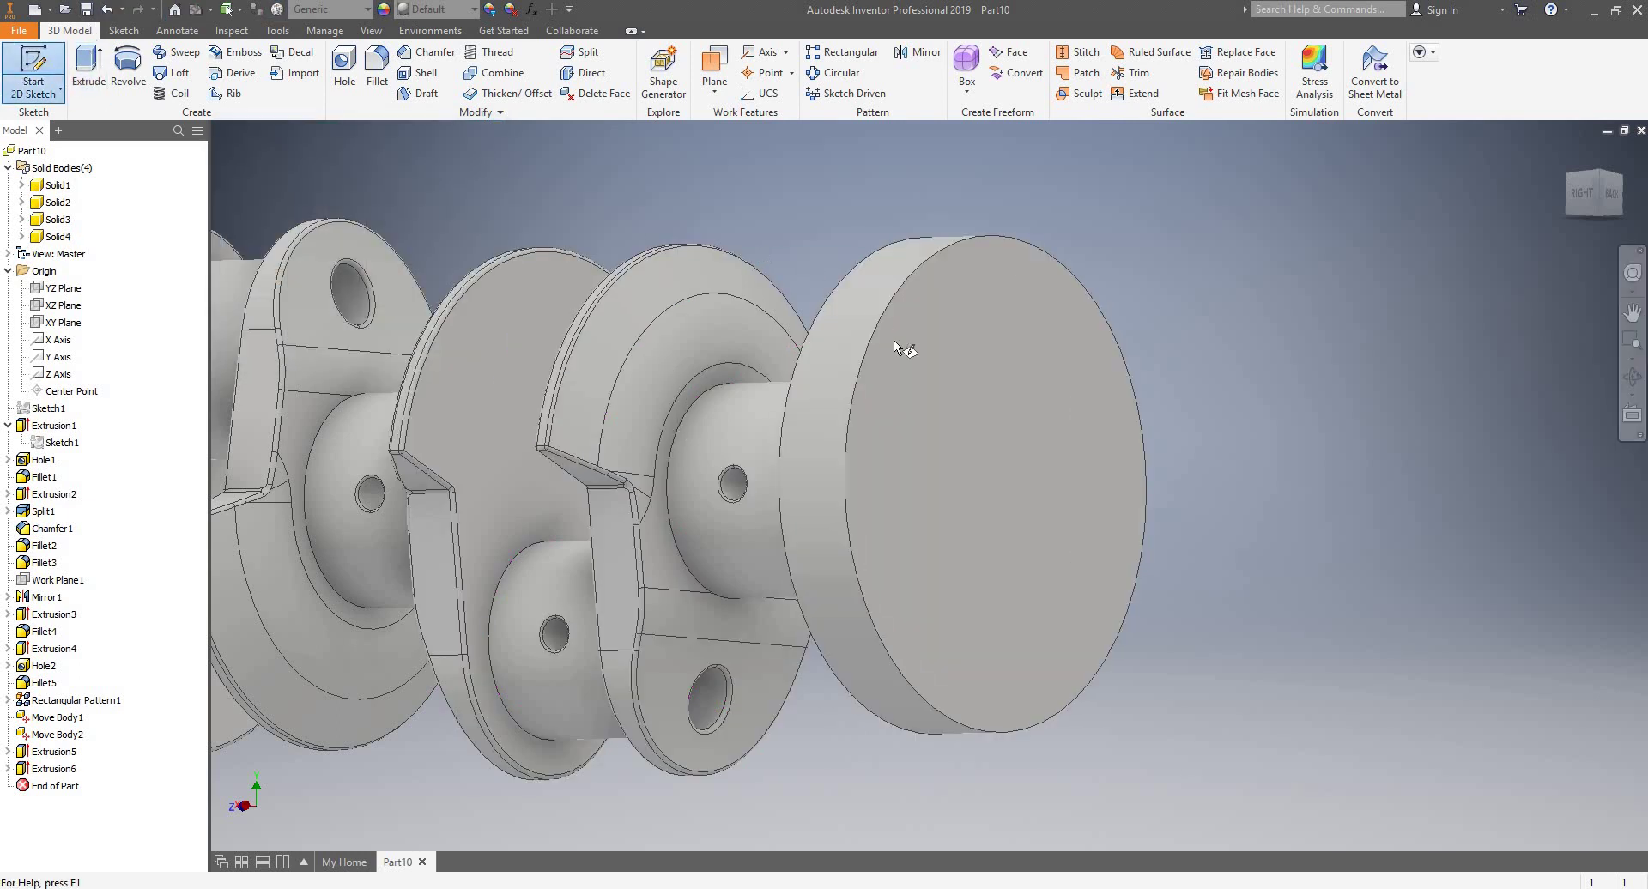
pyautogui.click(1008, 392)
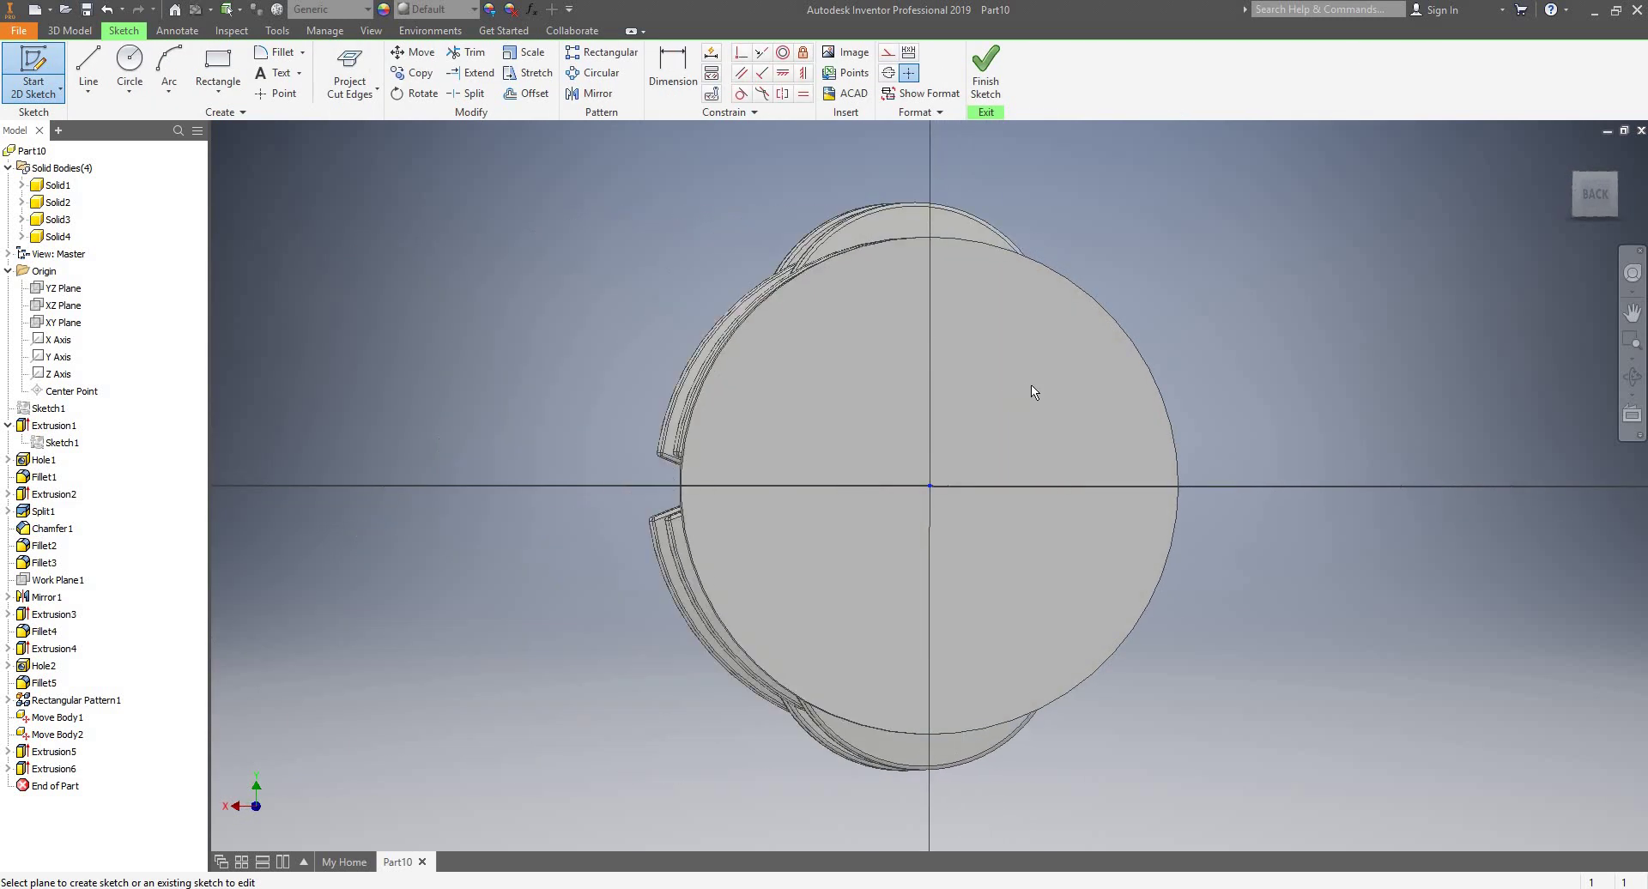
pyautogui.click(126, 73)
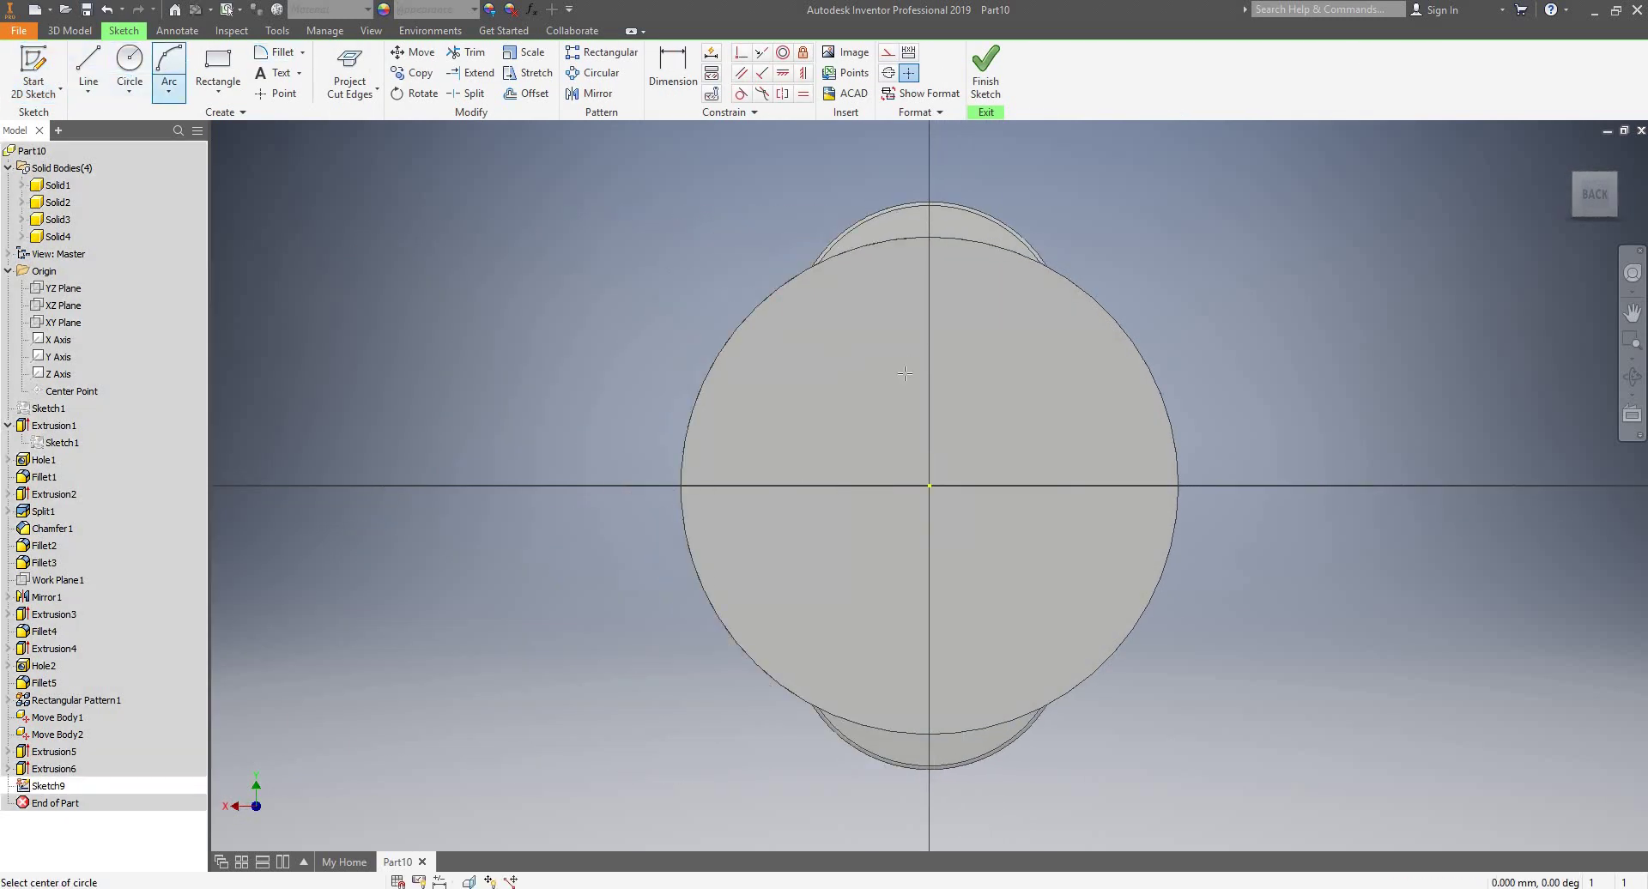
pyautogui.click(930, 486)
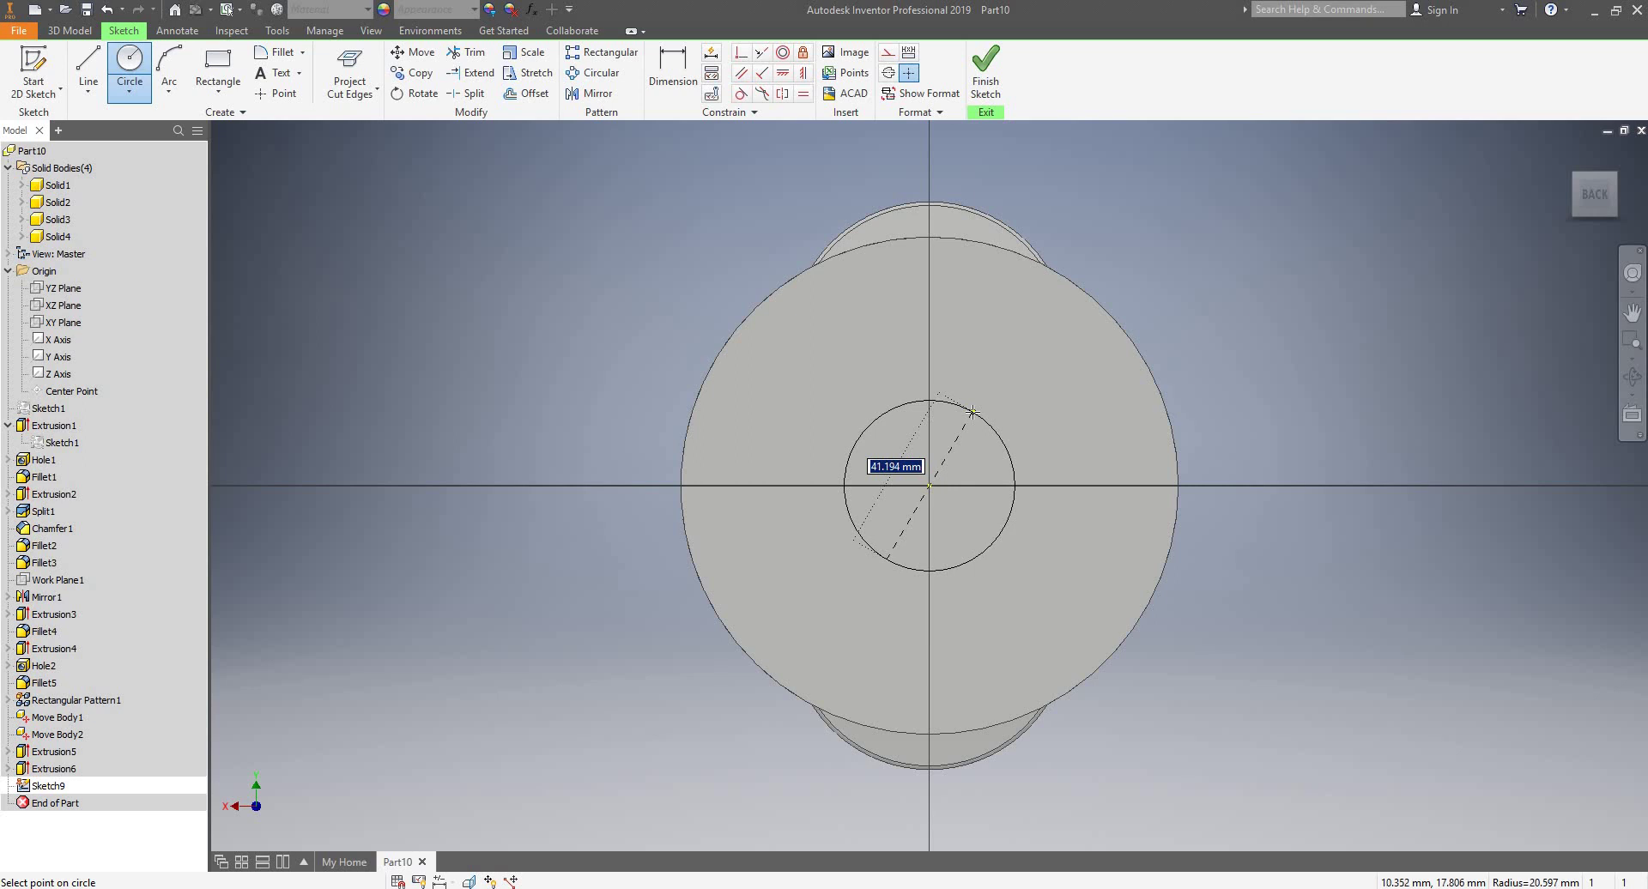
pyautogui.write('56')
pyautogui.press('Return')
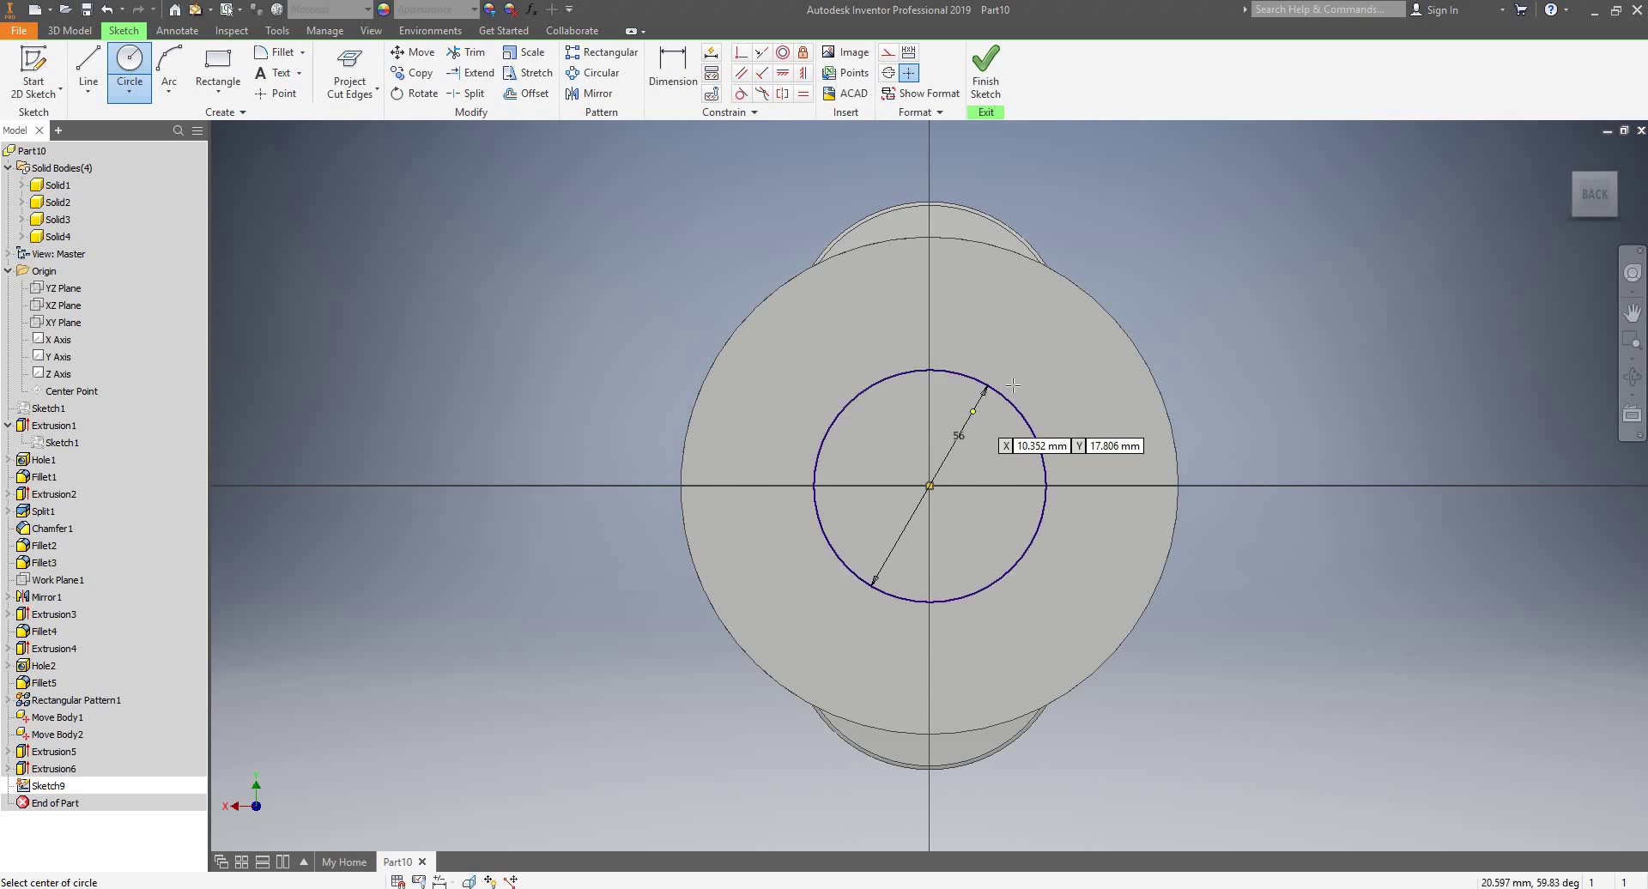
pyautogui.press('Escape')
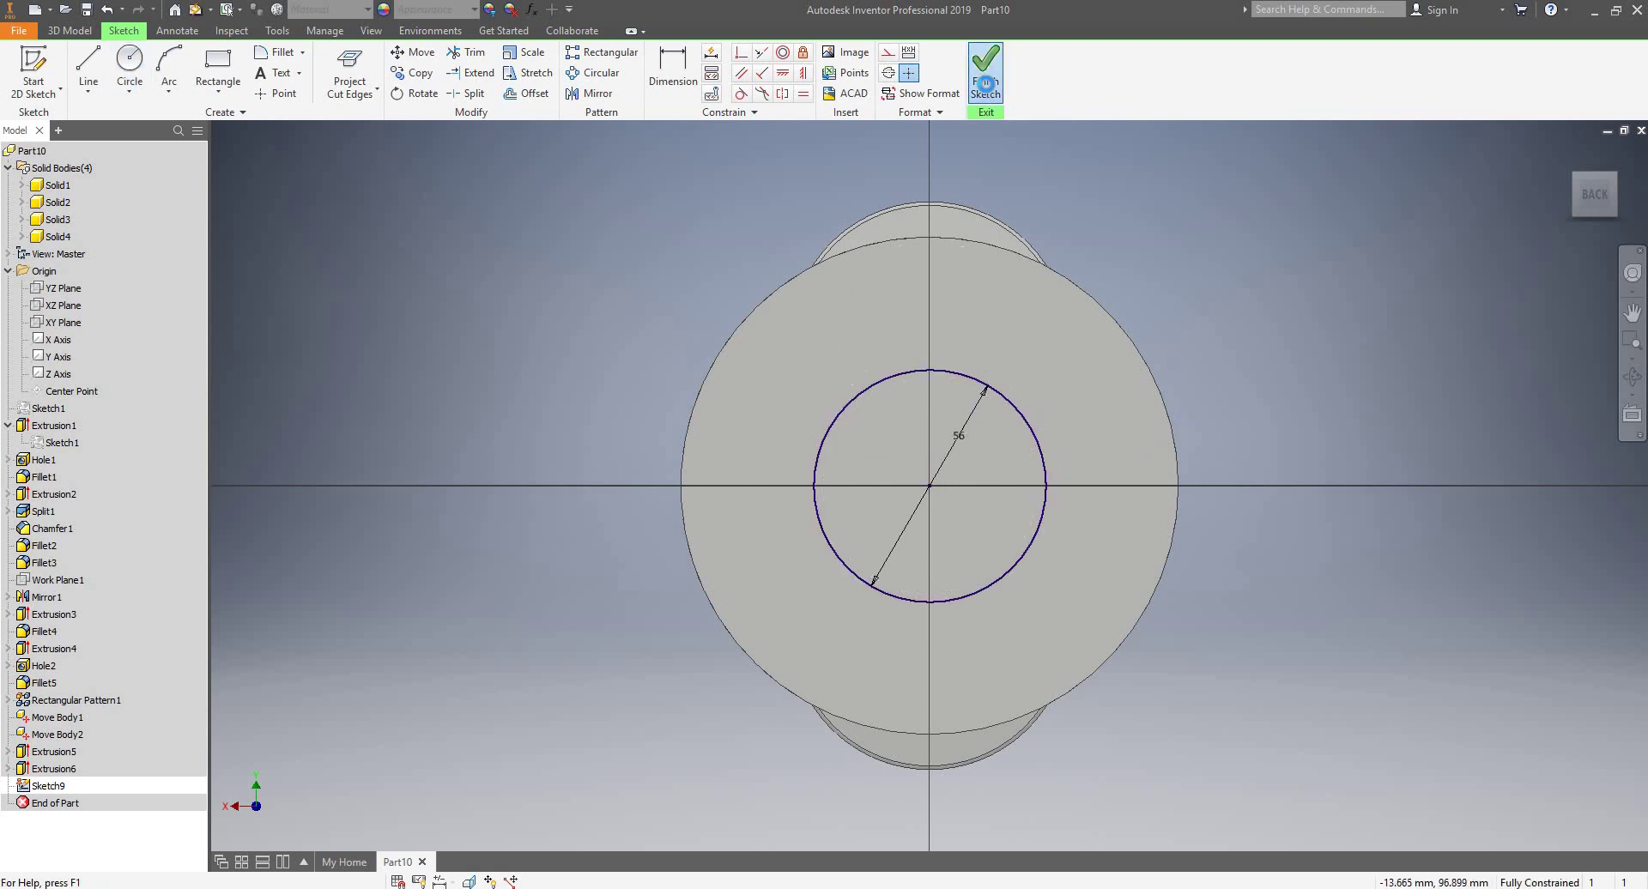
# - Finish the sketch and cut the 56 mm circle into the flange to a depth of Flangewidth
pyautogui.click(985, 73)
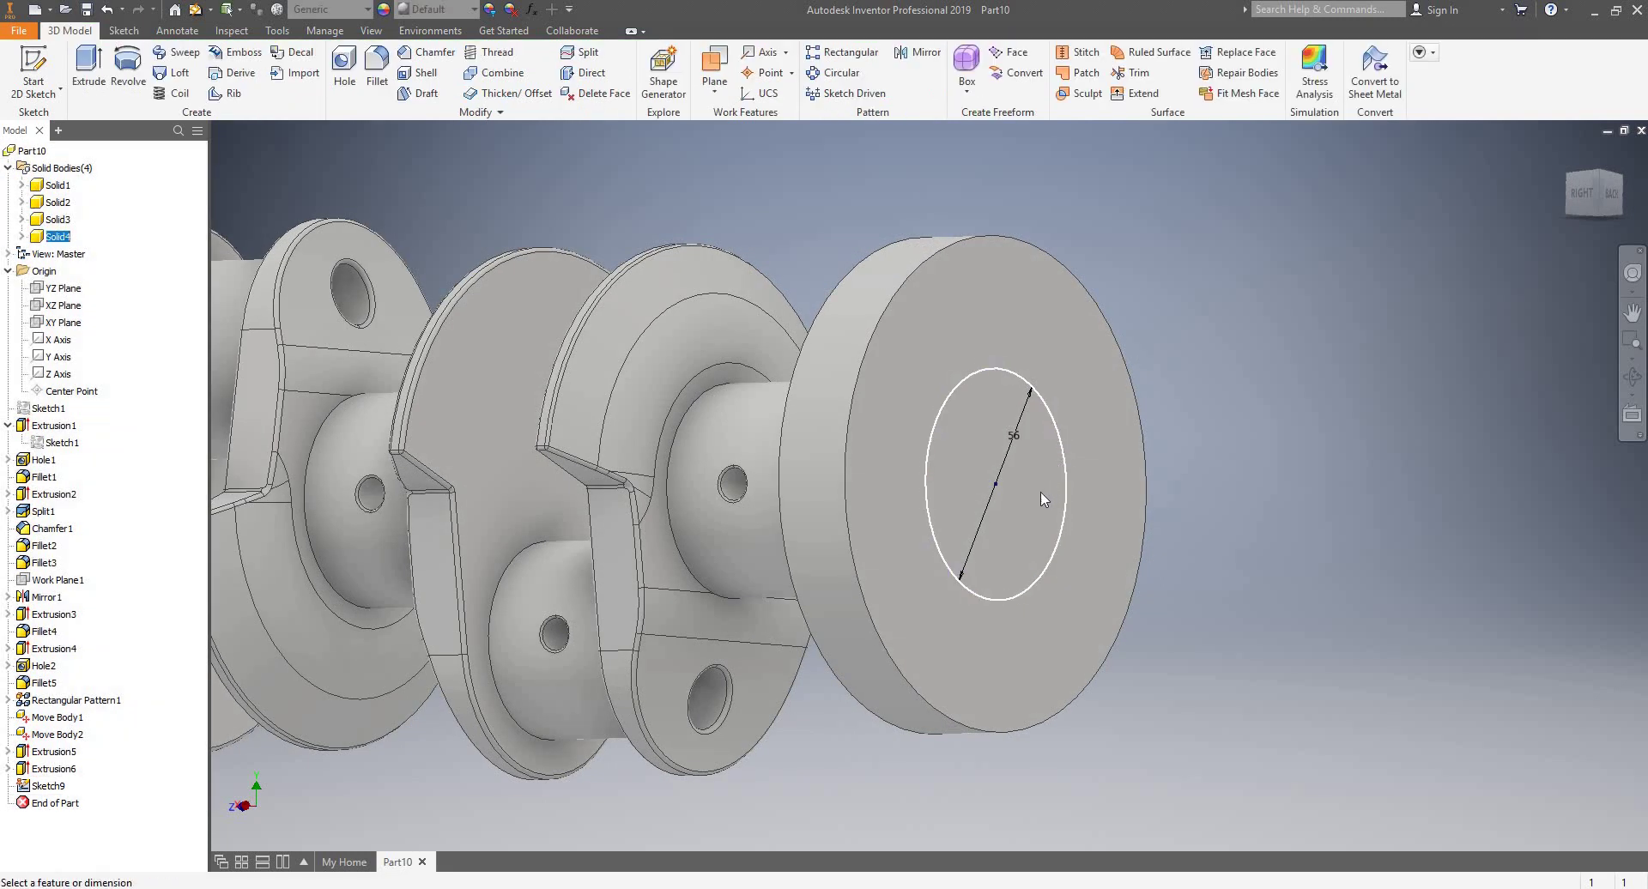
pyautogui.press('e')
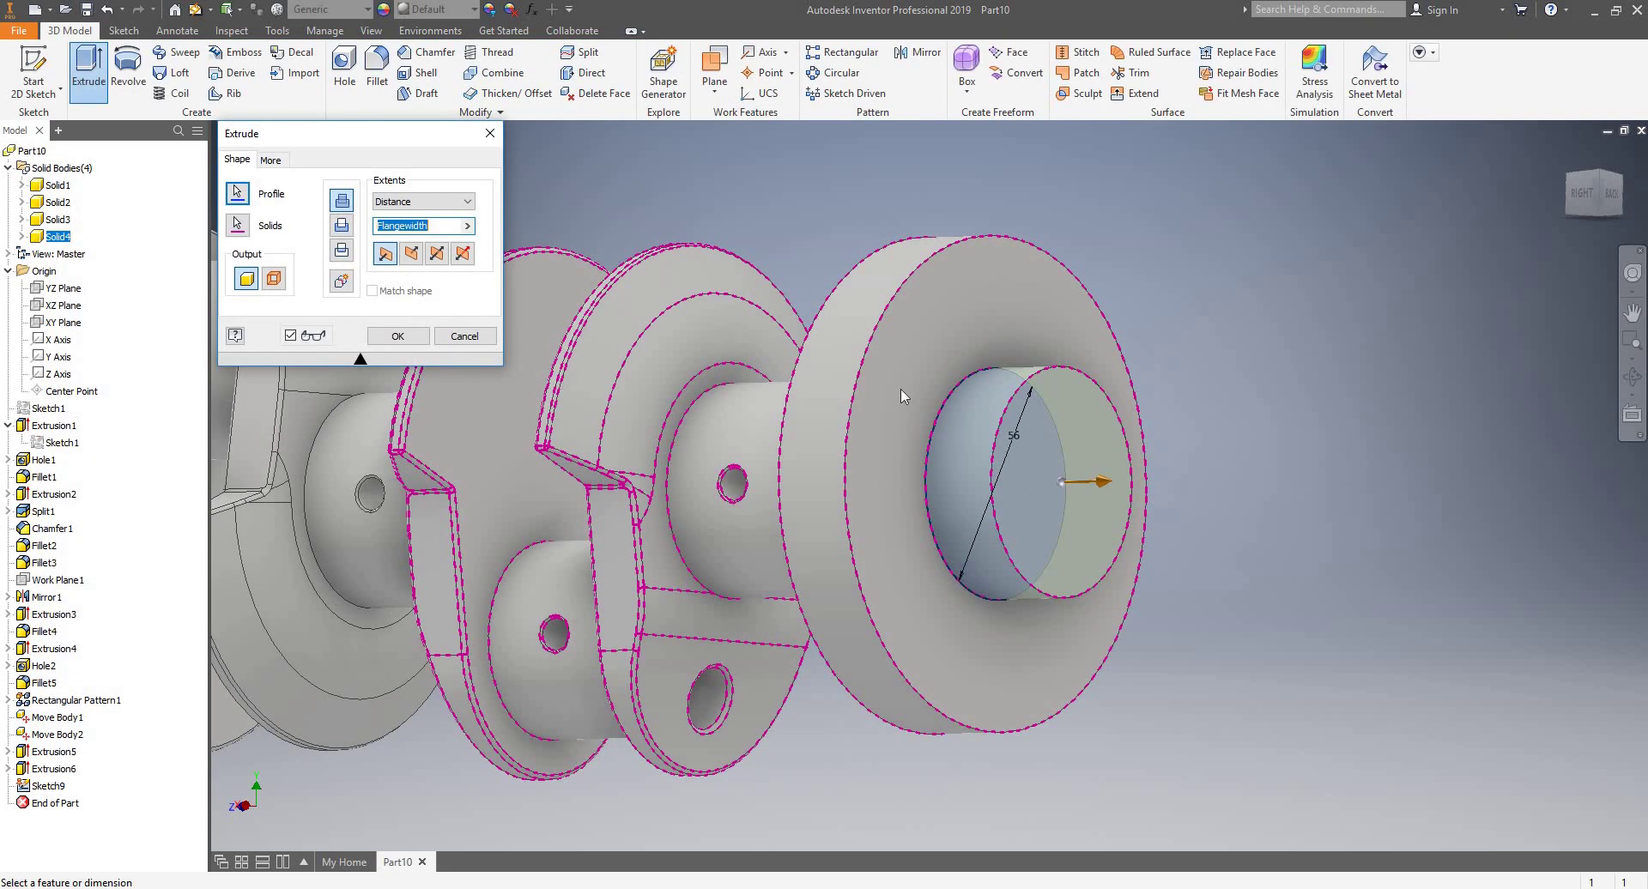
pyautogui.click(341, 225)
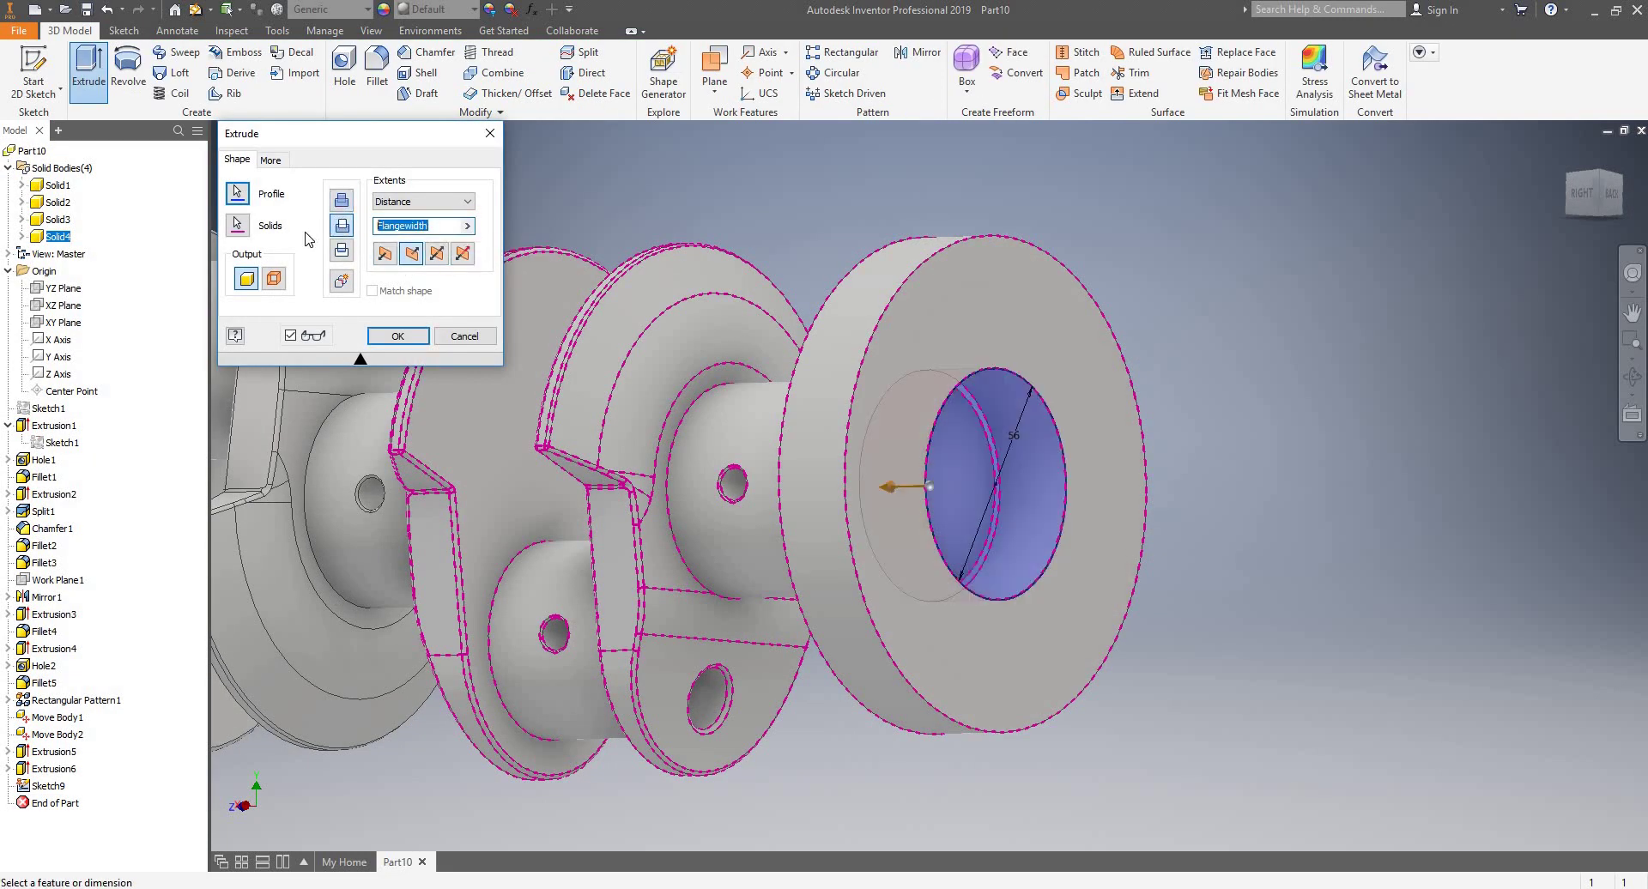
pyautogui.click(398, 336)
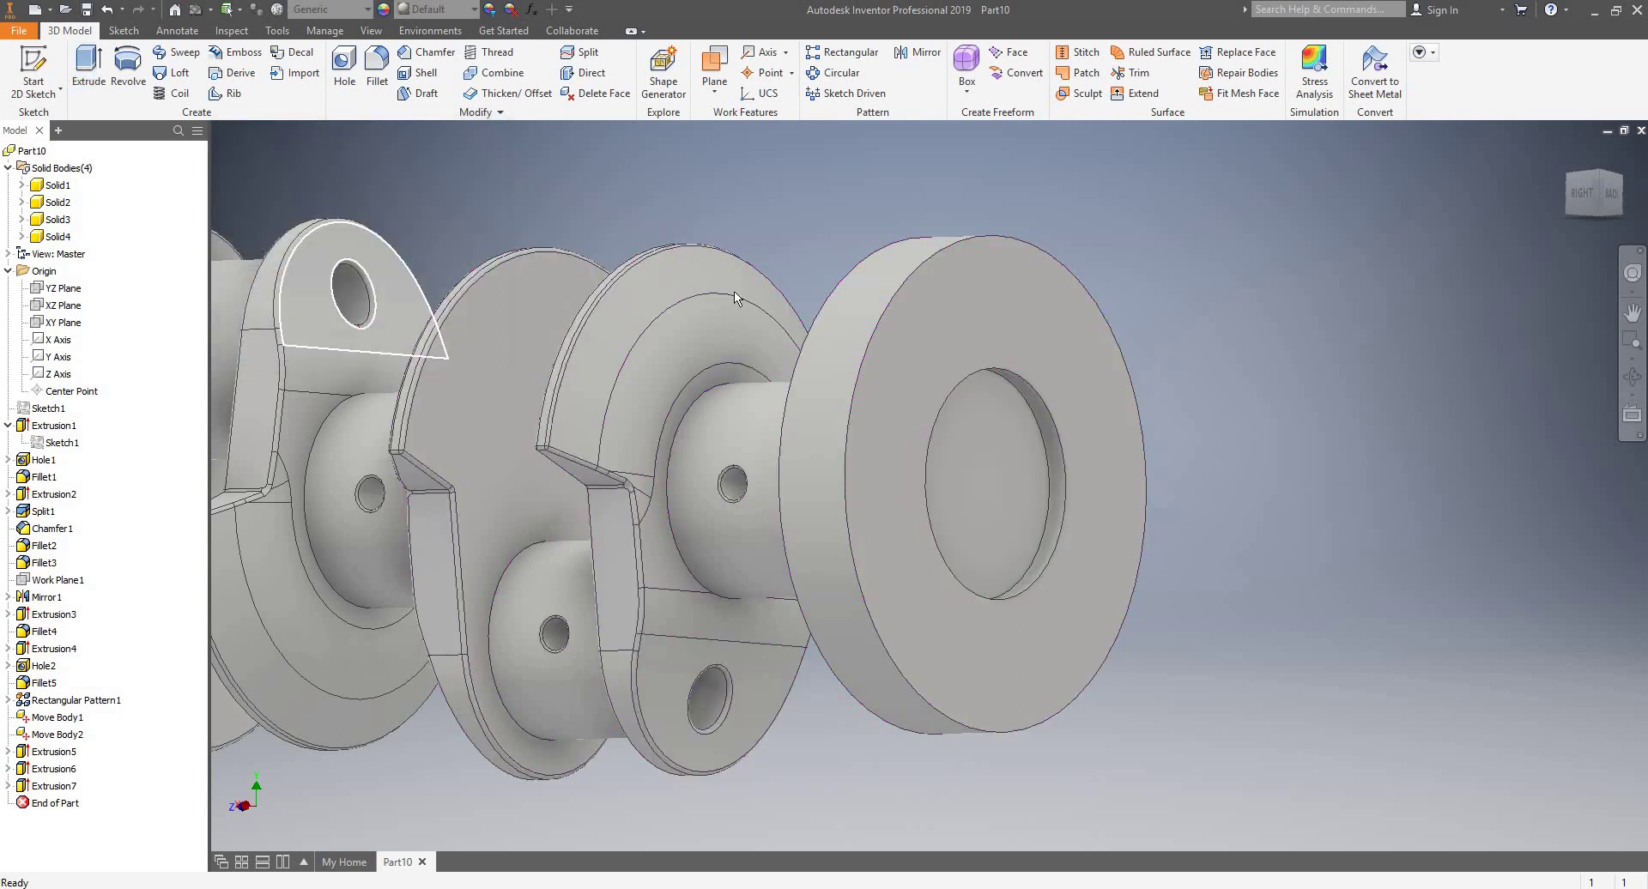
# - Chamfer the outer edge of the flange's circular recess with a single distance of 2 mm
pyautogui.scroll(3, 1058, 371)
pyautogui.scroll(-5, 1054, 381)
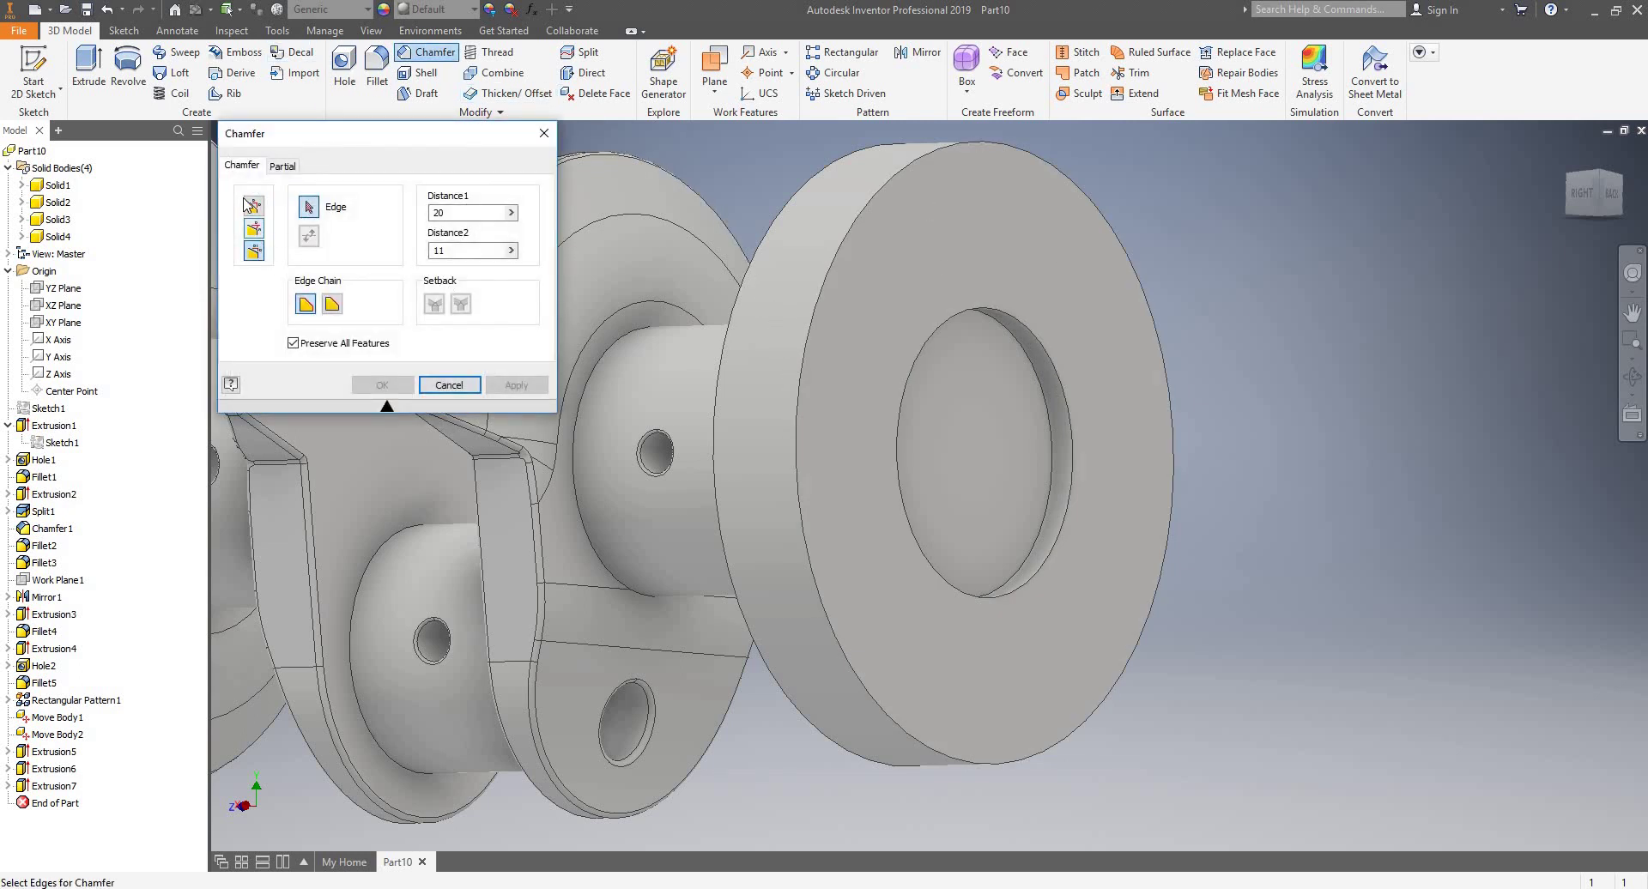
pyautogui.click(255, 206)
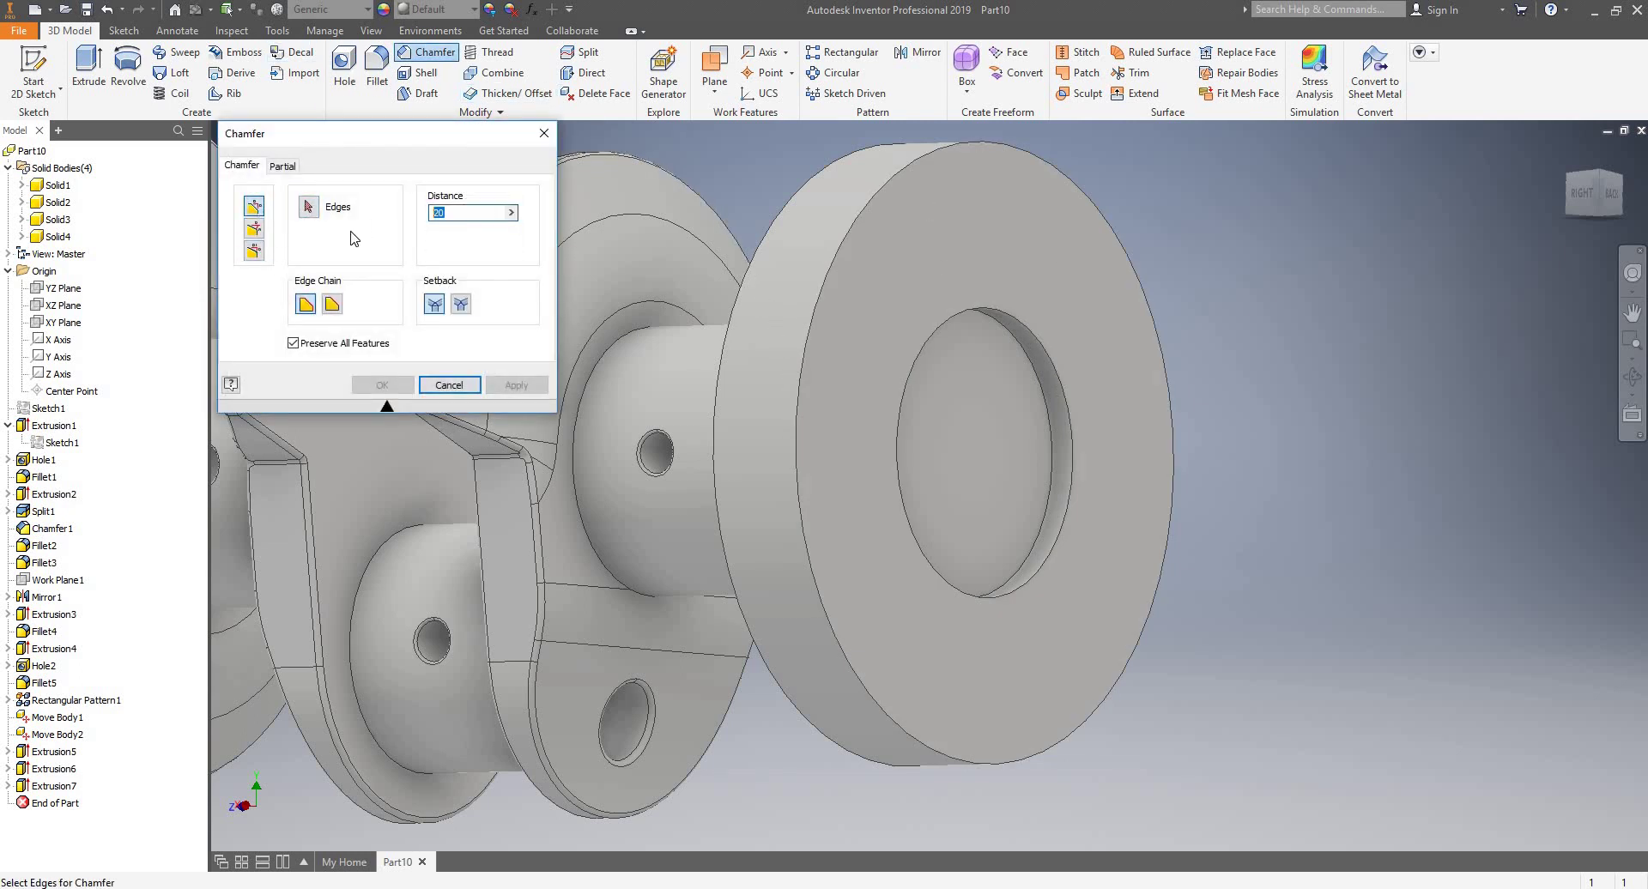
pyautogui.click(1030, 334)
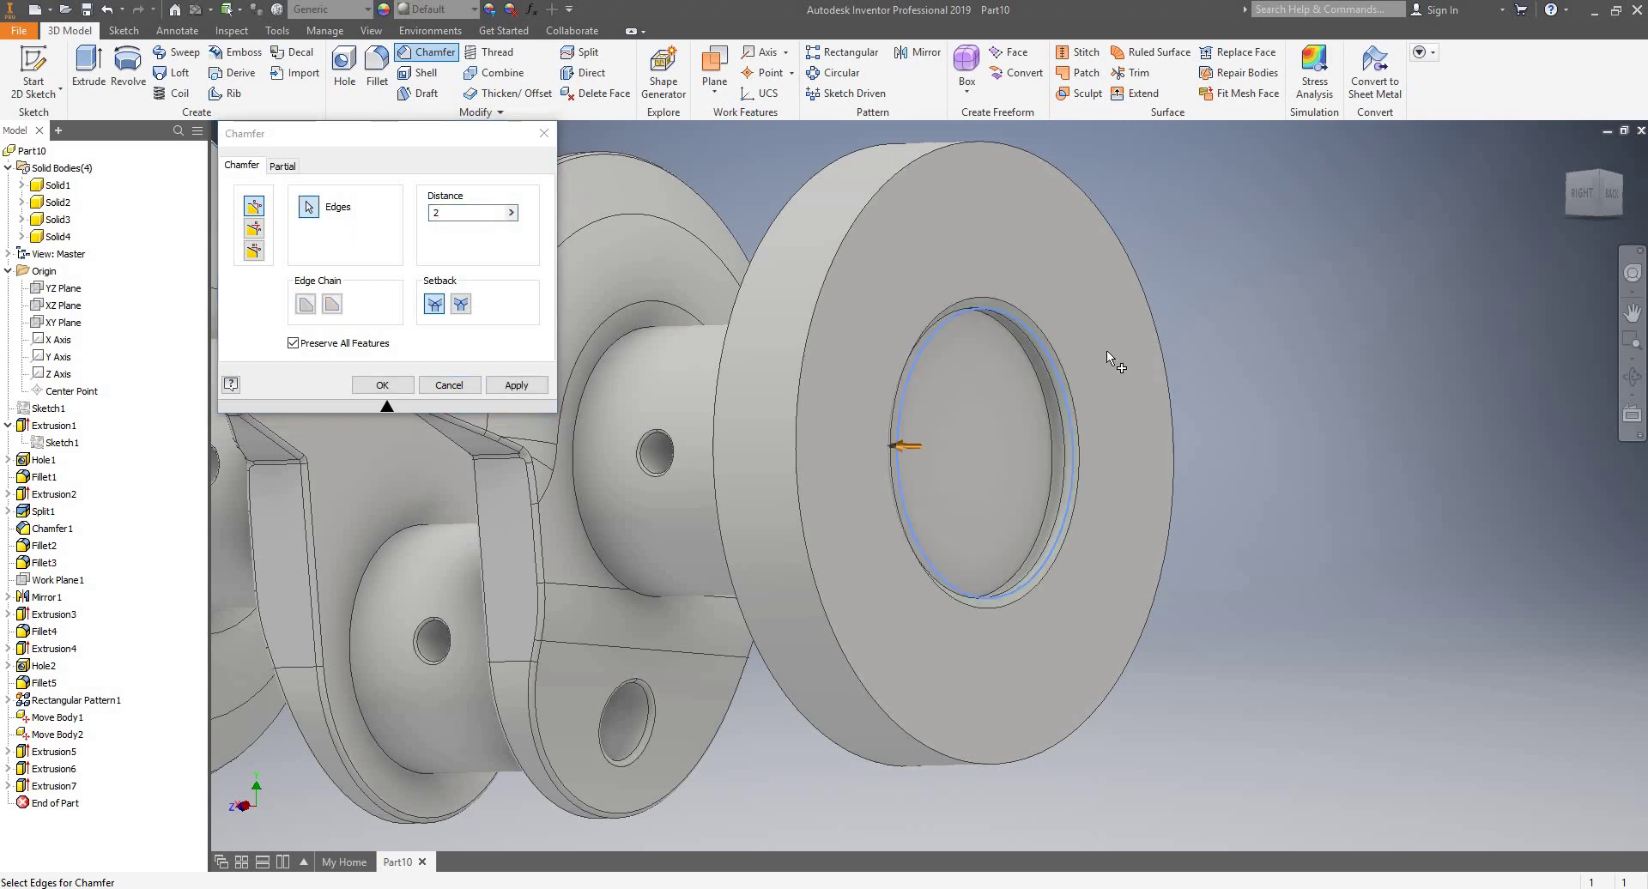
pyautogui.click(516, 385)
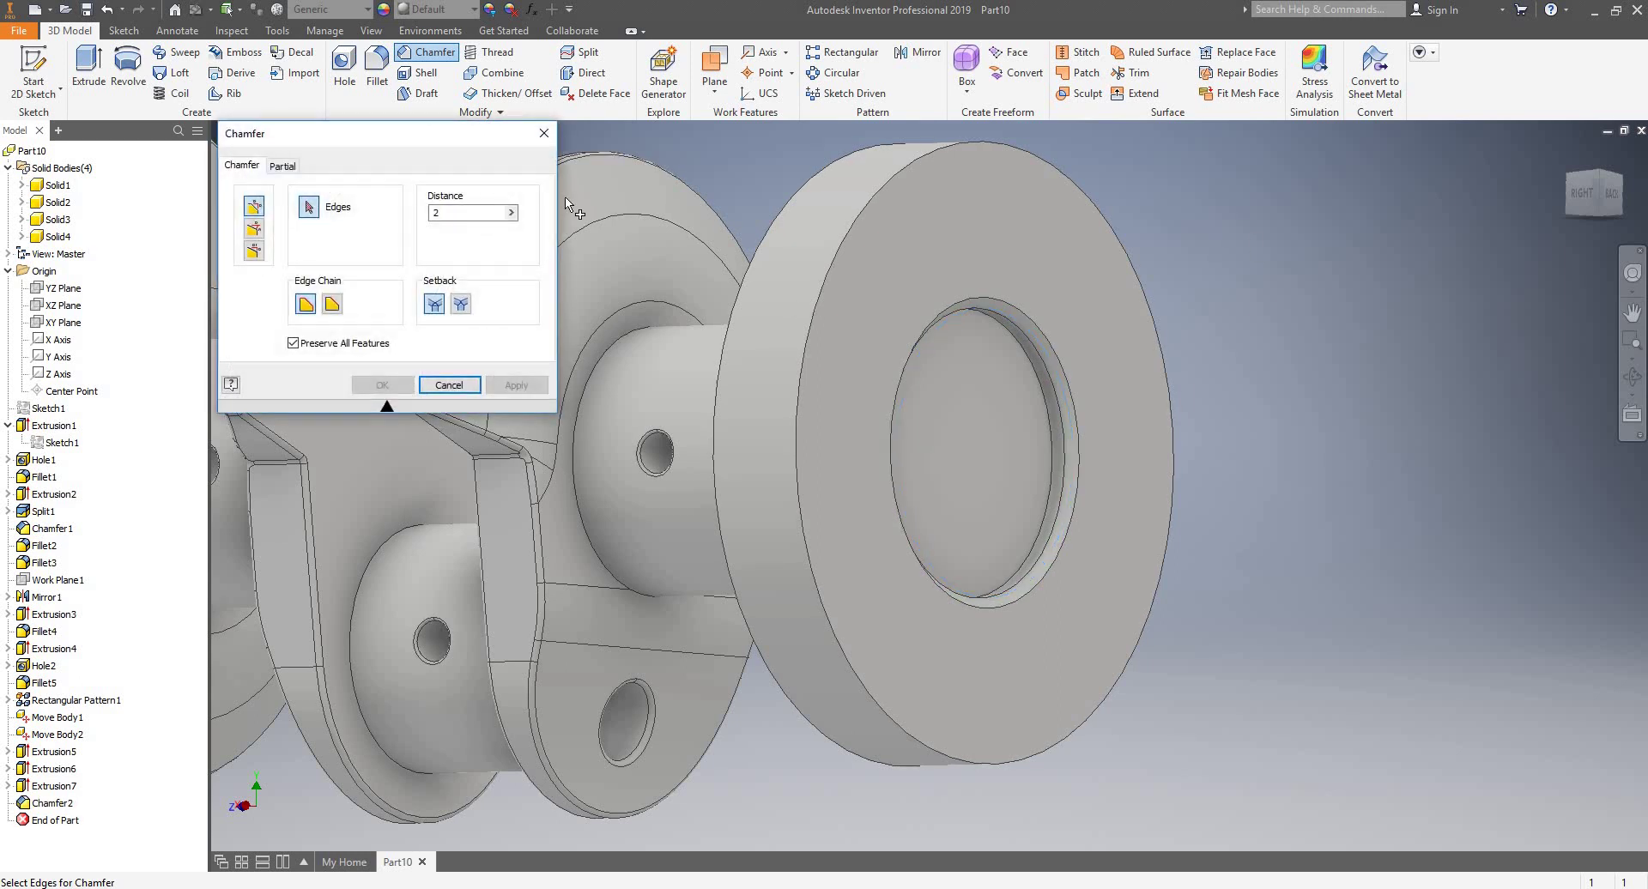
# - Edit the recess chamfer, setting its distance to 3 mm and adding the flange's outer front edge
pyautogui.click(546, 140)
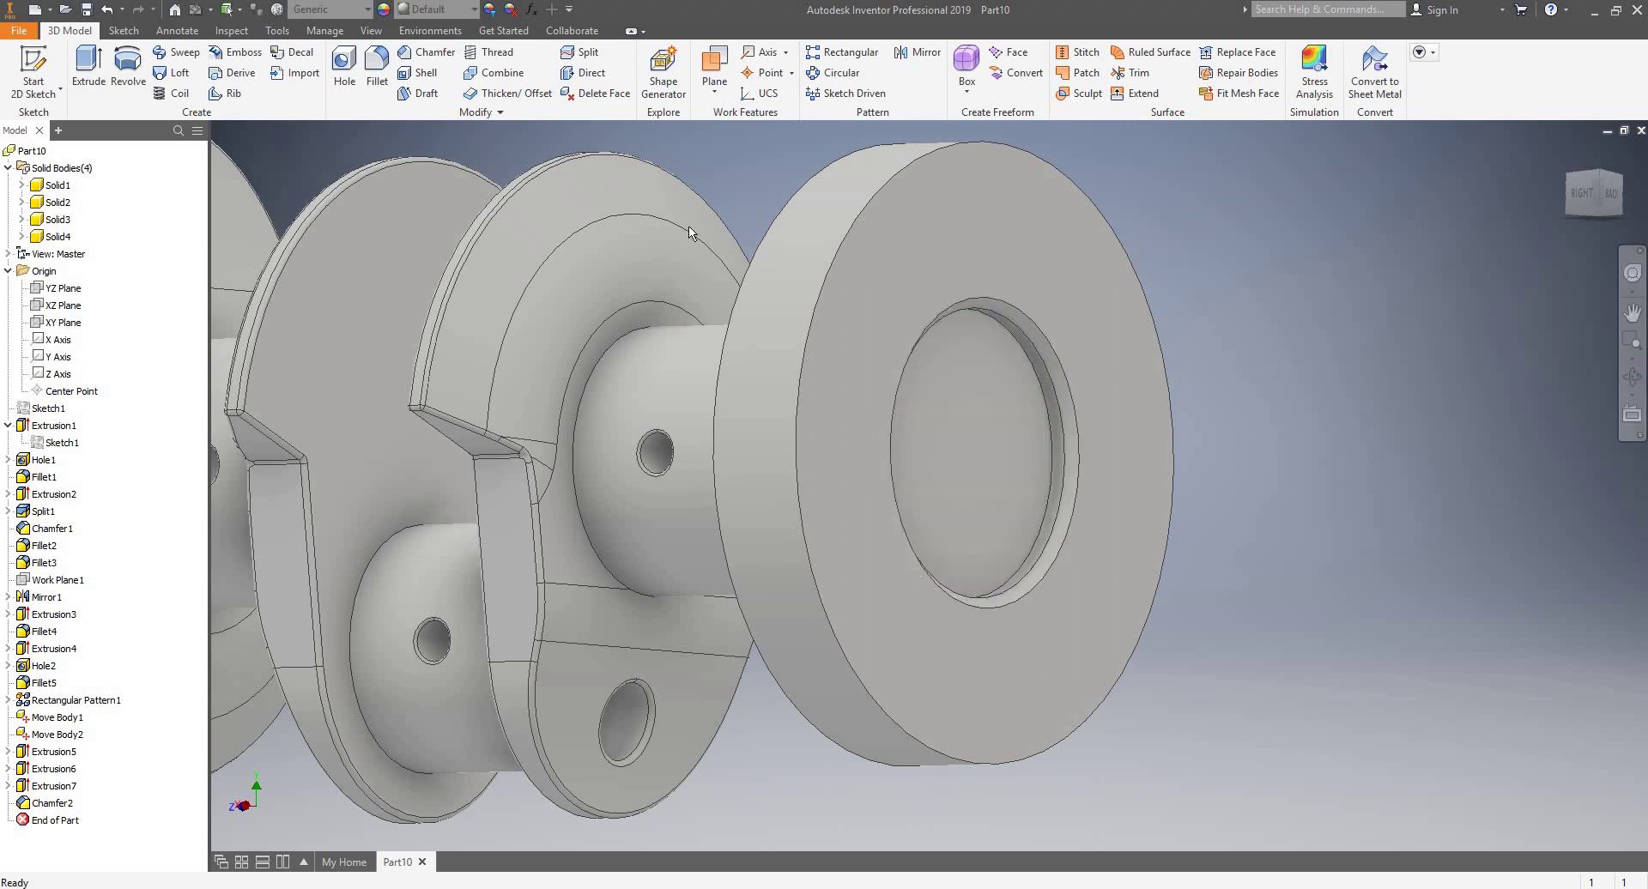
pyautogui.click(46, 803)
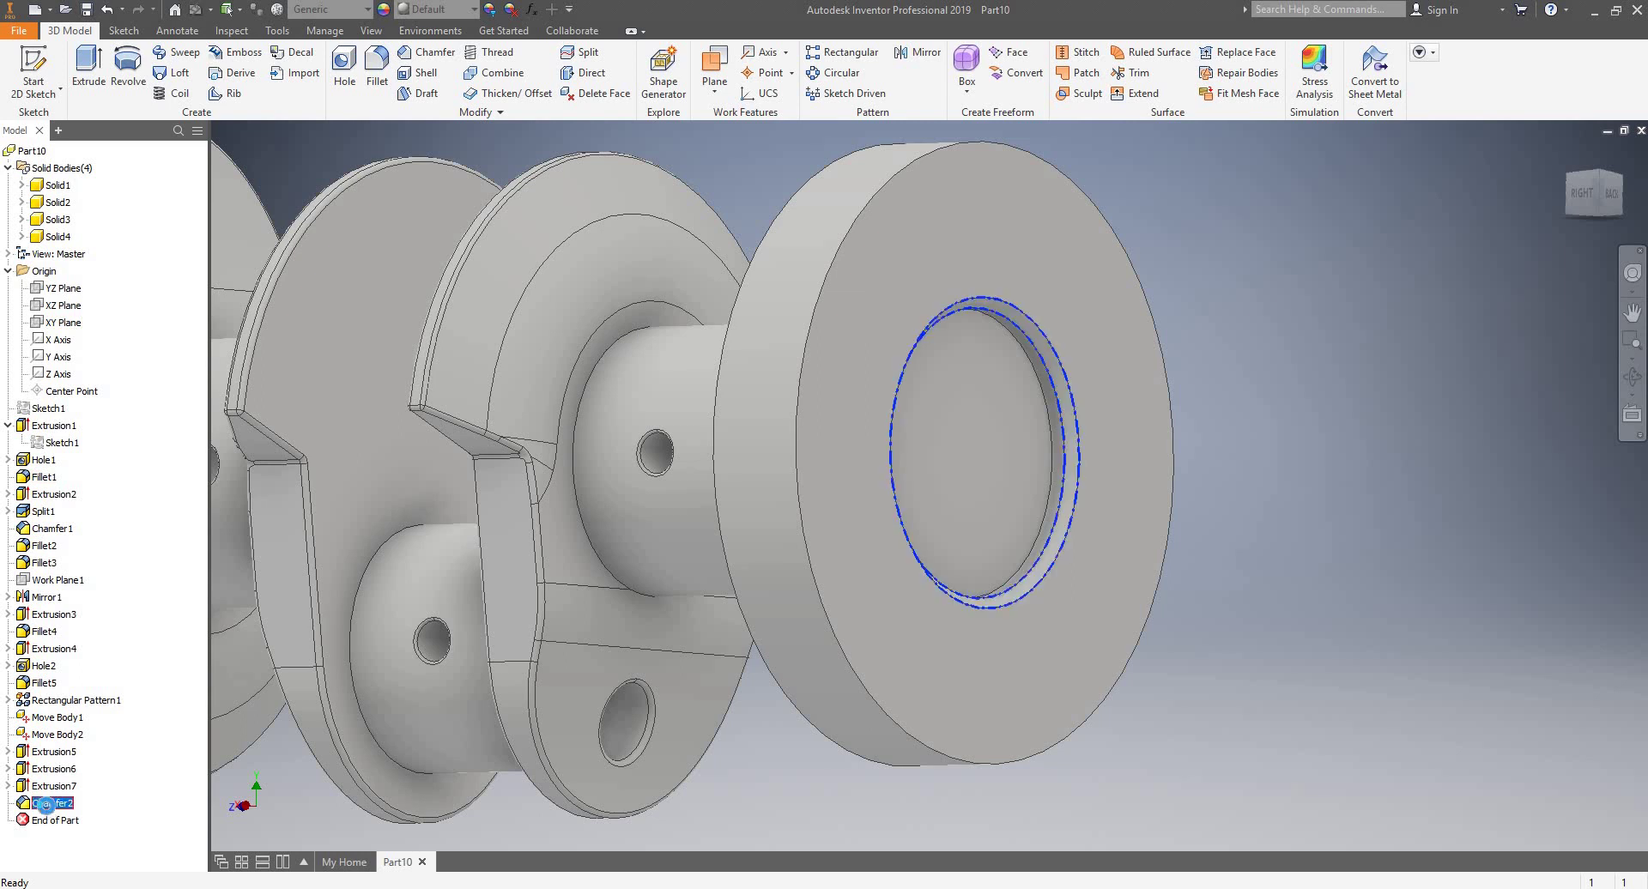
pyautogui.doubleClick(48, 805)
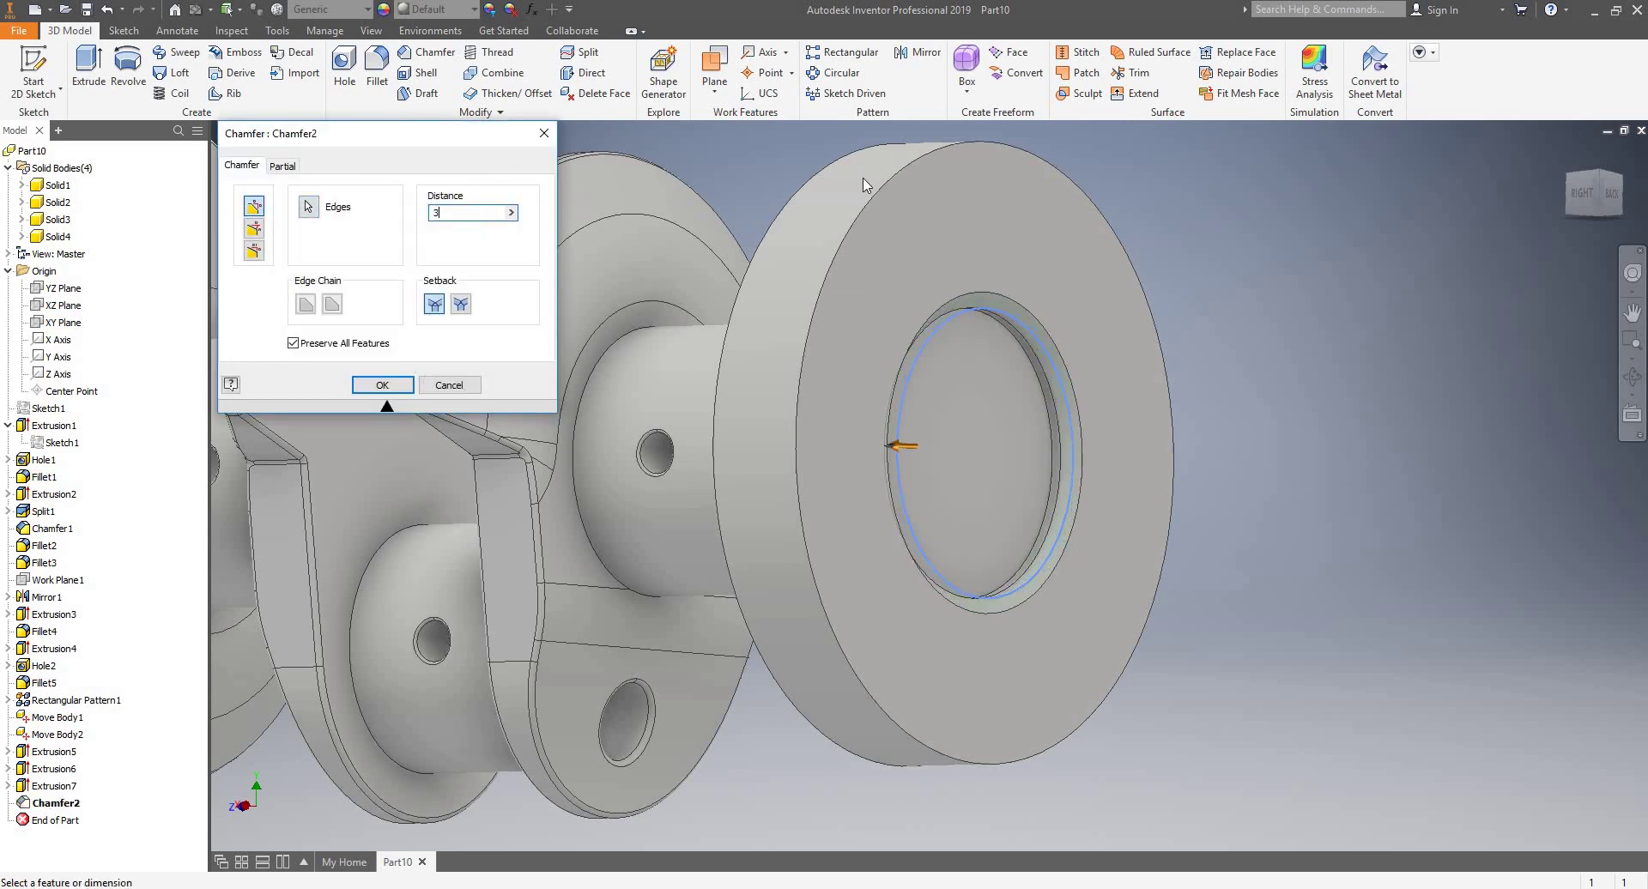
pyautogui.click(300, 210)
pyautogui.click(889, 182)
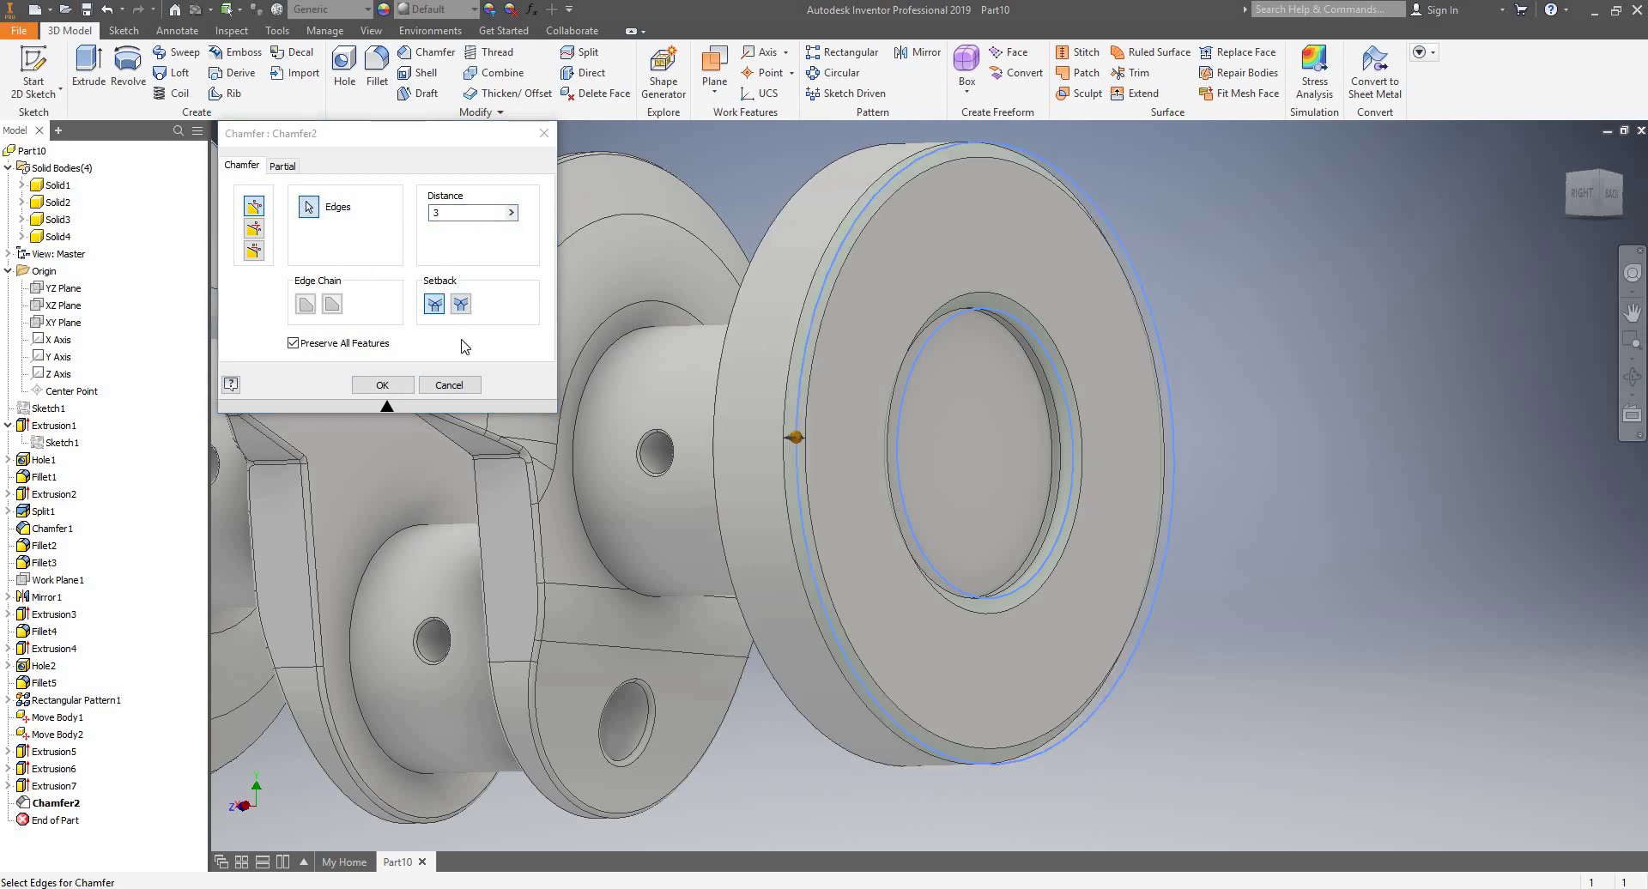
pyautogui.click(382, 386)
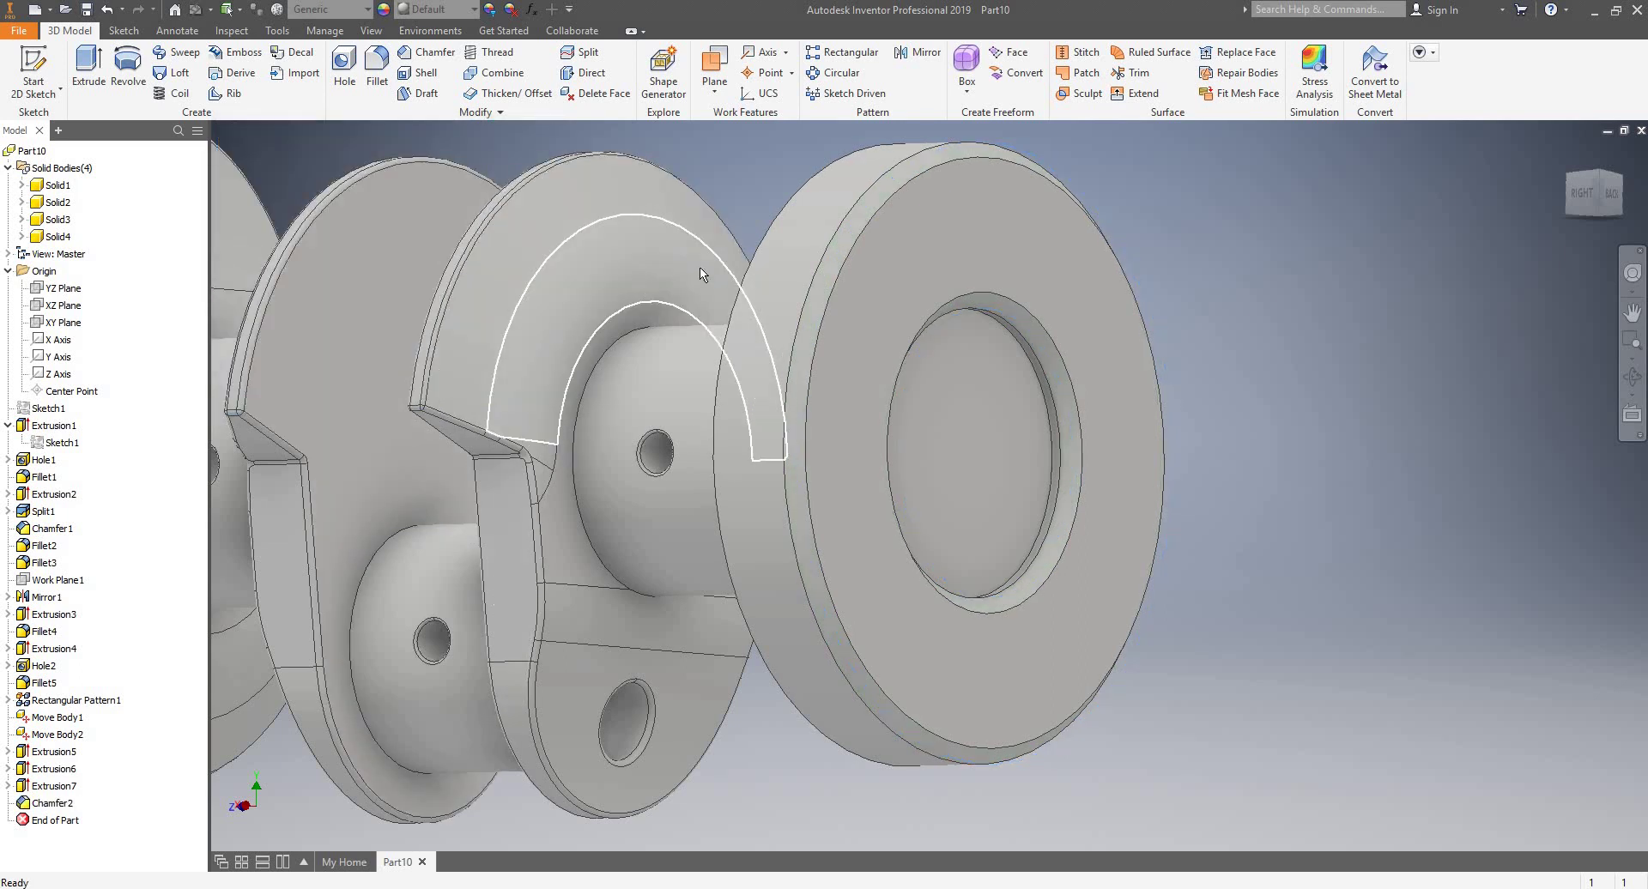
# - Start a sketch on the flange's outer face and place a point beyond the rim, about 47 mm above the shaft centre
pyautogui.click(56, 56)
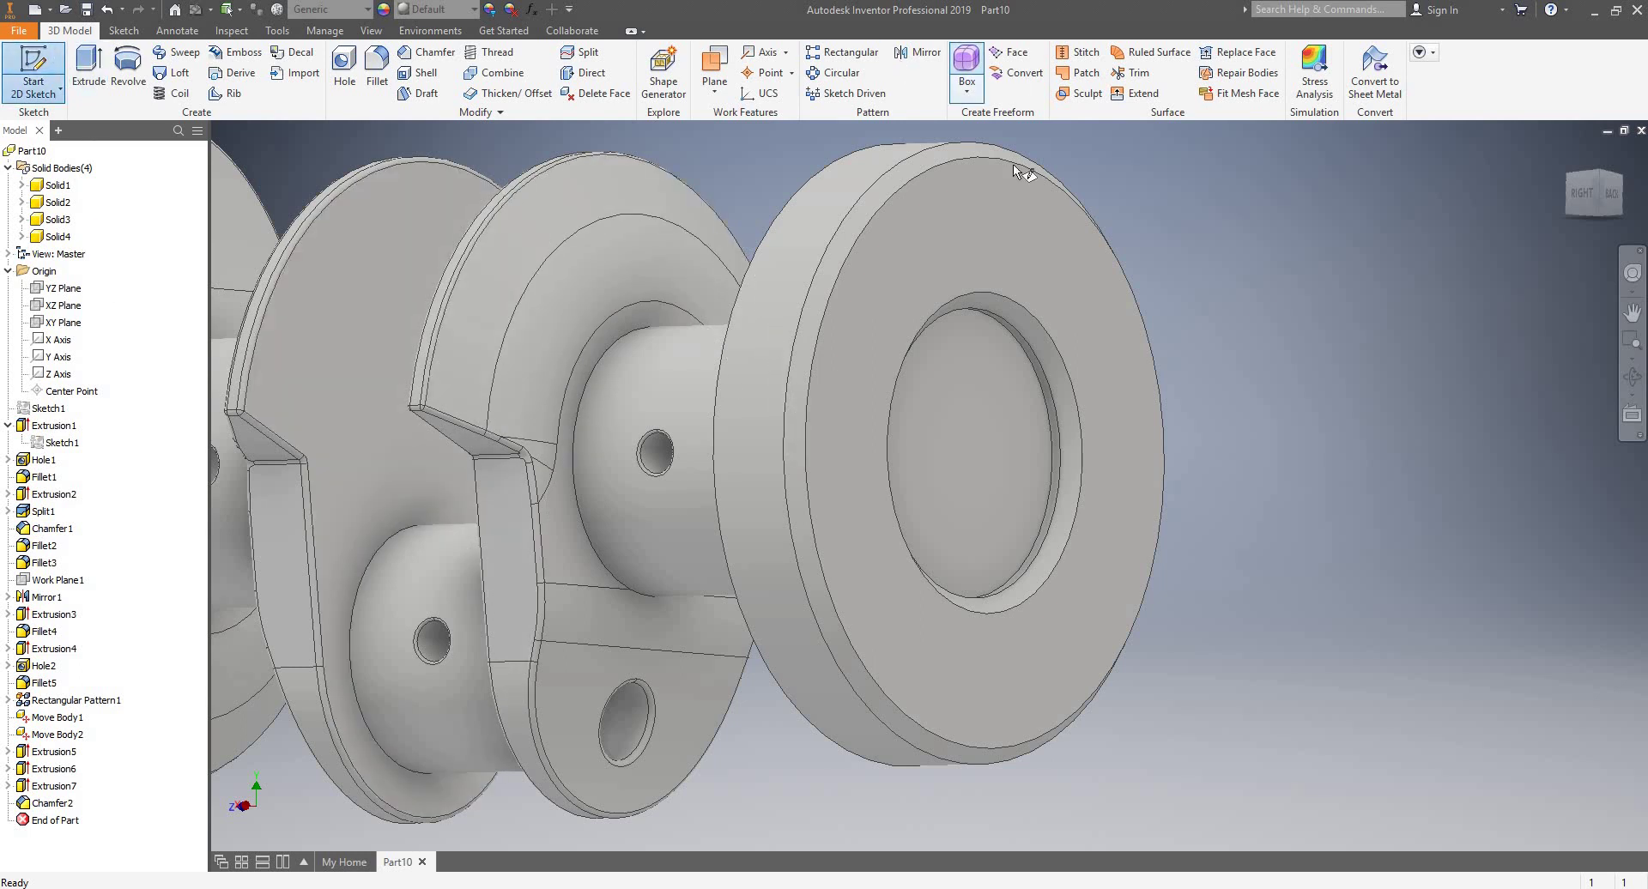
pyautogui.click(1008, 225)
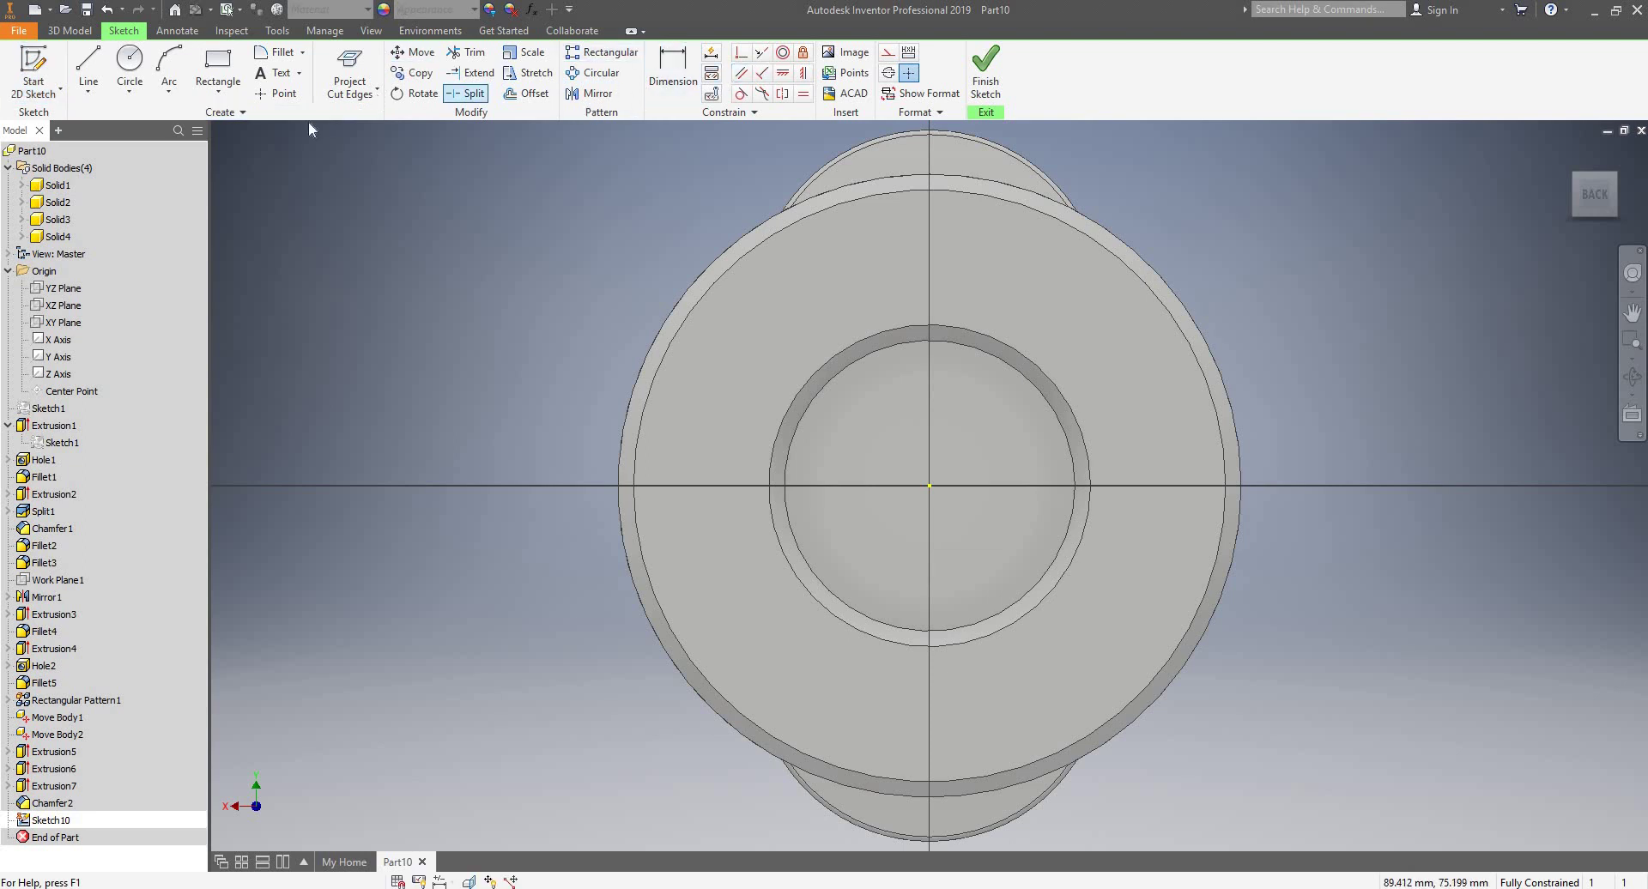
pyautogui.click(278, 93)
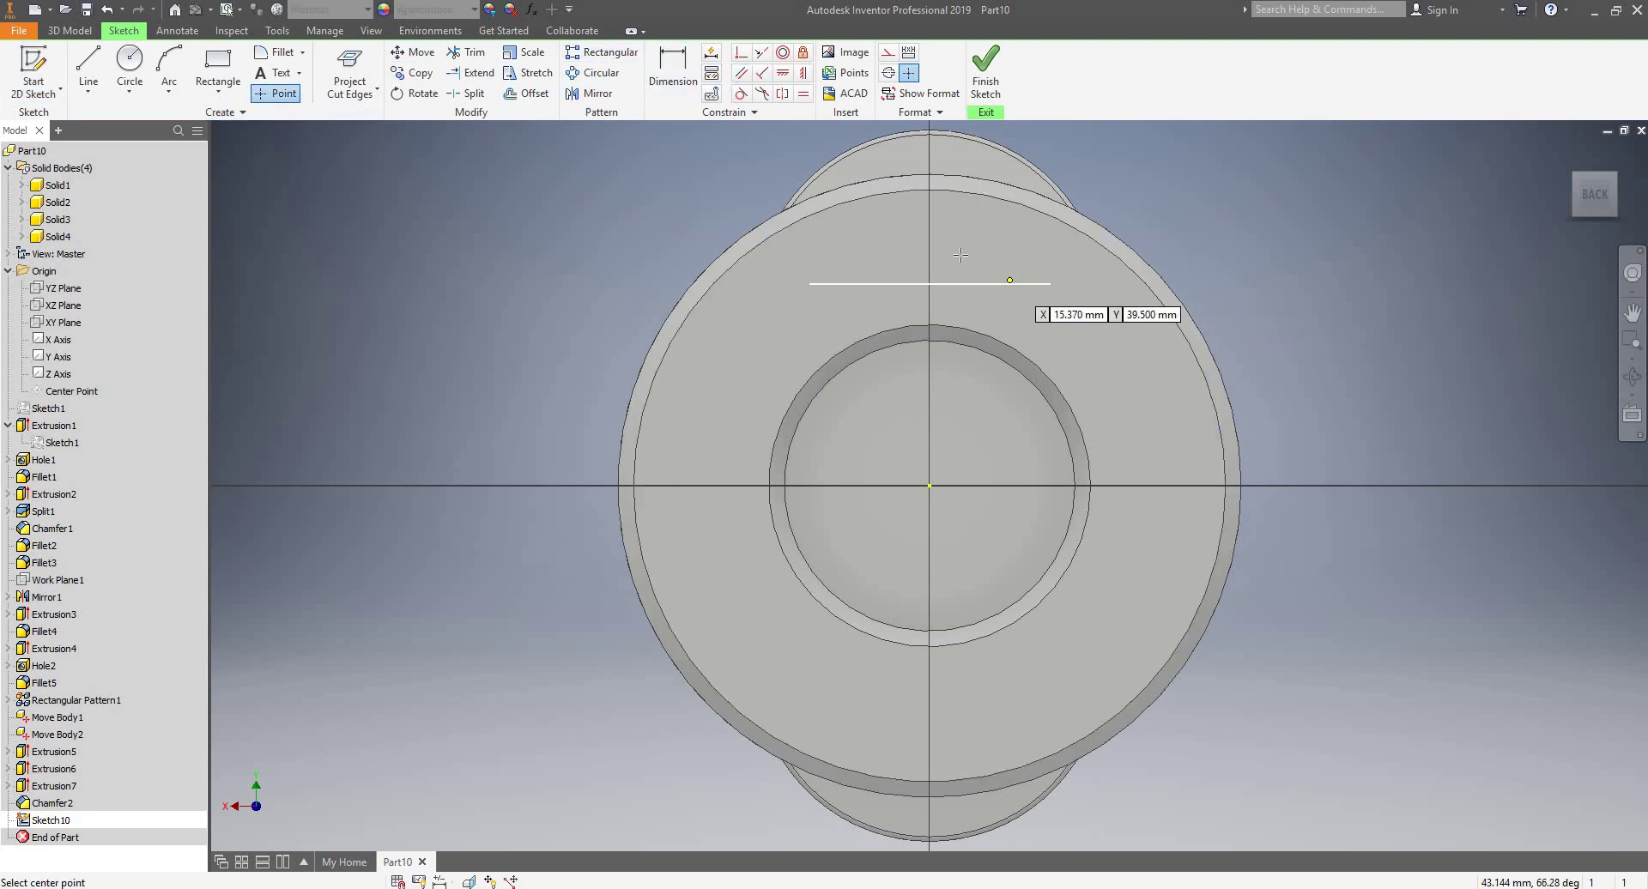
pyautogui.click(1219, 243)
pyautogui.press('Escape')
# - Project the cut edges of the flange face into the sketch
pyautogui.click(359, 67)
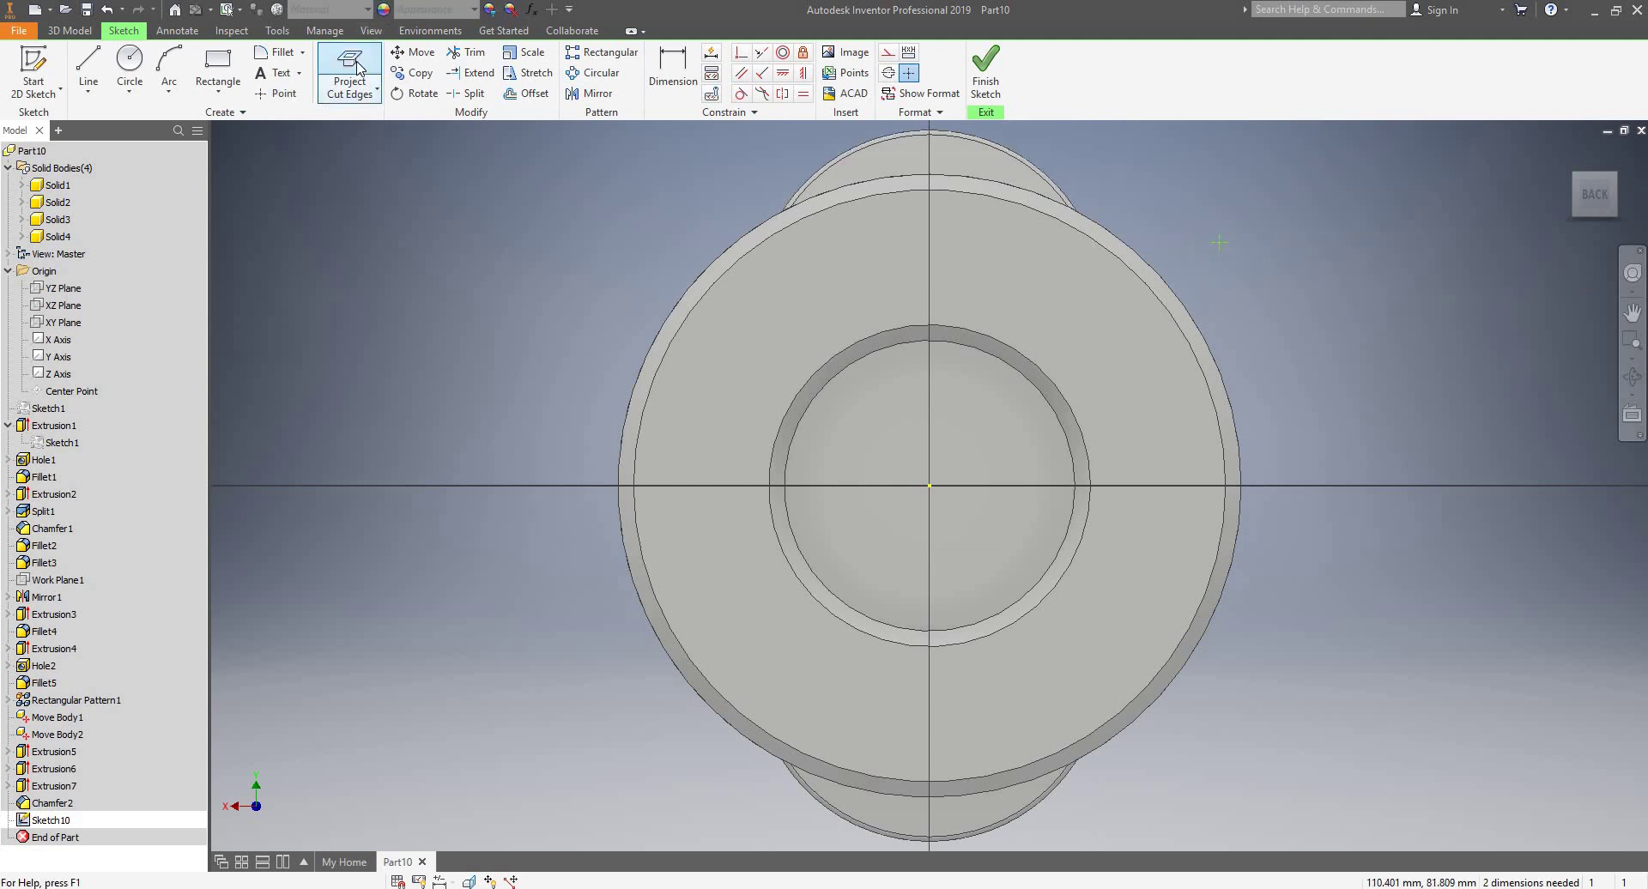
pyautogui.scroll(4, 1116, 202)
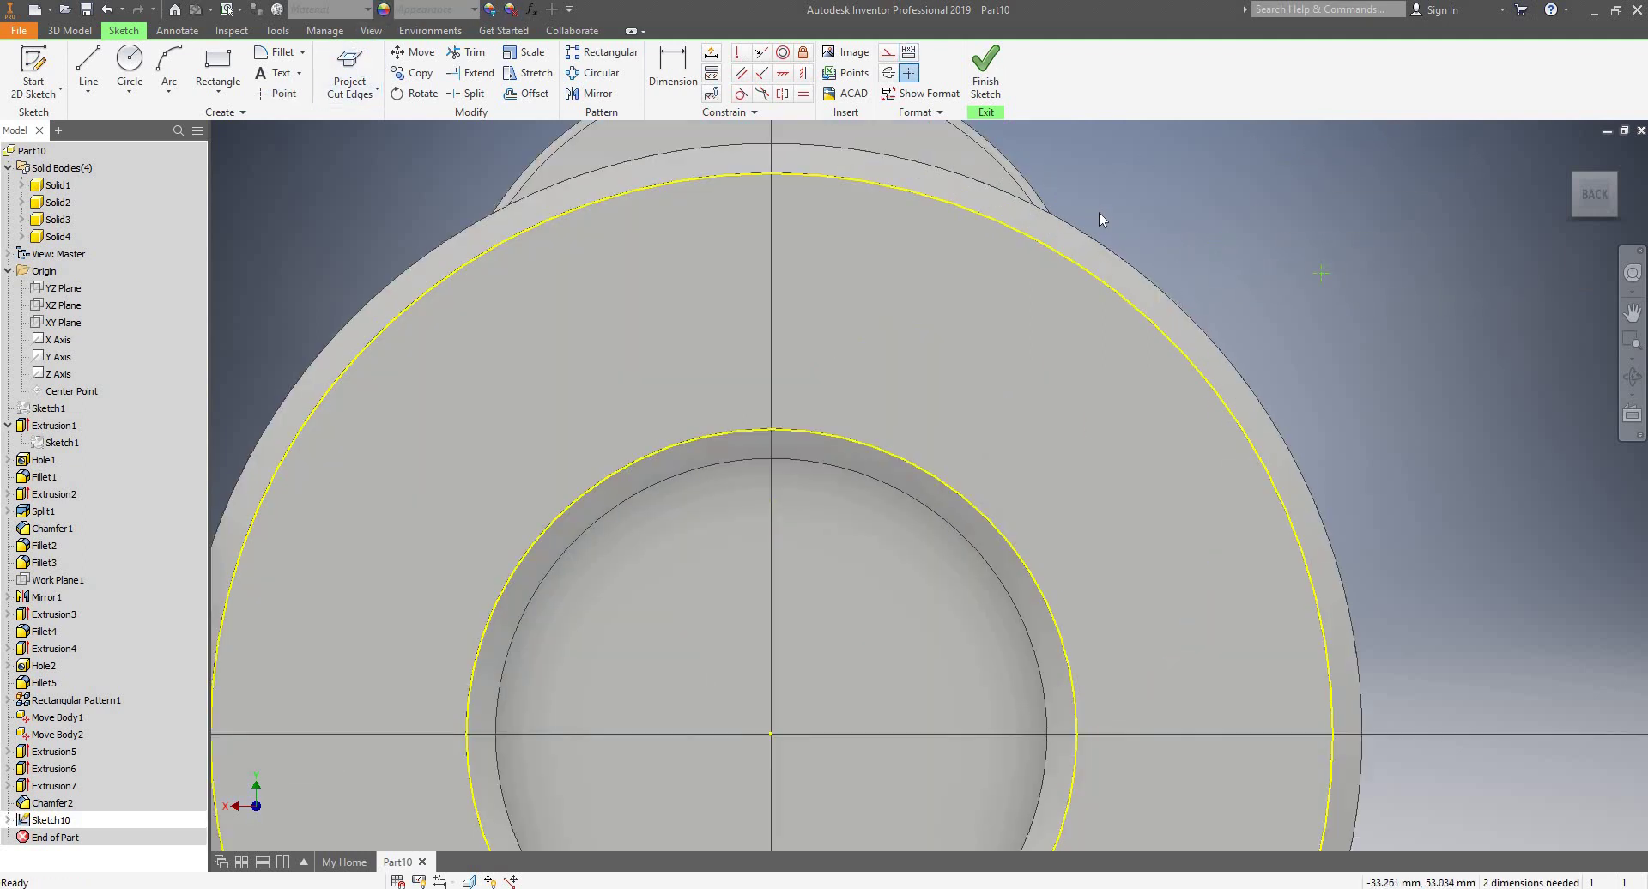
pyautogui.scroll(-3, 1101, 218)
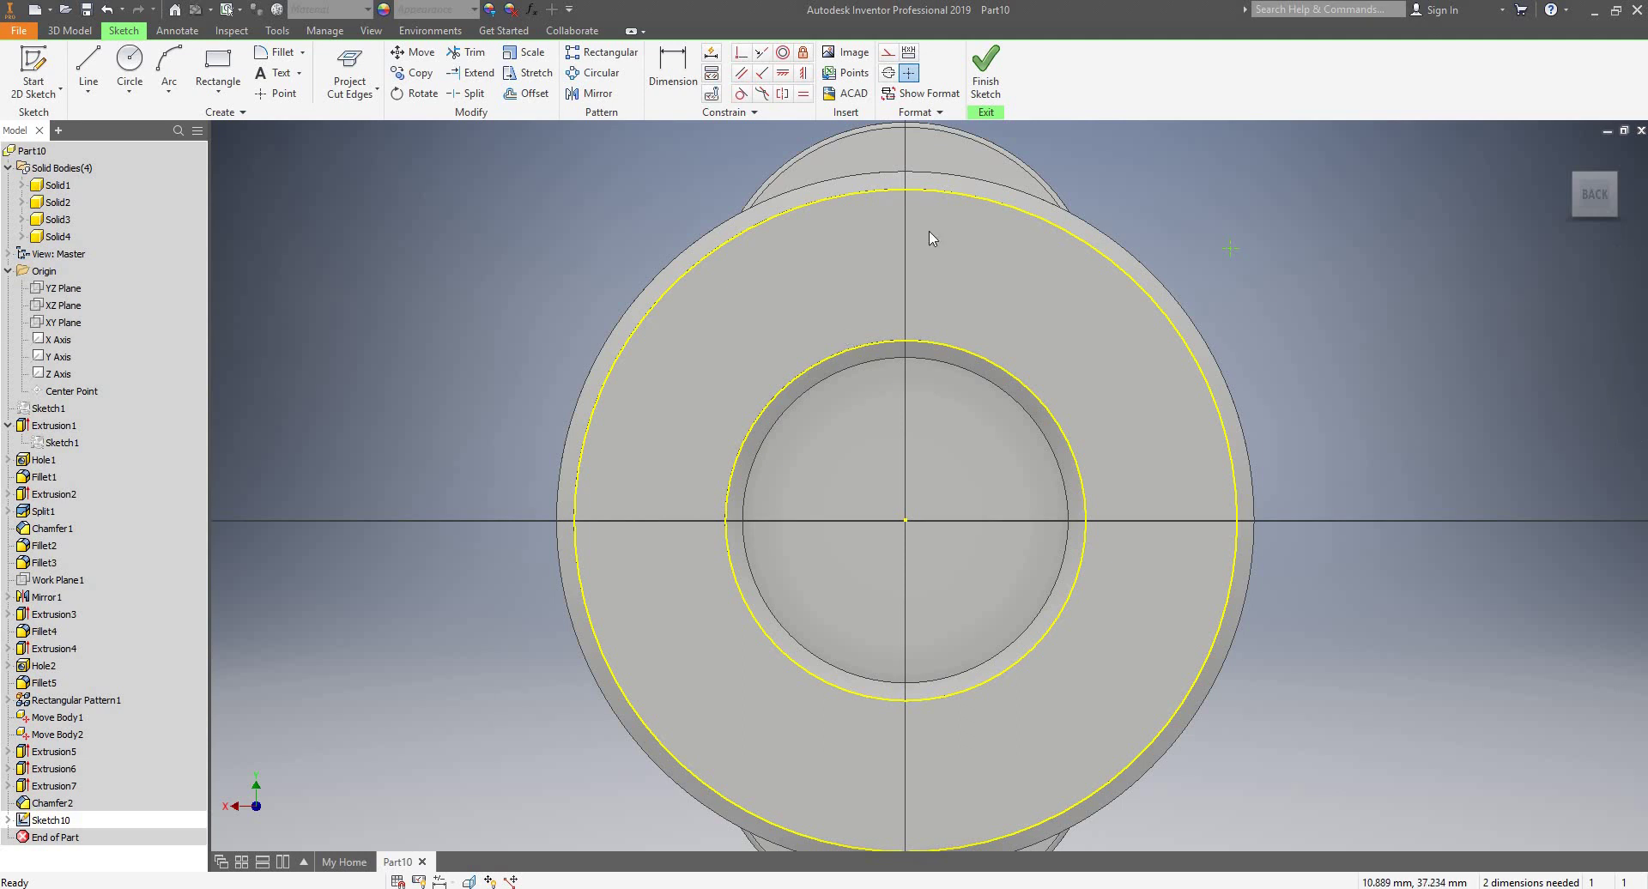
# - Align the sketch point vertically with the flange centre and dimension it 42.5 mm from the centre
pyautogui.click(804, 72)
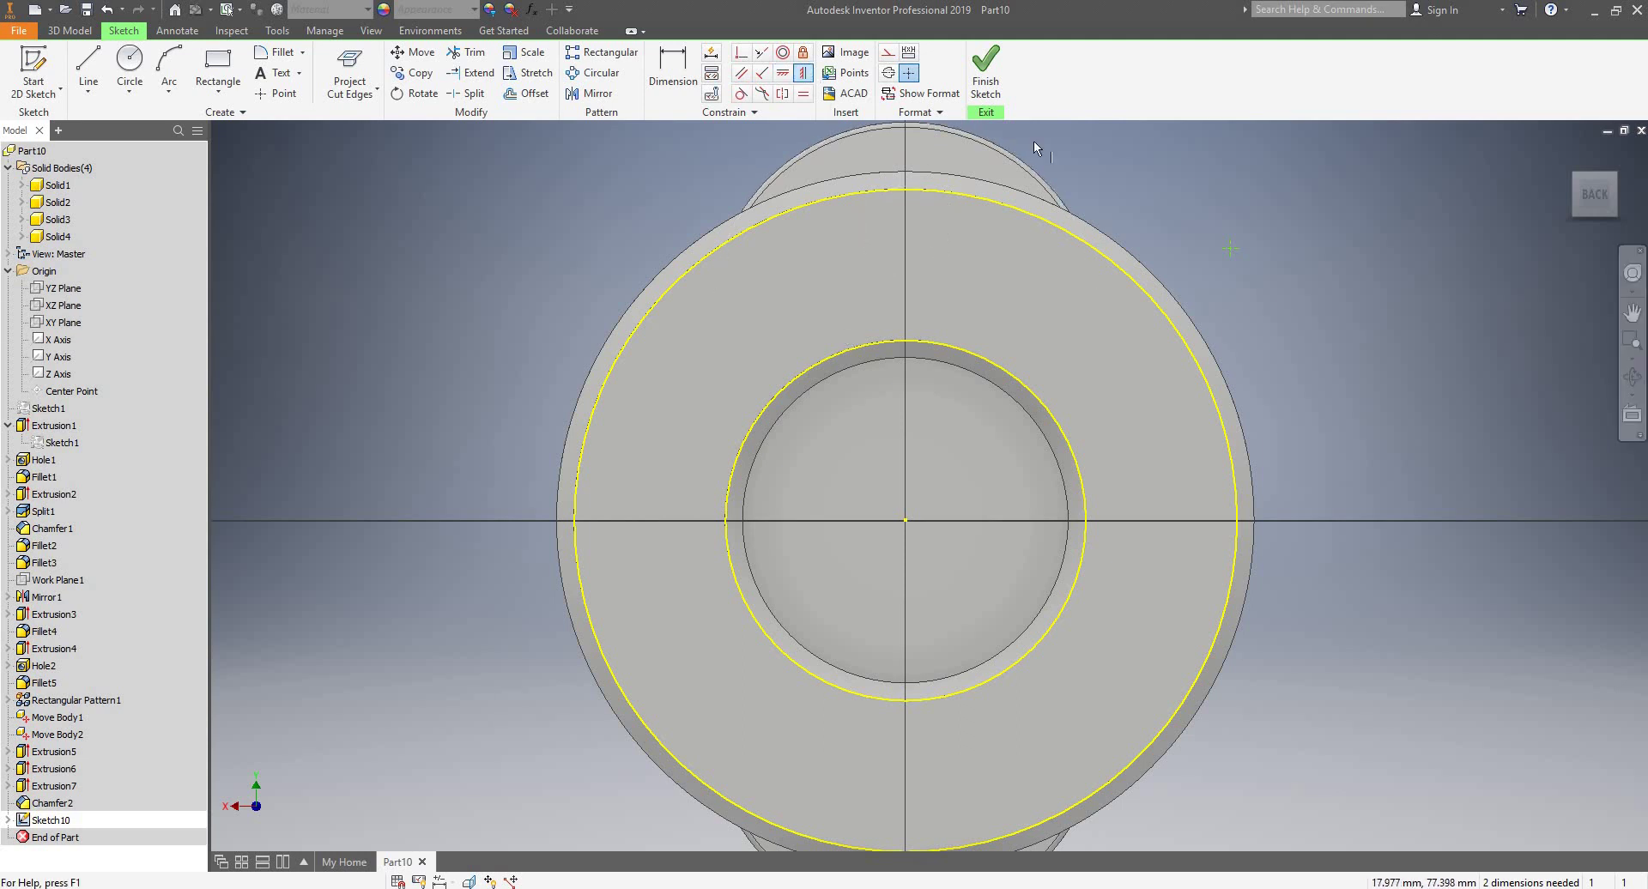
pyautogui.click(1229, 249)
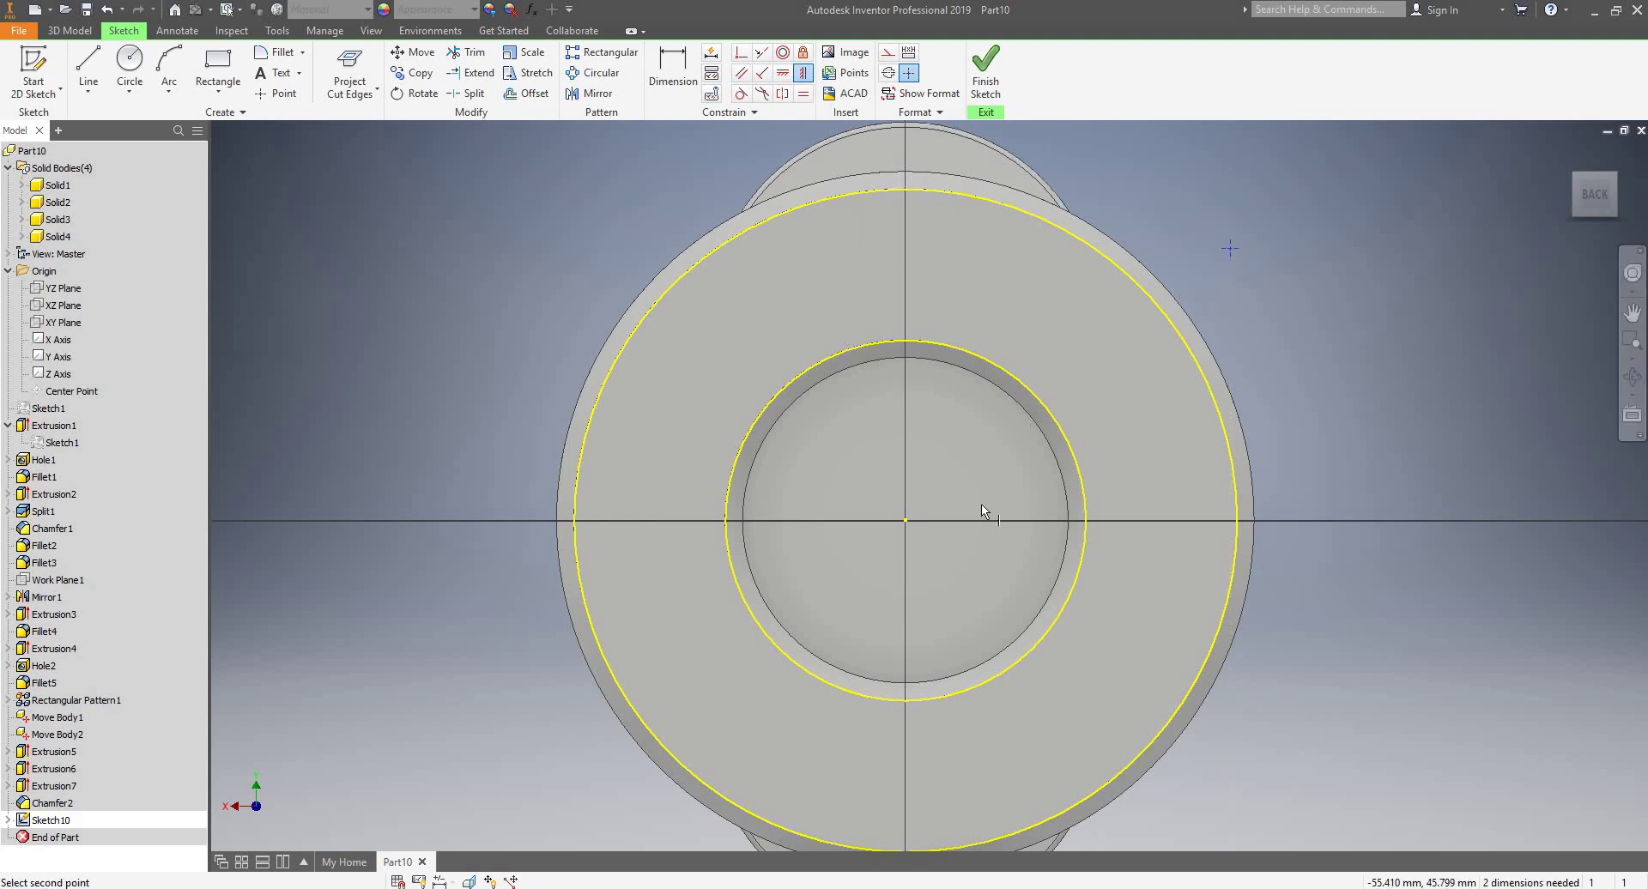
pyautogui.click(905, 521)
pyautogui.press('Escape')
pyautogui.press('d')
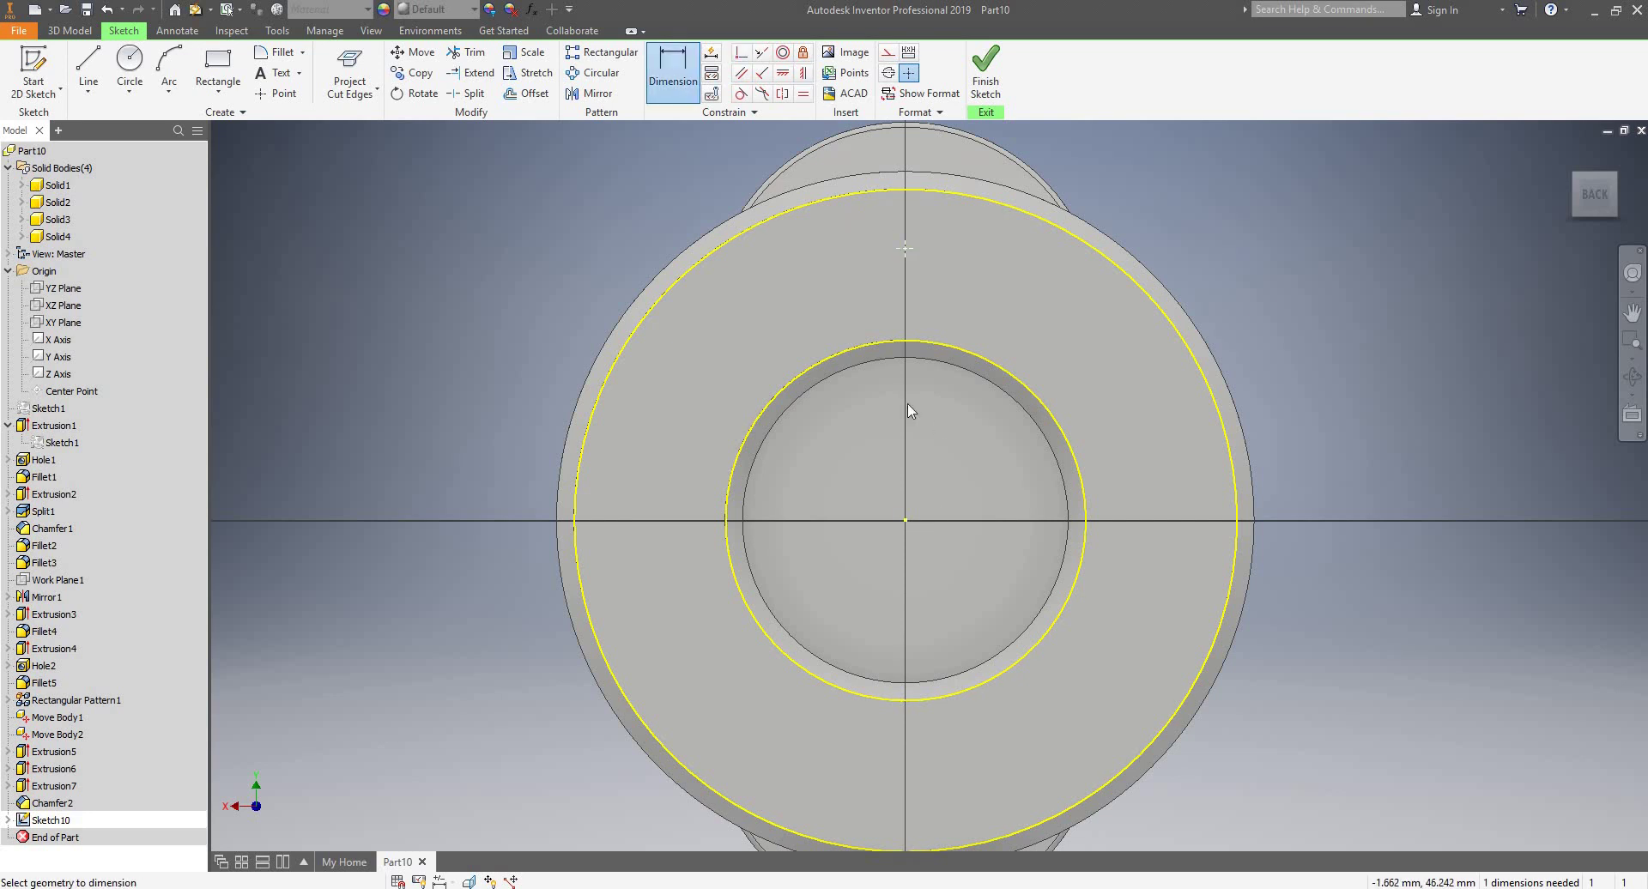
pyautogui.click(1298, 425)
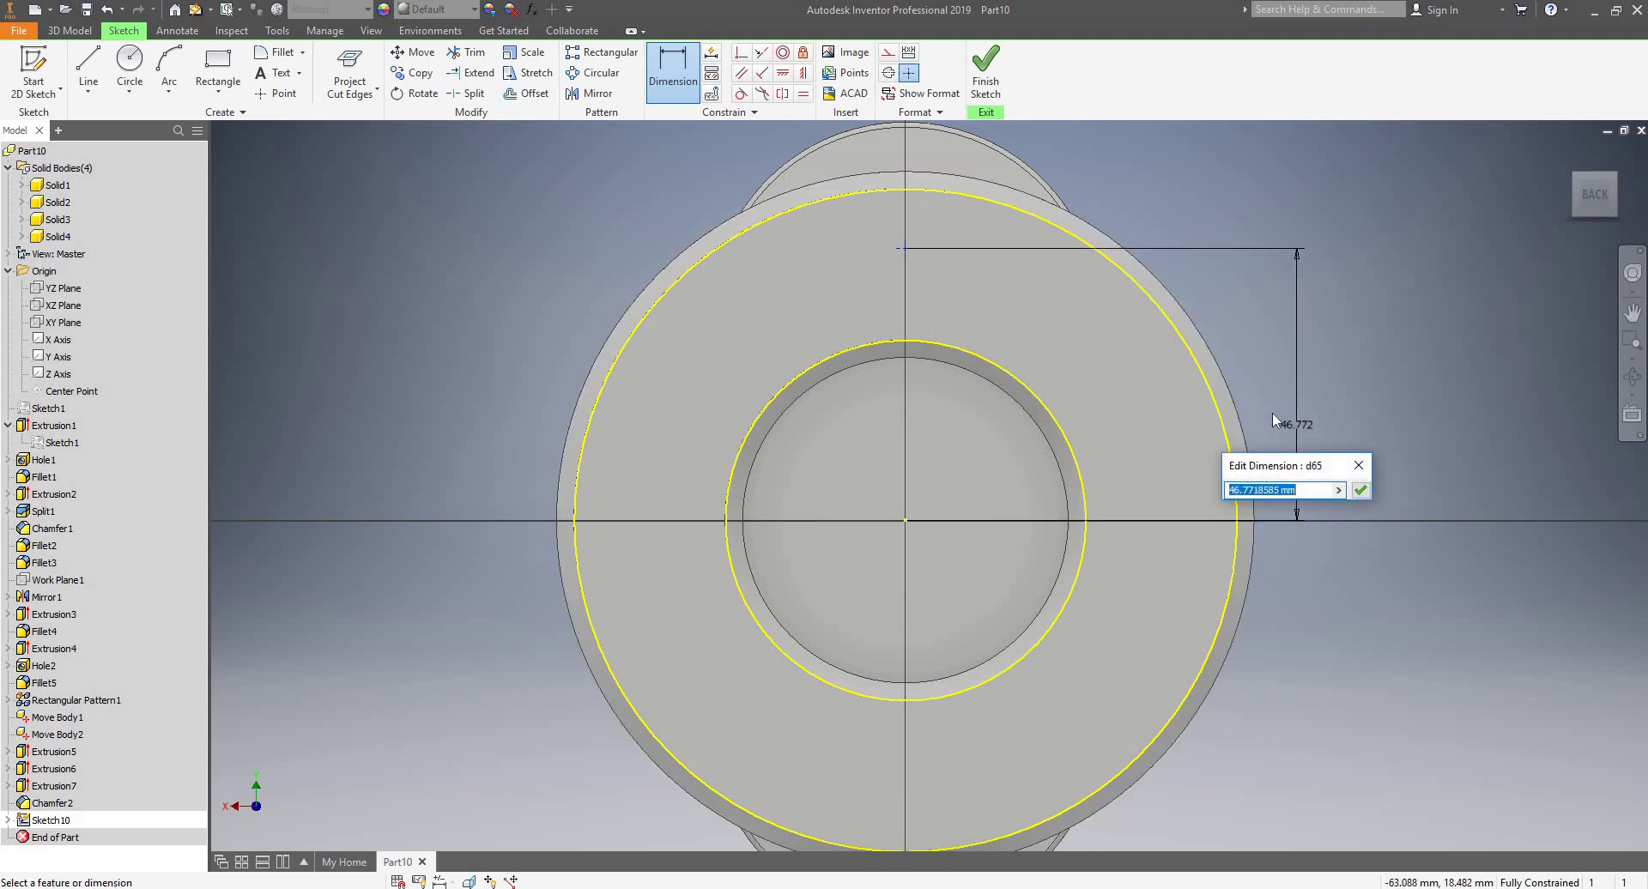
pyautogui.write('42.5')
pyautogui.press('Return')
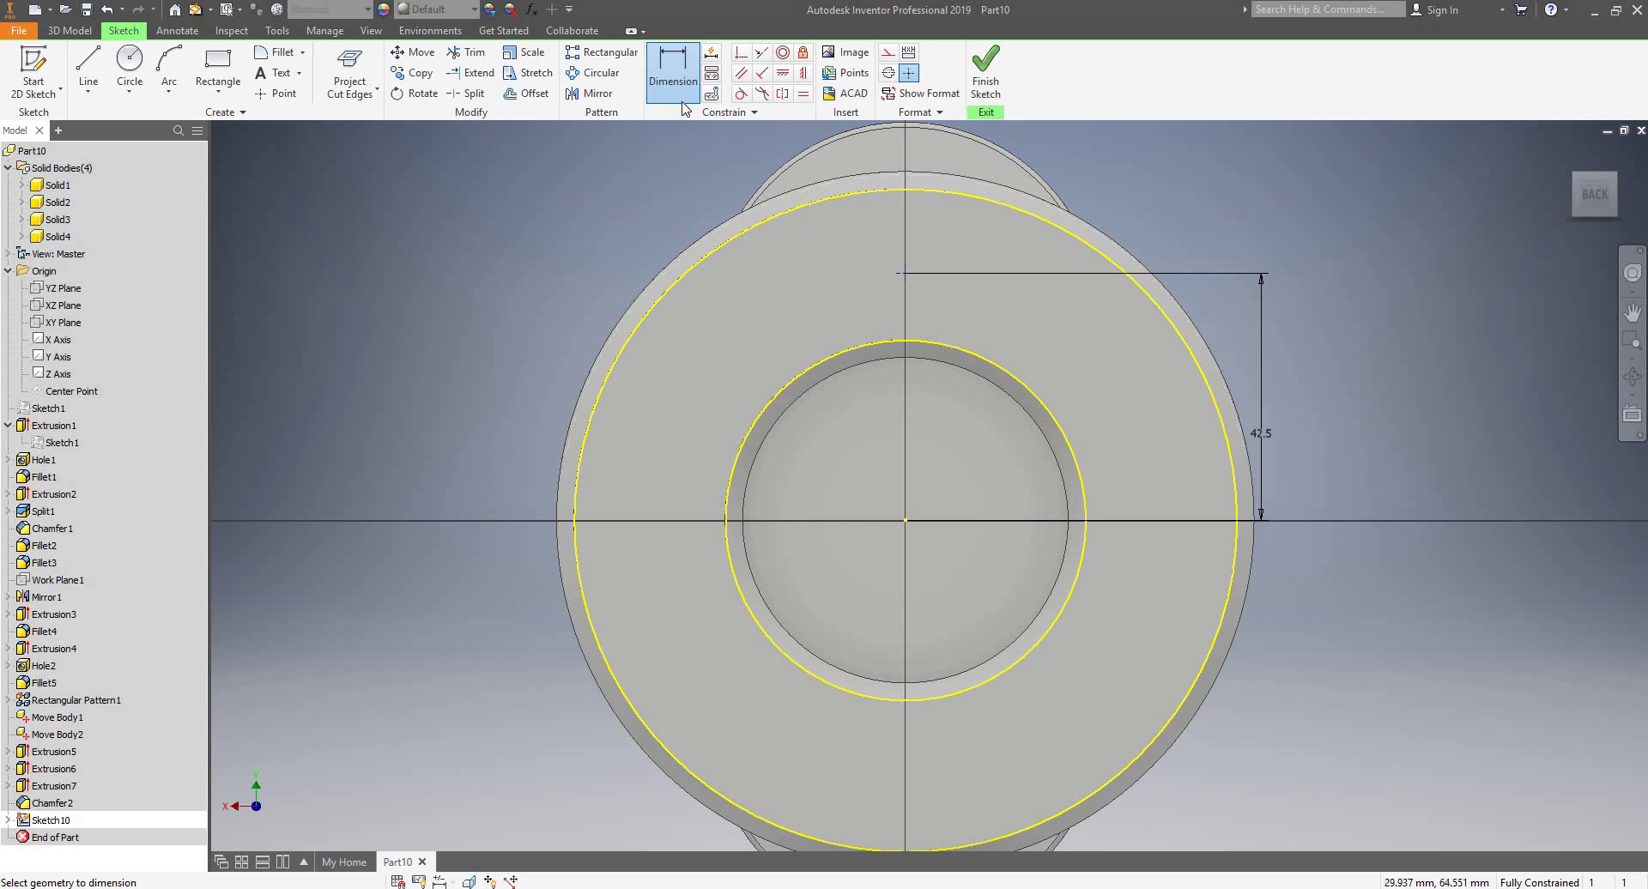
# - Create a circular pattern of the sketch point around the flange centre with 8 instances over 360 degrees
pyautogui.click(598, 75)
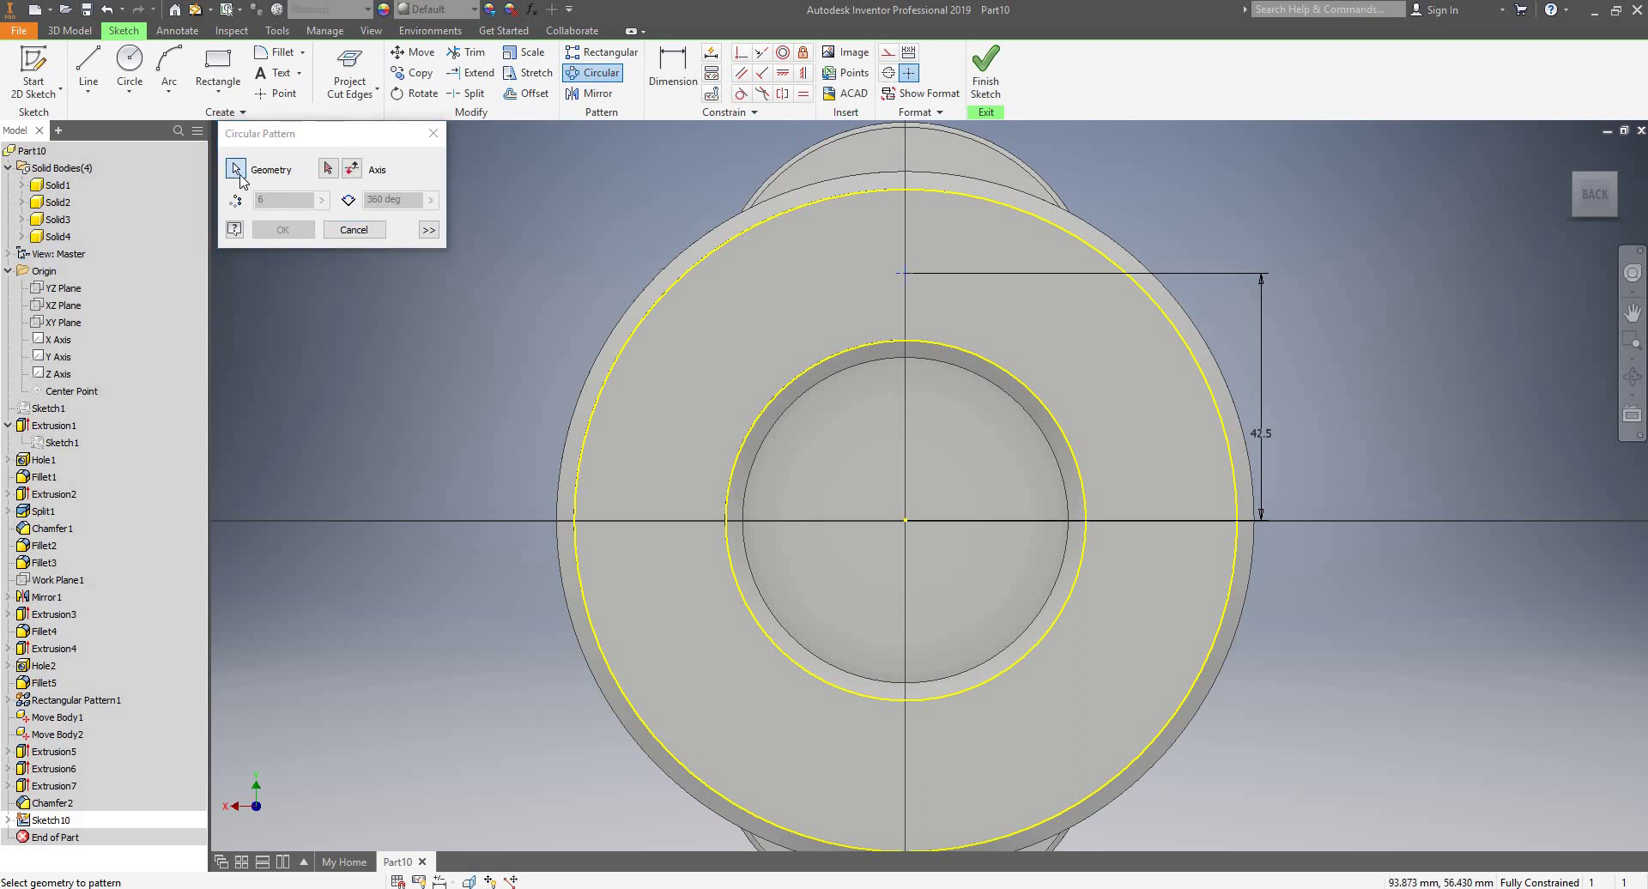
pyautogui.click(328, 168)
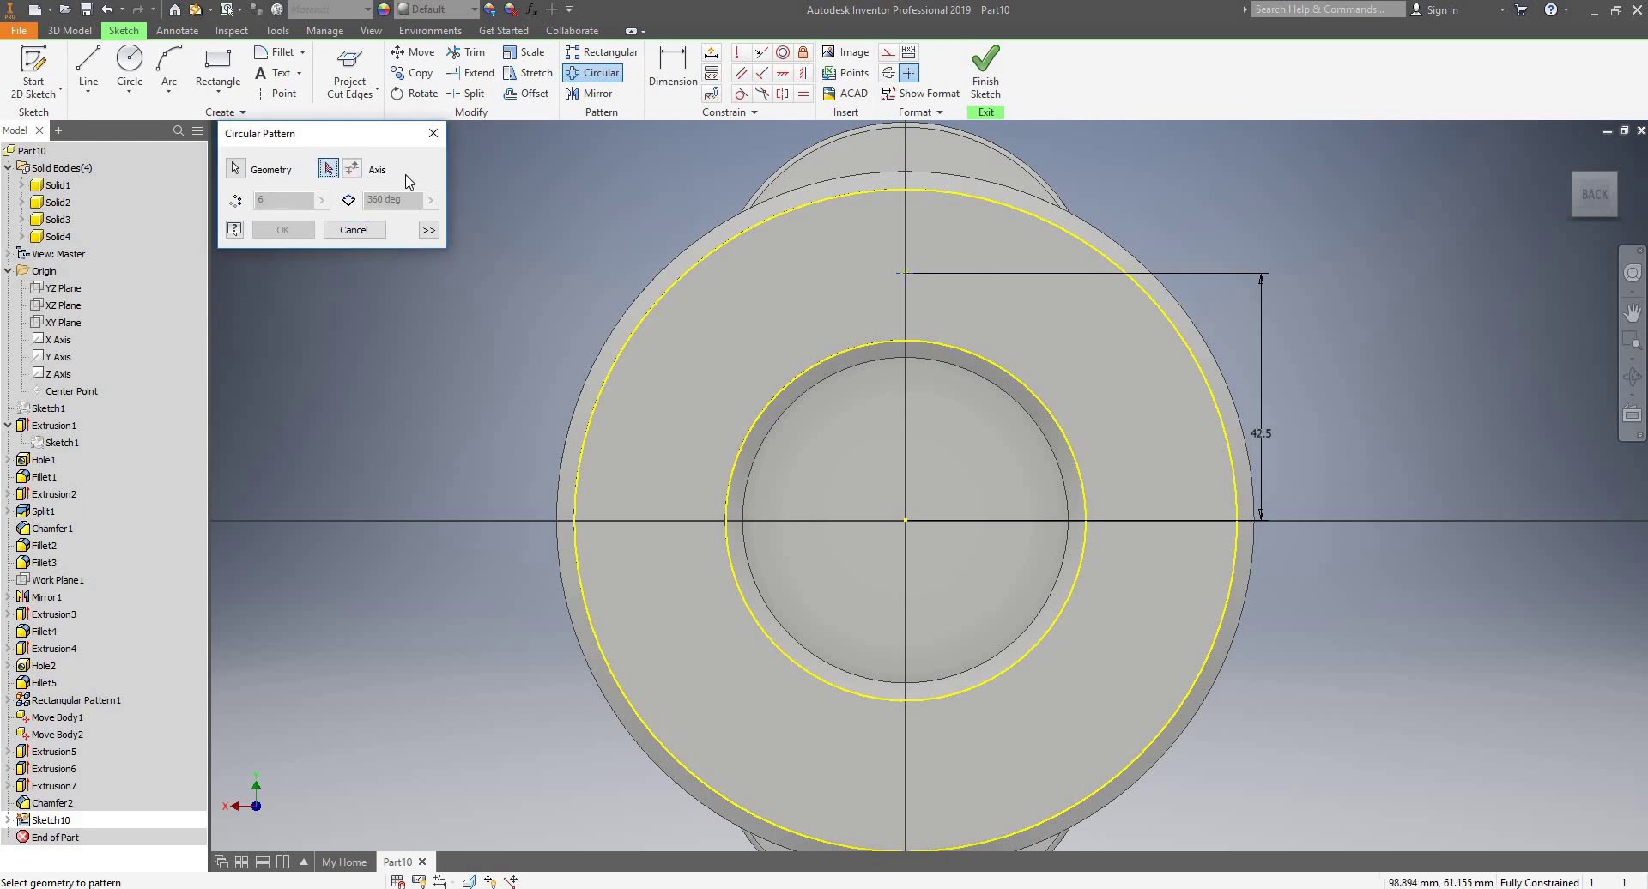
pyautogui.click(961, 354)
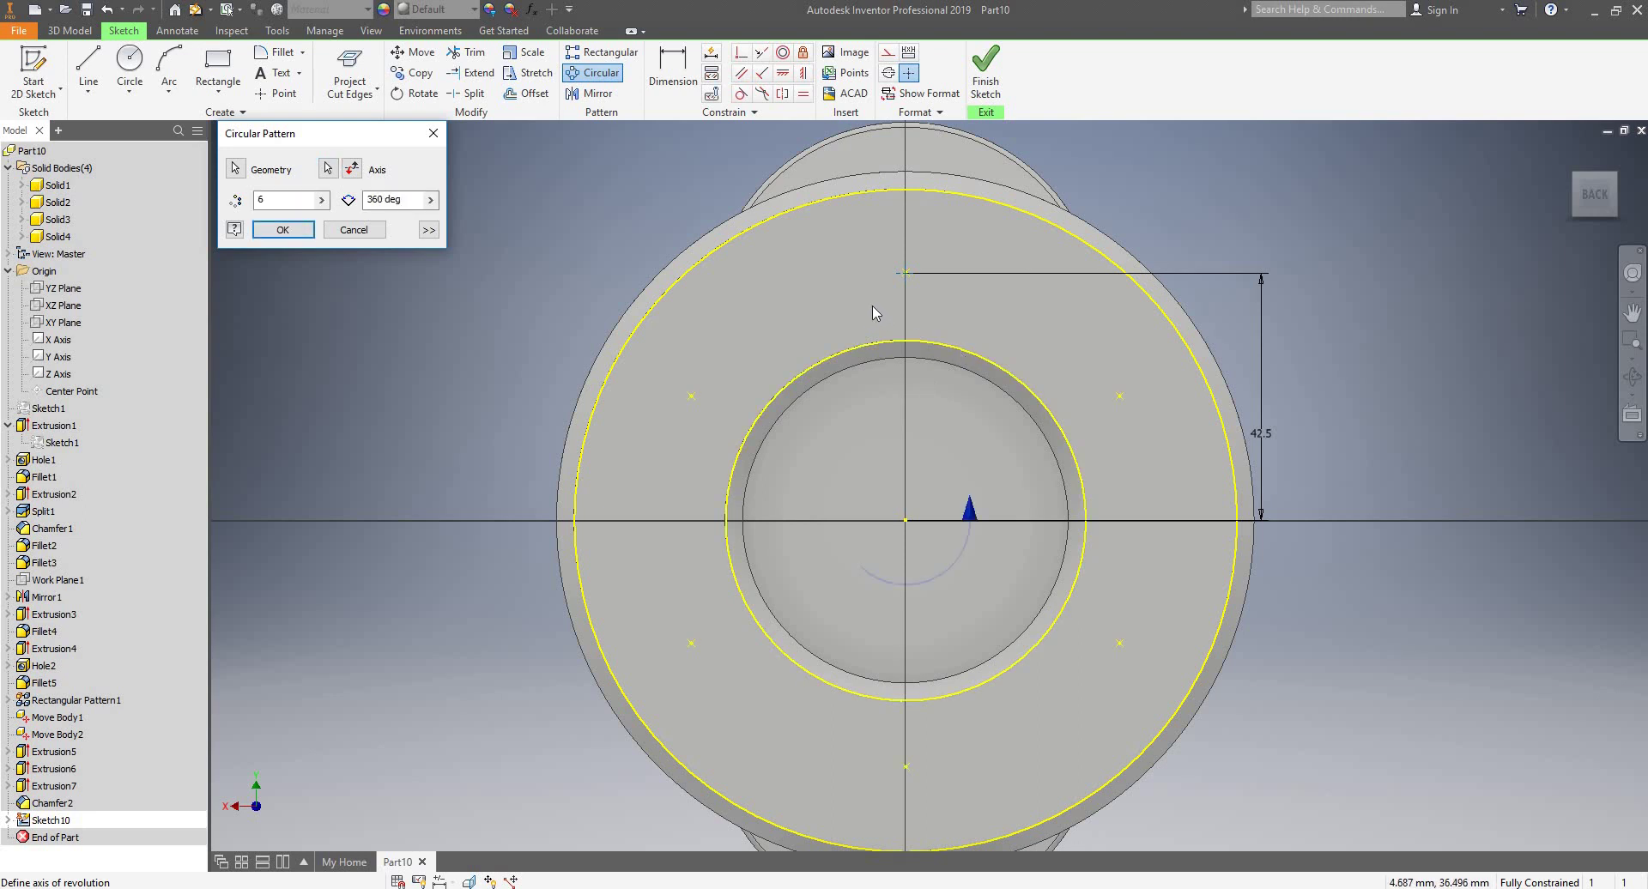
pyautogui.doubleClick(262, 199)
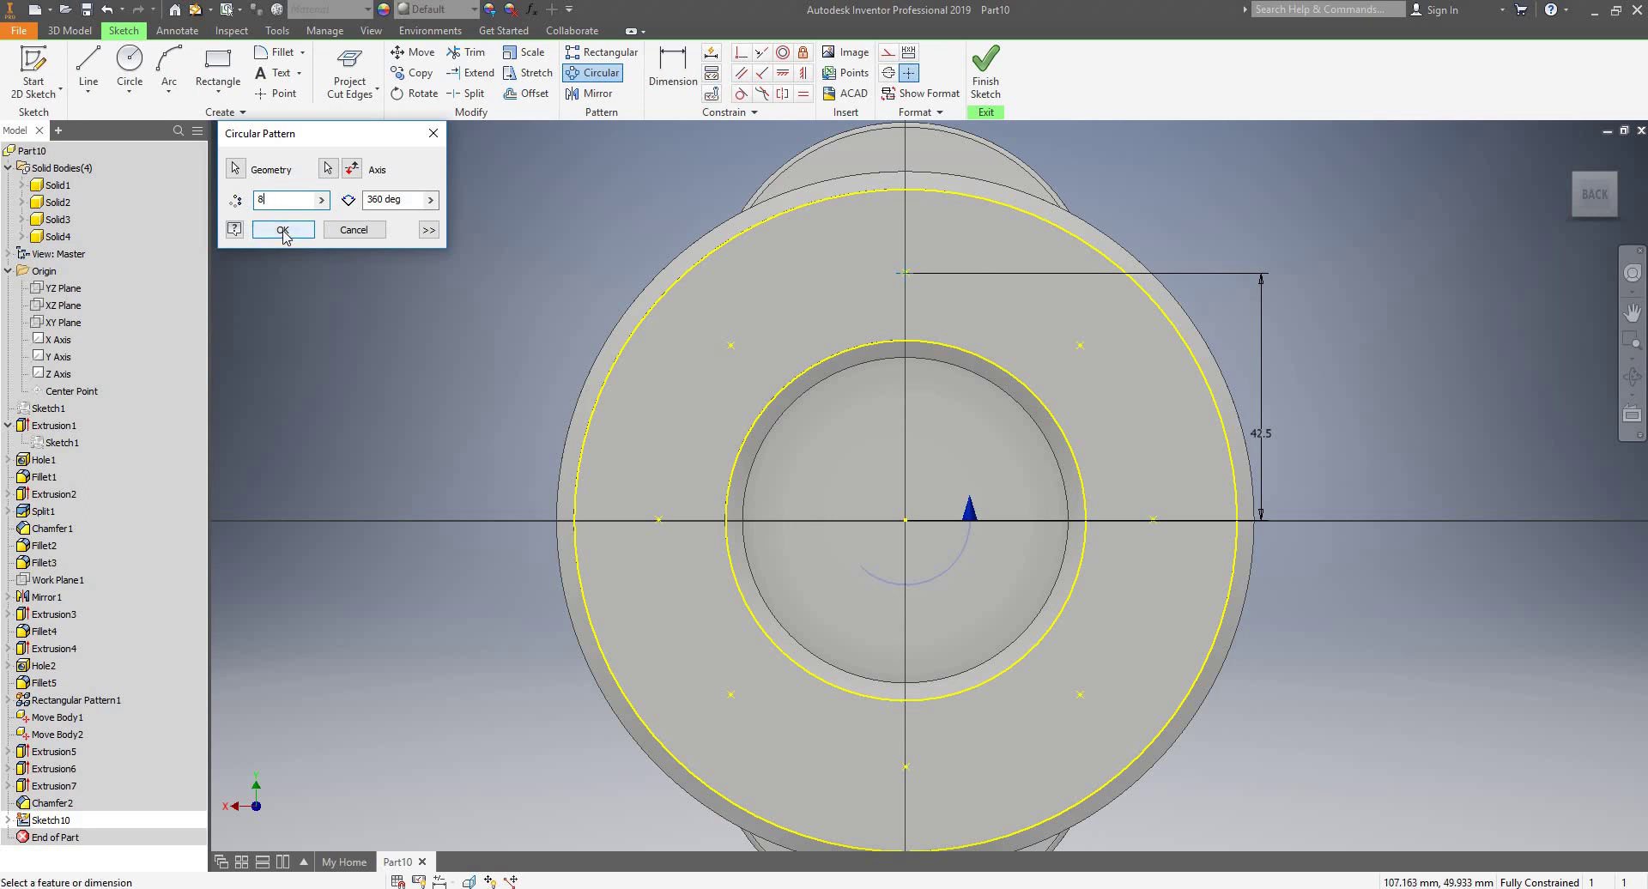
pyautogui.click(282, 230)
# - Finish the sketch and start a Hole feature on the patterned points of the flange face
pyautogui.scroll(-5, 764, 275)
pyautogui.keyDown('shift'); pyautogui.moveTo(764, 274); pyautogui.dragTo(871, 282, button='middle'); pyautogui.keyUp('shift')
pyautogui.scroll(-5, 861, 290)
pyautogui.scroll(5, 852, 287)
pyautogui.scroll(-3, 872, 281)
pyautogui.scroll(6, 824, 280)
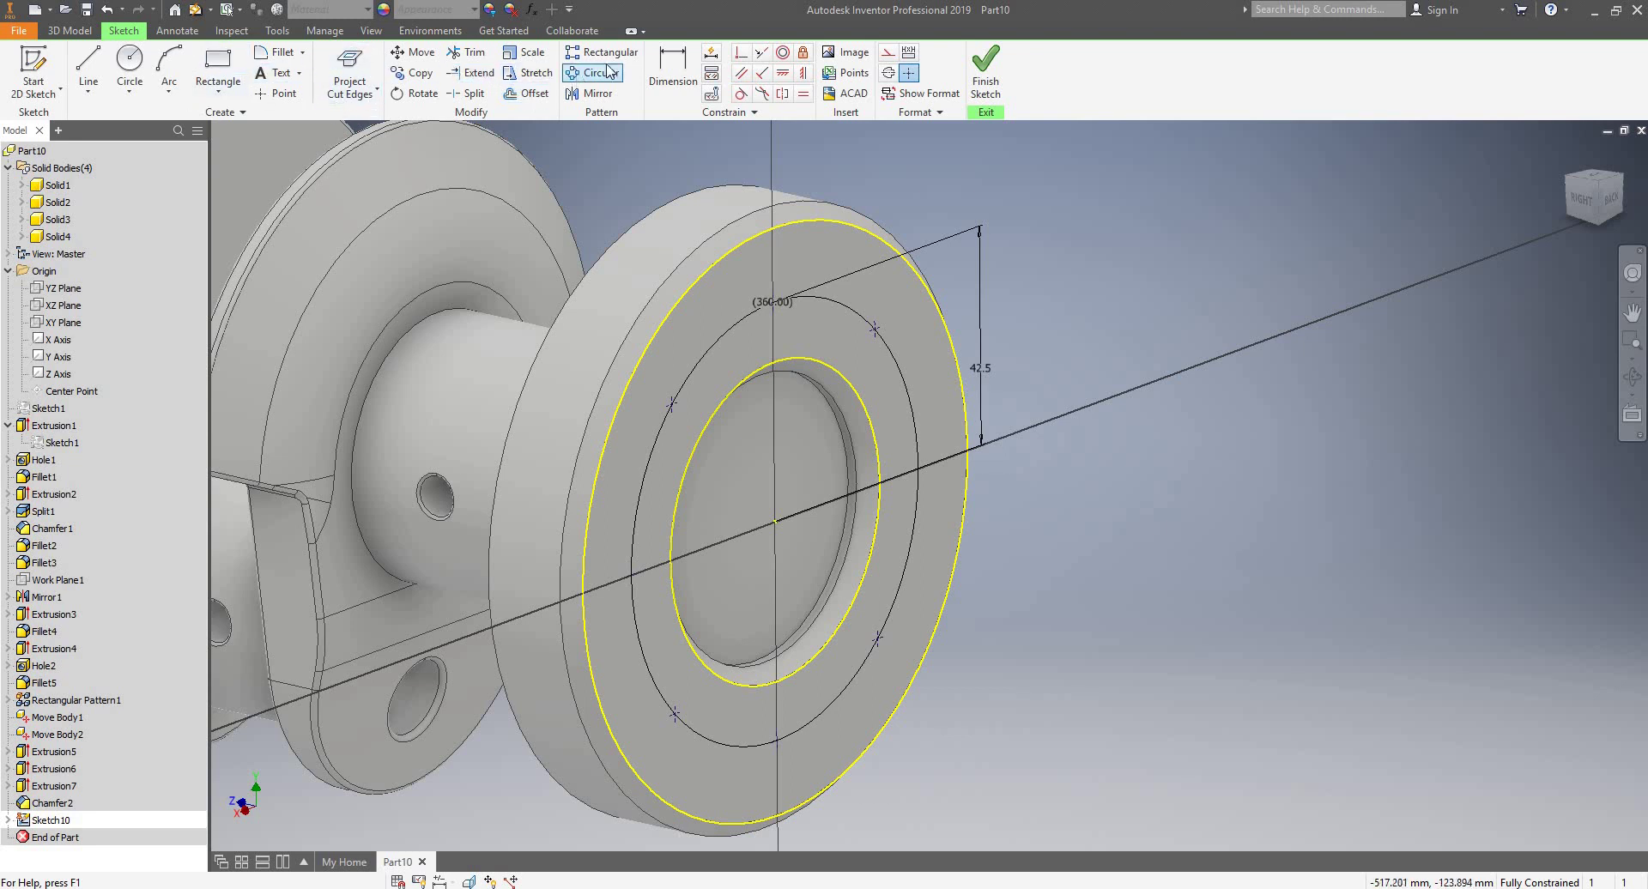
pyautogui.click(987, 81)
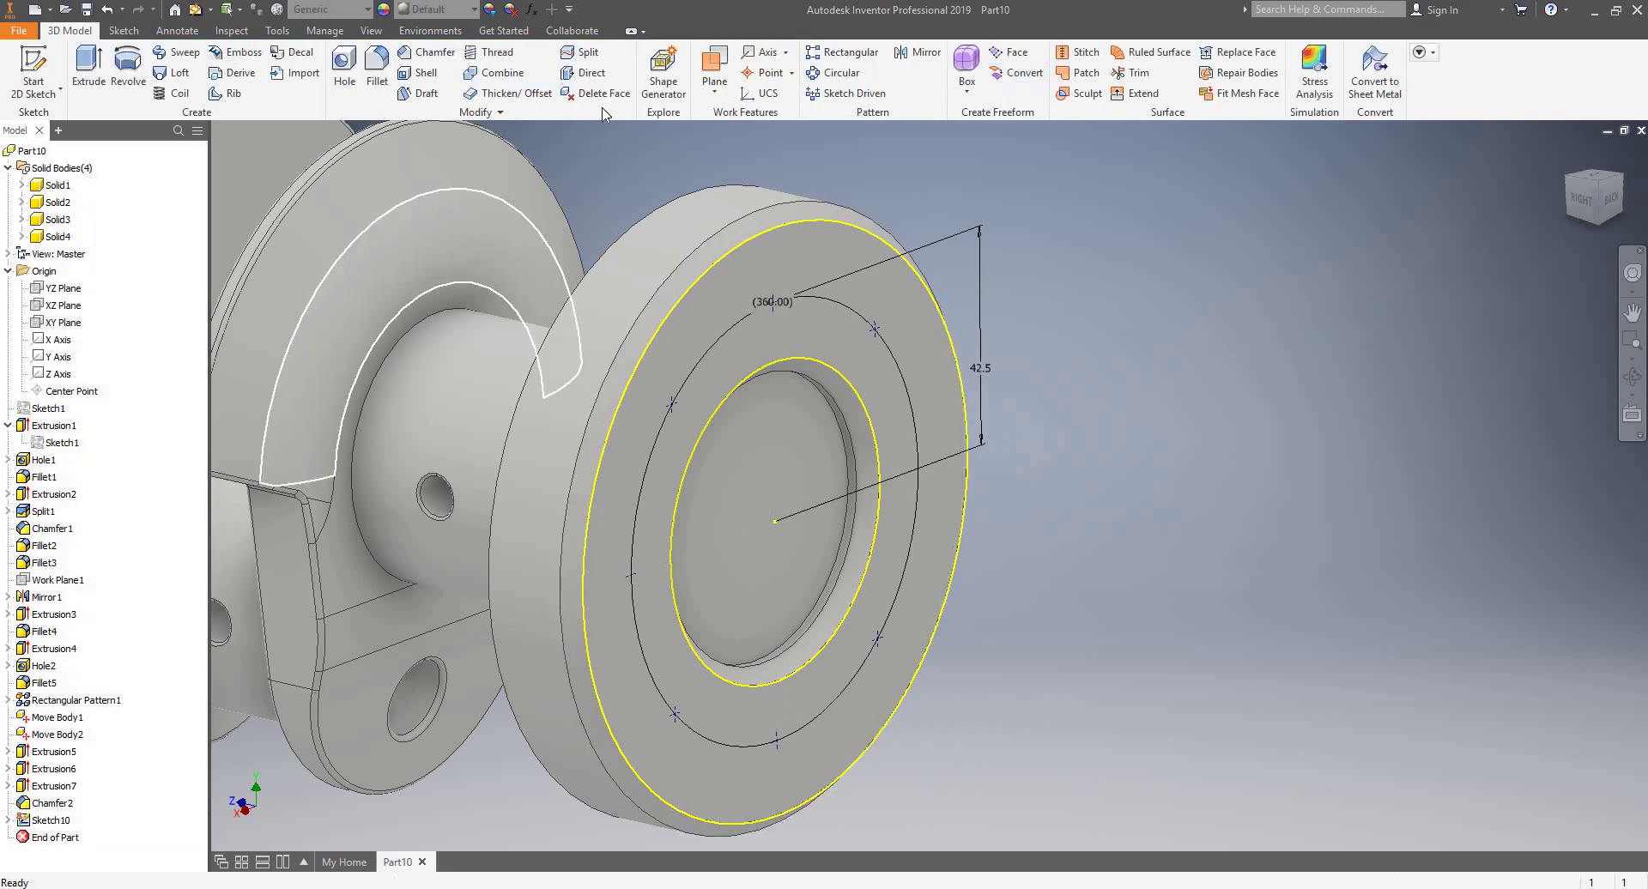
pyautogui.click(348, 62)
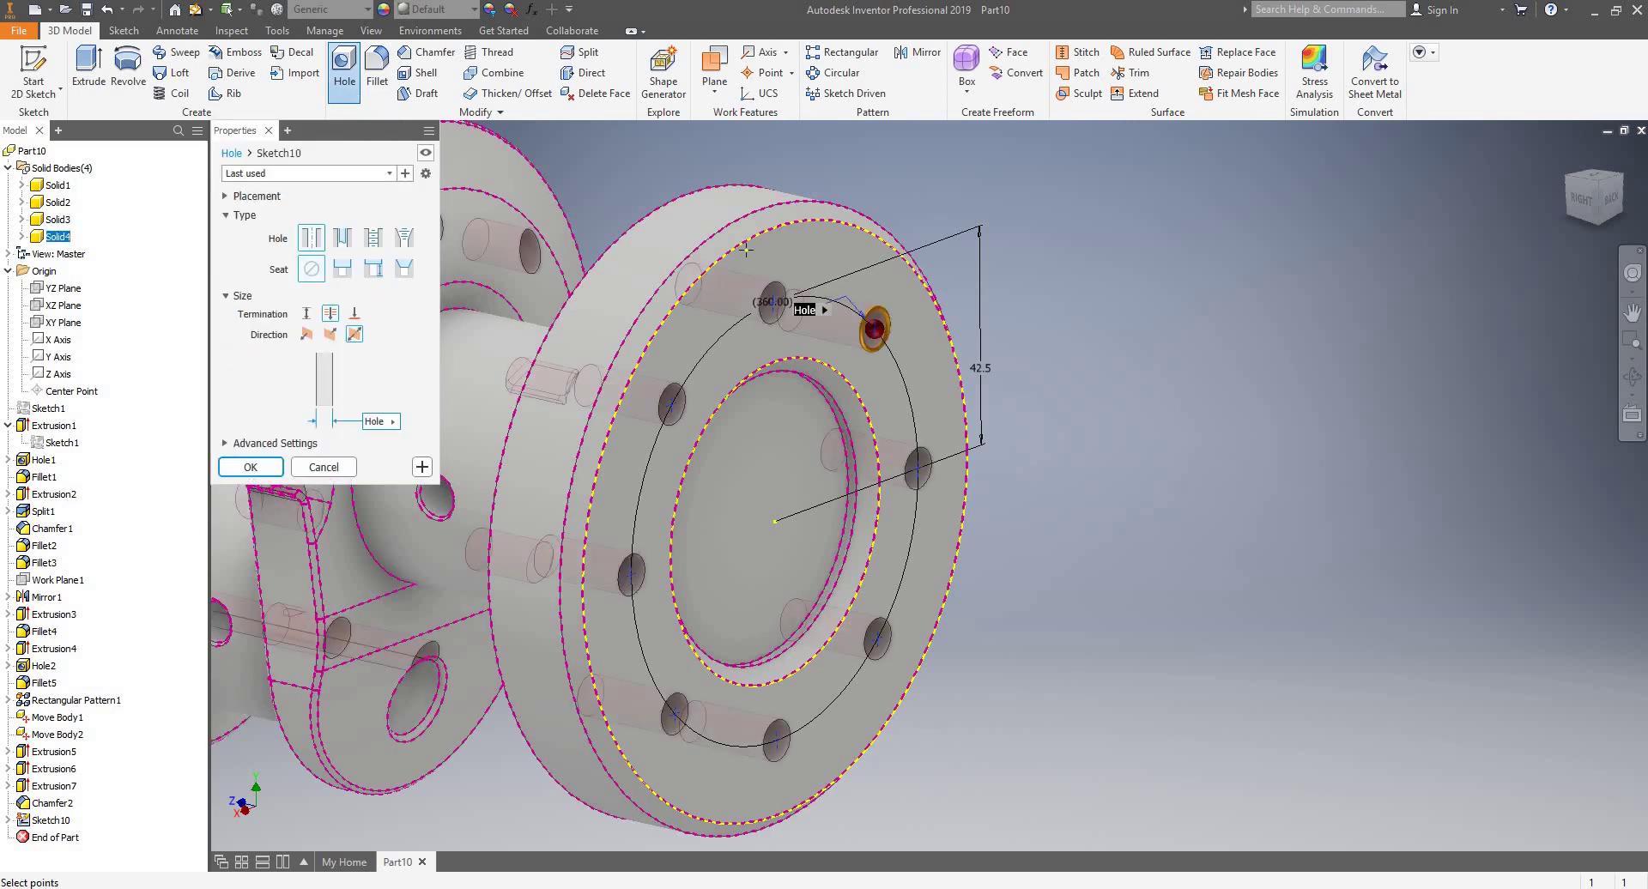
pyautogui.scroll(-5, 942, 333)
pyautogui.scroll(5, 894, 334)
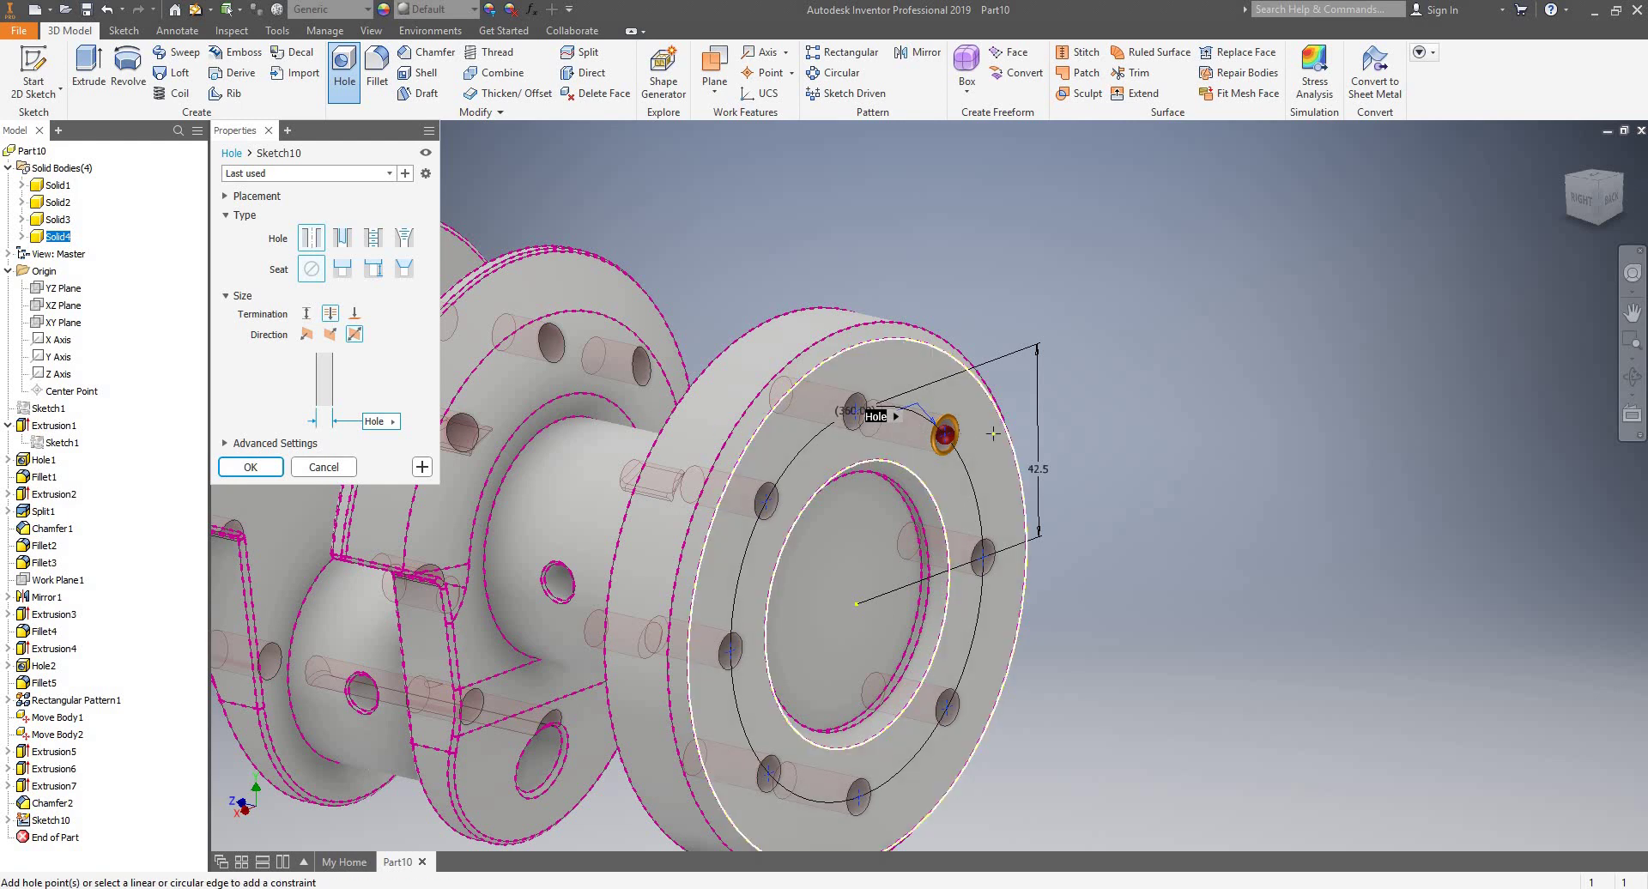
pyautogui.scroll(-3, 896, 444)
pyautogui.scroll(3, 985, 445)
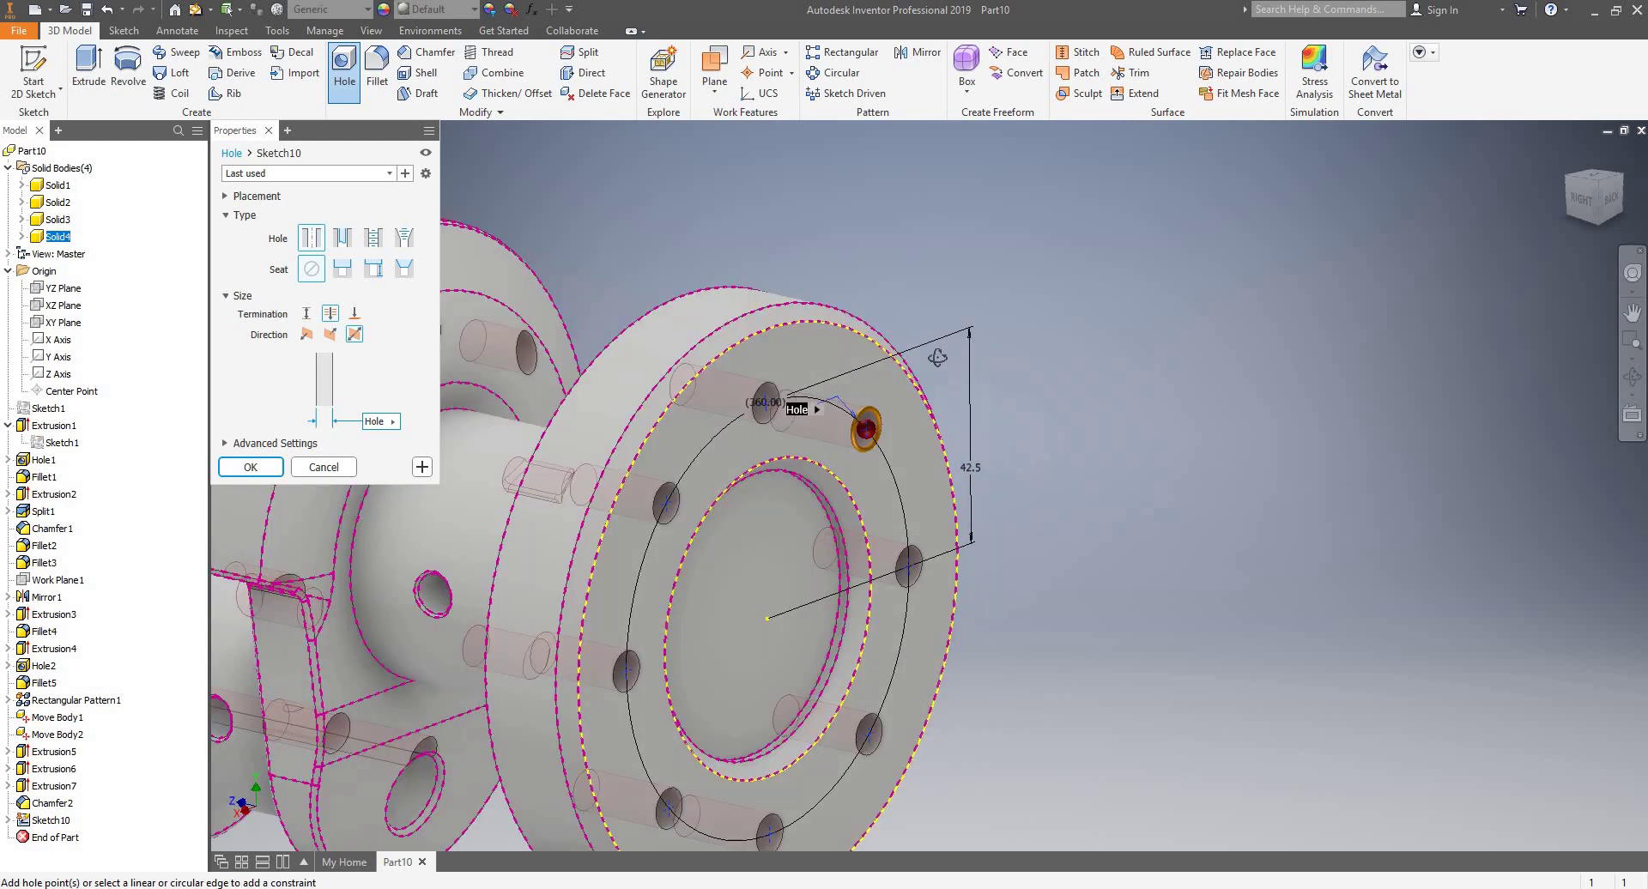
pyautogui.keyDown('shift'); pyautogui.moveTo(938, 358); pyautogui.dragTo(694, 308, button='middle'); pyautogui.keyUp('shift')
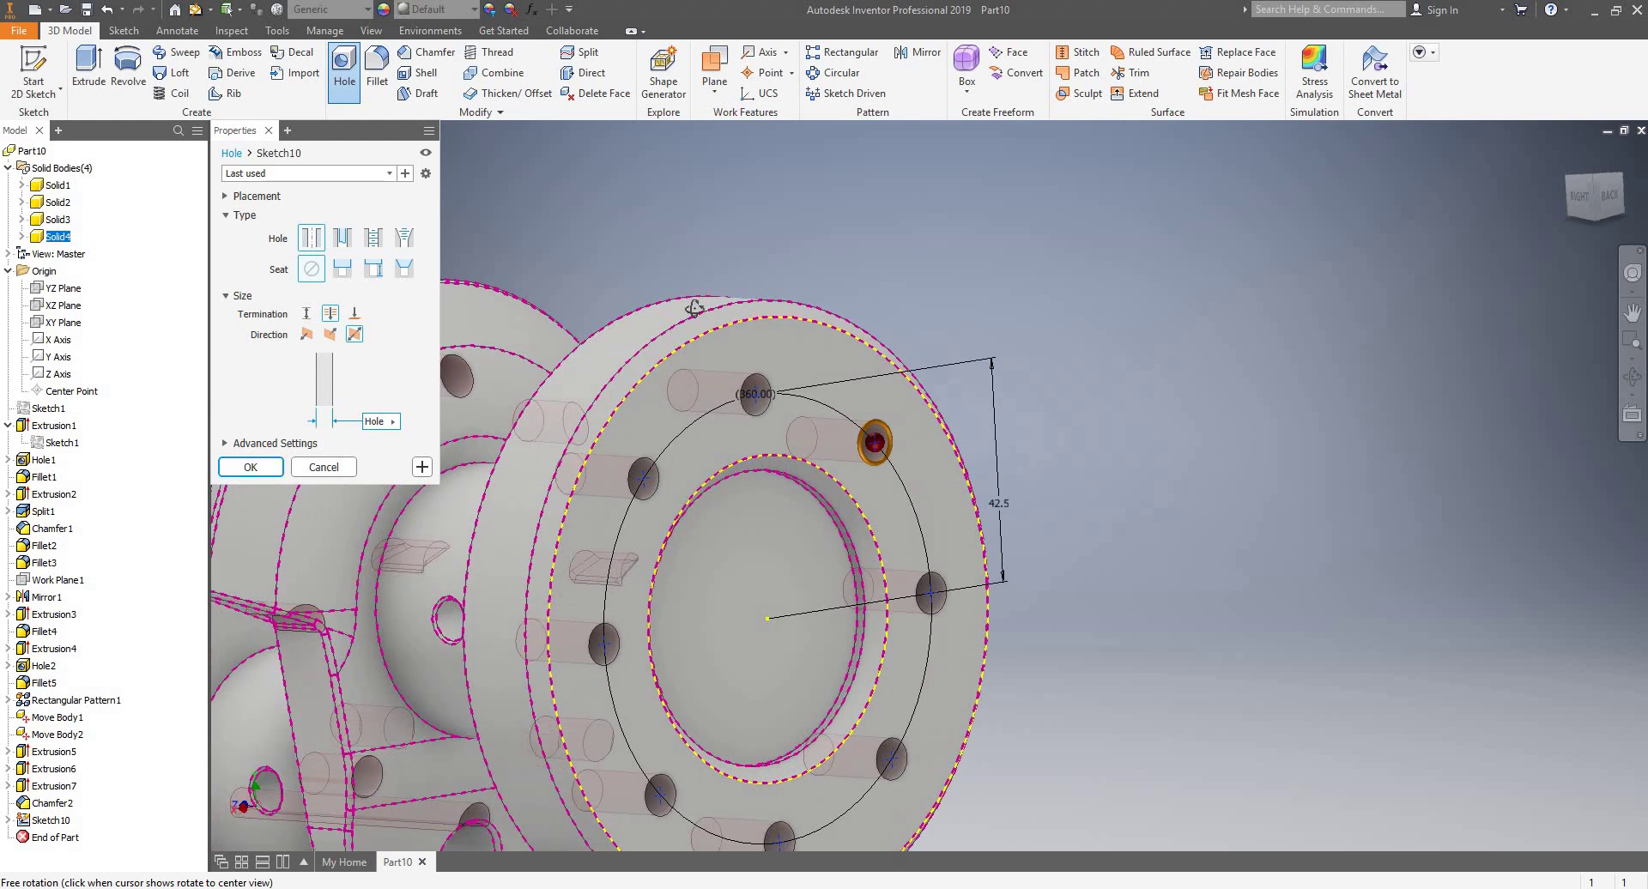
# - Set the hole seat to countersink and toggle the topmost sketch point in the hole placement selection
pyautogui.click(403, 269)
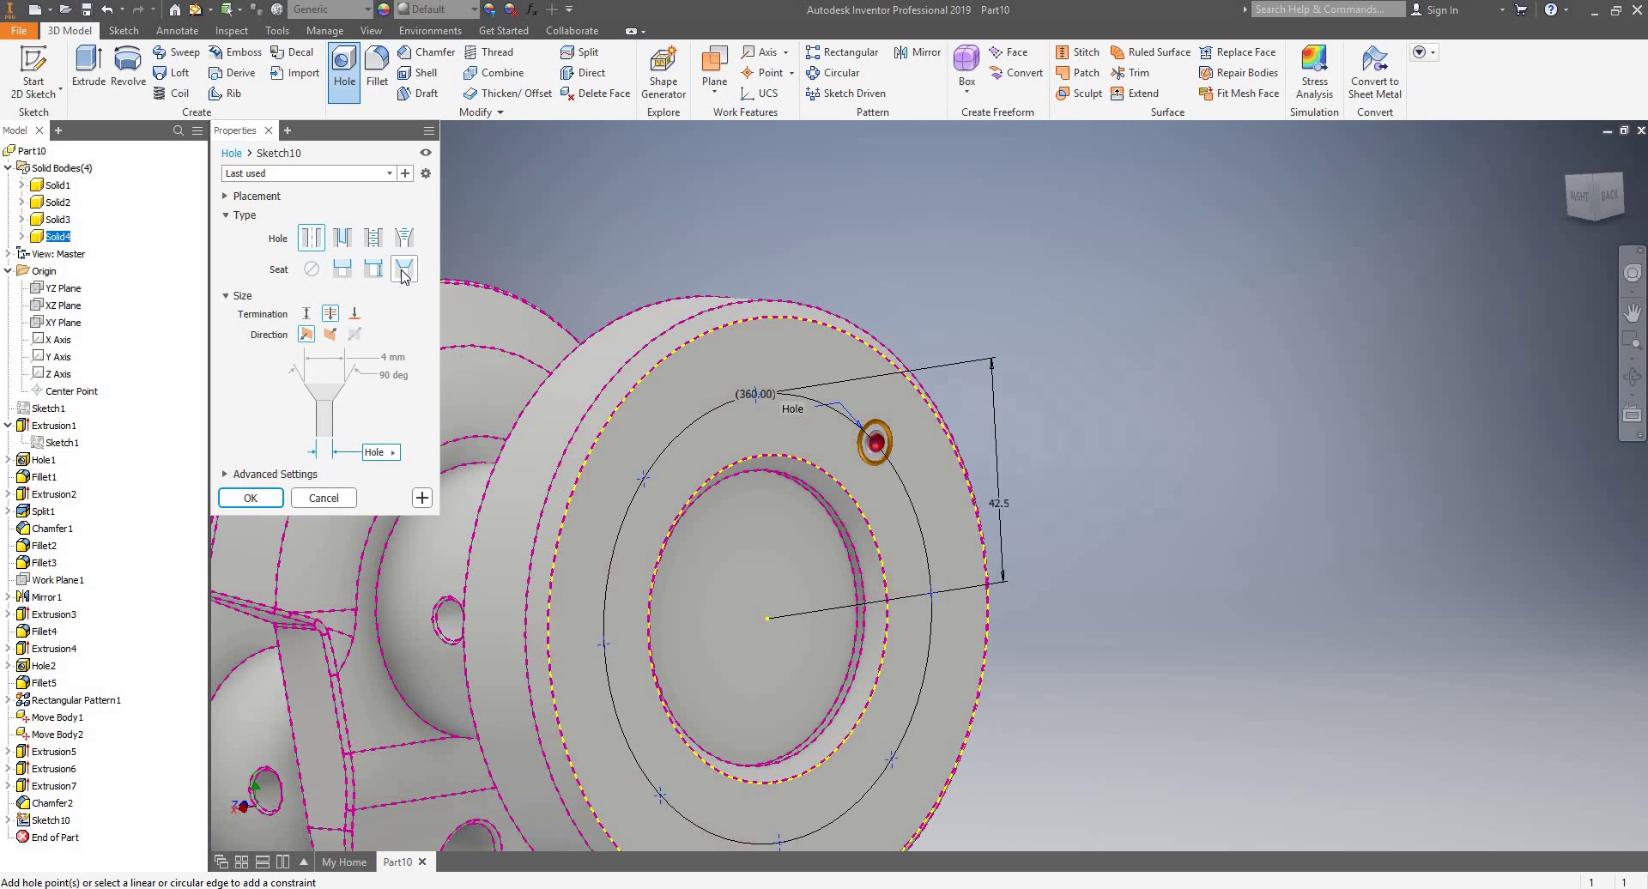
pyautogui.click(755, 395)
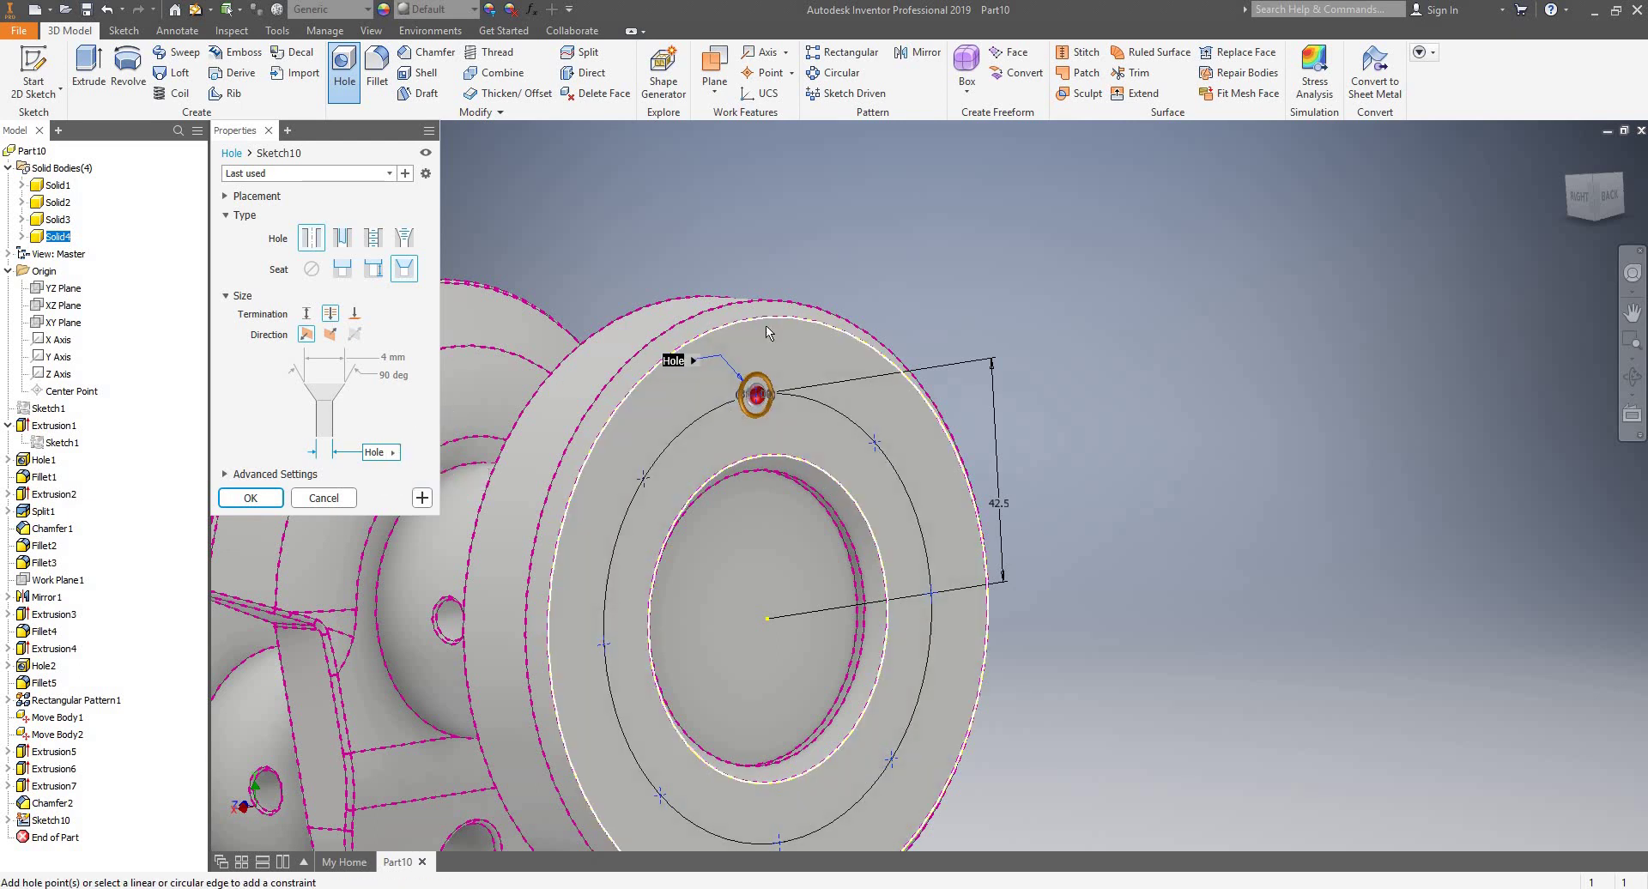
pyautogui.scroll(-3, 783, 340)
pyautogui.scroll(3, 783, 340)
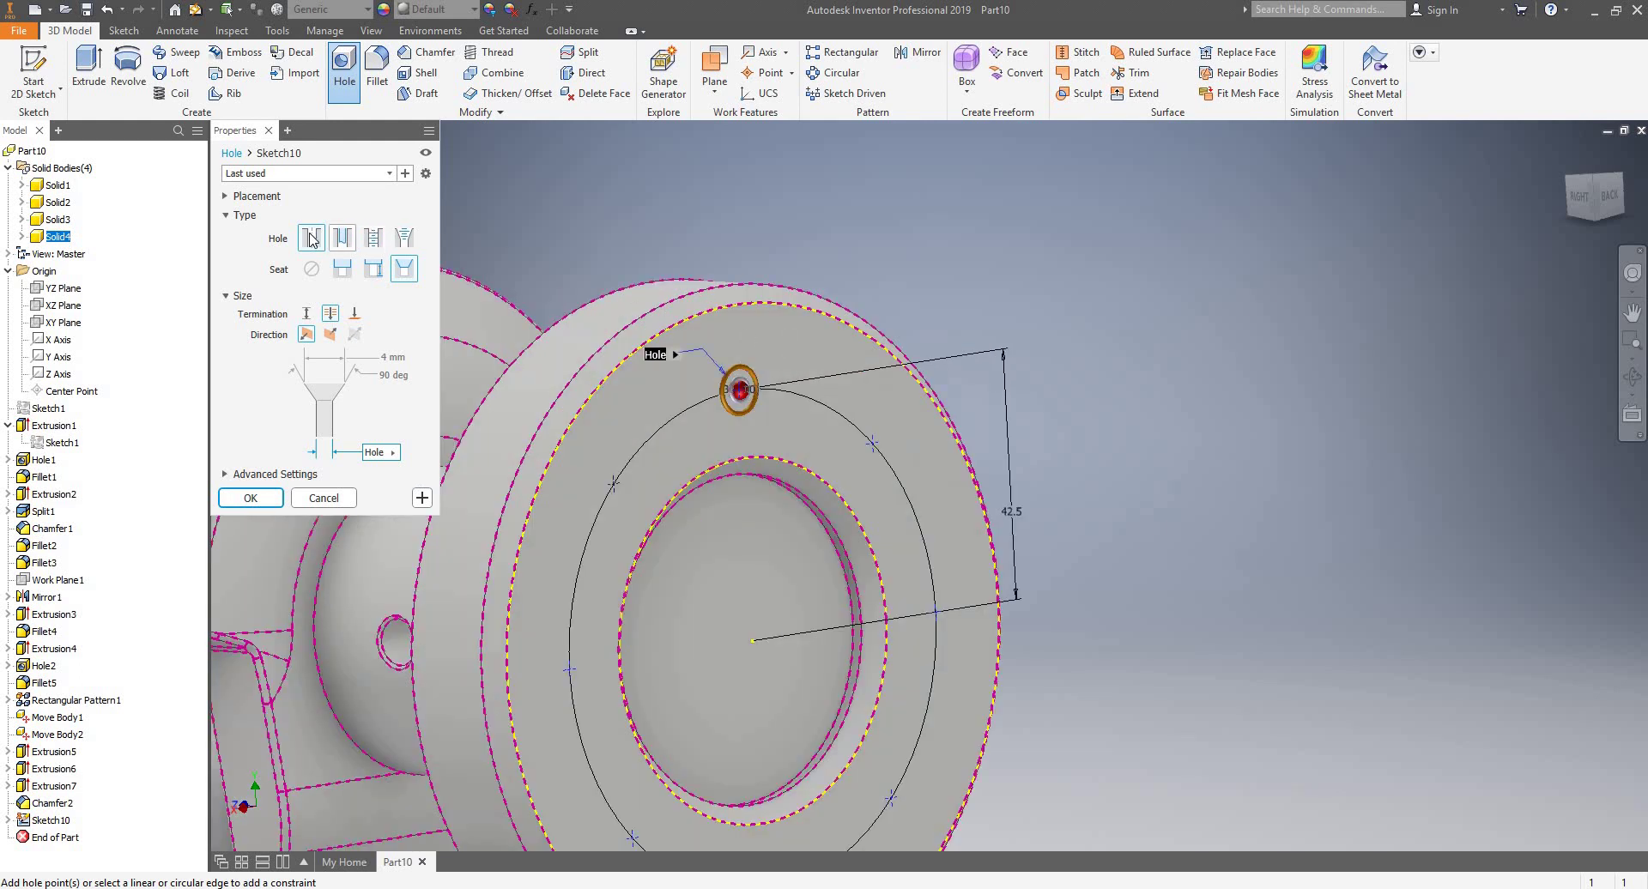
pyautogui.click(387, 178)
pyautogui.click(295, 193)
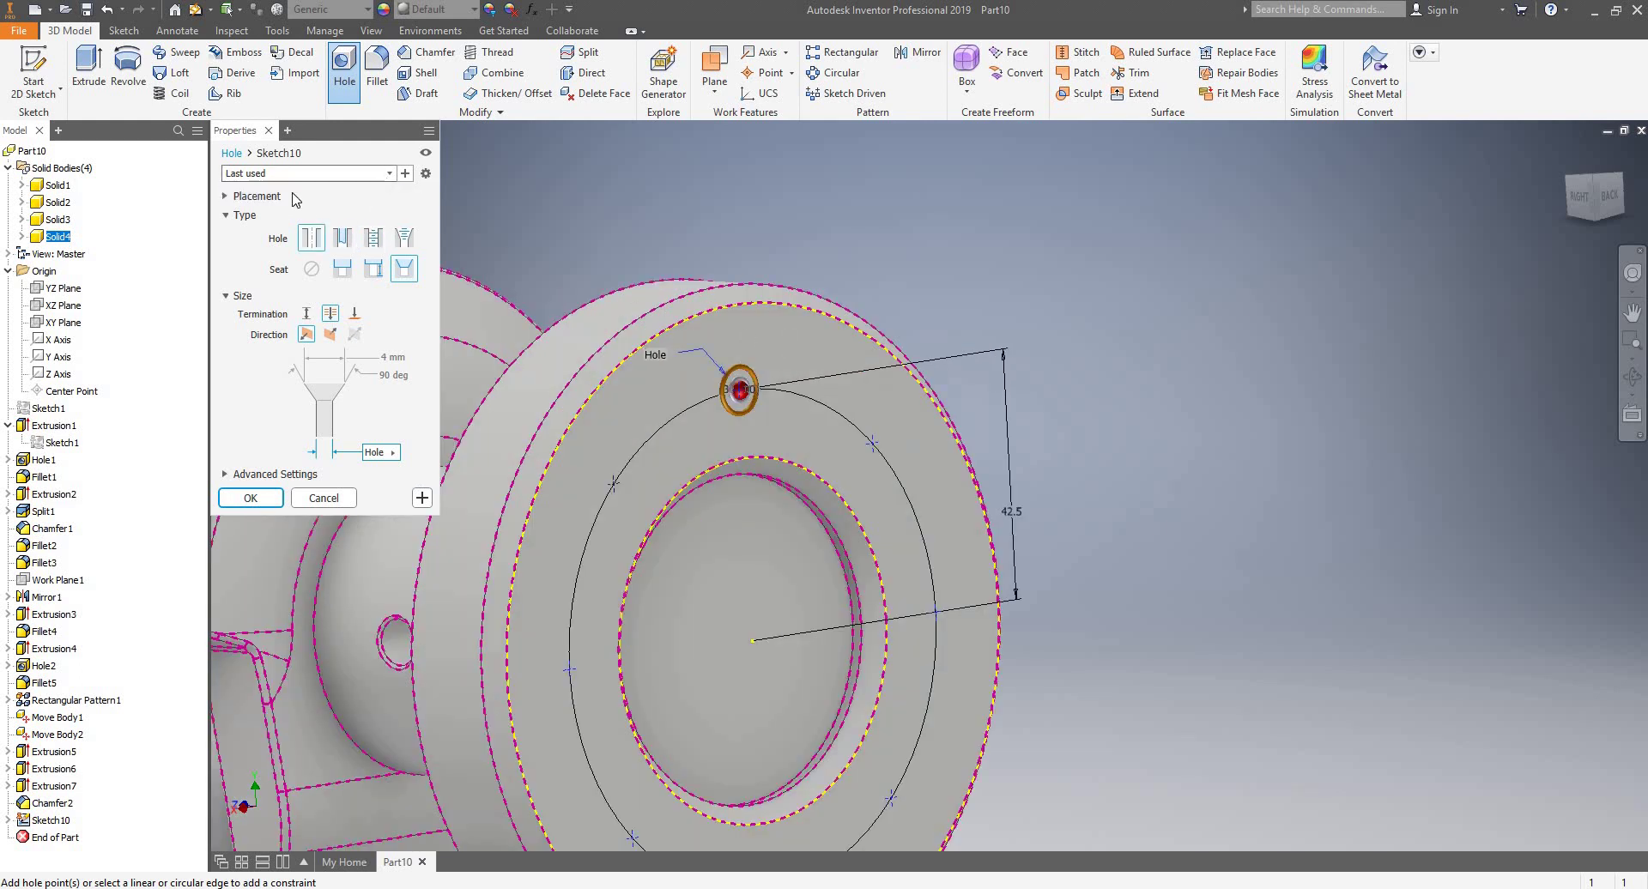
pyautogui.click(226, 197)
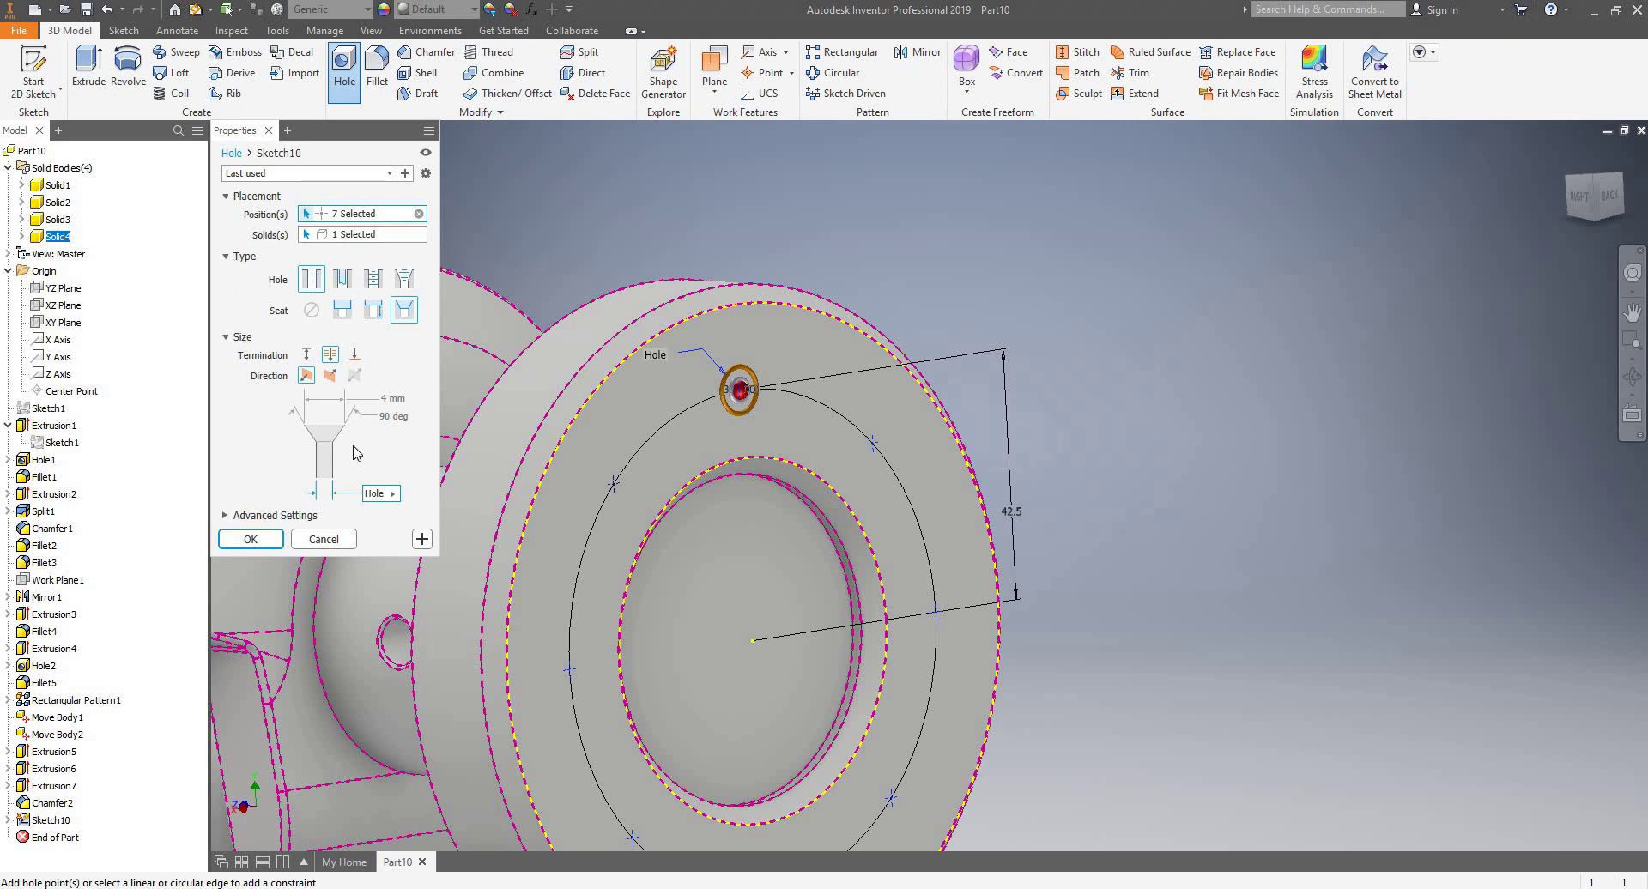
# - Set the hole termination to To and pick the flange's inner face, on the shaft side, as the end surface
pyautogui.scroll(-5, 873, 326)
pyautogui.keyDown('shift'); pyautogui.moveTo(940, 320); pyautogui.dragTo(1013, 350, button='middle'); pyautogui.keyUp('shift')
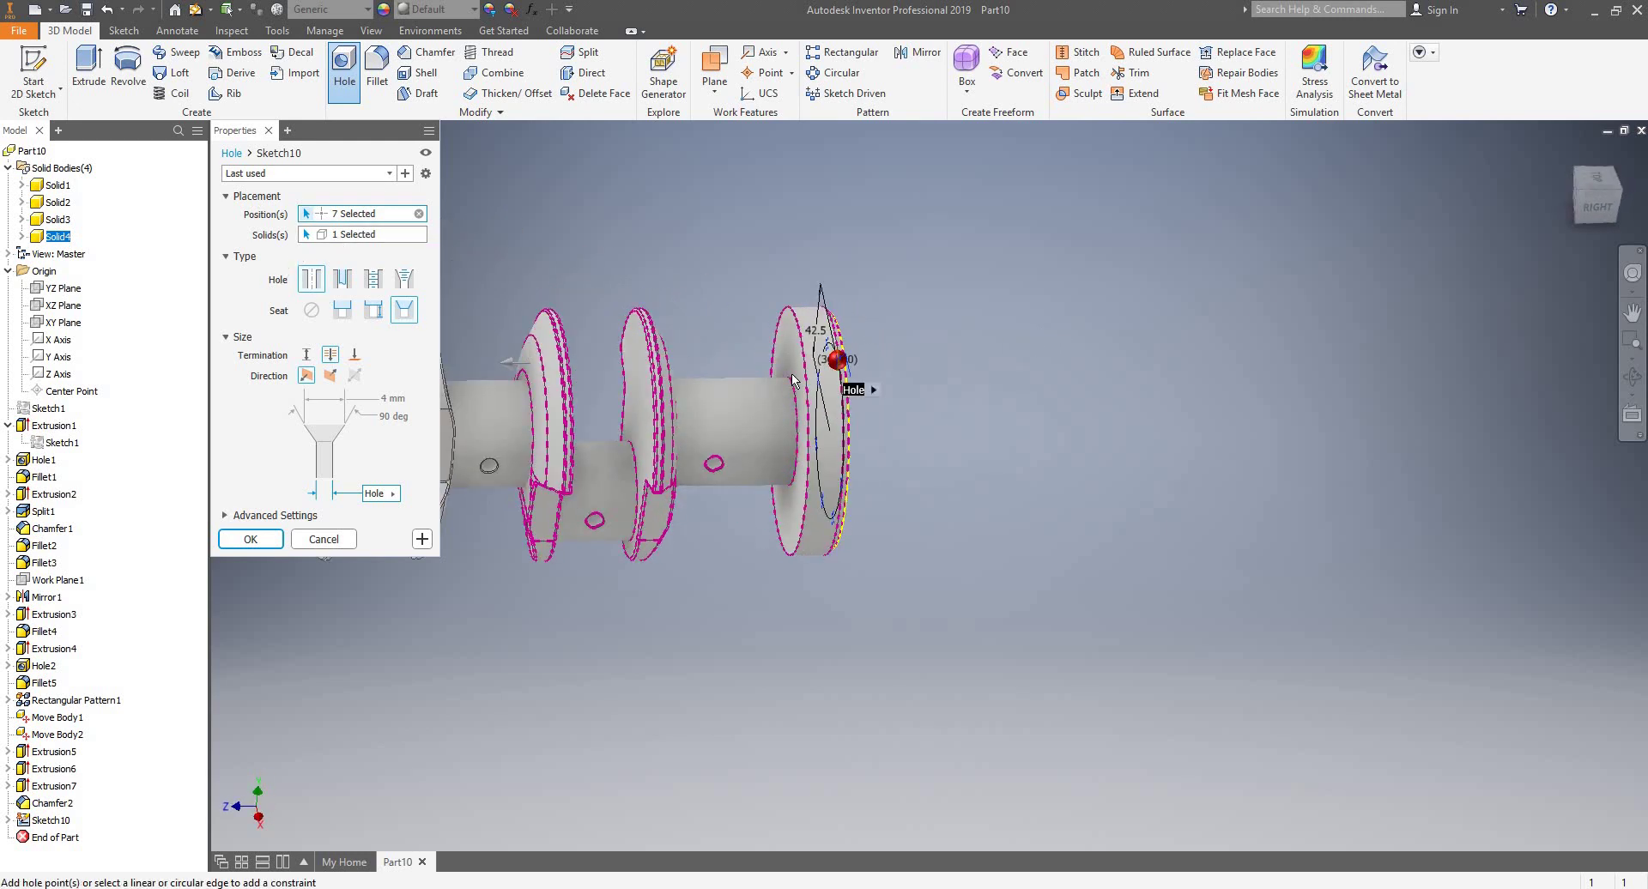
pyautogui.scroll(5, 790, 373)
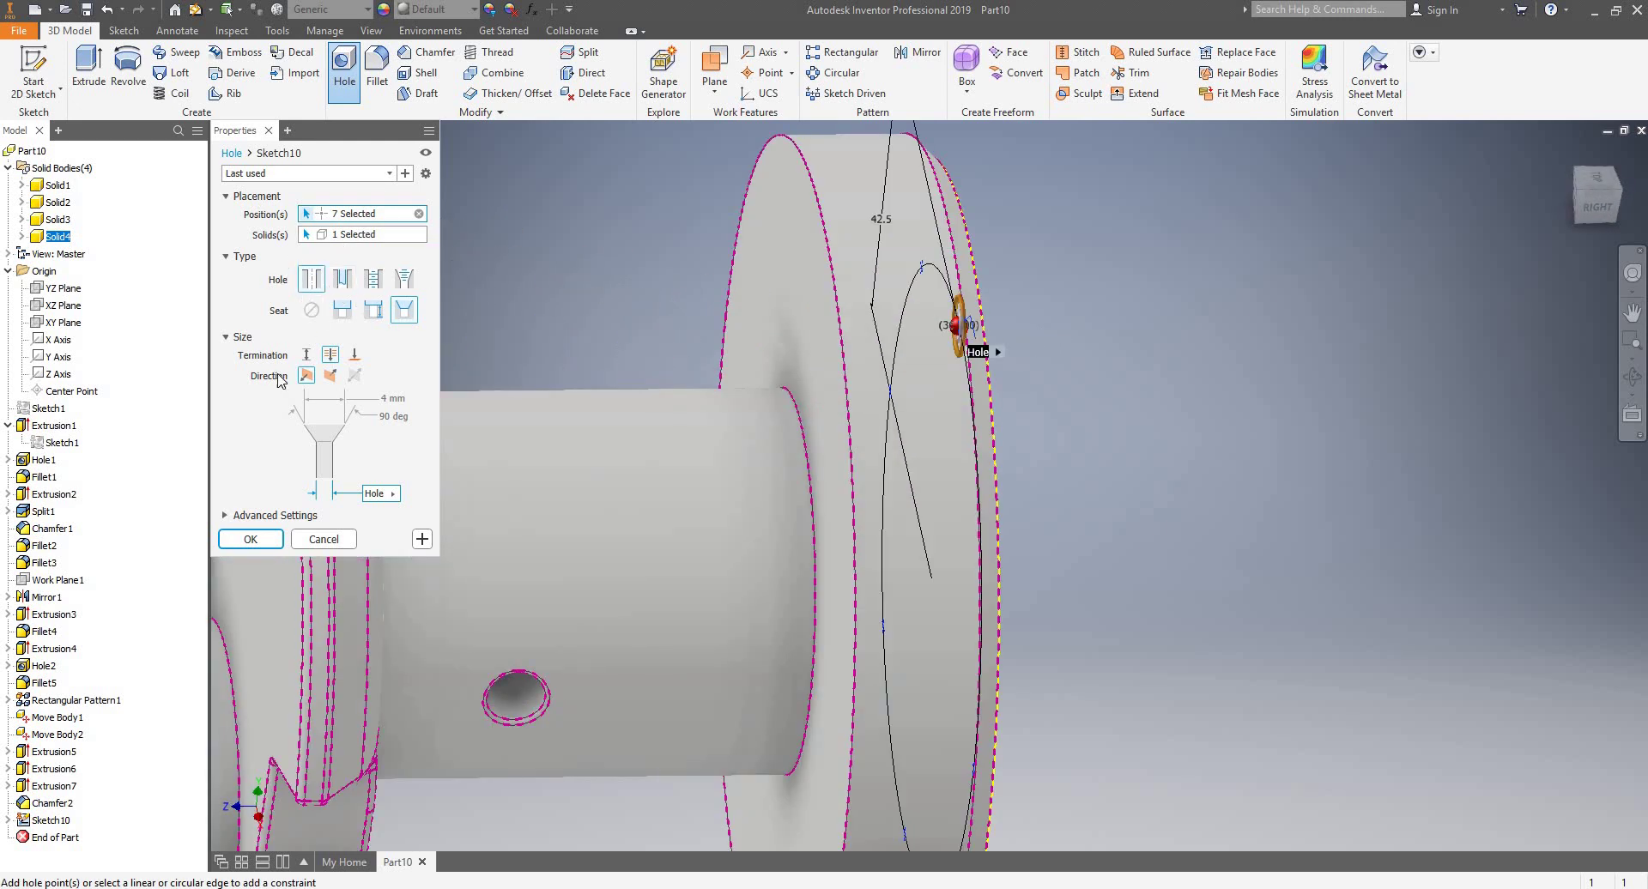
pyautogui.click(354, 355)
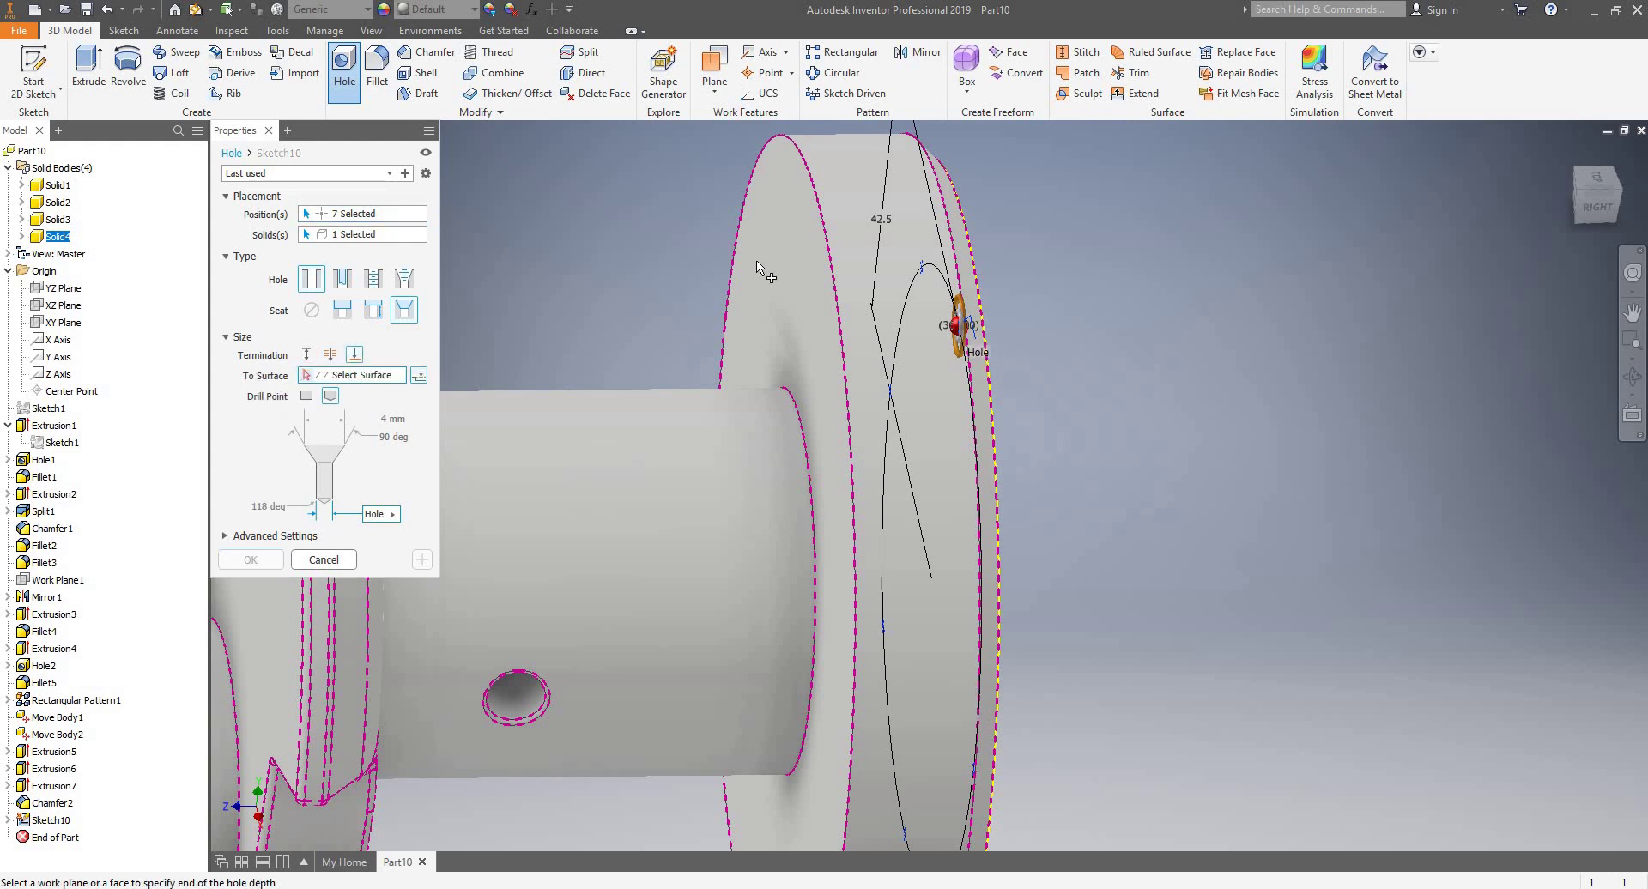
pyautogui.click(799, 264)
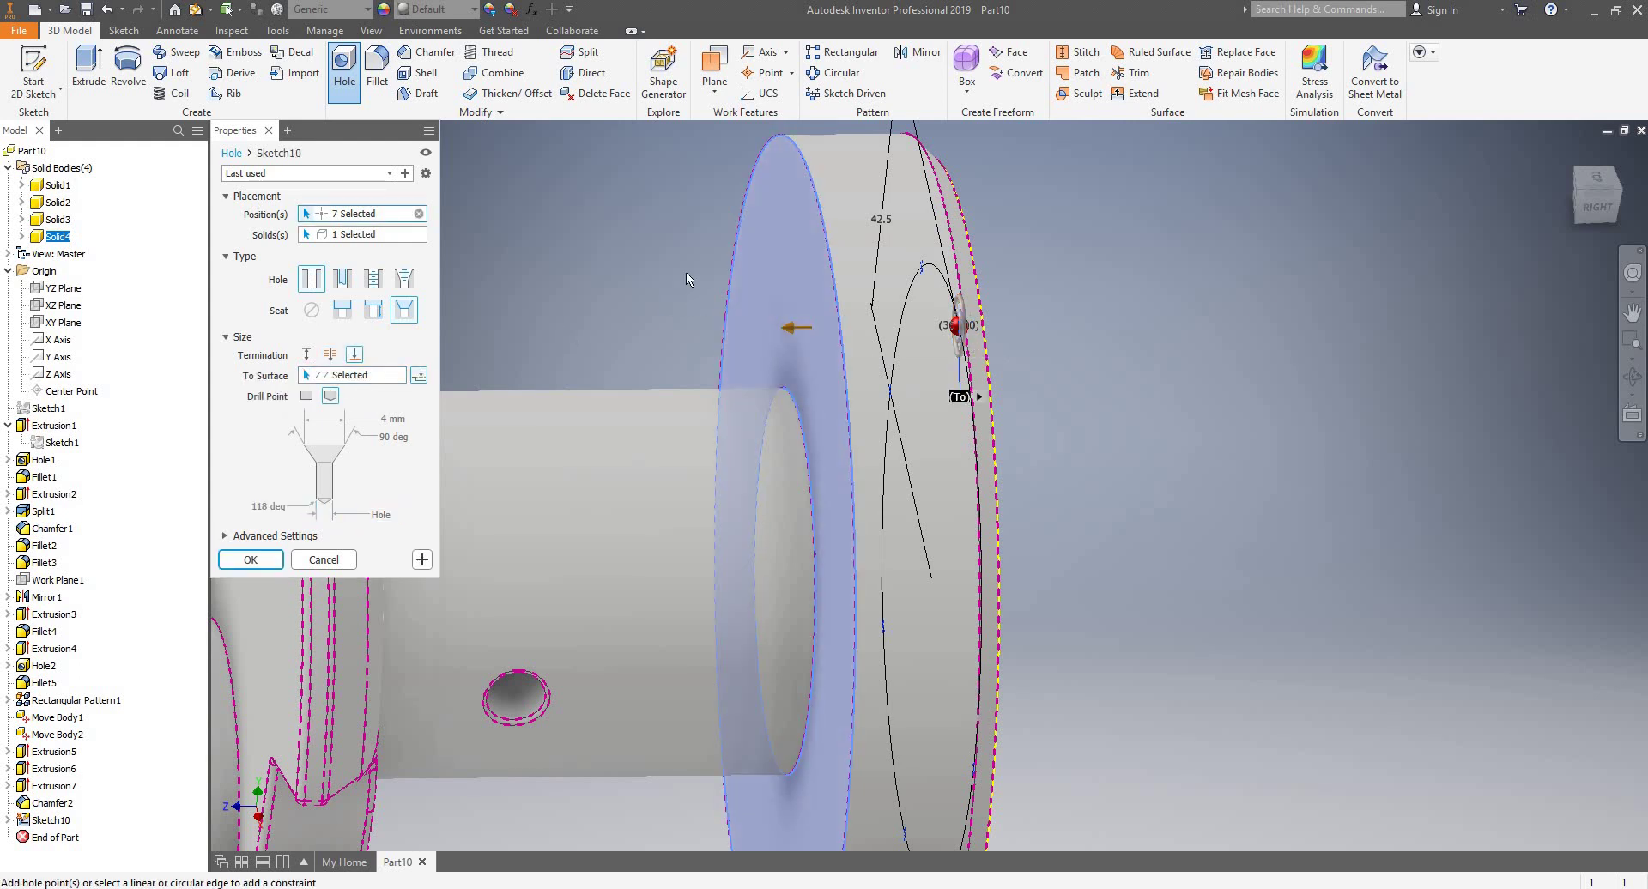
# - Cancel the countersunk Hole feature on the end flange
pyautogui.scroll(3, 687, 271)
pyautogui.keyDown('shift'); pyautogui.moveTo(729, 251); pyautogui.dragTo(755, 273, button='middle'); pyautogui.keyUp('shift')
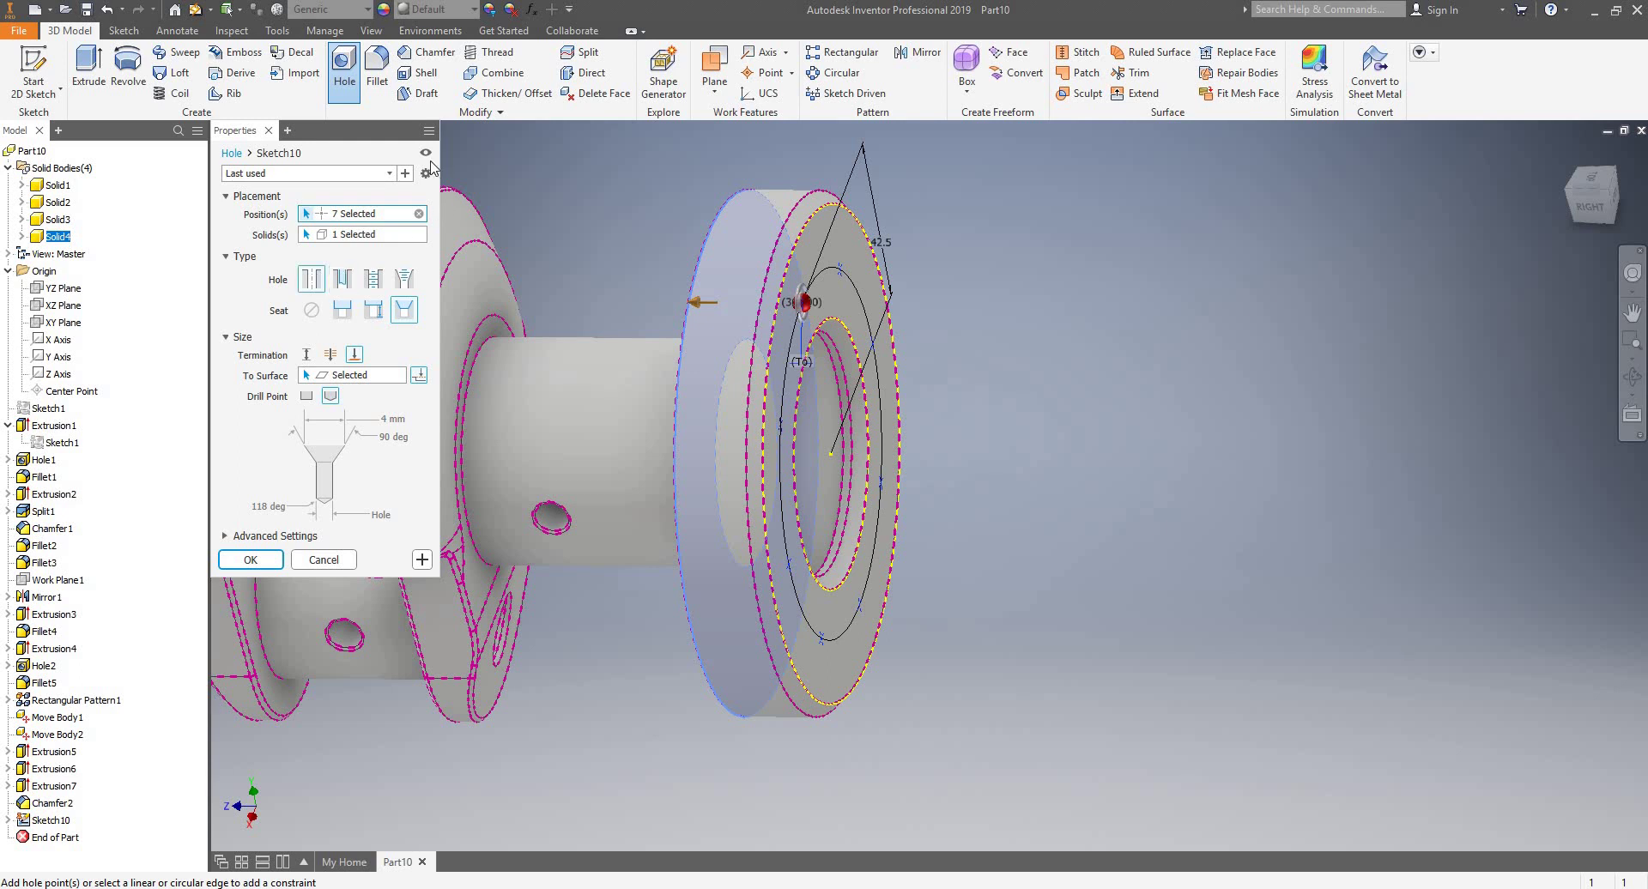
pyautogui.click(269, 131)
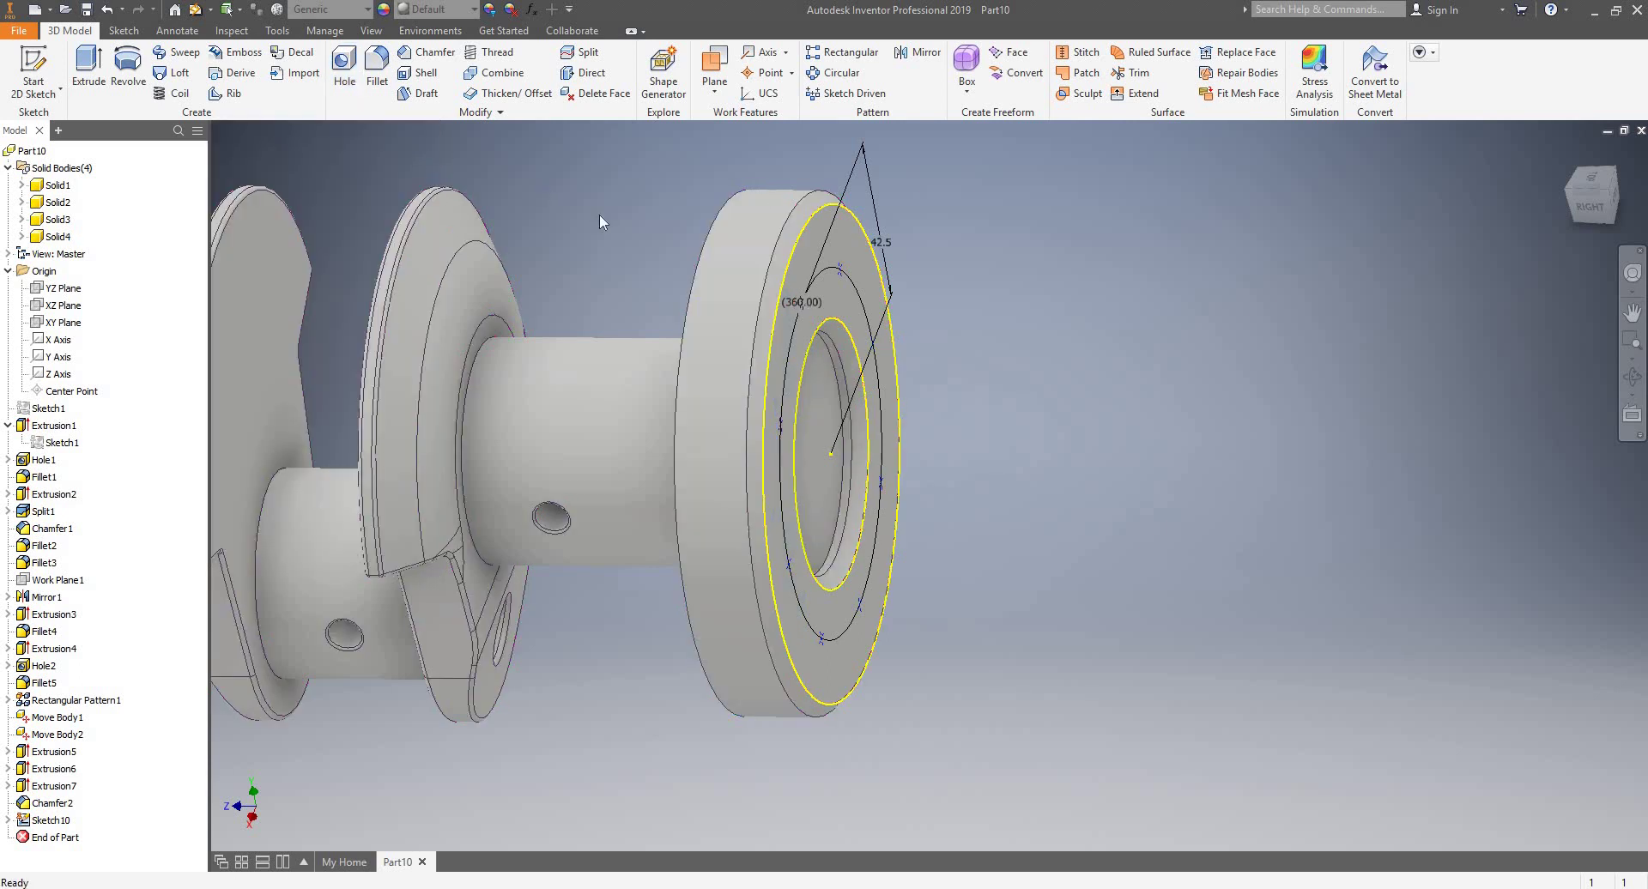
# - Create simple holes without a seat at the eight patterned flange points, terminated To the flange's inner face on the shaft side
pyautogui.click(344, 77)
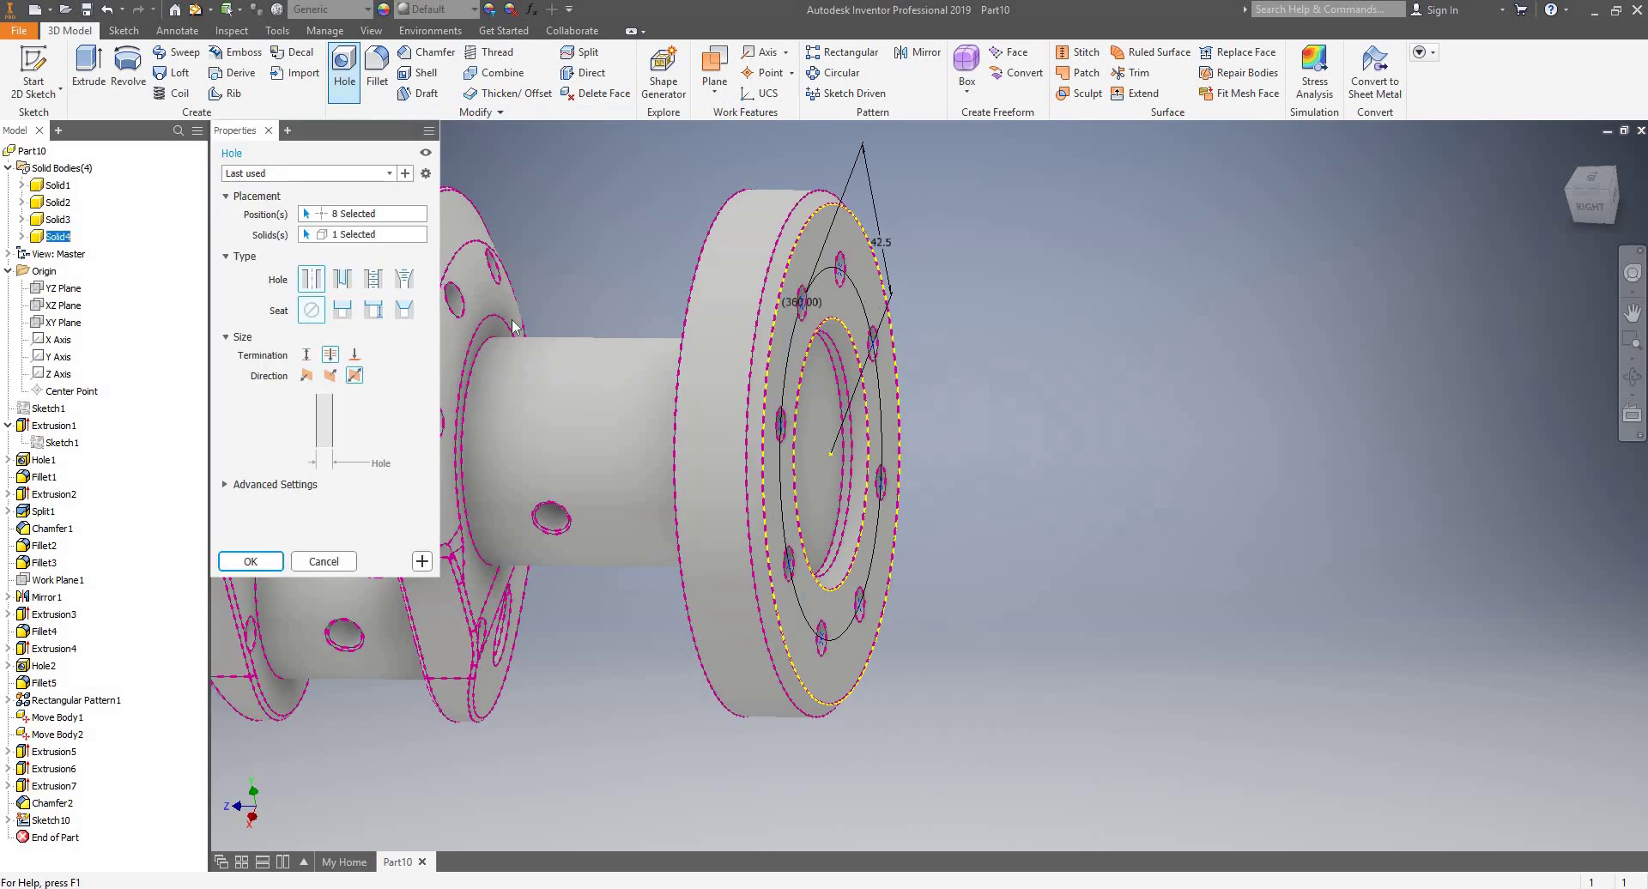
pyautogui.moveTo(739, 232)
pyautogui.keyDown('shift'); pyautogui.mouseDown(button='middle')
pyautogui.moveTo(534, 367)
pyautogui.moveTo(389, 354)
pyautogui.mouseUp(button='middle'); pyautogui.keyUp('shift')
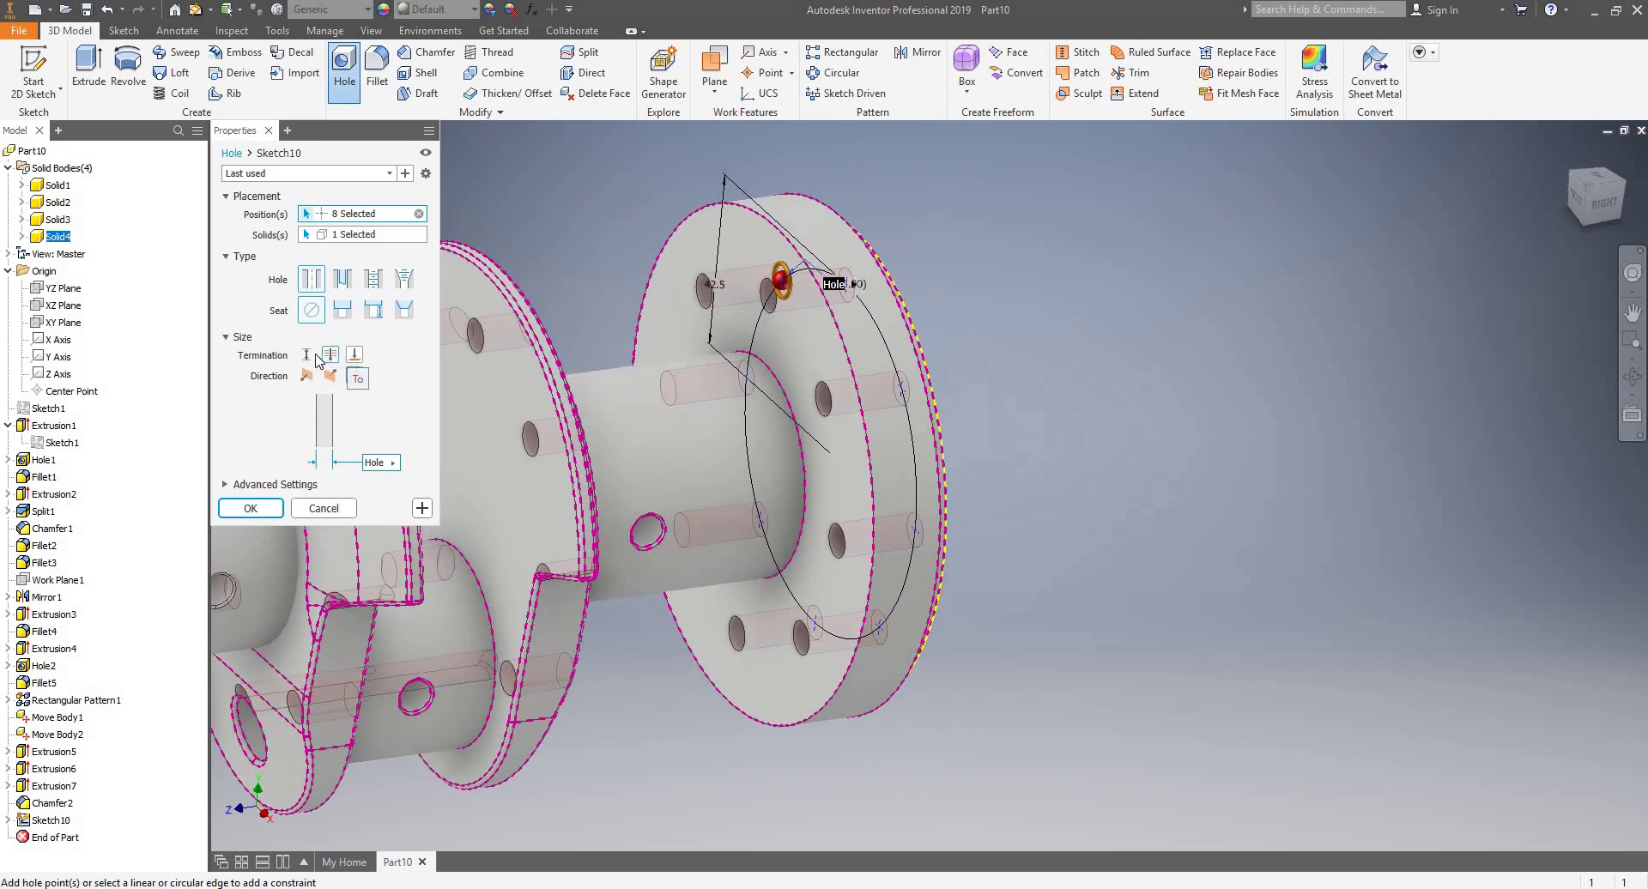
pyautogui.click(355, 356)
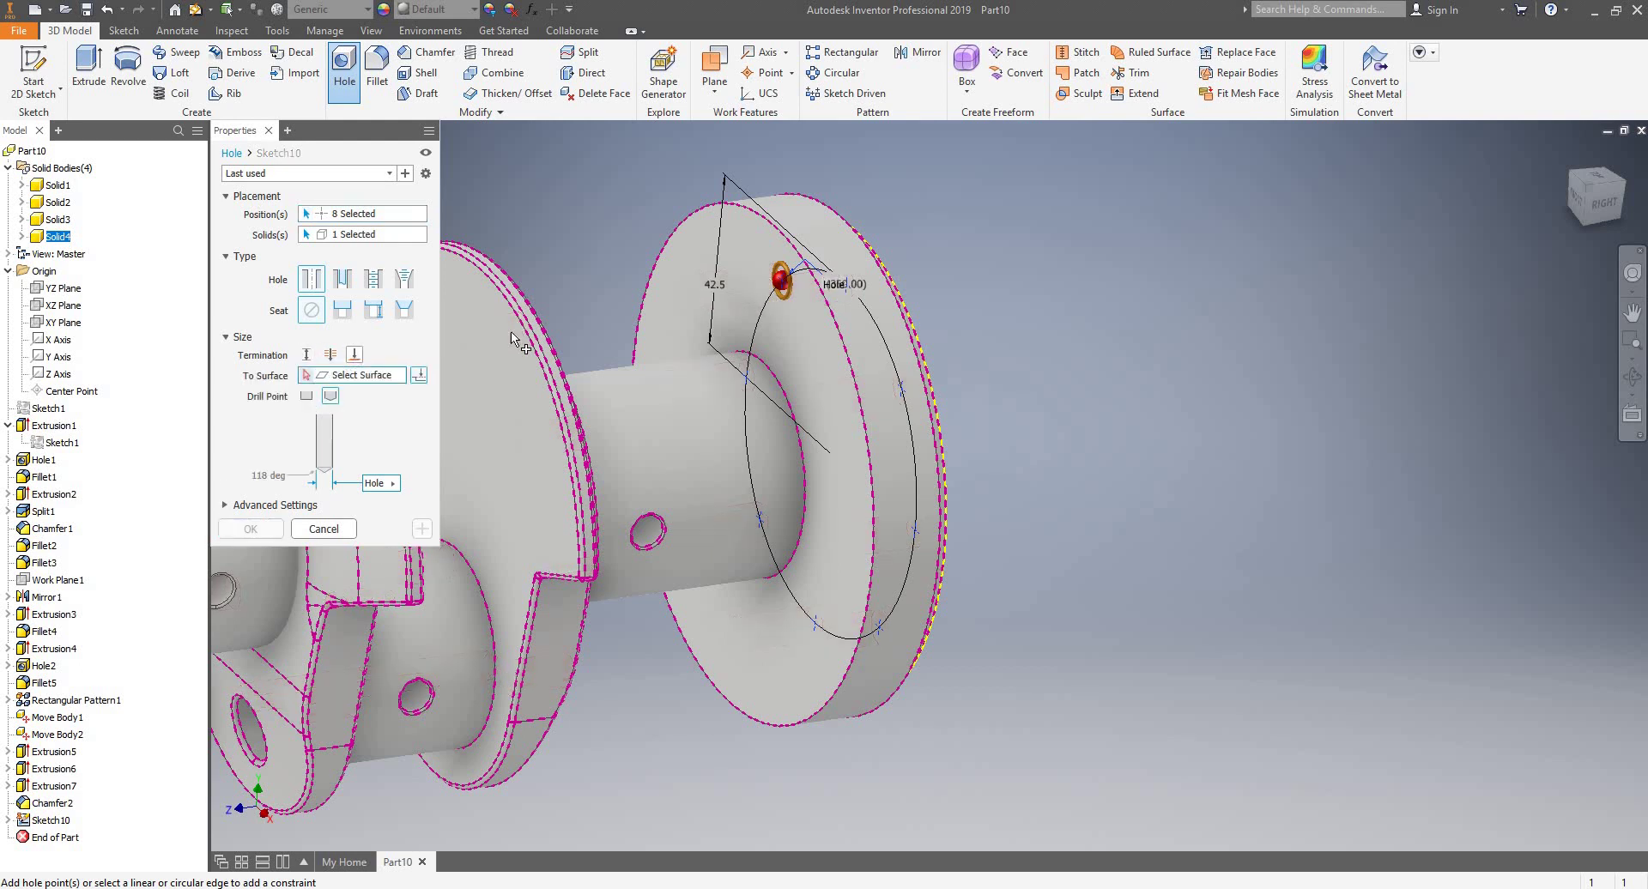
pyautogui.click(826, 341)
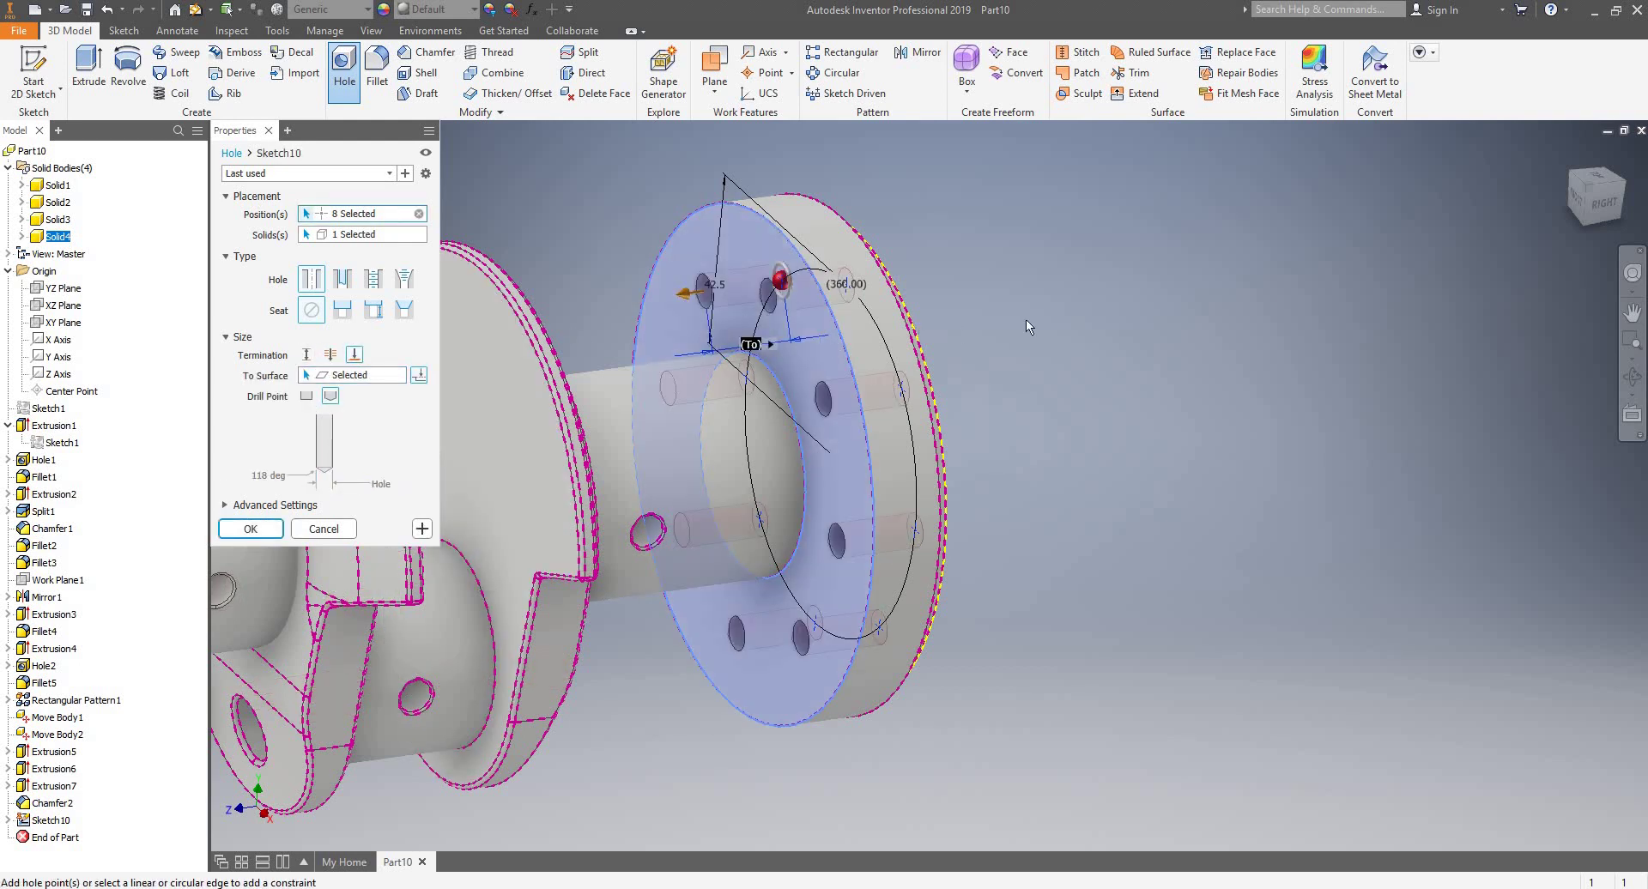
pyautogui.keyDown('shift'); pyautogui.moveTo(1035, 286); pyautogui.dragTo(566, 409, button='middle'); pyautogui.keyUp('shift')
pyautogui.click(251, 529)
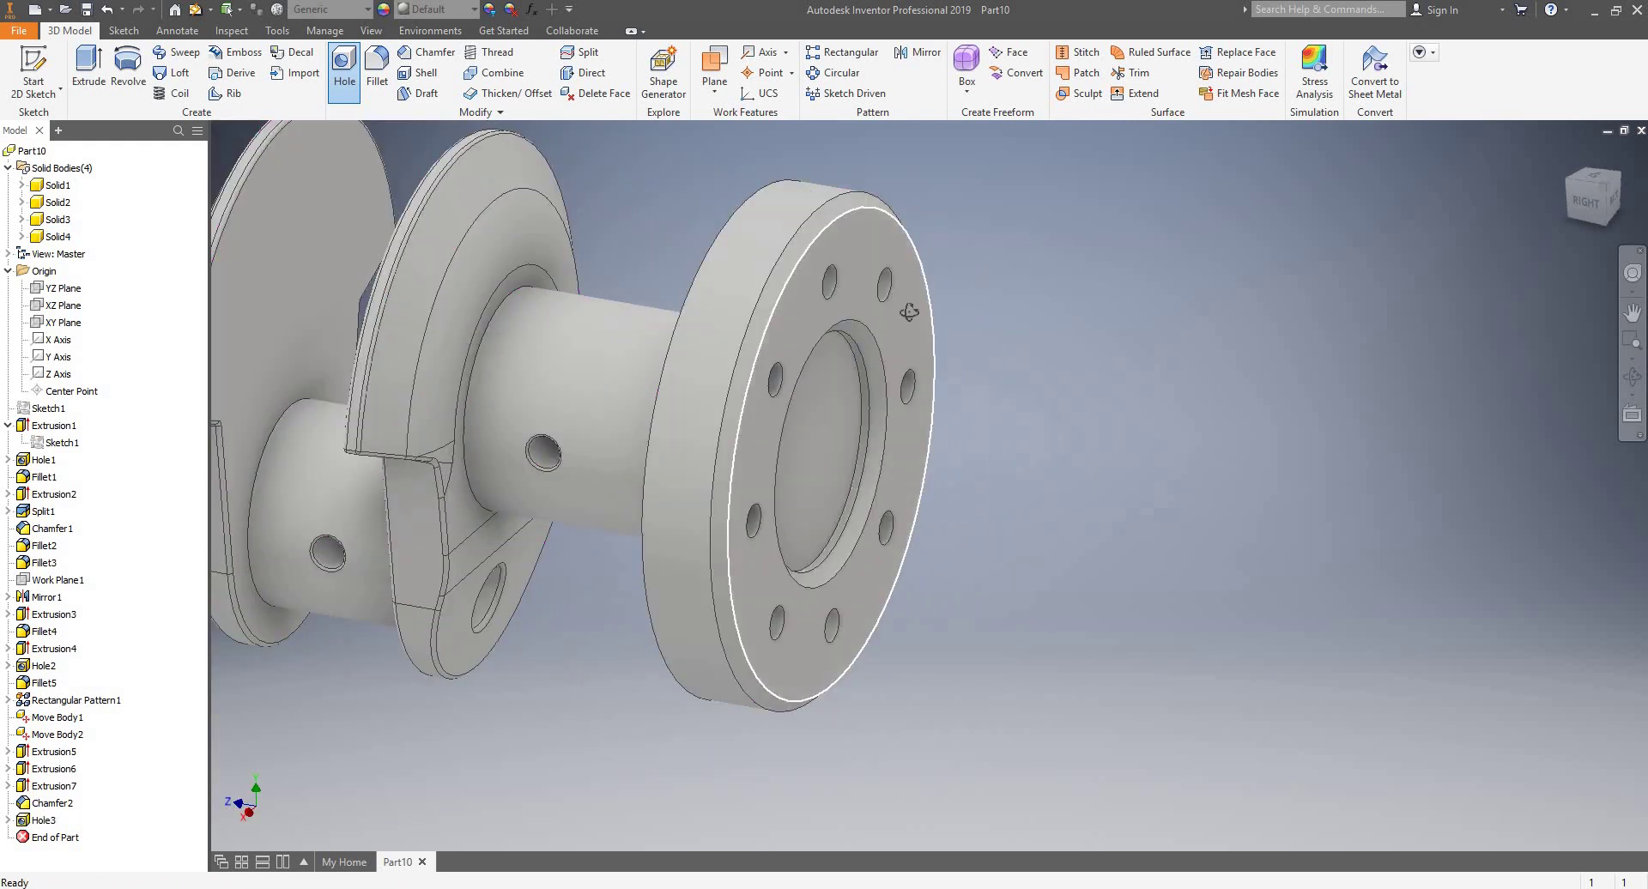
# - Examine the flange's bolt holes and the whole crankshaft from several distances and angles
pyautogui.keyDown('shift'); pyautogui.moveTo(949, 305); pyautogui.dragTo(663, 420, button='middle'); pyautogui.keyUp('shift')
pyautogui.scroll(-5, 1083, 311)
pyautogui.scroll(6, 505, 448)
pyautogui.scroll(-5, 627, 373)
pyautogui.scroll(5, 680, 413)
pyautogui.scroll(-5, 663, 419)
pyautogui.scroll(3, 641, 238)
pyautogui.scroll(-3, 642, 236)
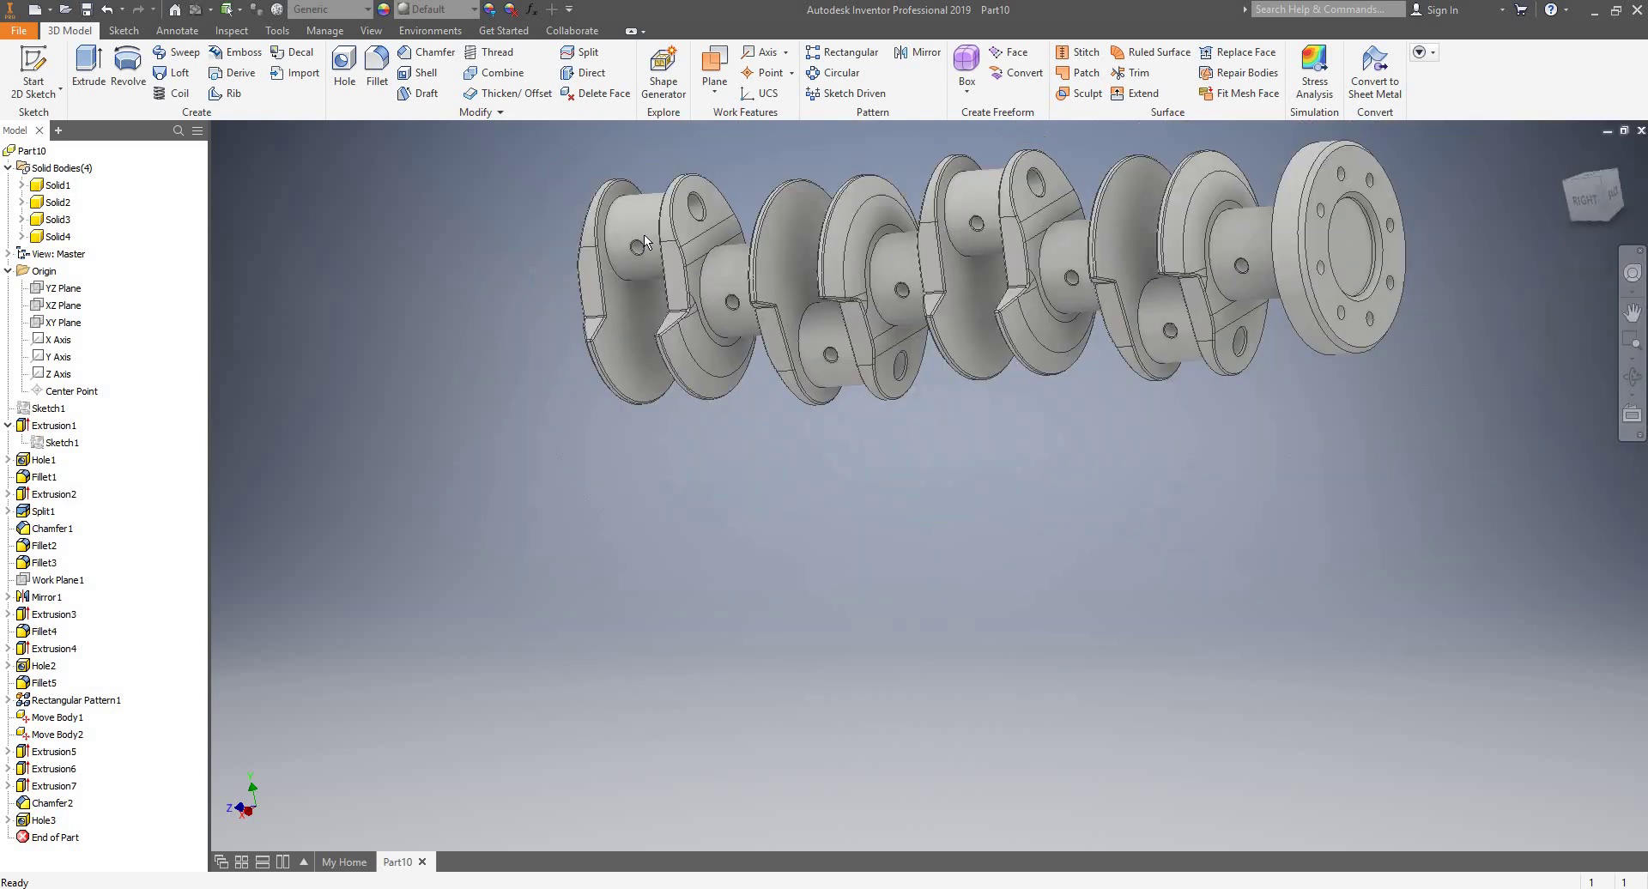
# - Turn on the visibility of Sketch1 under Extrusion1 at the first crank web
pyautogui.scroll(5, 613, 206)
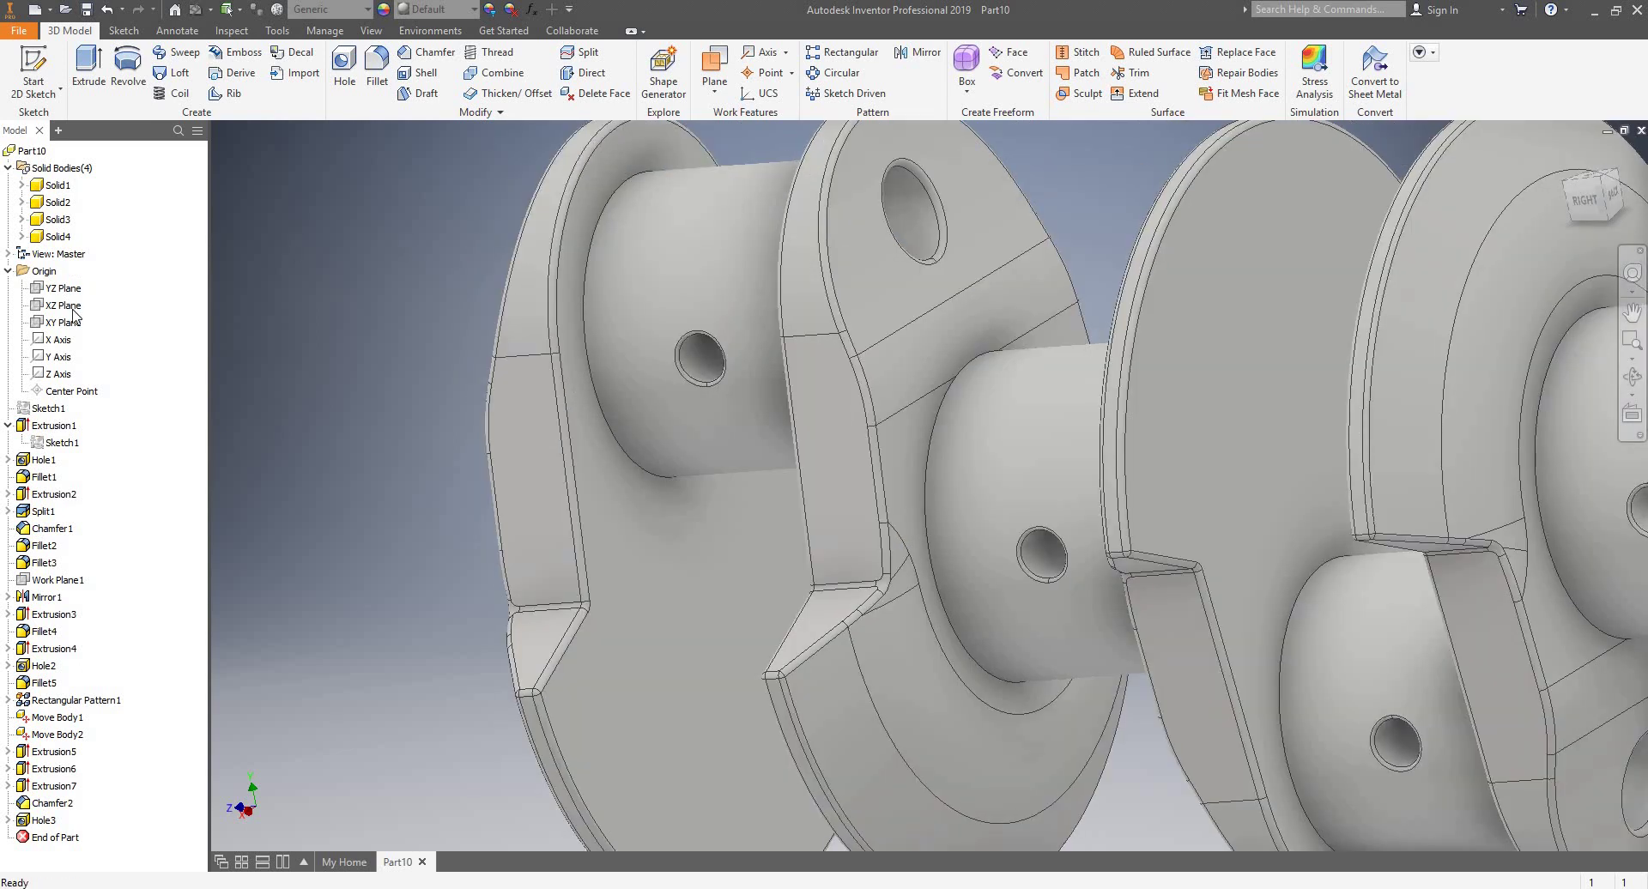
pyautogui.rightClick(55, 444)
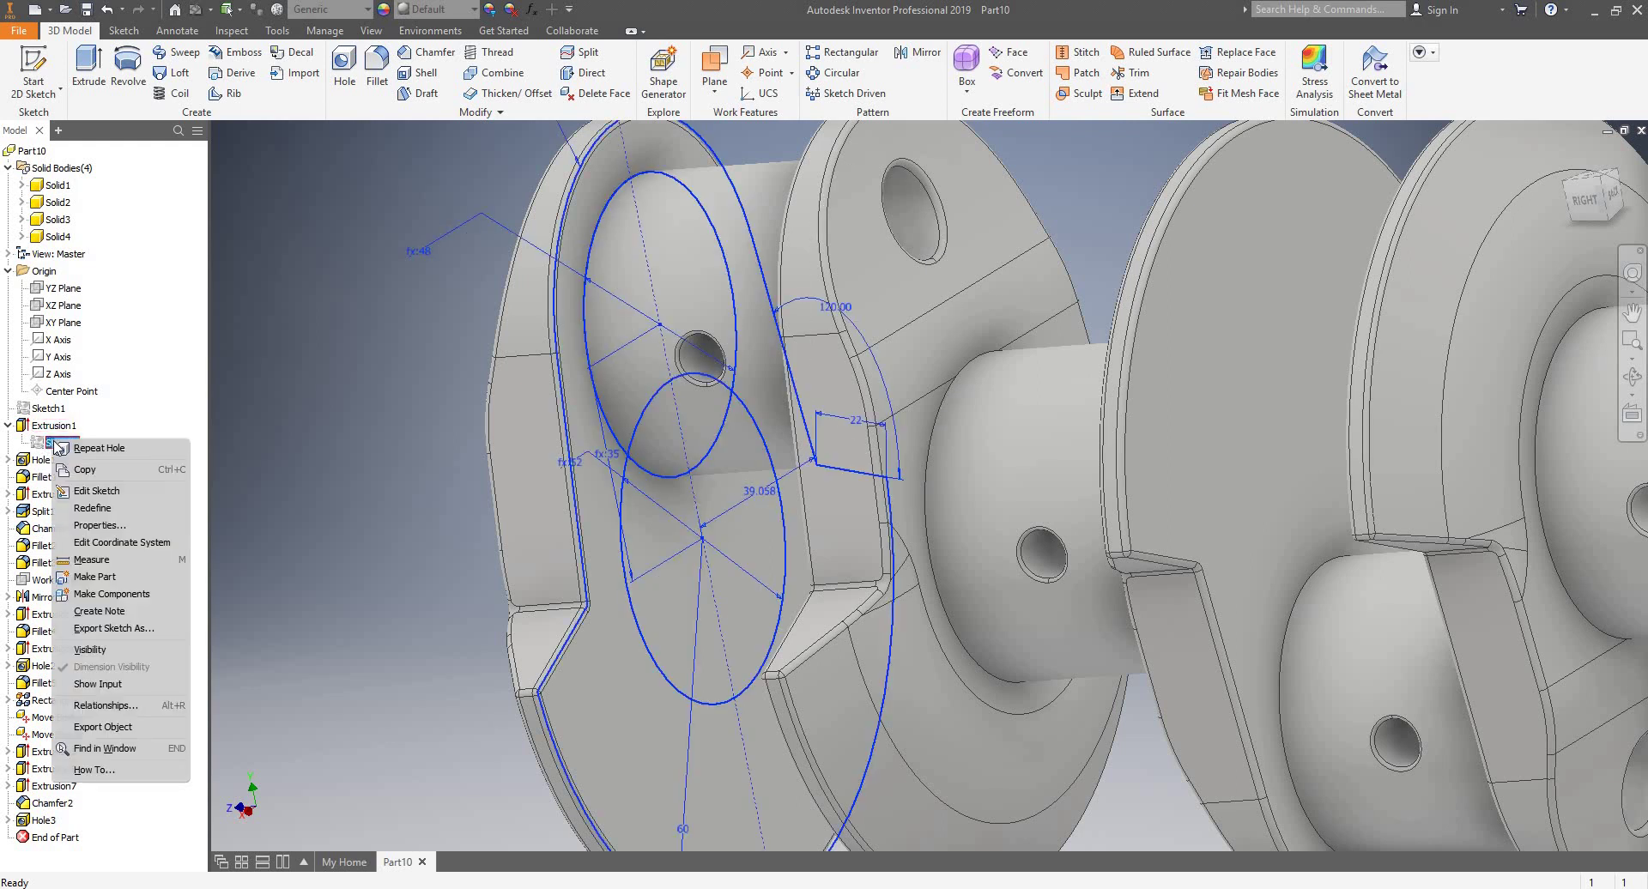
pyautogui.click(89, 649)
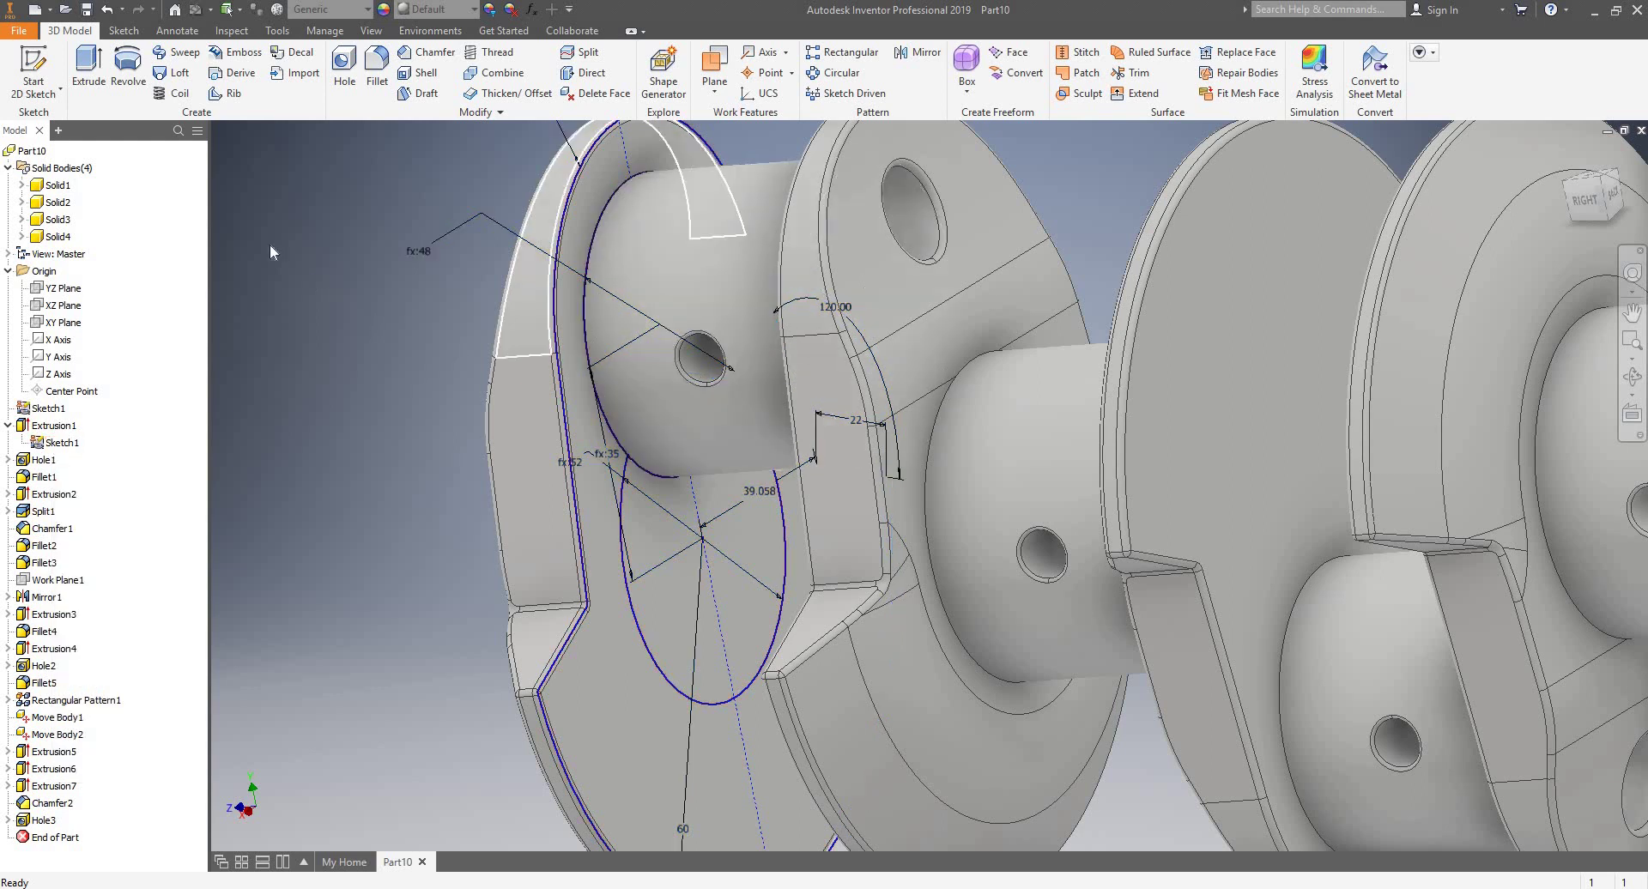
pyautogui.click(88, 73)
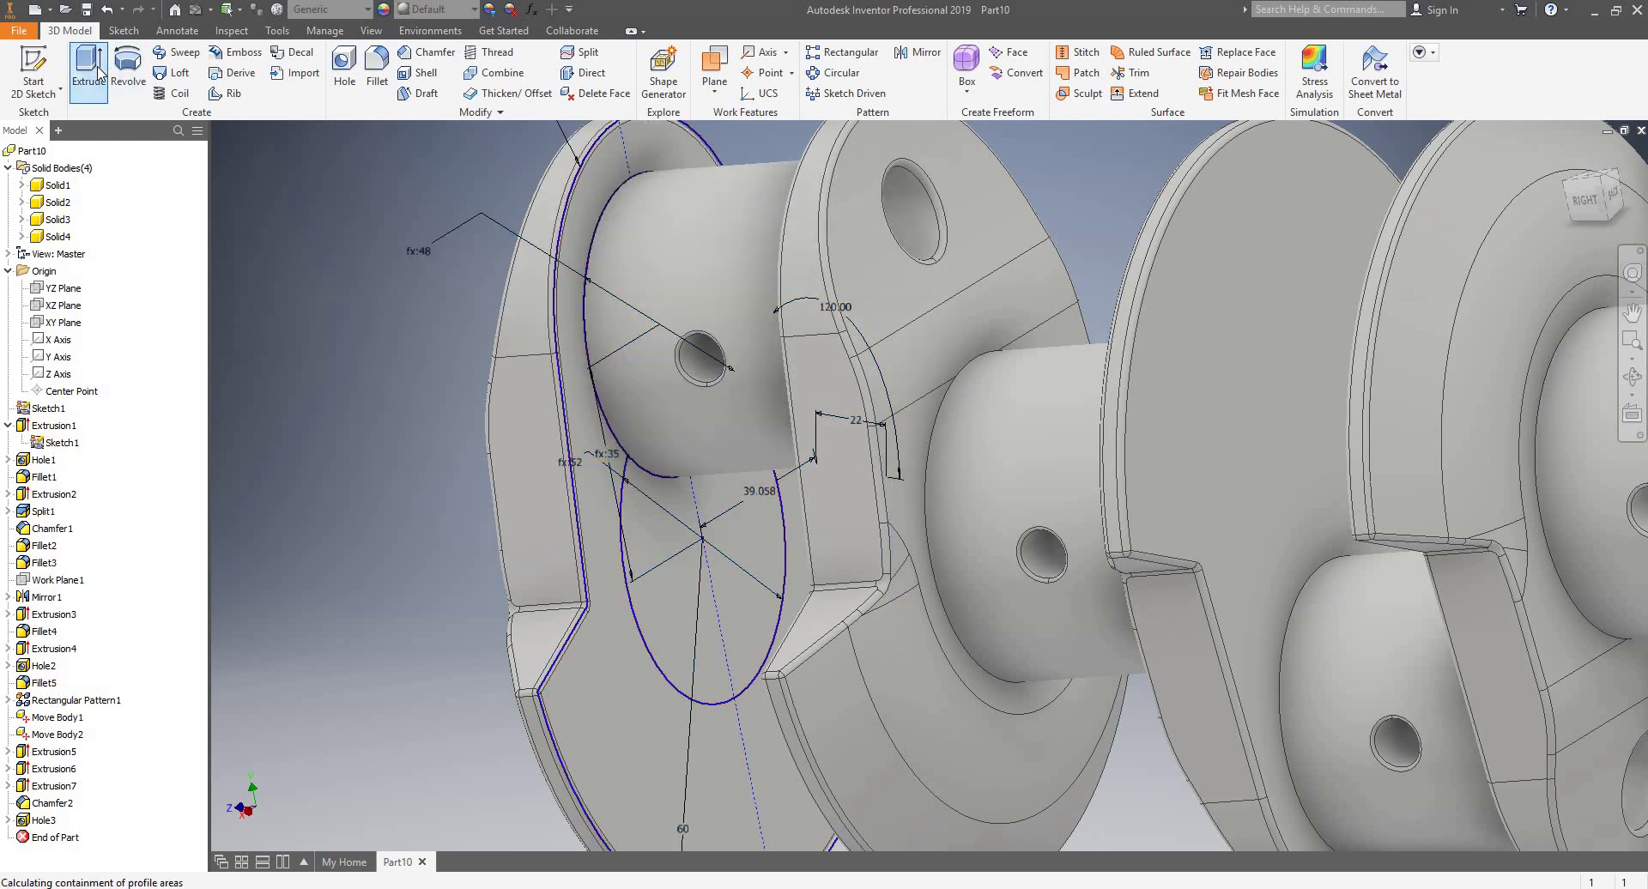
pyautogui.click(671, 621)
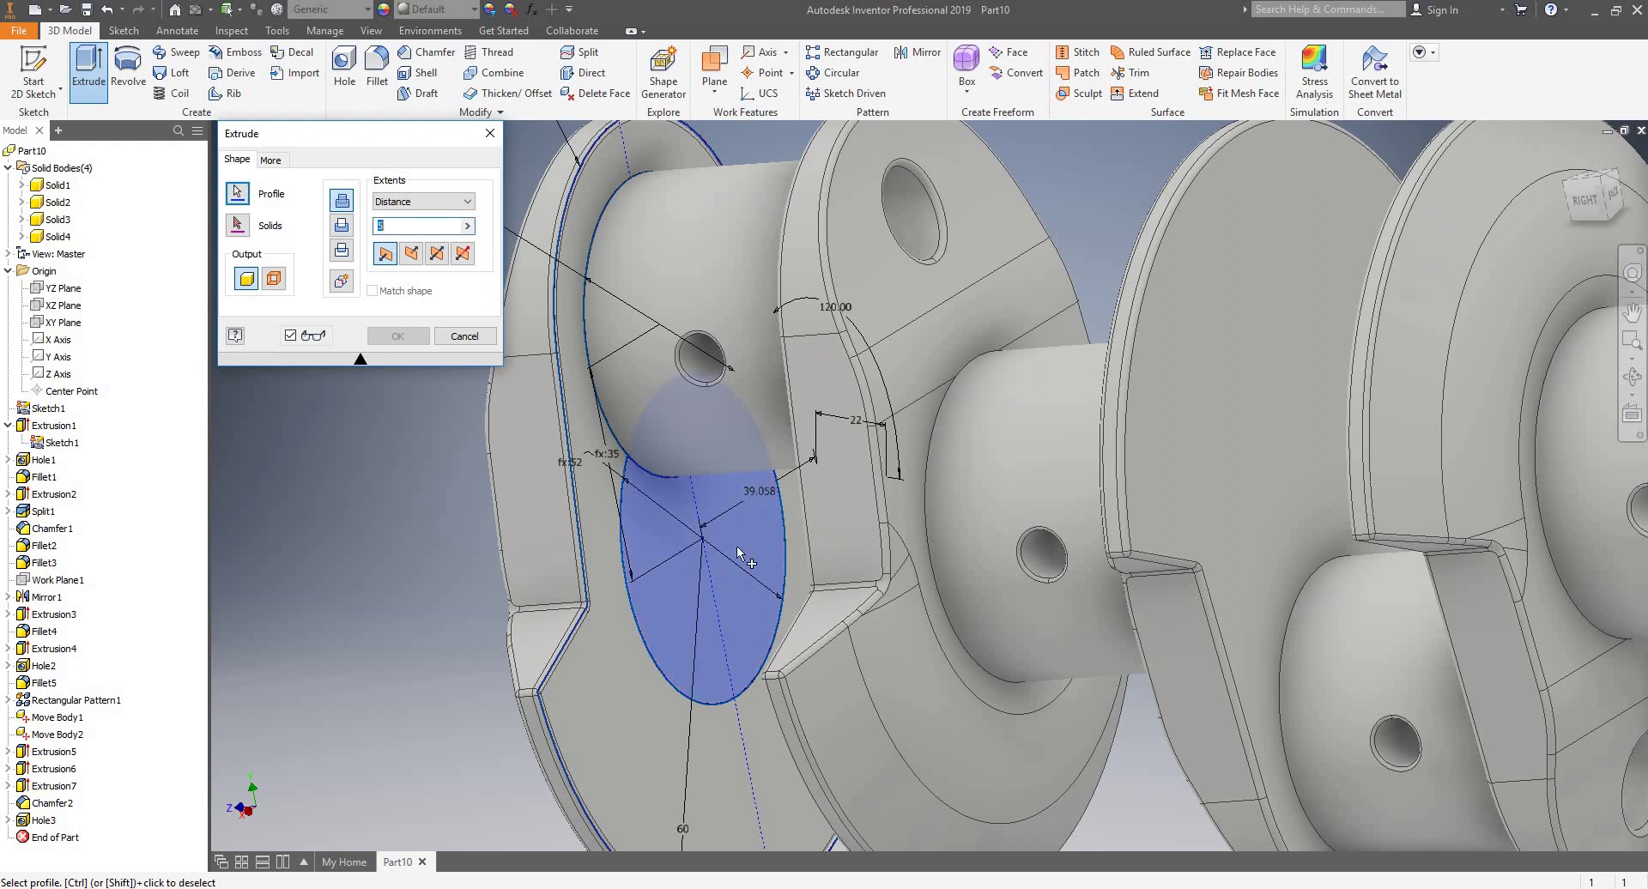
pyautogui.scroll(10, 923, 326)
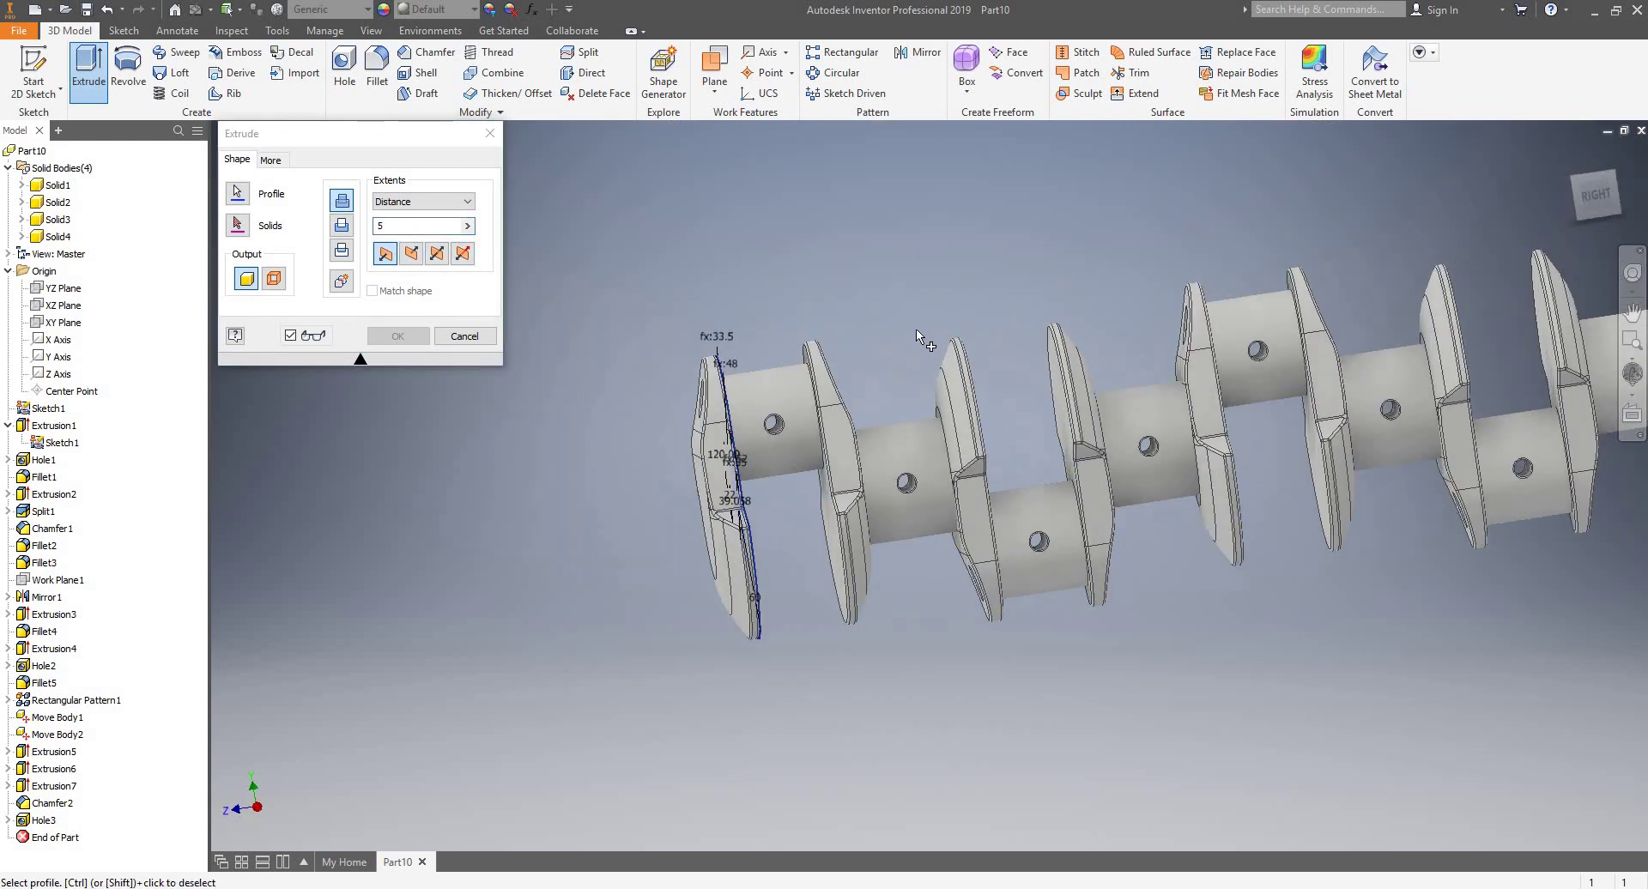
pyautogui.write('54')
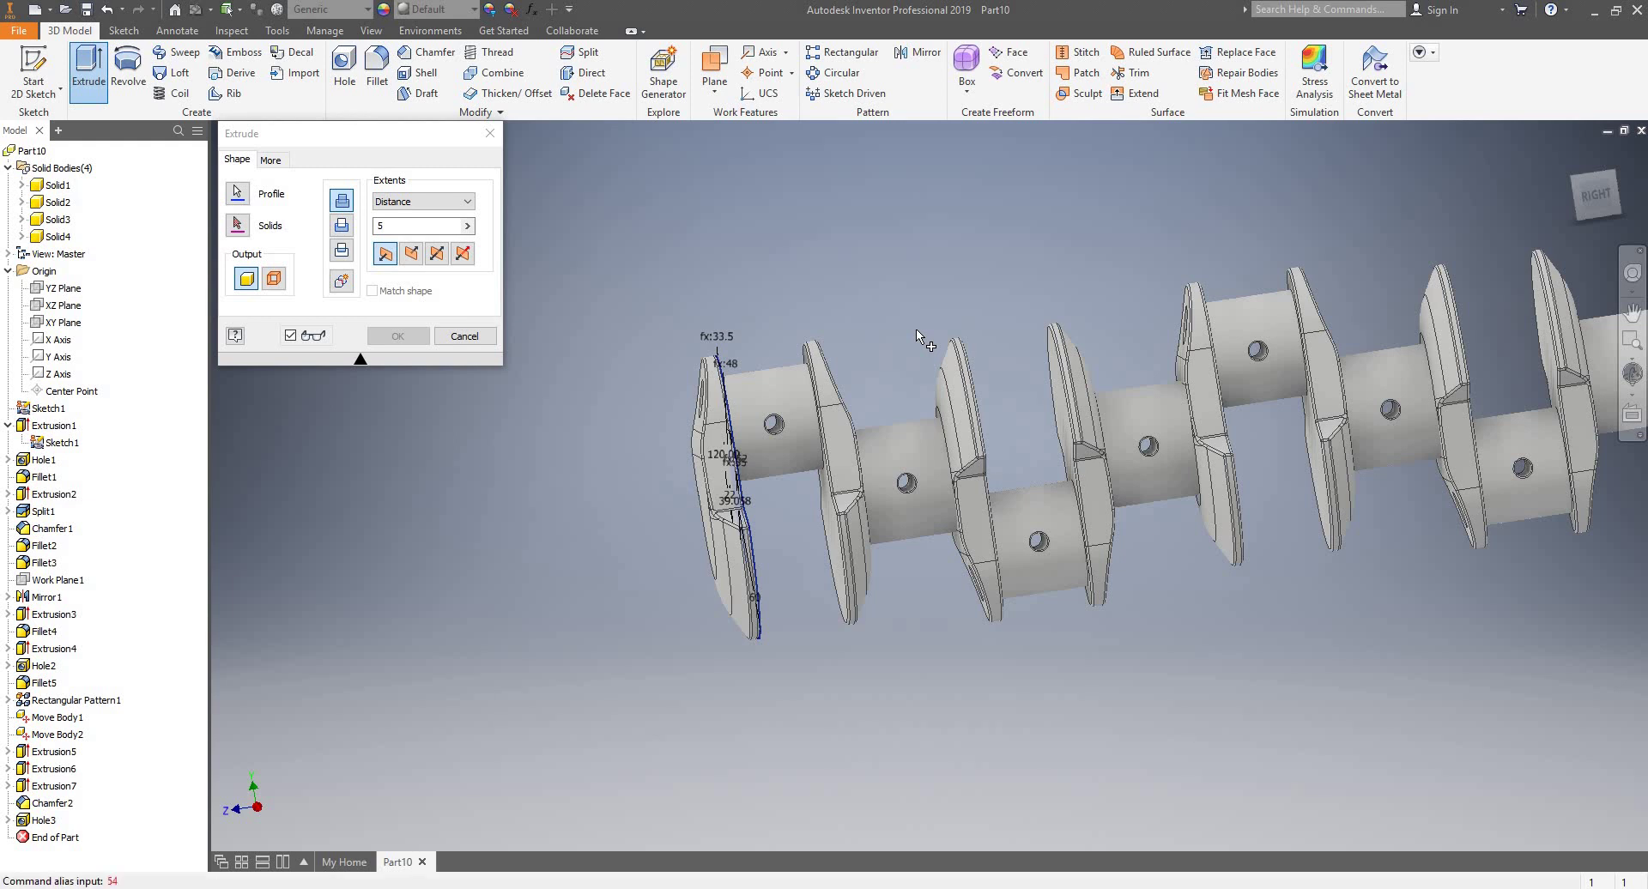
pyautogui.click(441, 228)
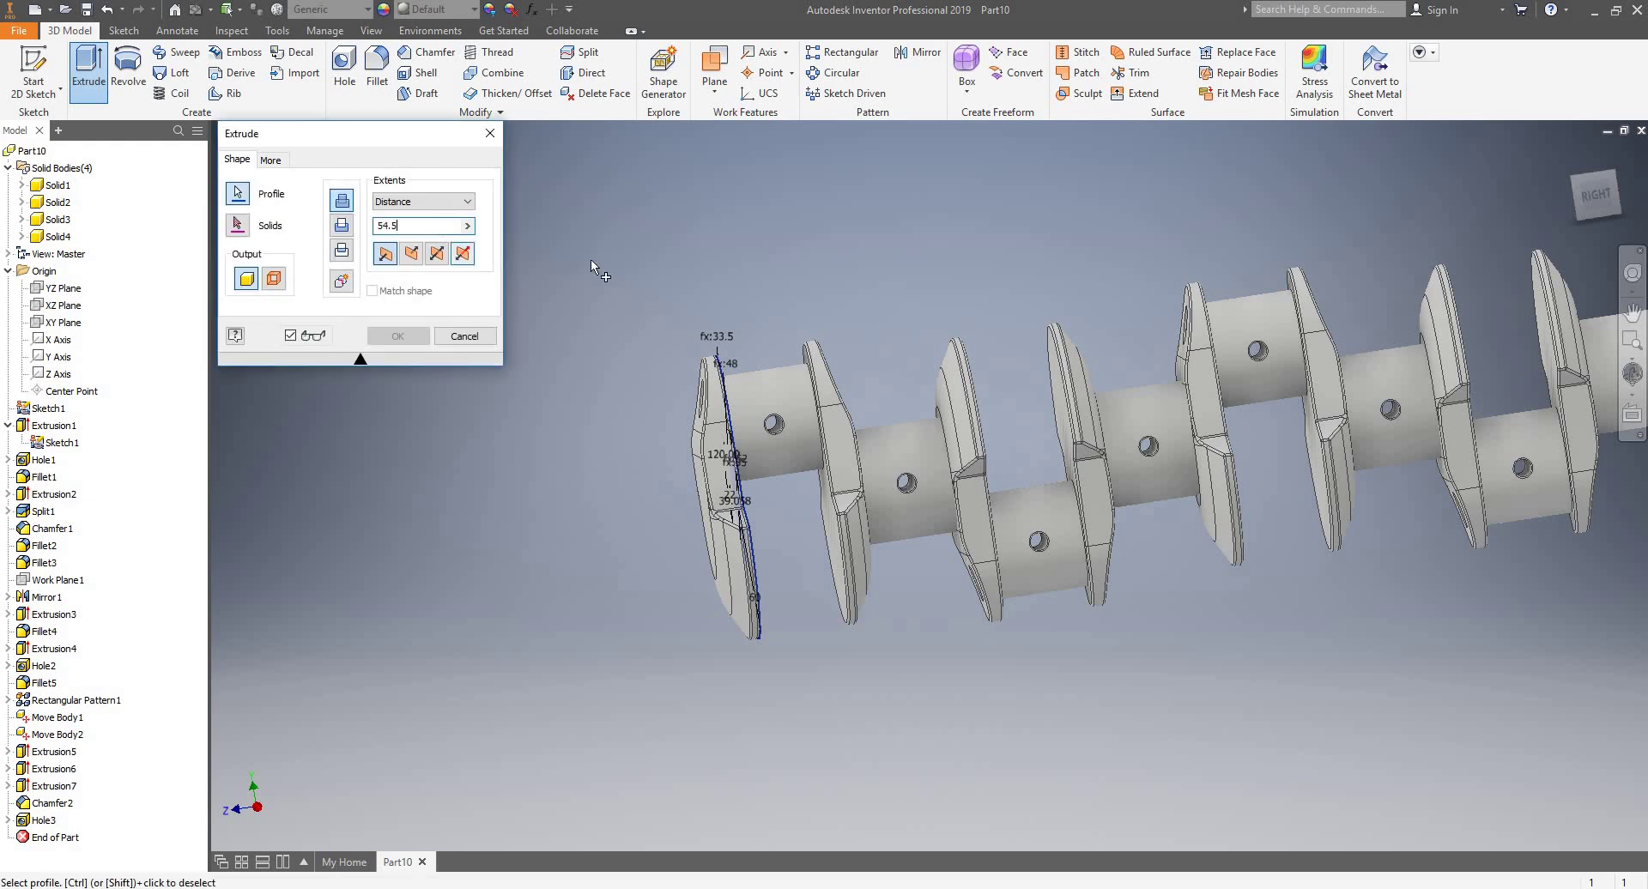
pyautogui.keyDown('shift'); pyautogui.moveTo(790, 395); pyautogui.dragTo(816, 424, button='middle'); pyautogui.keyUp('shift')
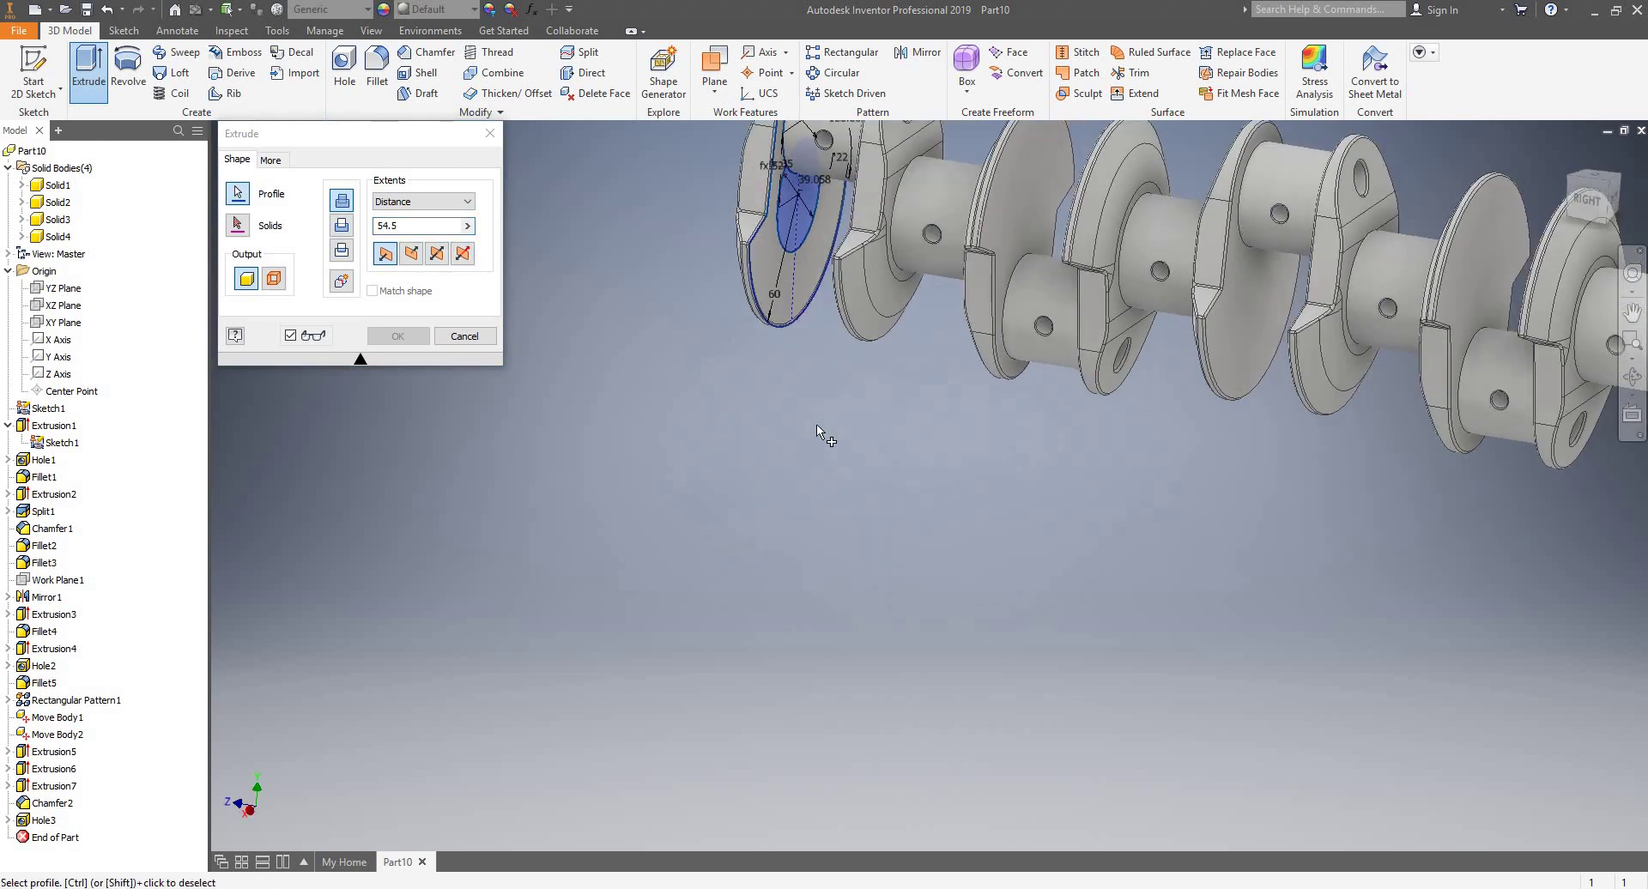
pyautogui.scroll(3, 818, 430)
pyautogui.scroll(-6, 826, 288)
pyautogui.click(410, 254)
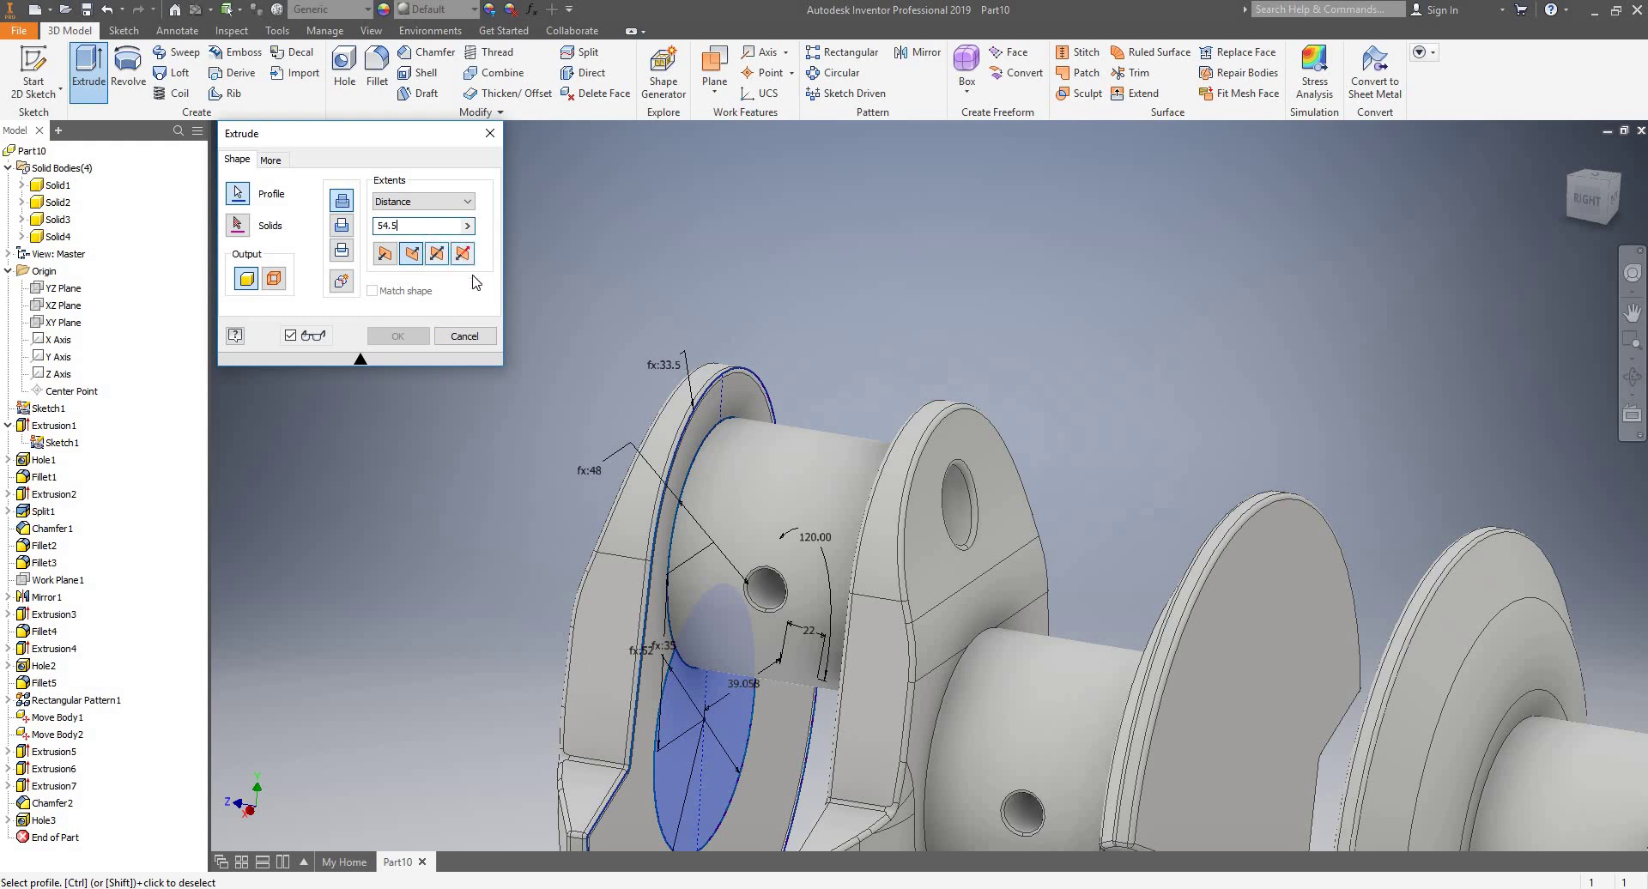
pyautogui.click(464, 337)
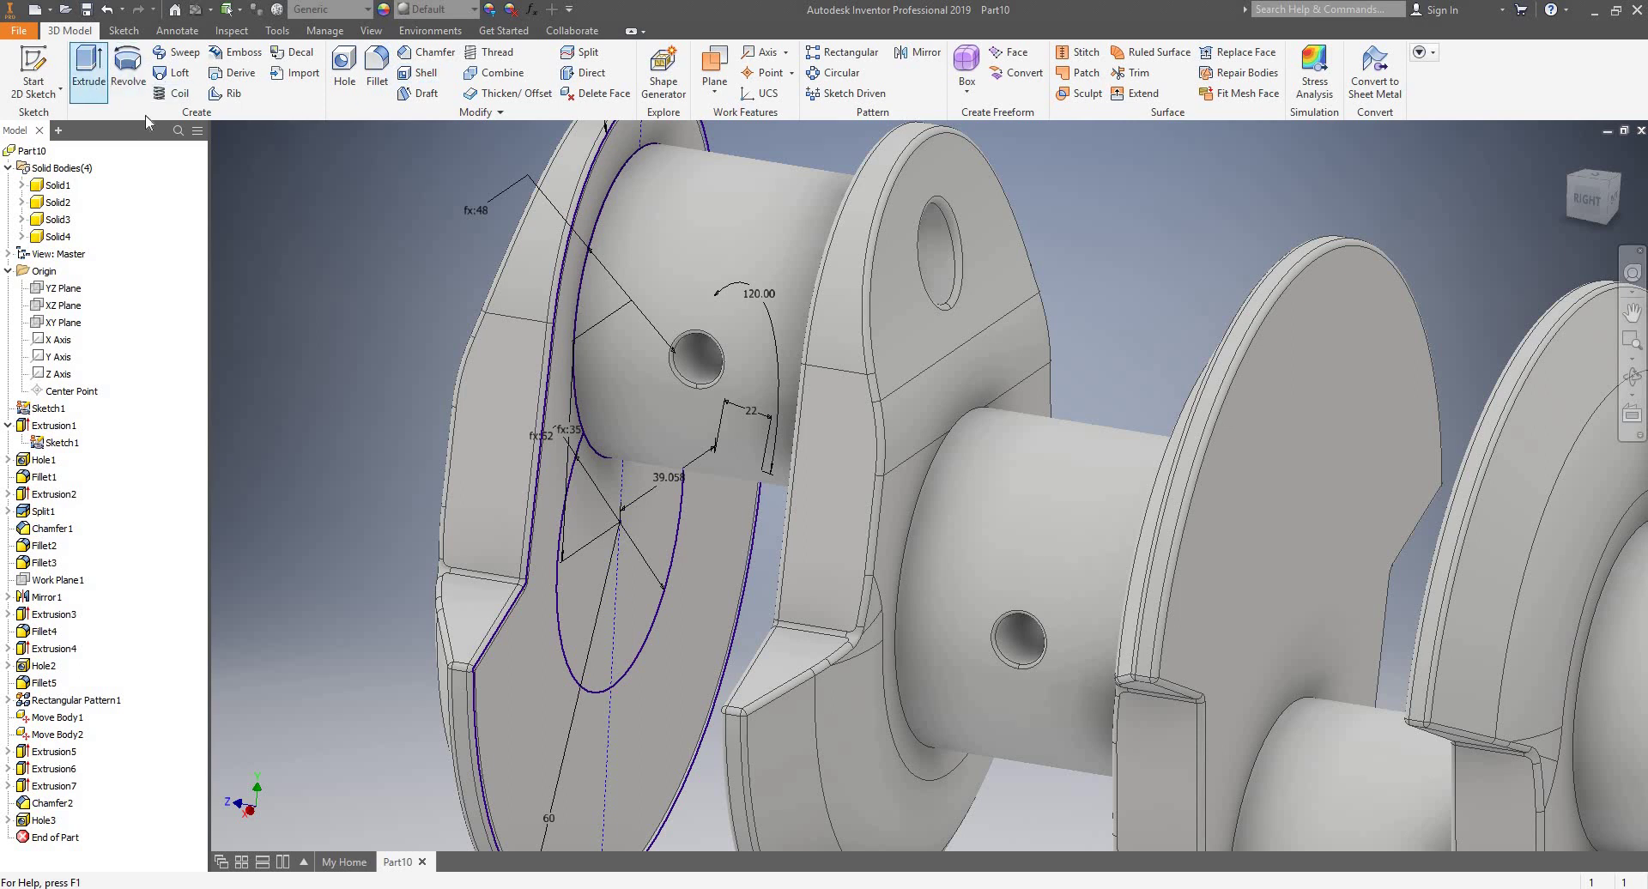
pyautogui.click(88, 69)
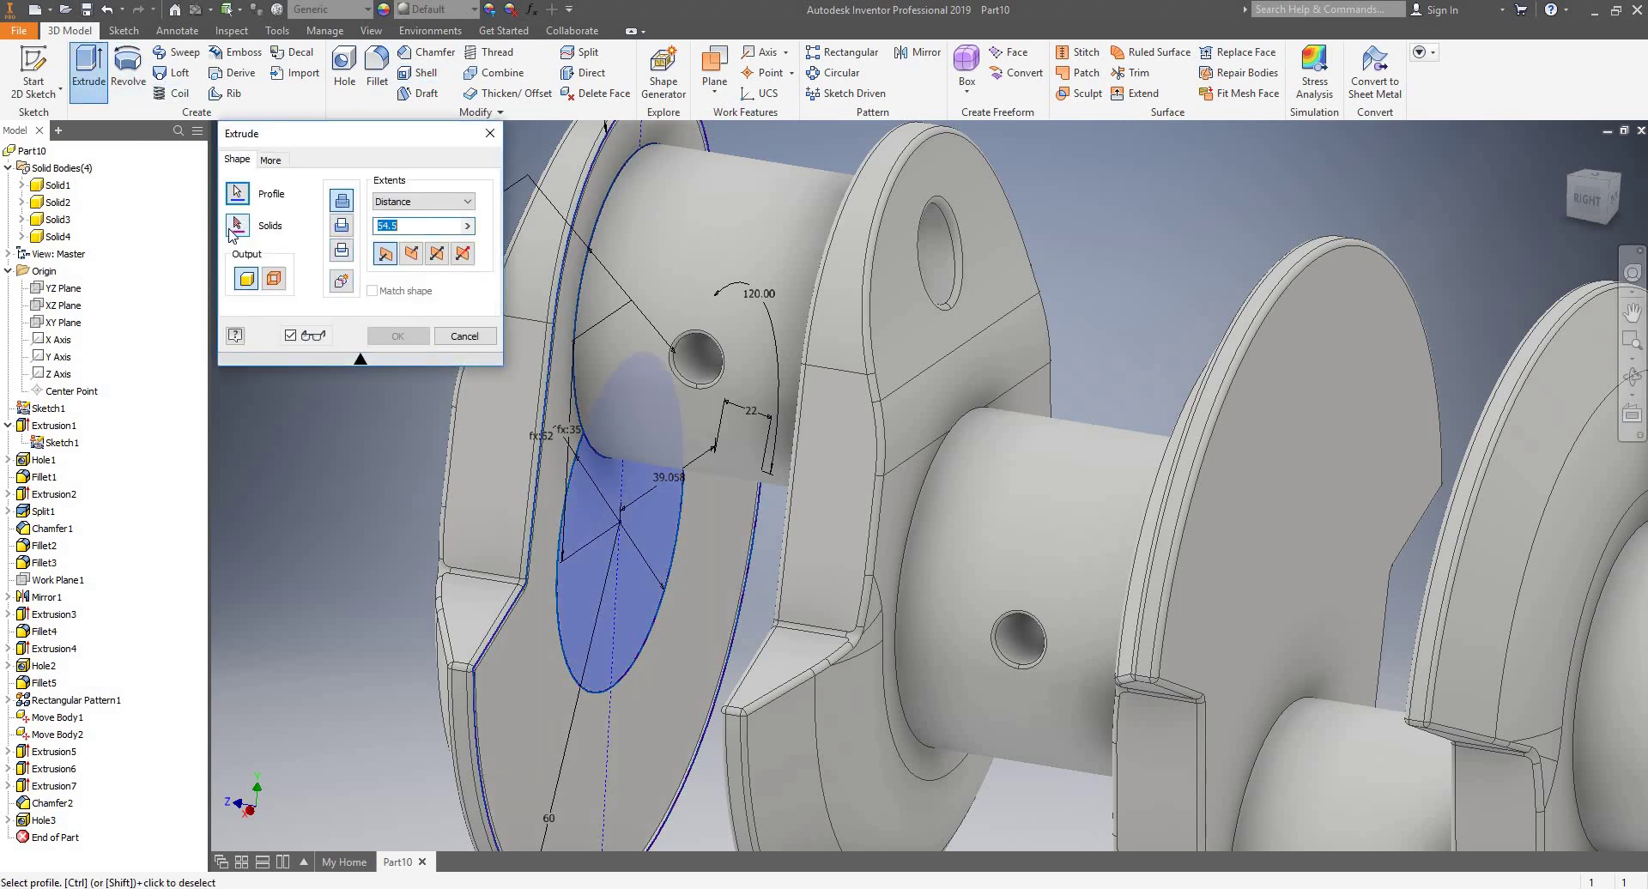
pyautogui.scroll(5, 739, 378)
pyautogui.scroll(-4, 731, 316)
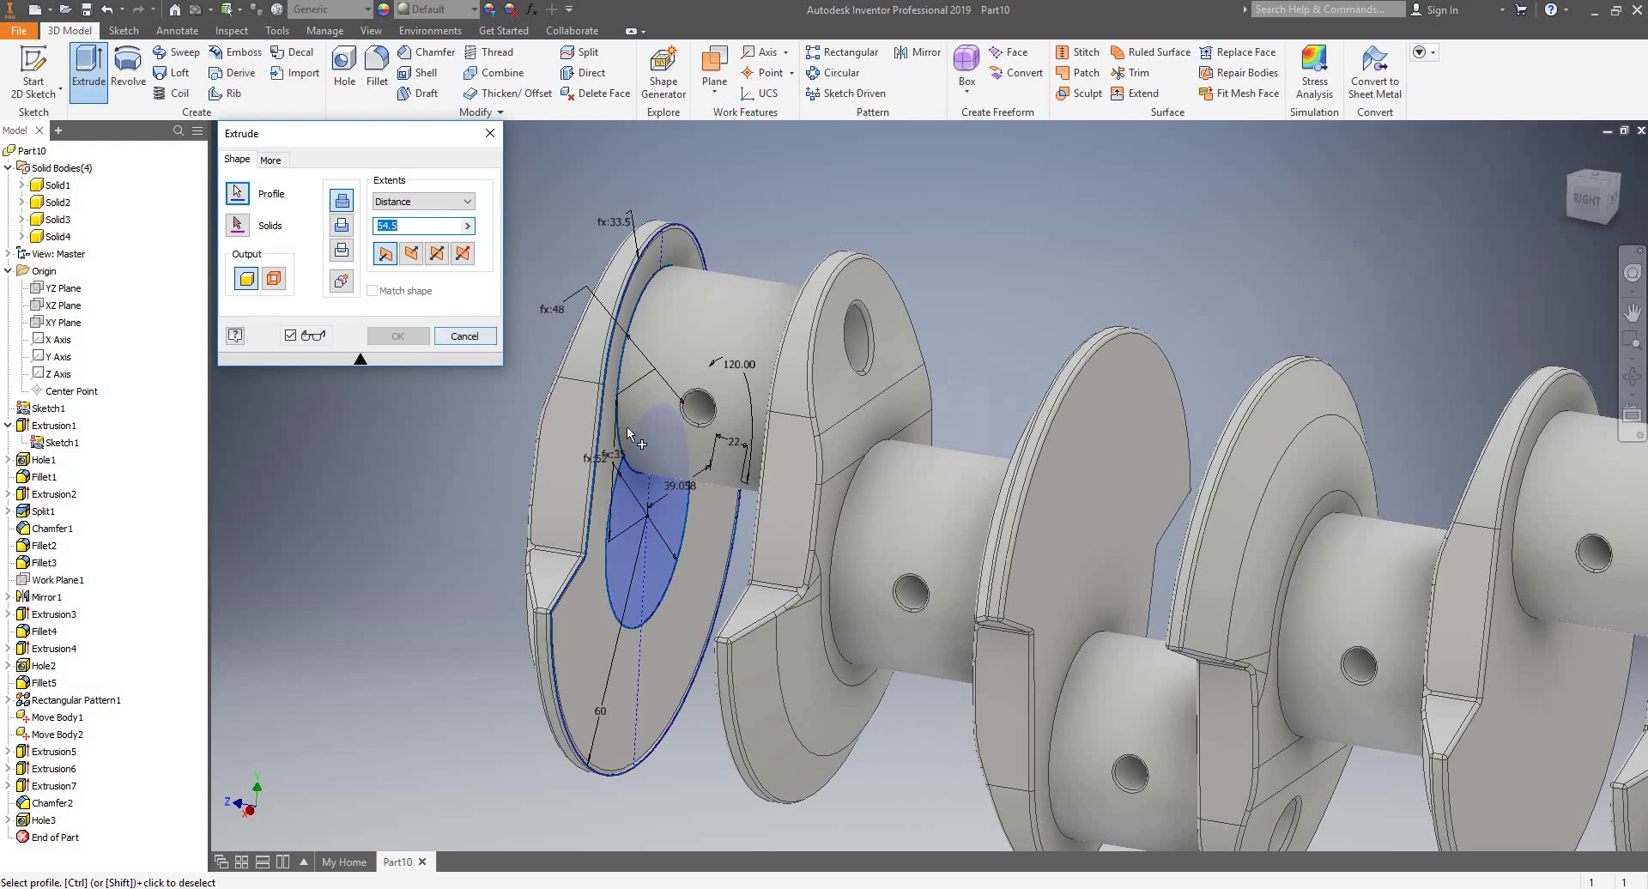
pyautogui.scroll(-5, 749, 421)
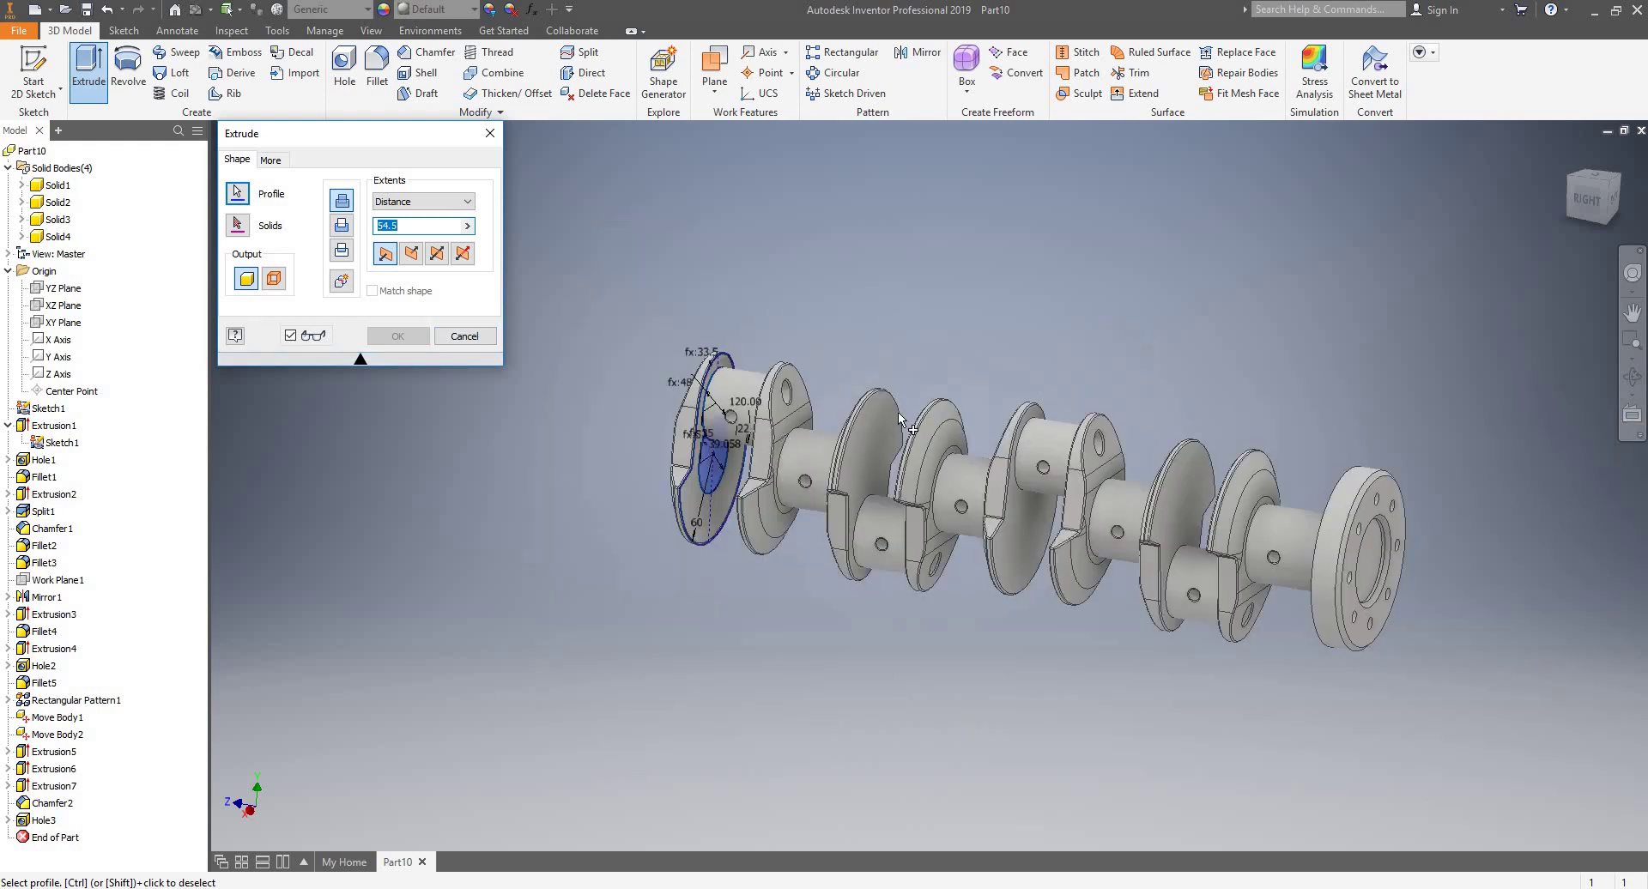
pyautogui.click(492, 133)
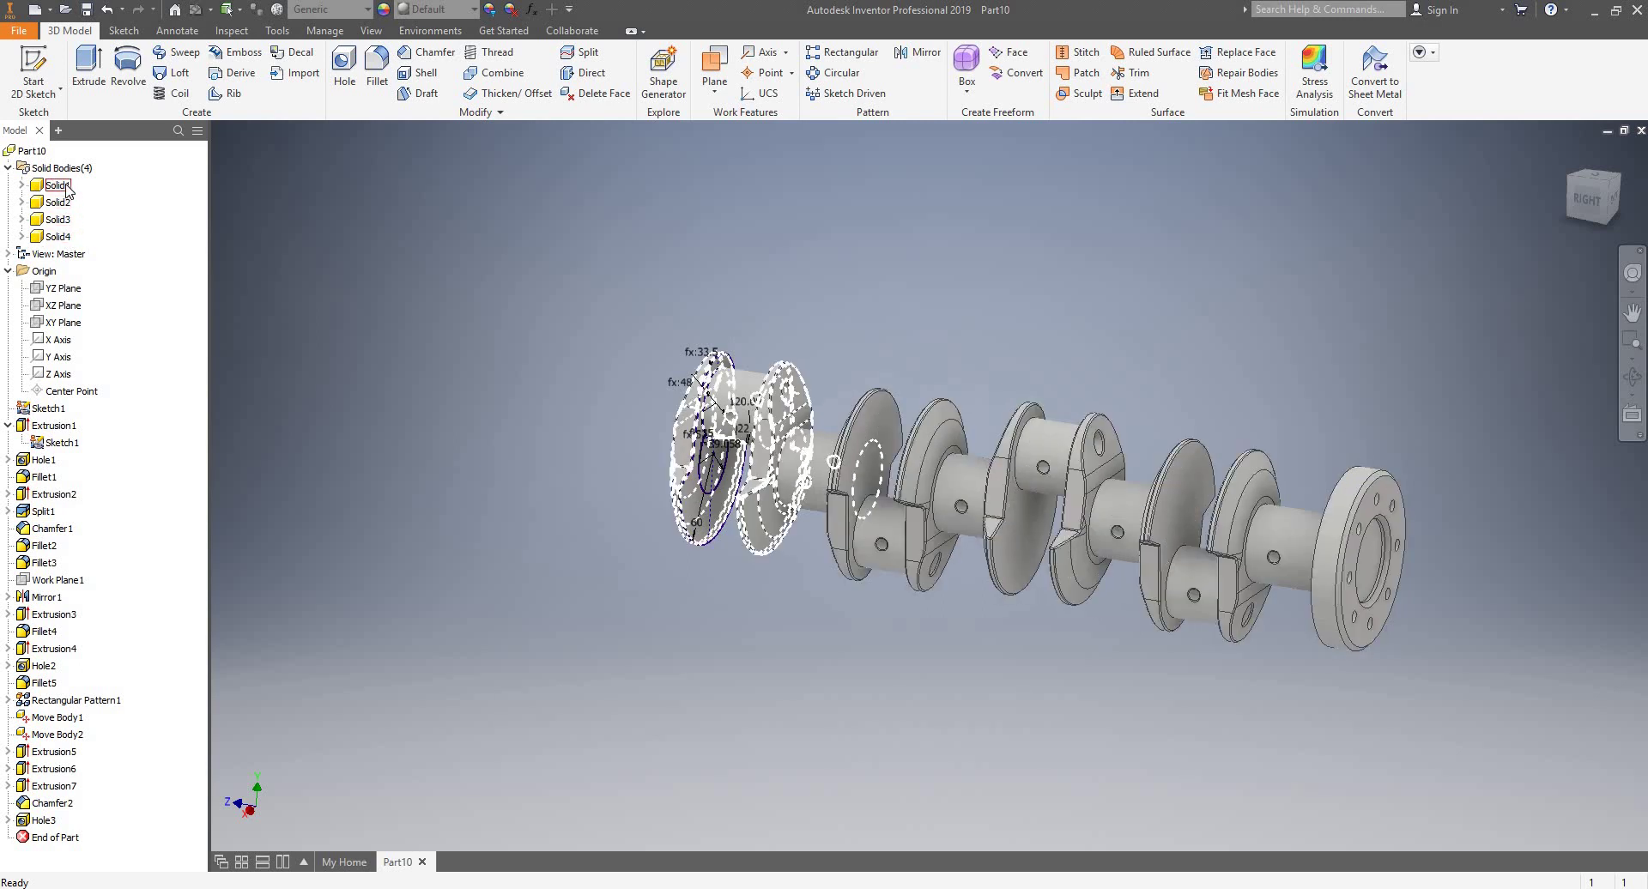
# - Extrude the sketch's main-journal circle 54.5 mm outward from the first crank web, joining it to Solid1
pyautogui.scroll(5, 723, 393)
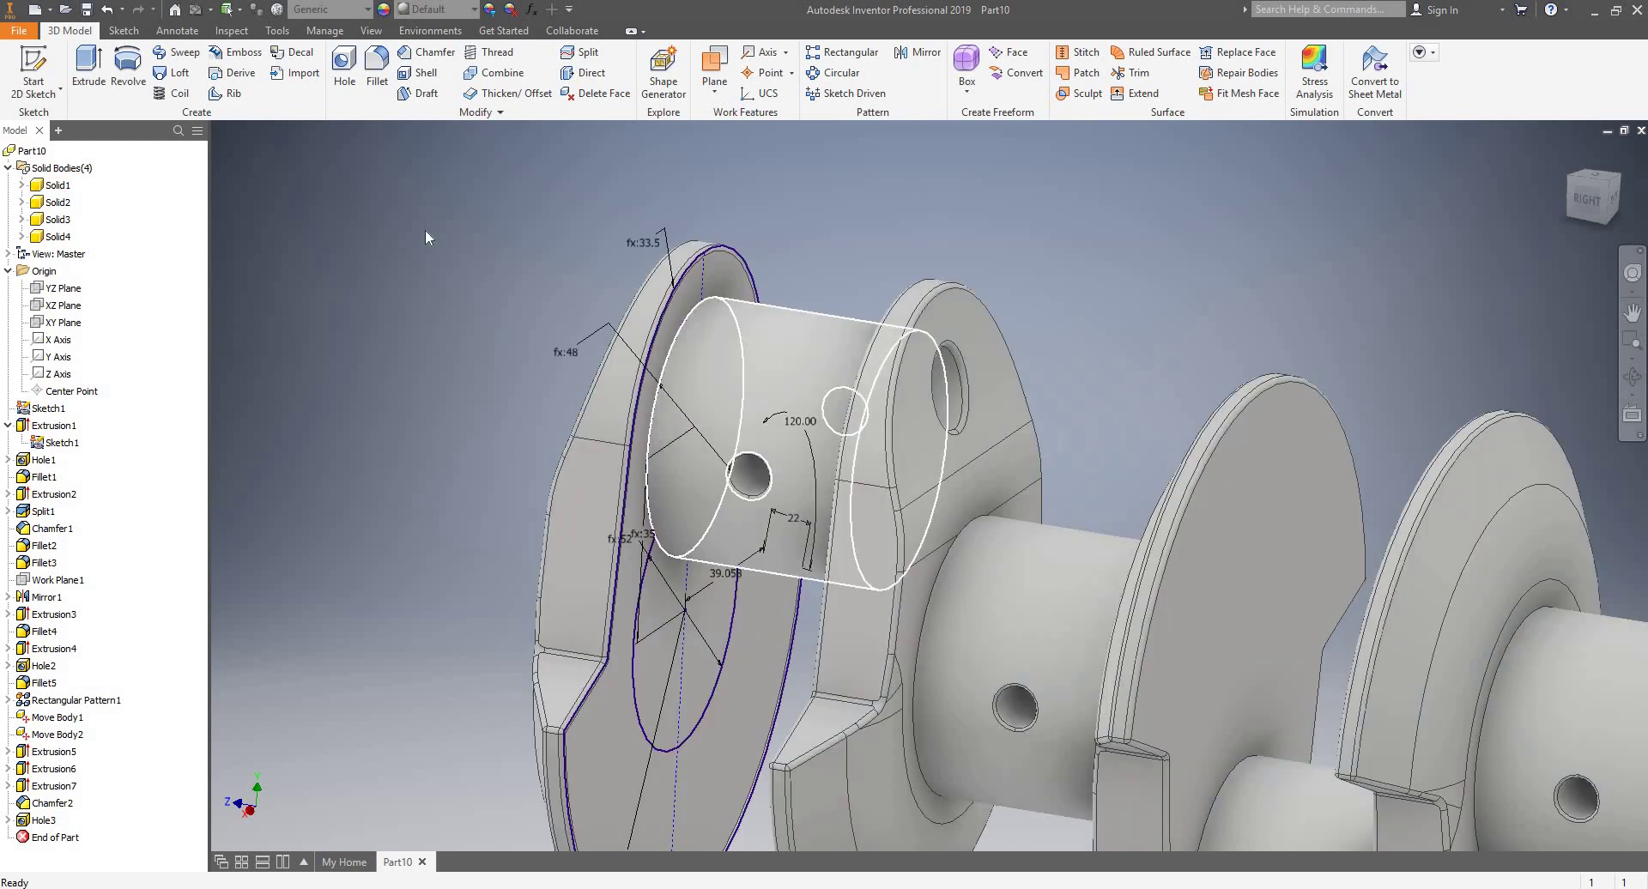
pyautogui.click(88, 73)
pyautogui.click(693, 672)
pyautogui.scroll(-3, 497, 594)
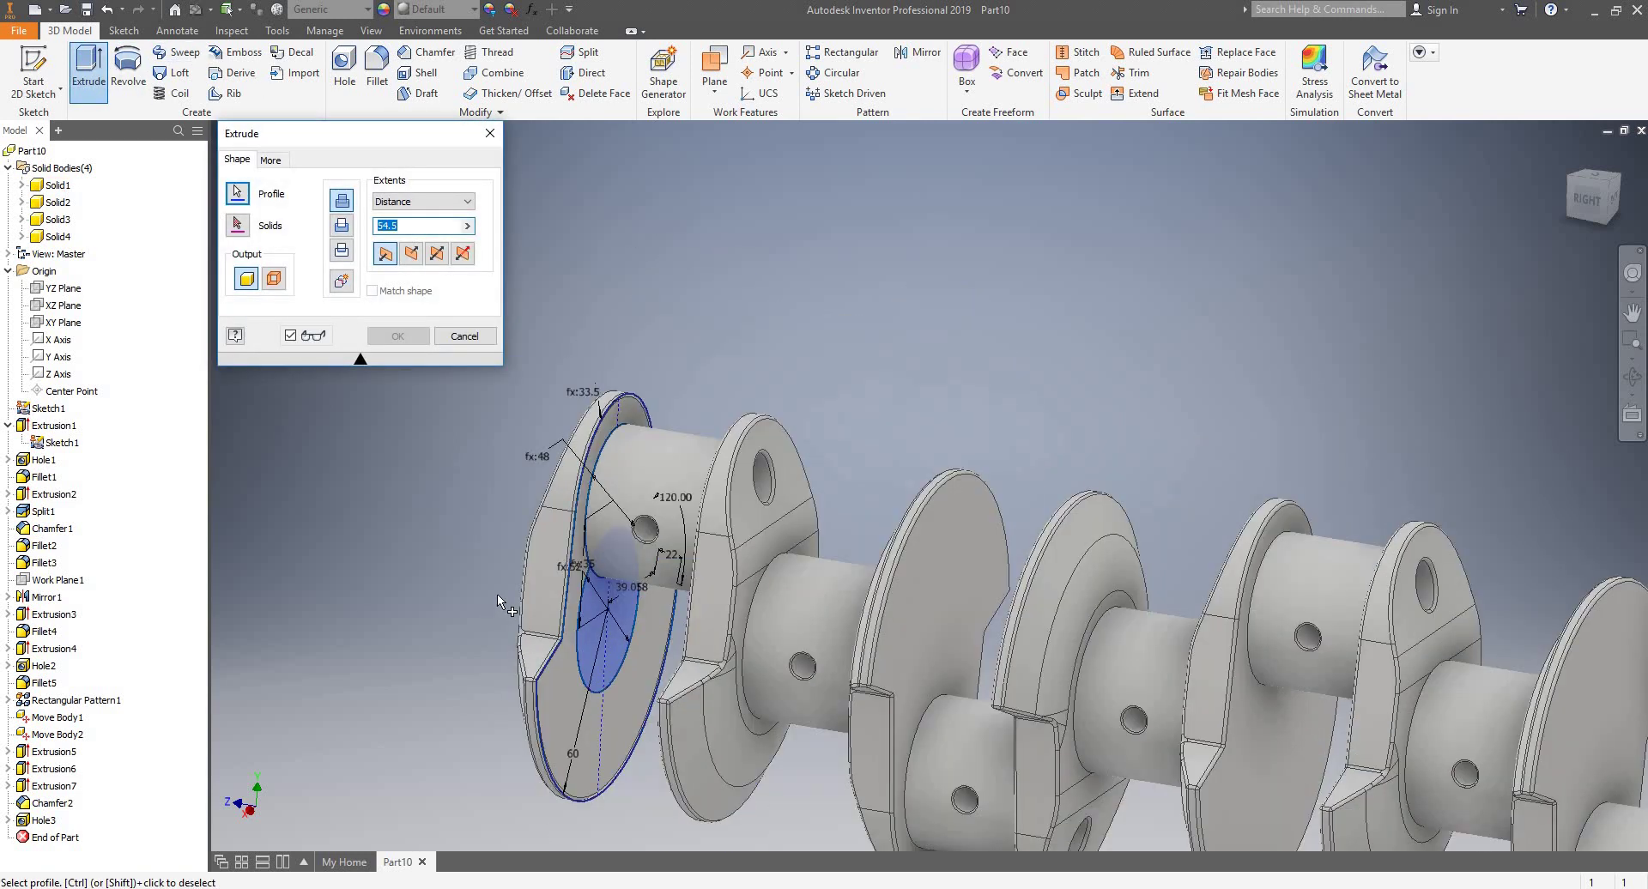
pyautogui.scroll(2, 596, 618)
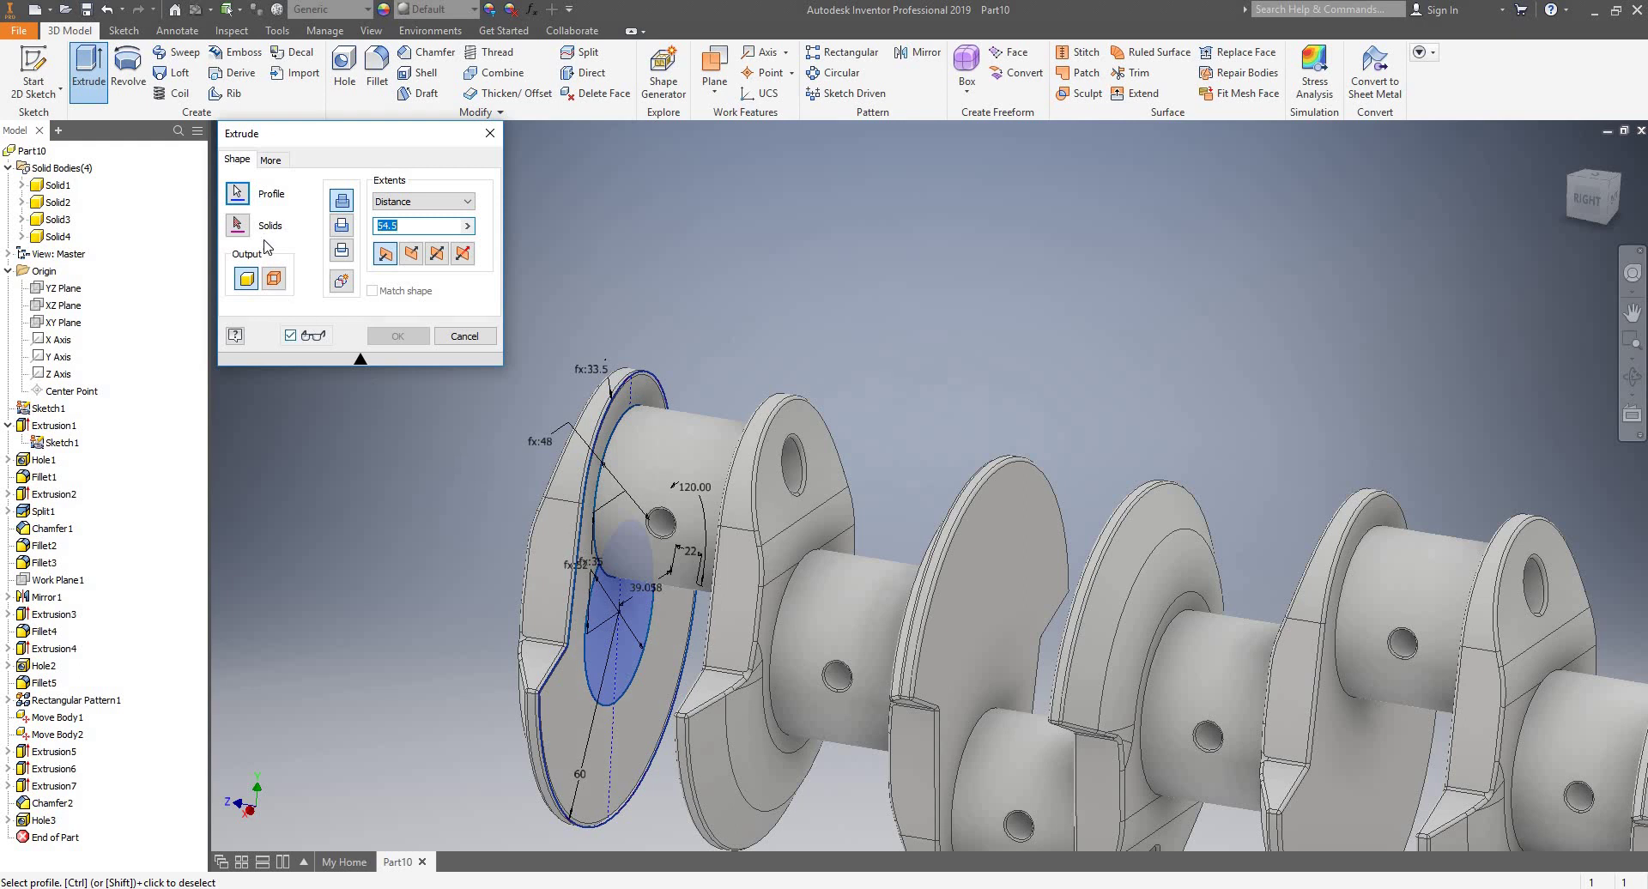
pyautogui.click(240, 227)
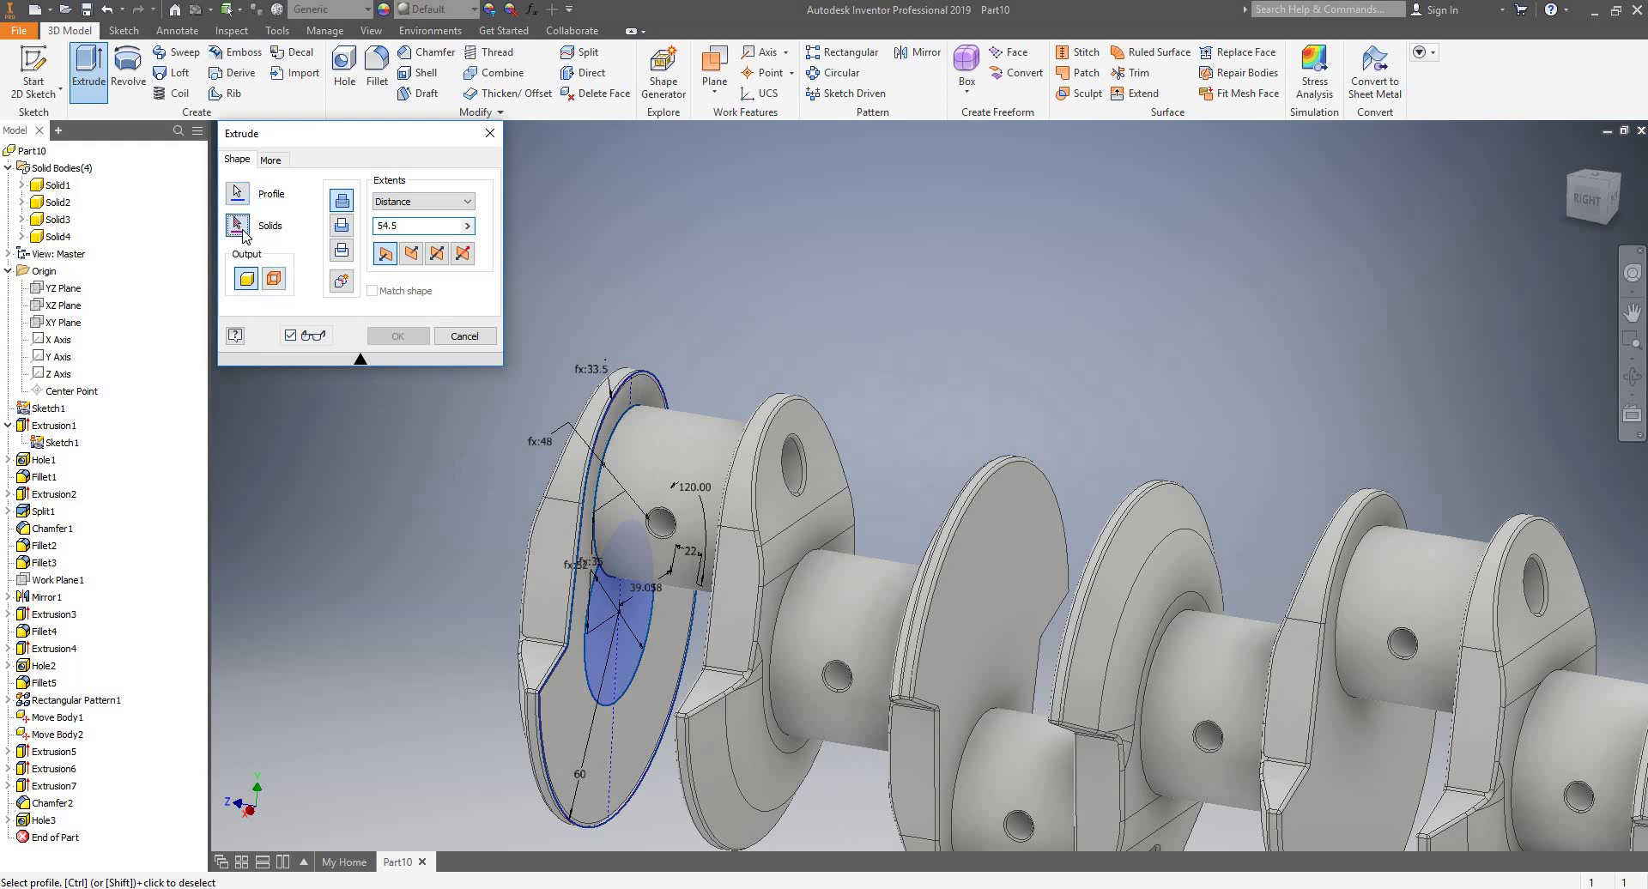
pyautogui.click(53, 187)
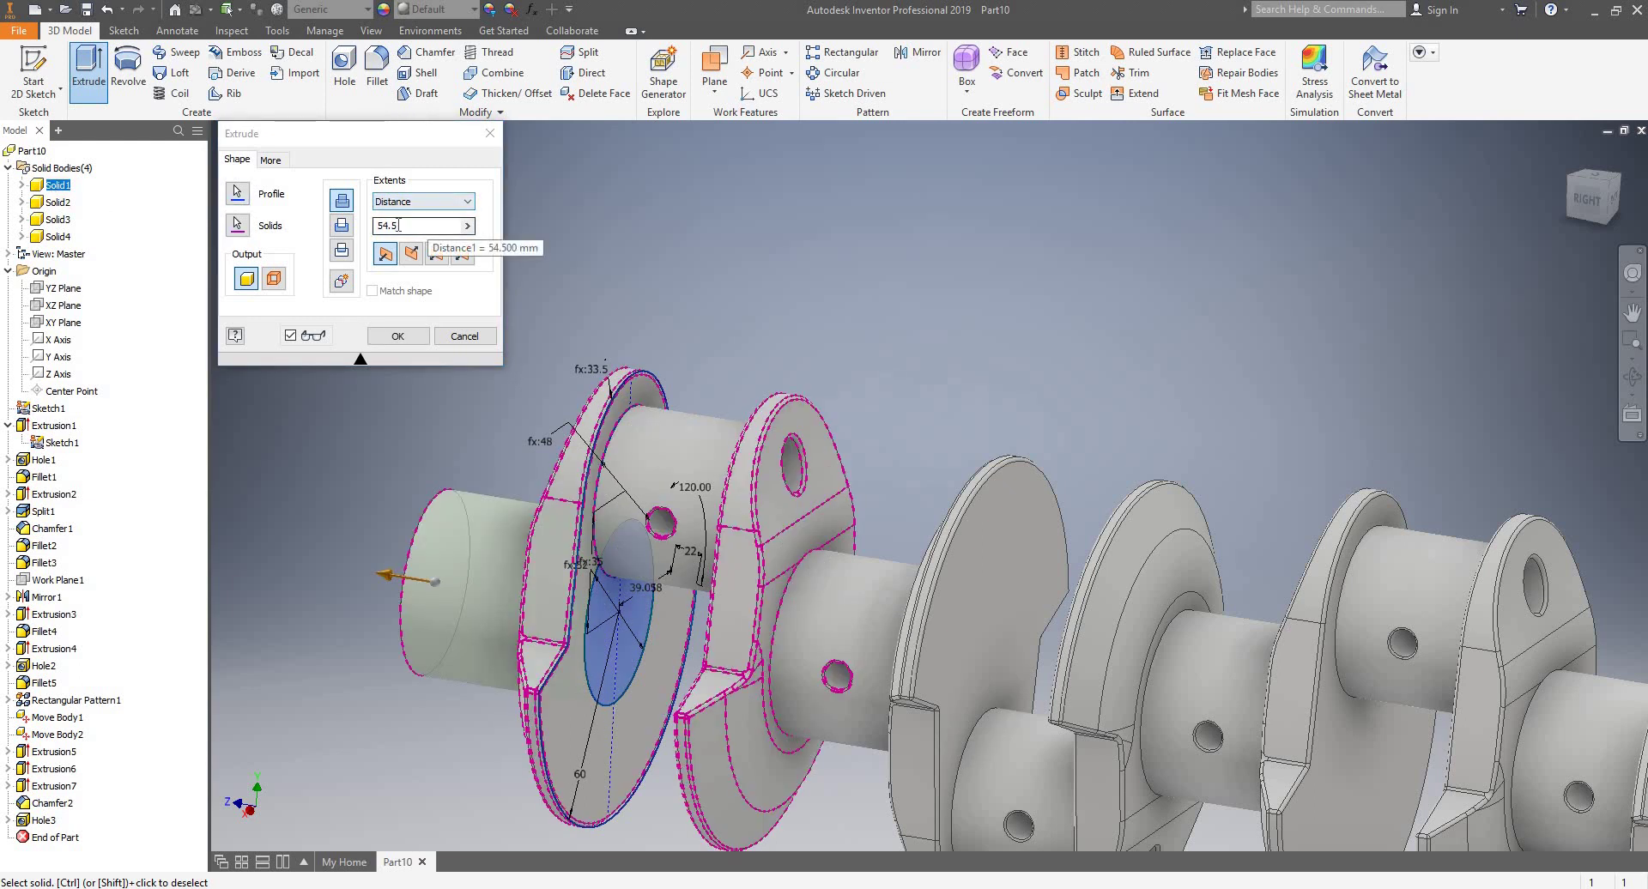
pyautogui.click(398, 336)
# - Sketch a 45 mm diameter circle centred on the free end face of the front main journal
pyautogui.scroll(-5, 658, 406)
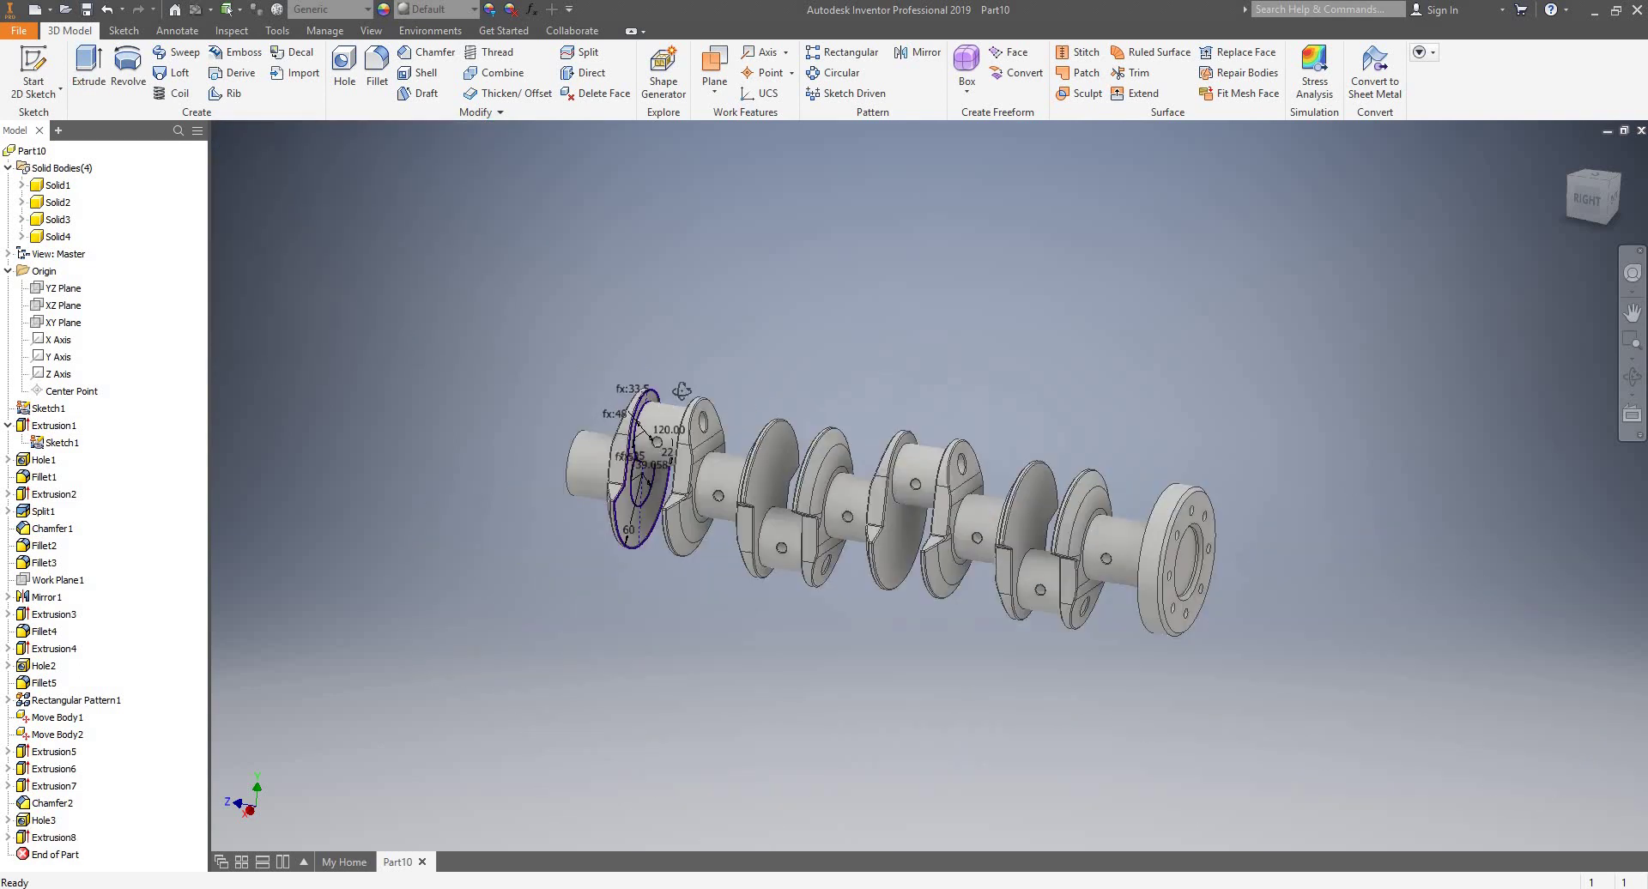
pyautogui.keyDown('shift'); pyautogui.moveTo(755, 352); pyautogui.dragTo(844, 386, button='middle'); pyautogui.keyUp('shift')
pyautogui.scroll(-2, 824, 515)
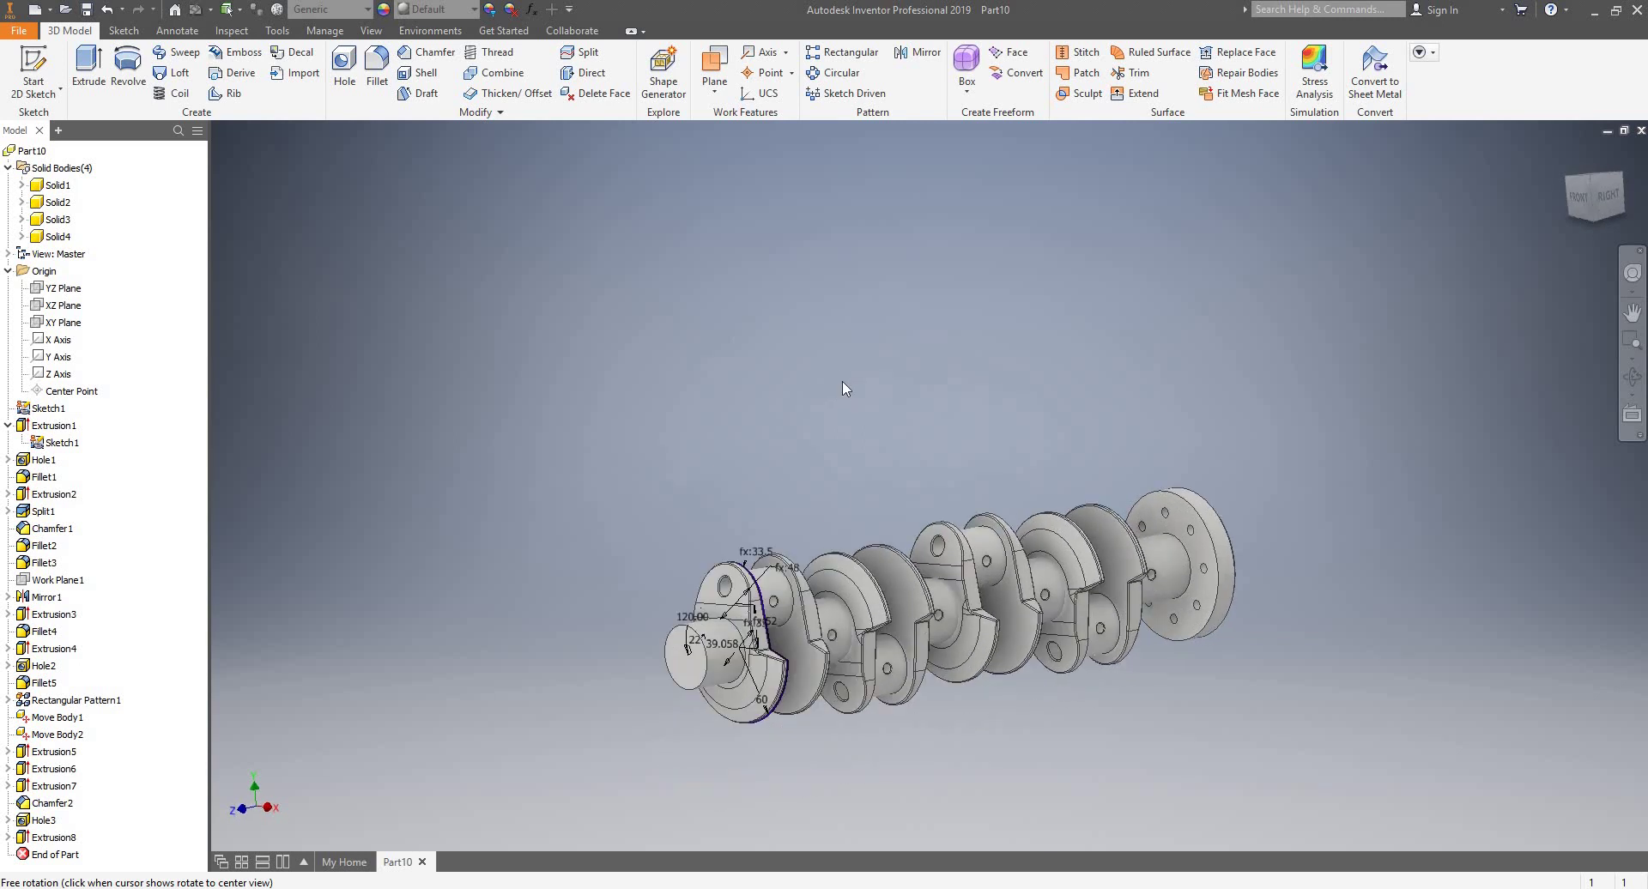
pyautogui.scroll(8, 669, 536)
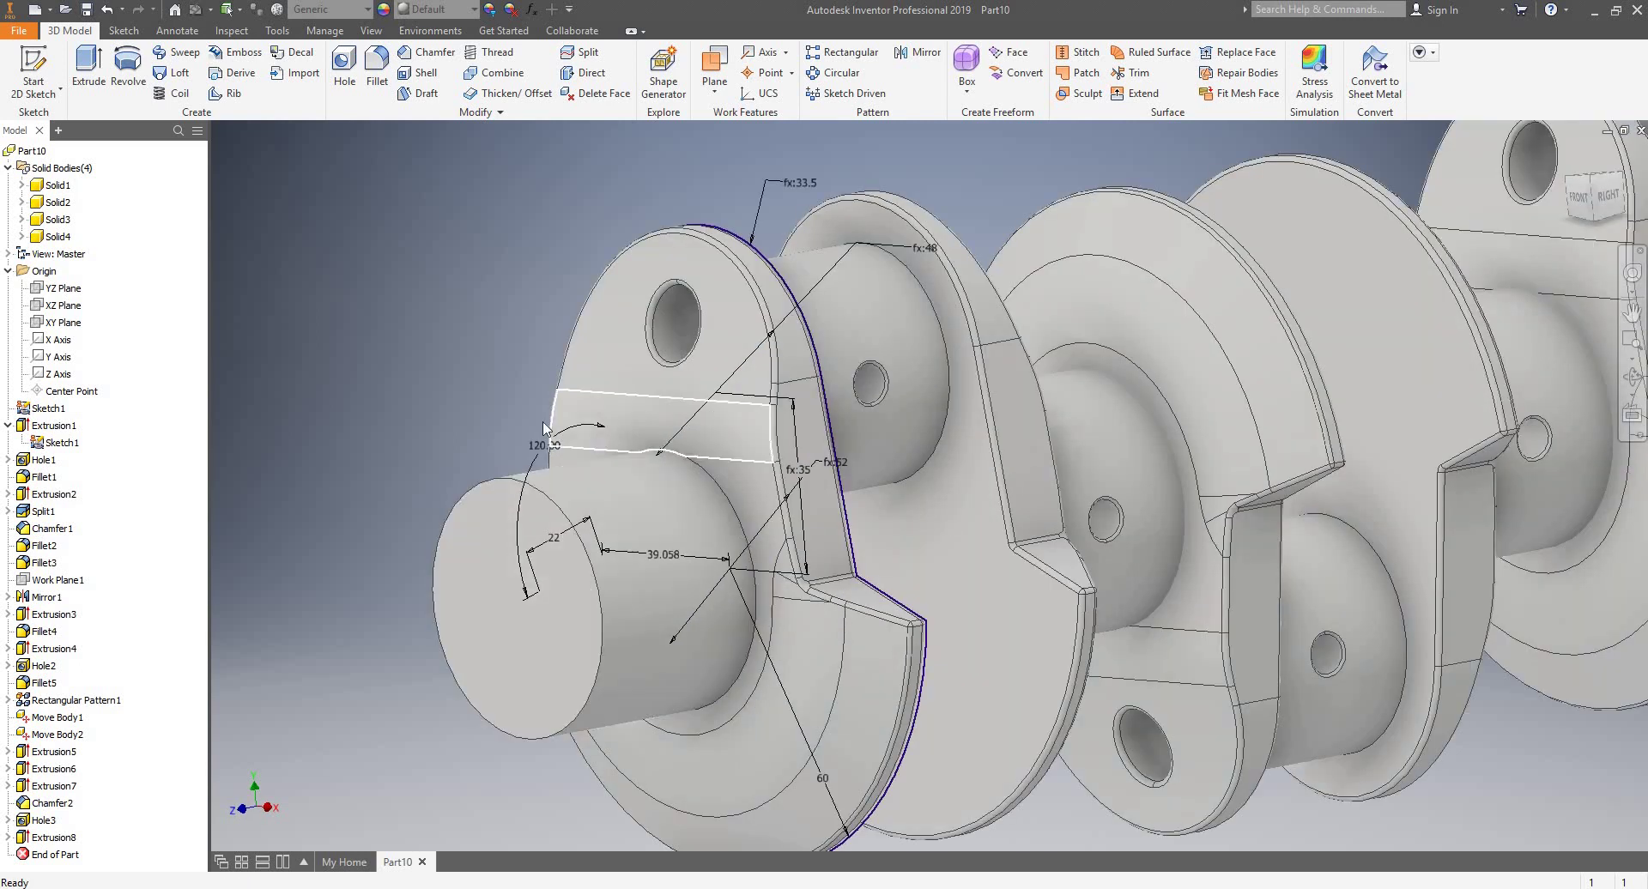
pyautogui.press('s')
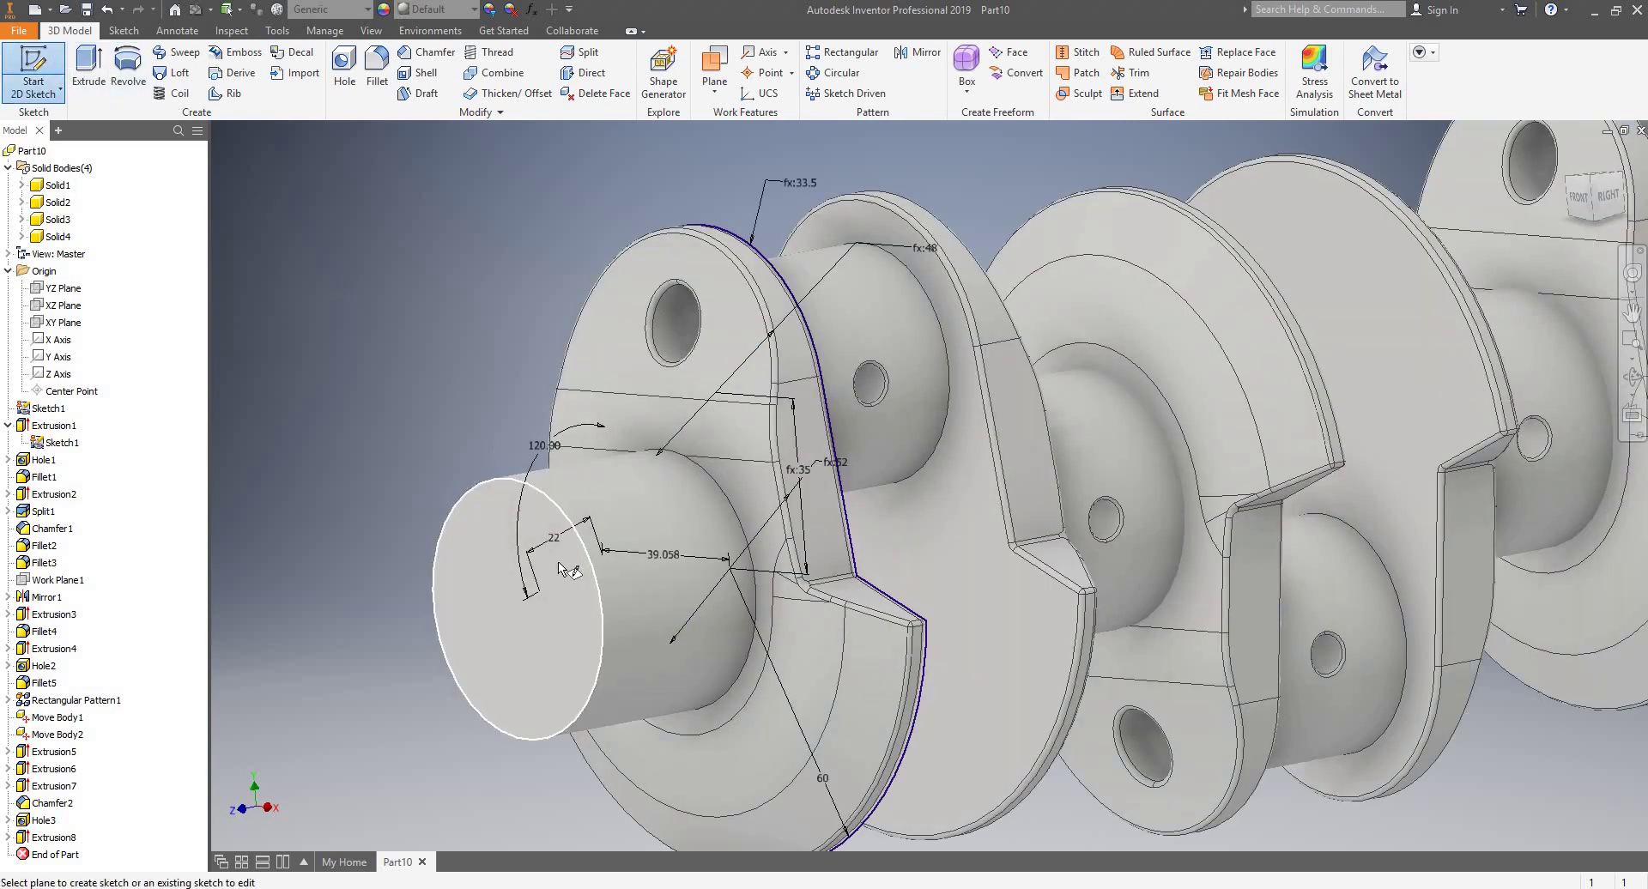
pyautogui.click(570, 577)
pyautogui.scroll(-5, 915, 532)
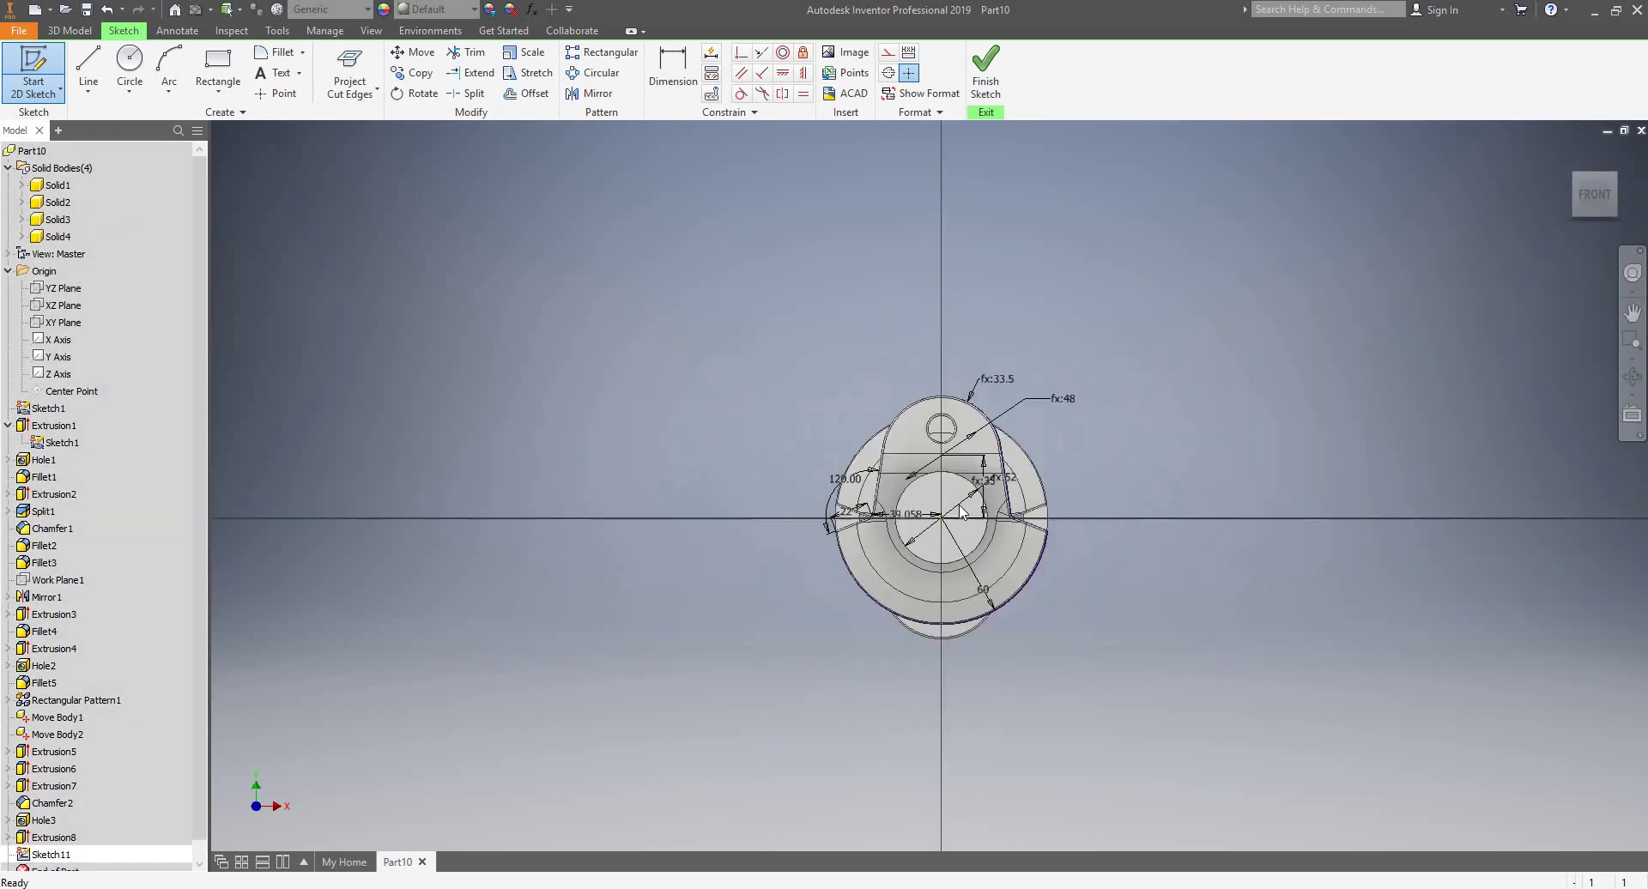
pyautogui.moveTo(915, 508)
pyautogui.keyDown('shift'); pyautogui.mouseDown(button='middle')
pyautogui.moveTo(893, 485)
pyautogui.moveTo(927, 481)
pyautogui.mouseUp(button='middle'); pyautogui.keyUp('shift')
pyautogui.scroll(5, 938, 492)
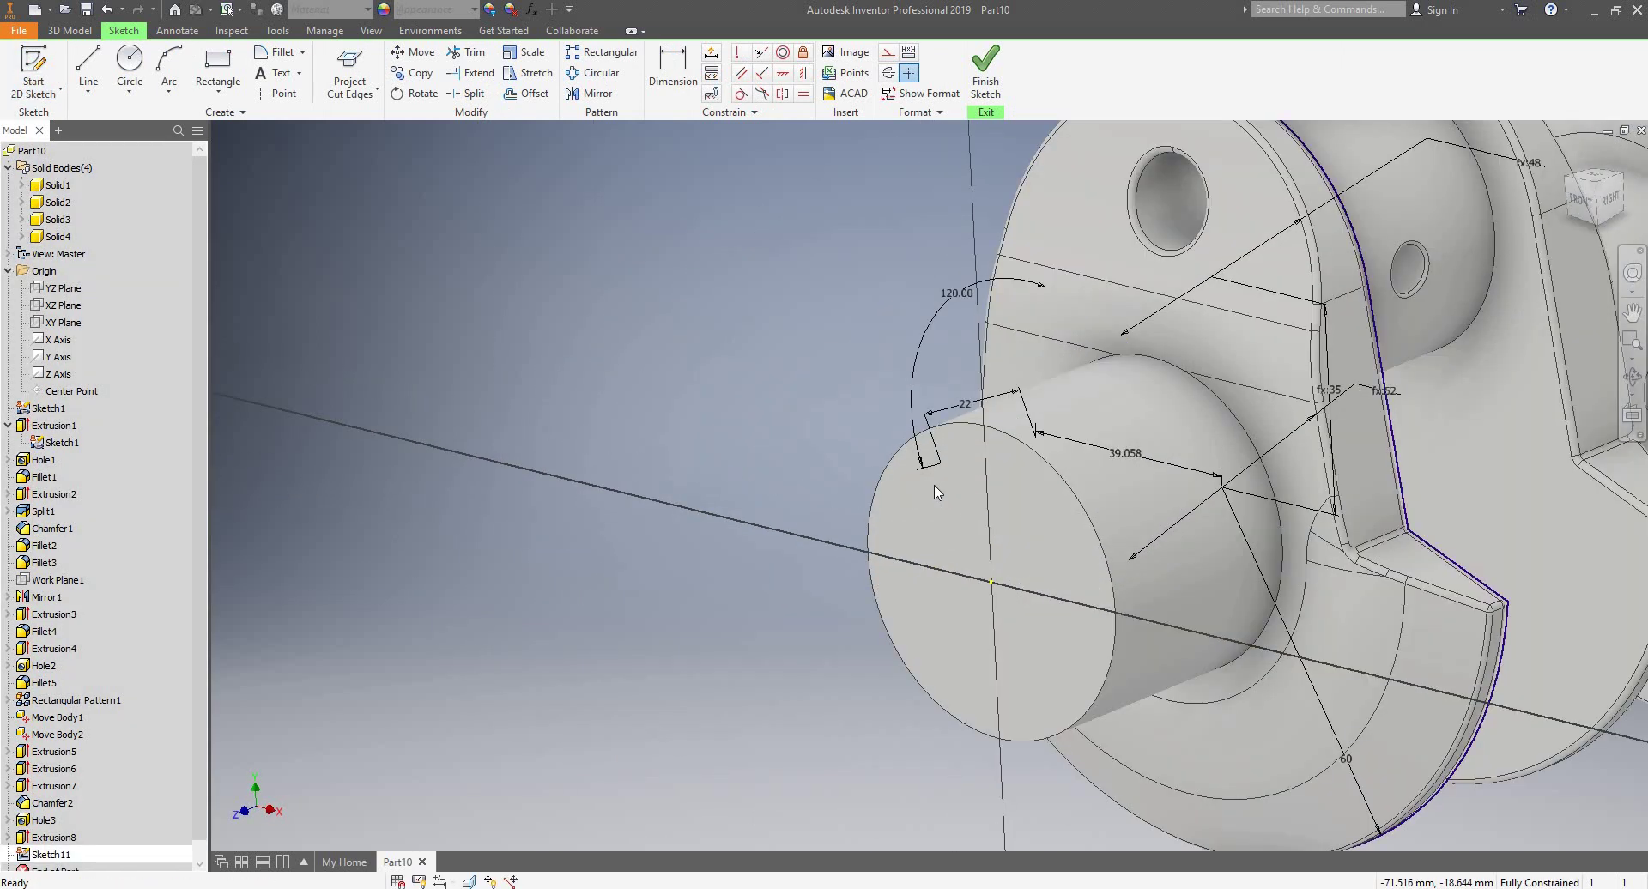
pyautogui.click(129, 67)
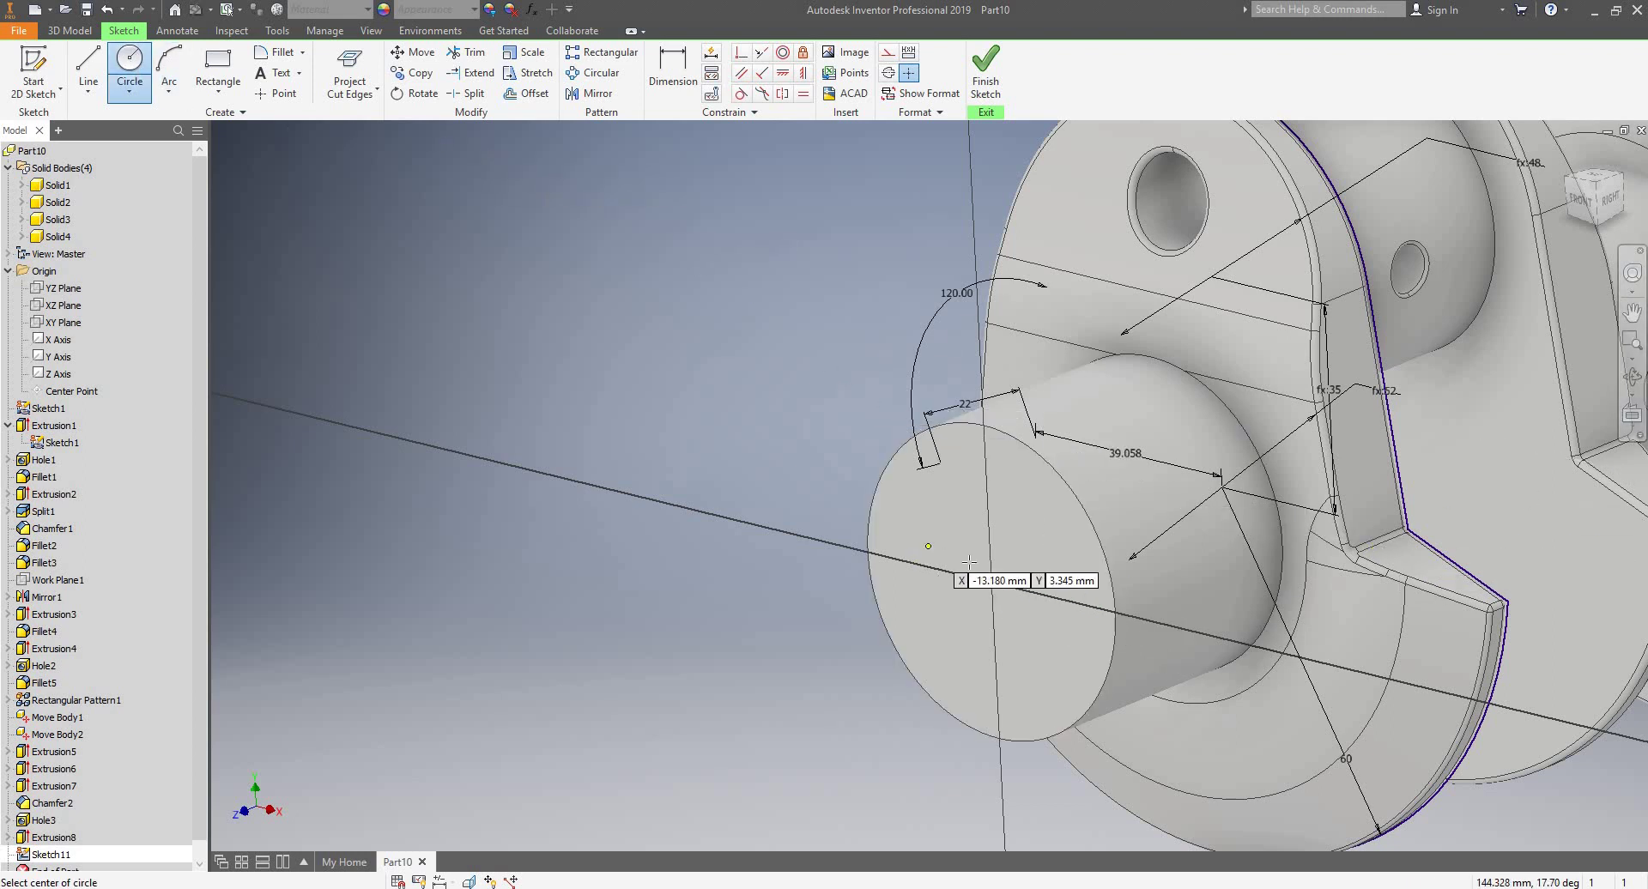
pyautogui.click(991, 582)
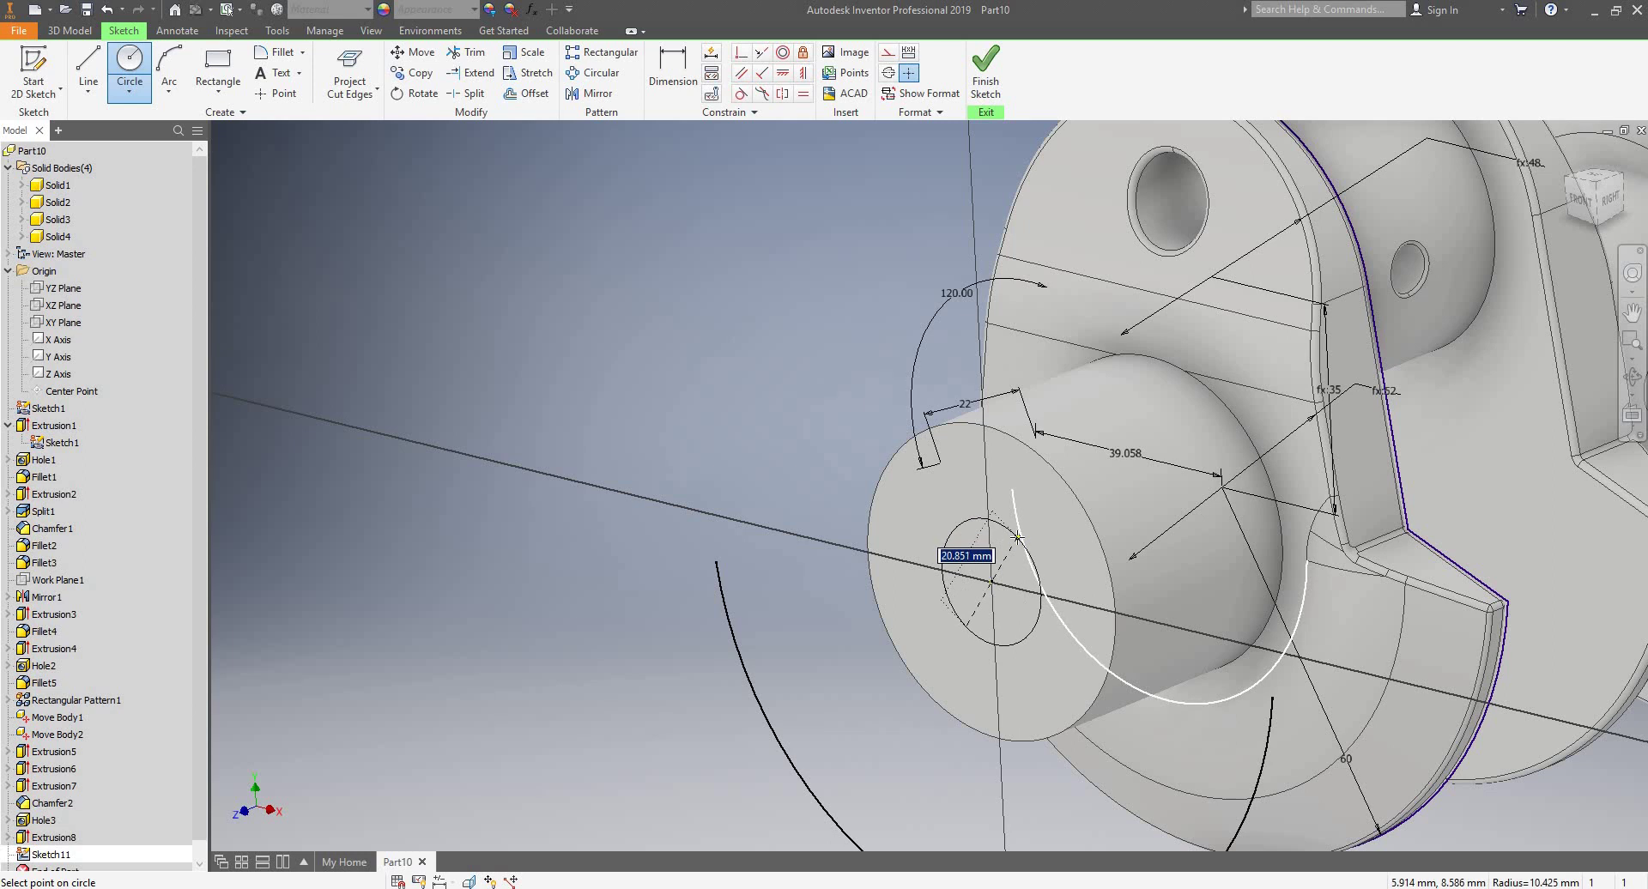
pyautogui.click(1017, 537)
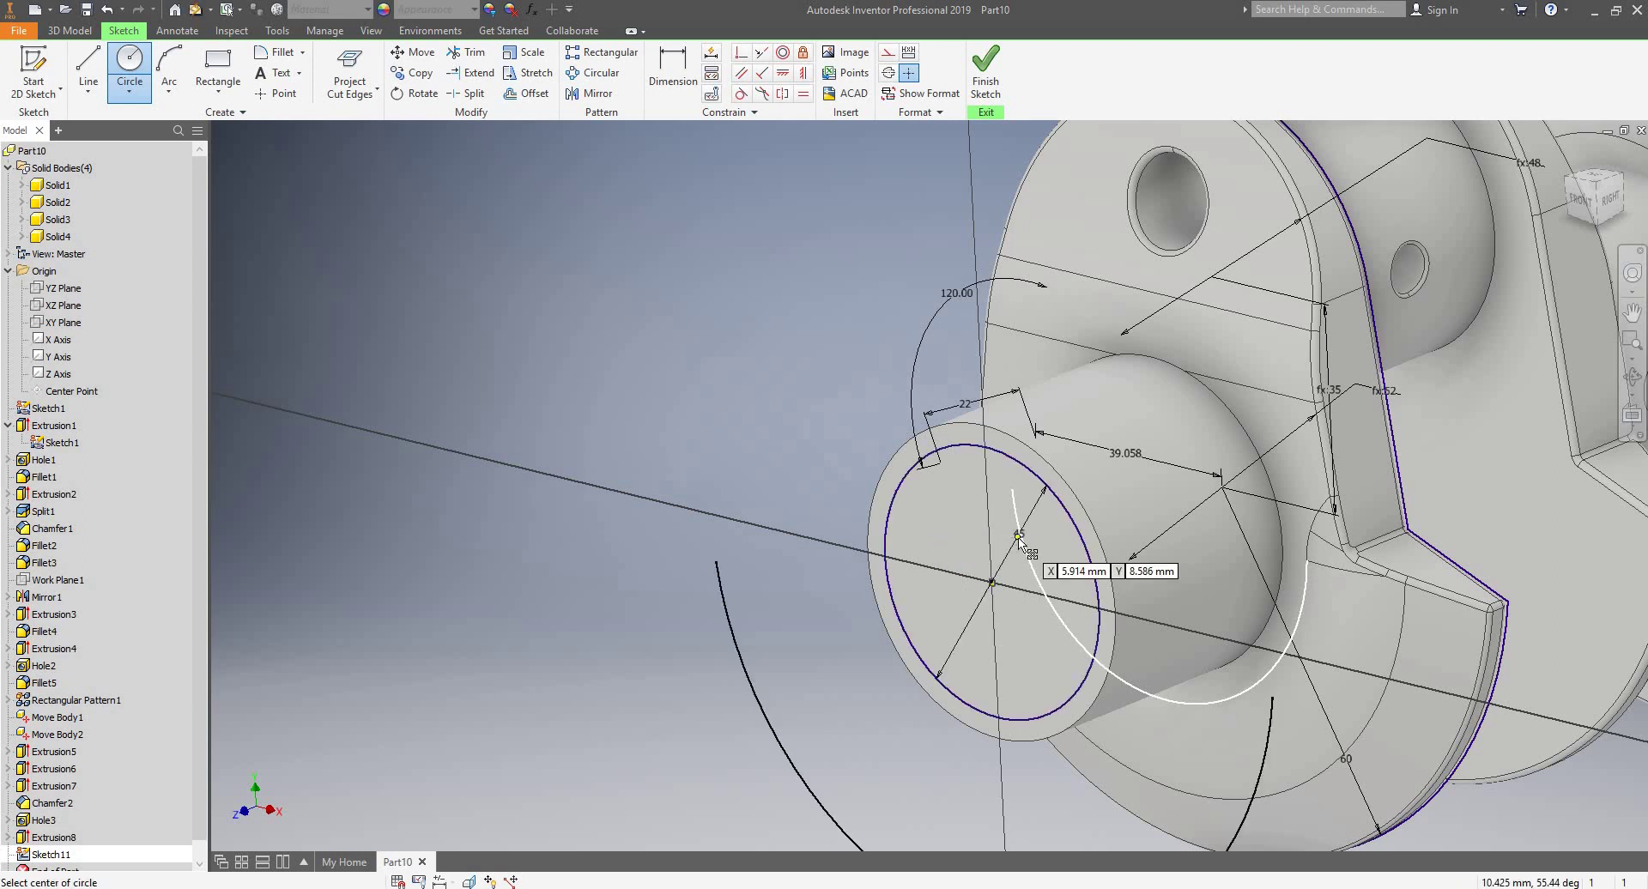
pyautogui.press('Escape')
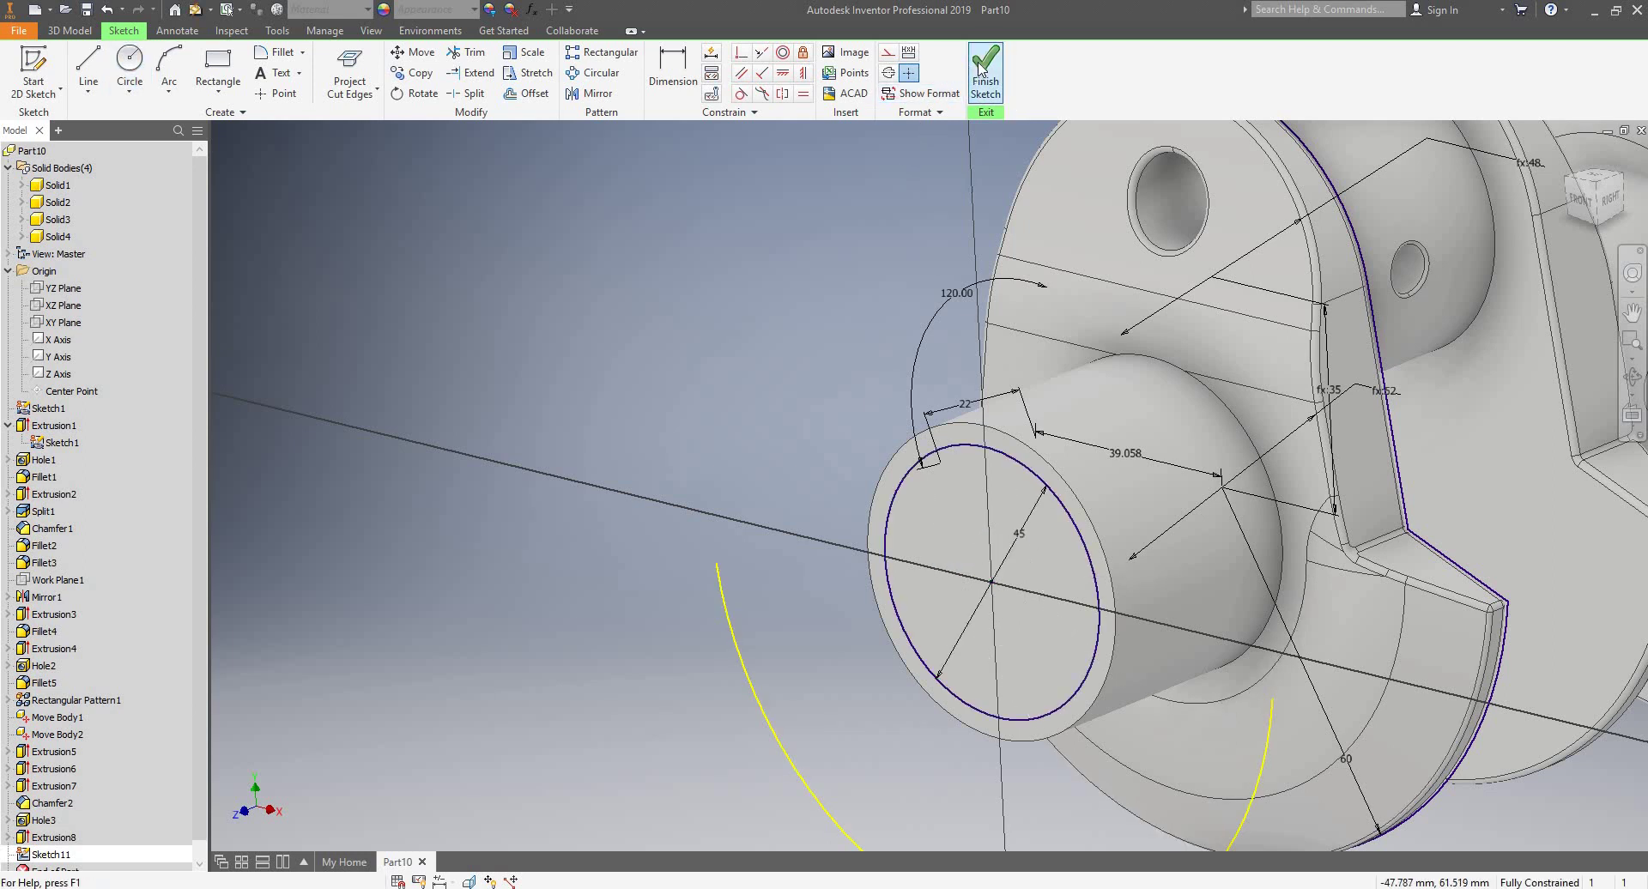
pyautogui.click(983, 72)
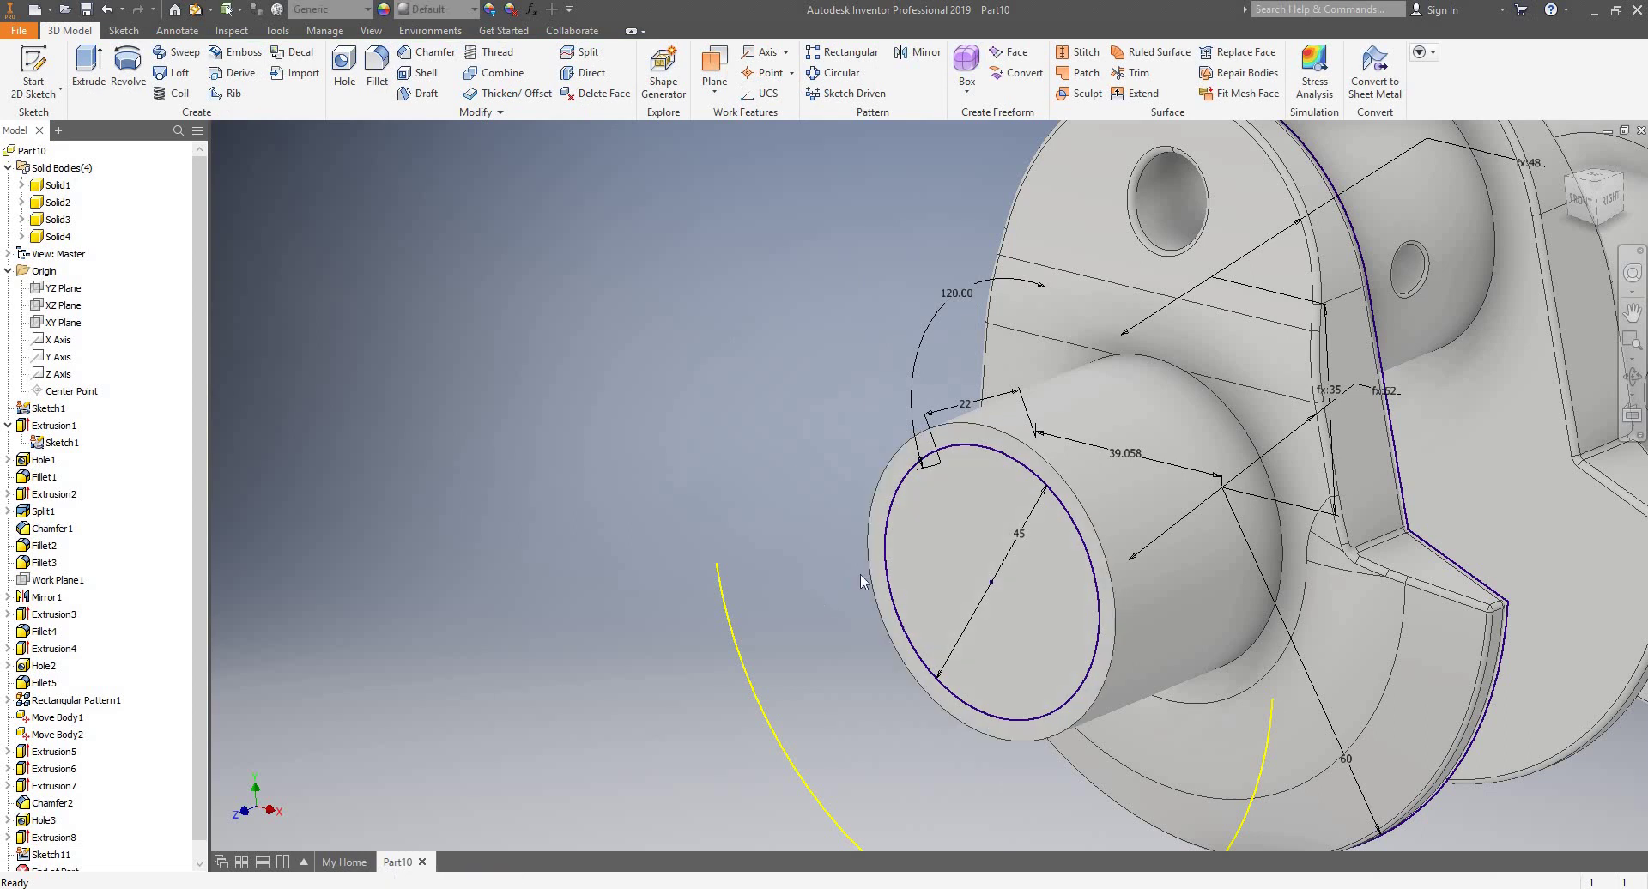
# - Extrude the 45 mm circle 16.5 mm outward from the journal's end face, joining it to Solid1
pyautogui.press('e')
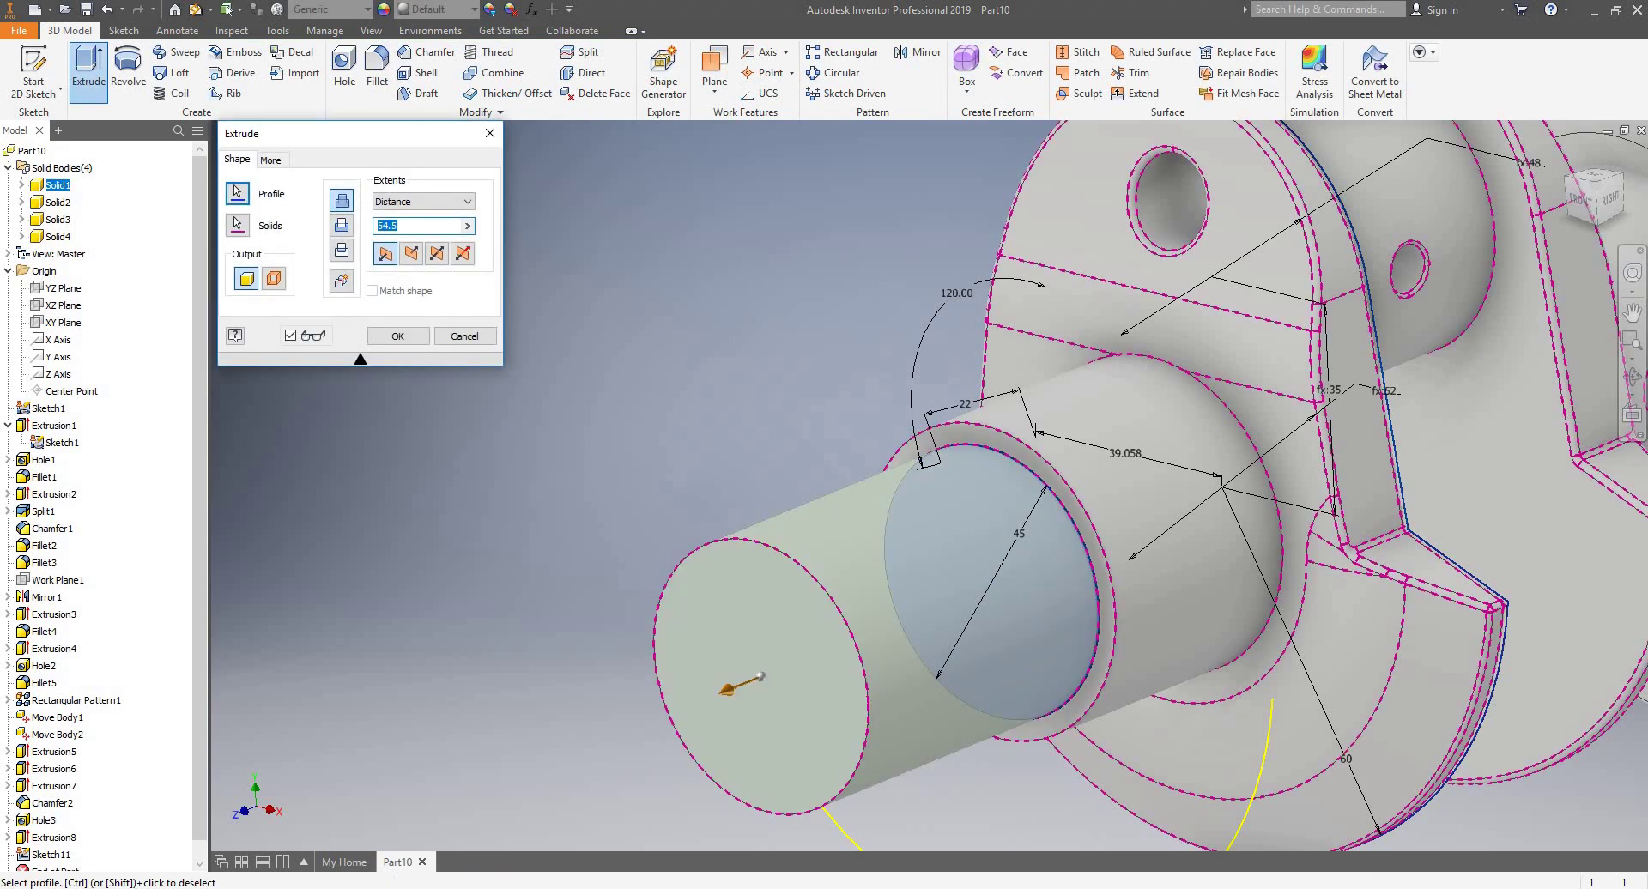
pyautogui.press('Return')
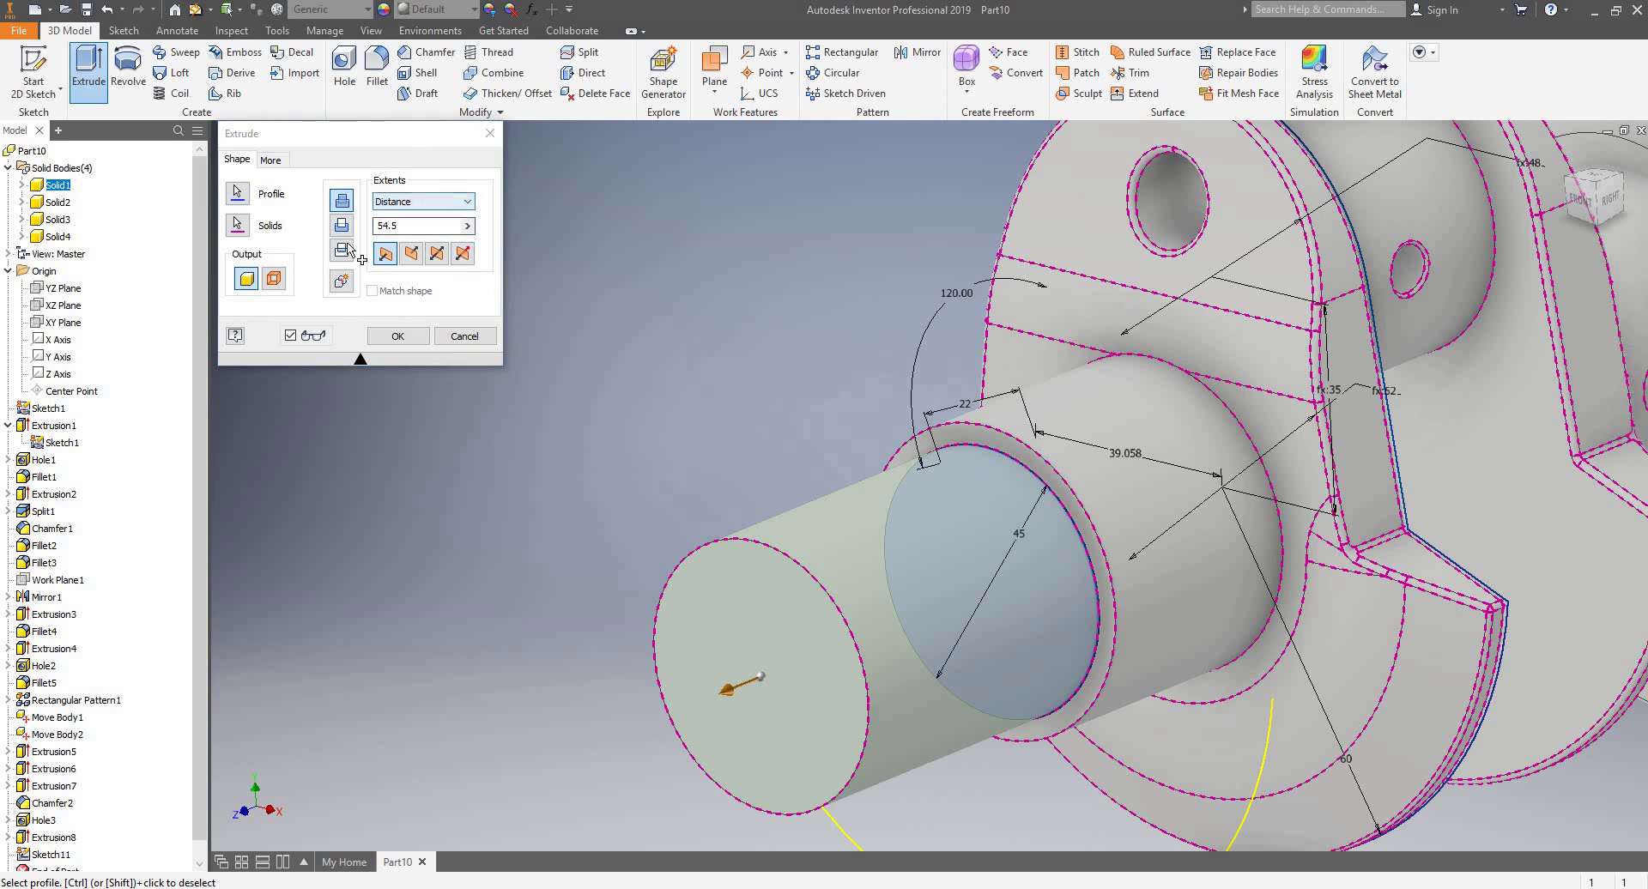
pyautogui.write('16.5')
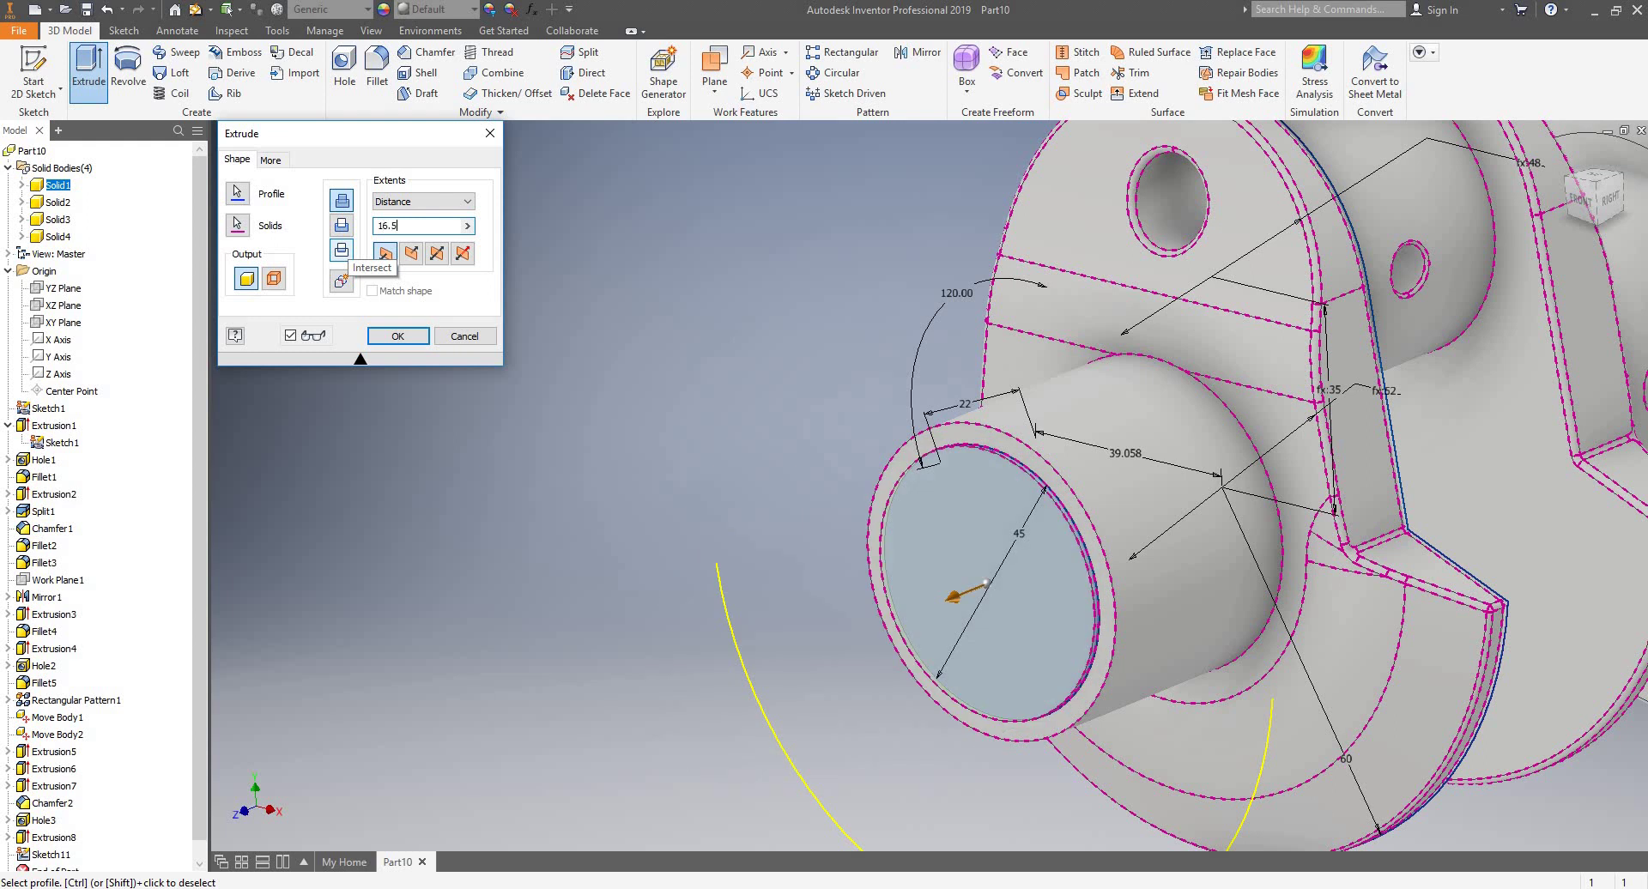
pyautogui.click(398, 337)
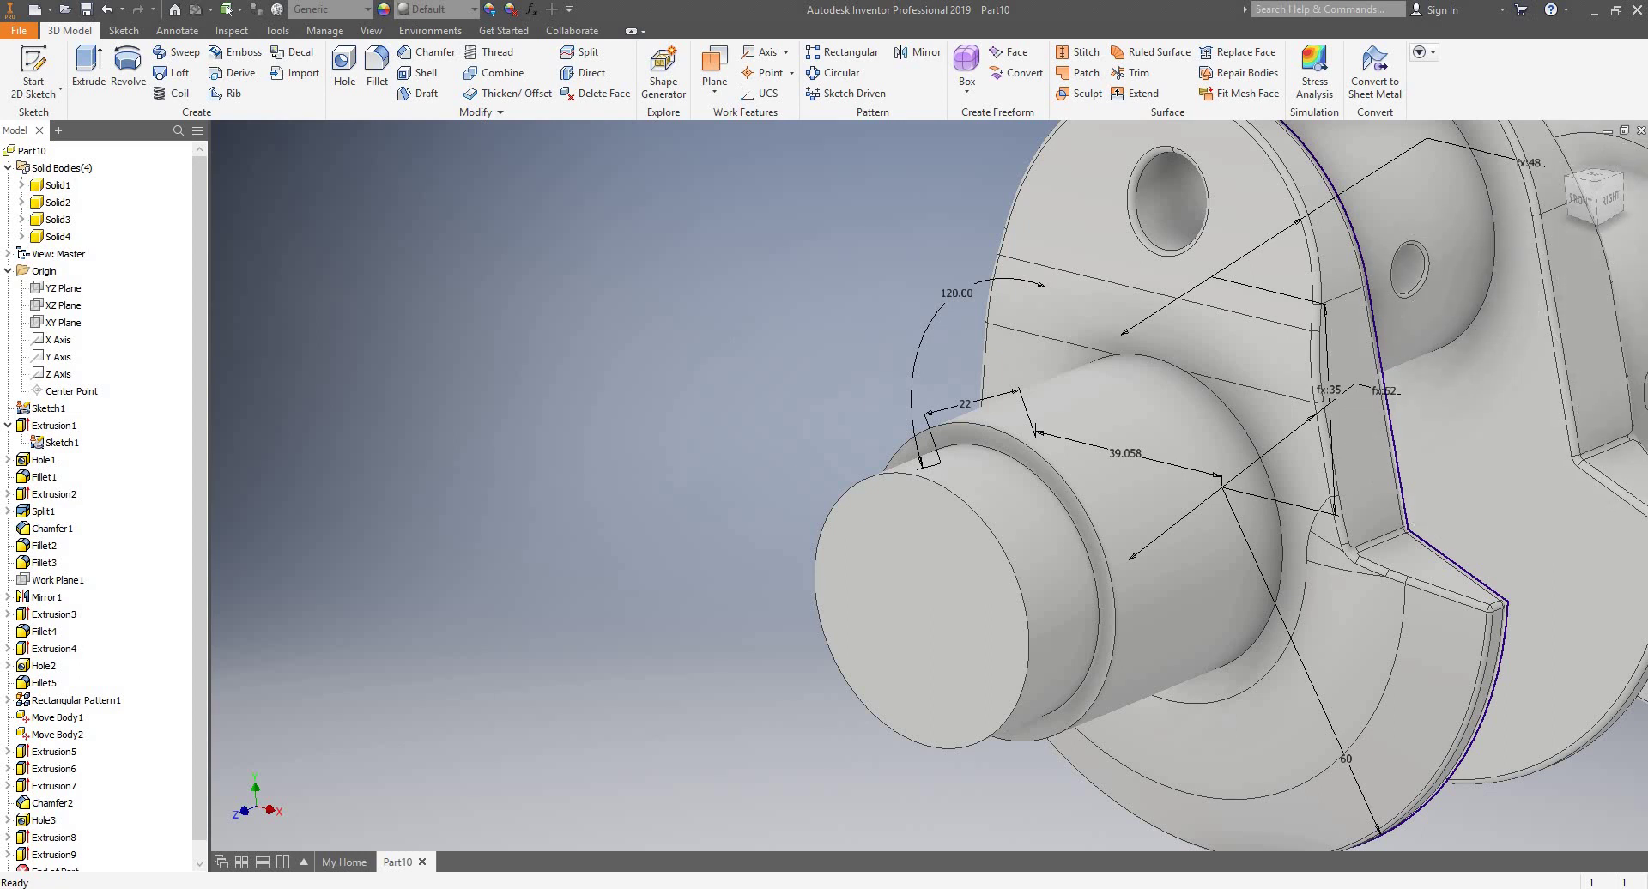
# - Sketch a two-point center rectangle, 33.5 mm wide and 30 mm high, centred on the stepped shaft's end face
pyautogui.click(32, 69)
pyautogui.click(916, 517)
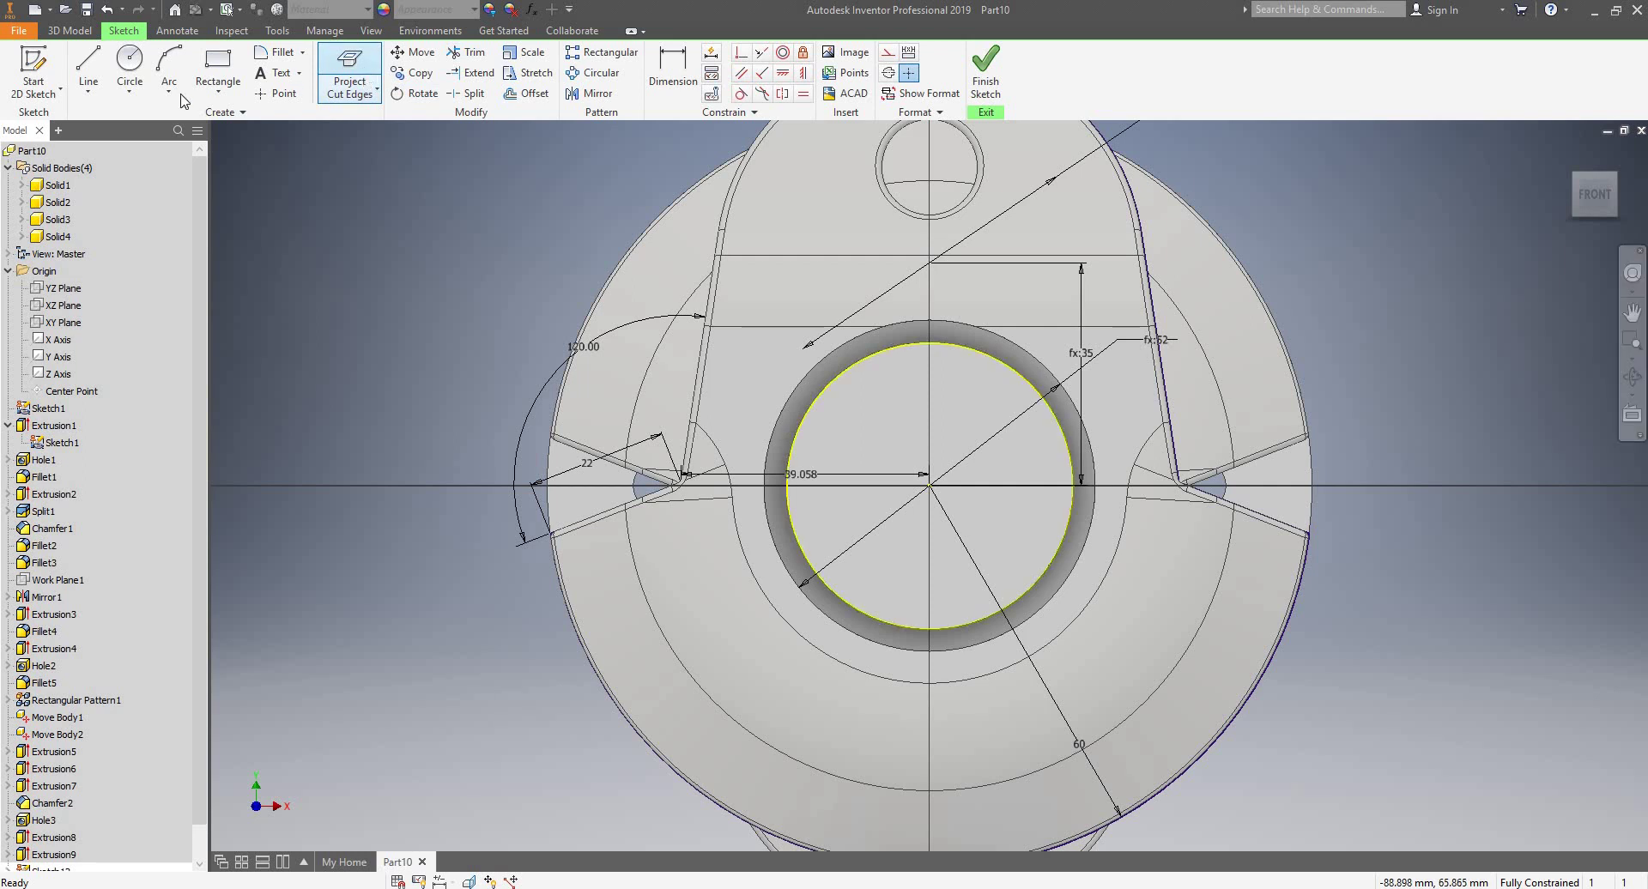
pyautogui.click(218, 96)
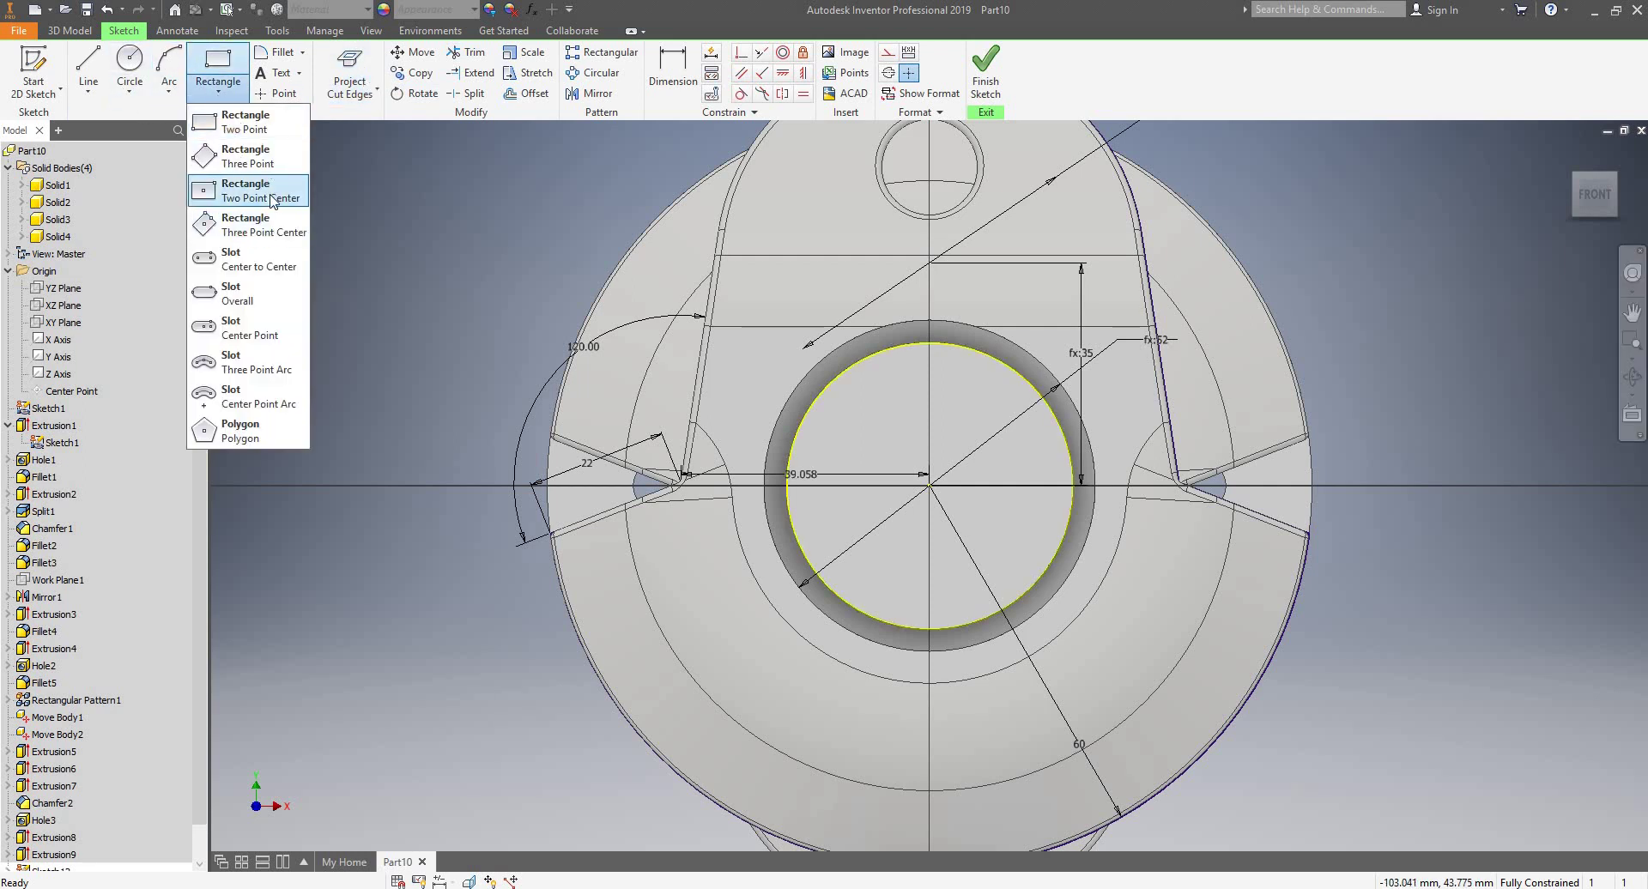
pyautogui.click(930, 486)
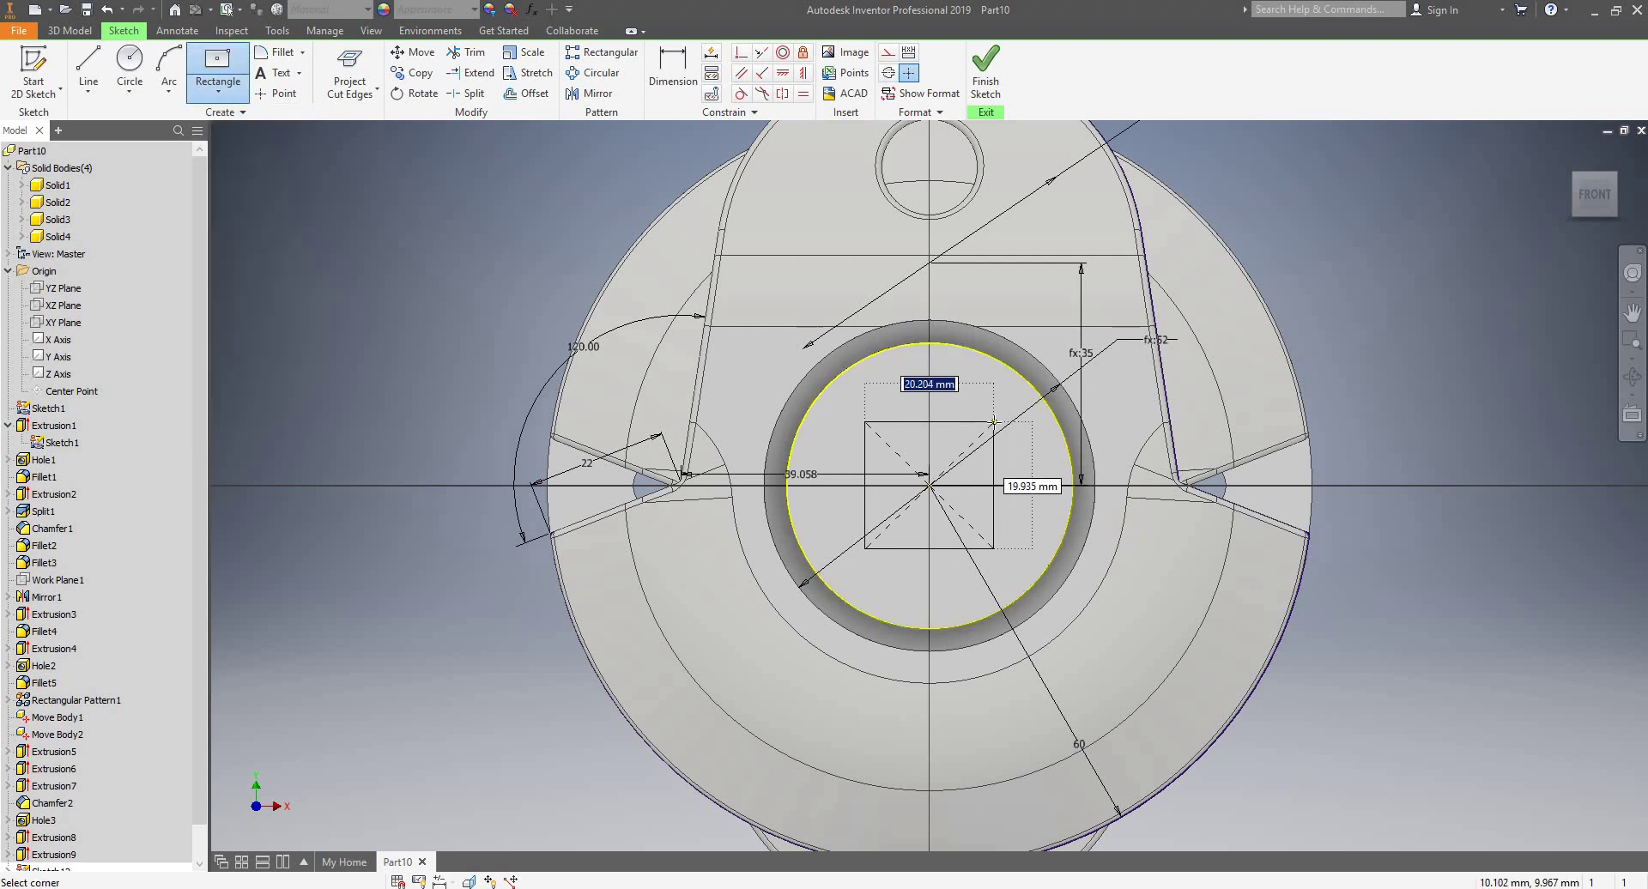
pyautogui.write('33.5')
pyautogui.press('Tab')
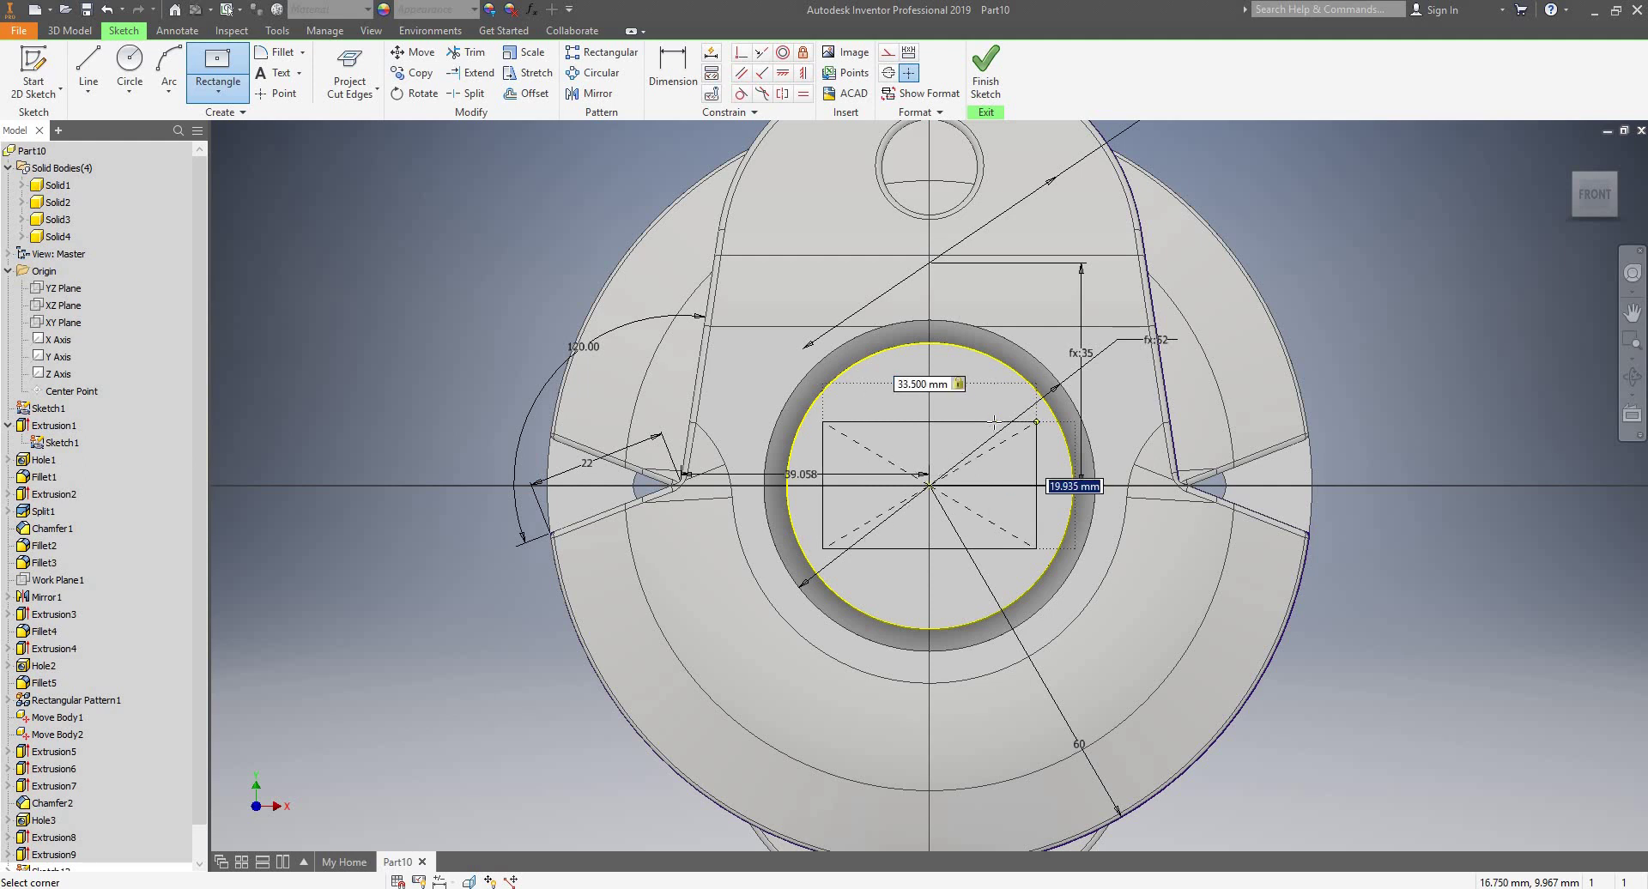
pyautogui.write('30')
pyautogui.press('Return')
pyautogui.press('Escape')
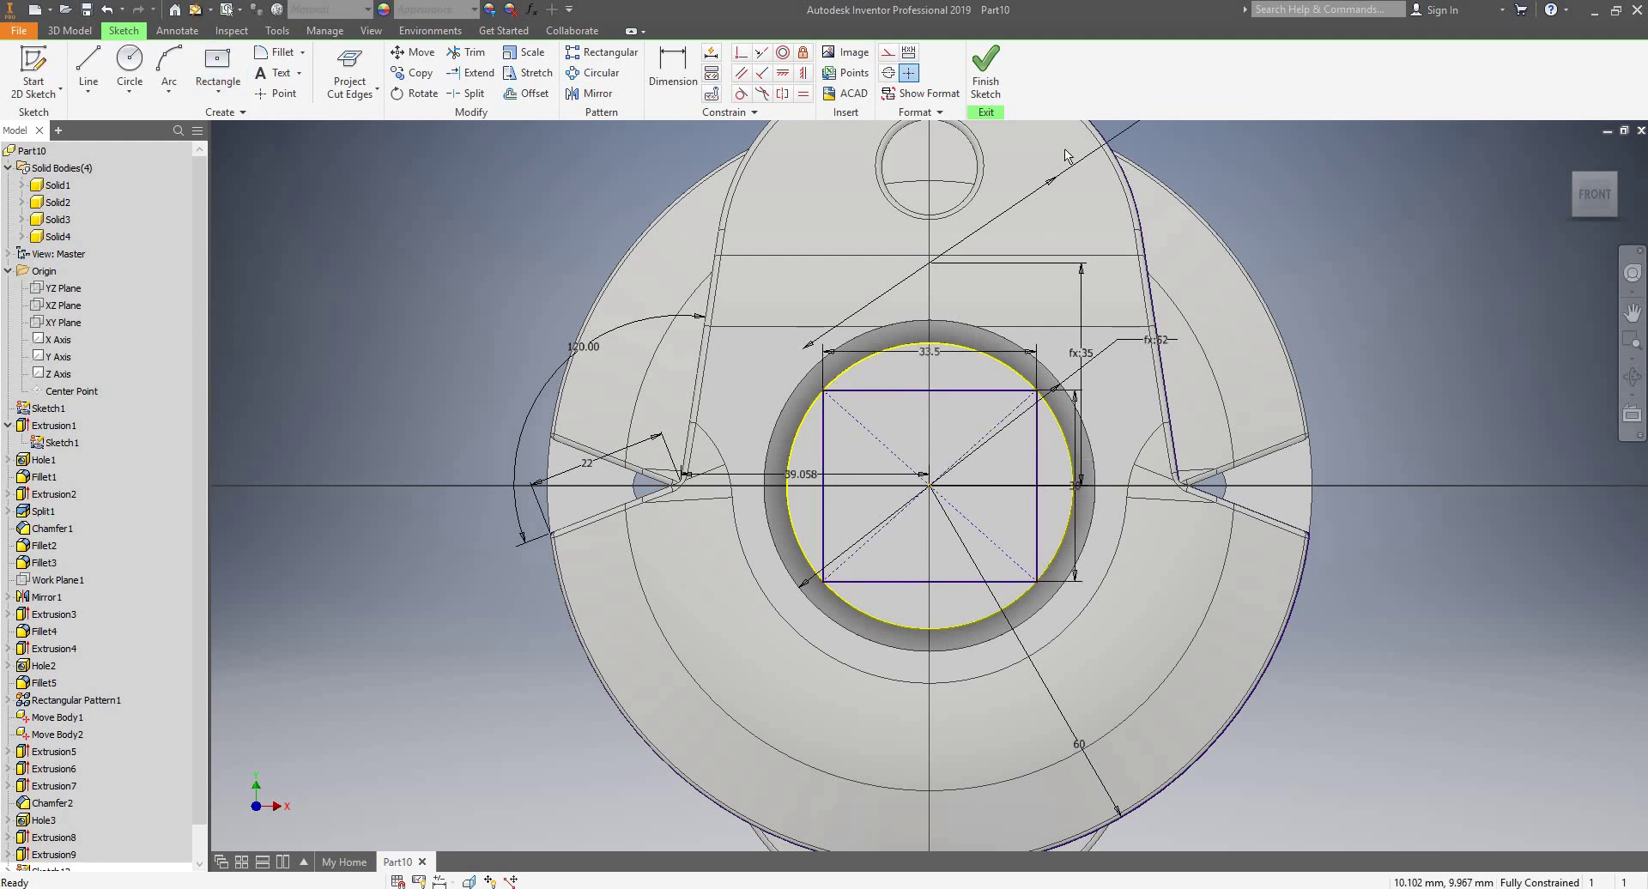
pyautogui.click(985, 73)
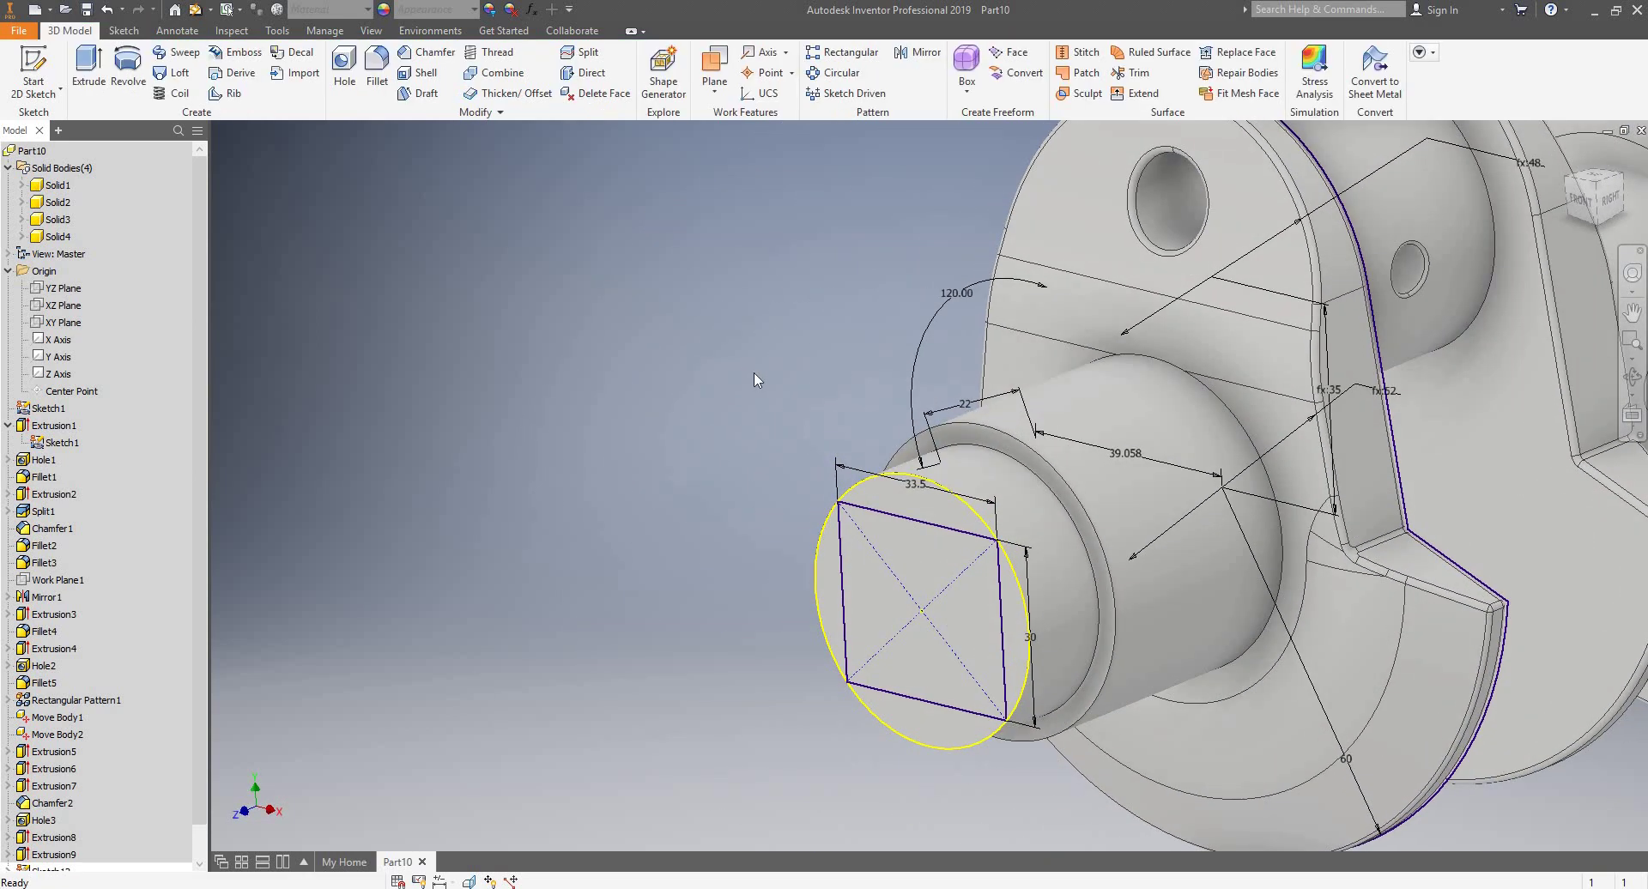
# - Extrude the rectangle 43.5 mm outward from the shaft's end face, joining it to Solid1
pyautogui.press('e')
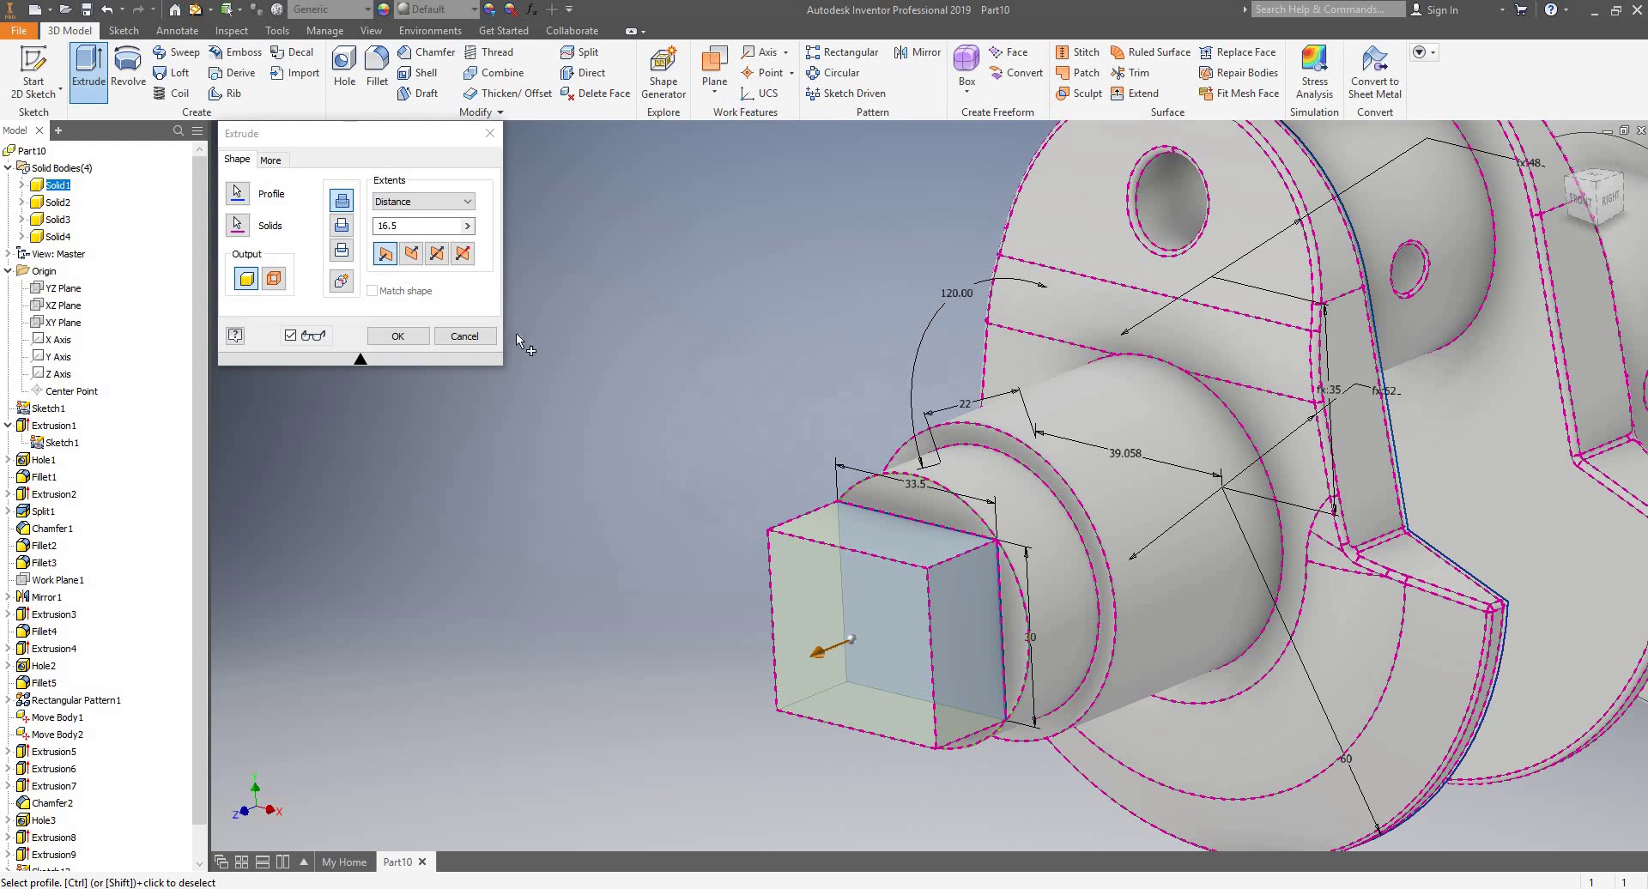
pyautogui.click(343, 363)
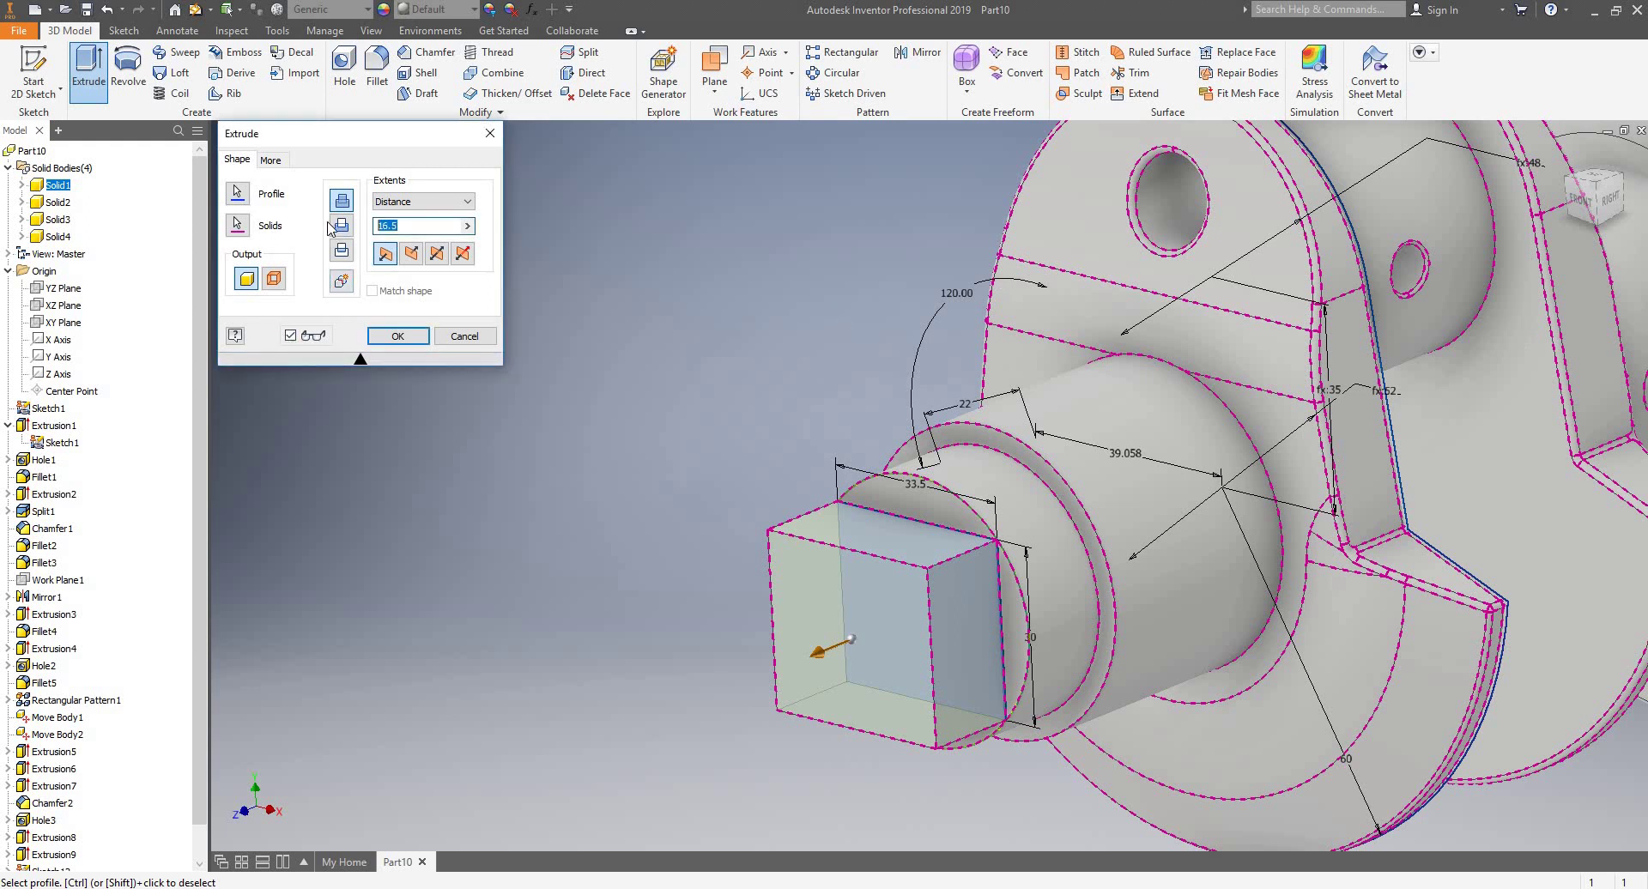
pyautogui.write('43.5')
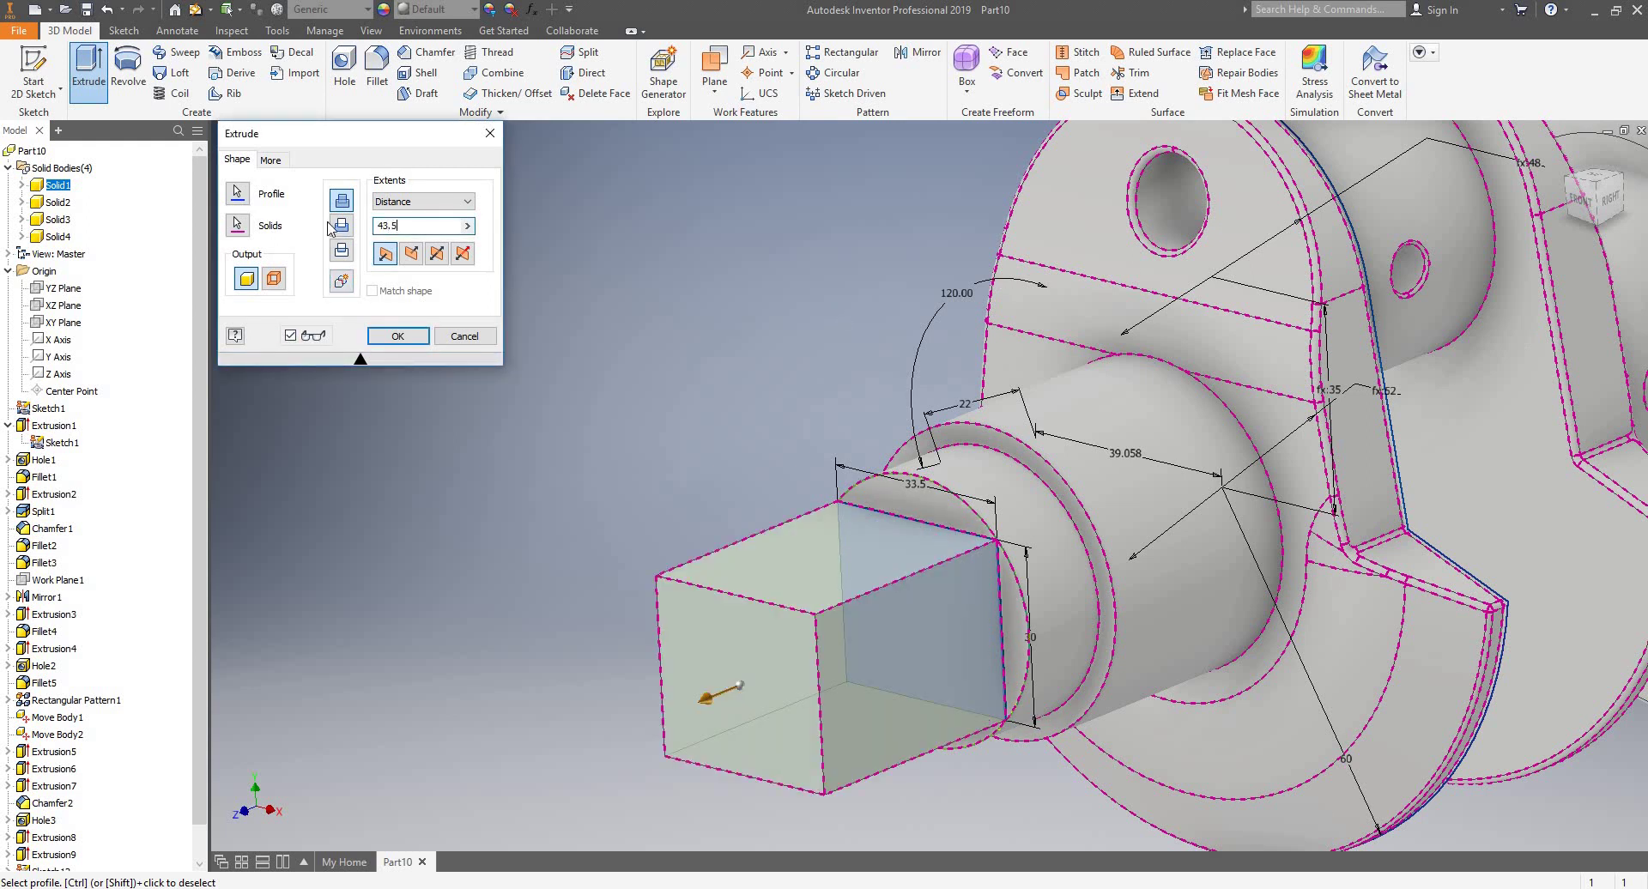
pyautogui.click(397, 336)
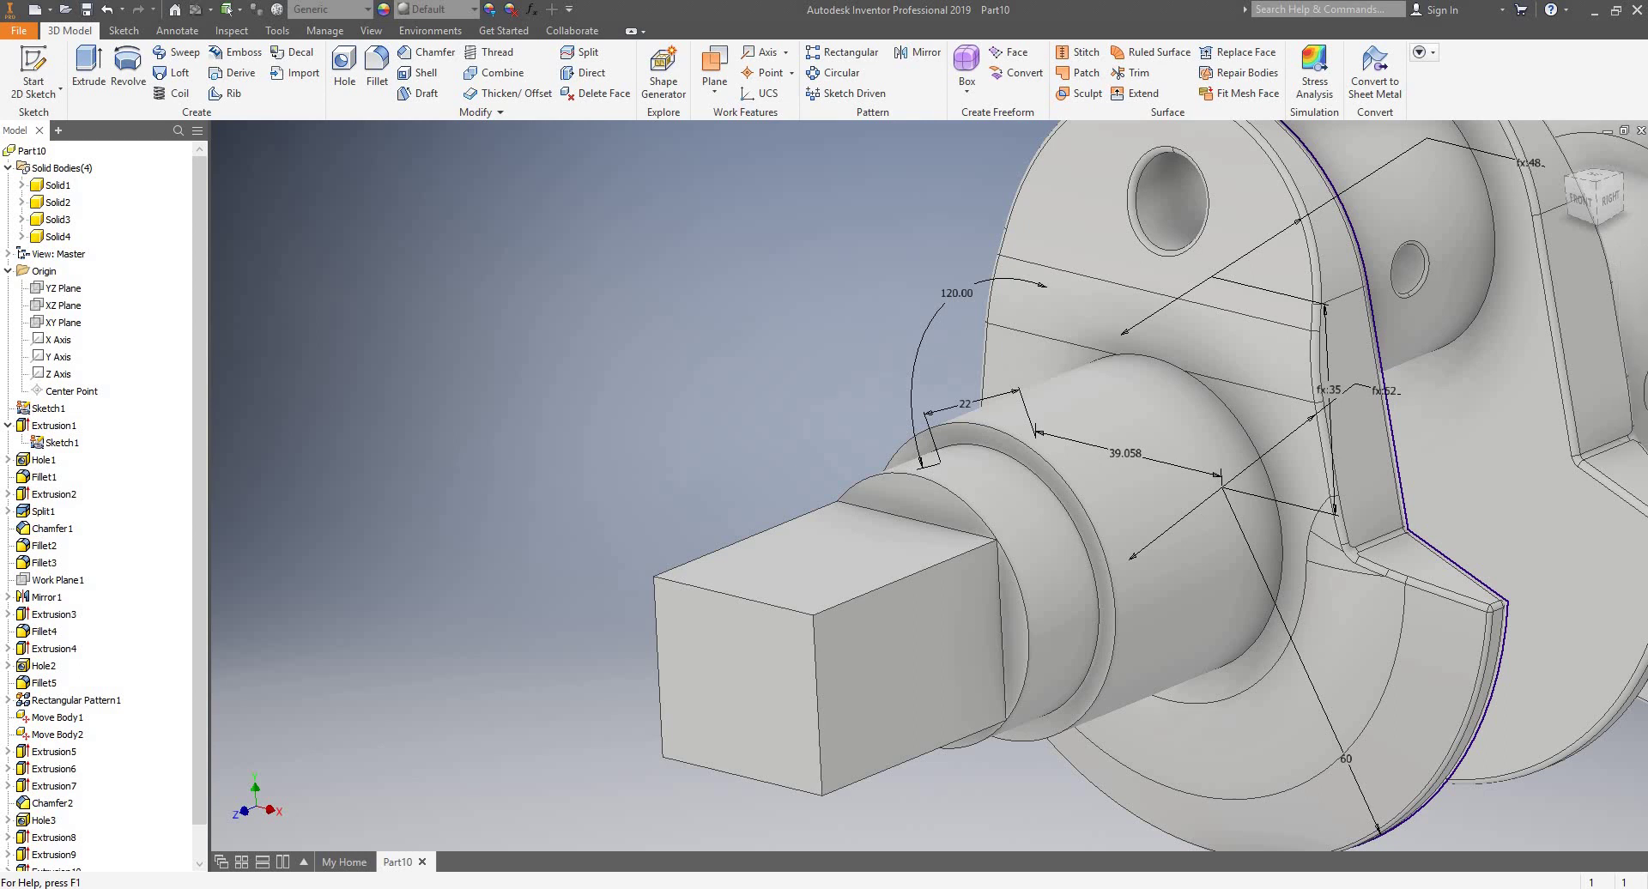
pyautogui.keyDown('shift'); pyautogui.moveTo(684, 352); pyautogui.dragTo(778, 464, button='middle'); pyautogui.keyUp('shift')
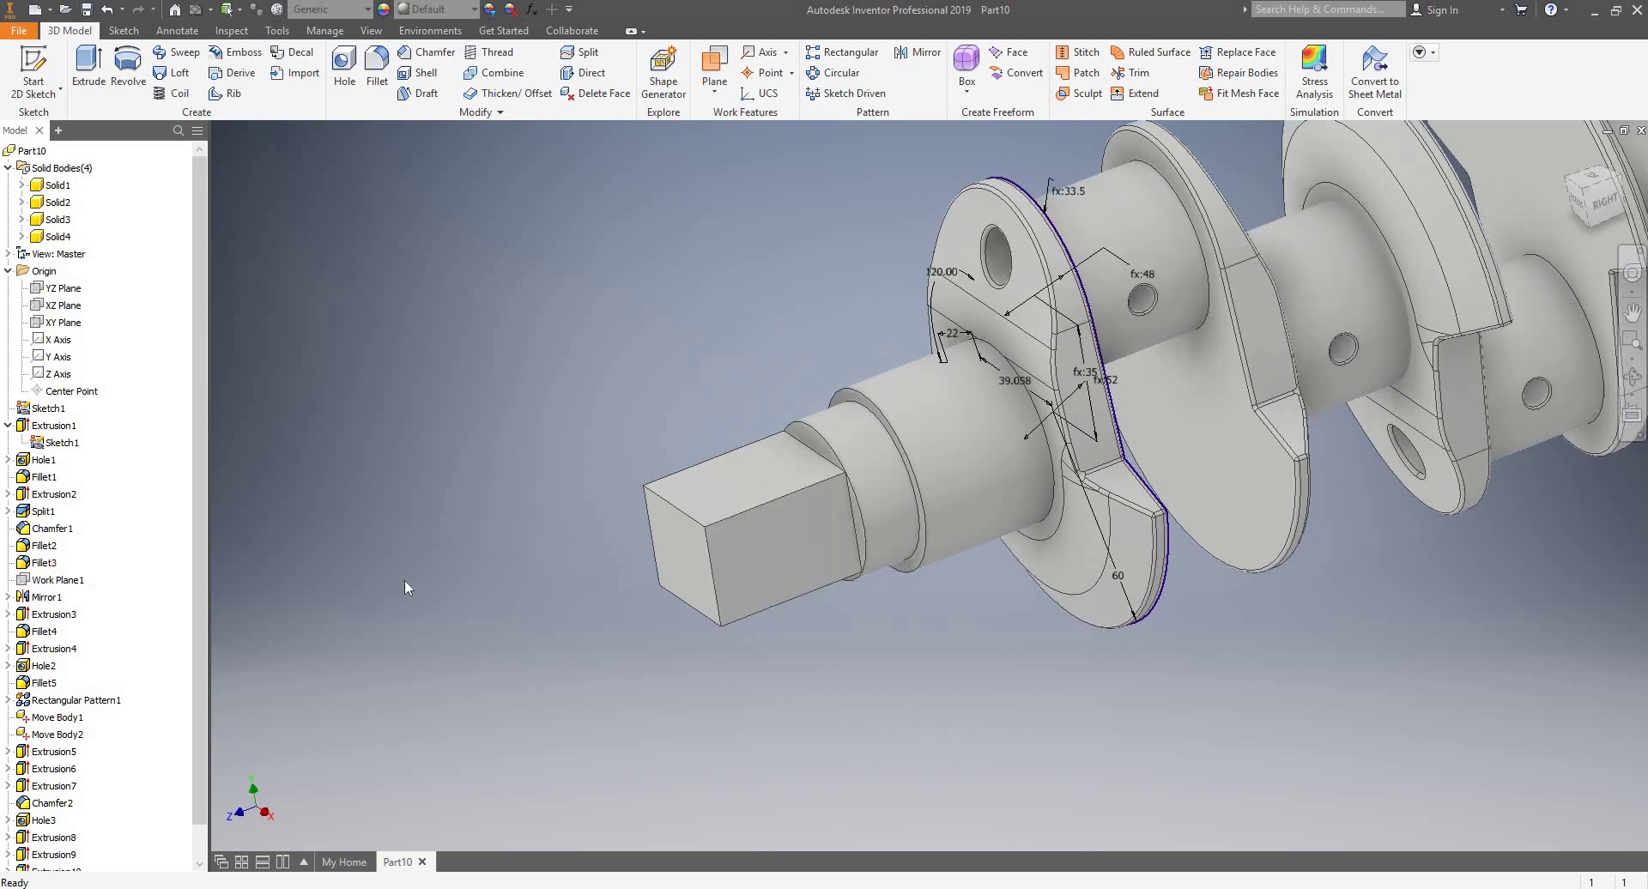
pyautogui.click(1633, 377)
pyautogui.press('Escape')
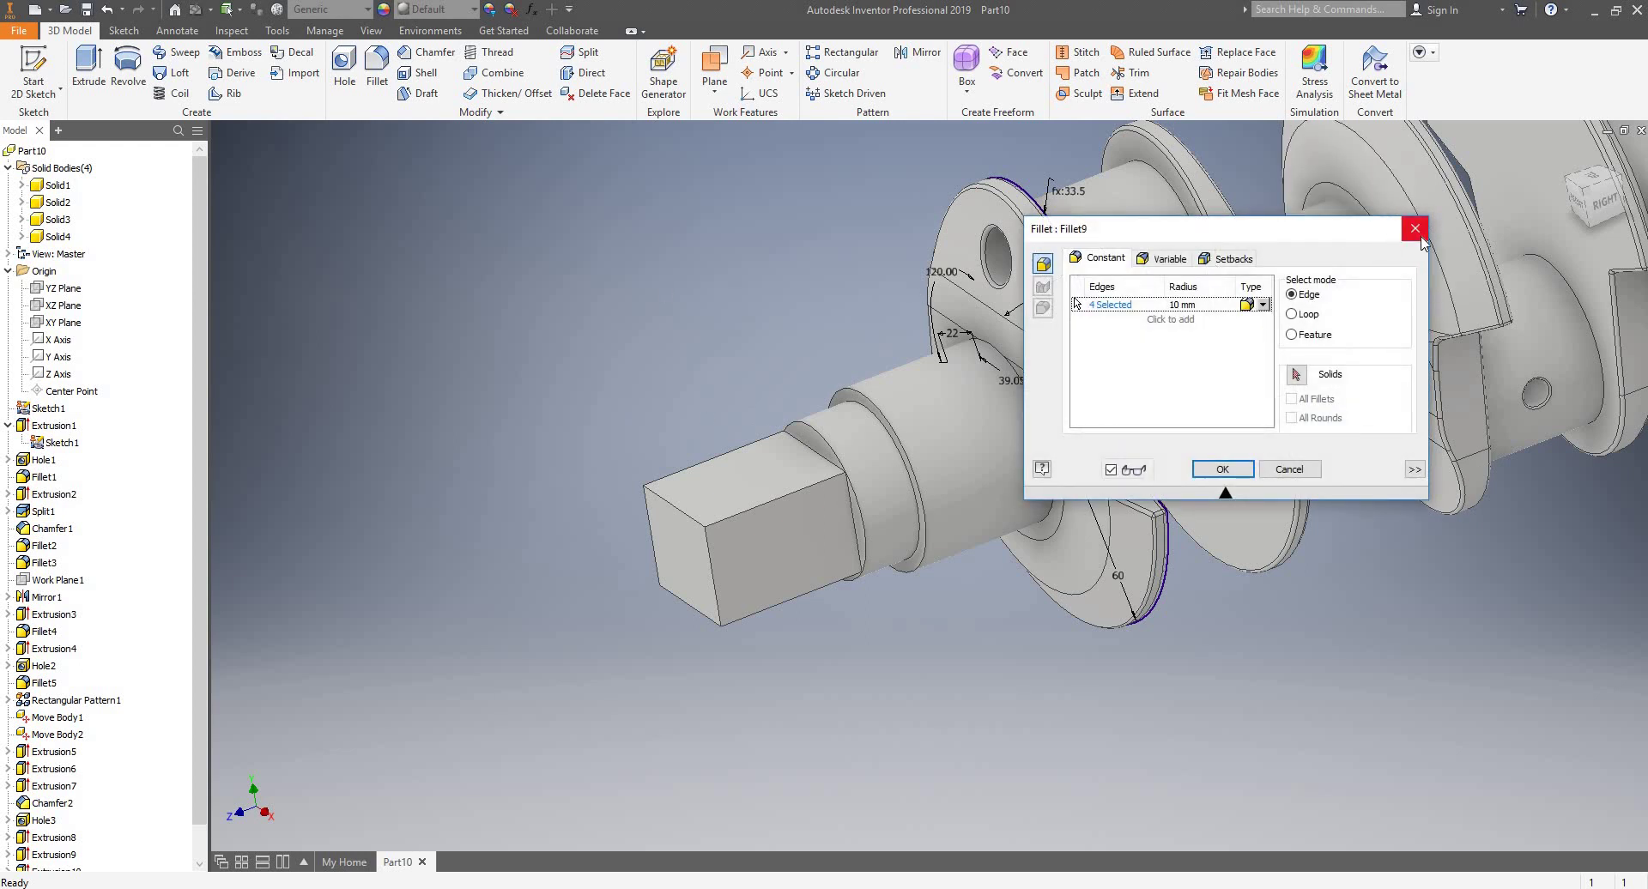
pyautogui.click(1414, 228)
# - Fillet the four lengthwise edges of the rectangular shaft end with a 10 mm radius
pyautogui.click(377, 69)
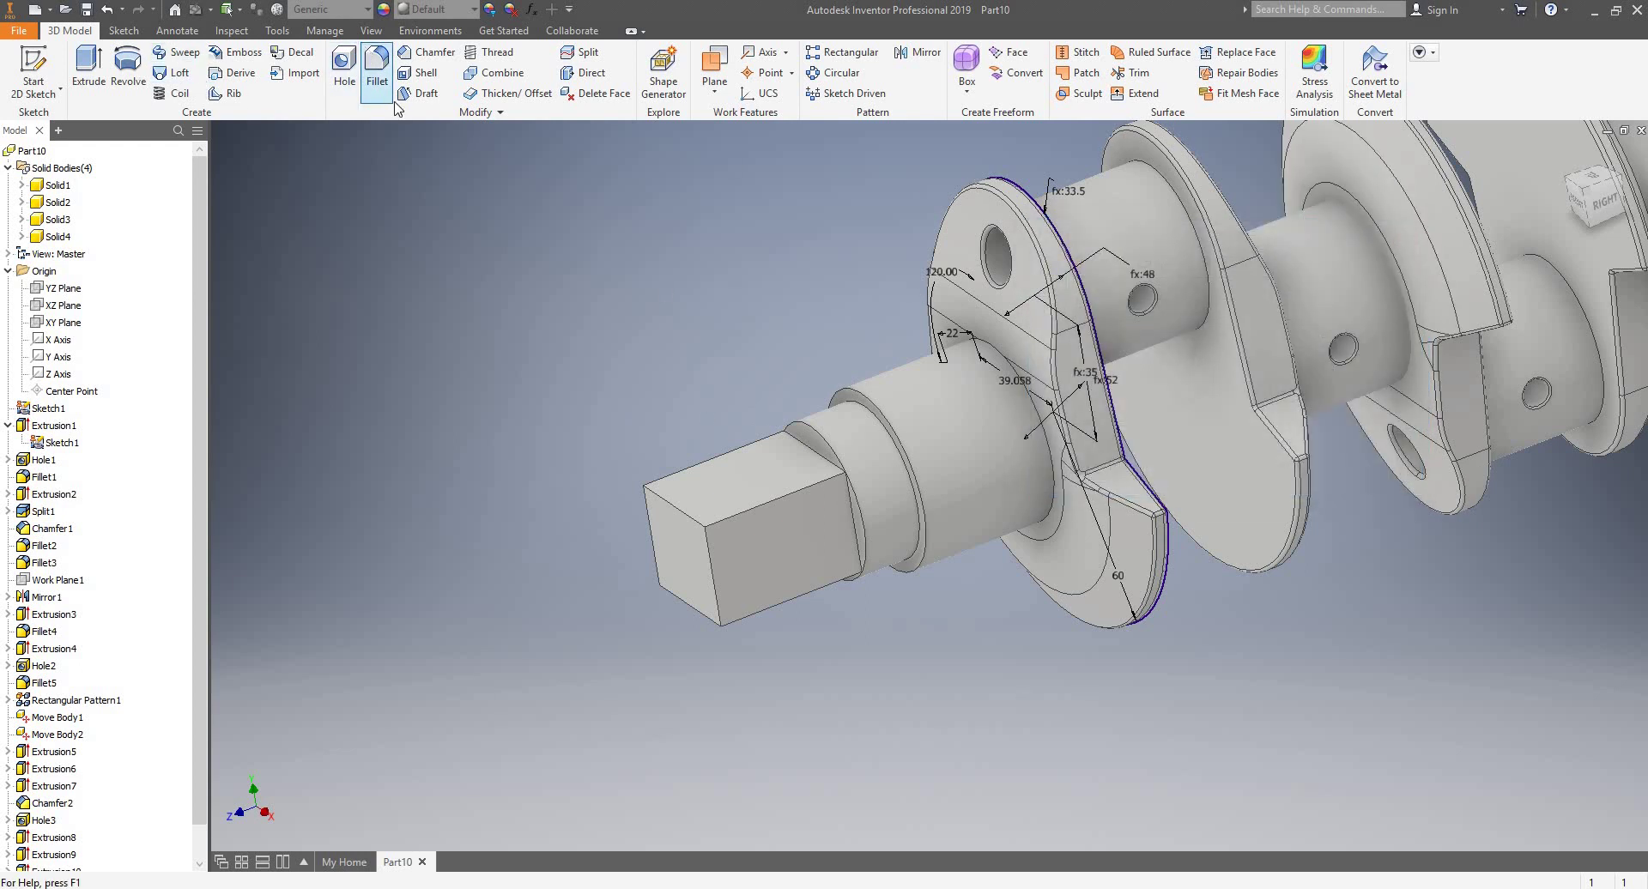
pyautogui.click(1202, 305)
pyautogui.write('10')
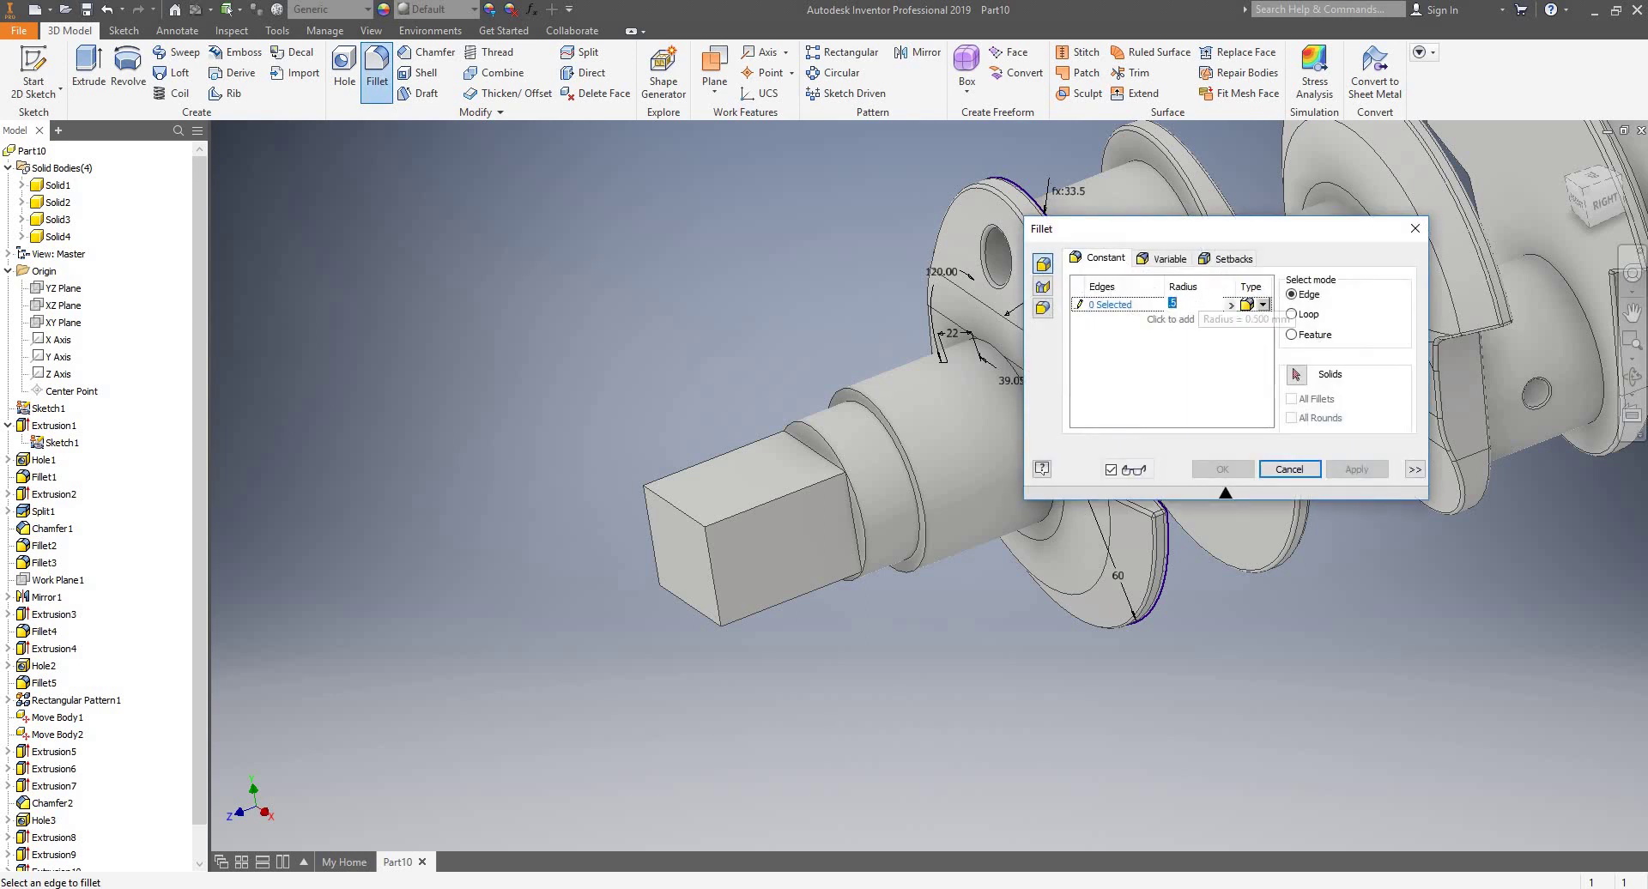
pyautogui.click(748, 508)
pyautogui.click(718, 457)
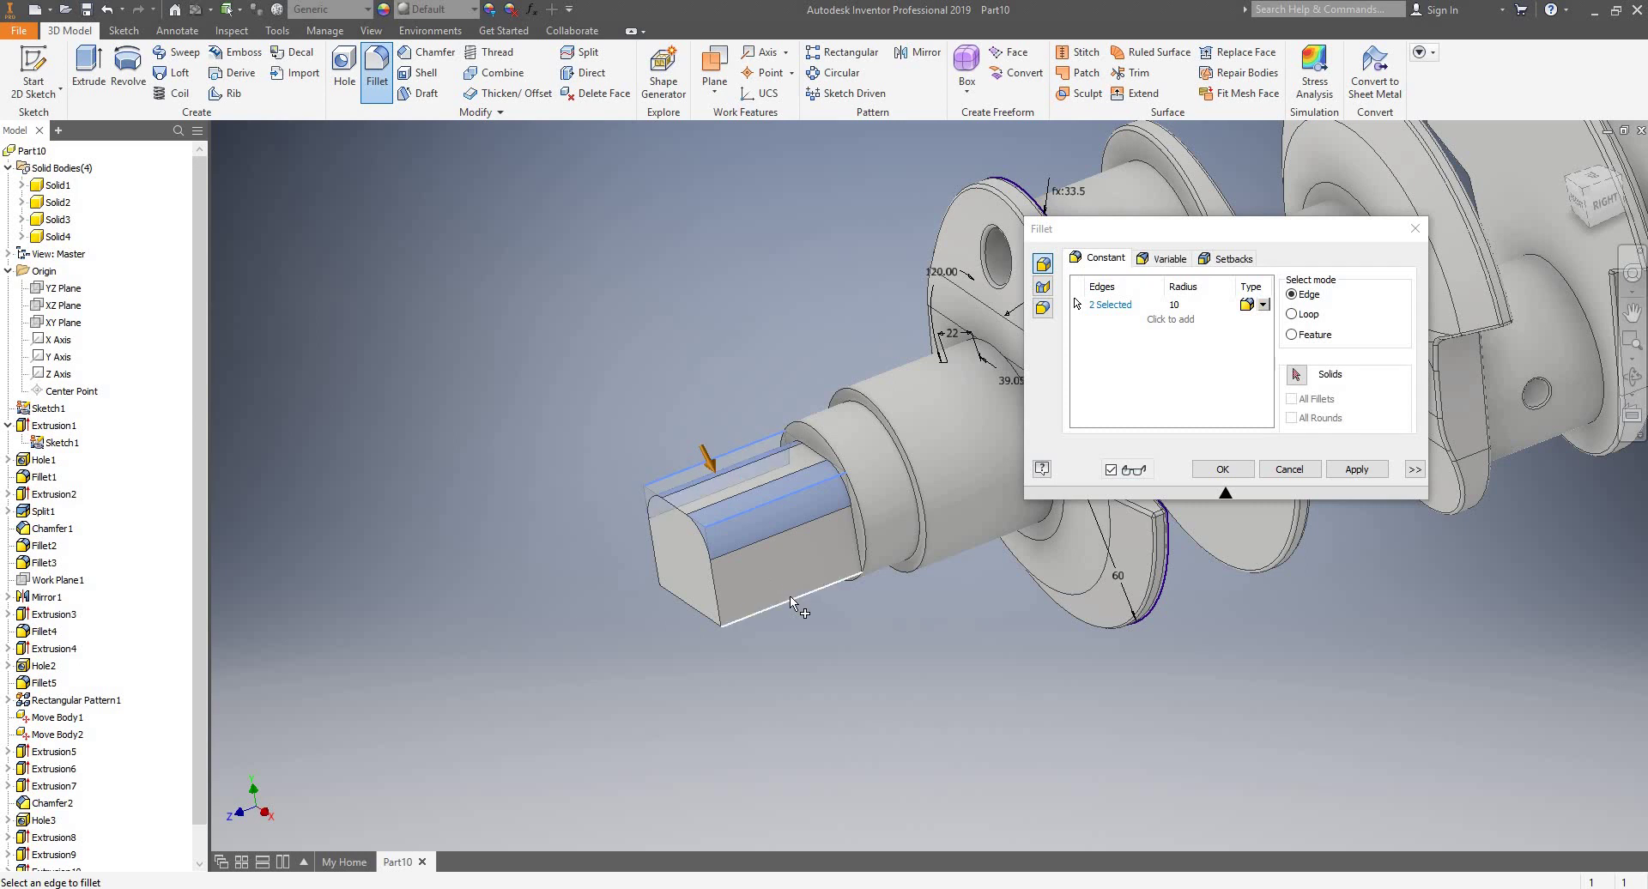
pyautogui.click(790, 597)
pyautogui.keyDown('shift'); pyautogui.moveTo(781, 307); pyautogui.dragTo(825, 176, button='middle'); pyautogui.keyUp('shift')
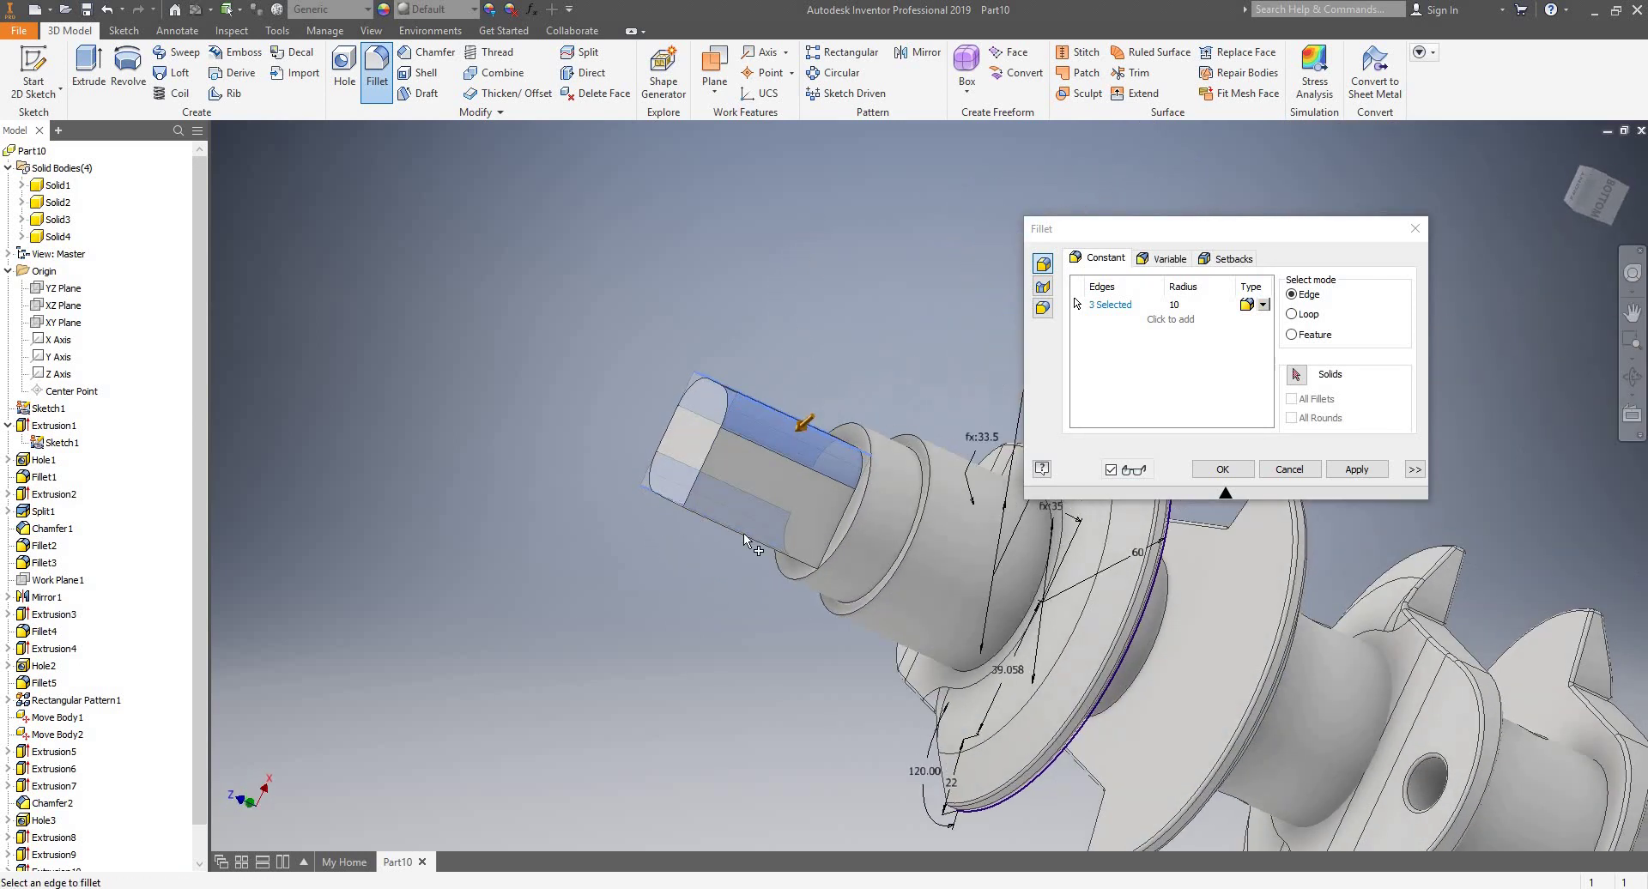
pyautogui.click(743, 534)
pyautogui.keyDown('shift'); pyautogui.moveTo(826, 332); pyautogui.dragTo(785, 465, button='middle'); pyautogui.keyUp('shift')
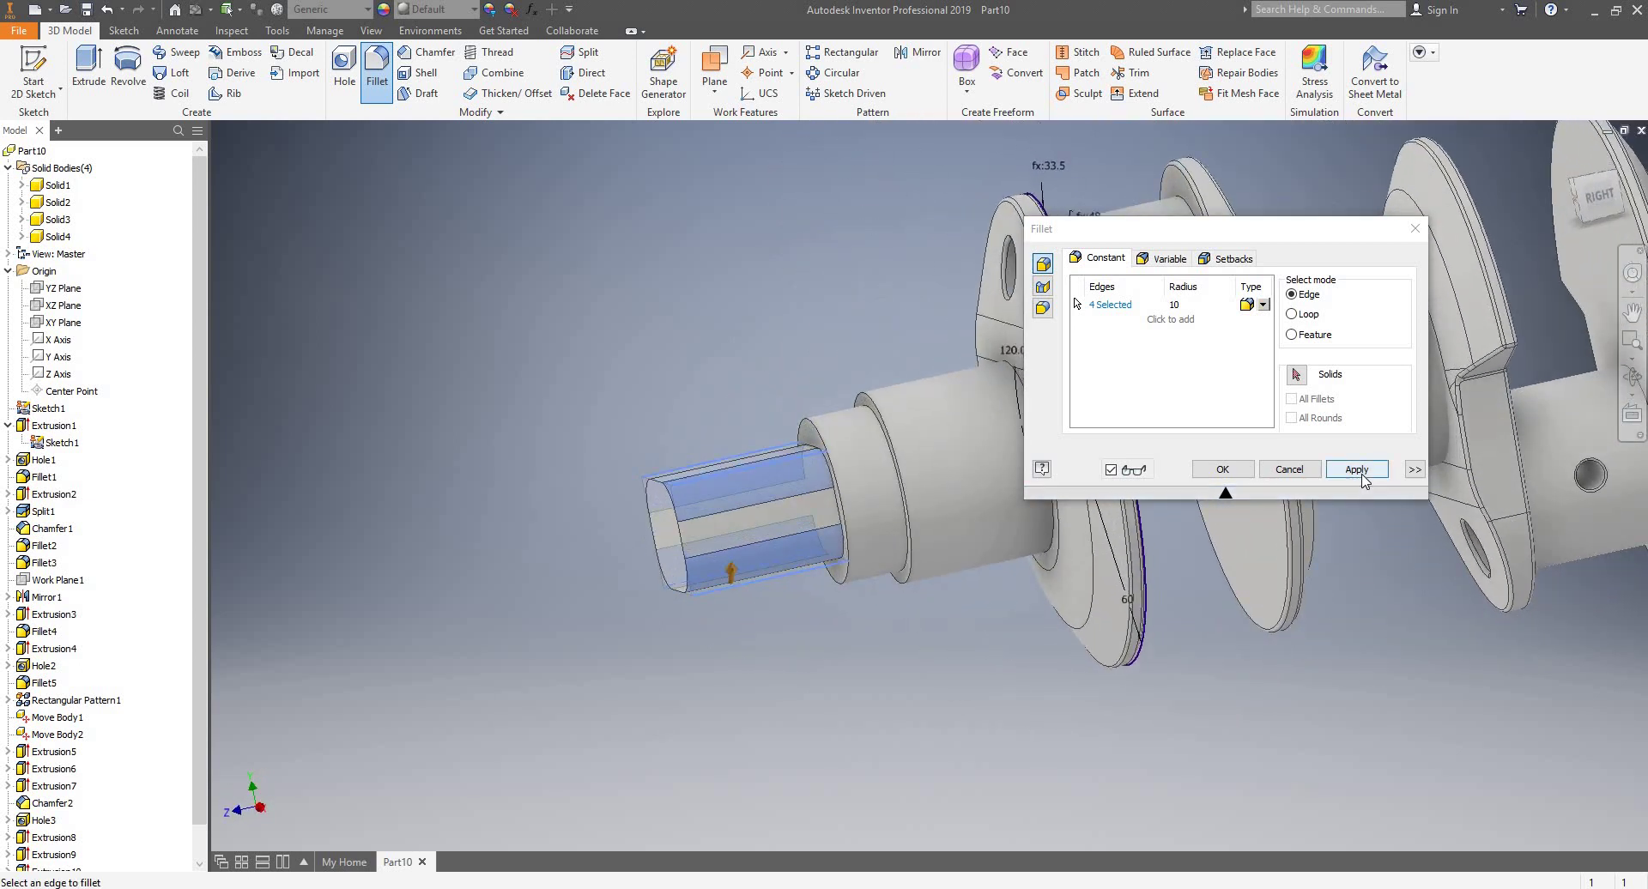
pyautogui.click(1361, 476)
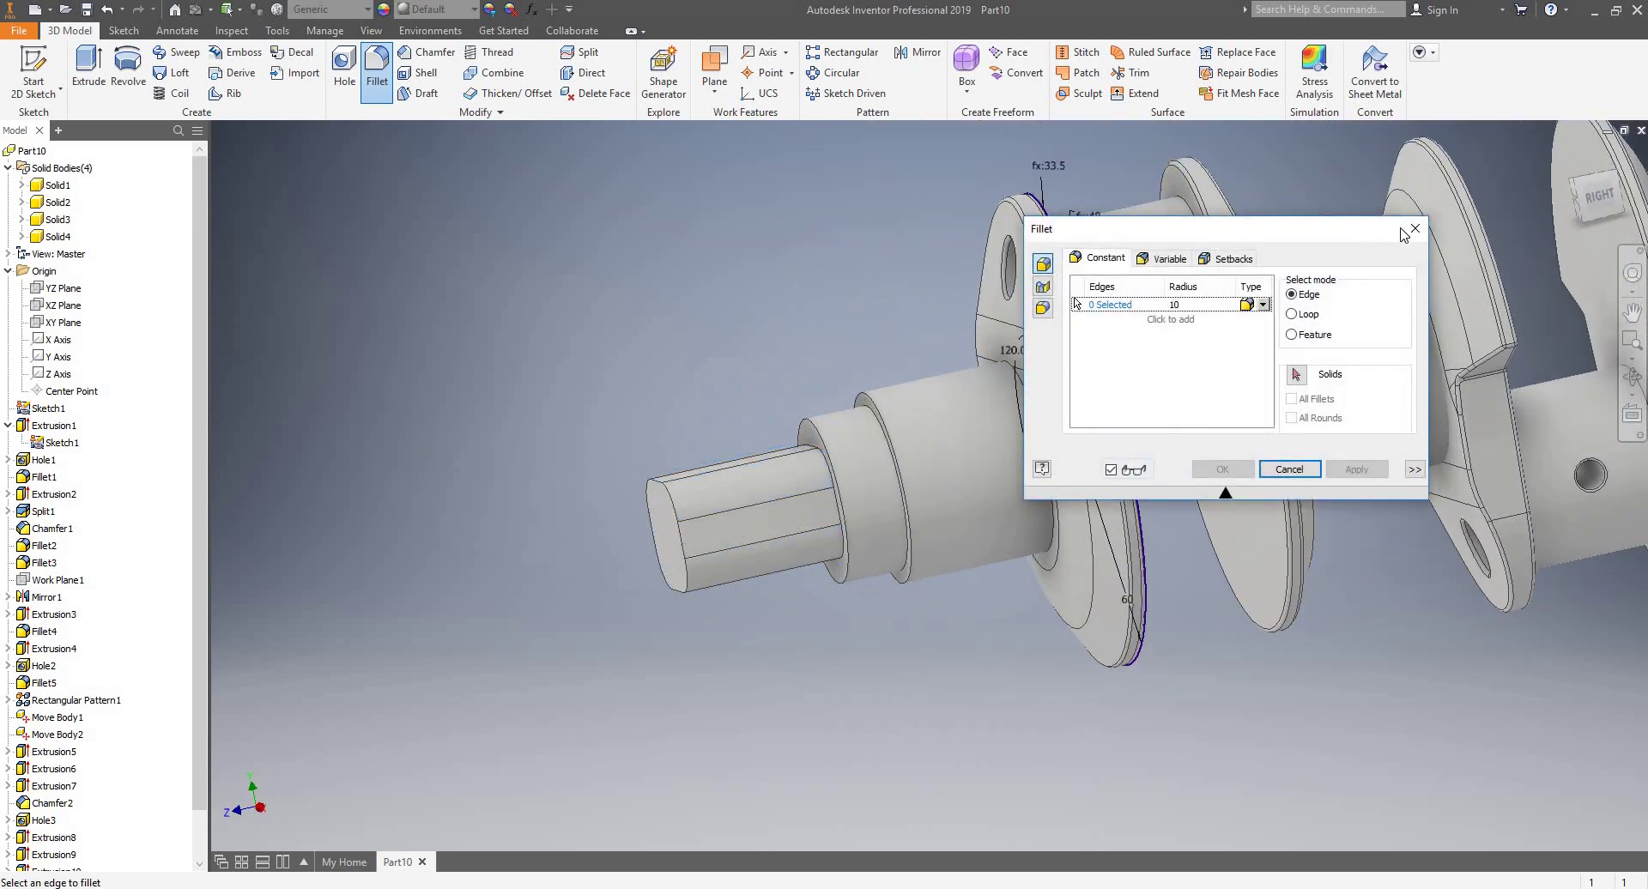
pyautogui.click(1414, 230)
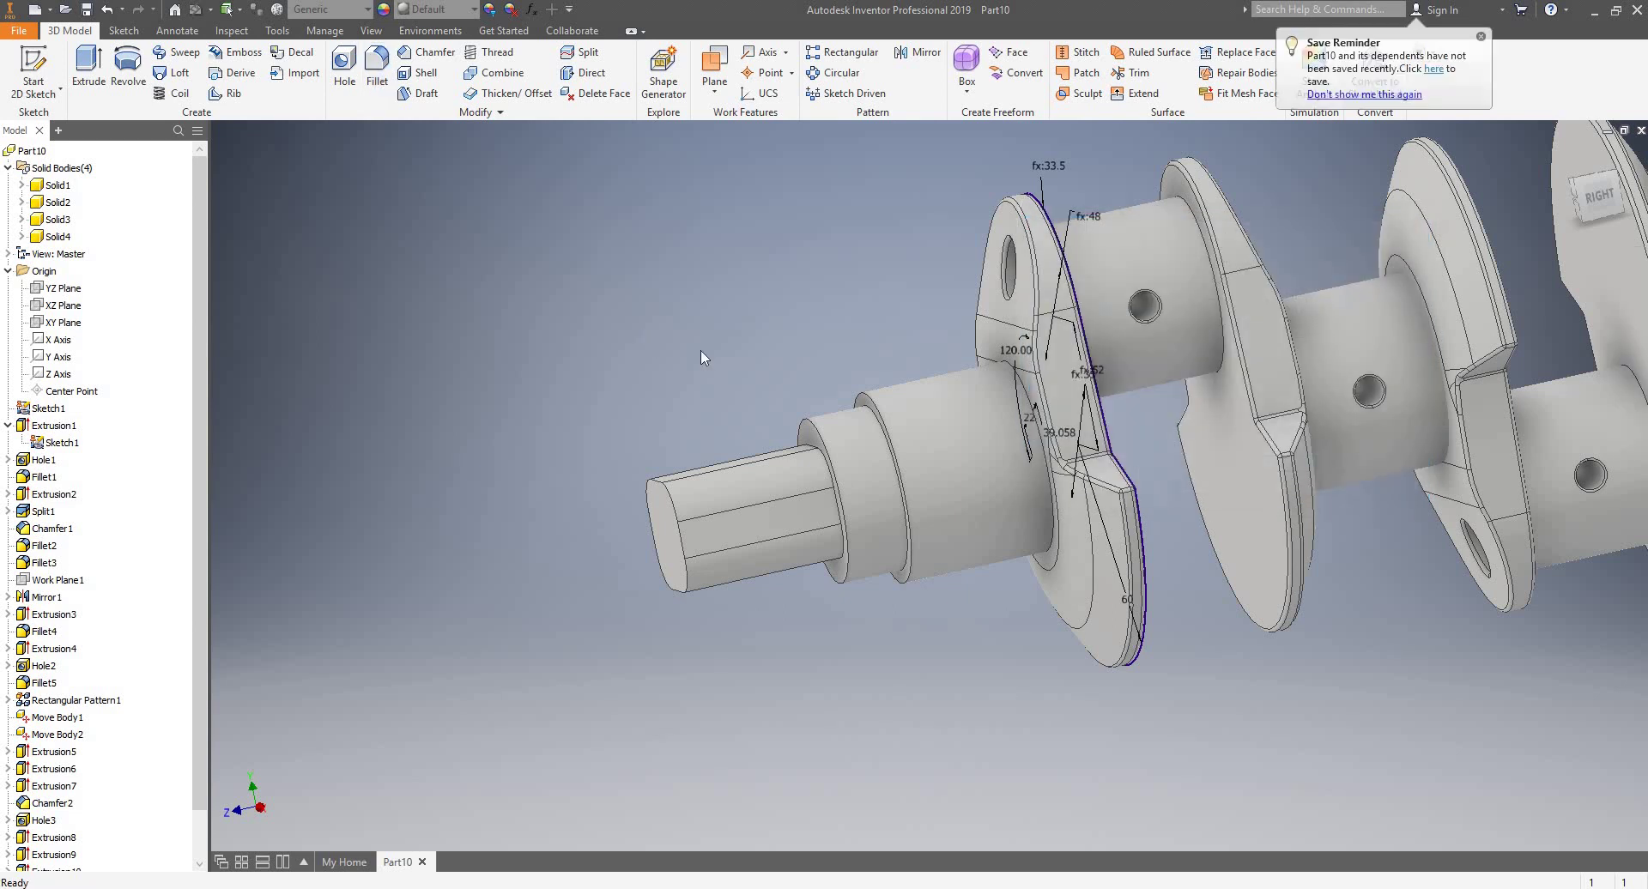
# - Sketch a 26 mm diameter circle centred on the end face of the rectangular shaft stub
pyautogui.press('s')
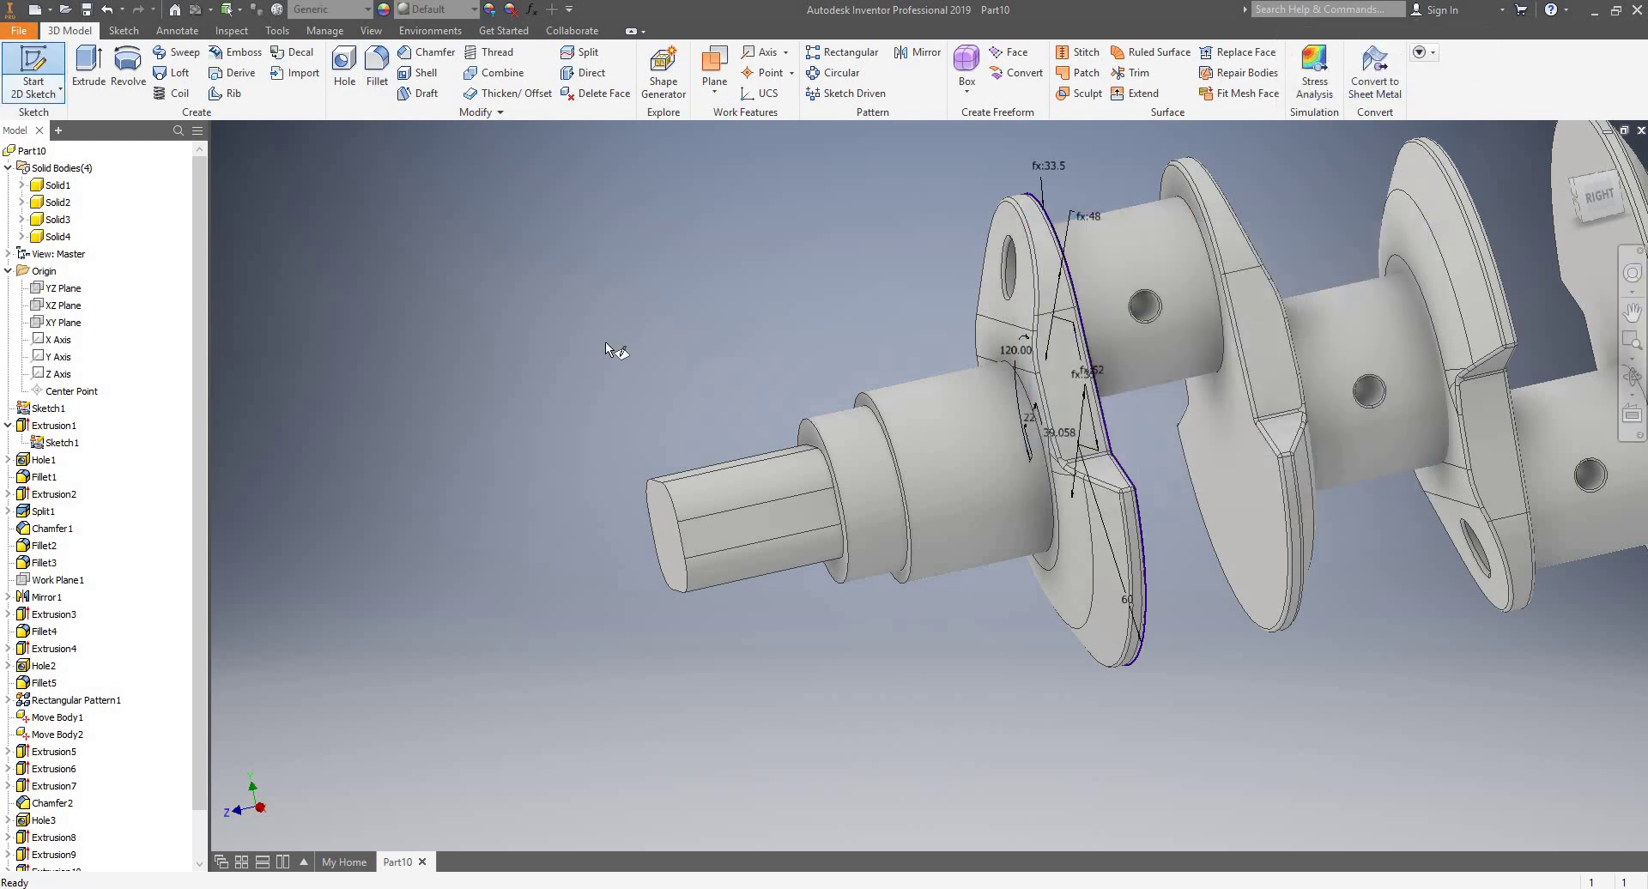
pyautogui.click(674, 537)
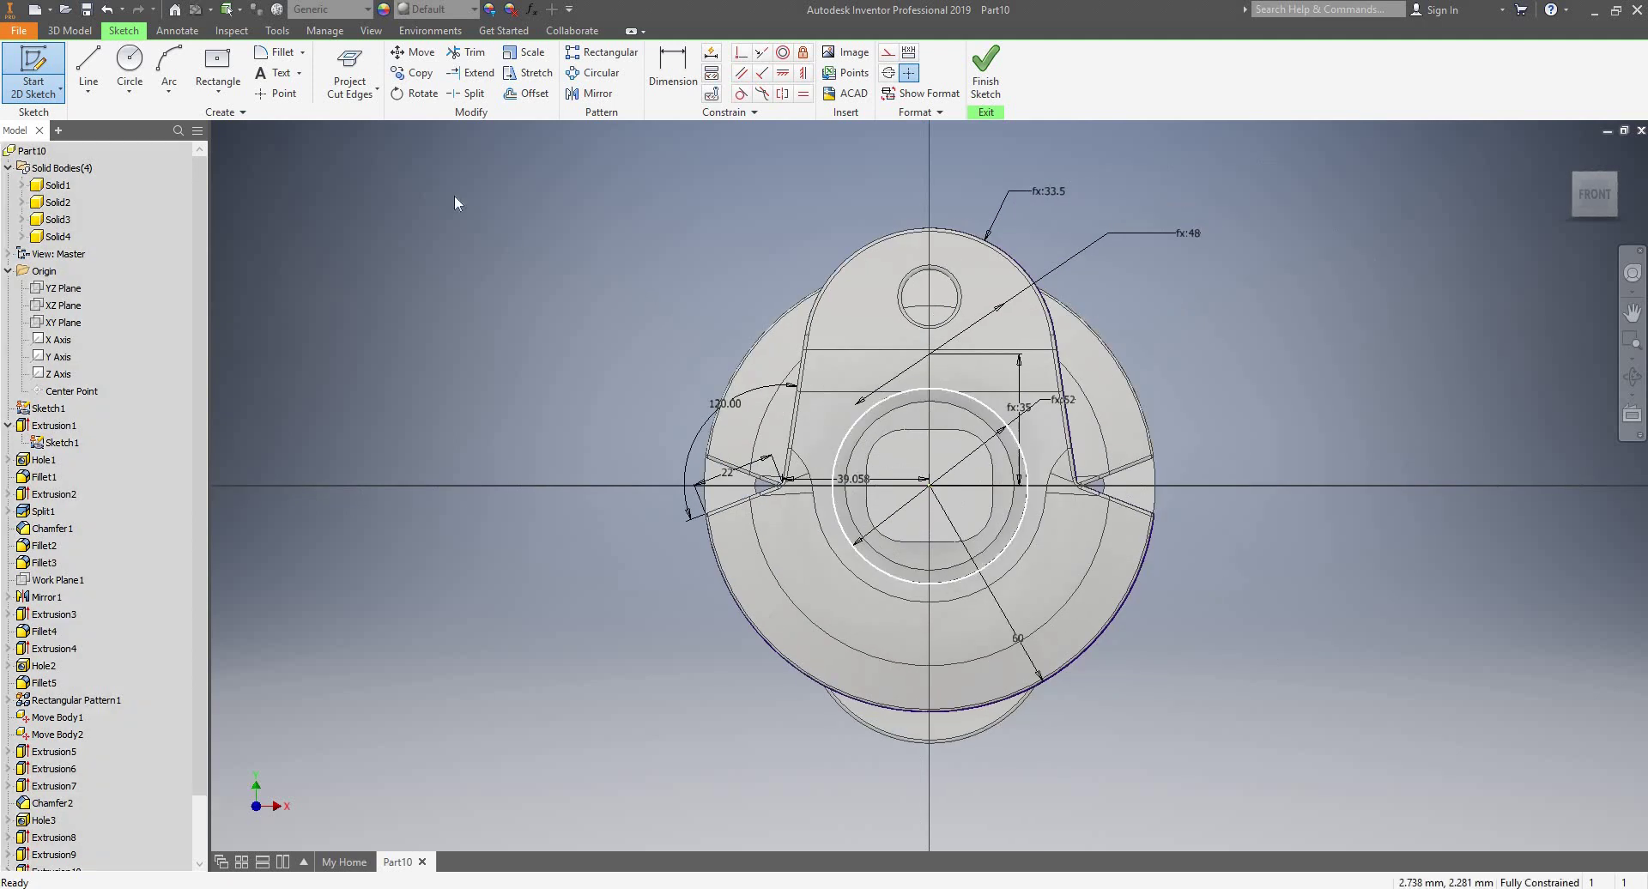
pyautogui.click(130, 65)
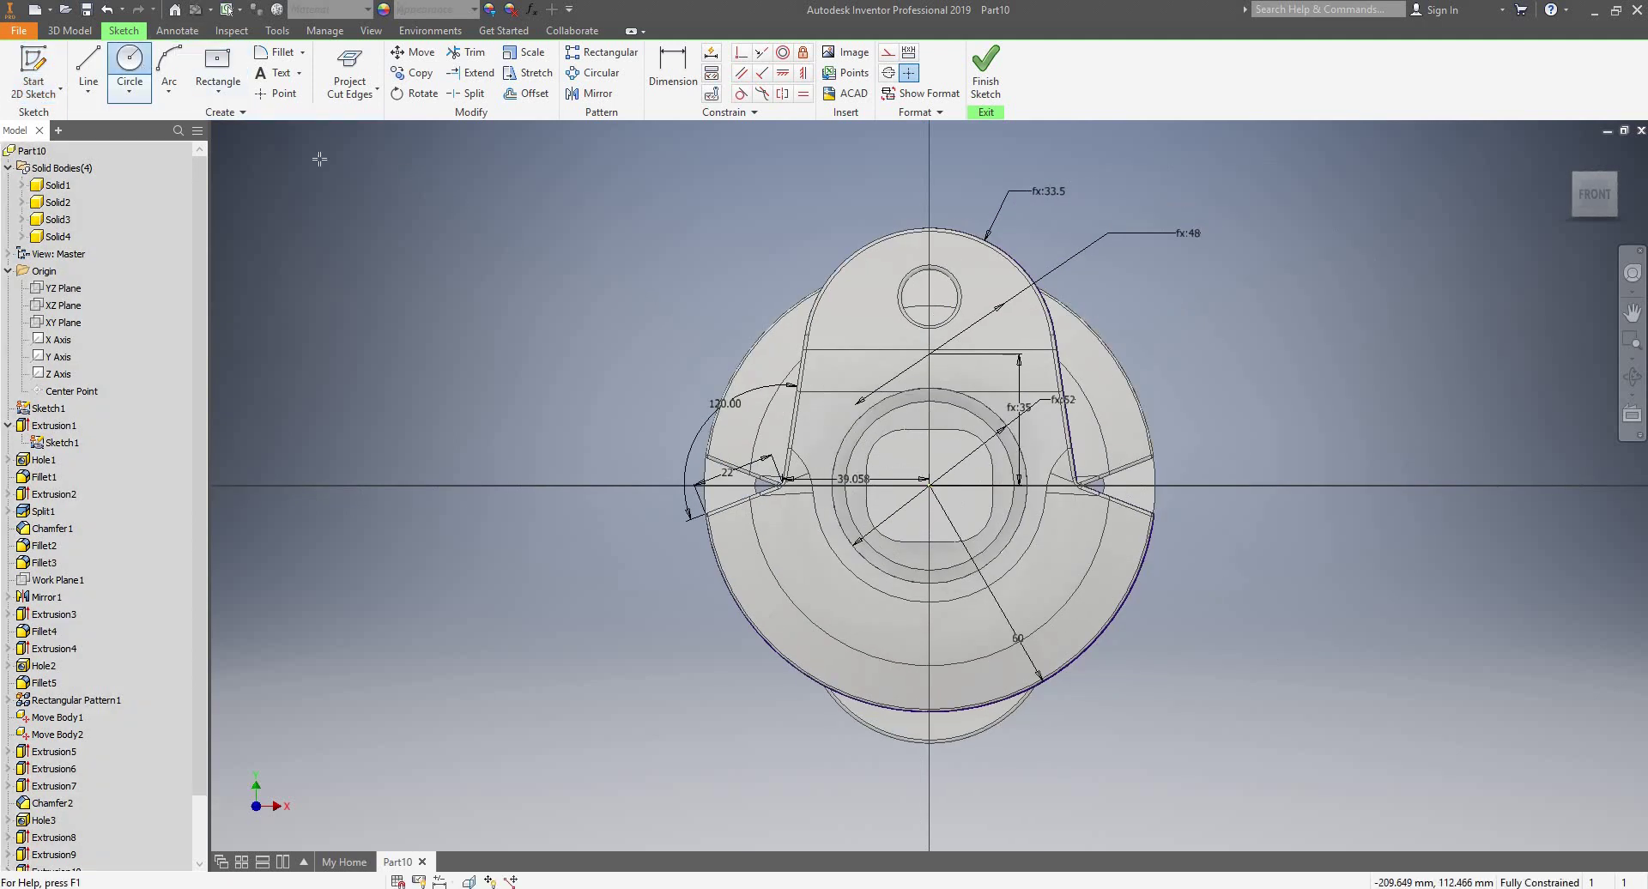
pyautogui.click(929, 486)
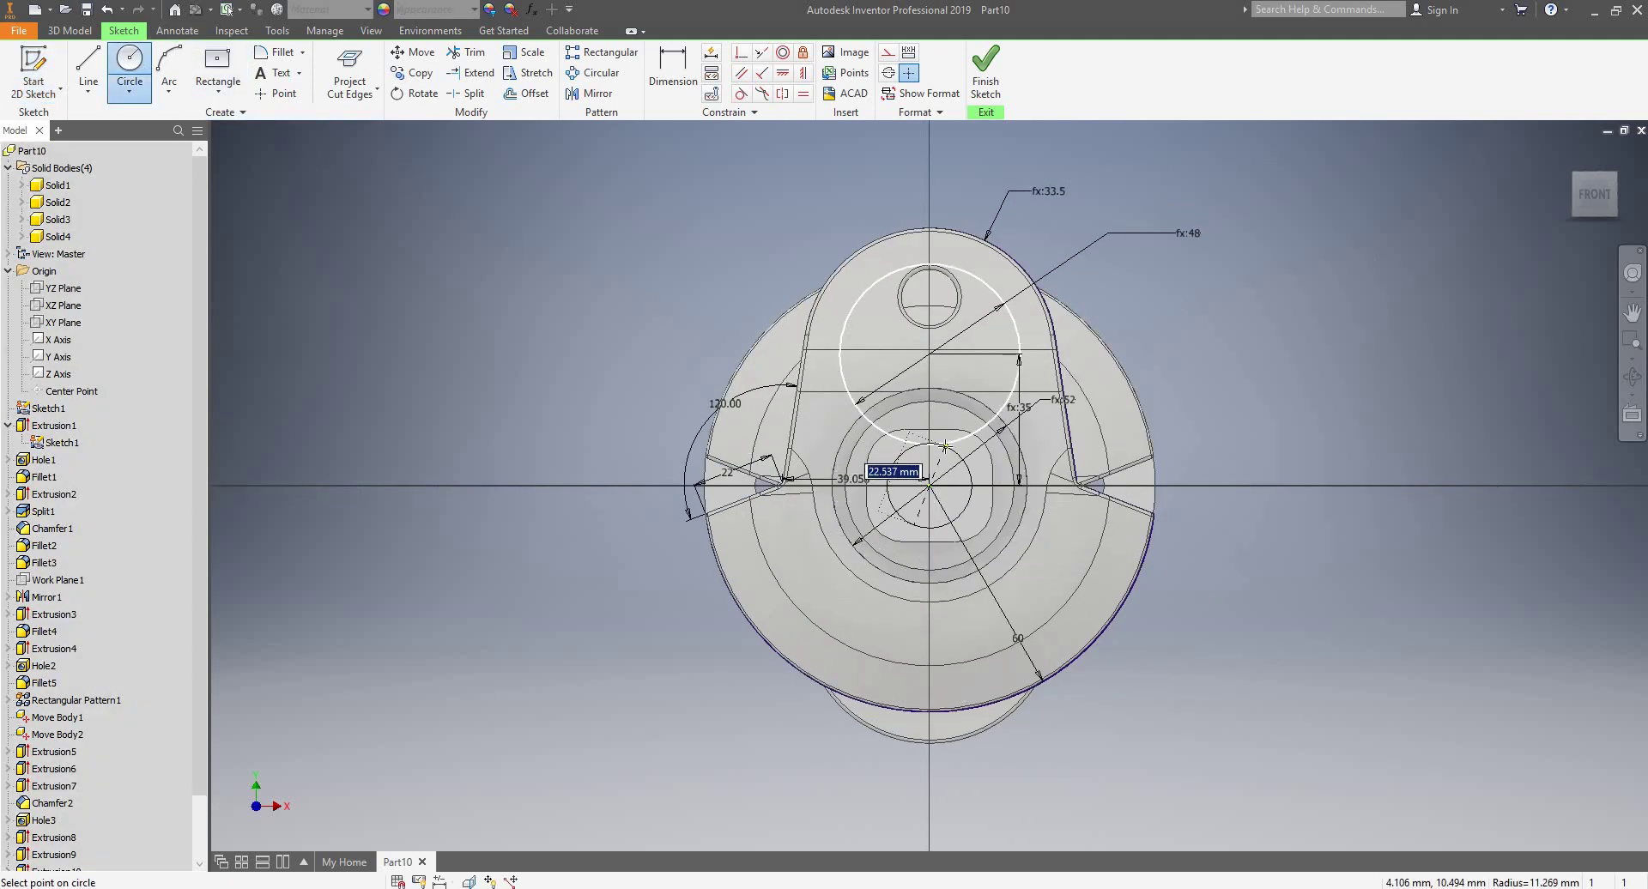
pyautogui.write('26')
pyautogui.press('Return')
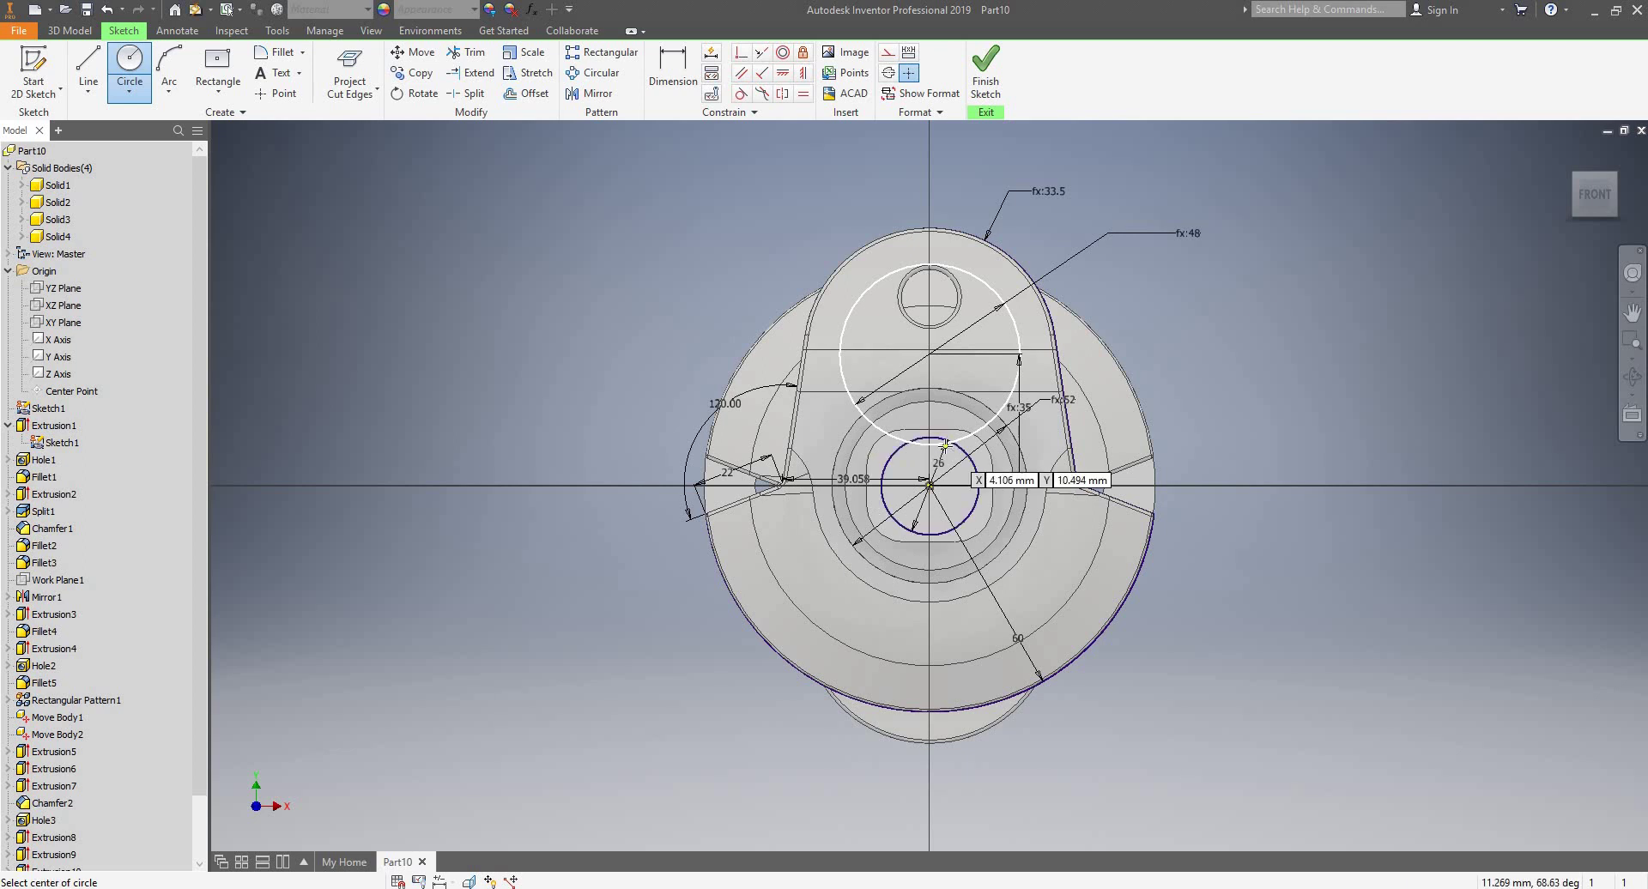
pyautogui.click(986, 70)
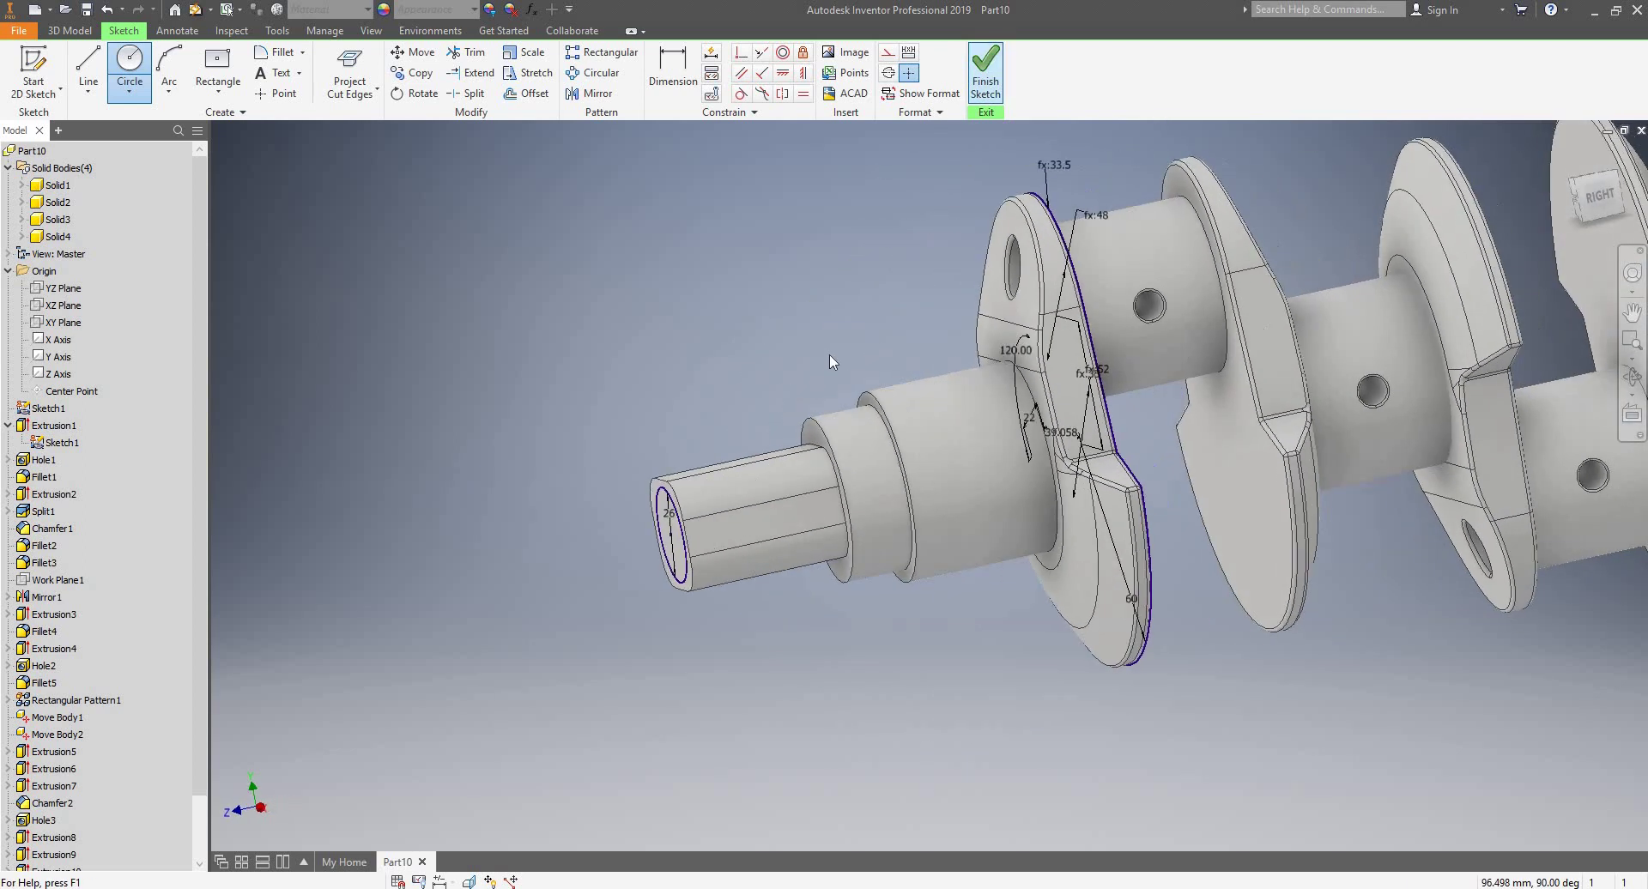
# - Extrude the 26 mm circle 15 mm outward from the stub's end face, joining it to Solid1
pyautogui.press('e')
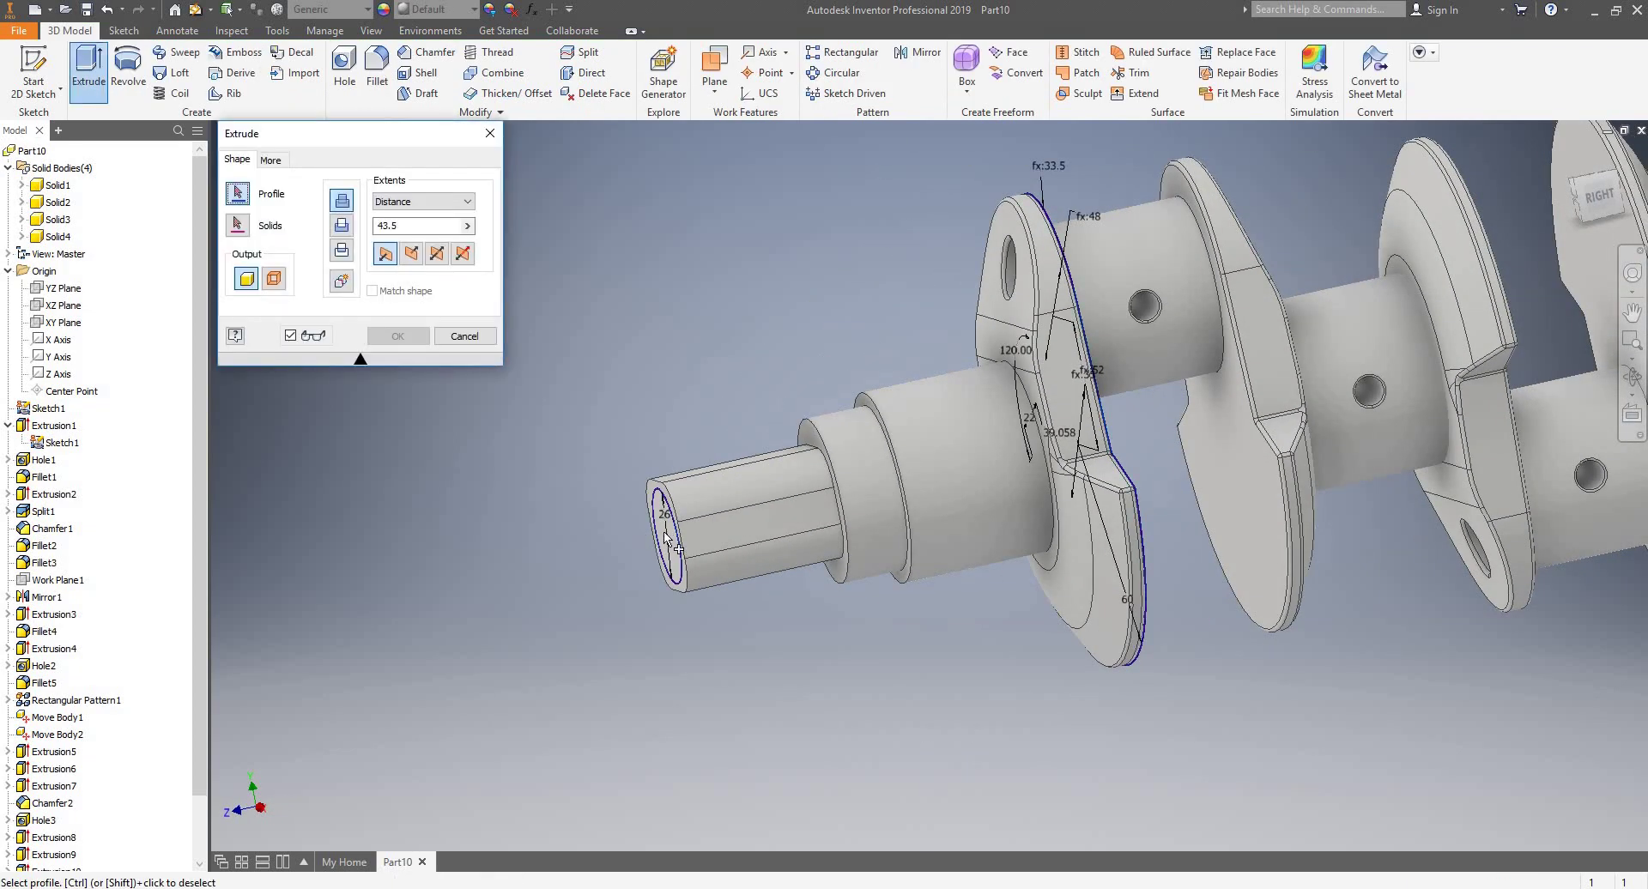
pyautogui.click(666, 534)
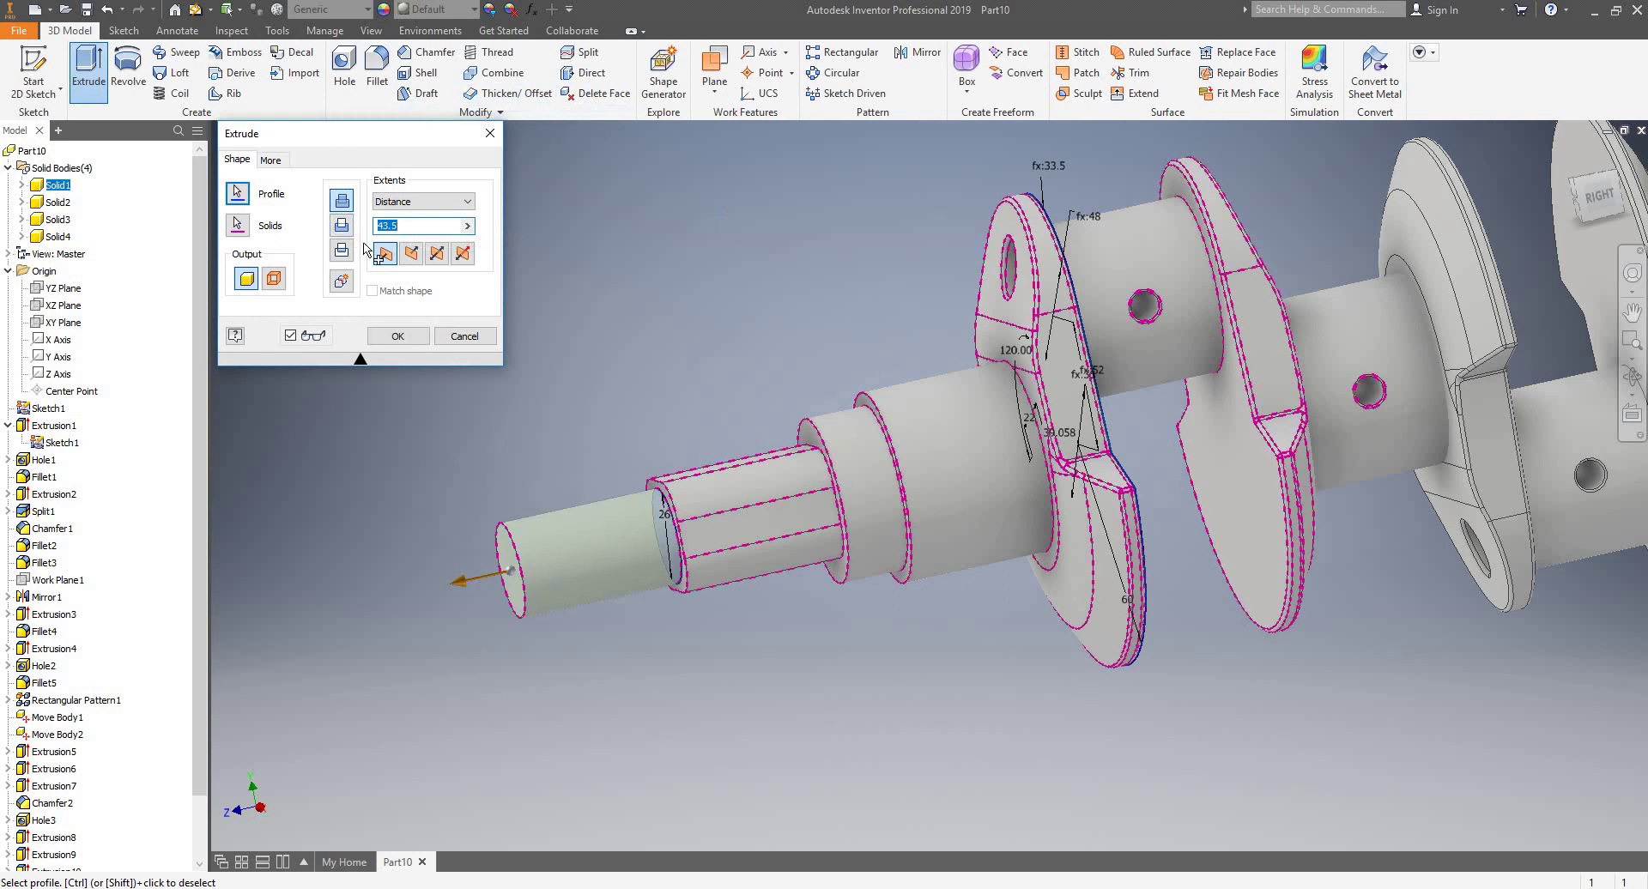
pyautogui.write('1')
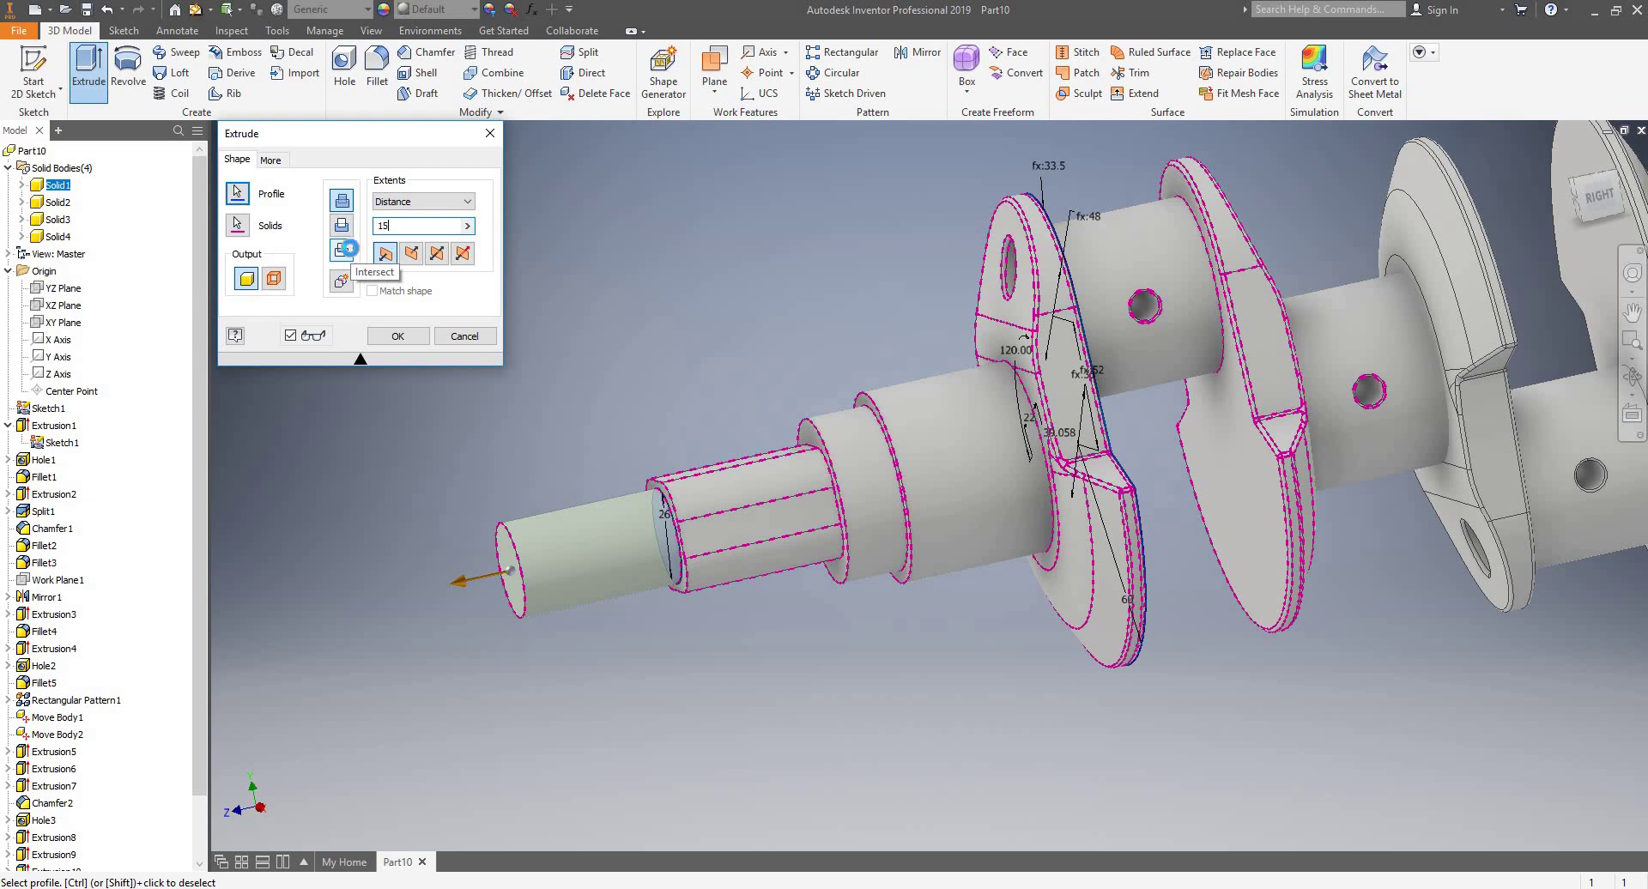
pyautogui.write('5')
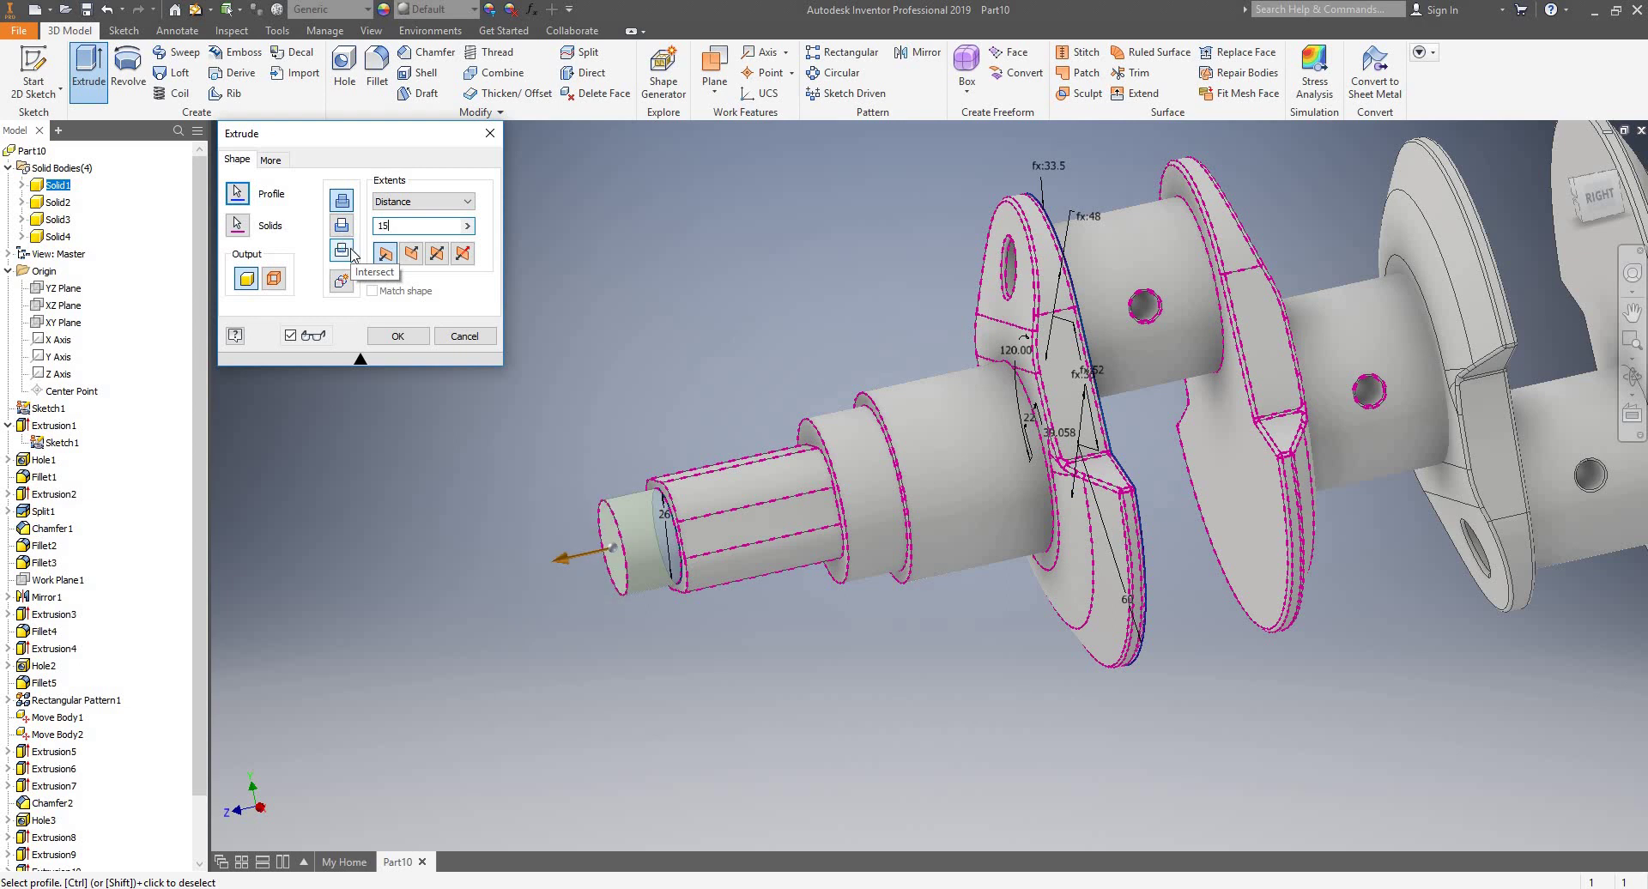
pyautogui.press('Return')
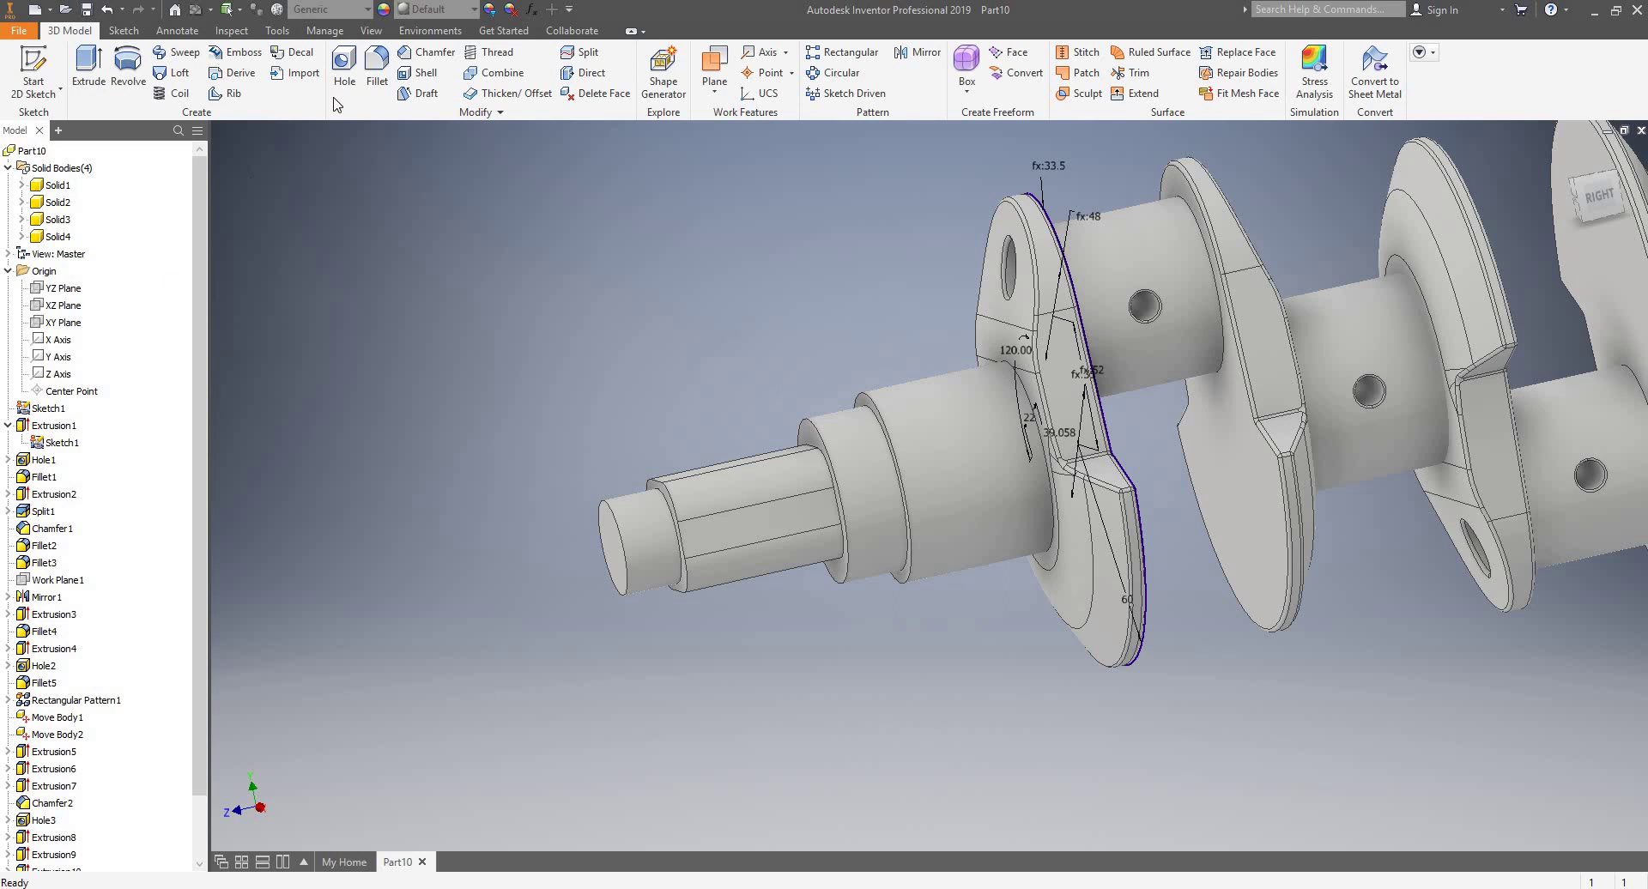
# - Chamfer the outer edges of the journal, the stepped shaft and the round shaft tip with a 3 mm distance
pyautogui.click(426, 53)
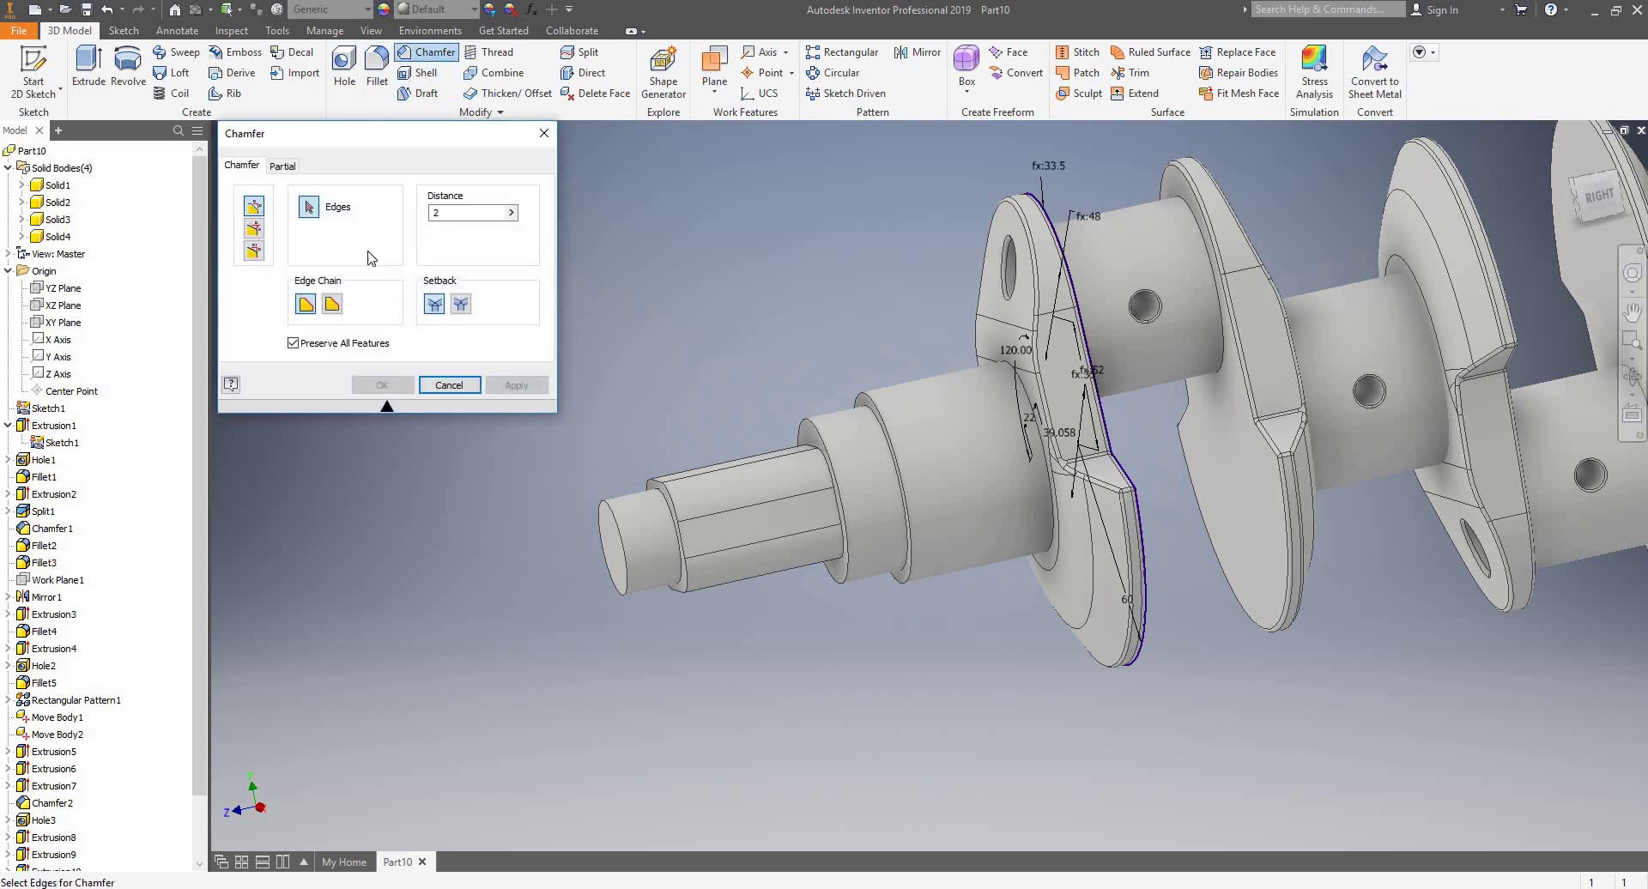
pyautogui.moveTo(458, 214); pyautogui.dragTo(408, 216)
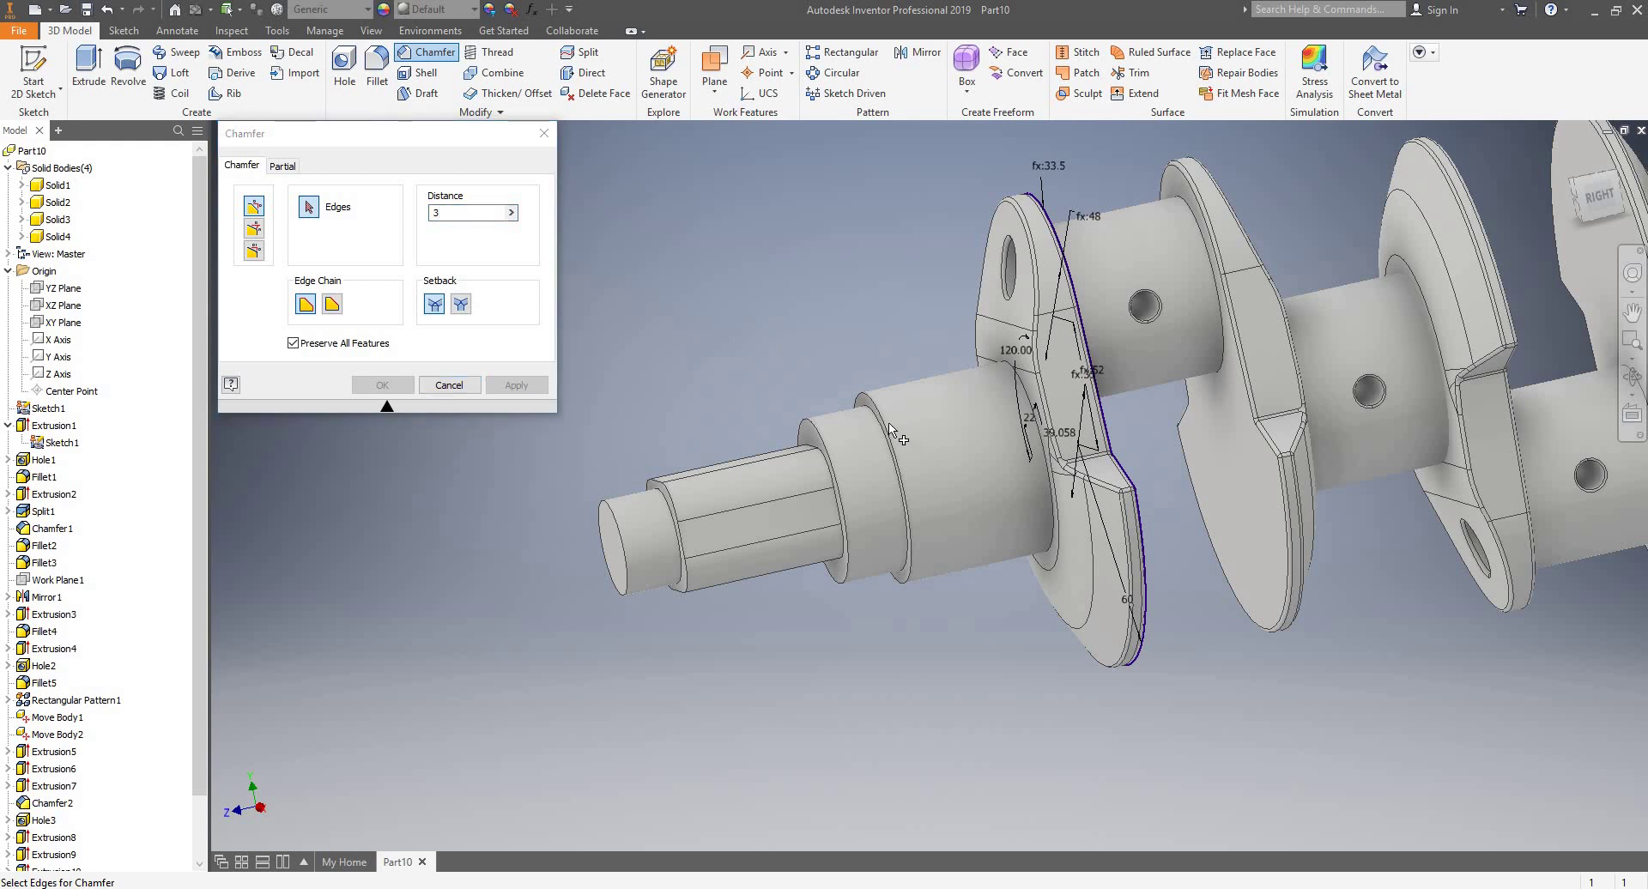
pyautogui.click(862, 410)
pyautogui.click(642, 465)
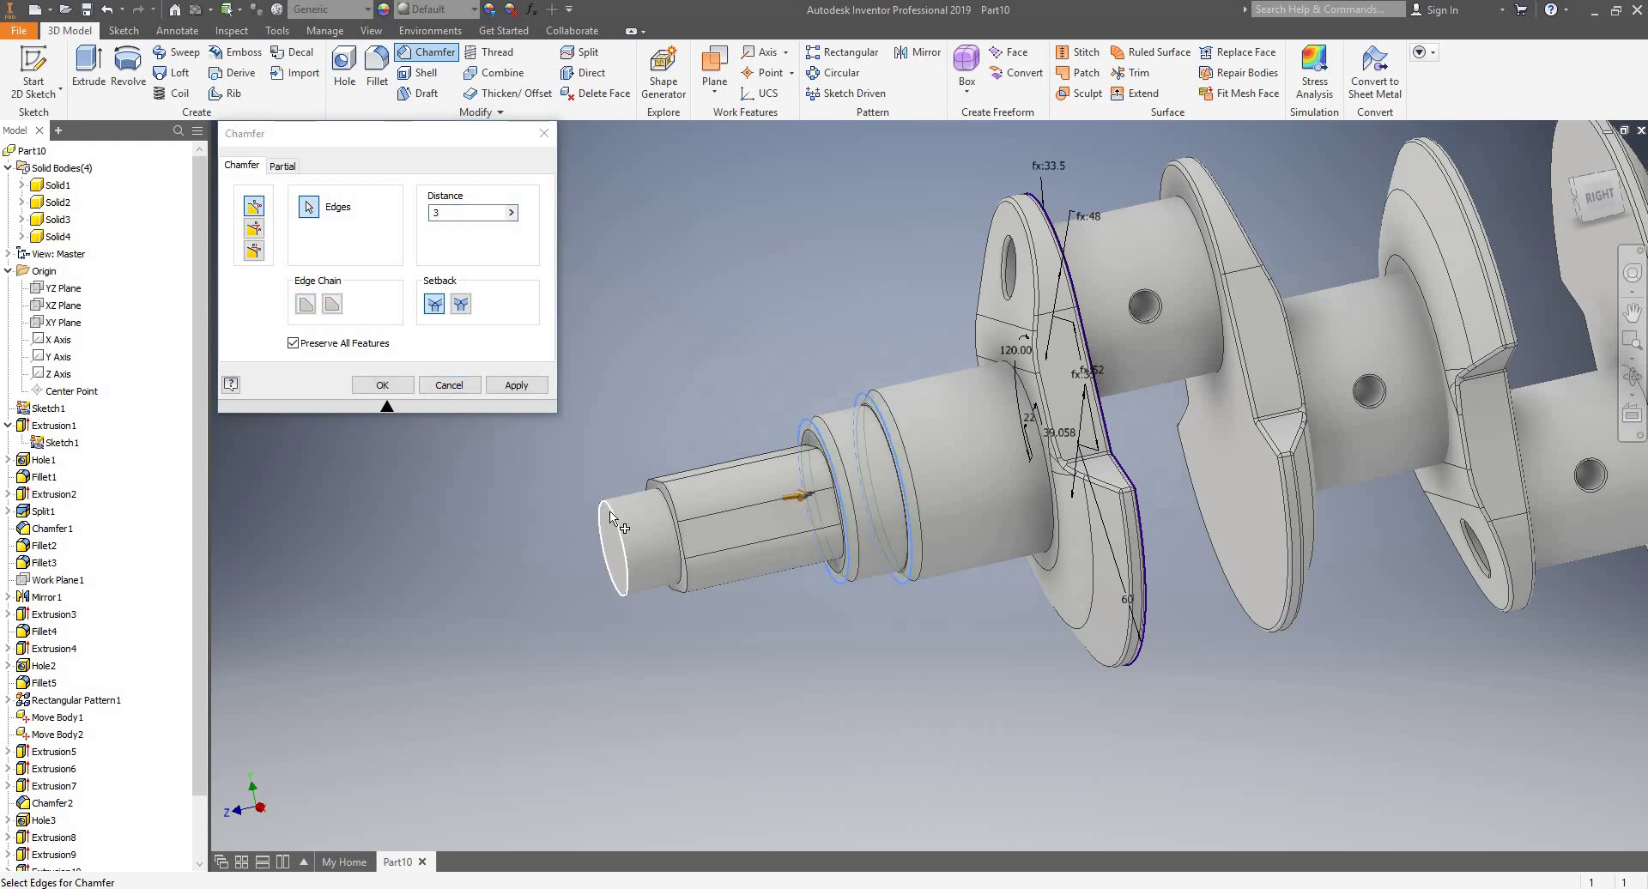
pyautogui.click(610, 516)
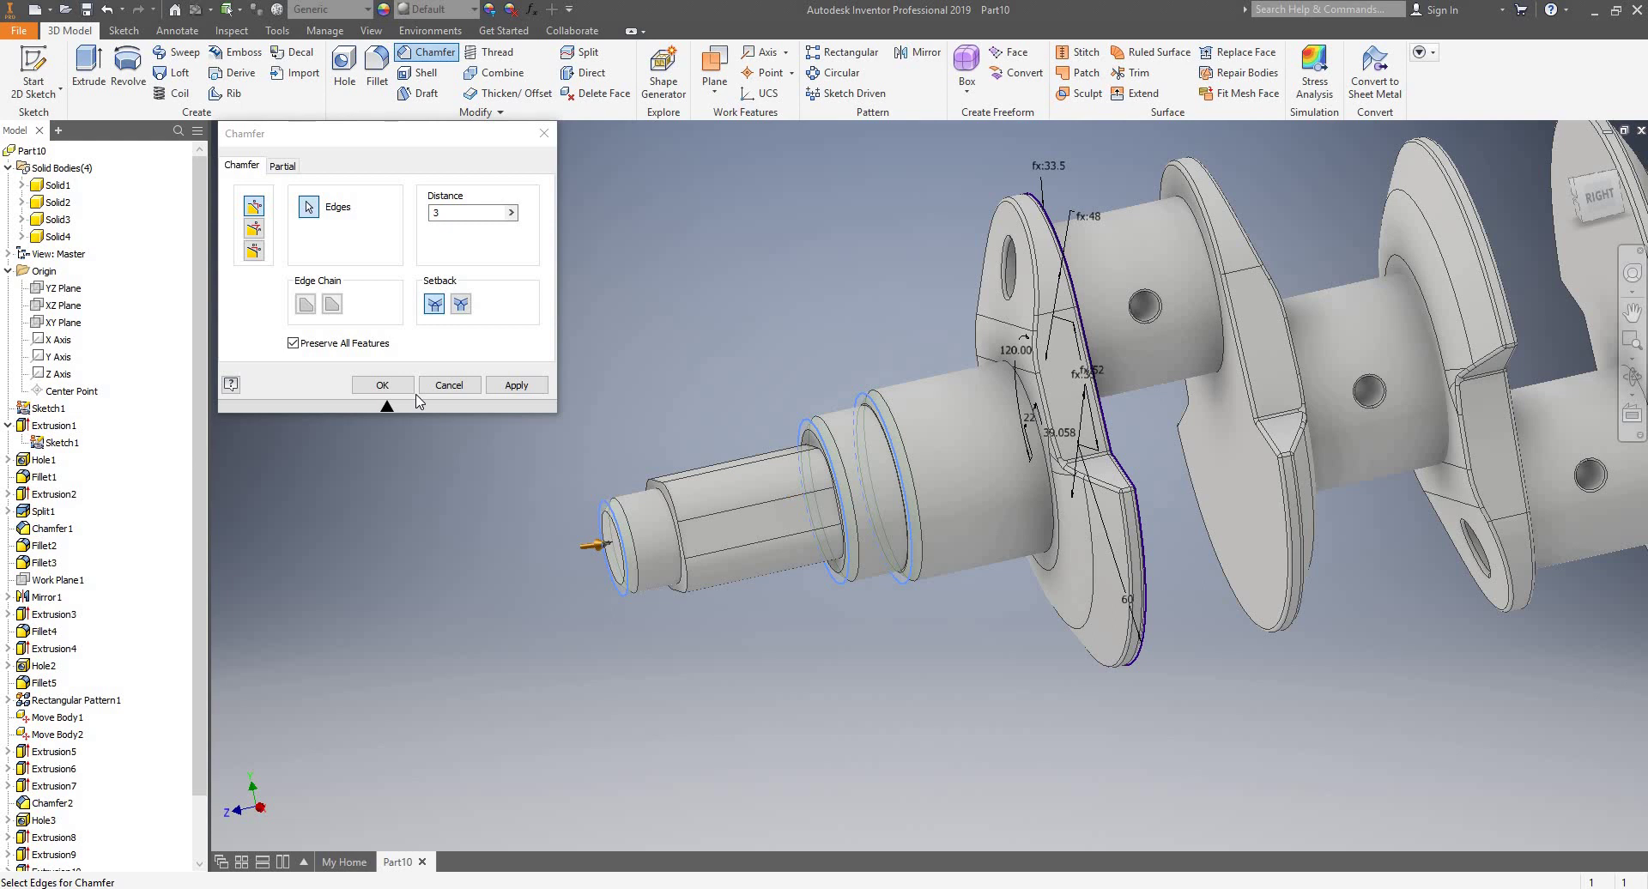
pyautogui.click(525, 386)
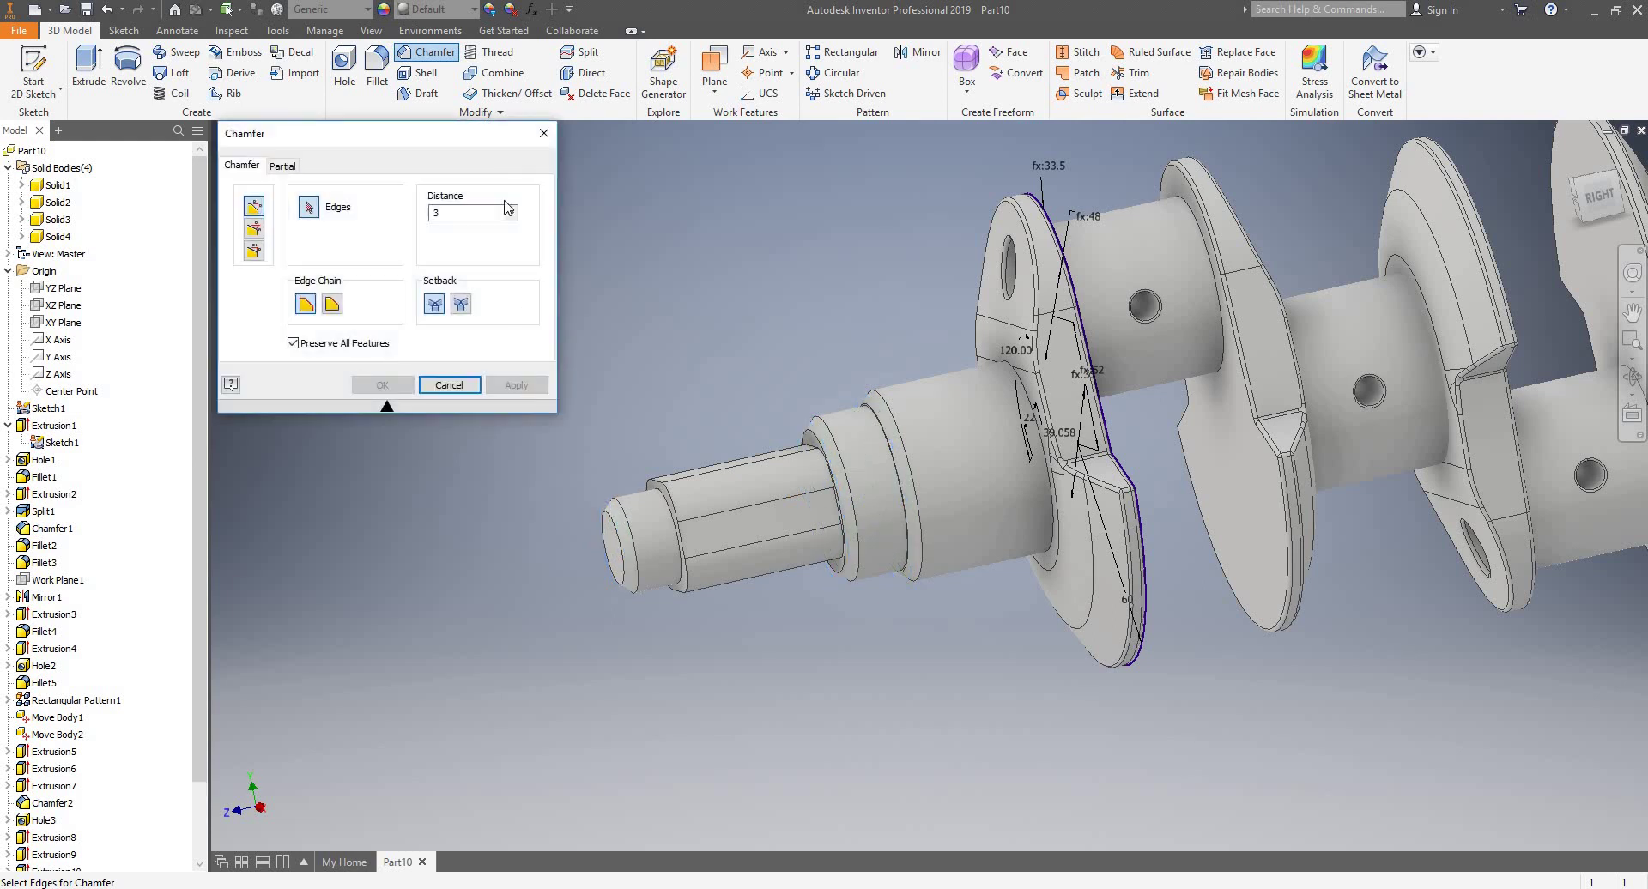
pyautogui.click(546, 132)
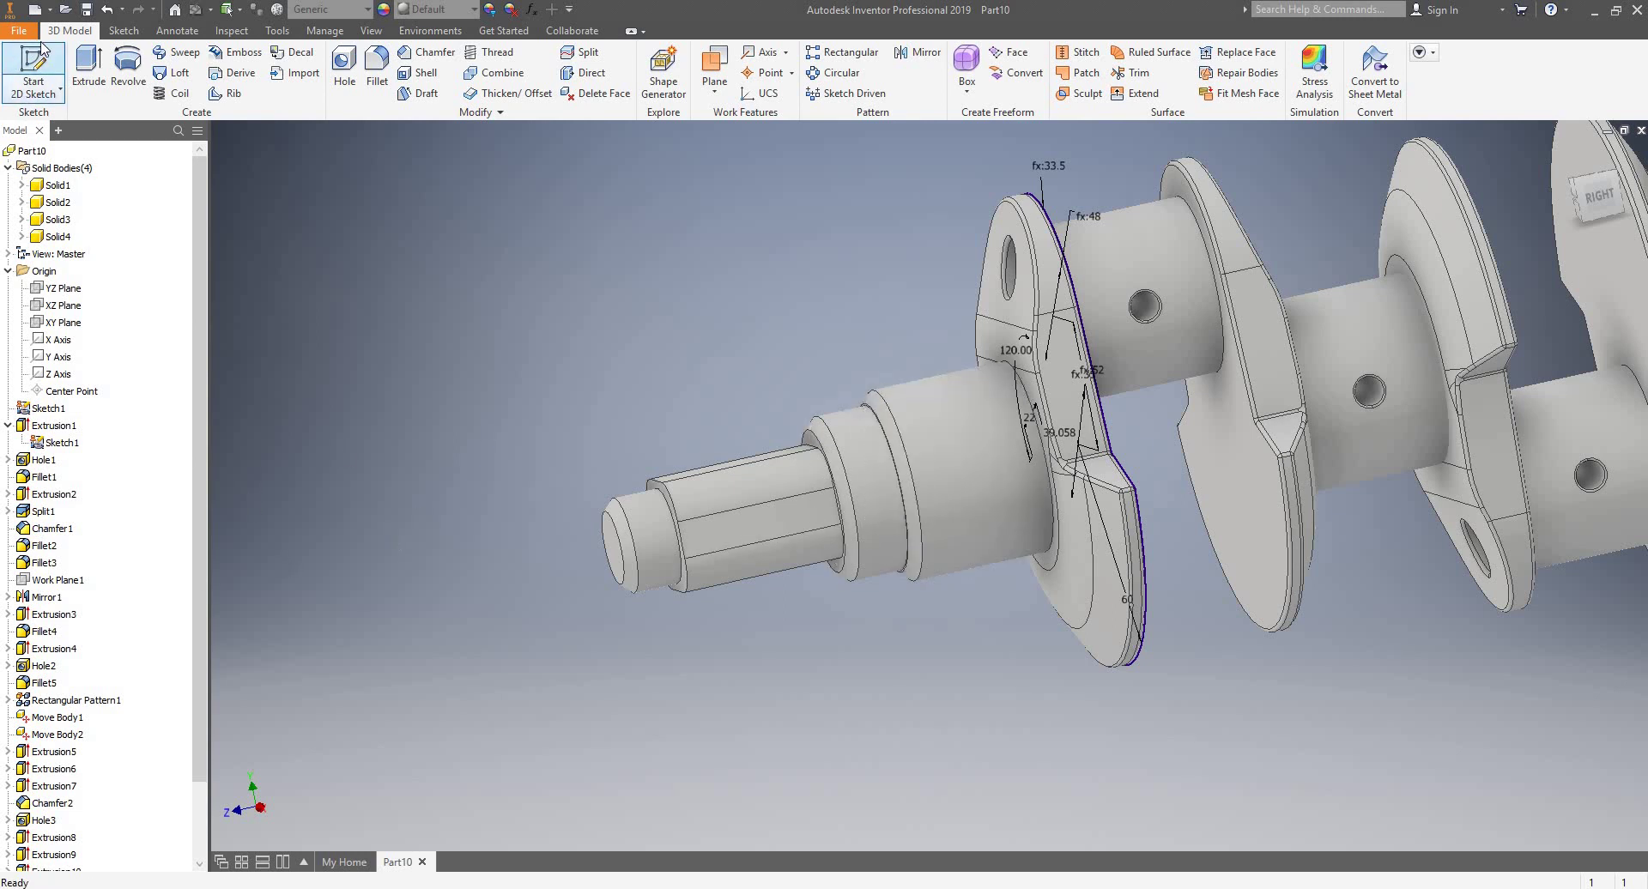
# - Sketch an 8 mm diameter circle centred on the end face of the chamfered round shaft tip
pyautogui.click(34, 69)
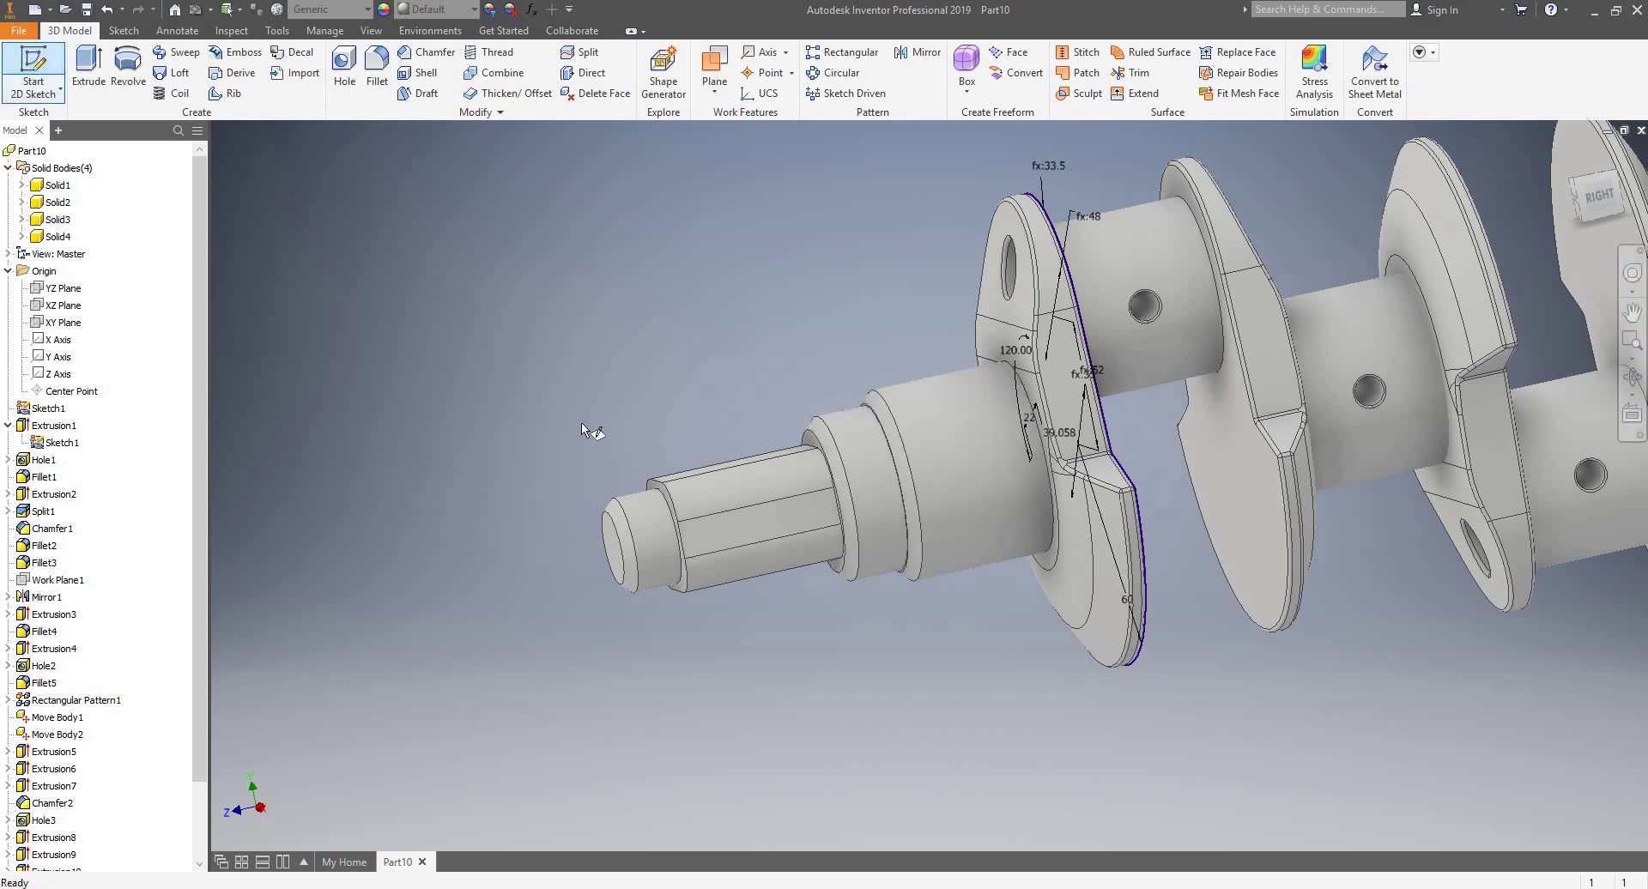
pyautogui.click(611, 549)
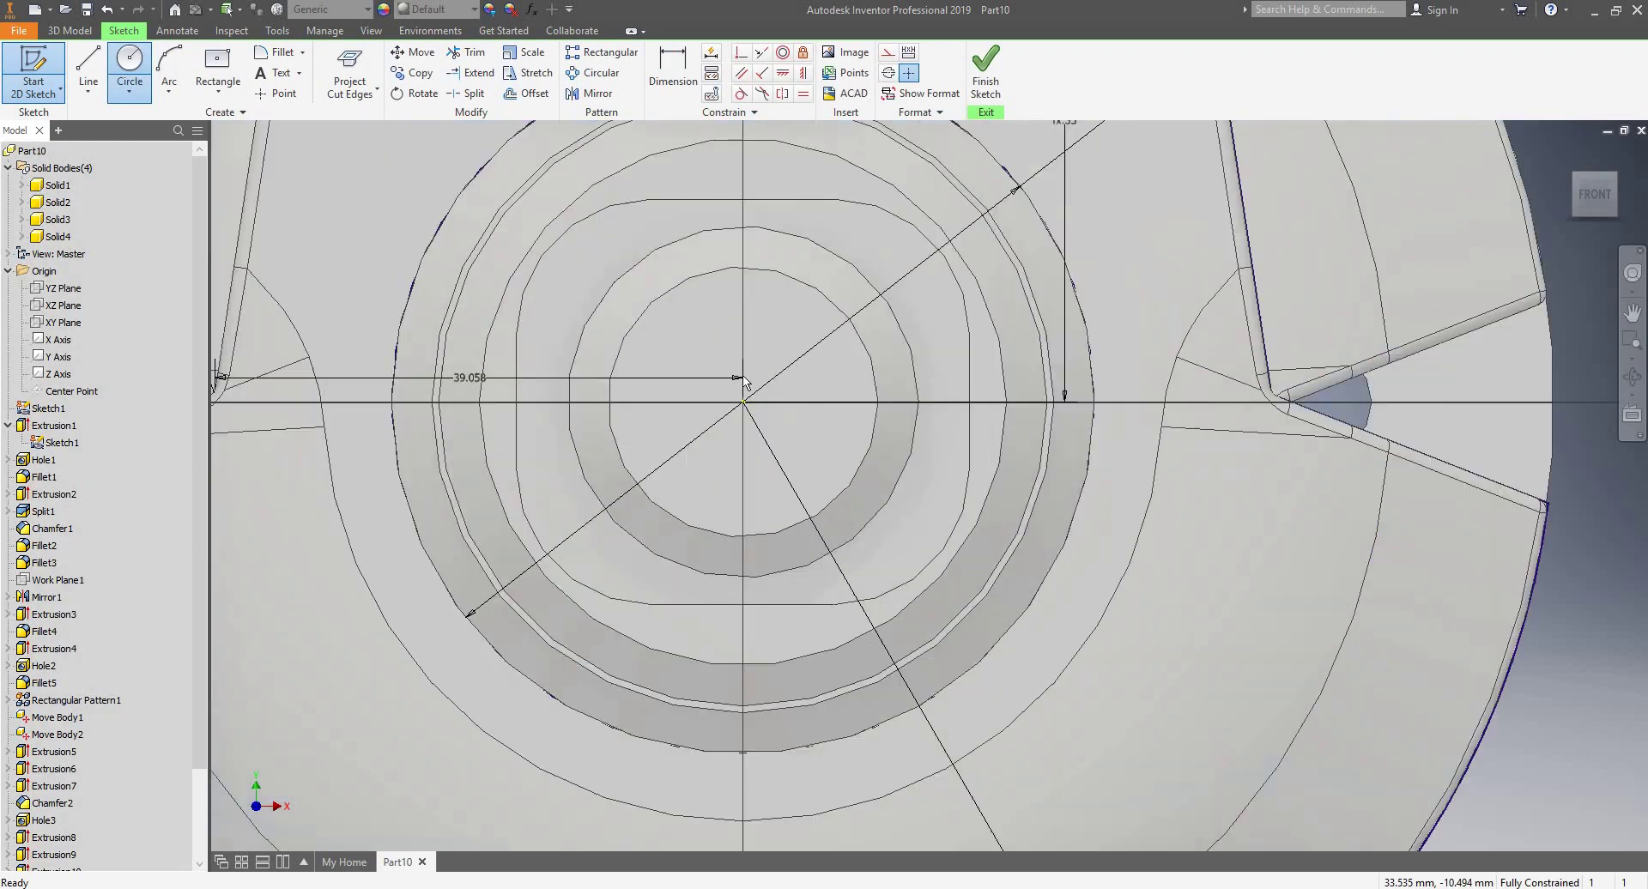
pyautogui.click(129, 68)
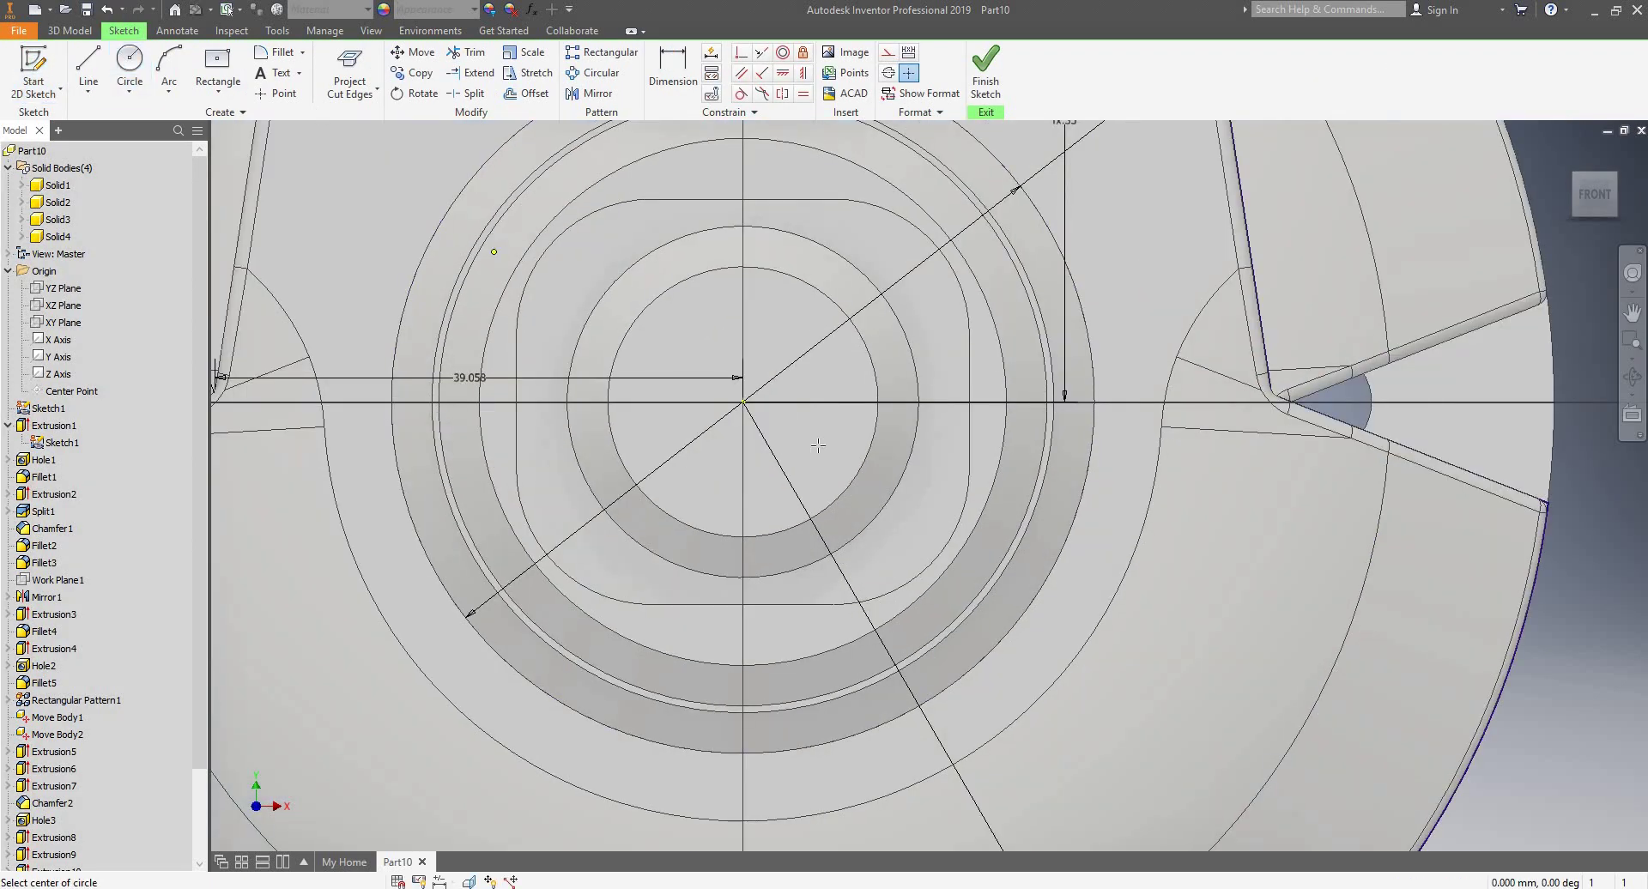
pyautogui.click(743, 401)
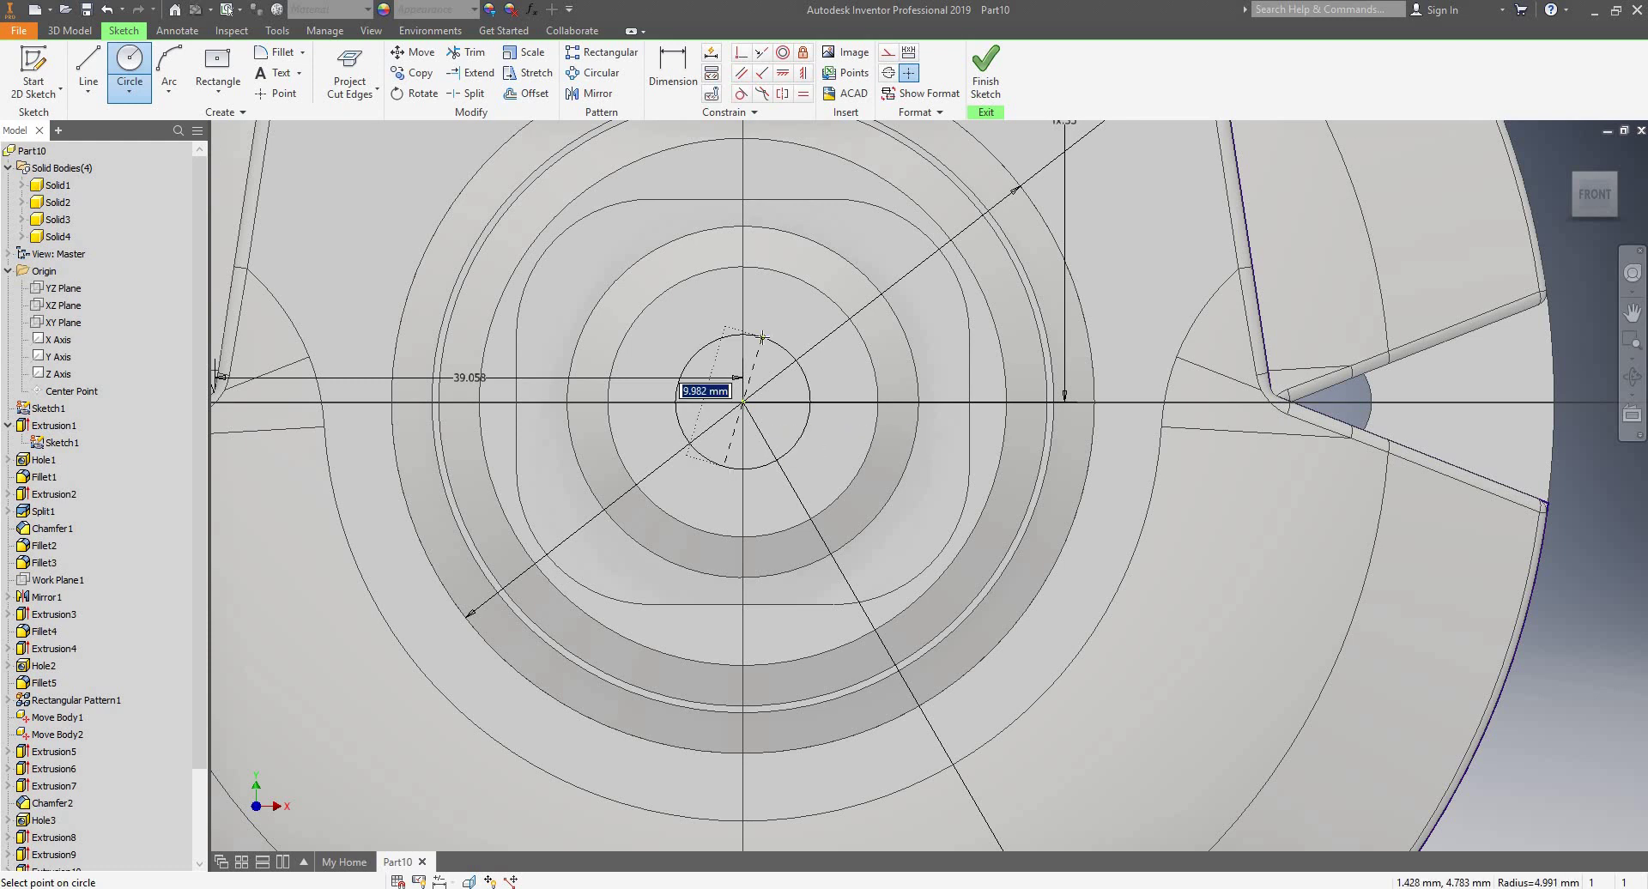
pyautogui.write('8')
pyautogui.press('Return')
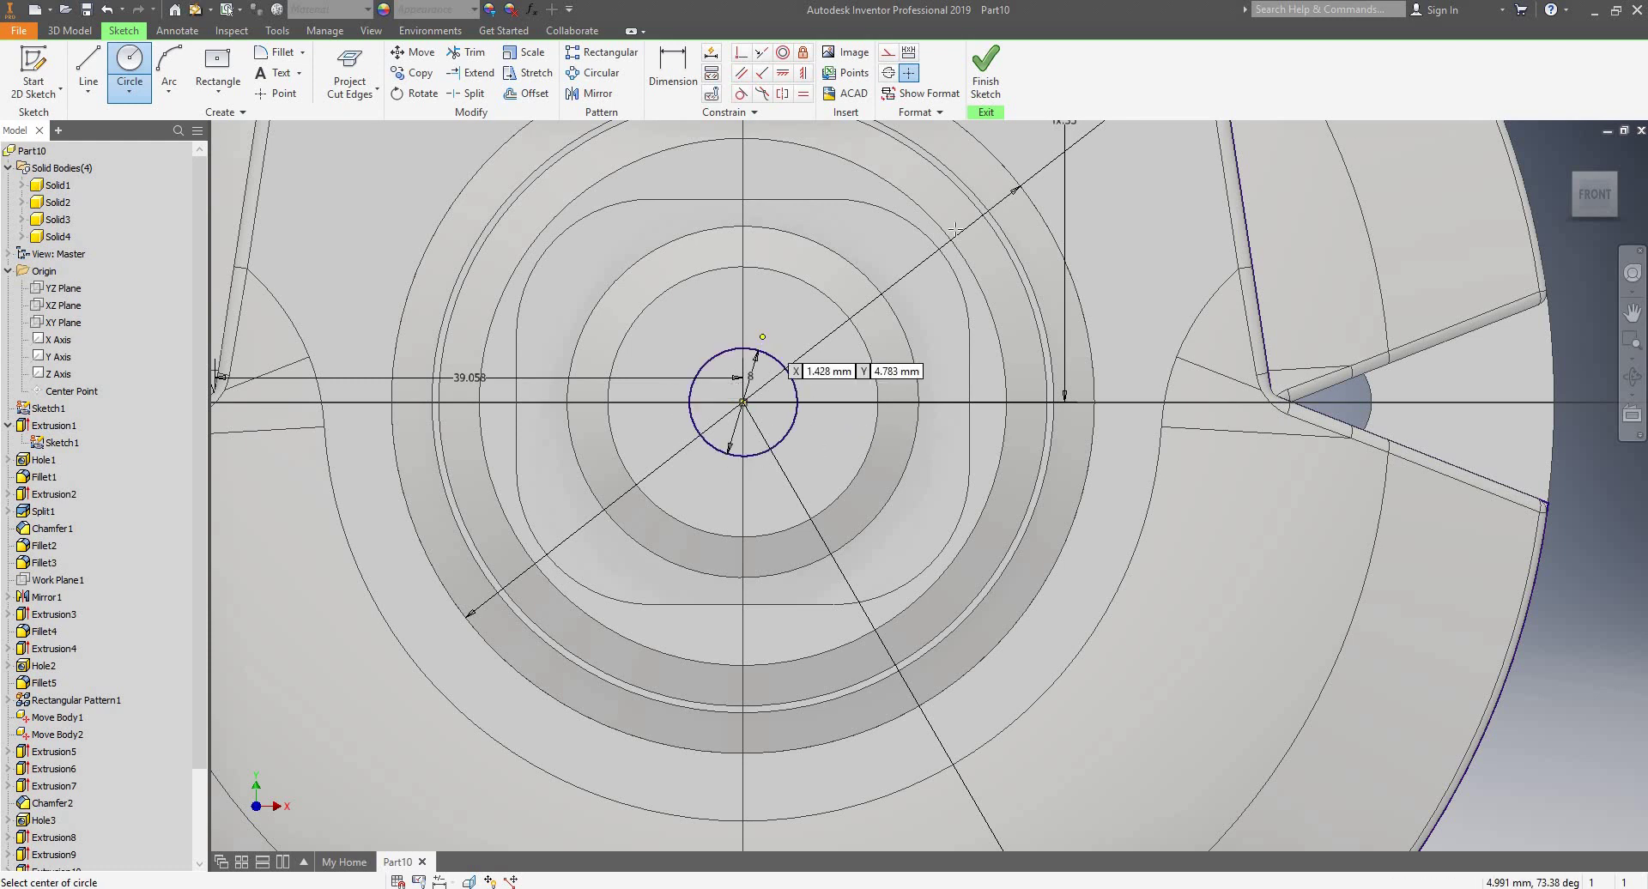
pyautogui.click(985, 73)
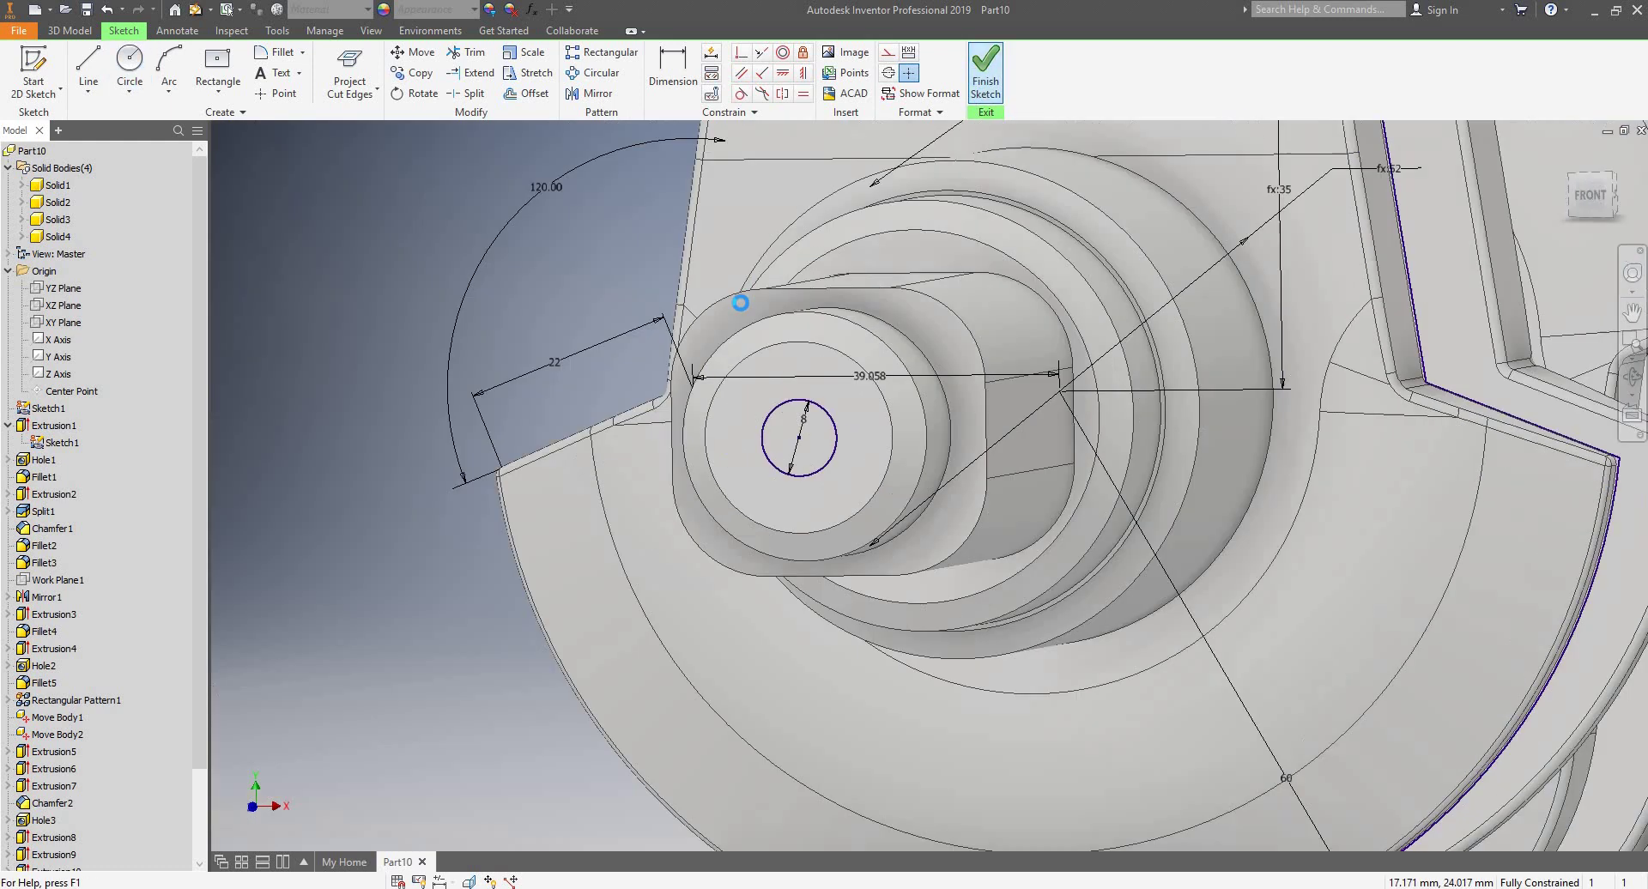
# - Cut the 8 mm circle 10 mm deep into the shaft tip with an extrusion
pyautogui.scroll(-5, 601, 564)
pyautogui.press('e')
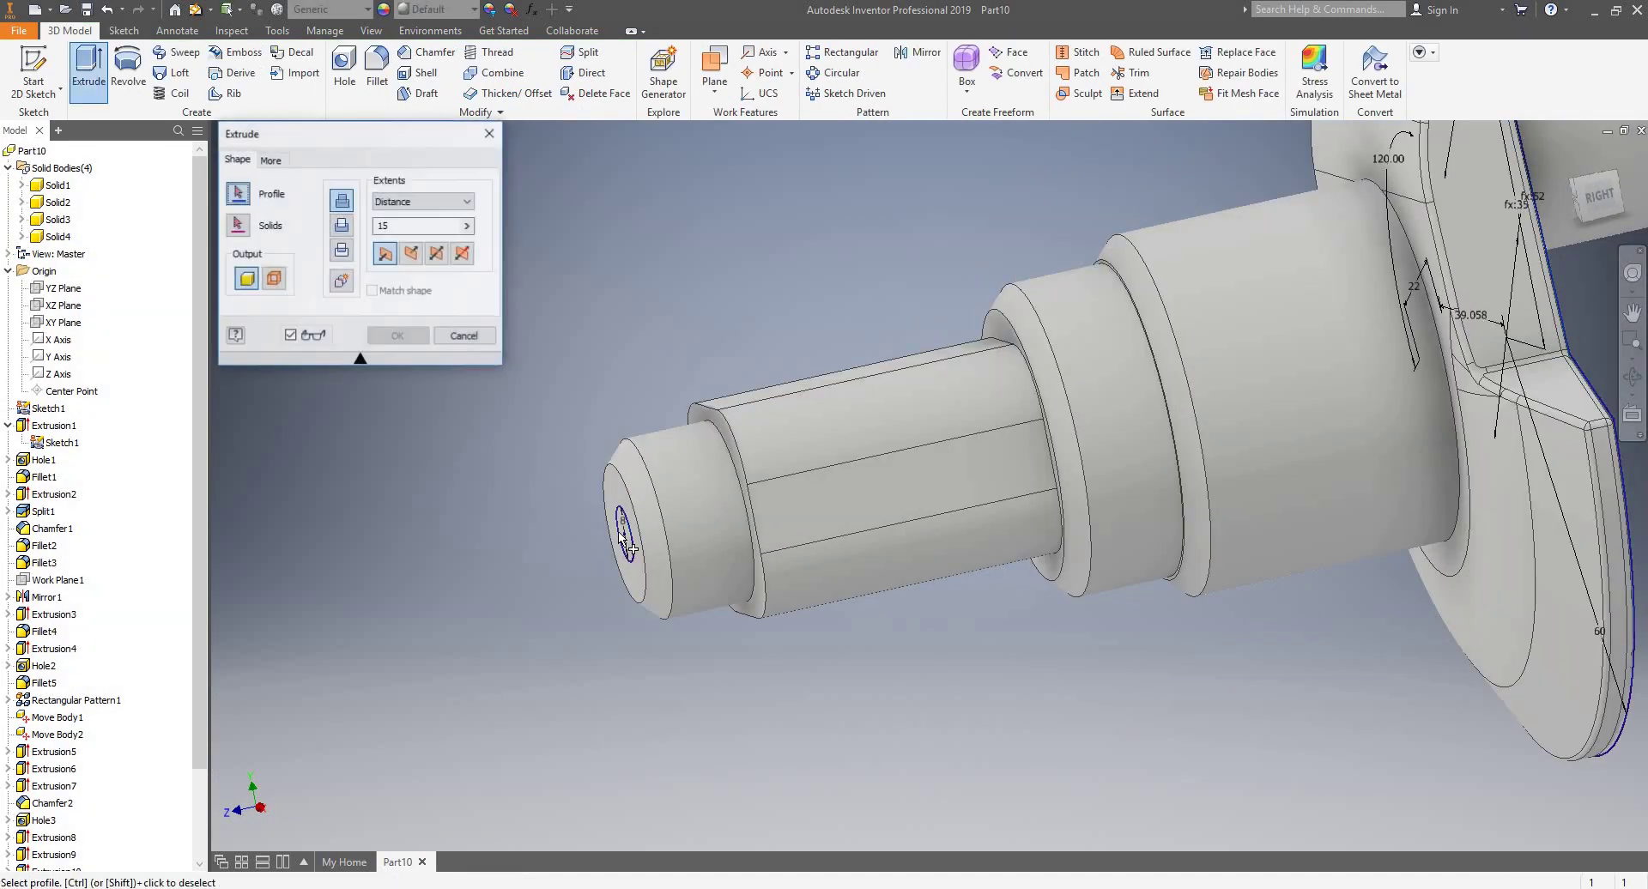
pyautogui.click(633, 534)
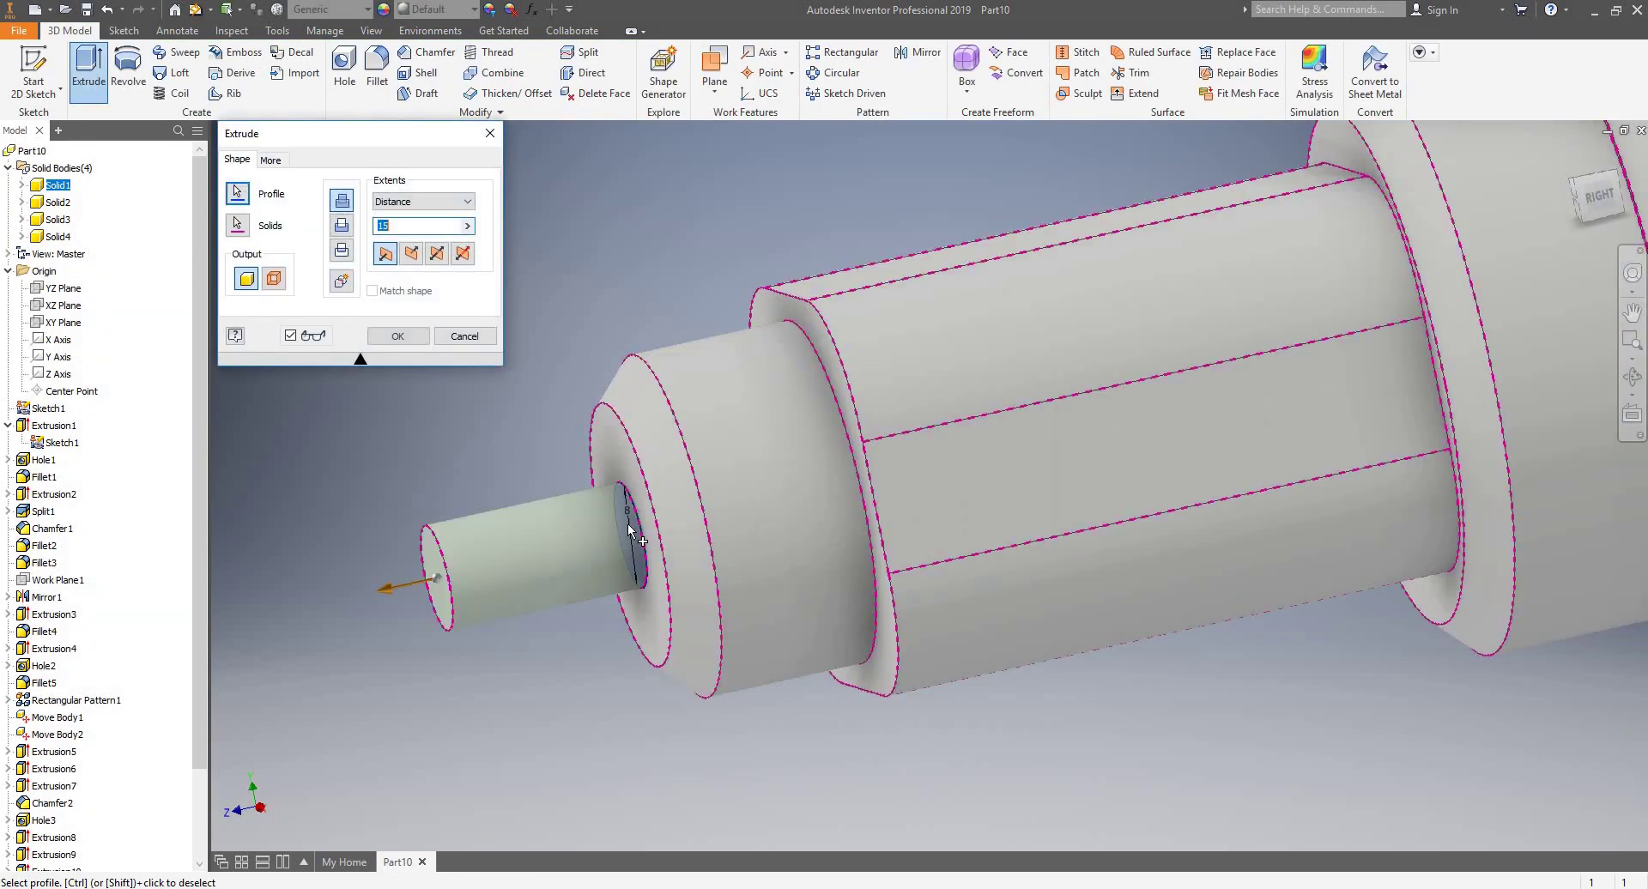
pyautogui.click(412, 253)
pyautogui.click(407, 228)
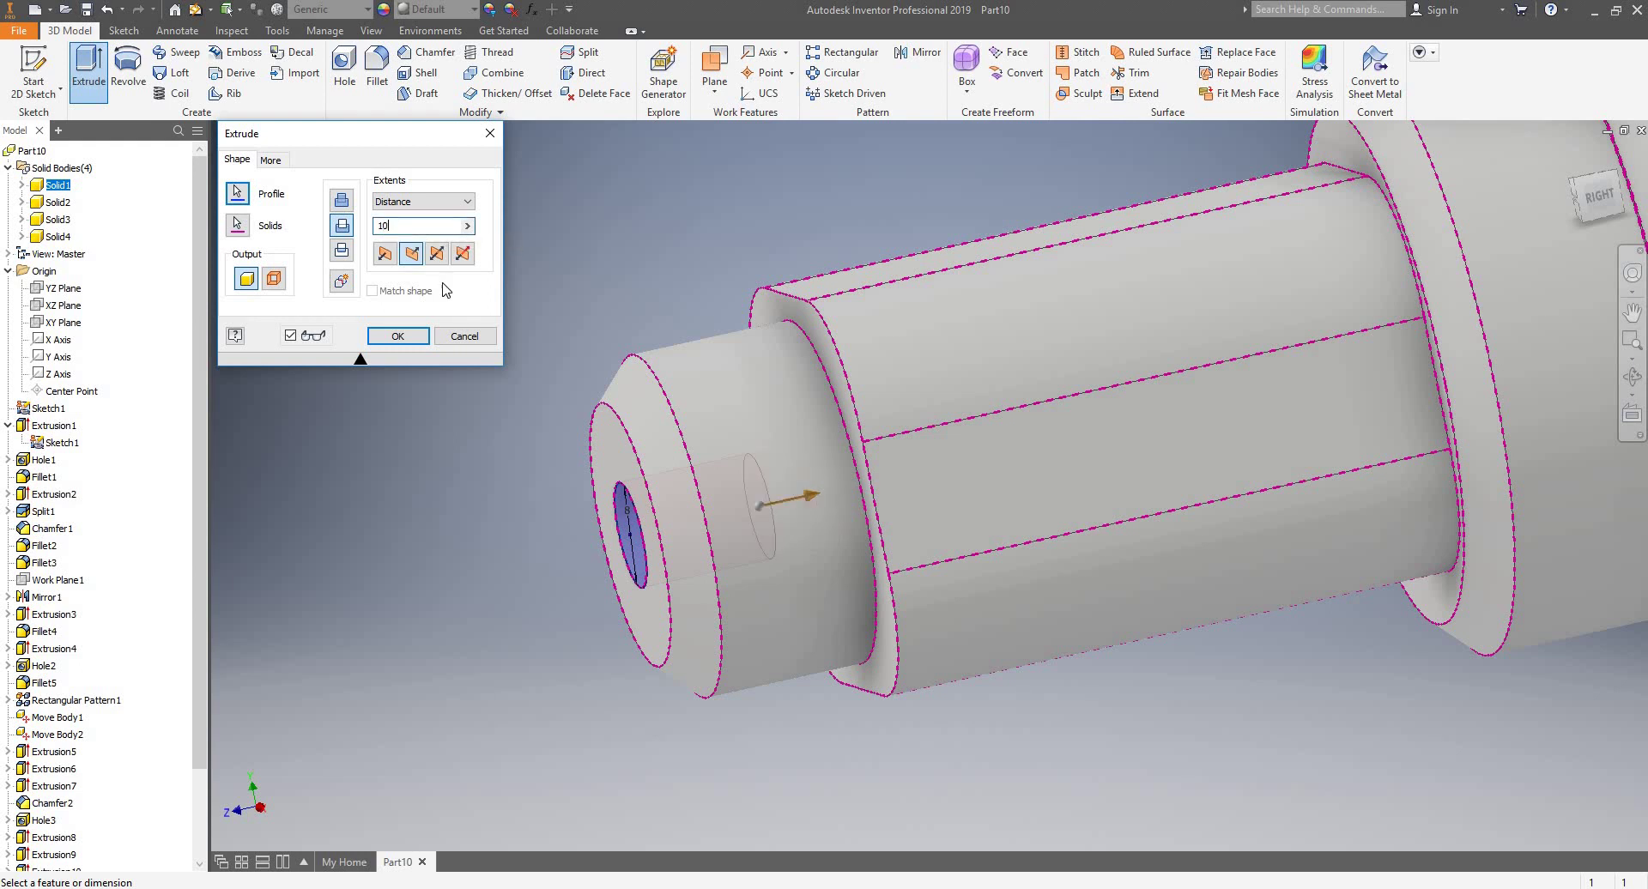
pyautogui.click(399, 336)
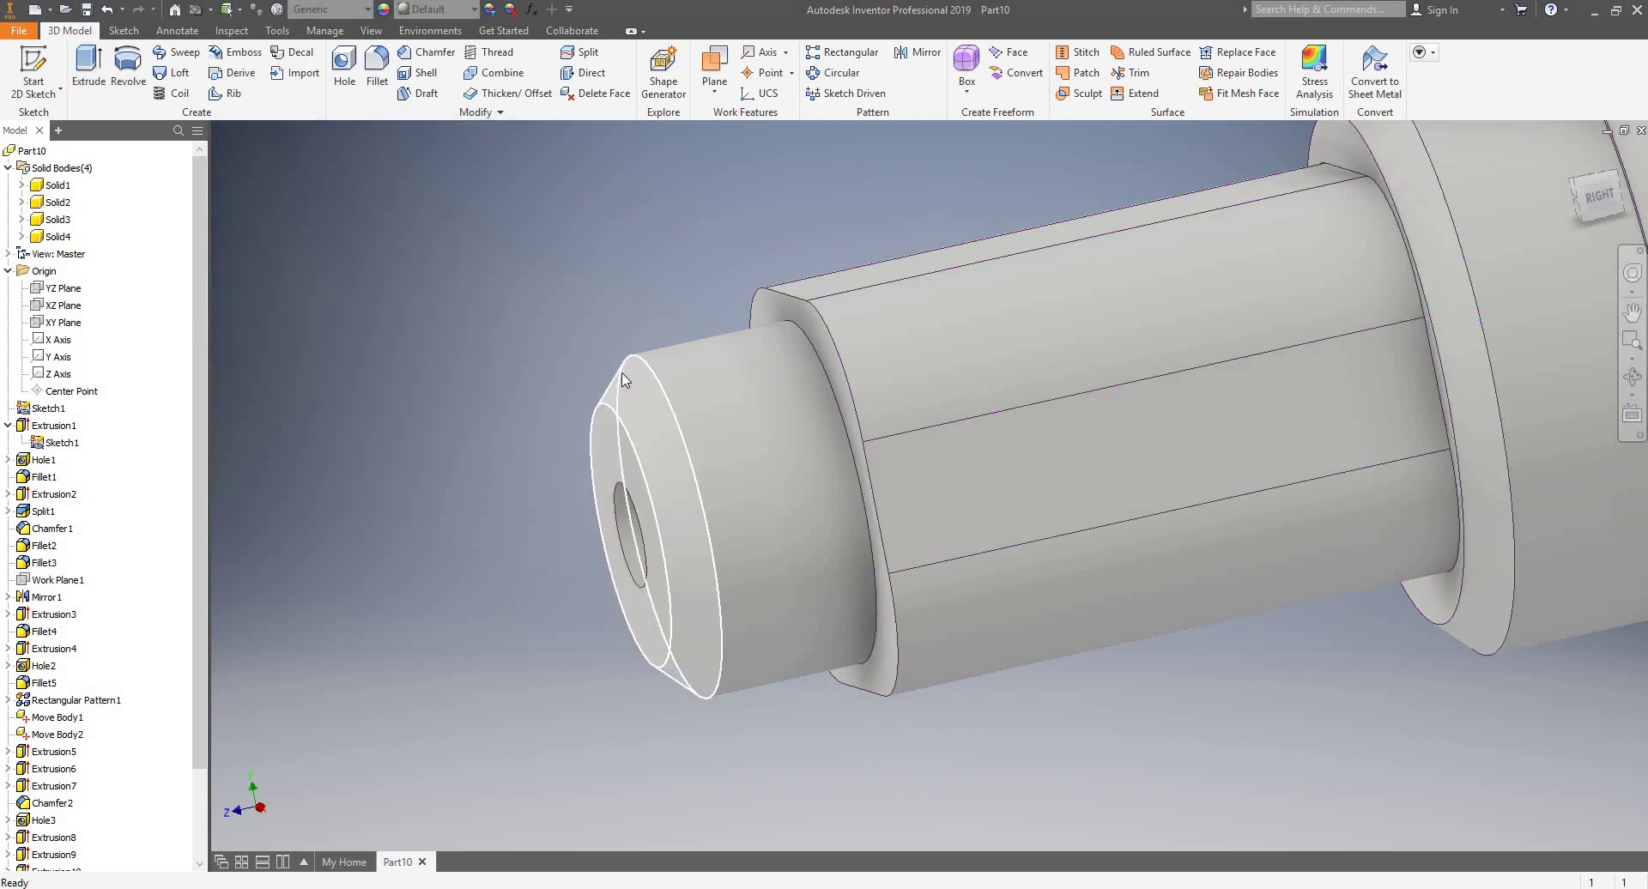
# - Chamfer the outer end edge loop of the filleted rectangular stub with a 1 mm distance
pyautogui.scroll(-2, 624, 380)
pyautogui.click(744, 95)
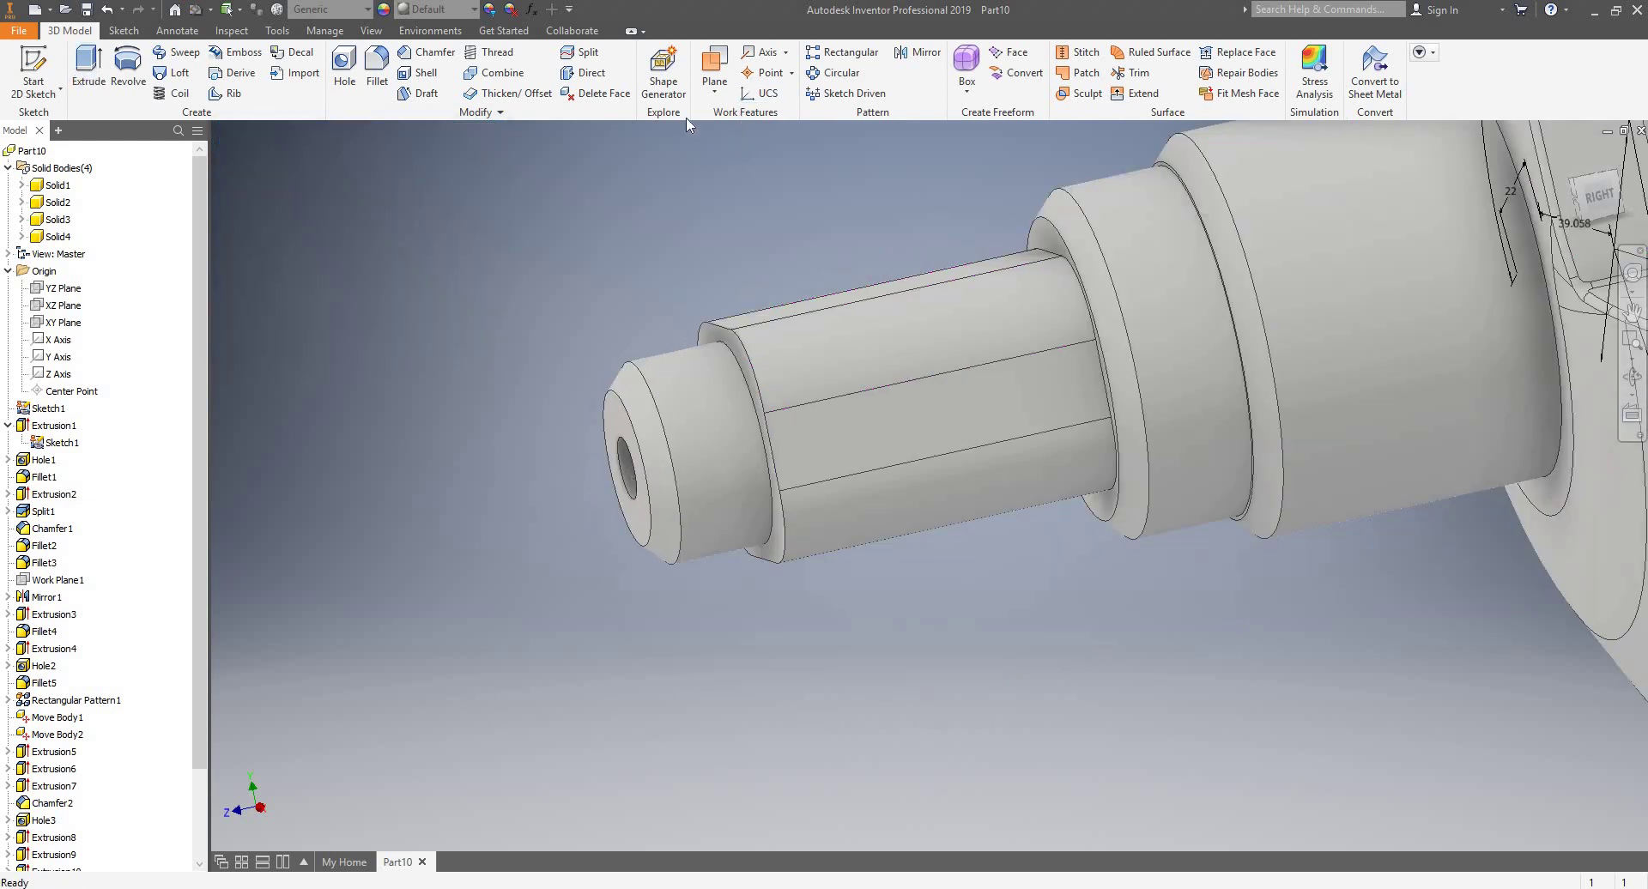
pyautogui.click(427, 52)
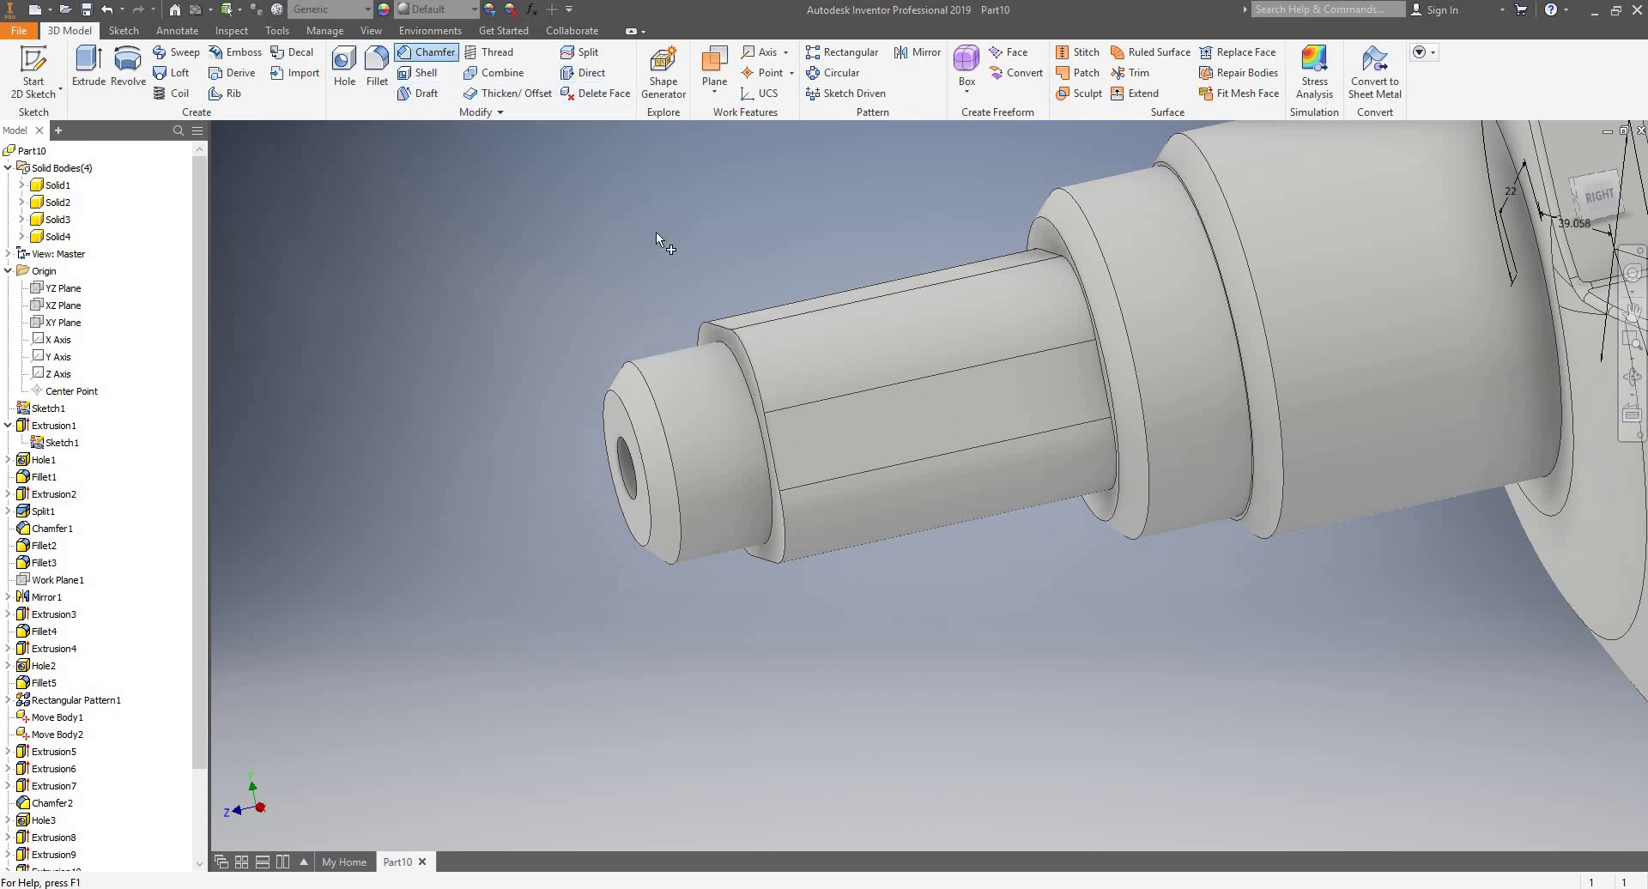
pyautogui.click(712, 333)
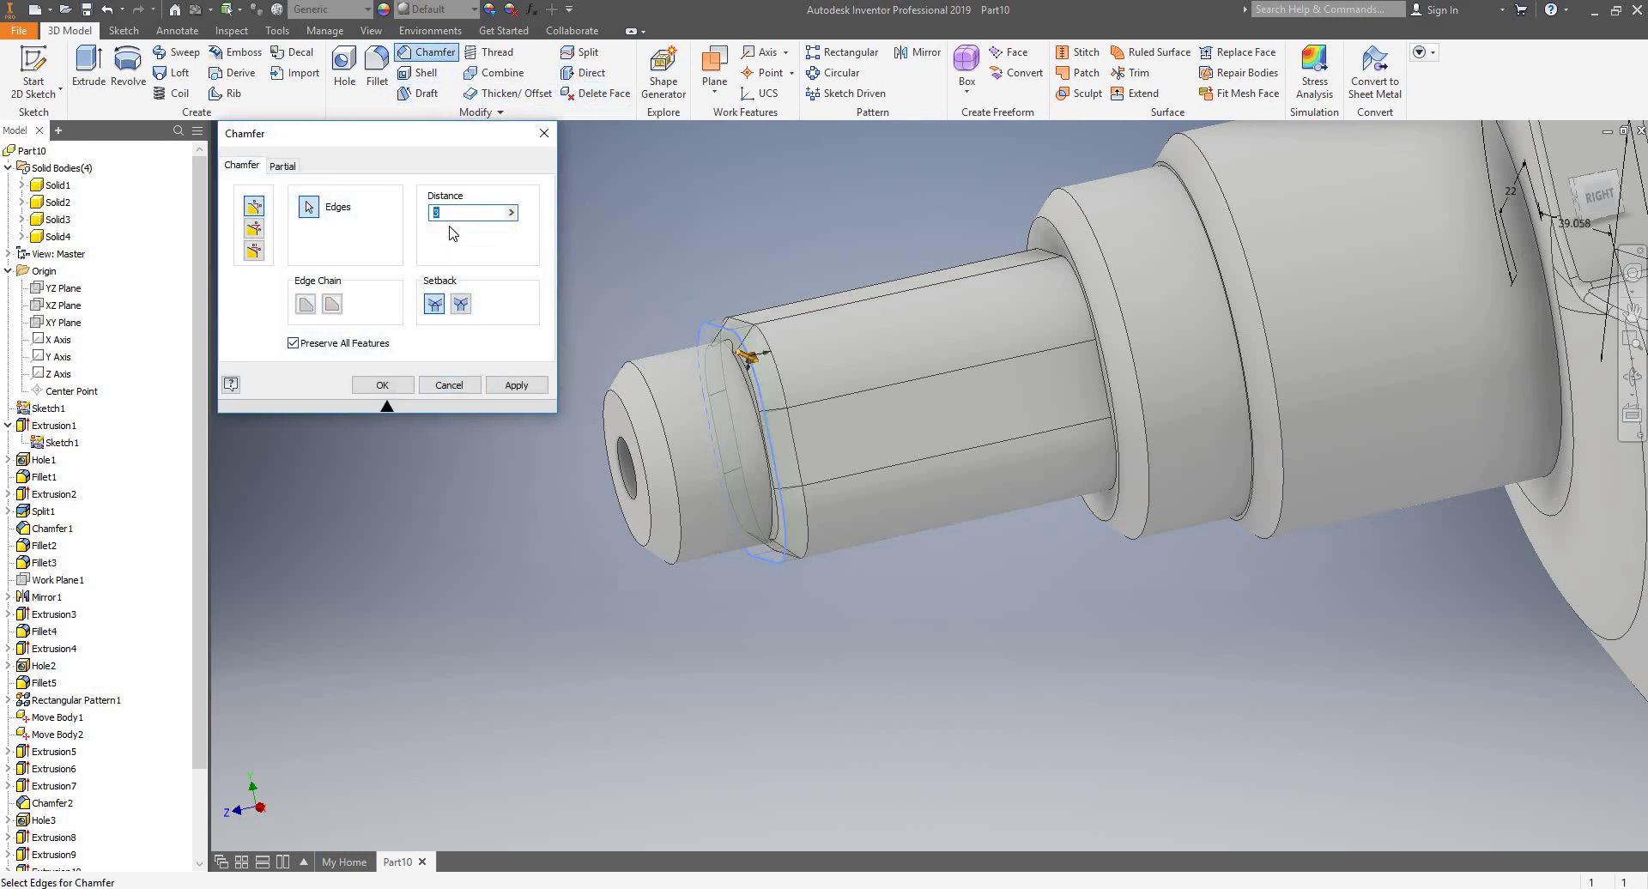
pyautogui.write('3')
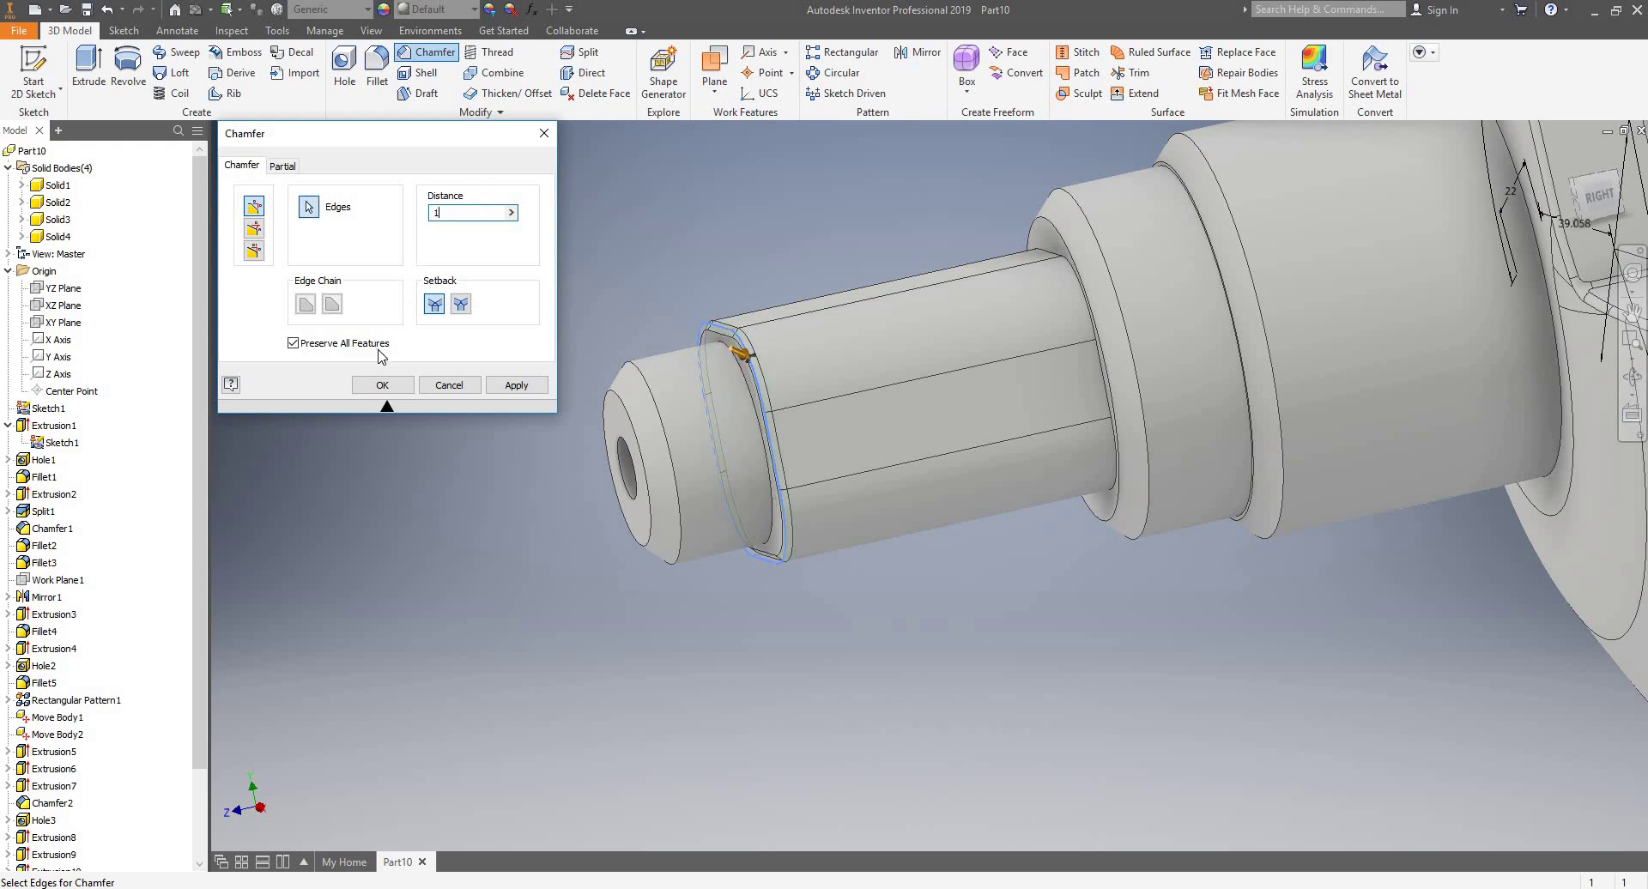
pyautogui.click(387, 388)
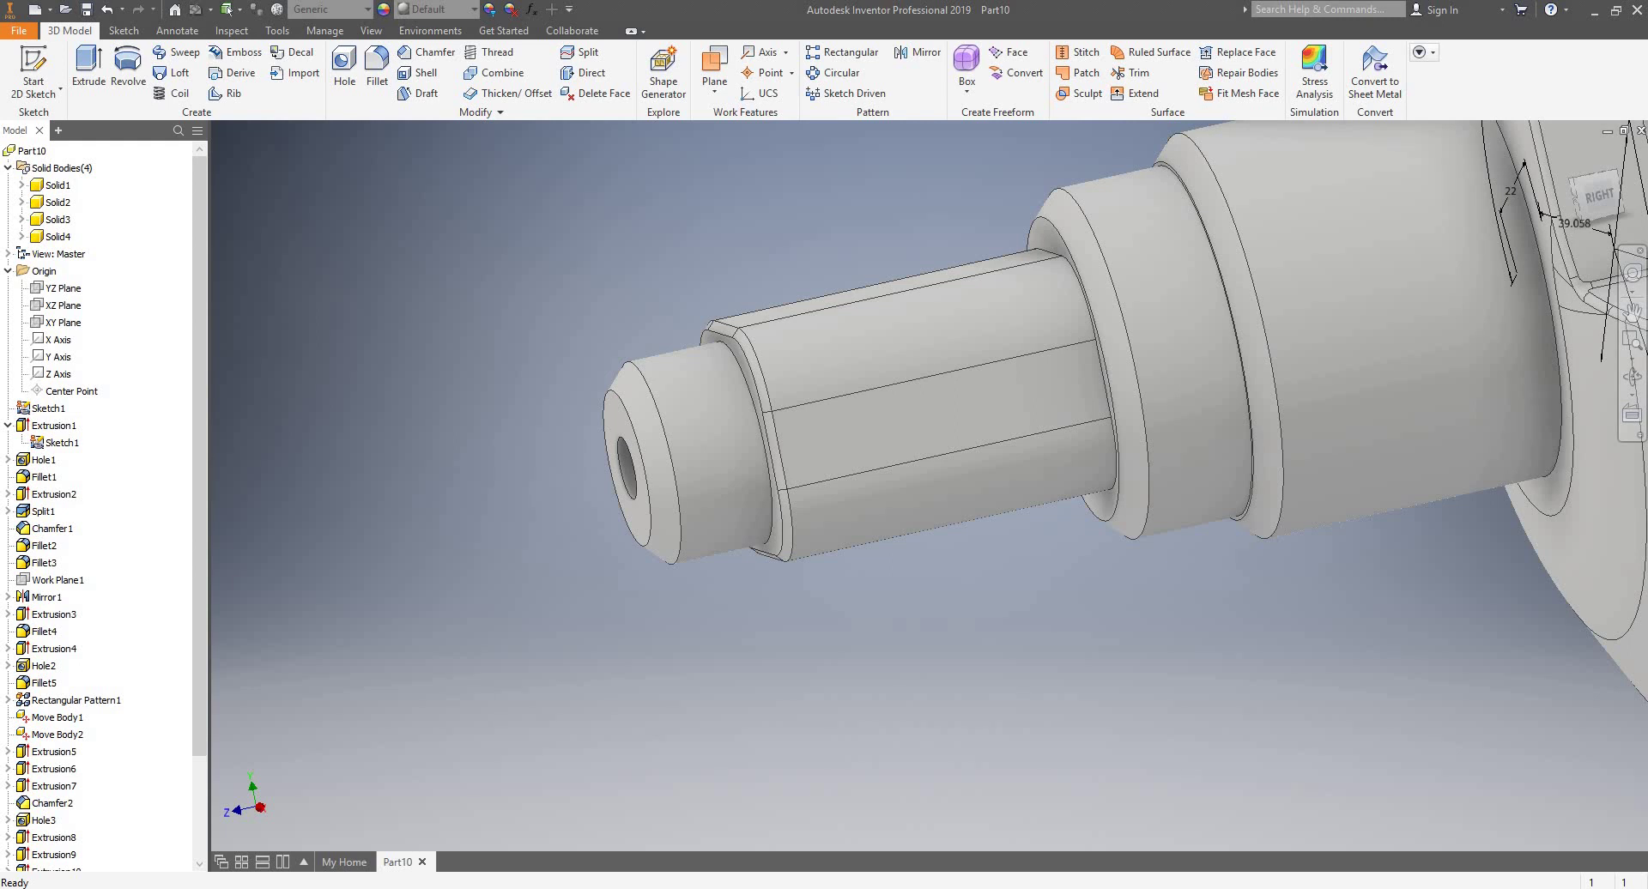
pyautogui.scroll(-6, 579, 561)
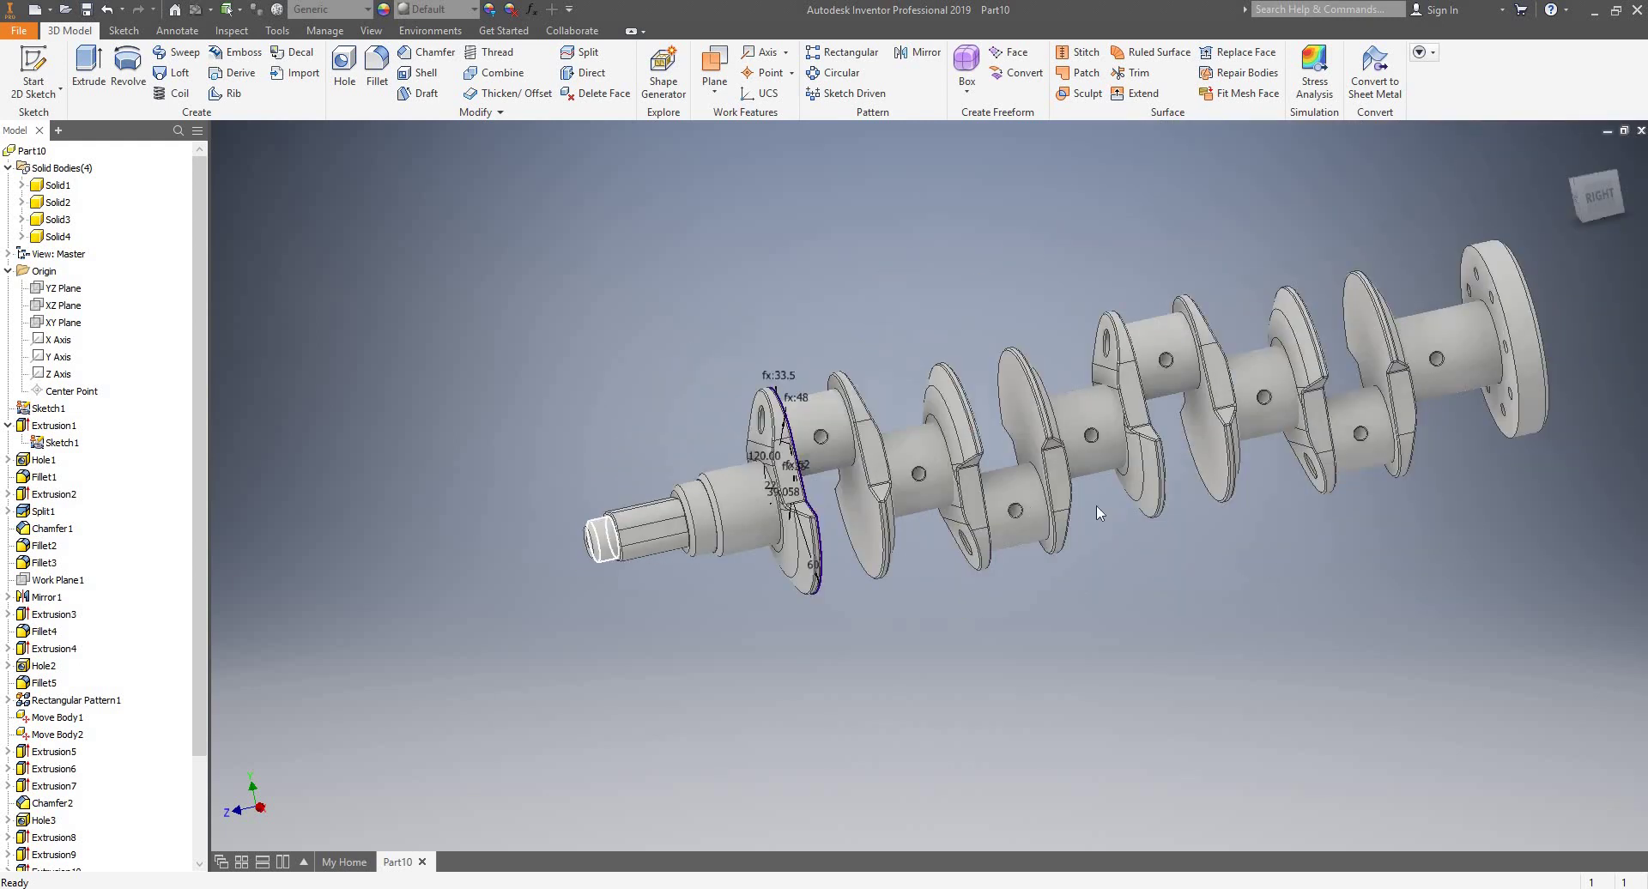
pyautogui.keyDown('shift'); pyautogui.moveTo(1096, 507); pyautogui.dragTo(1067, 549, button='middle'); pyautogui.keyUp('shift')
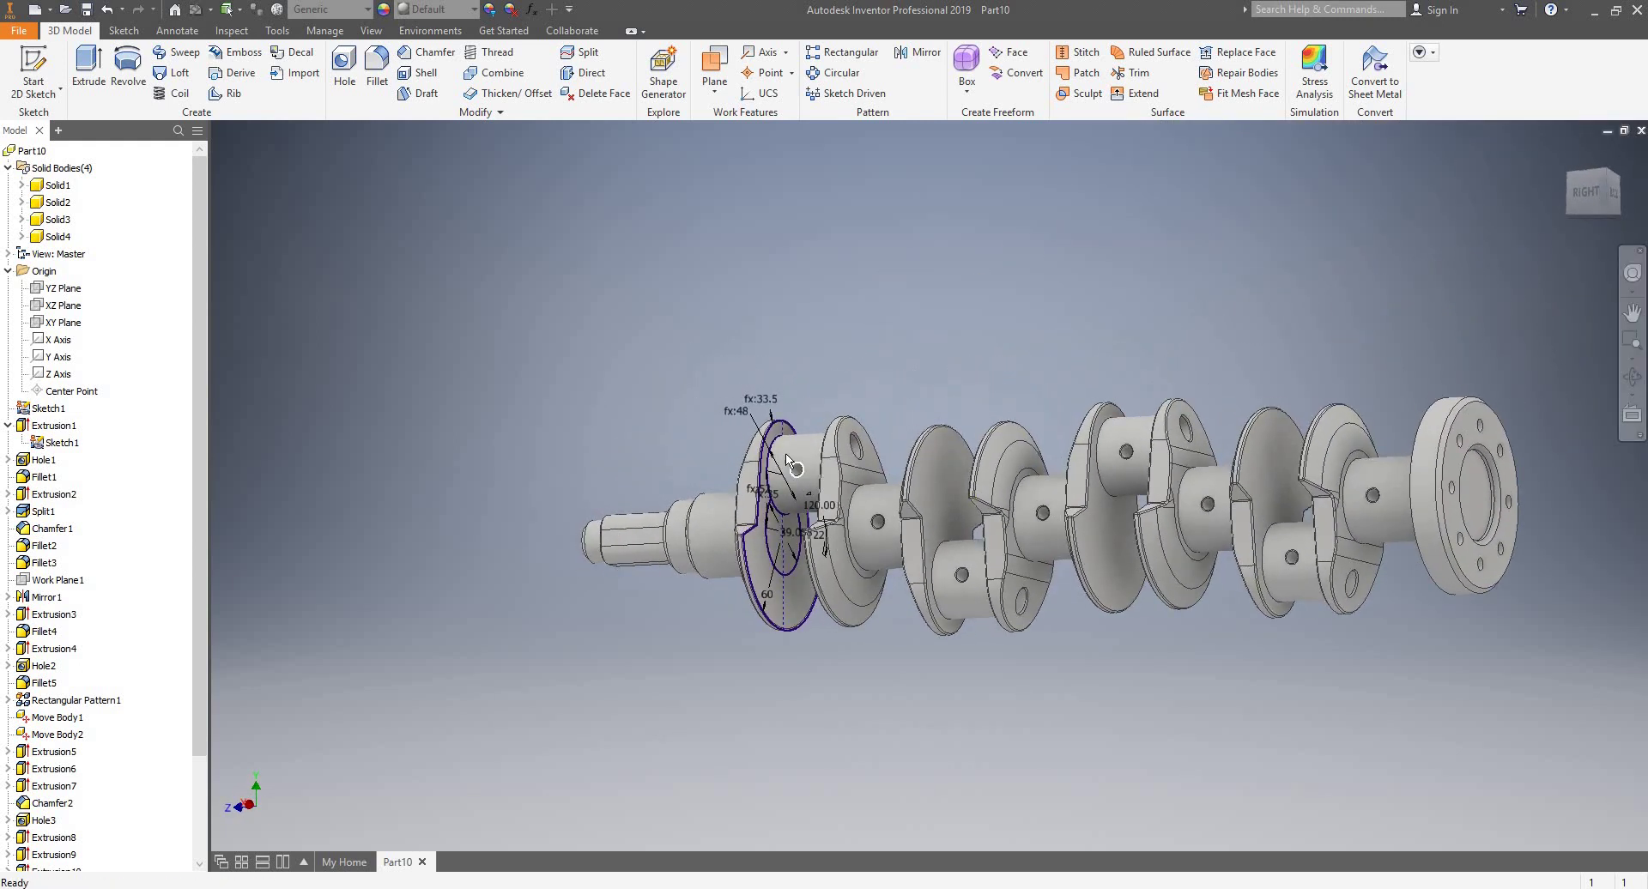
pyautogui.scroll(6, 788, 451)
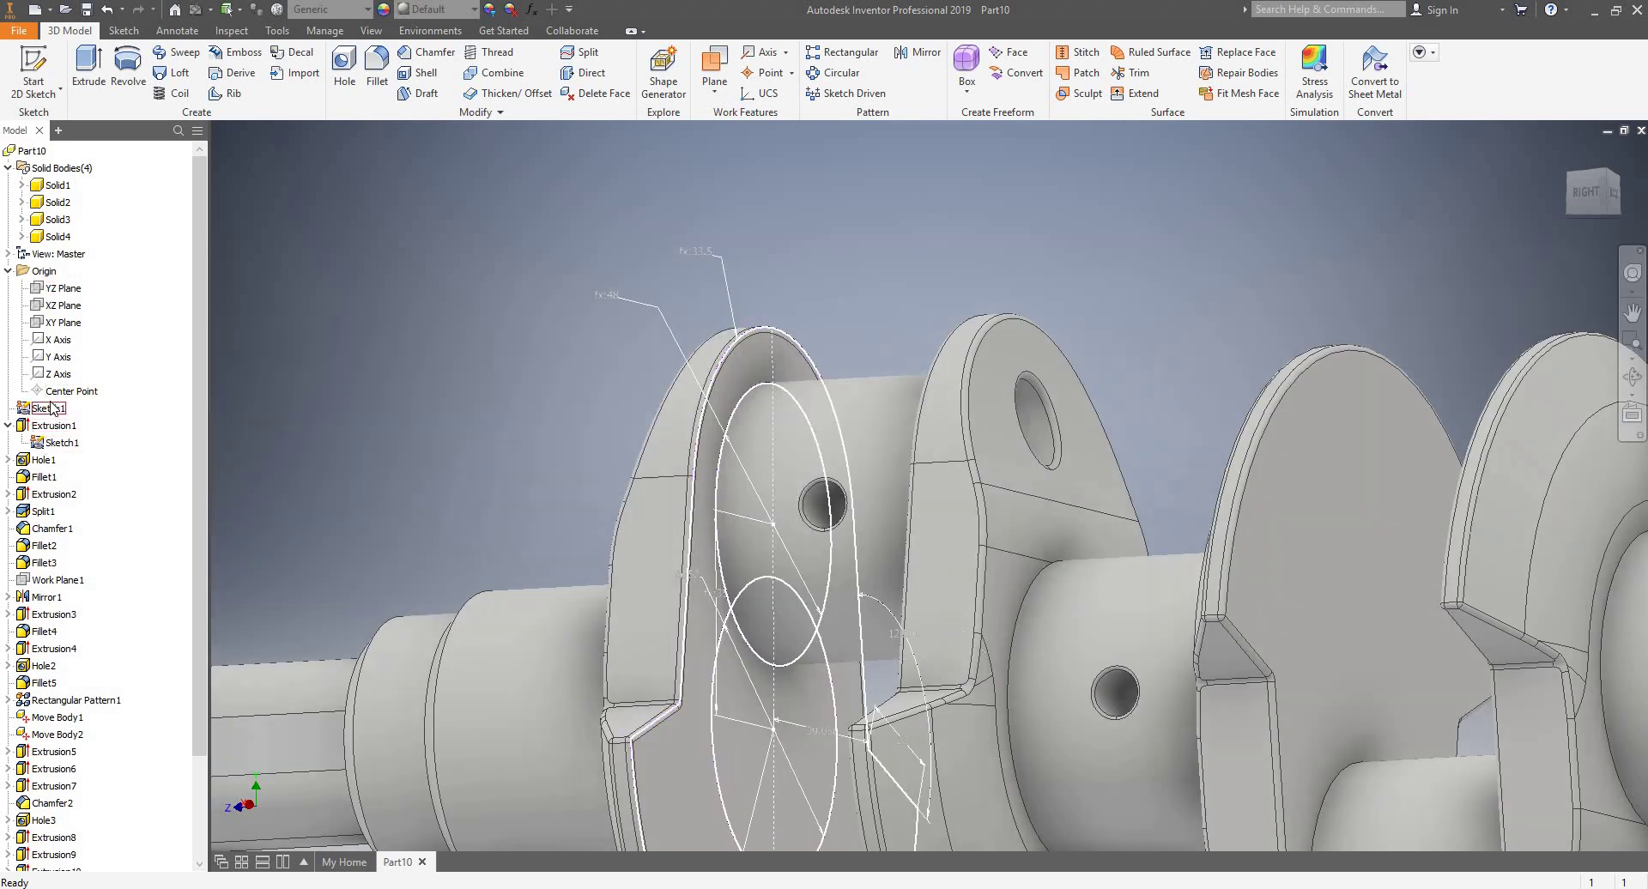
# - Hide the base crank web profile sketch, Sketch1, from the model view
pyautogui.press('v')
pyautogui.rightClick(49, 409)
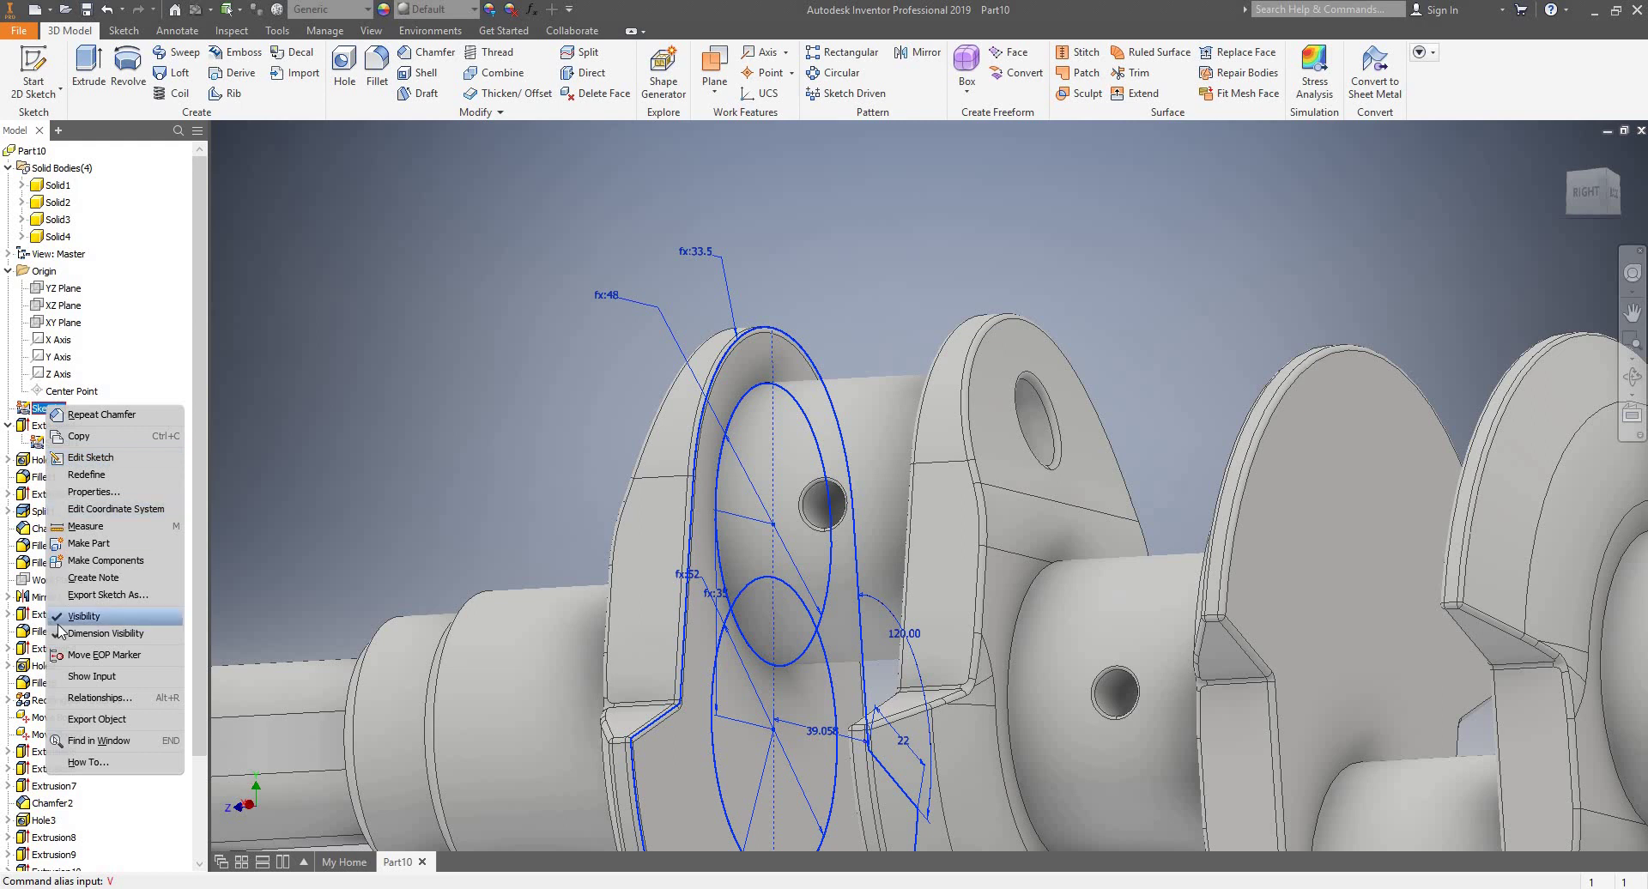
pyautogui.click(94, 615)
pyautogui.scroll(-5, 491, 347)
pyautogui.keyDown('shift'); pyautogui.moveTo(640, 335); pyautogui.dragTo(566, 376, button='middle'); pyautogui.keyUp('shift')
pyautogui.scroll(-3, 566, 382)
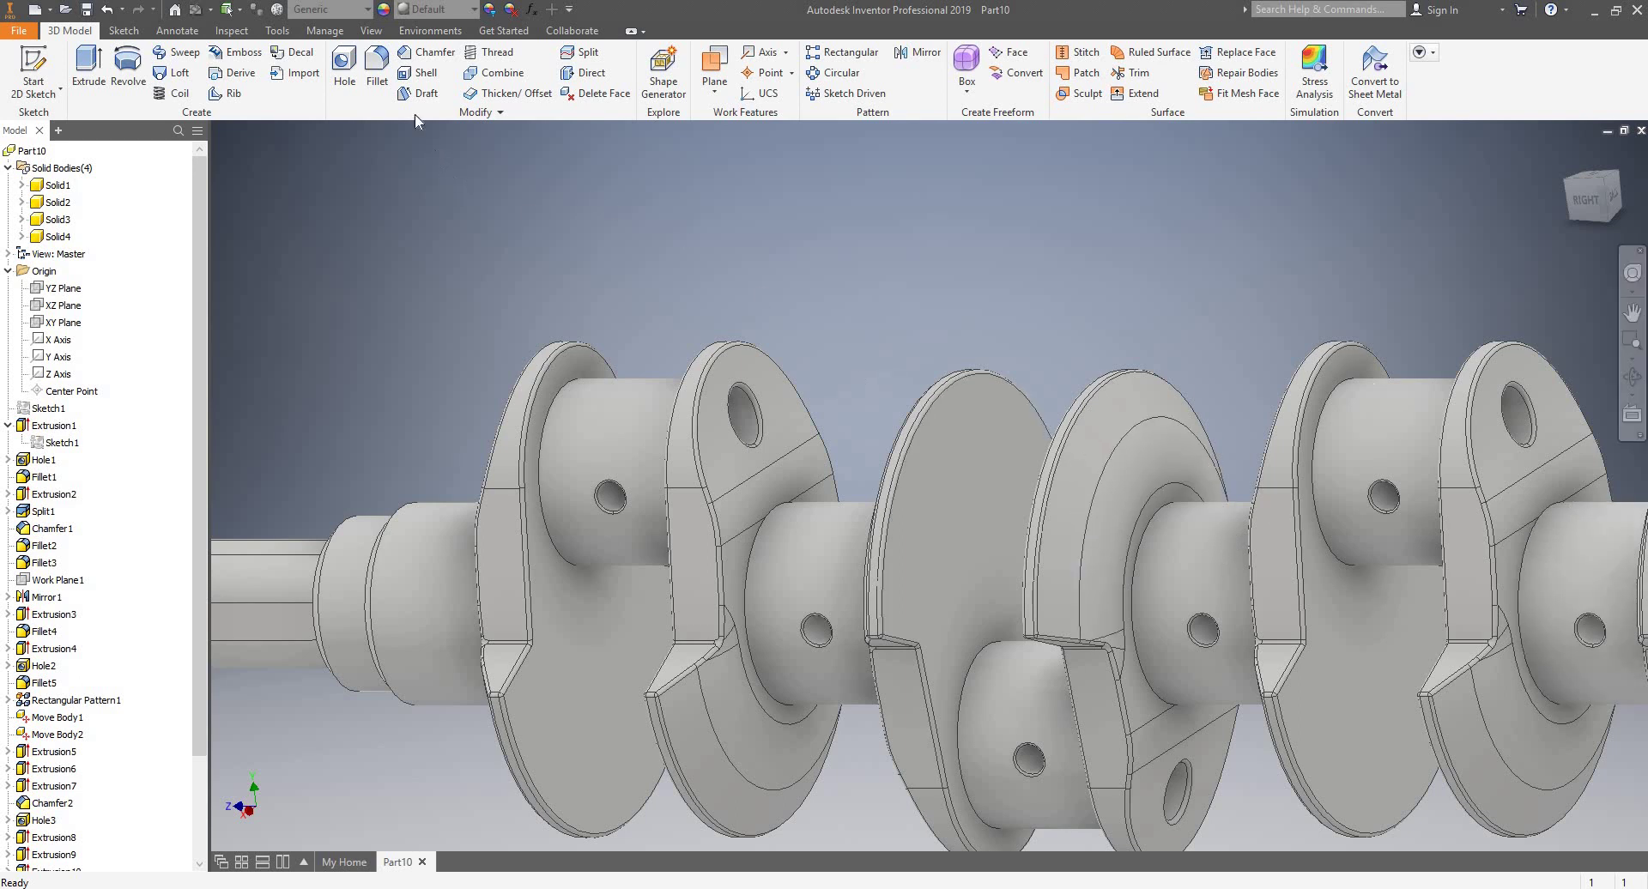
pyautogui.click(376, 82)
pyautogui.keyDown('shift'); pyautogui.moveTo(486, 246); pyautogui.dragTo(661, 297, button='middle'); pyautogui.keyUp('shift')
pyautogui.click(1198, 307)
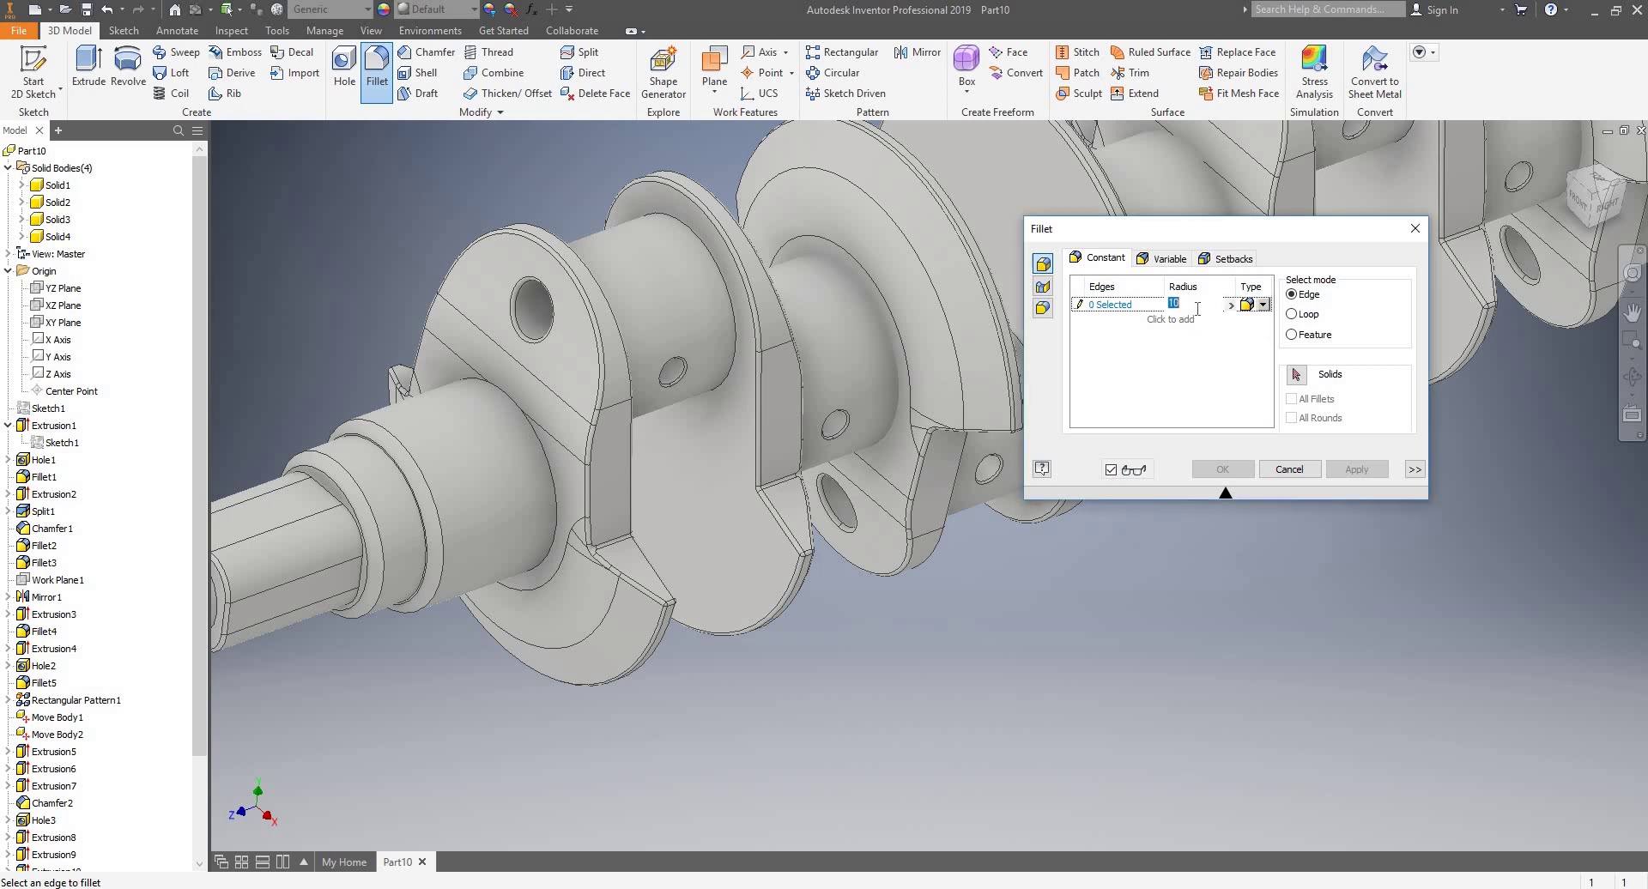
pyautogui.click(520, 415)
pyautogui.scroll(5, 491, 421)
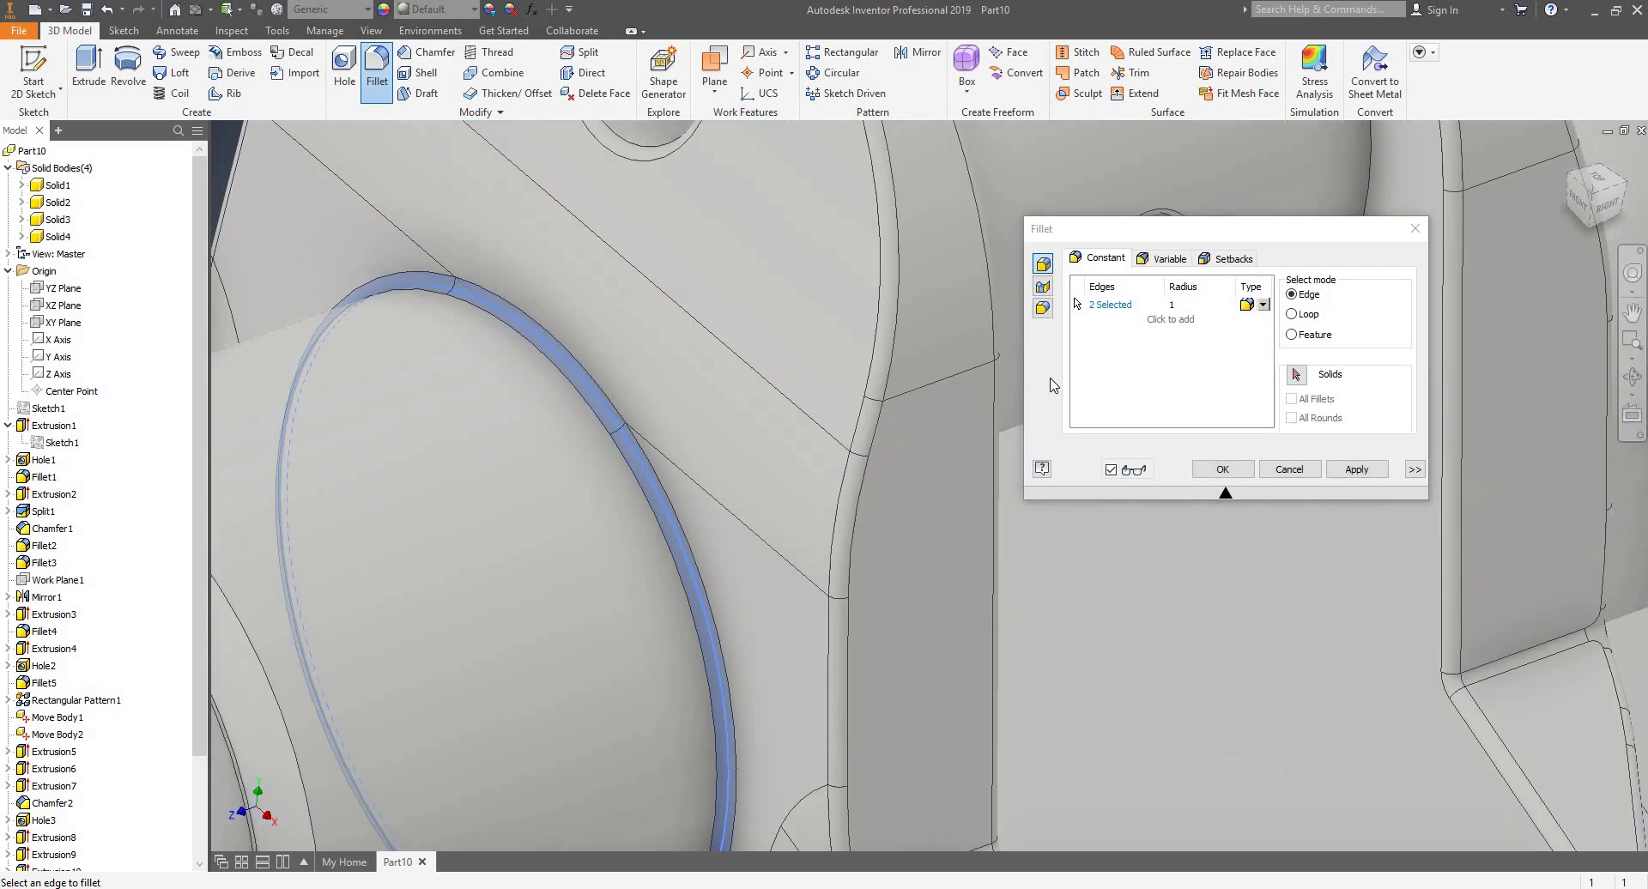
pyautogui.click(1200, 309)
pyautogui.write('2')
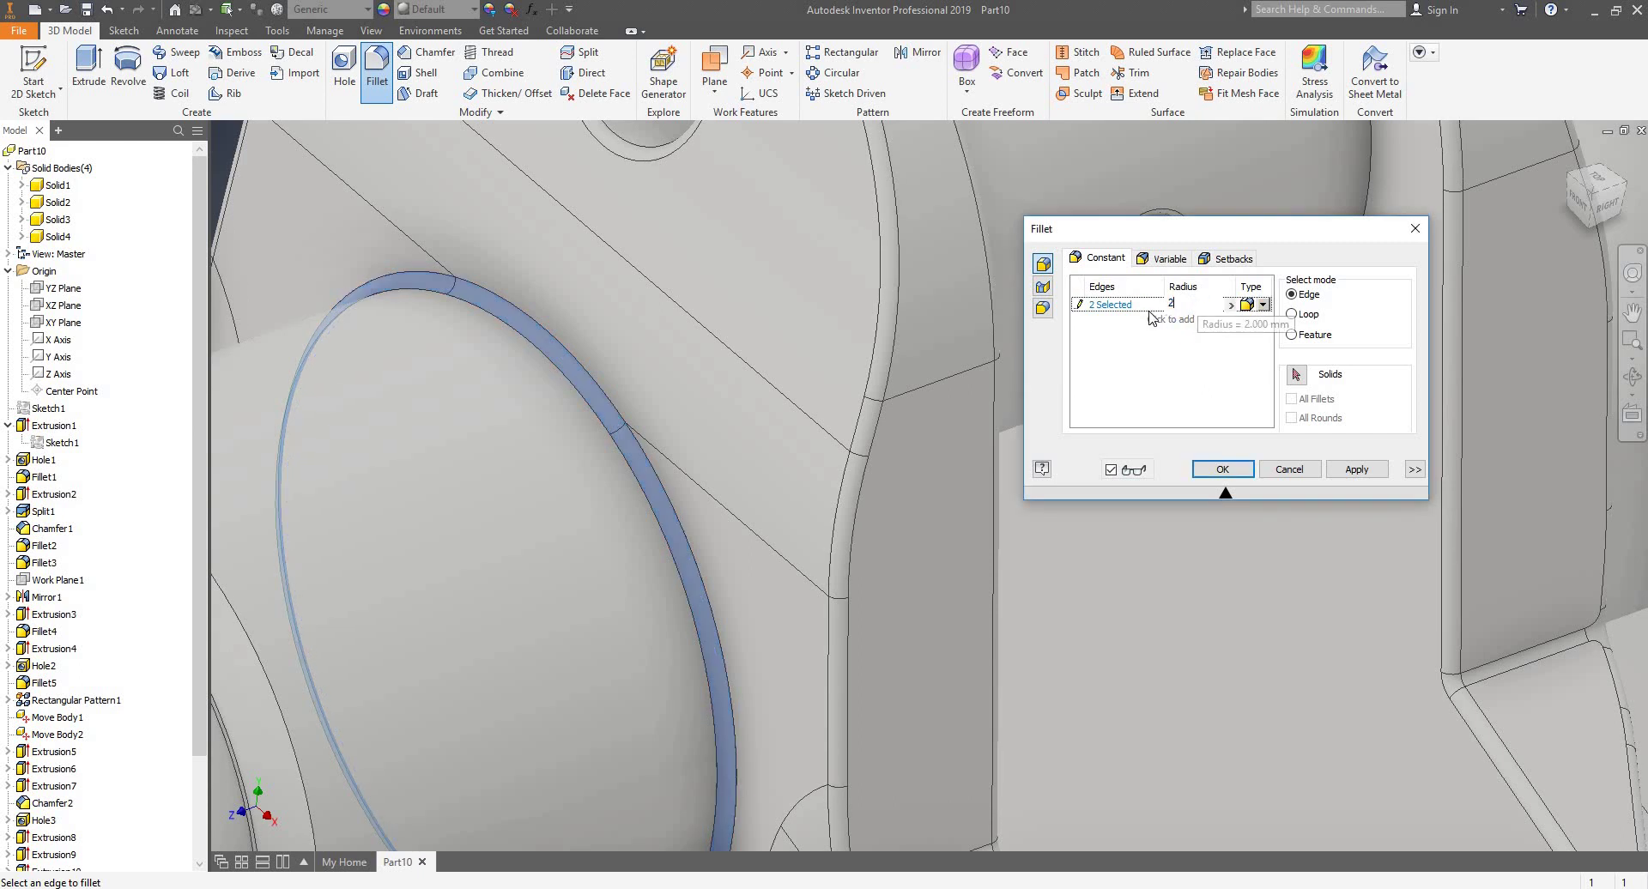
pyautogui.doubleClick(1170, 304)
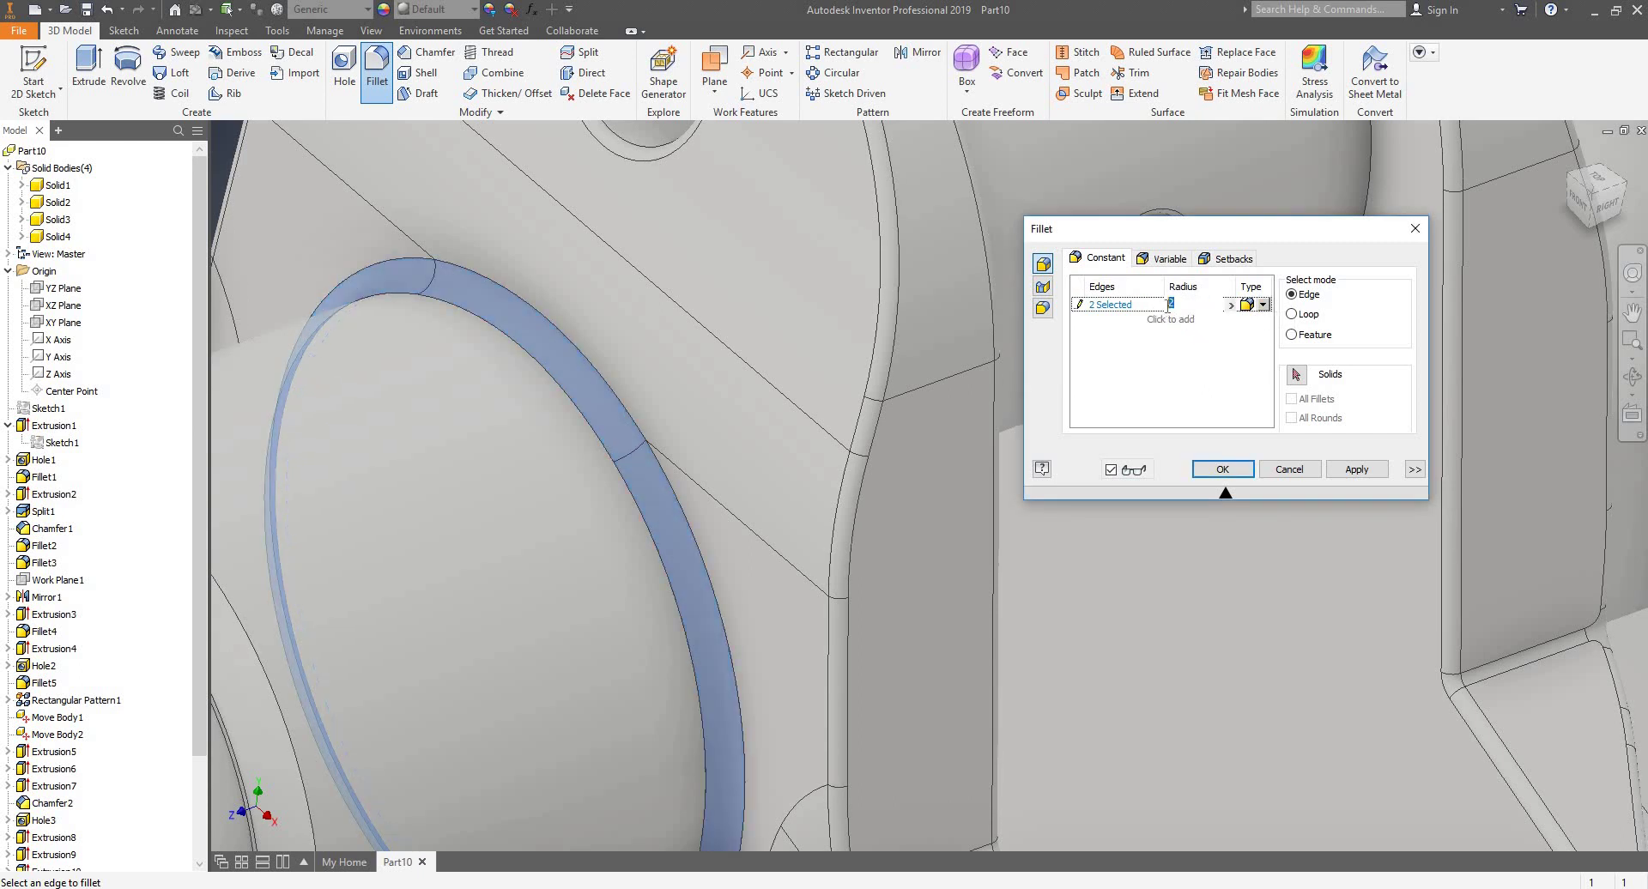
pyautogui.scroll(-4, 501, 421)
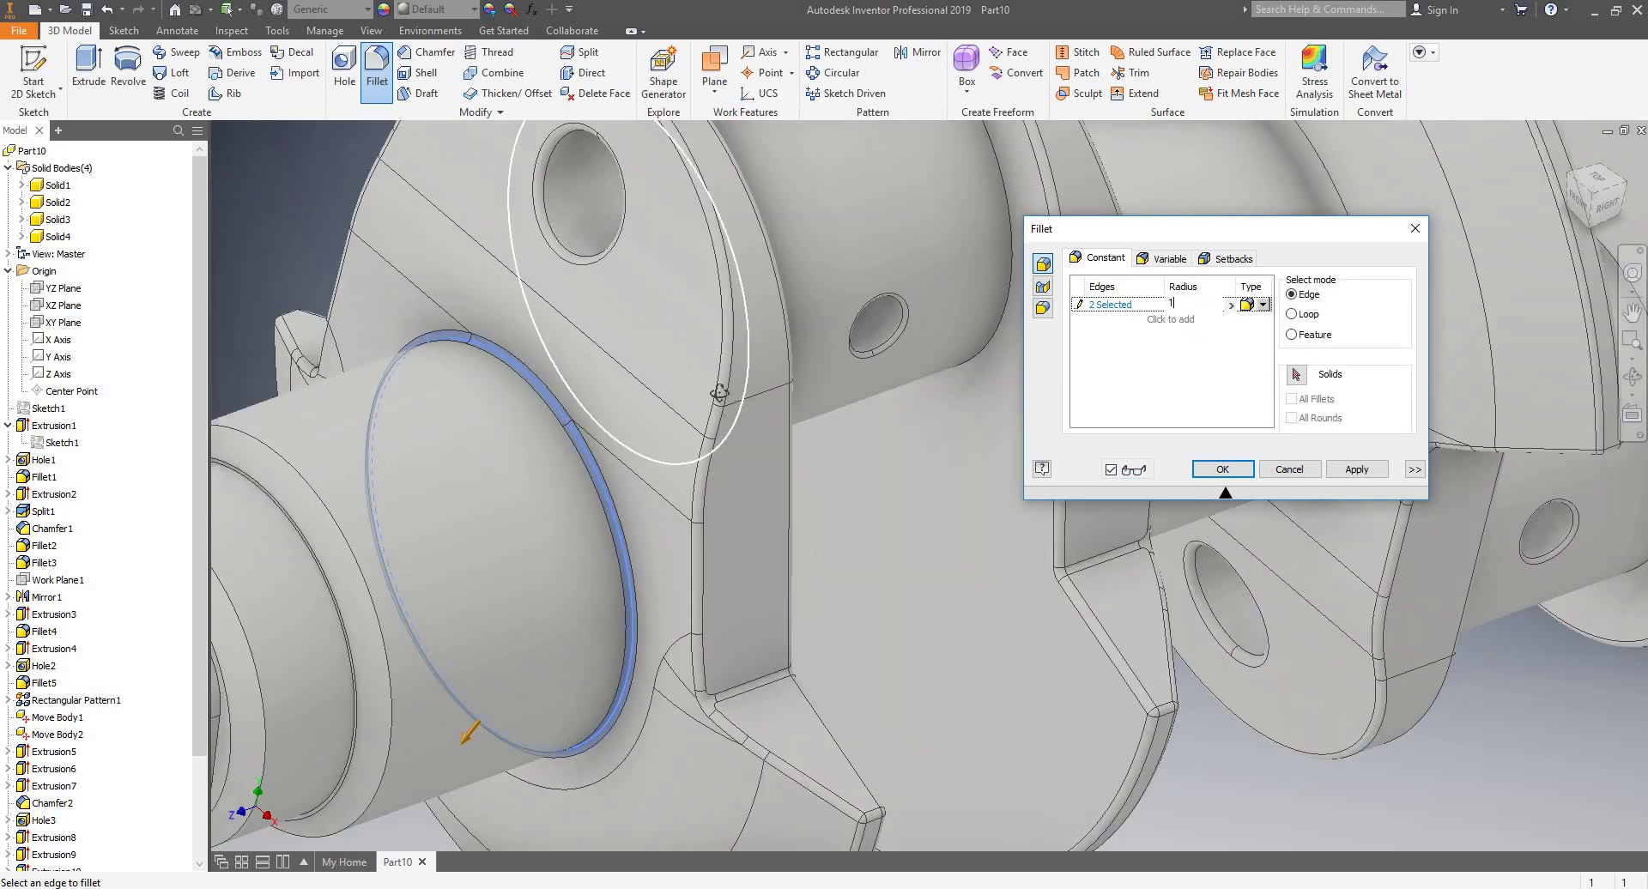
pyautogui.keyDown('shift'); pyautogui.moveTo(719, 393); pyautogui.dragTo(661, 368, button='middle'); pyautogui.keyUp('shift')
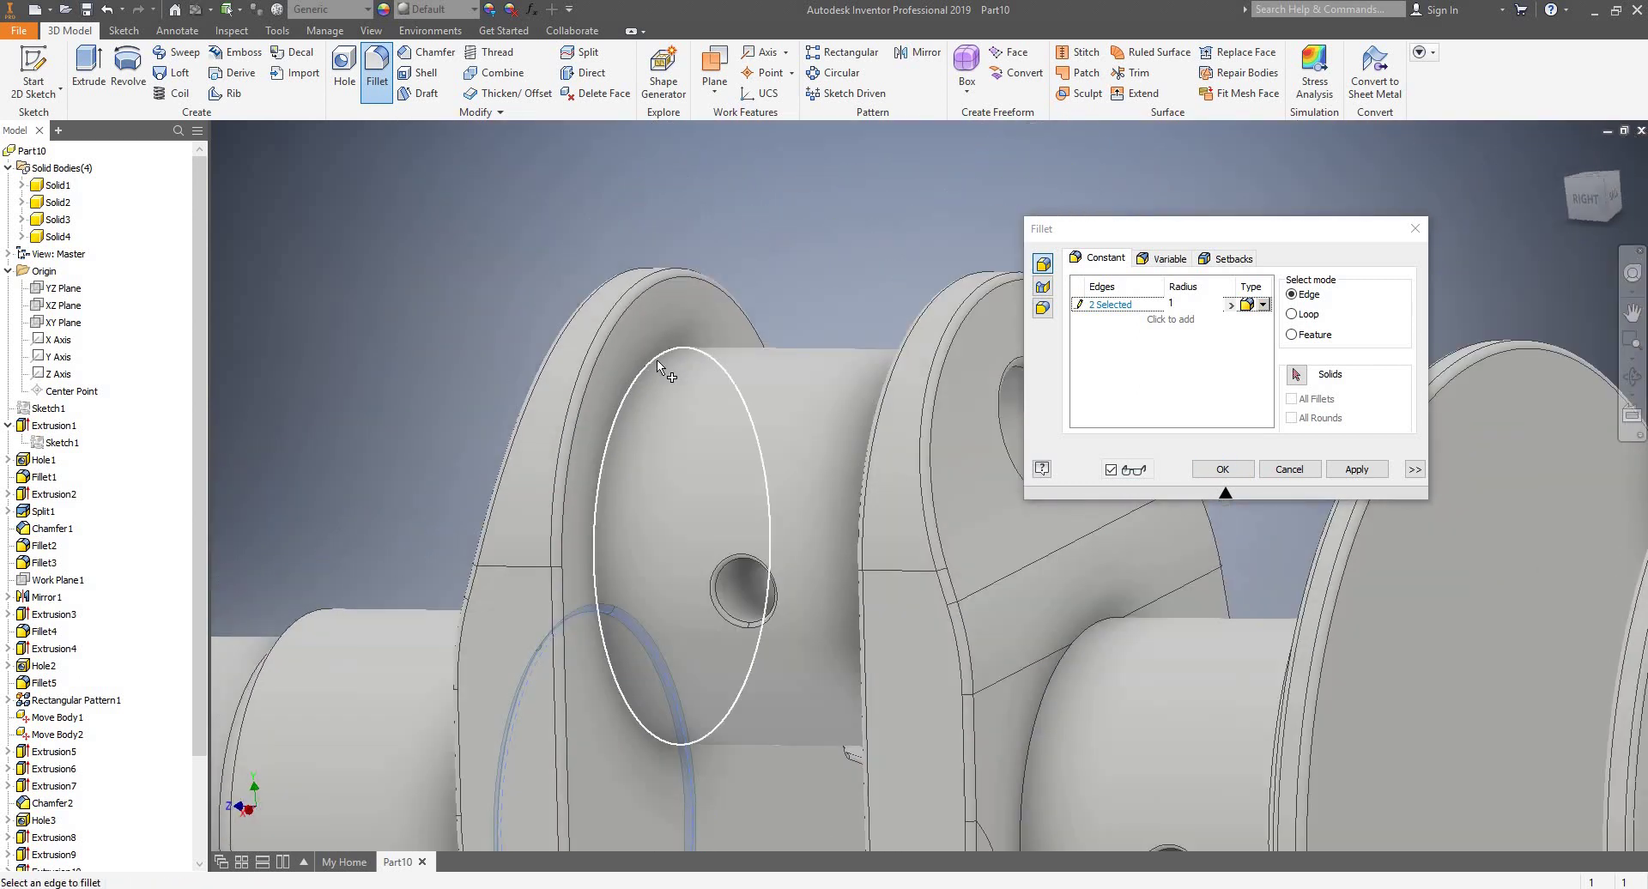
pyautogui.click(624, 376)
pyautogui.keyDown('shift'); pyautogui.moveTo(797, 374); pyautogui.dragTo(872, 402, button='middle'); pyautogui.keyUp('shift')
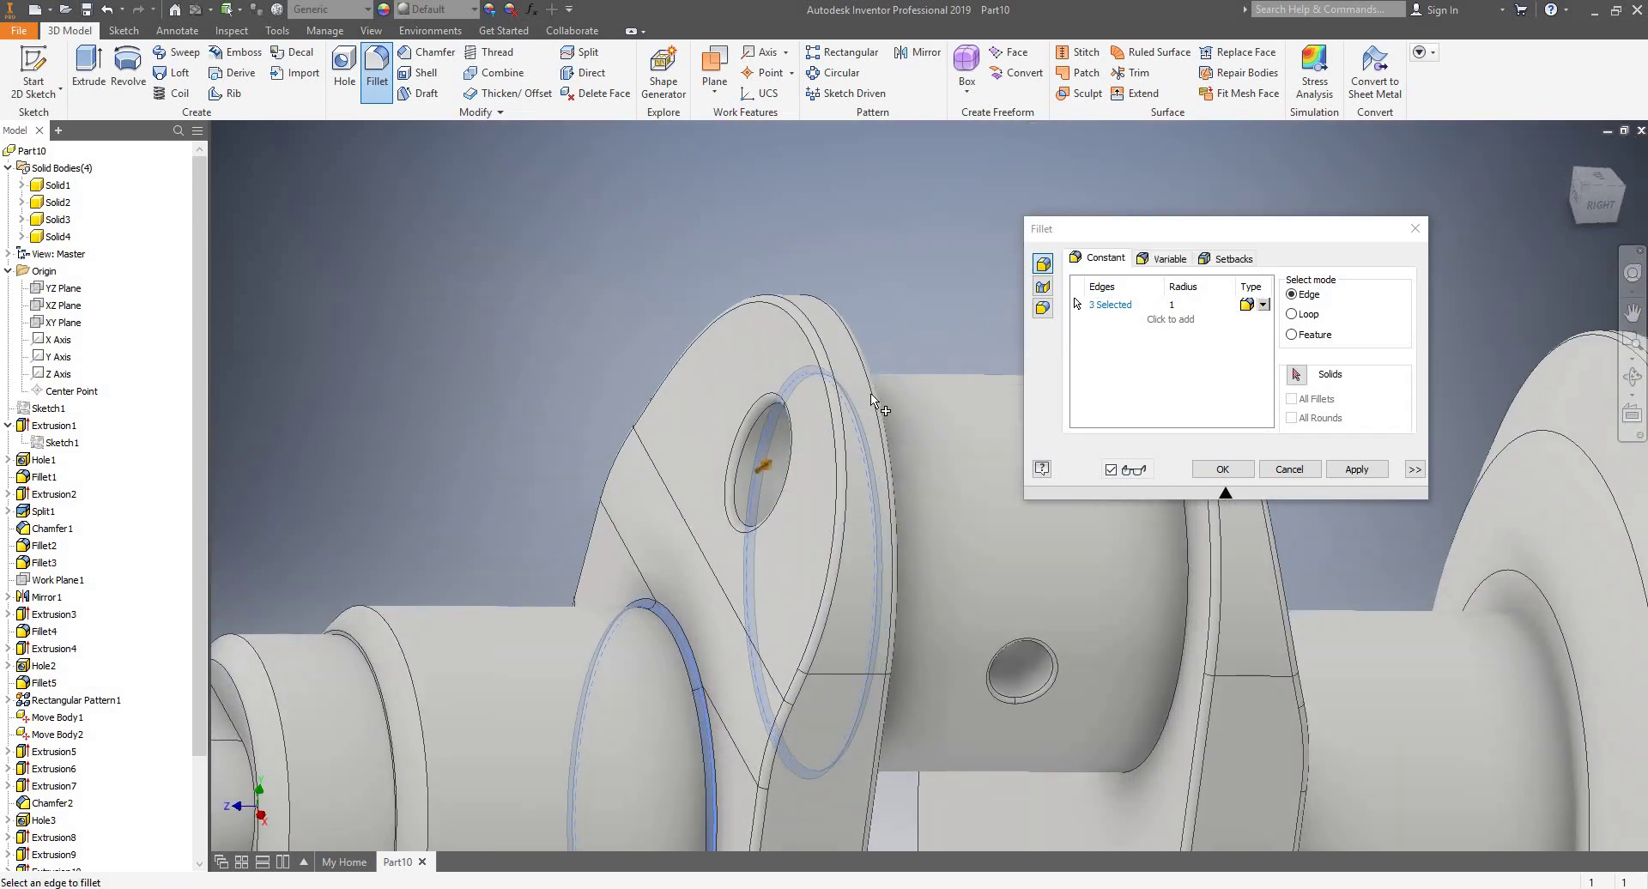
pyautogui.scroll(-5, 871, 405)
pyautogui.scroll(3, 936, 403)
pyautogui.click(927, 371)
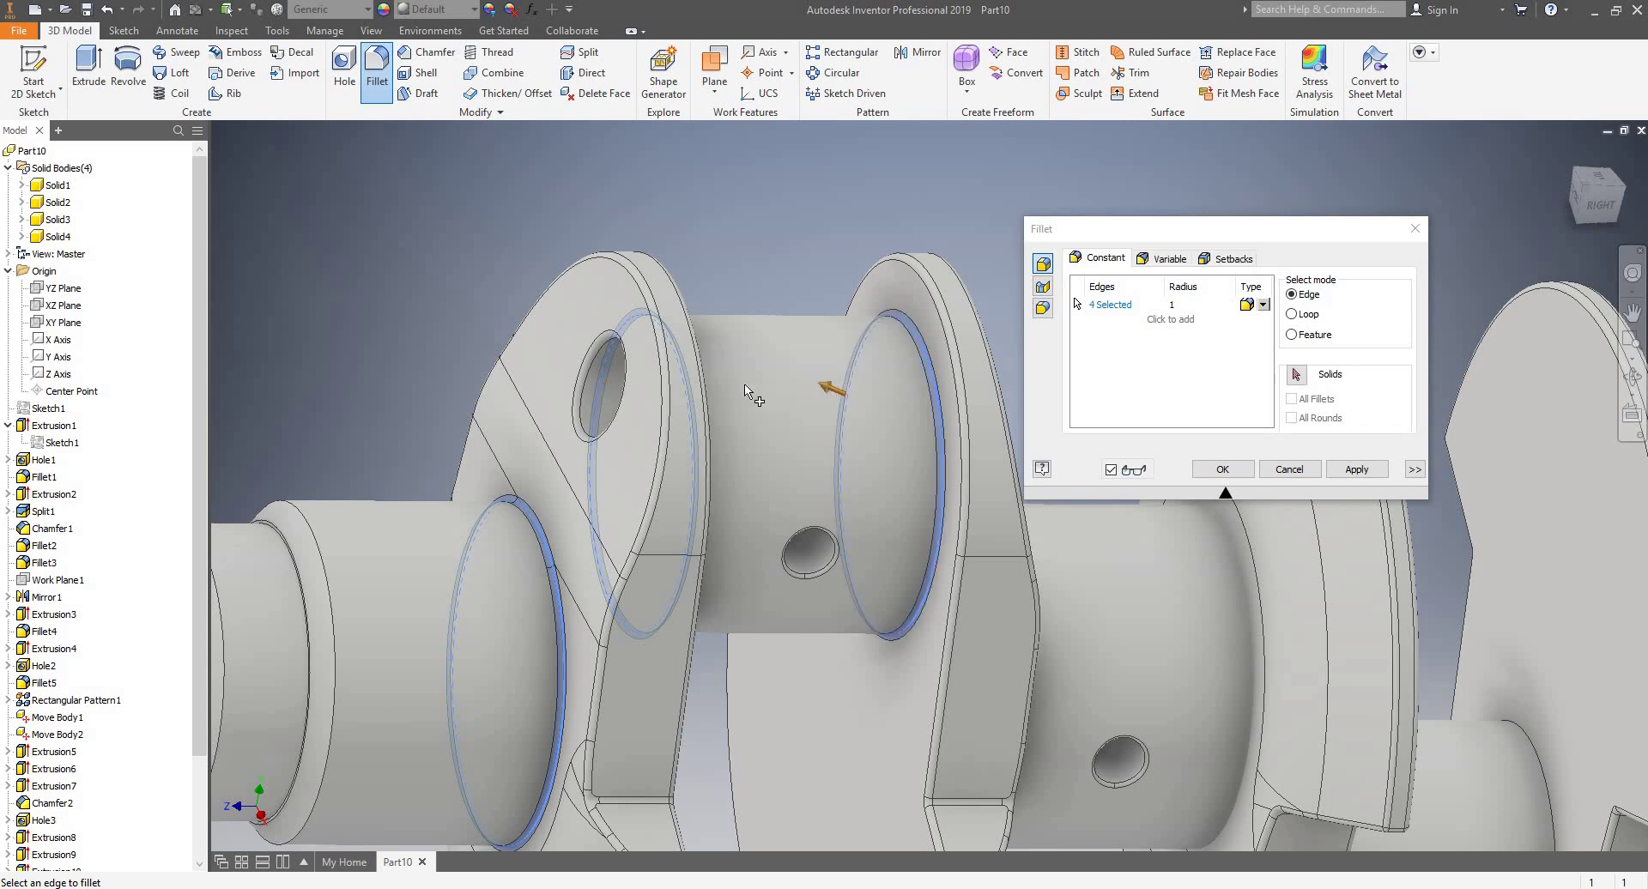
pyautogui.scroll(-3, 773, 400)
pyautogui.scroll(6, 695, 441)
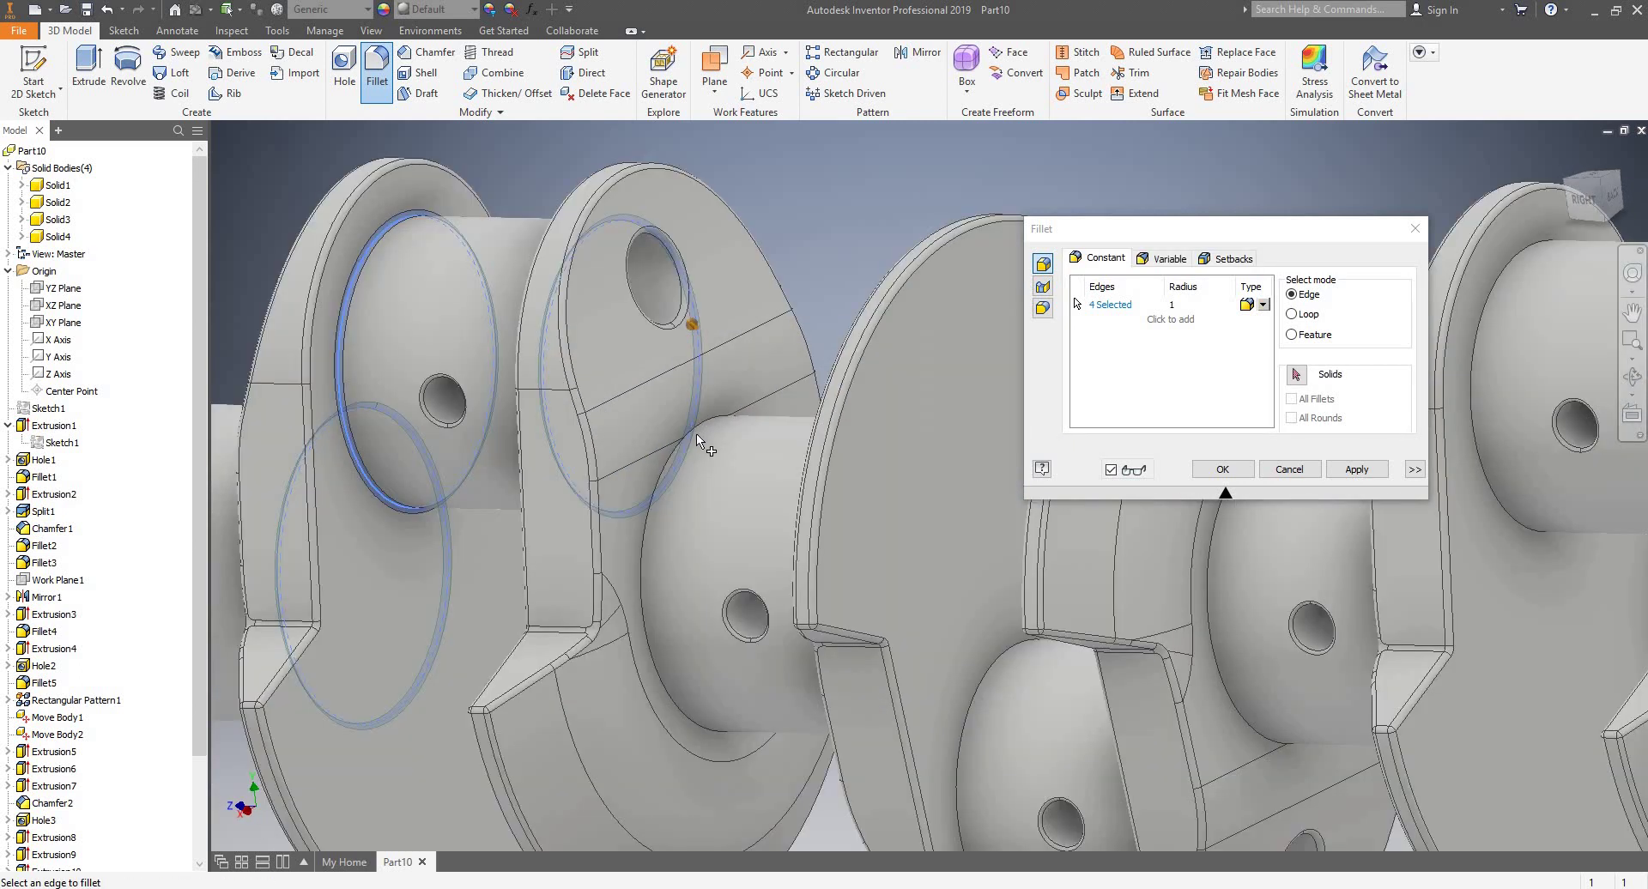
pyautogui.click(661, 456)
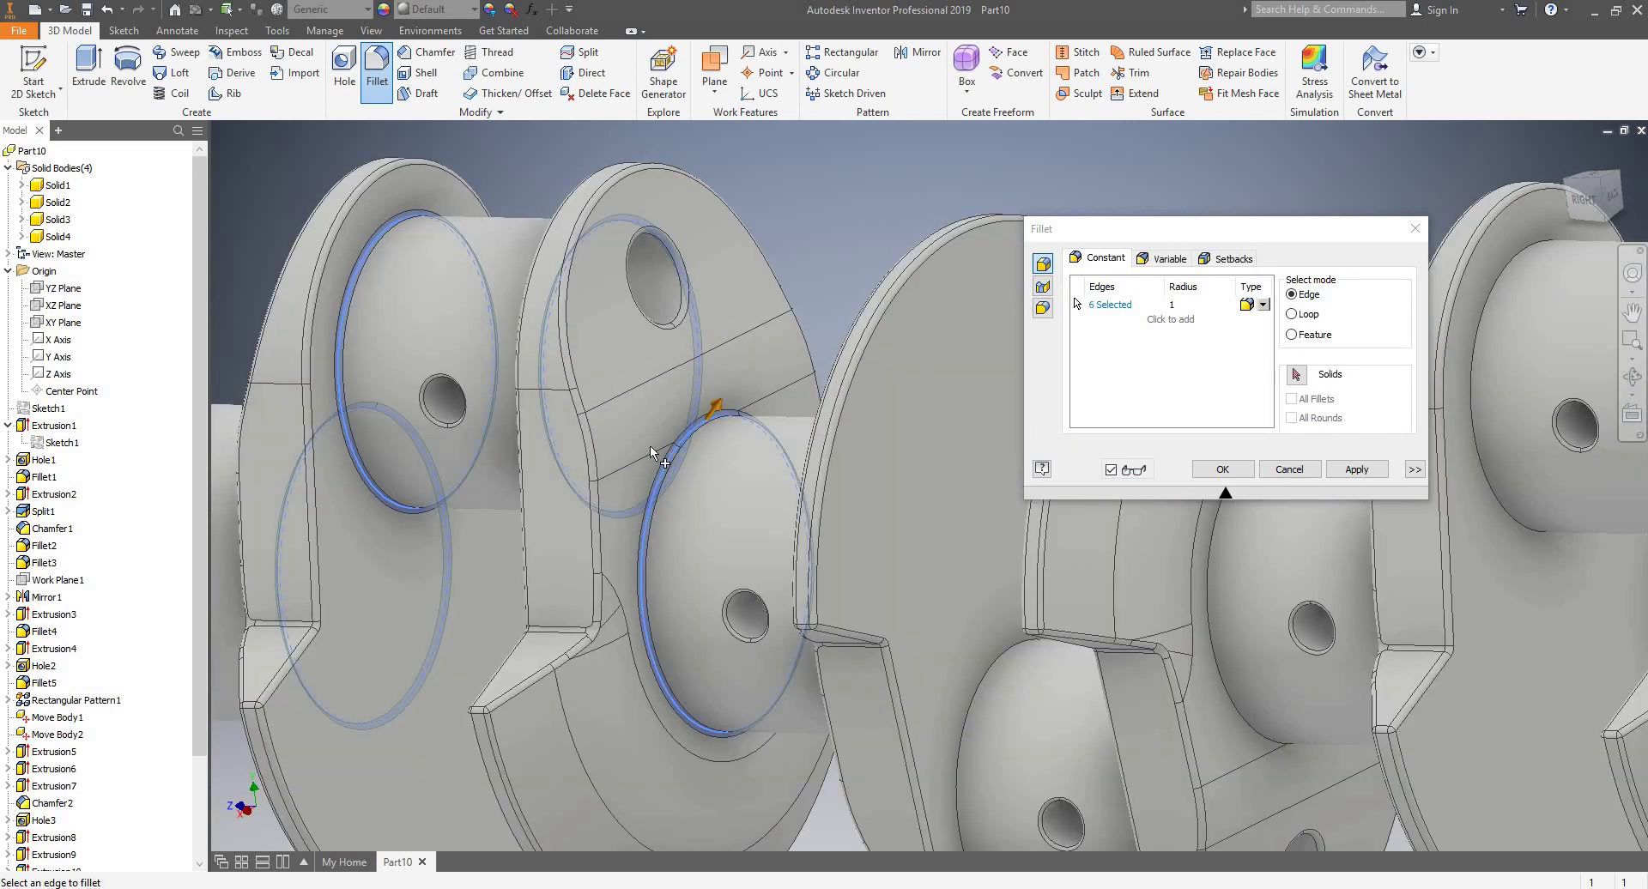
pyautogui.scroll(-5, 656, 454)
pyautogui.keyDown('shift'); pyautogui.moveTo(747, 428); pyautogui.dragTo(871, 436, button='middle'); pyautogui.keyUp('shift')
pyautogui.scroll(5, 822, 425)
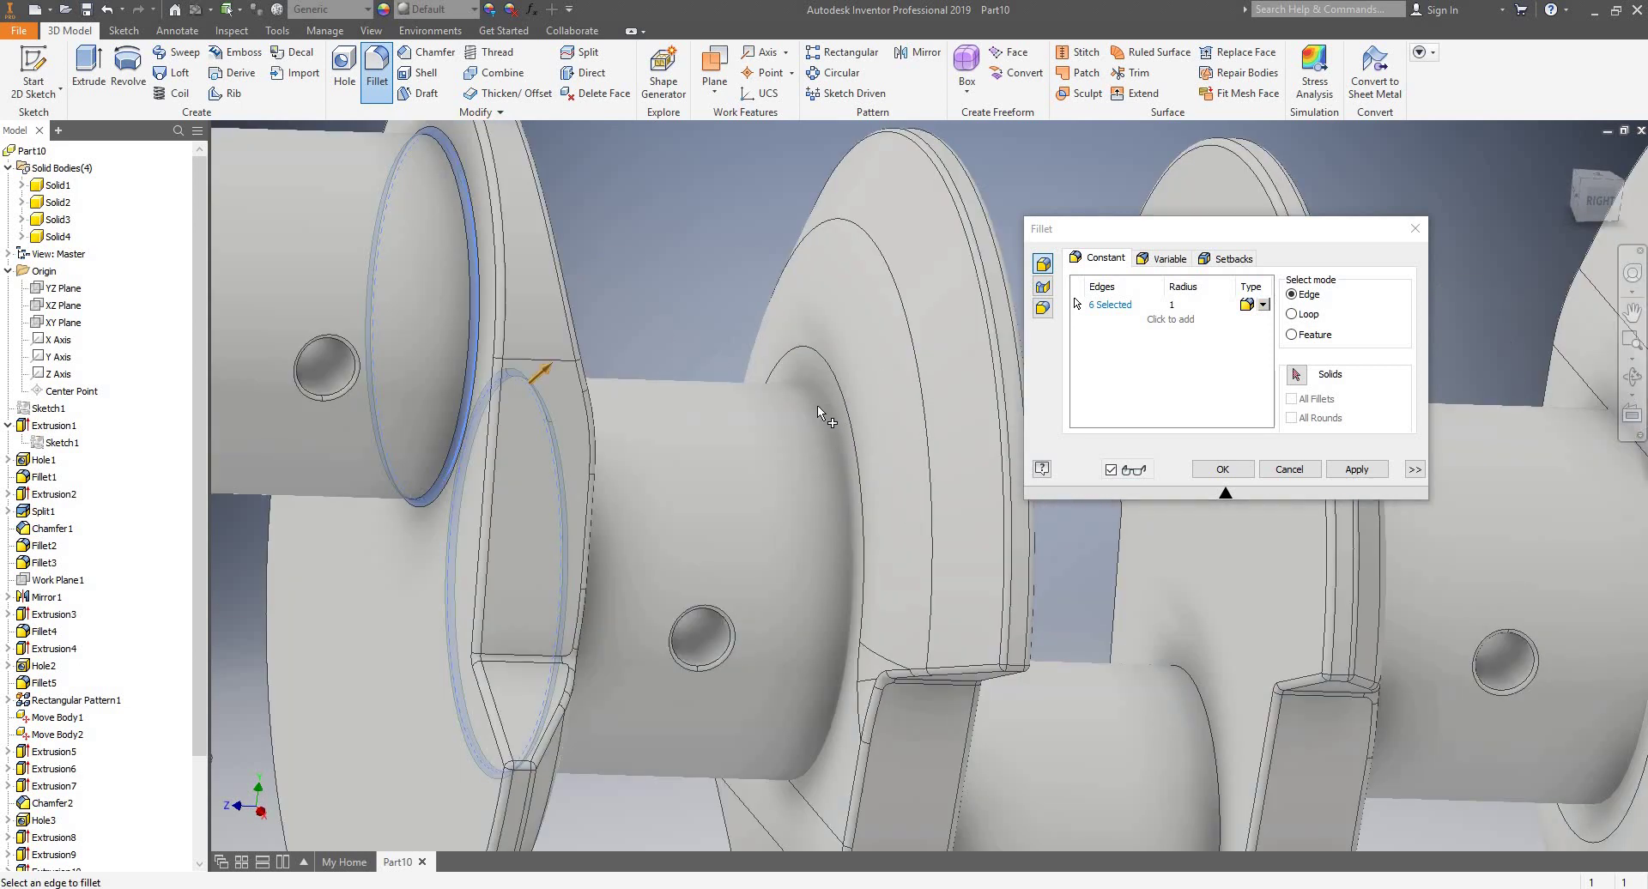
pyautogui.scroll(-8, 737, 463)
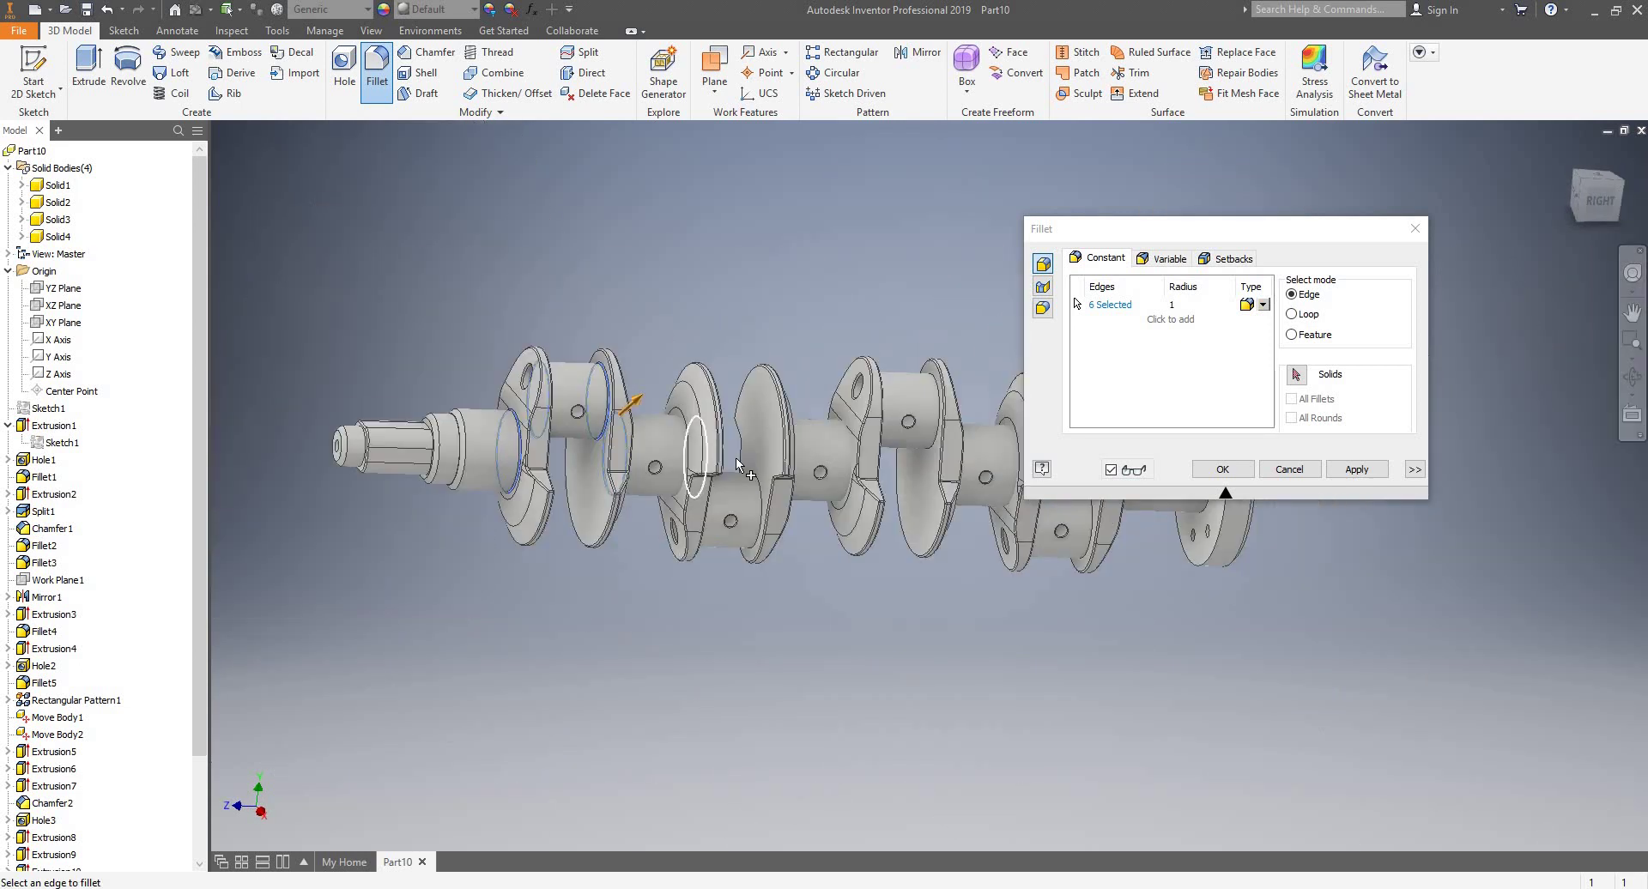
pyautogui.scroll(5, 737, 463)
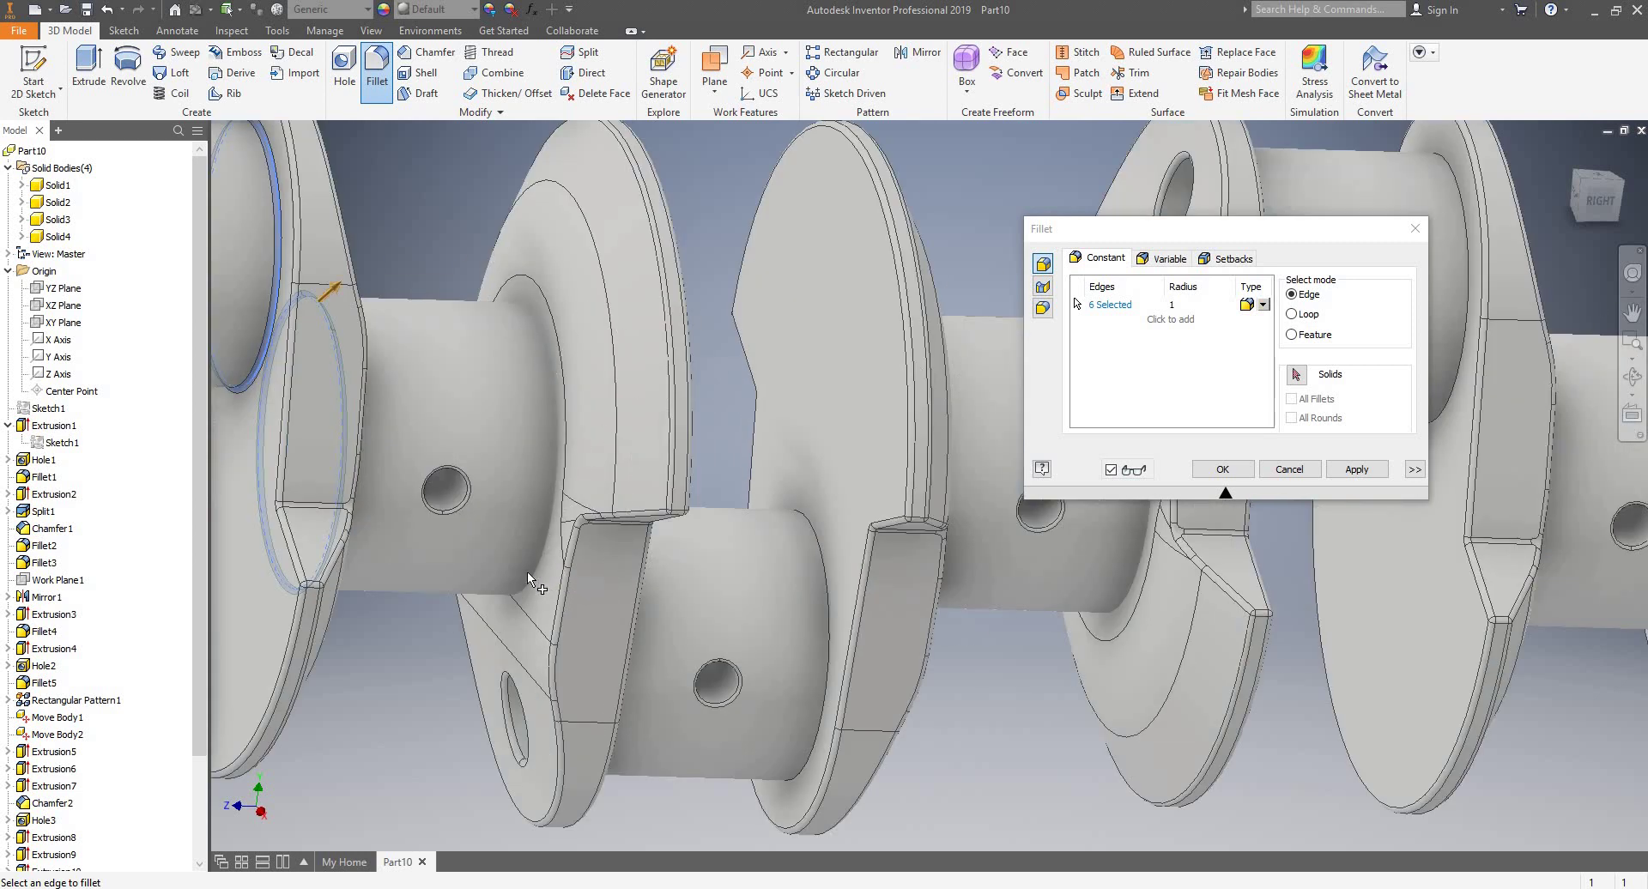
pyautogui.keyDown('shift'); pyautogui.moveTo(566, 483); pyautogui.dragTo(589, 539, button='middle'); pyautogui.keyUp('shift')
pyautogui.click(593, 538)
pyautogui.scroll(-6, 544, 501)
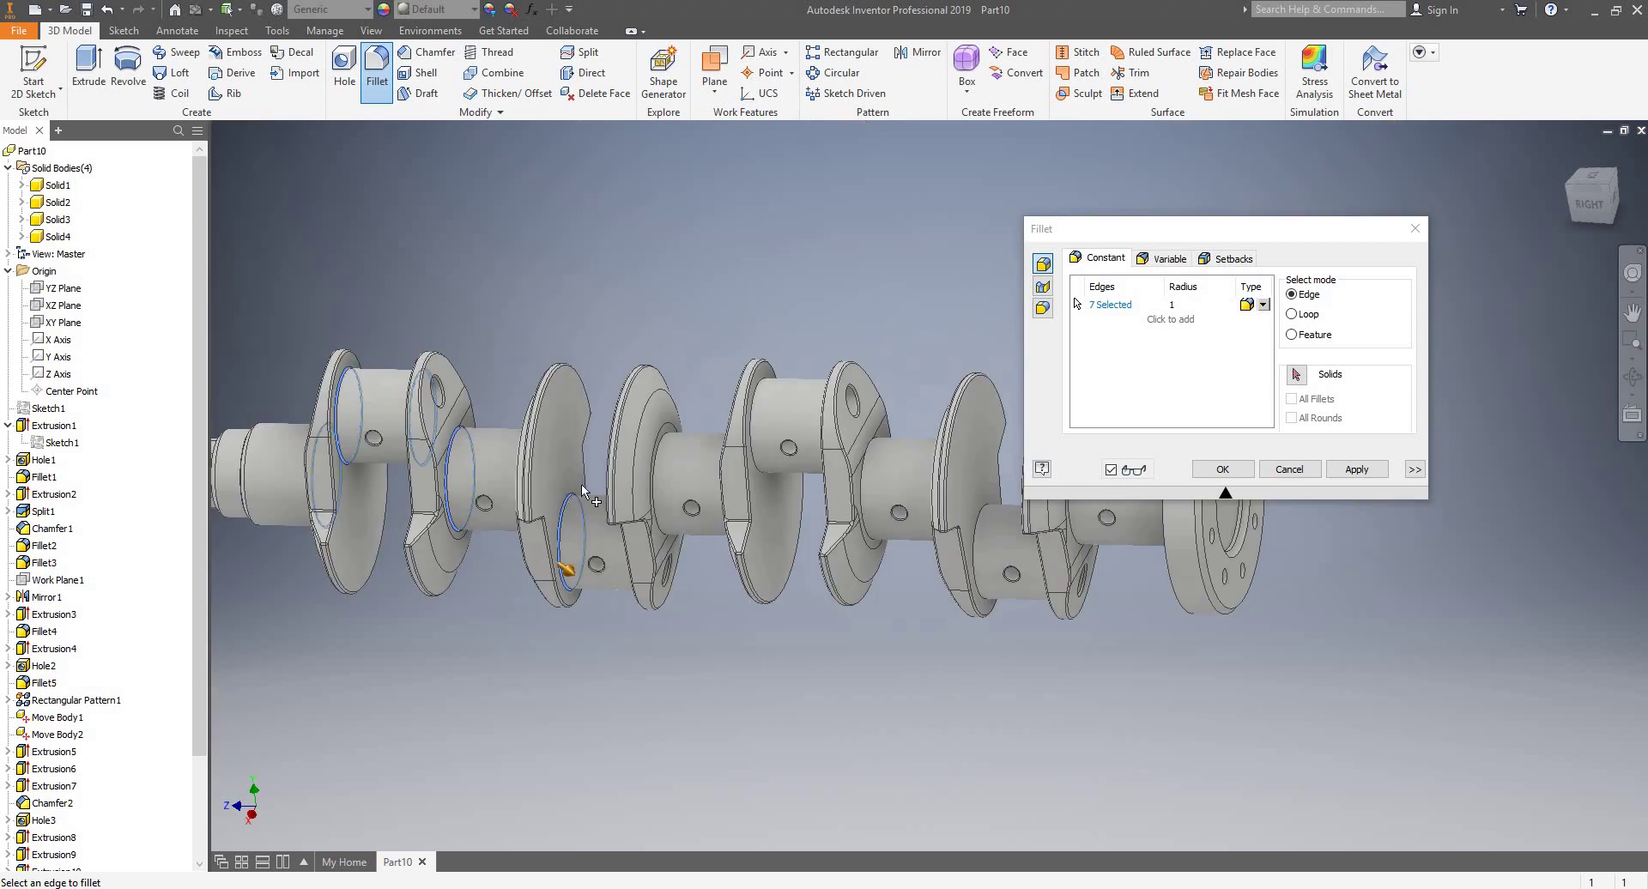
pyautogui.scroll(5, 630, 456)
pyautogui.keyDown('shift'); pyautogui.moveTo(631, 457); pyautogui.dragTo(662, 486, button='middle'); pyautogui.keyUp('shift')
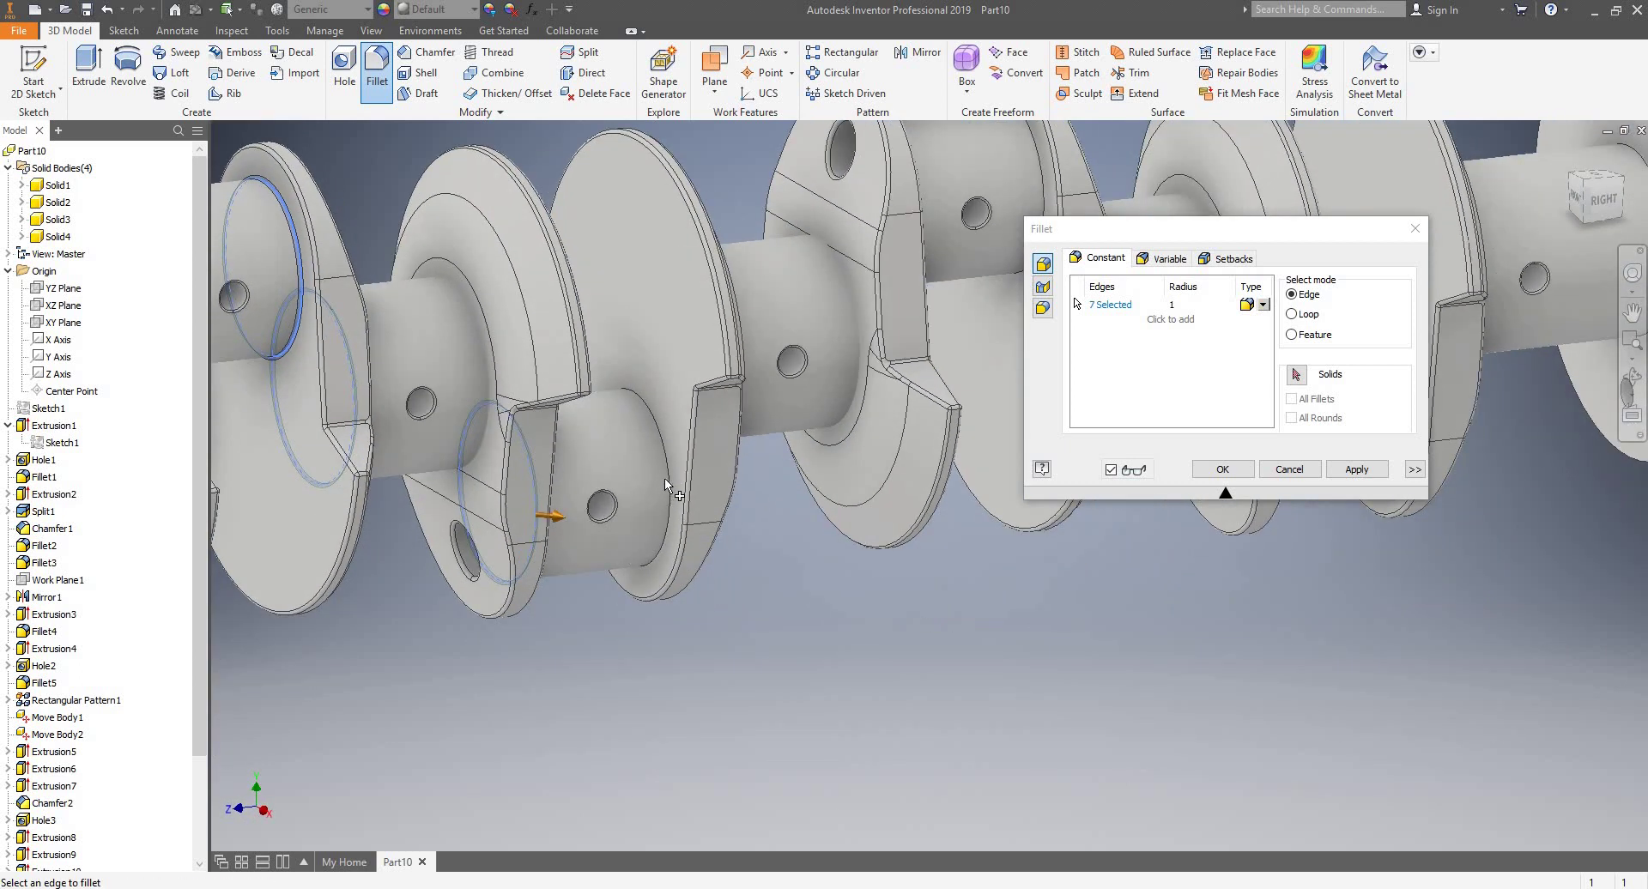
pyautogui.click(666, 483)
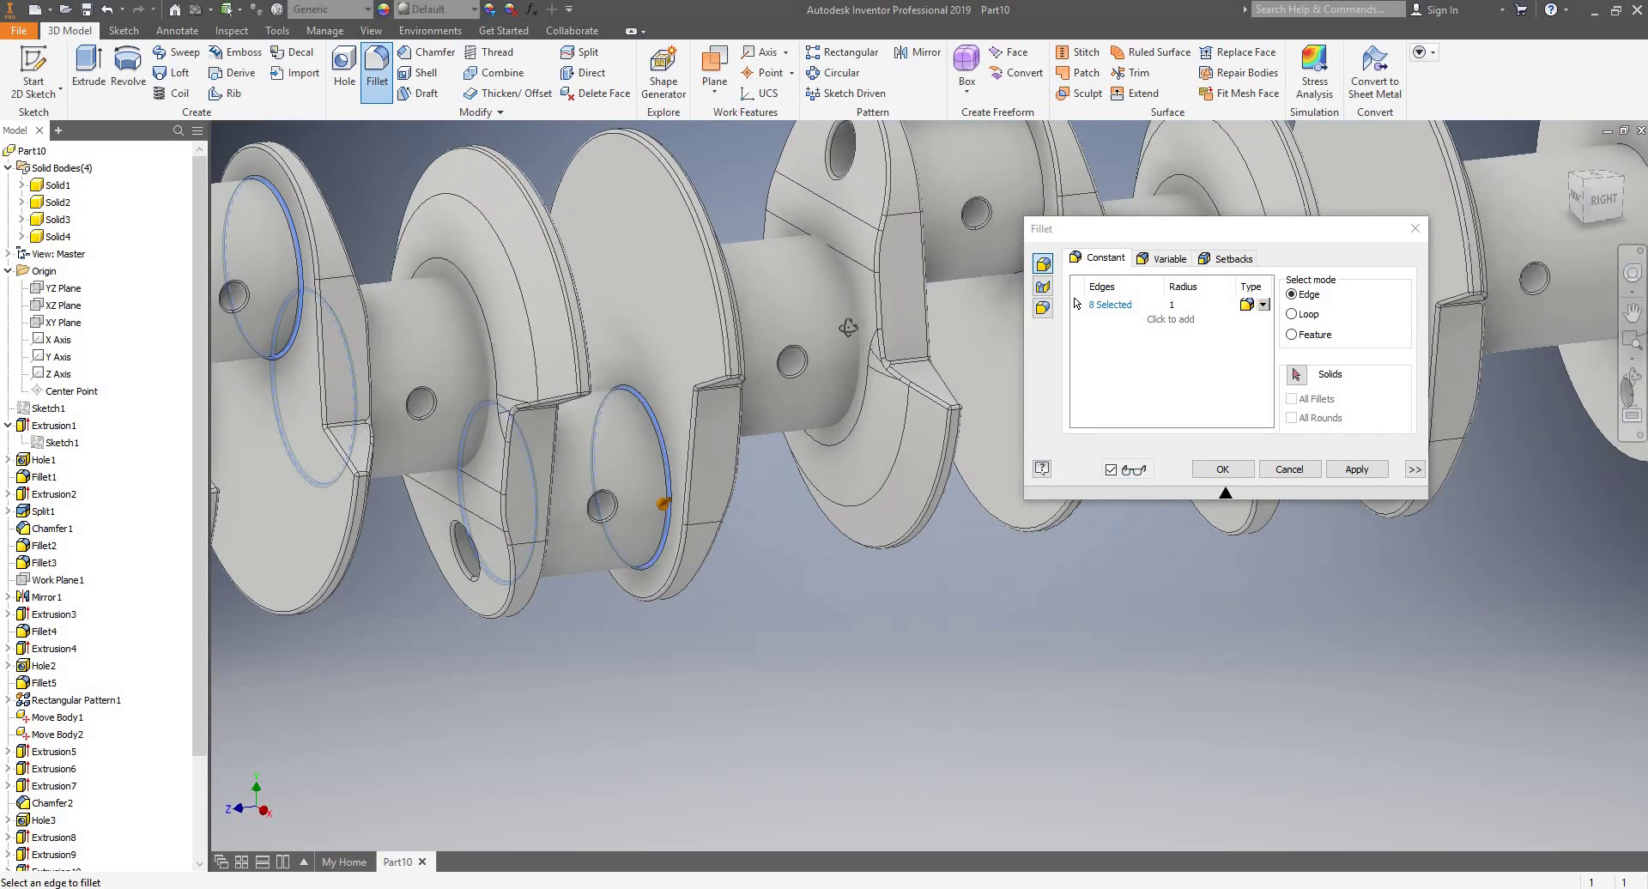
pyautogui.keyDown('shift'); pyautogui.moveTo(848, 327); pyautogui.dragTo(670, 429, button='middle'); pyautogui.keyUp('shift')
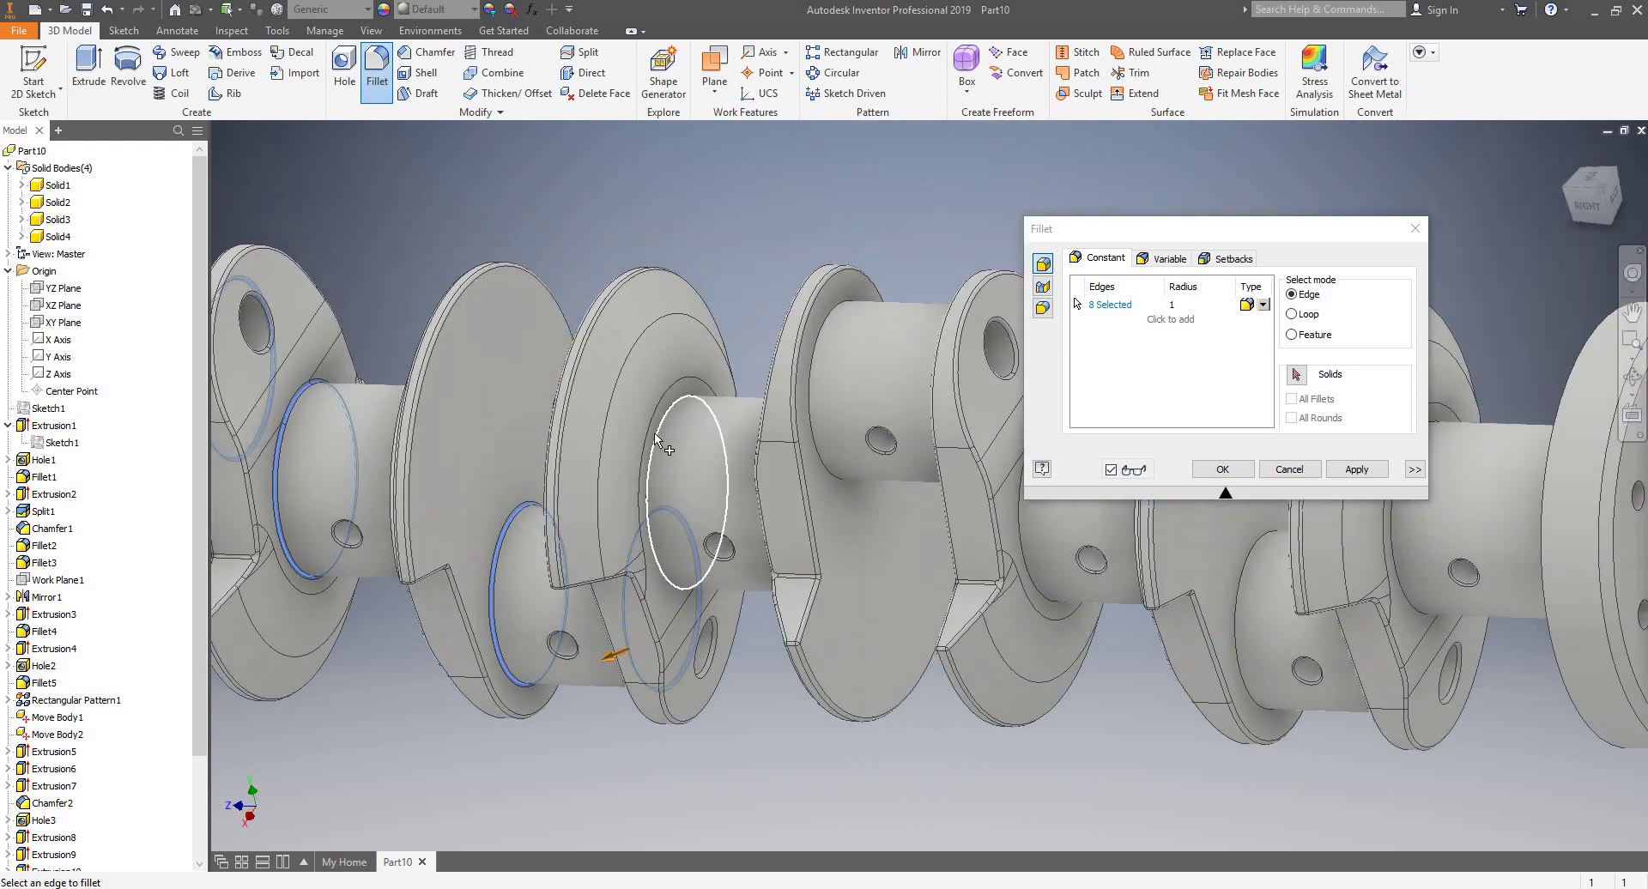
pyautogui.click(654, 435)
pyautogui.click(813, 404)
pyautogui.scroll(-3, 713, 414)
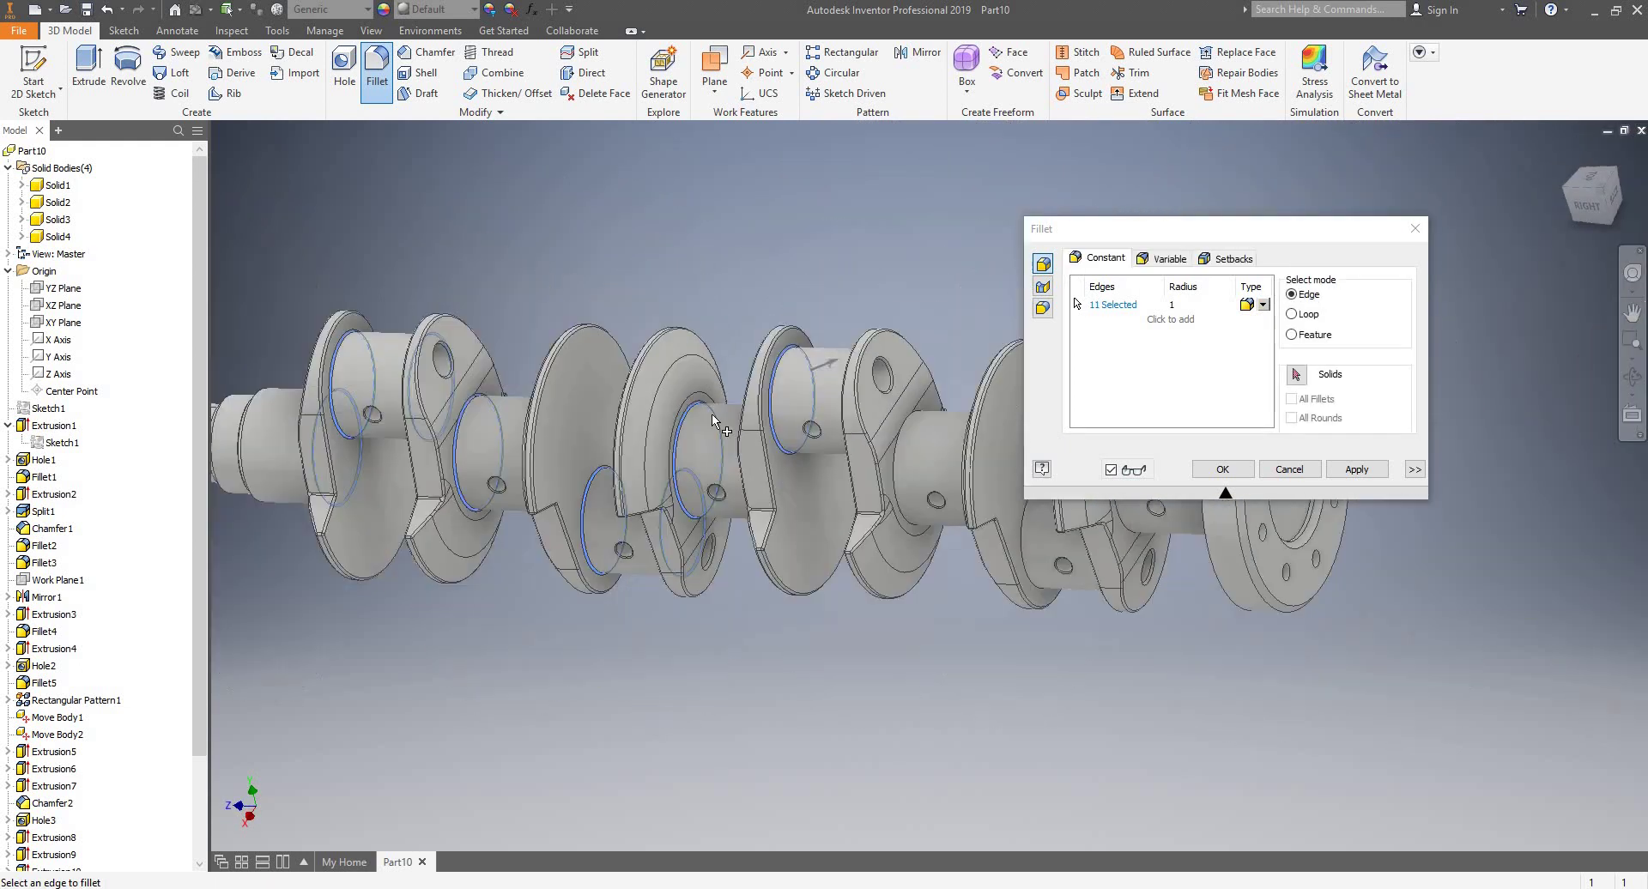
pyautogui.scroll(-2, 712, 414)
pyautogui.scroll(3, 815, 435)
pyautogui.click(835, 448)
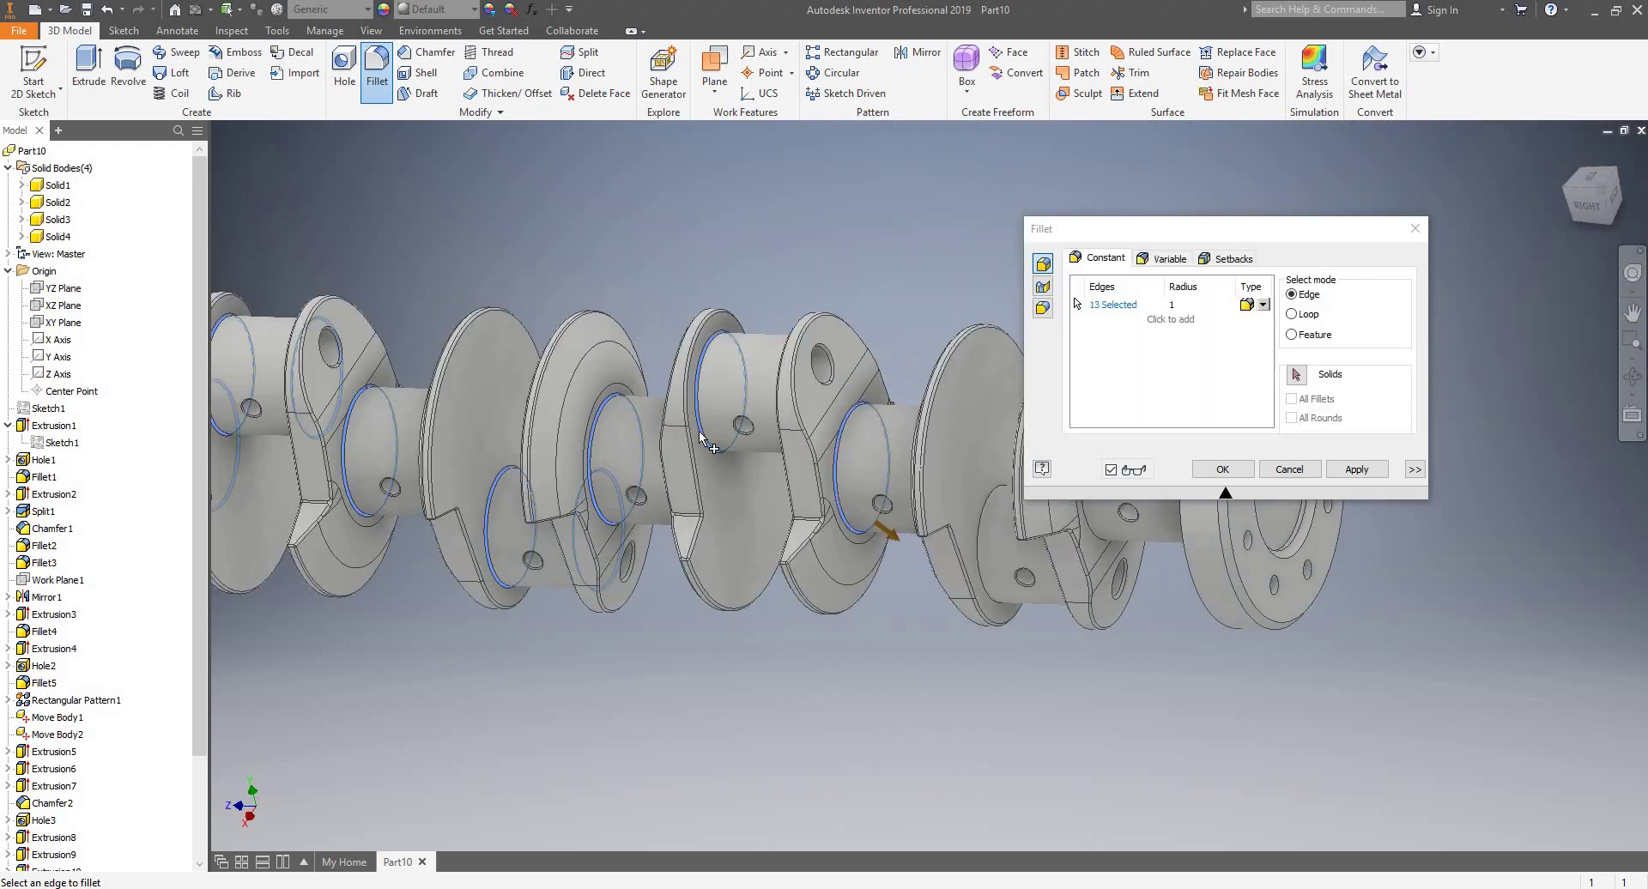
pyautogui.scroll(-3, 702, 438)
pyautogui.scroll(3, 724, 455)
pyautogui.scroll(-3, 726, 455)
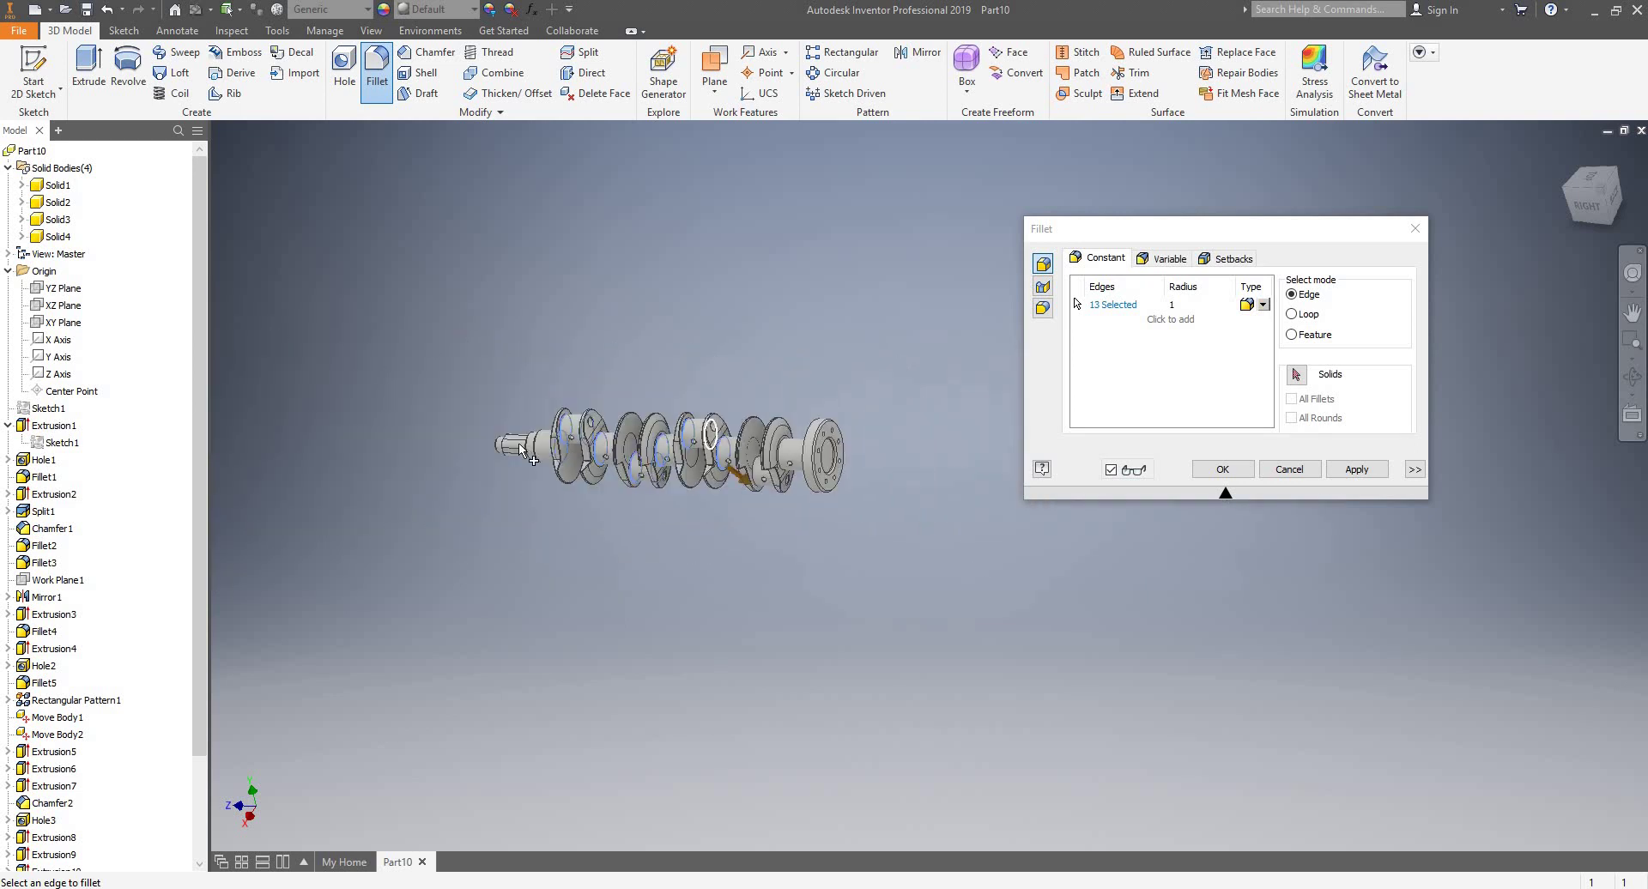
pyautogui.scroll(4, 562, 448)
pyautogui.keyDown('shift'); pyautogui.moveTo(773, 429); pyautogui.dragTo(821, 414, button='middle'); pyautogui.keyUp('shift')
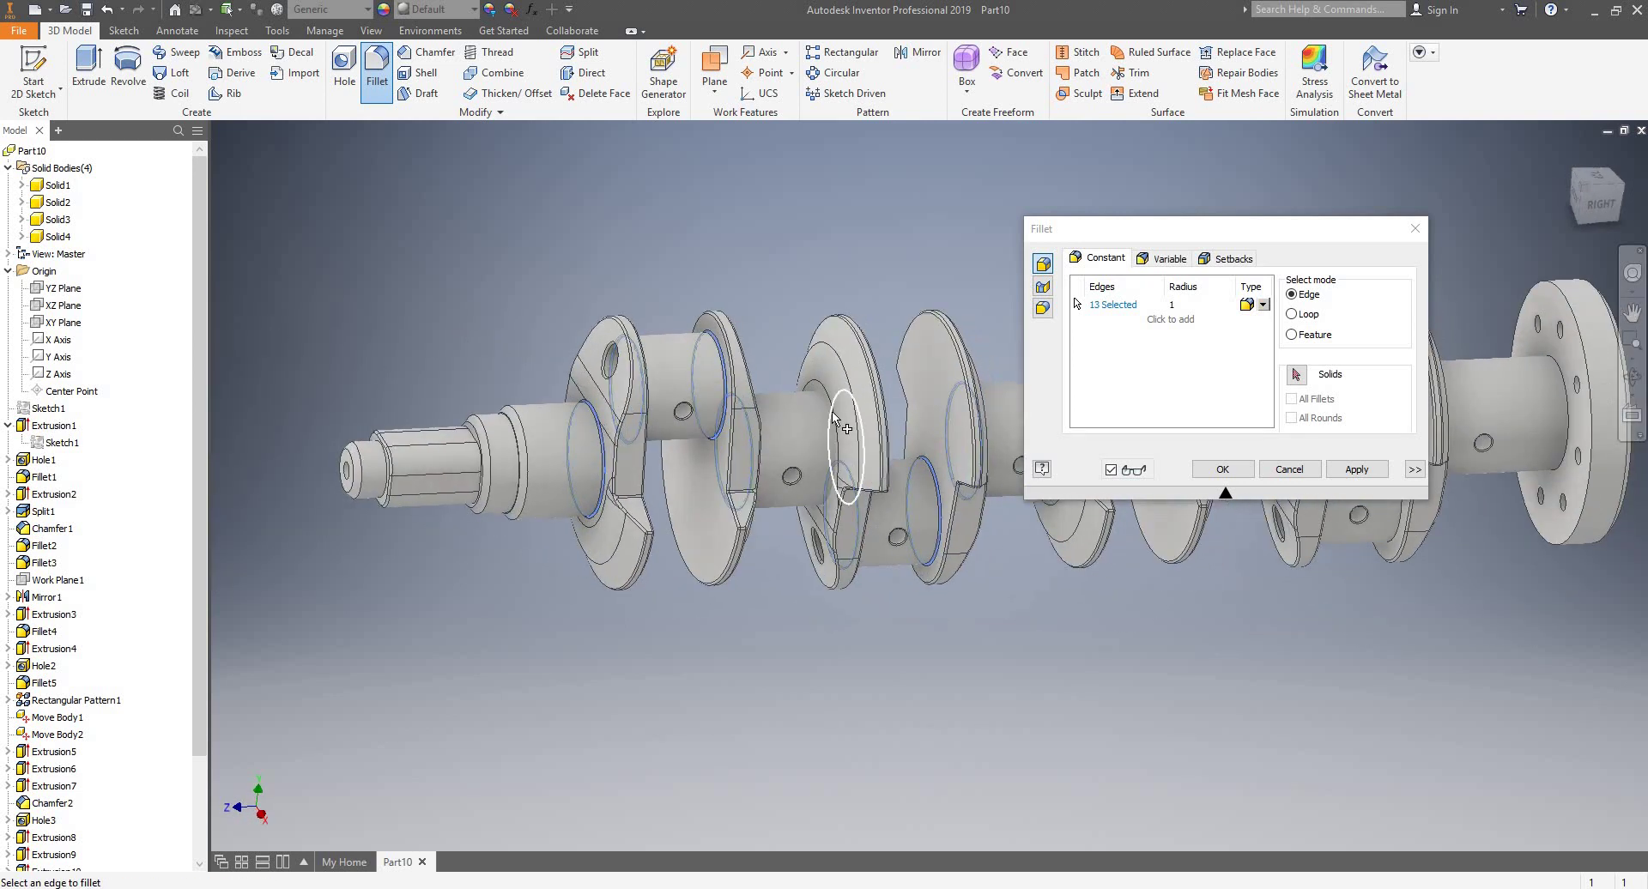
pyautogui.scroll(3, 821, 415)
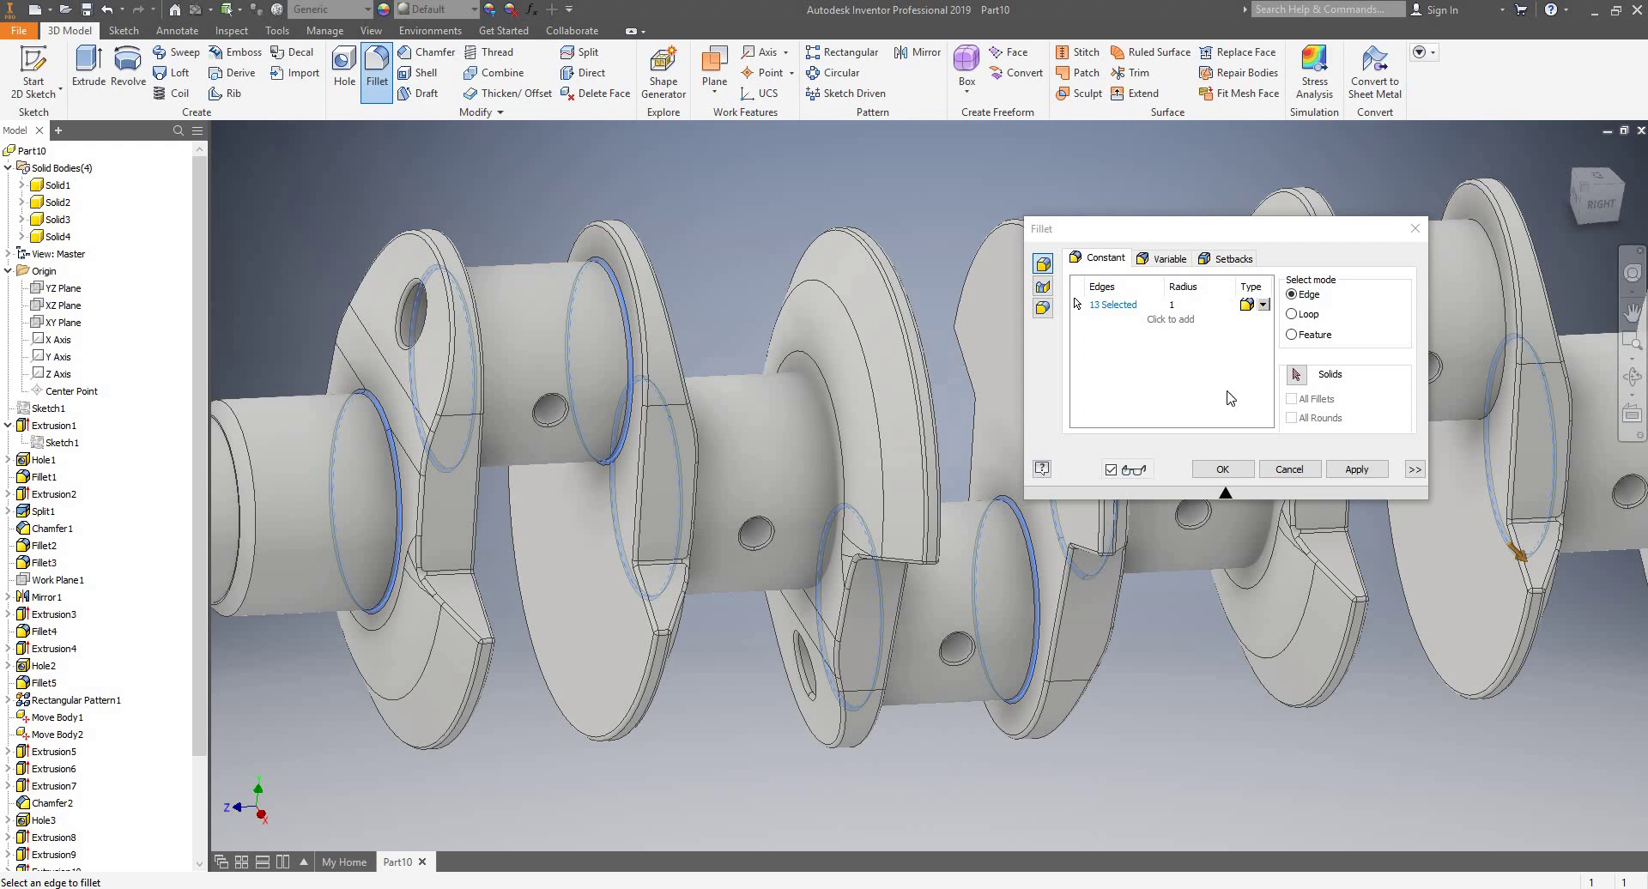
pyautogui.click(1296, 375)
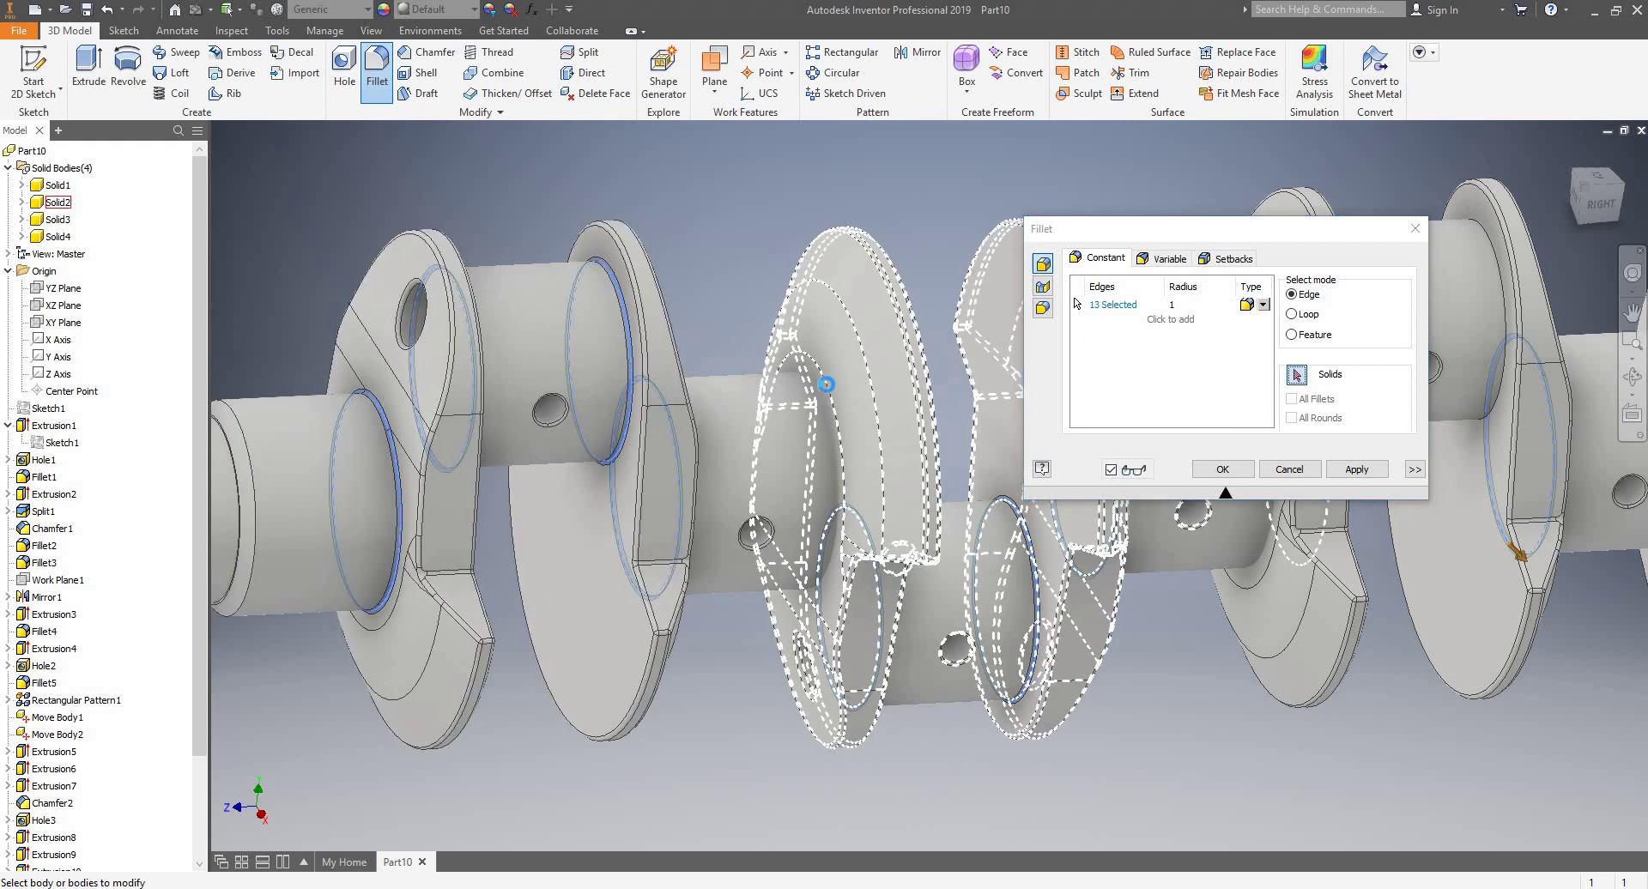
pyautogui.click(1142, 306)
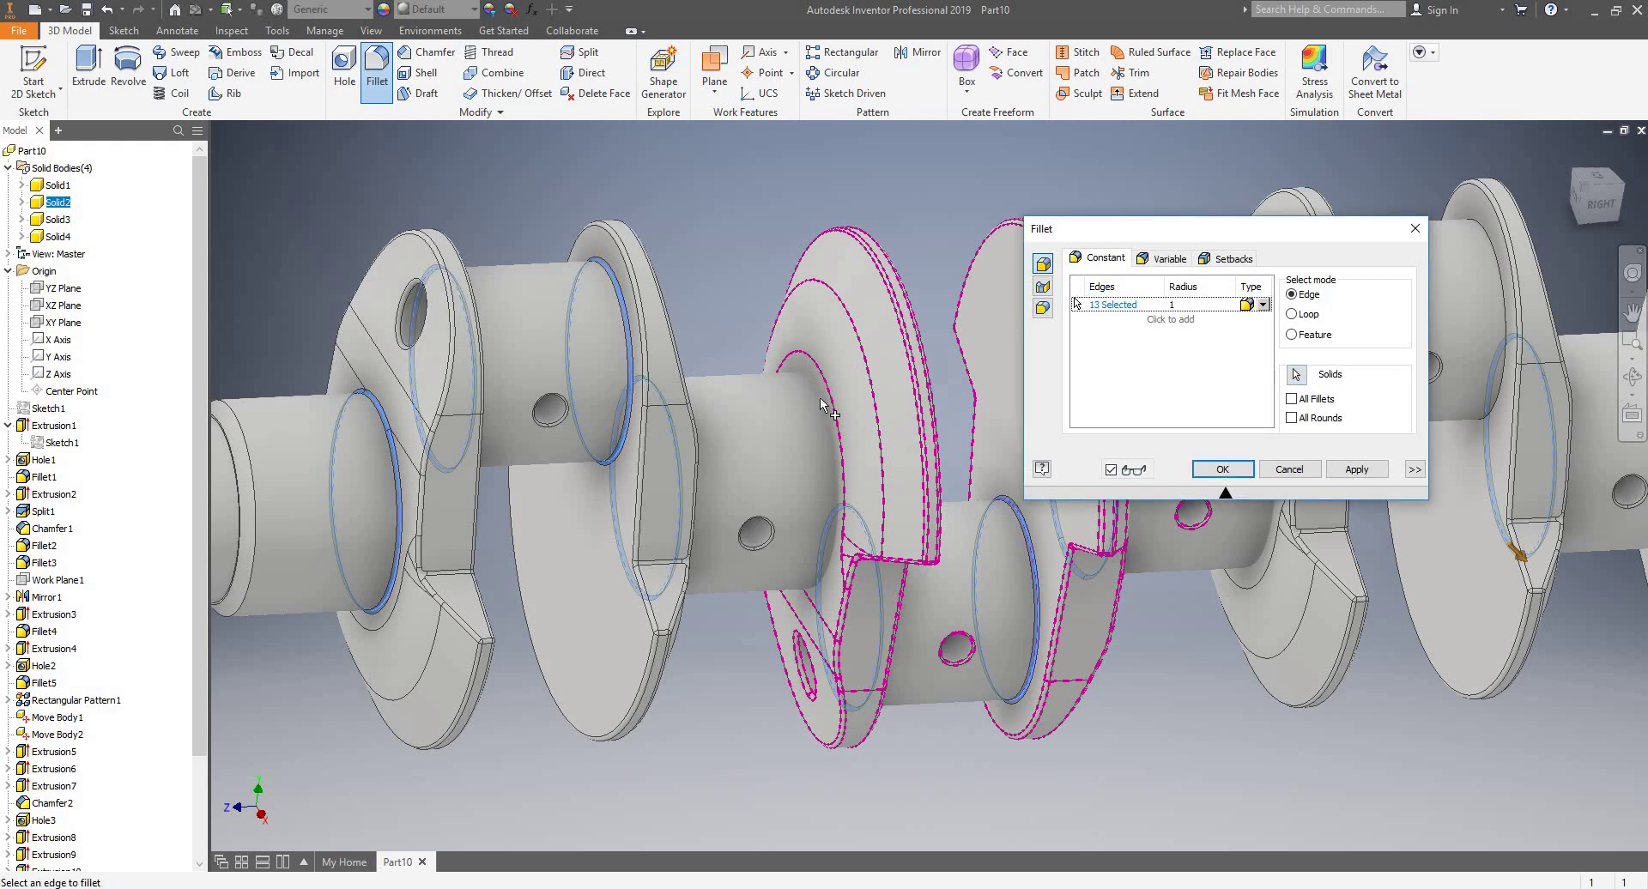
pyautogui.click(1290, 470)
# - Combine the crankshaft bodies into one solid, with Solid1 as the base and Solid2, Solid3 and Solid4 joined to it as toolbodies
pyautogui.scroll(-5, 754, 459)
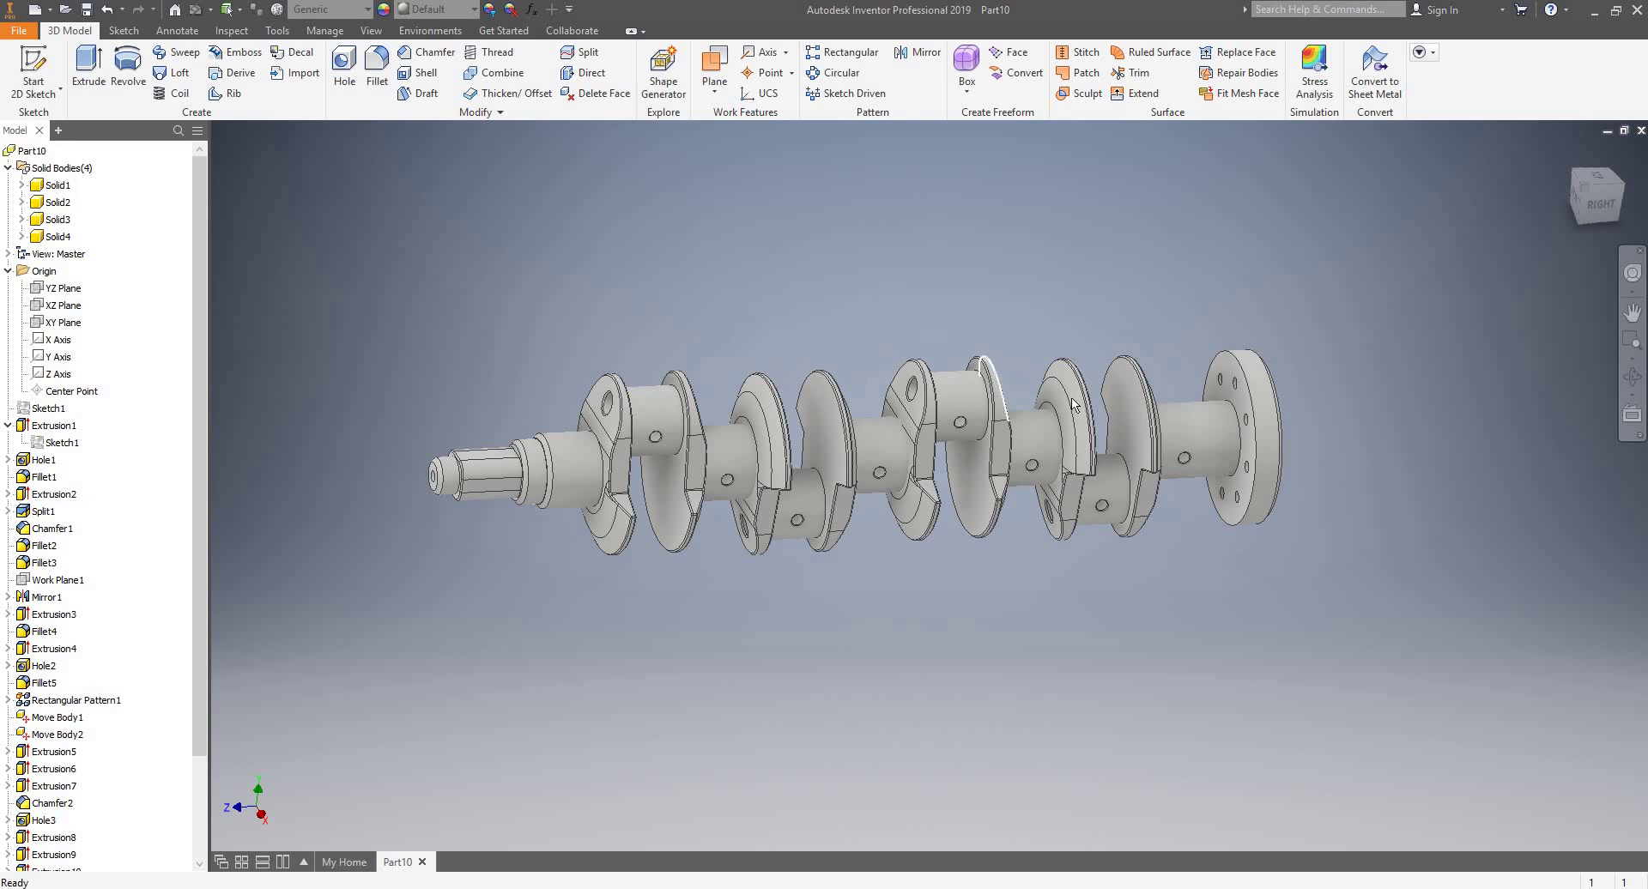
pyautogui.scroll(-3, 1067, 385)
pyautogui.scroll(6, 1067, 385)
pyautogui.scroll(-5, 997, 378)
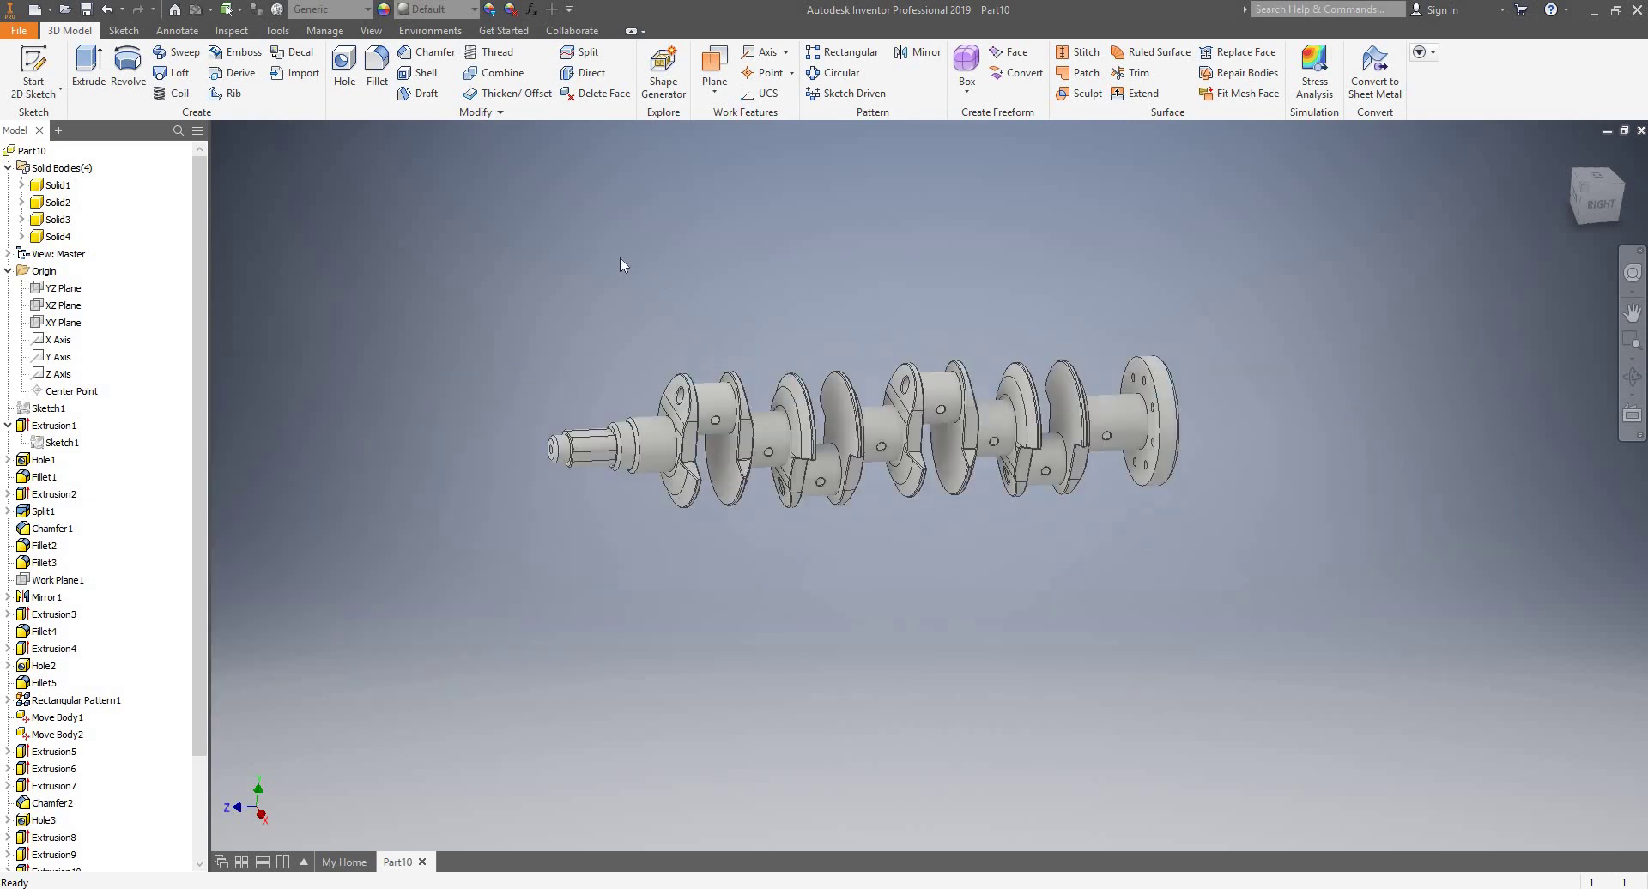
pyautogui.scroll(3, 727, 313)
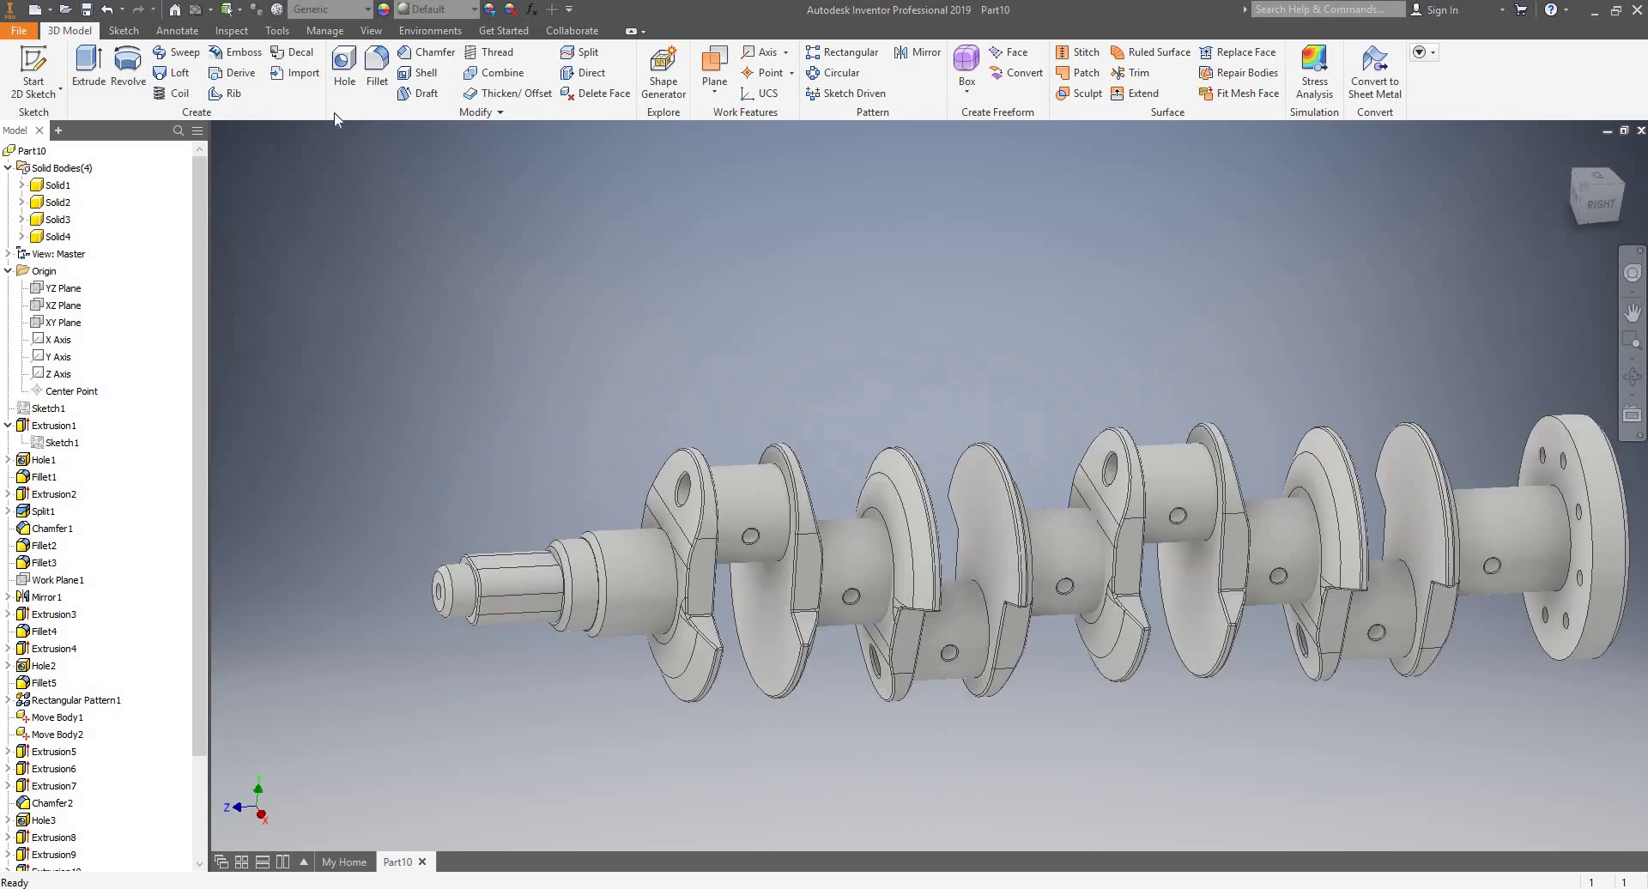
pyautogui.click(513, 74)
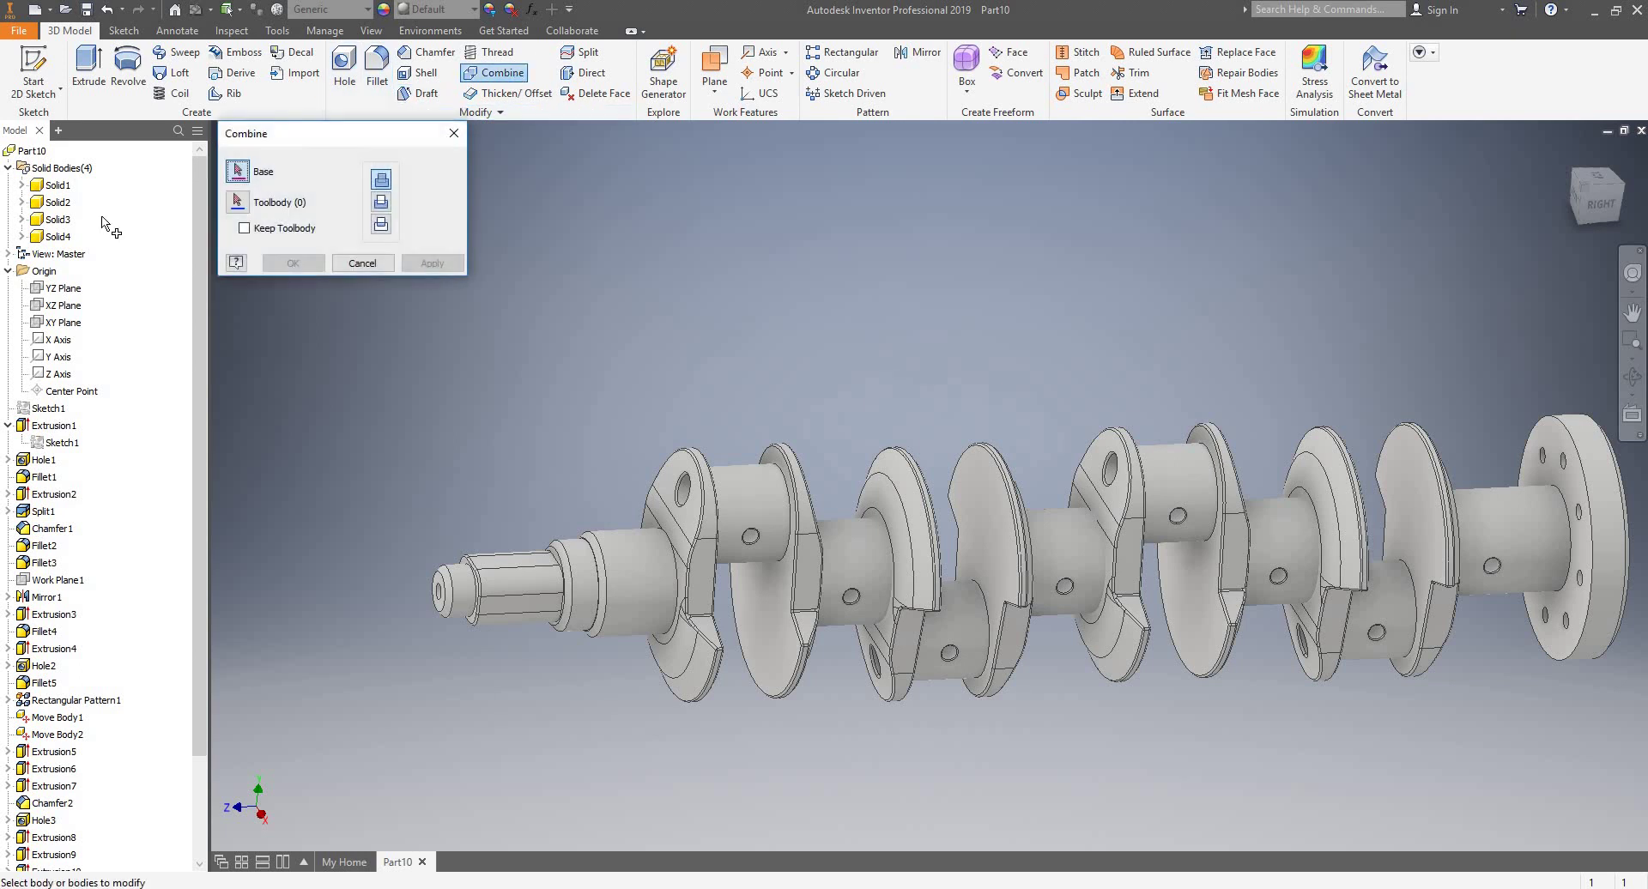
pyautogui.click(50, 187)
pyautogui.click(55, 202)
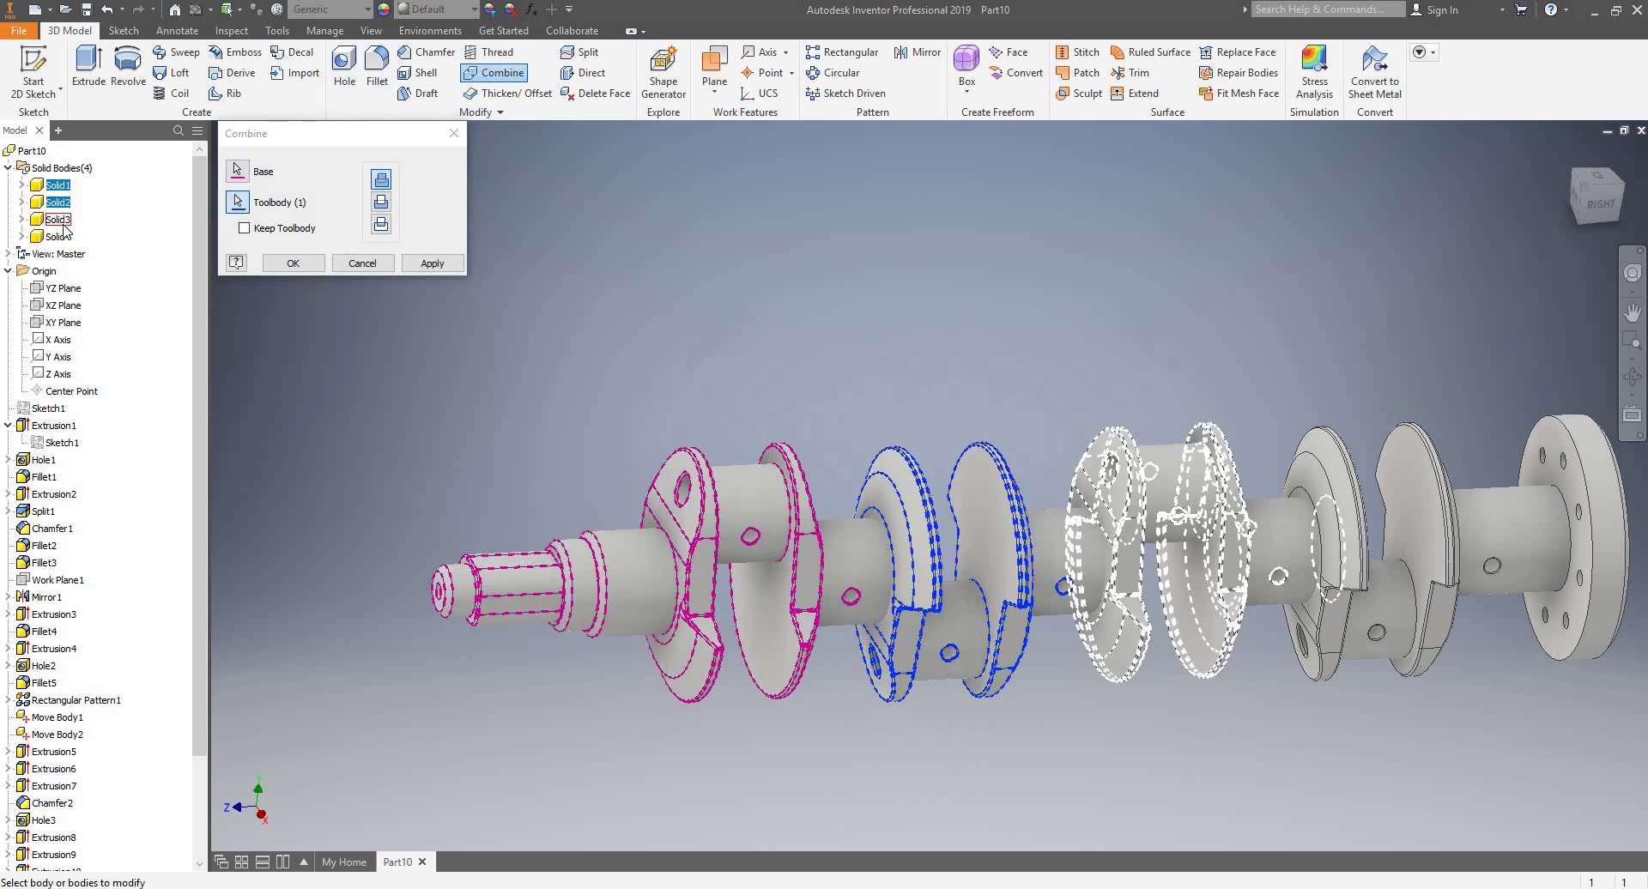
pyautogui.click(56, 220)
pyautogui.click(60, 237)
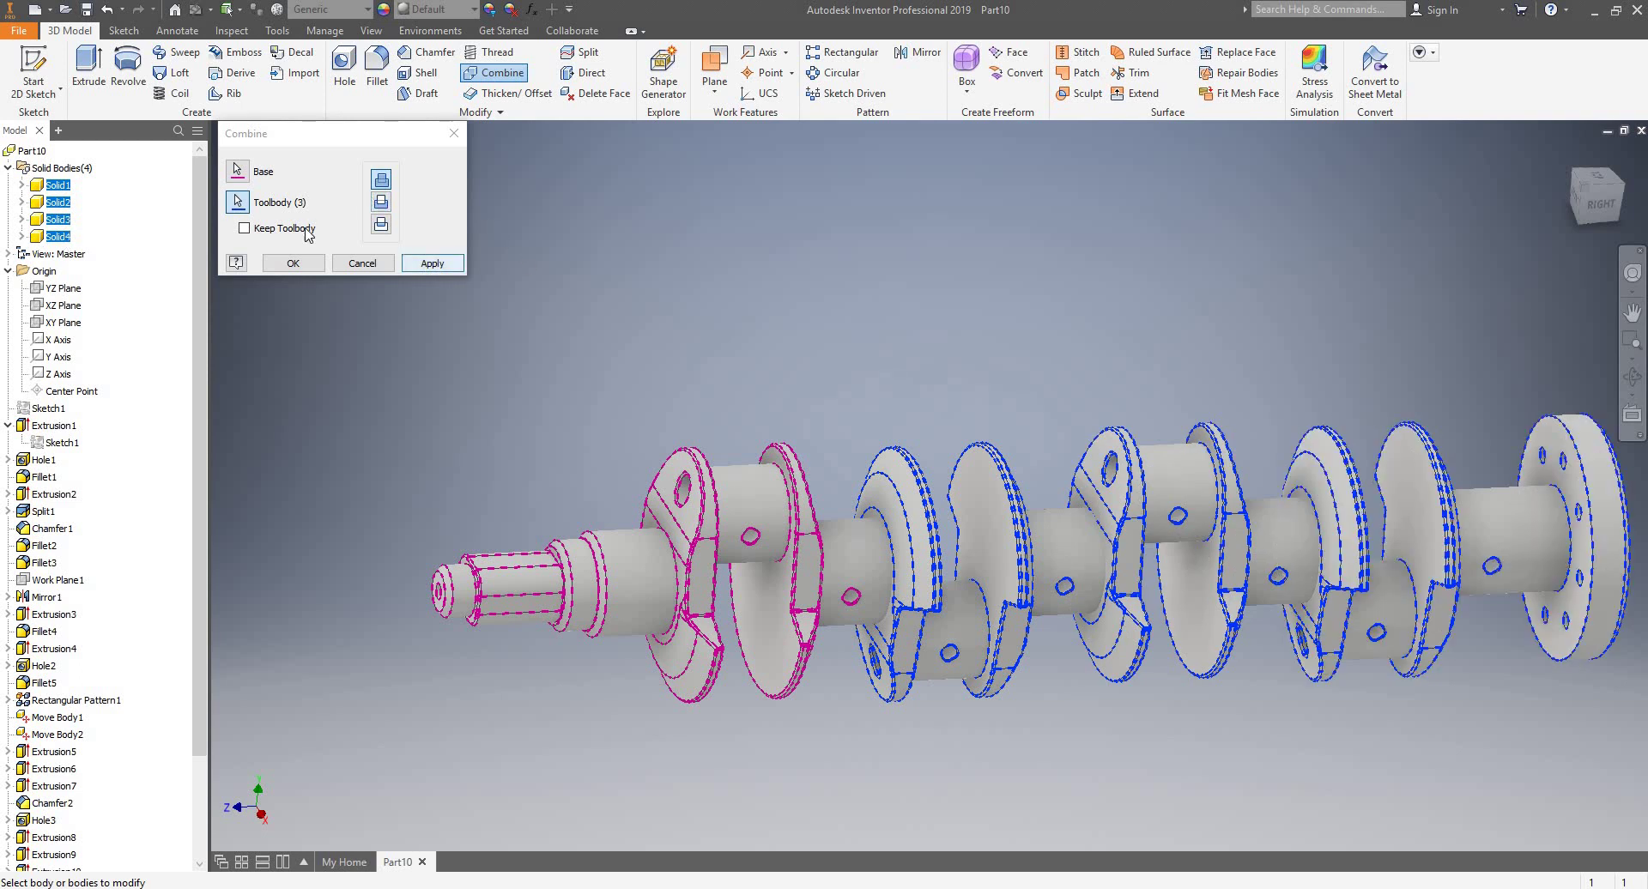
pyautogui.click(429, 264)
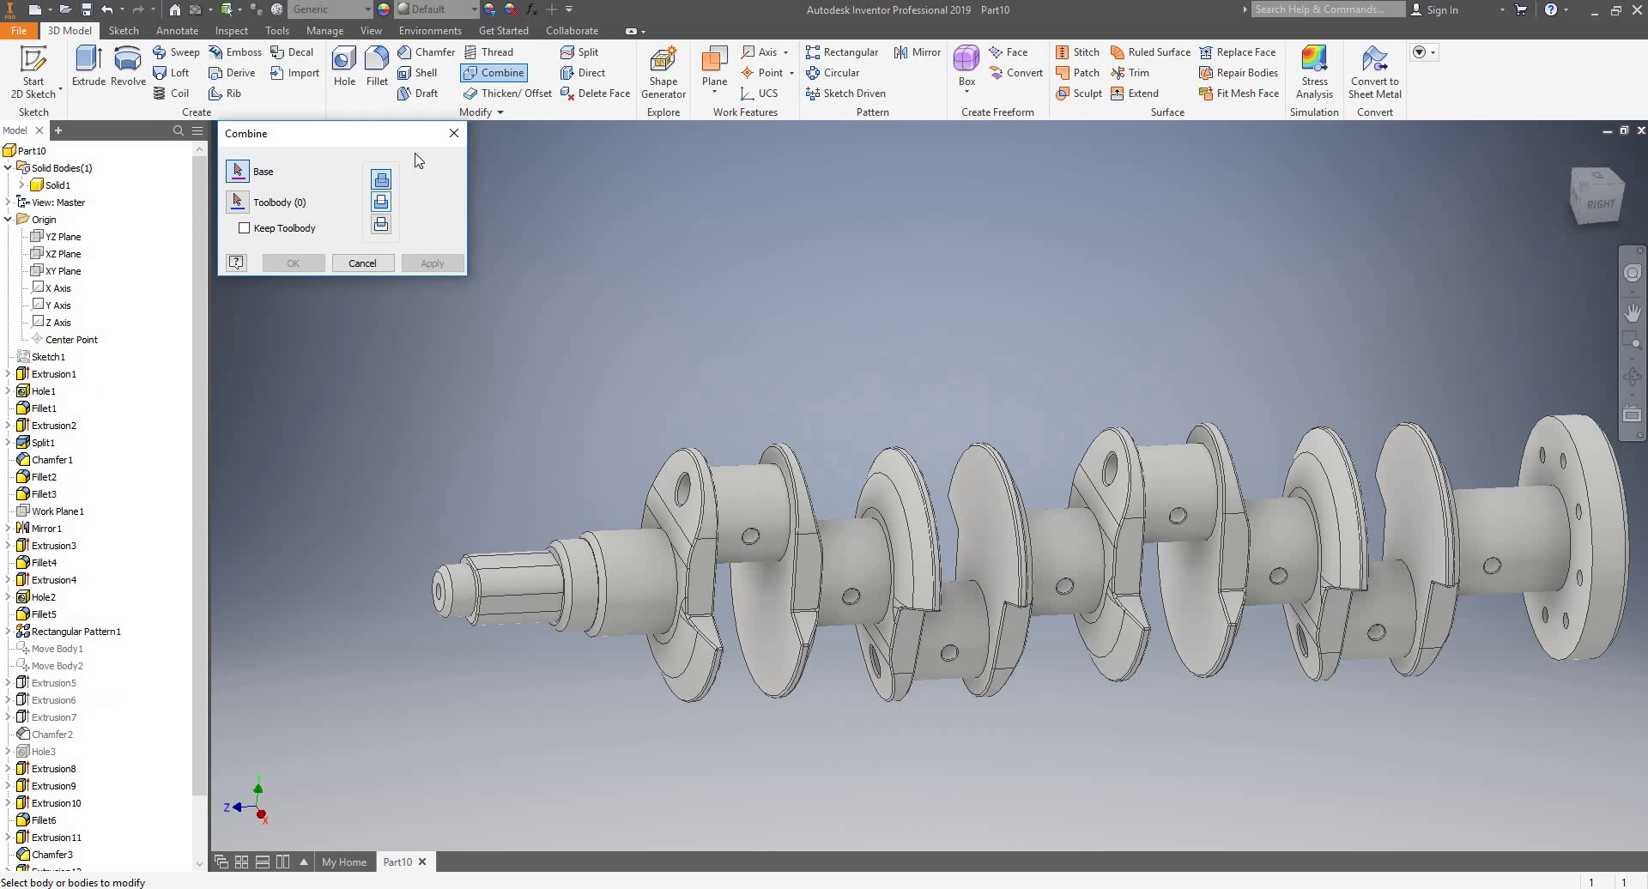
pyautogui.click(453, 134)
pyautogui.click(58, 186)
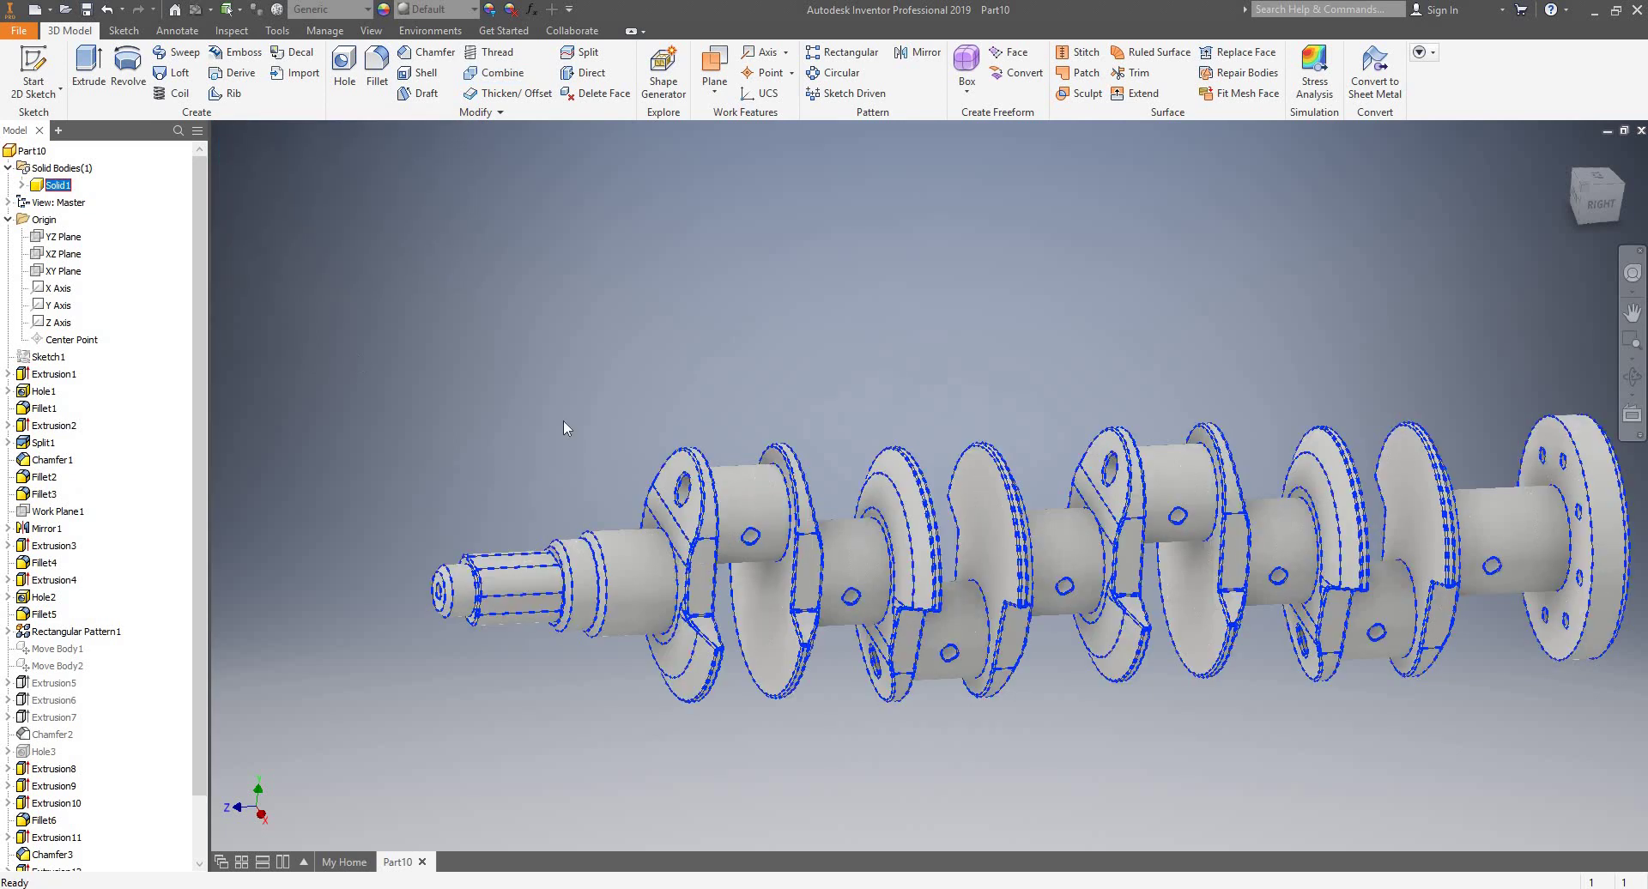
pyautogui.scroll(5, 577, 425)
pyautogui.scroll(-3, 709, 459)
pyautogui.scroll(2, 747, 470)
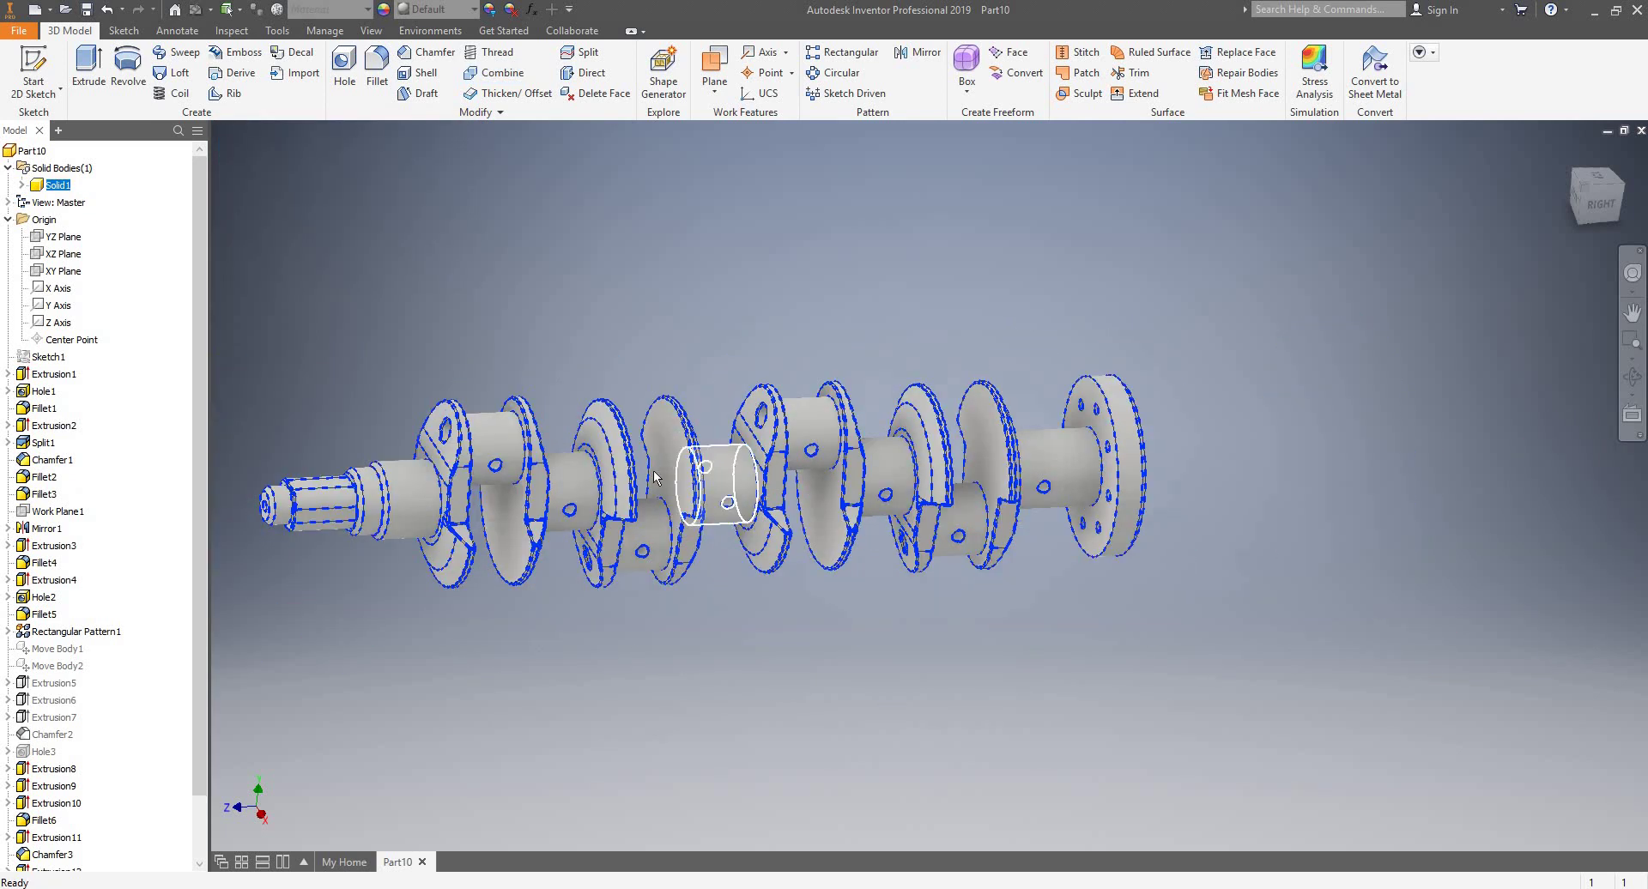
# - Start a 1 mm constant fillet on the circular edges where the front journal, first crankpin and adjacent journal meet the webs
pyautogui.scroll(-2, 177, 669)
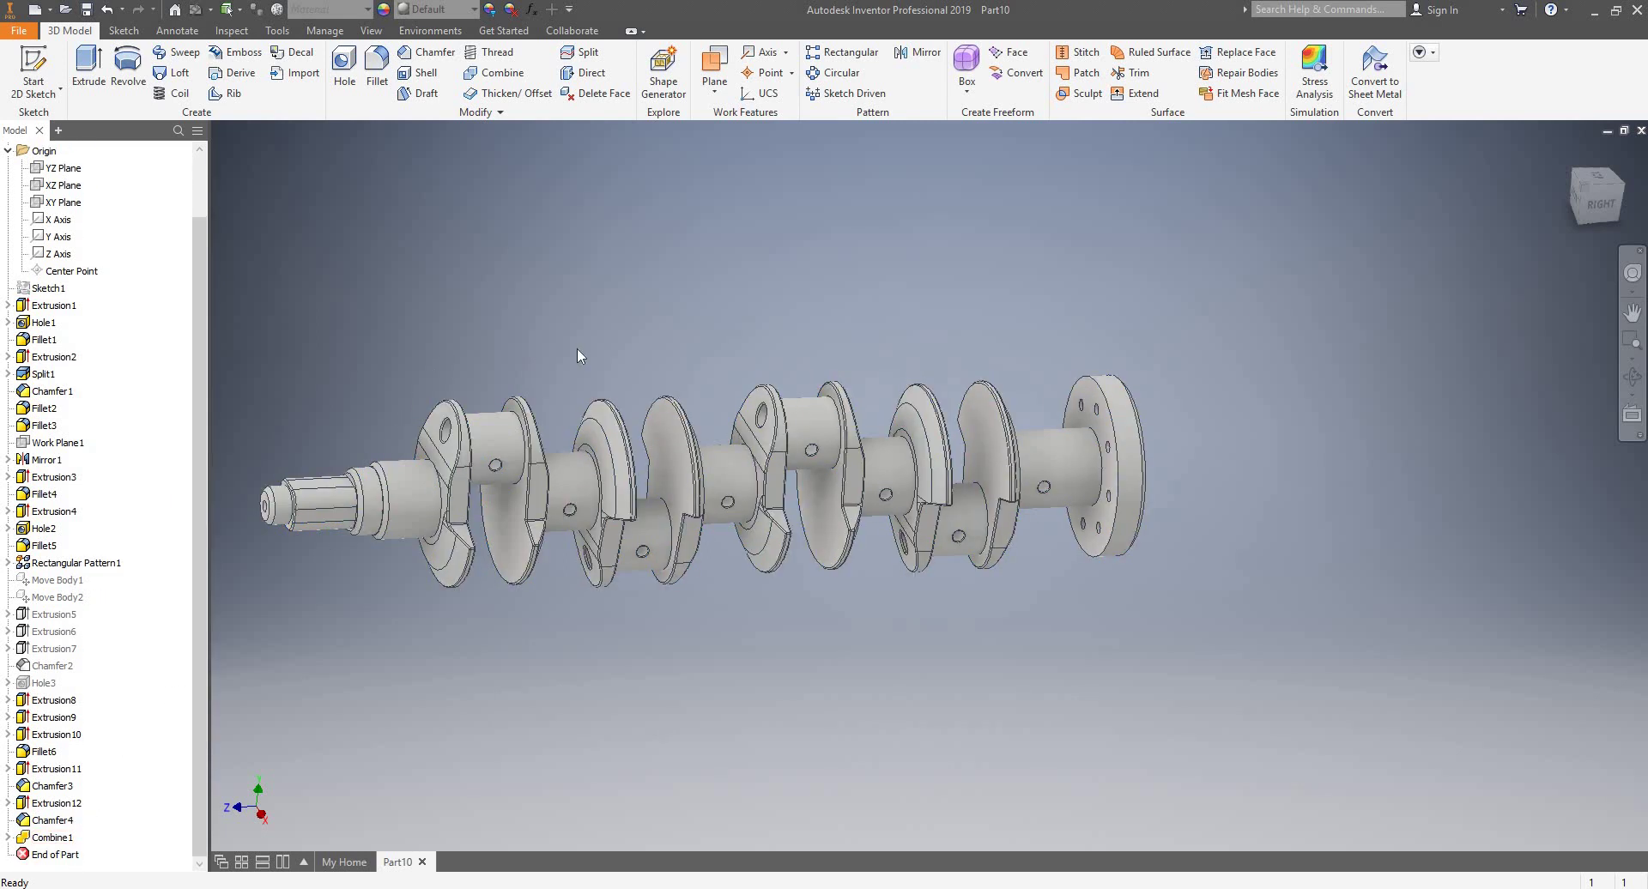
pyautogui.scroll(3, 577, 348)
pyautogui.scroll(-5, 791, 271)
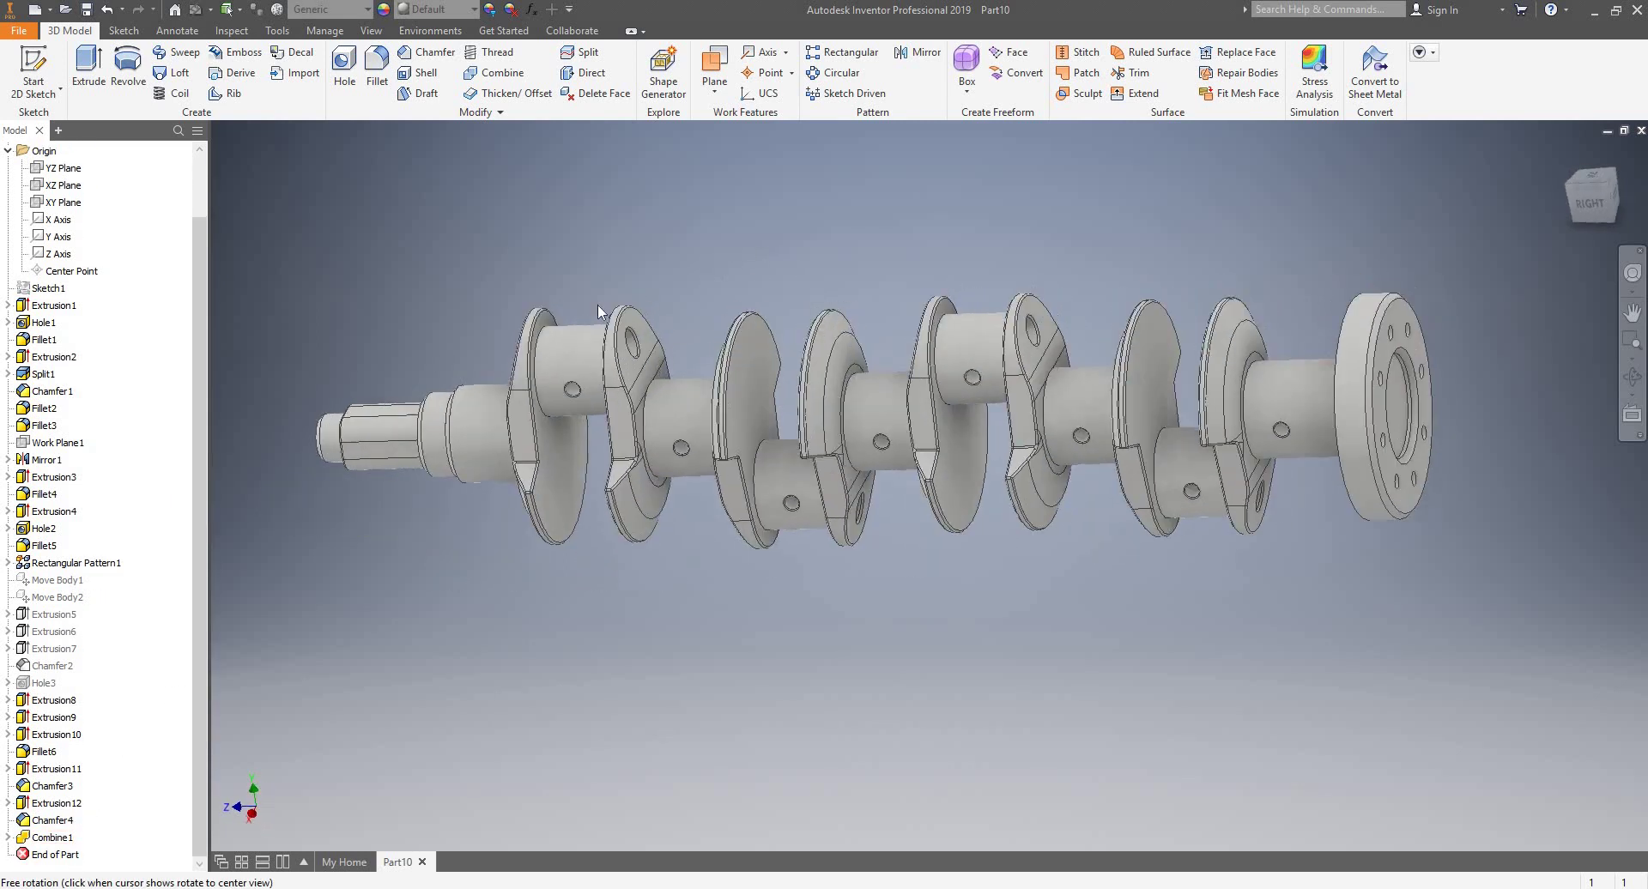
pyautogui.scroll(-4, 583, 305)
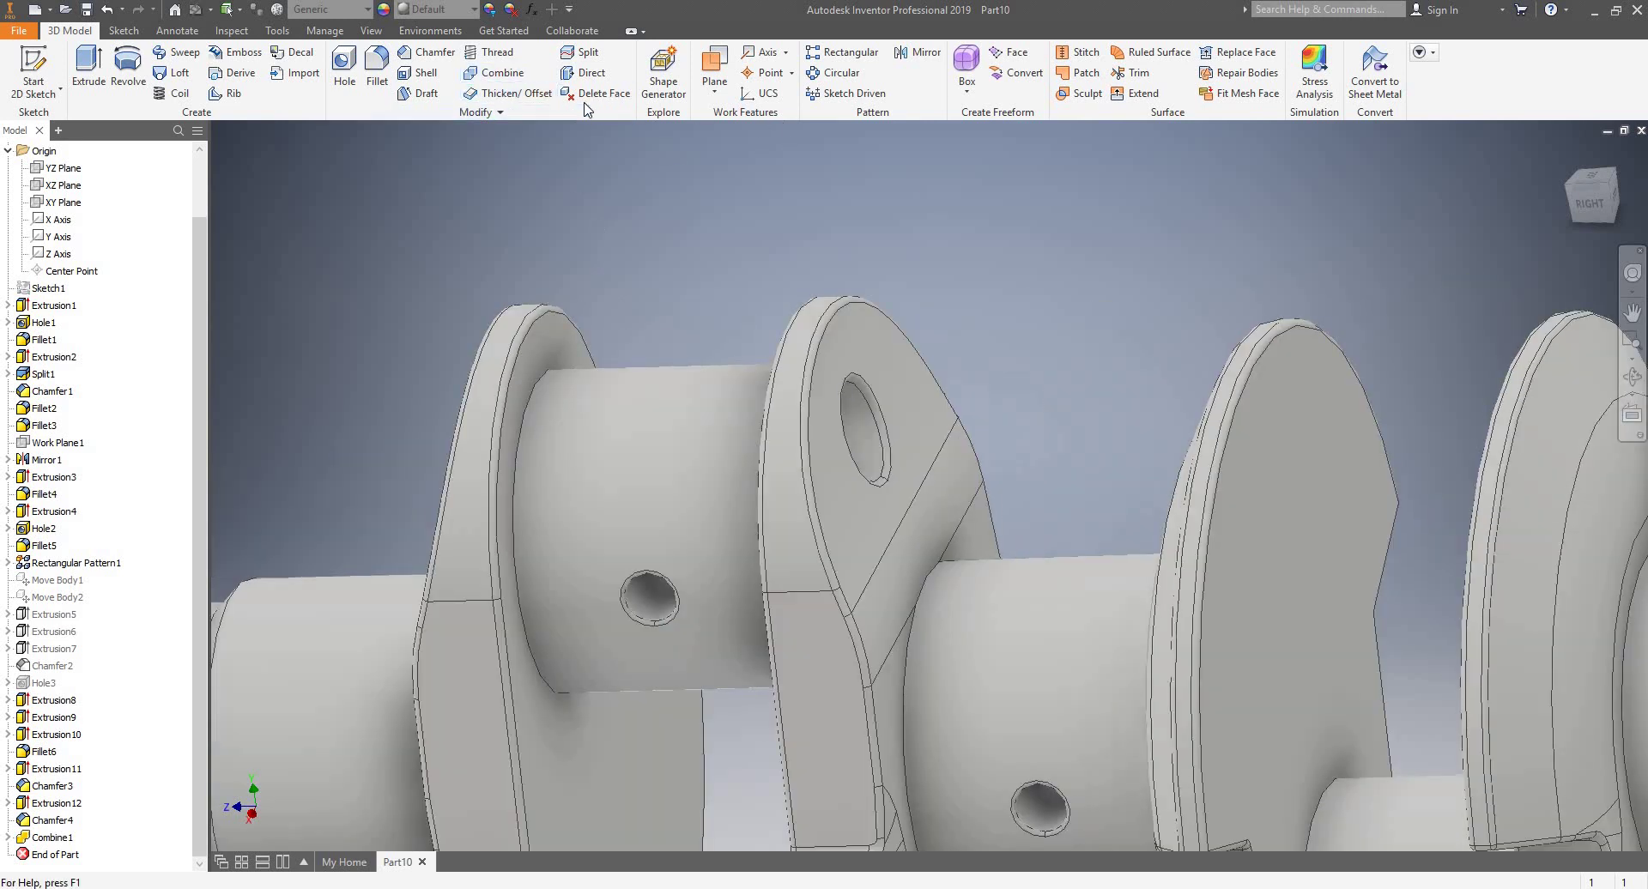
pyautogui.click(376, 72)
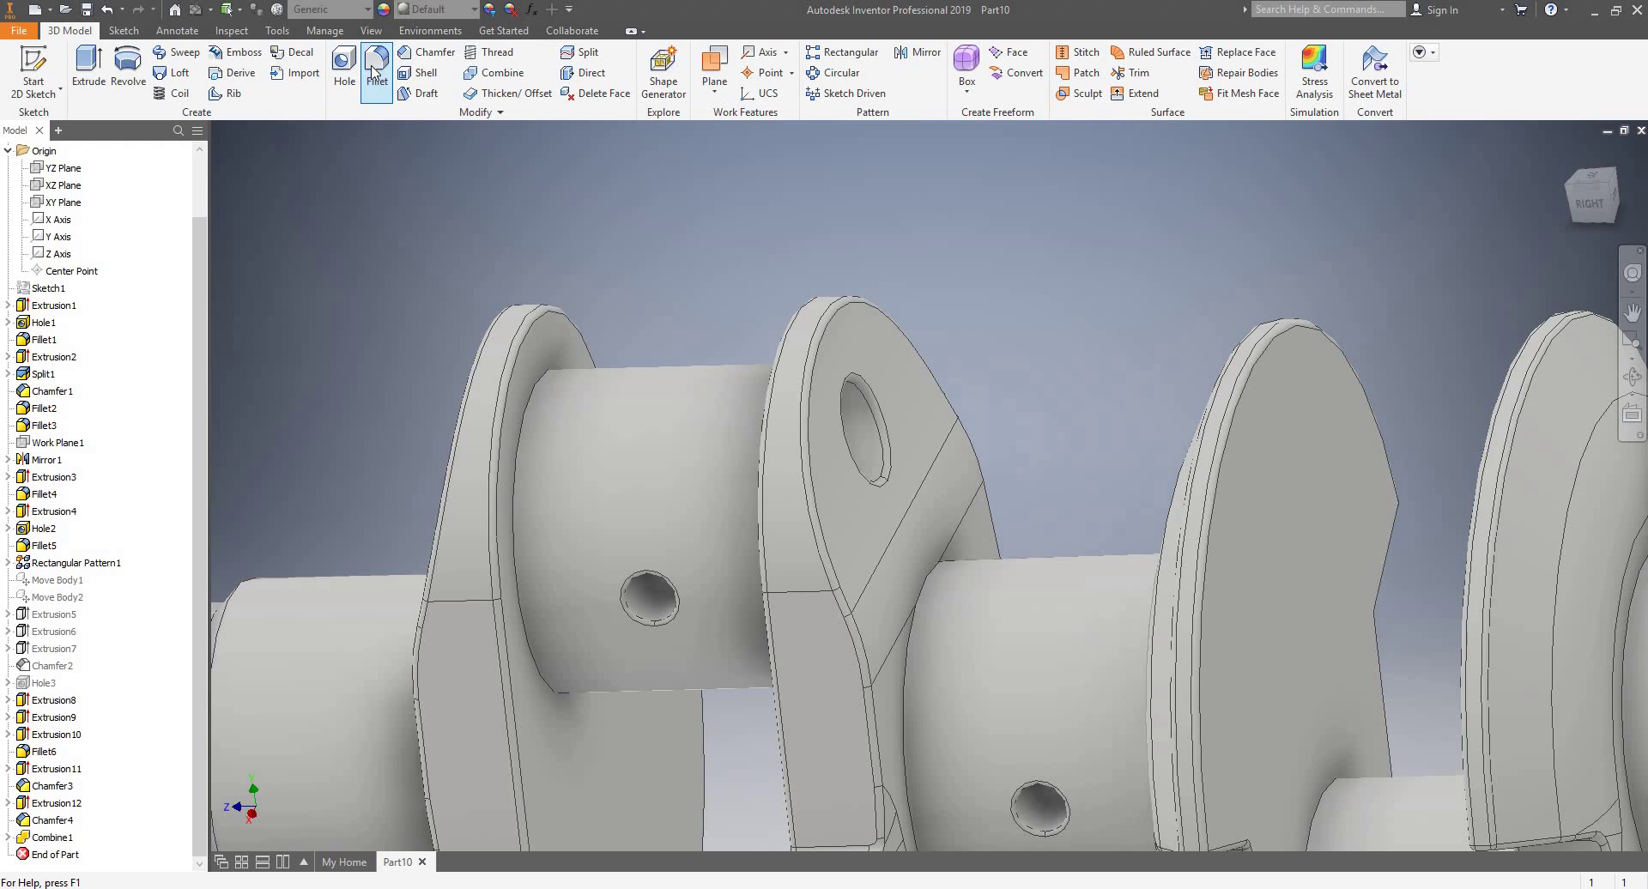
pyautogui.click(539, 381)
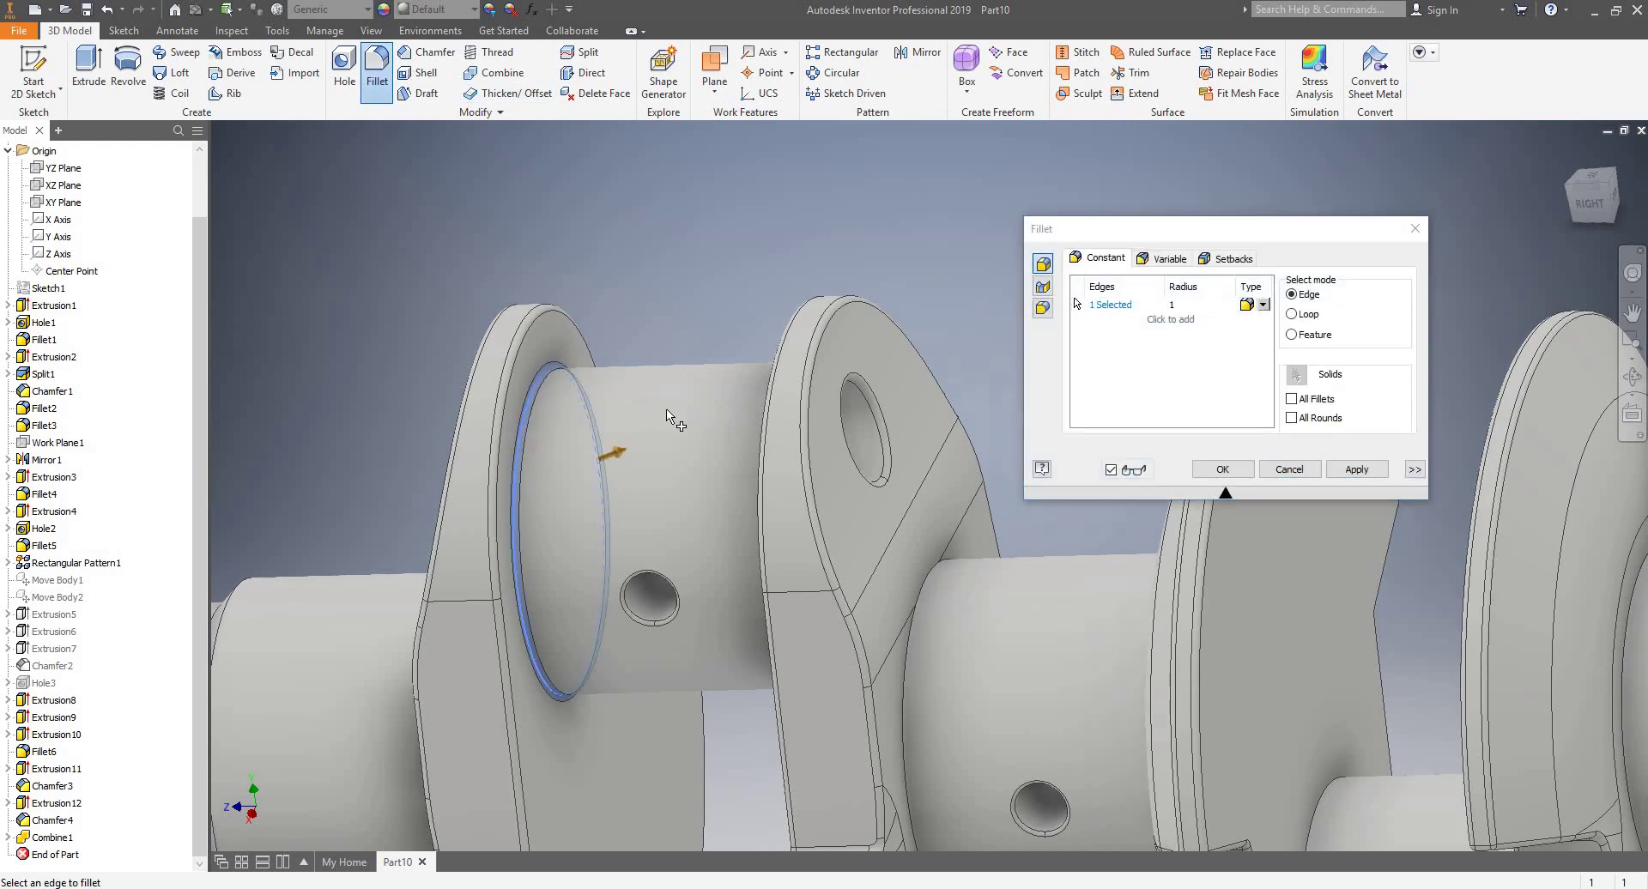
pyautogui.keyDown('shift'); pyautogui.moveTo(539, 381); pyautogui.dragTo(795, 440, button='middle'); pyautogui.keyUp('shift')
pyautogui.click(795, 440)
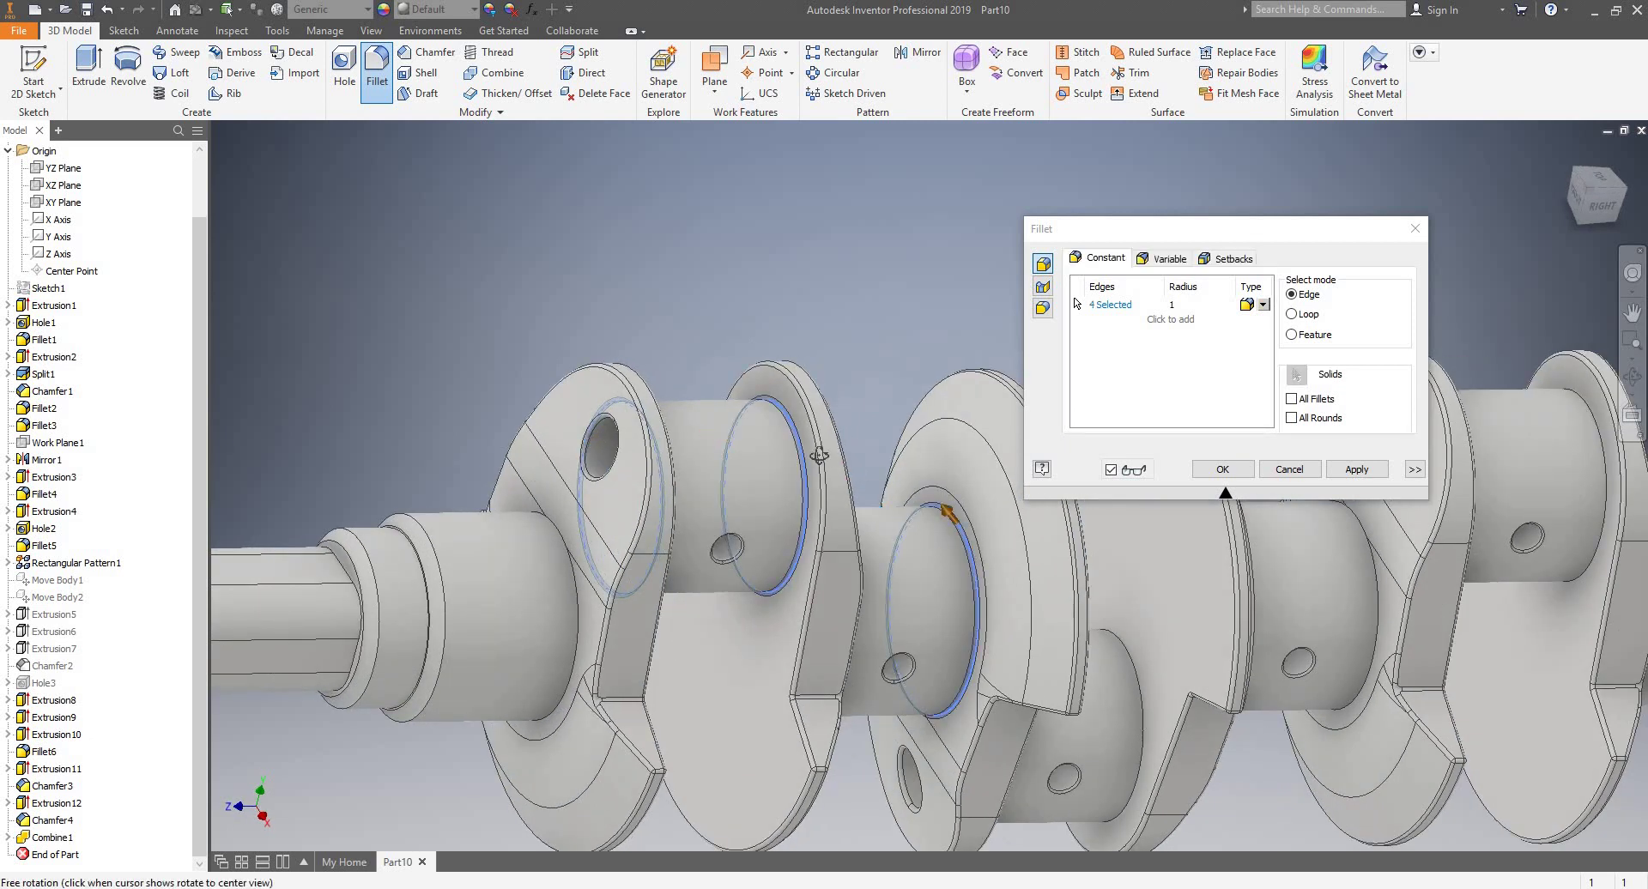
pyautogui.keyDown('shift'); pyautogui.moveTo(818, 456); pyautogui.dragTo(783, 513, button='middle'); pyautogui.keyUp('shift')
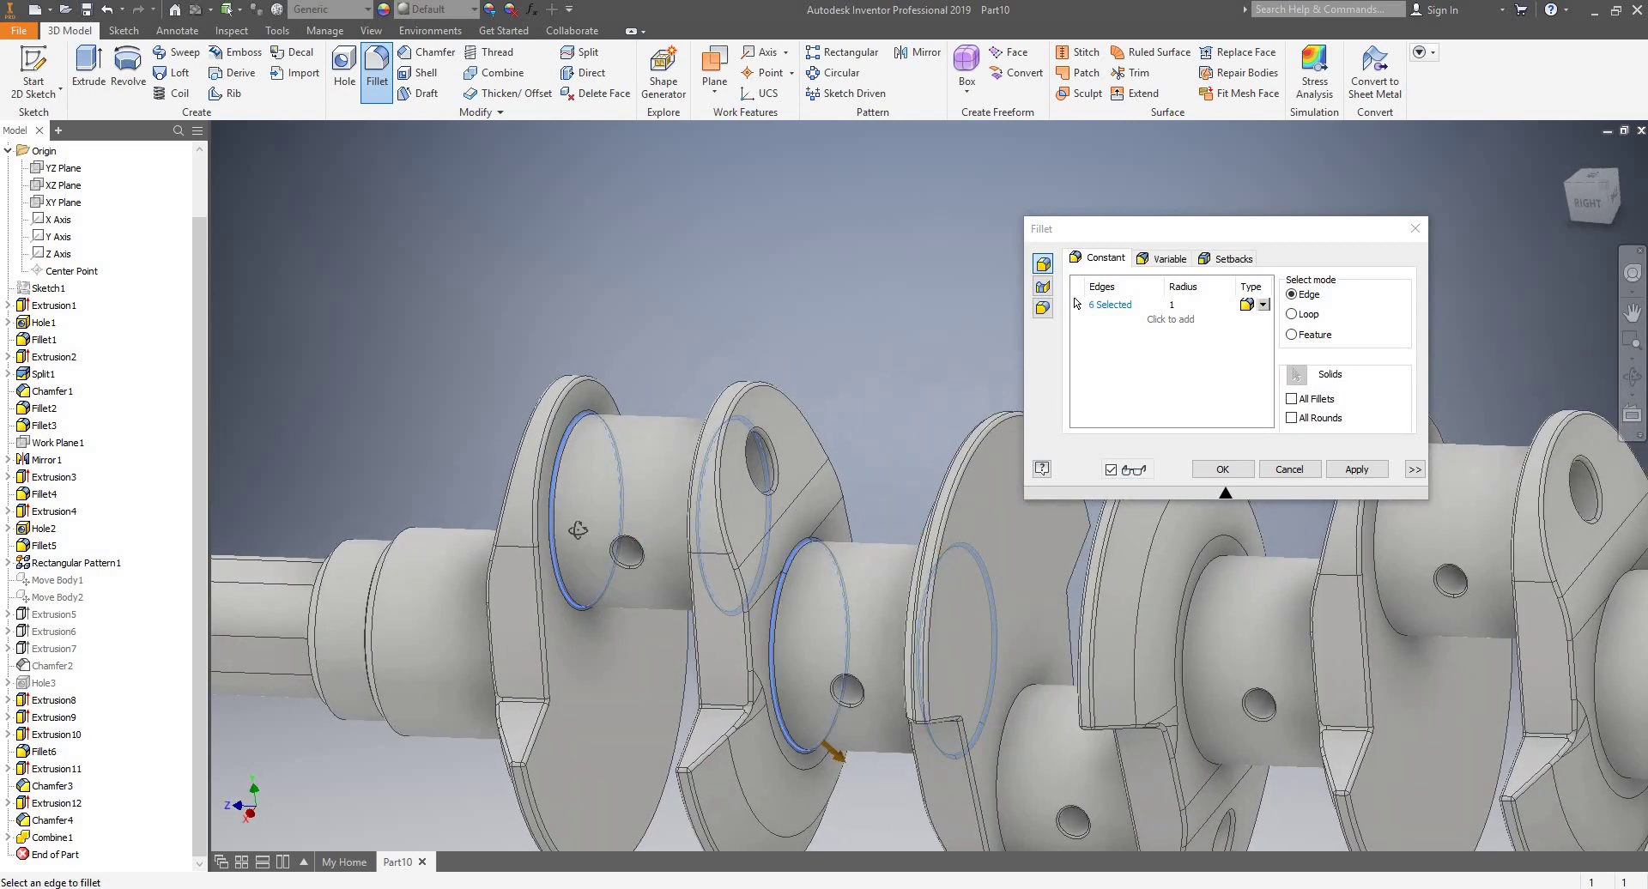
pyautogui.keyDown('shift'); pyautogui.moveTo(628, 527); pyautogui.dragTo(575, 560, button='middle'); pyautogui.keyUp('shift')
pyautogui.click(573, 562)
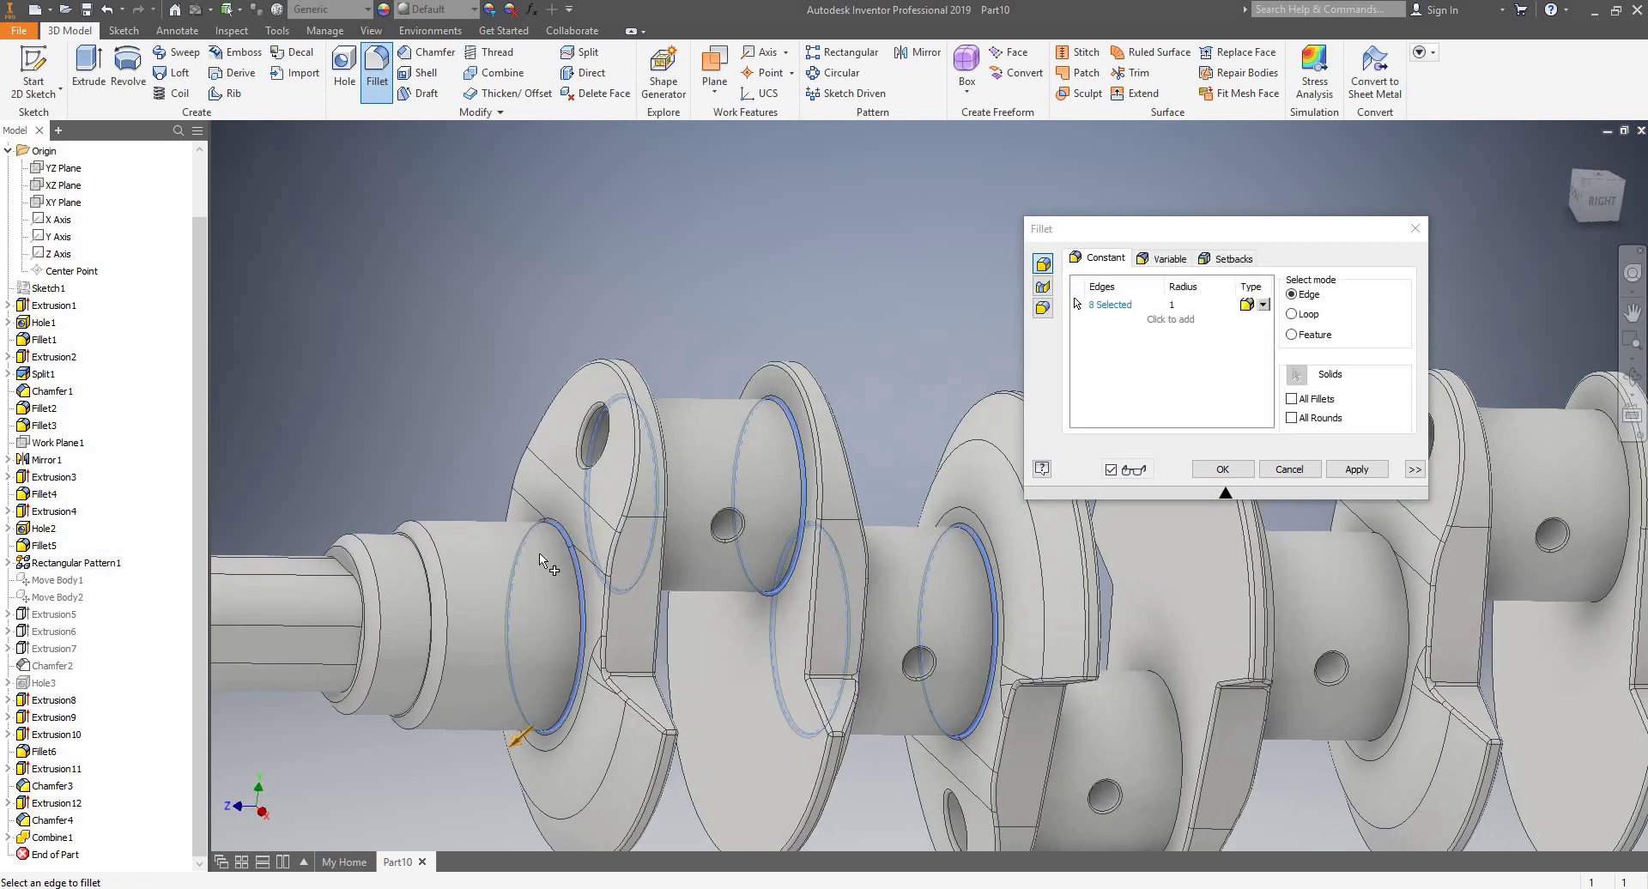
# - Add the web junction edges of the second crankpin, the central journal and the third crankpin to the 1 mm fillet selection
pyautogui.scroll(6, 549, 562)
pyautogui.scroll(-5, 750, 573)
pyautogui.keyDown('shift'); pyautogui.moveTo(543, 615); pyautogui.dragTo(421, 608, button='middle'); pyautogui.keyUp('shift')
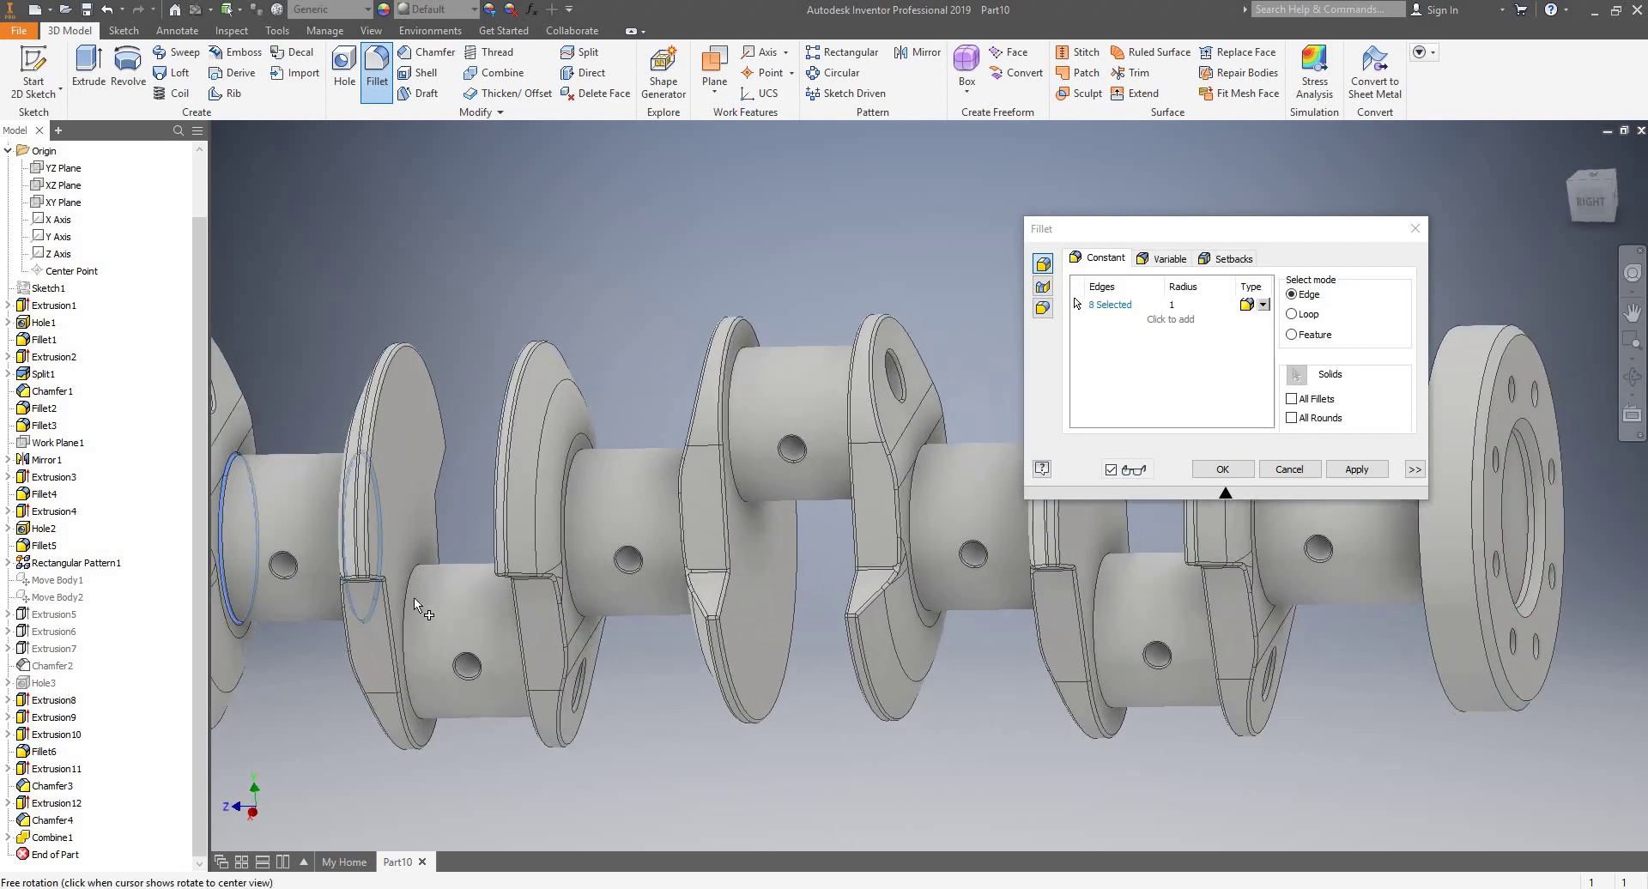
pyautogui.keyDown('shift'); pyautogui.moveTo(537, 573); pyautogui.dragTo(486, 601, button='middle'); pyautogui.keyUp('shift')
pyautogui.click(486, 603)
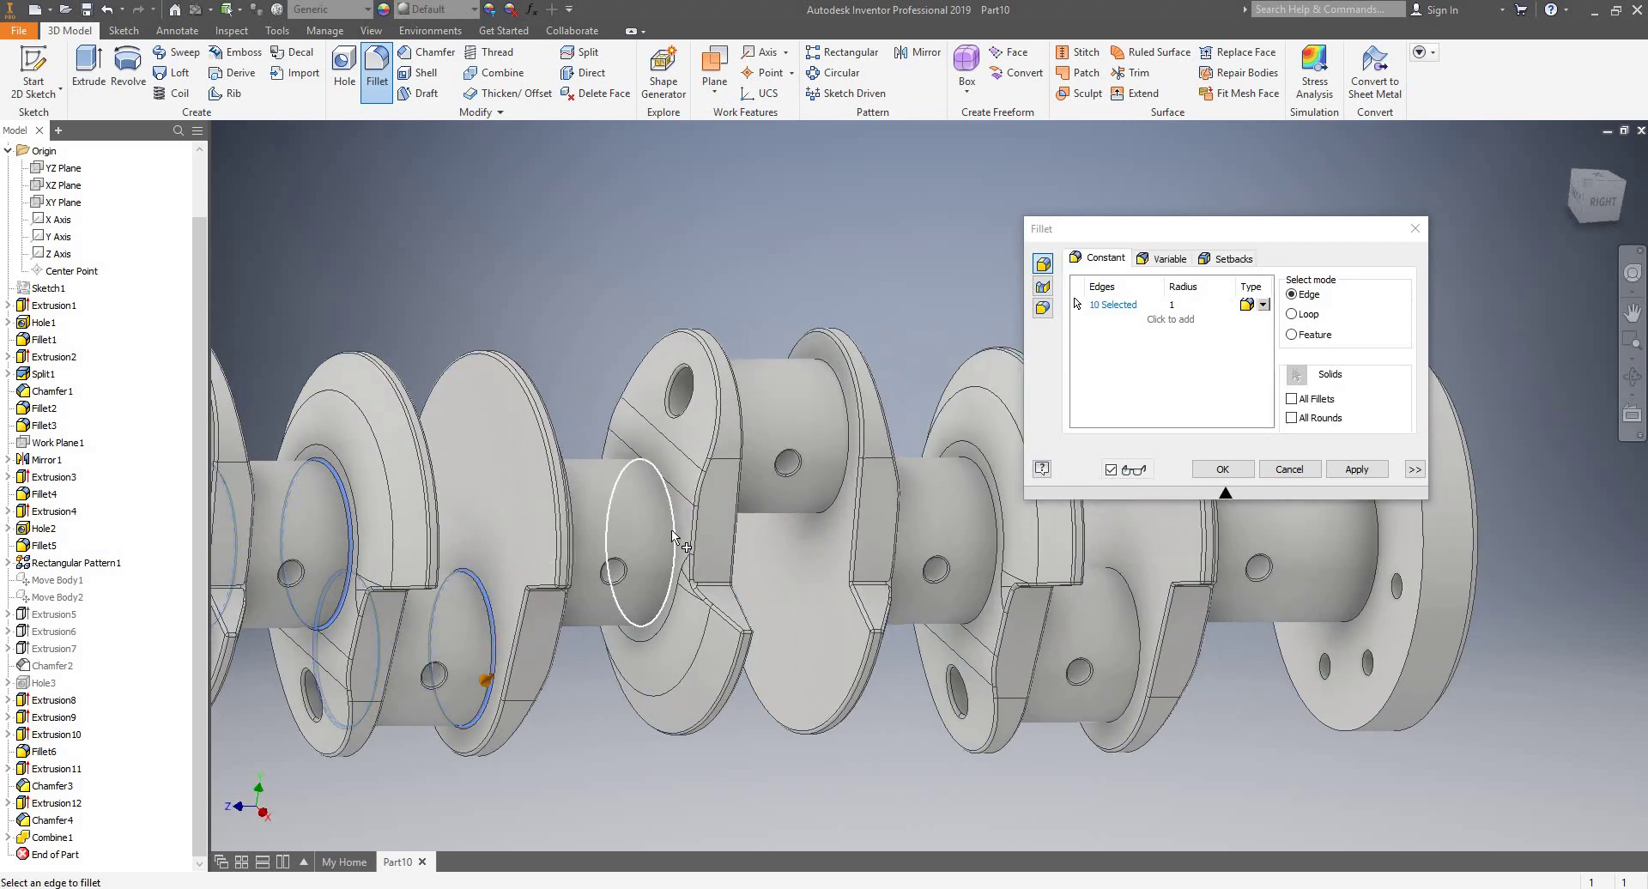
pyautogui.keyDown('shift'); pyautogui.moveTo(737, 515); pyautogui.dragTo(532, 489, button='middle'); pyautogui.keyUp('shift')
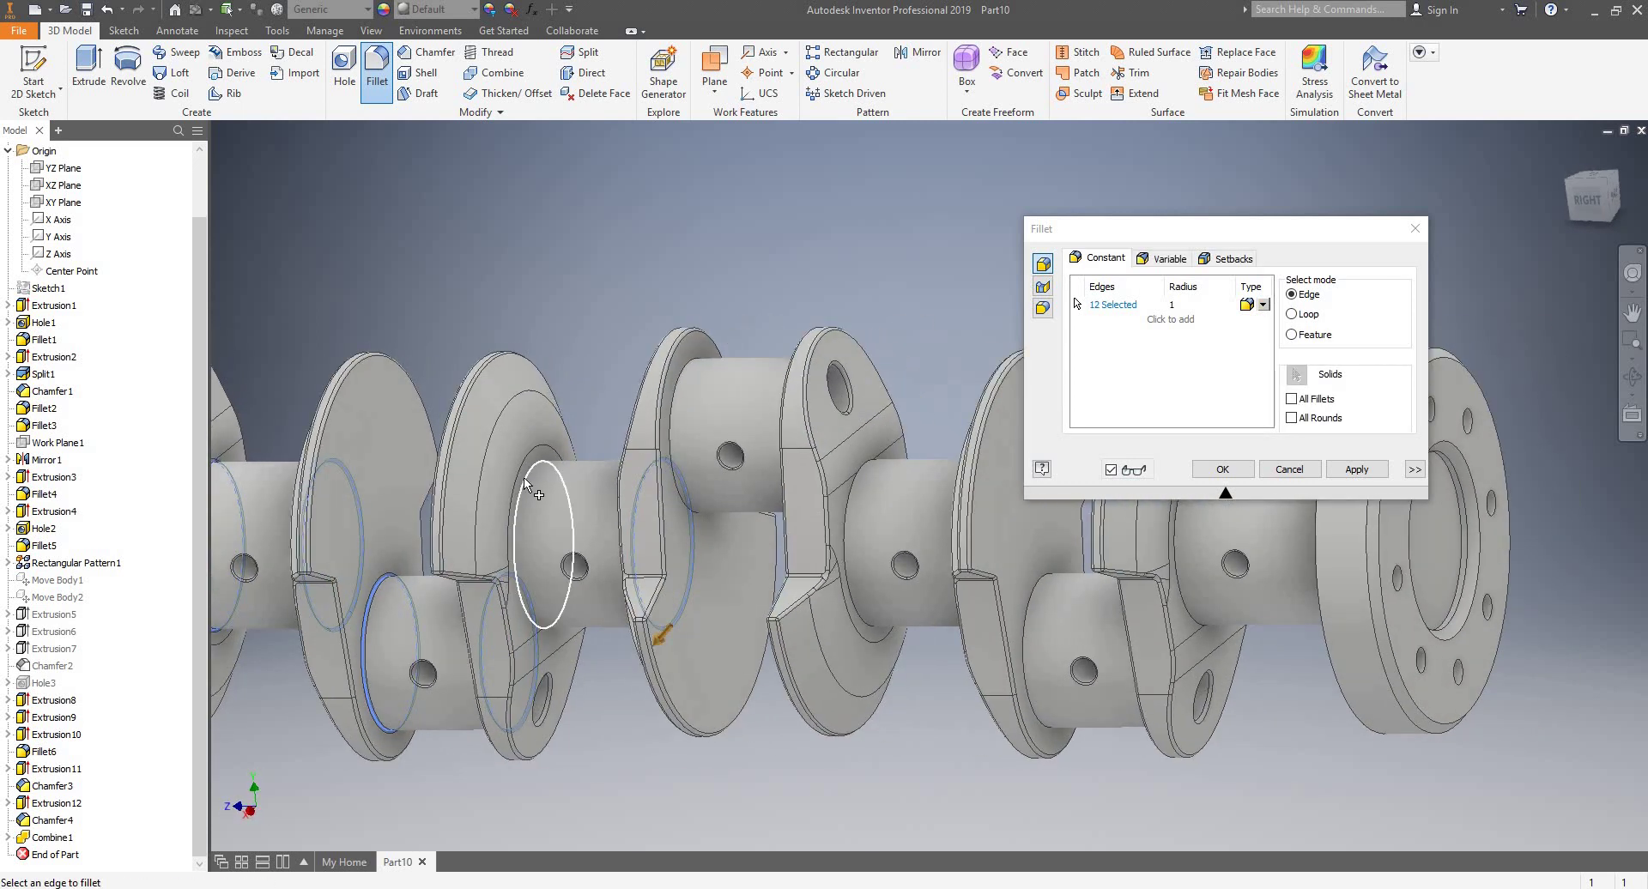
pyautogui.click(567, 504)
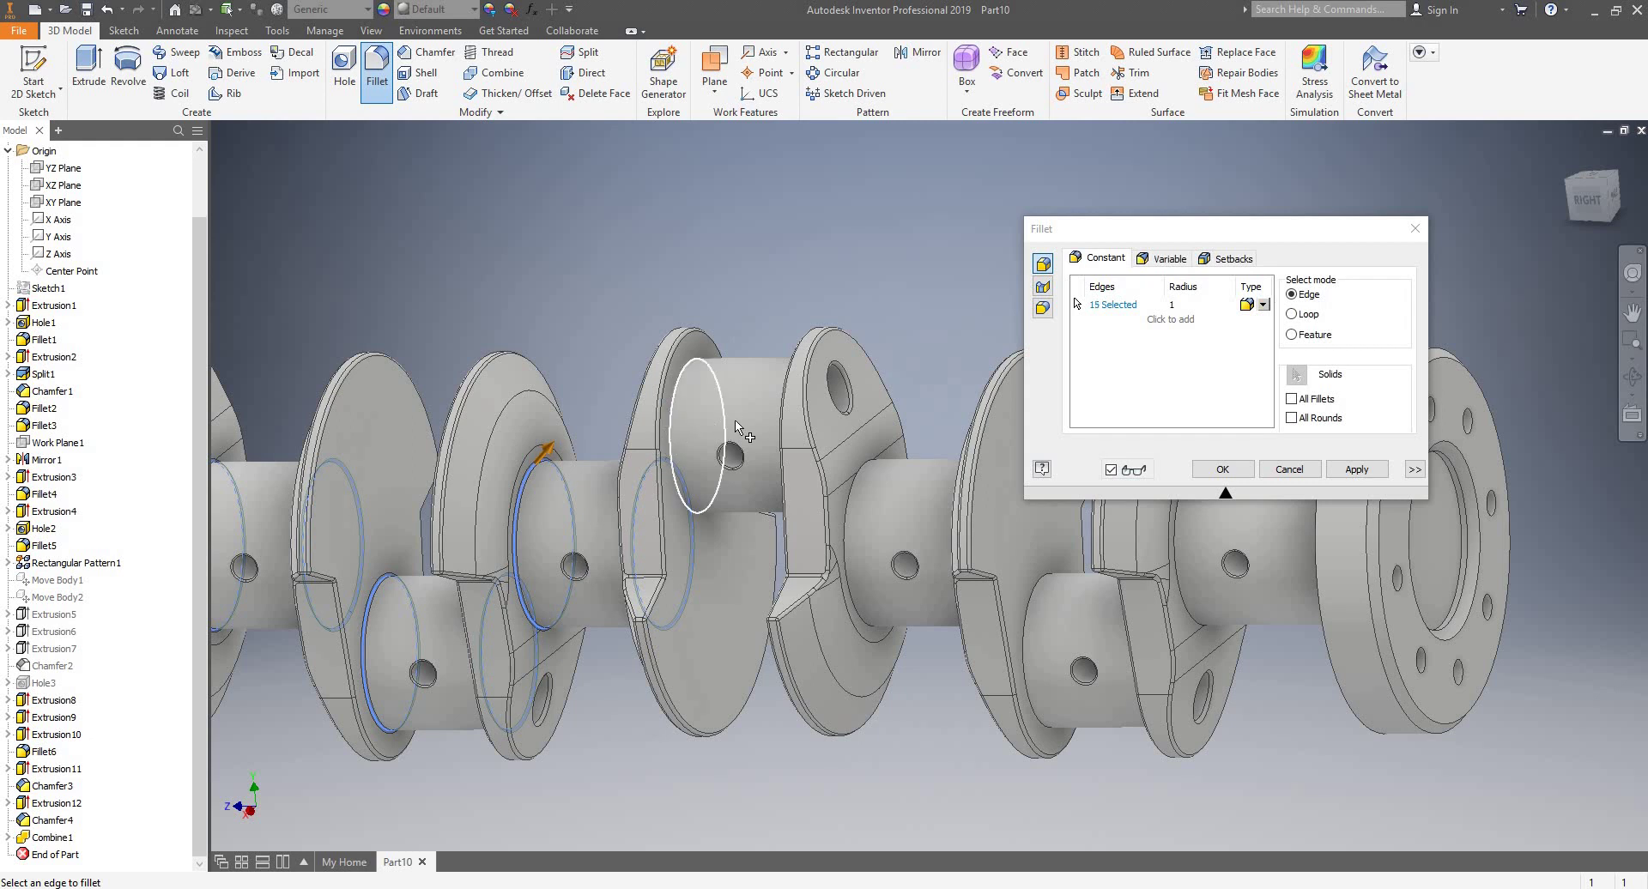
pyautogui.keyDown('shift'); pyautogui.moveTo(738, 425); pyautogui.dragTo(841, 381, button='middle'); pyautogui.keyUp('shift')
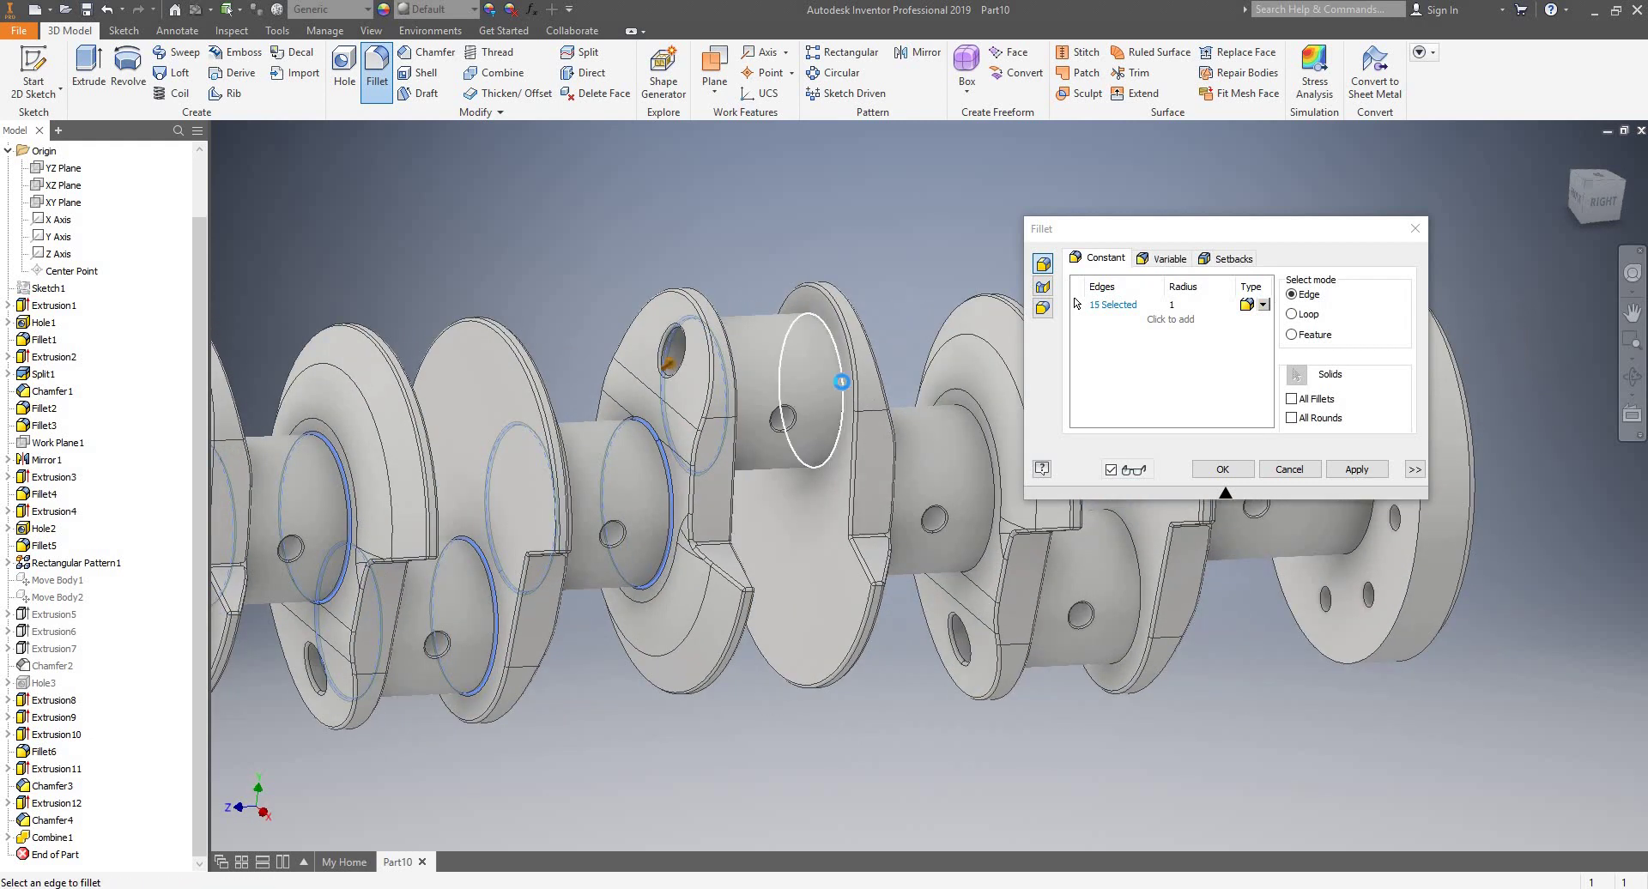
pyautogui.click(842, 381)
# - Add the remaining journal and fourth crankpin edges towards the flange, and apply the 1 mm fillet
pyautogui.scroll(3, 987, 454)
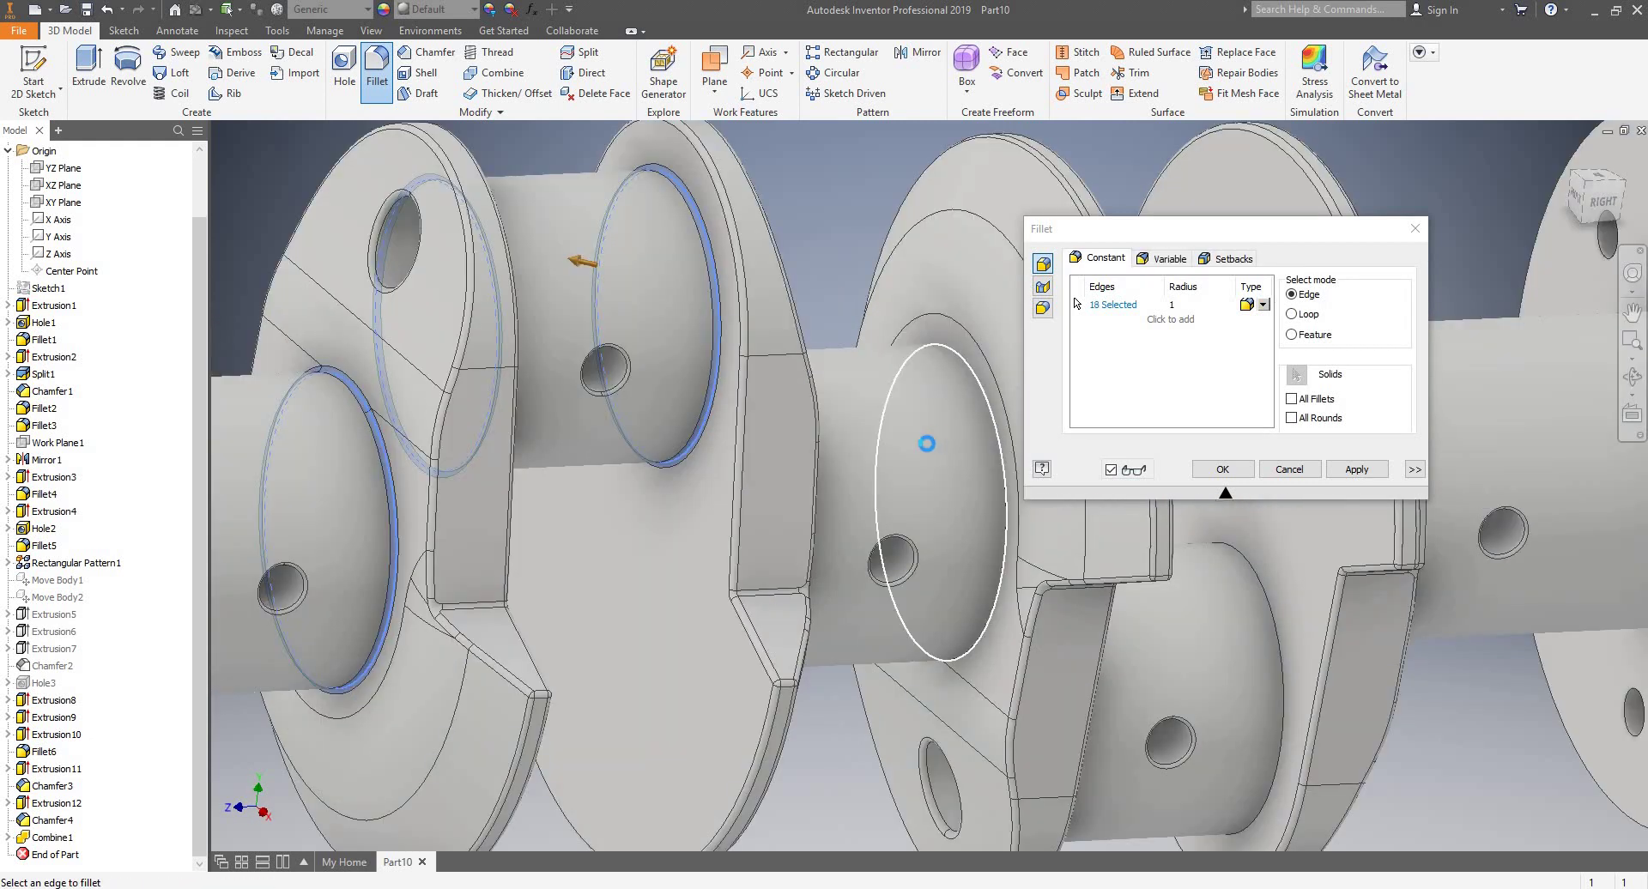
pyautogui.keyDown('shift'); pyautogui.moveTo(927, 443); pyautogui.dragTo(822, 441, button='middle'); pyautogui.keyUp('shift')
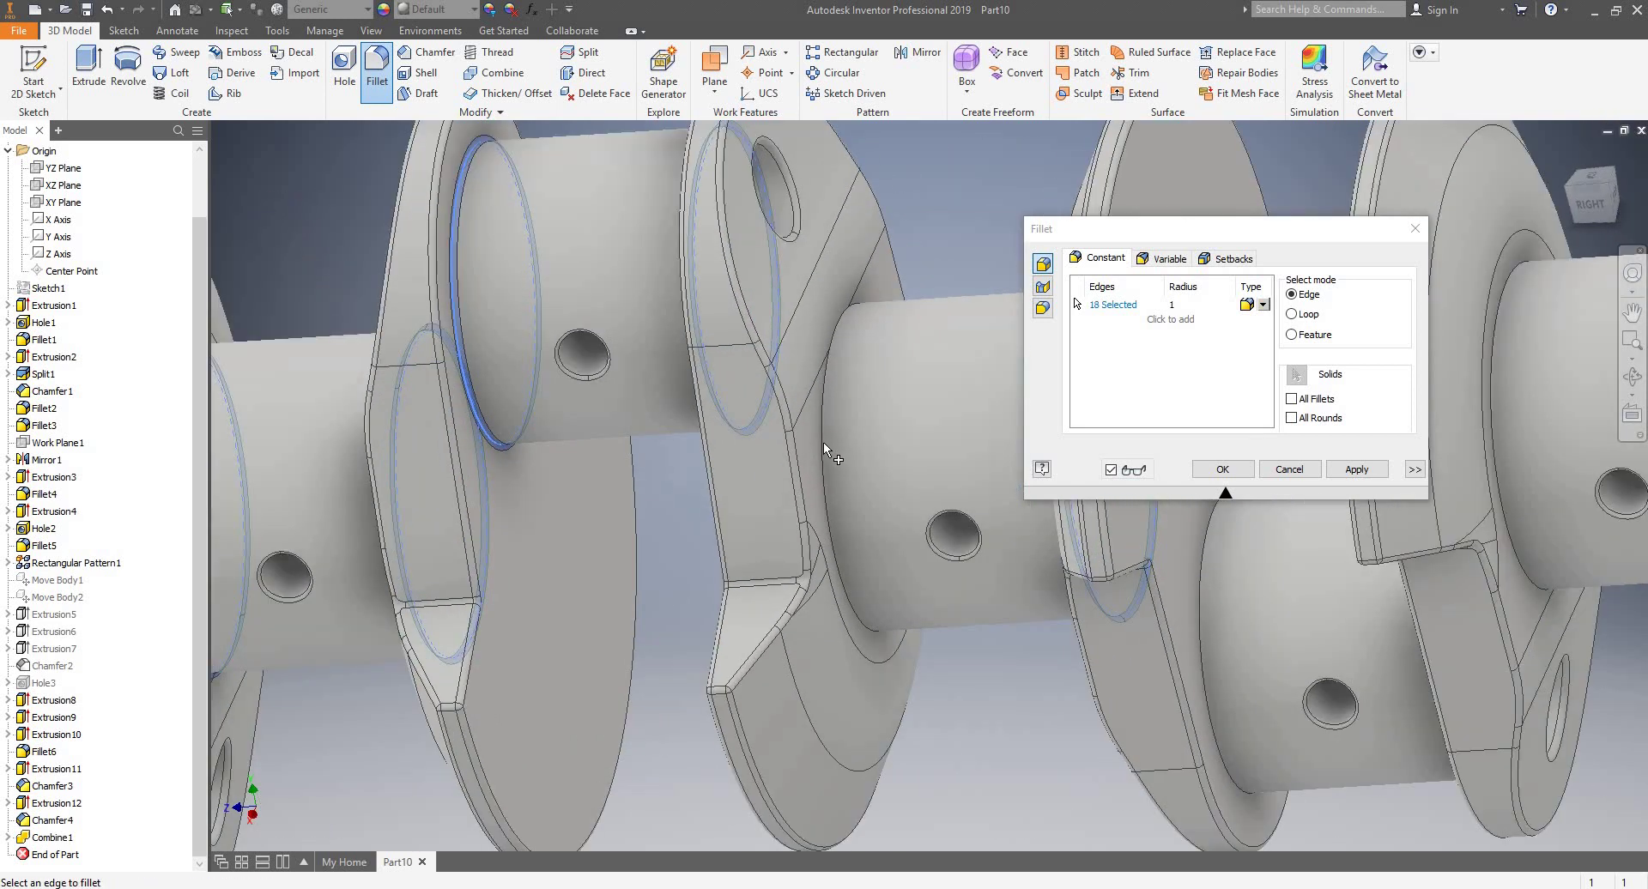
pyautogui.click(823, 441)
pyautogui.scroll(-5, 693, 492)
pyautogui.scroll(5, 820, 536)
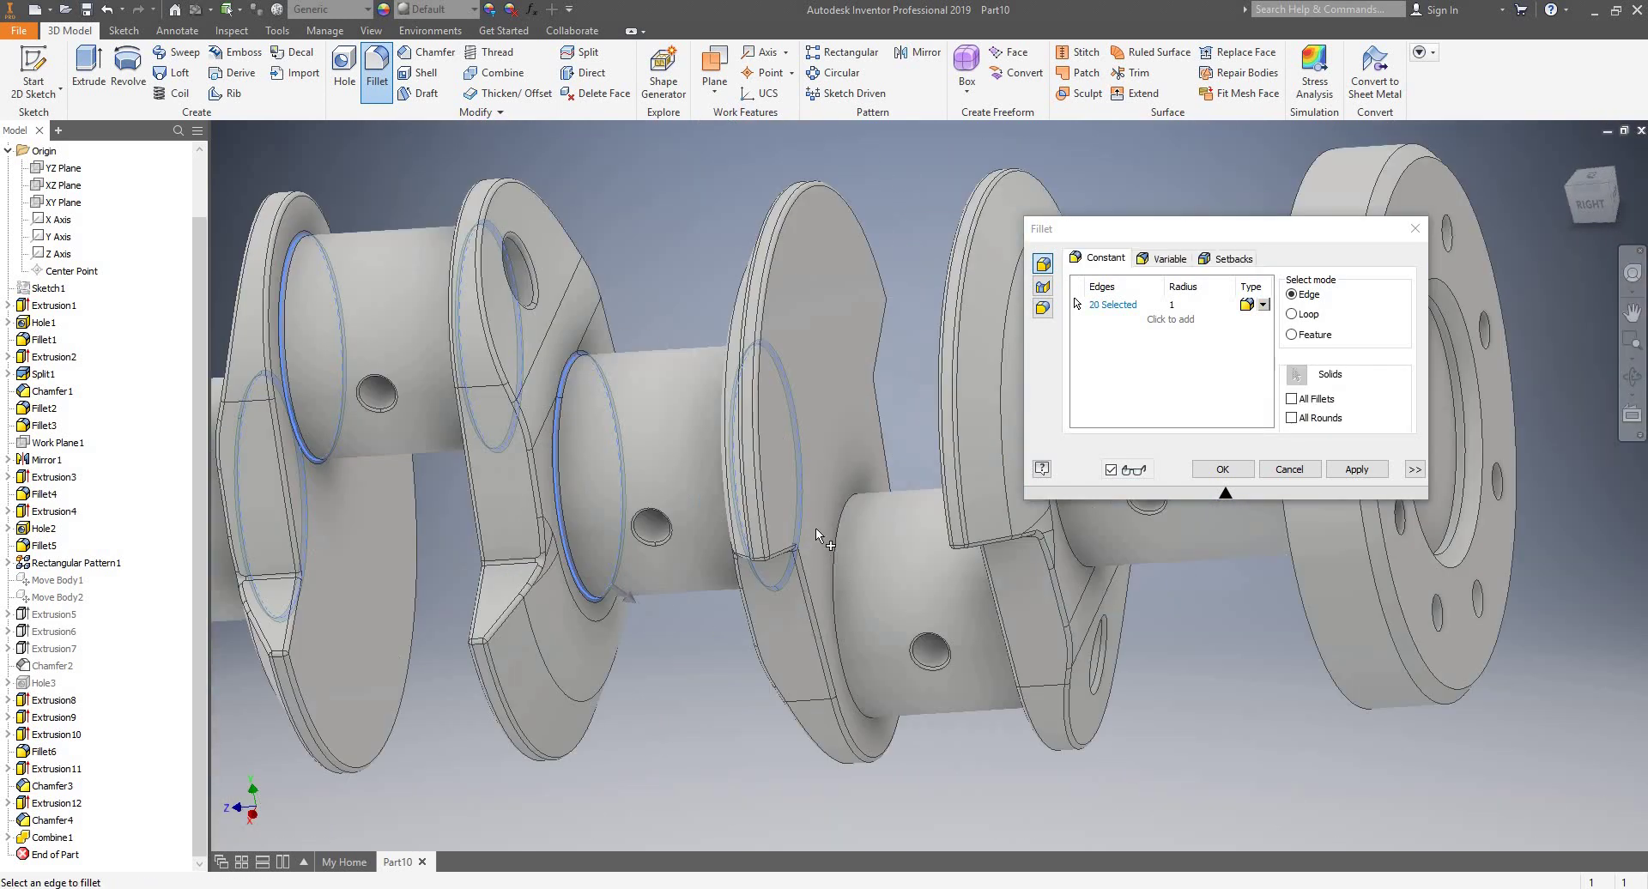
pyautogui.click(830, 548)
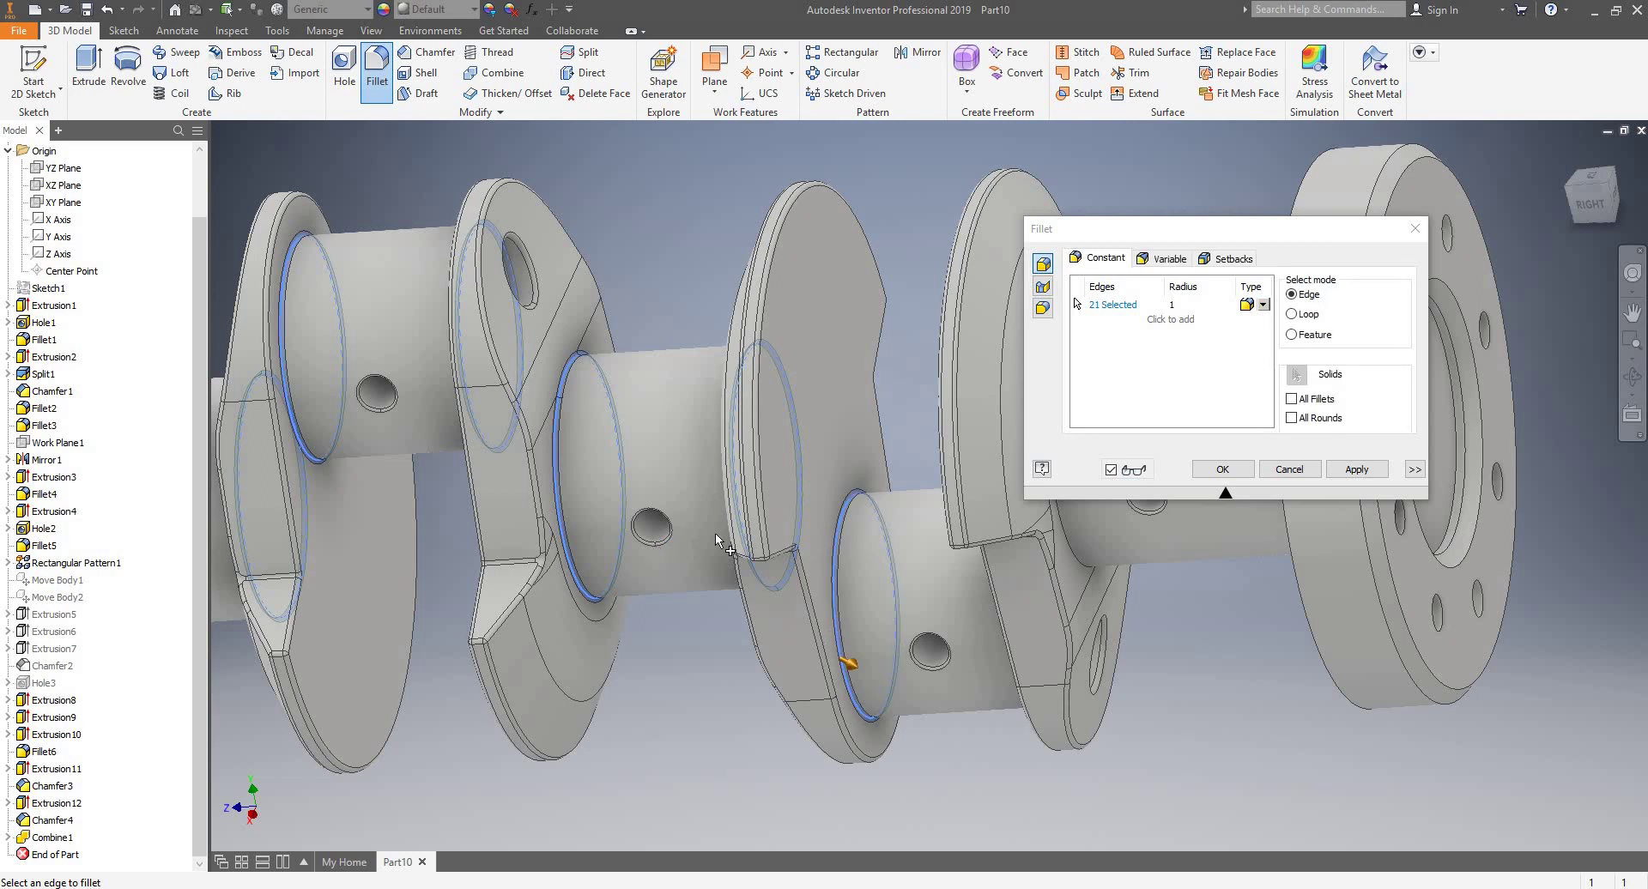
pyautogui.scroll(-3, 747, 537)
pyautogui.scroll(4, 747, 538)
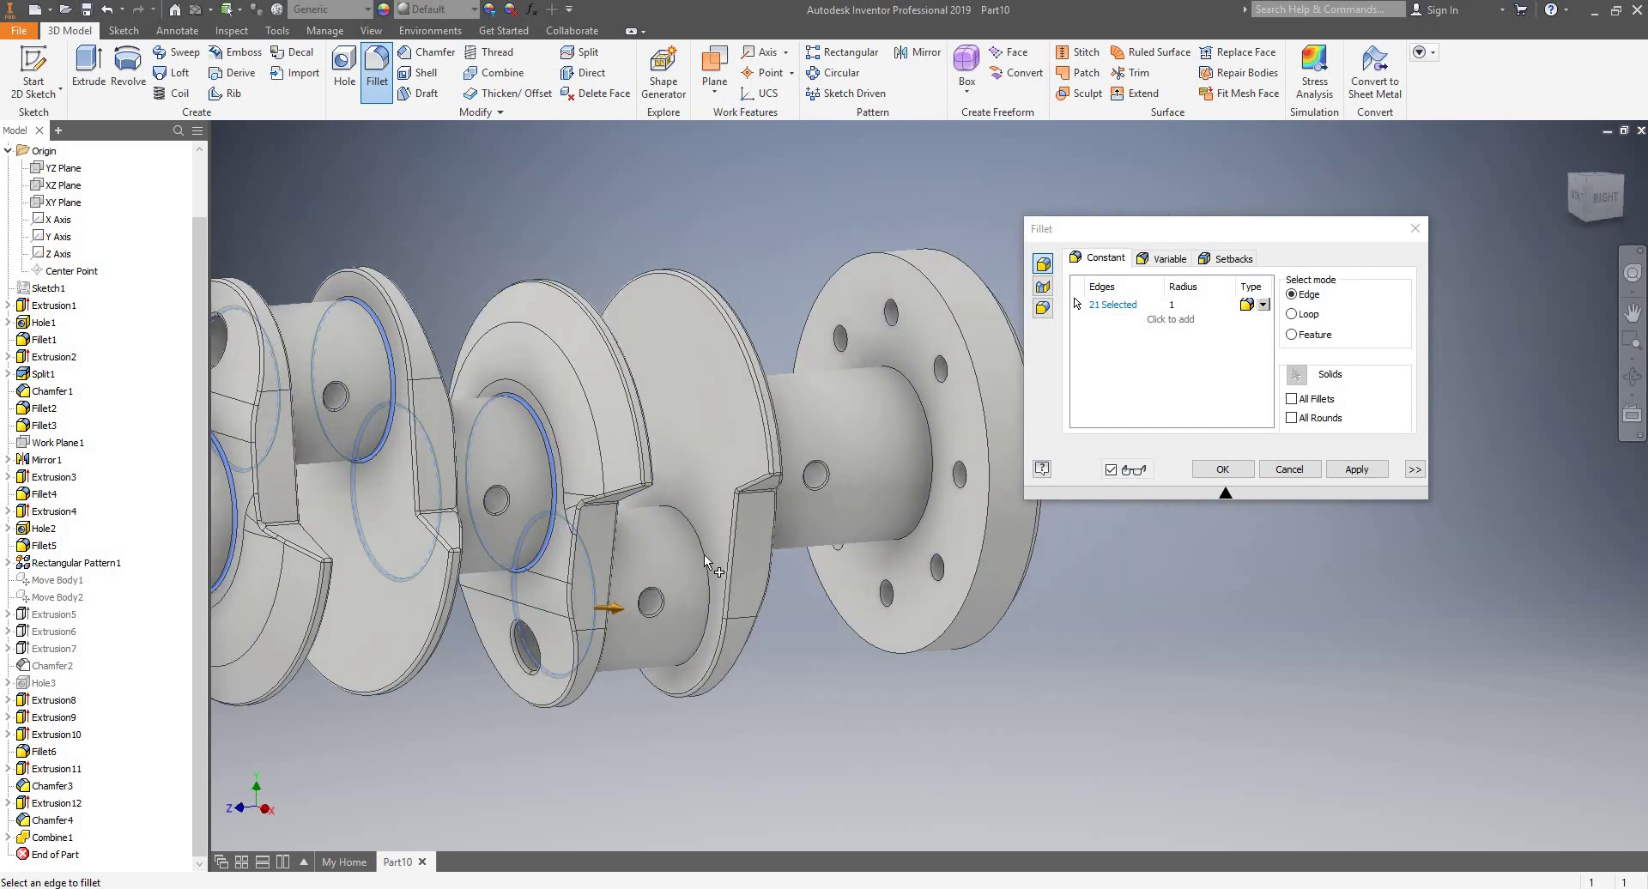
pyautogui.click(847, 502)
pyautogui.keyDown('shift'); pyautogui.moveTo(847, 502); pyautogui.dragTo(1189, 452, button='middle'); pyautogui.keyUp('shift')
pyautogui.click(818, 469)
pyautogui.scroll(-3, 818, 470)
pyautogui.scroll(3, 818, 470)
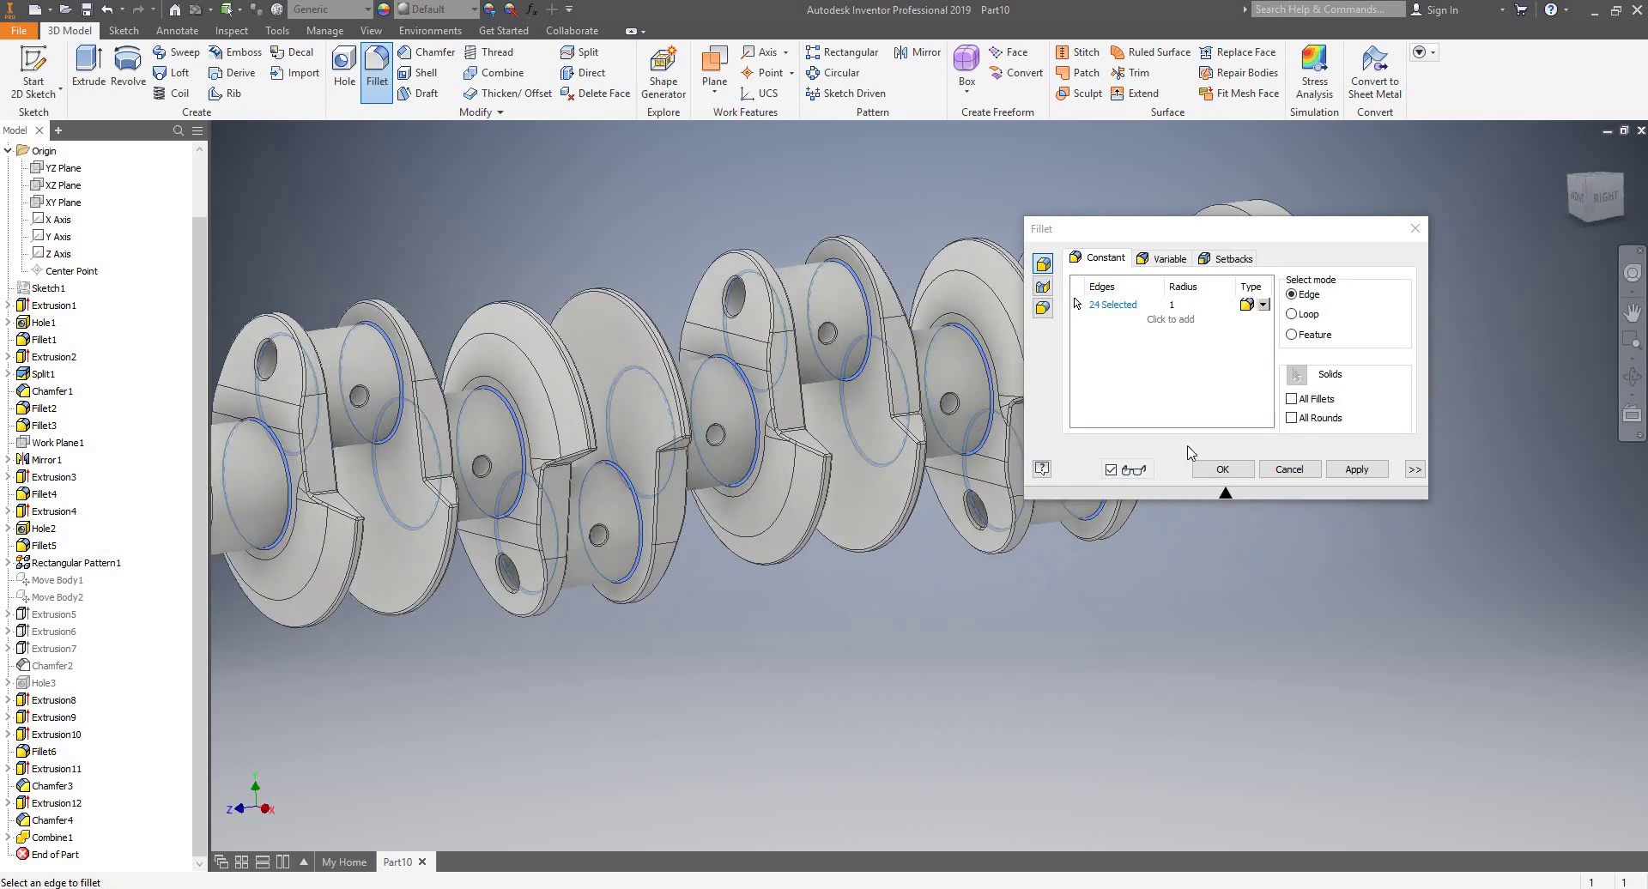
pyautogui.click(1356, 469)
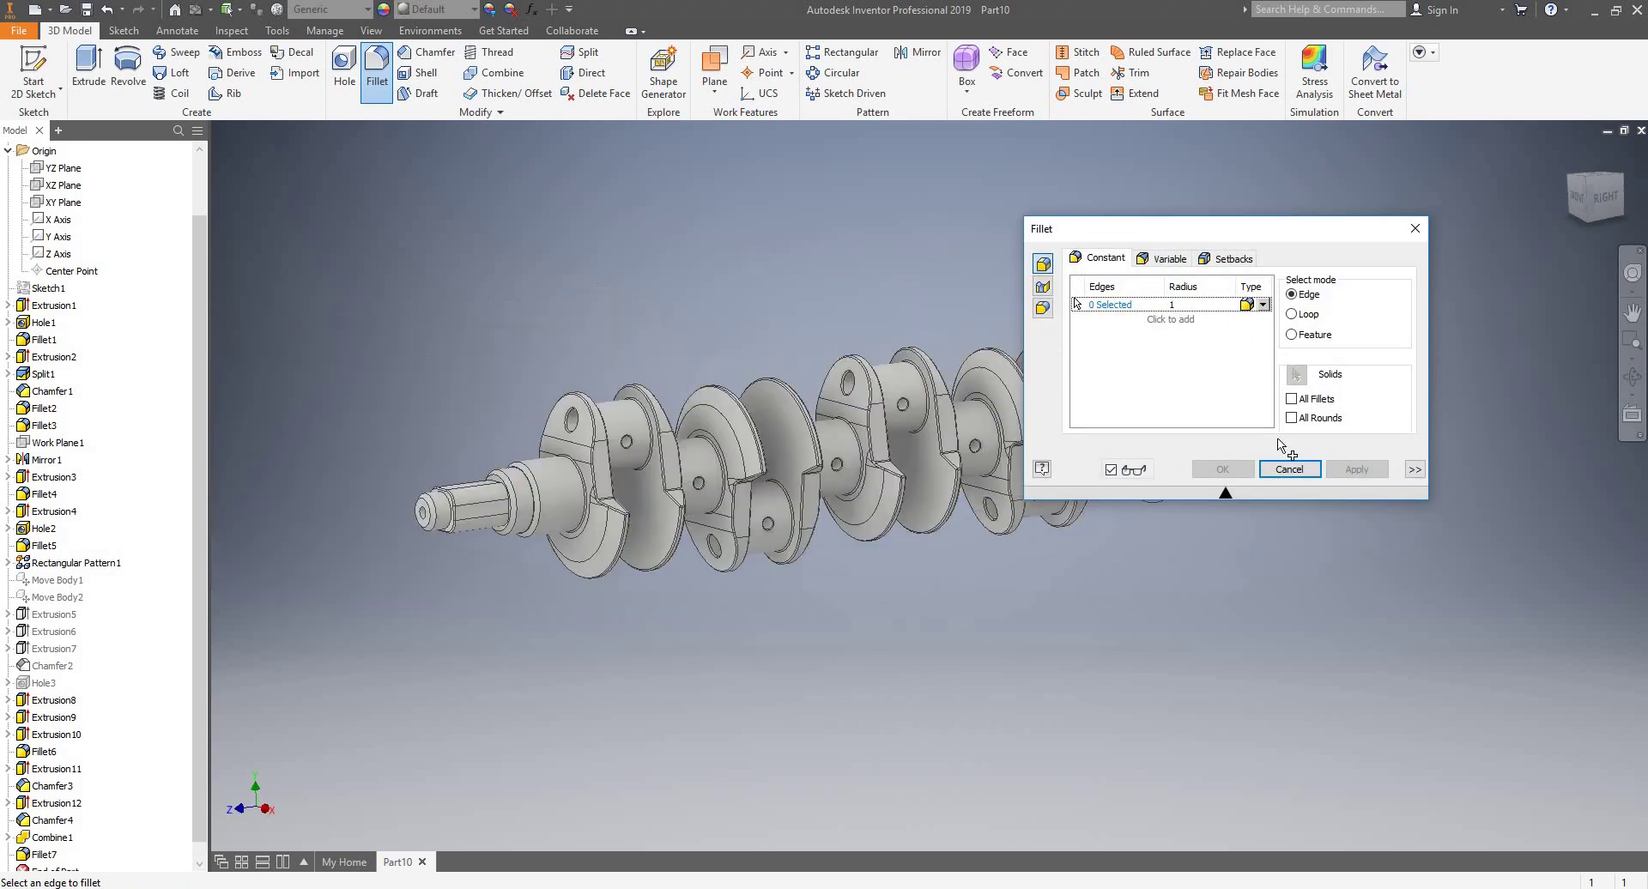
pyautogui.click(1415, 228)
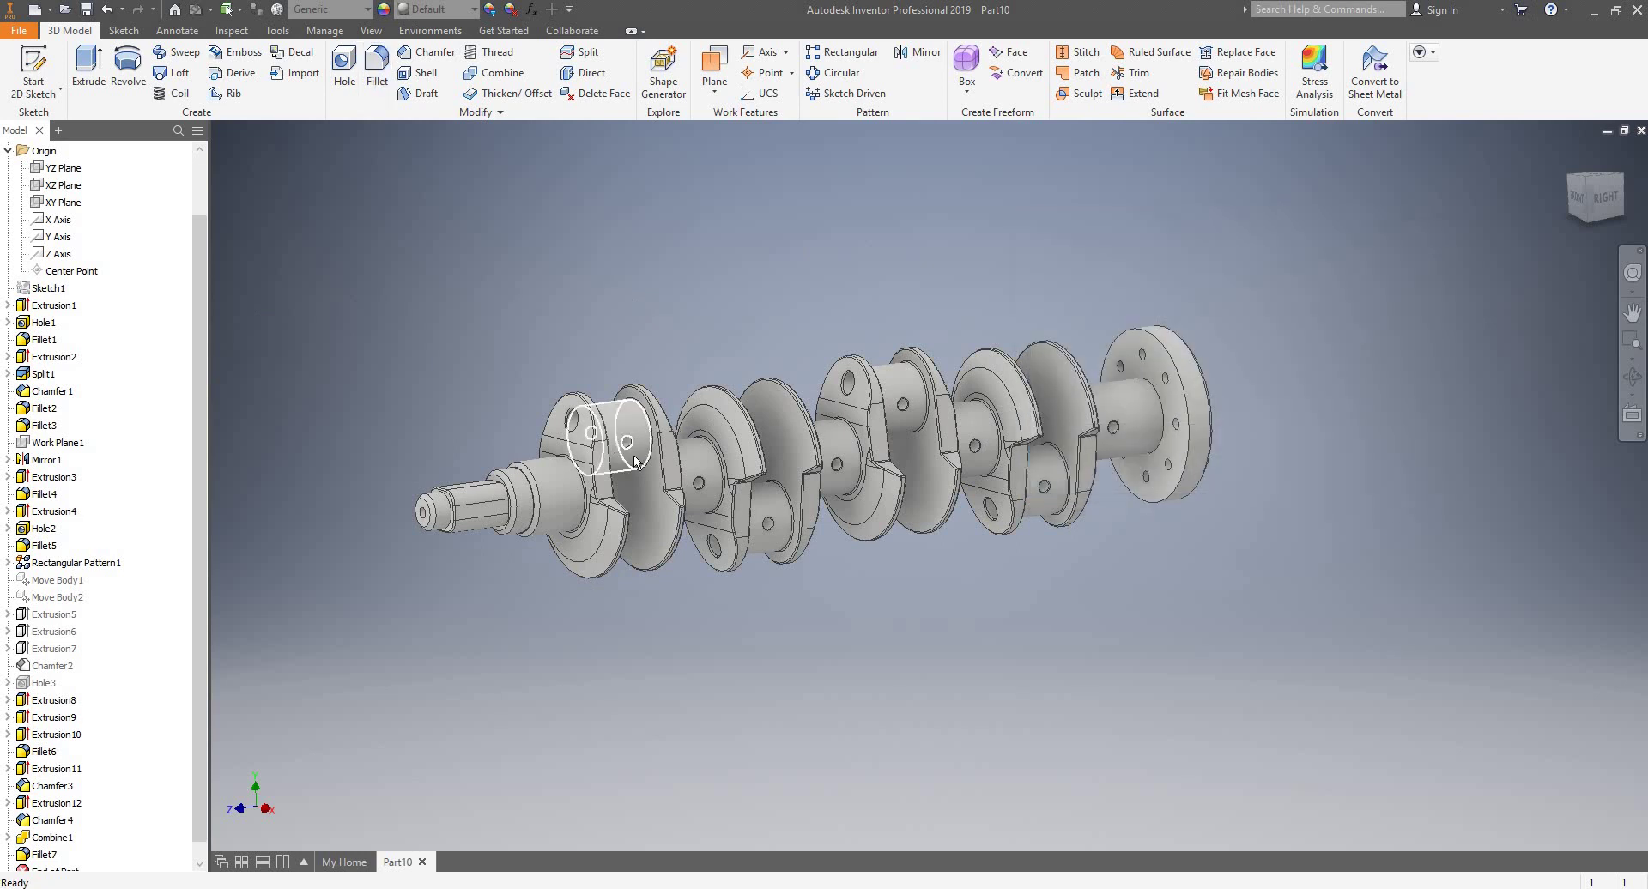
# - Inspect the filleted journals and crankpins along the whole crankshaft from several angles
pyautogui.scroll(5, 640, 463)
pyautogui.keyDown('shift'); pyautogui.moveTo(913, 417); pyautogui.dragTo(754, 468, button='middle'); pyautogui.keyUp('shift')
pyautogui.scroll(-5, 944, 575)
pyautogui.scroll(3, 890, 554)
pyautogui.keyDown('shift'); pyautogui.moveTo(889, 553); pyautogui.dragTo(974, 522, button='middle'); pyautogui.keyUp('shift')
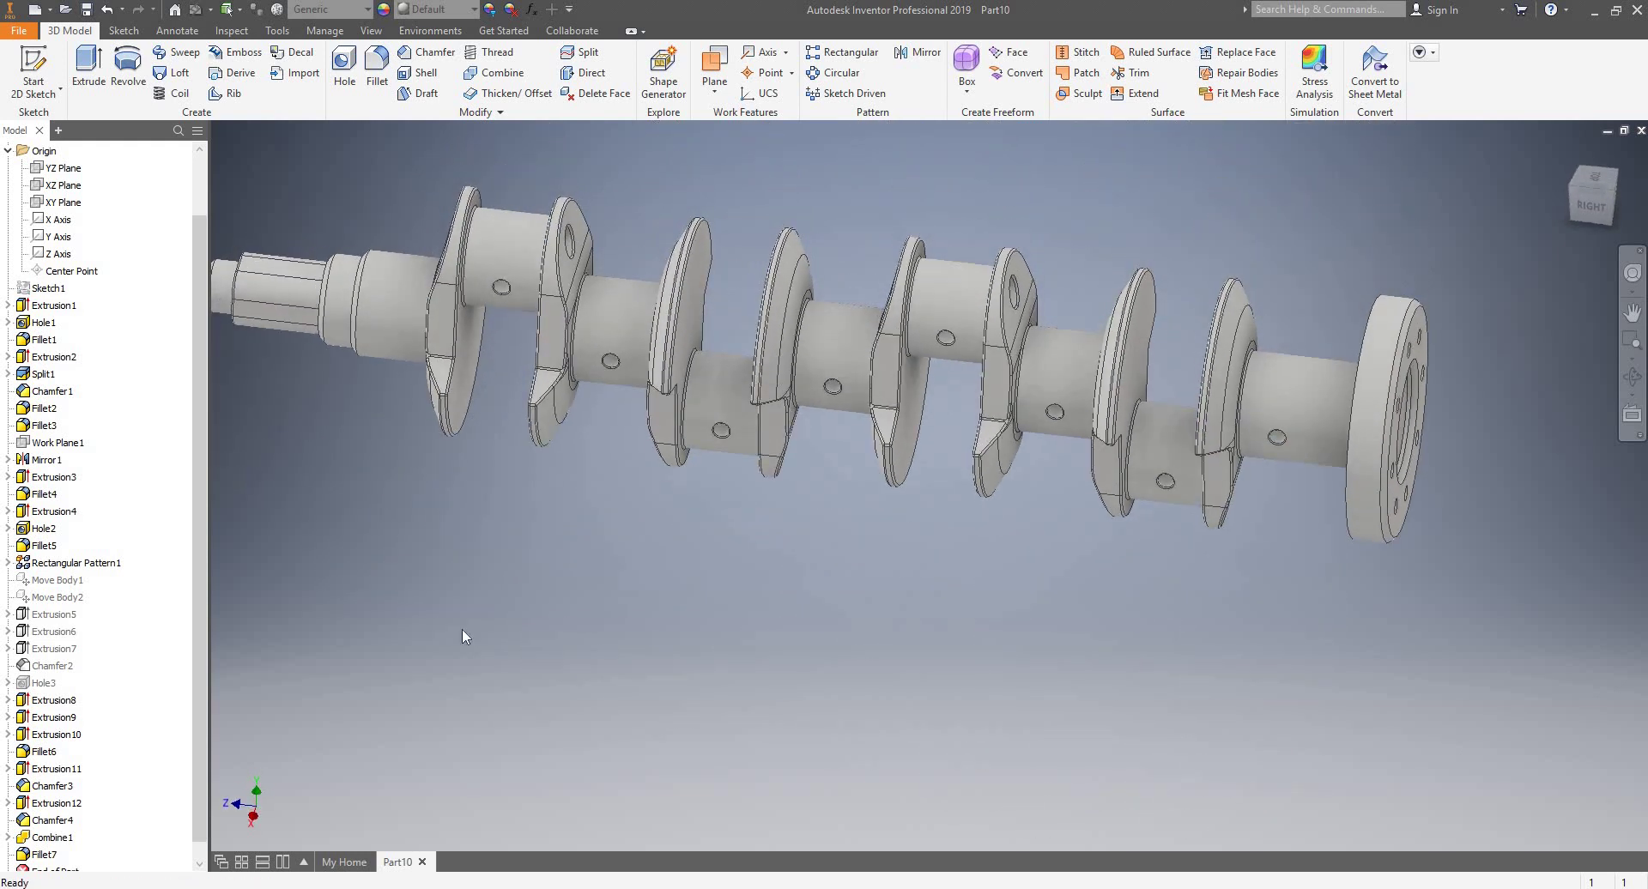
pyautogui.scroll(-3, 591, 620)
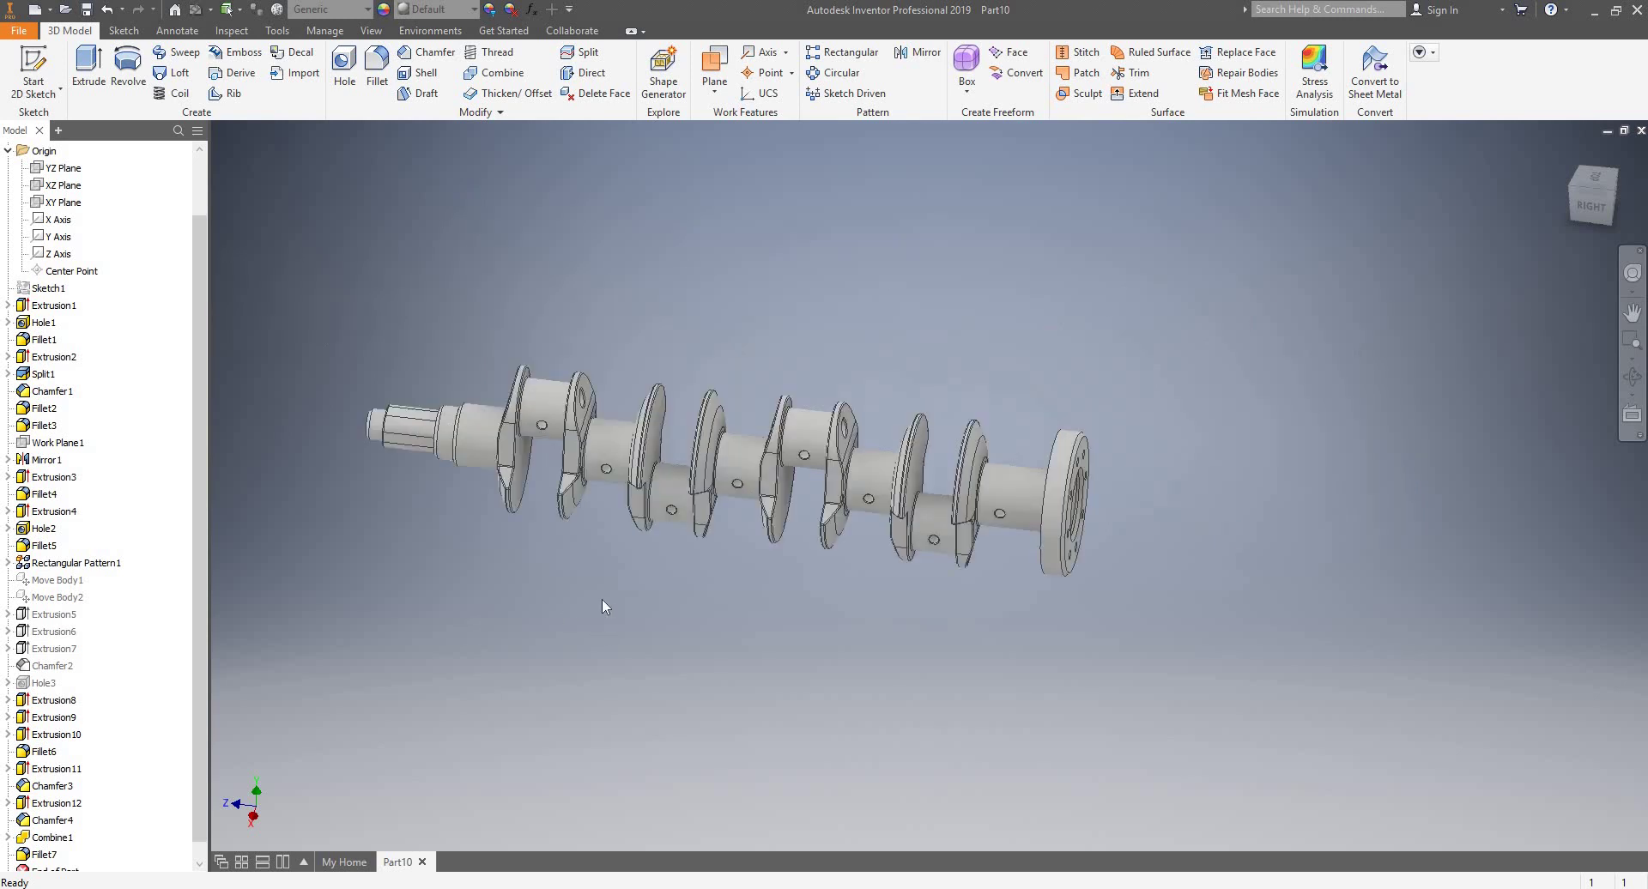
pyautogui.scroll(3, 605, 607)
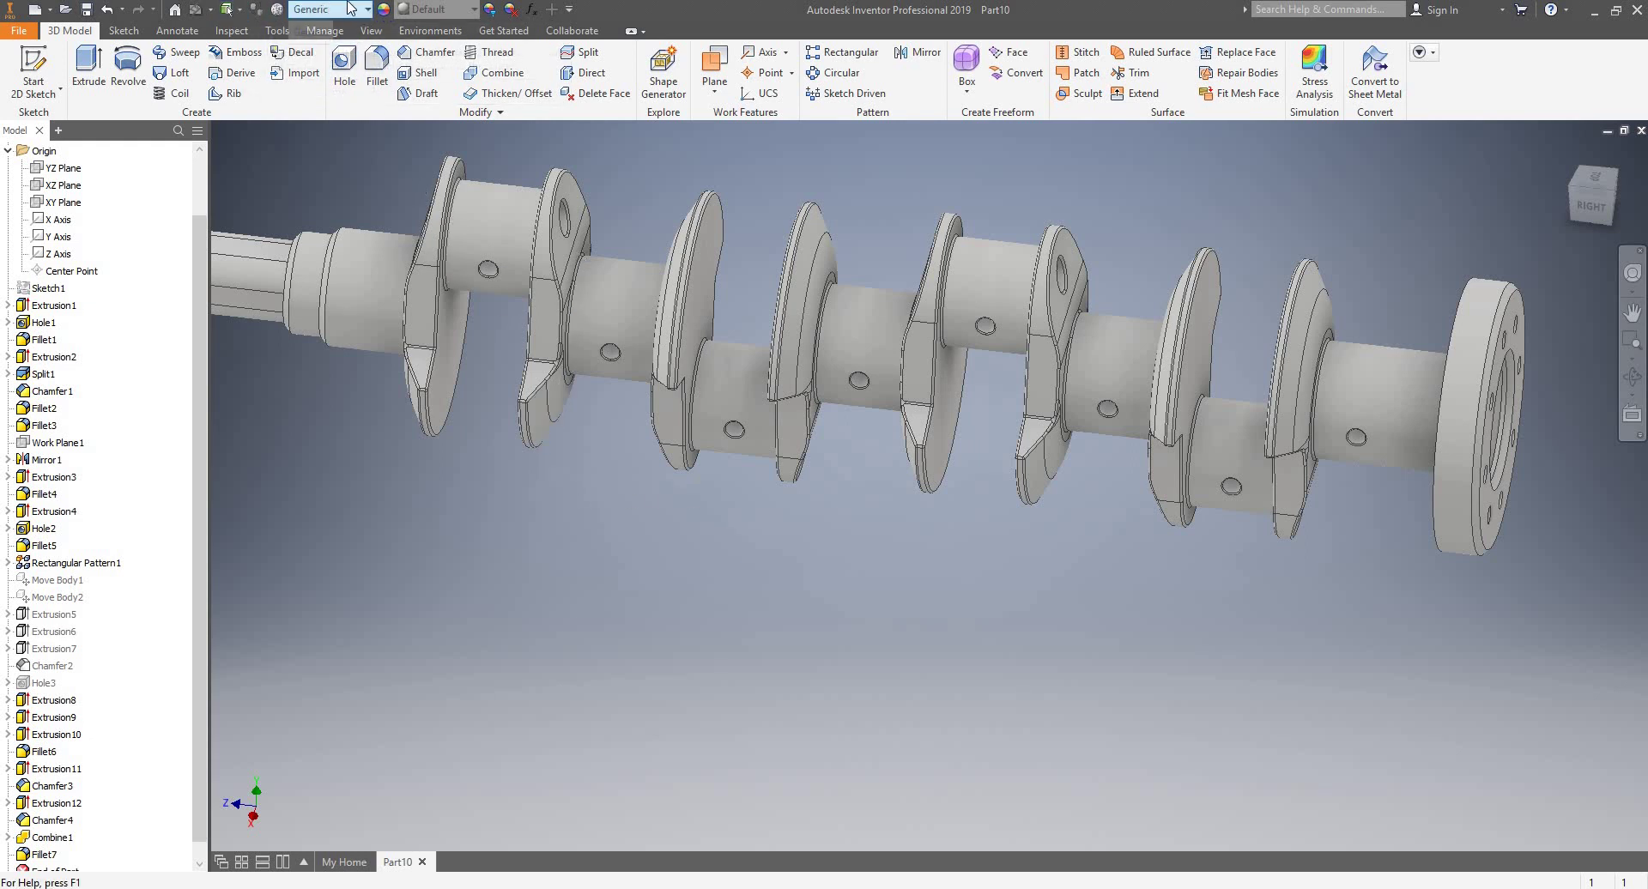
# - Apply the Steel - Cast appearance from the Inventor Material Library to the whole crankshaft
pyautogui.click(462, 8)
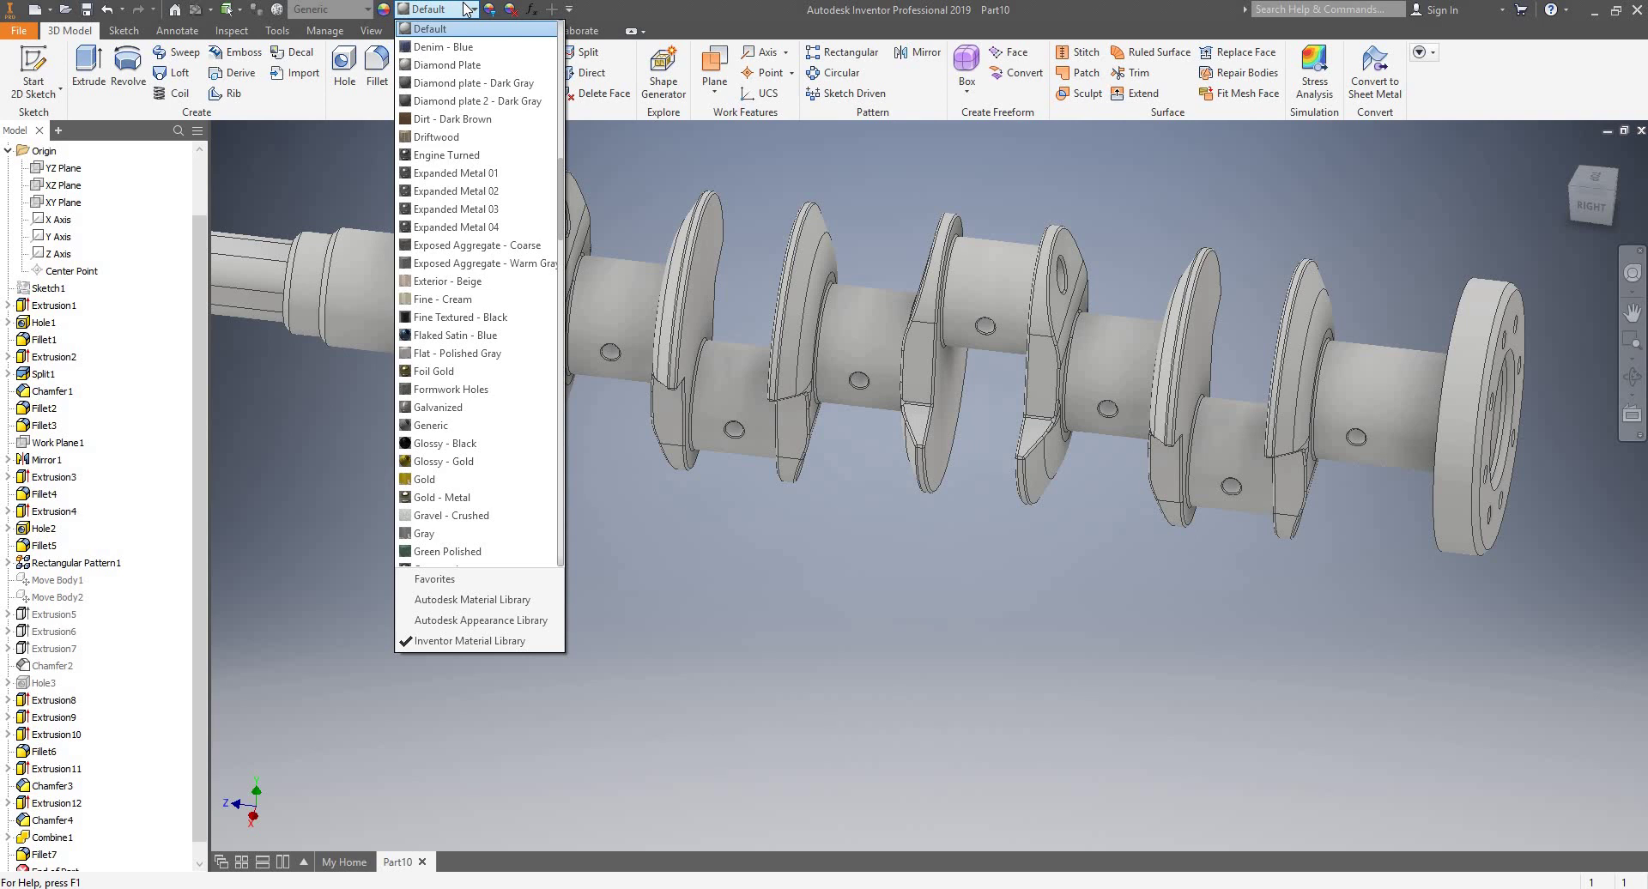
pyautogui.scroll(-10, 483, 254)
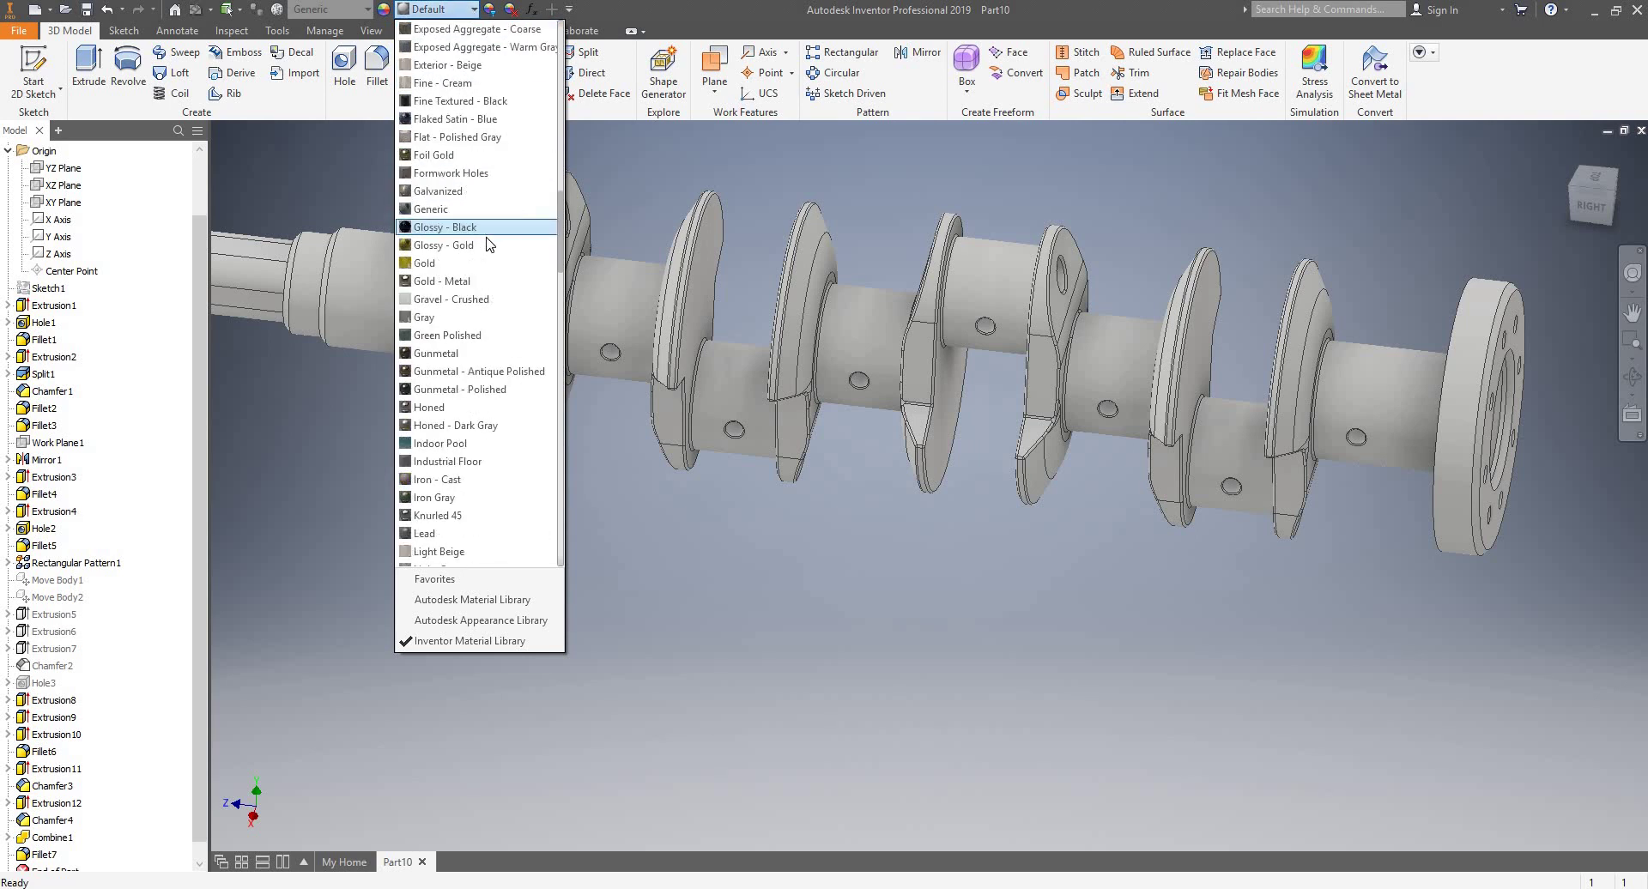
pyautogui.scroll(-4, 484, 253)
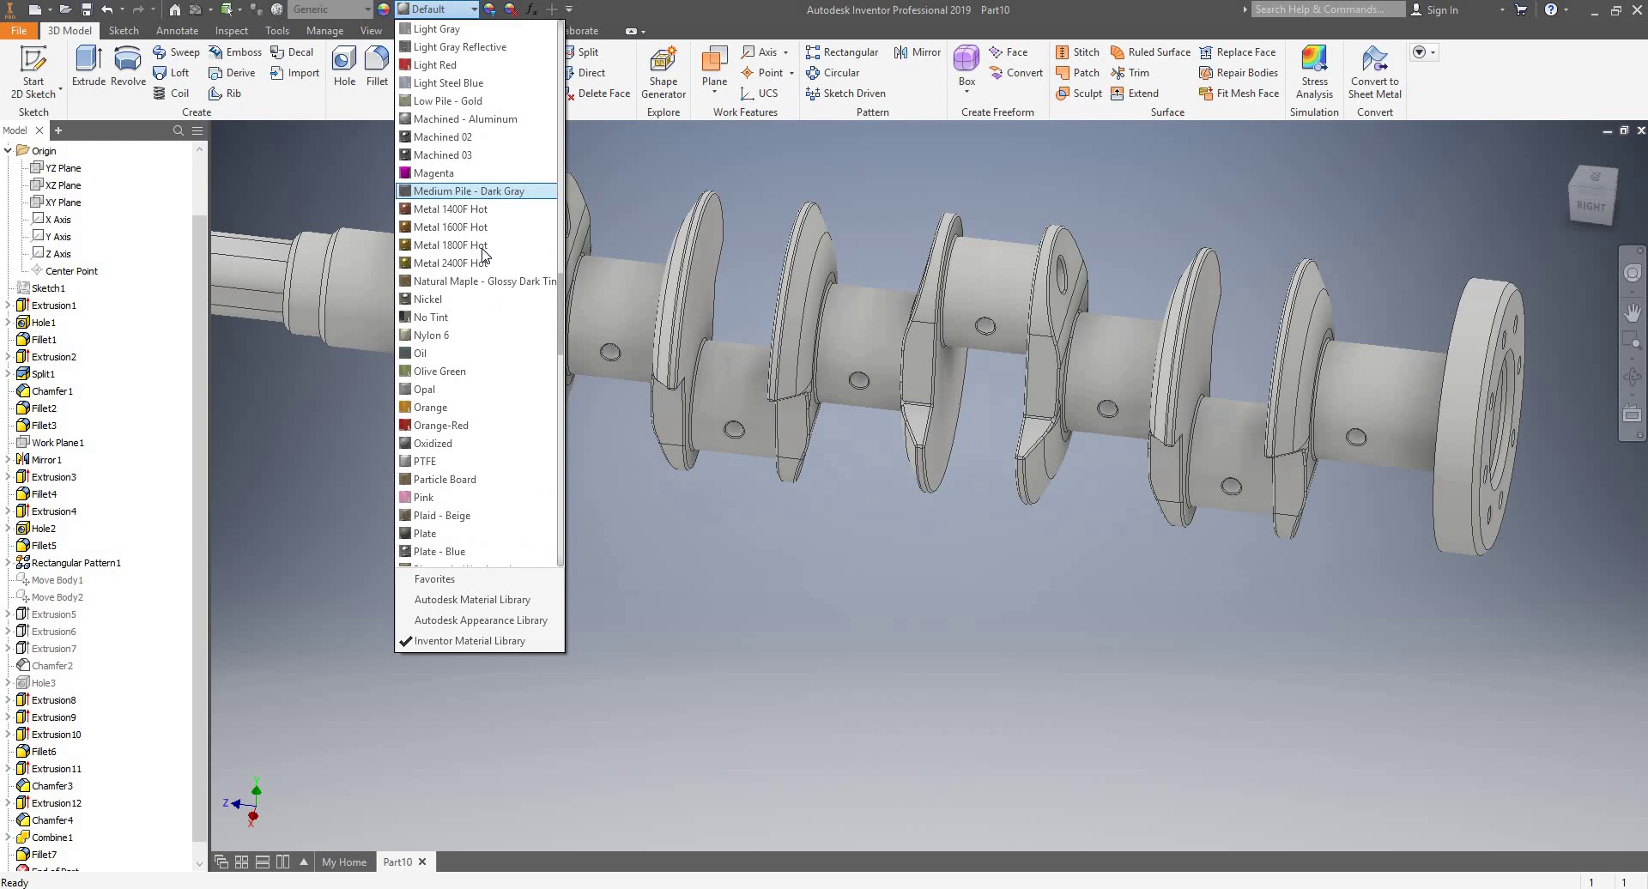
pyautogui.scroll(-20, 483, 254)
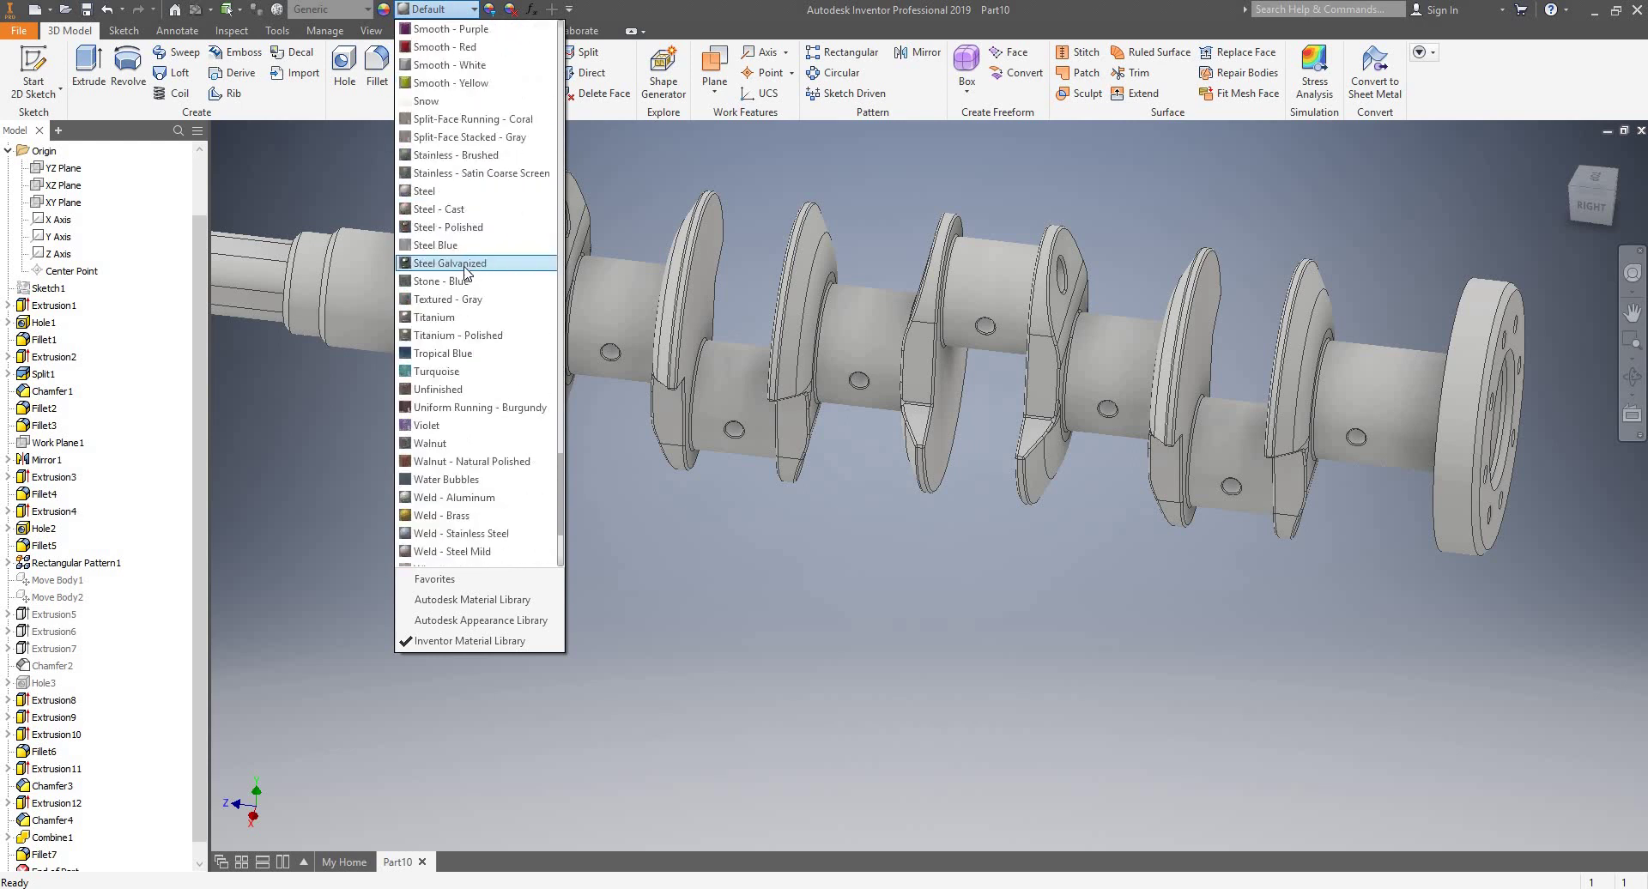
pyautogui.scroll(-4, 468, 319)
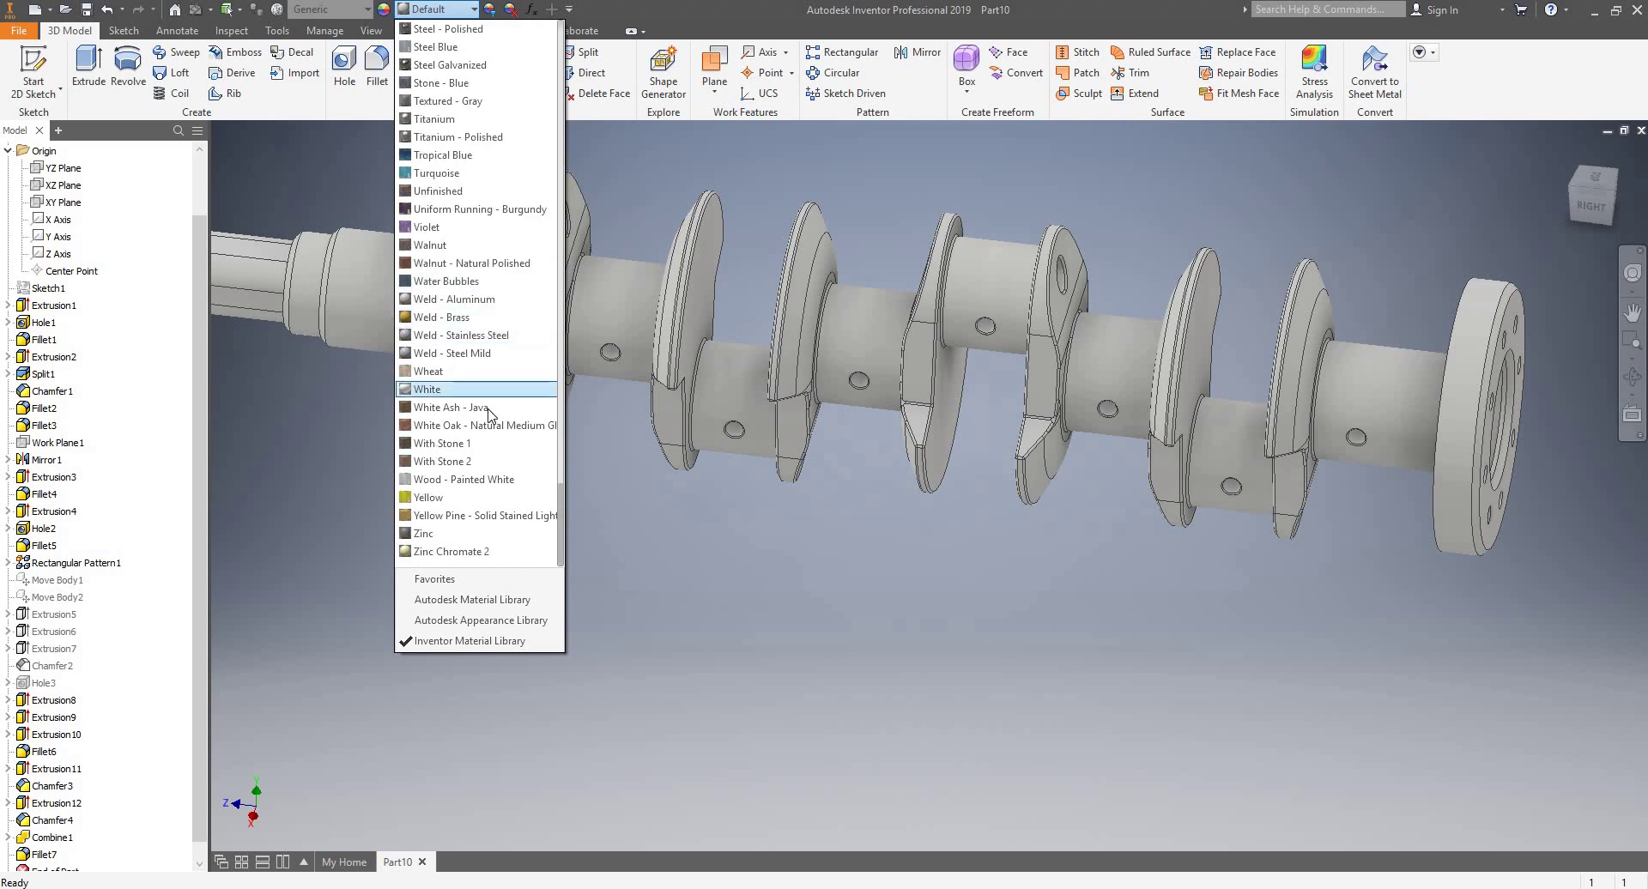
pyautogui.scroll(8, 489, 413)
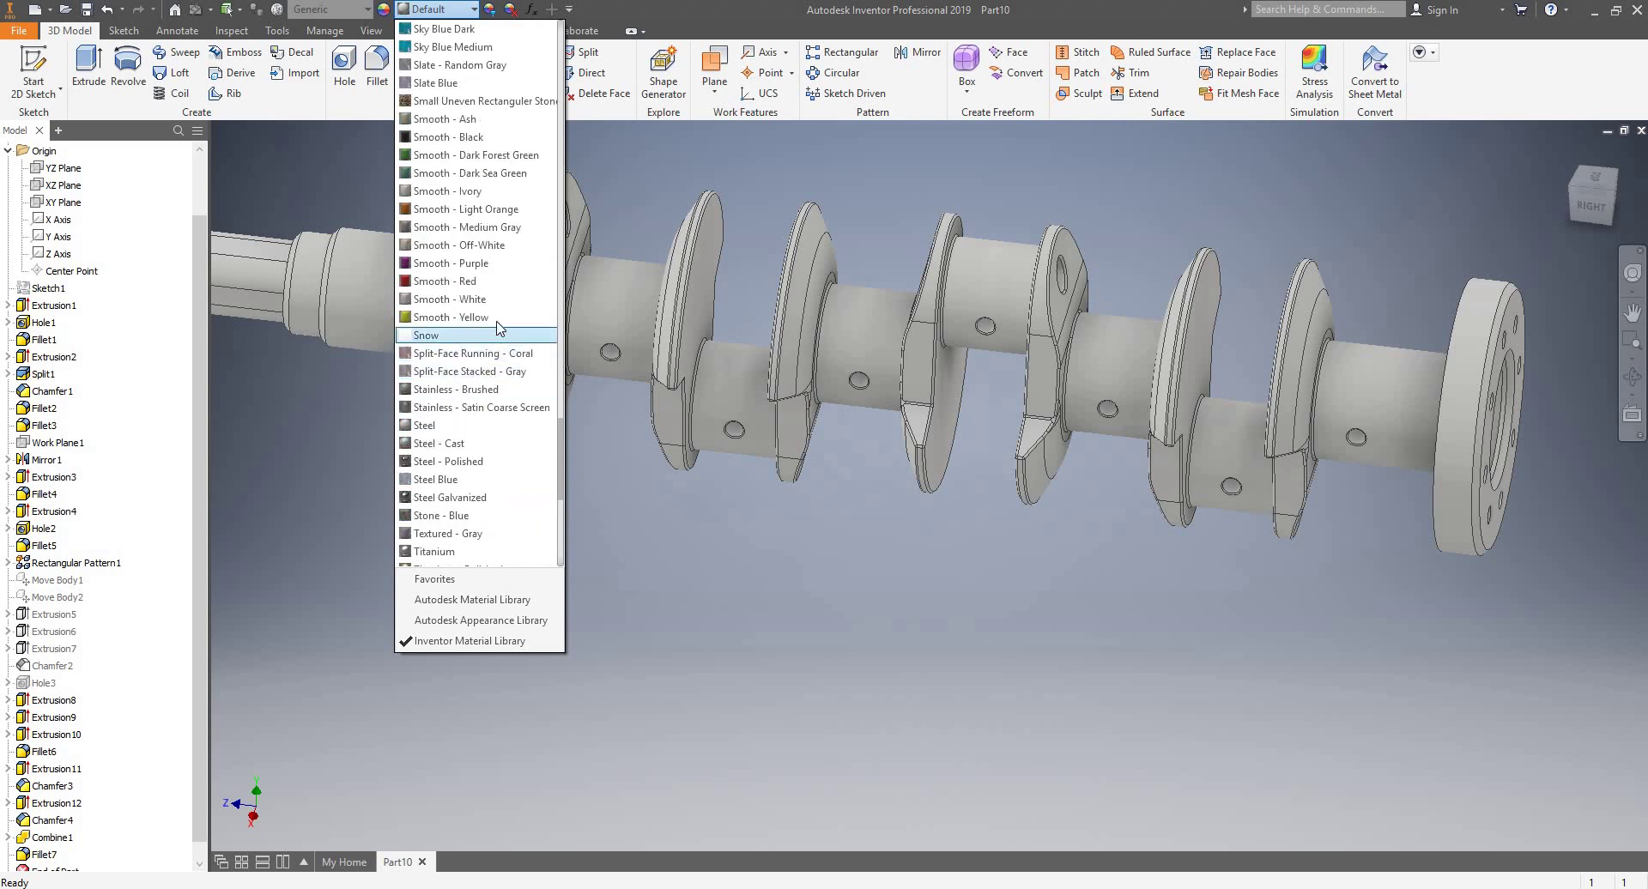
pyautogui.scroll(1, 505, 296)
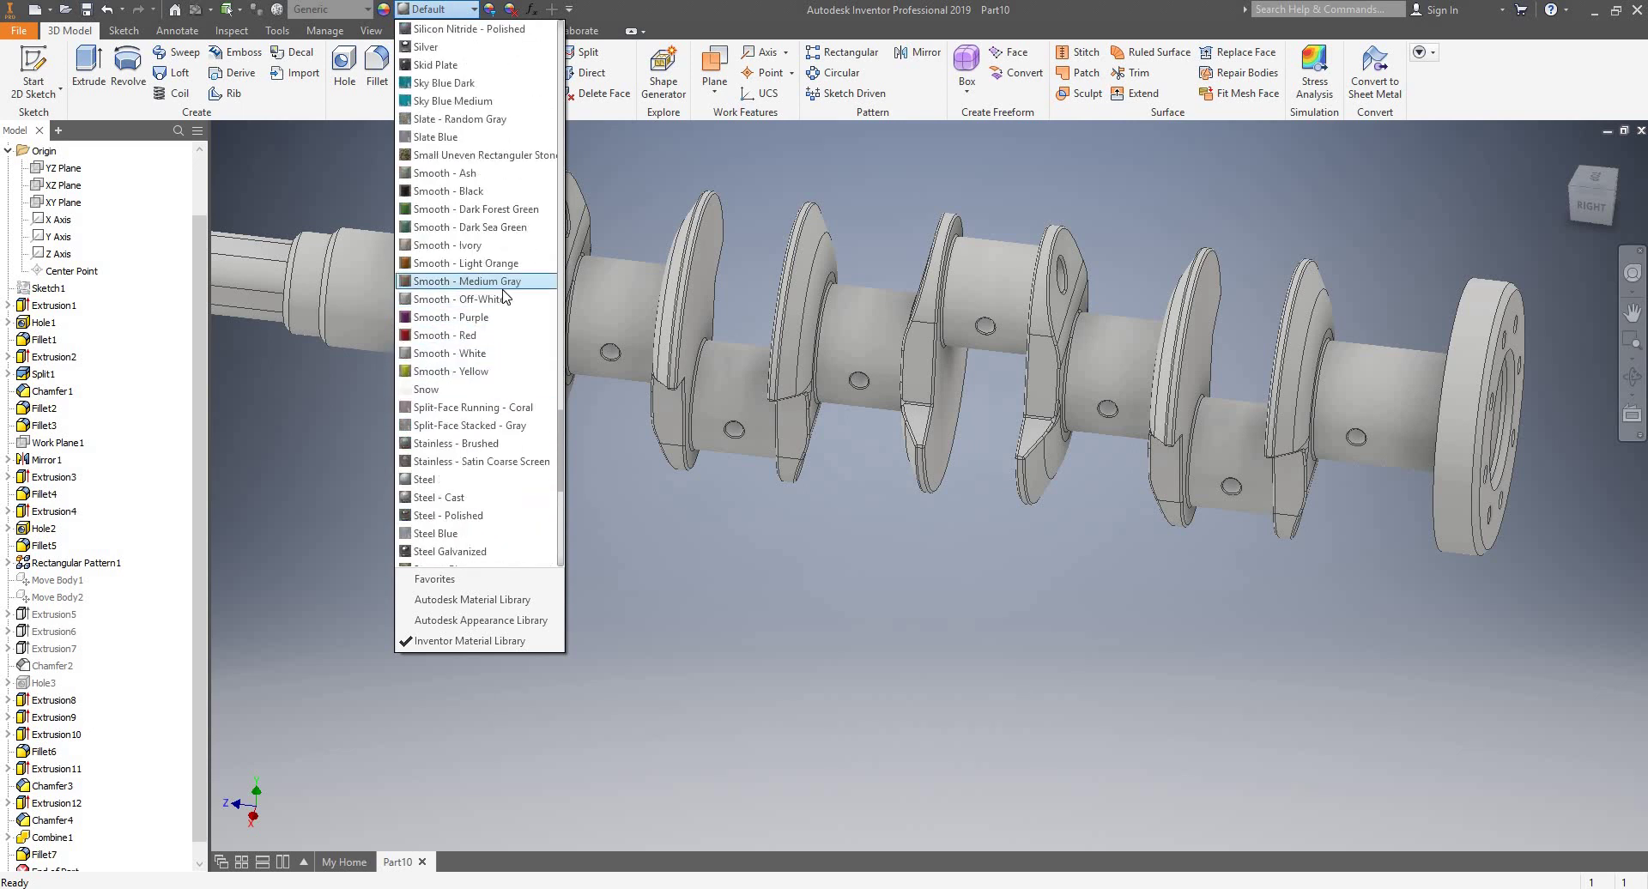
pyautogui.scroll(2, 504, 296)
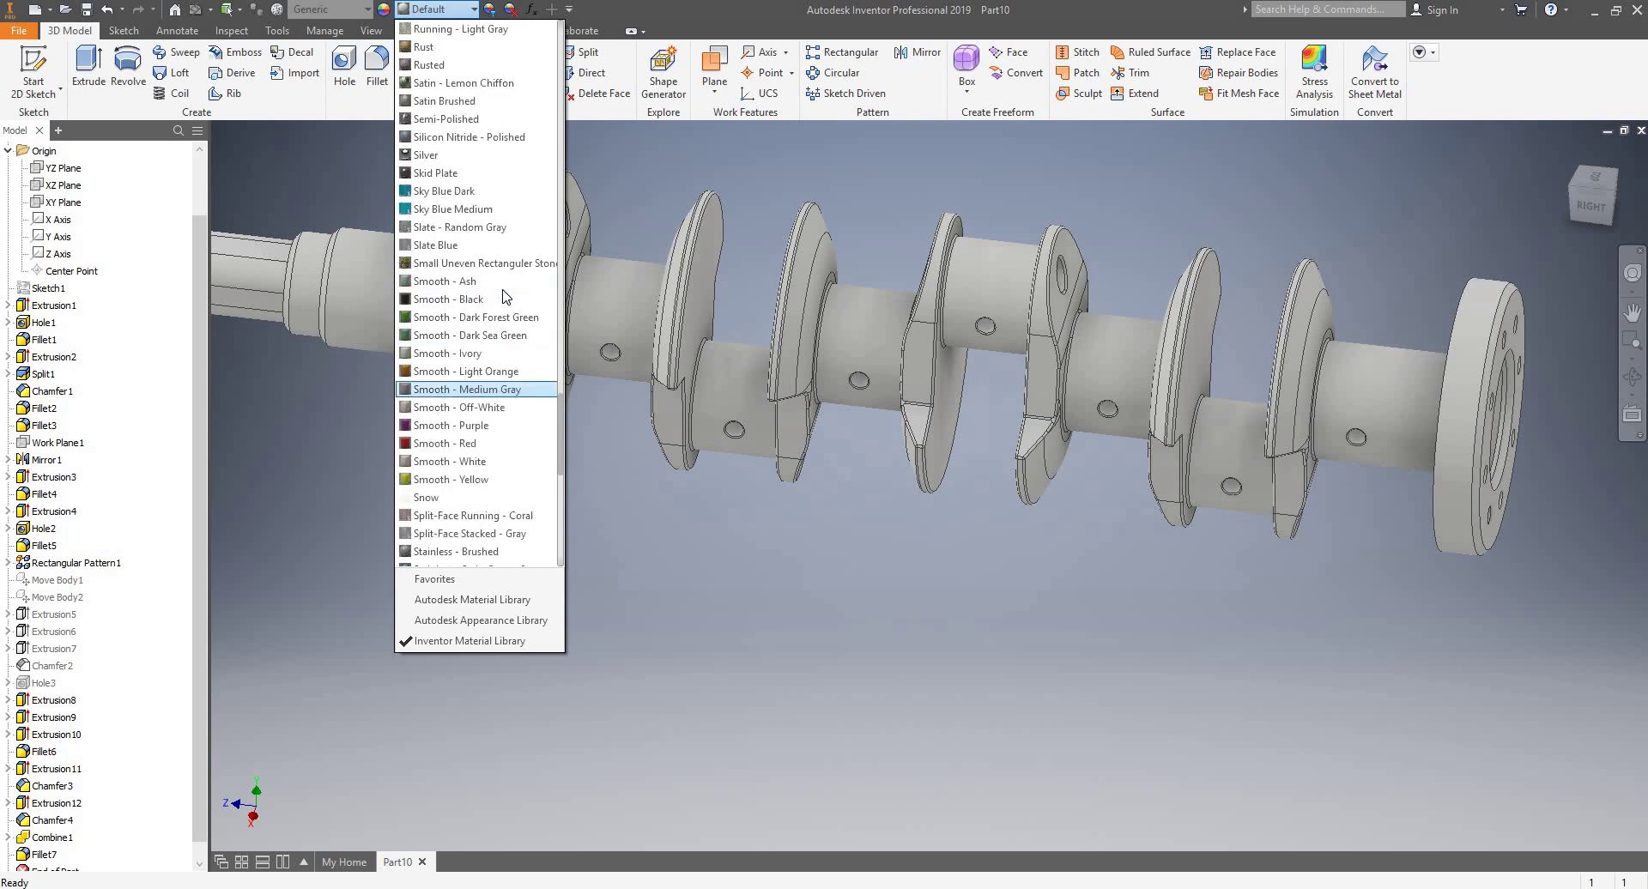
pyautogui.scroll(-2, 505, 297)
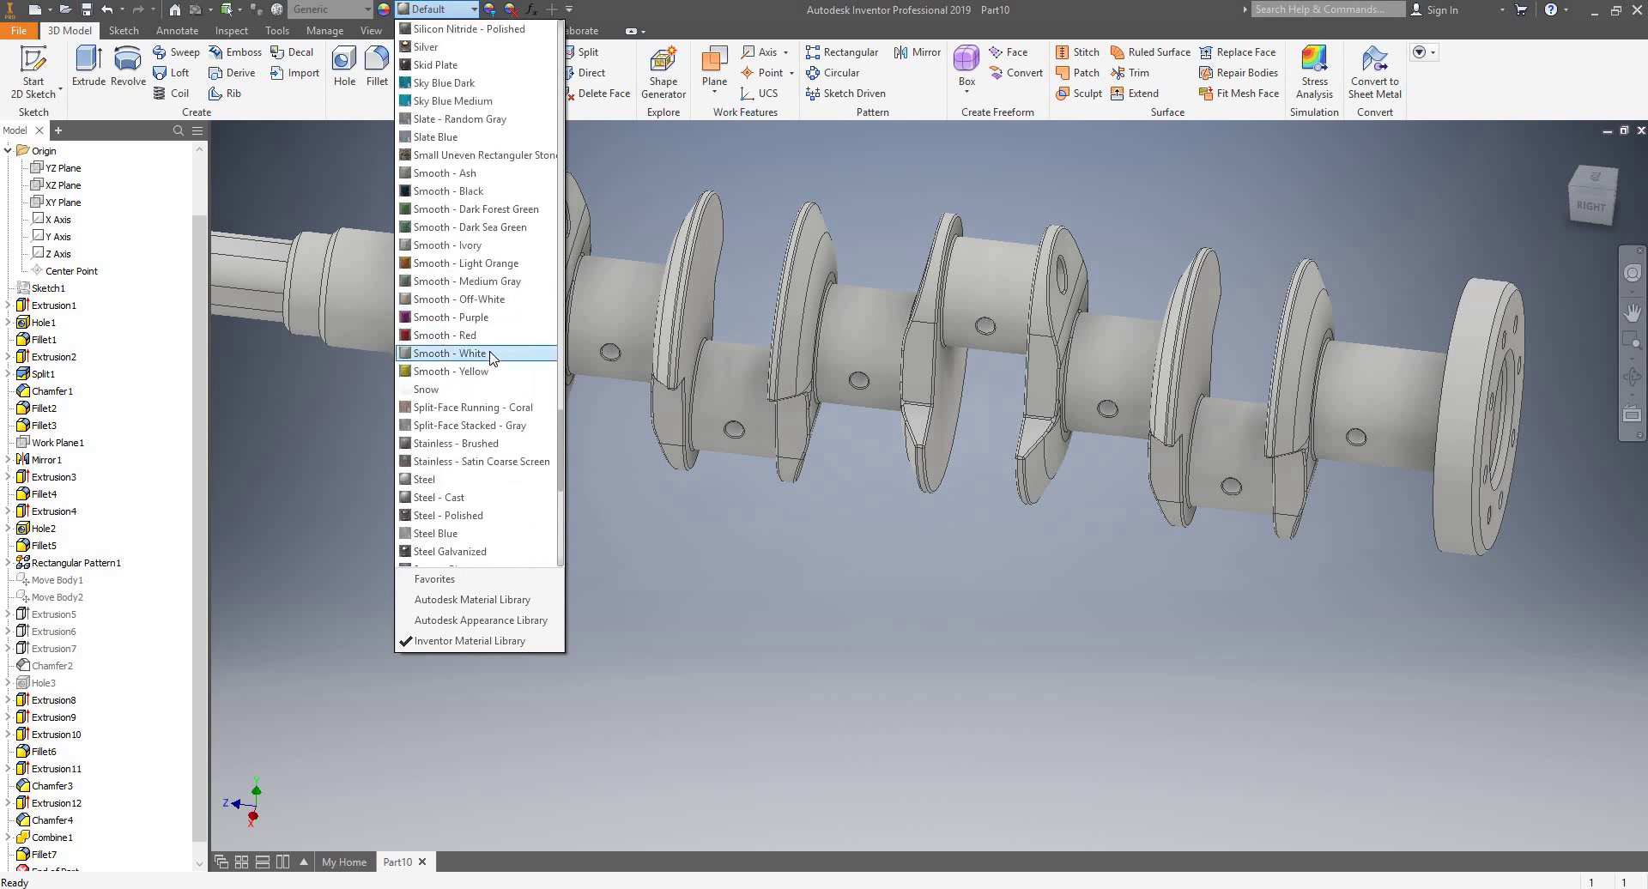
pyautogui.scroll(-1, 493, 355)
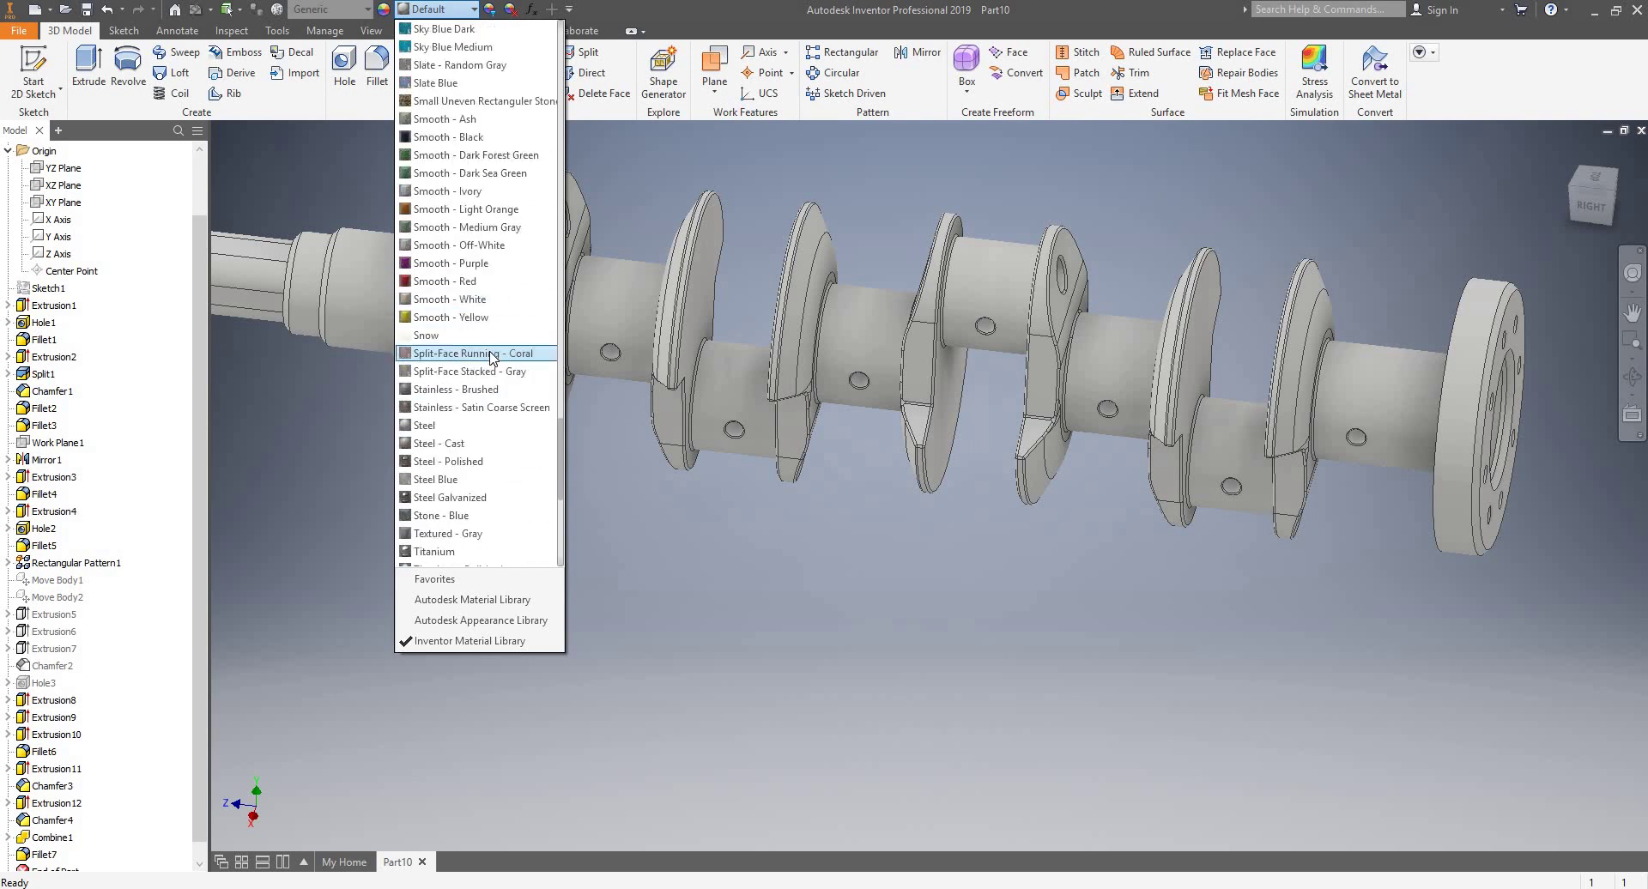
pyautogui.click(464, 439)
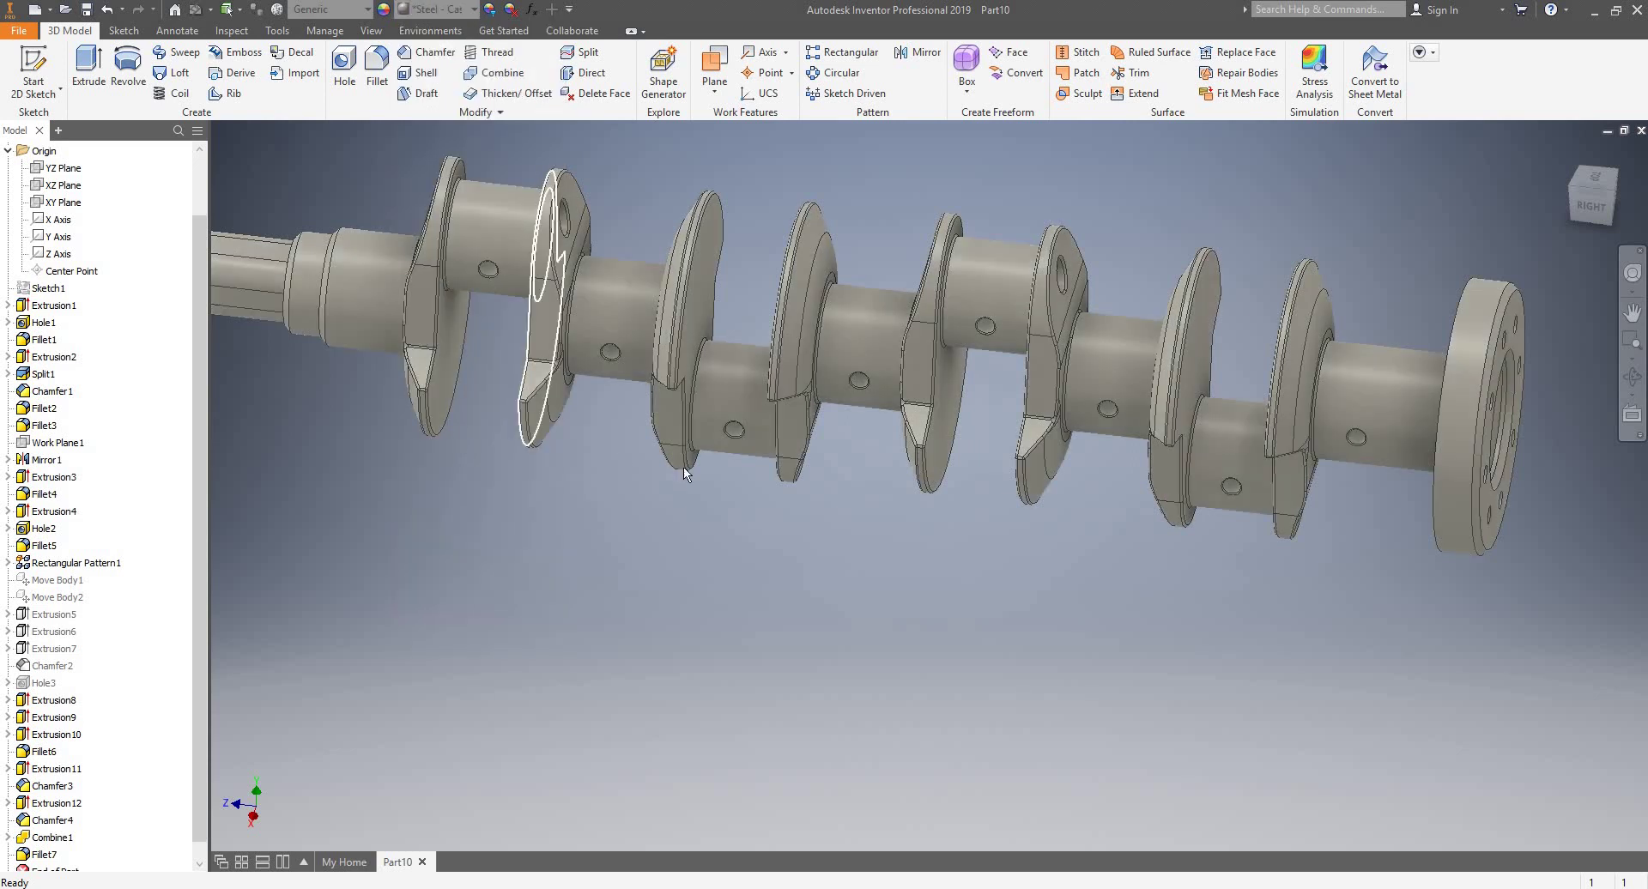
pyautogui.moveTo(684, 467); pyautogui.dragTo(821, 501, button='middle')
pyautogui.scroll(6, 819, 497)
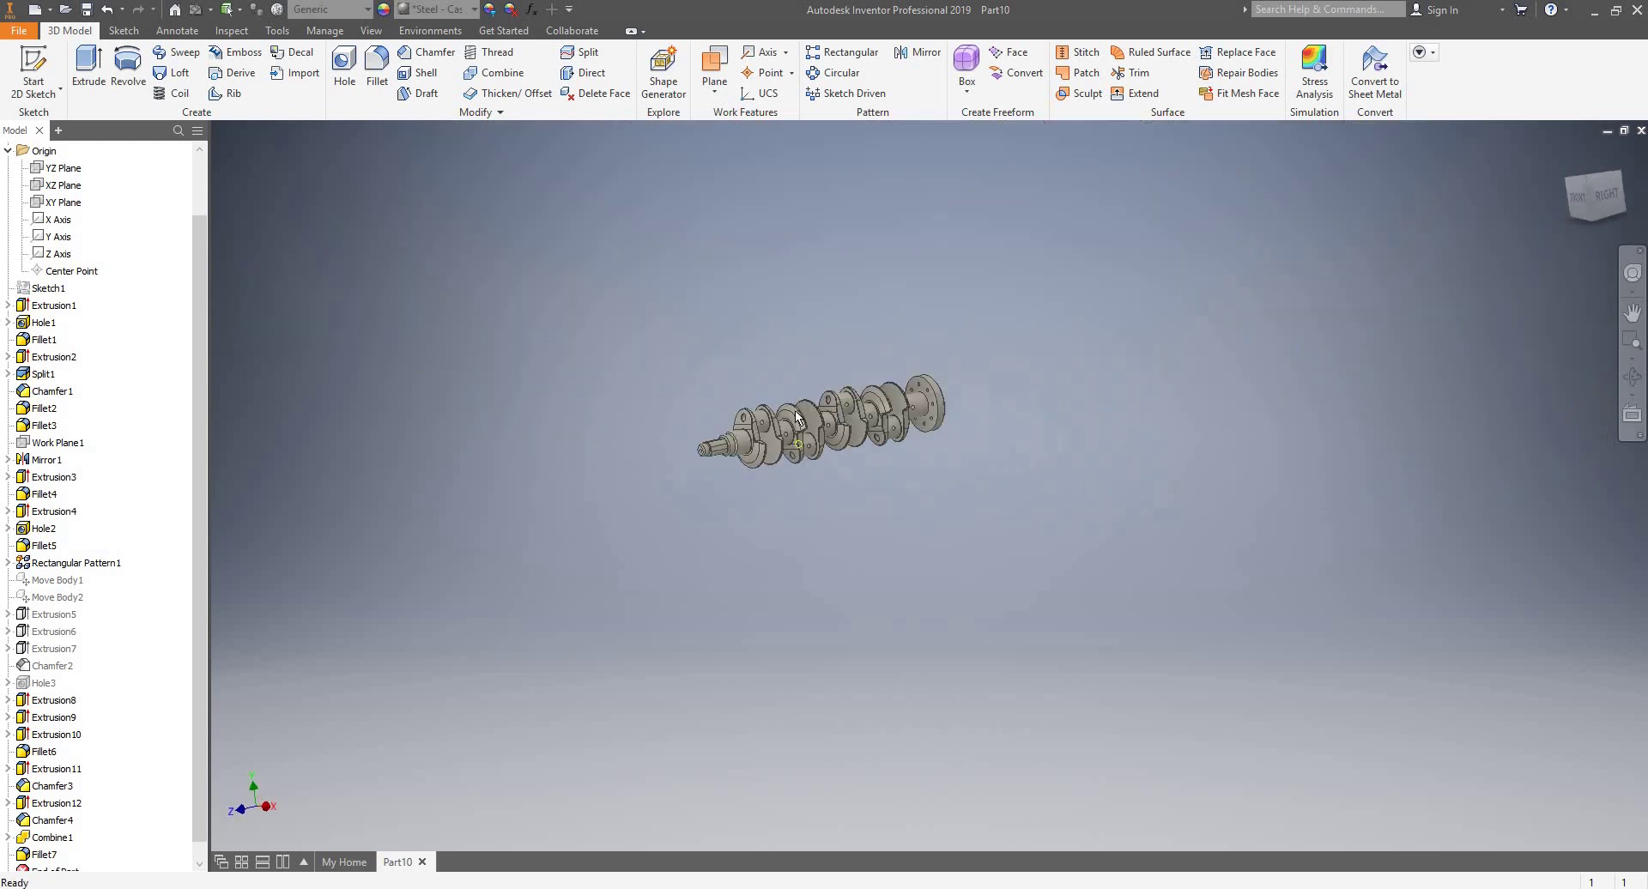
pyautogui.scroll(-5, 795, 410)
pyautogui.scroll(-2, 841, 502)
pyautogui.click(240, 10)
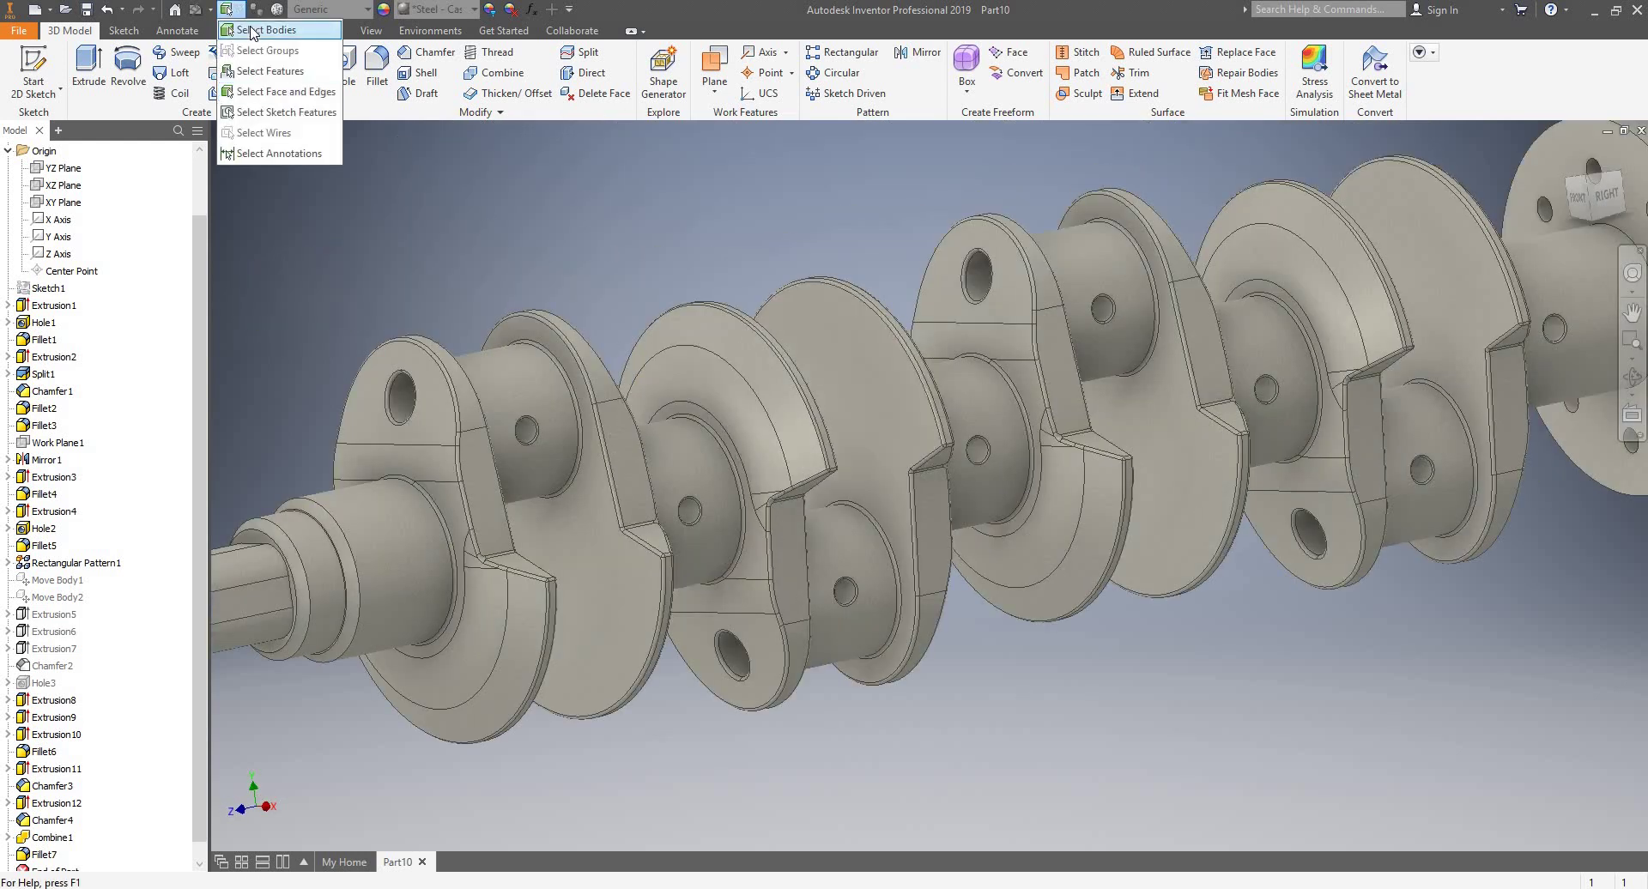
pyautogui.click(327, 364)
pyautogui.click(331, 539)
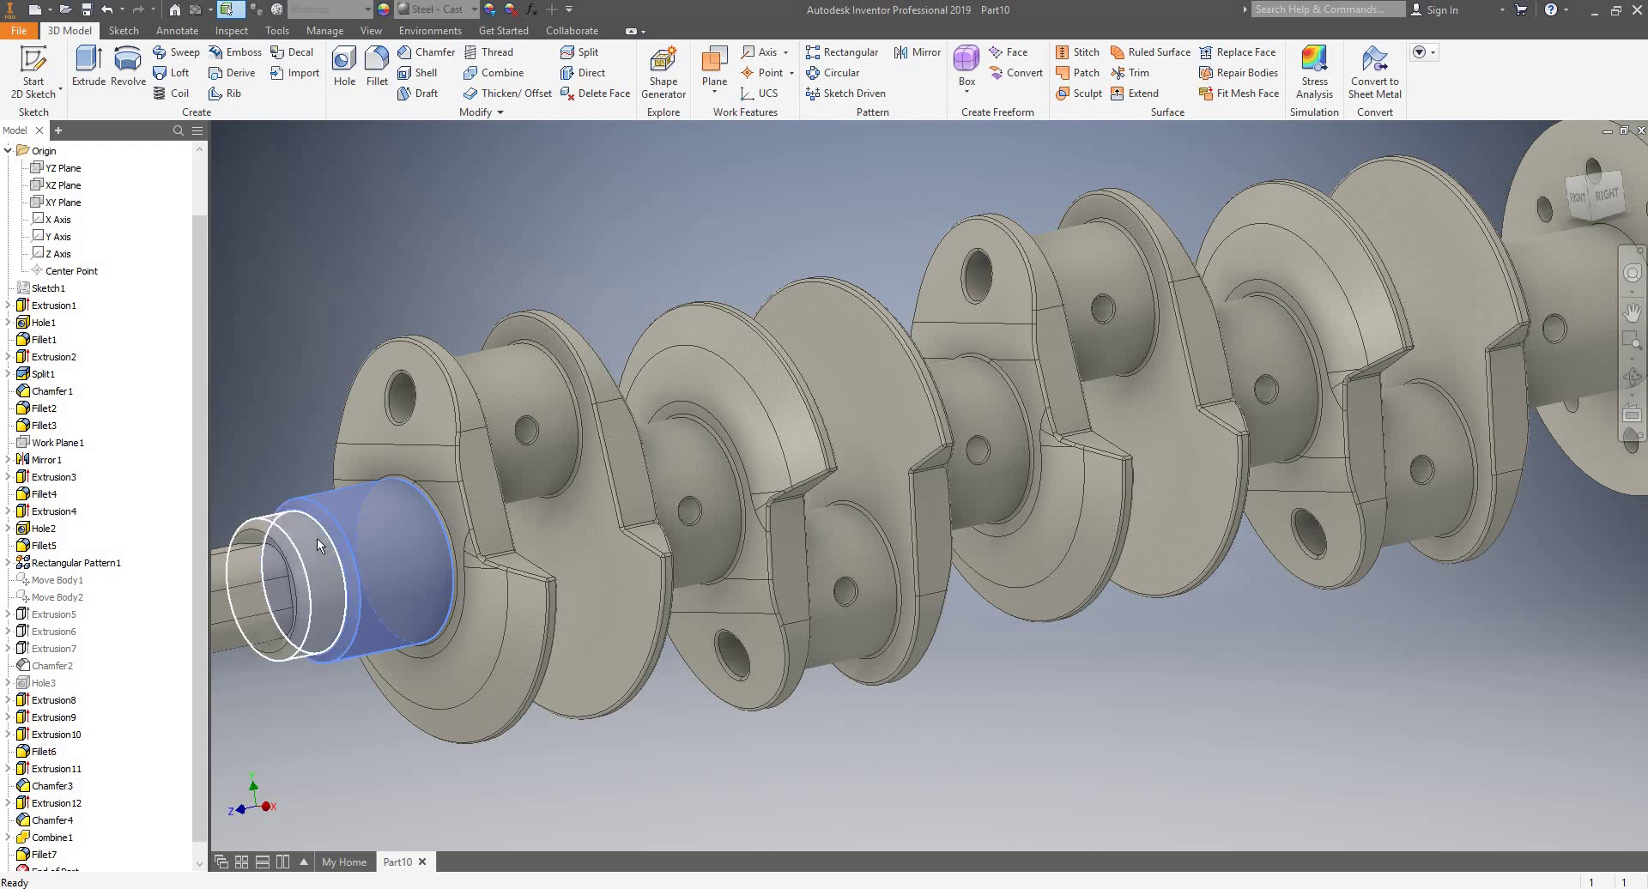
pyautogui.keyDown('ctrl'); pyautogui.click(316, 538); pyautogui.keyUp('ctrl')
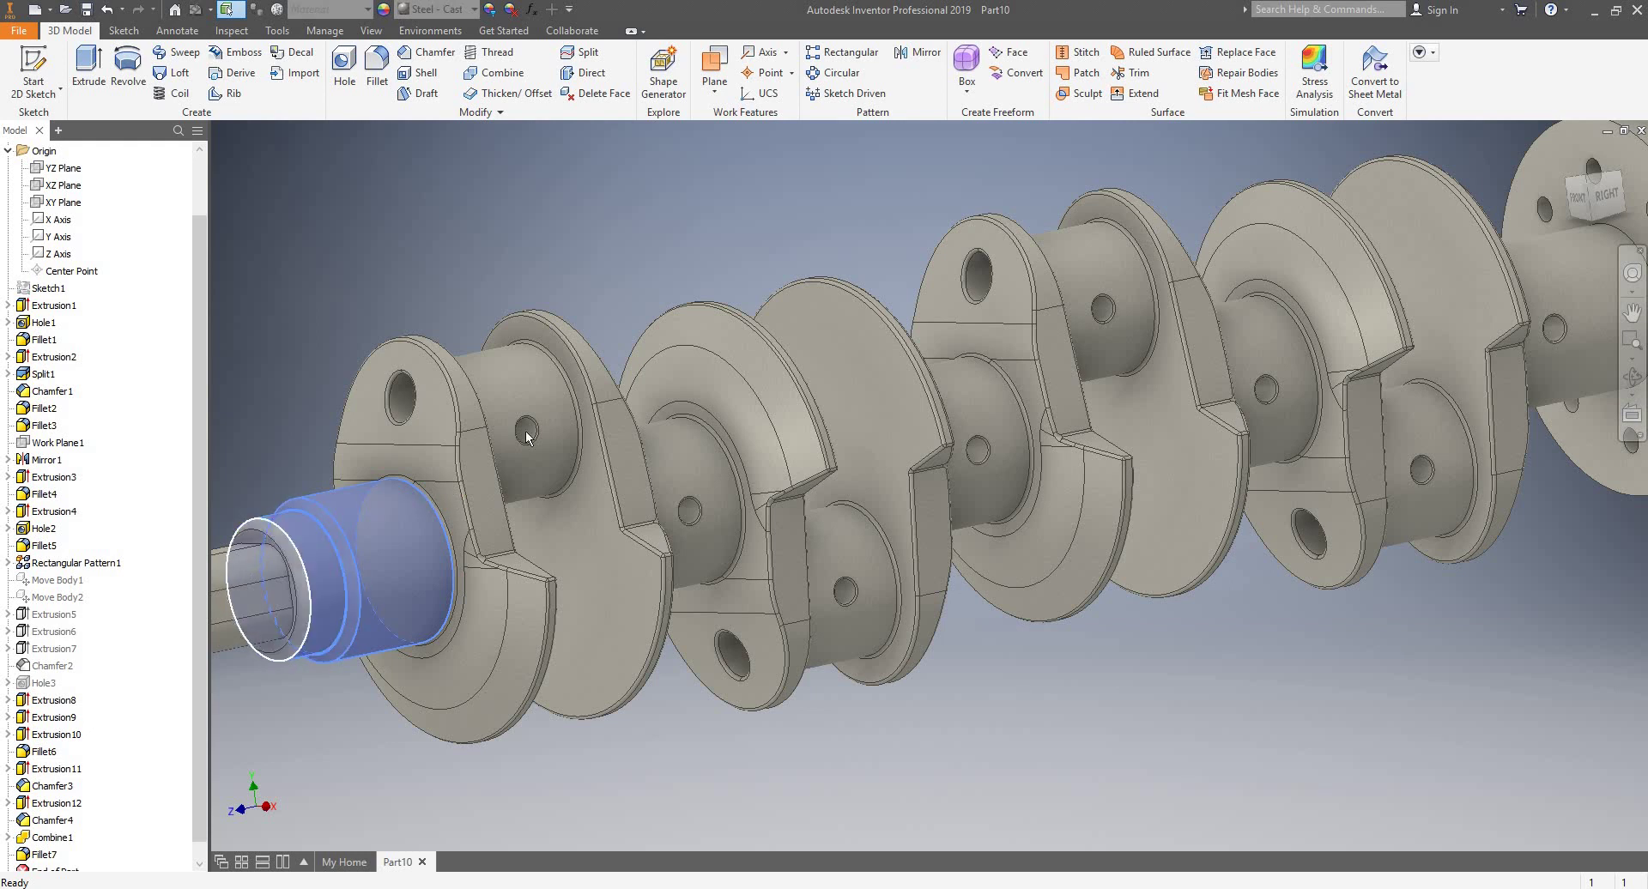
pyautogui.scroll(4, 378, 472)
pyautogui.scroll(-5, 313, 507)
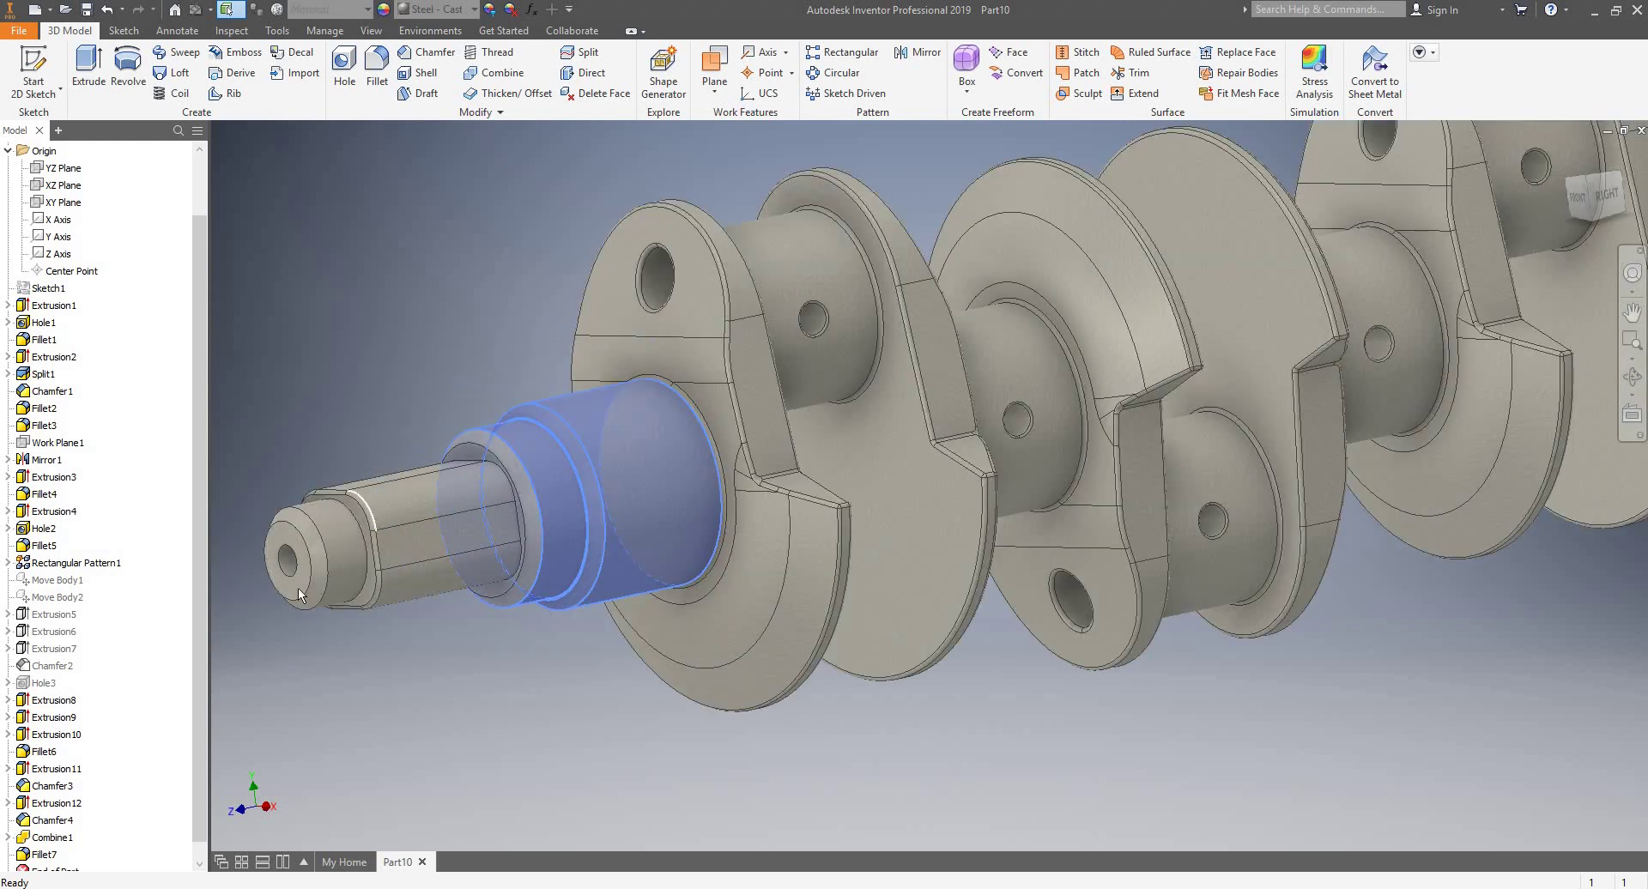
pyautogui.keyDown('ctrl'); pyautogui.click(307, 564); pyautogui.keyUp('ctrl')
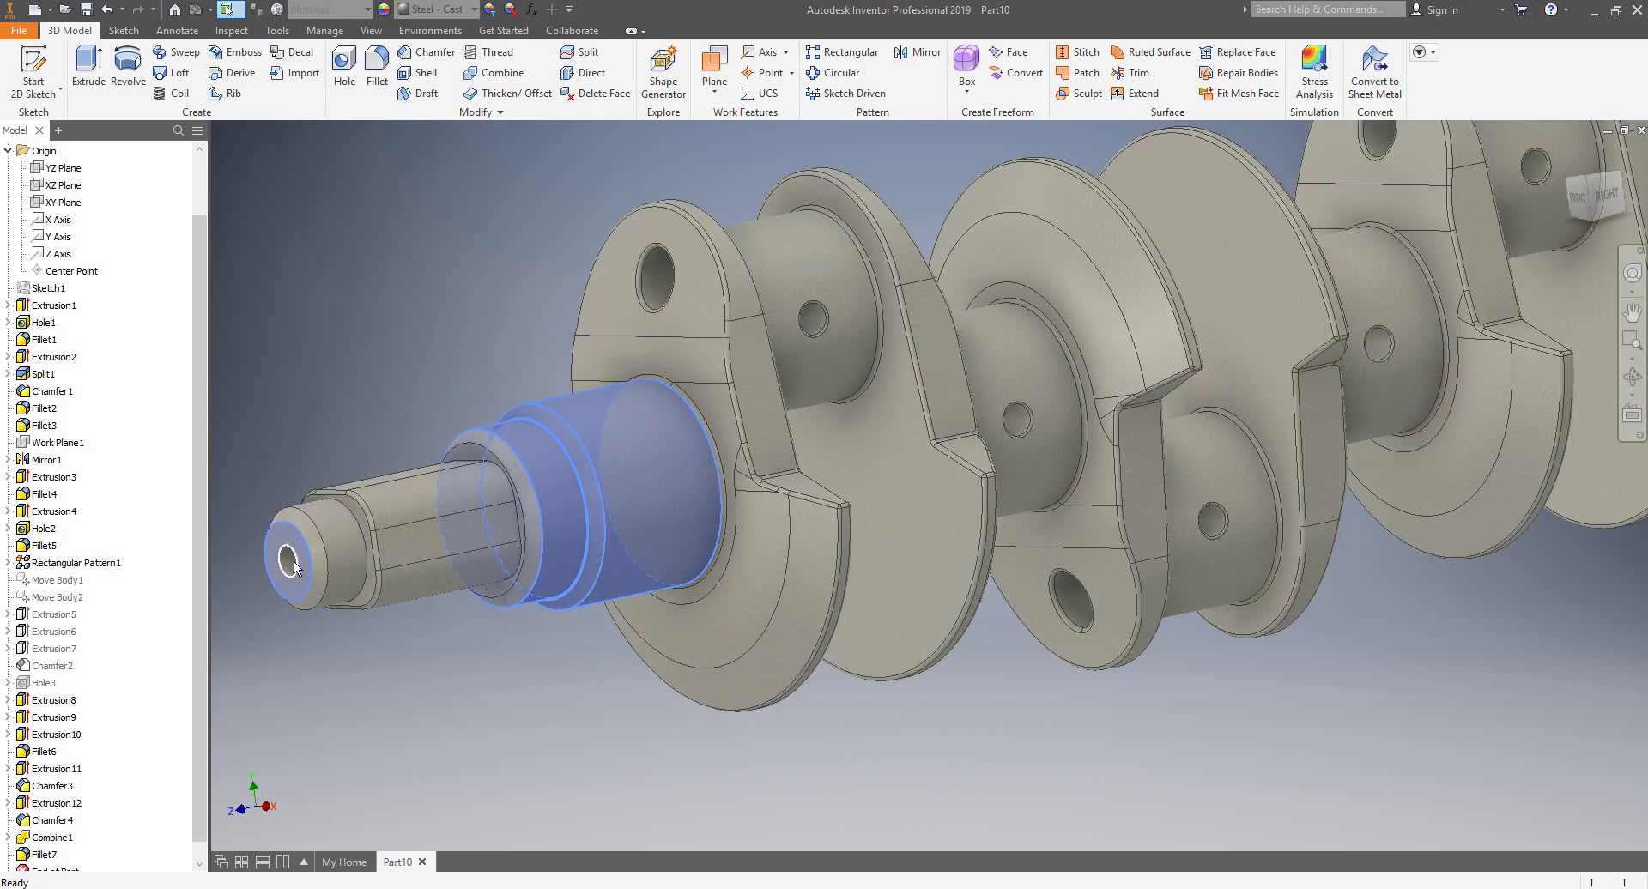
pyautogui.keyDown('ctrl'); pyautogui.click(292, 567); pyautogui.keyUp('ctrl')
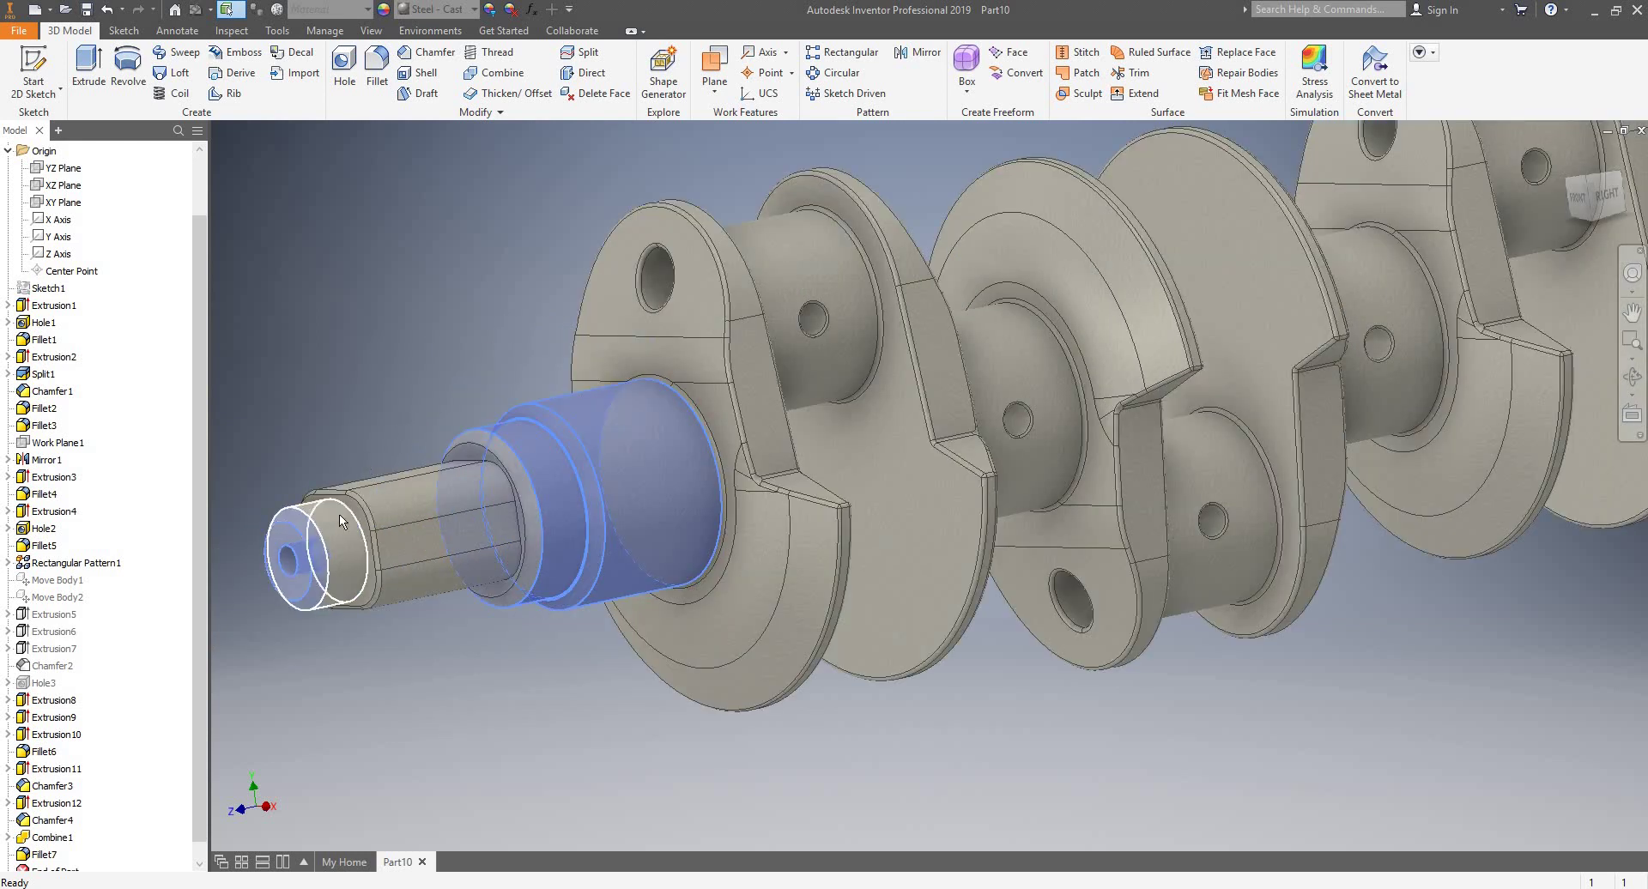
pyautogui.keyDown('ctrl'); pyautogui.click(338, 513); pyautogui.keyUp('ctrl')
pyautogui.keyDown('ctrl'); pyautogui.click(384, 502); pyautogui.keyUp('ctrl')
pyautogui.scroll(-5, 384, 501)
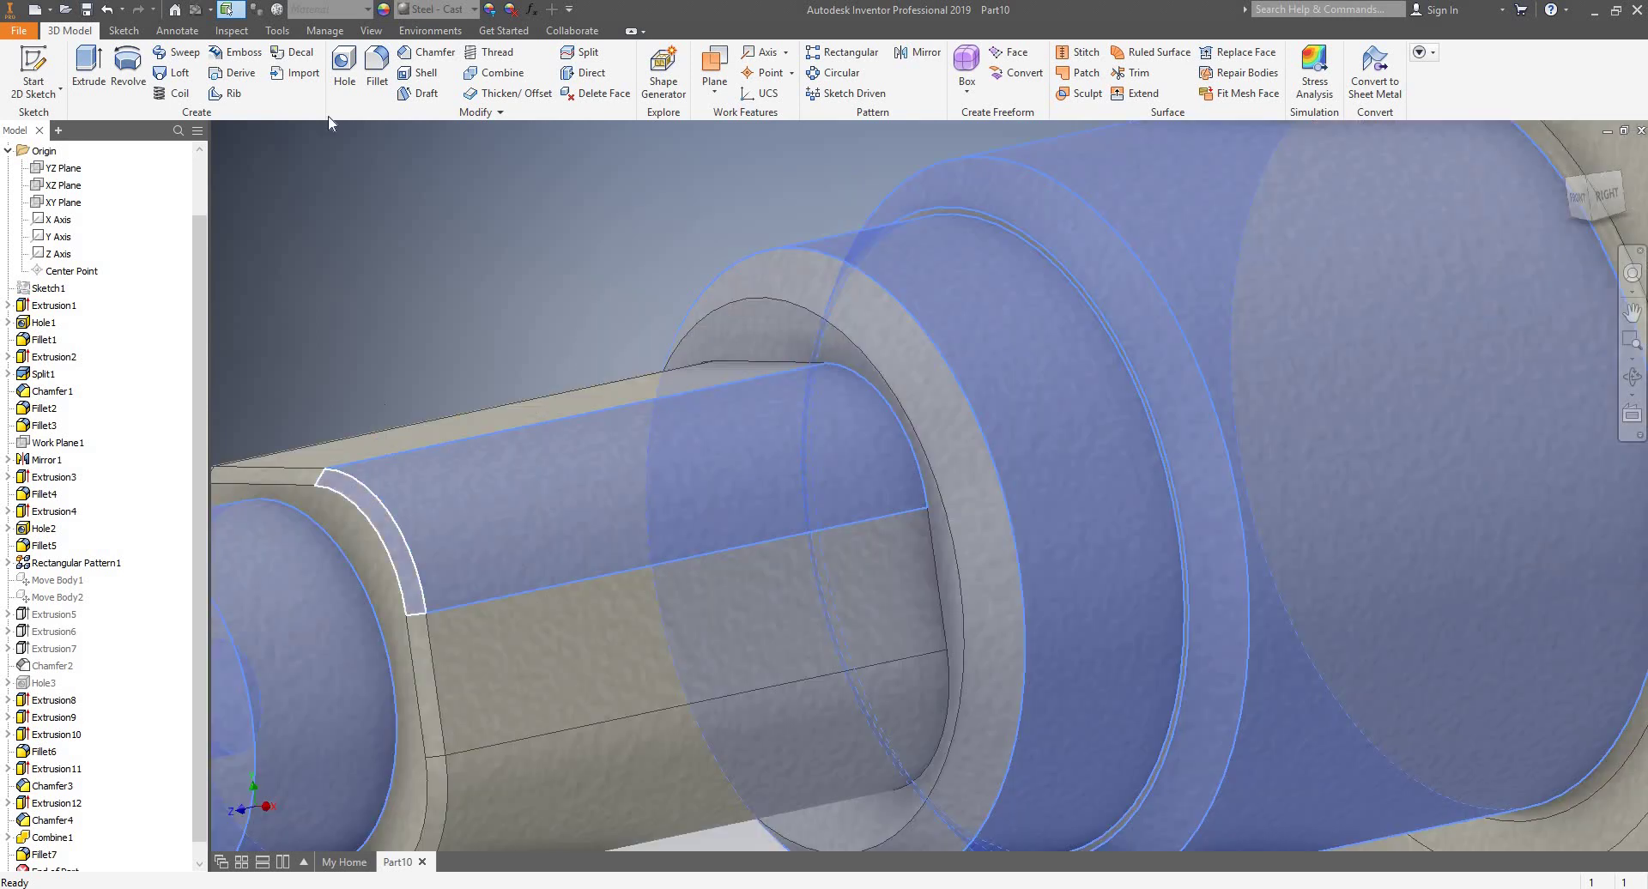
pyautogui.click(239, 15)
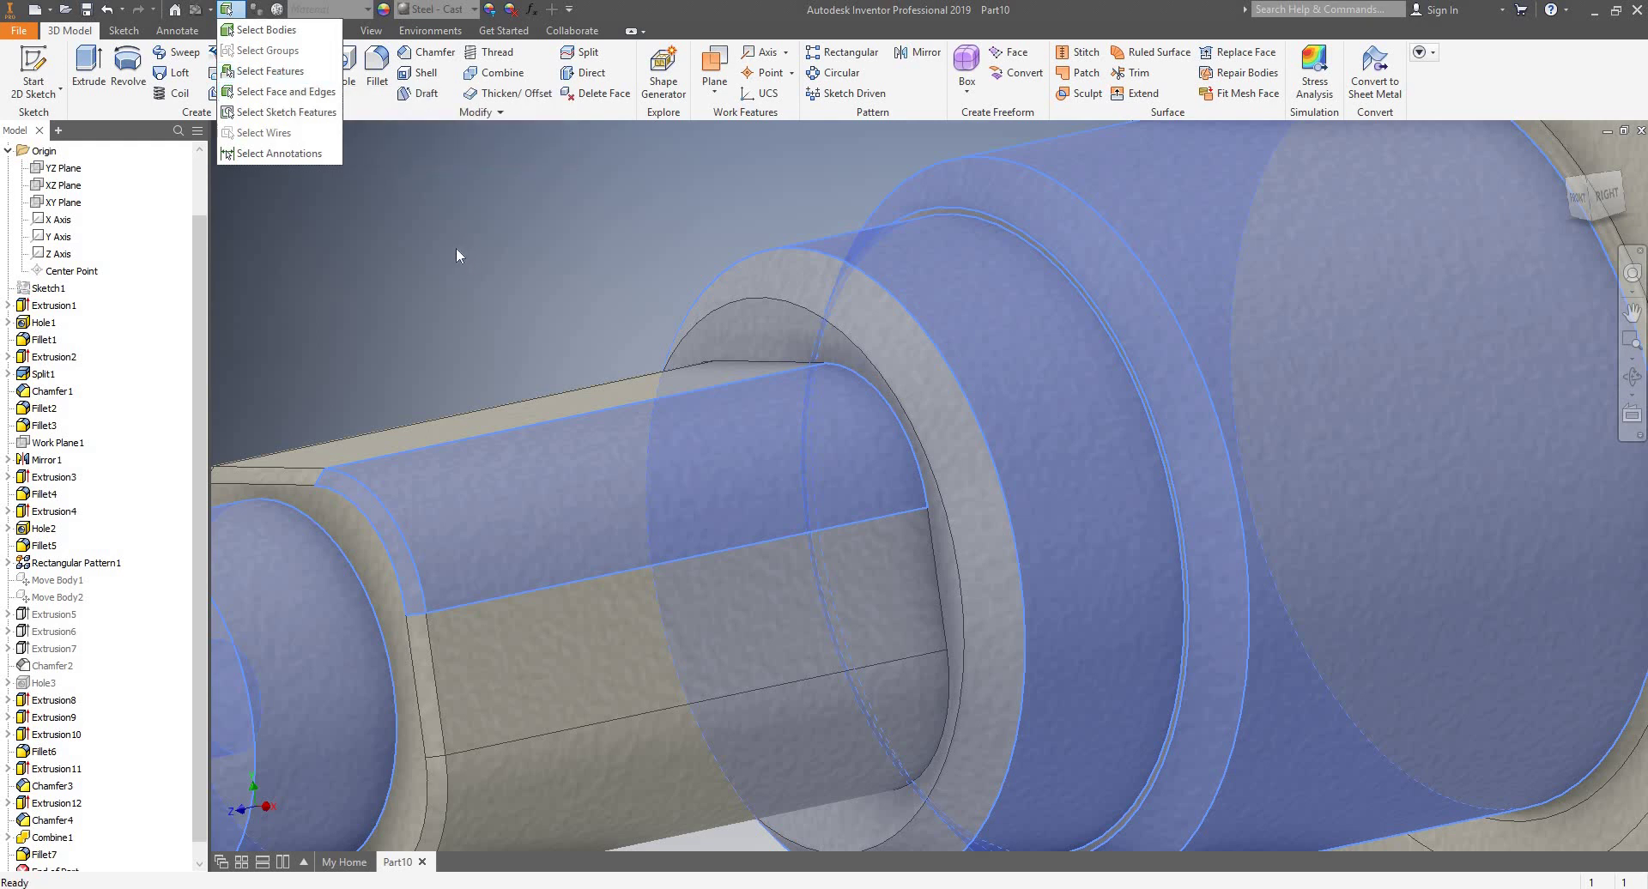
pyautogui.click(426, 319)
# - Restrict selection to features and select the features forming the stepped, flat-sided front end of the crankshaft
pyautogui.scroll(5, 425, 319)
pyautogui.scroll(5, 594, 297)
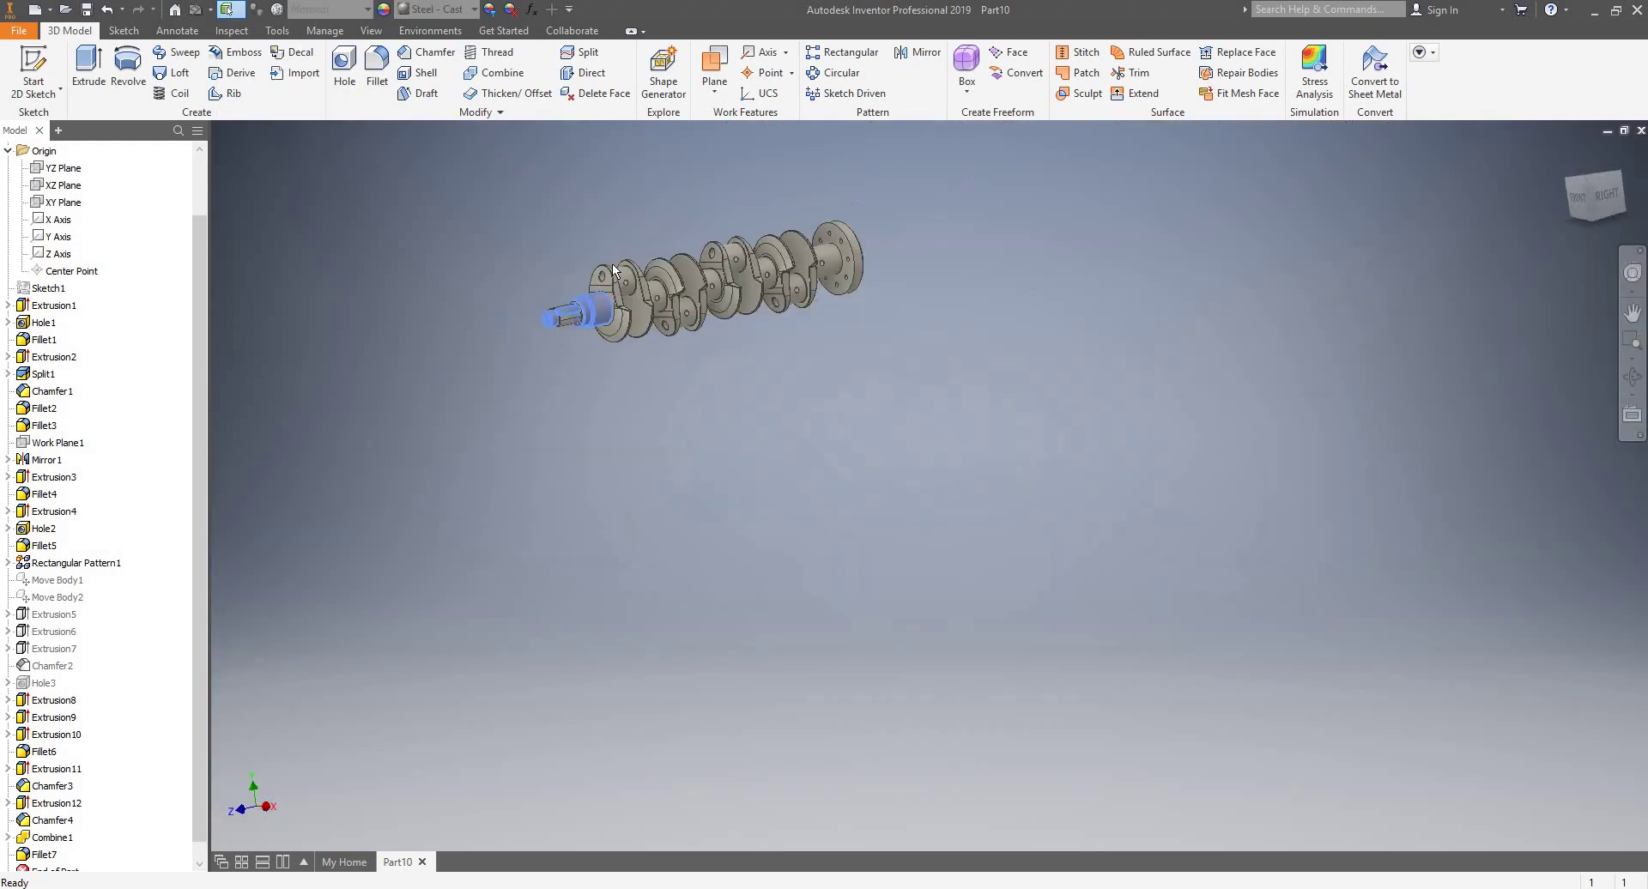
pyautogui.scroll(-7, 590, 300)
pyautogui.scroll(5, 404, 337)
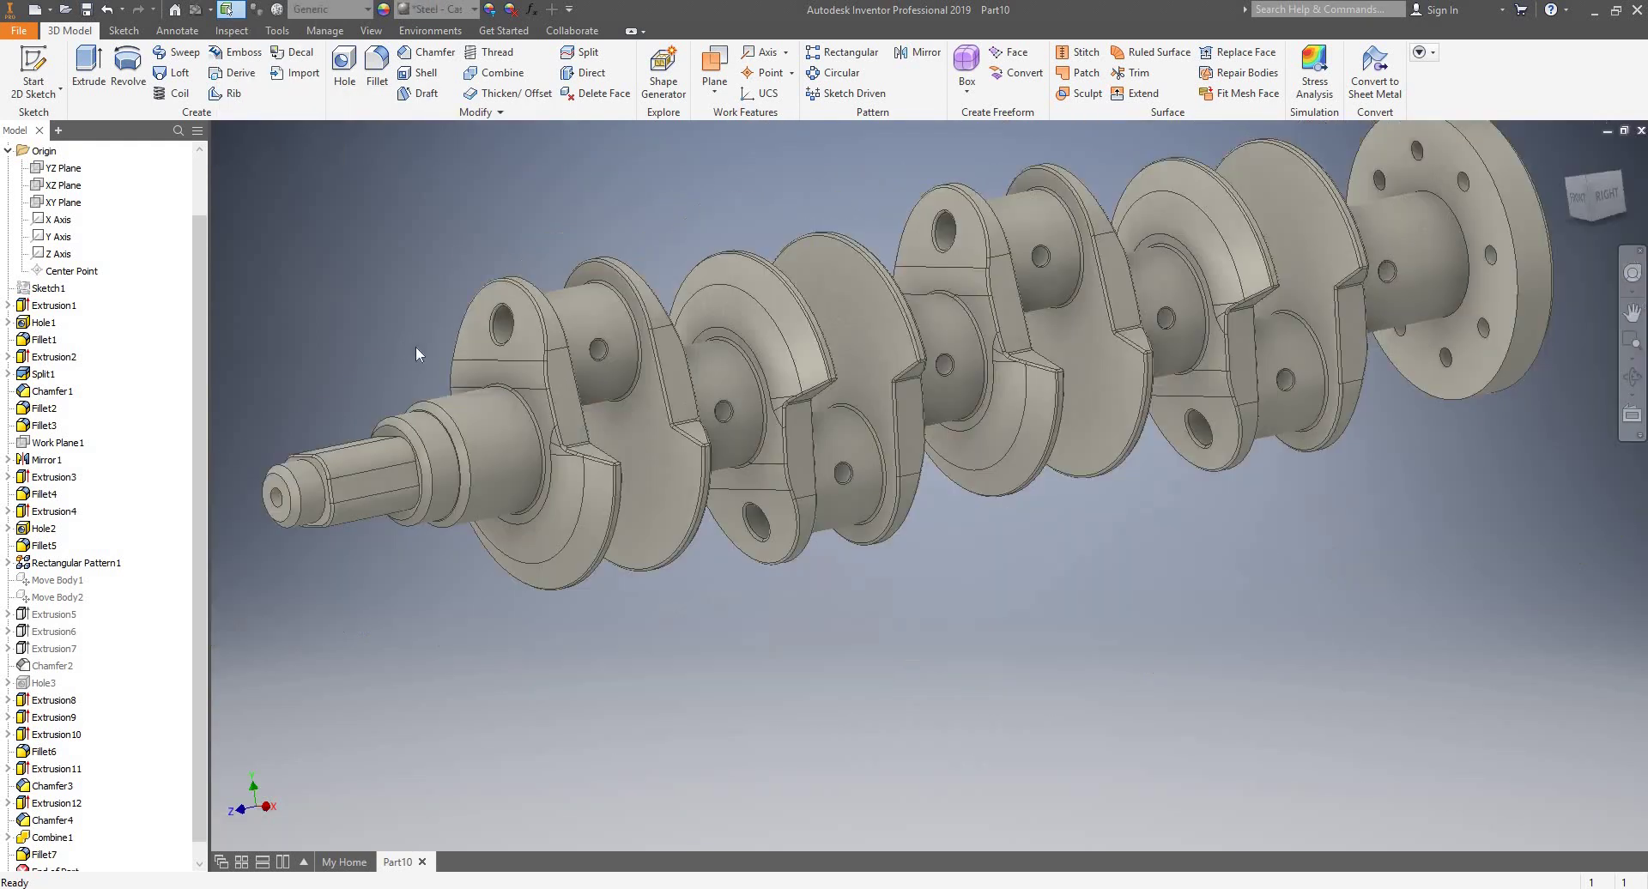
pyautogui.click(246, 11)
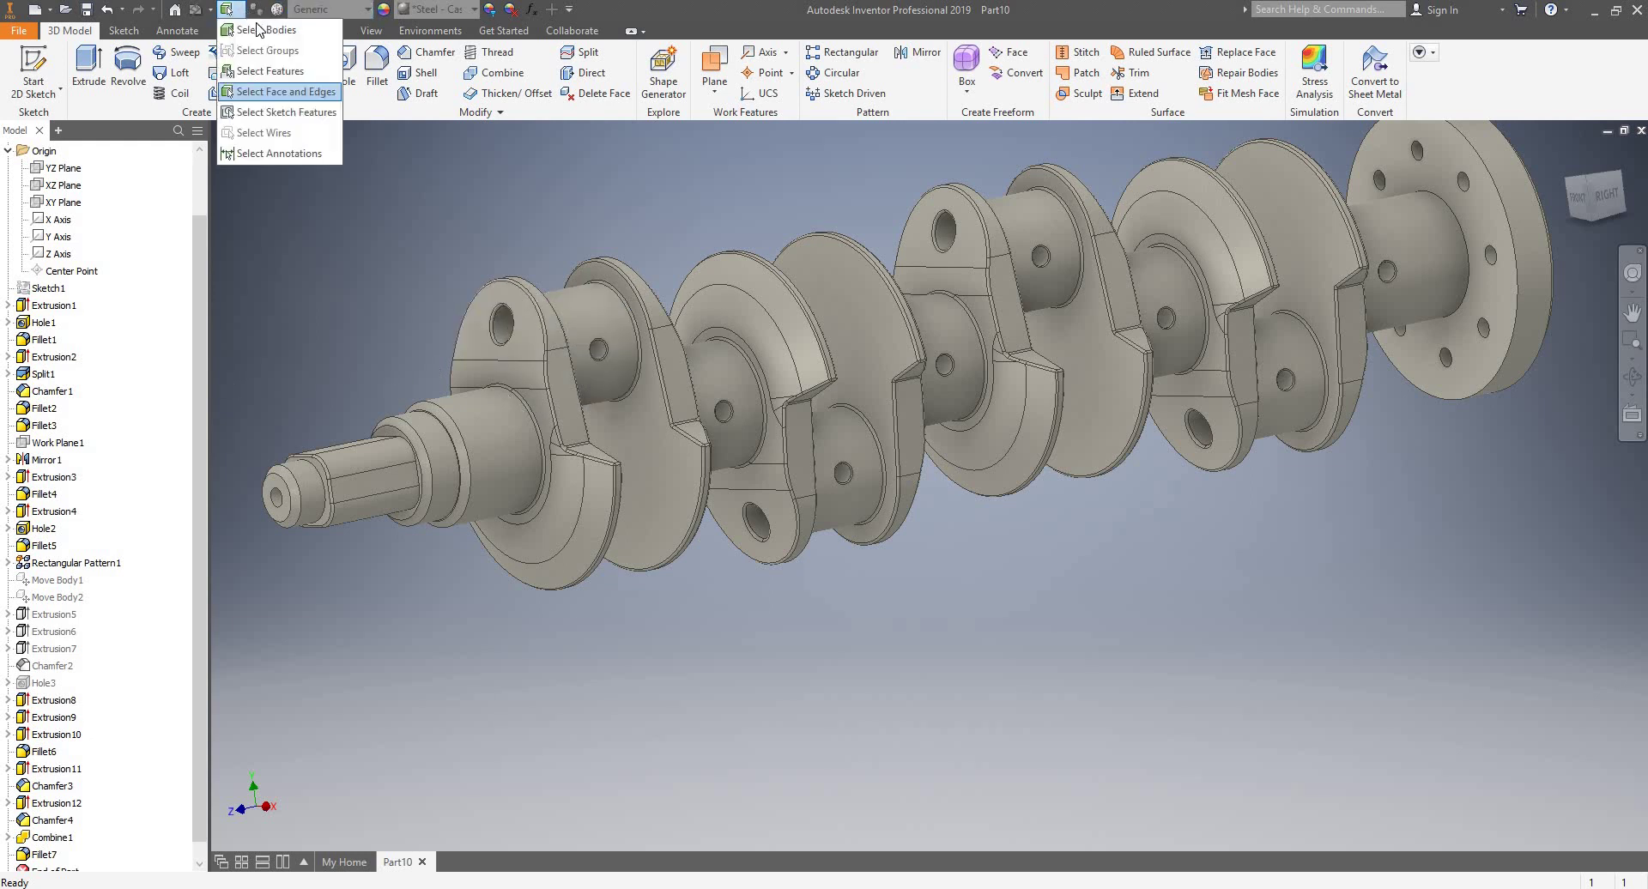
pyautogui.click(275, 73)
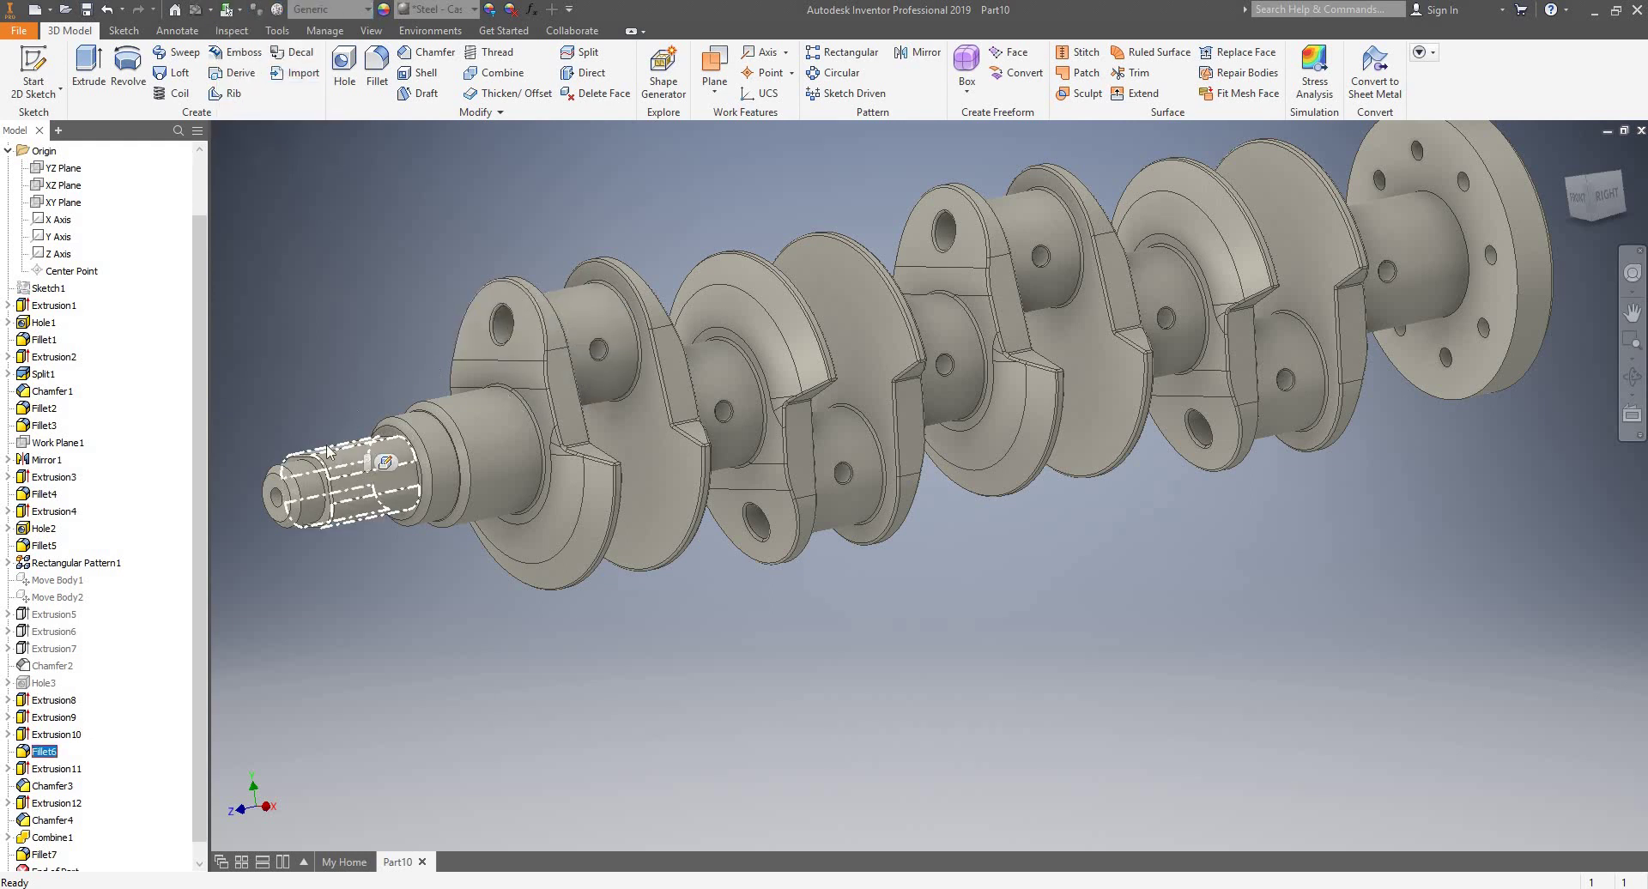
pyautogui.keyDown('ctrl'); pyautogui.click(306, 482); pyautogui.keyUp('ctrl')
pyautogui.keyDown('ctrl'); pyautogui.click(277, 496); pyautogui.keyUp('ctrl')
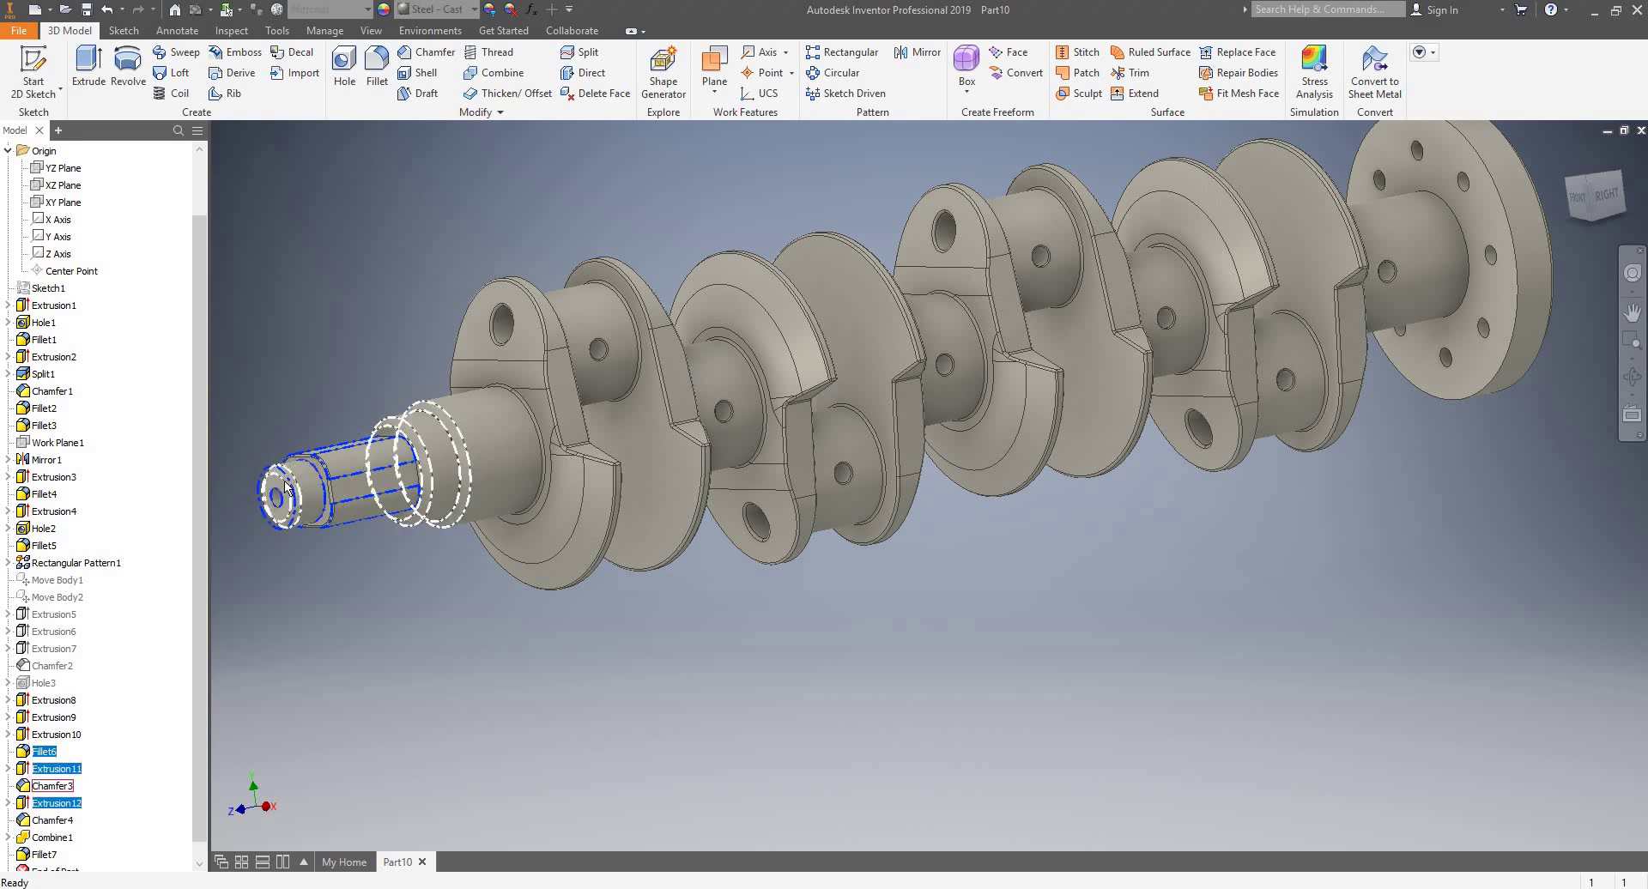
pyautogui.keyDown('ctrl'); pyautogui.click(436, 452); pyautogui.keyUp('ctrl')
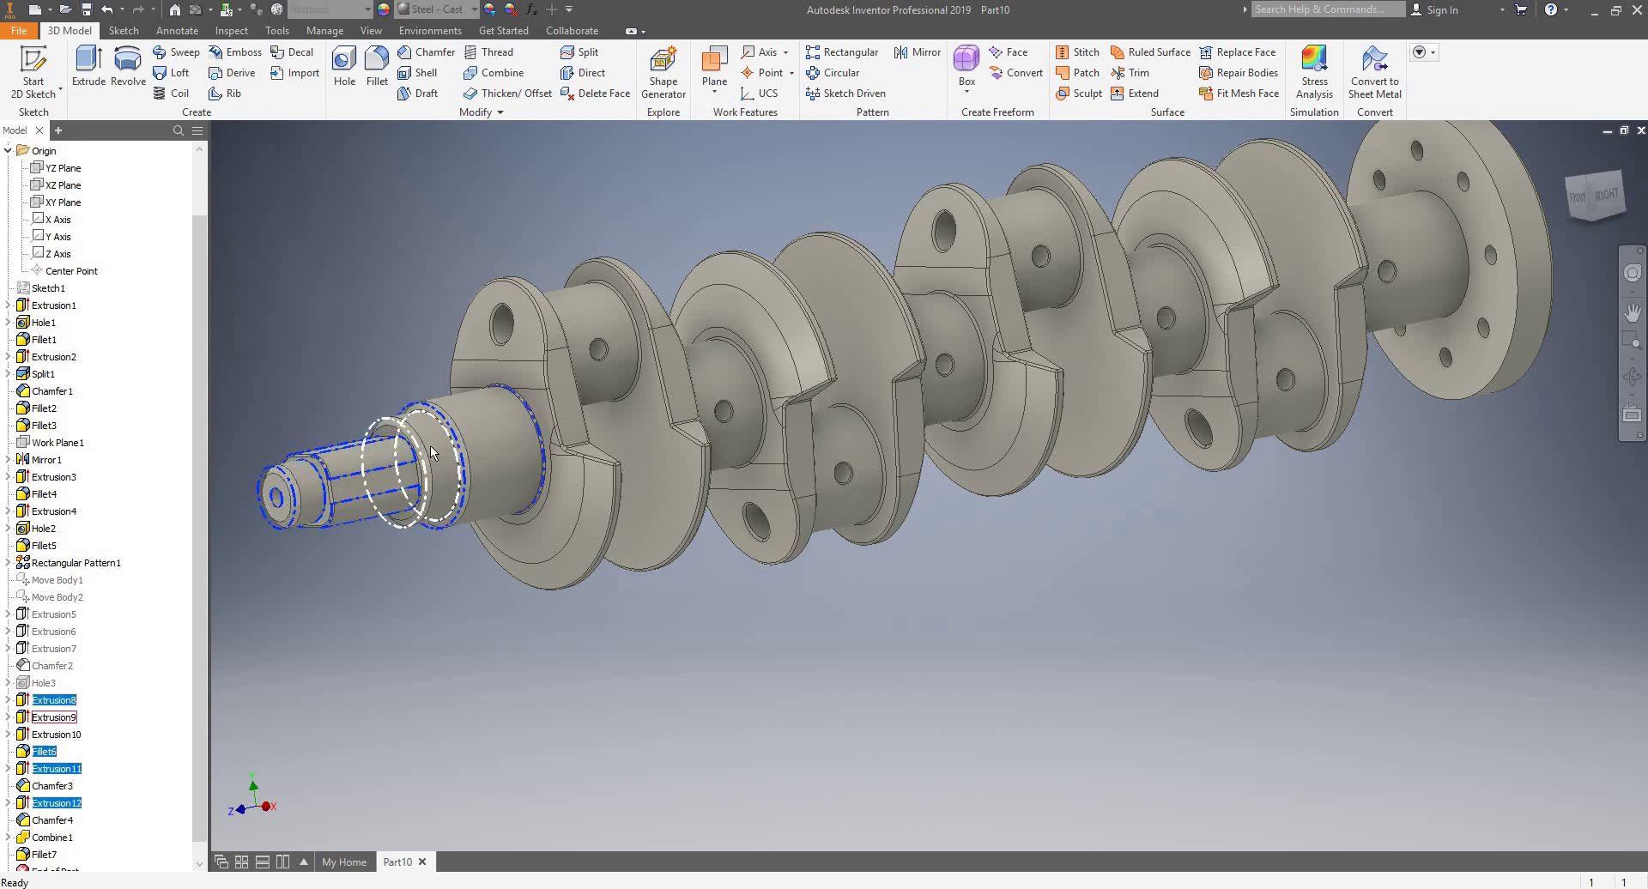
pyautogui.keyDown('ctrl'); pyautogui.click(486, 407); pyautogui.keyUp('ctrl')
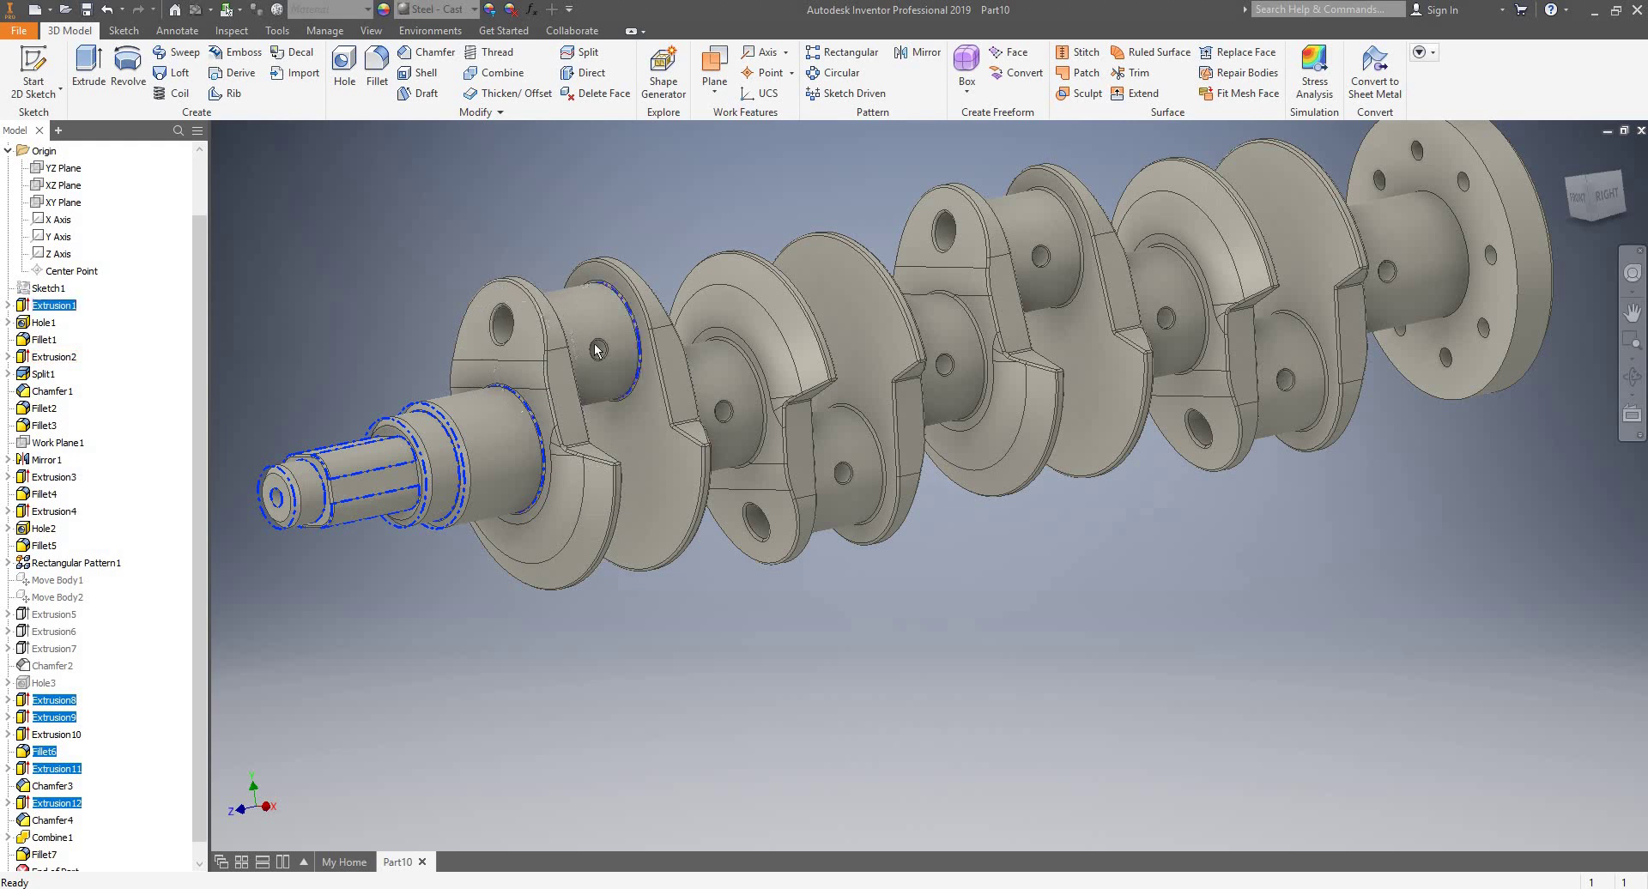
# - Add the first web's hole and the oil holes of the first crankpin and adjacent journal to the selection, excluding both cylindrical extrusions
pyautogui.keyDown('ctrl'); pyautogui.click(498, 326); pyautogui.keyUp('ctrl')
pyautogui.keyDown('ctrl'); pyautogui.click(501, 326); pyautogui.keyUp('ctrl')
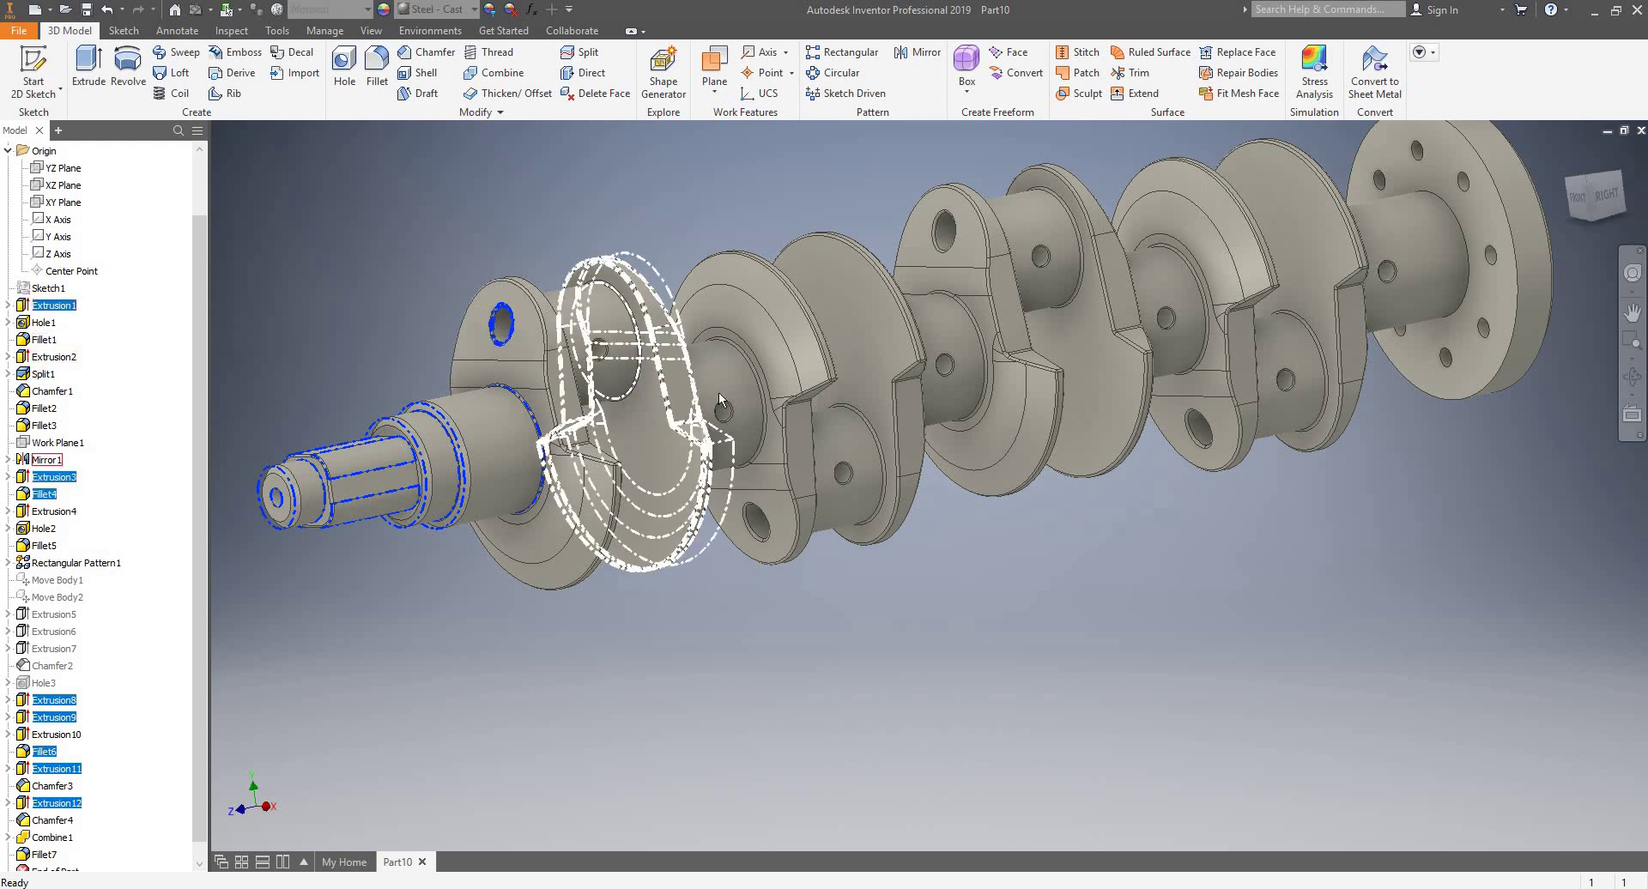
pyautogui.keyDown('ctrl'); pyautogui.click(722, 403); pyautogui.keyUp('ctrl')
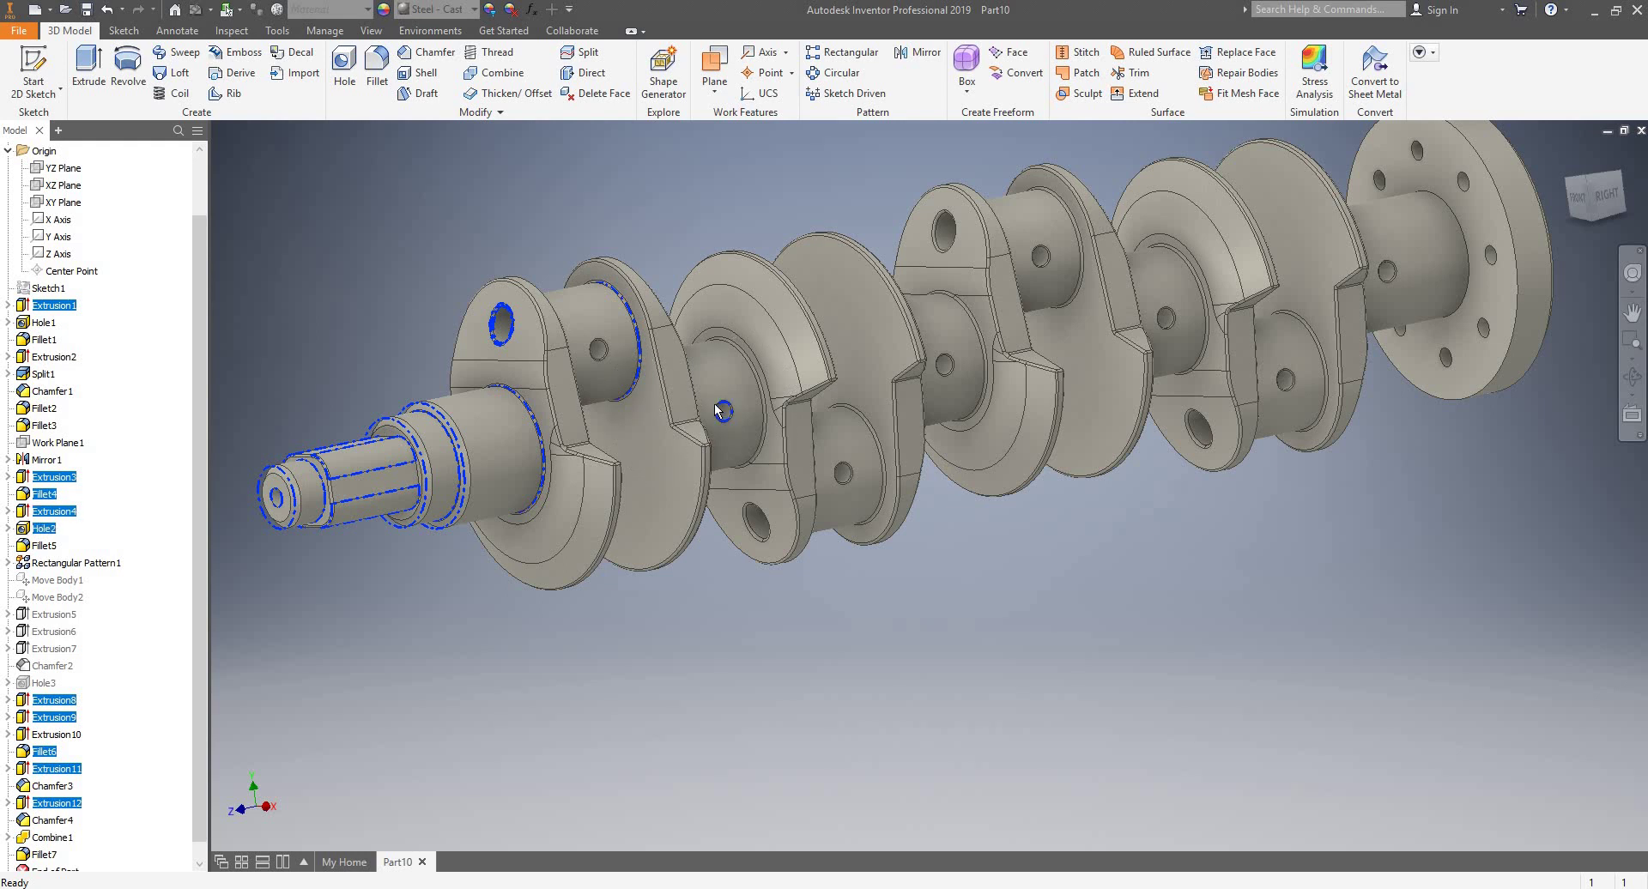
pyautogui.keyDown('ctrl'); pyautogui.click(699, 375); pyautogui.keyUp('ctrl')
pyautogui.keyDown('ctrl'); pyautogui.click(602, 352); pyautogui.keyUp('ctrl')
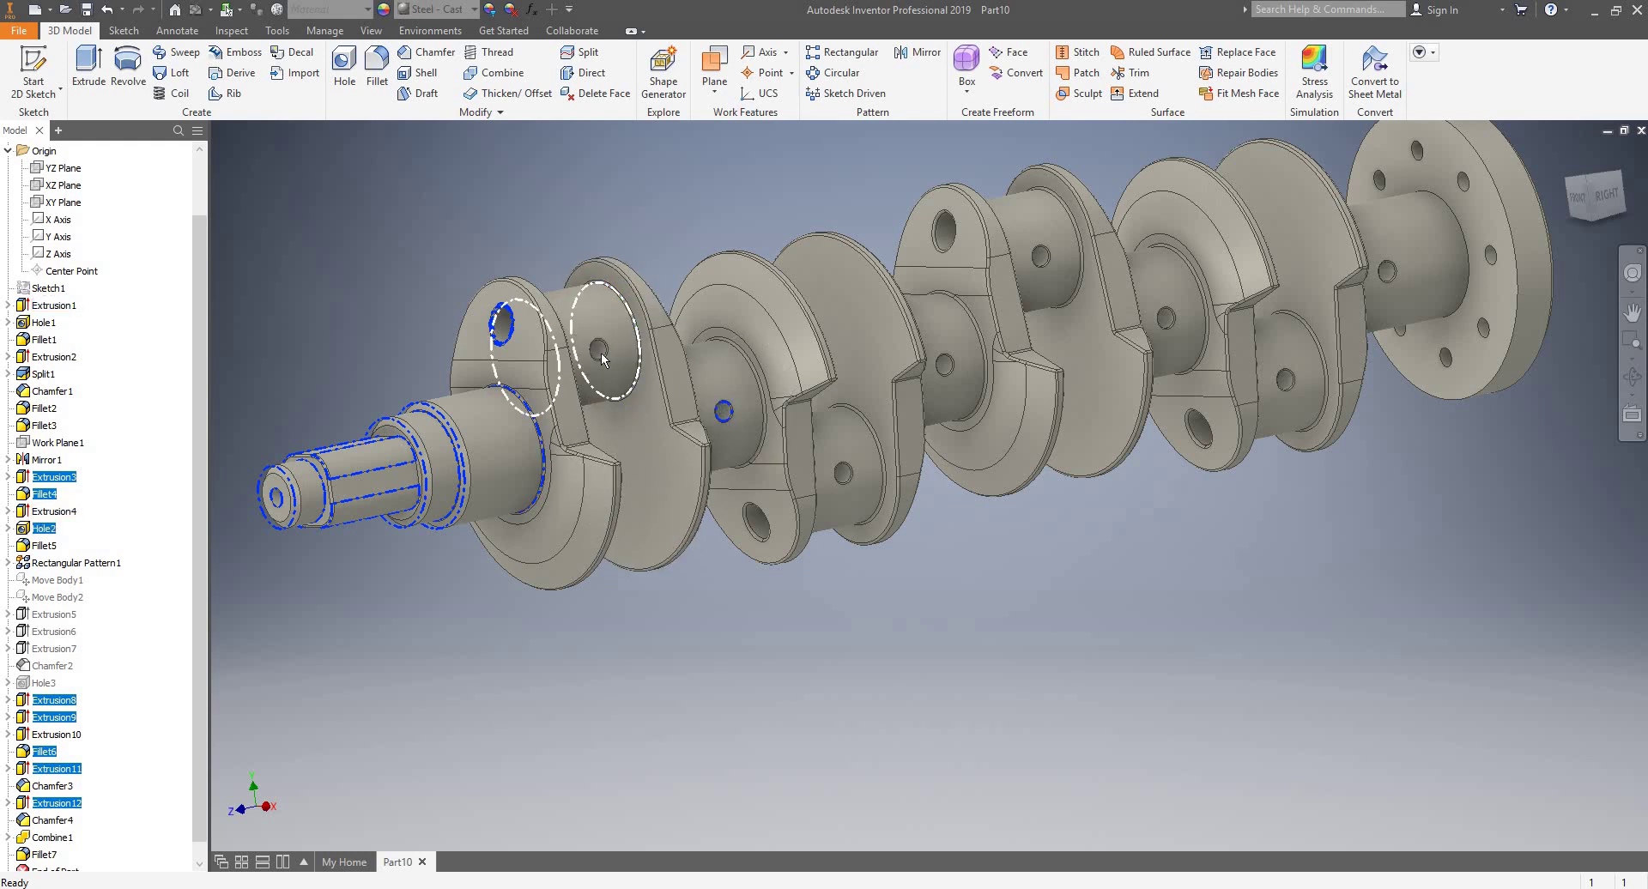
pyautogui.keyDown('ctrl'); pyautogui.click(602, 355); pyautogui.keyUp('ctrl')
# - Apply the Chrome - Polished appearance to the selected front shaft and hole features
pyautogui.scroll(-3, 824, 491)
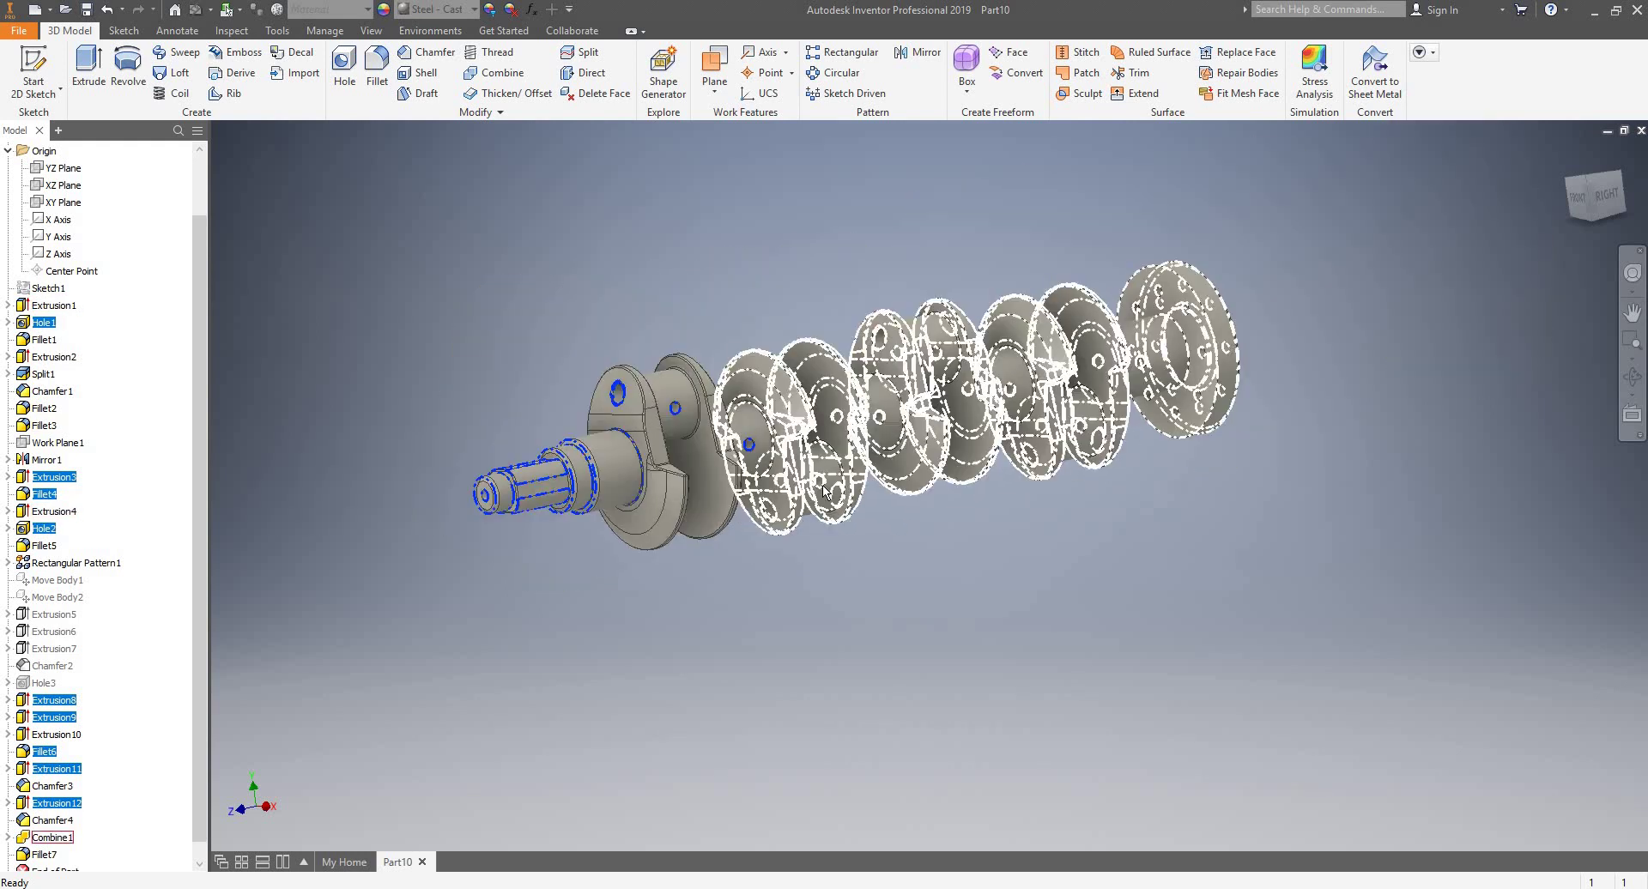
pyautogui.scroll(5, 824, 491)
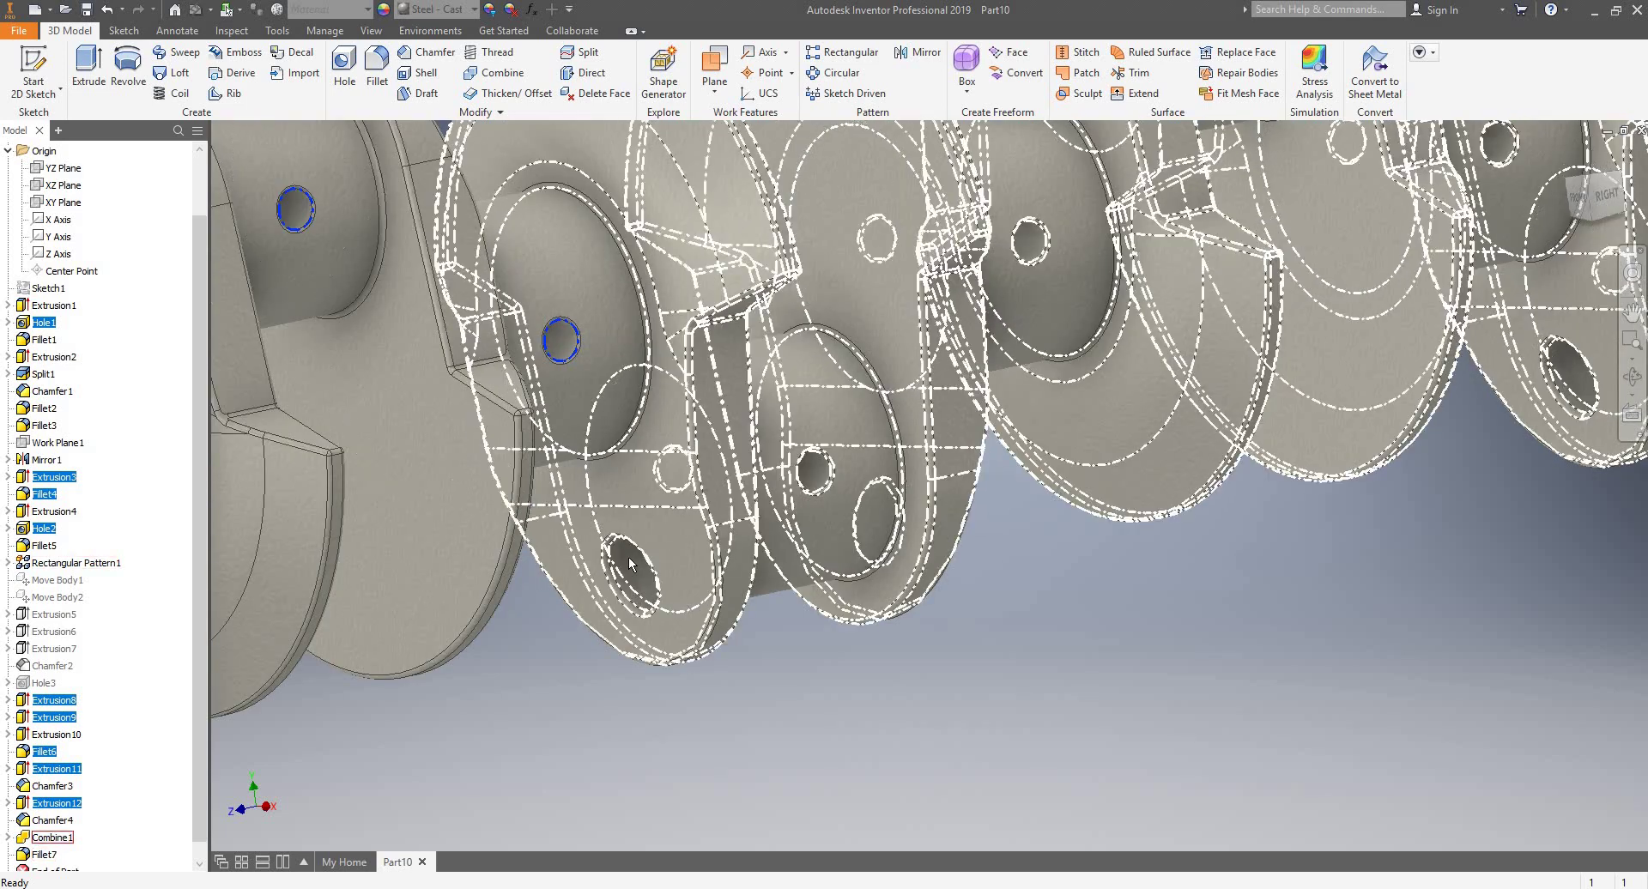
pyautogui.scroll(-5, 820, 451)
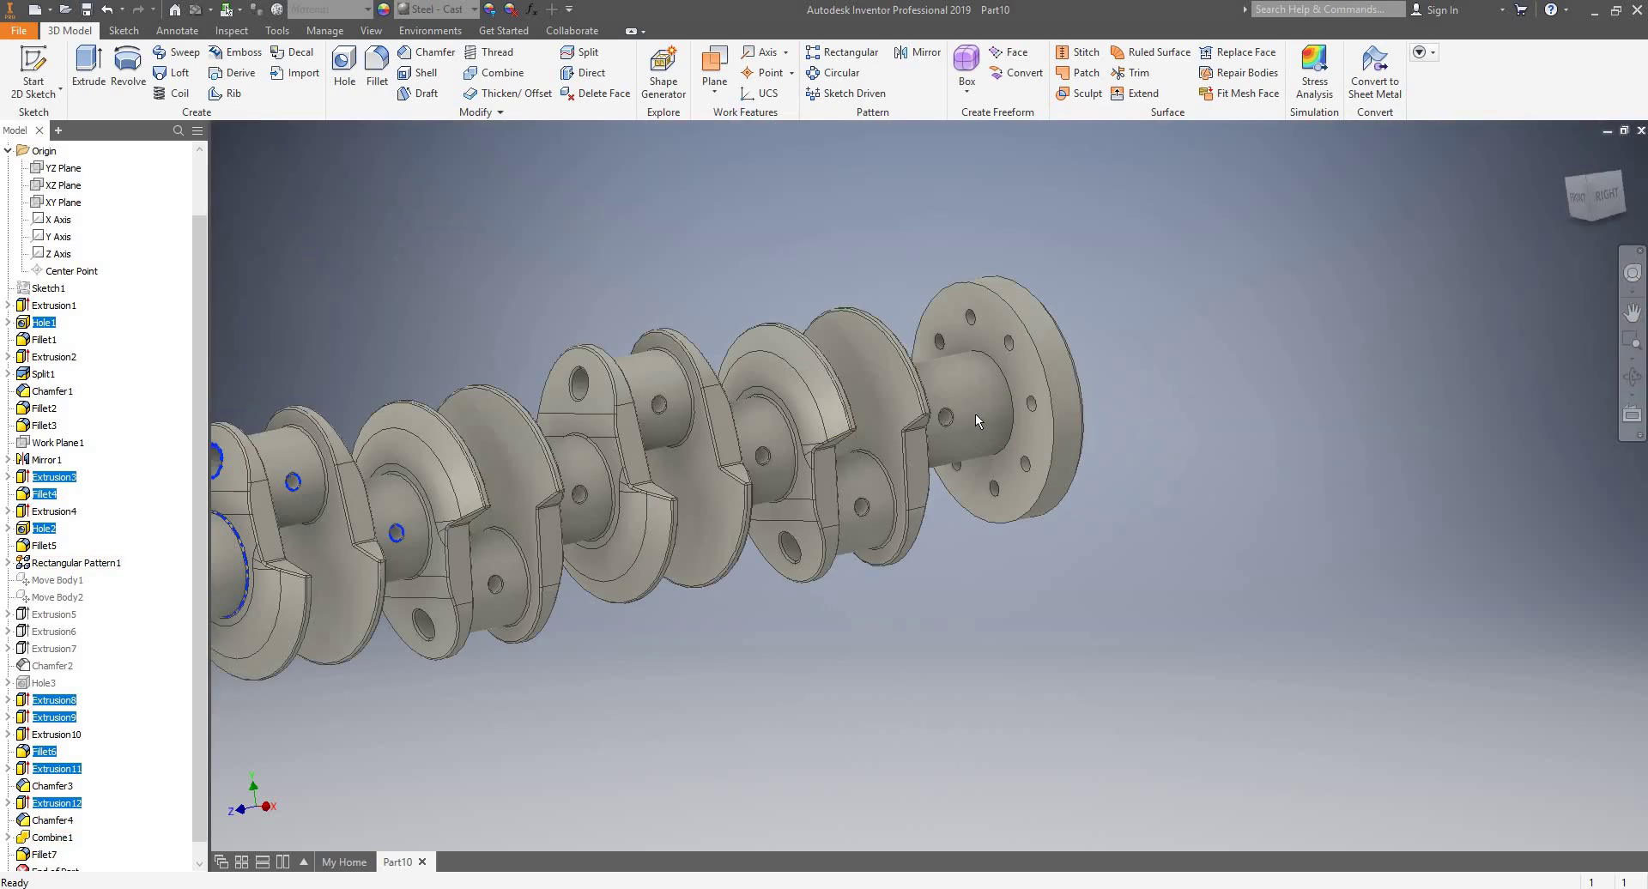
pyautogui.keyDown('shift'); pyautogui.moveTo(1035, 401); pyautogui.dragTo(918, 408, button='middle'); pyautogui.keyUp('shift')
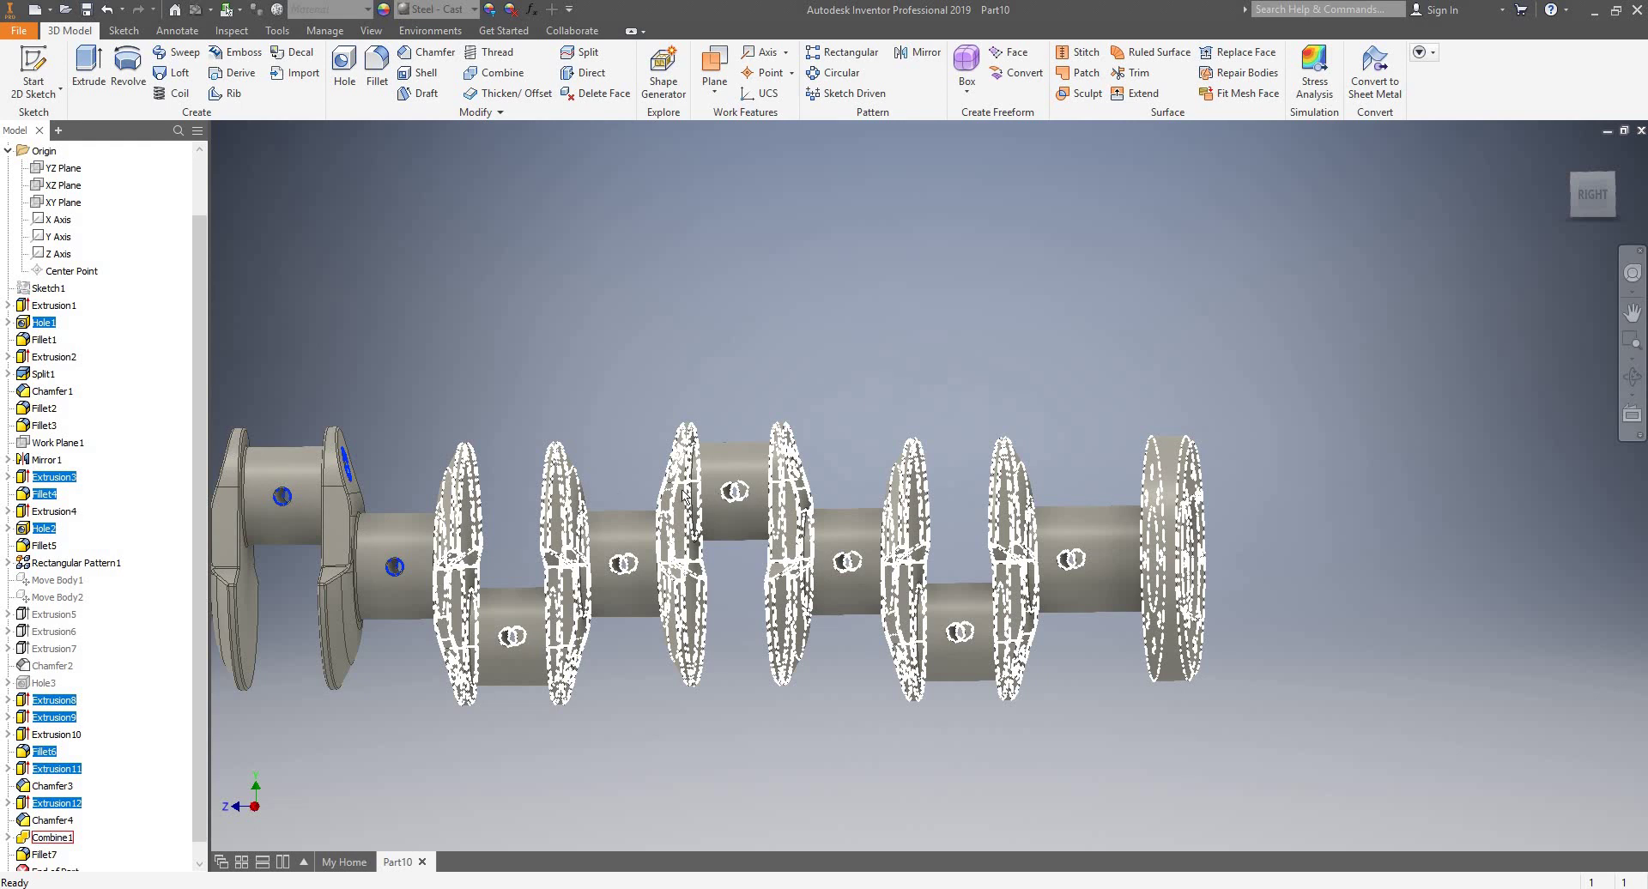
pyautogui.scroll(-3, 724, 445)
pyautogui.scroll(6, 616, 485)
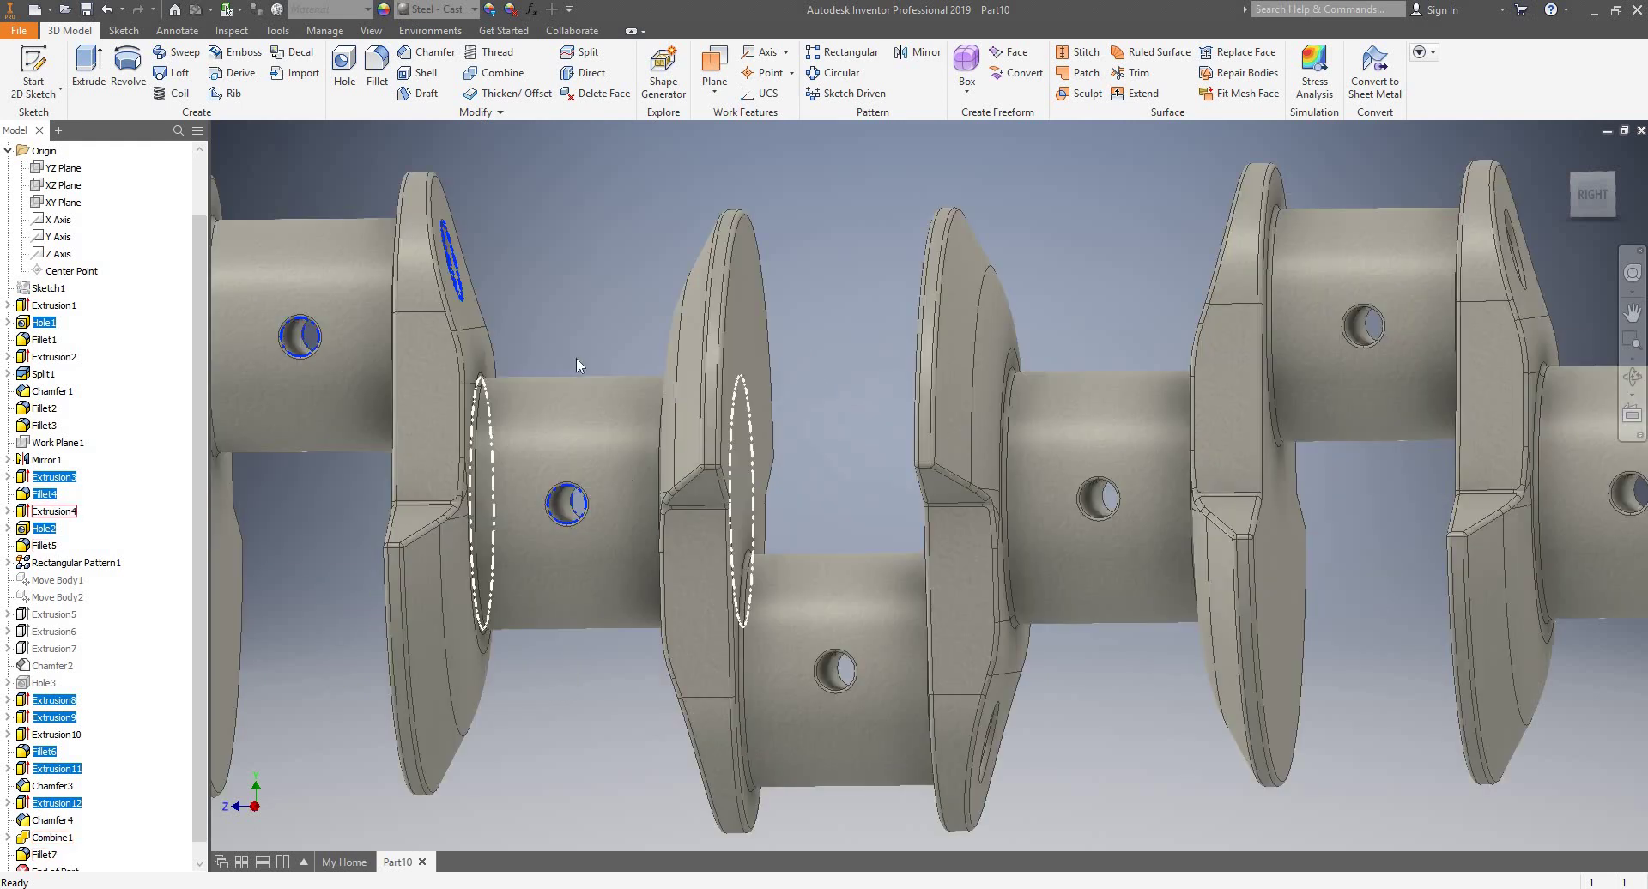
pyautogui.scroll(-5, 630, 337)
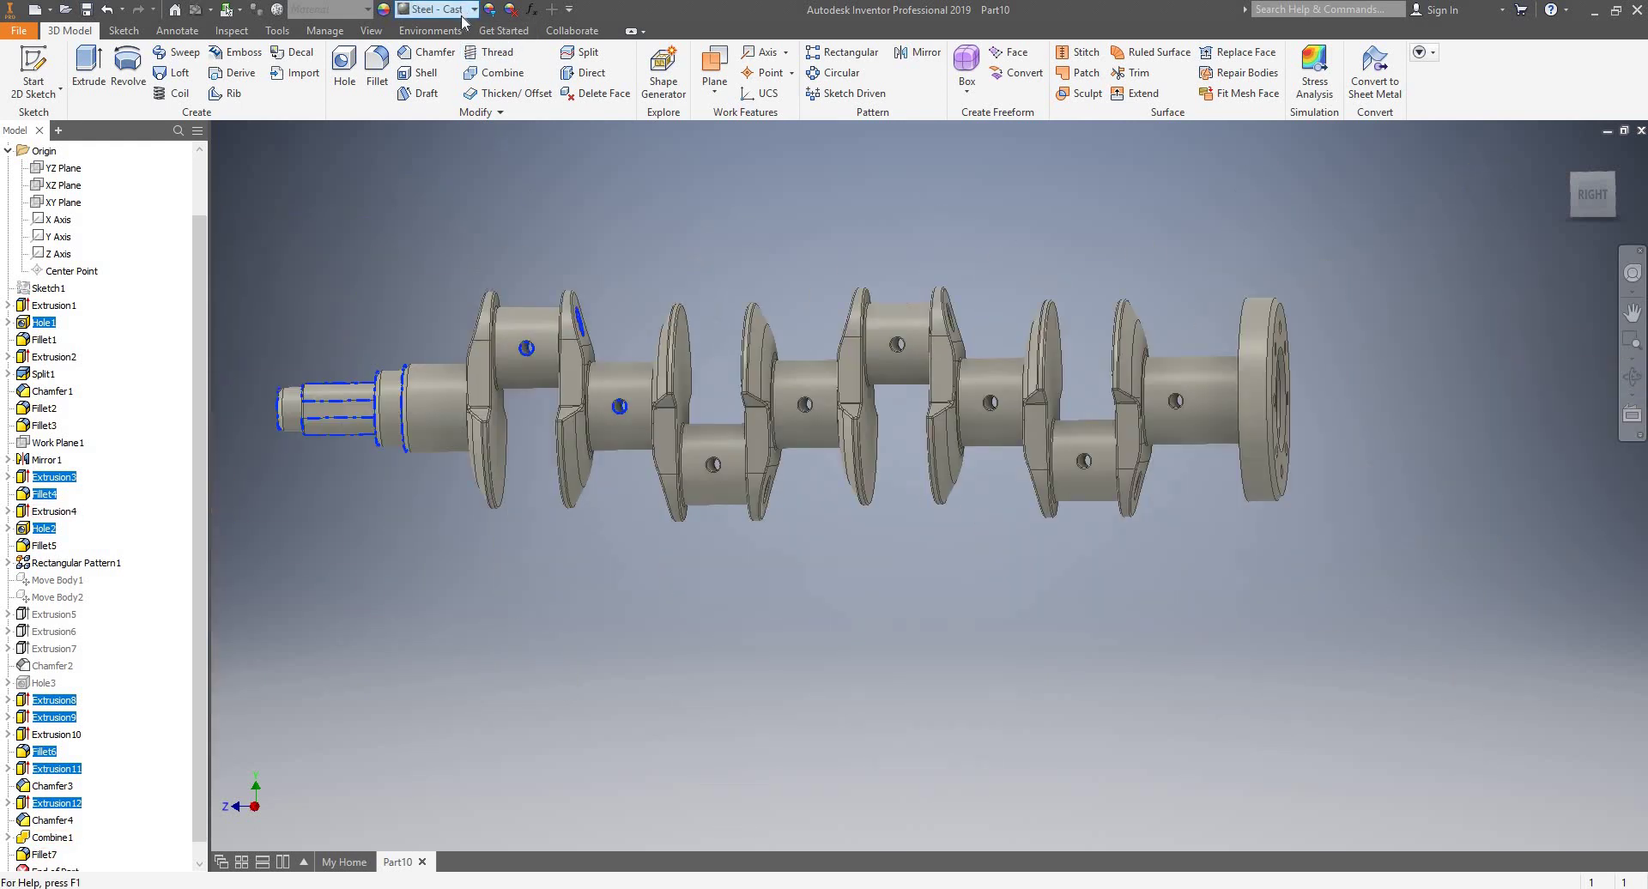
pyautogui.click(462, 14)
pyautogui.scroll(8, 513, 335)
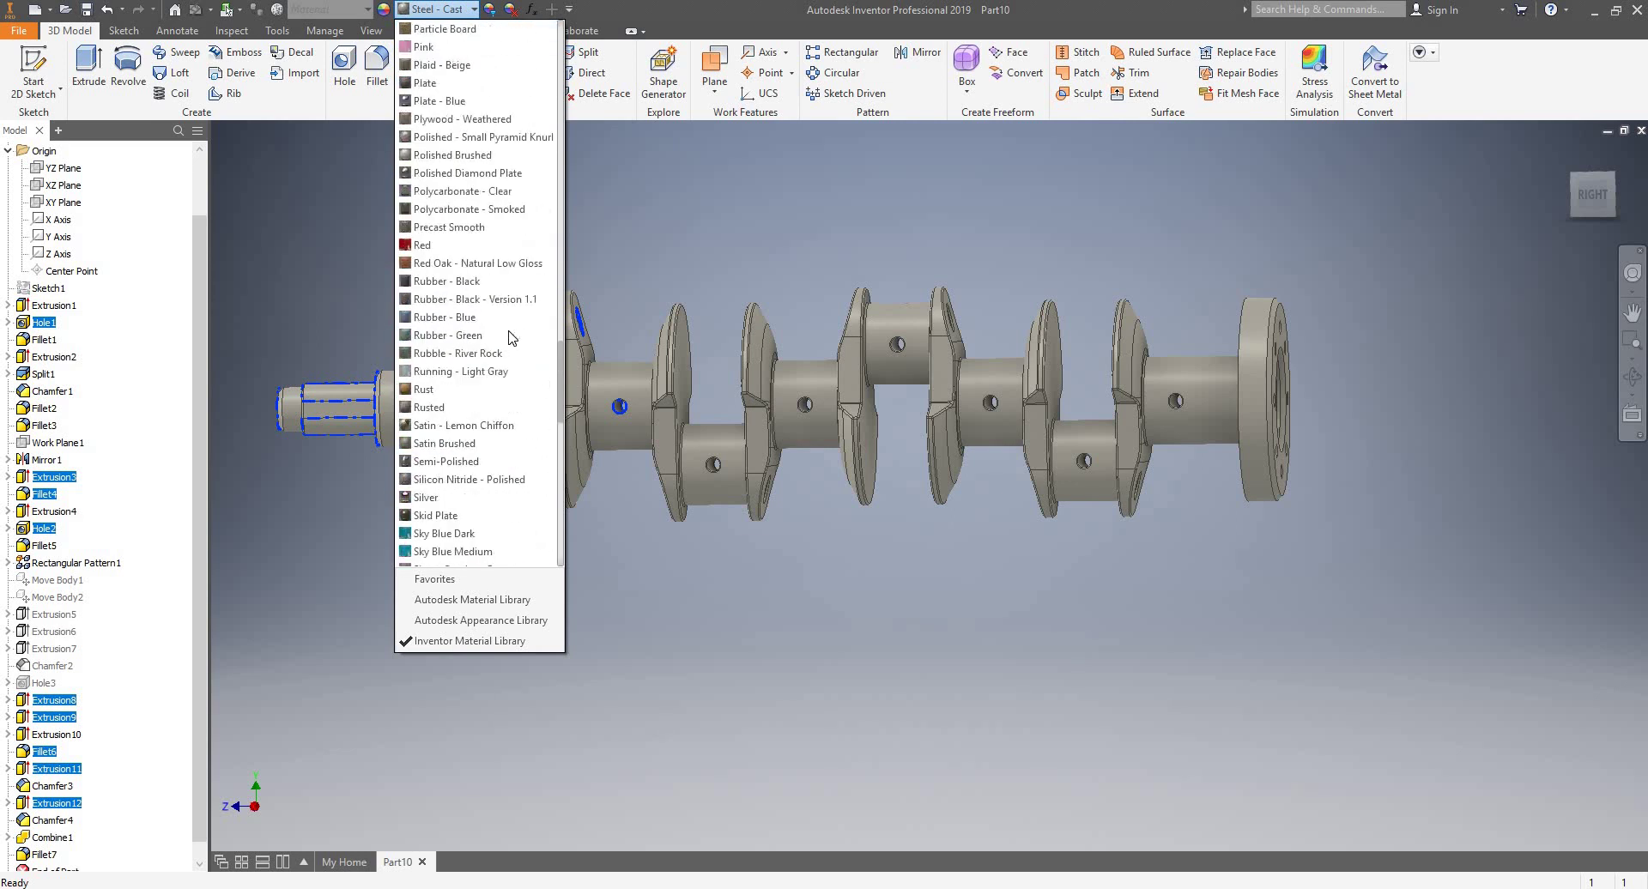
pyautogui.scroll(15, 511, 337)
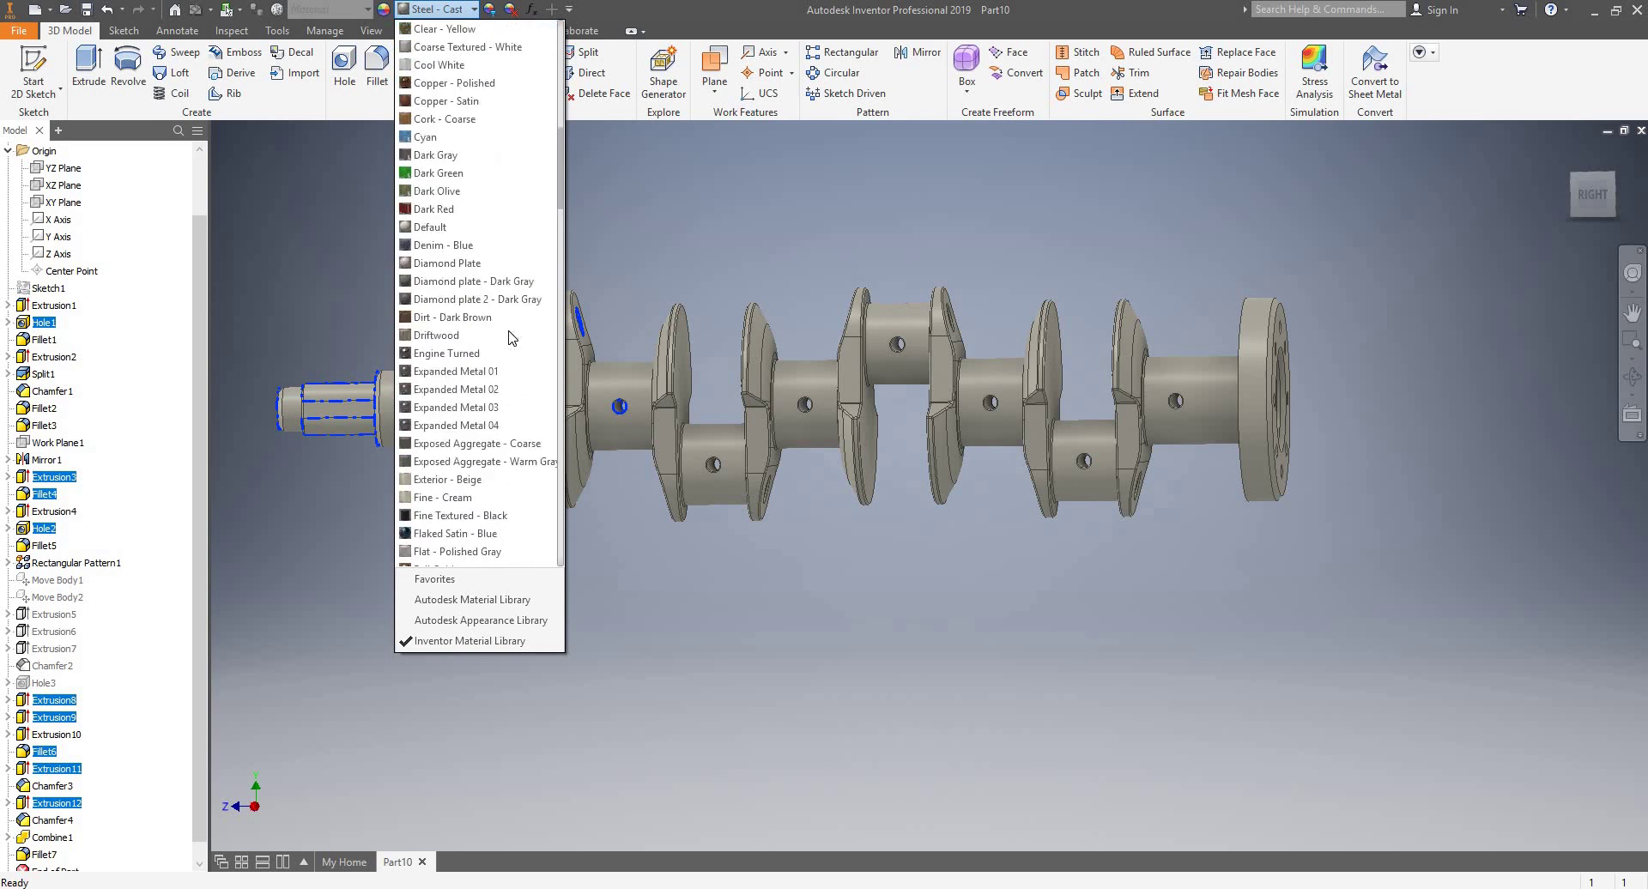
pyautogui.scroll(3, 511, 337)
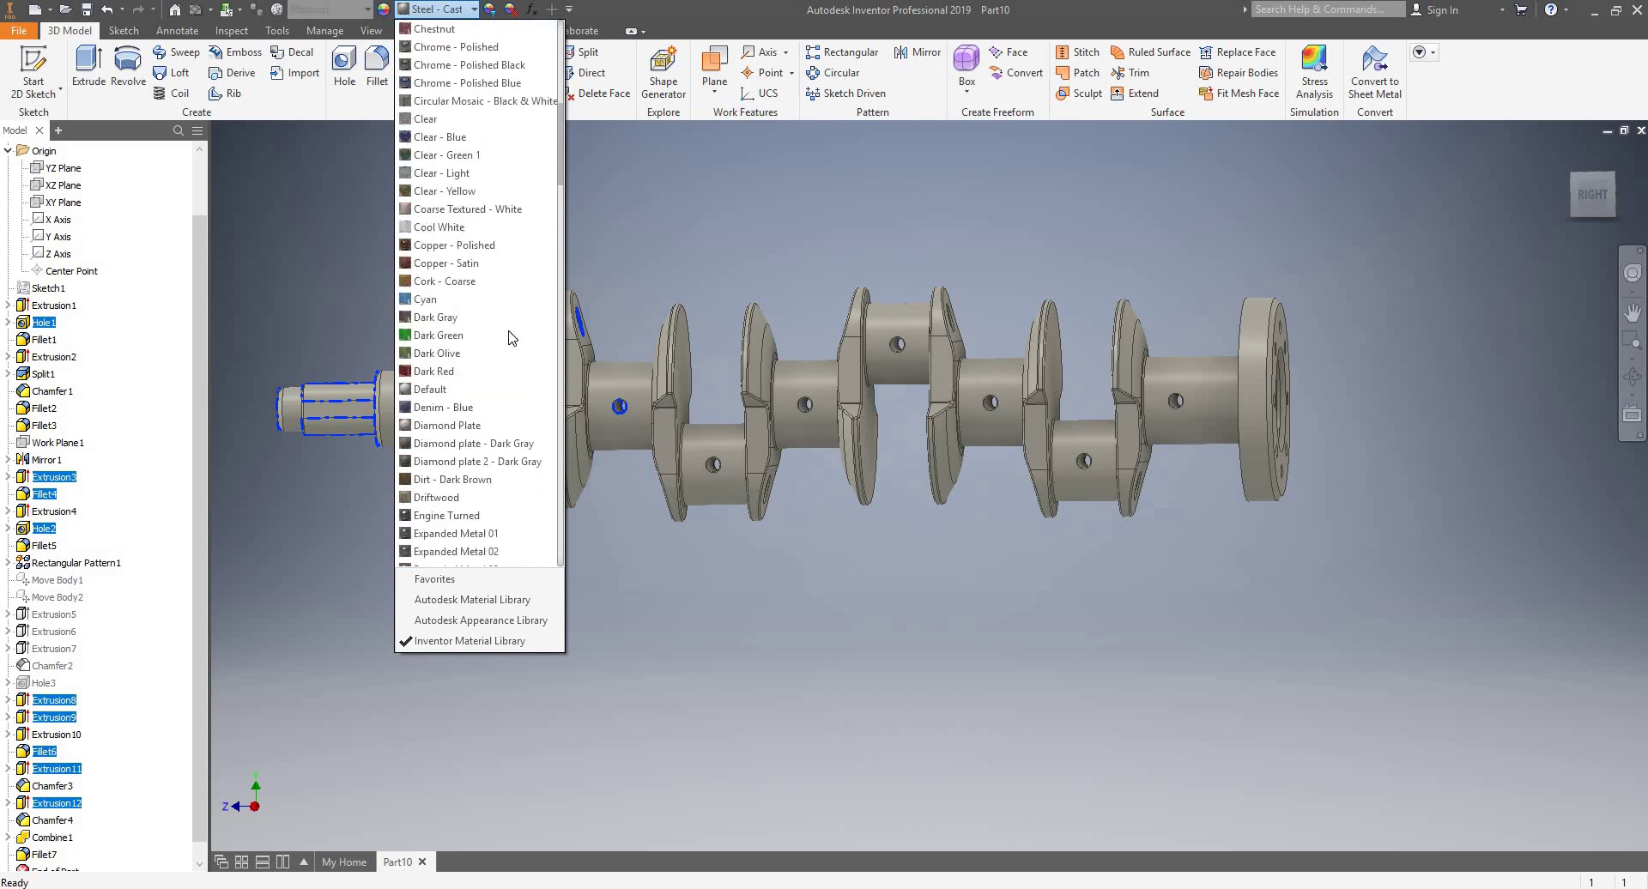
pyautogui.scroll(2, 511, 337)
pyautogui.click(503, 155)
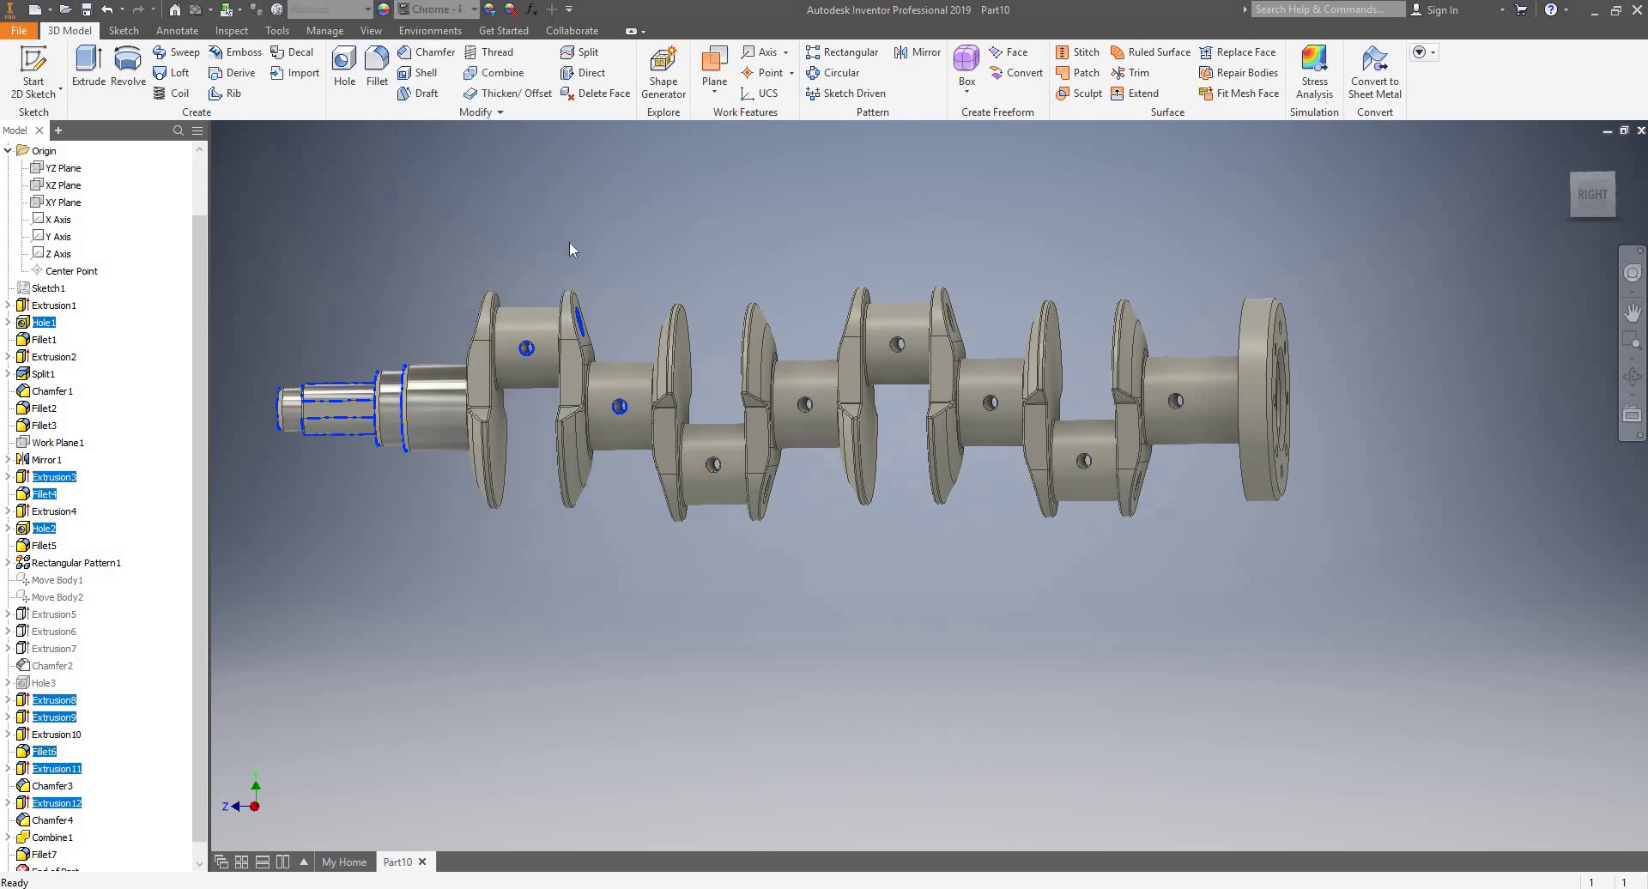
# - Select the extrusion feature that forms the first crankpin, next to the front end of the crankshaft
pyautogui.keyDown('shift'); pyautogui.moveTo(554, 258); pyautogui.dragTo(569, 300, button='middle'); pyautogui.keyUp('shift')
pyautogui.scroll(-6, 552, 302)
pyautogui.scroll(5, 570, 264)
pyautogui.scroll(-3, 488, 297)
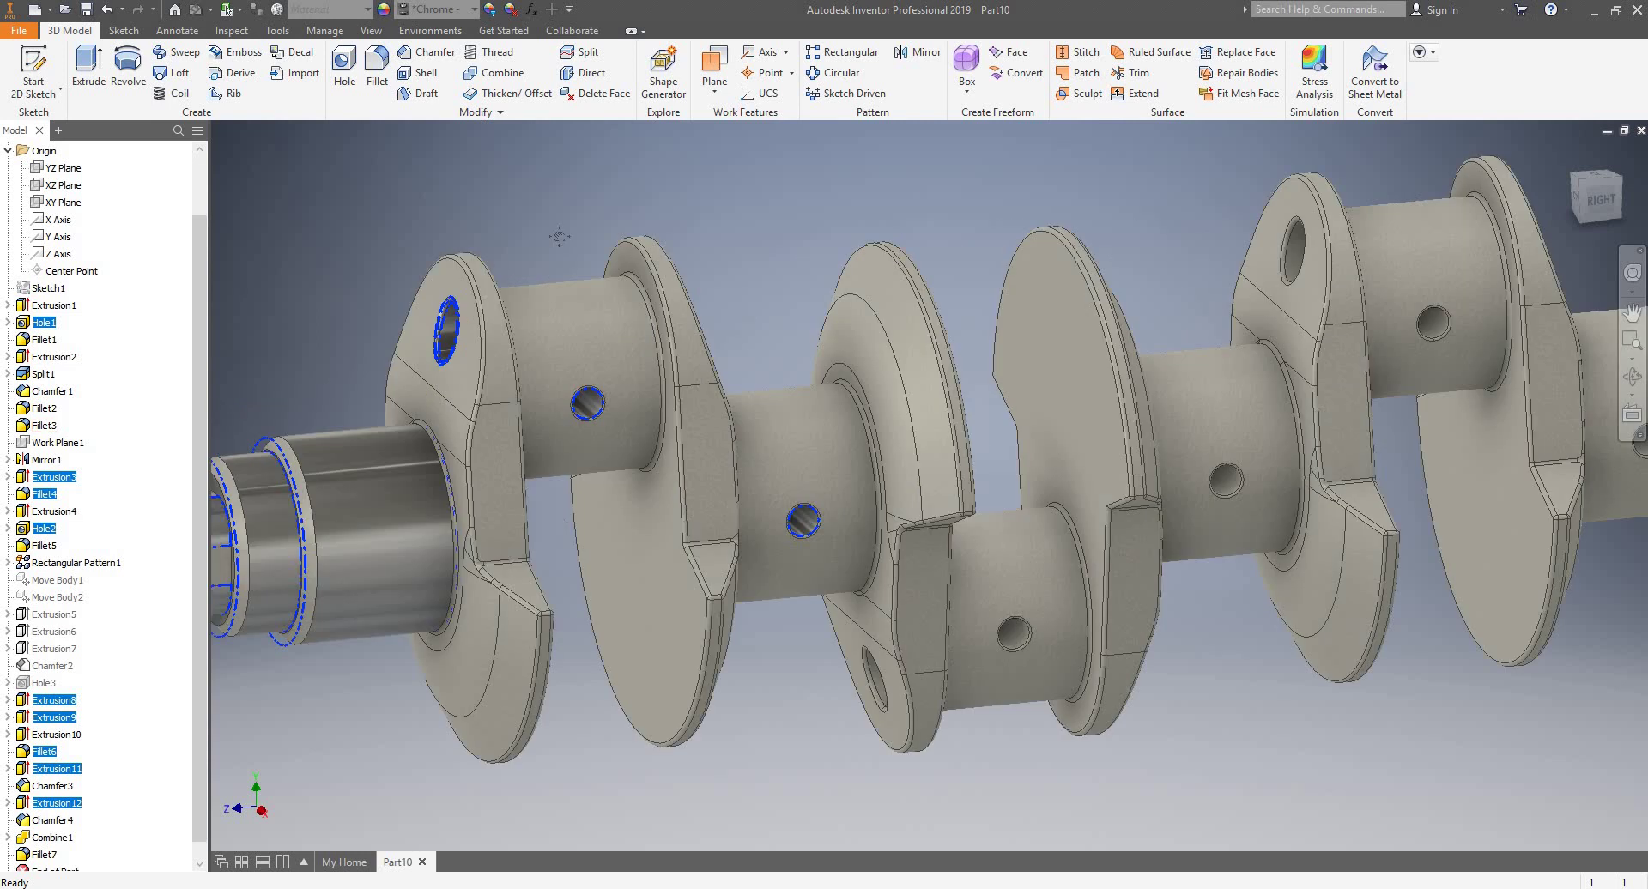
pyautogui.moveTo(537, 245); pyautogui.dragTo(661, 333, button='middle')
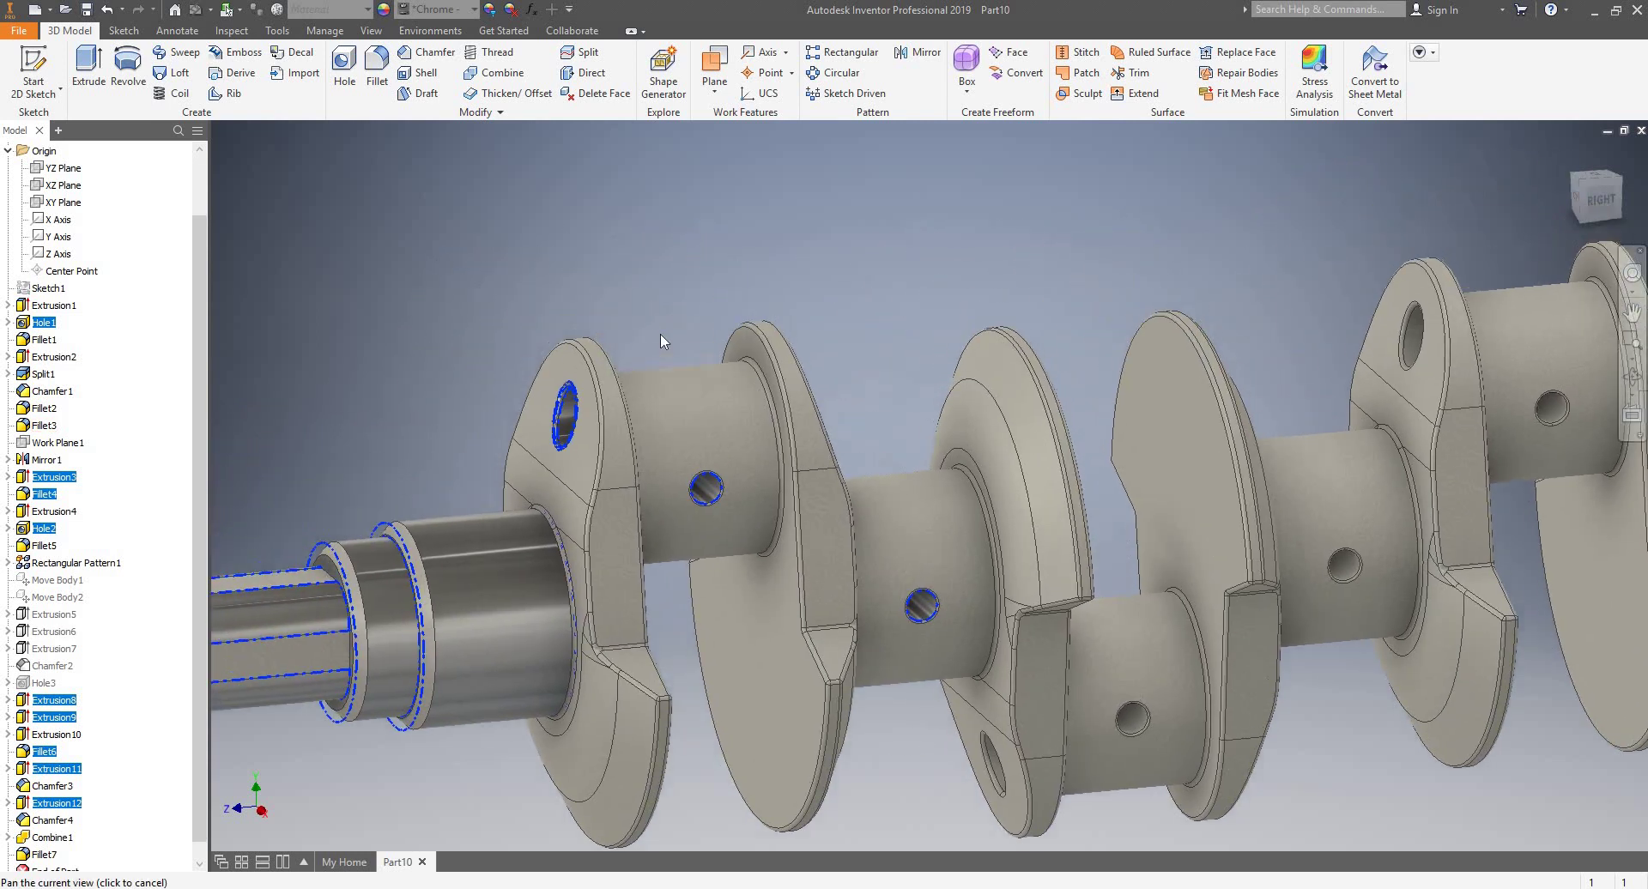
pyautogui.click(662, 404)
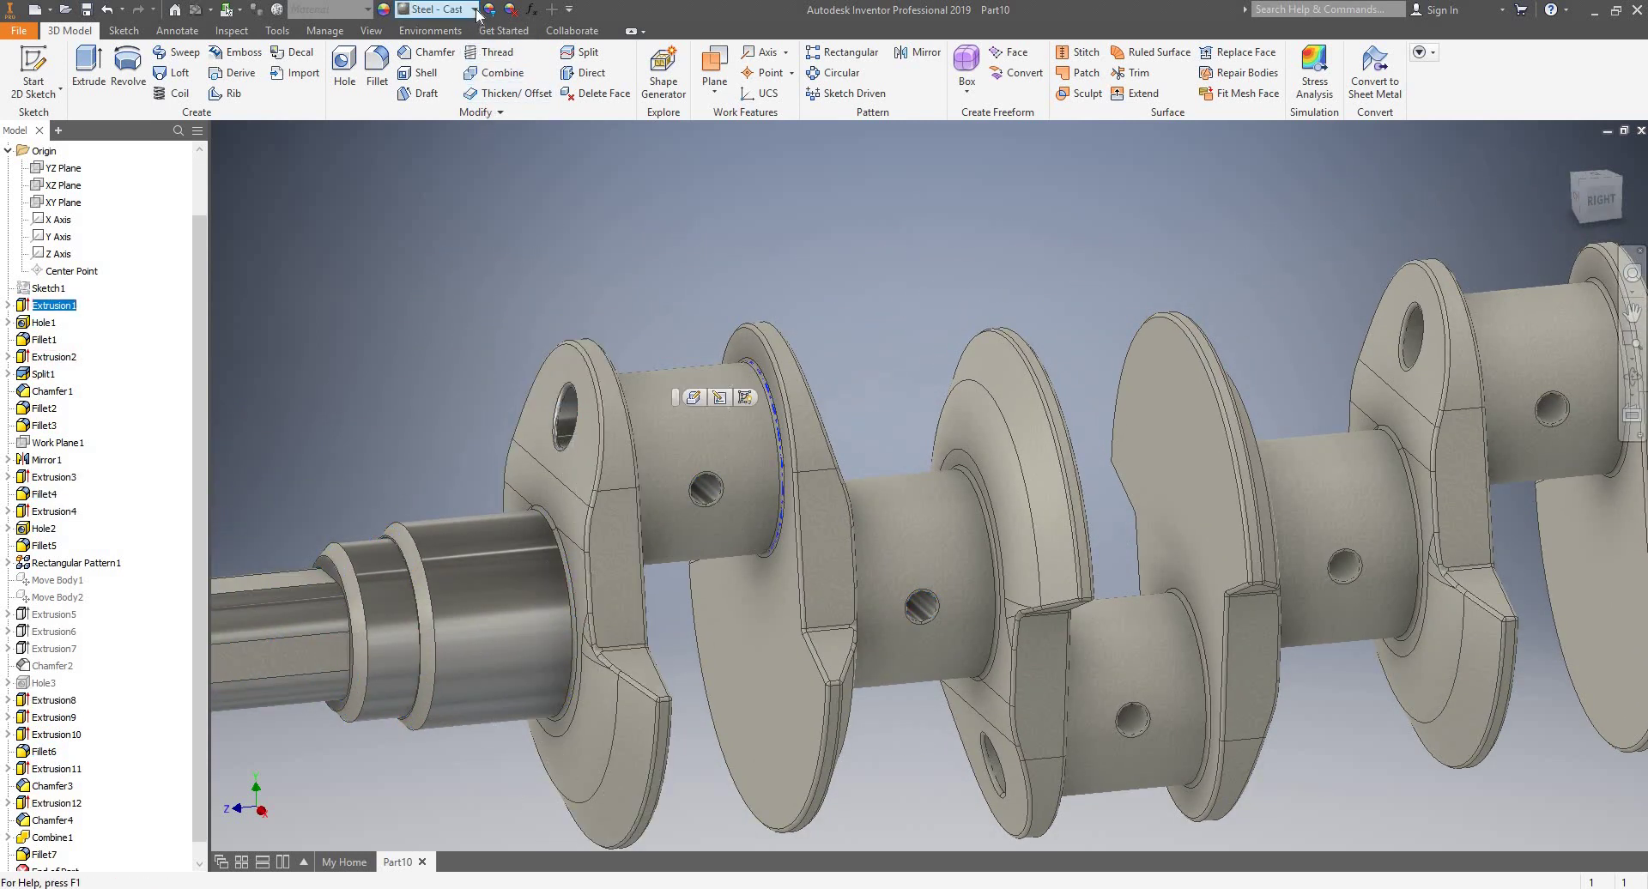
pyautogui.click(473, 9)
pyautogui.click(684, 220)
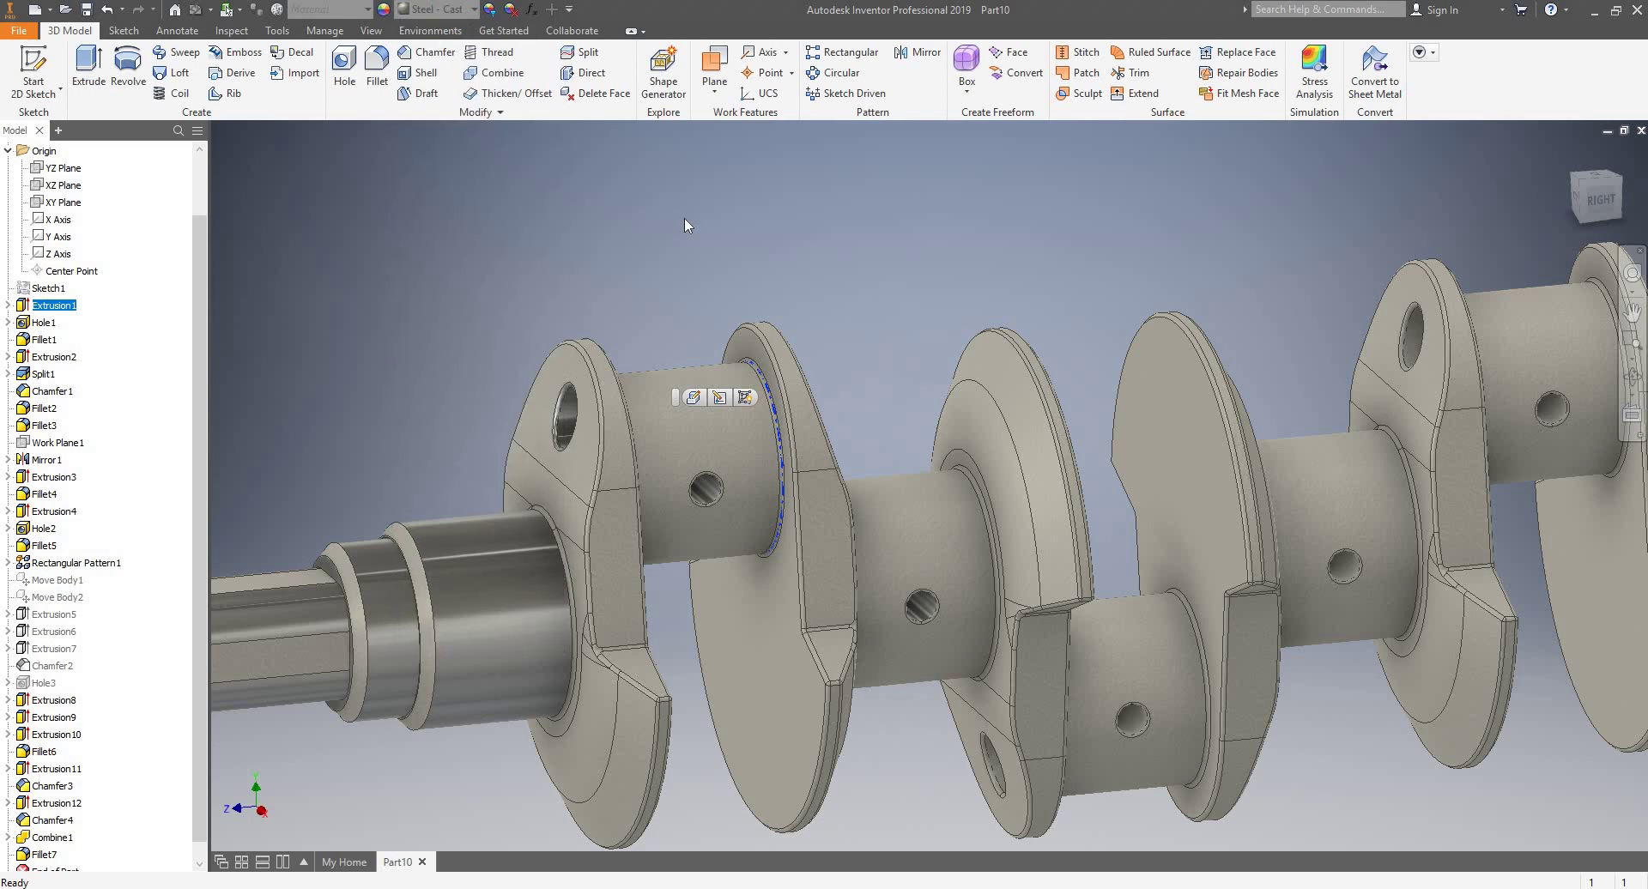
pyautogui.click(690, 255)
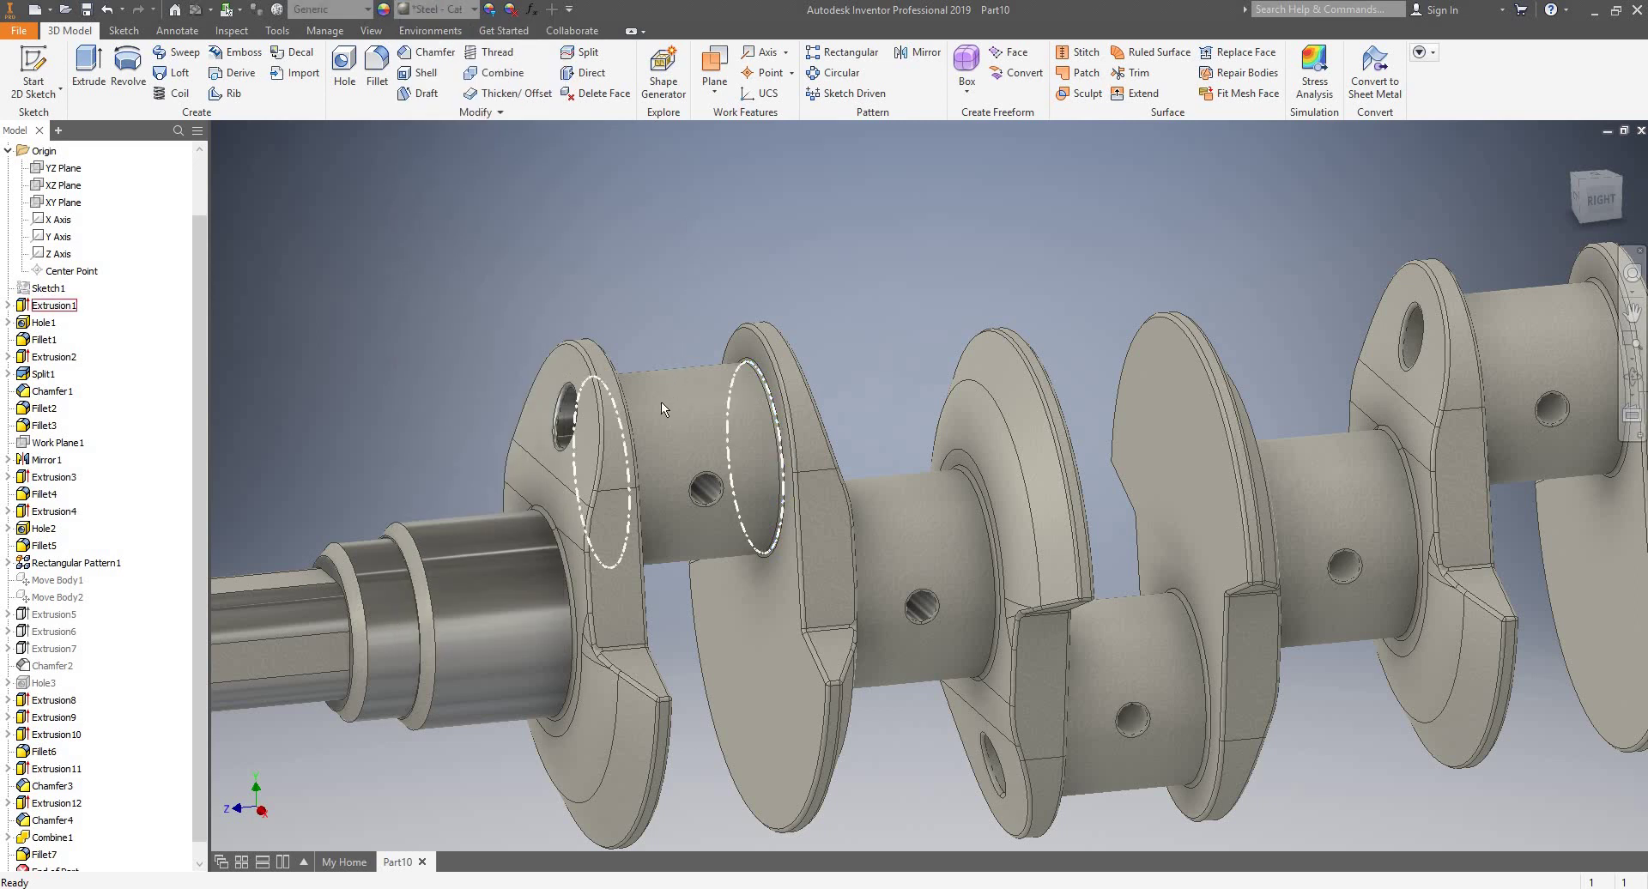
pyautogui.click(662, 407)
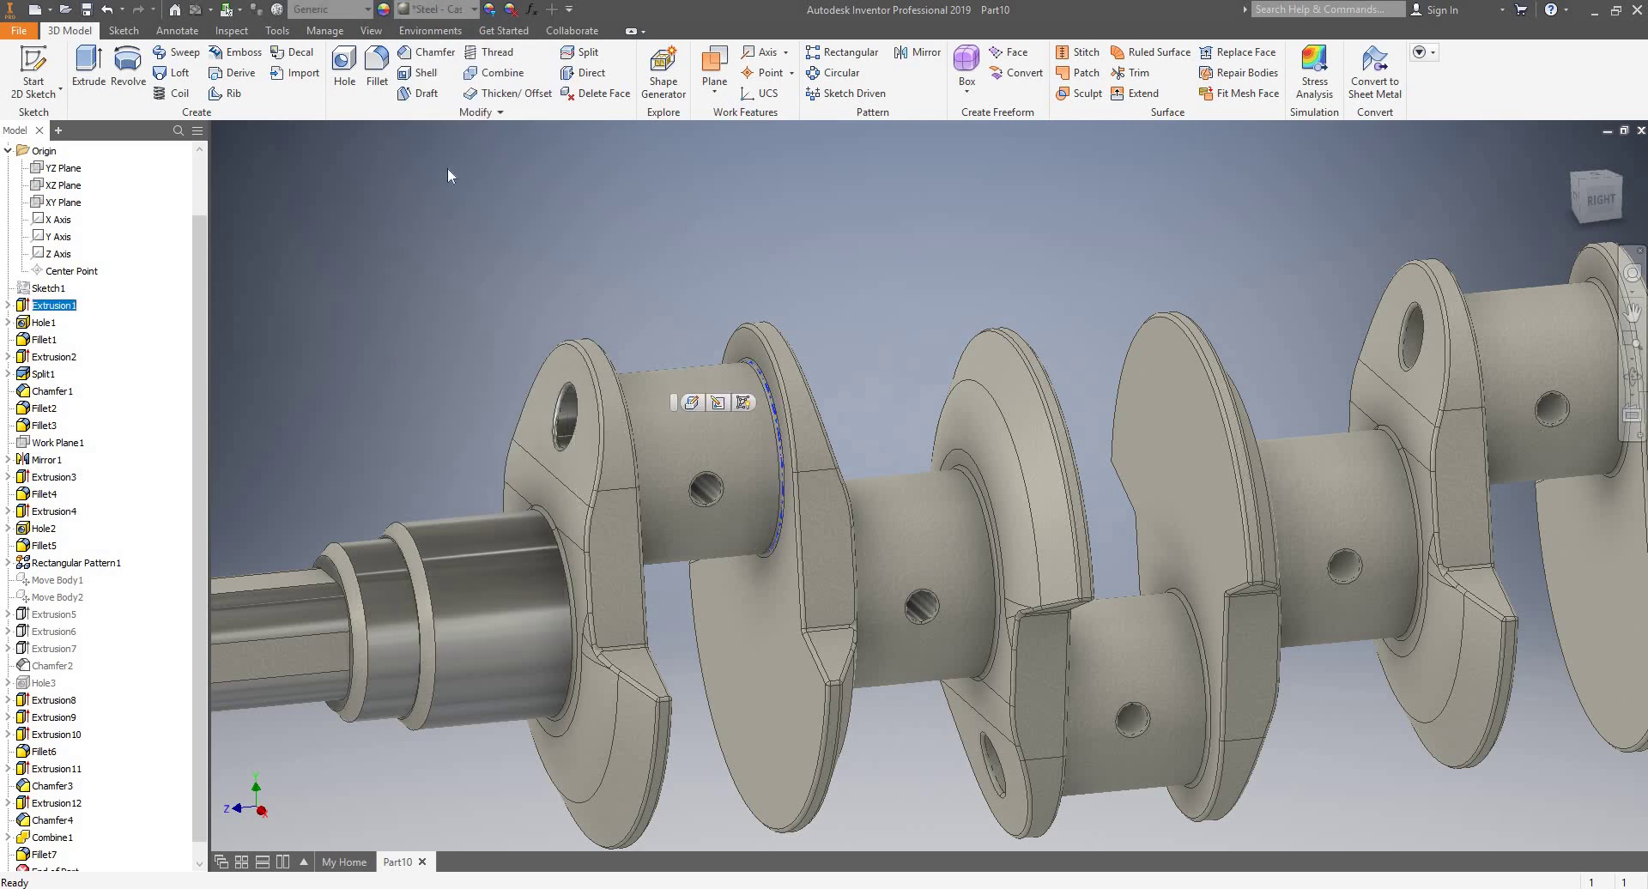
# - Look through the Inventor Material Library appearances for a finish for the selected crankpin extrusion
pyautogui.click(449, 12)
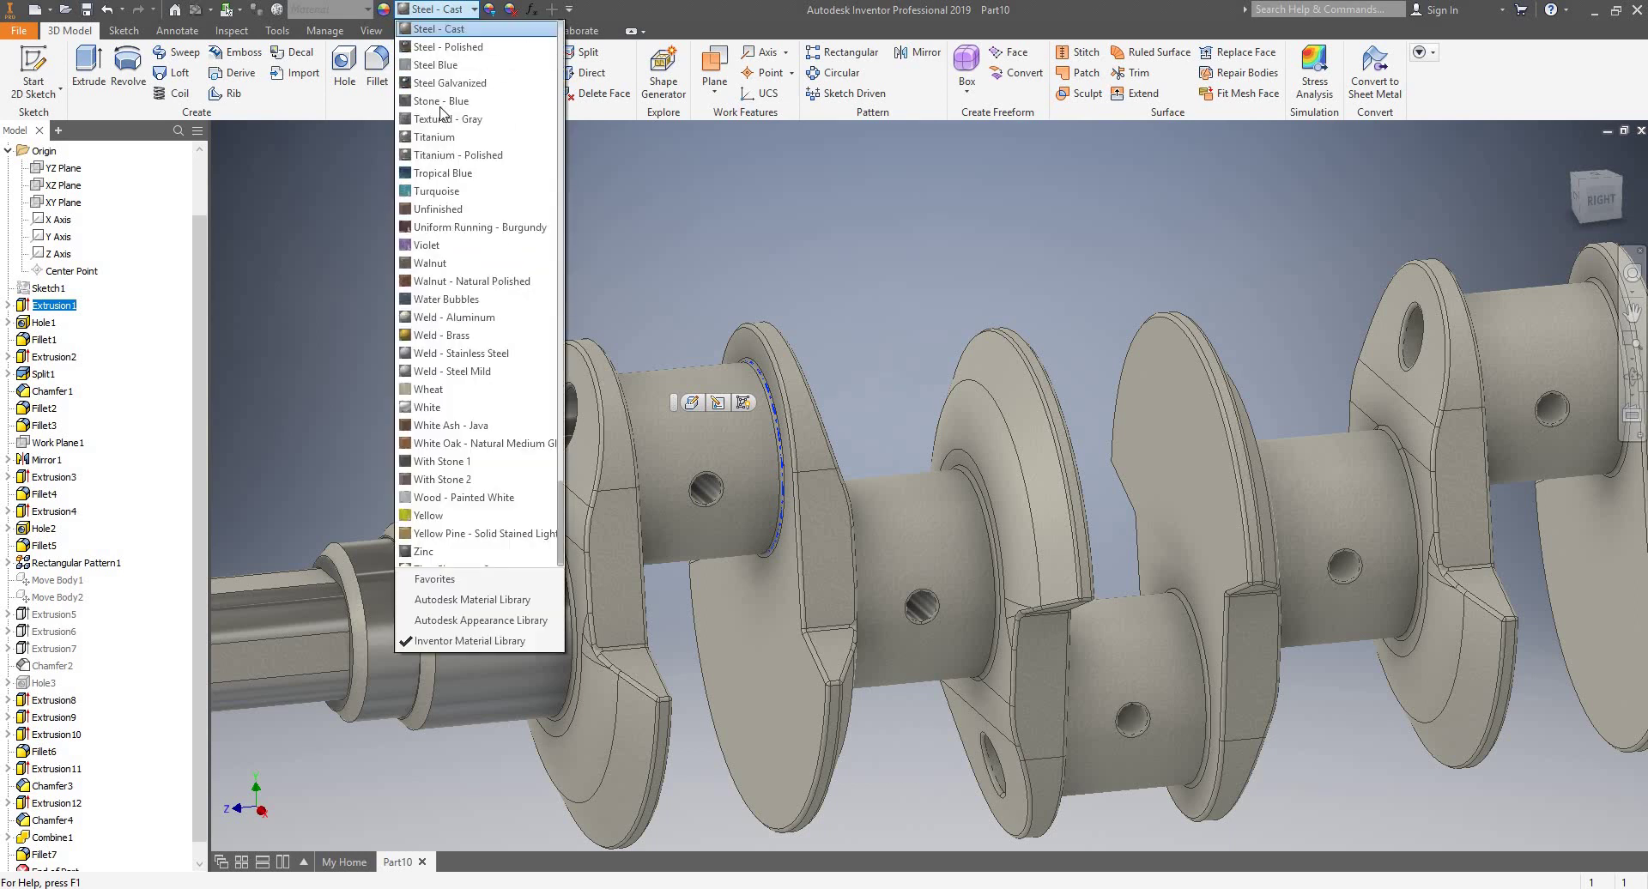
pyautogui.scroll(13, 440, 111)
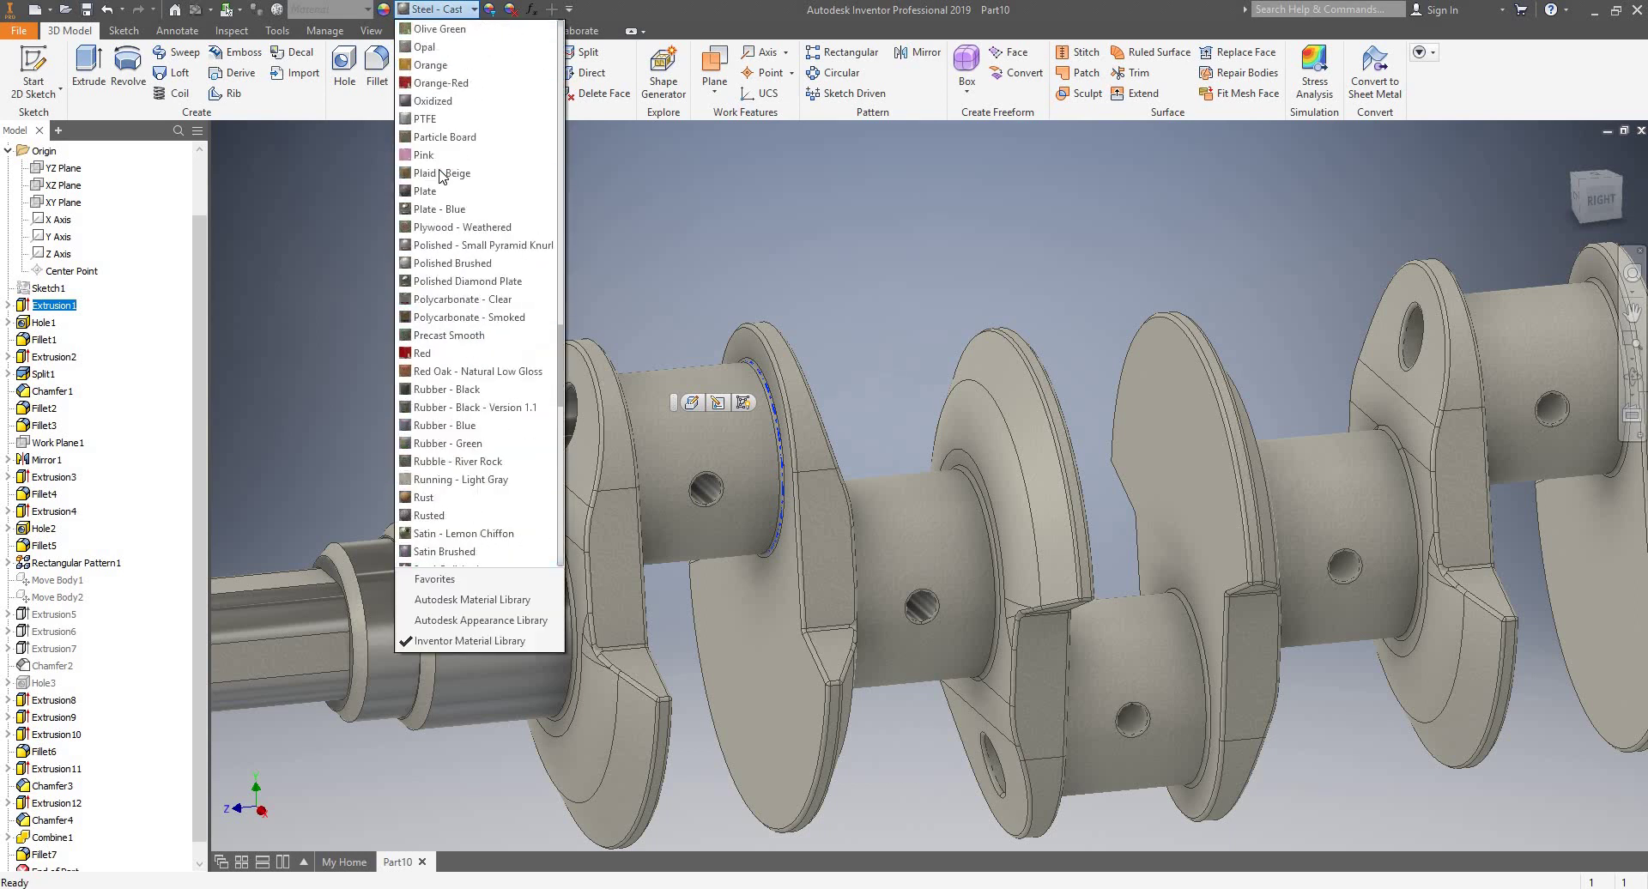
pyautogui.scroll(7, 441, 176)
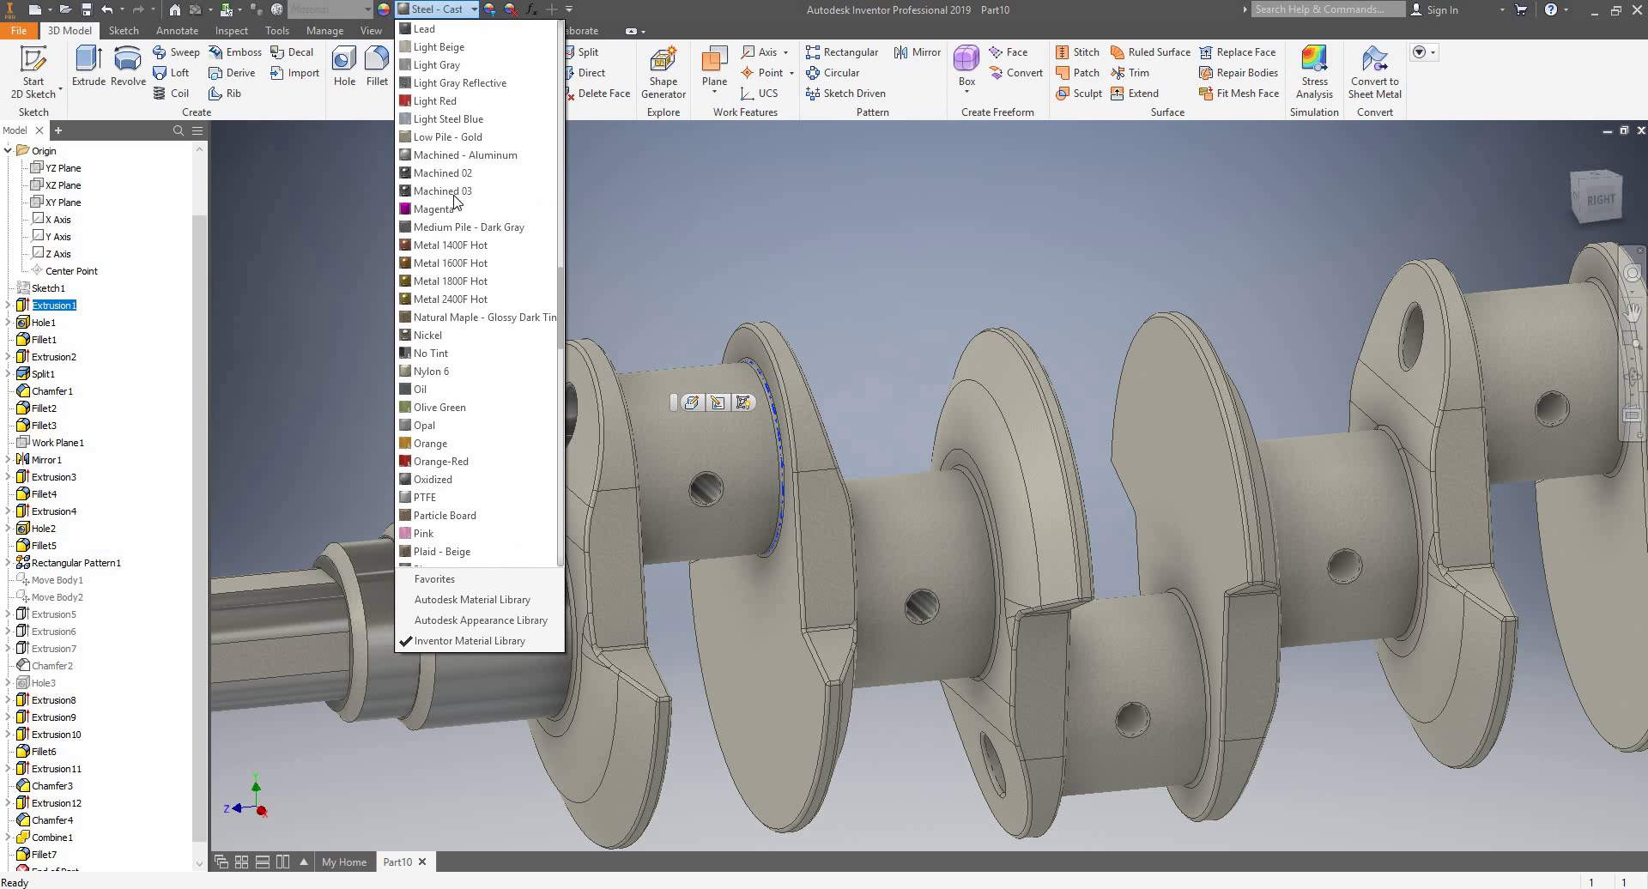
pyautogui.scroll(6, 468, 270)
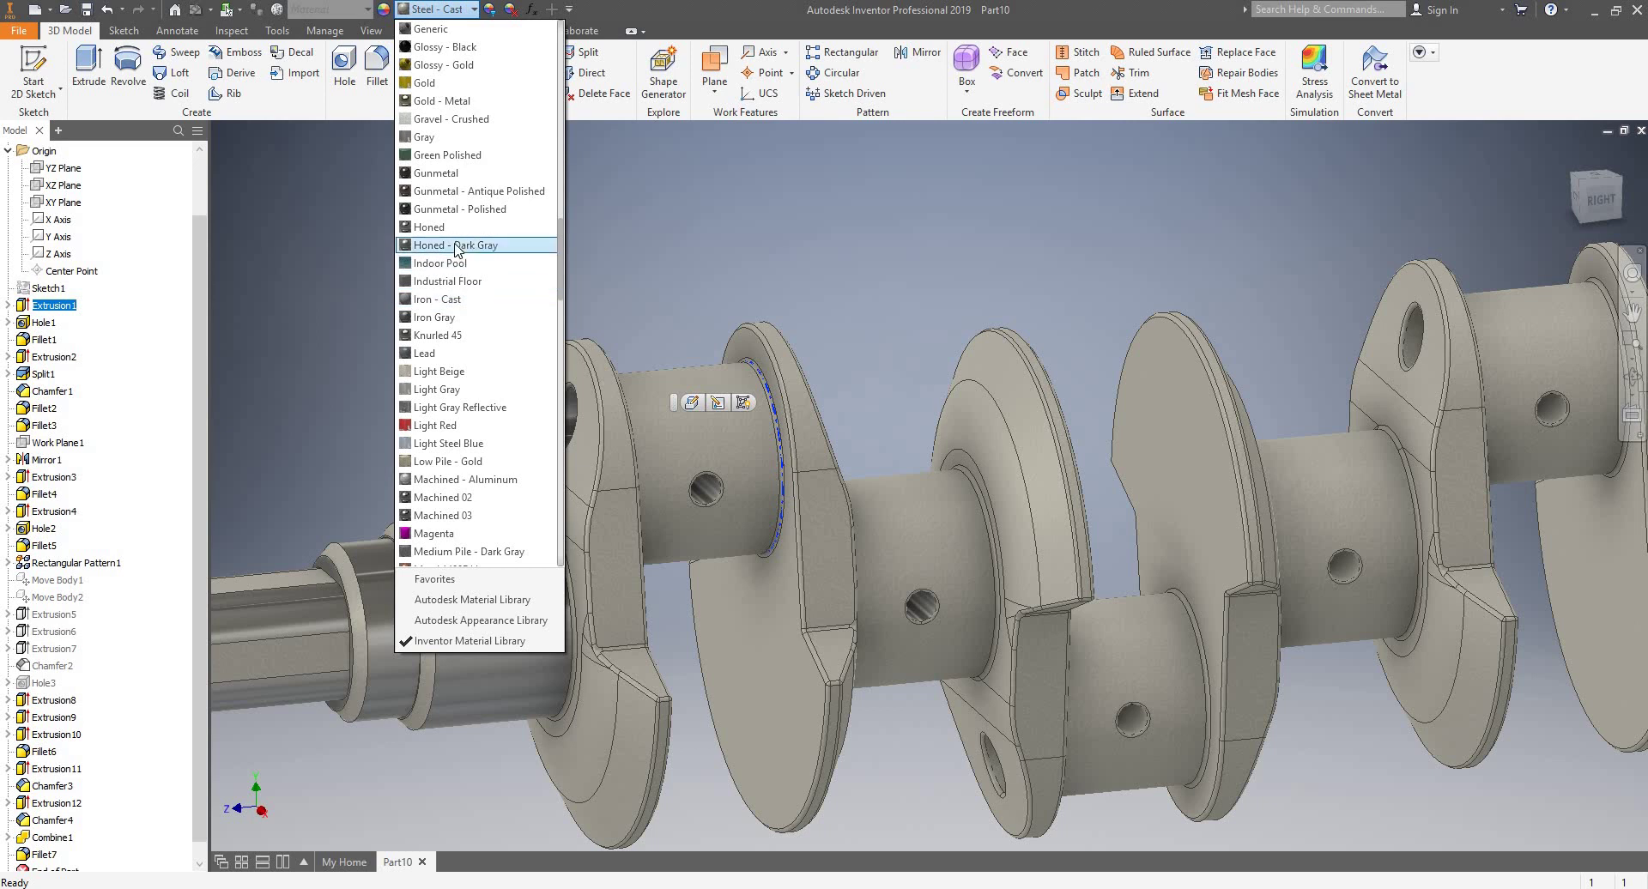
pyautogui.click(755, 236)
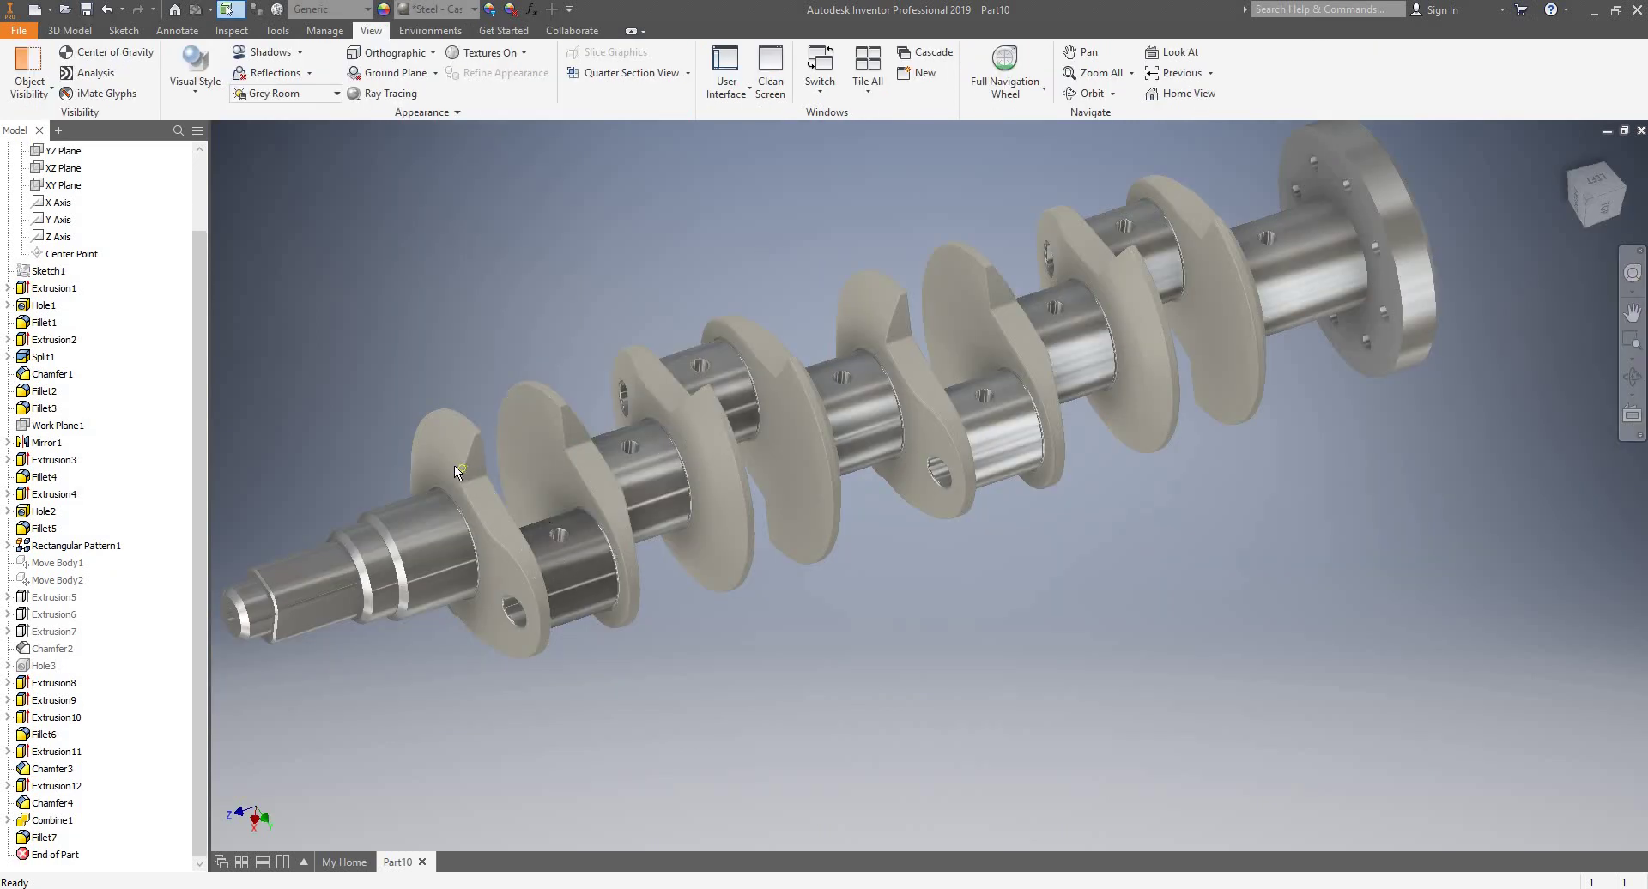
# - Examine the appearance of the crankshaft's journals, webs and flange from the front and rear ends
pyautogui.scroll(3, 451, 471)
pyautogui.keyDown('shift'); pyautogui.moveTo(693, 396); pyautogui.dragTo(655, 394, button='middle'); pyautogui.keyUp('shift')
pyautogui.scroll(-3, 652, 395)
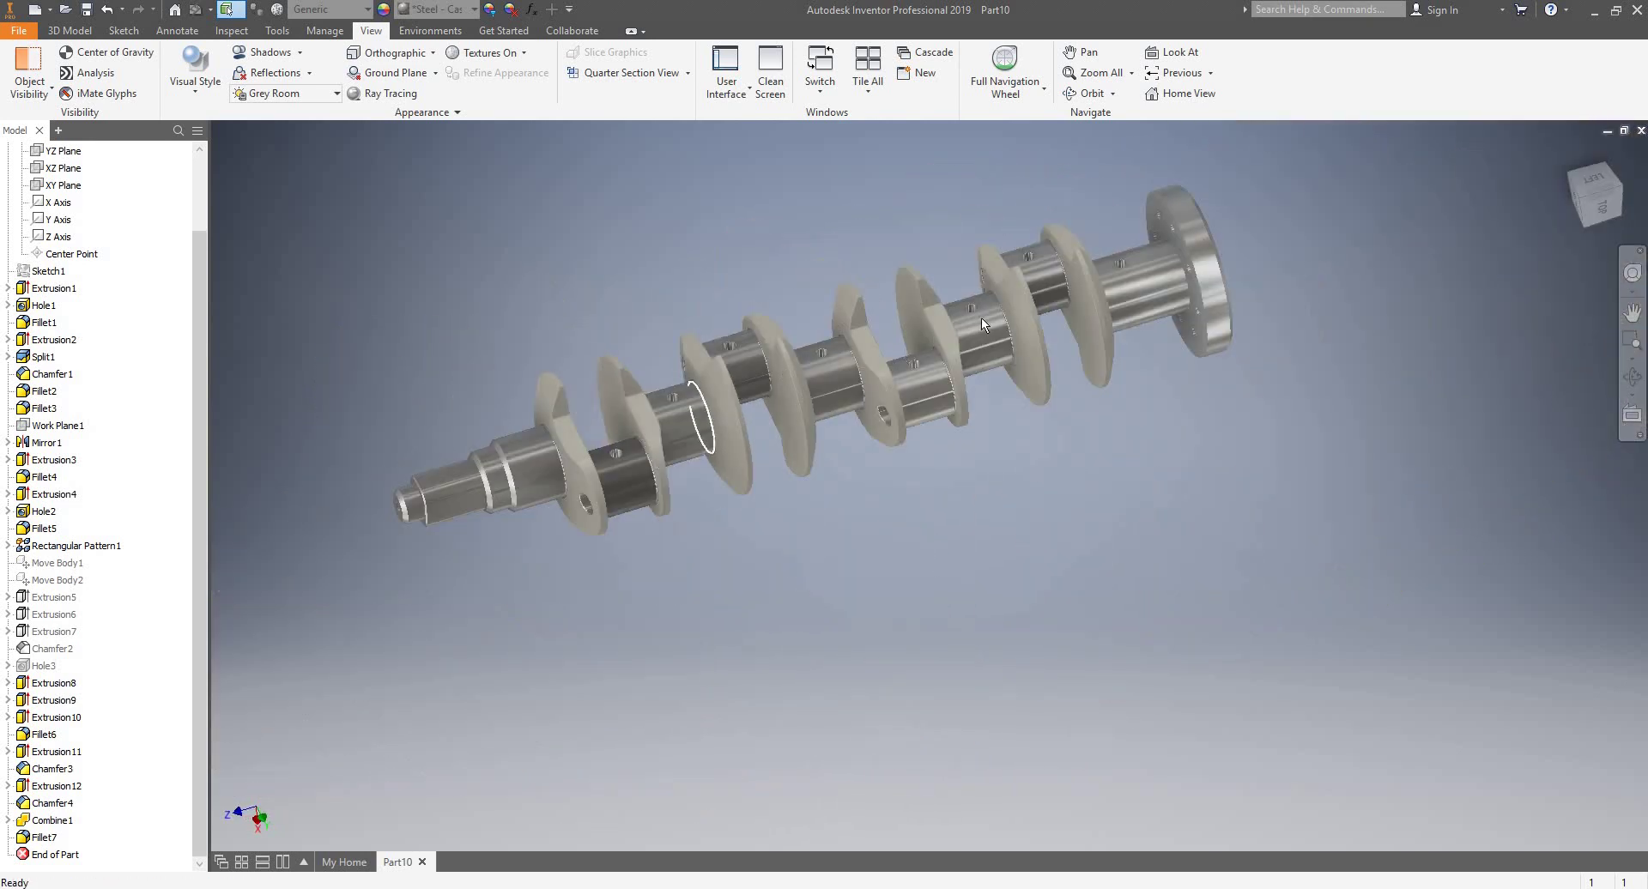
pyautogui.keyDown('shift'); pyautogui.moveTo(974, 307); pyautogui.dragTo(805, 323, button='middle'); pyautogui.keyUp('shift')
pyautogui.moveTo(704, 350)
pyautogui.mouseDown()
pyautogui.moveTo(688, 356)
pyautogui.moveTo(867, 296)
pyautogui.moveTo(828, 268)
pyautogui.moveTo(773, 315)
pyautogui.moveTo(718, 327)
pyautogui.mouseUp()
pyautogui.press('Escape')
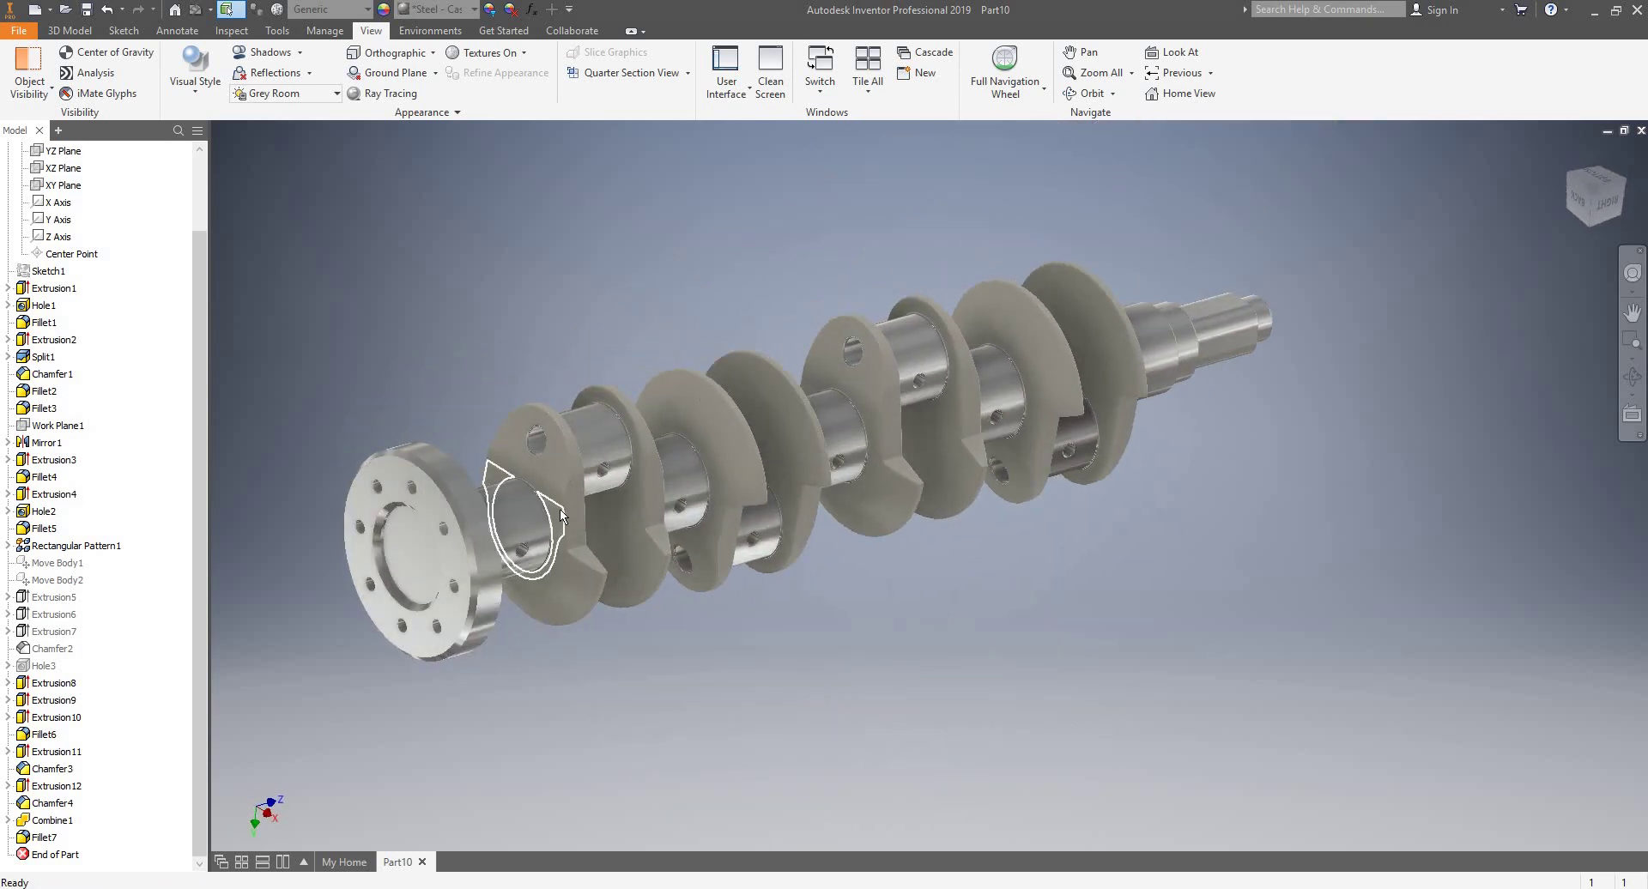
pyautogui.scroll(-5, 562, 505)
pyautogui.scroll(4, 580, 477)
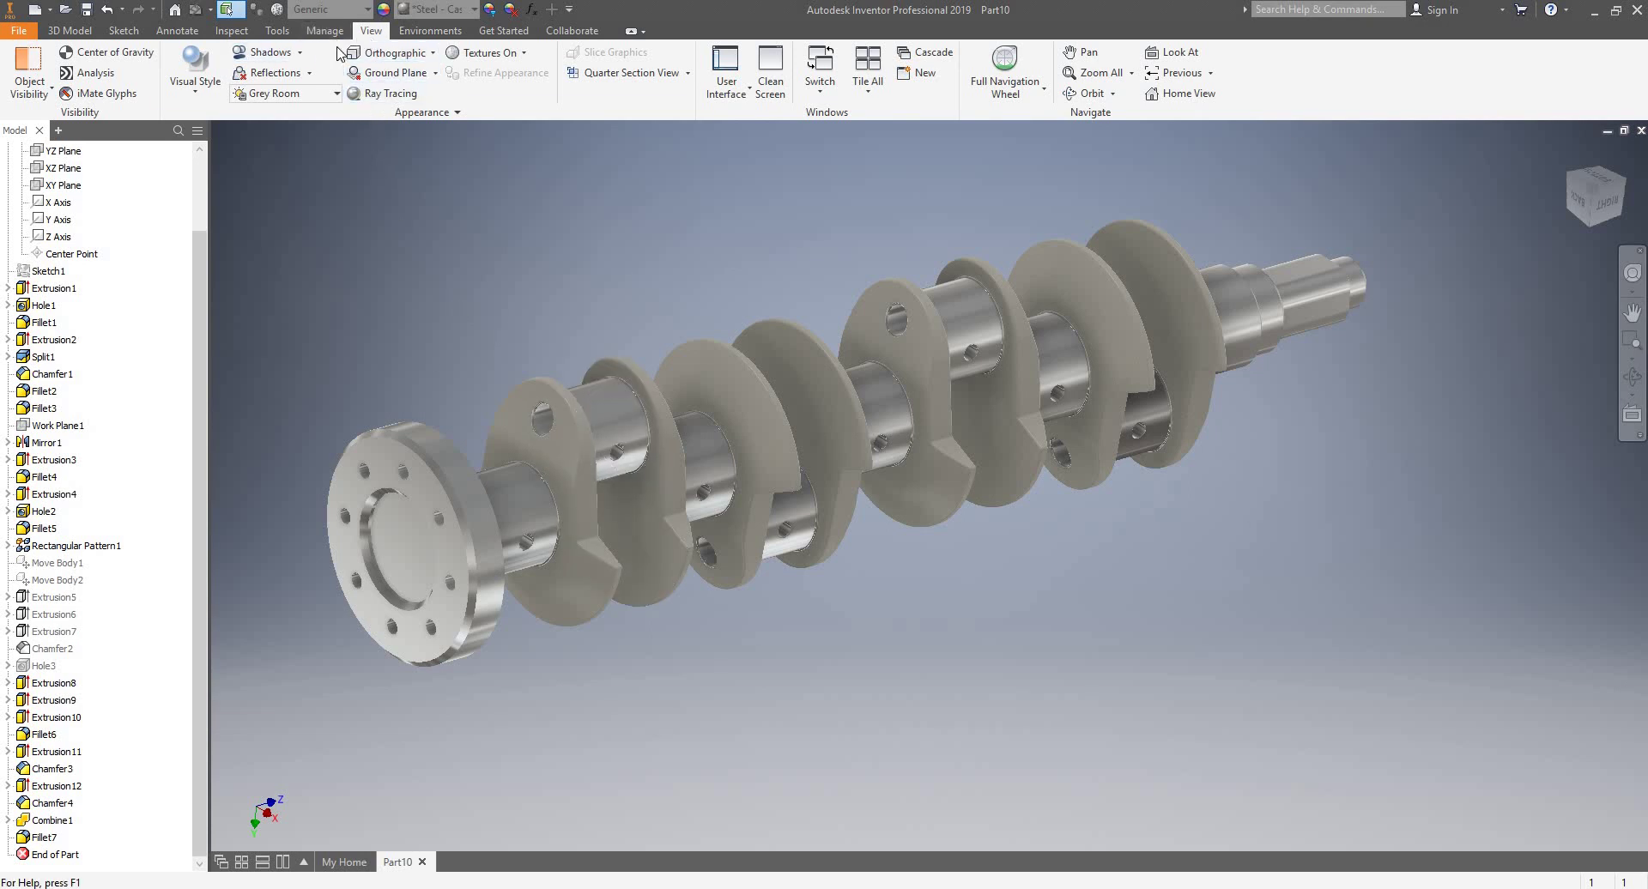
# - Set the visual style to Realistic and turn on all shadows
pyautogui.click(199, 89)
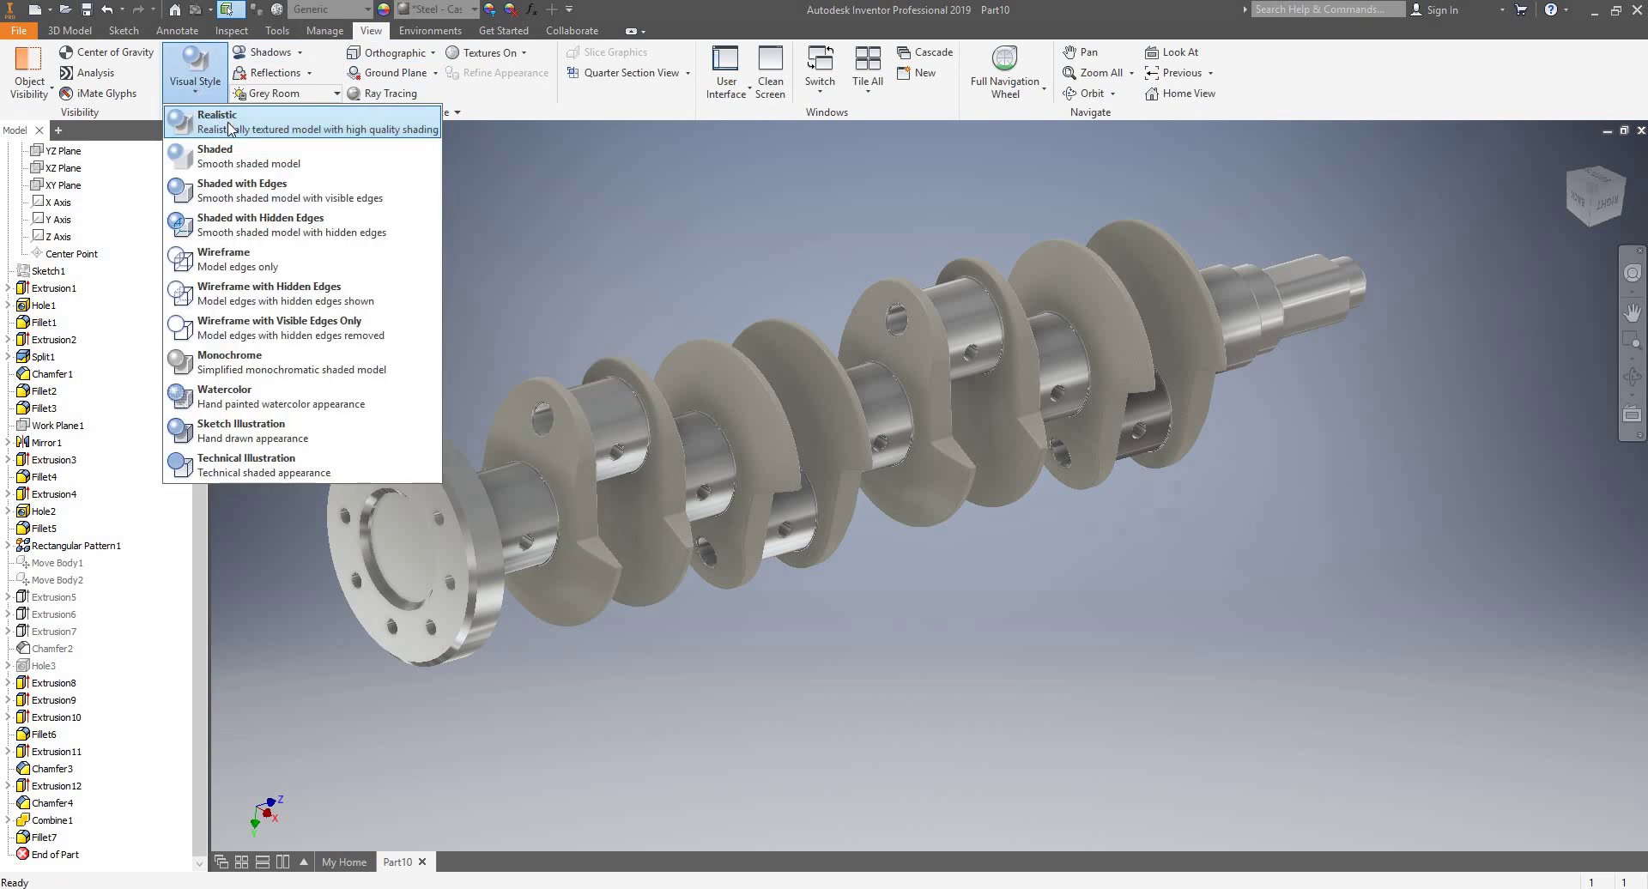
pyautogui.click(230, 127)
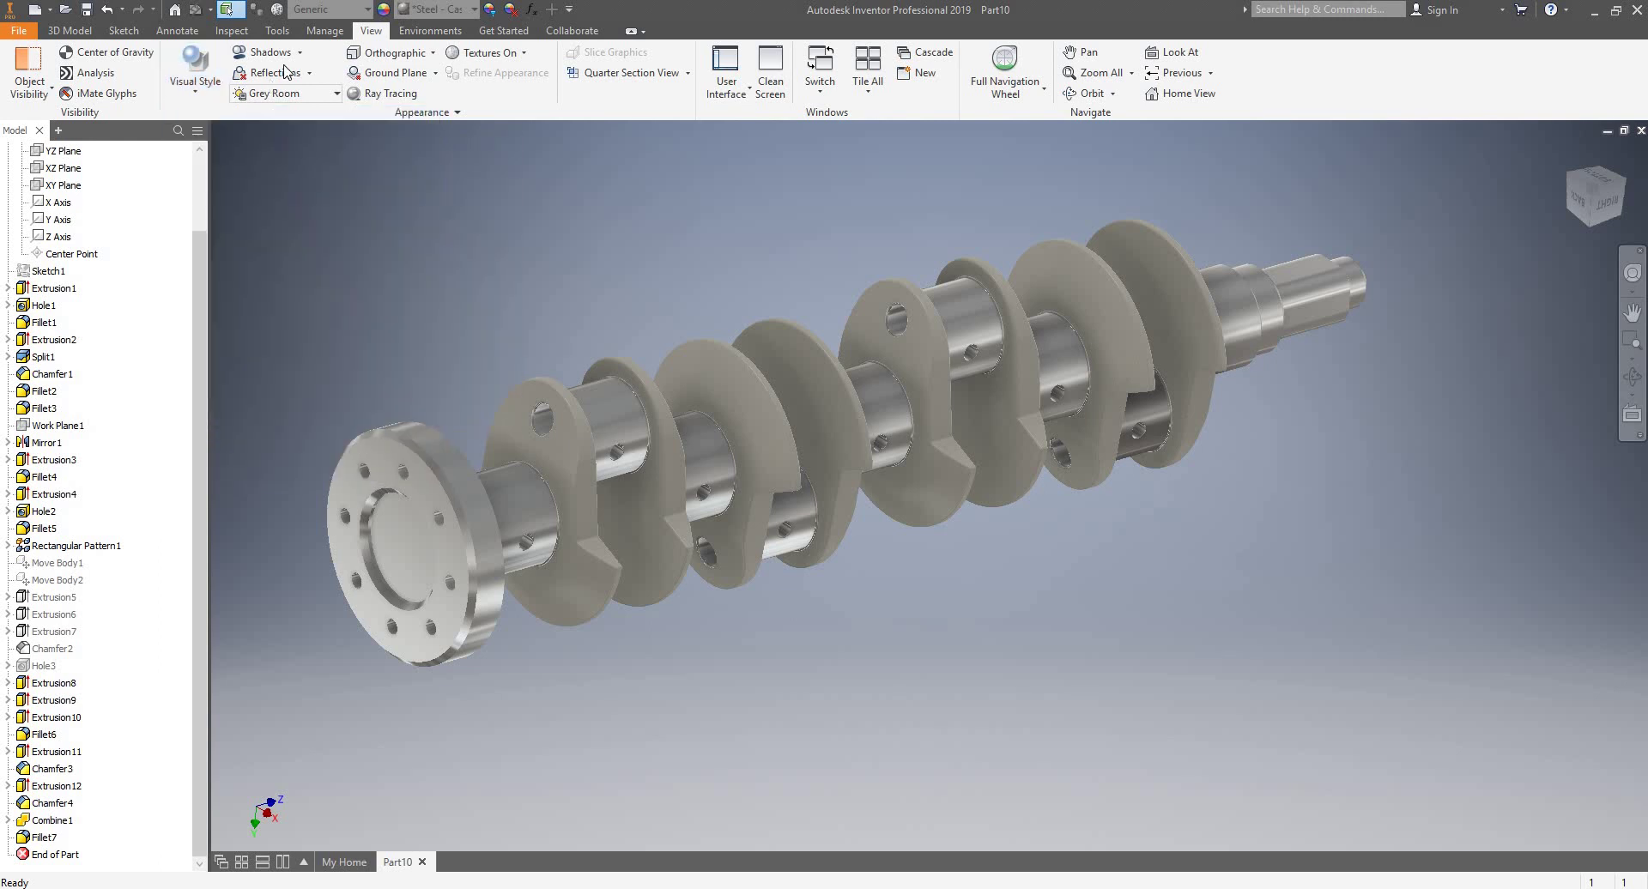
pyautogui.click(301, 52)
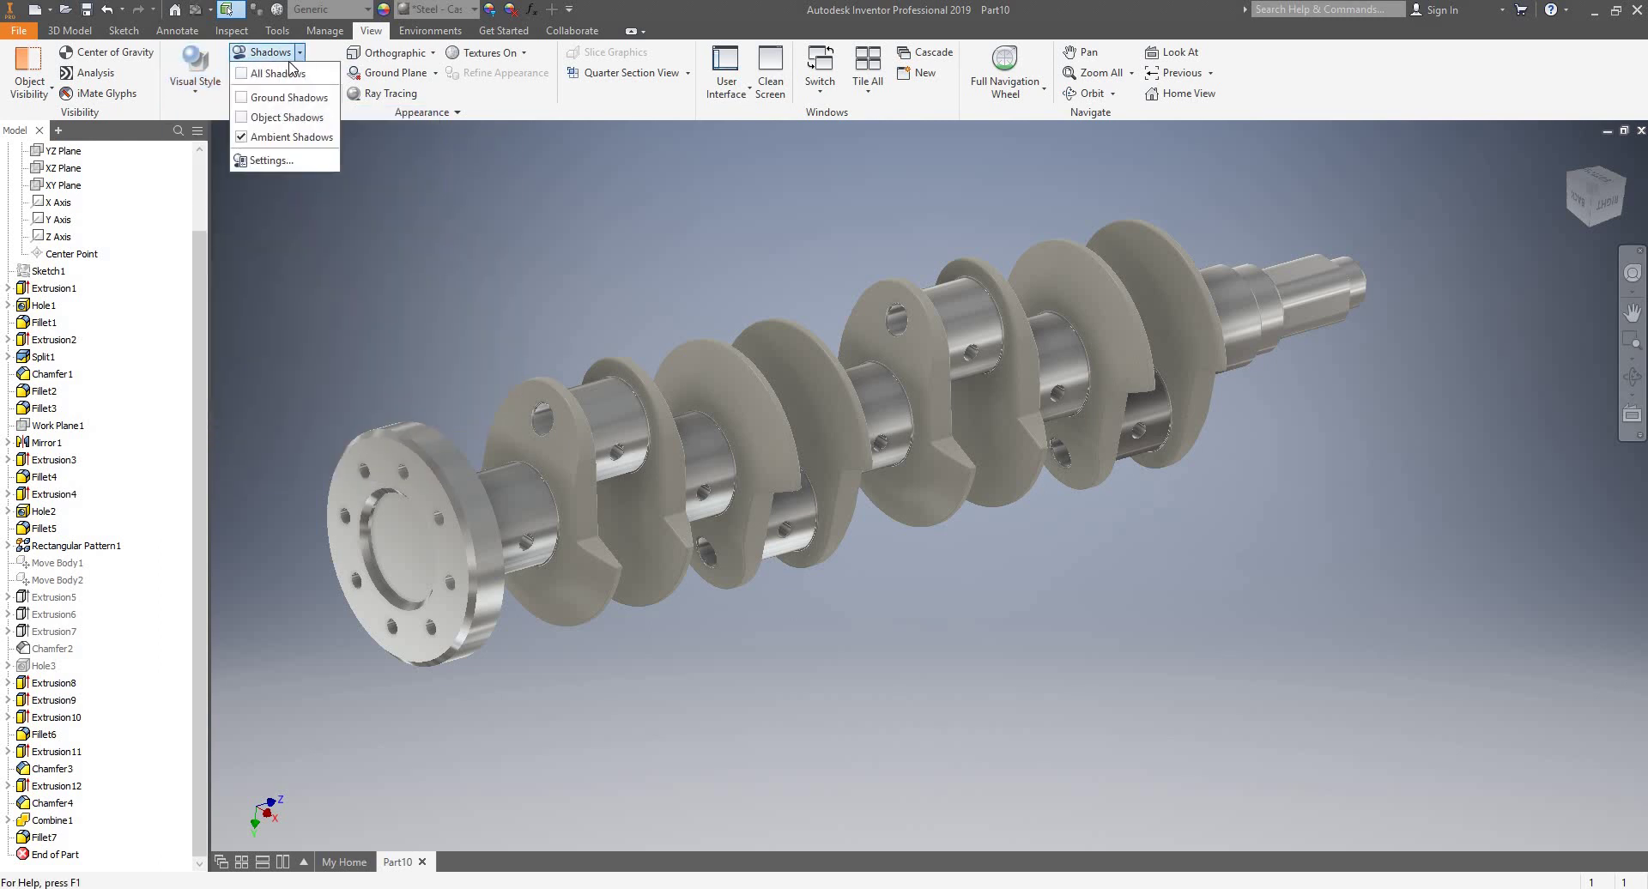
pyautogui.click(247, 77)
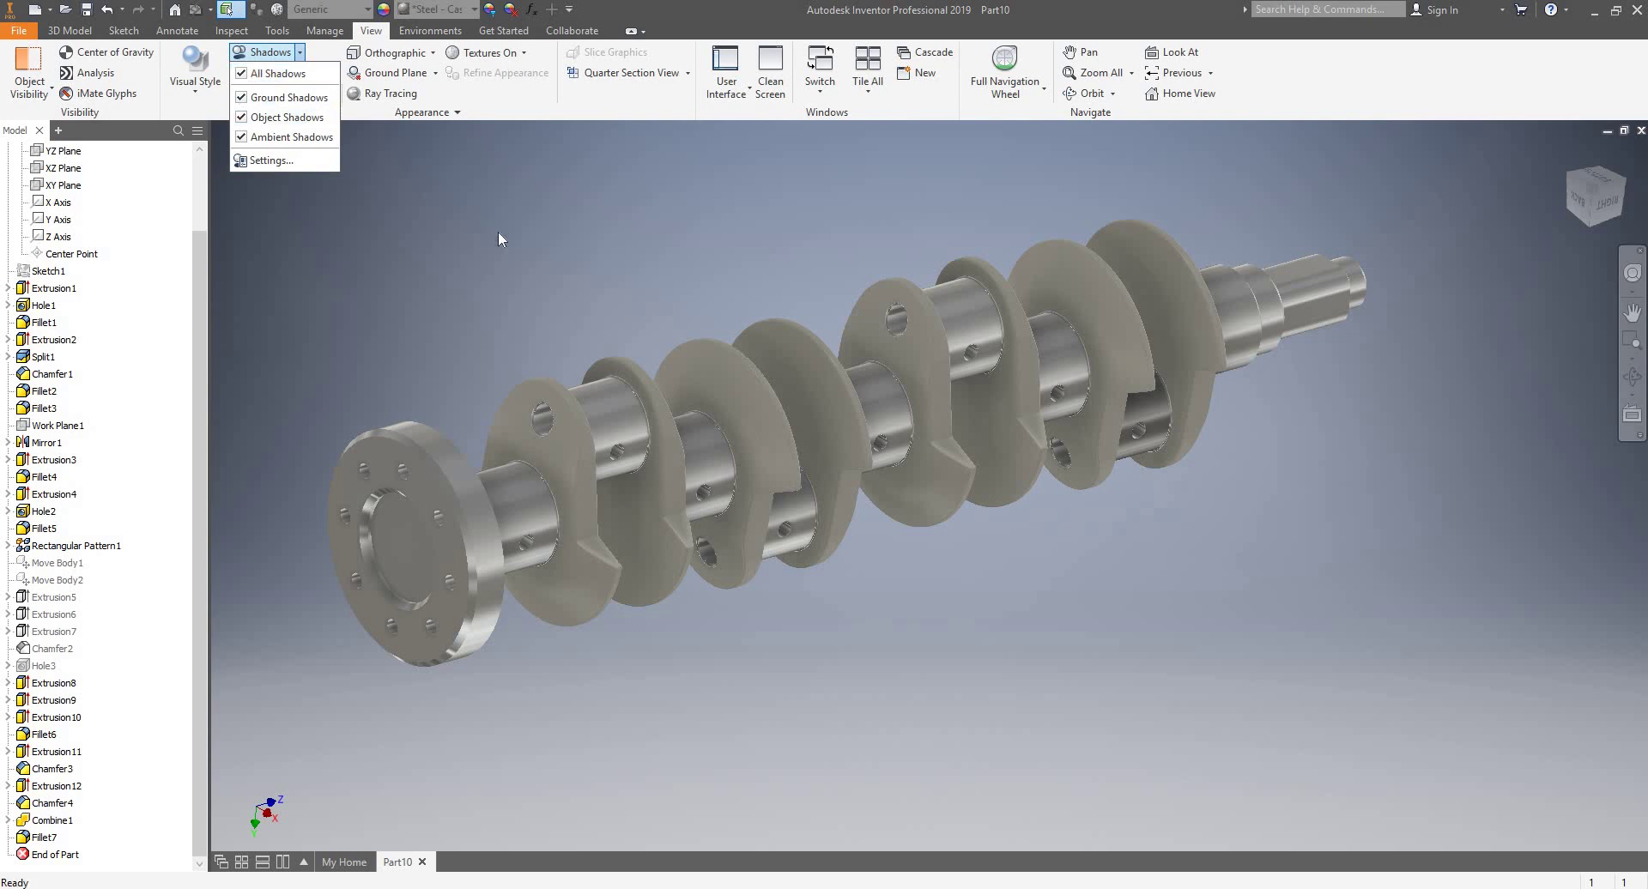
pyautogui.click(301, 53)
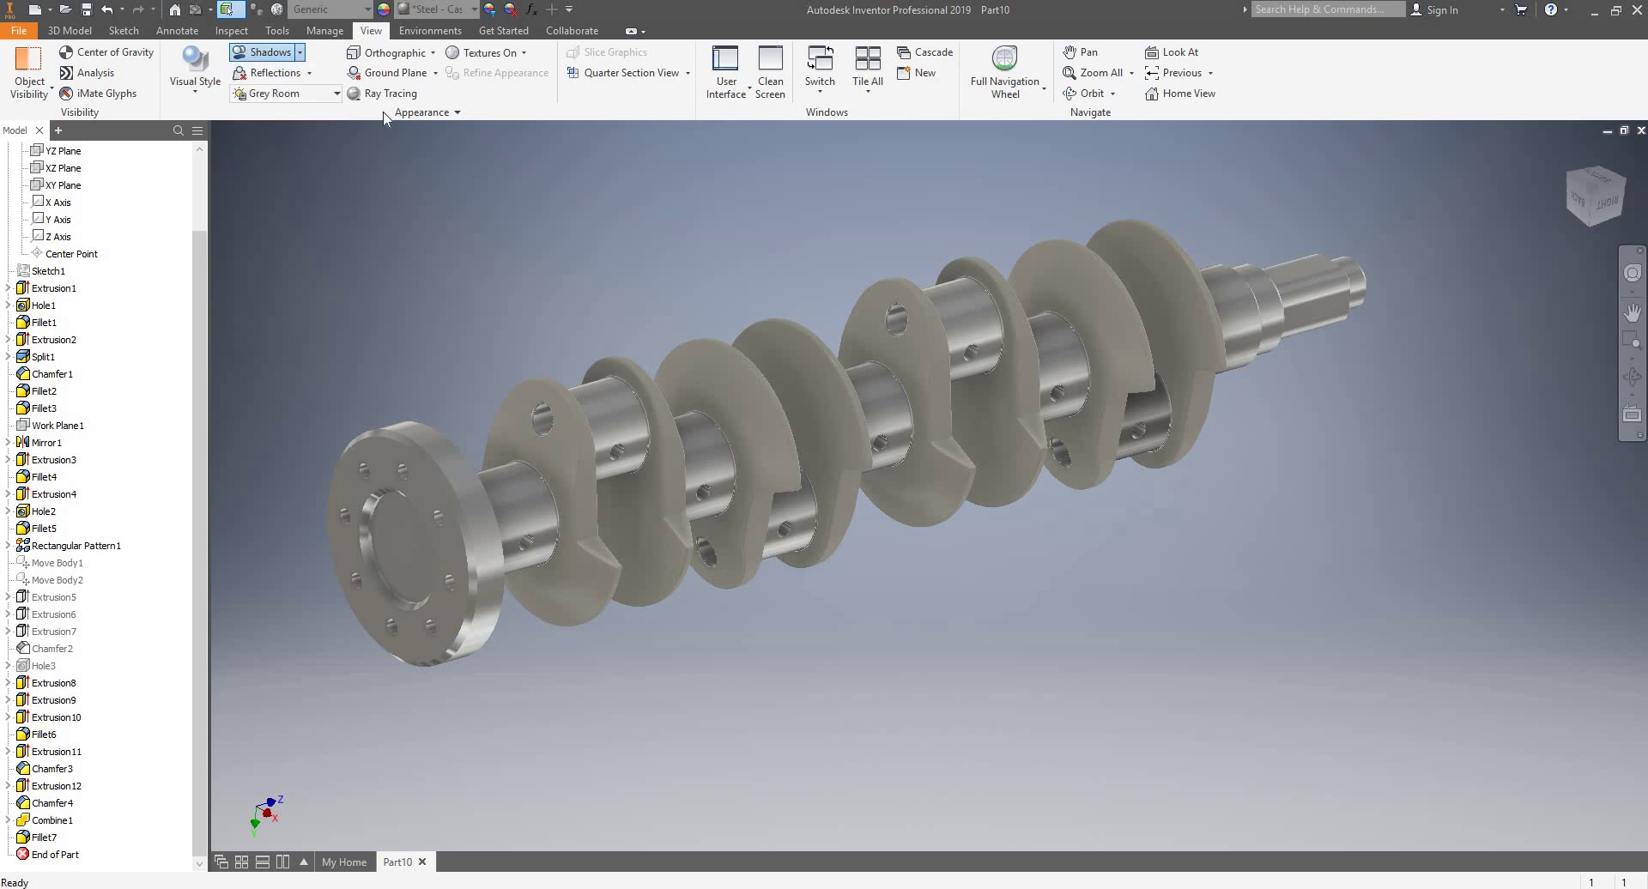
# - Turn on reflections and switch the view from orthographic to perspective projection
pyautogui.click(309, 73)
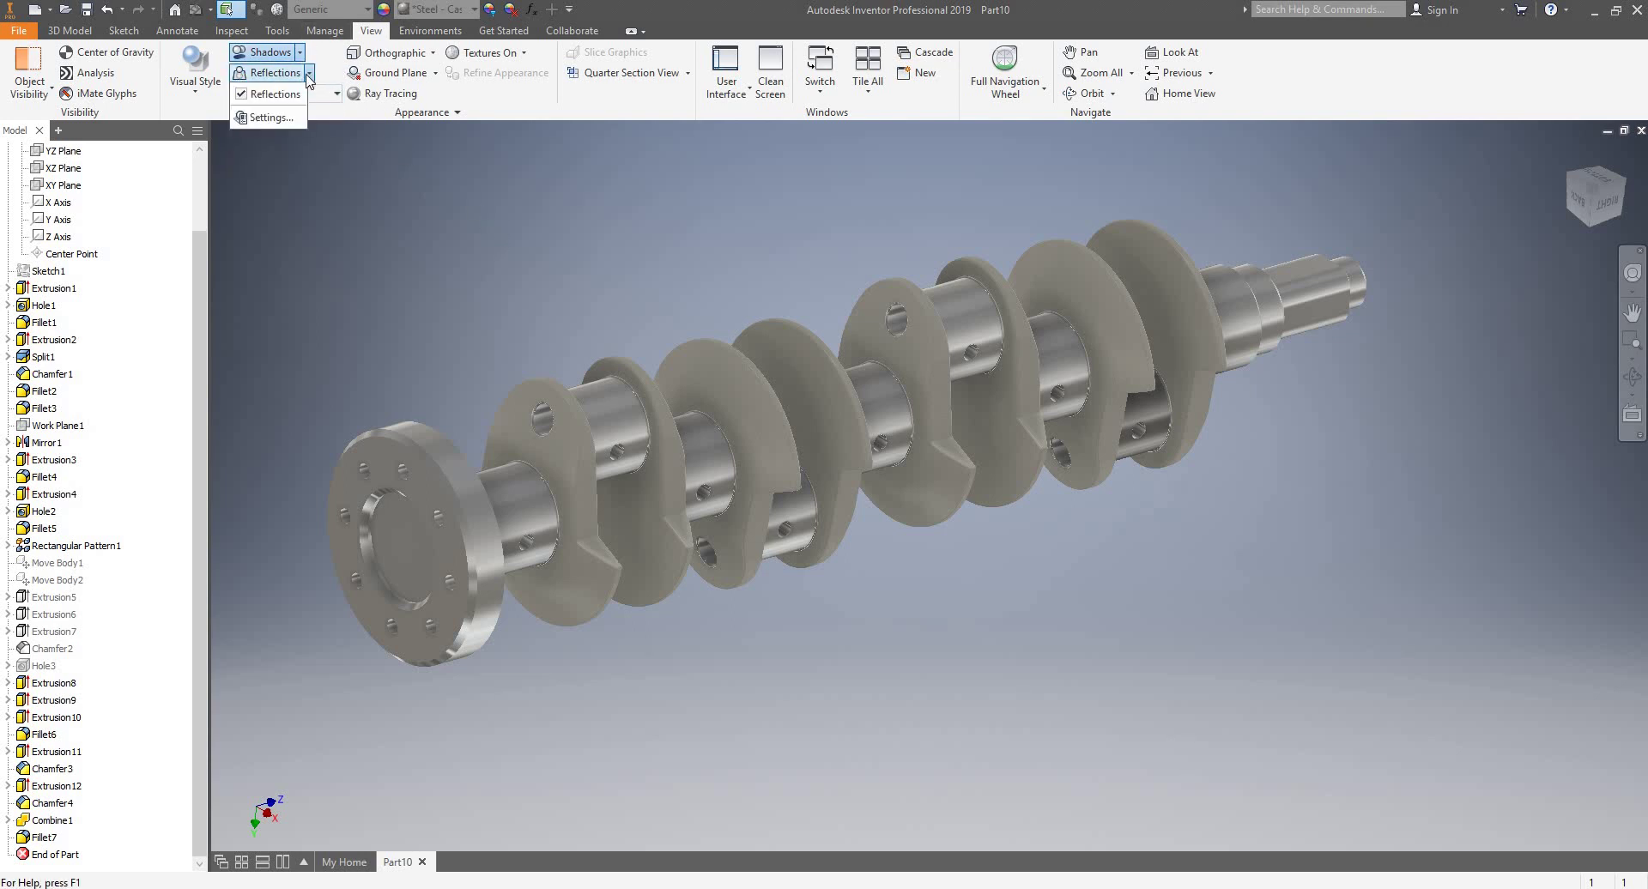
pyautogui.click(420, 275)
pyautogui.click(403, 52)
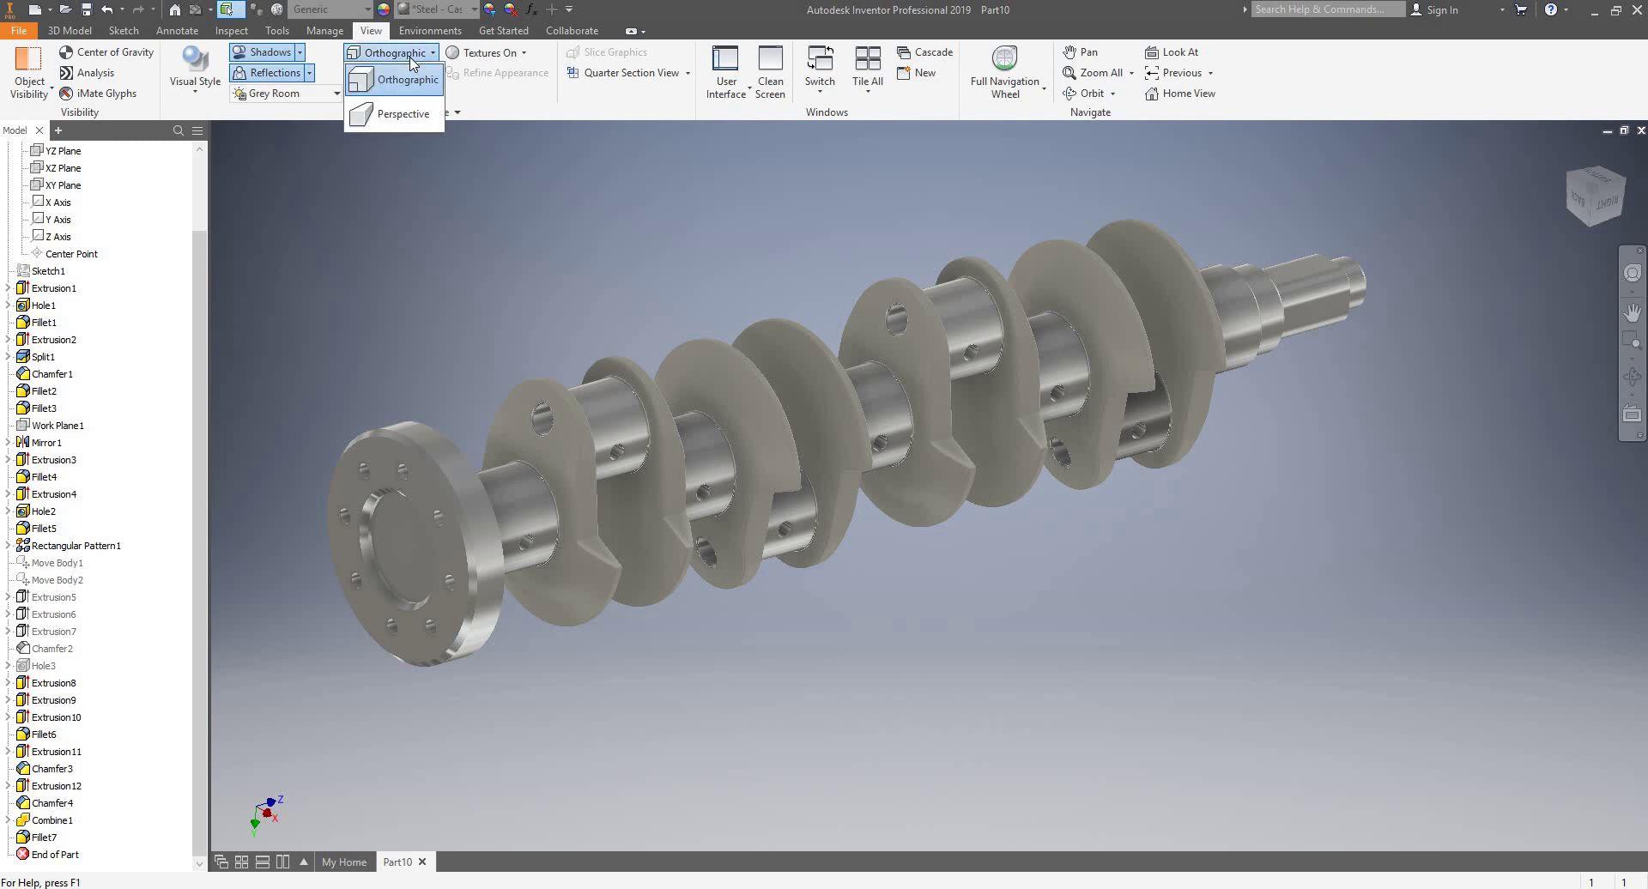
pyautogui.click(401, 115)
pyautogui.keyDown('shift'); pyautogui.moveTo(610, 295); pyautogui.dragTo(882, 512, button='middle'); pyautogui.keyUp('shift')
pyautogui.scroll(3, 834, 417)
pyautogui.scroll(-3, 822, 335)
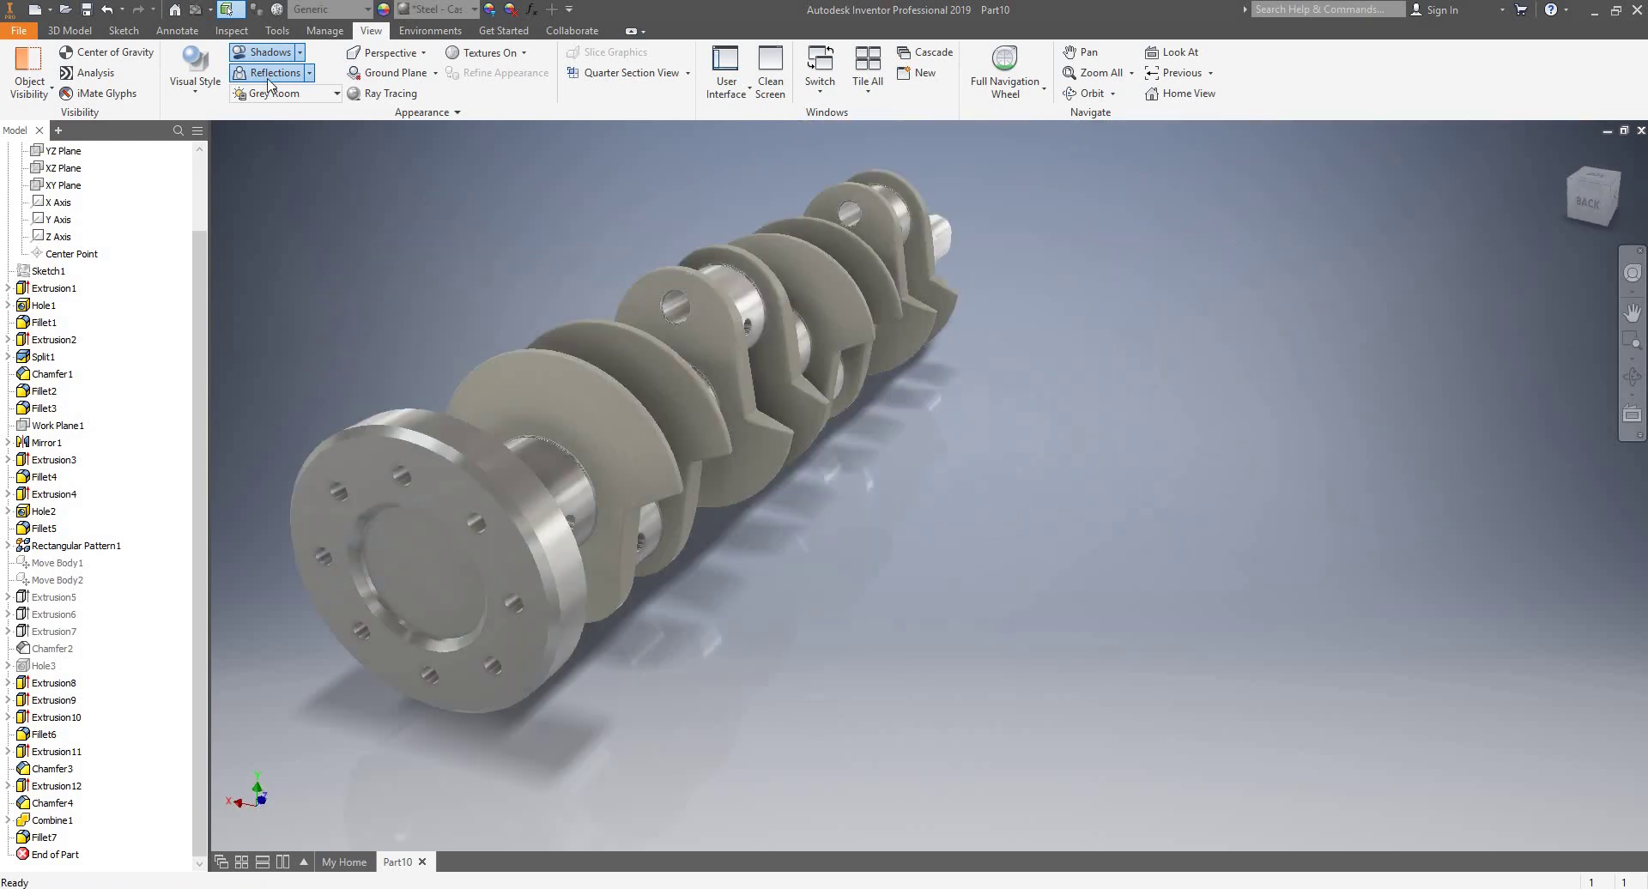
# - Turn off the shadows and check the reflective perspective view of the crankshaft from the flange end
pyautogui.click(263, 54)
pyautogui.scroll(3, 702, 368)
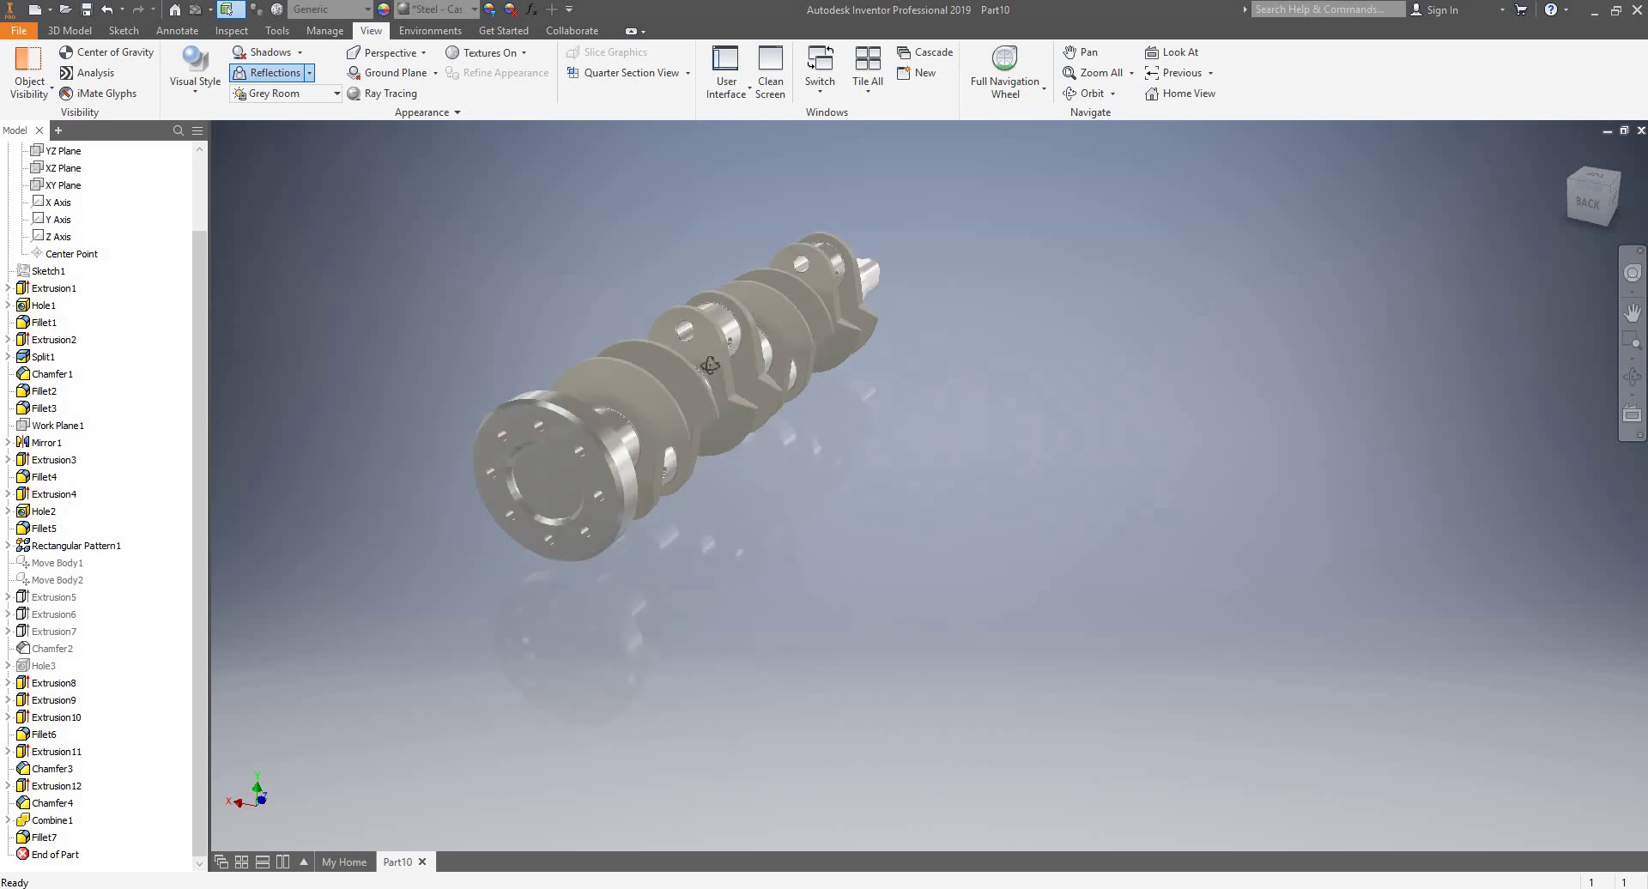
pyautogui.keyDown('shift'); pyautogui.moveTo(677, 371); pyautogui.dragTo(715, 349, button='middle'); pyautogui.keyUp('shift')
pyautogui.scroll(-4, 838, 270)
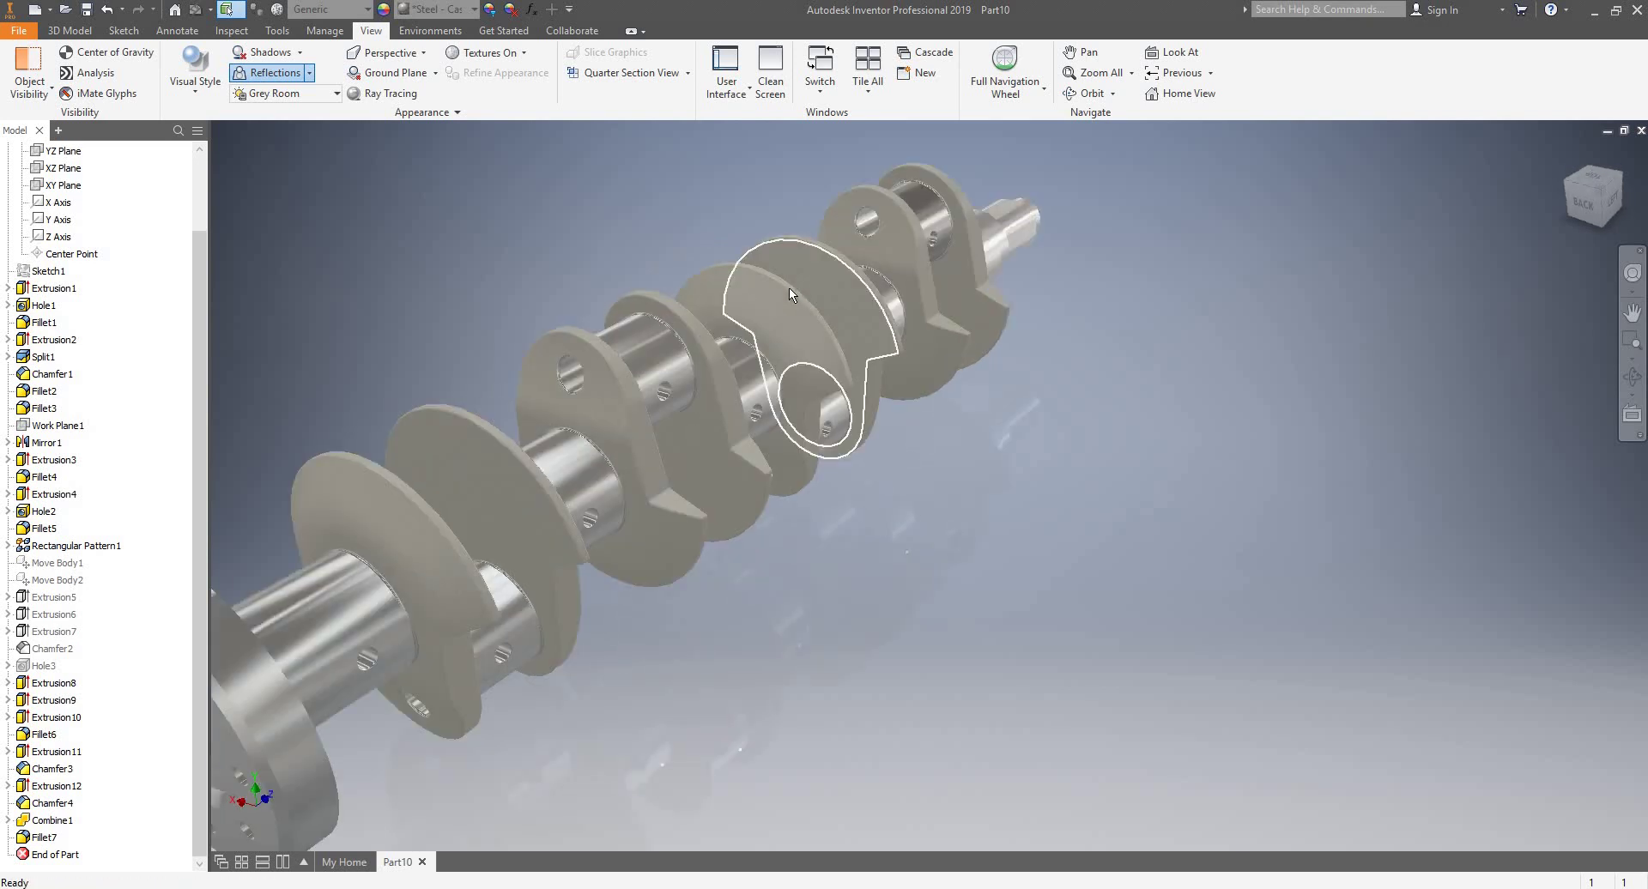
pyautogui.scroll(3, 779, 307)
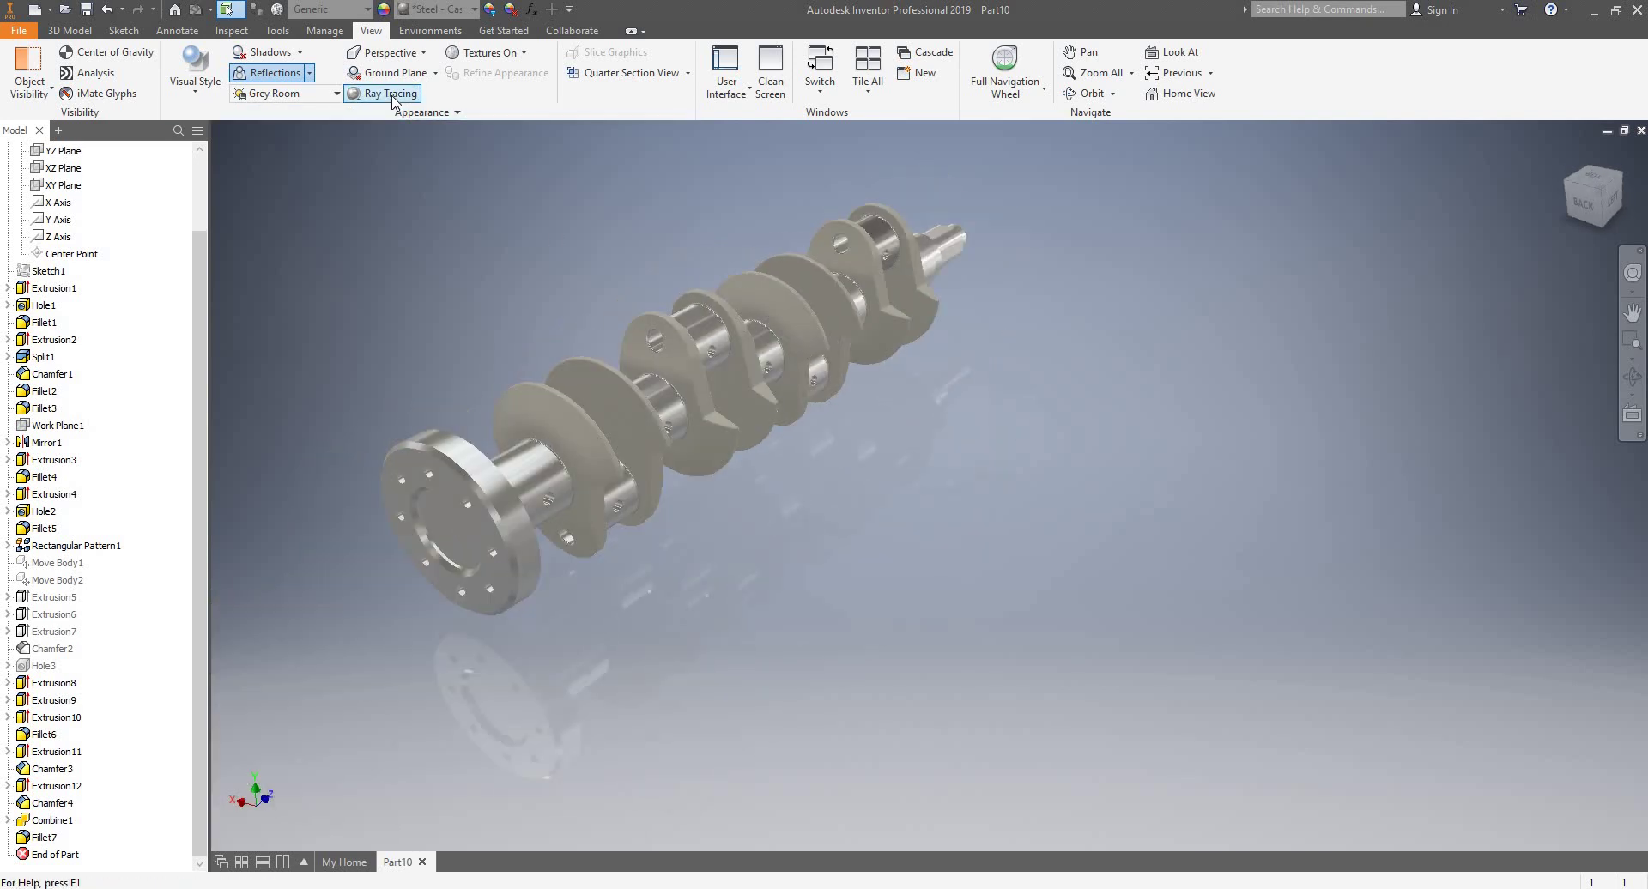
pyautogui.keyDown('shift'); pyautogui.moveTo(692, 374); pyautogui.dragTo(700, 296, button='middle'); pyautogui.keyUp('shift')
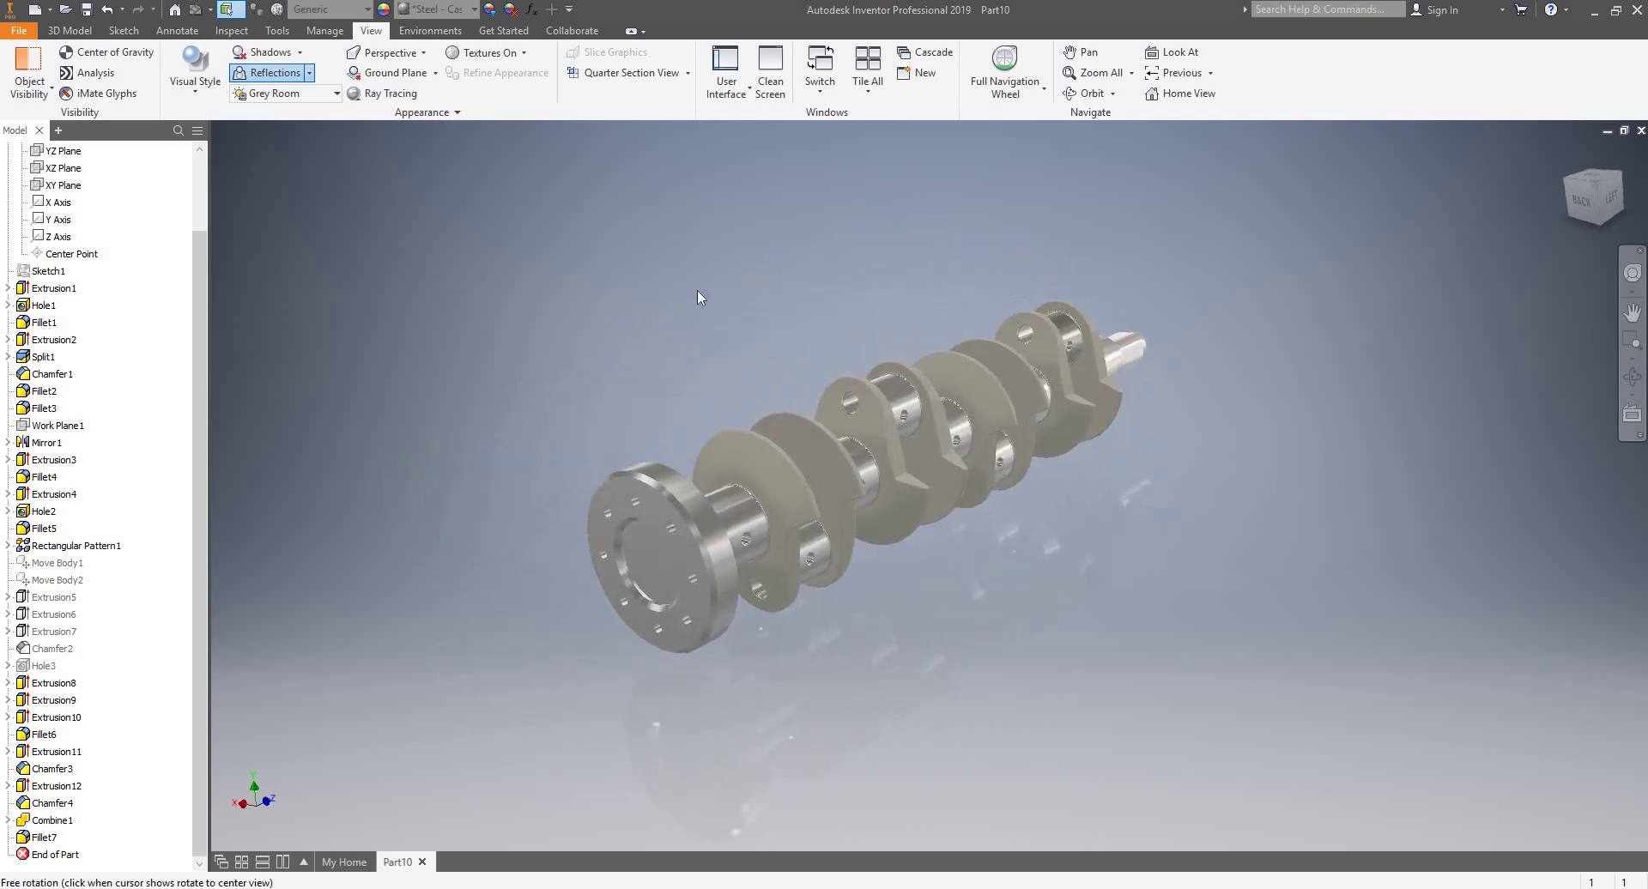
# - Enable ray tracing at Low accuracy and frame the whole crankshaft from the flange end
pyautogui.click(395, 94)
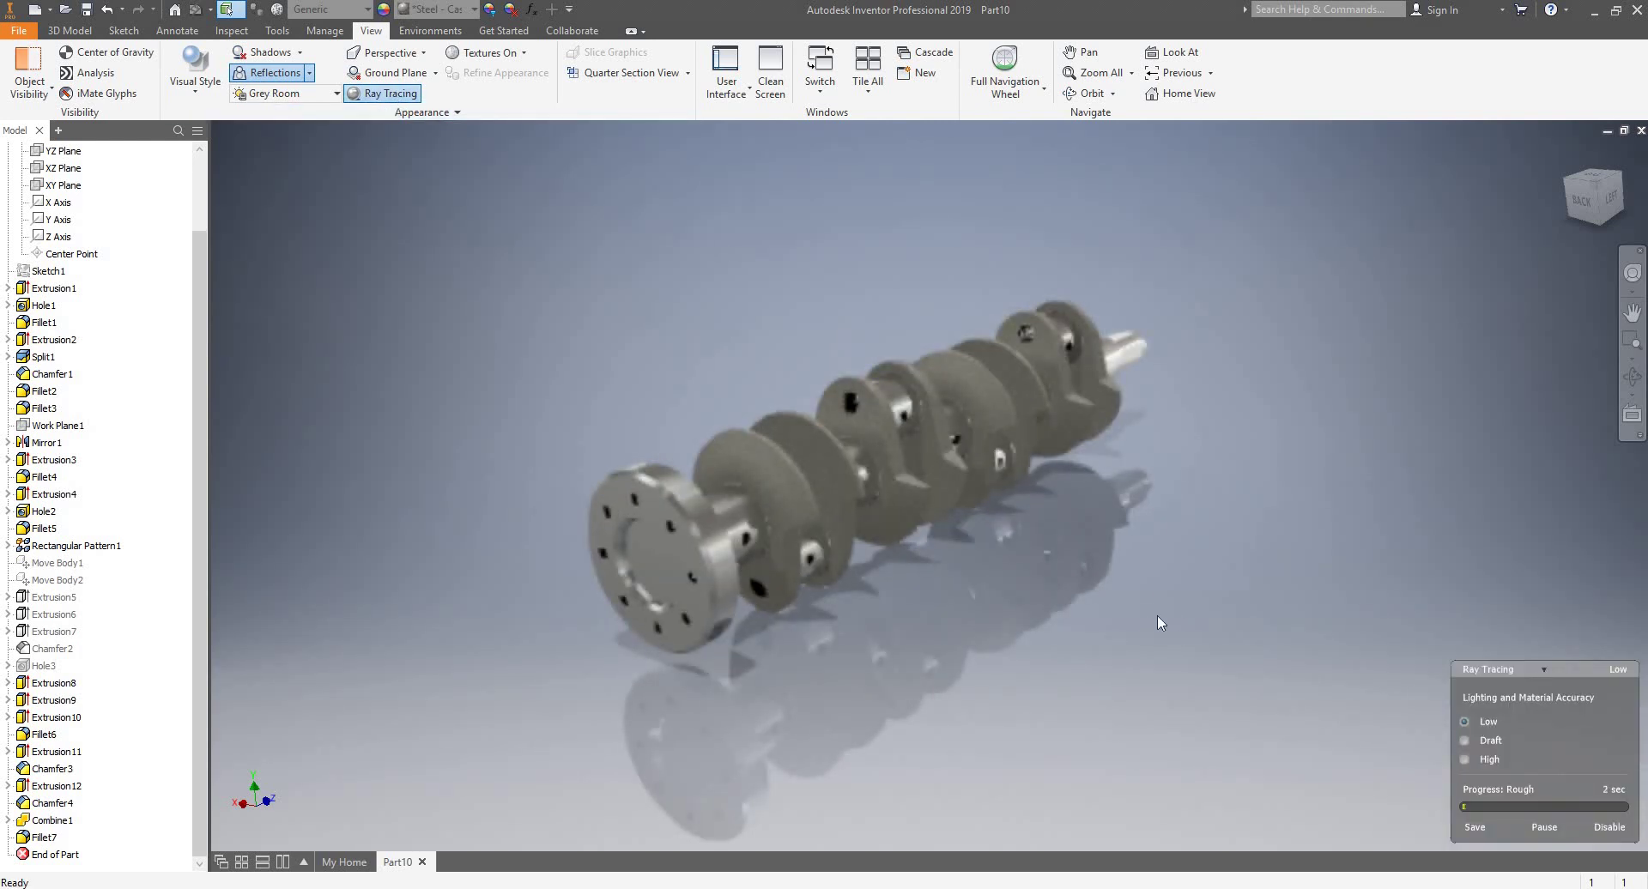
pyautogui.scroll(3, 903, 487)
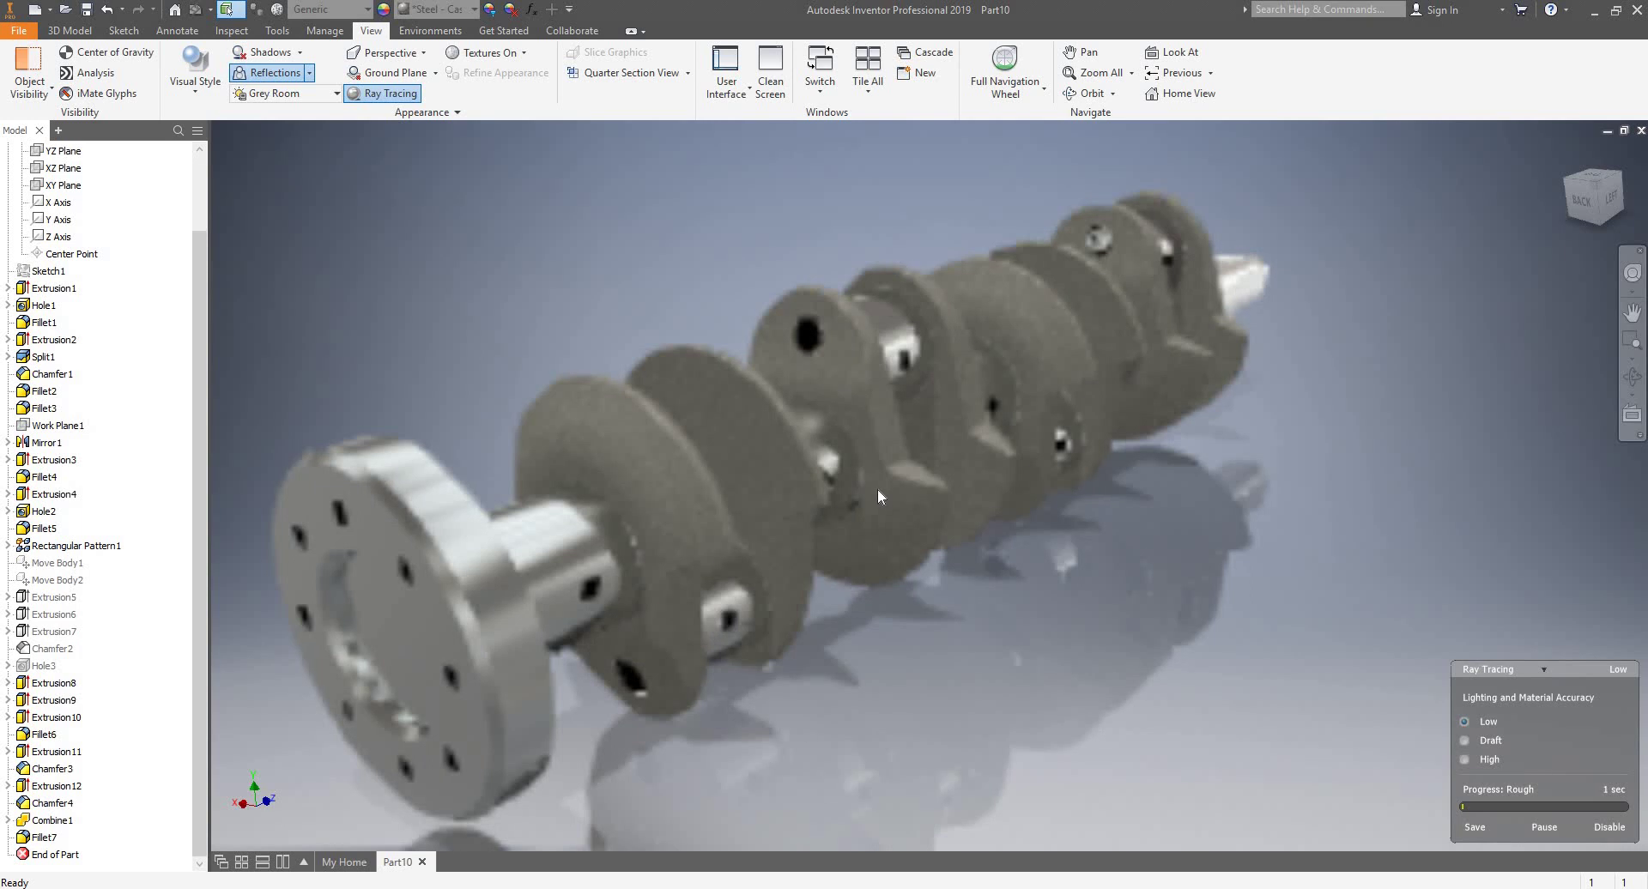
pyautogui.moveTo(908, 521)
pyautogui.keyDown('shift'); pyautogui.mouseDown(button='middle')
pyautogui.moveTo(1013, 503)
pyautogui.moveTo(1012, 520)
pyautogui.moveTo(1051, 518)
pyautogui.mouseUp(button='middle'); pyautogui.keyUp('shift')
pyautogui.scroll(3, 1131, 483)
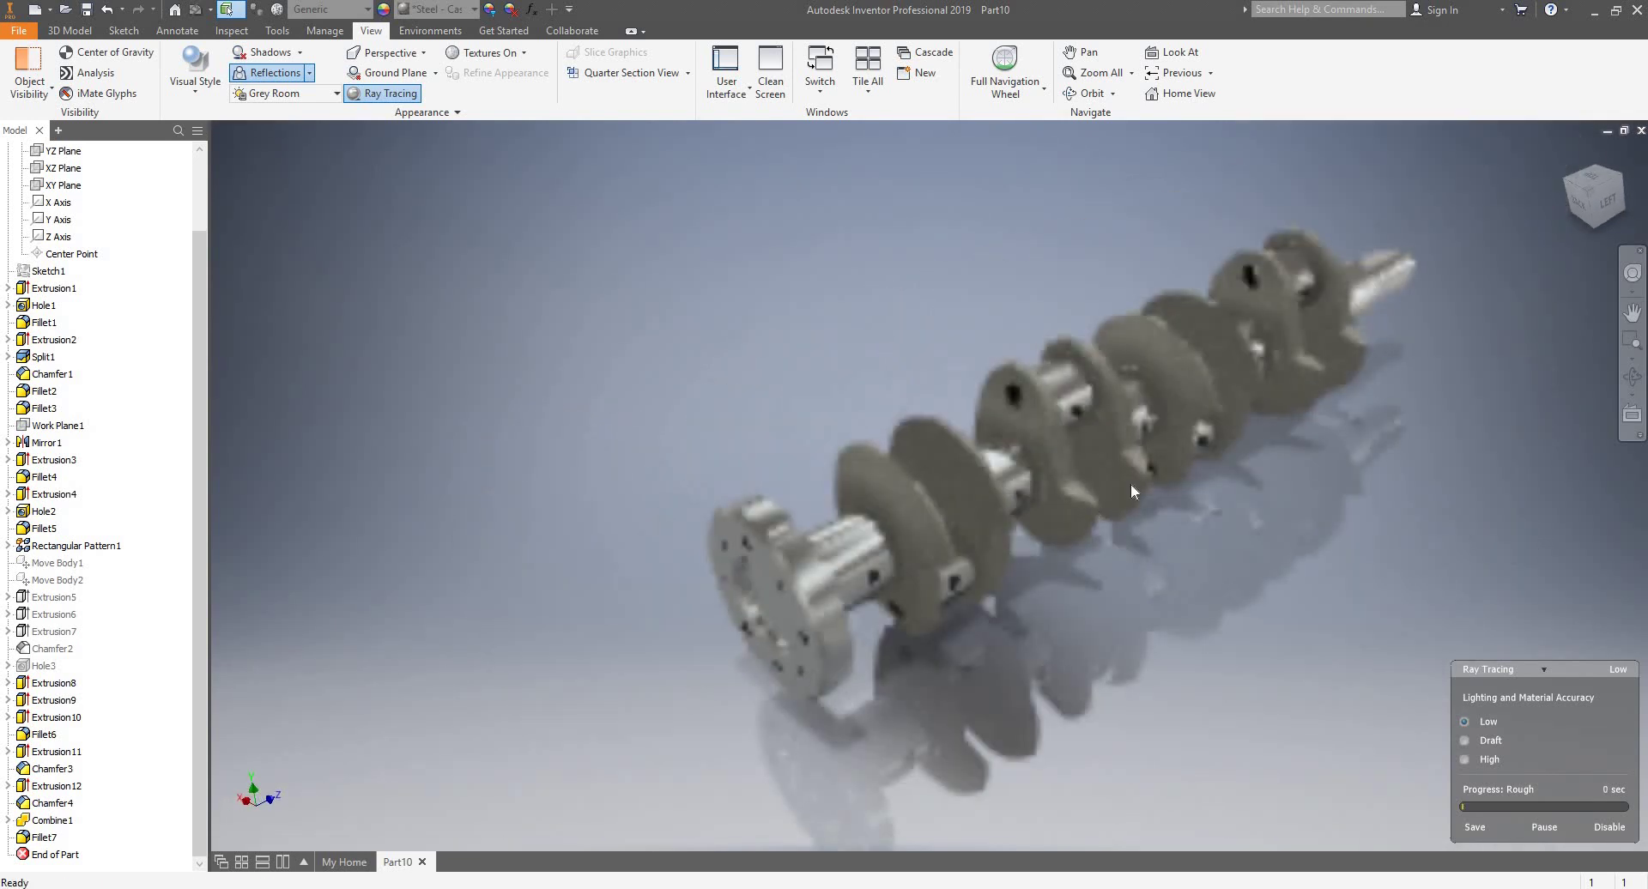
# - Set the ray tracing lighting and material accuracy to High and reframe the crankshaft for the render
pyautogui.click(1466, 760)
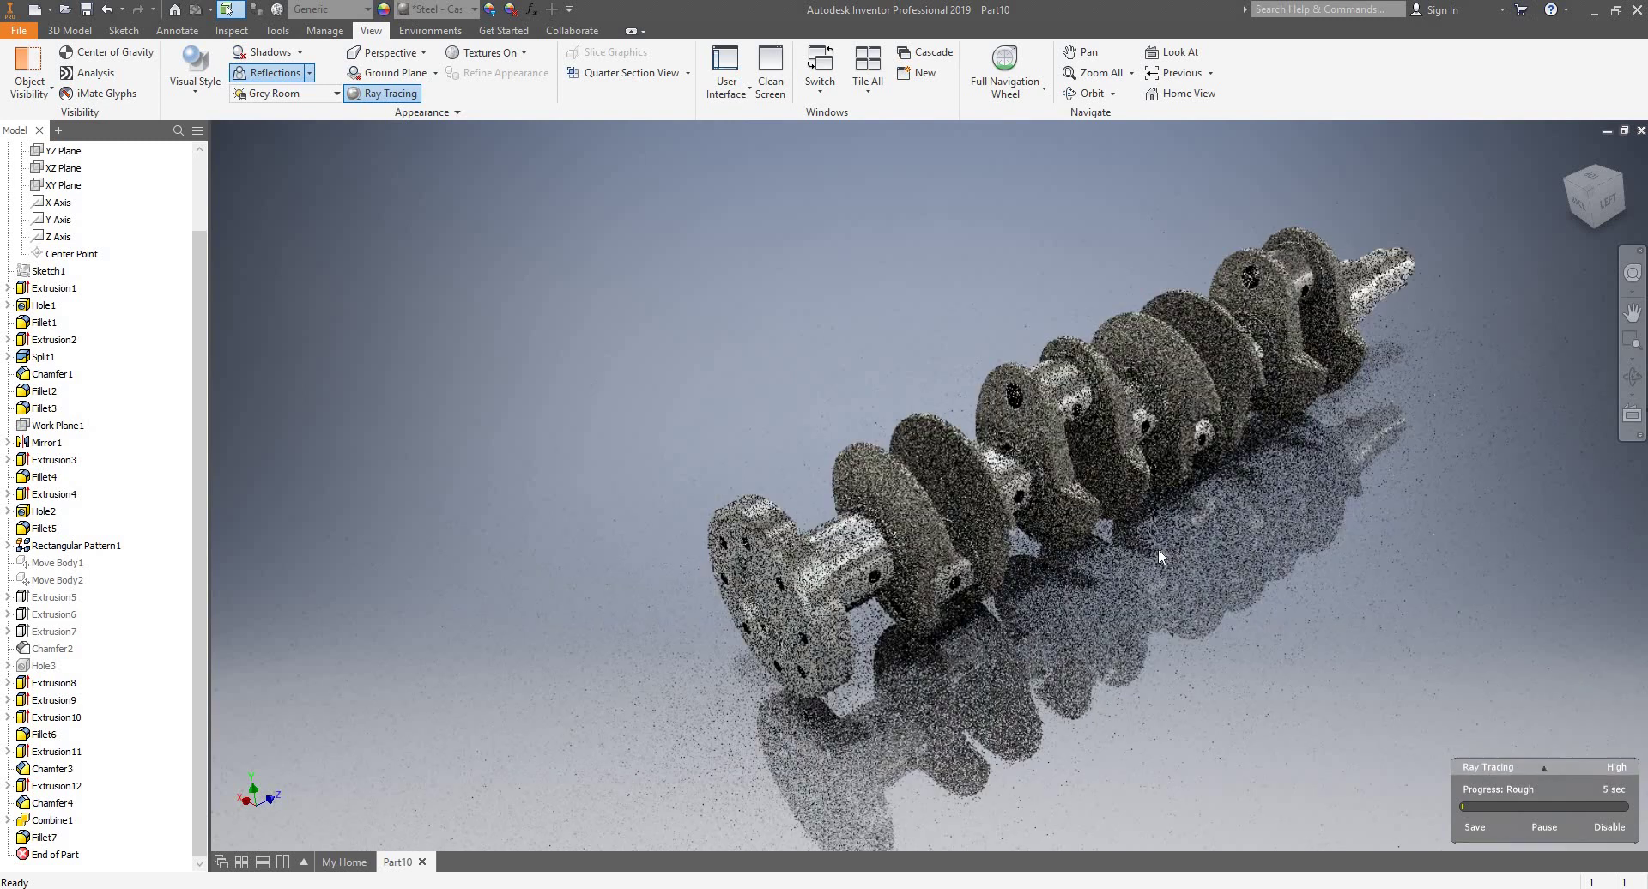
pyautogui.moveTo(1157, 549); pyautogui.dragTo(1055, 573, button='middle')
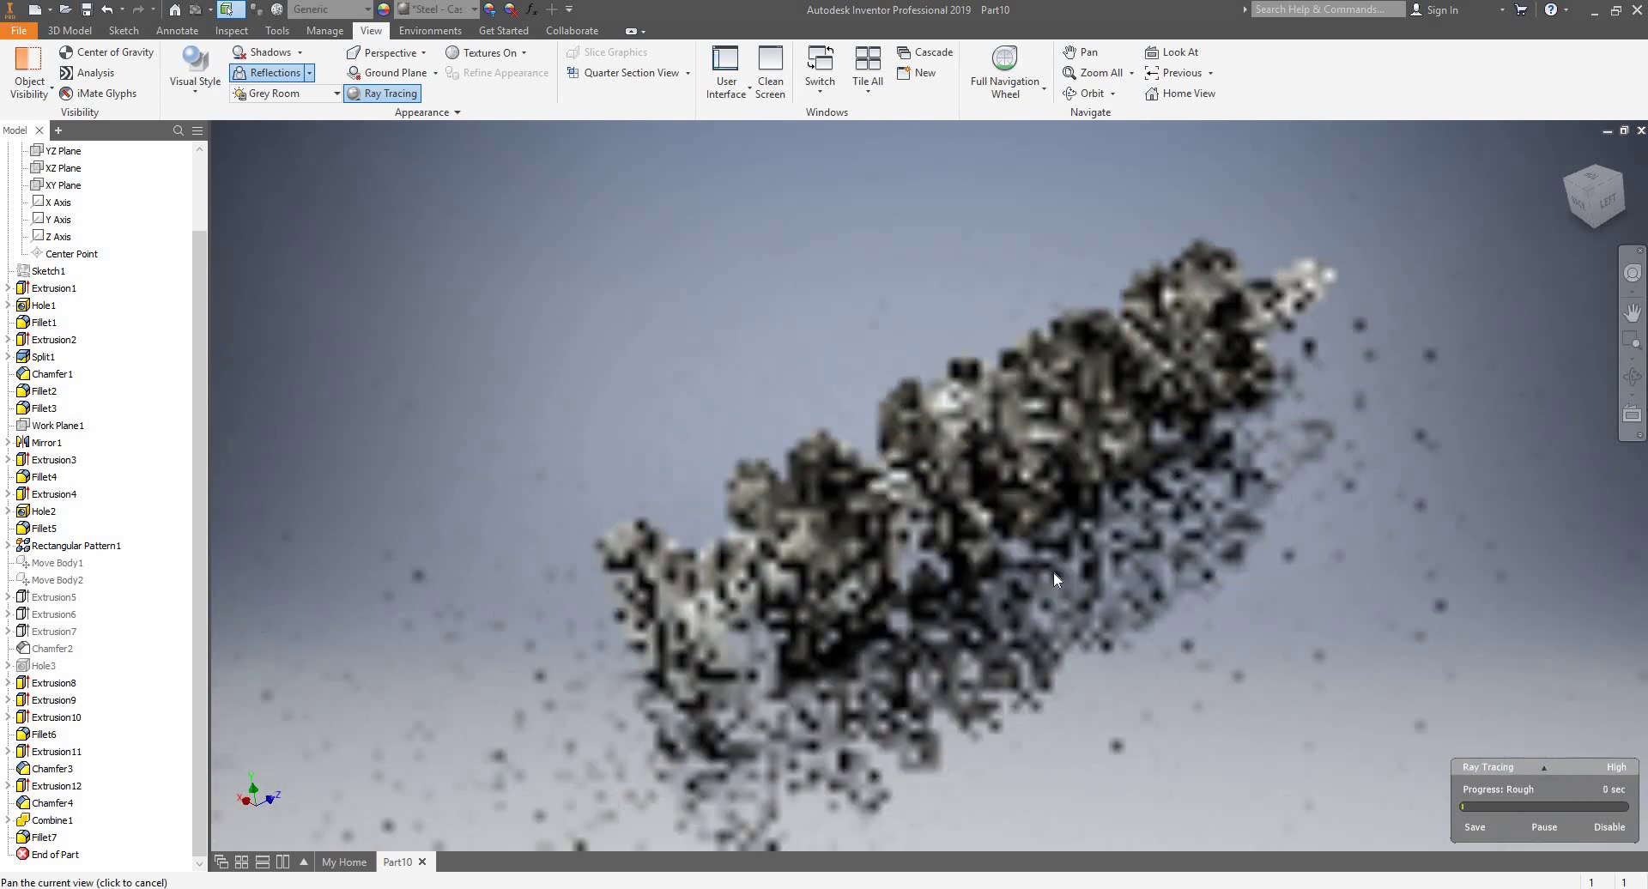
pyautogui.scroll(-3, 1104, 556)
pyautogui.scroll(5, 1105, 553)
pyautogui.scroll(-5, 1046, 462)
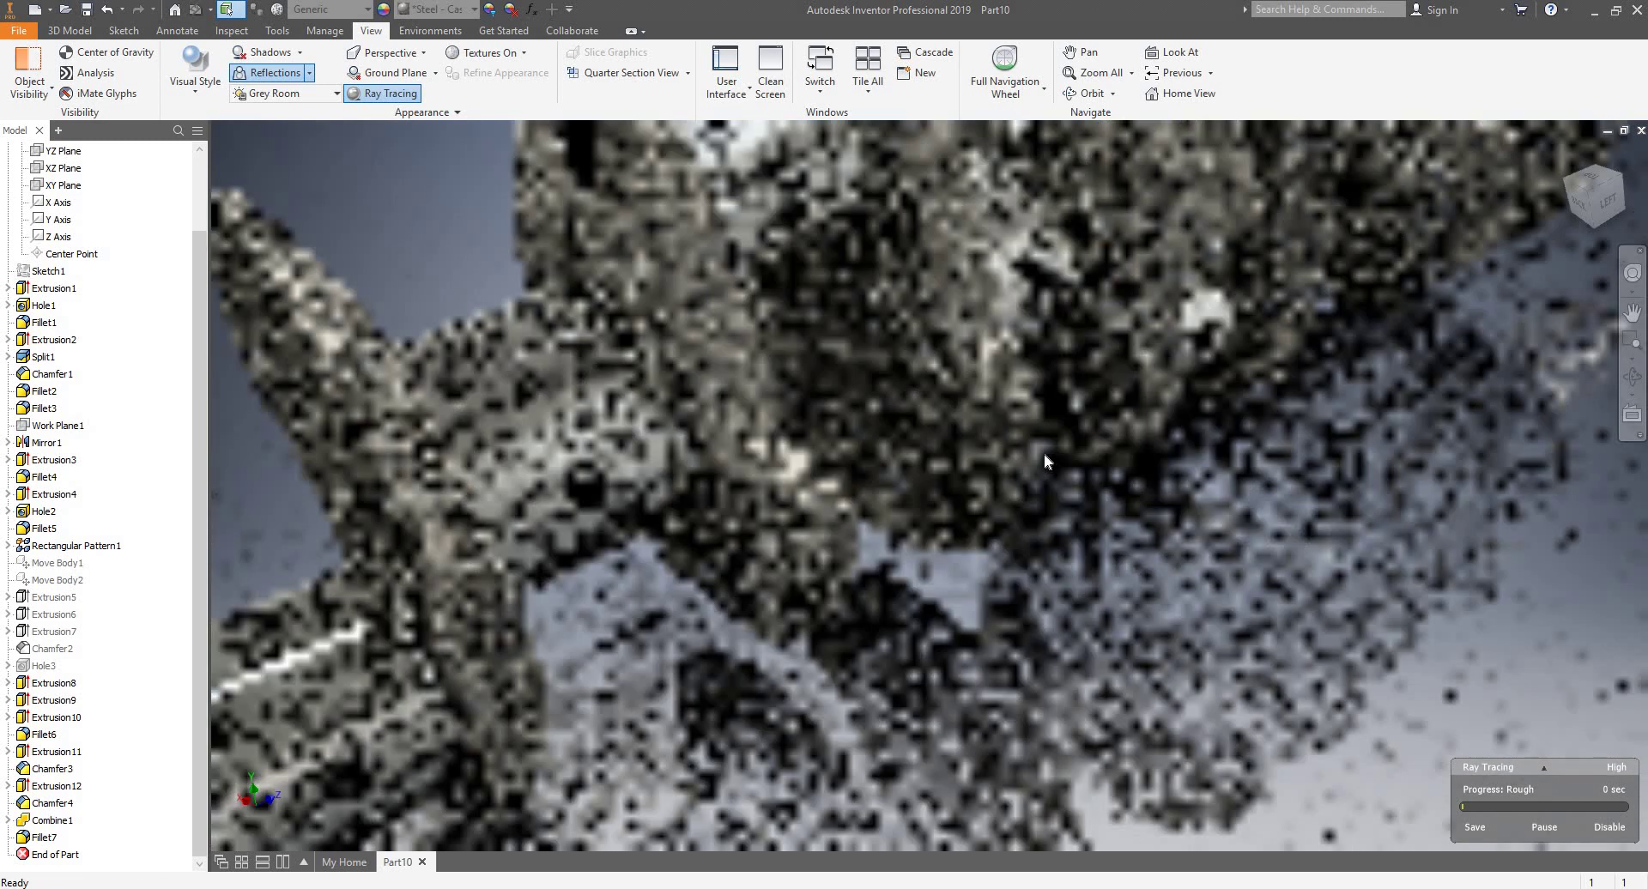
pyautogui.scroll(5, 1043, 459)
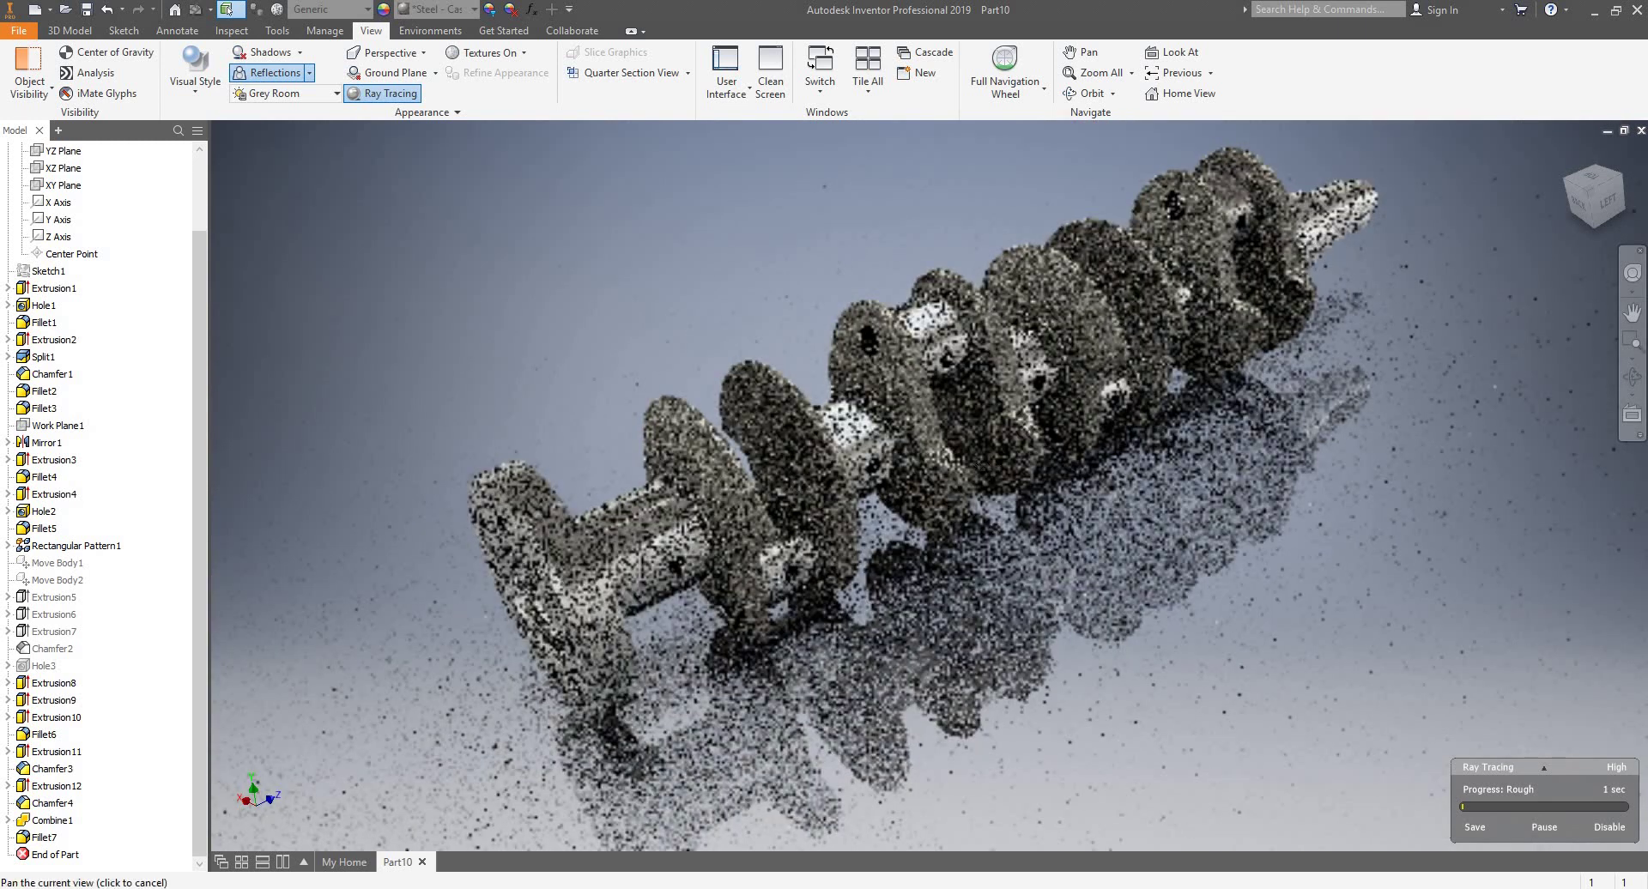
pyautogui.scroll(-3, 966, 468)
pyautogui.scroll(5, 964, 466)
pyautogui.scroll(-5, 965, 477)
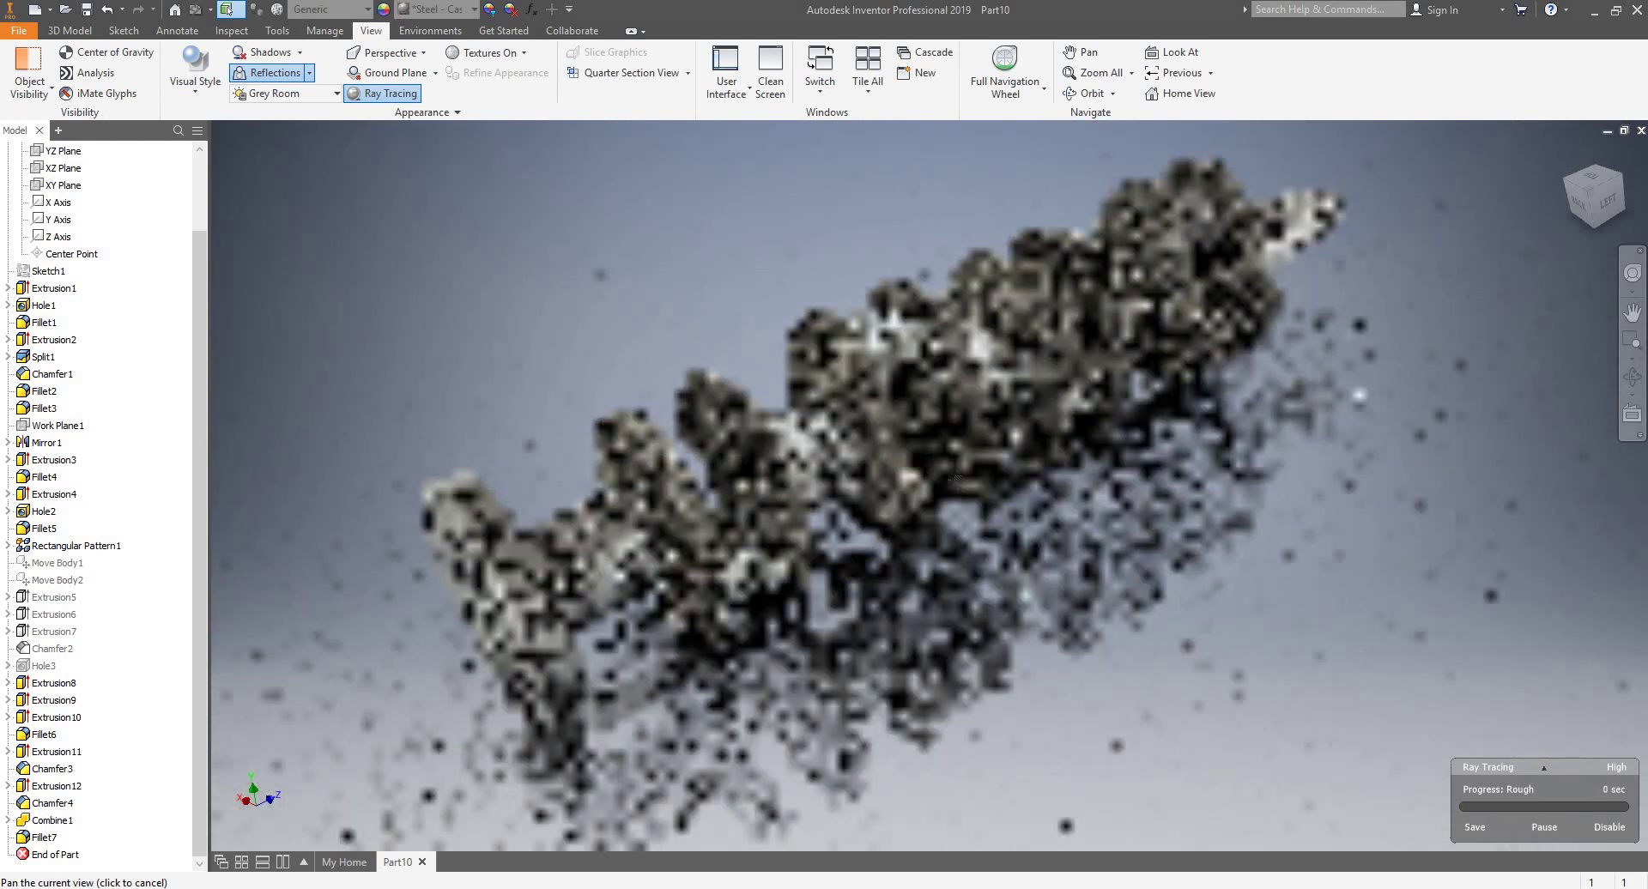